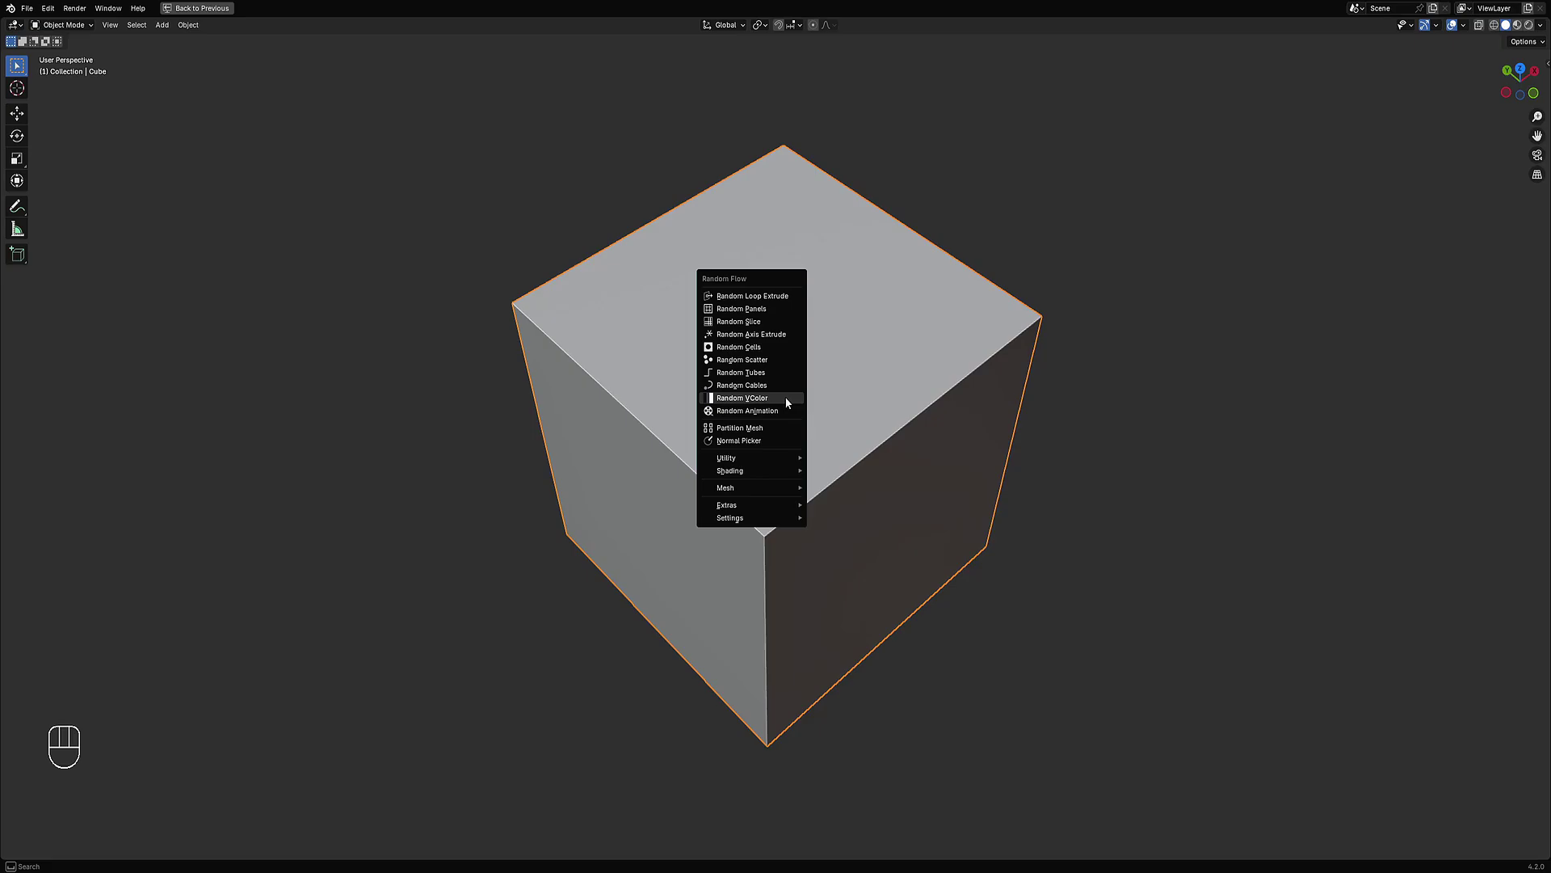
pyautogui.moveTo(766, 476)
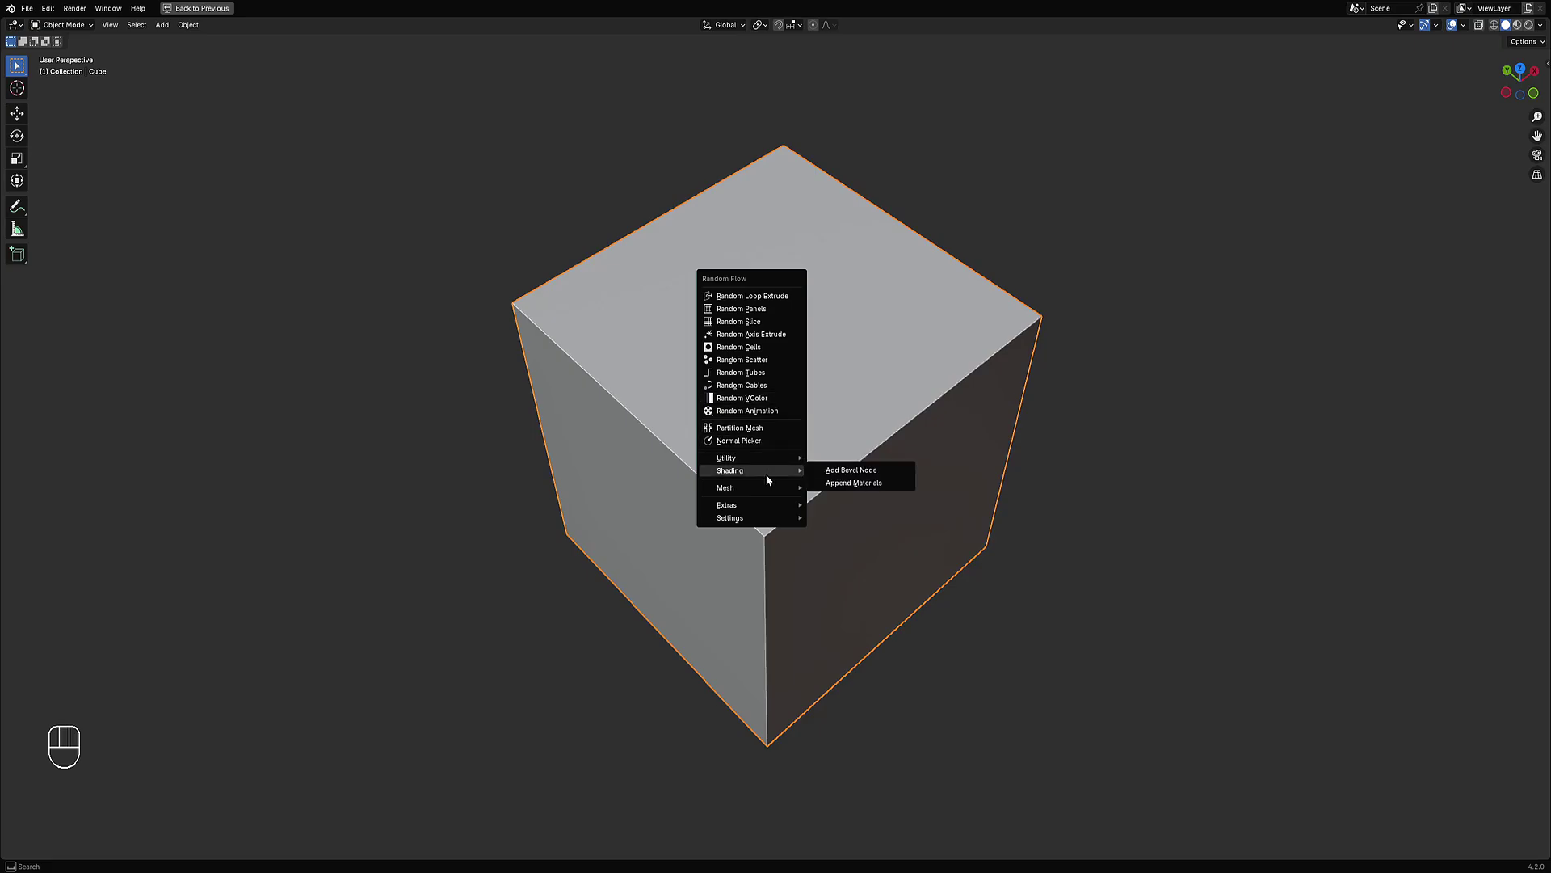
pyautogui.click(849, 483)
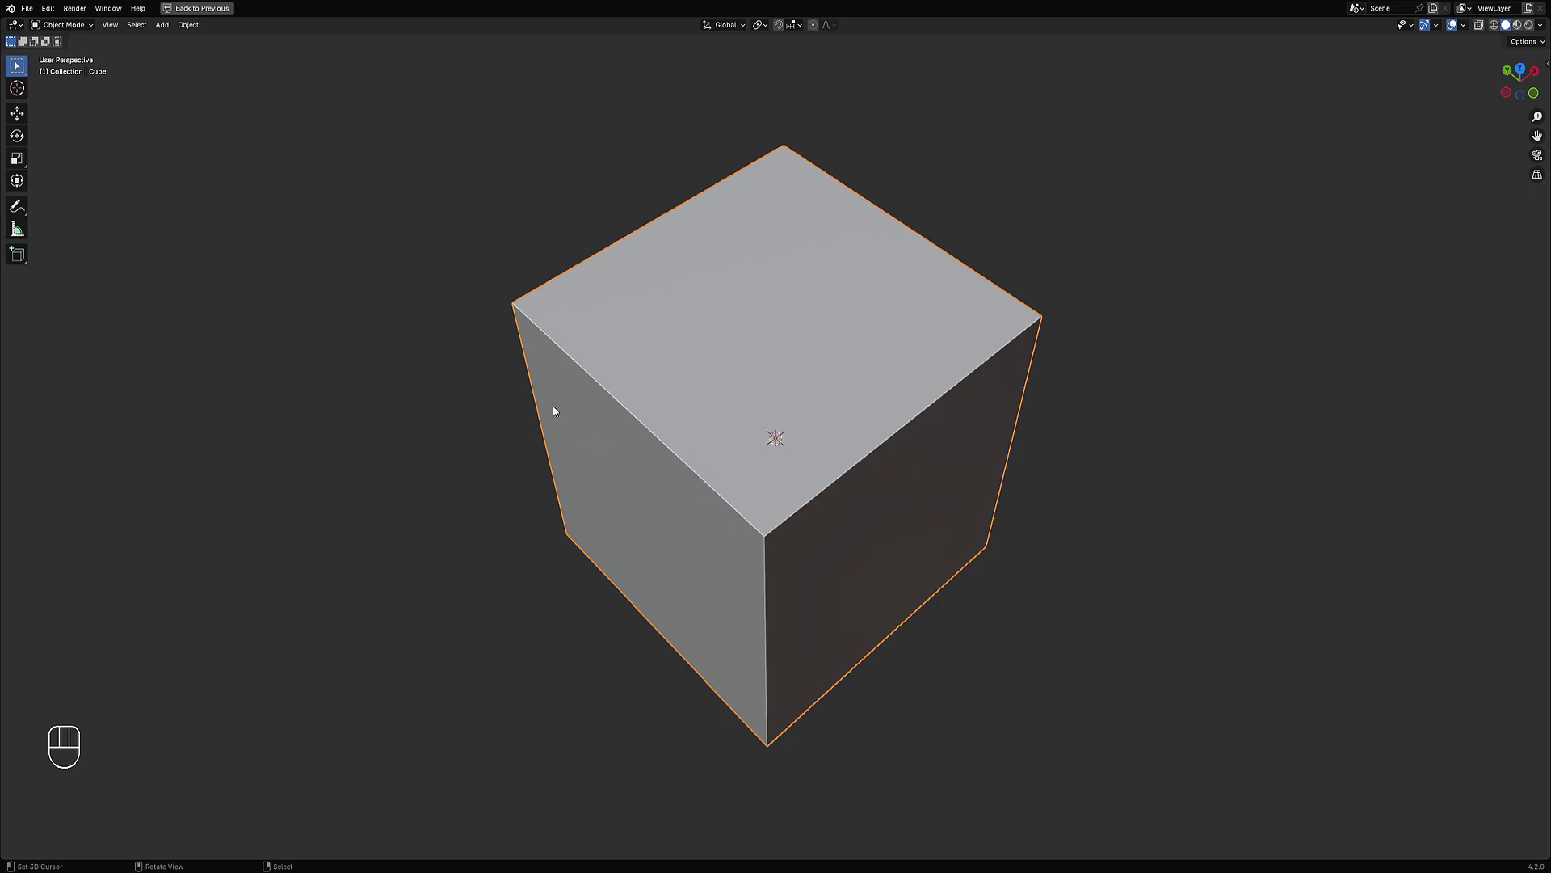
# Step: Delete the default cube
pyautogui.press('x')
pyautogui.click(703, 372)
pyautogui.hotkey('shift', 'a')
pyautogui.moveTo(696, 383)
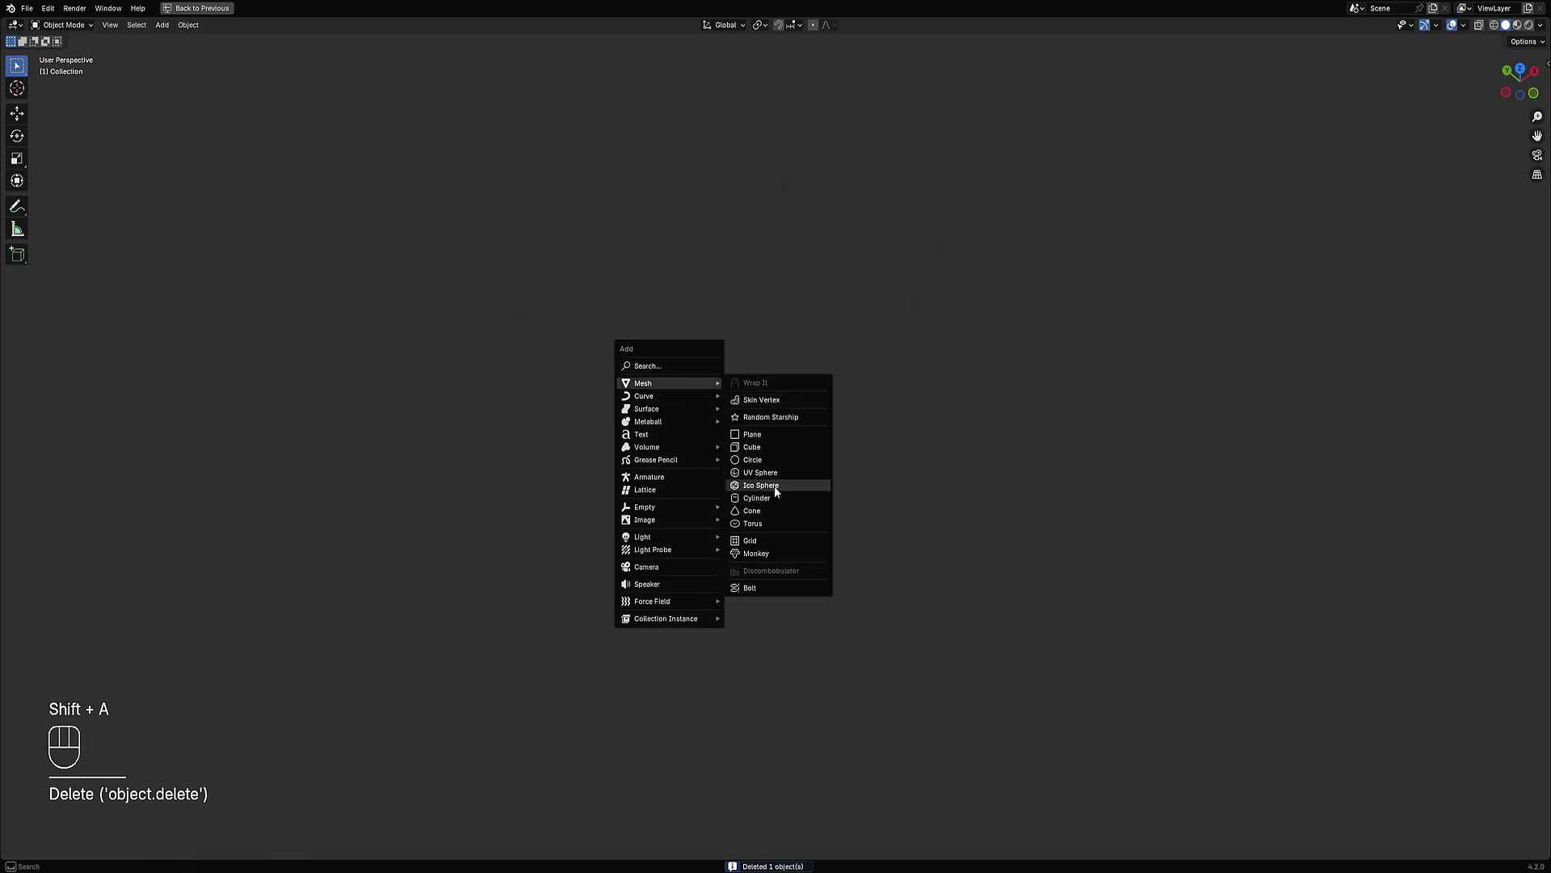
pyautogui.click(757, 498)
pyautogui.press('Tab')
pyautogui.moveTo(774, 501); pyautogui.dragTo(855, 470, button='middle')
pyautogui.hotkey('ctrl', 'z')
pyautogui.hotkey('ctrl', 'z')
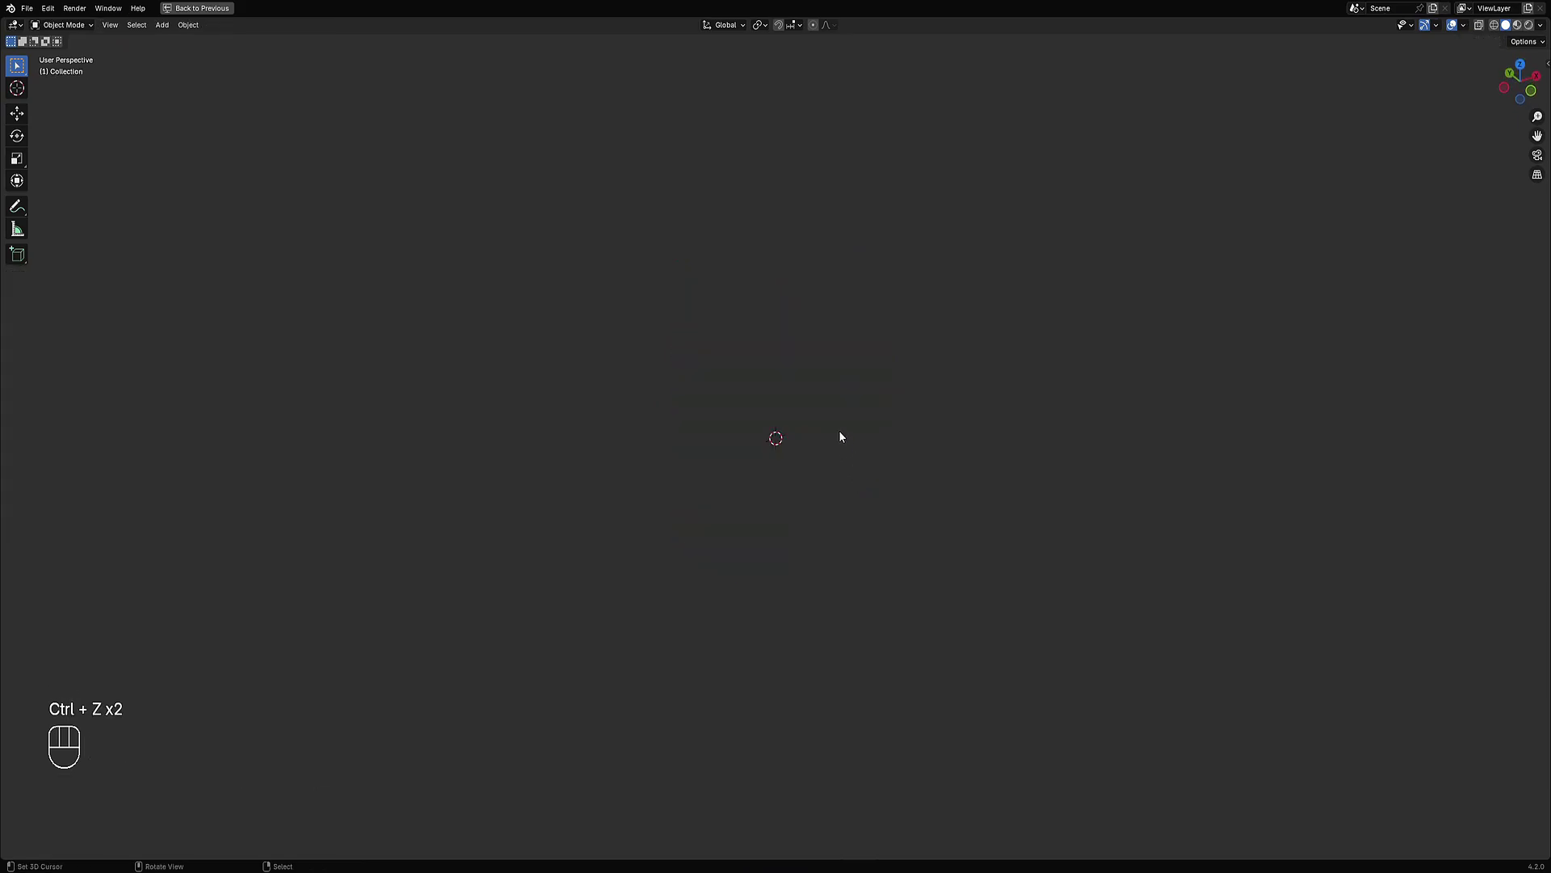
# Step: Add a cylinder mesh at the world origin with 64 vertices
pyautogui.hotkey('shift', 'a')
pyautogui.moveTo(837, 429)
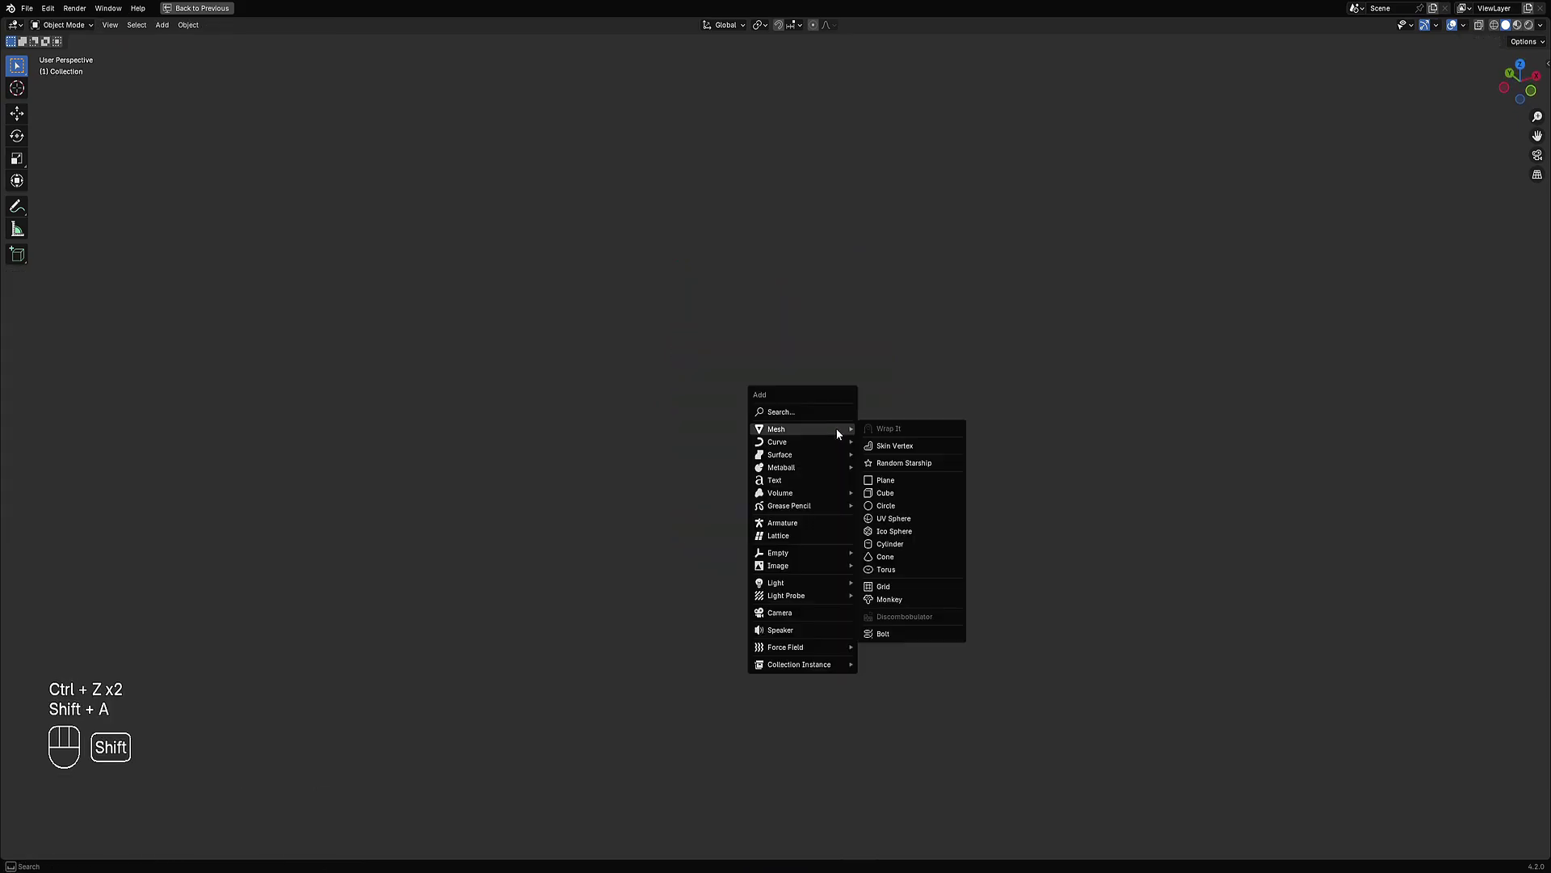
pyautogui.click(885, 546)
pyautogui.press('F9')
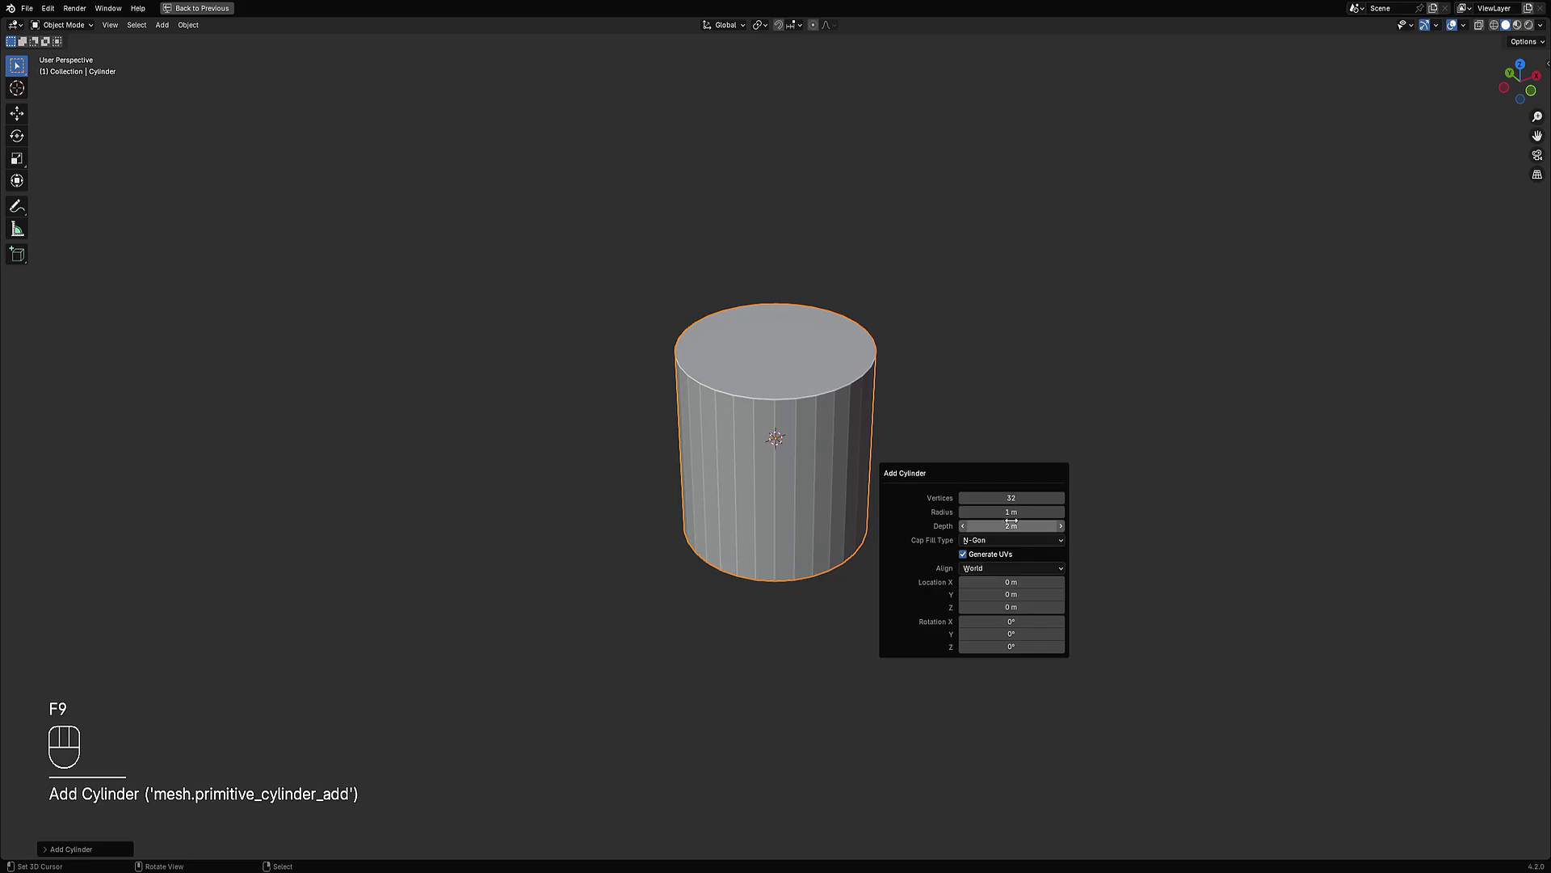
pyautogui.click(1025, 497)
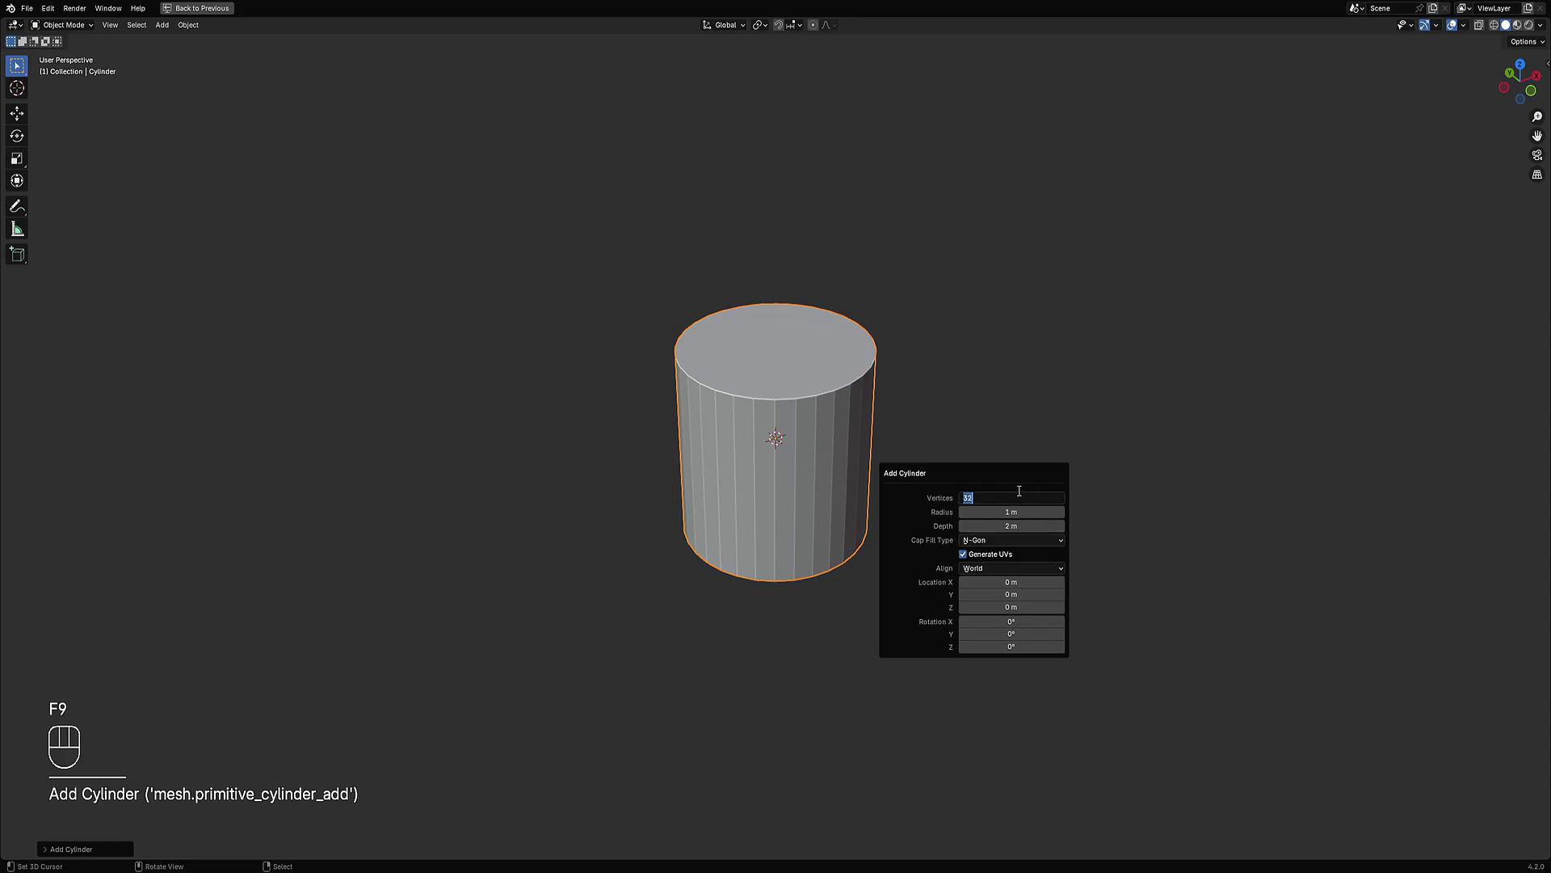
pyautogui.write('64')
pyautogui.press('Return')
# Step: Stretch the whole cylinder mesh along the Z axis to make it noticeably taller
pyautogui.press('Tab')
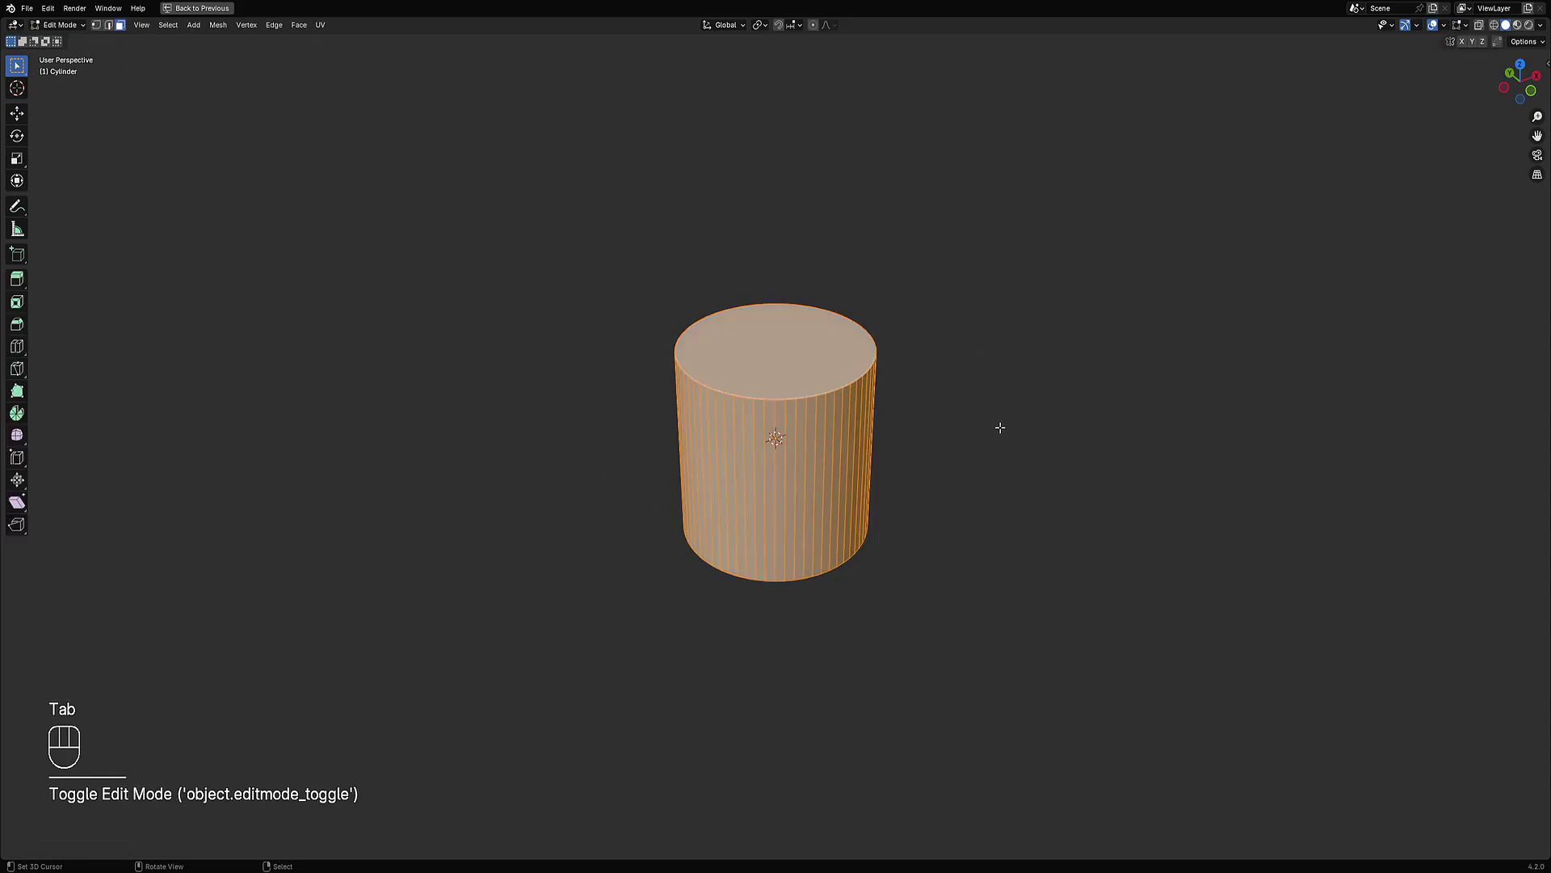
pyautogui.press('s')
pyautogui.press('z')
pyautogui.click(991, 367)
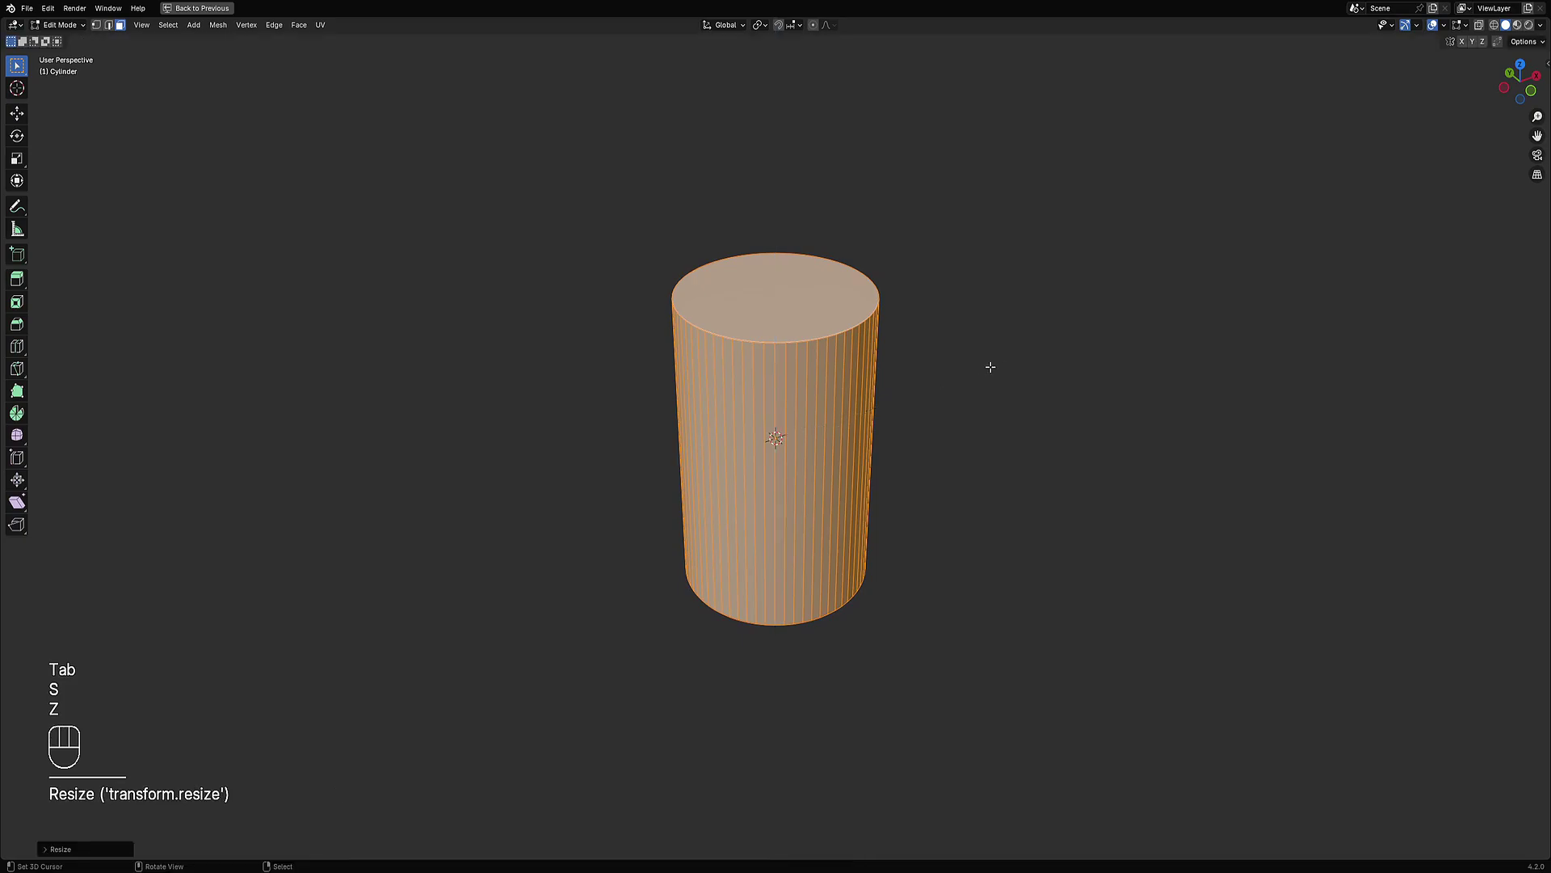
# Step: Bevel the edges of the cylinder's top and bottom cap faces by about 0.27 m with 6 segments
pyautogui.moveTo(885, 374); pyautogui.dragTo(873, 404, button='middle')
pyautogui.press('3')
pyautogui.rightClick(820, 339)
pyautogui.moveTo(877, 687); pyautogui.dragTo(904, 548, button='middle')
pyautogui.keyDown('shift'); pyautogui.rightClick(861, 521); pyautogui.keyUp('shift')
pyautogui.hotkey('ctrl', 'b')
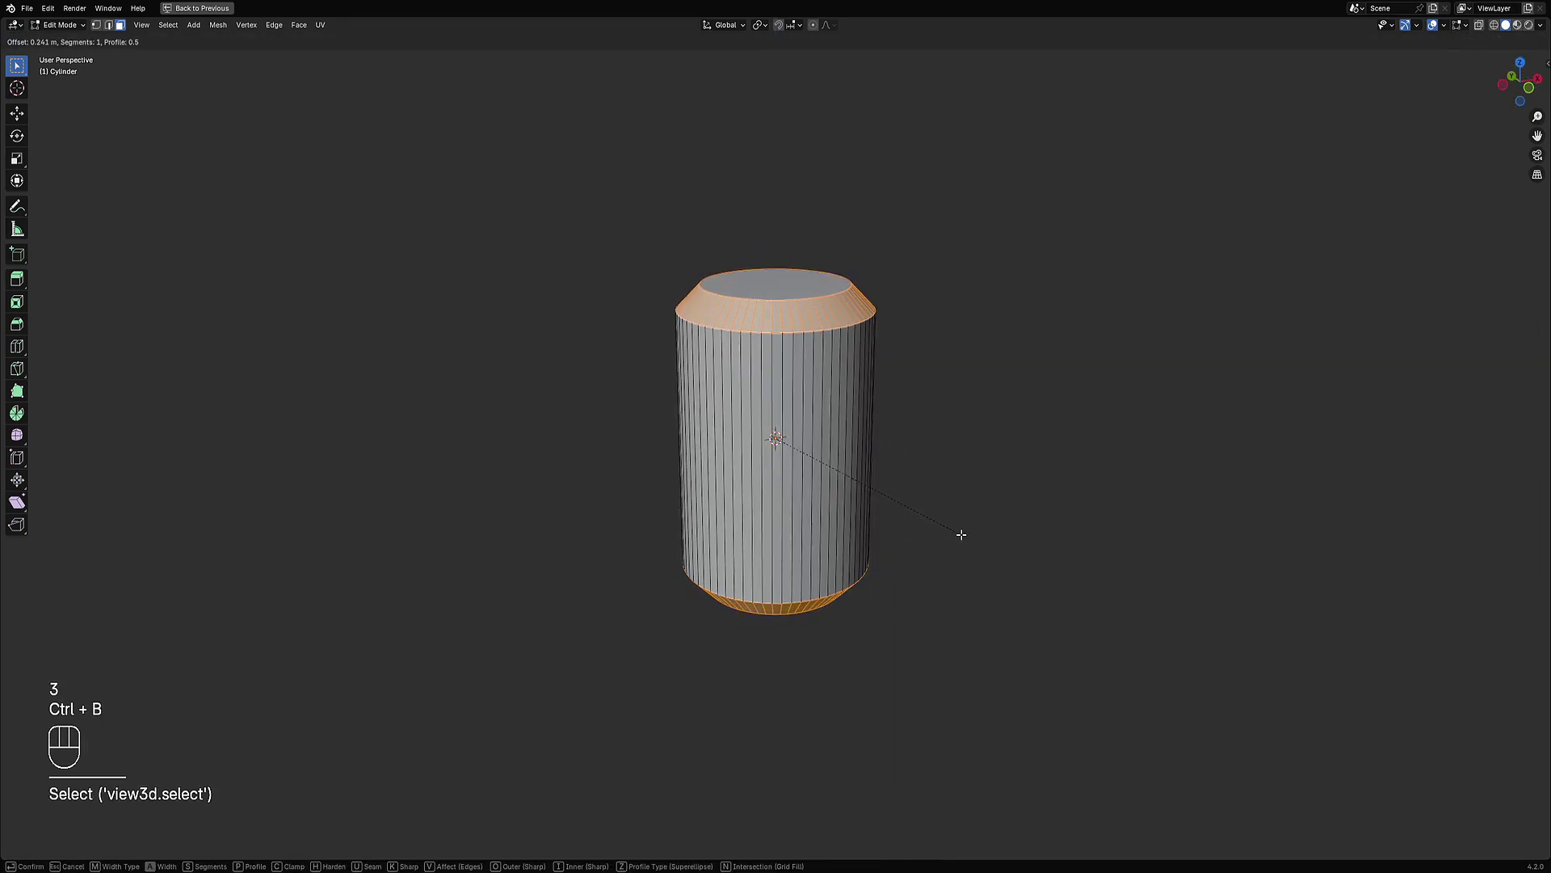
pyautogui.press('s')
pyautogui.press('6')
pyautogui.press('a')
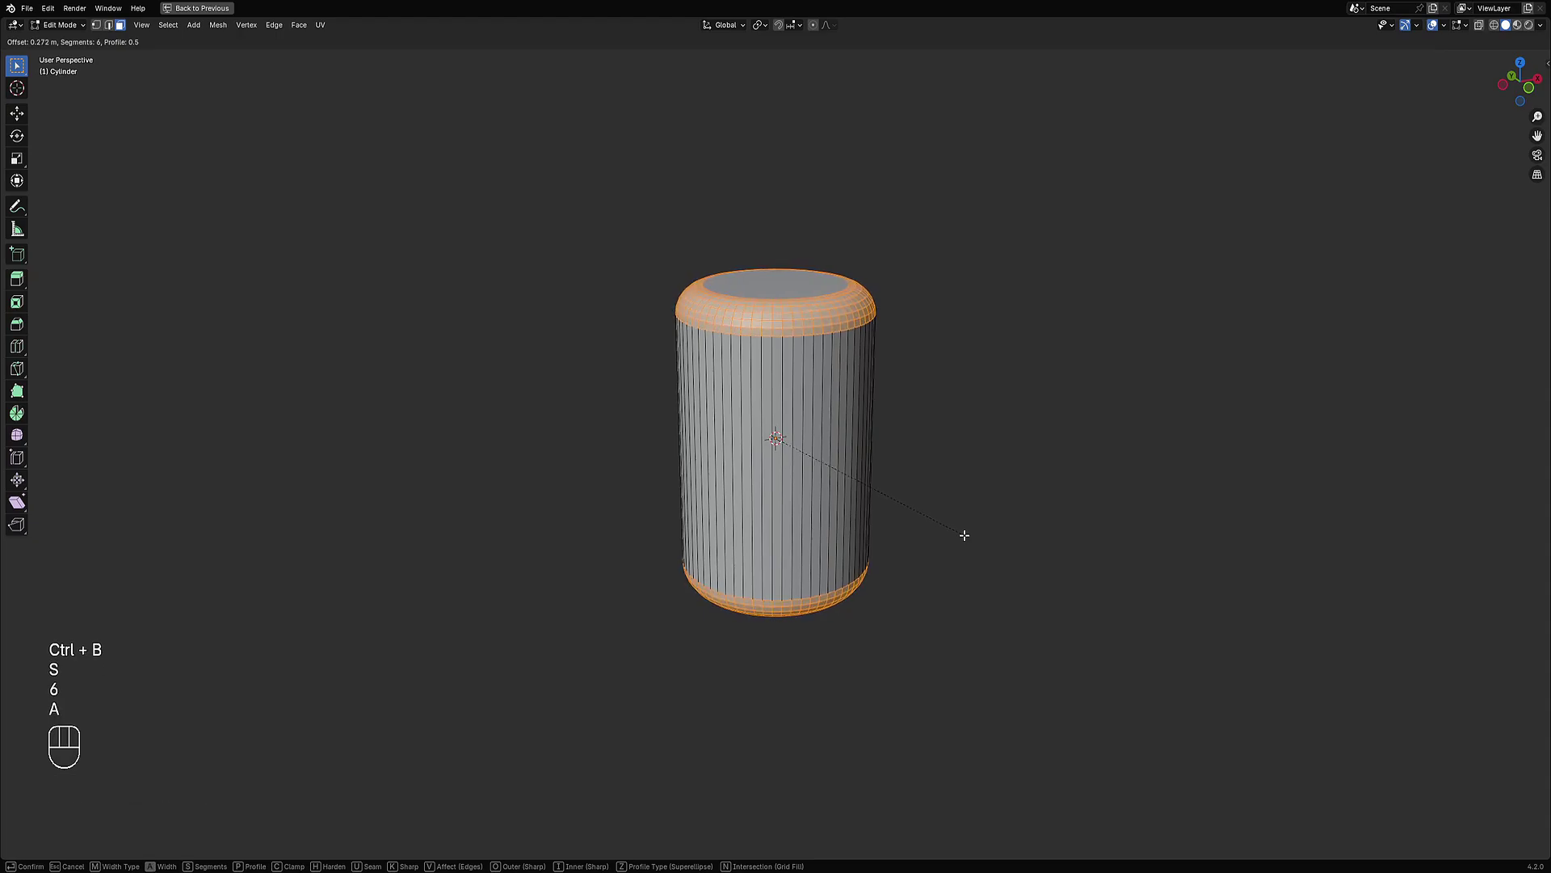
pyautogui.click(965, 533)
pyautogui.press('Tab')
pyautogui.press('Tab')
pyautogui.hotkey('ctrl', 'r')
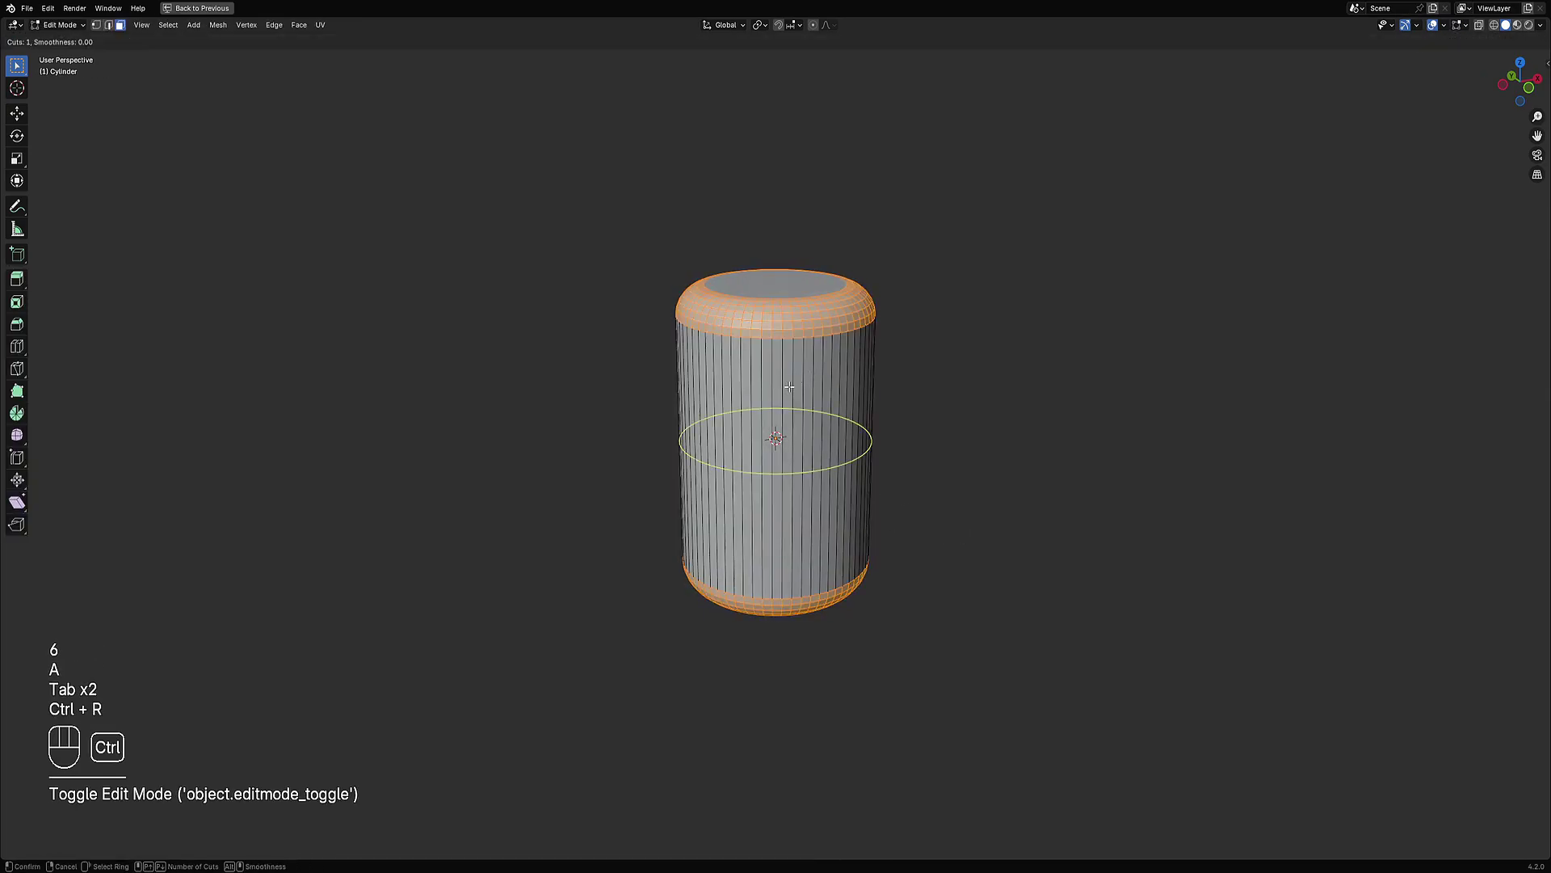
pyautogui.scroll(5, 789, 387)
pyautogui.click(788, 387)
# Step: Return to Object Mode and apply Shade Auto Smooth to the cylinder
pyautogui.press('Tab')
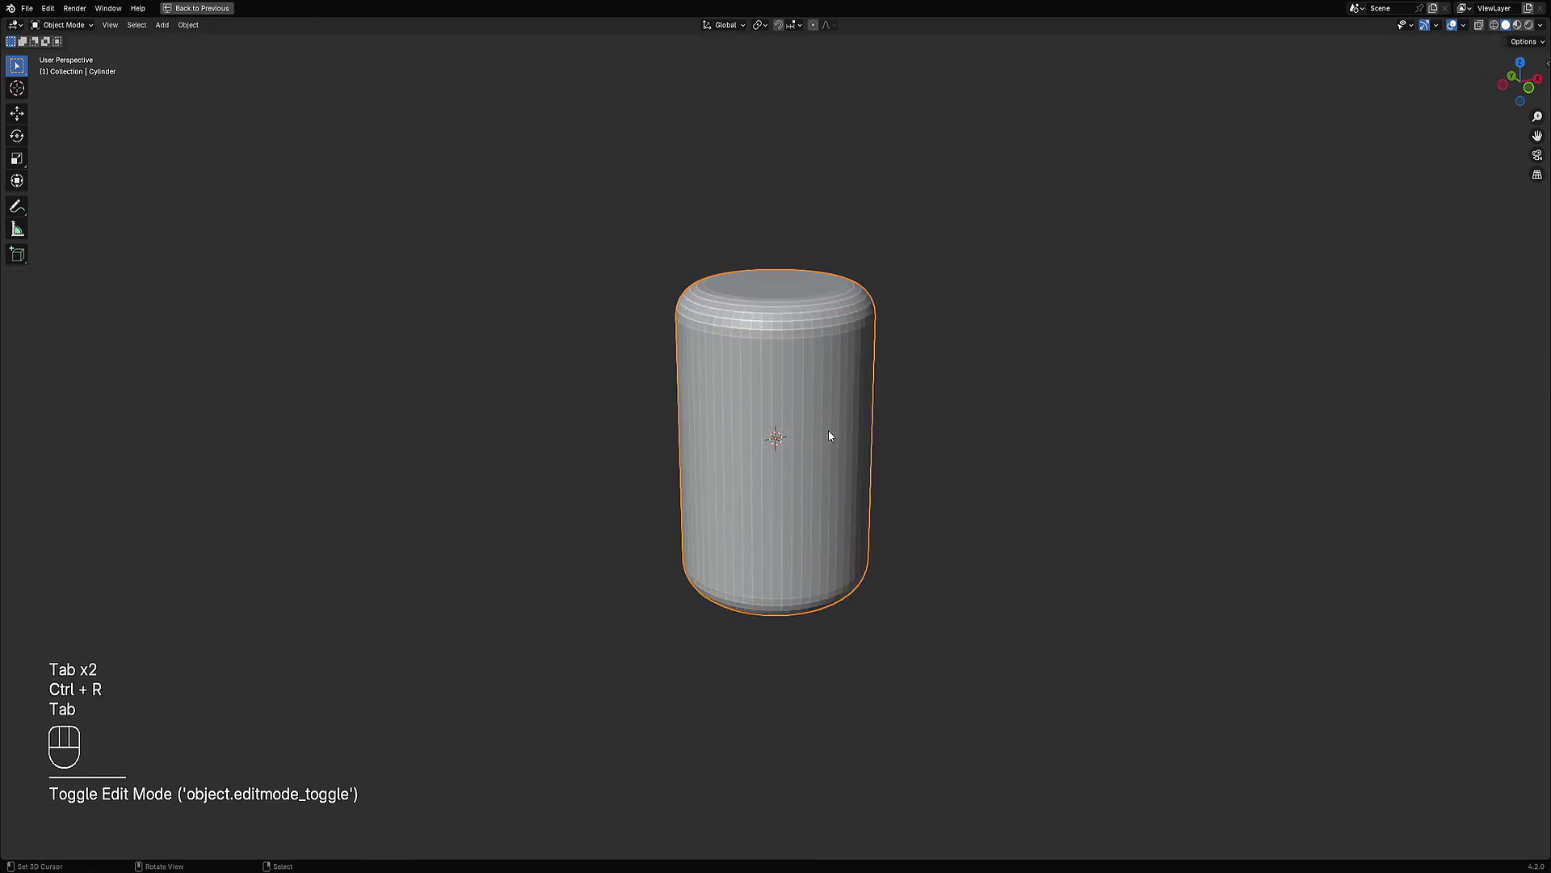
pyautogui.press('w')
pyautogui.click(829, 454)
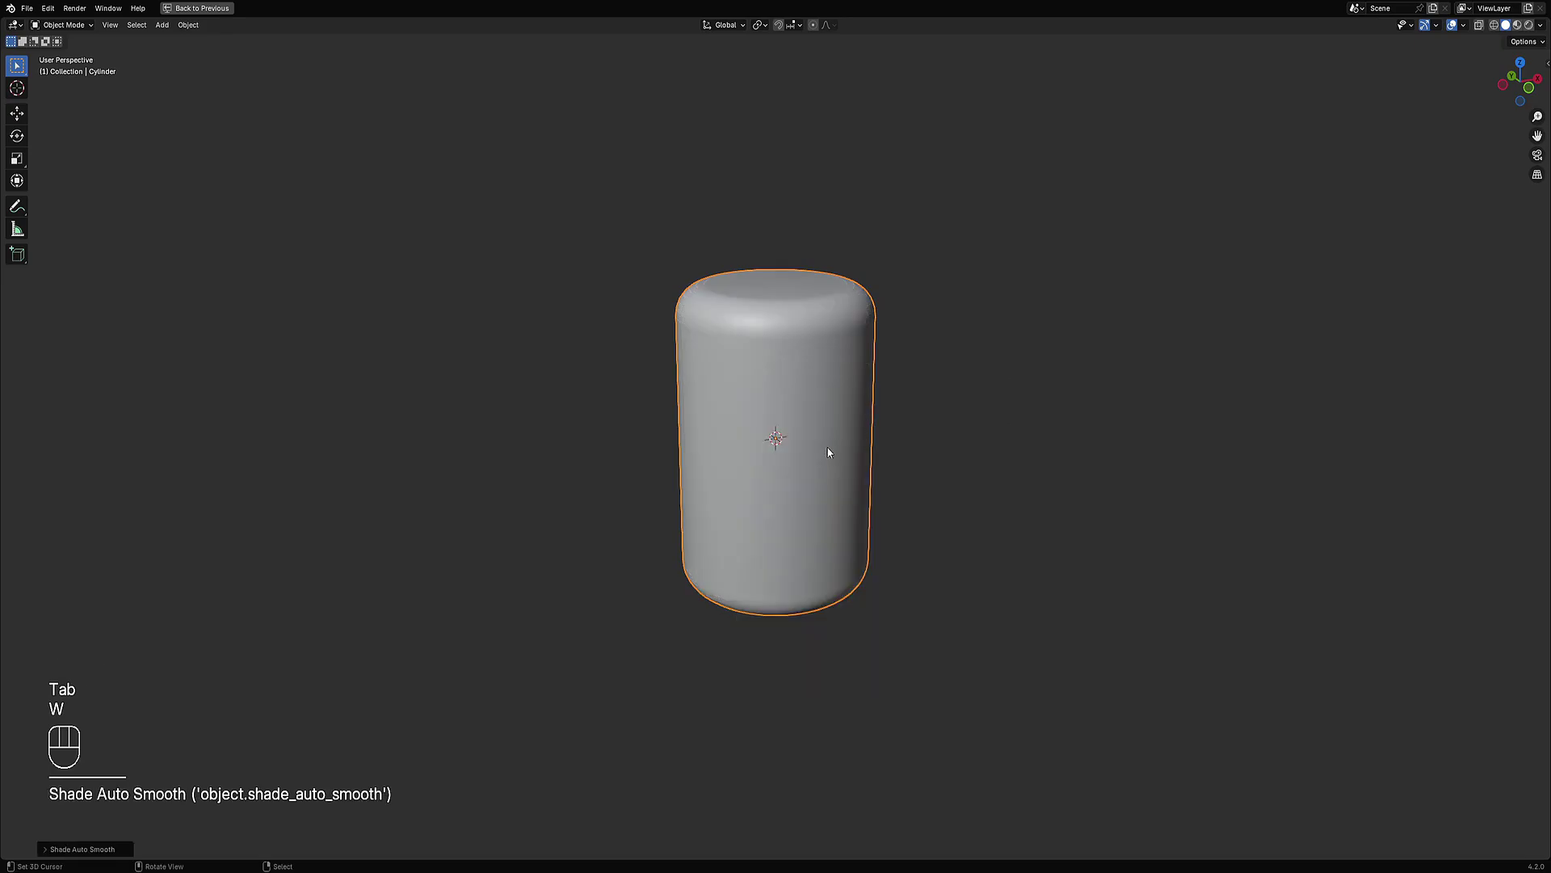
# Step: Restore the full layout, create a new material on the cylinder, and display the viewport in rendered shading
pyautogui.hotkey('ctrl', 'space')
pyautogui.click(667, 852)
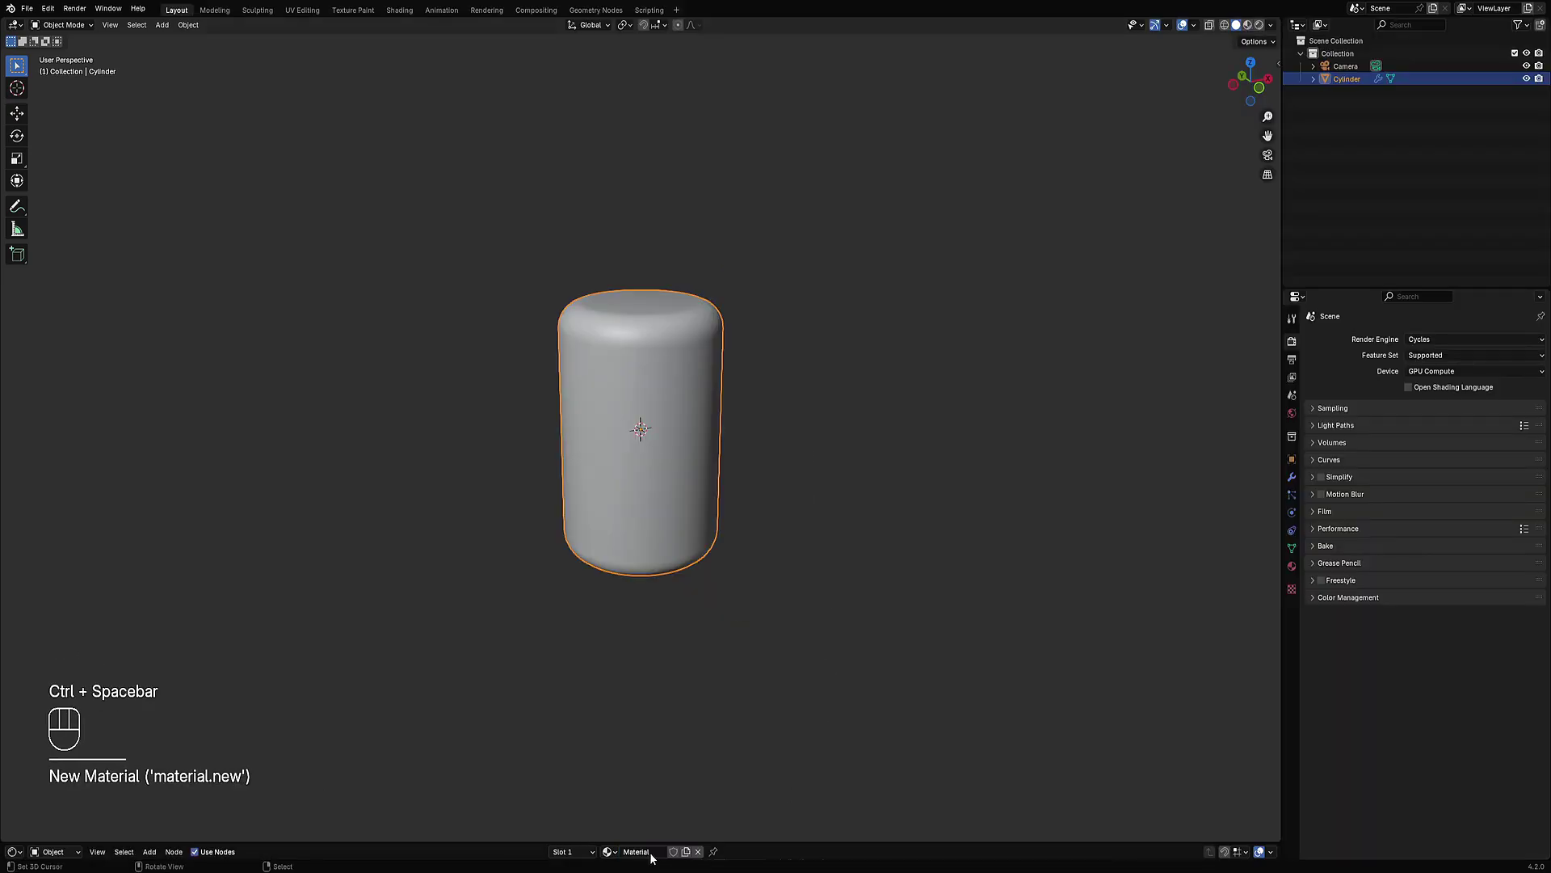
pyautogui.press('z')
pyautogui.click(808, 430)
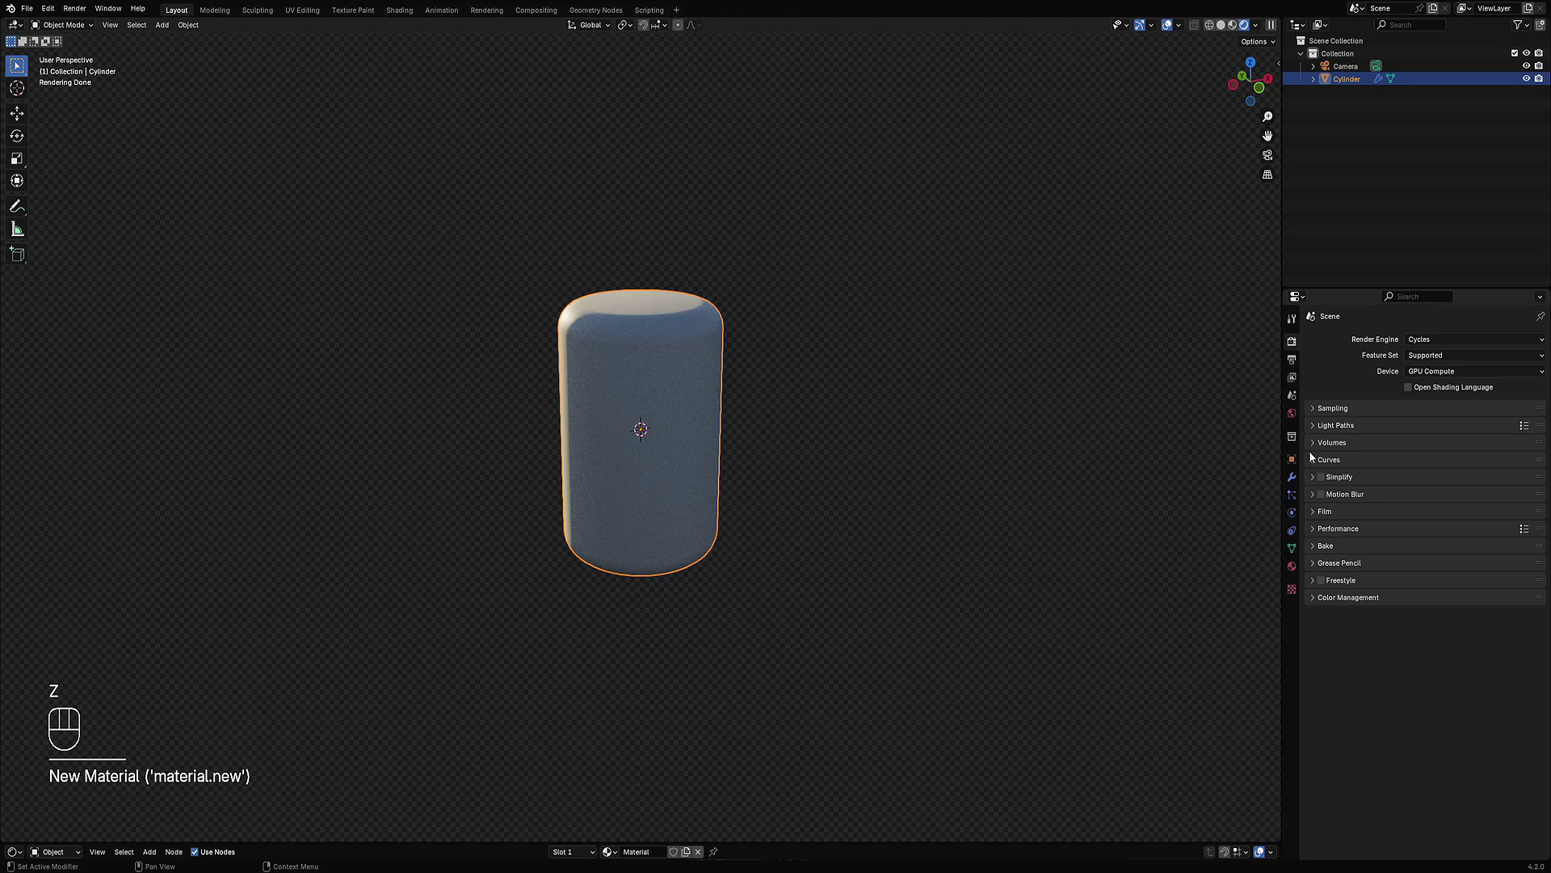
pyautogui.moveTo(477, 470); pyautogui.dragTo(610, 474, button='middle')
pyautogui.scroll(2, 610, 477)
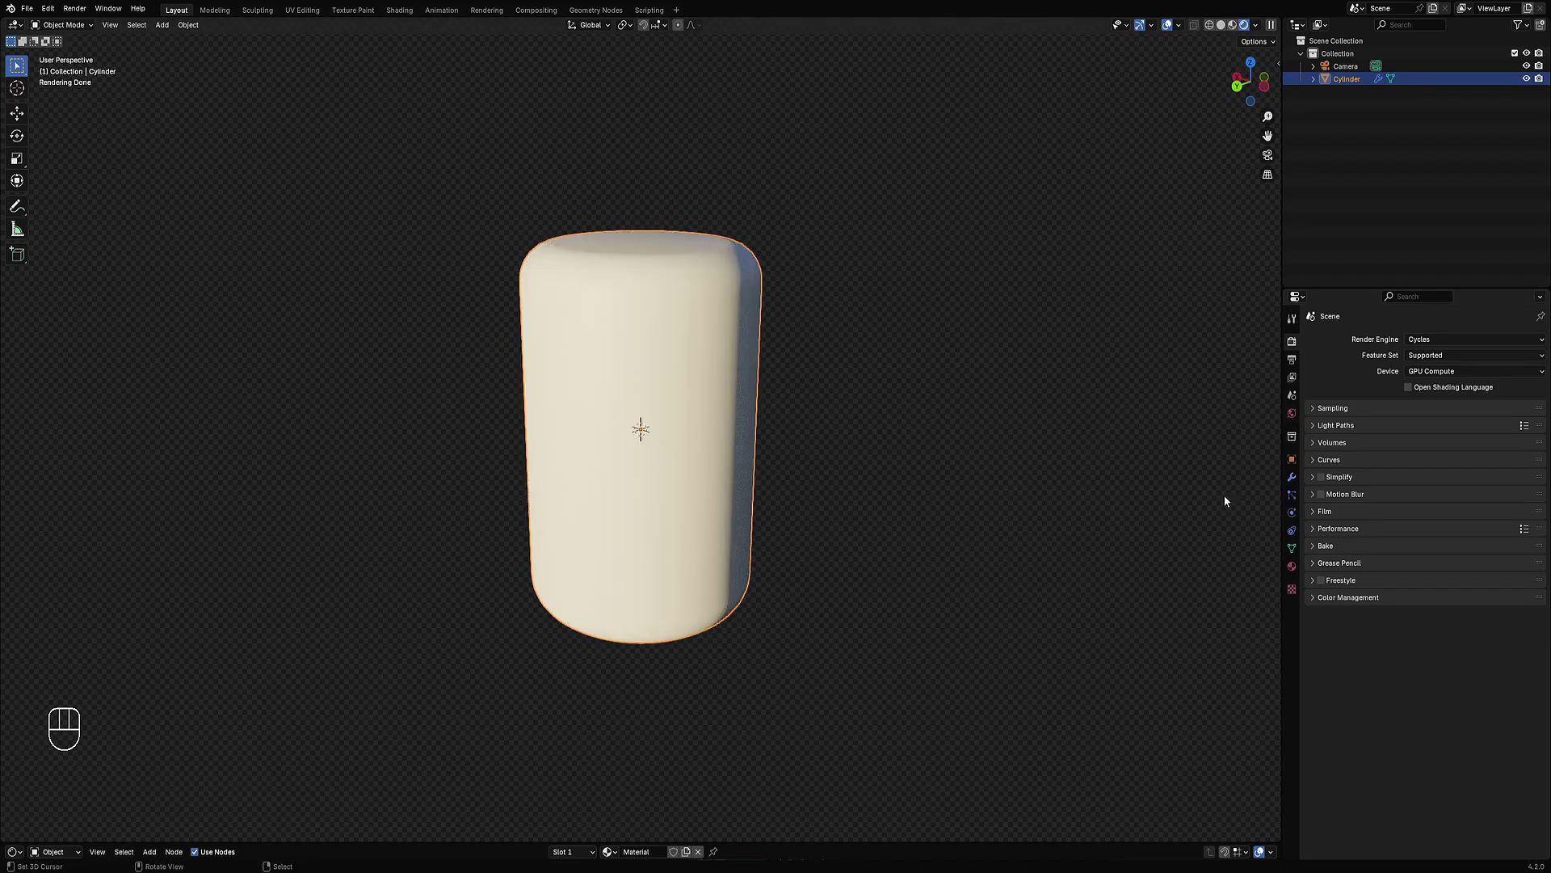
# Step: Change the world's HDRI environment to Kiara Interior
pyautogui.click(1292, 413)
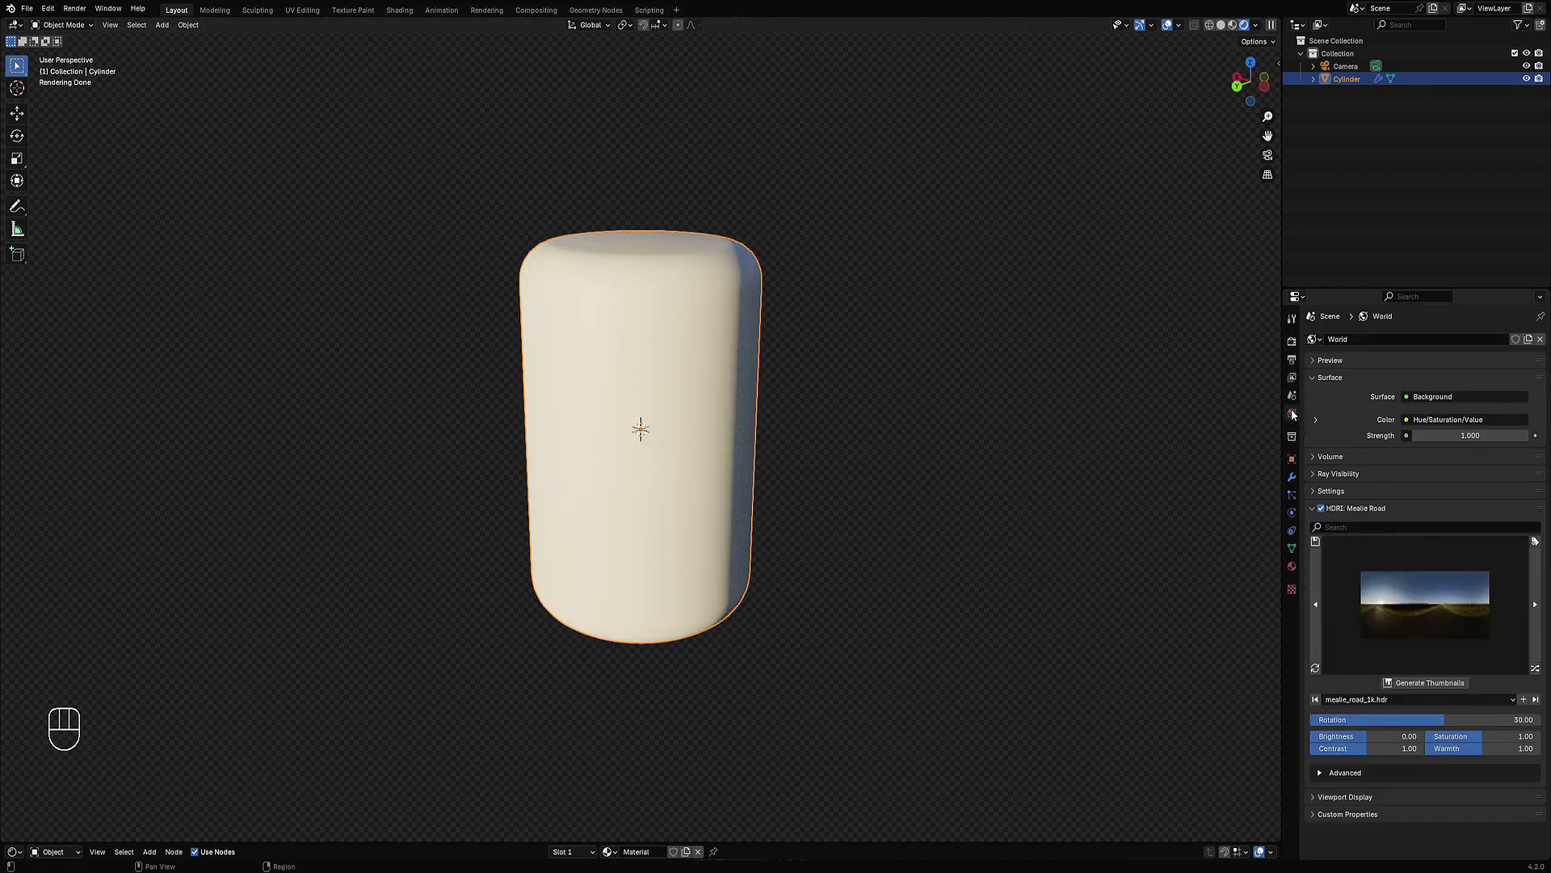
pyautogui.click(1536, 668)
pyautogui.moveTo(959, 592); pyautogui.dragTo(686, 506, button='middle')
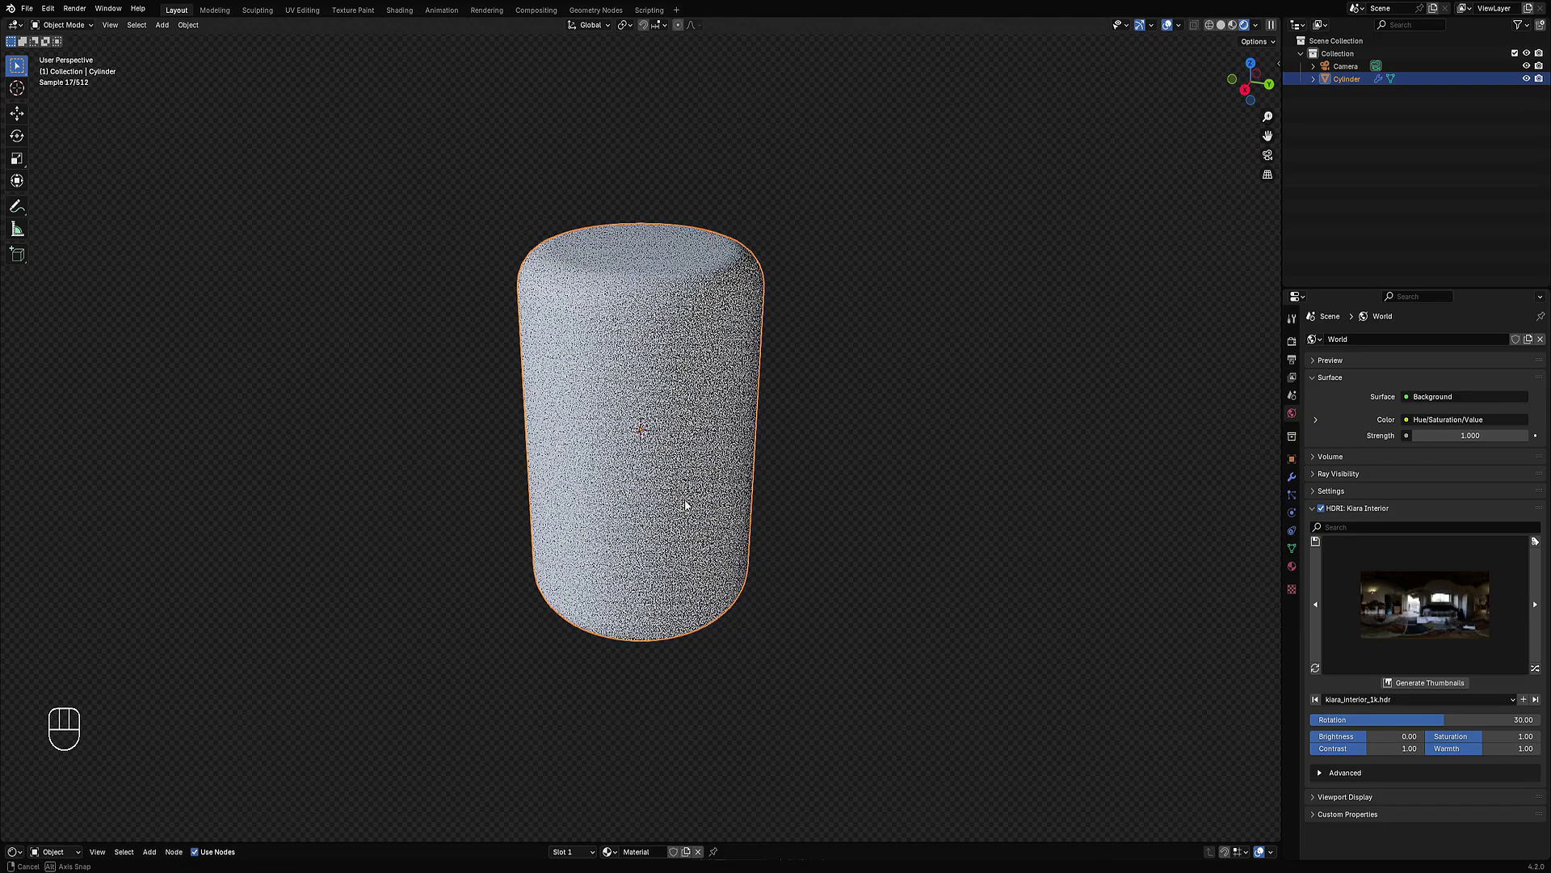
# Step: Enlarge the shader editor and set the Principled BSDF's Metallic to 1.0 and Roughness to 0.4
pyautogui.moveTo(791, 841); pyautogui.dragTo(782, 538)
pyautogui.press('Home')
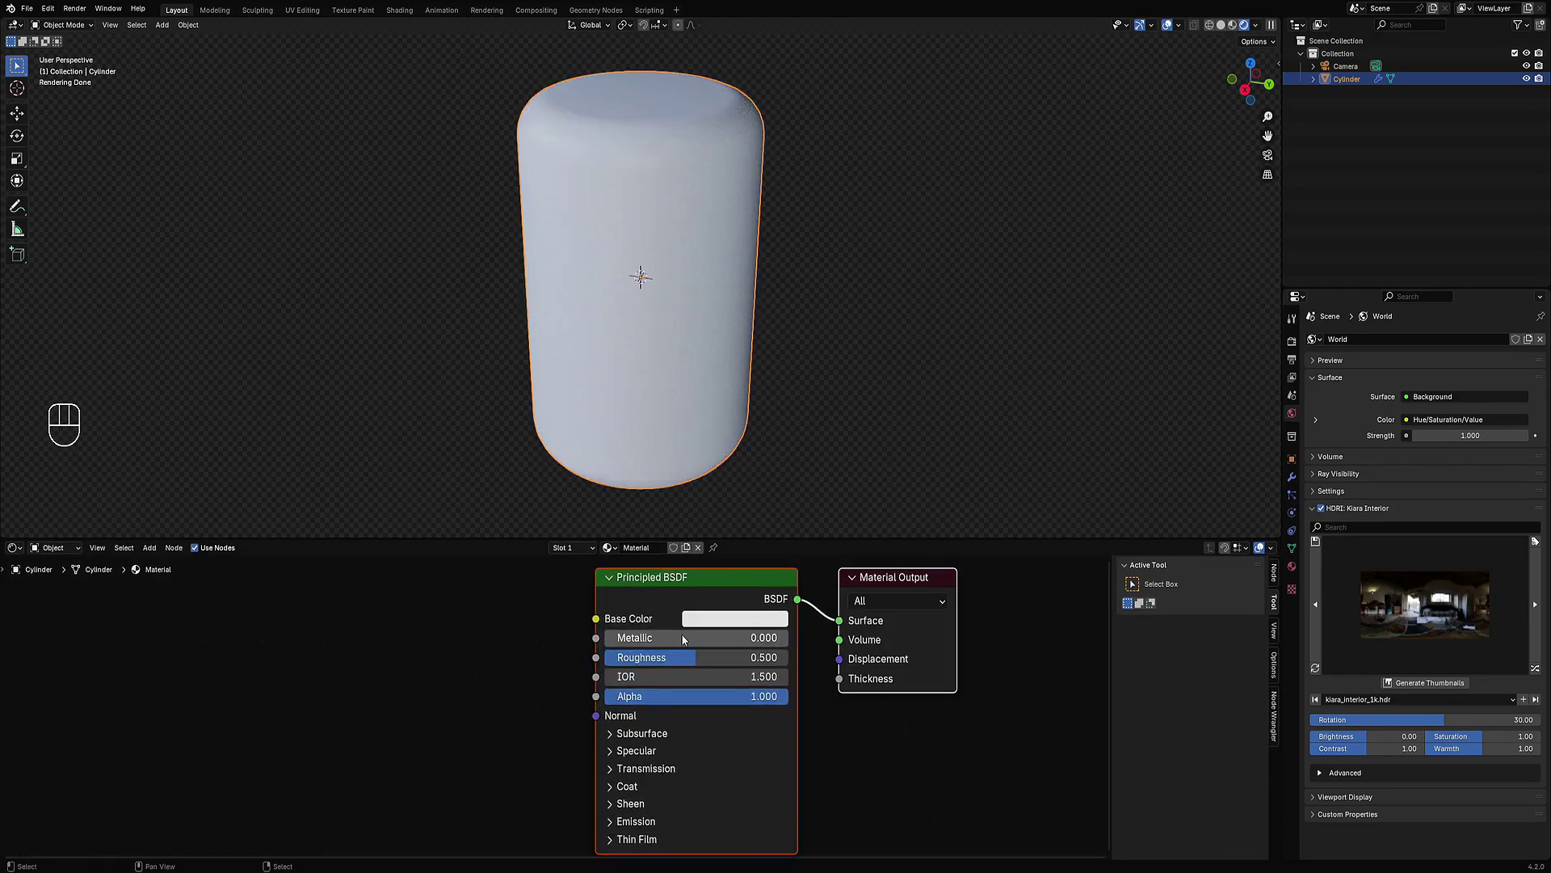
pyautogui.moveTo(682, 639); pyautogui.dragTo(718, 661)
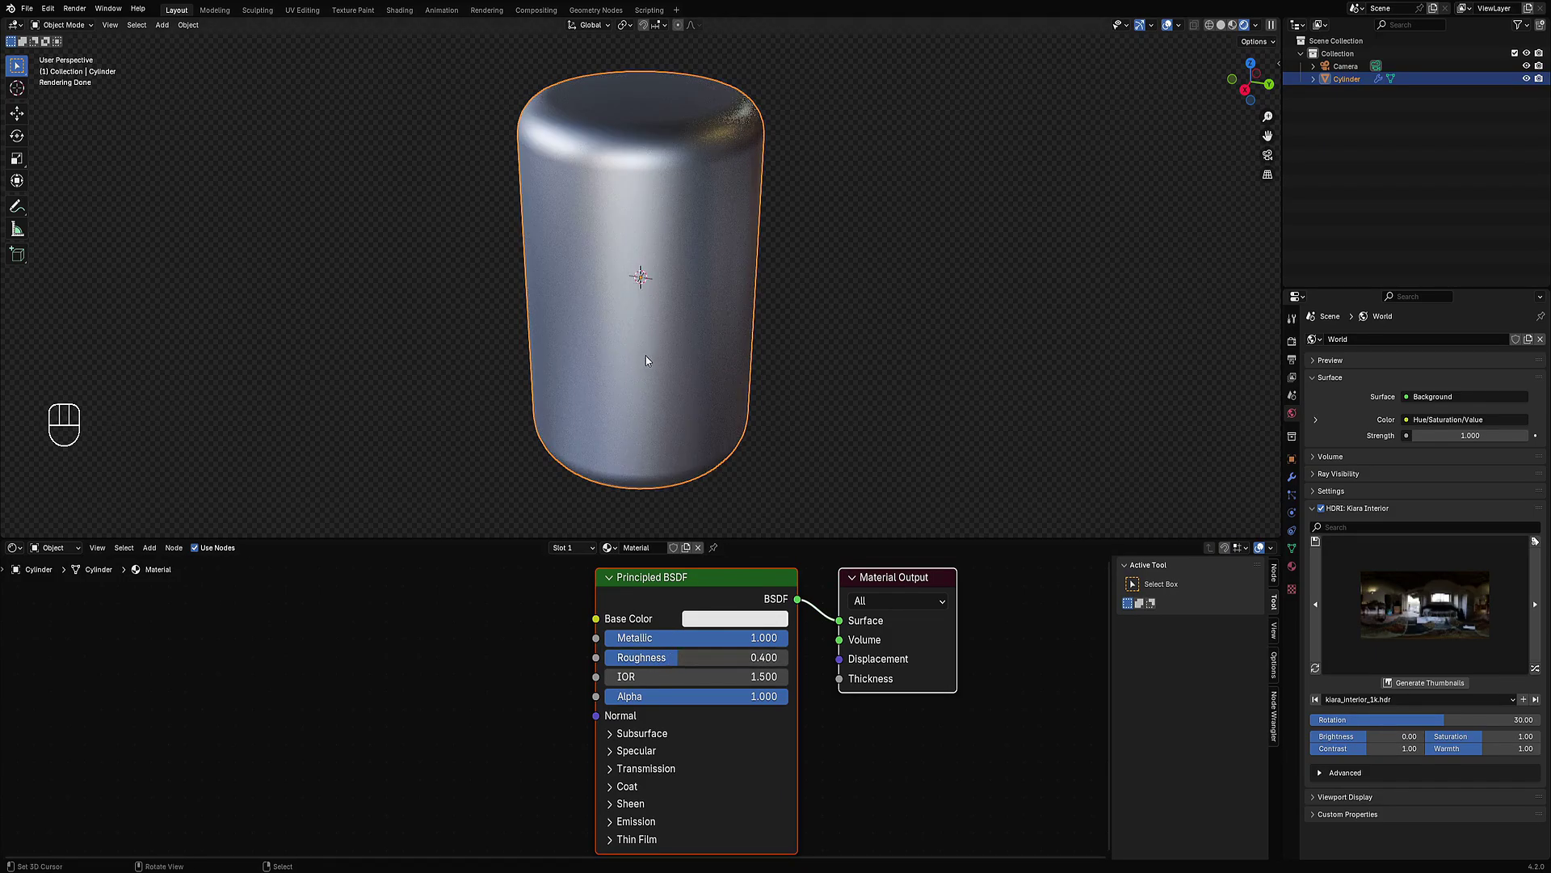
# Step: Clear the selection on the cylinder's mesh in Edit Mode and return to Object Mode
pyautogui.press('KP_3')
pyautogui.press('Tab')
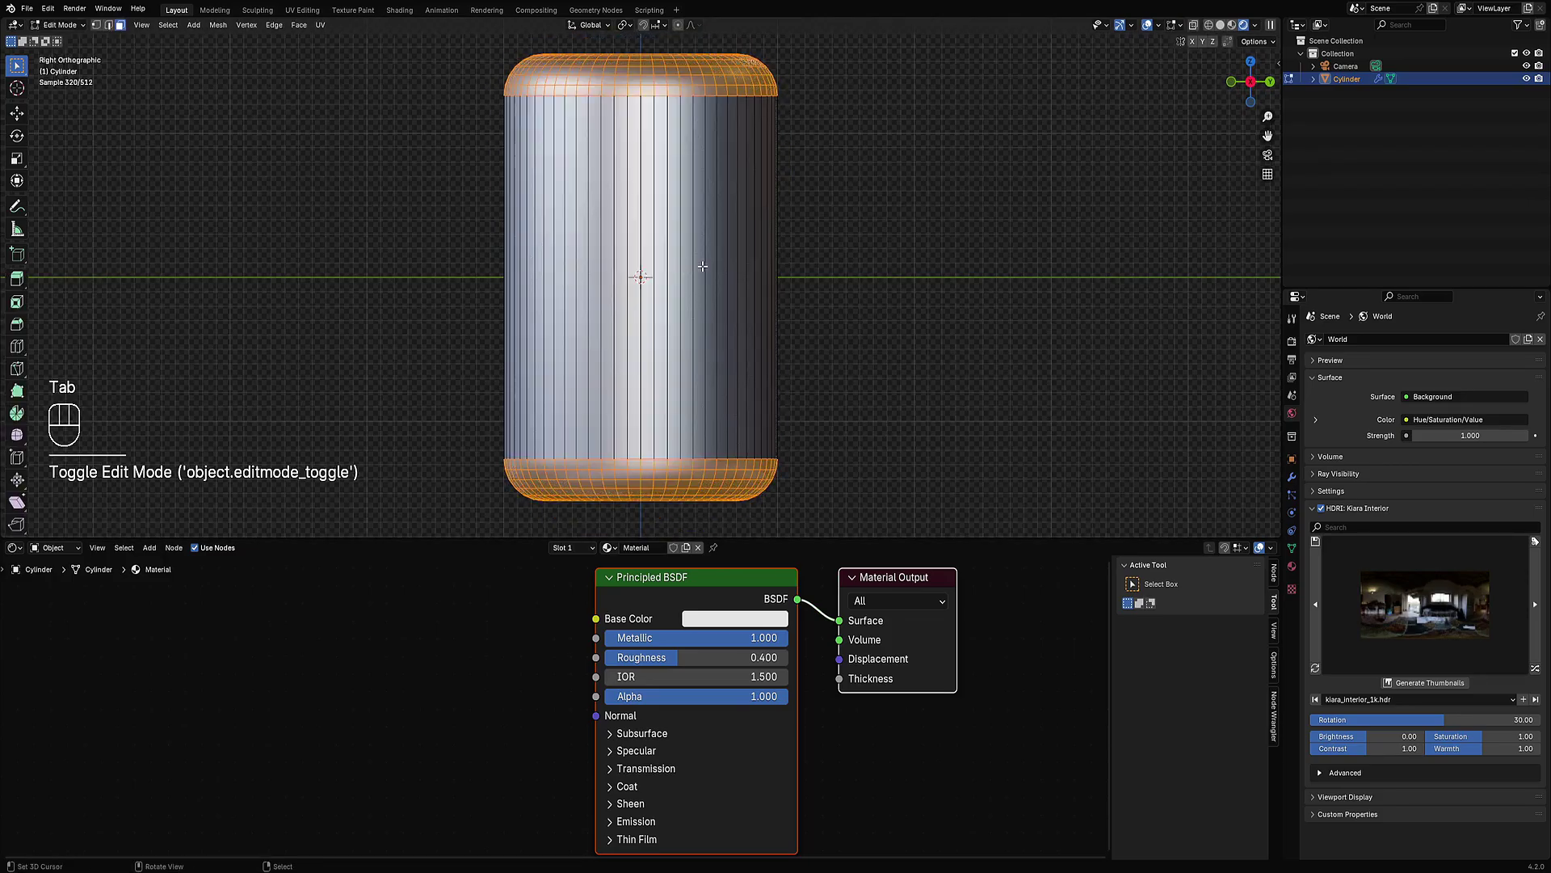
pyautogui.hotkey('alt', 'a')
pyautogui.moveTo(703, 266); pyautogui.dragTo(763, 178, button='middle')
pyautogui.press('Tab')
# Step: Apply Auto Mirror to the cylinder across the X, Y and Z axes
pyautogui.hotkey('shift', 'ctrl', 'x')
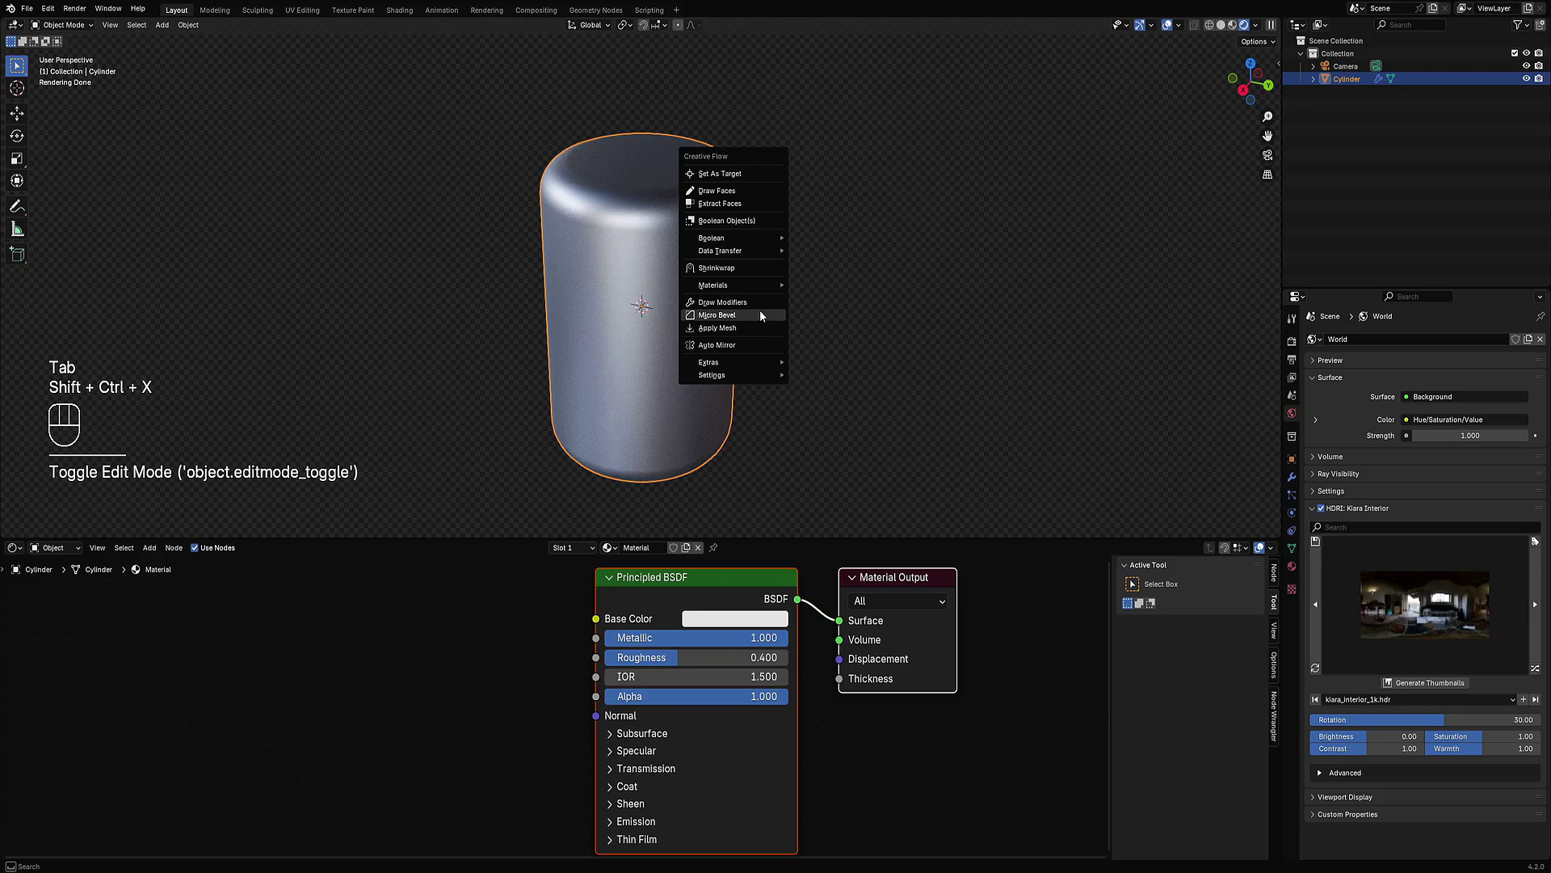
pyautogui.click(745, 342)
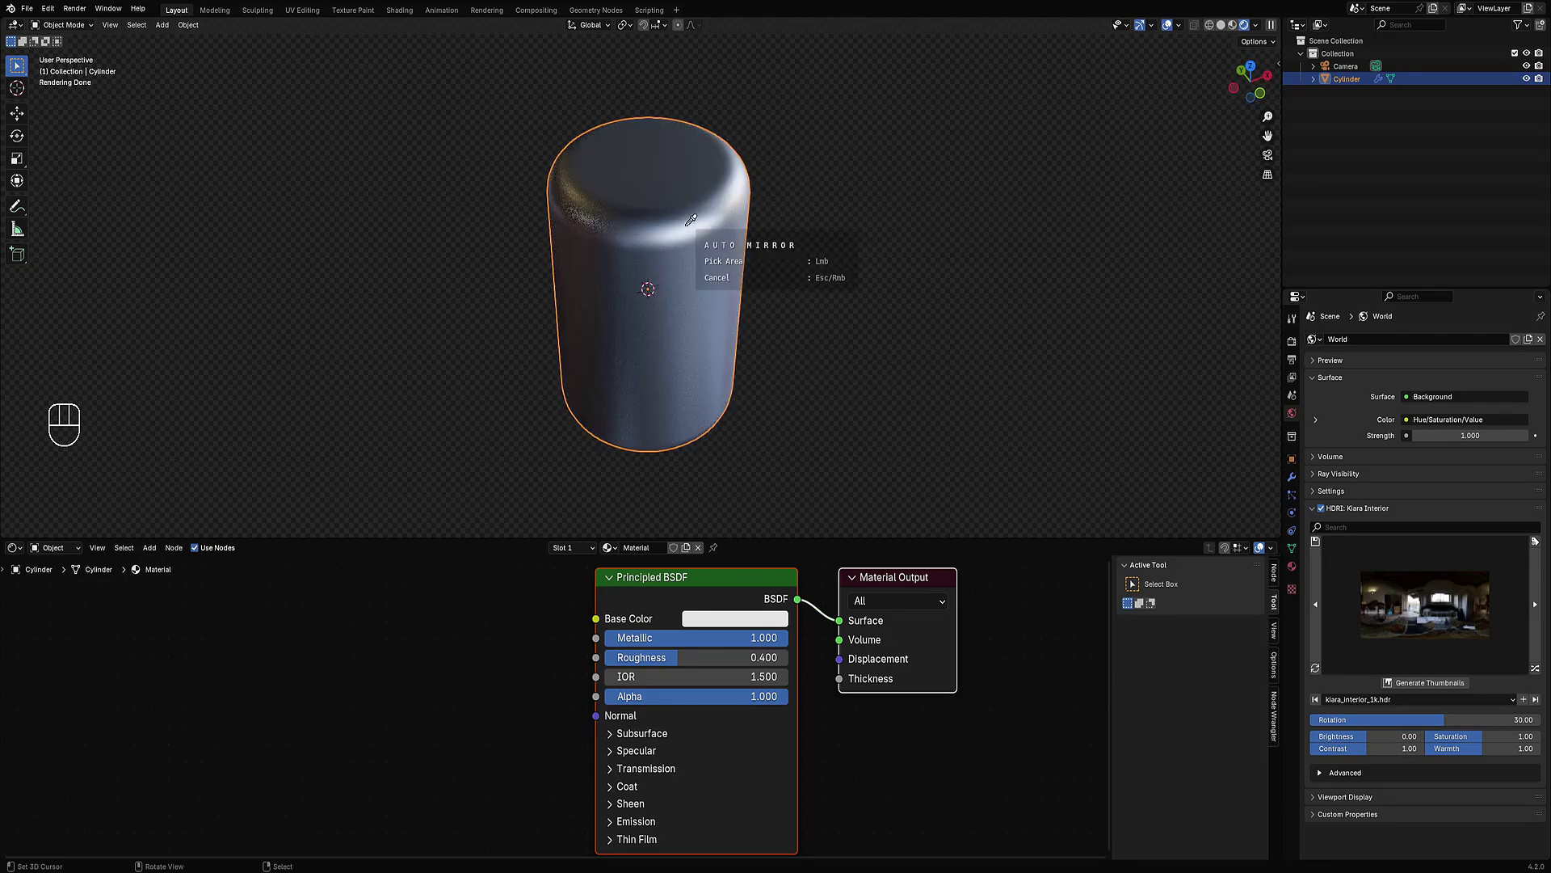
pyautogui.click(644, 242)
pyautogui.press('x')
pyautogui.press('y')
pyautogui.press('z')
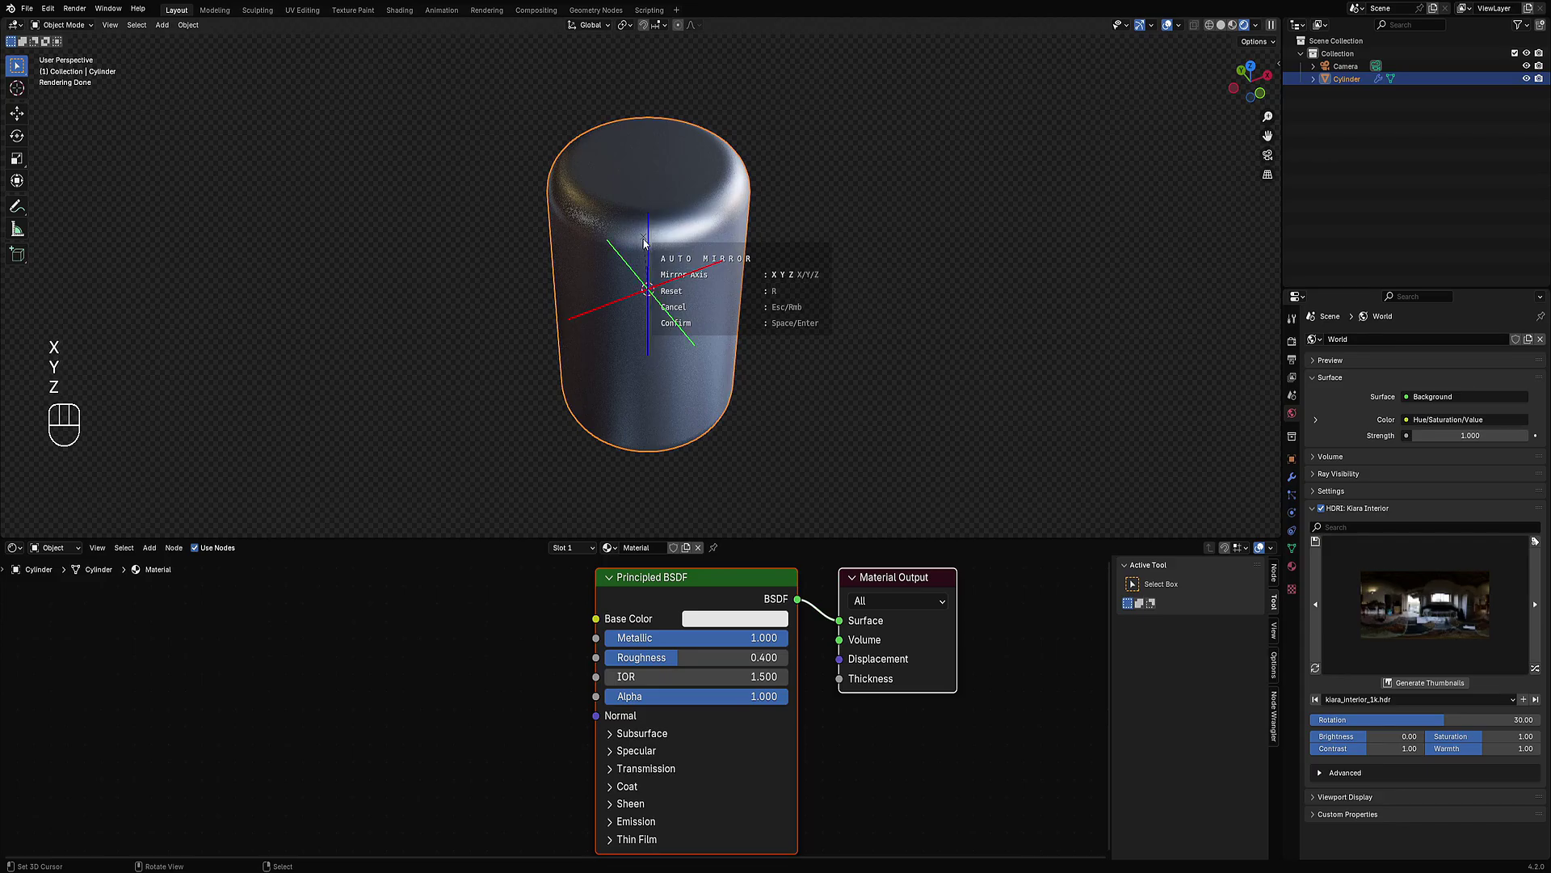
pyautogui.press('space')
# Step: Cut a horizontal edge loop around the cylinder's upper side and bevel it by about 0.1 m with one segment into a band
pyautogui.press('Tab')
pyautogui.moveTo(809, 306); pyautogui.dragTo(913, 285, button='middle')
pyautogui.keyDown('shift'); pyautogui.moveTo(791, 285); pyautogui.dragTo(784, 284, button='middle'); pyautogui.keyUp('shift')
pyautogui.scroll(3, 784, 285)
pyautogui.hotkey('ctrl', 'r')
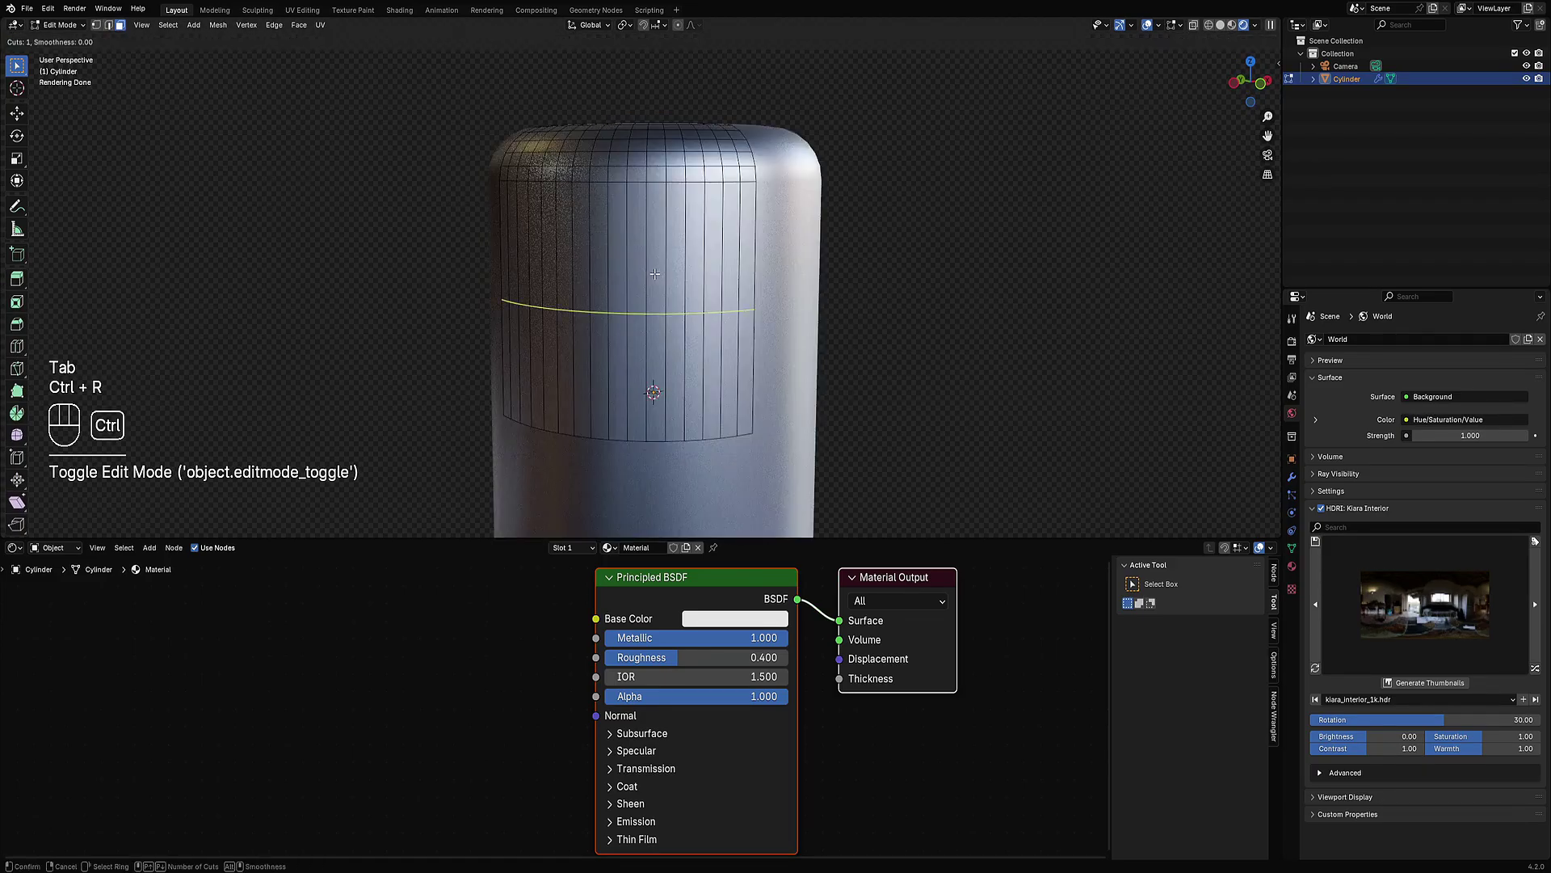
pyautogui.click(796, 236)
pyautogui.hotkey('ctrl', 'b')
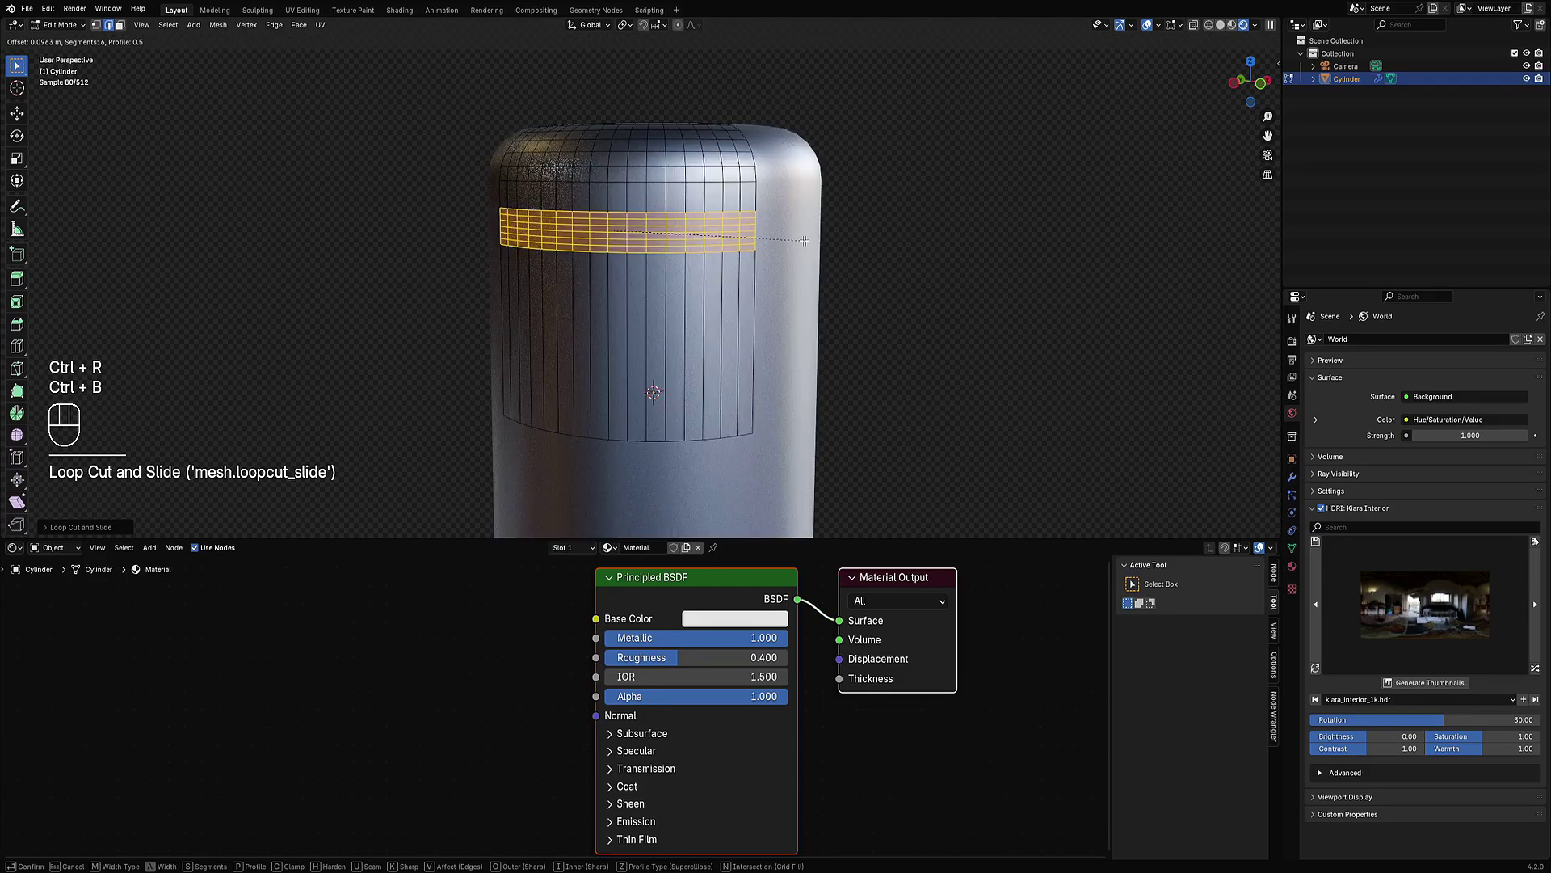
pyautogui.scroll(-5, 799, 240)
pyautogui.click(799, 241)
# Step: Assign a brown vertex color, about R 0.62, G 0.43, B 0.29, to the band and show the object in solid shading
pyautogui.hotkey('shift', 'ctrl', 'x')
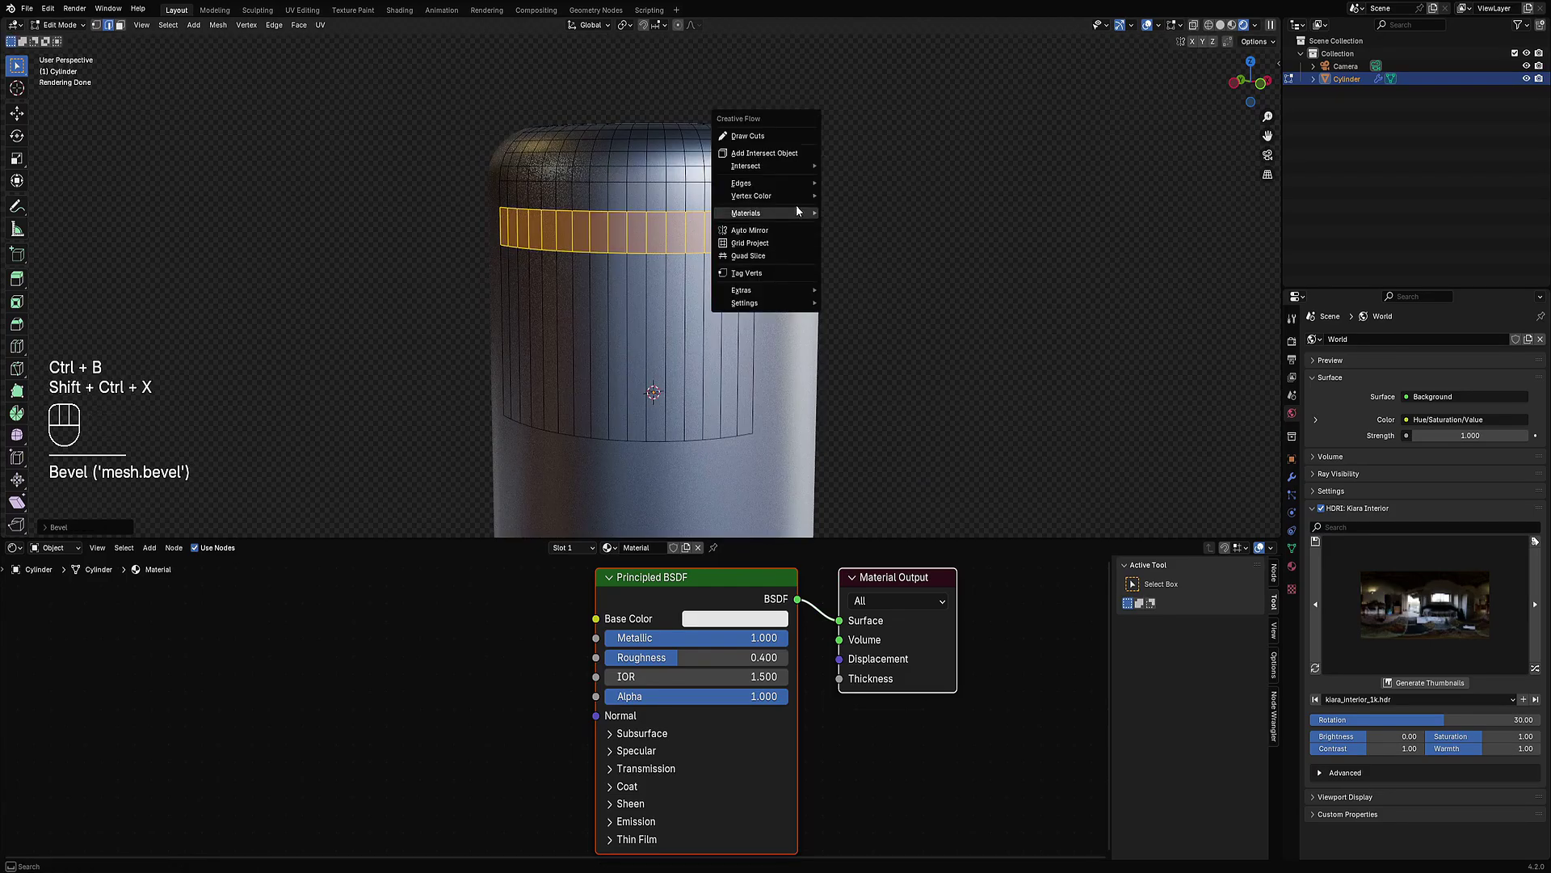
pyautogui.click(839, 200)
pyautogui.moveTo(914, 263); pyautogui.dragTo(911, 272)
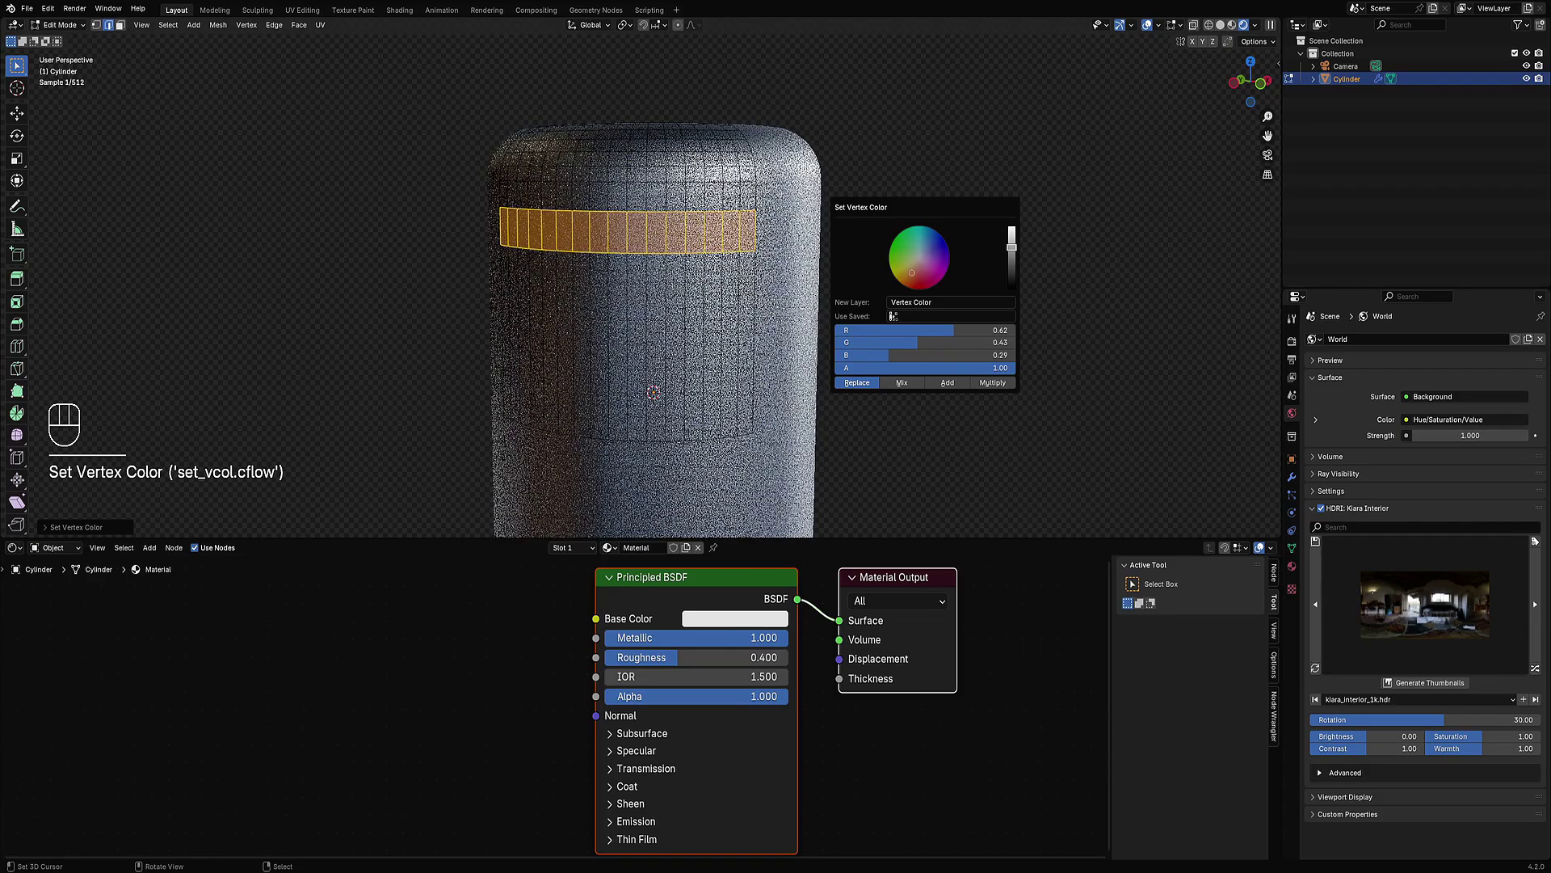
pyautogui.press('z')
pyautogui.click(831, 286)
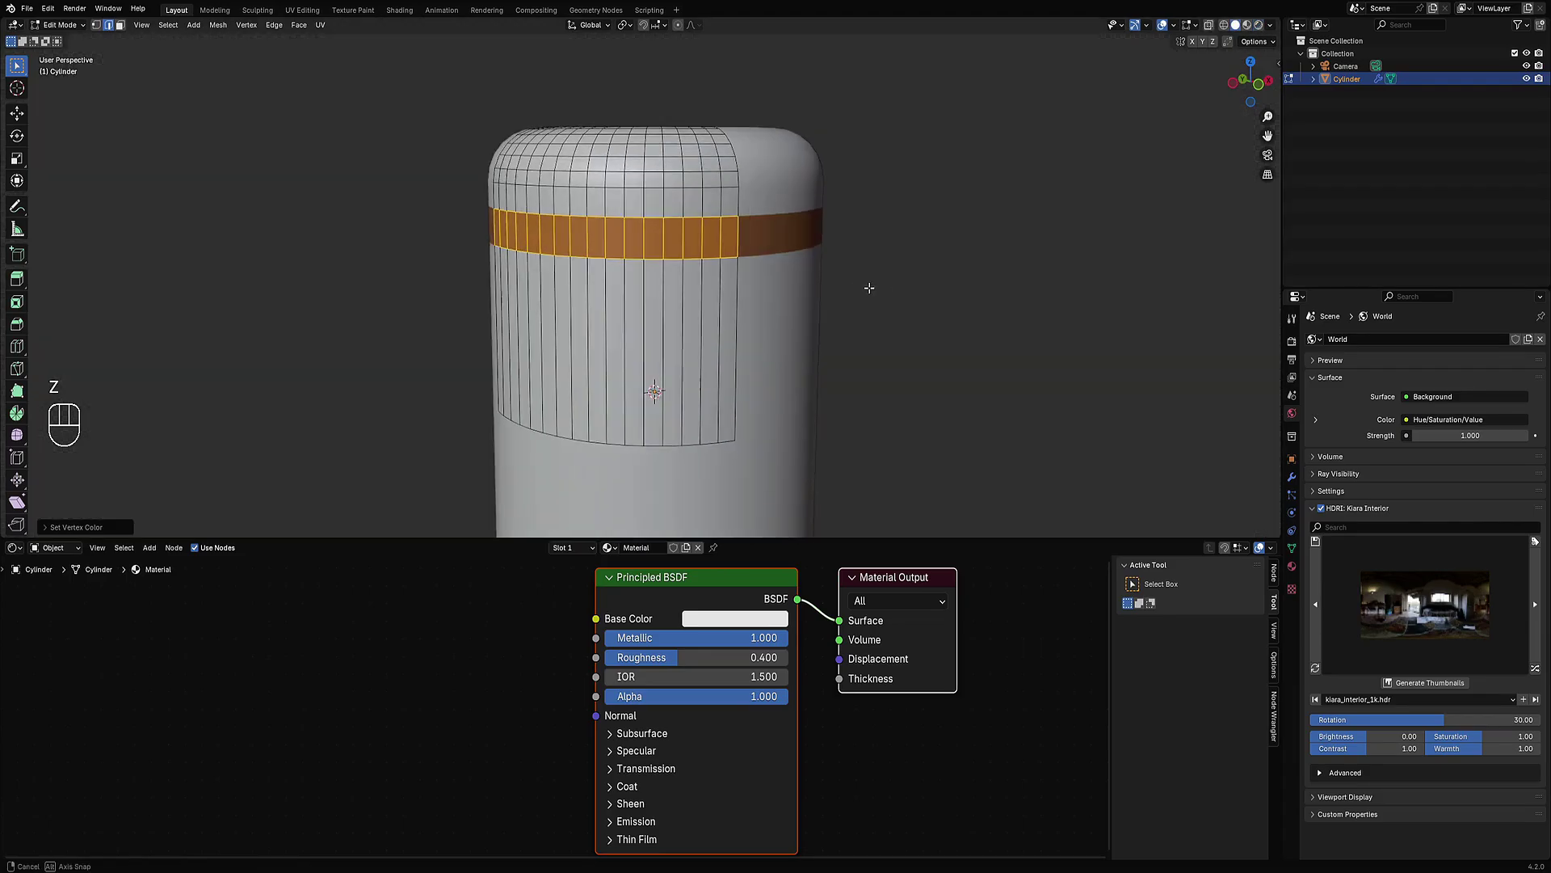
pyautogui.press('Tab')
# Step: Look through the mesh attributes available as shader input nodes and show the Node Wrangler tools
pyautogui.scroll(-2, 685, 312)
pyautogui.scroll(-2, 596, 711)
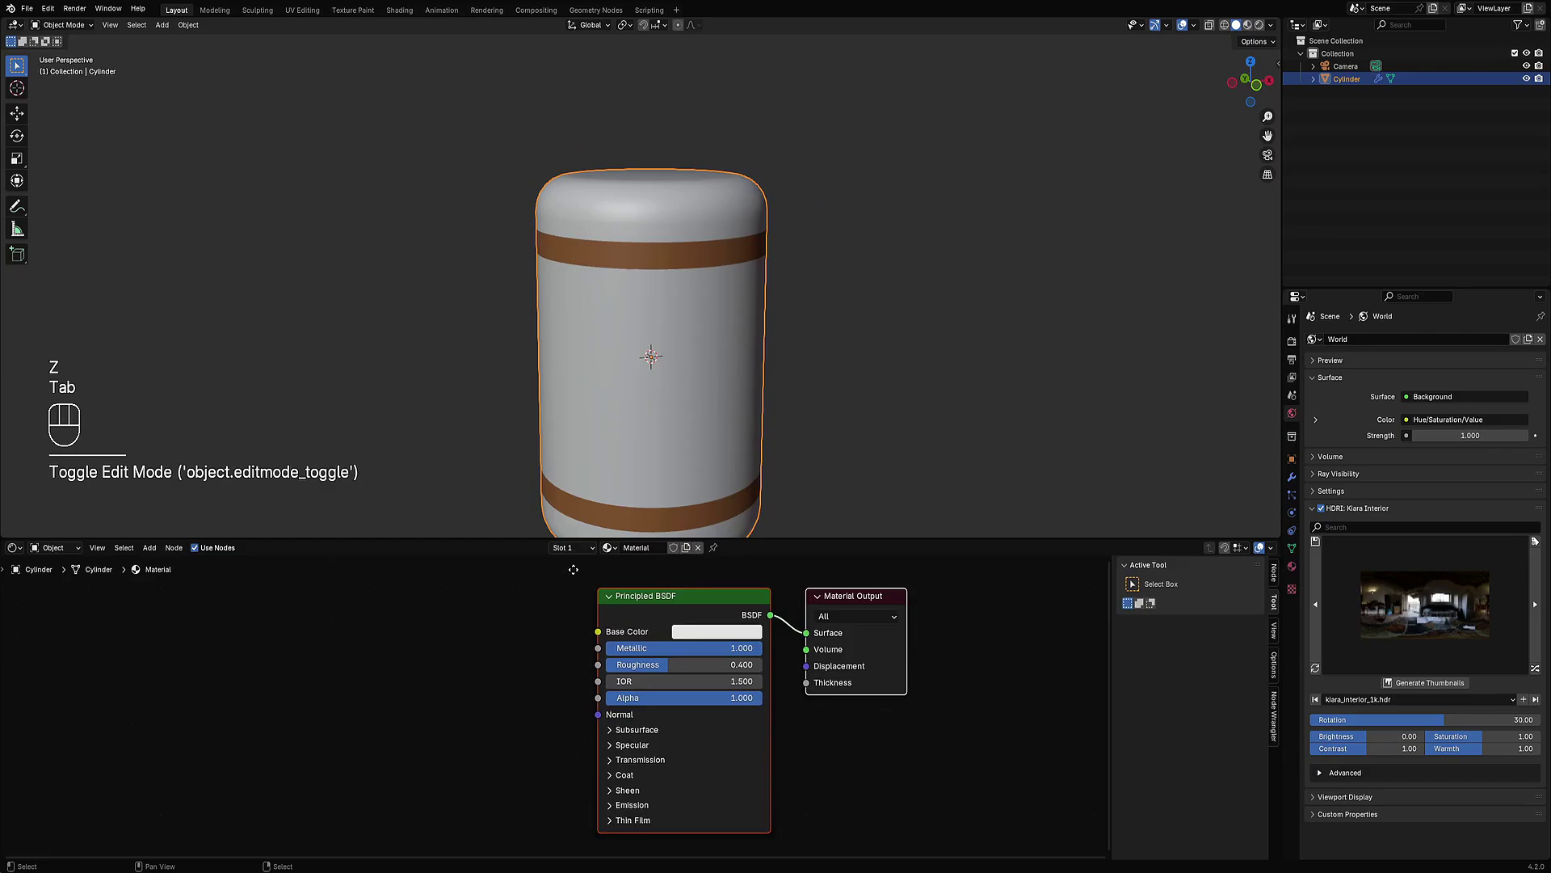
pyautogui.moveTo(596, 711); pyautogui.dragTo(668, 716, button='middle')
pyautogui.hotkey('shift', 'a')
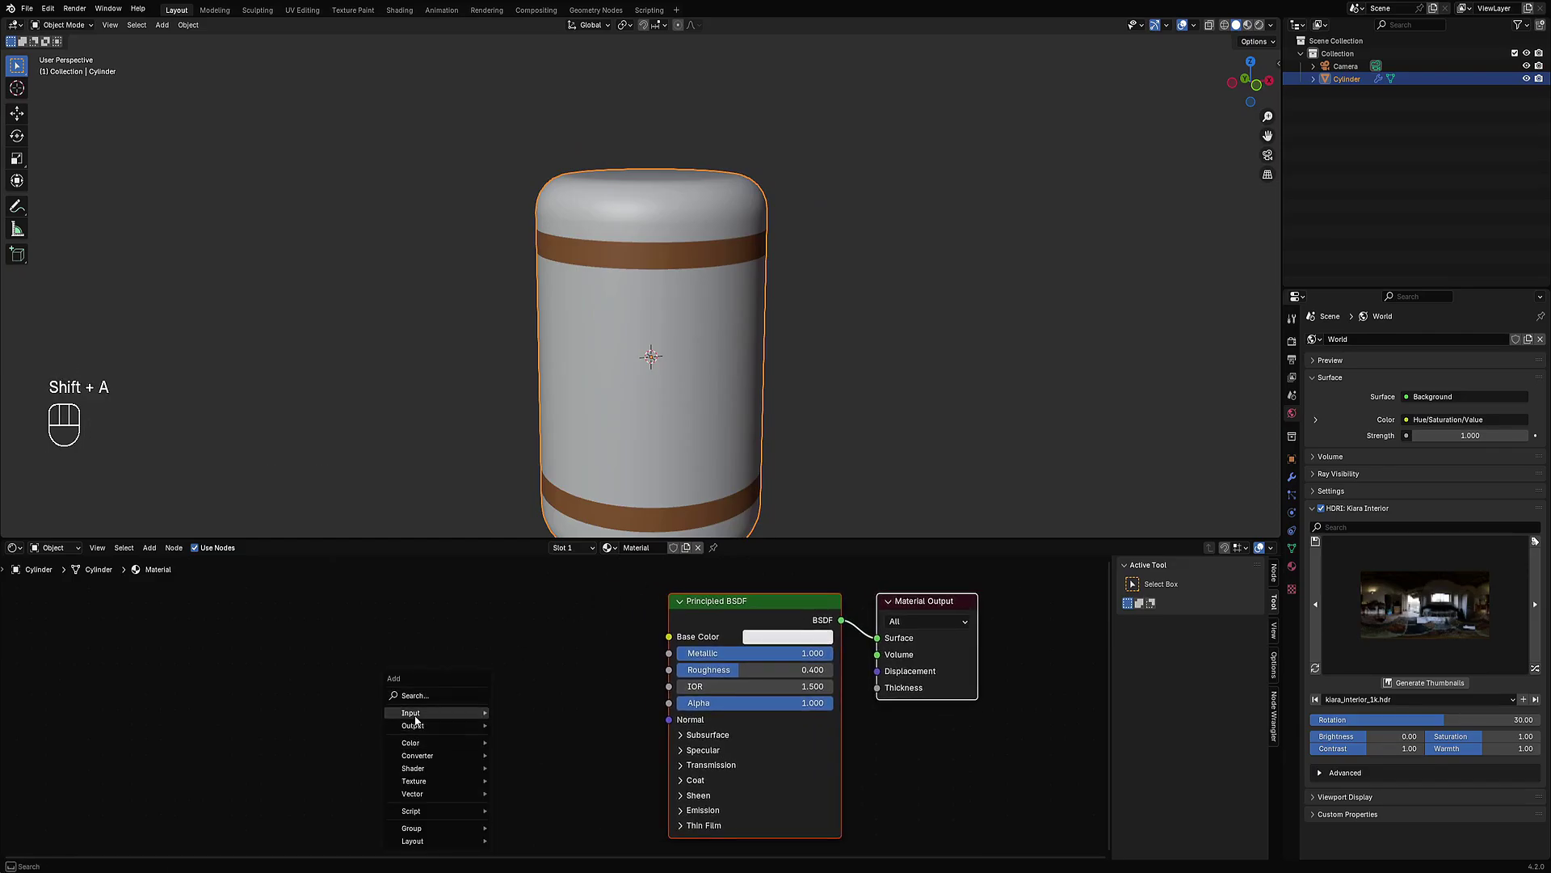
pyautogui.moveTo(412, 713)
pyautogui.moveTo(555, 454)
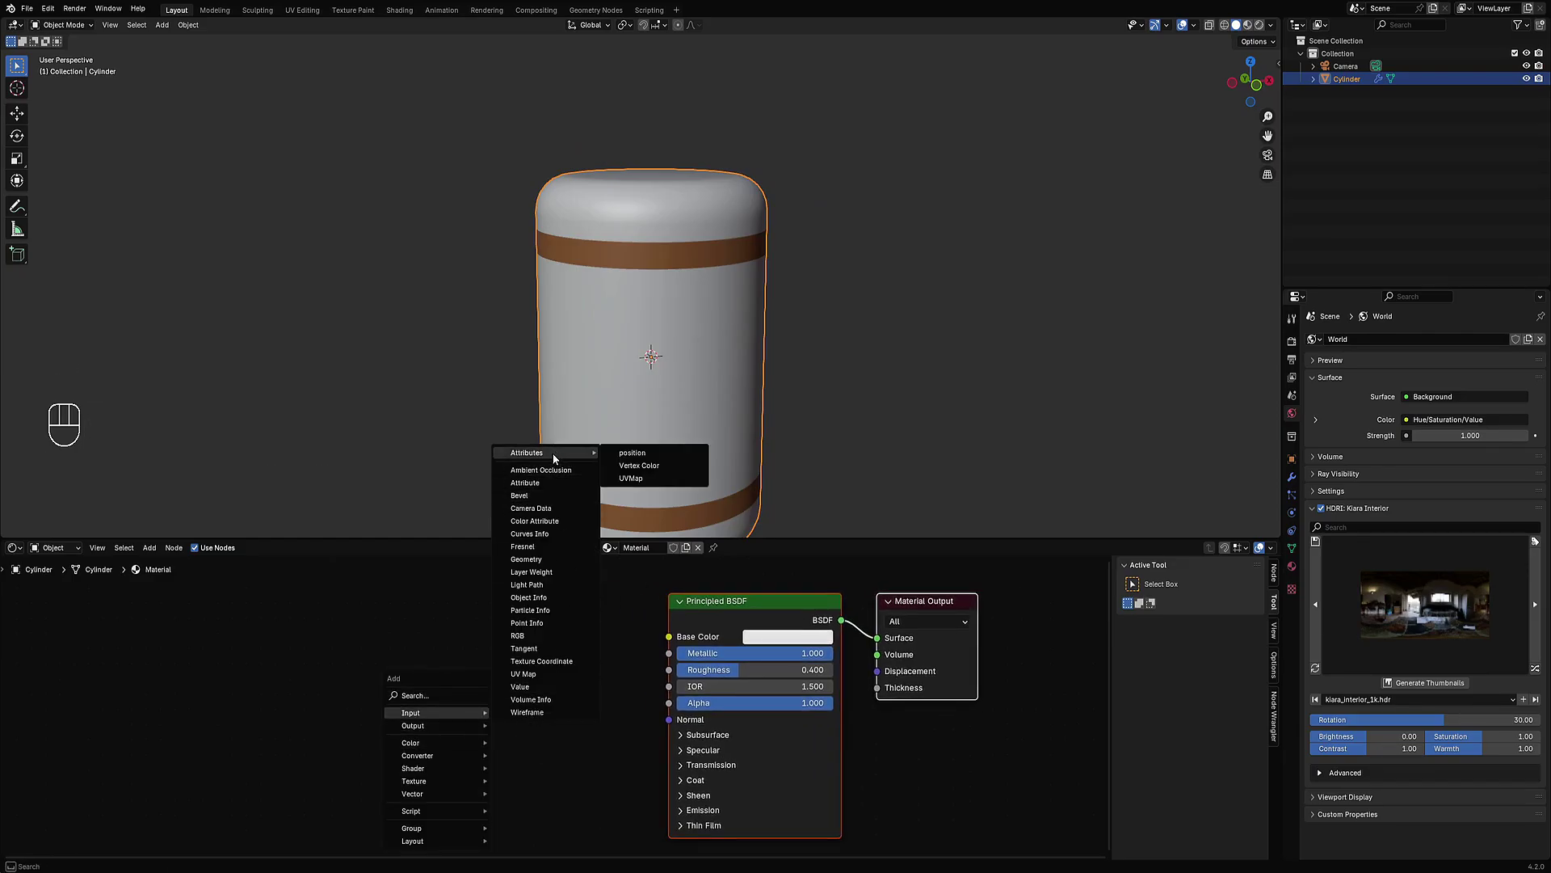
pyautogui.click(1276, 726)
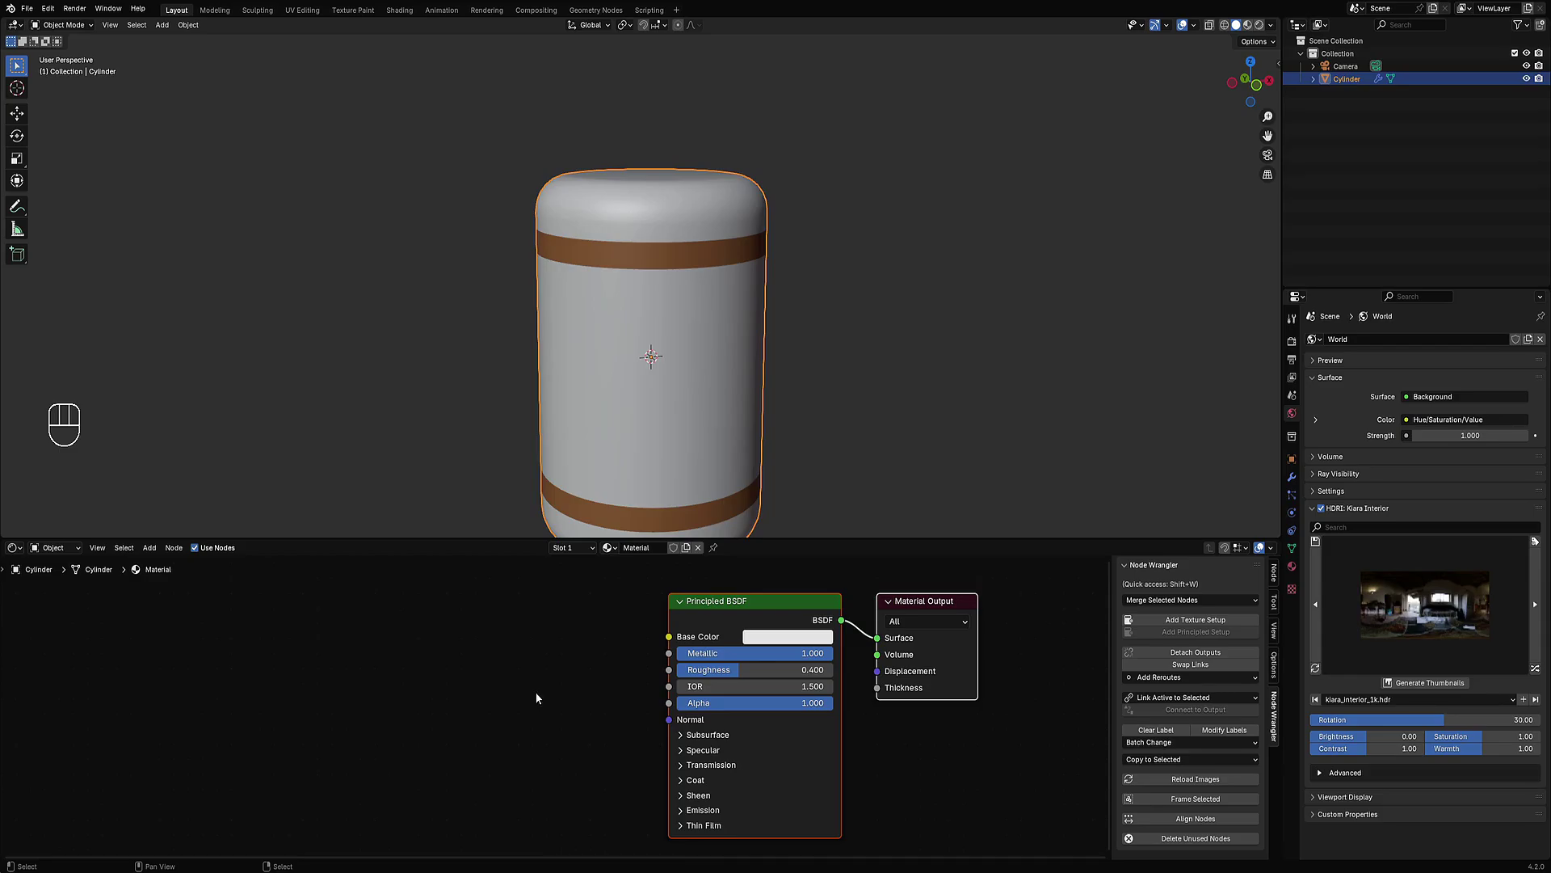
# Step: Add an Attribute node for the mesh's Vertex Color attribute beside the Principled BSDF in the cylinder's material
pyautogui.moveTo(573, 702); pyautogui.dragTo(563, 700, button='middle')
pyautogui.hotkey('shift', 'a')
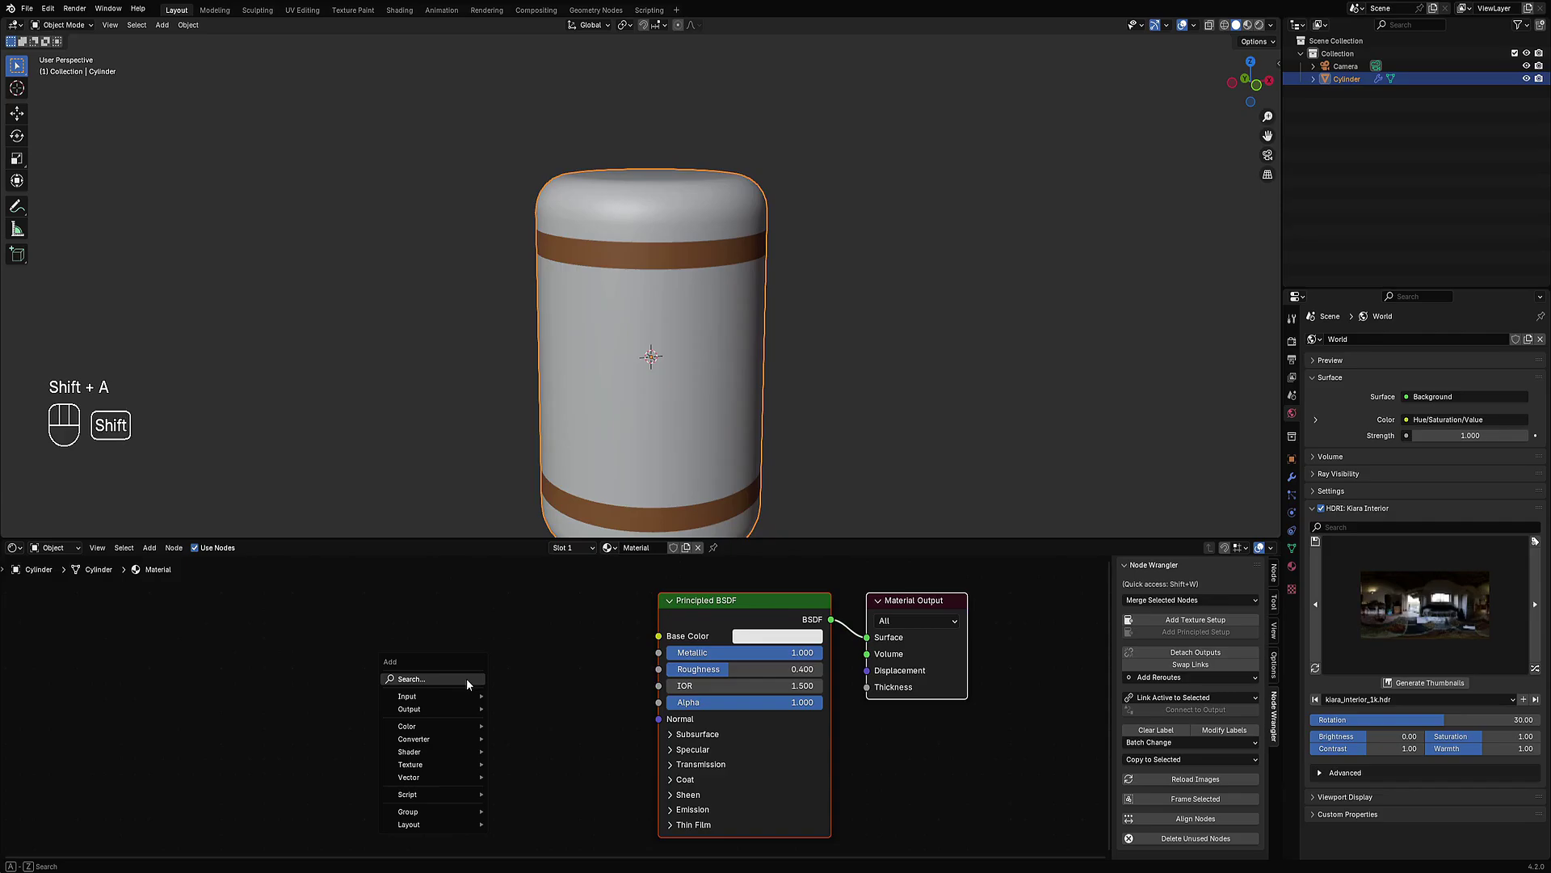
pyautogui.moveTo(448, 695)
pyautogui.moveTo(553, 436)
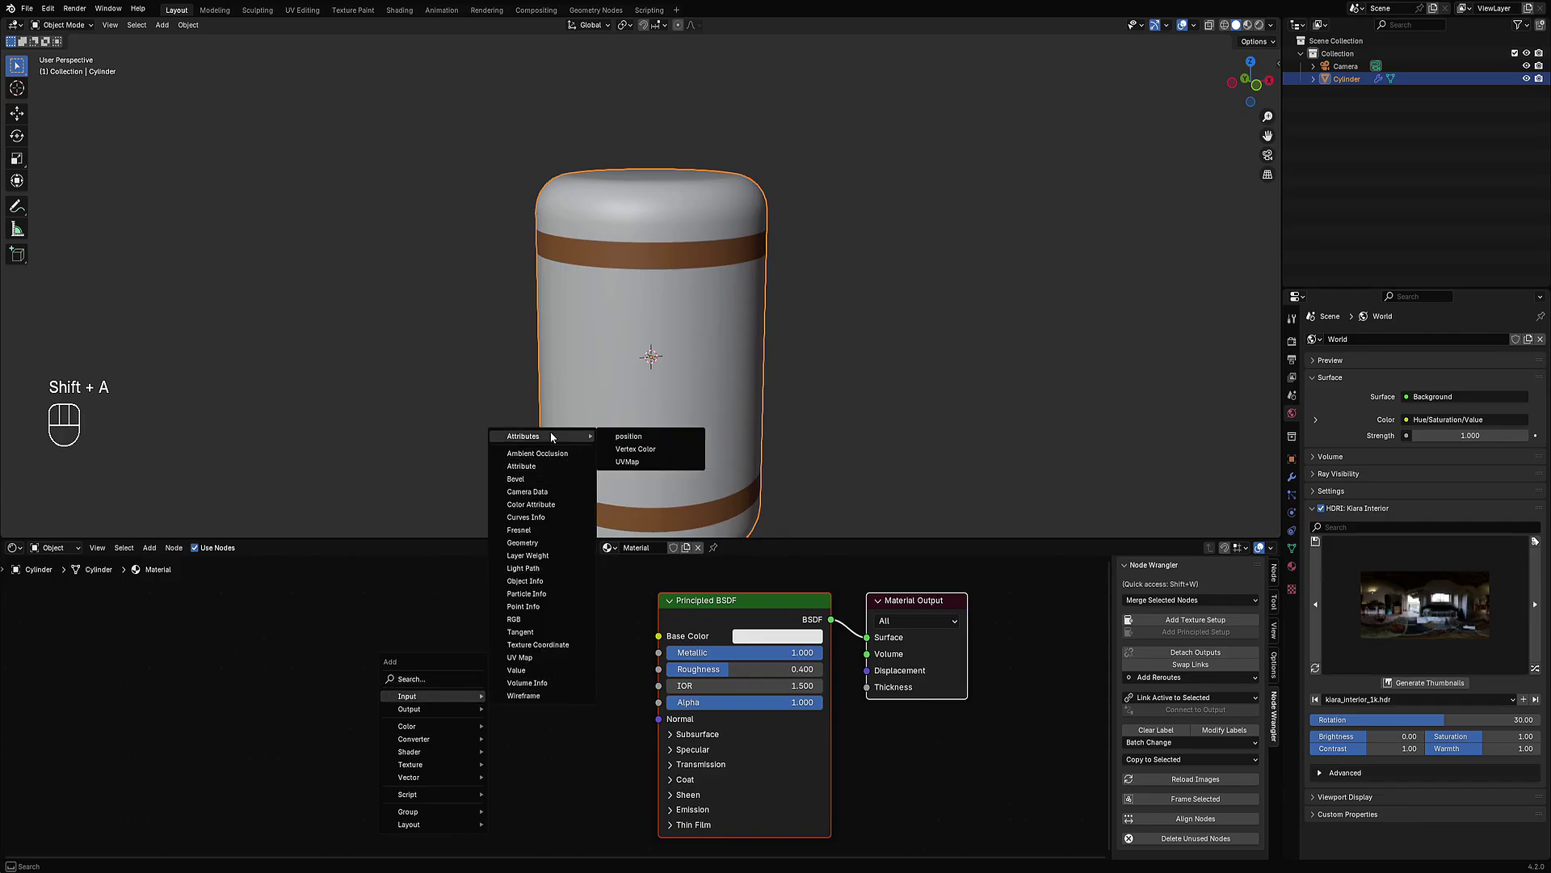
pyautogui.click(656, 456)
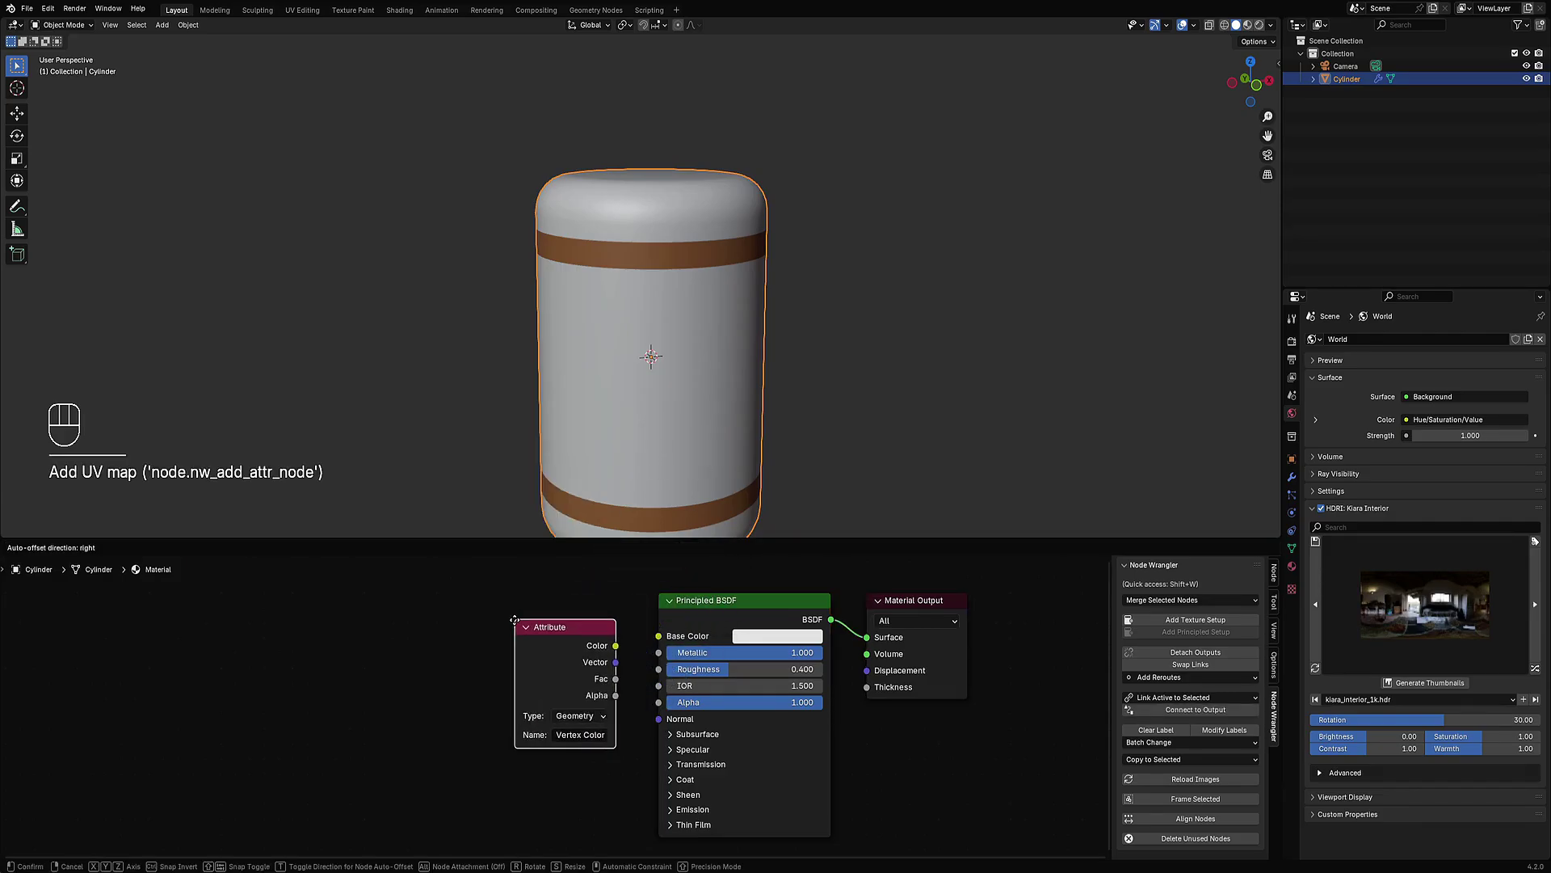
pyautogui.click(445, 624)
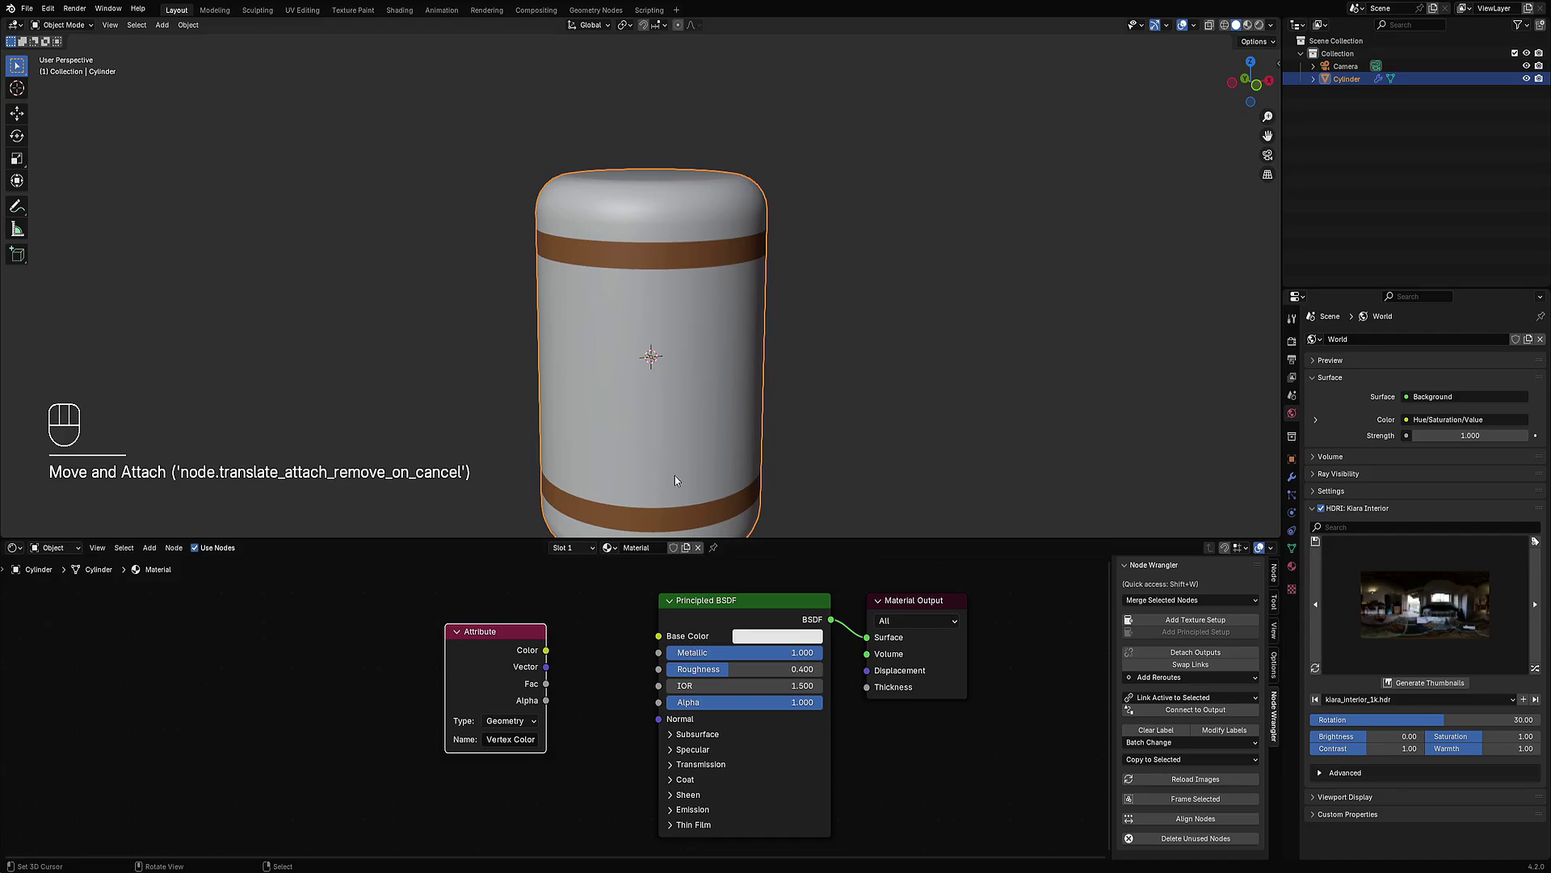
# Step: Link the Attribute node's Color to the Principled BSDF's Base Color and show the viewport in rendered shading
pyautogui.hotkey('shift', 'a')
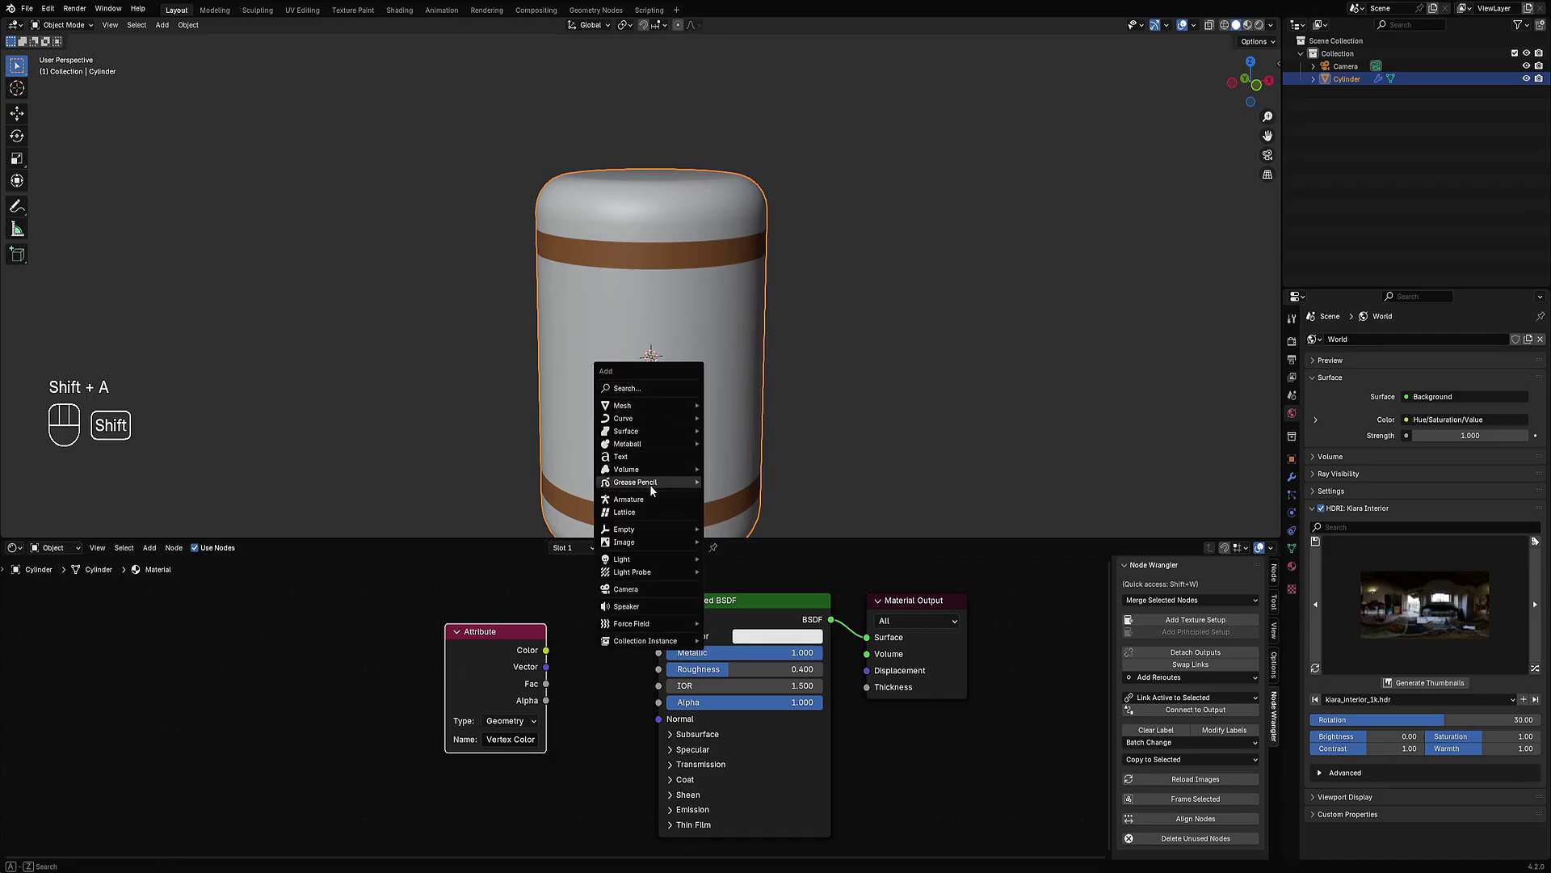
pyautogui.hotkey('shift', 'q')
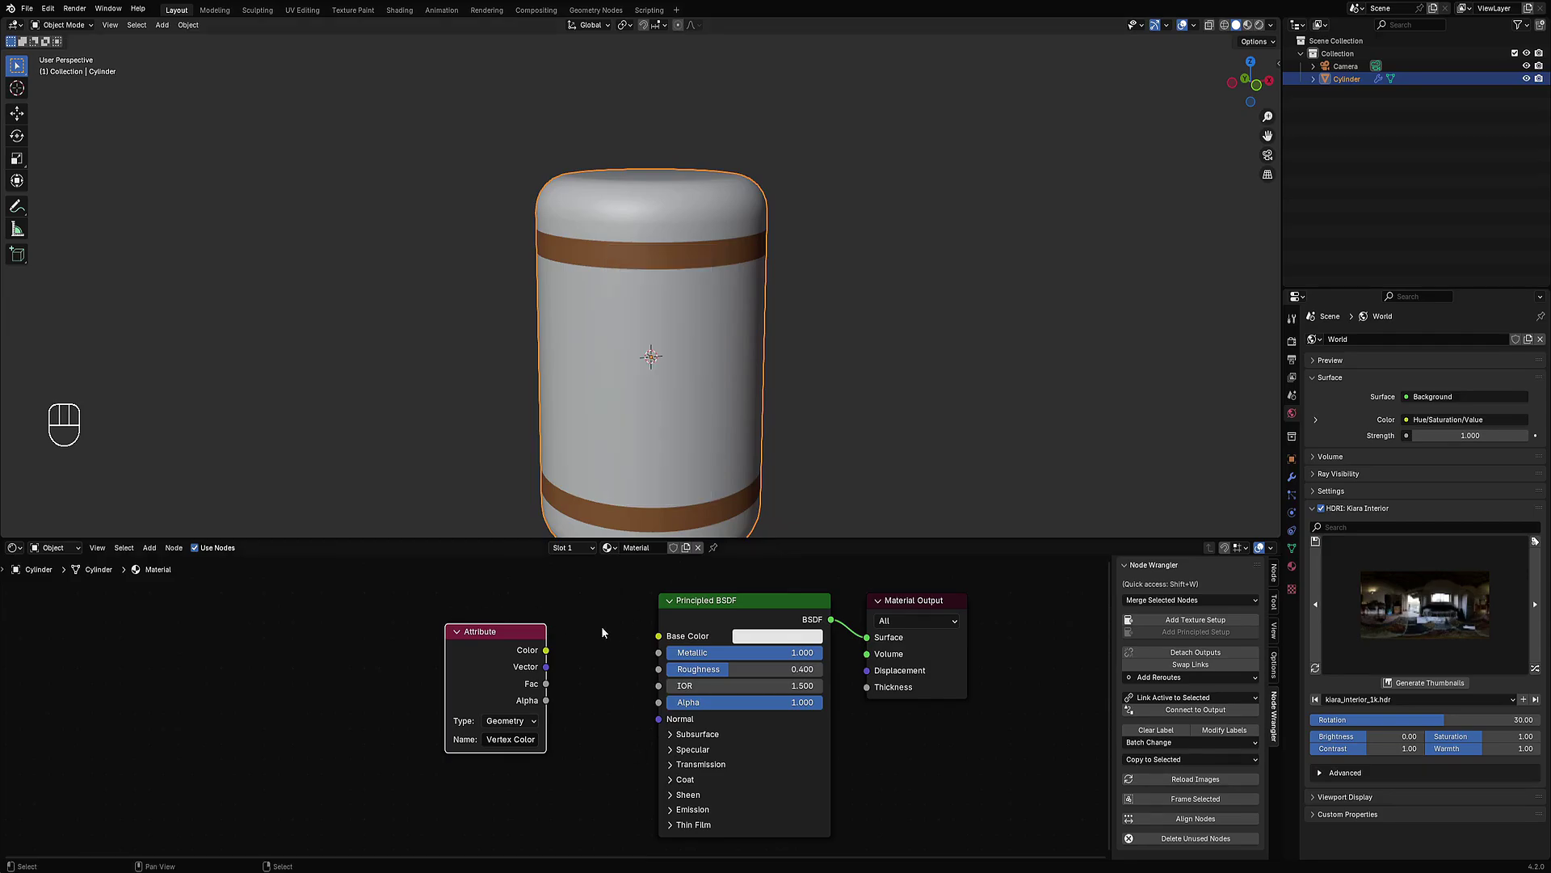
pyautogui.press('n')
pyautogui.moveTo(631, 650); pyautogui.dragTo(742, 635)
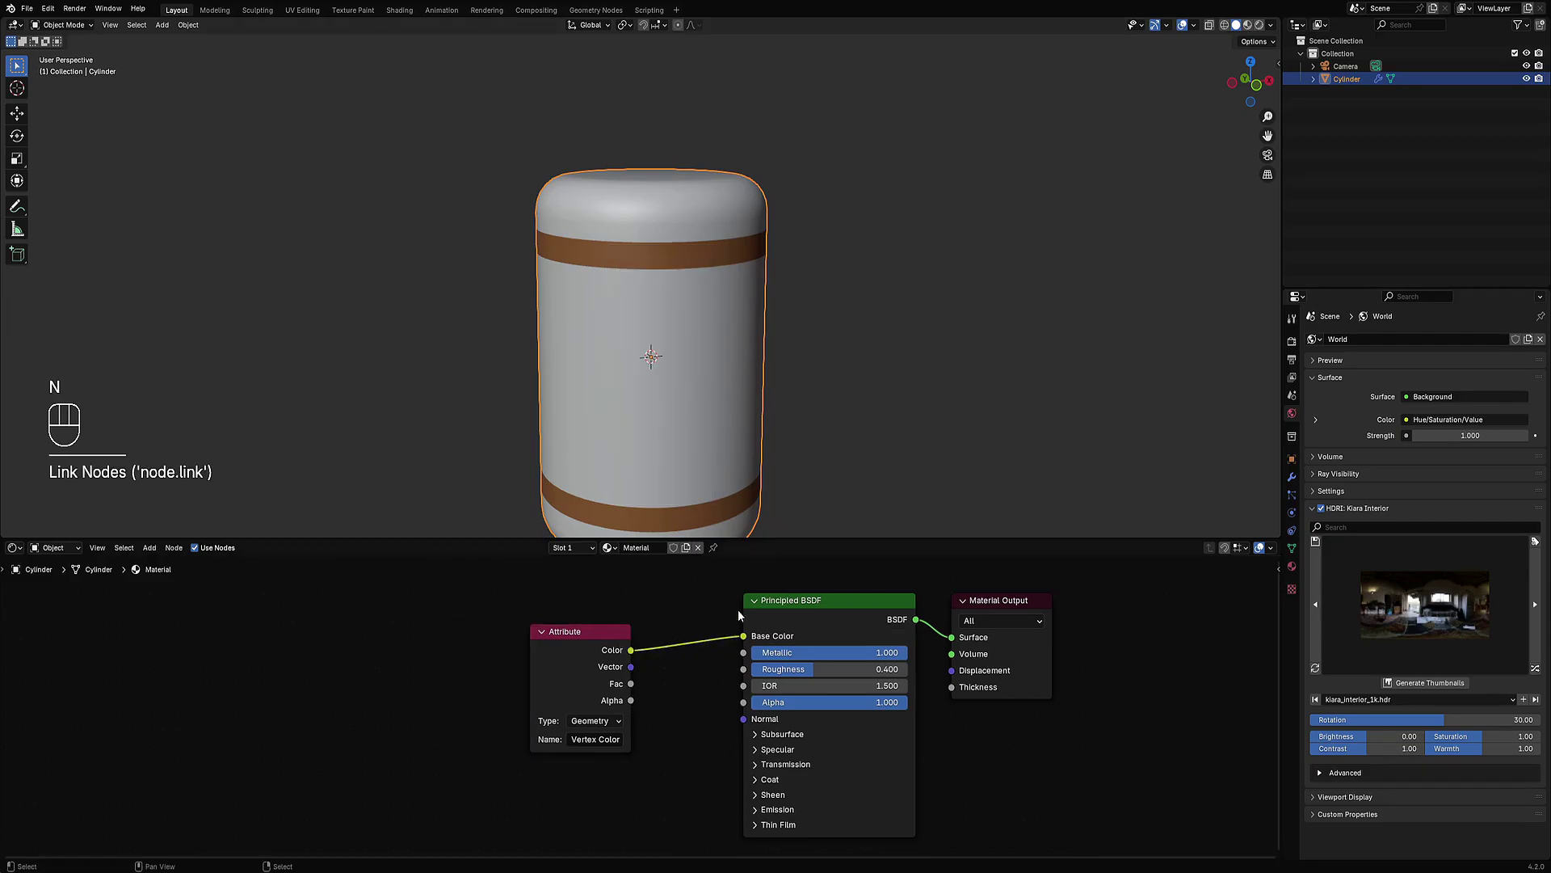
pyautogui.press('z')
pyautogui.click(769, 287)
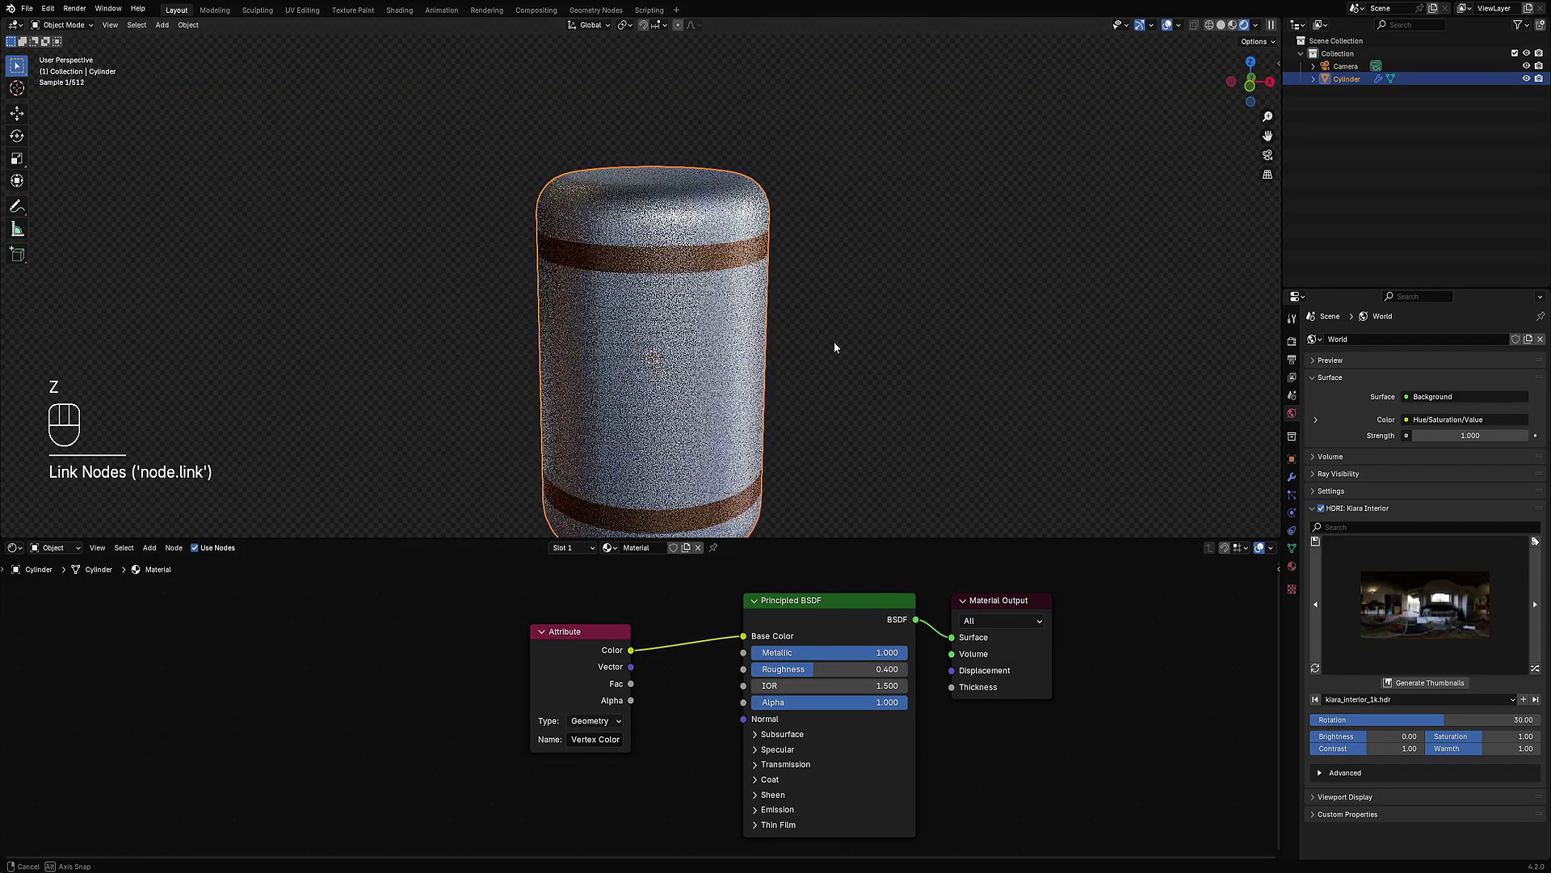
# Step: Replace the band's vertex color with a brighter gold, about R 0.89, G 0.75, B 0.31
pyautogui.press('Tab')
pyautogui.scroll(3, 630, 280)
pyautogui.hotkey('shift', 'ctrl', 'x')
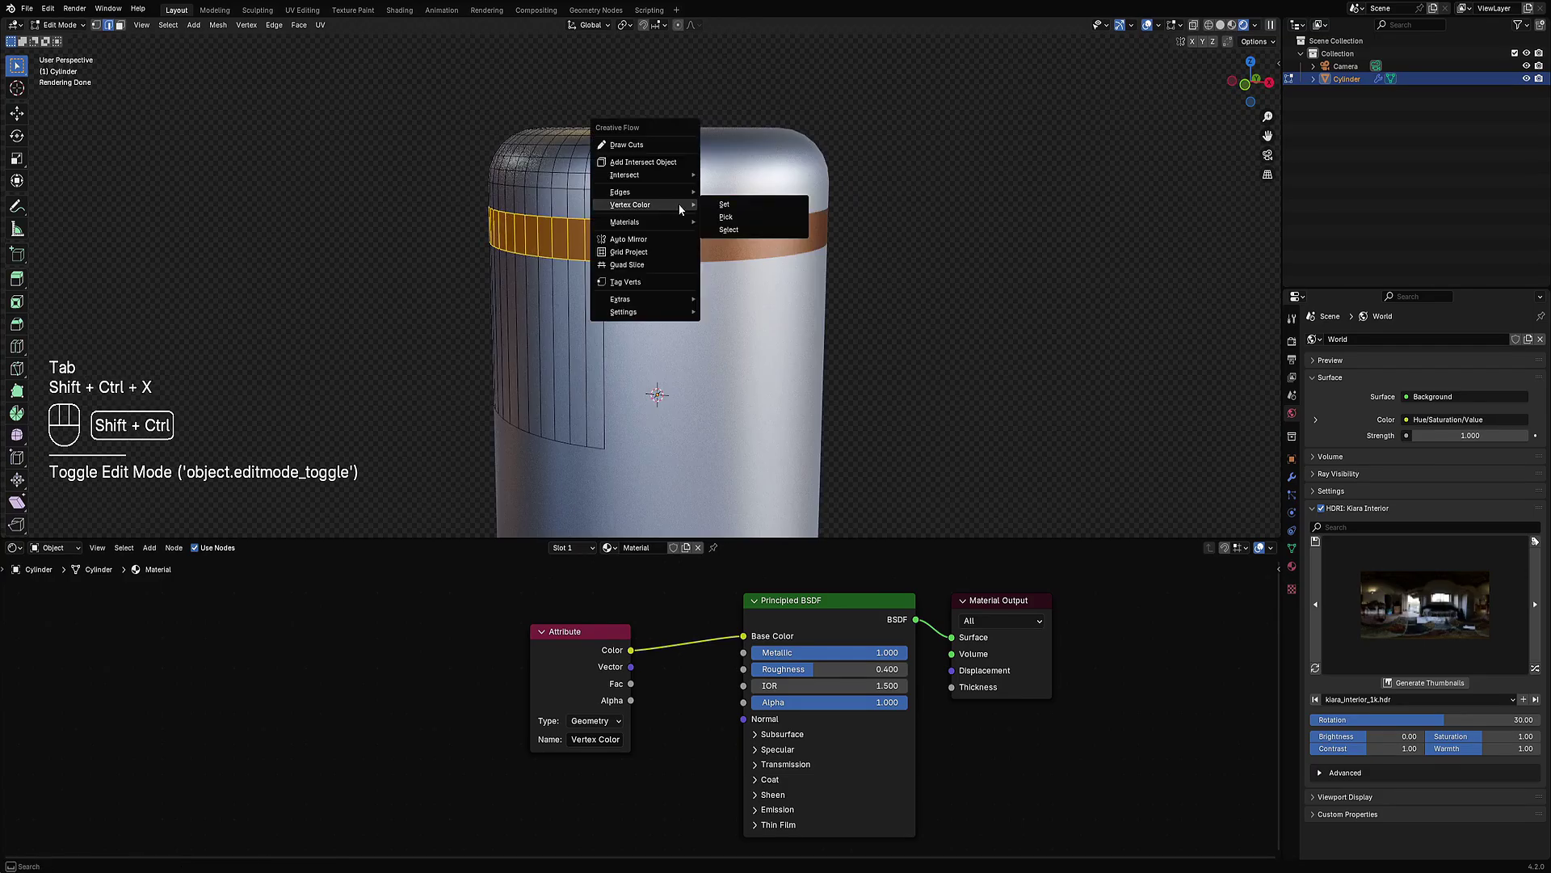
pyautogui.click(751, 215)
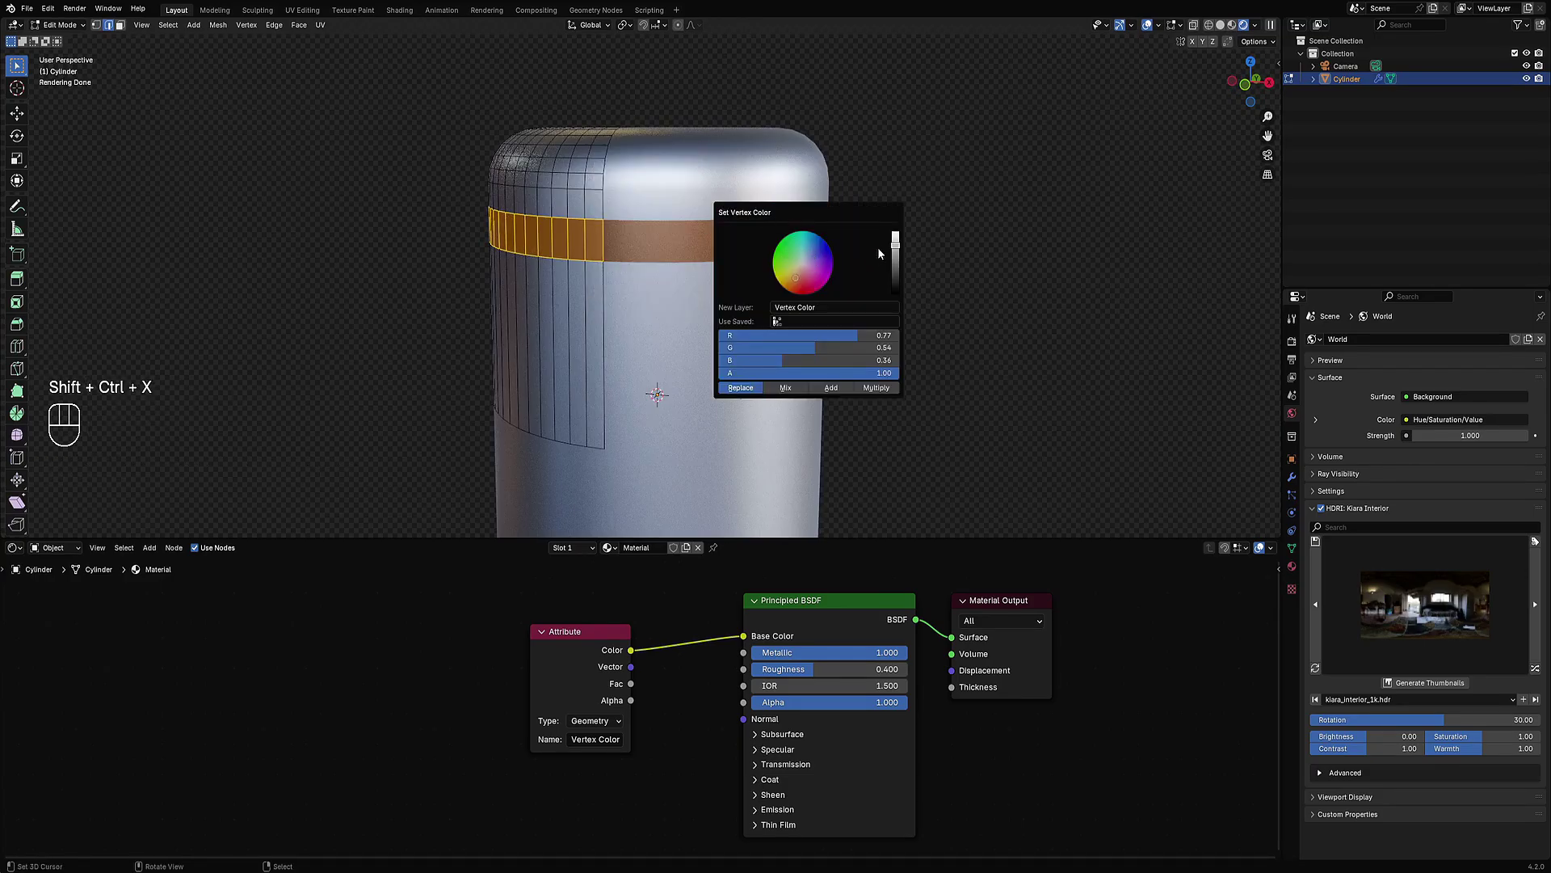
pyautogui.moveTo(895, 250); pyautogui.dragTo(895, 234)
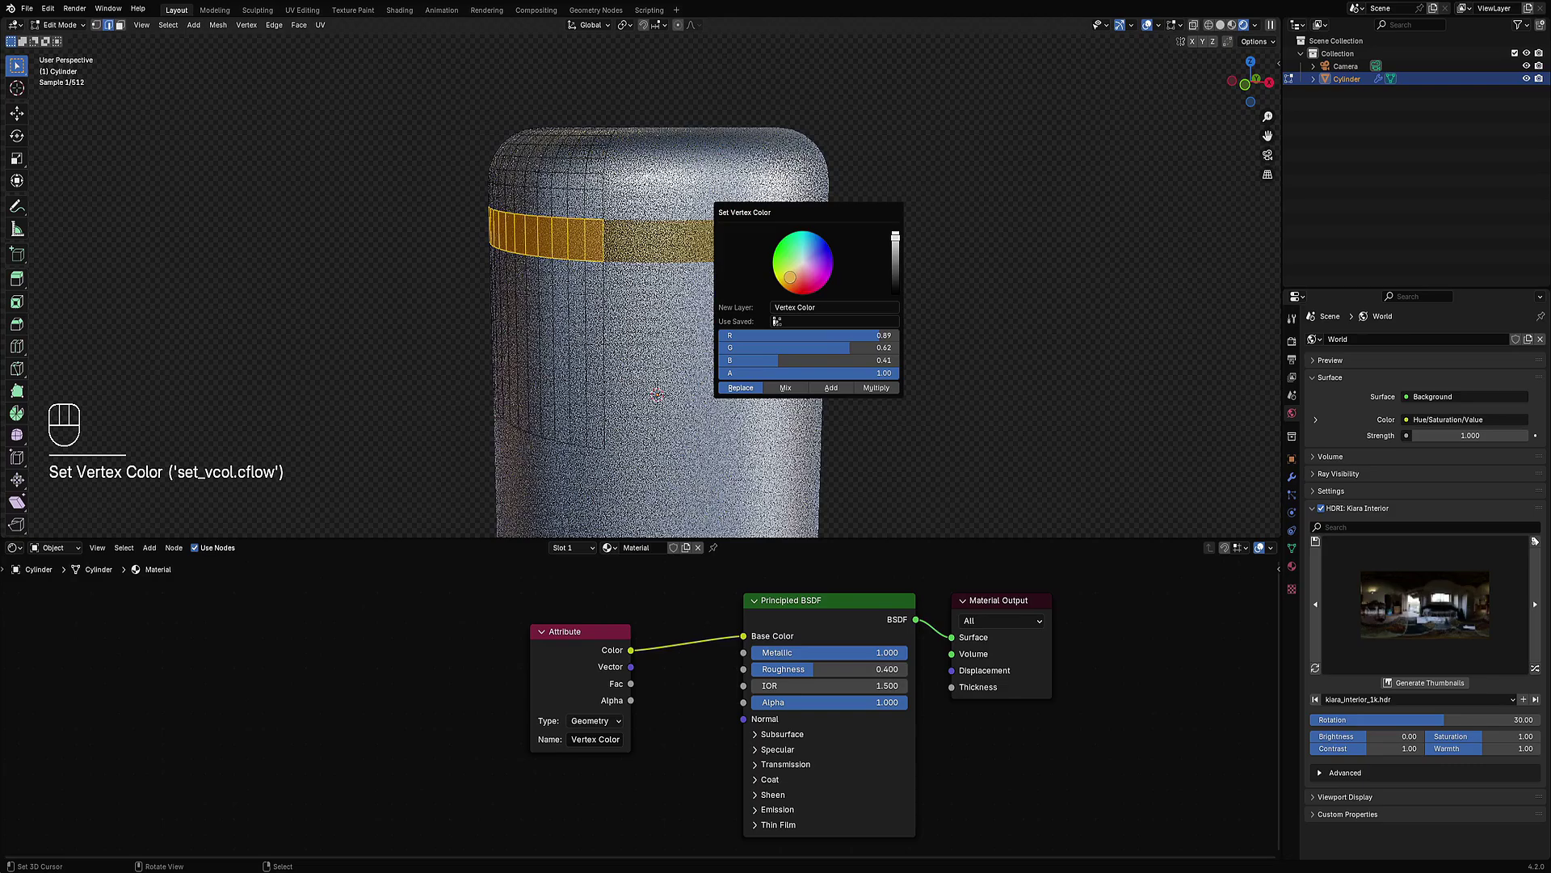
pyautogui.press('Tab')
pyautogui.scroll(-3, 864, 303)
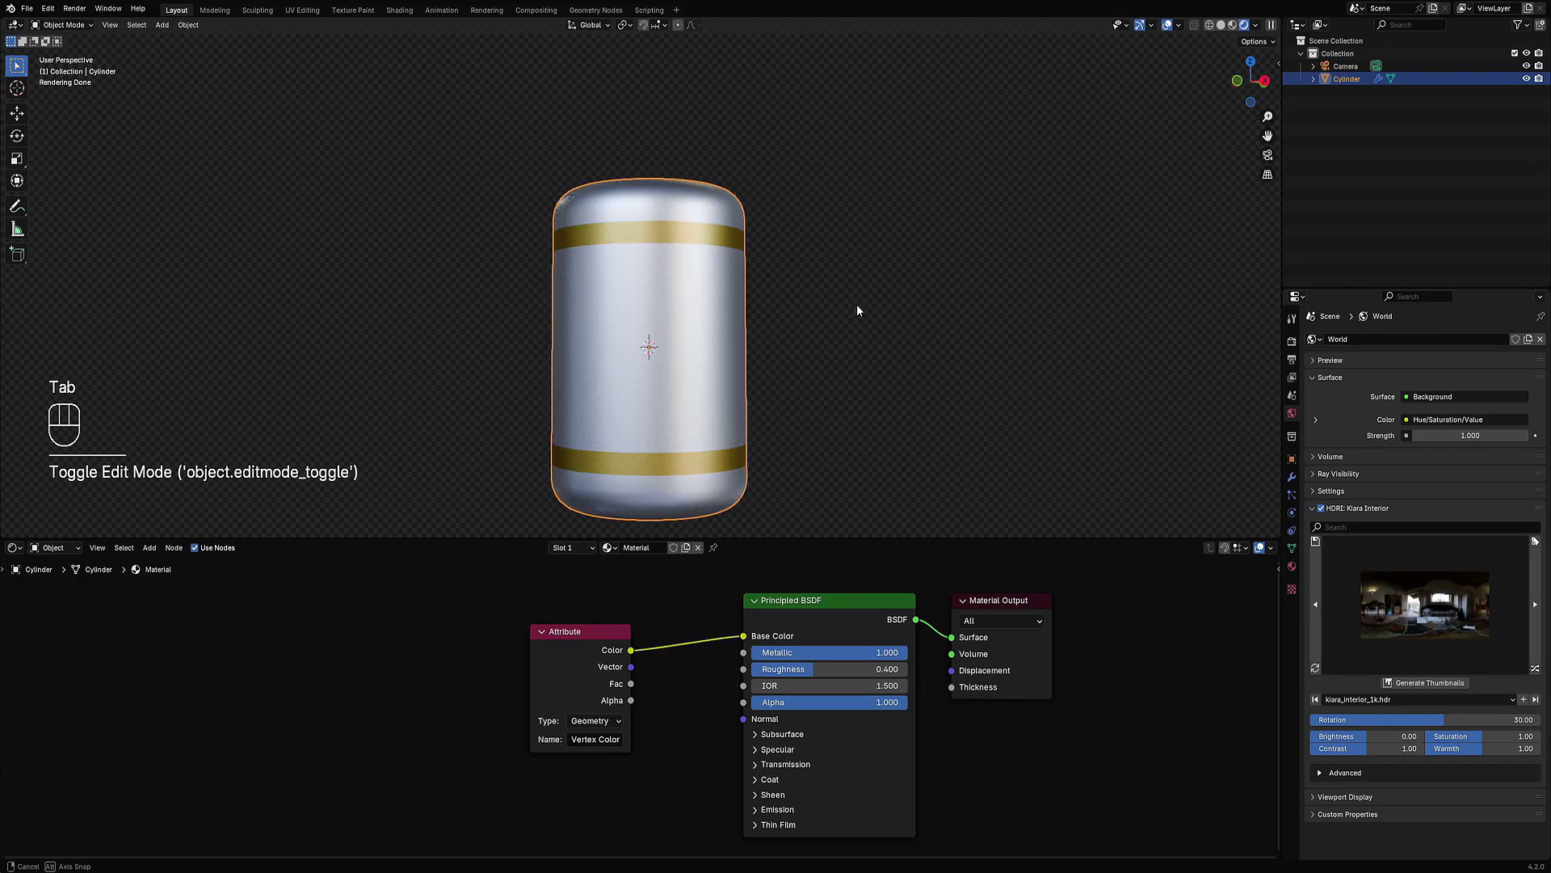
pyautogui.moveTo(853, 328)
pyautogui.mouseDown(button='middle')
pyautogui.moveTo(589, 347)
pyautogui.moveTo(893, 317)
pyautogui.moveTo(821, 308)
pyautogui.moveTo(920, 324)
pyautogui.moveTo(840, 315)
pyautogui.mouseUp(button='middle')
# Step: Scale the selected band to about 0.37 along Z and move it up closer to the cylinder's rounded top
pyautogui.press('Tab')
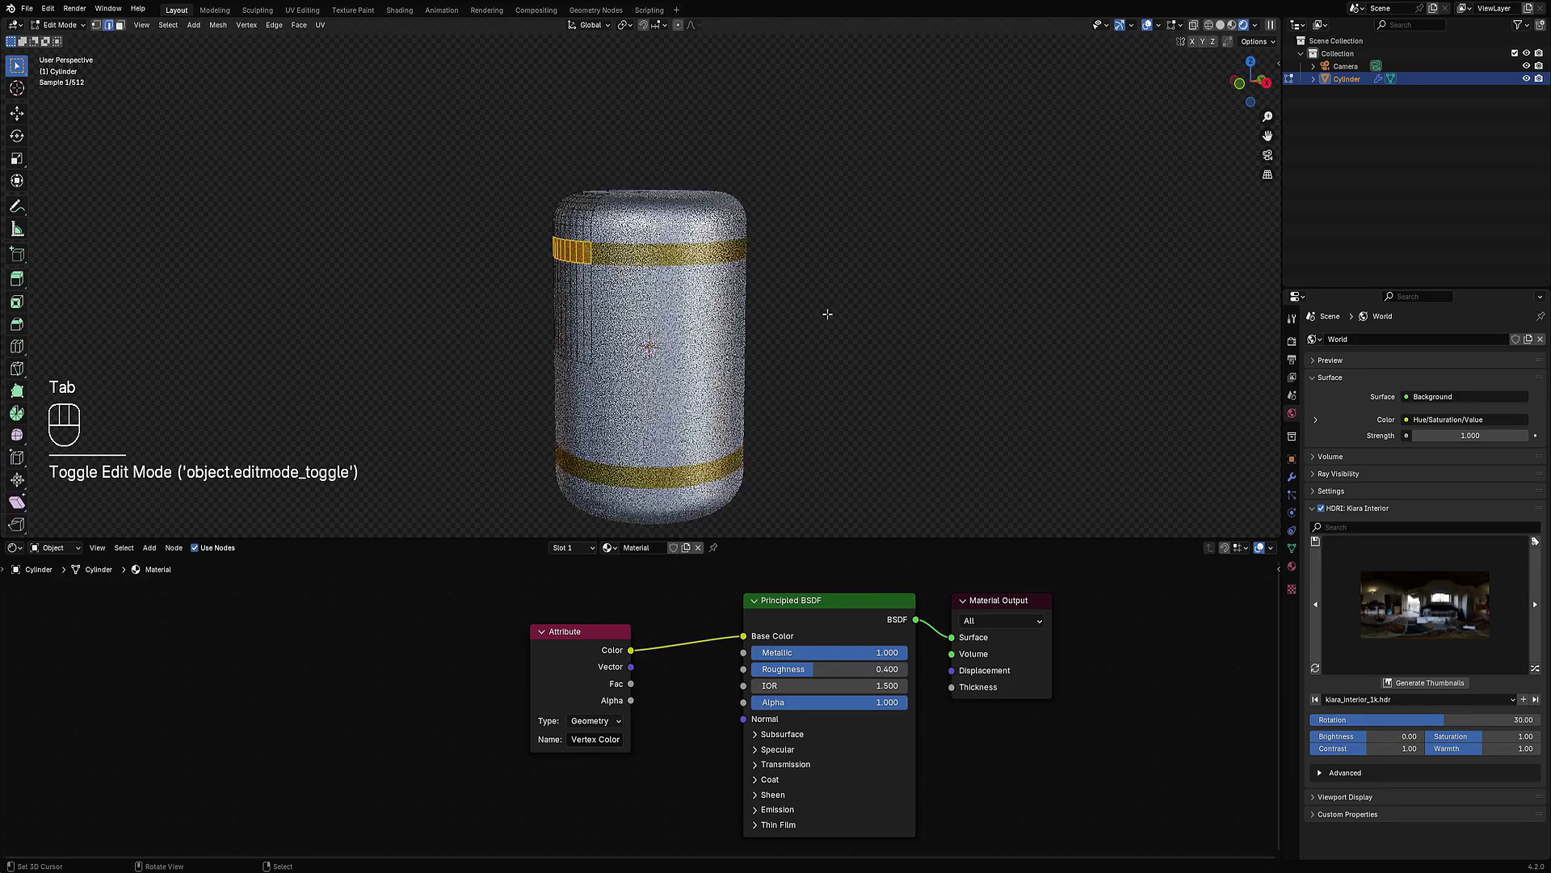
pyautogui.scroll(1, 812, 294)
pyautogui.press('s')
pyautogui.press('z')
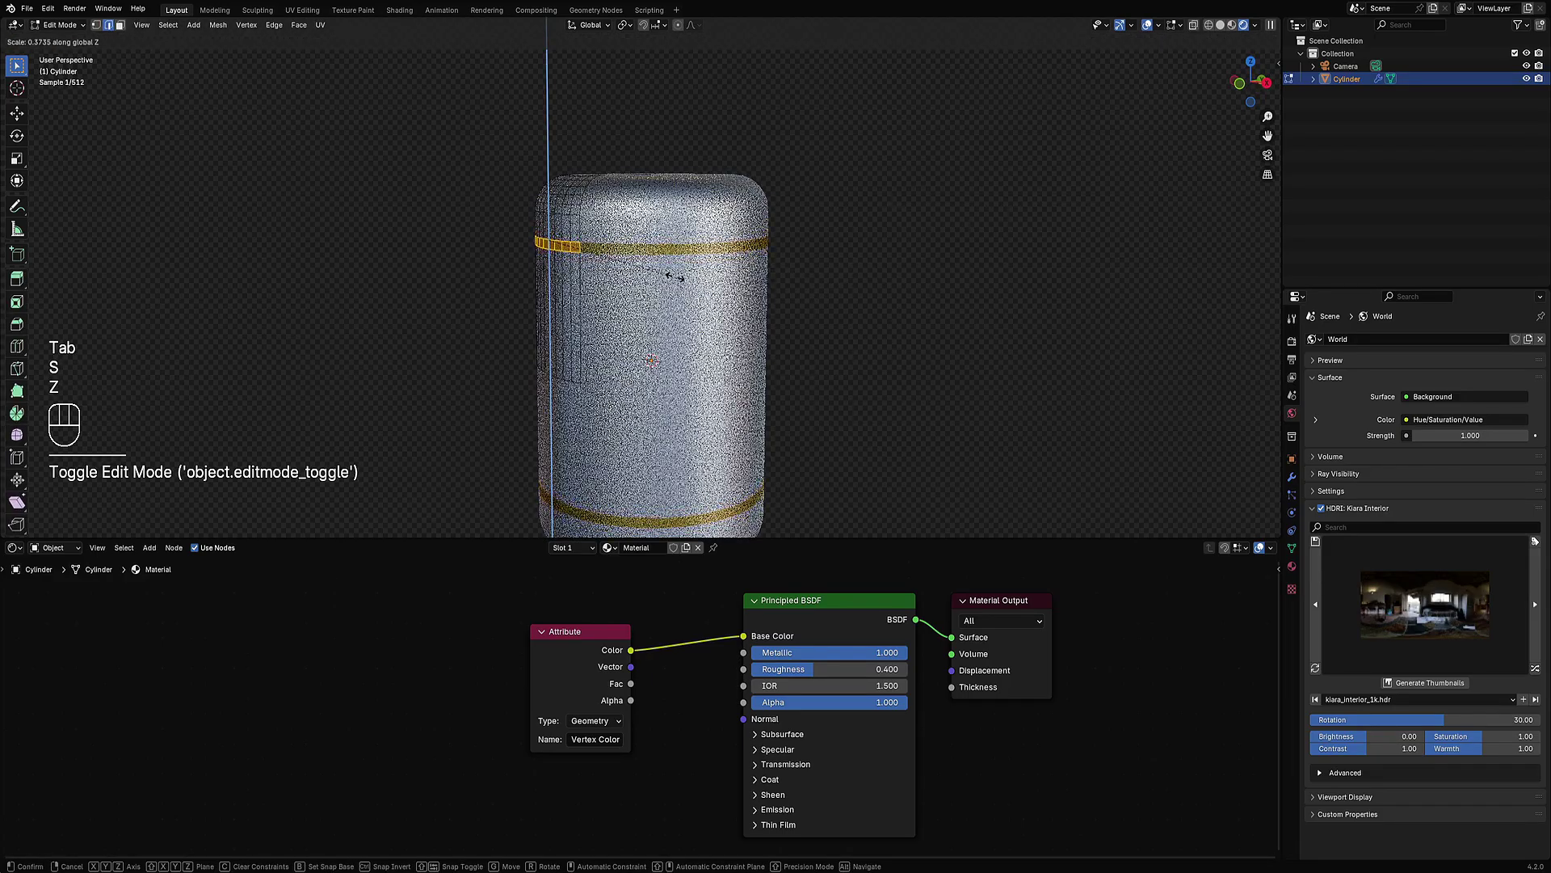
pyautogui.click(658, 273)
pyautogui.press('g')
pyautogui.press('z')
pyautogui.click(661, 260)
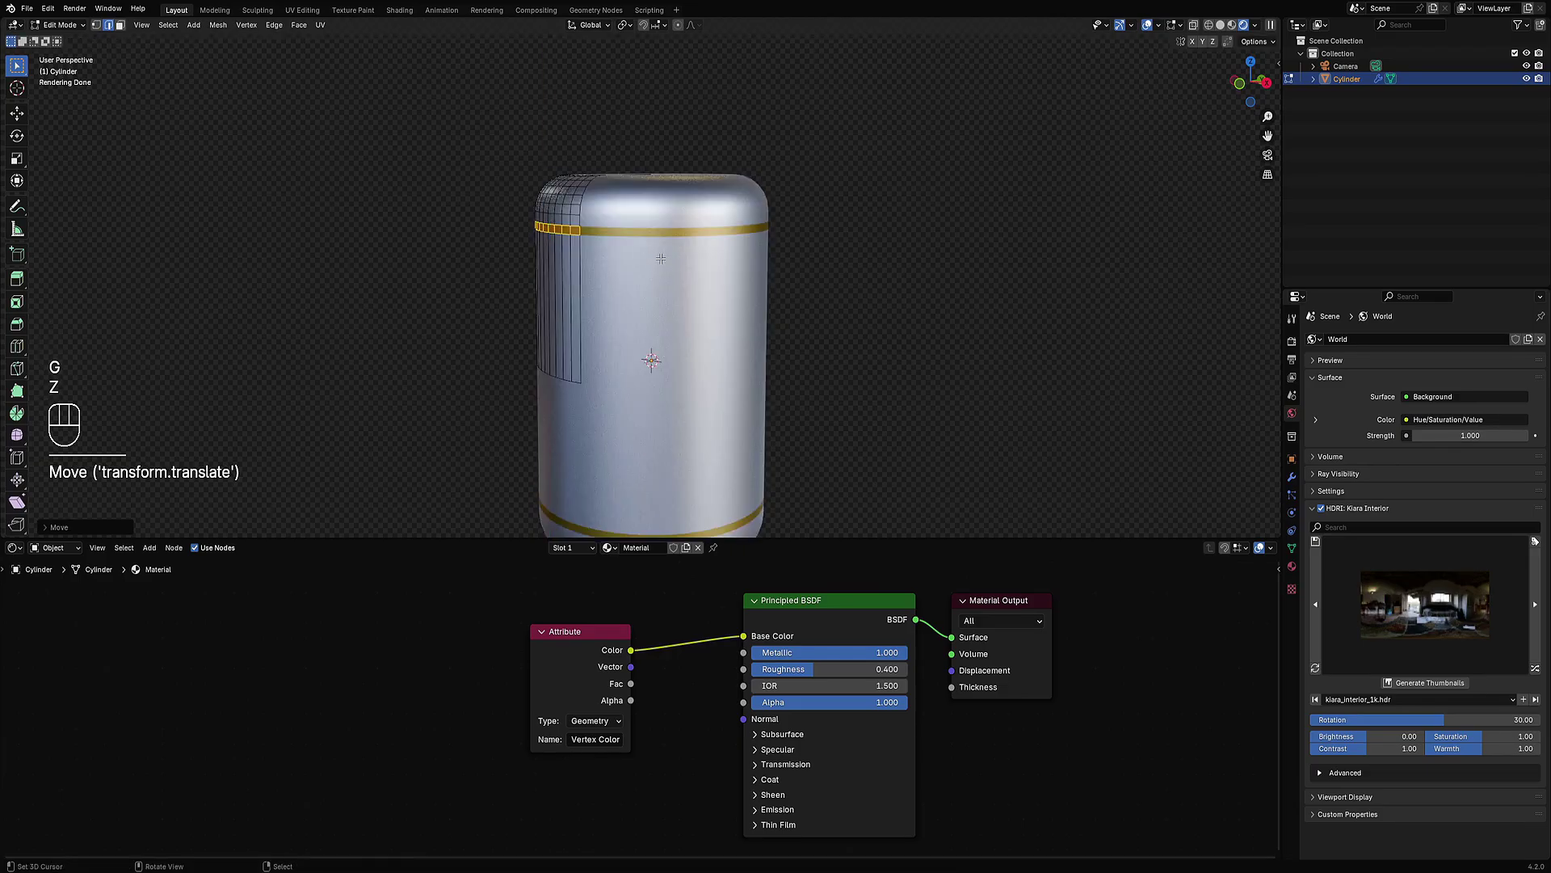
# Step: Set the thin band's vertex color to dark grey and show the object in solid shading
pyautogui.hotkey('shift', 'ctrl', 'x')
pyautogui.click(881, 286)
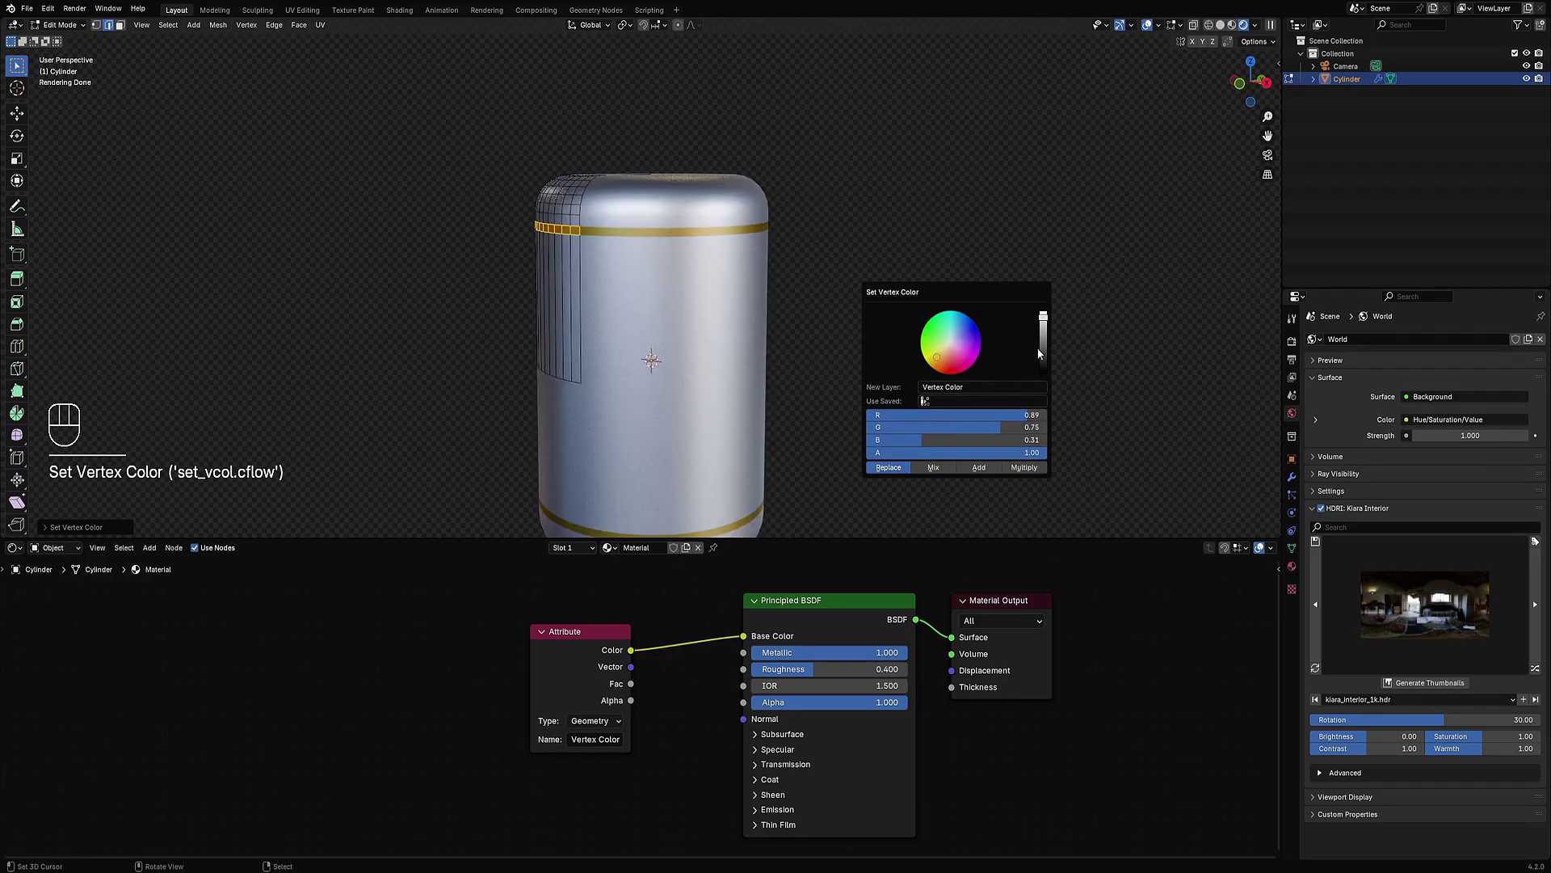
pyautogui.moveTo(1042, 354)
pyautogui.mouseDown()
pyautogui.moveTo(1042, 375)
pyautogui.moveTo(1043, 339)
pyautogui.mouseUp()
pyautogui.press('Tab')
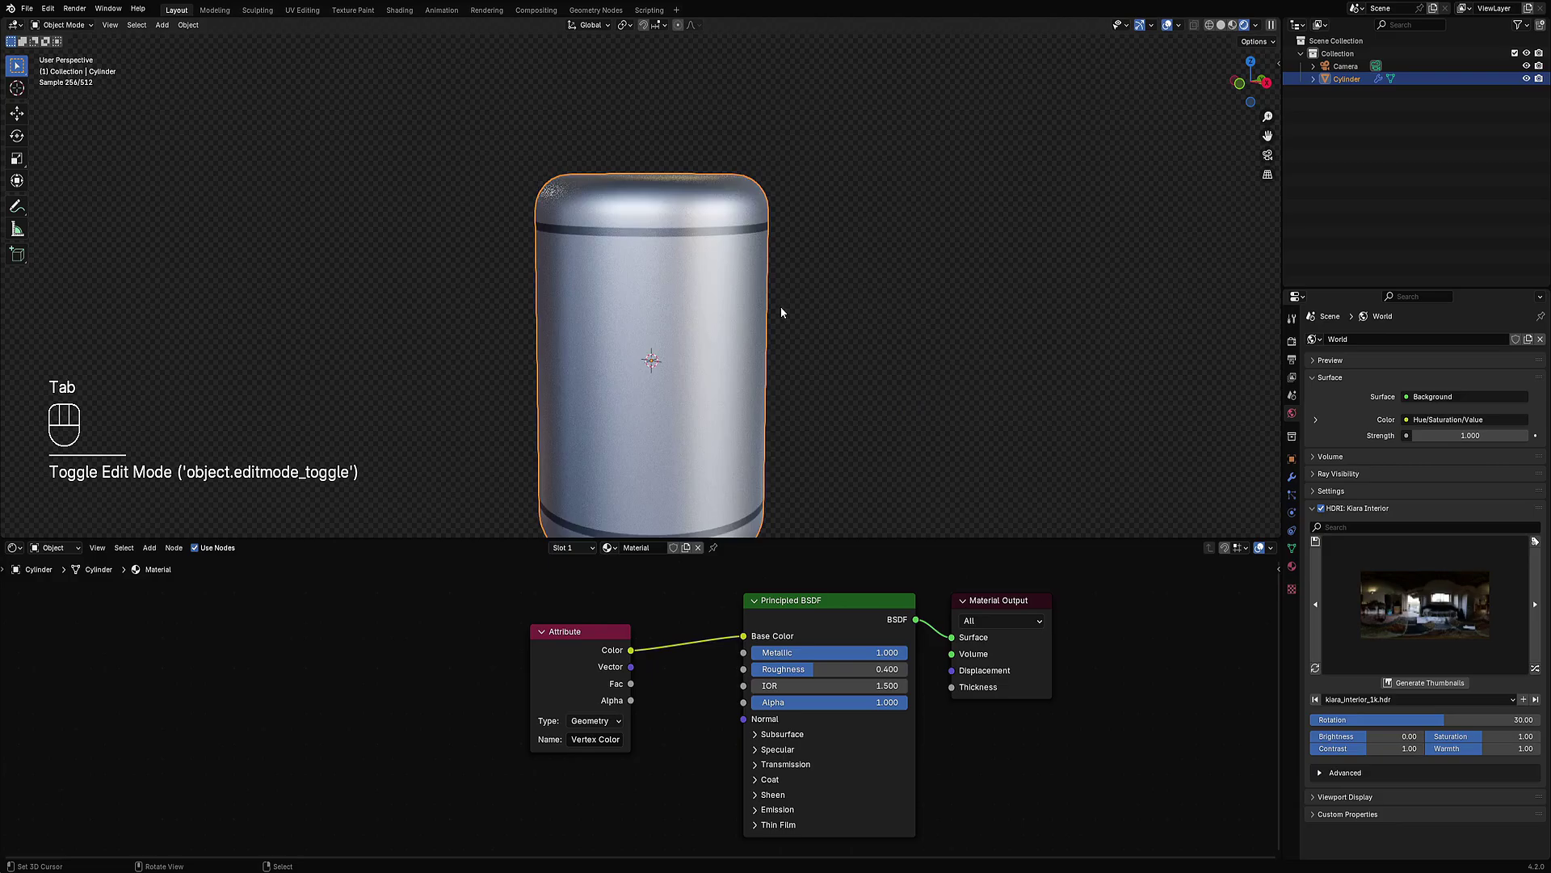
pyautogui.press('z')
pyautogui.click(772, 298)
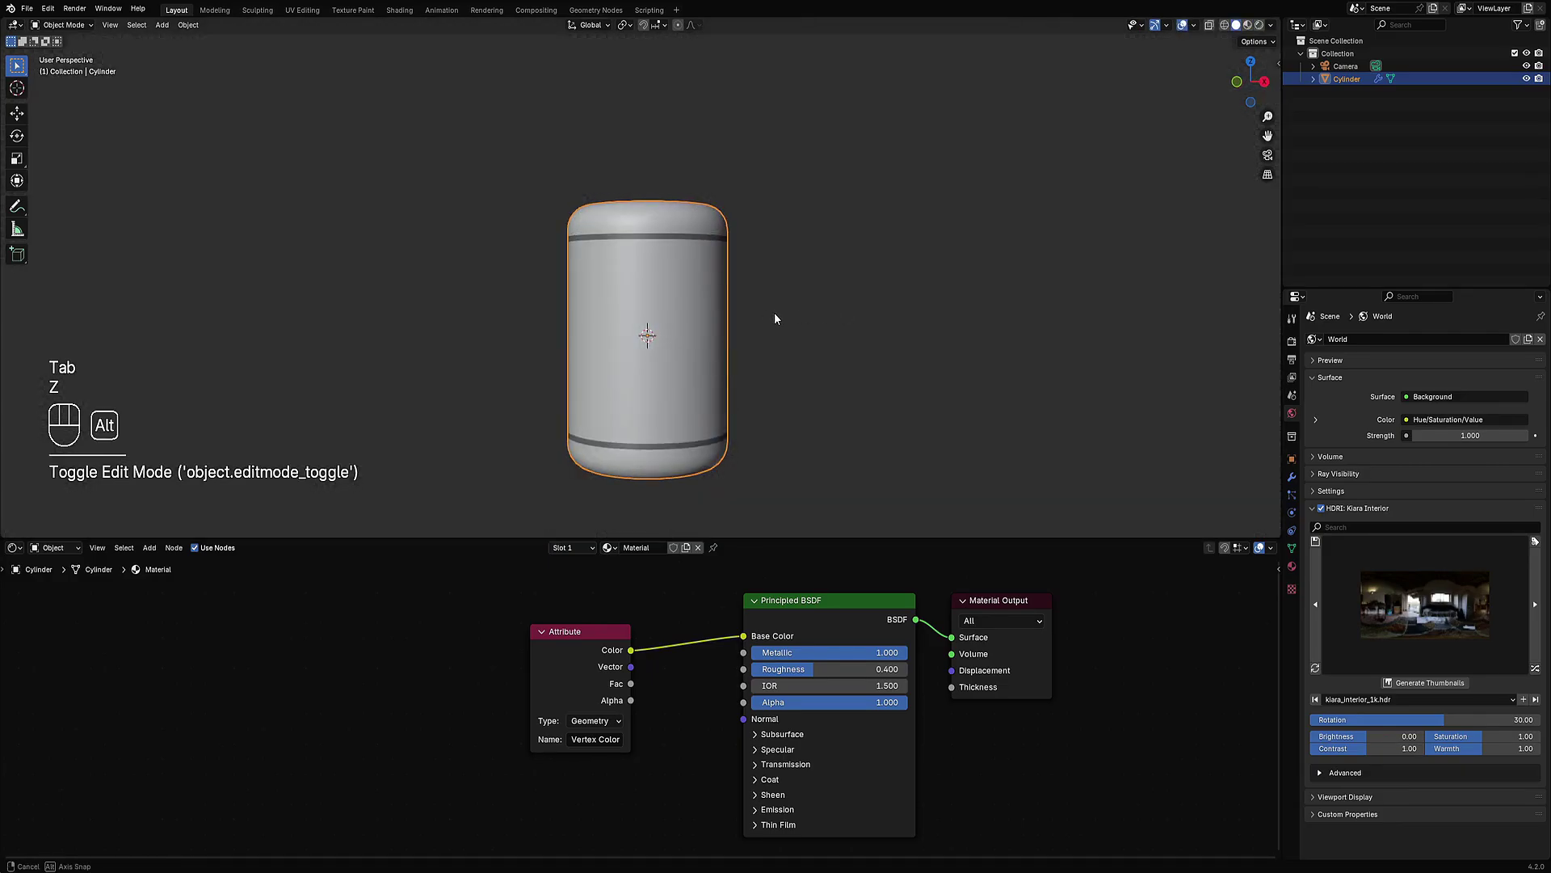
# Step: Show the cylinder in rendered shading and set the world HDRI's rotation to about 107
pyautogui.scroll(2, 780, 331)
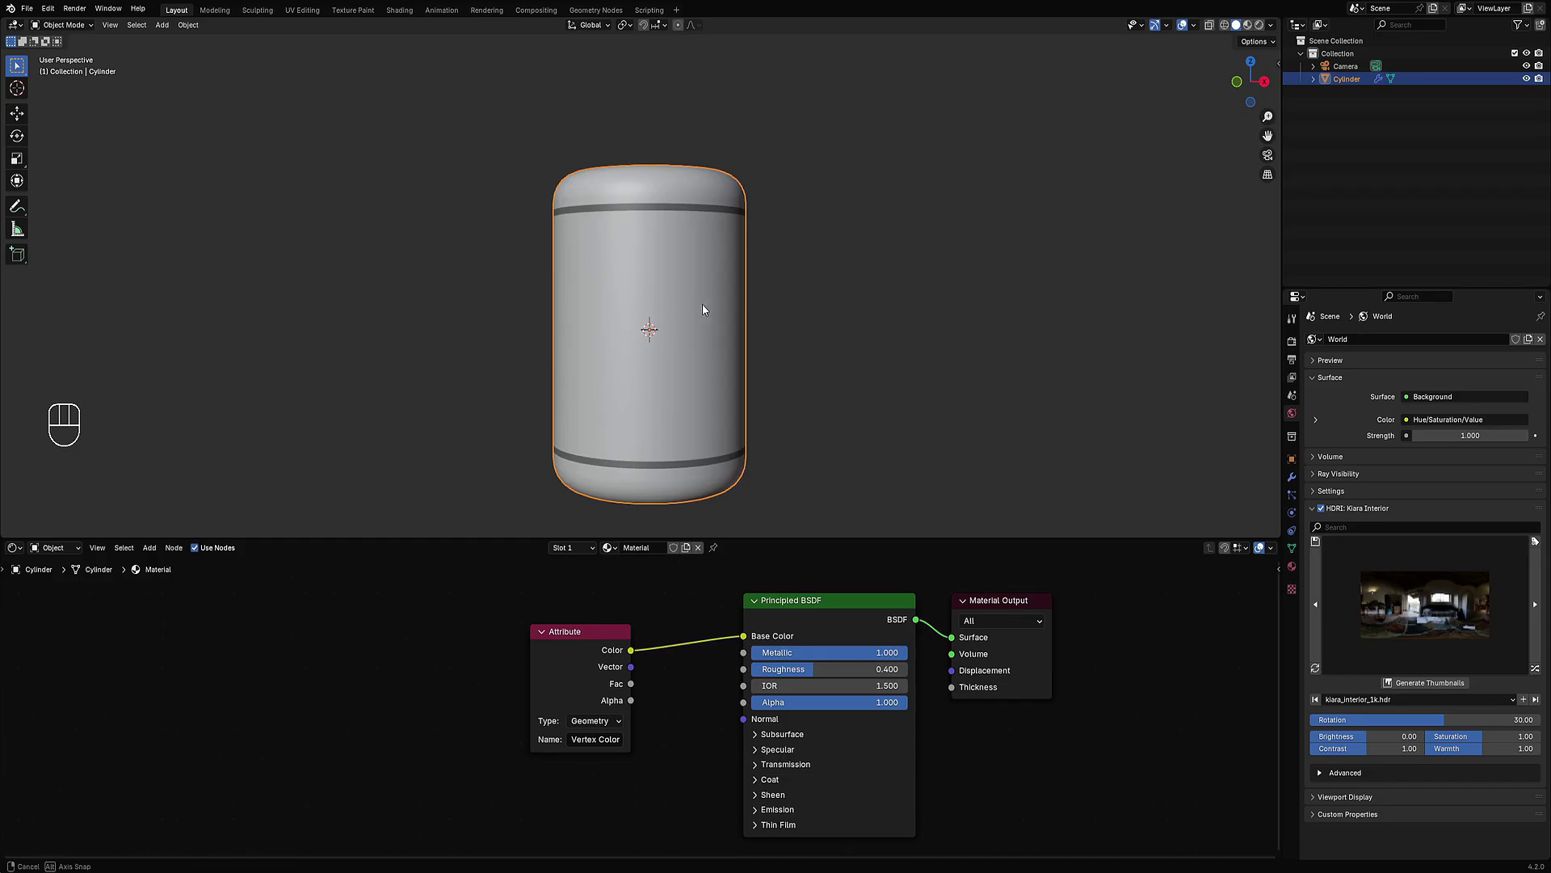
pyautogui.moveTo(703, 312)
pyautogui.mouseDown(button='middle')
pyautogui.moveTo(720, 325)
pyautogui.moveTo(696, 344)
pyautogui.moveTo(710, 346)
pyautogui.mouseUp(button='middle')
pyautogui.press('Tab')
pyautogui.press('Tab')
pyautogui.press('z')
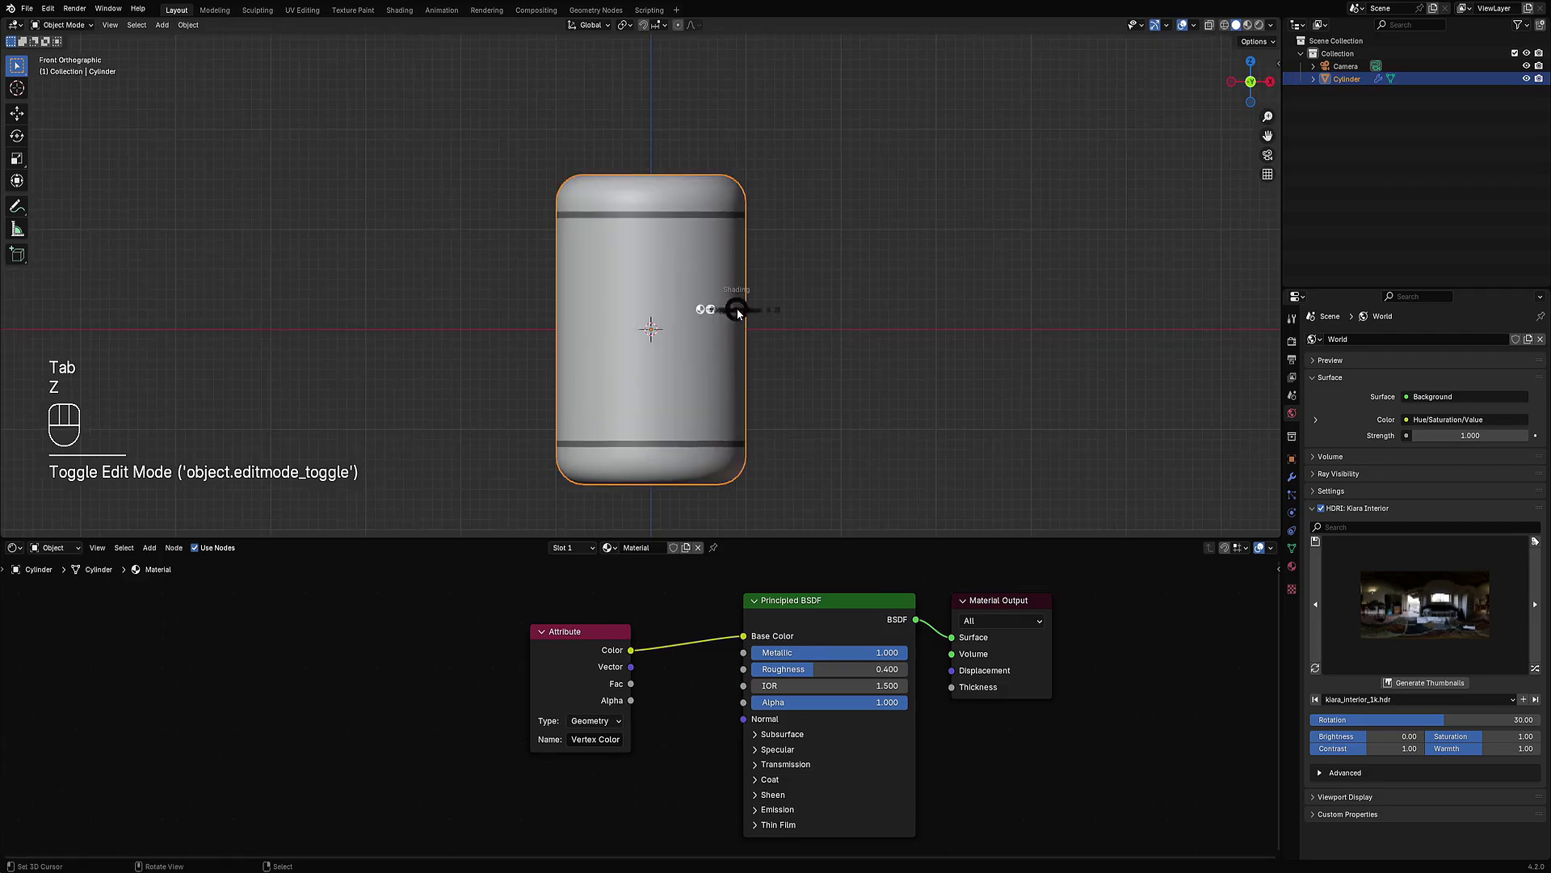
pyautogui.click(833, 269)
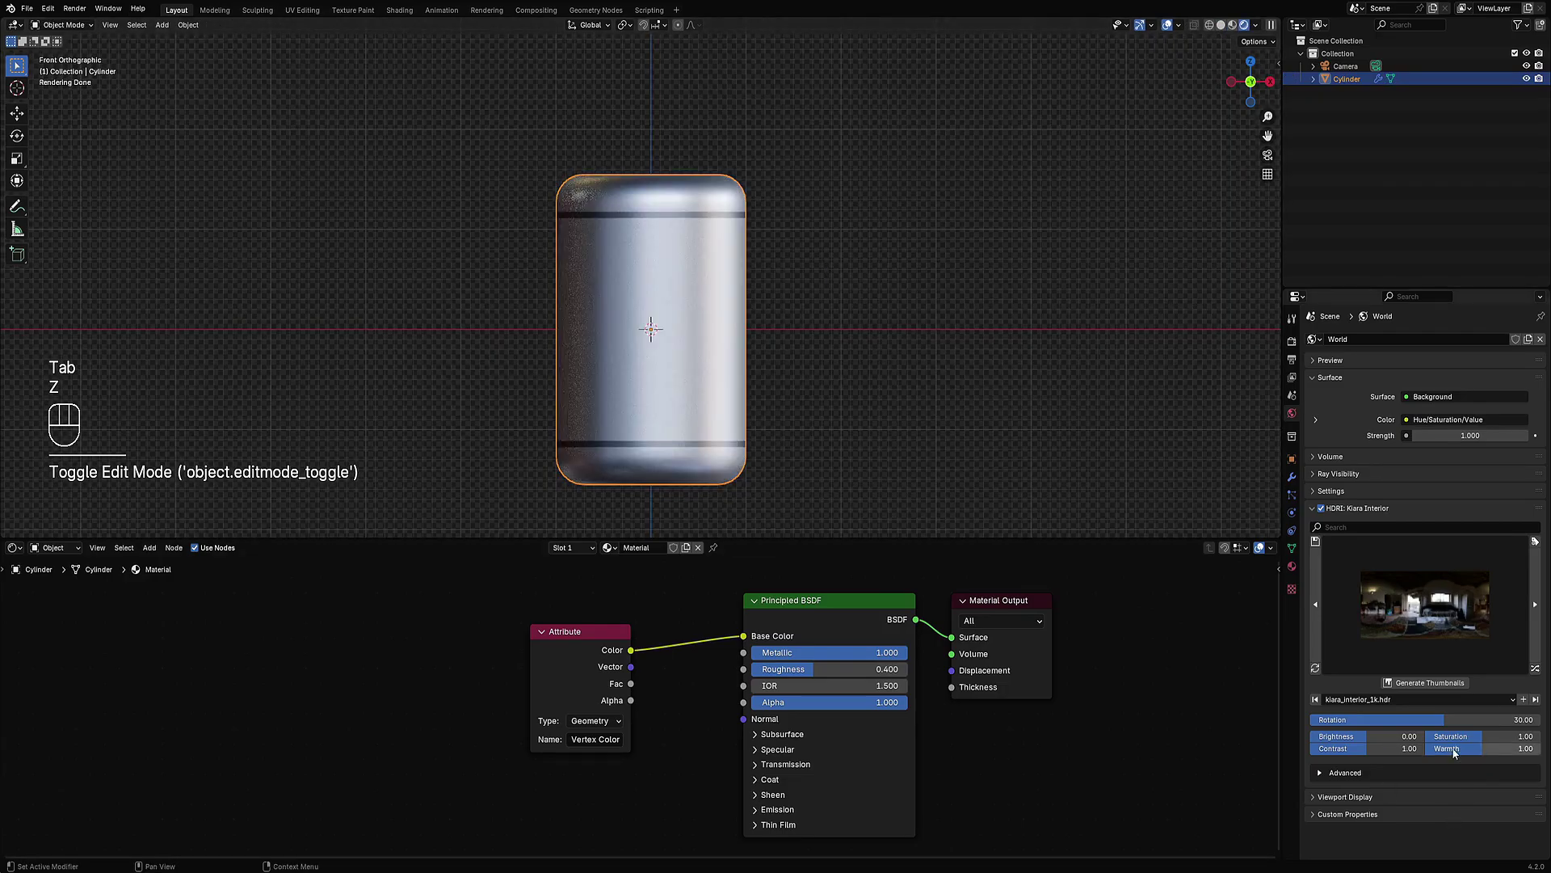
pyautogui.moveTo(1443, 721); pyautogui.dragTo(1493, 720)
# Step: Snap the 3D cursor to the vertex at the cylinder's front centre, halfway up its height
pyautogui.moveTo(721, 275); pyautogui.dragTo(789, 304, button='middle')
pyautogui.press('Tab')
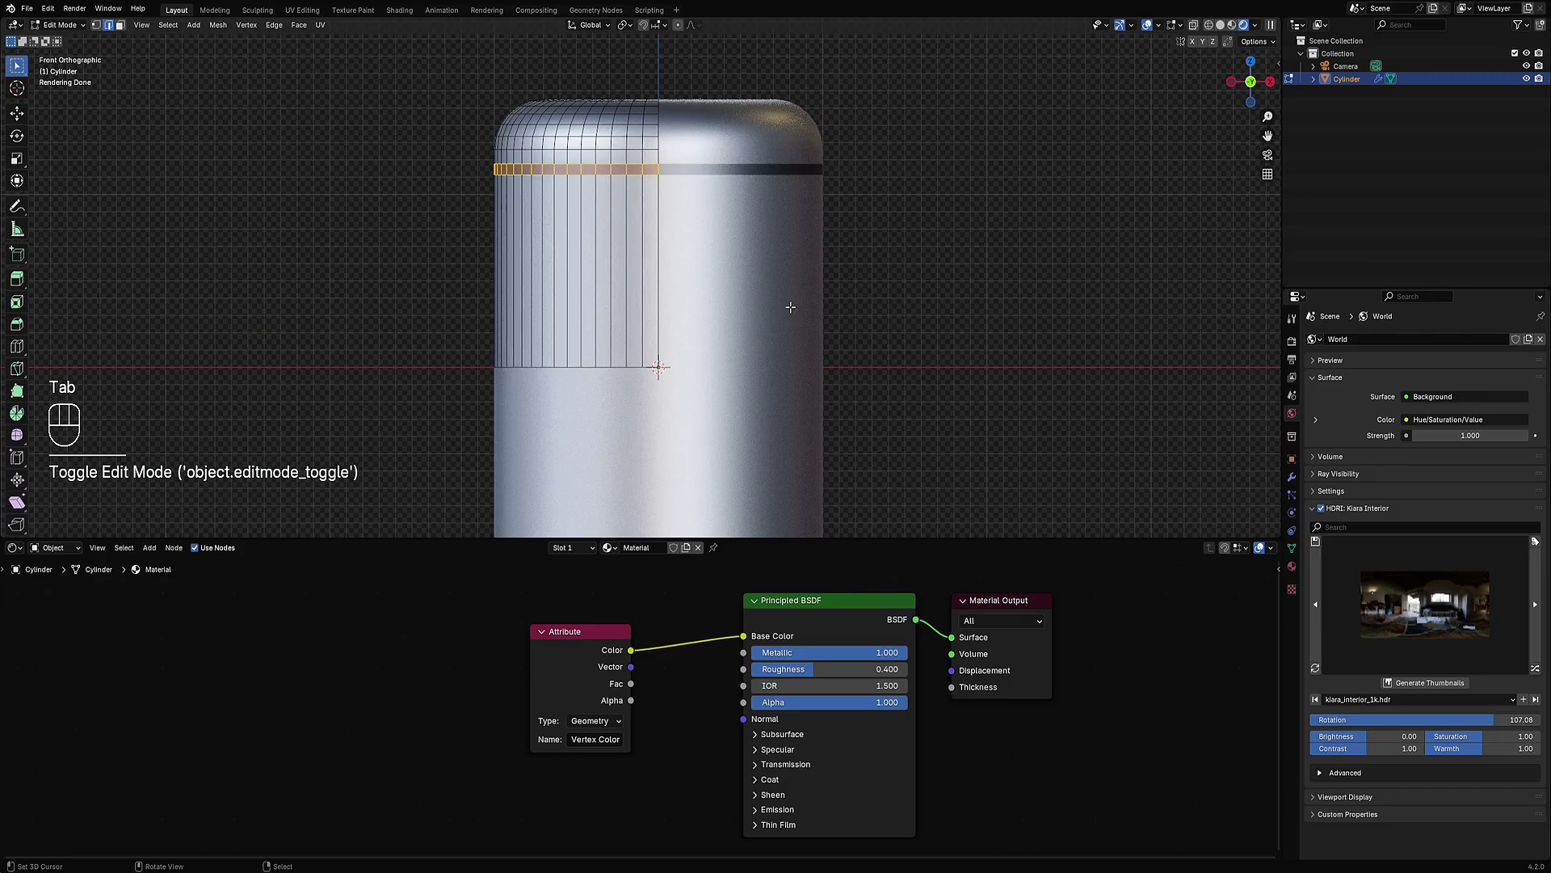
pyautogui.press('1')
pyautogui.click(658, 368)
pyautogui.hotkey('shift', 's')
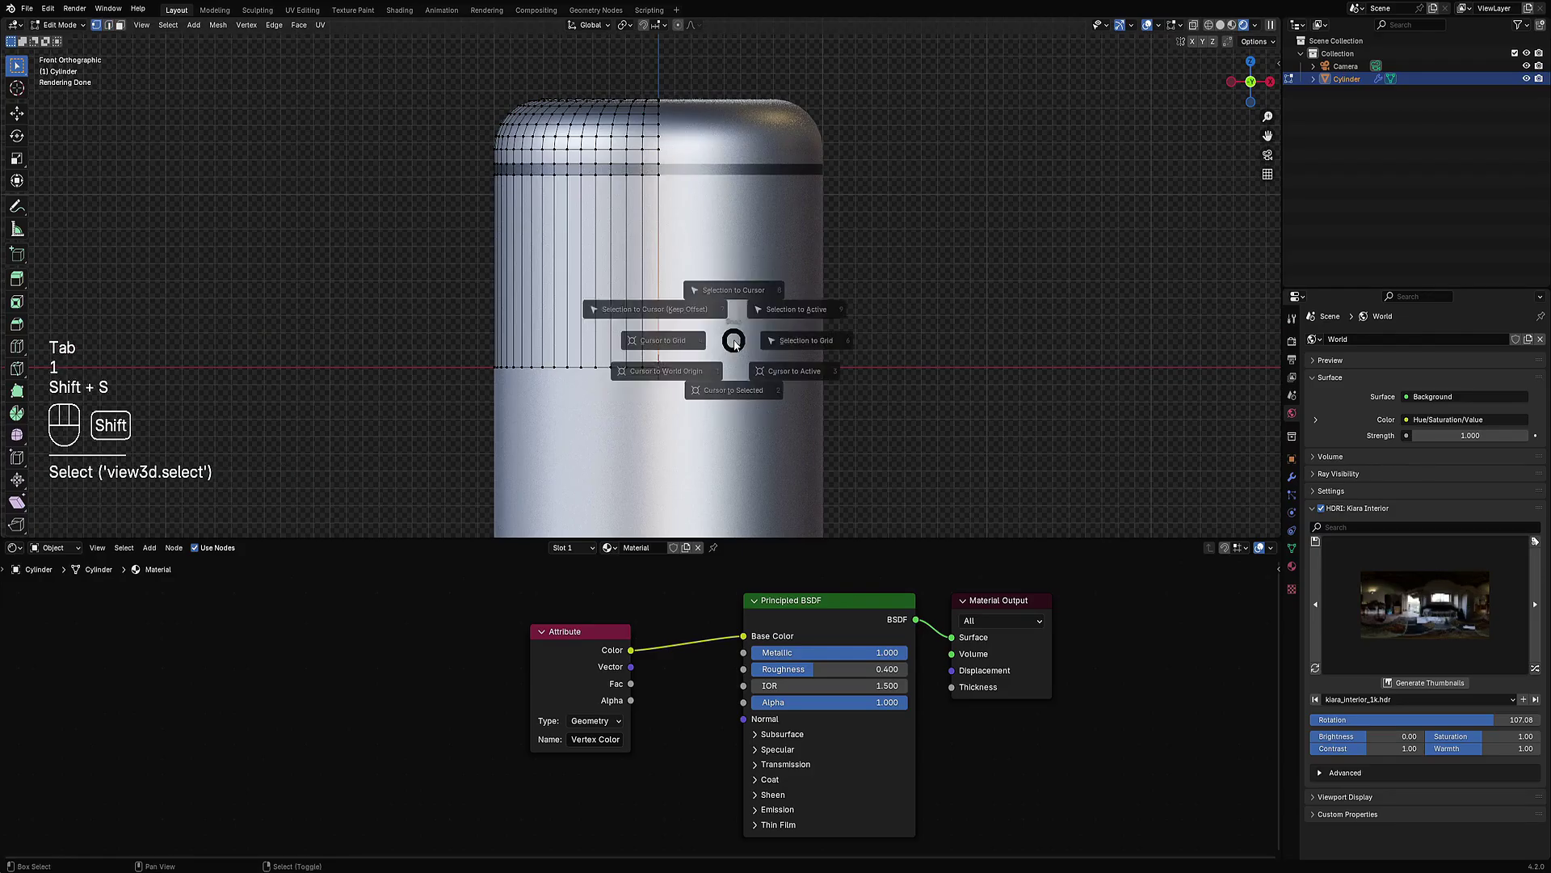
pyautogui.click(727, 419)
# Step: Return to object mode in solid shading and add a plane at the 3D cursor on the cylinder's front
pyautogui.moveTo(727, 419); pyautogui.dragTo(822, 298, button='middle')
pyautogui.scroll(-3, 805, 361)
pyautogui.press('Tab')
pyautogui.press('z')
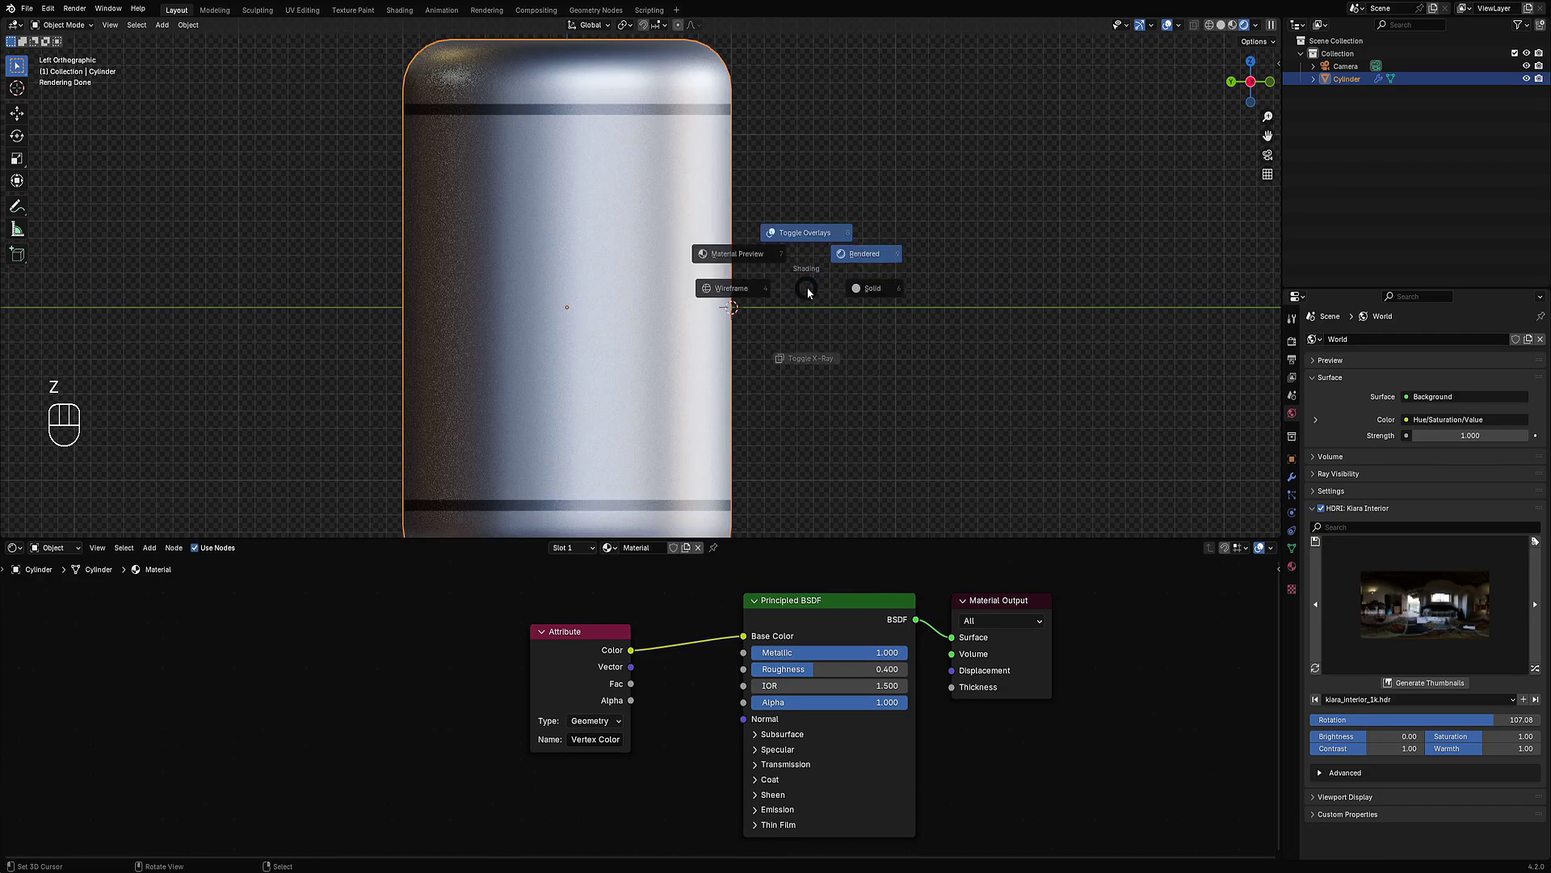
pyautogui.click(894, 292)
pyautogui.keyDown('shift'); pyautogui.moveTo(893, 292); pyautogui.dragTo(772, 296, button='middle'); pyautogui.keyUp('shift')
pyautogui.hotkey('shift', 'a')
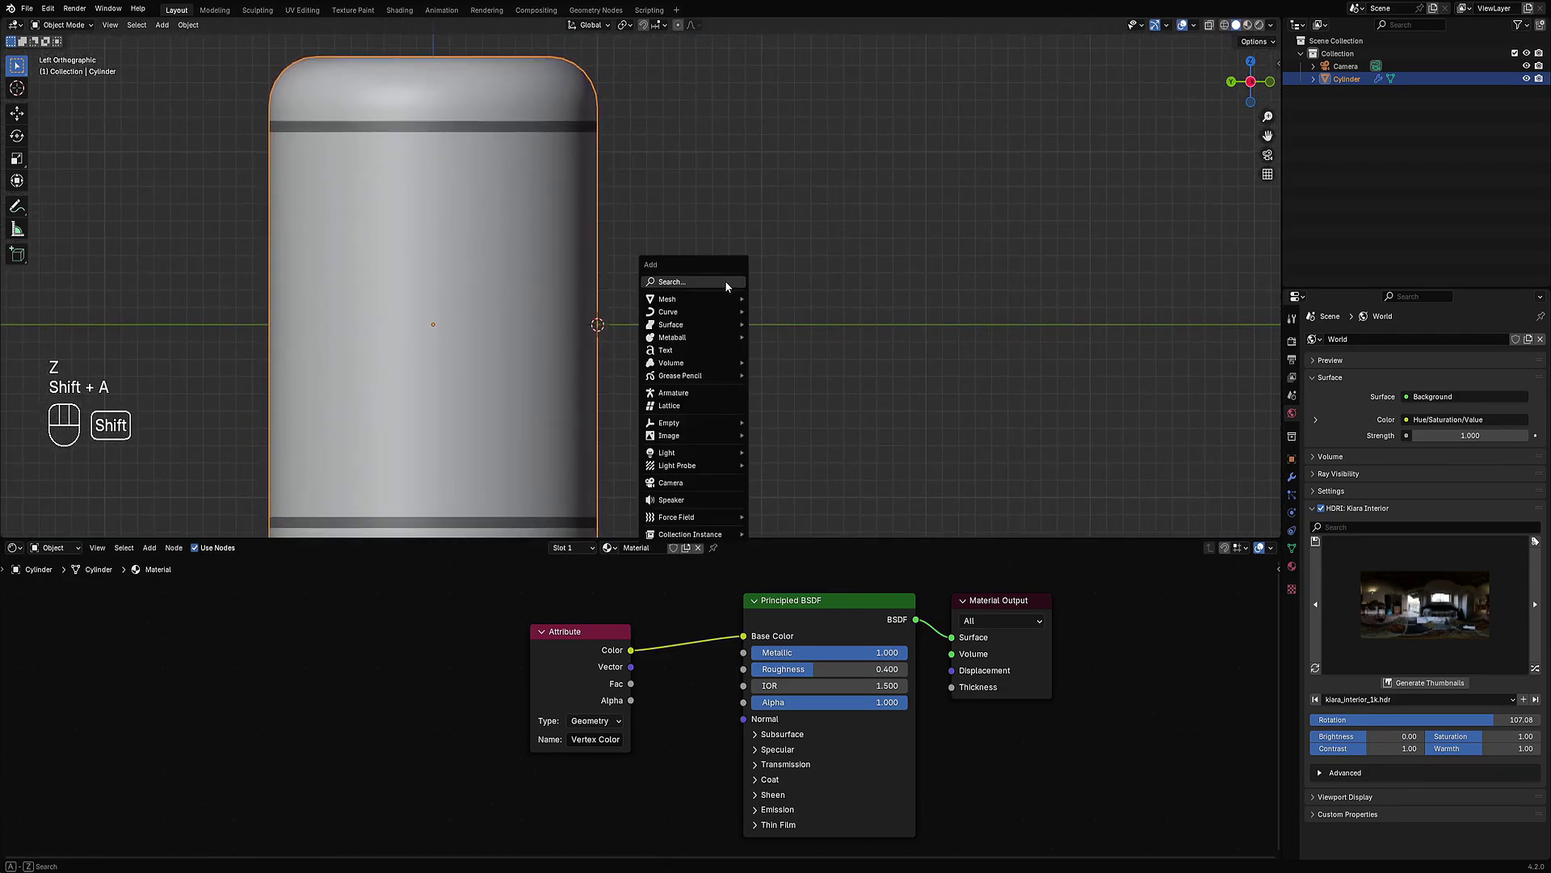
pyautogui.moveTo(721, 296)
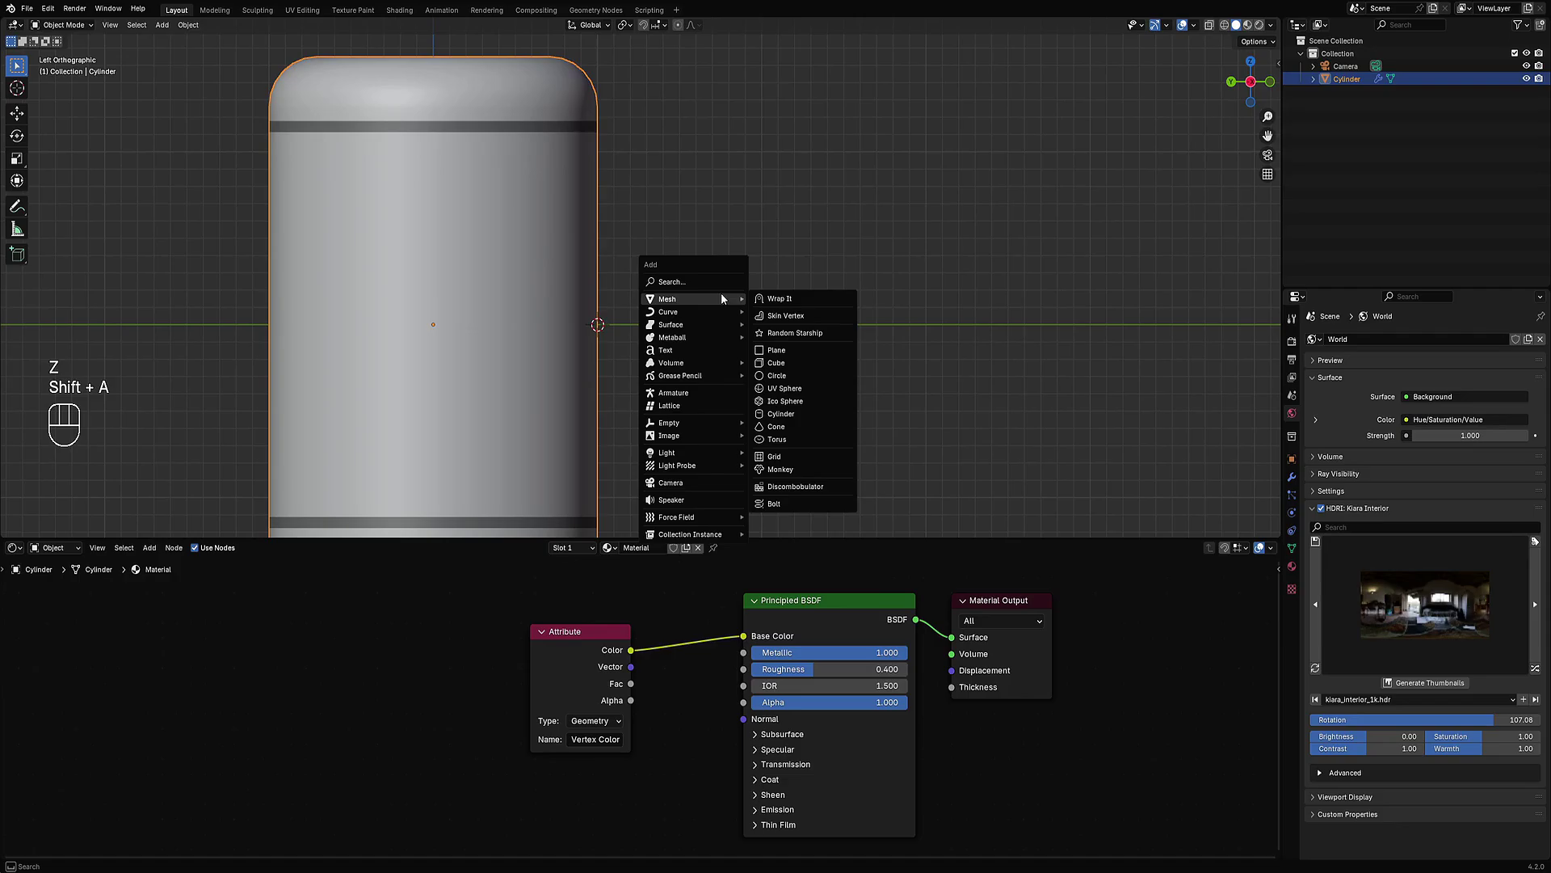
pyautogui.click(790, 350)
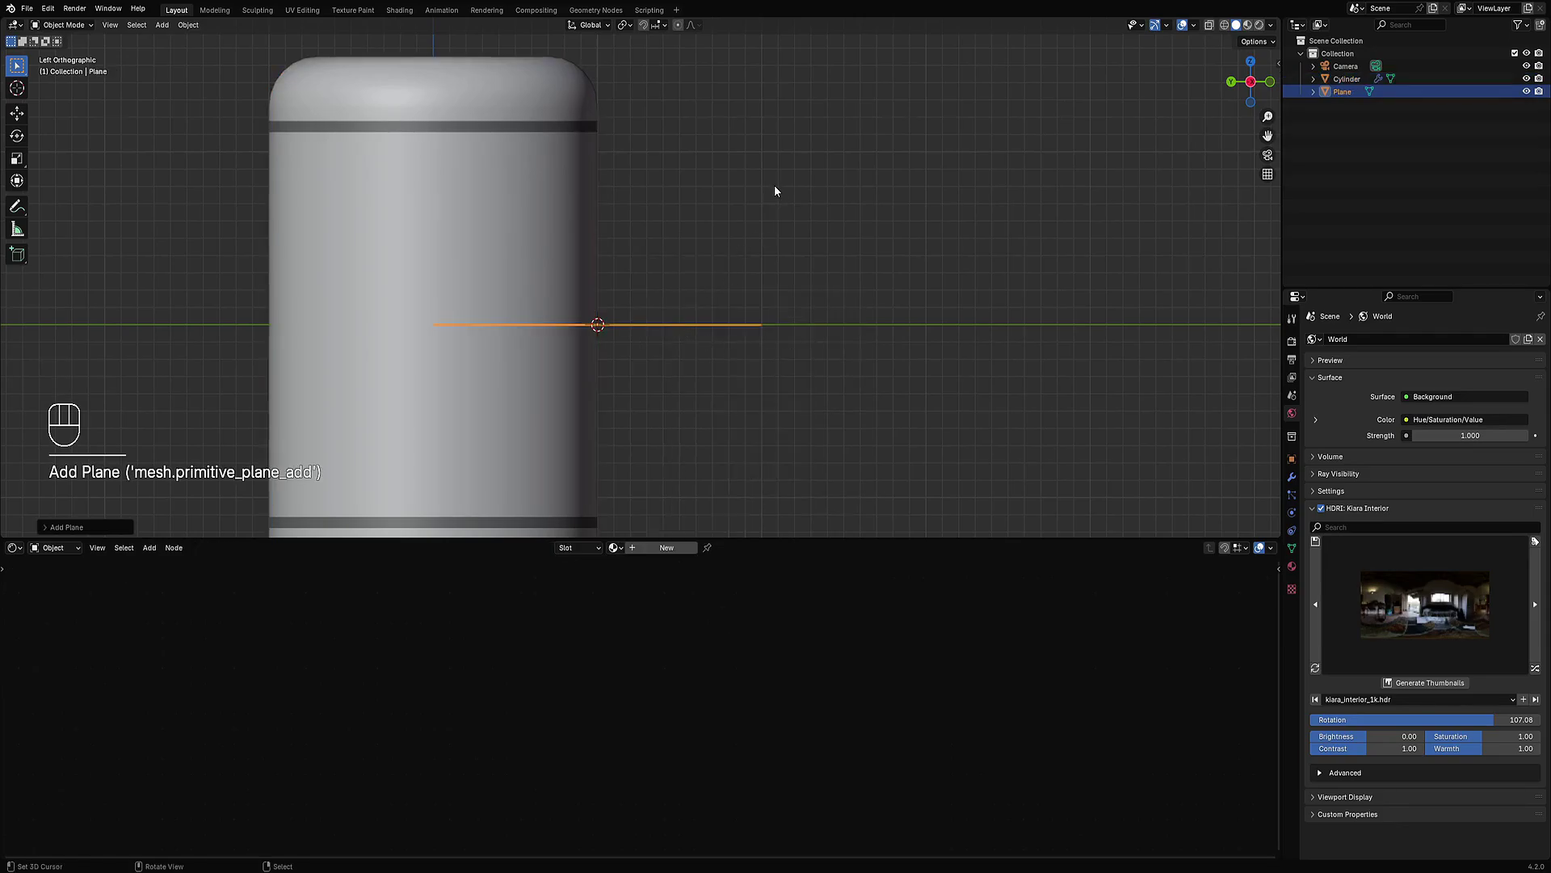
# Step: Rotate the plane 90 degrees to stand upright and move it about 0.15 m along negative Y, away from the cylinder
pyautogui.press('r')
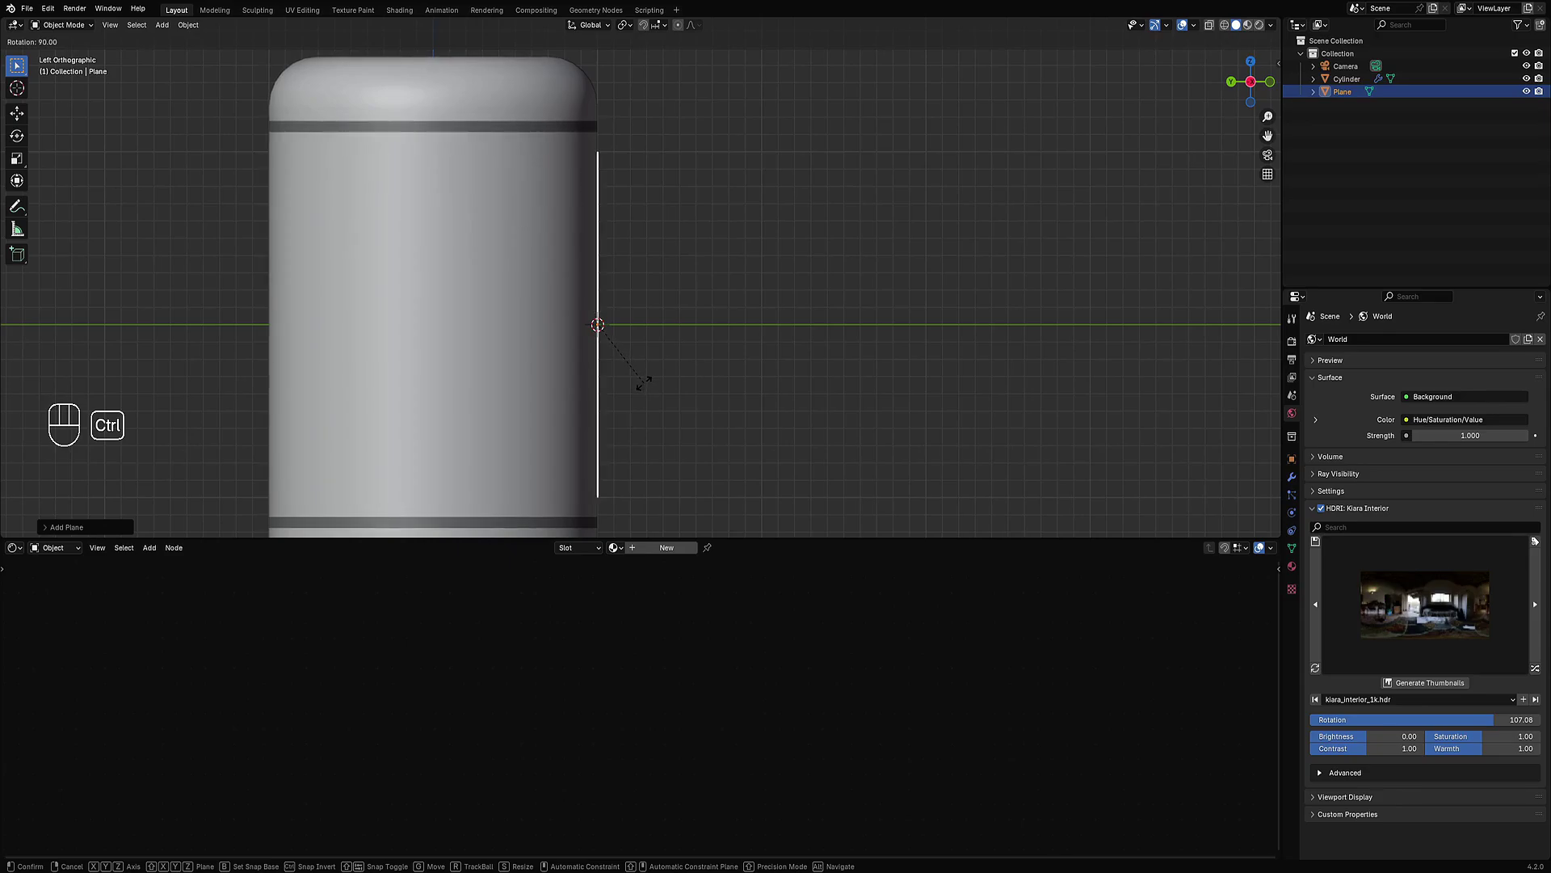
pyautogui.click(643, 380)
pyautogui.press('g')
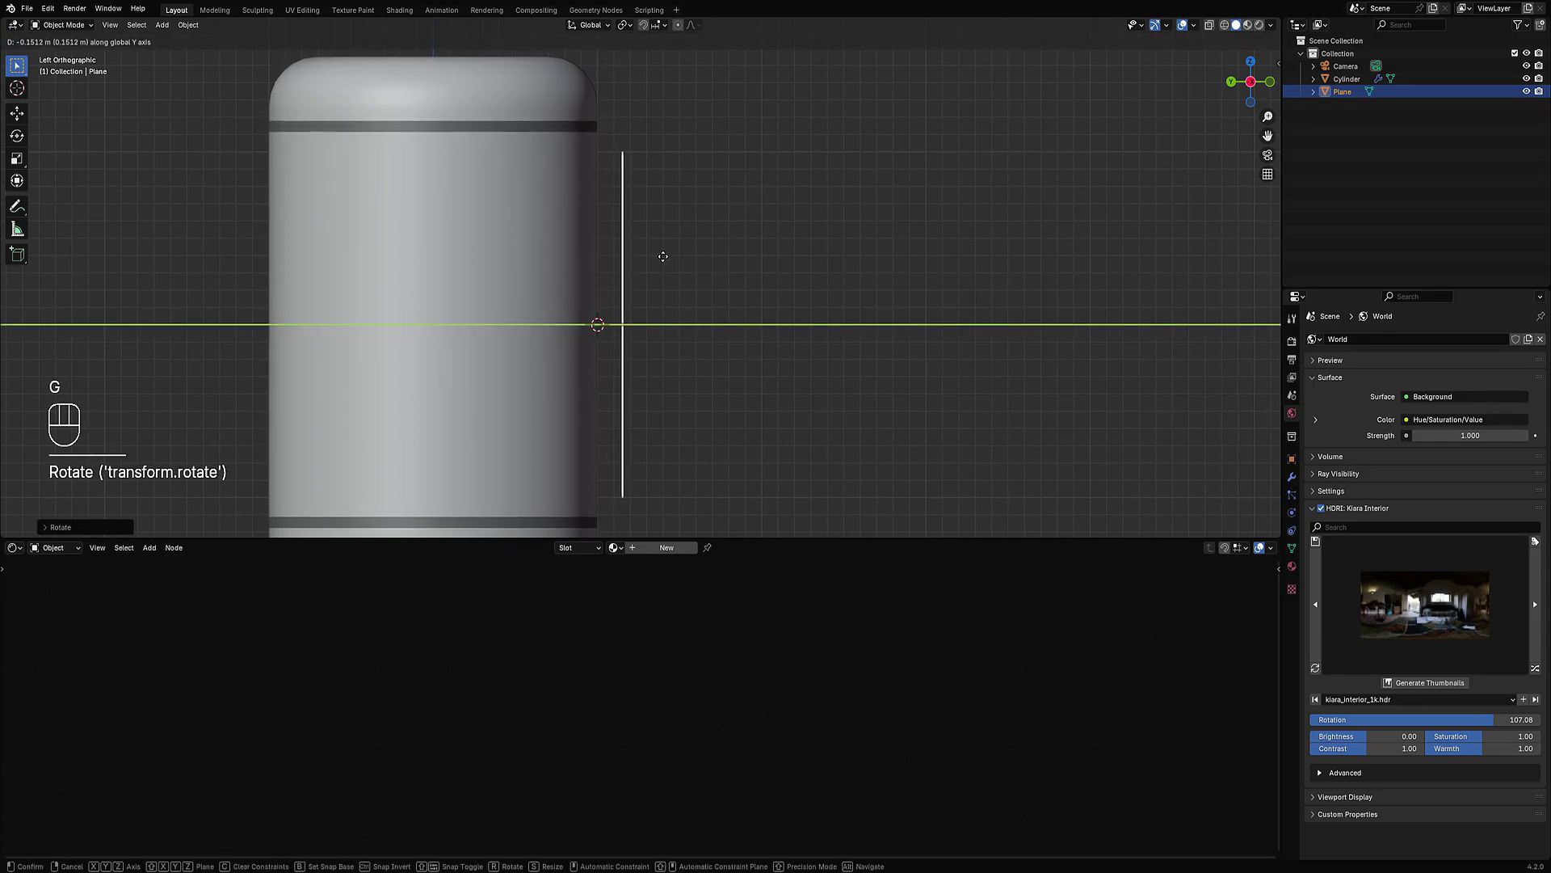
pyautogui.click(661, 253)
pyautogui.moveTo(661, 254); pyautogui.dragTo(821, 322, button='middle')
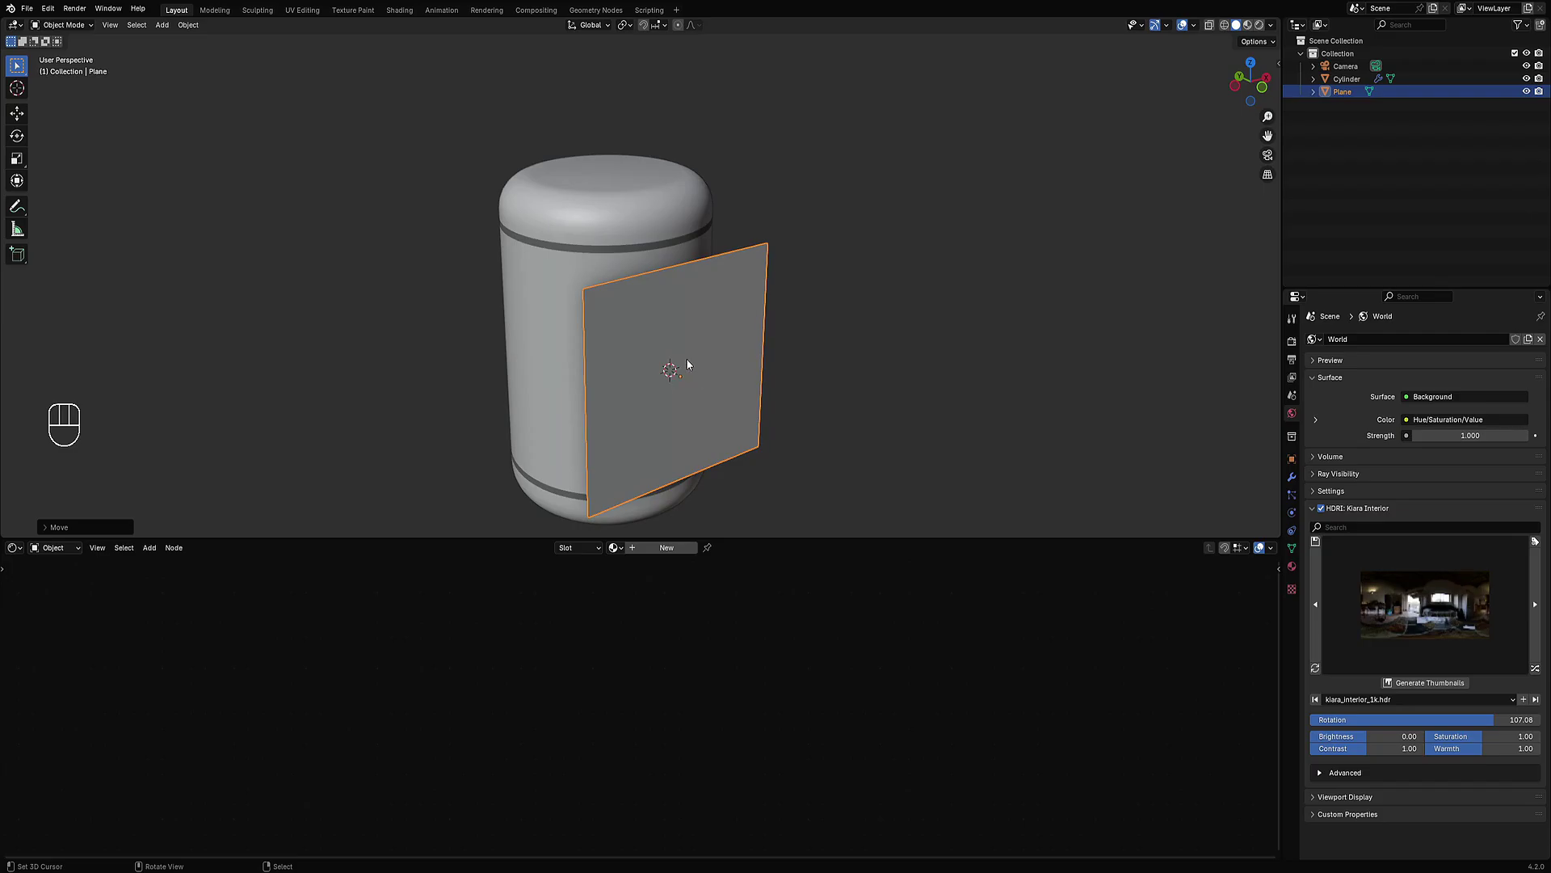
# Step: Snap the 3D cursor to a vertex on the front edge of the cylinder's flat top cap
pyautogui.moveTo(644, 376); pyautogui.dragTo(656, 378, button='middle')
pyautogui.click(635, 202)
pyautogui.press('Tab')
pyautogui.click(629, 202)
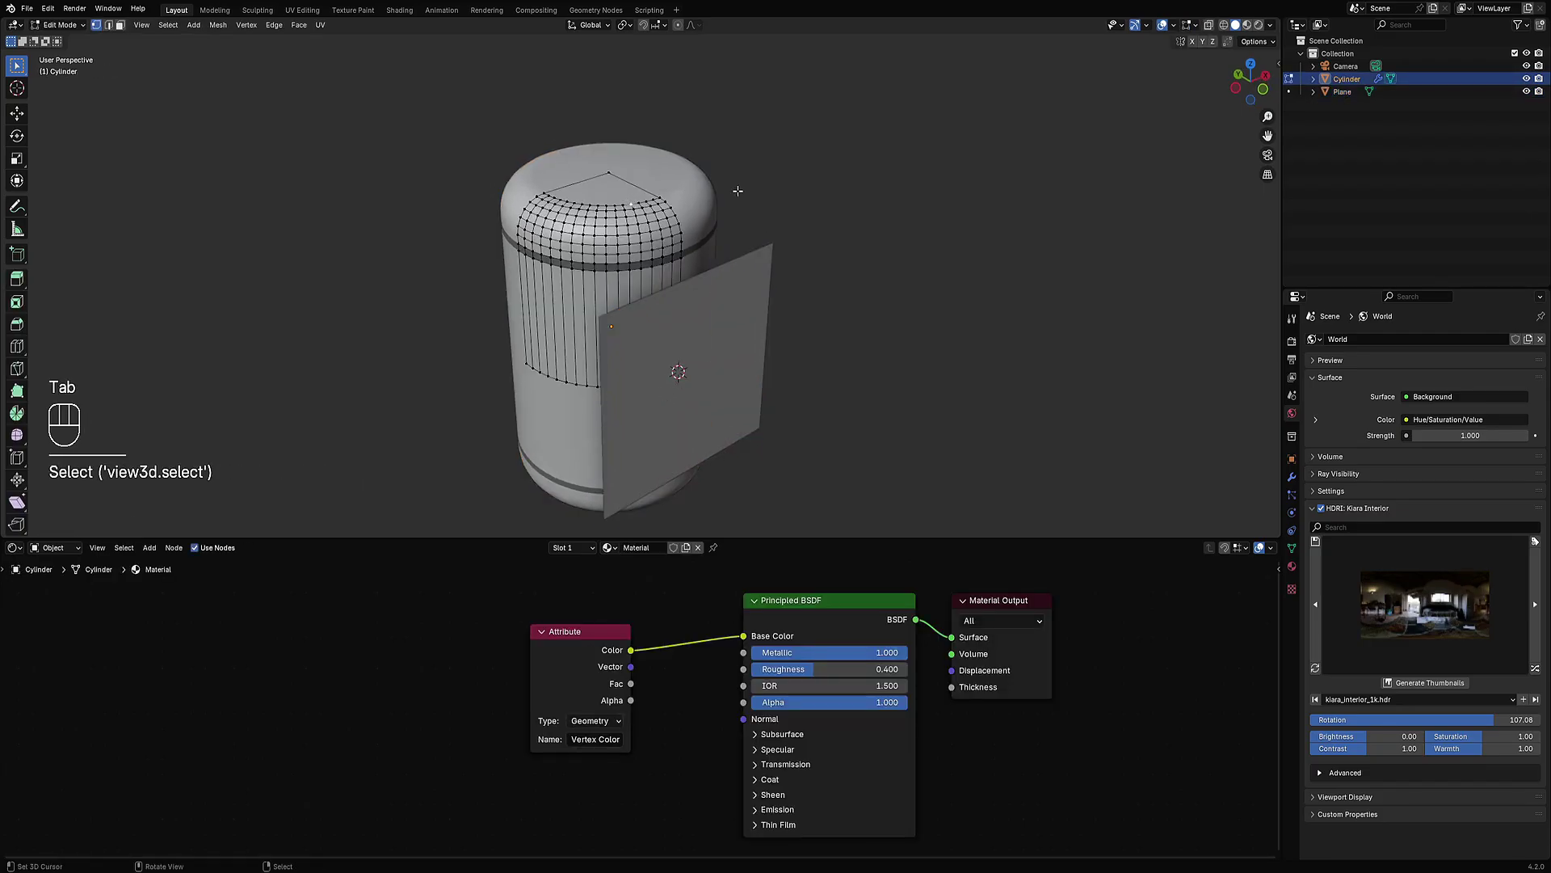
pyautogui.hotkey('shift', 's')
pyautogui.click(742, 268)
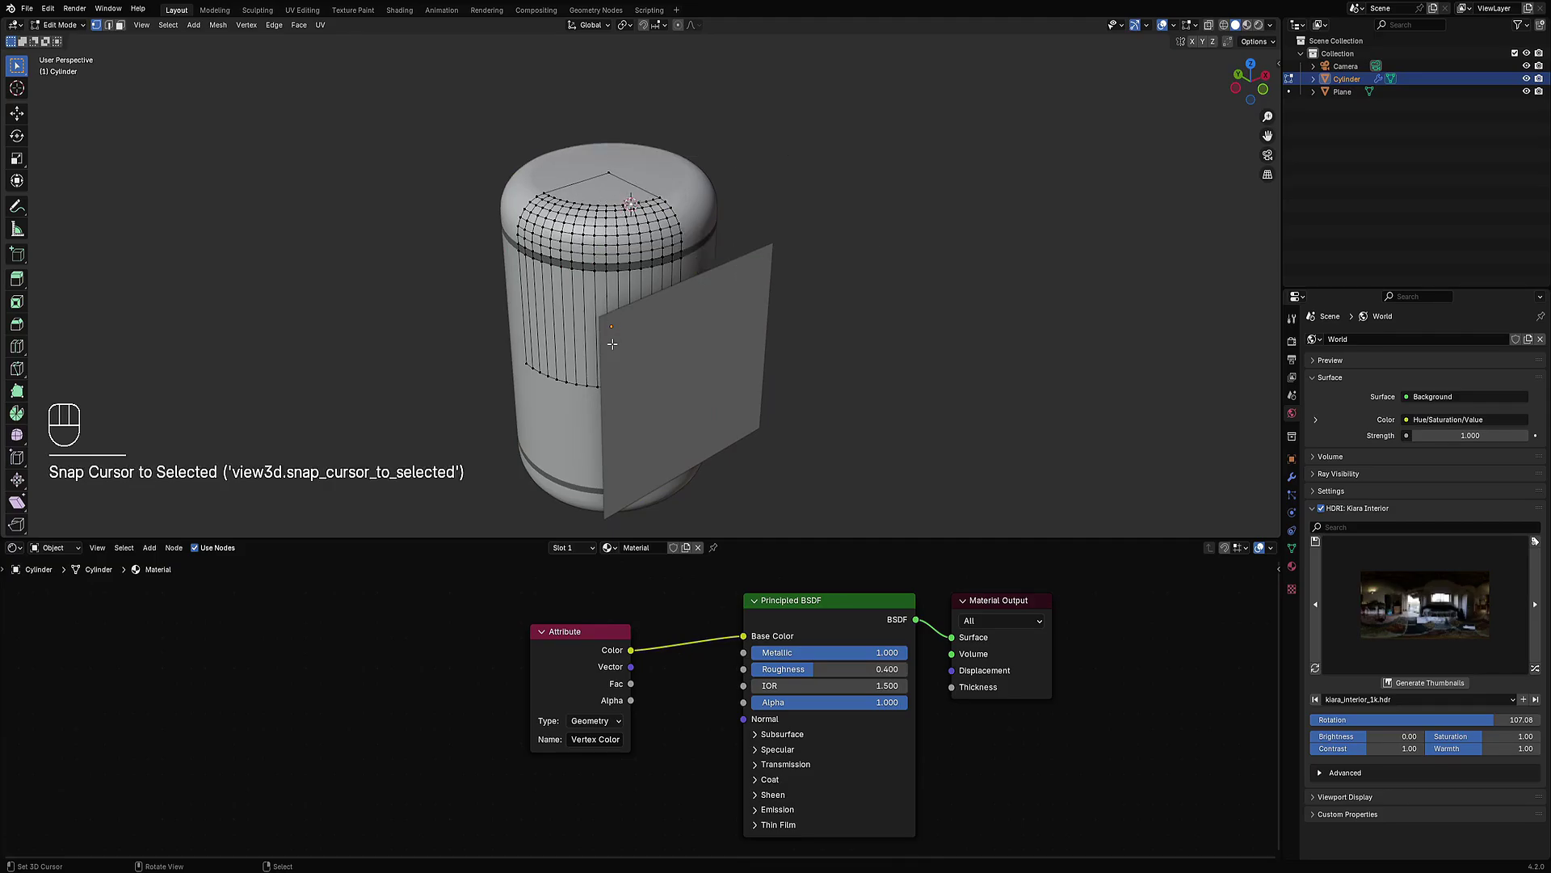
# Step: Select the lower open edge loop of the cylinder's unmirrored mesh section and snap the 3D cursor to it
pyautogui.moveTo(612, 344); pyautogui.dragTo(656, 392, button='middle')
pyautogui.press('2')
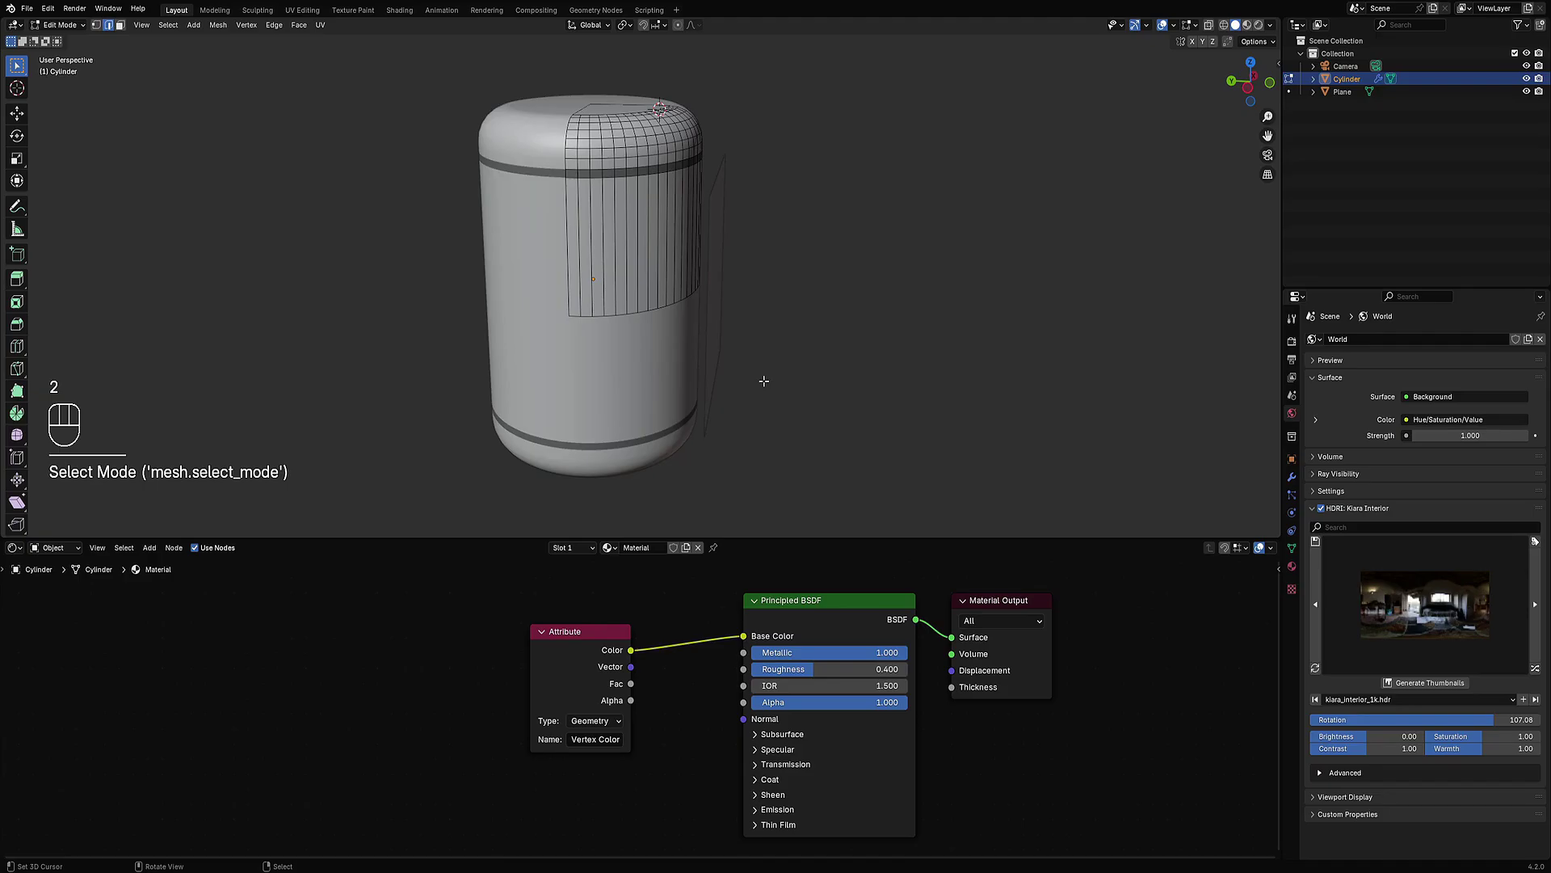
pyautogui.hotkey('alt', 'a')
pyautogui.keyDown('alt'); pyautogui.moveTo(727, 374); pyautogui.dragTo(670, 329, button='middle'); pyautogui.keyUp('alt')
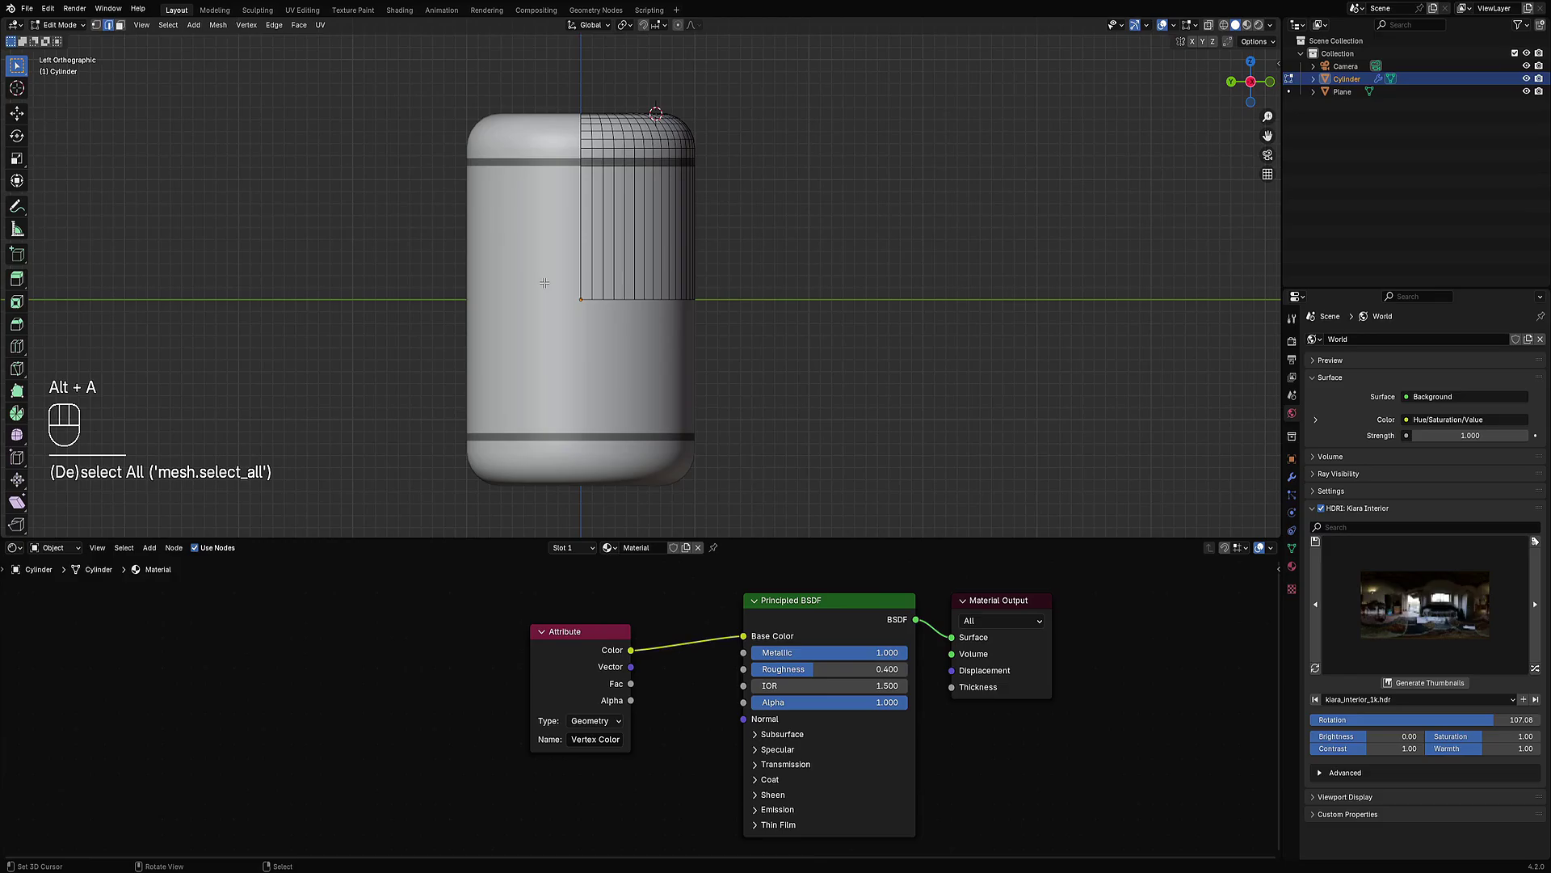
pyautogui.moveTo(769, 282); pyautogui.dragTo(569, 317)
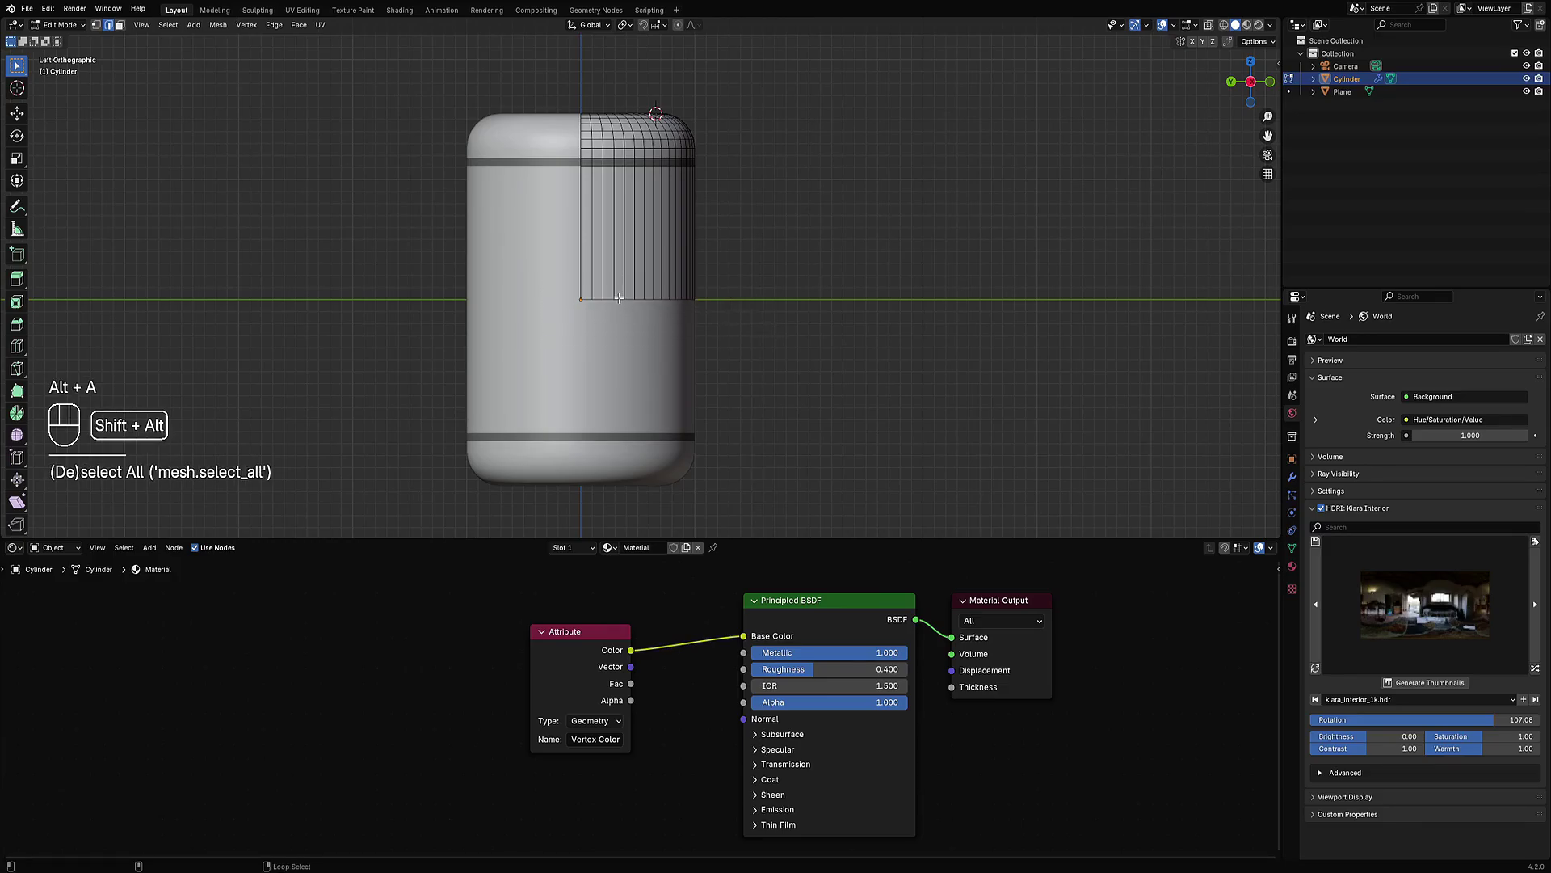
pyautogui.keyDown('alt'); pyautogui.keyDown('shift'); pyautogui.click(619, 298); pyautogui.keyUp('shift'); pyautogui.keyUp('alt')
pyautogui.moveTo(618, 298); pyautogui.dragTo(661, 317, button='middle')
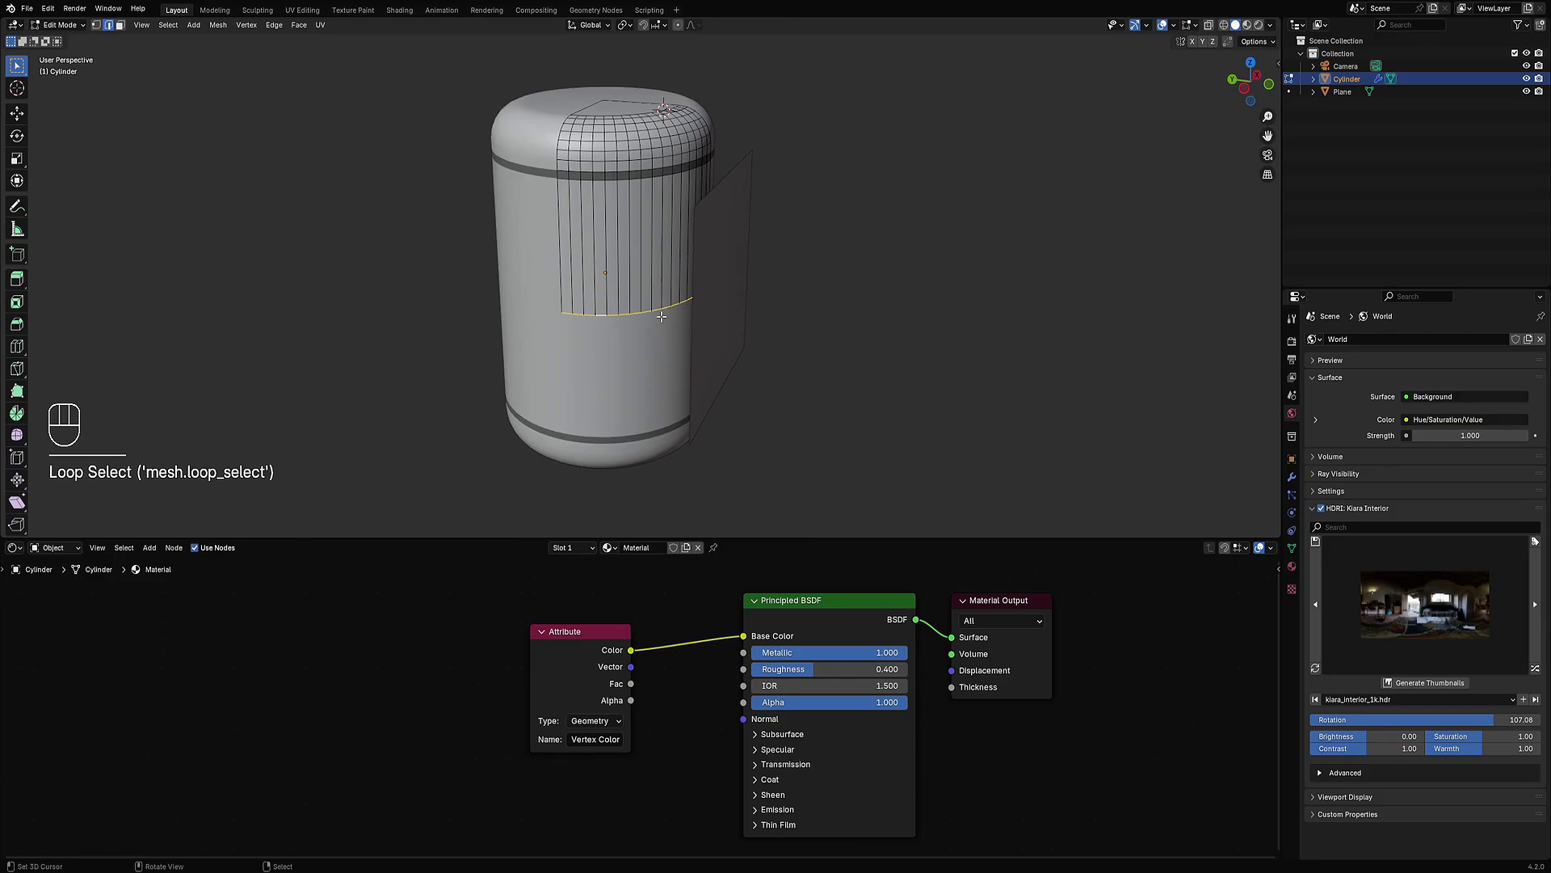
pyautogui.scroll(3, 662, 314)
pyautogui.hotkey('shift', 's')
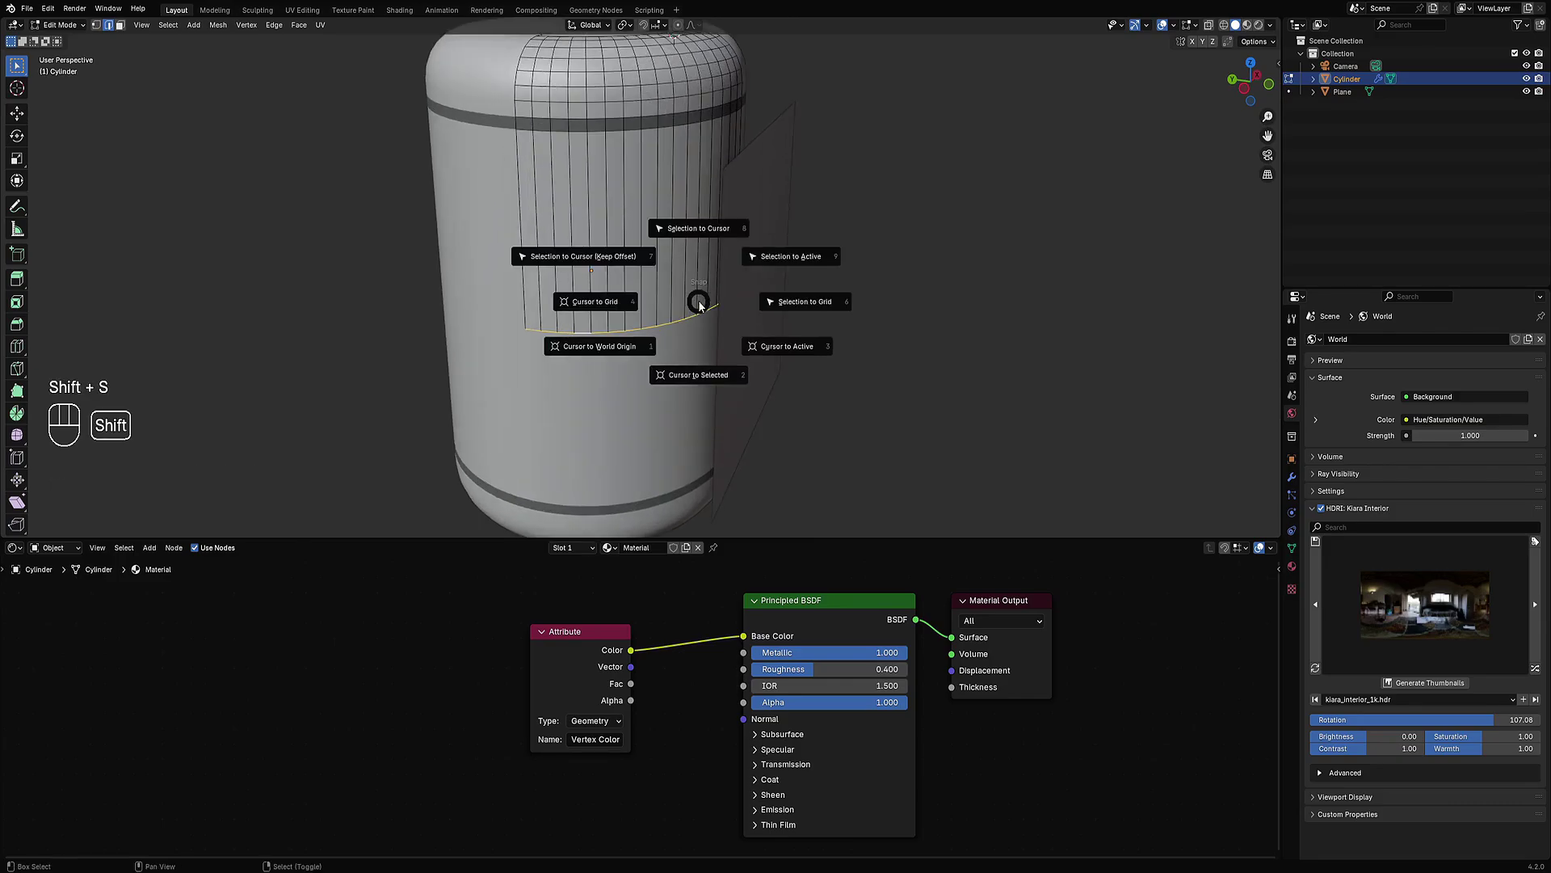
pyautogui.click(690, 380)
pyautogui.scroll(-3, 694, 376)
pyautogui.moveTo(697, 373); pyautogui.dragTo(728, 358, button='middle')
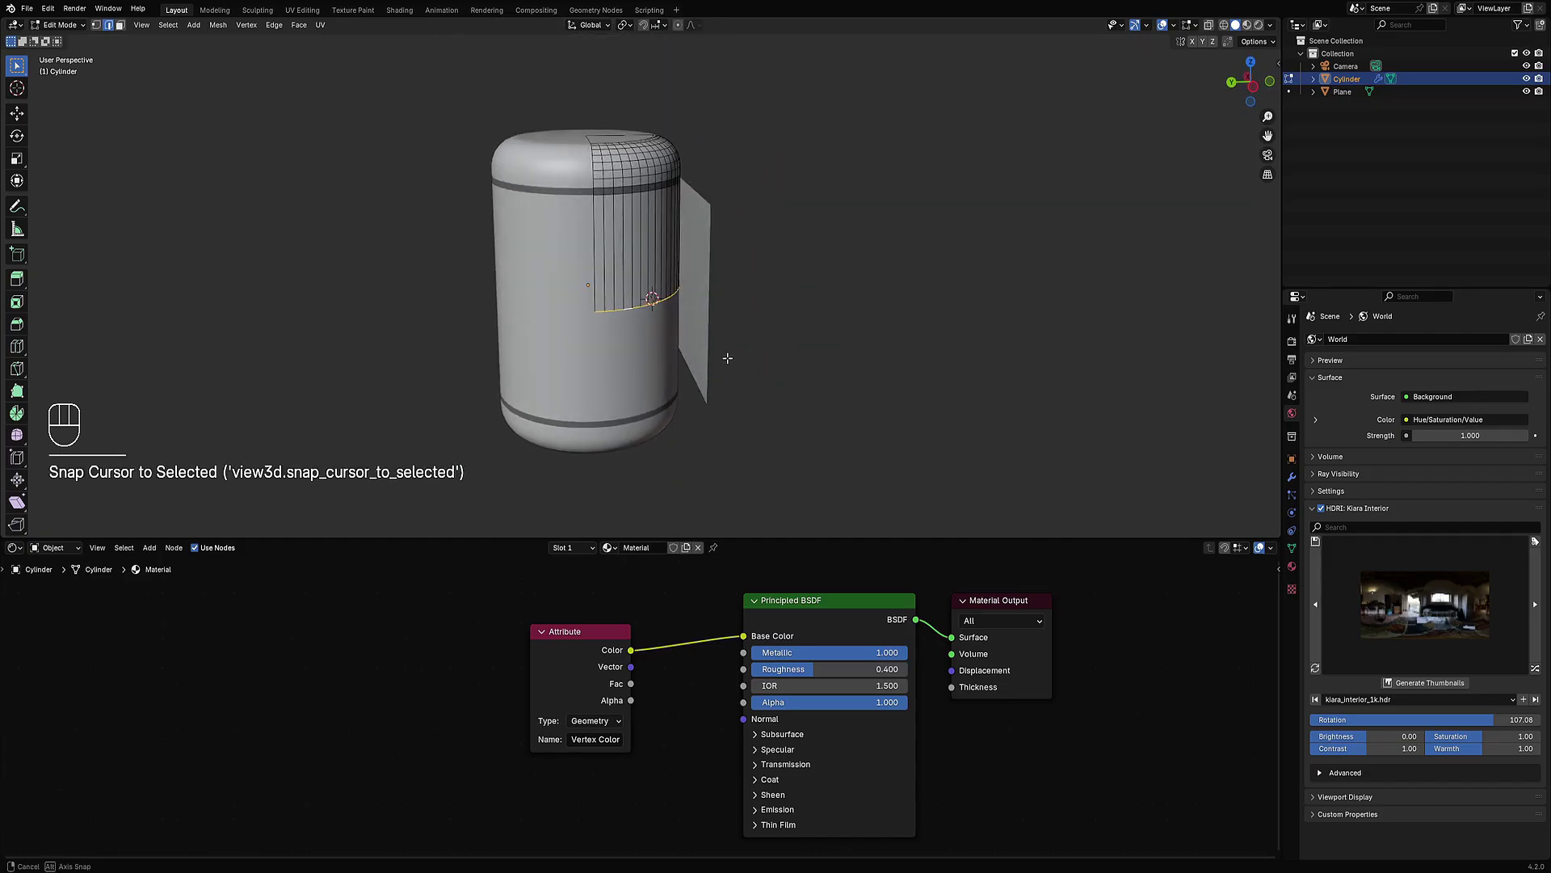
# Step: Apply the cylinder's mirrored geometry with Apply Mesh and return to editing its full mesh
pyautogui.press('Tab')
pyautogui.hotkey('shift', 'ctrl', 'x')
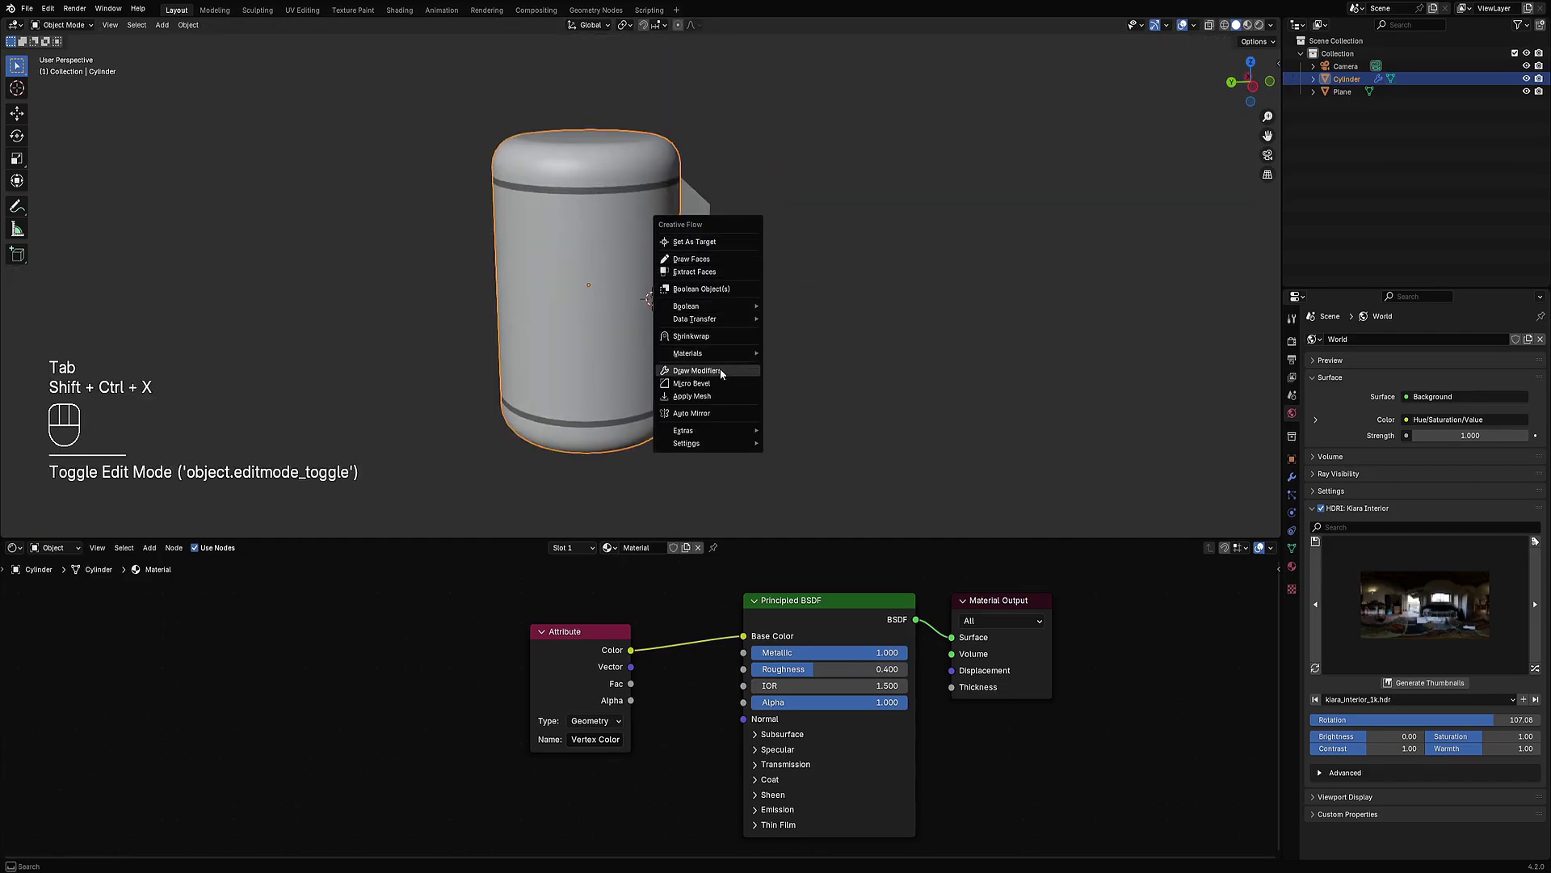
pyautogui.press('Tab')
# Step: Snap the 3D cursor to the centre of the full edge loop around the cylinder's middle
pyautogui.scroll(2, 721, 323)
pyautogui.hotkey('shift', 's')
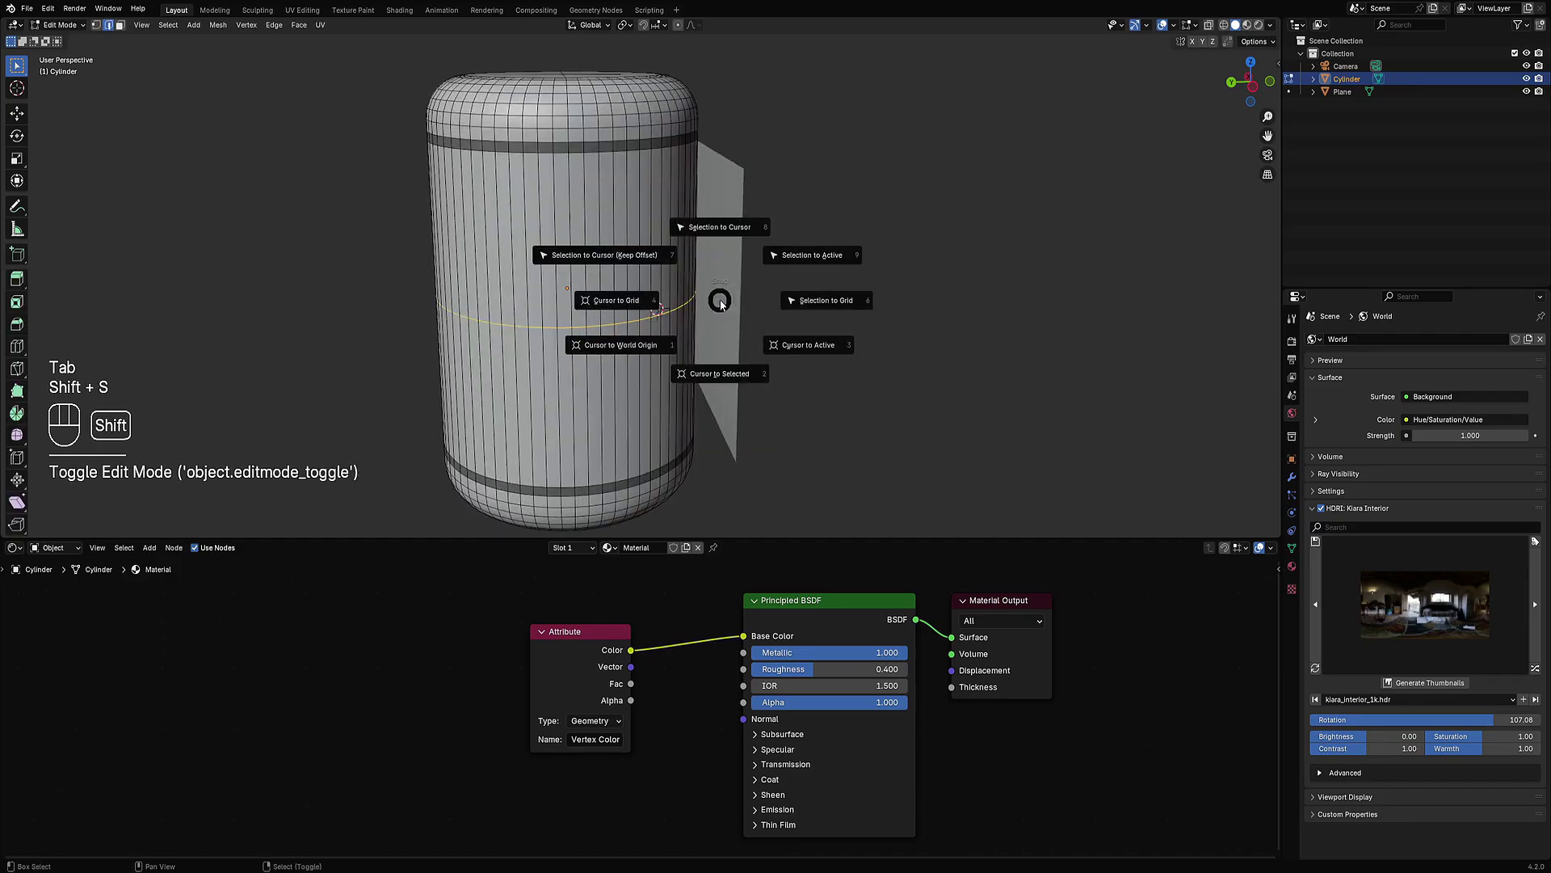
pyautogui.click(720, 374)
pyautogui.scroll(-2, 714, 360)
pyautogui.keyDown('alt'); pyautogui.moveTo(711, 350); pyautogui.dragTo(711, 302, button='middle'); pyautogui.keyUp('alt')
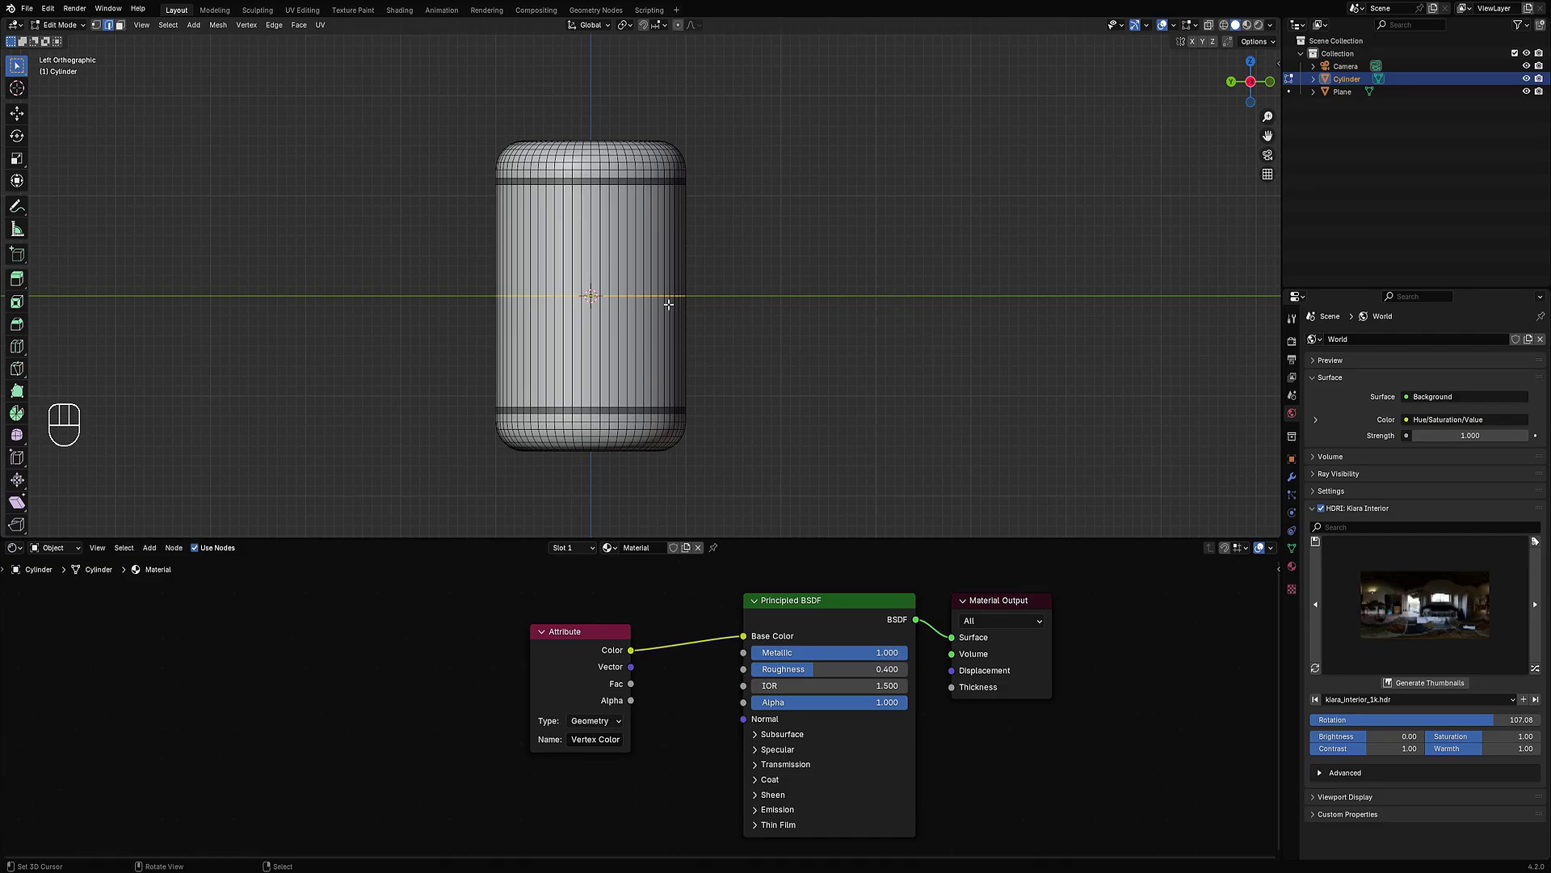
pyautogui.hotkey('shift', 's')
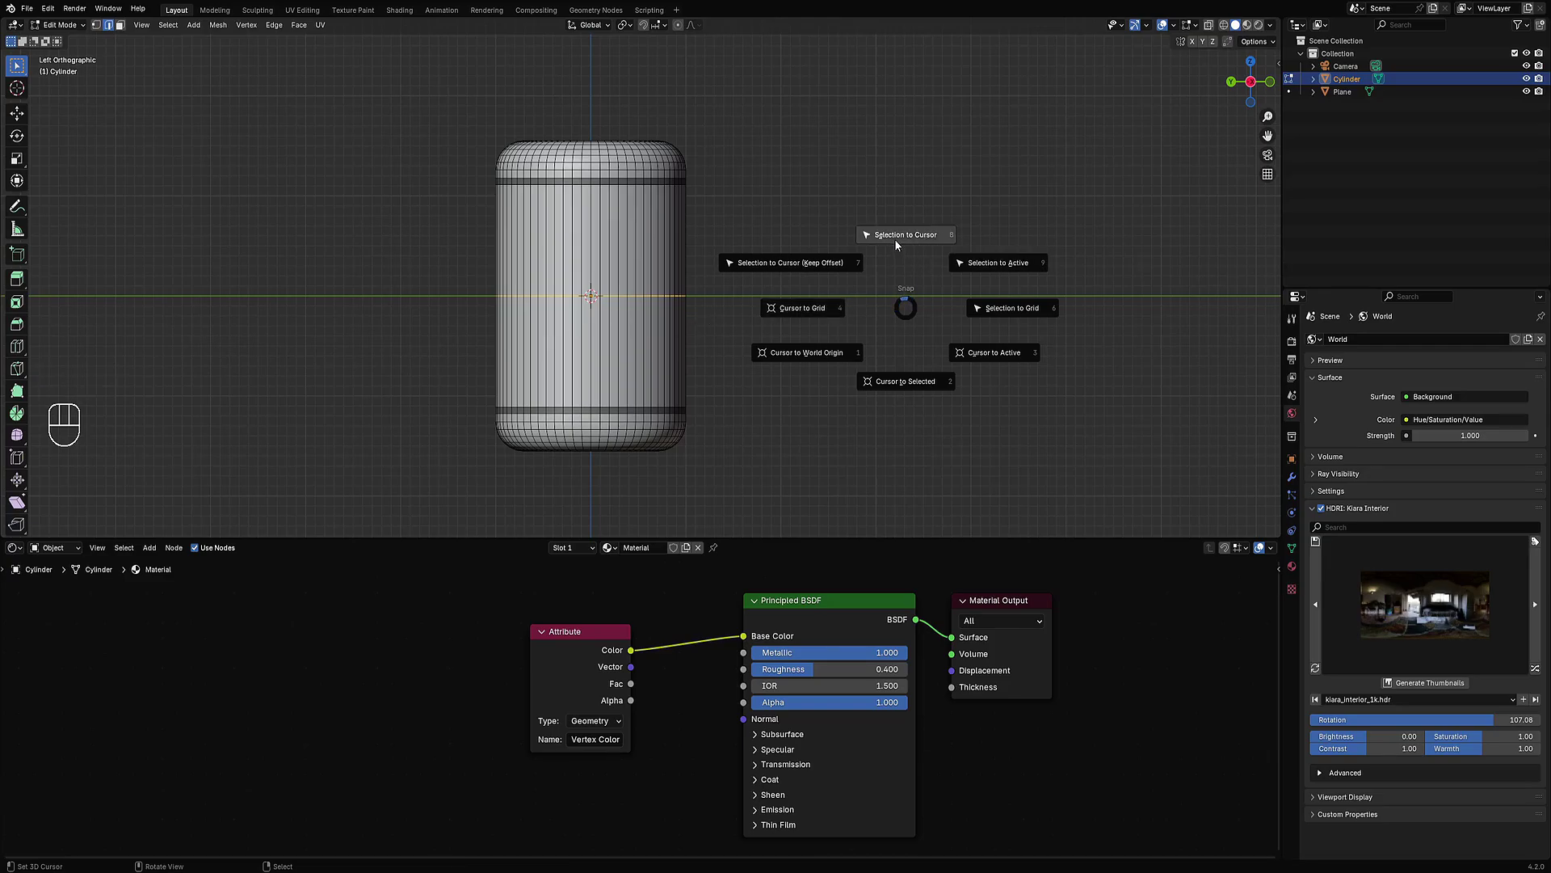
pyautogui.press('Escape')
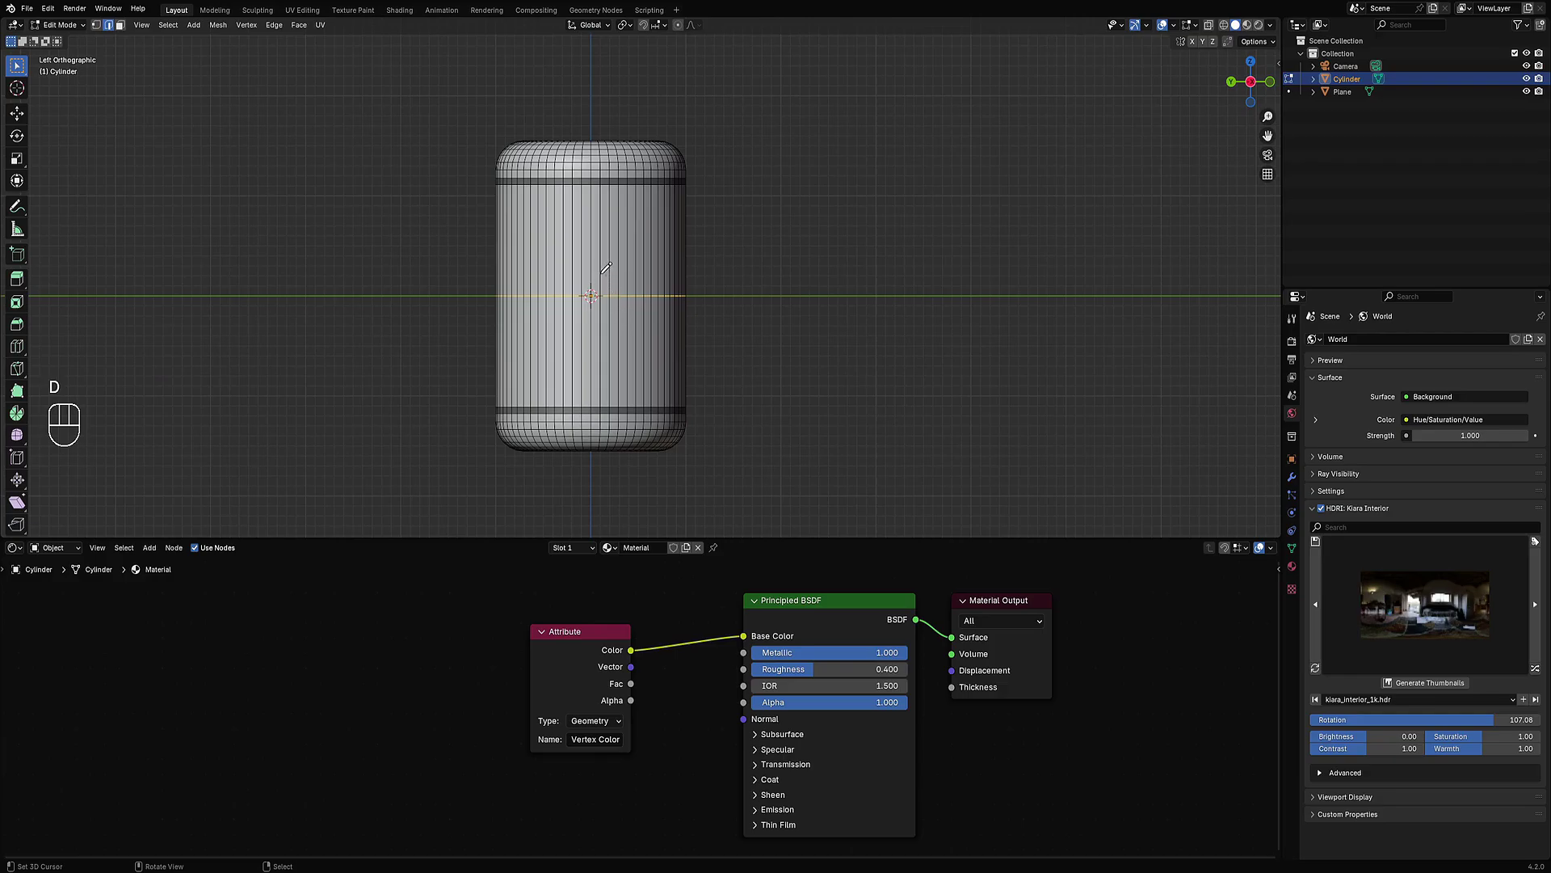
pyautogui.moveTo(602, 270)
pyautogui.mouseDown()
pyautogui.moveTo(569, 291)
pyautogui.moveTo(620, 317)
pyautogui.moveTo(584, 274)
pyautogui.moveTo(570, 300)
pyautogui.moveTo(631, 325)
pyautogui.mouseUp()
pyautogui.moveTo(652, 288)
pyautogui.mouseDown(button='right')
pyautogui.moveTo(547, 291)
pyautogui.moveTo(616, 315)
pyautogui.mouseUp(button='right')
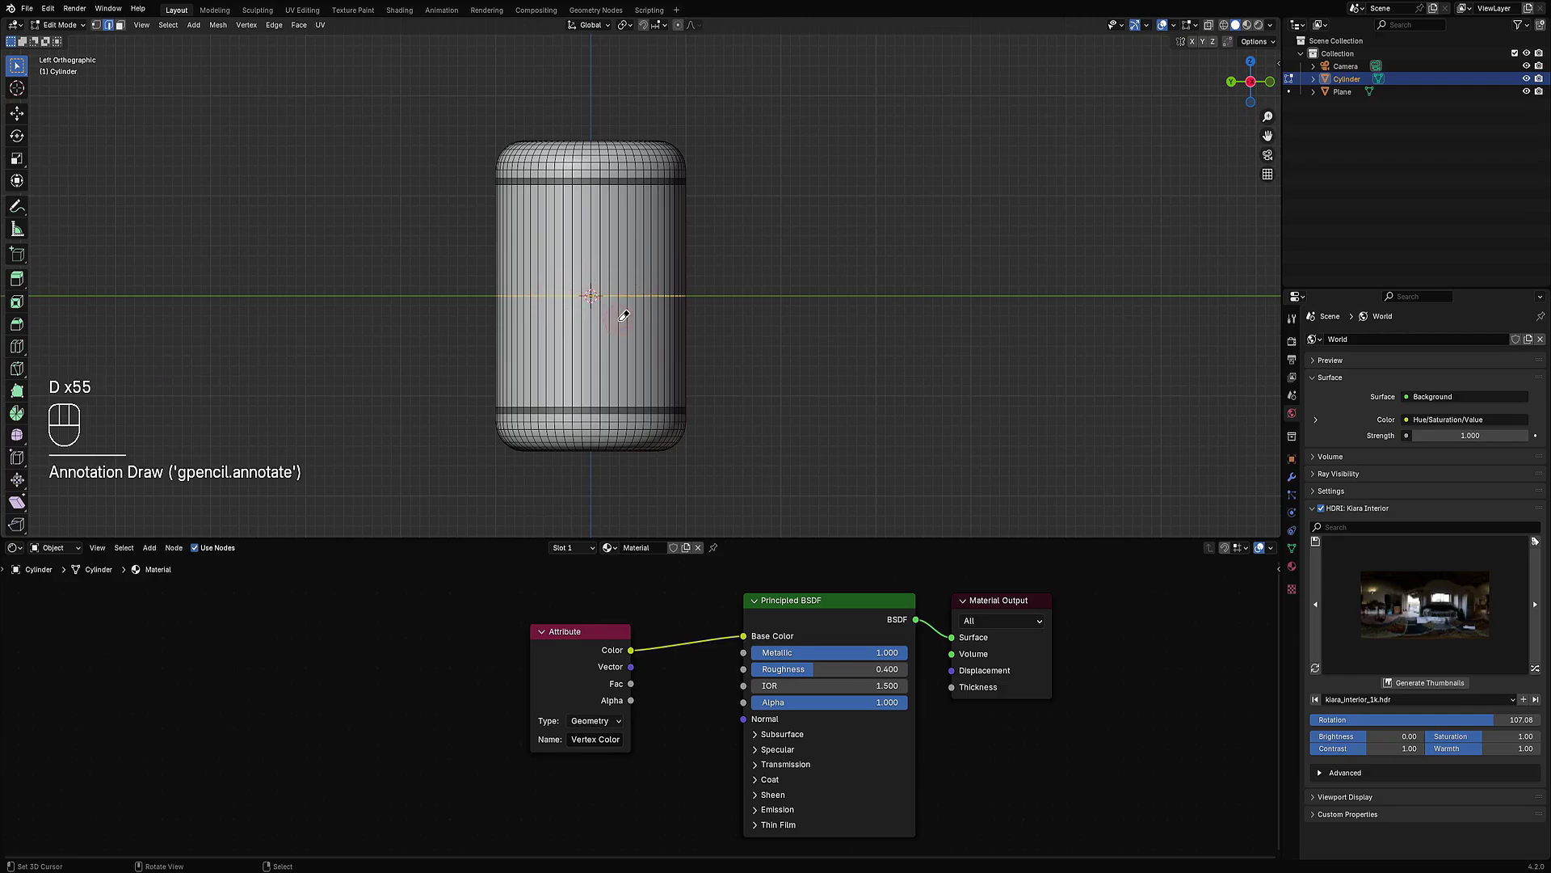
# Step: Deselect the mesh, return to object mode and select the cylinder
pyautogui.moveTo(742, 327); pyautogui.dragTo(749, 353, button='middle')
pyautogui.hotkey('alt', 'a')
pyautogui.press('Tab')
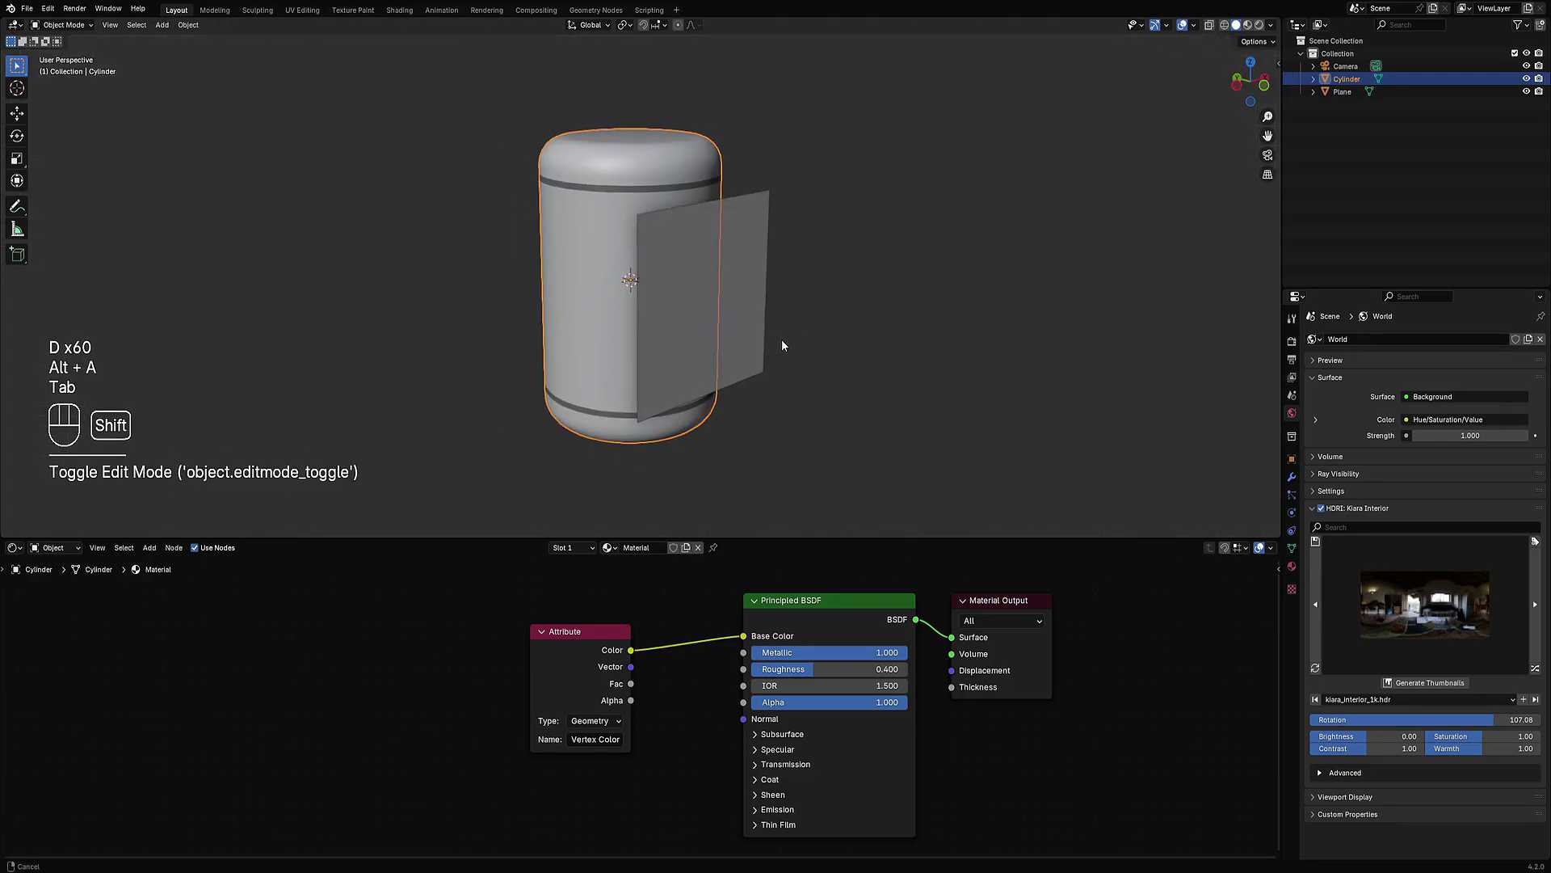
pyautogui.scroll(2, 782, 338)
pyautogui.click(747, 315)
pyautogui.click(531, 224)
# Step: Auto Mirror the cylinder on the X, Y and Z axes and select all of its remaining mesh in edit mode
pyautogui.hotkey('shift', 'ctrl', 'x')
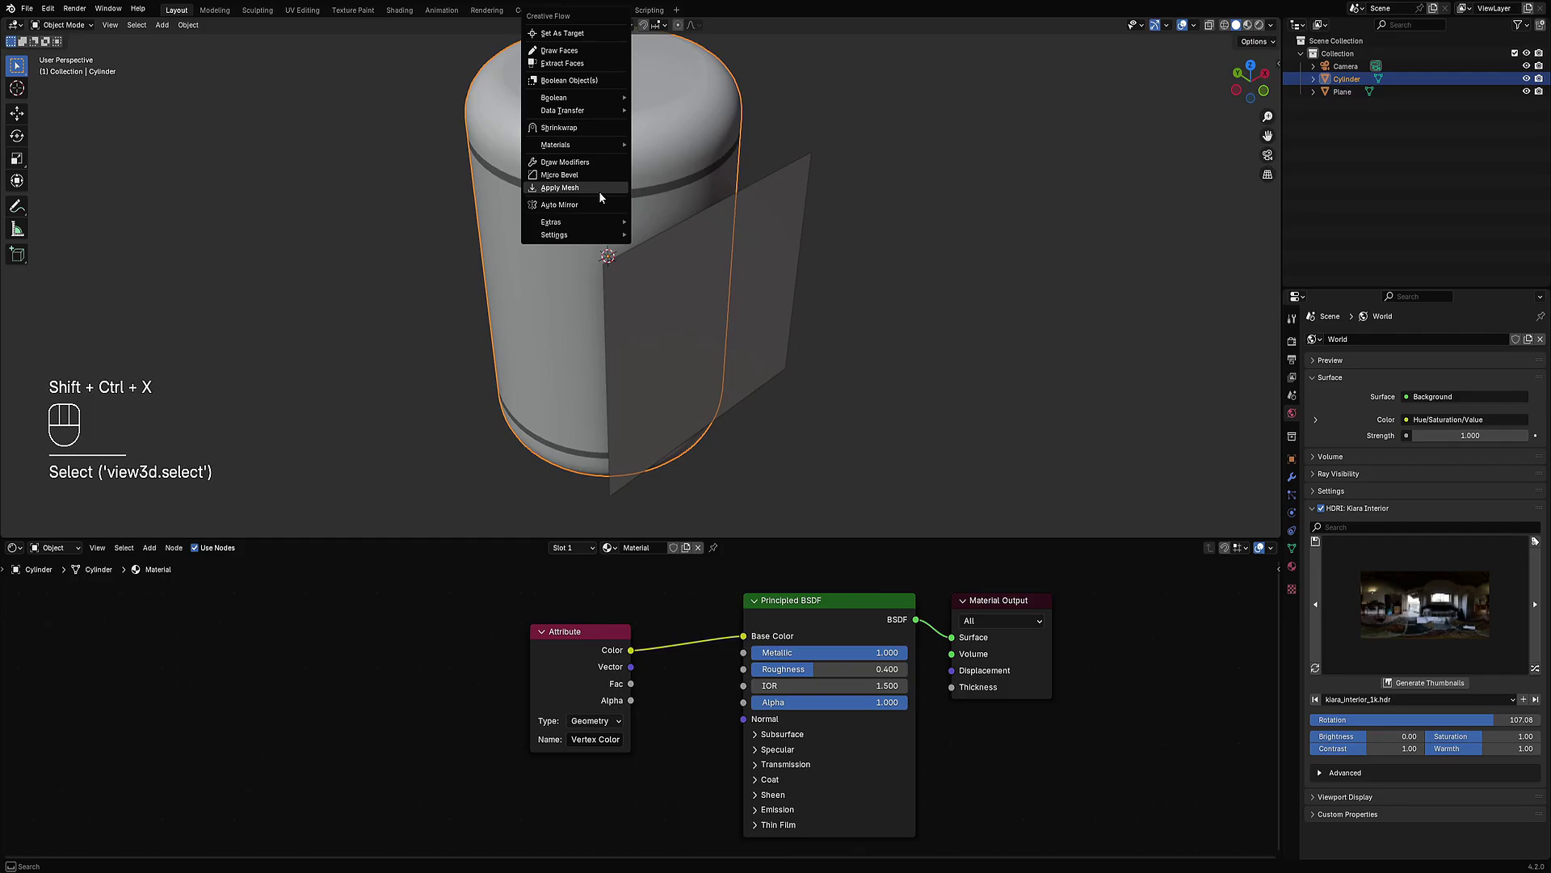
pyautogui.click(594, 203)
pyautogui.press('x')
pyautogui.press('y')
pyautogui.press('z')
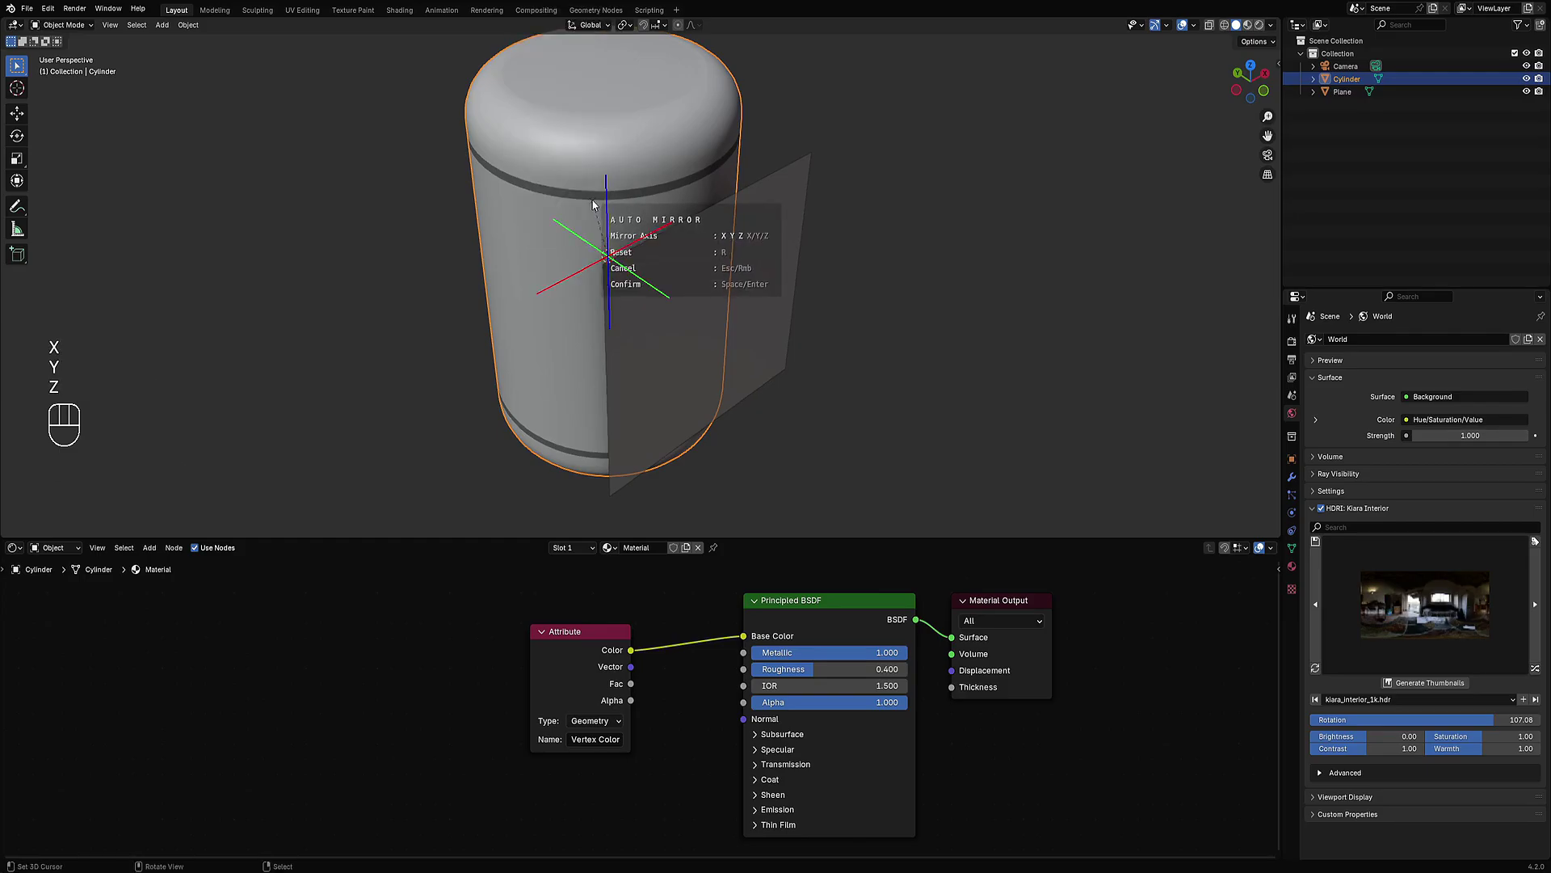
pyautogui.press('space')
pyautogui.press('Tab')
pyautogui.press('a')
pyautogui.press('Tab')
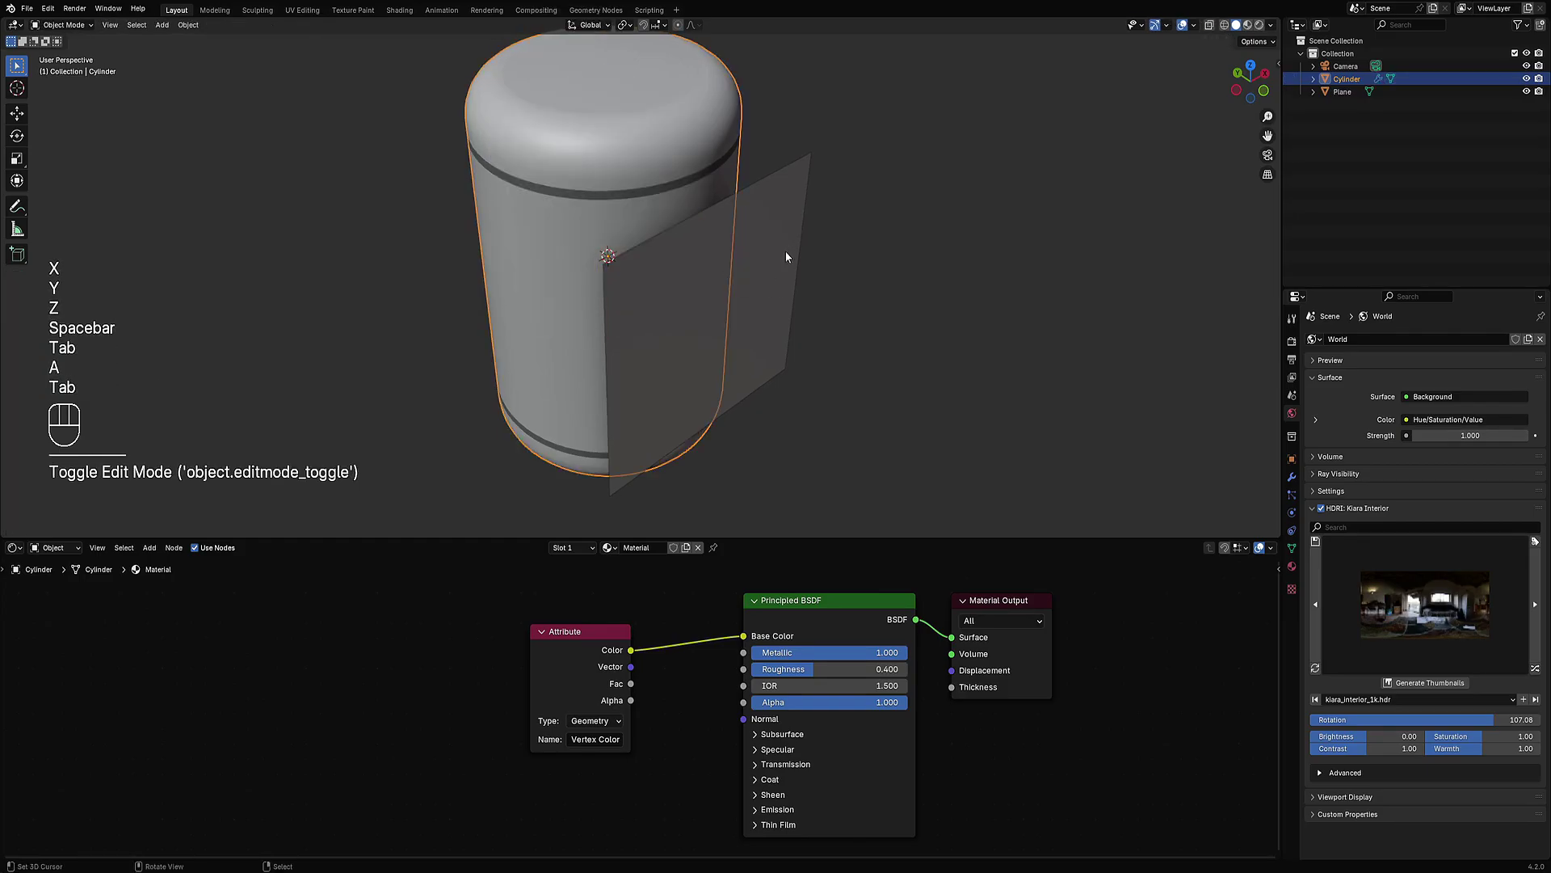
# Step: Scale the upright plane's mesh down uniformly to about two thirds of the cylinder's width
pyautogui.click(775, 364)
pyautogui.press('ctrl+KP_3')
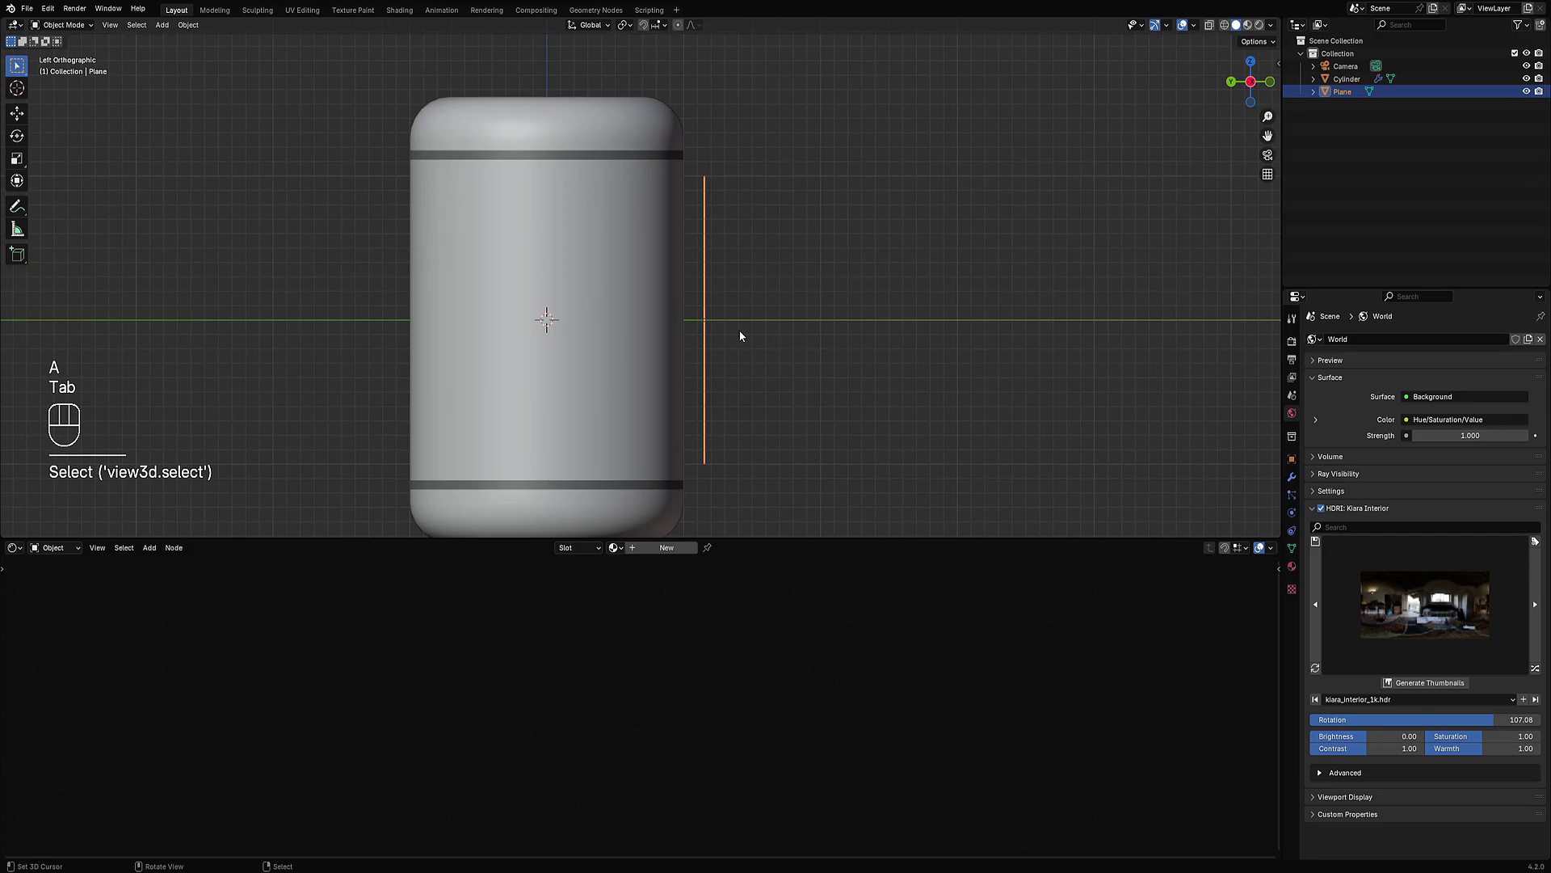
pyautogui.moveTo(1026, 346); pyautogui.dragTo(838, 346, button='middle')
pyautogui.press('Tab')
pyautogui.press('s')
pyautogui.click(859, 342)
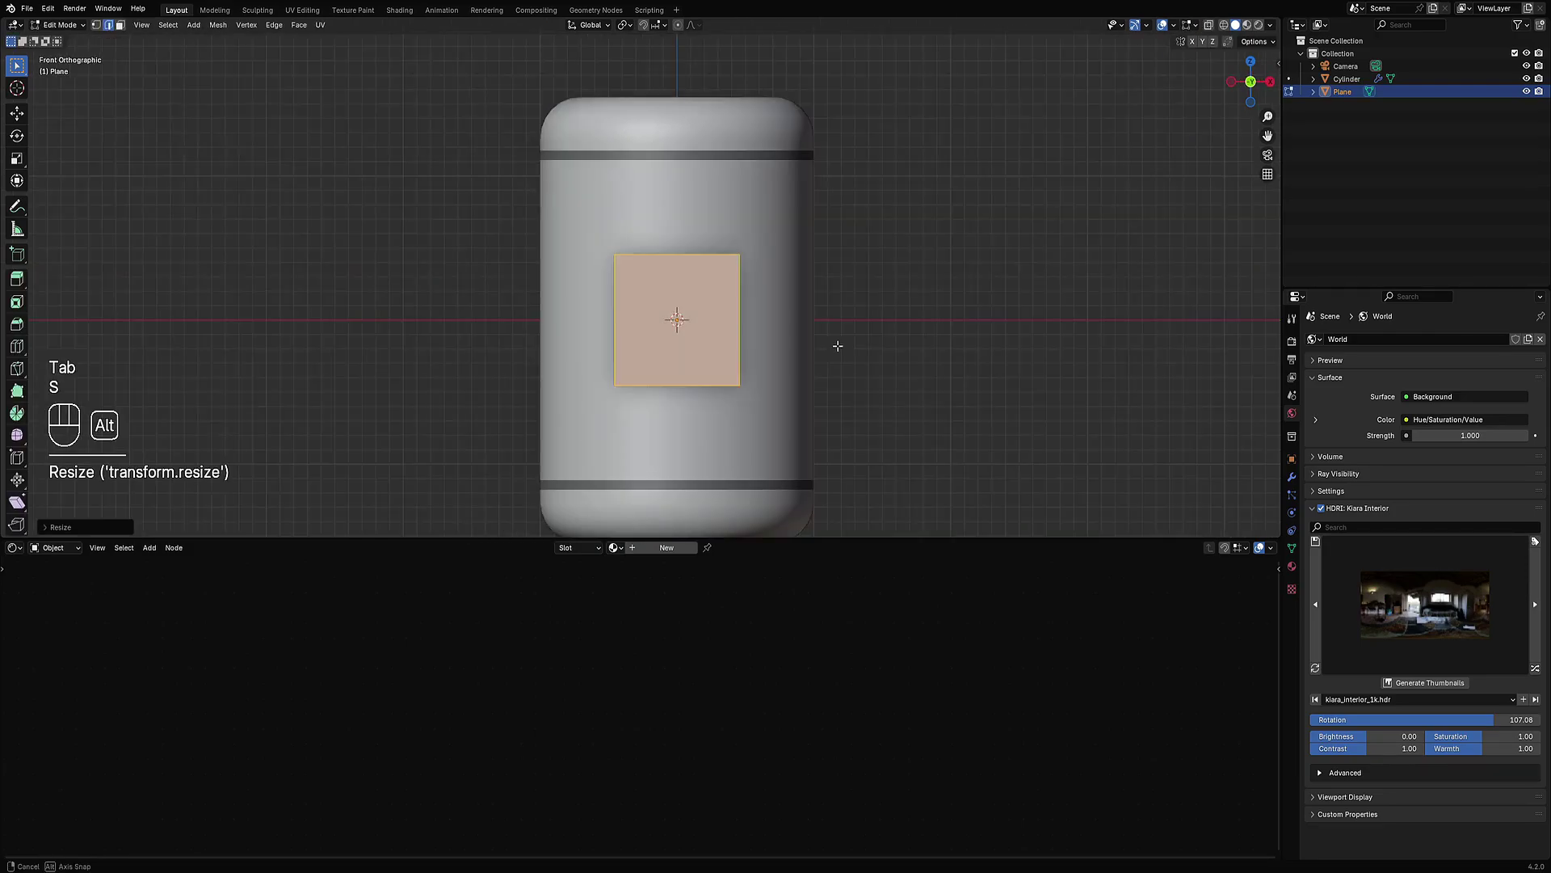
pyautogui.press('s')
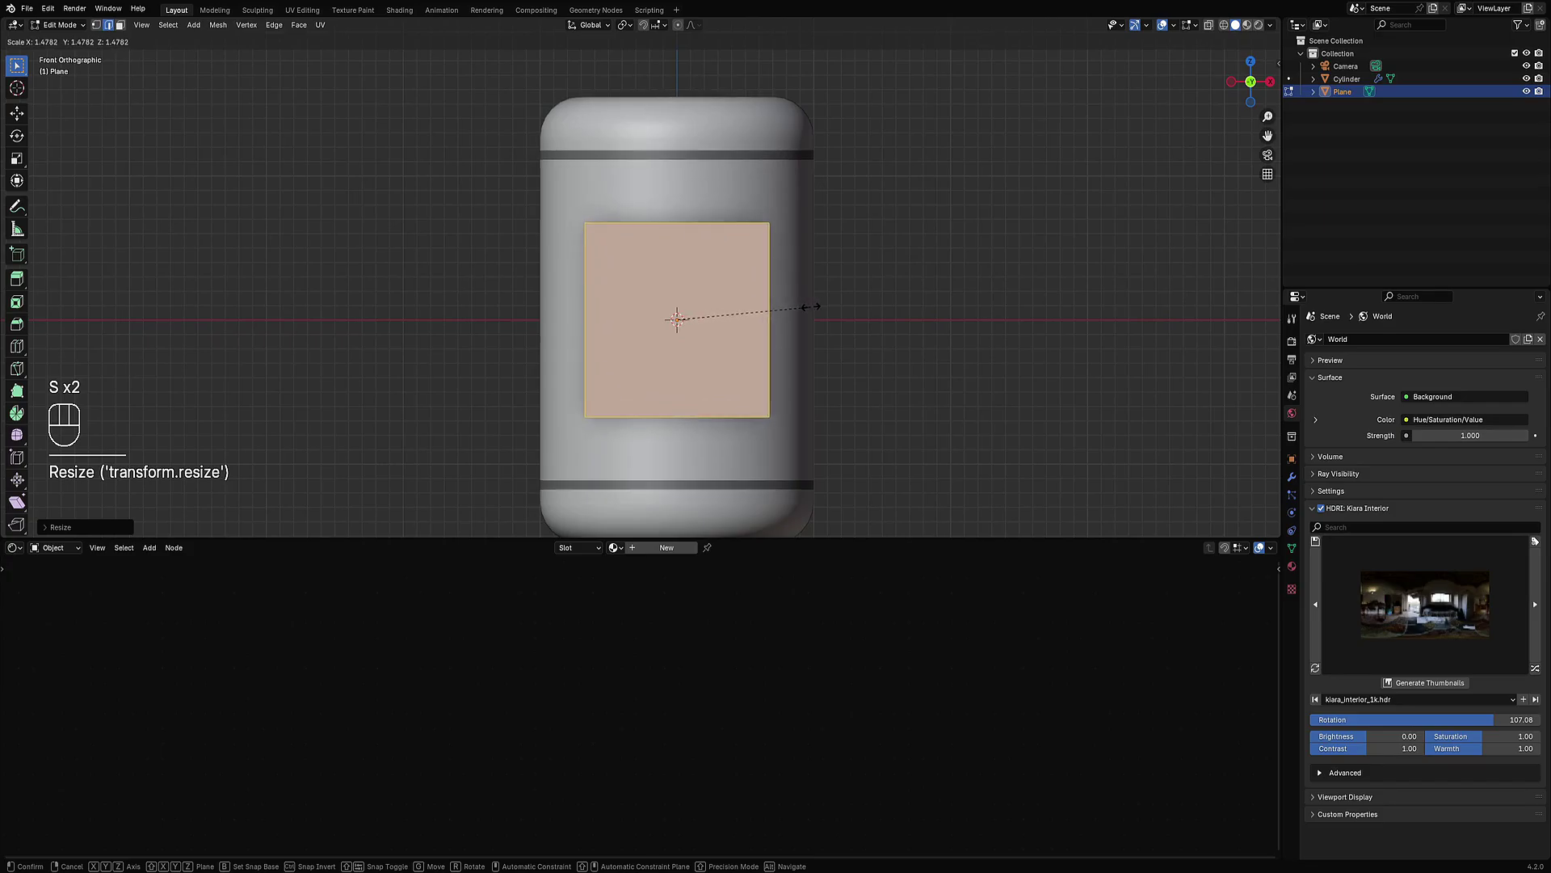
pyautogui.click(815, 306)
# Step: Subdivide the upright plane three times into an 8 by 8 grid of faces
pyautogui.moveTo(815, 306); pyautogui.dragTo(690, 313, button='middle')
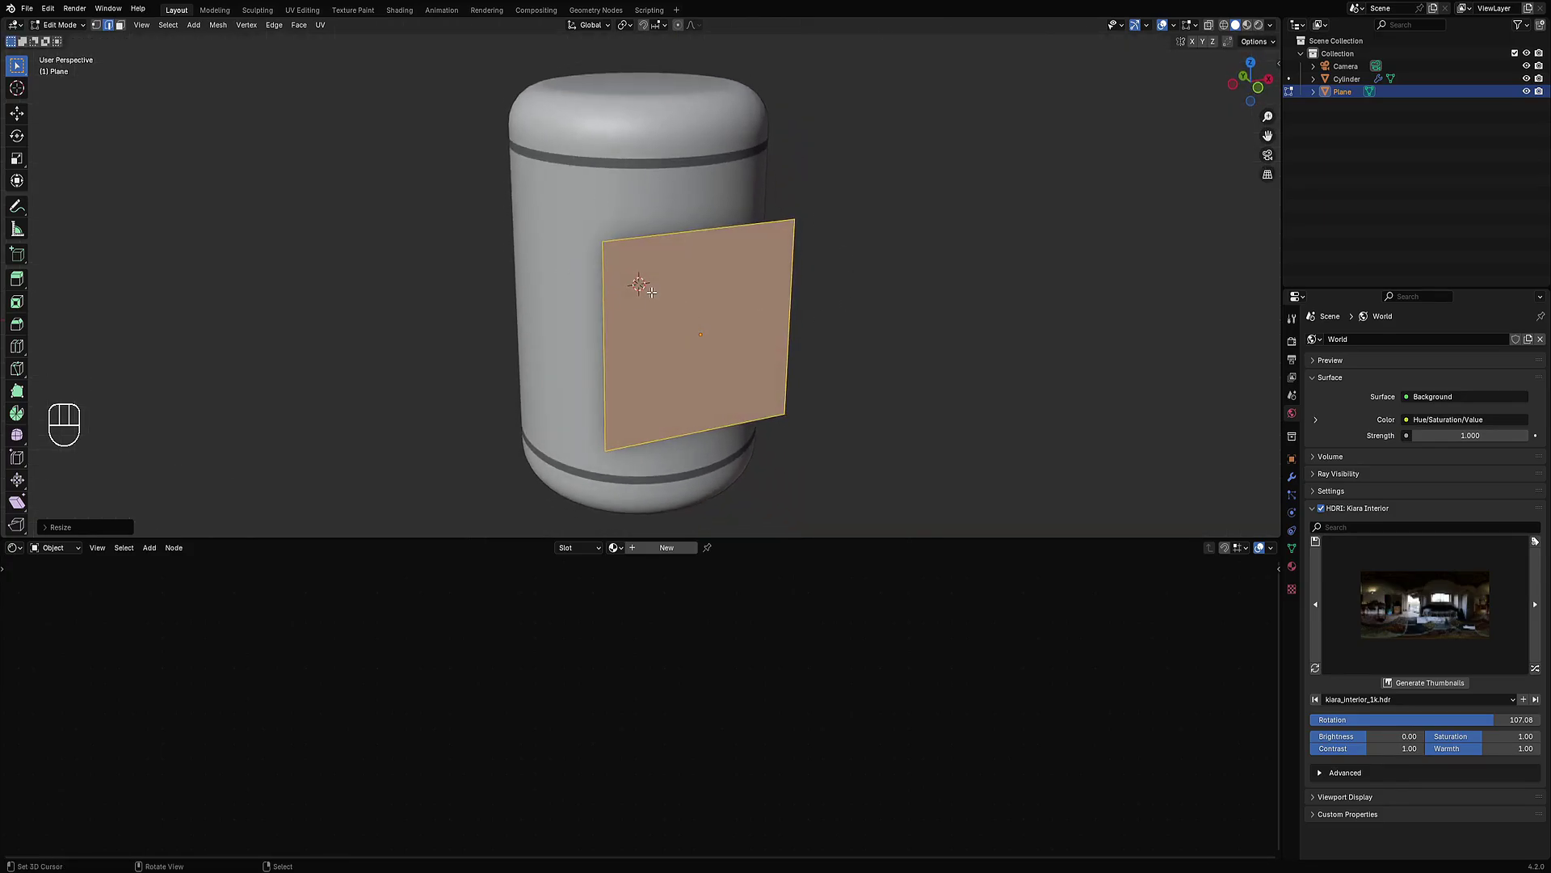
pyautogui.moveTo(683, 328); pyautogui.dragTo(714, 352, button='middle')
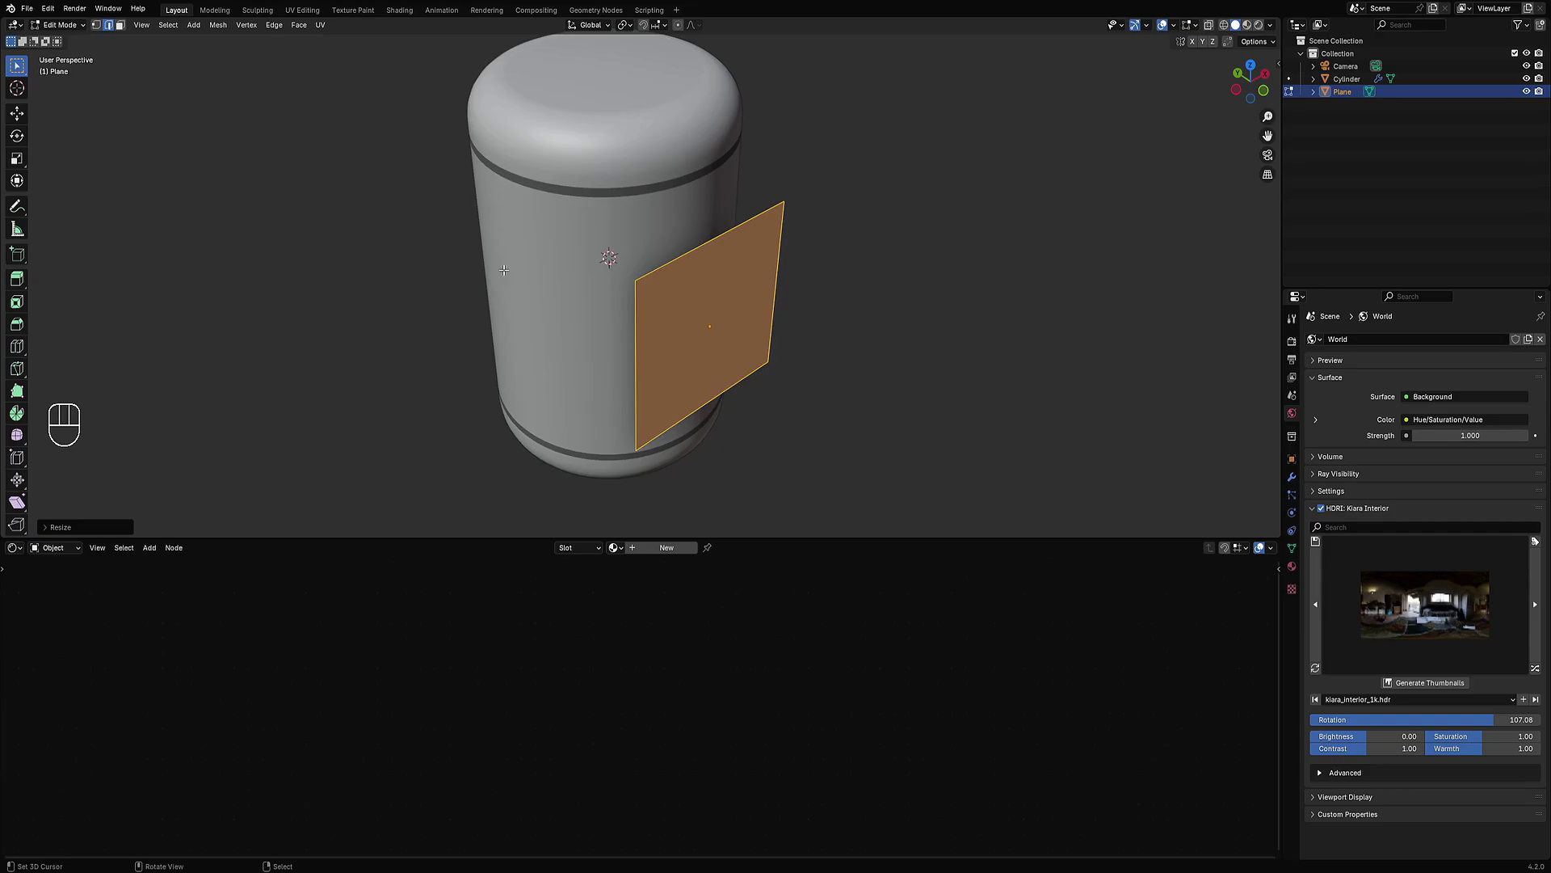
pyautogui.keyDown('shift'); pyautogui.moveTo(750, 380); pyautogui.dragTo(789, 389, button='middle'); pyautogui.keyUp('shift')
pyautogui.moveTo(987, 376); pyautogui.dragTo(941, 367, button='middle')
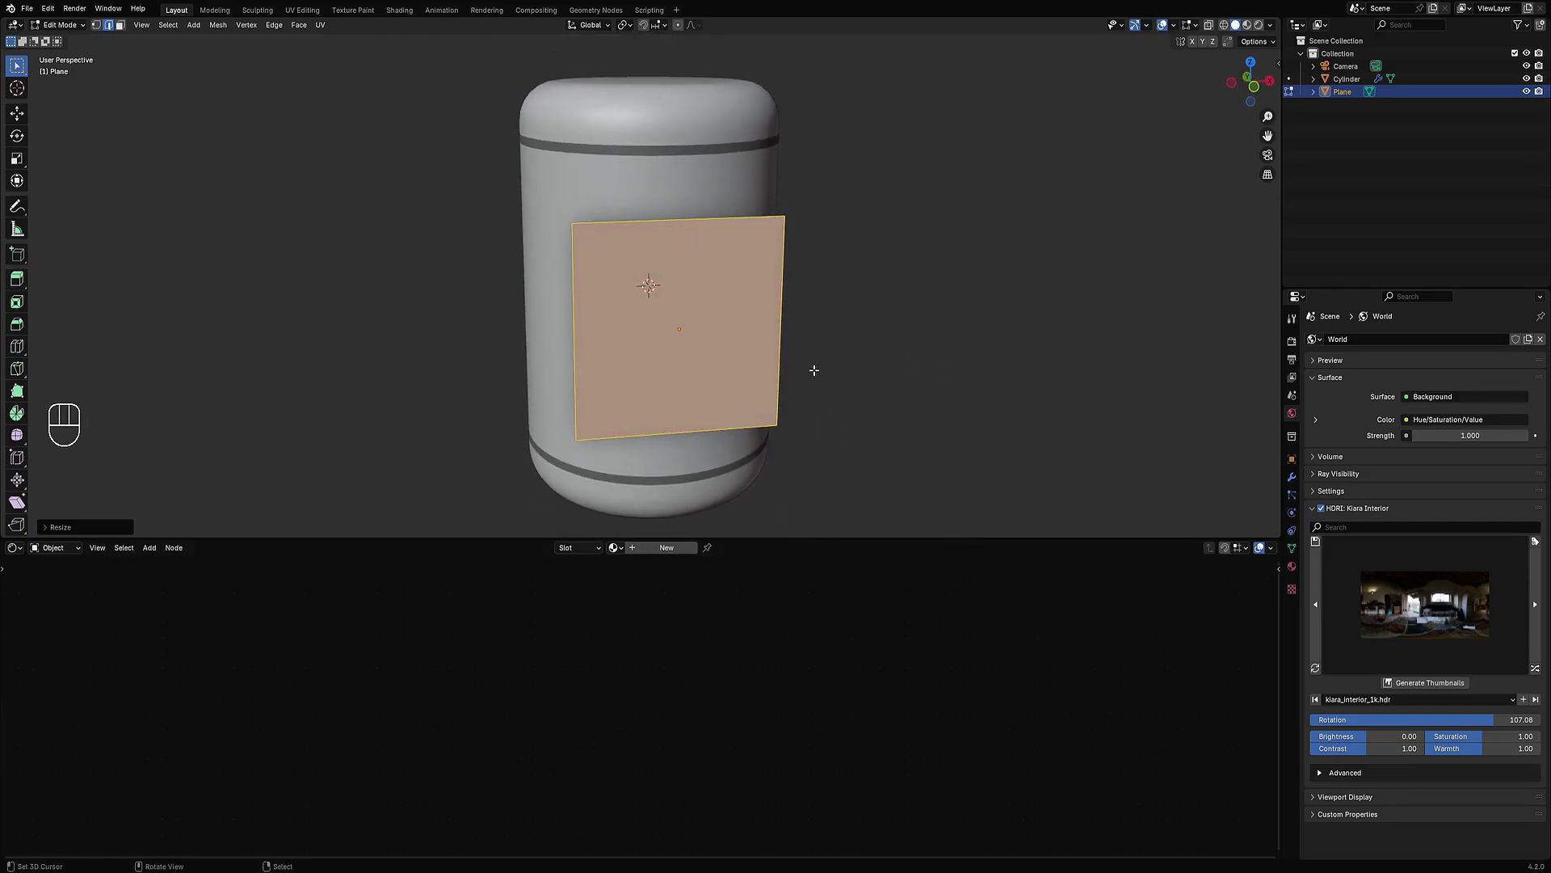
pyautogui.press('w')
pyautogui.press('s')
pyautogui.press('w')
pyautogui.press('s')
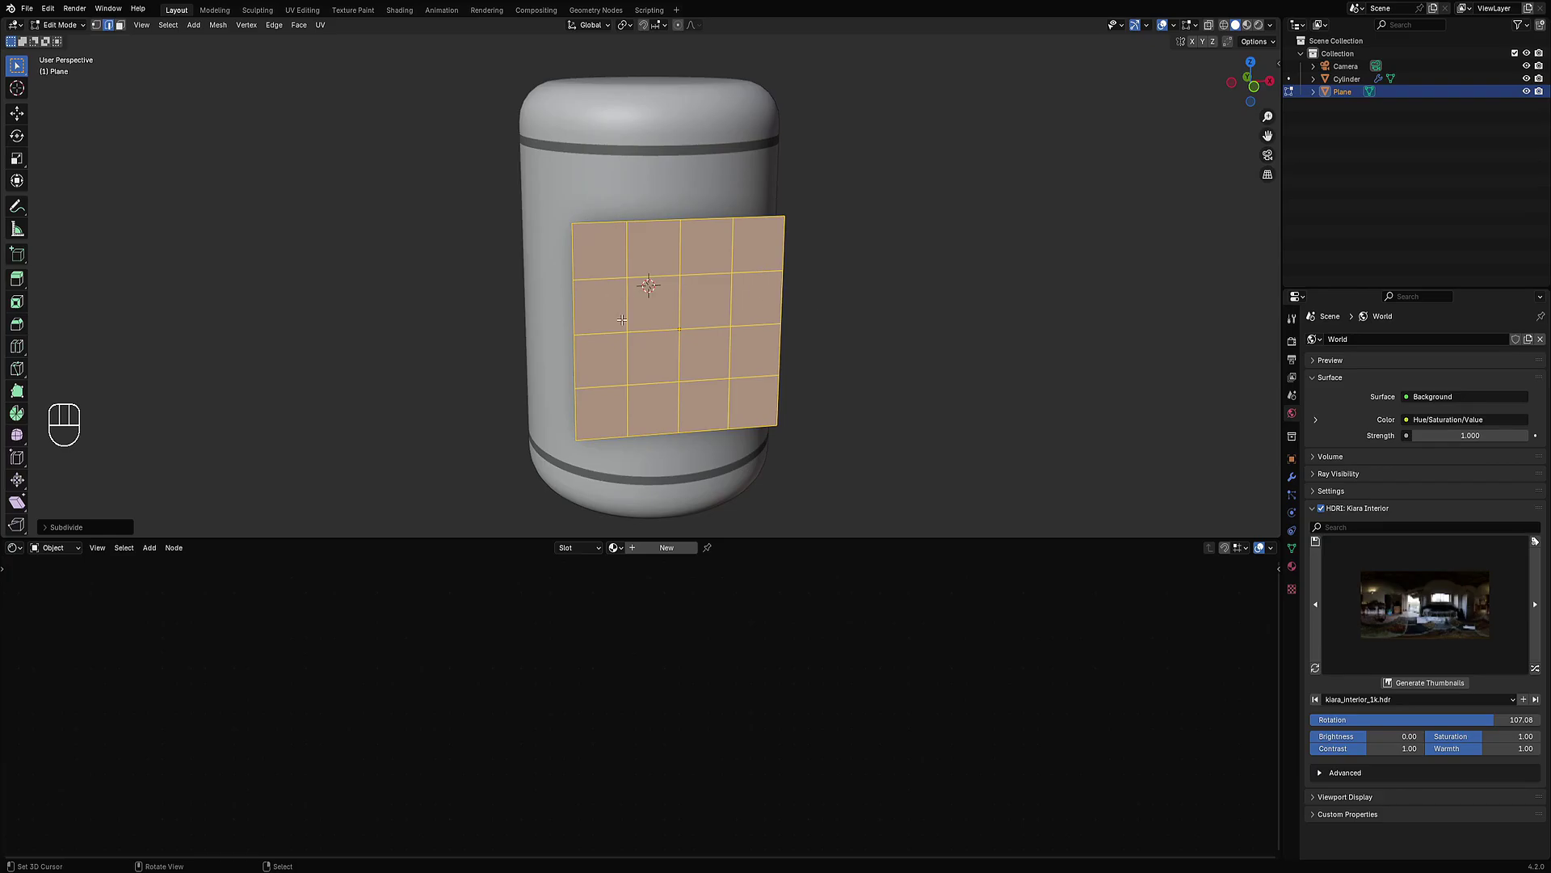
pyautogui.press('w')
pyautogui.press('s')
# Step: Scale the subdivided plane down uniformly by a factor of about 0.73
pyautogui.press('KP_1')
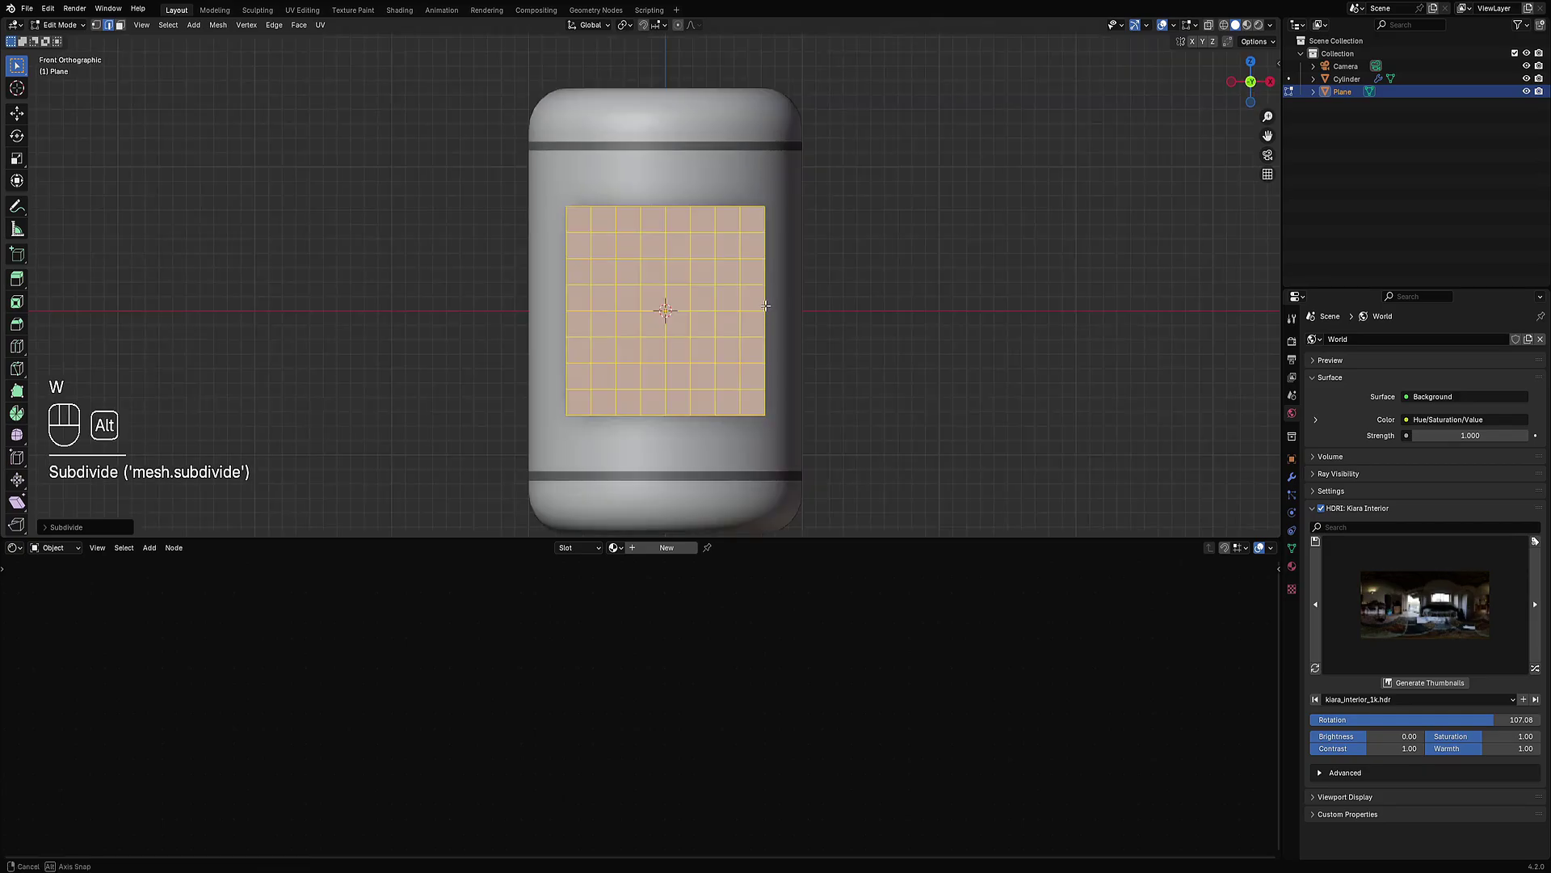
pyautogui.press('s')
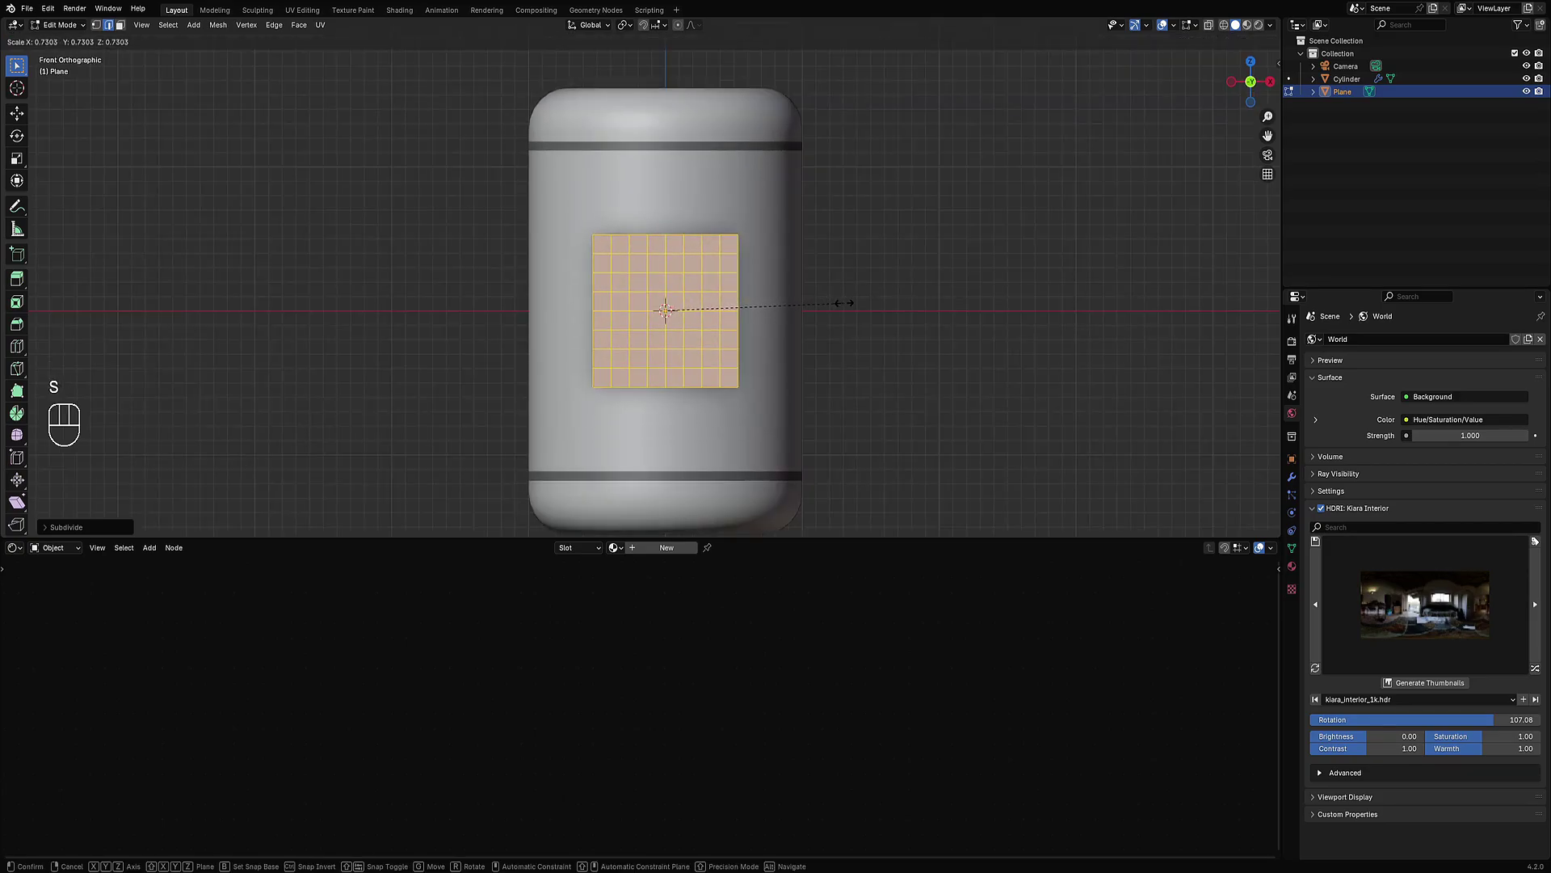
pyautogui.click(845, 303)
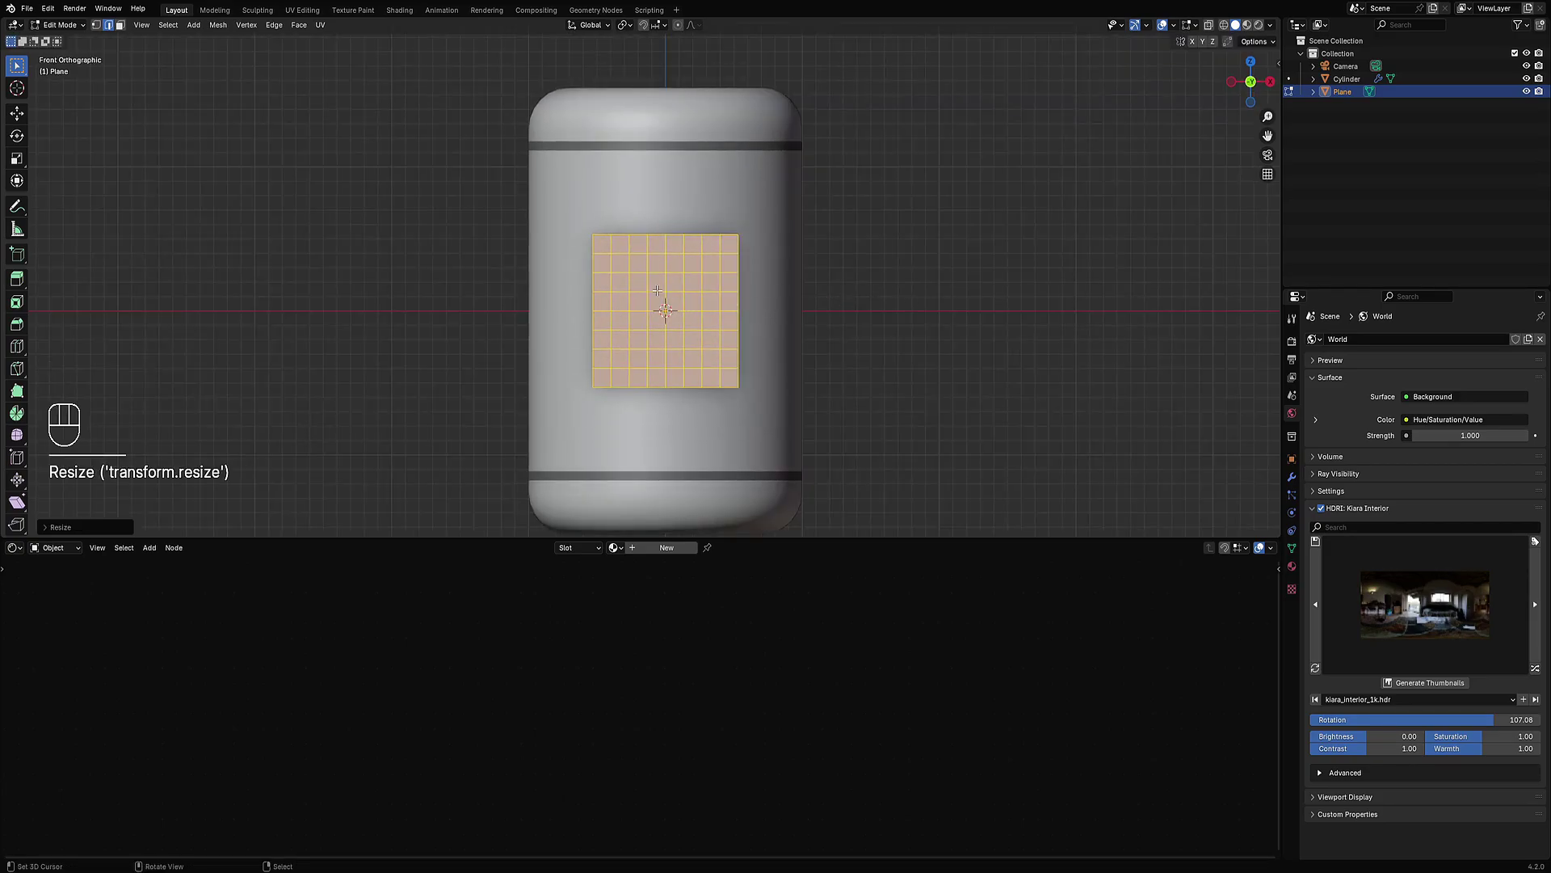
pyautogui.scroll(4, 633, 279)
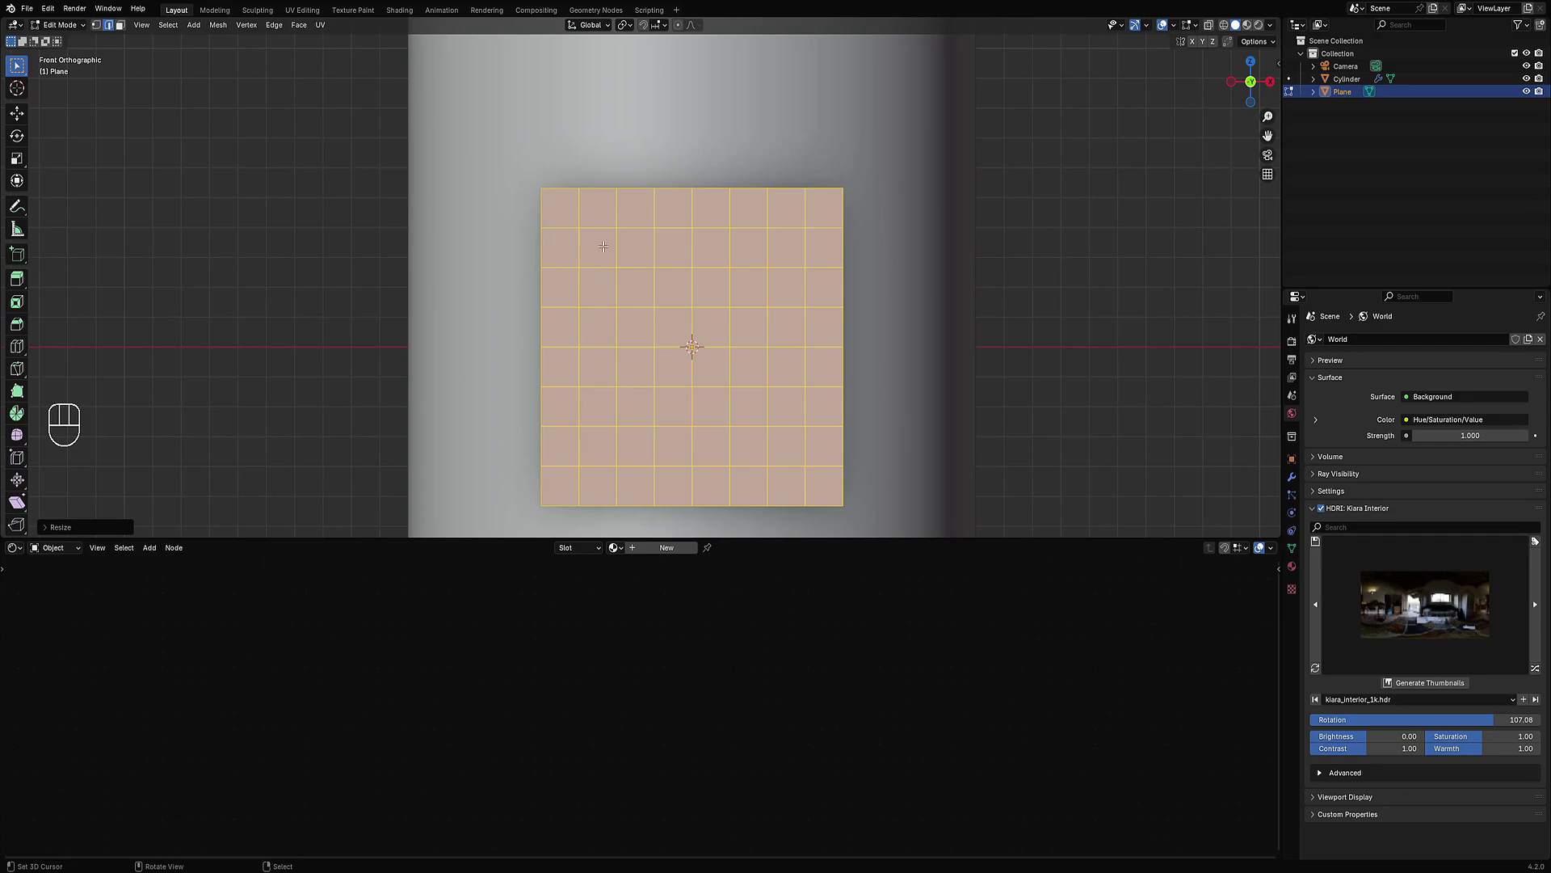
pyautogui.moveTo(592, 255); pyautogui.dragTo(669, 197, button='middle')
# Step: Shrinkwrap the plane onto the cylinder in object mode, with Use Data Transfer and Floater Mesh enabled
pyautogui.press('Tab')
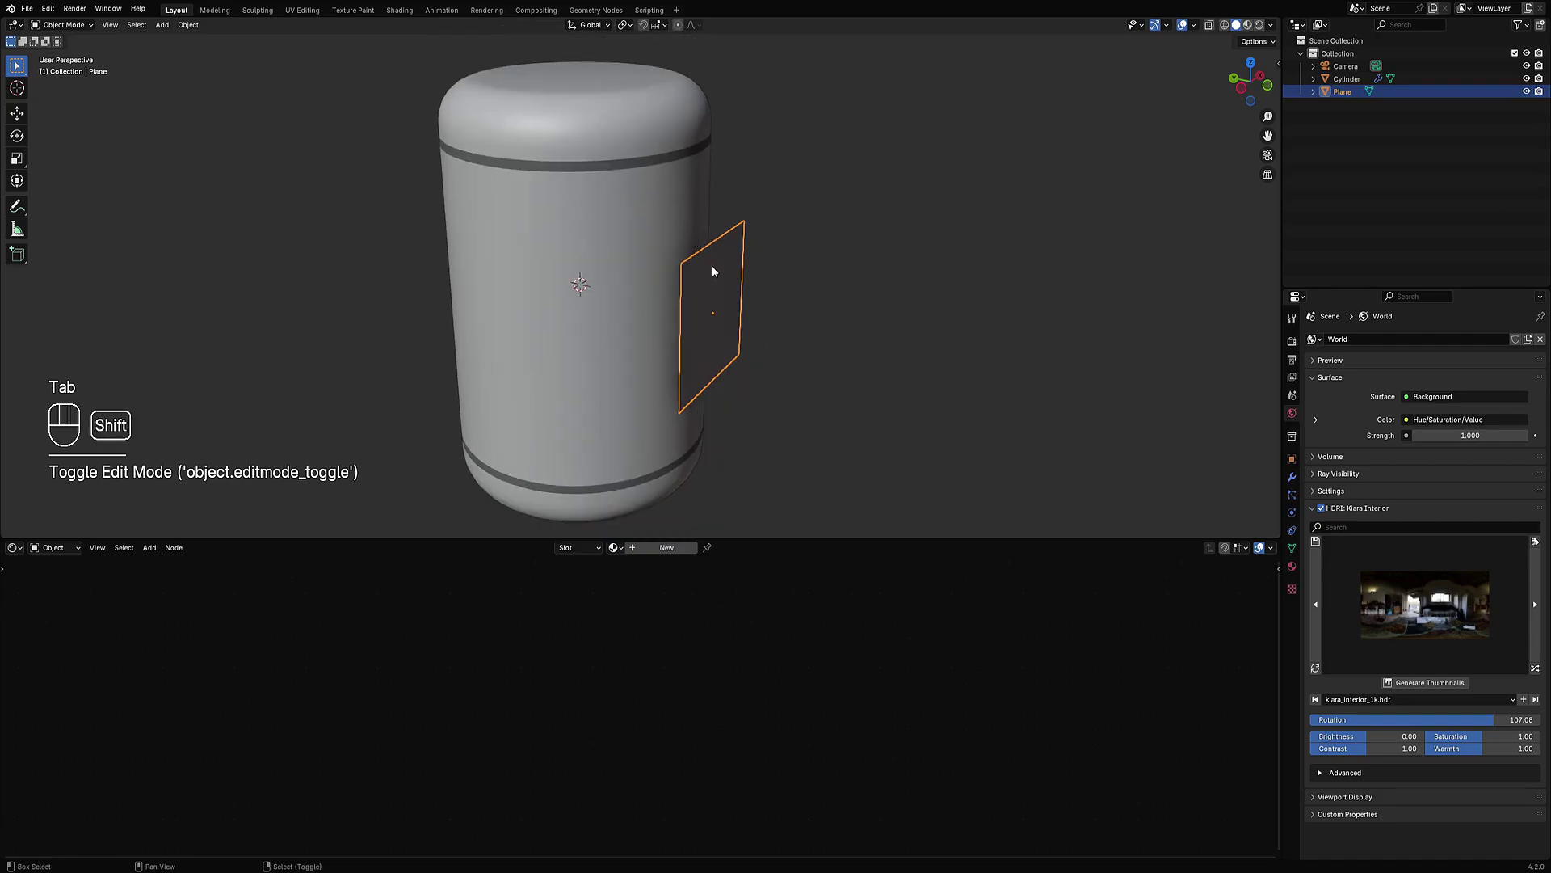
pyautogui.keyDown('shift'); pyautogui.click(672, 198); pyautogui.keyUp('shift')
pyautogui.scroll(3, 779, 210)
pyautogui.hotkey('shift', 'ctrl', 'x')
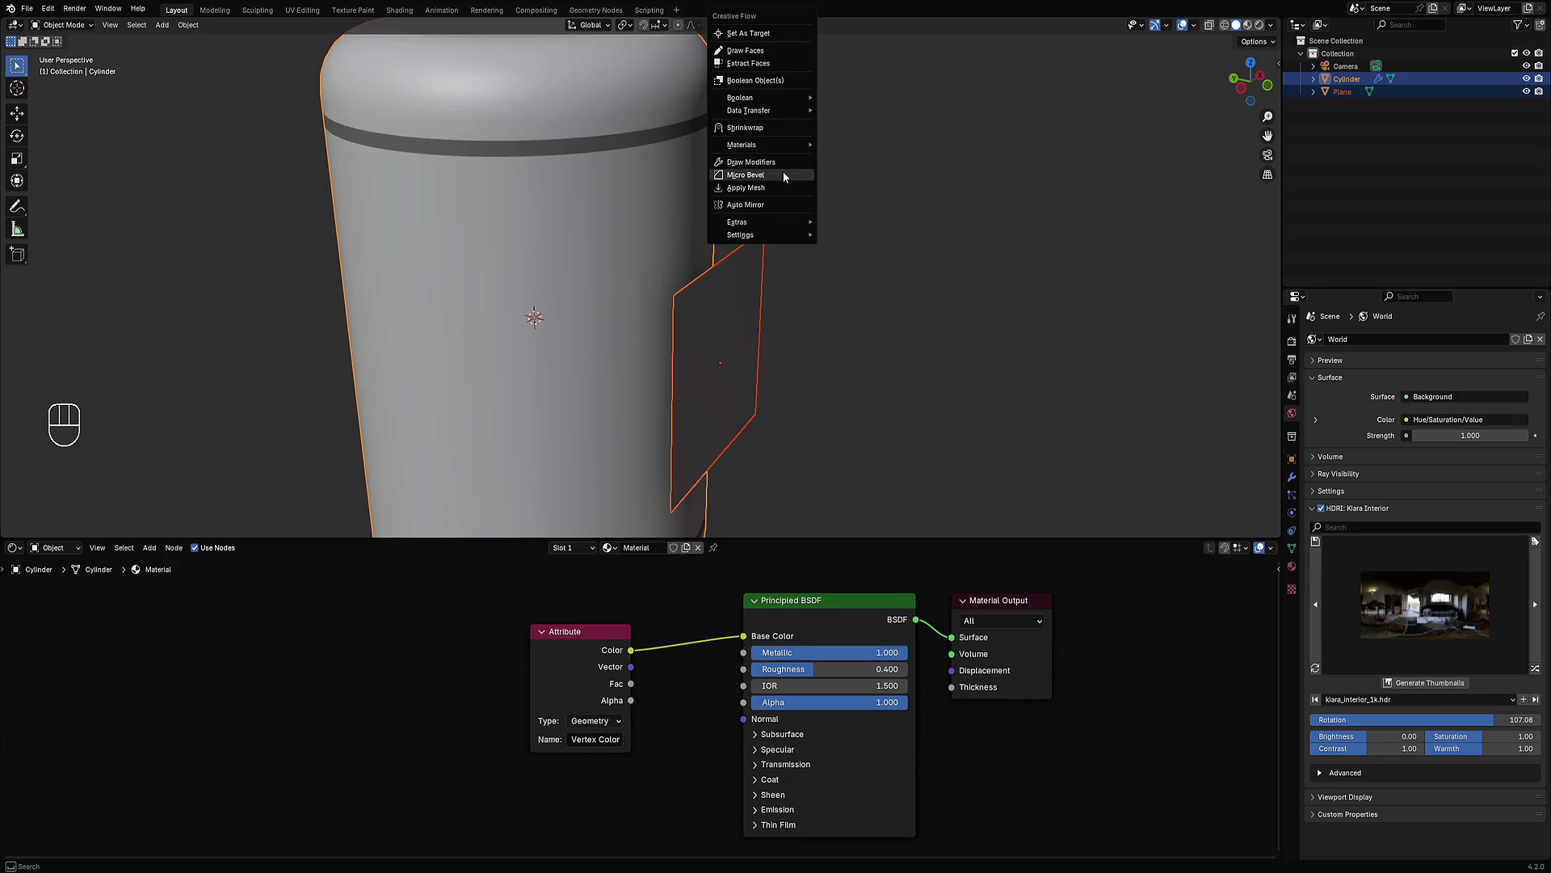
pyautogui.click(772, 128)
pyautogui.moveTo(792, 115); pyautogui.dragTo(880, 119)
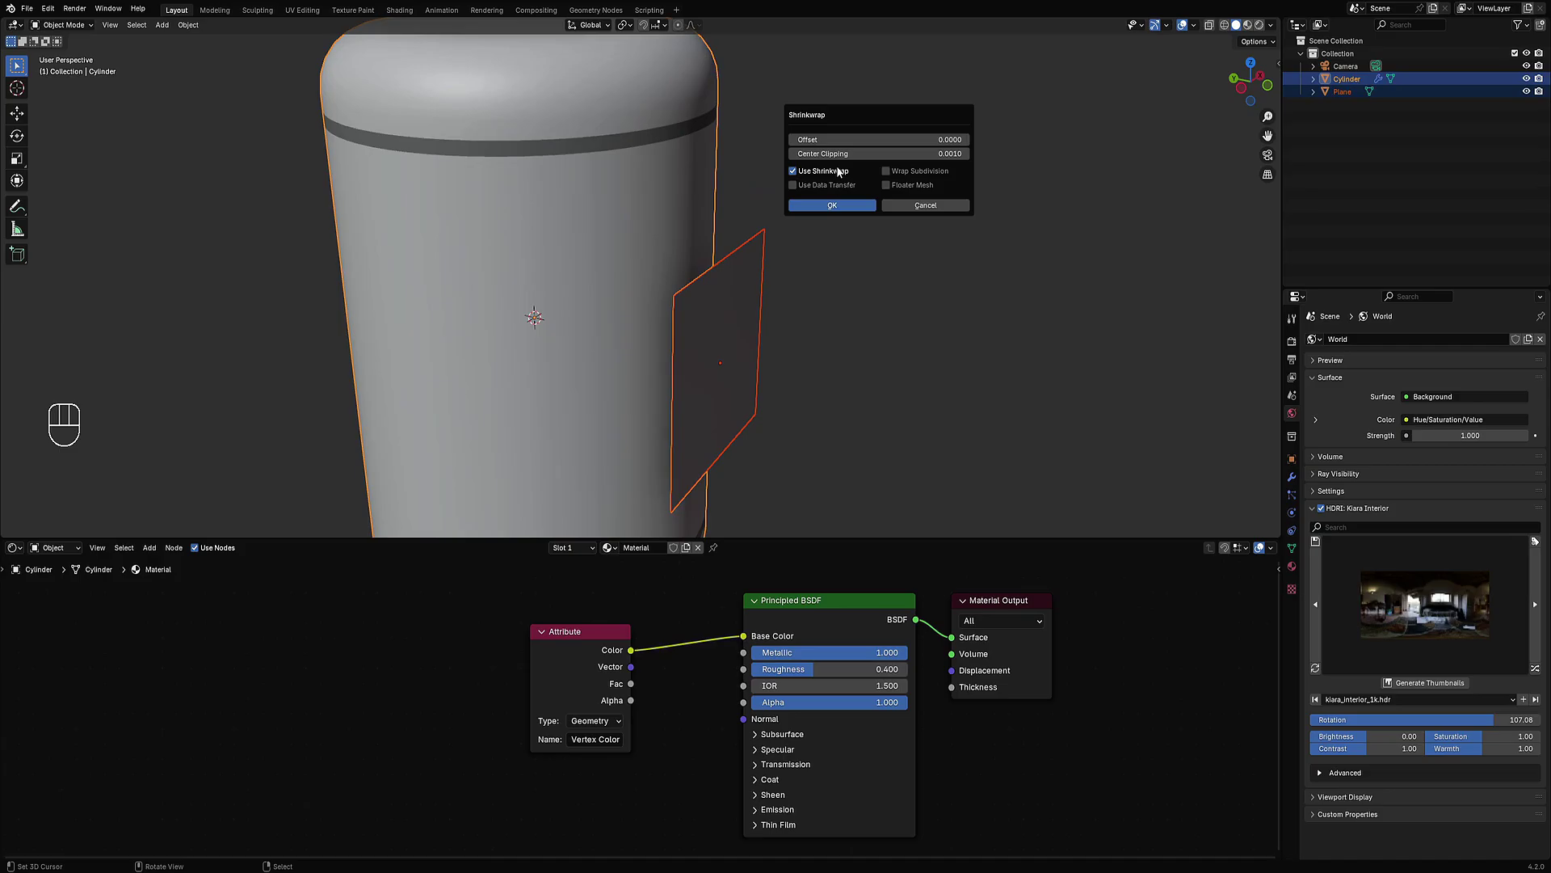
pyautogui.click(841, 185)
pyautogui.click(856, 205)
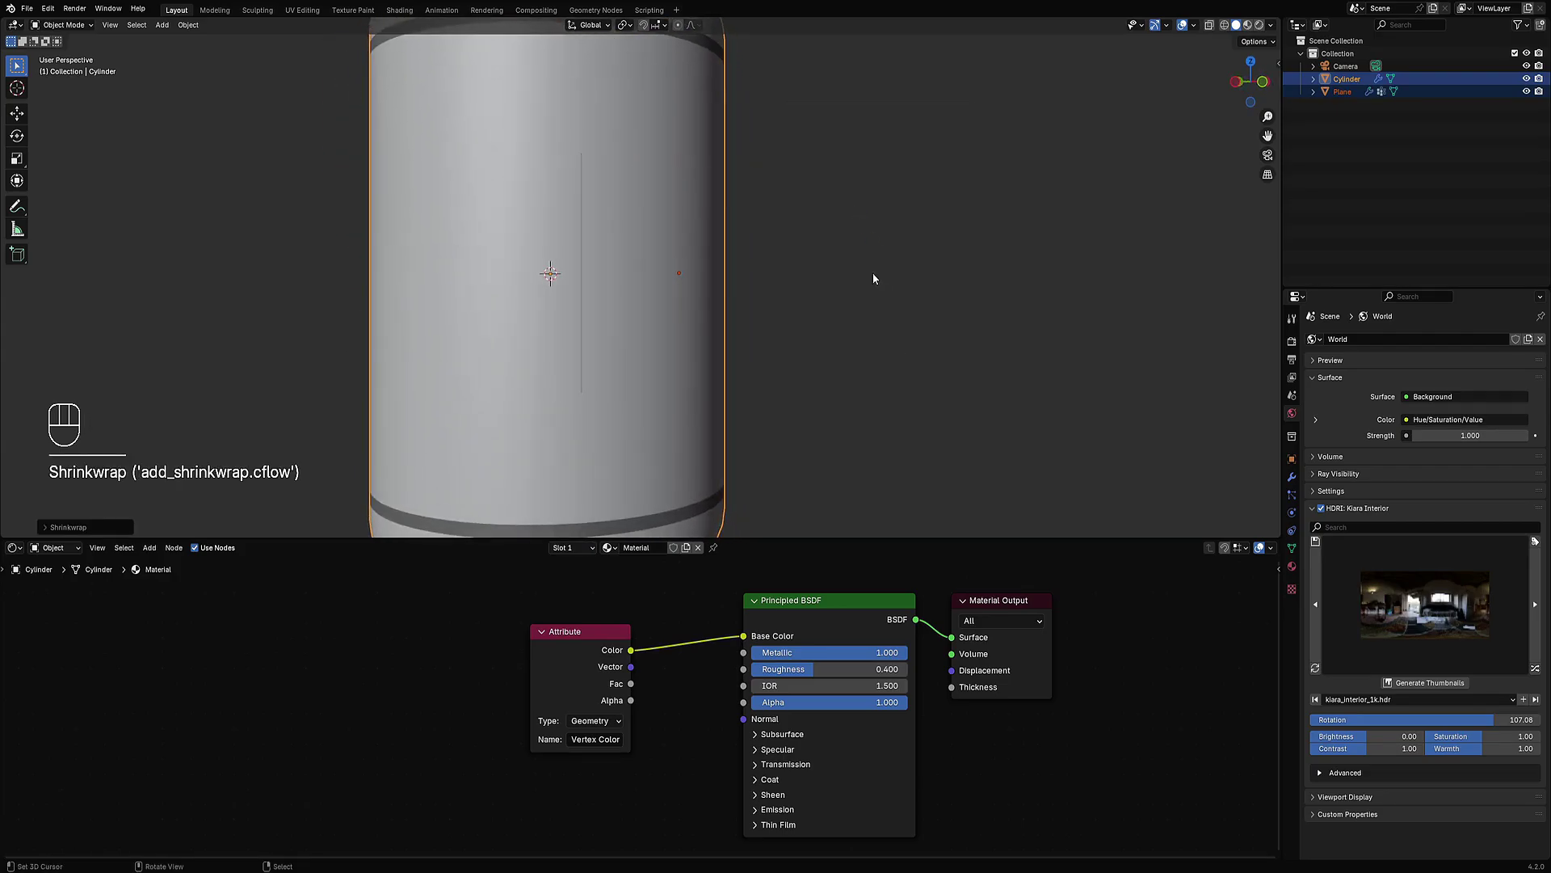
# Step: Increase the Shrinkwrap offset to lift the wrapped plane slightly off the cylinder's surface, and deselect everything
pyautogui.press('F9')
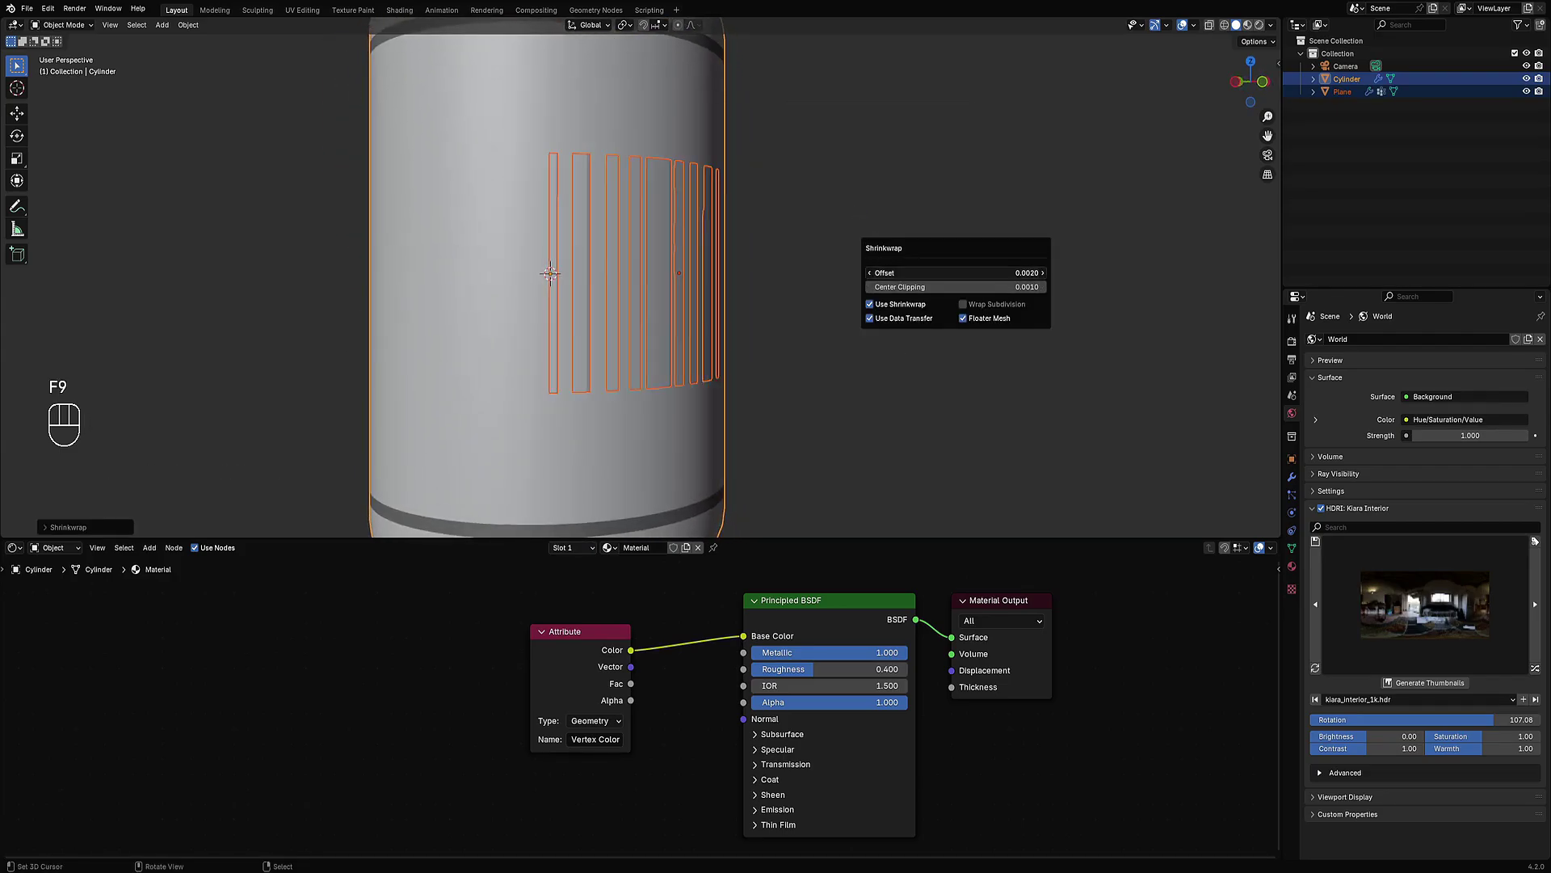
pyautogui.moveTo(956, 273)
pyautogui.mouseDown()
pyautogui.moveTo(973, 273)
pyautogui.moveTo(892, 273)
pyautogui.moveTo(964, 273)
pyautogui.mouseUp()
pyautogui.scroll(-3, 453, 332)
pyautogui.moveTo(875, 252)
pyautogui.mouseDown(button='middle')
pyautogui.moveTo(818, 252)
pyautogui.moveTo(841, 257)
pyautogui.moveTo(796, 203)
pyautogui.moveTo(738, 208)
pyautogui.moveTo(845, 269)
pyautogui.moveTo(905, 191)
pyautogui.moveTo(856, 277)
pyautogui.moveTo(751, 247)
pyautogui.moveTo(744, 277)
pyautogui.moveTo(702, 275)
pyautogui.mouseUp(button='middle')
pyautogui.press('a')
pyautogui.hotkey('alt', 'a')
# Step: Examine the wrapped plane's edges and shading against the cylinder up close and from both sides
pyautogui.scroll(4, 841, 253)
pyautogui.press('z')
pyautogui.click(856, 199)
pyautogui.press('z')
pyautogui.click(825, 278)
pyautogui.scroll(3, 658, 256)
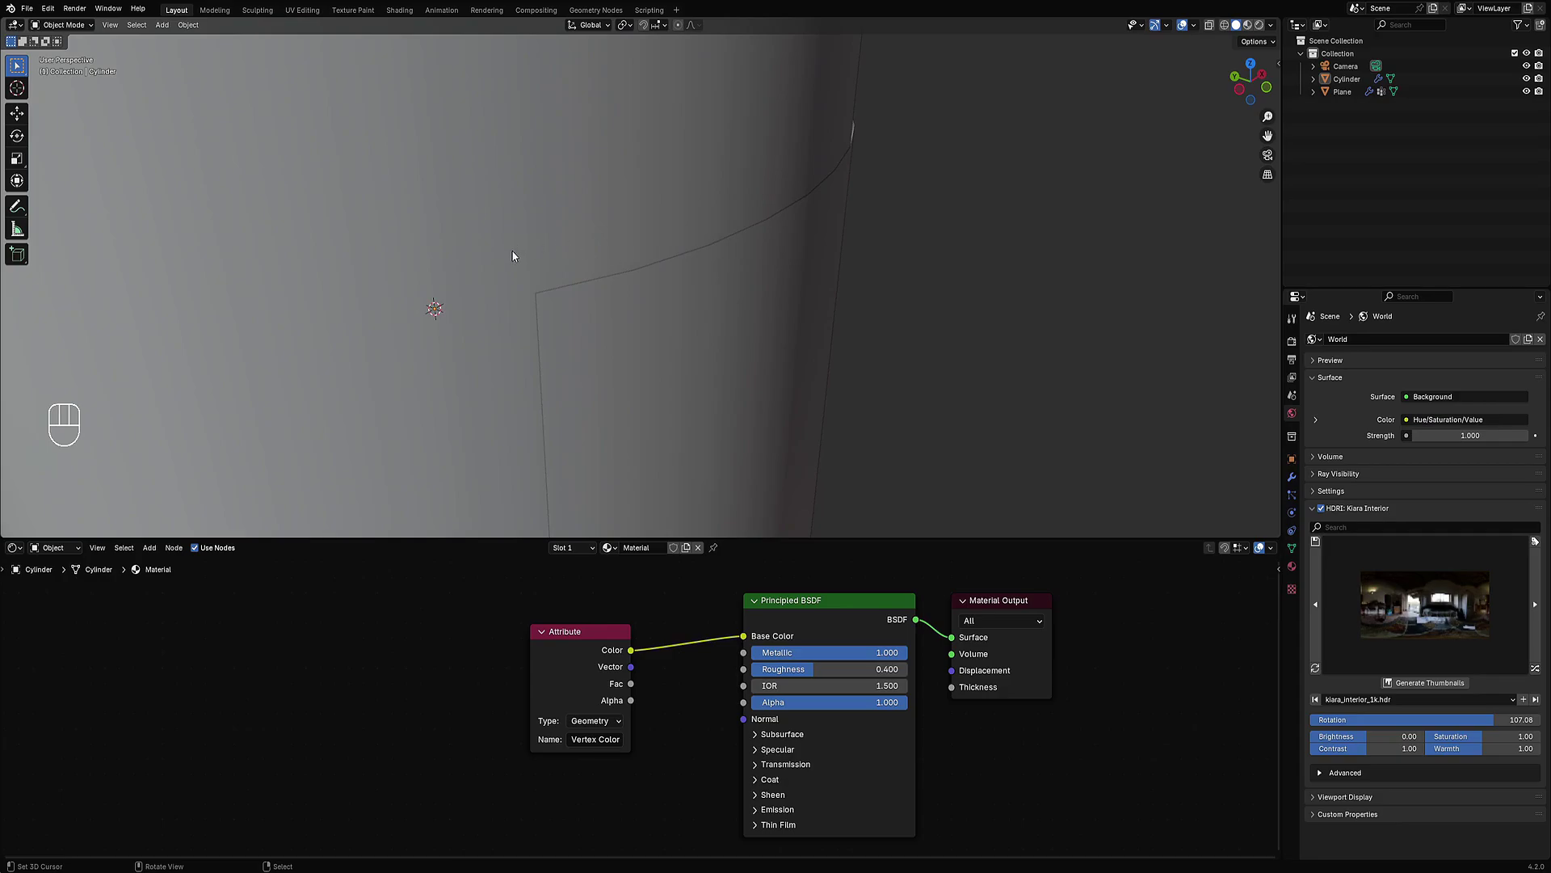
pyautogui.scroll(-4, 774, 241)
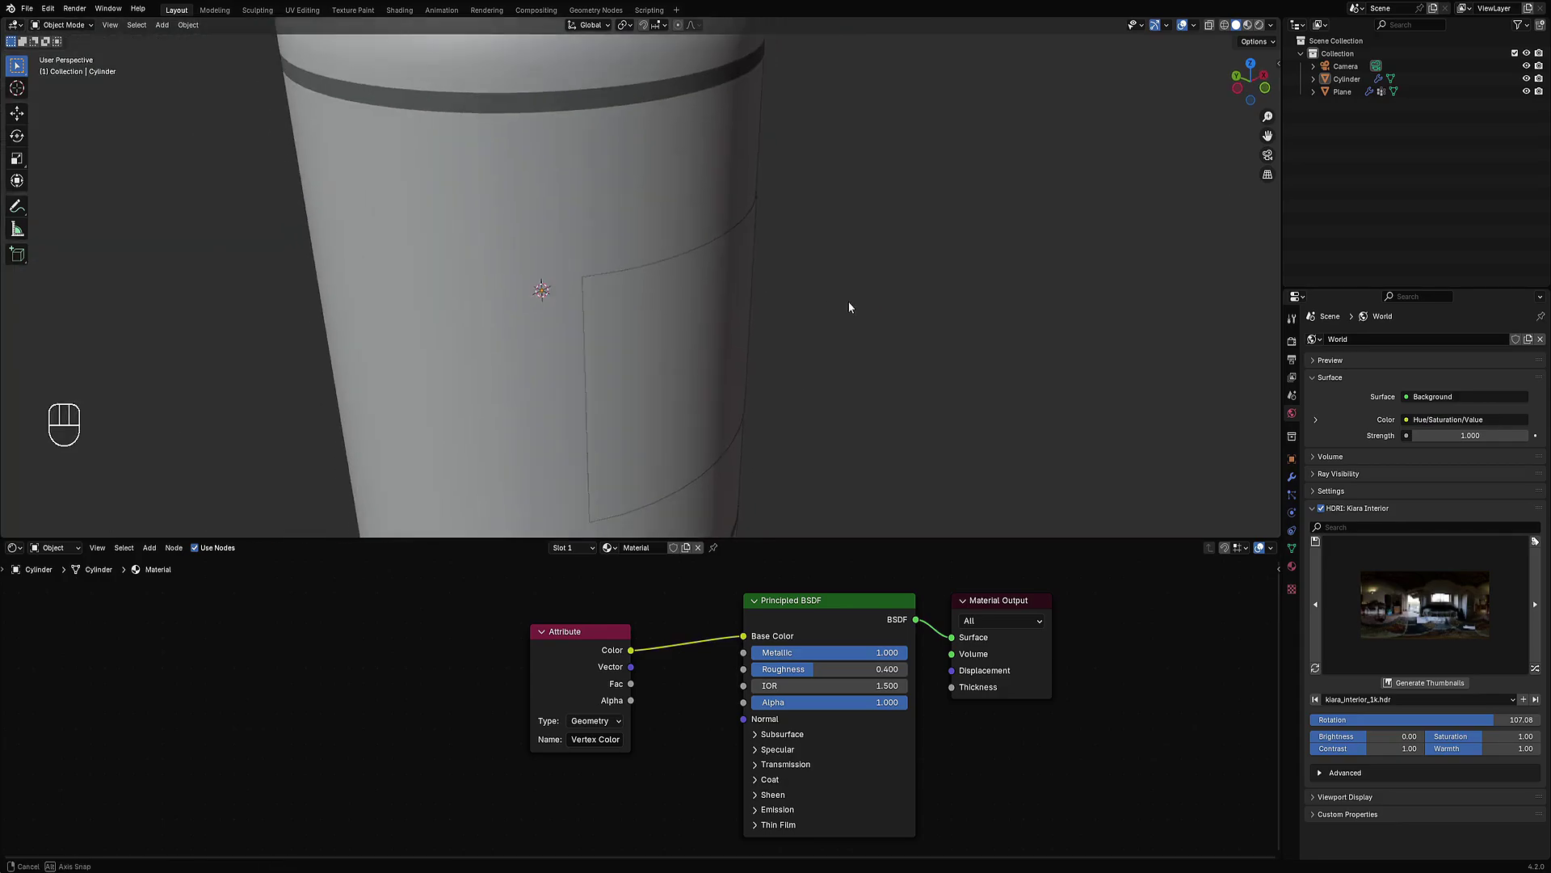
pyautogui.moveTo(848, 302); pyautogui.dragTo(686, 288, button='middle')
pyautogui.rightClick(686, 289)
pyautogui.moveTo(899, 293); pyautogui.dragTo(676, 294, button='middle')
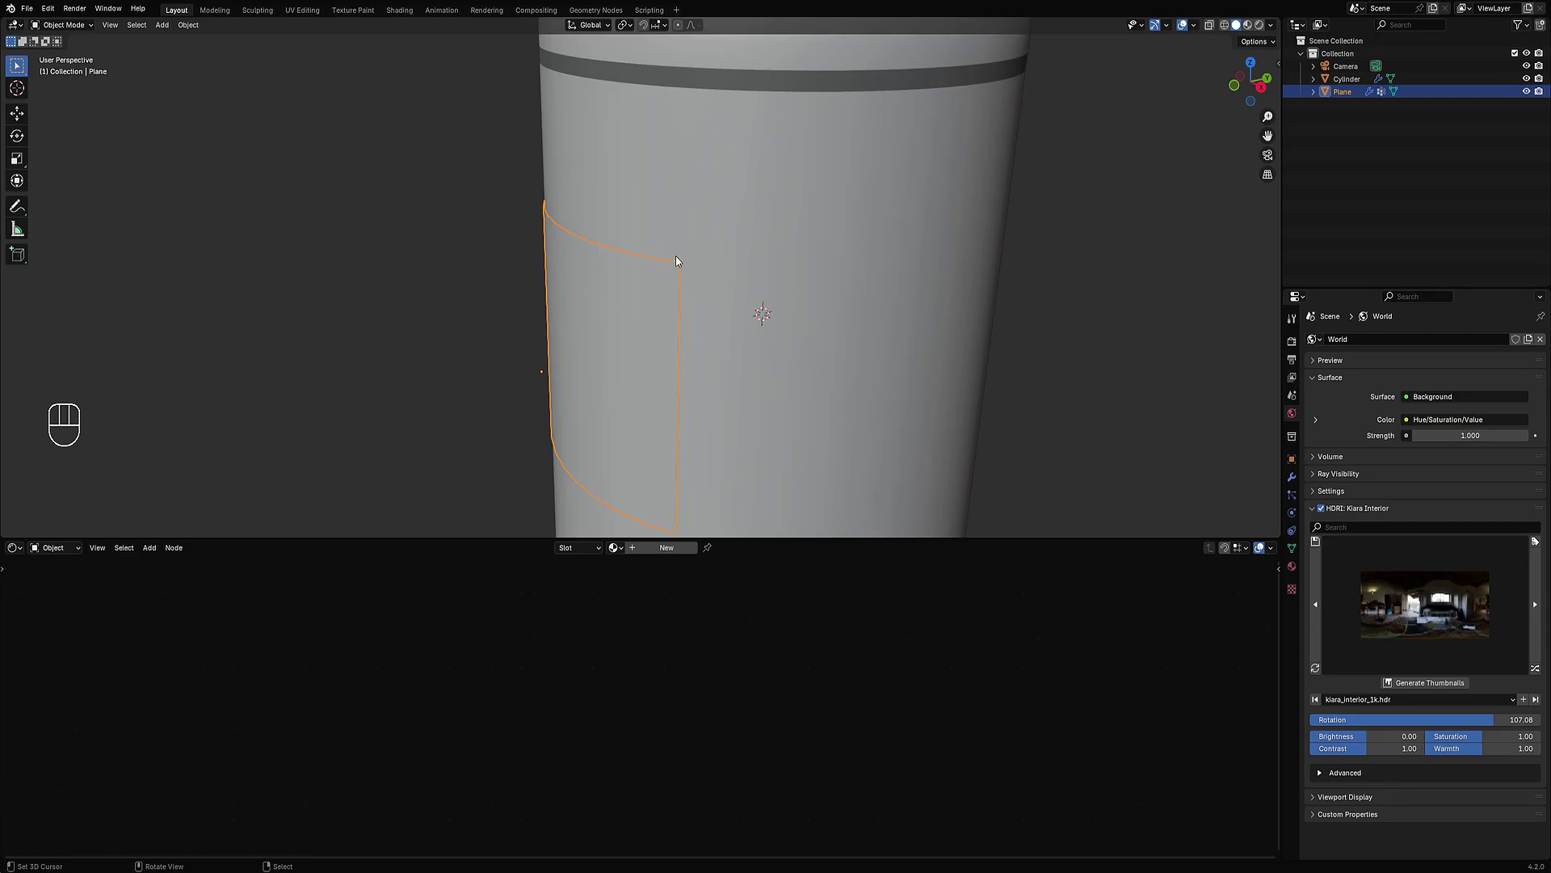
# Step: Examine the cylinder and its wrapped panel in rendered shading from several angles
pyautogui.click(716, 225)
pyautogui.scroll(2, 716, 234)
pyautogui.press('z')
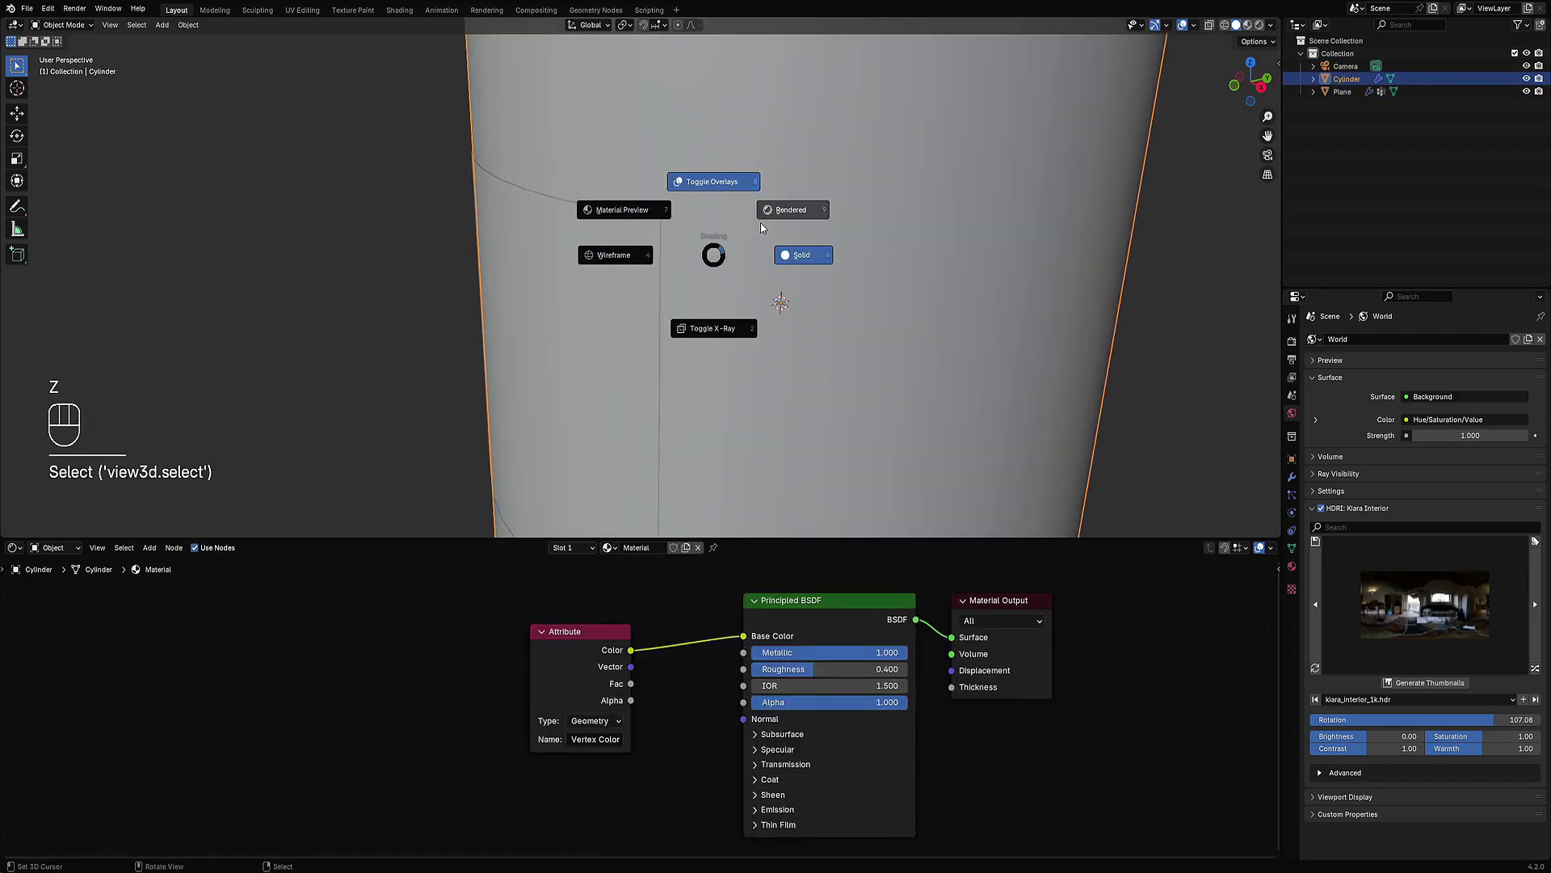
pyautogui.click(764, 215)
pyautogui.scroll(-4, 724, 265)
pyautogui.moveTo(724, 267); pyautogui.dragTo(775, 239, button='middle')
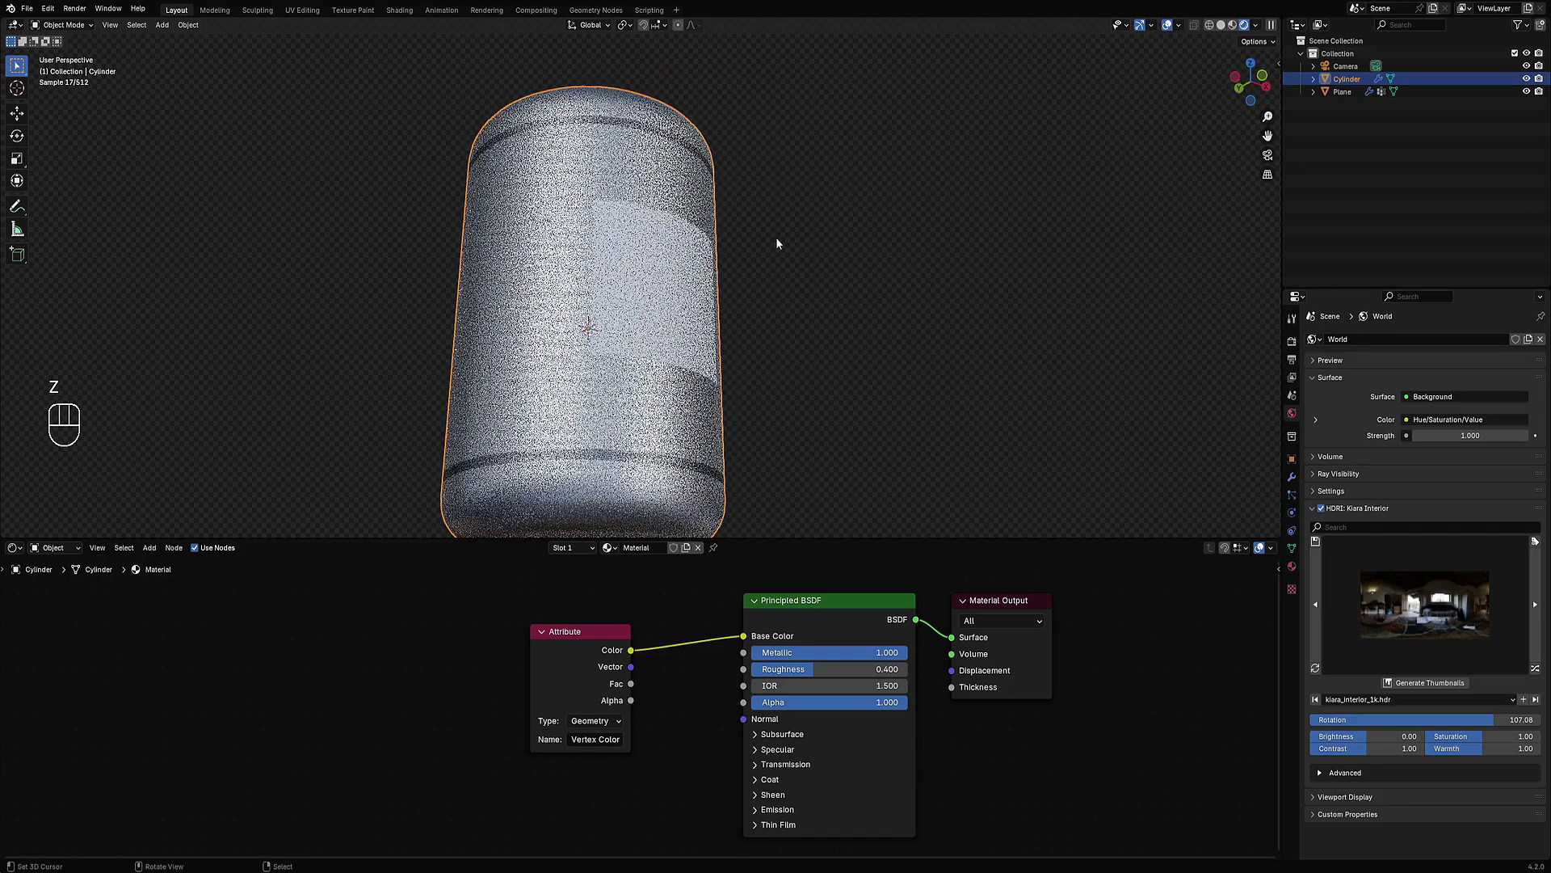
pyautogui.moveTo(656, 244); pyautogui.dragTo(629, 231, button='middle')
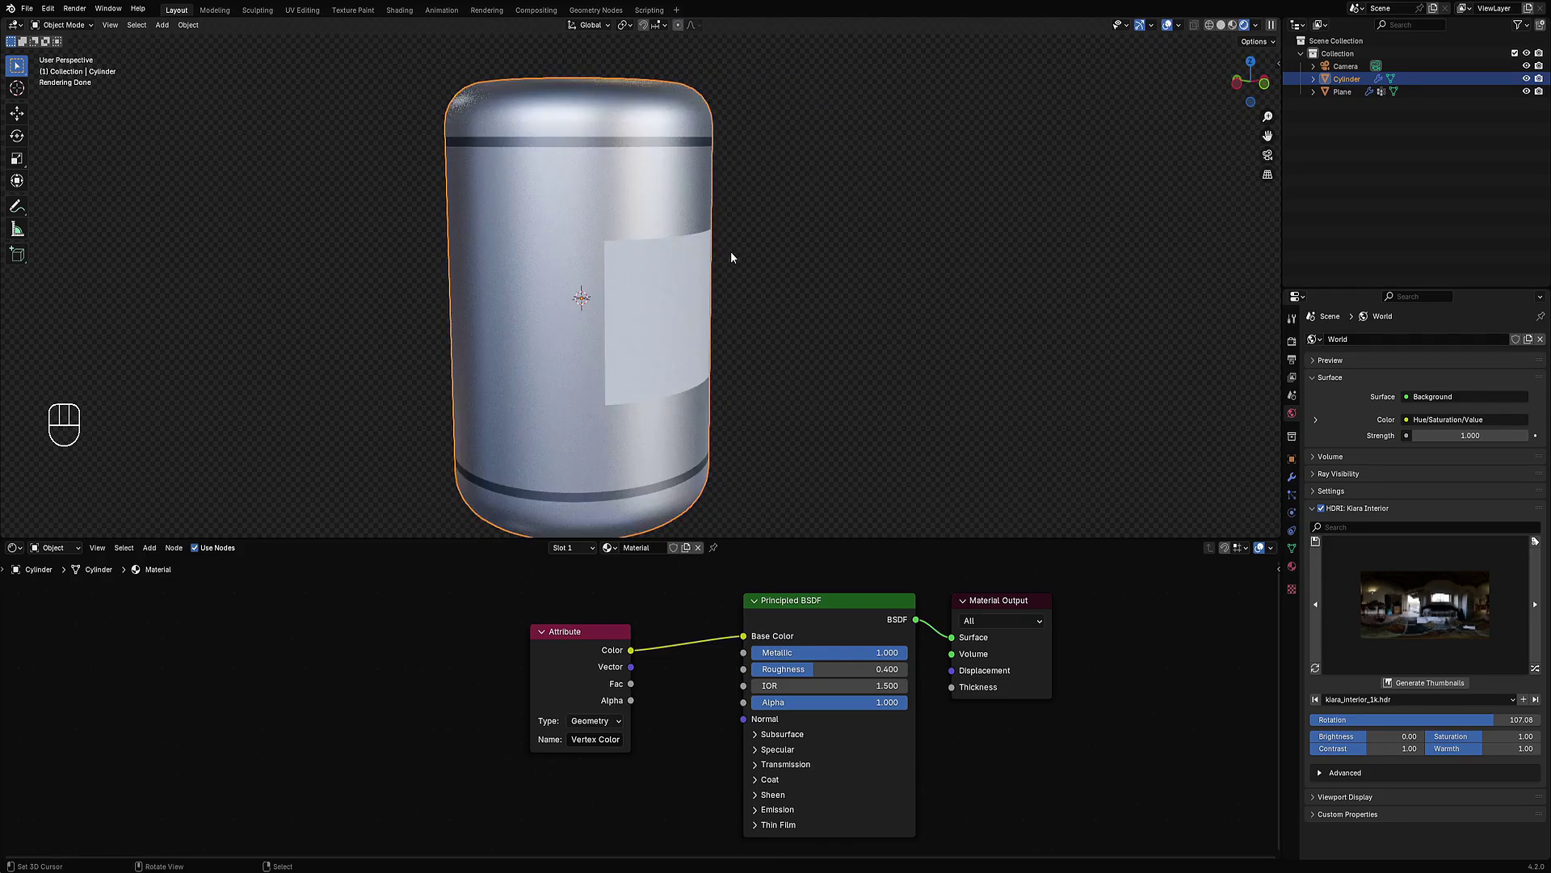
pyautogui.moveTo(731, 253); pyautogui.dragTo(849, 321, button='middle')
pyautogui.moveTo(759, 307); pyautogui.dragTo(593, 251, button='middle')
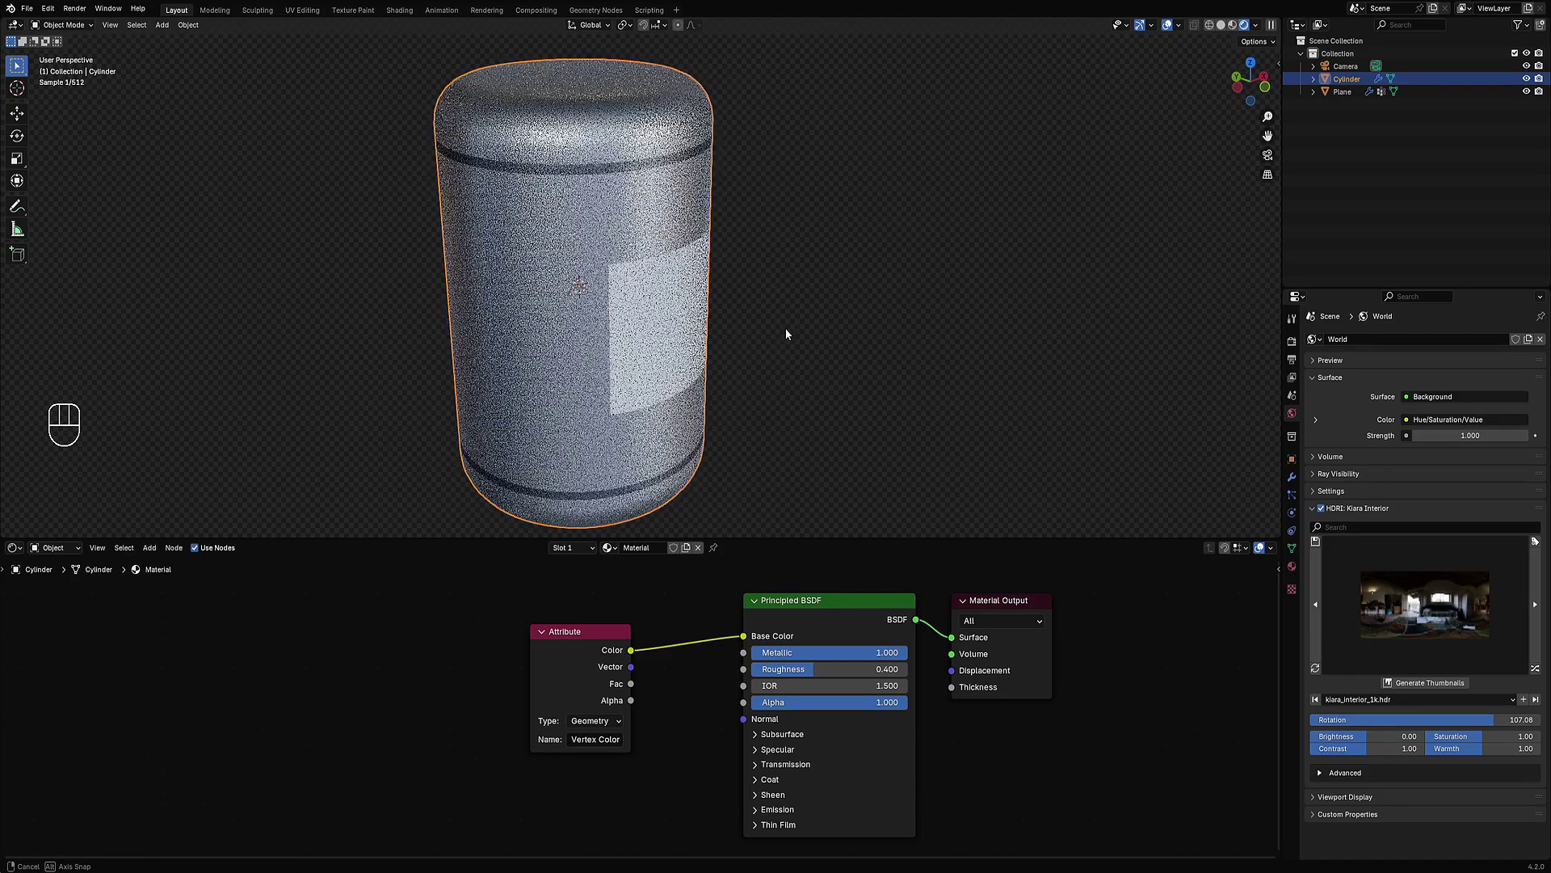
pyautogui.scroll(3, 786, 328)
# Step: Return the viewport to solid shading and open the wrapped plane's mesh for editing
pyautogui.press('z')
pyautogui.click(818, 294)
pyautogui.press('Tab')
pyautogui.moveTo(817, 294)
pyautogui.mouseDown(button='middle')
pyautogui.moveTo(798, 281)
pyautogui.moveTo(814, 274)
pyautogui.mouseUp(button='middle')
pyautogui.press('Tab')
pyautogui.rightClick(726, 289)
pyautogui.press('Tab')
# Step: Subdivide the whole plane mesh two more times in the maximized front view, and deselect everything
pyautogui.keyDown('shift'); pyautogui.moveTo(651, 287); pyautogui.dragTo(707, 263, button='middle'); pyautogui.keyUp('shift')
pyautogui.hotkey('ctrl', 'space')
pyautogui.scroll(4, 892, 301)
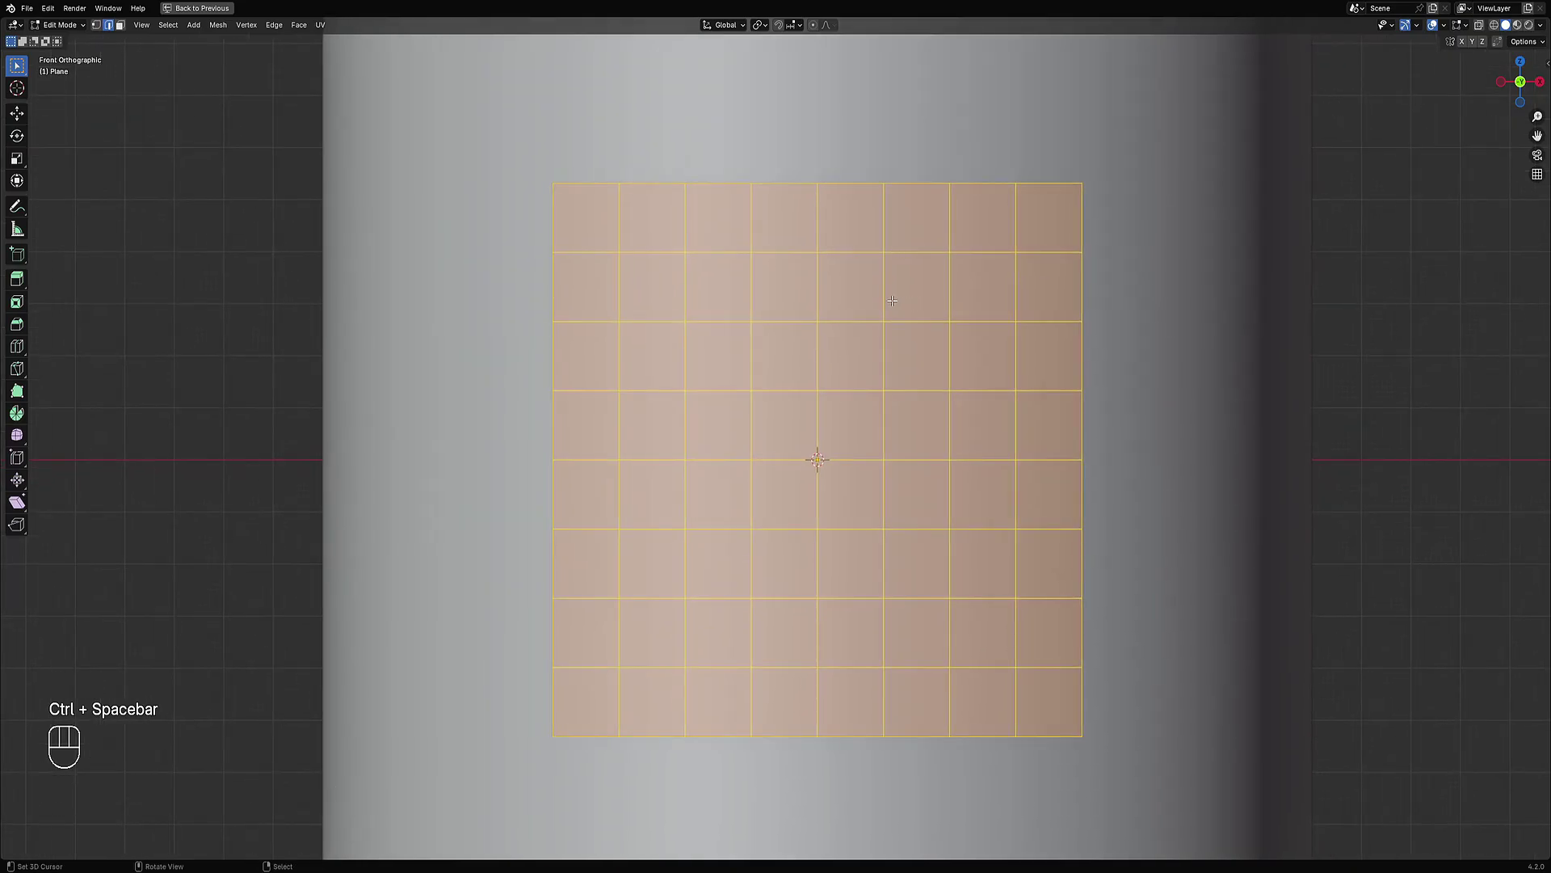
pyautogui.press('w')
pyautogui.click(892, 300)
pyautogui.press('w')
pyautogui.click(892, 300)
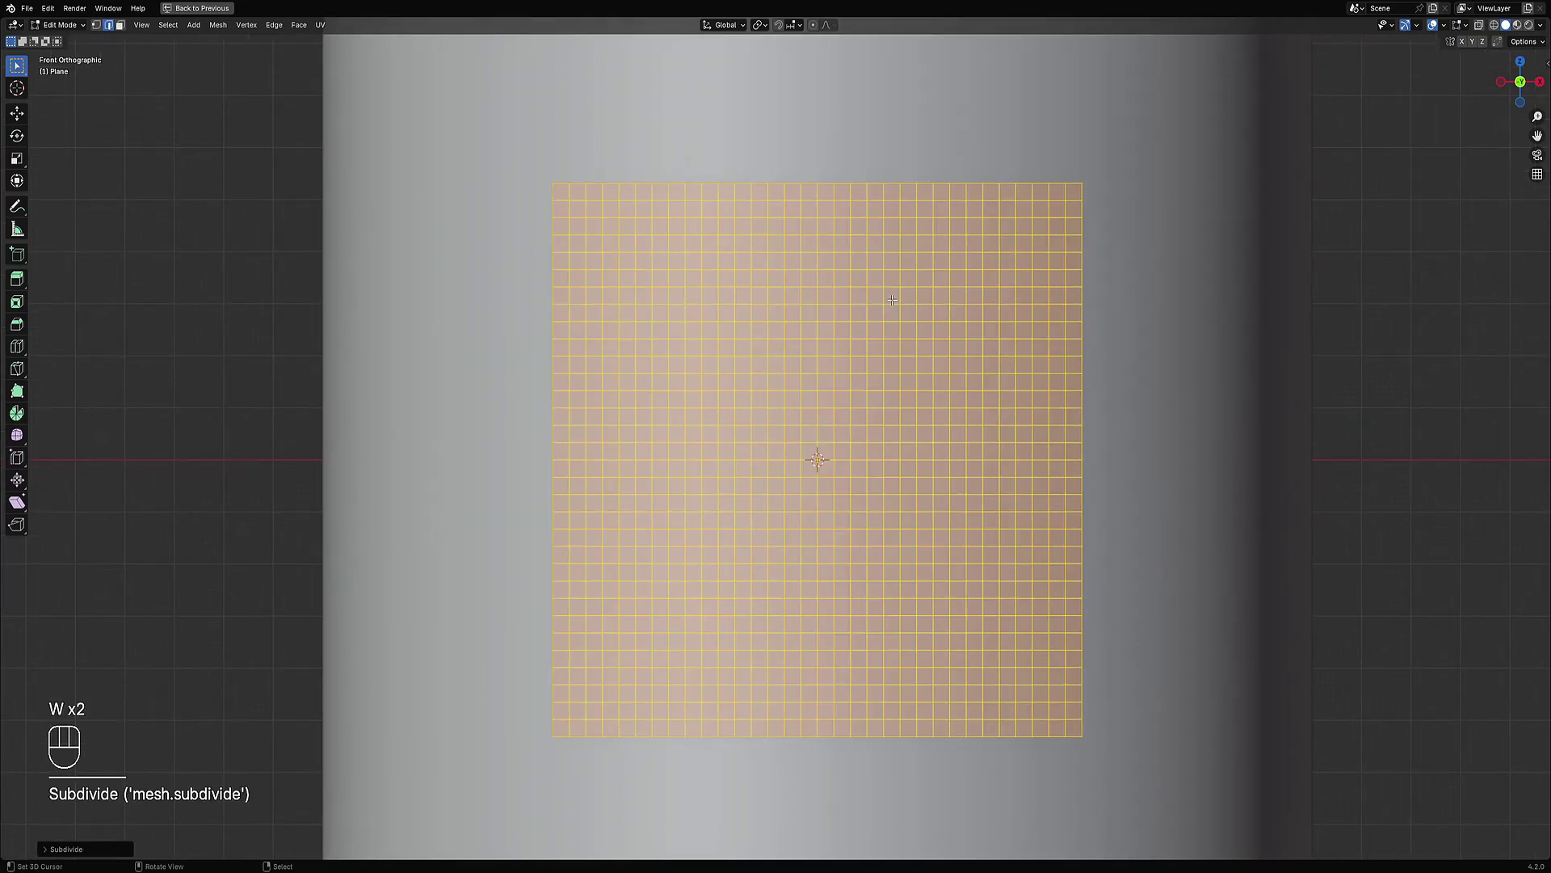
pyautogui.hotkey('alt', 'a')
# Step: Select the first 16 faces of the plane's top row, starting from its upper-left corner face
pyautogui.keyDown('shift'); pyautogui.moveTo(892, 300); pyautogui.dragTo(932, 357, button='middle'); pyautogui.keyUp('shift')
pyautogui.scroll(2, 686, 291)
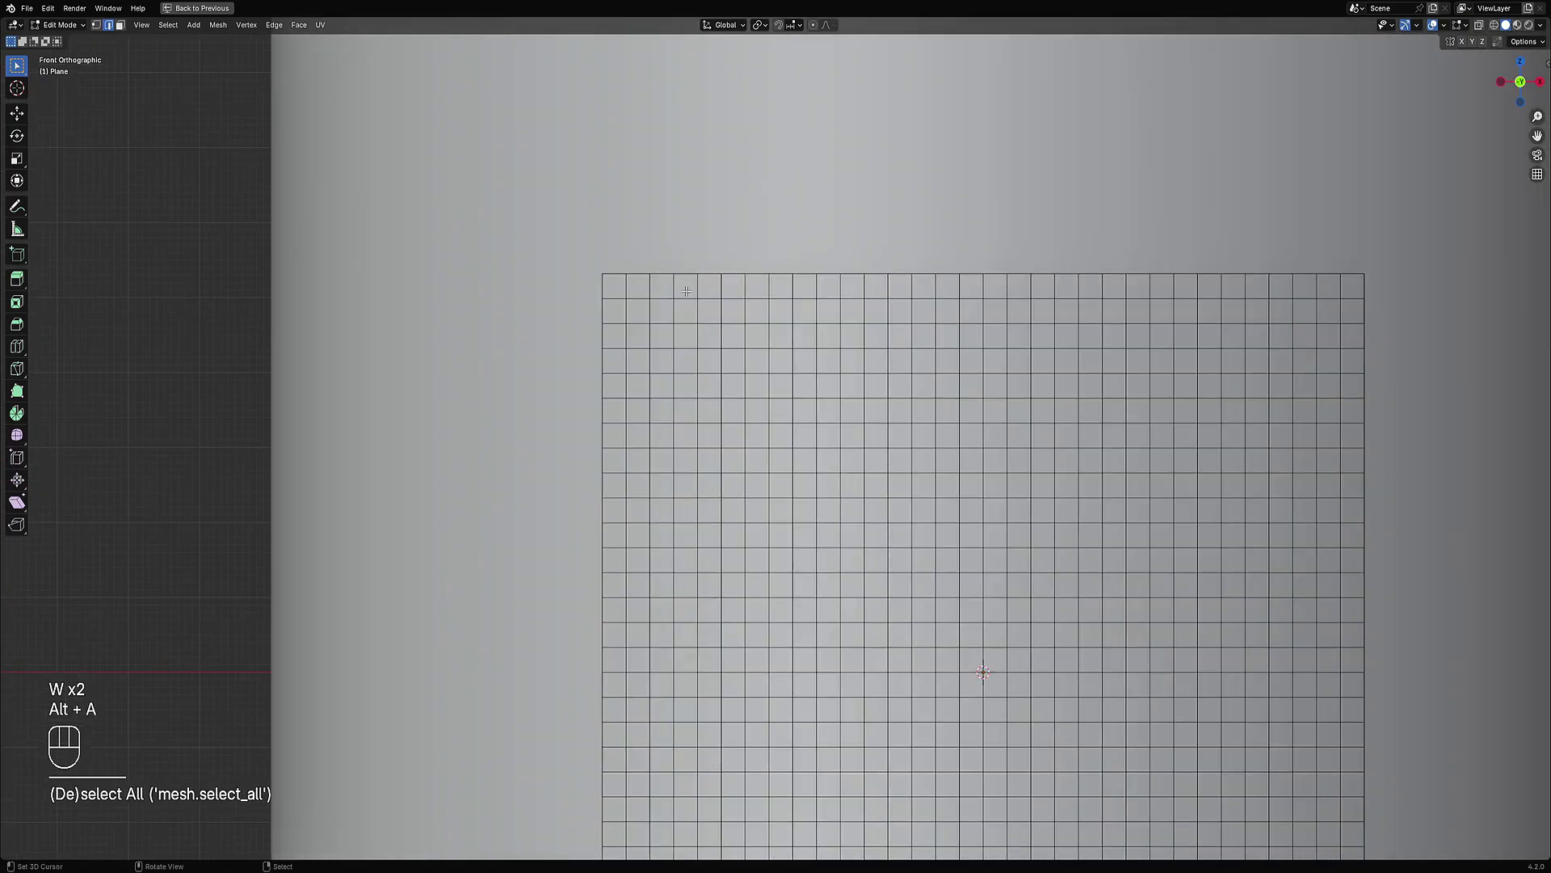
pyautogui.keyDown('shift'); pyautogui.click(614, 286); pyautogui.keyUp('shift')
pyautogui.press('3')
pyautogui.keyDown('shift'); pyautogui.click(625, 289); pyautogui.keyUp('shift')
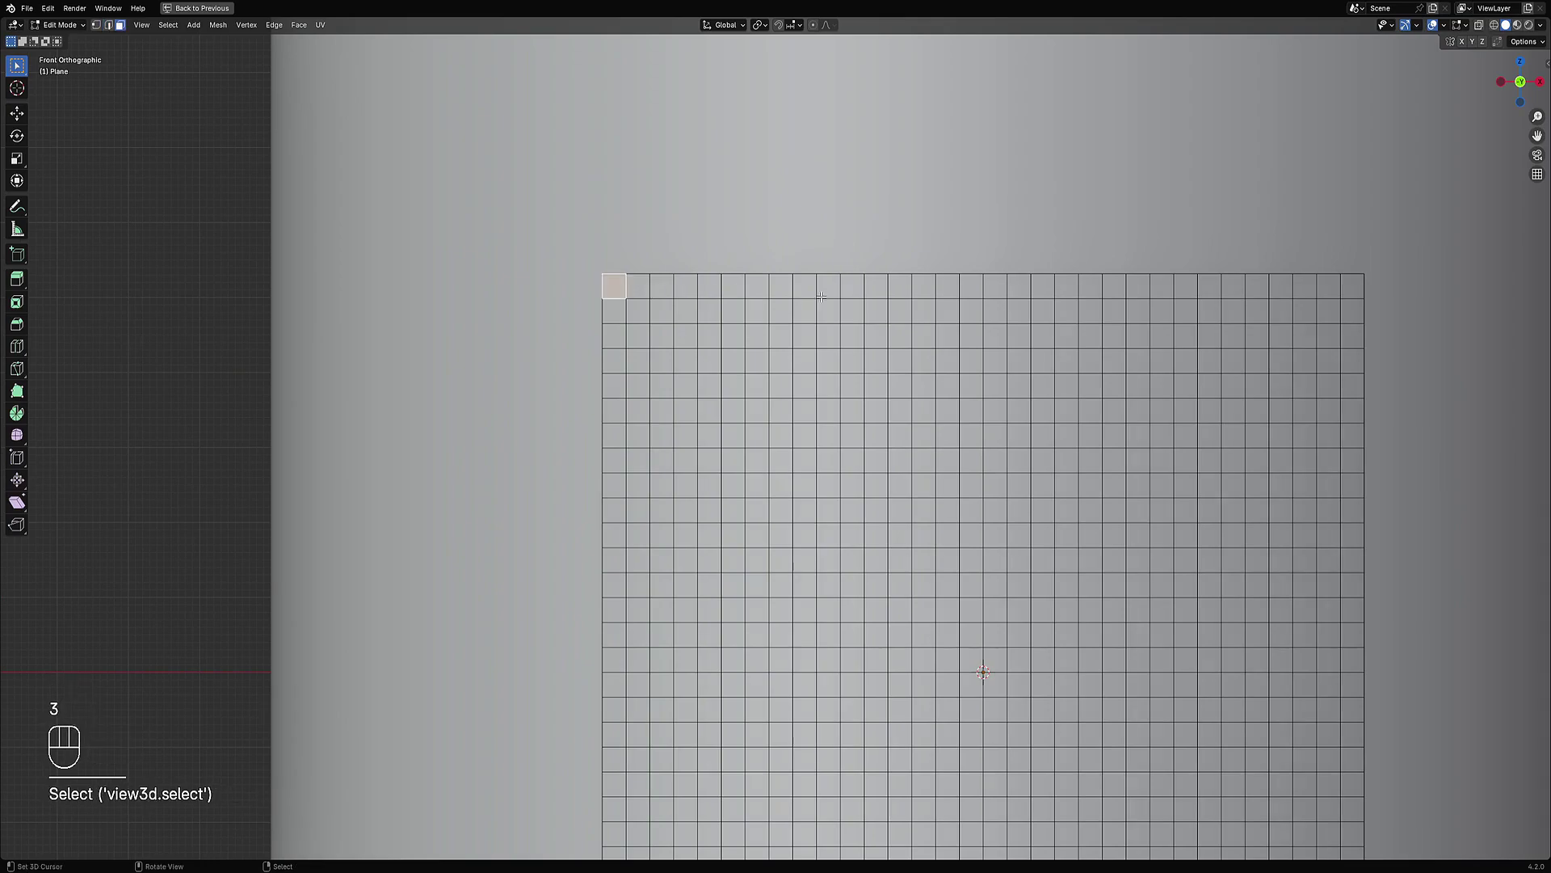
pyautogui.keyDown('ctrl'); pyautogui.click(935, 293); pyautogui.keyUp('ctrl')
pyautogui.keyDown('ctrl'); pyautogui.click(976, 288); pyautogui.keyUp('ctrl')
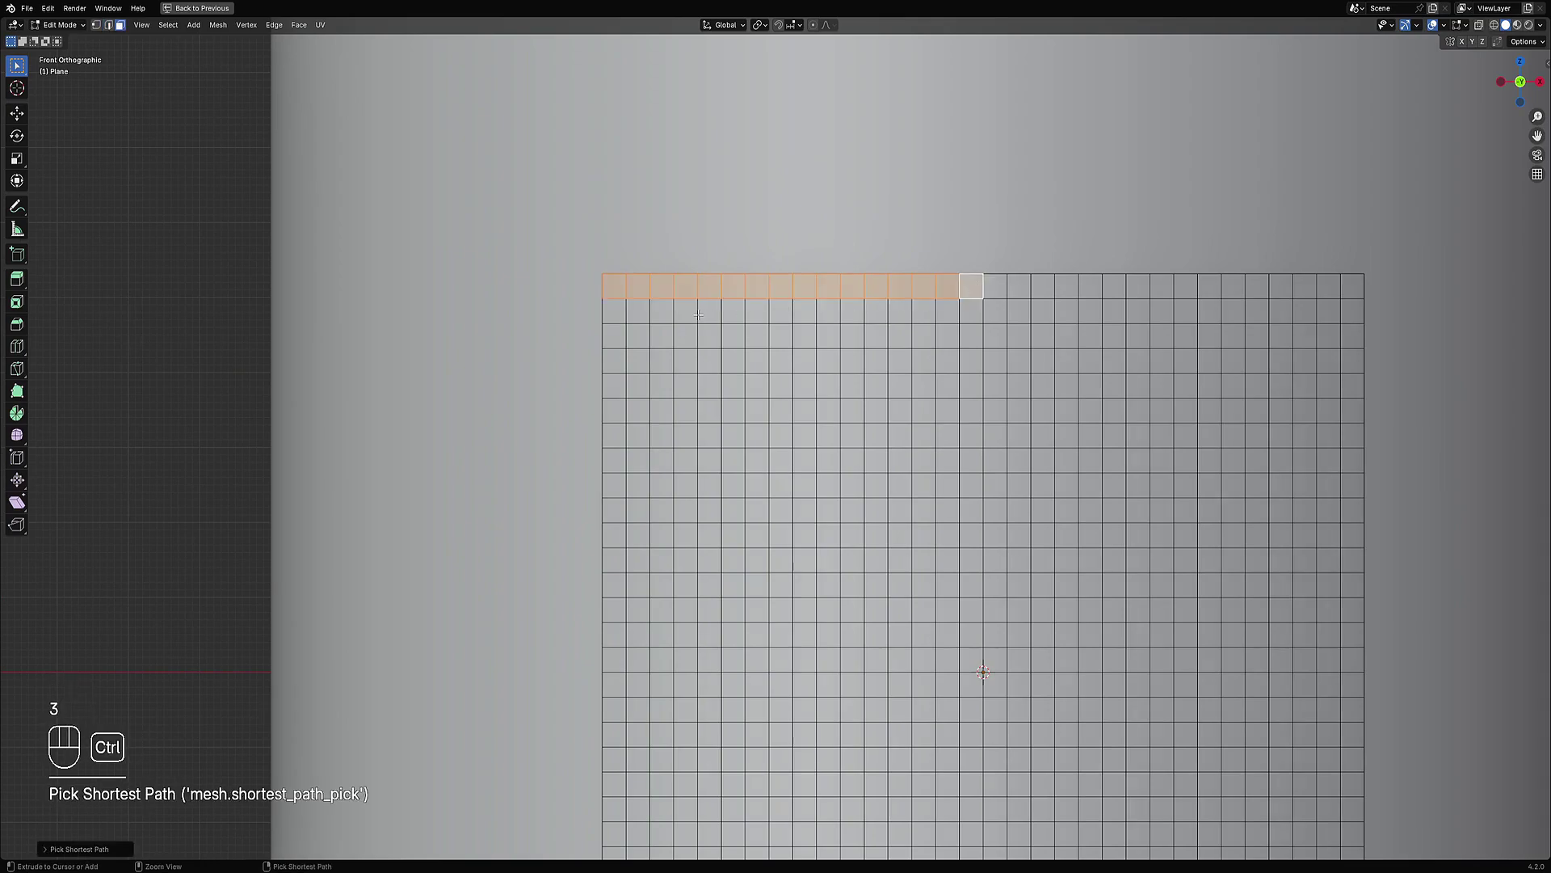
# Step: Add the first 12 faces of the second row and the first 19 faces of the third row to the selection
pyautogui.keyDown('shift'); pyautogui.click(614, 310); pyautogui.keyUp('shift')
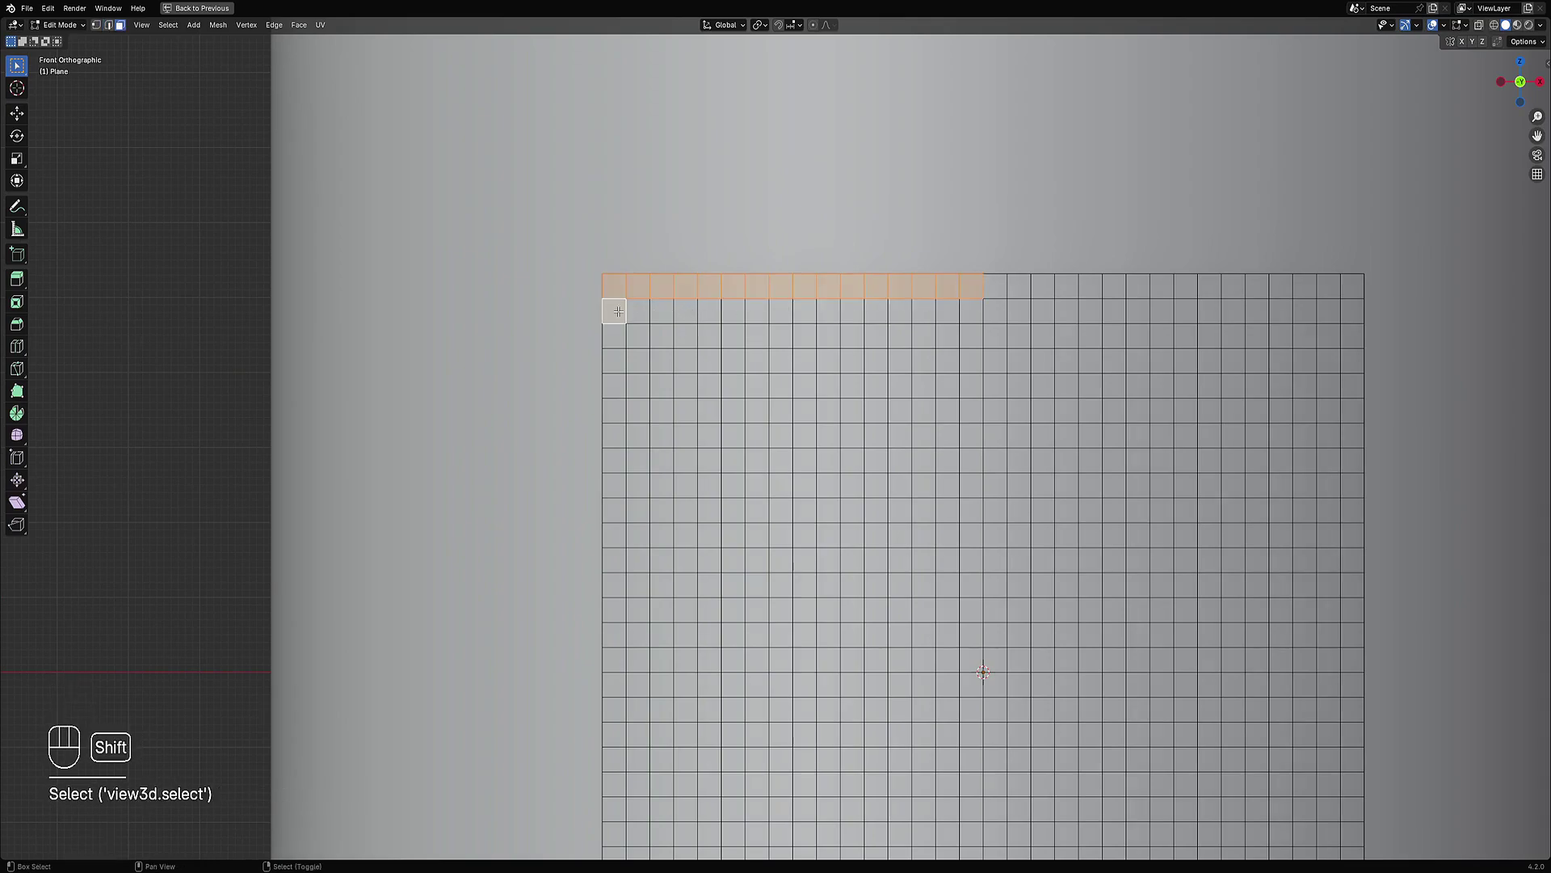
pyautogui.keyDown('ctrl'); pyautogui.click(878, 311); pyautogui.keyUp('ctrl')
pyautogui.keyDown('shift'); pyautogui.click(622, 342); pyautogui.keyUp('shift')
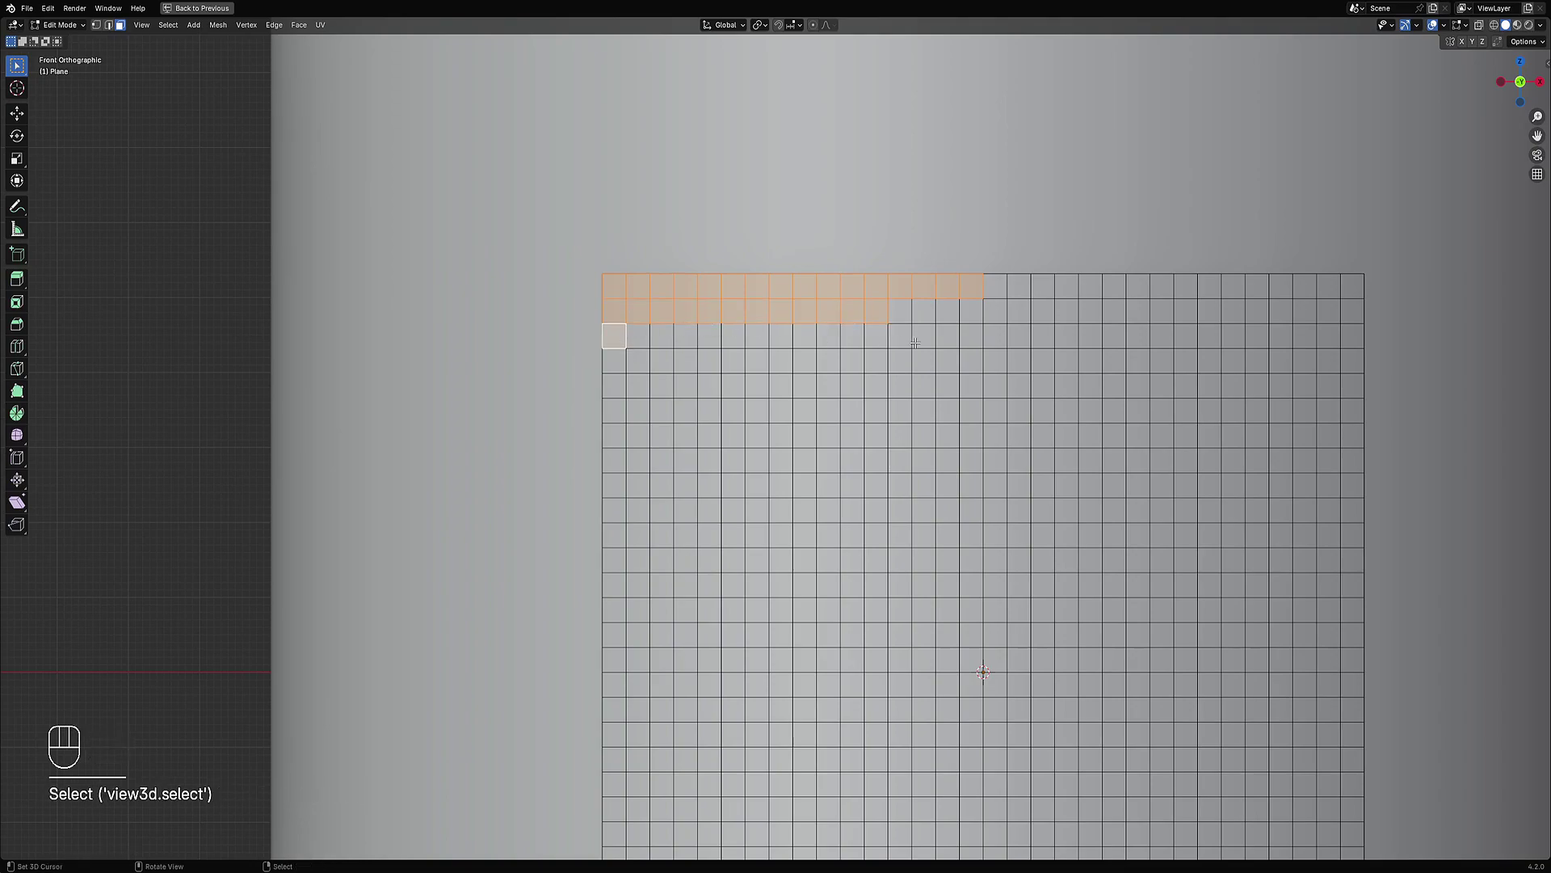
pyautogui.keyDown('ctrl'); pyautogui.click(1038, 339); pyautogui.keyUp('ctrl')
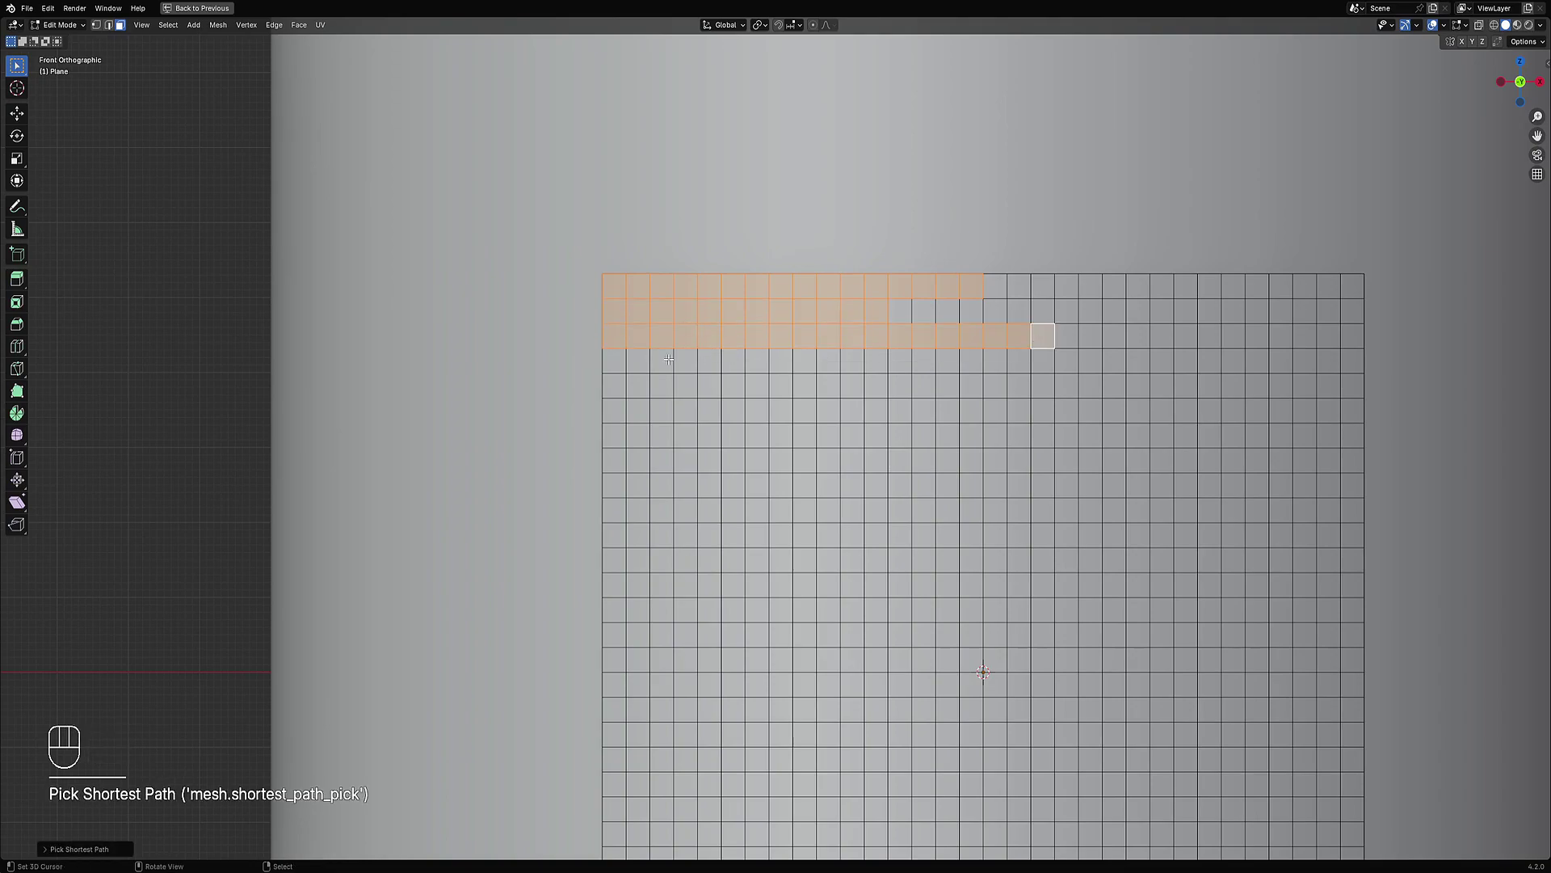
# Step: Add the first 11 faces of the fourth row and the first 12 faces of the fifth row to the selection
pyautogui.keyDown('shift'); pyautogui.click(622, 361); pyautogui.keyUp('shift')
pyautogui.keyDown('ctrl'); pyautogui.click(806, 364); pyautogui.keyUp('ctrl')
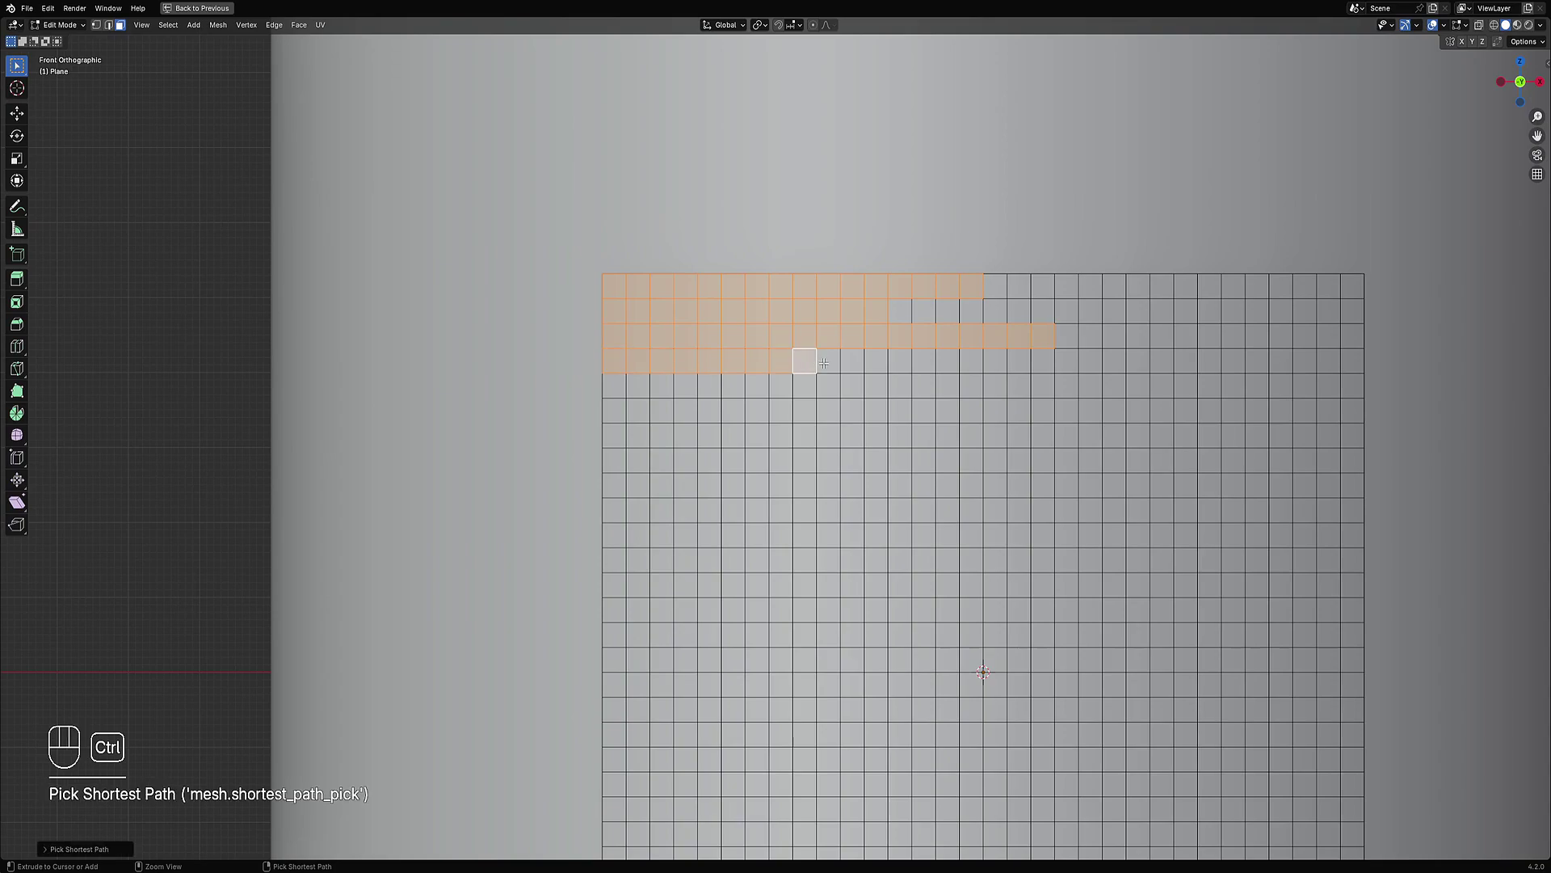
pyautogui.keyDown('ctrl'); pyautogui.click(848, 363); pyautogui.keyUp('ctrl')
pyautogui.keyDown('shift'); pyautogui.click(620, 387); pyautogui.keyUp('shift')
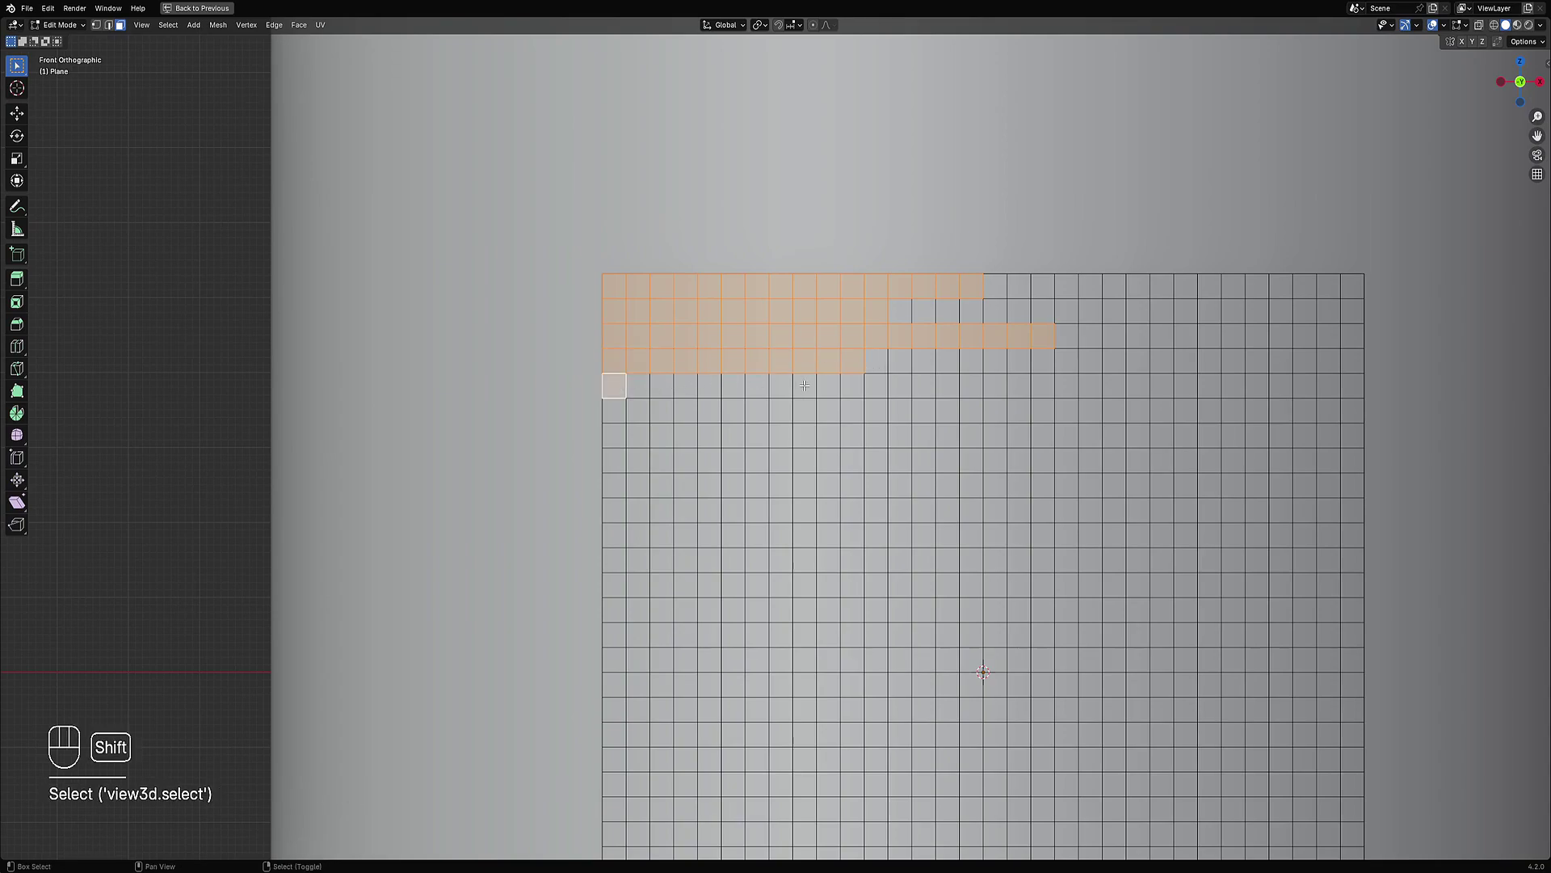
pyautogui.keyDown('ctrl'); pyautogui.click(871, 387); pyautogui.keyUp('ctrl')
# Step: Inset the selected faces individually with a thickness of about 0.0048 m
pyautogui.press('Tab')
pyautogui.scroll(-3, 966, 308)
pyautogui.press('Tab')
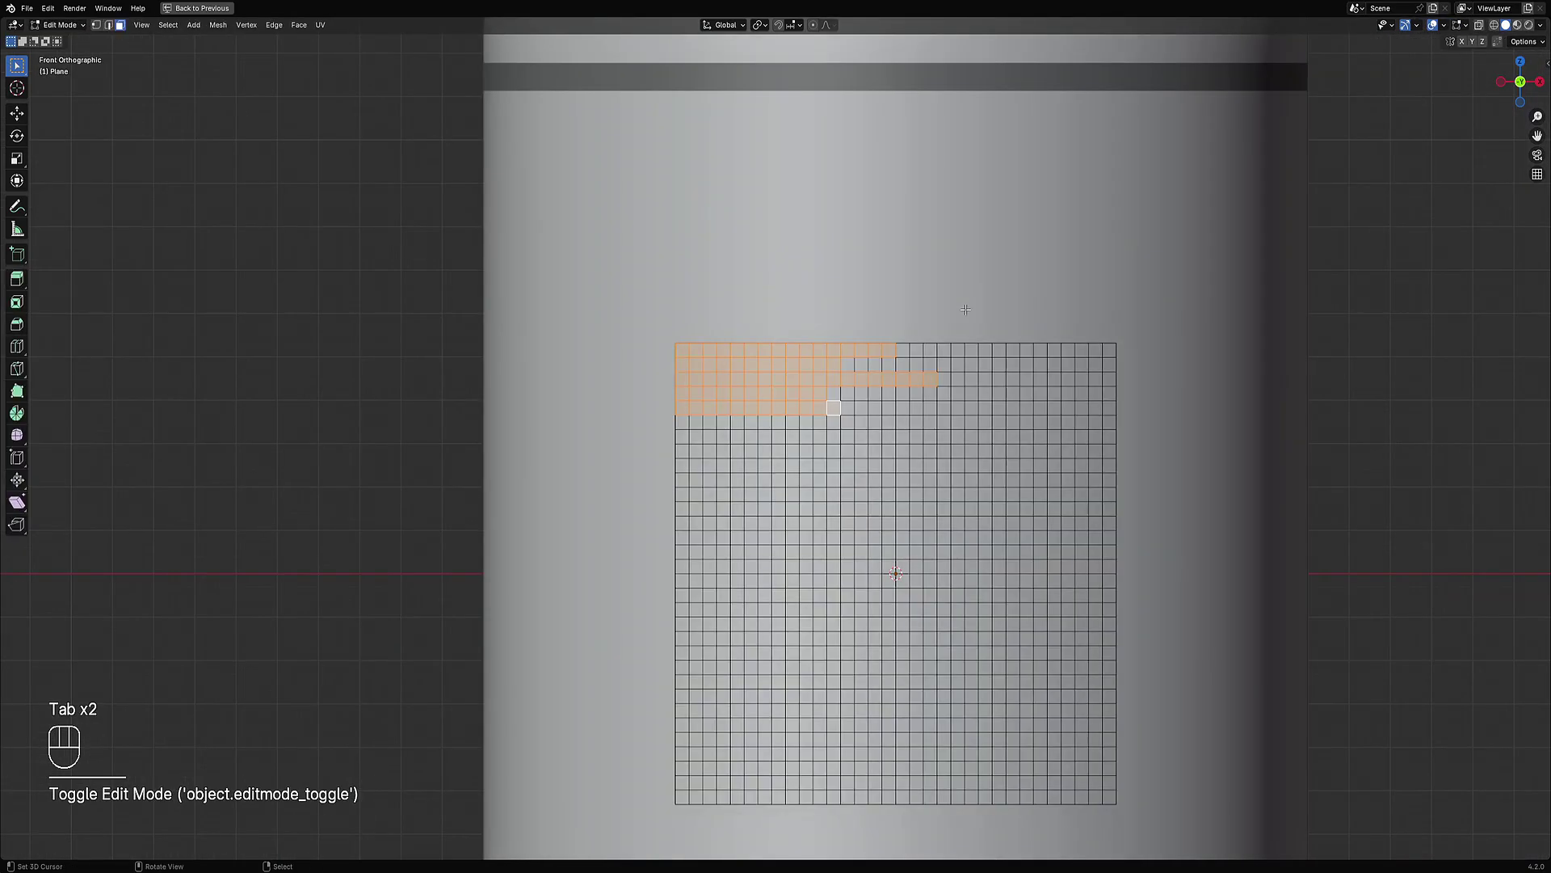
pyautogui.scroll(2, 777, 438)
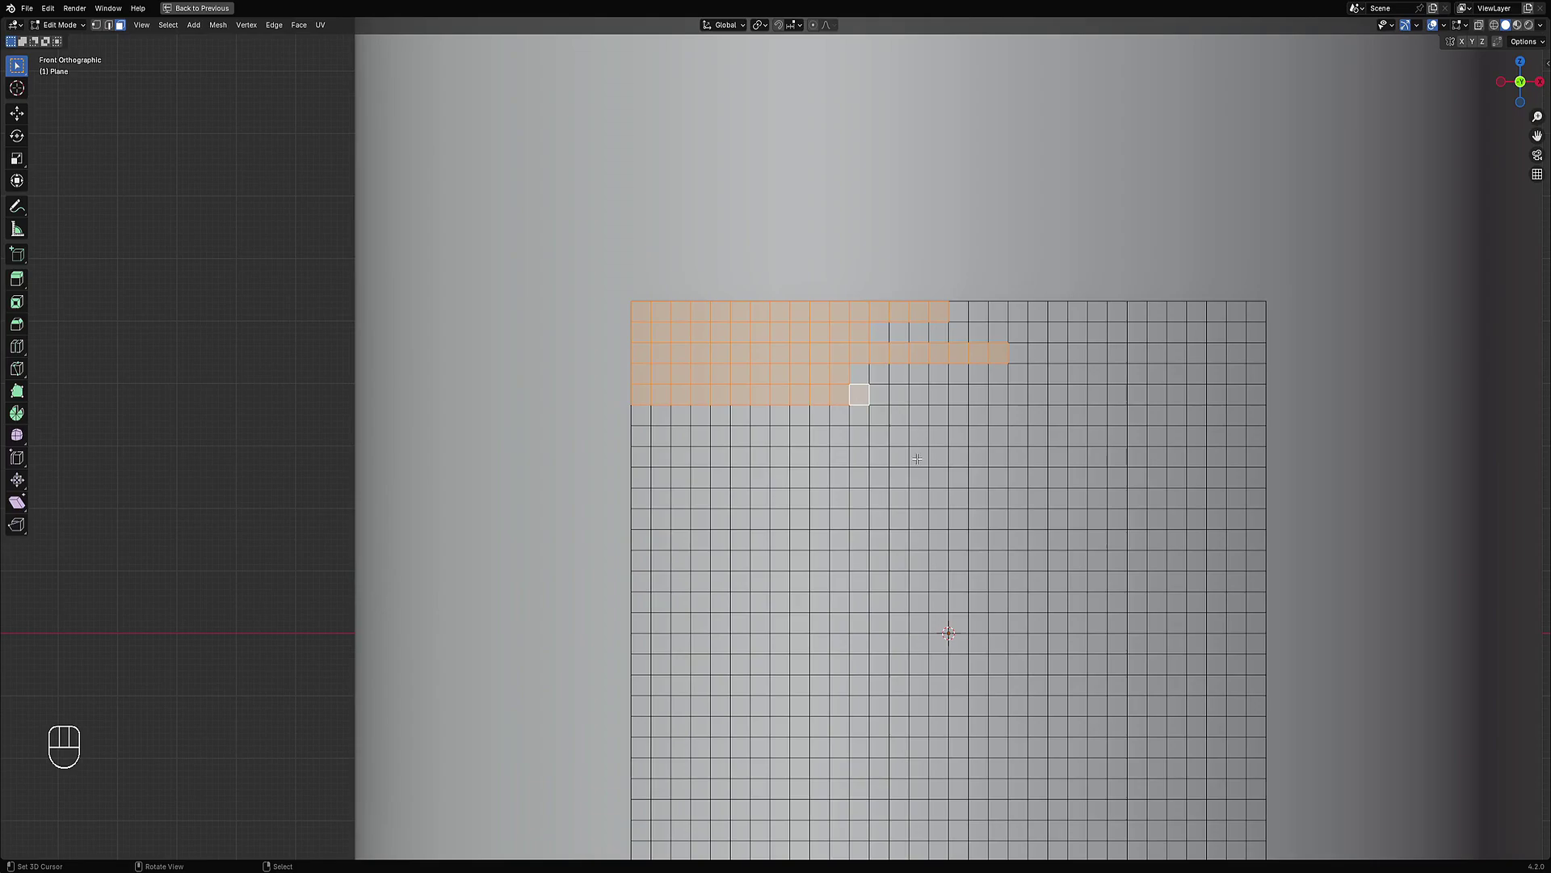
pyautogui.scroll(2, 910, 373)
pyautogui.keyDown('shift'); pyautogui.moveTo(1066, 348); pyautogui.dragTo(1025, 461, button='middle'); pyautogui.keyUp('shift')
pyautogui.scroll(1, 1025, 461)
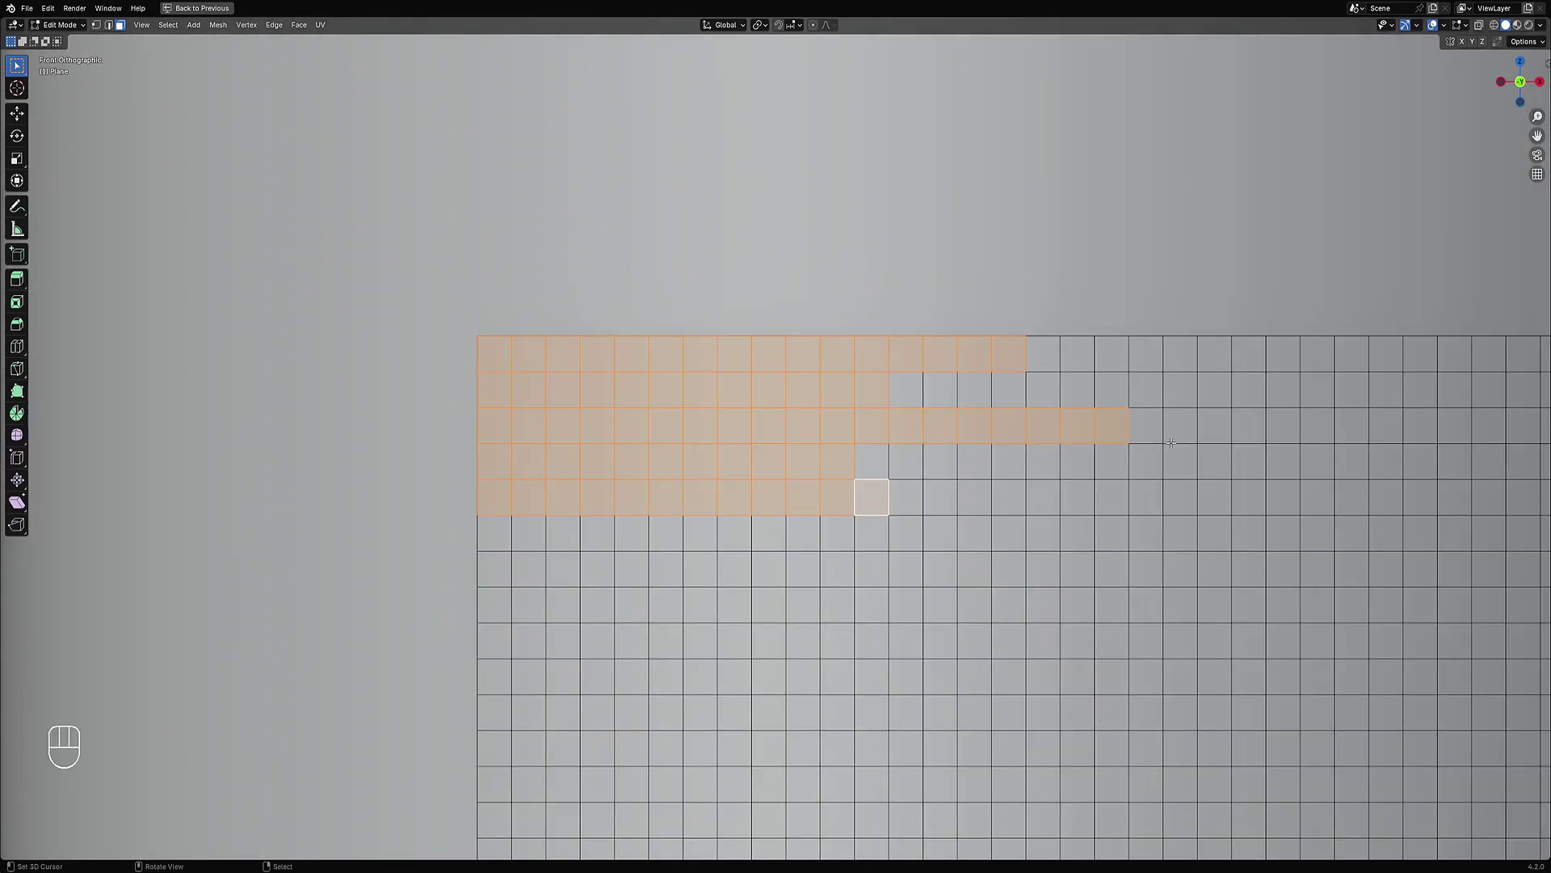
pyautogui.press('i')
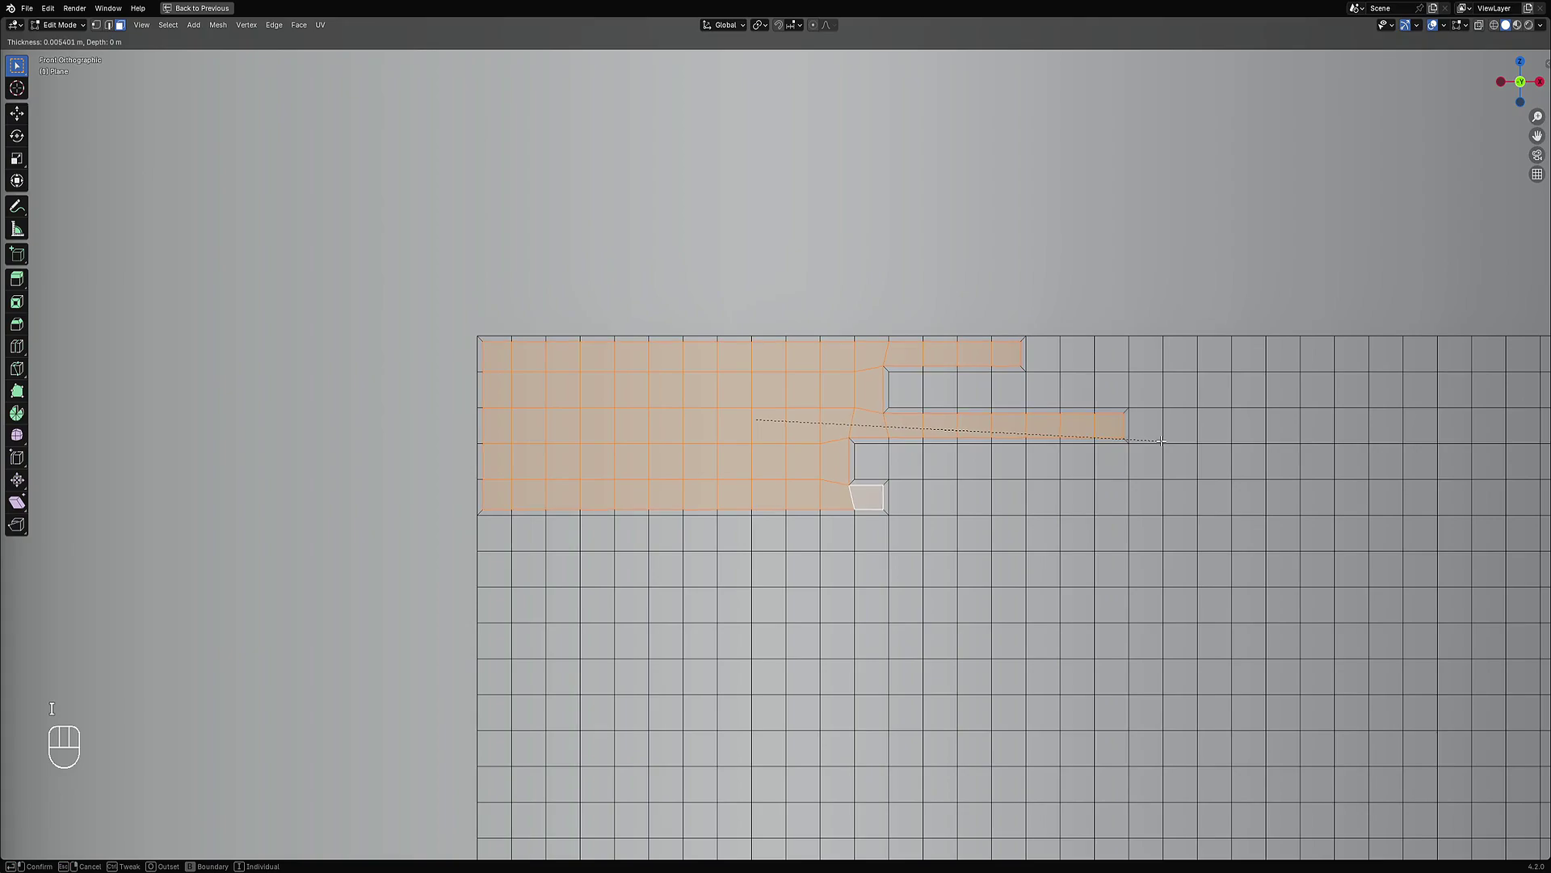
pyautogui.press('i')
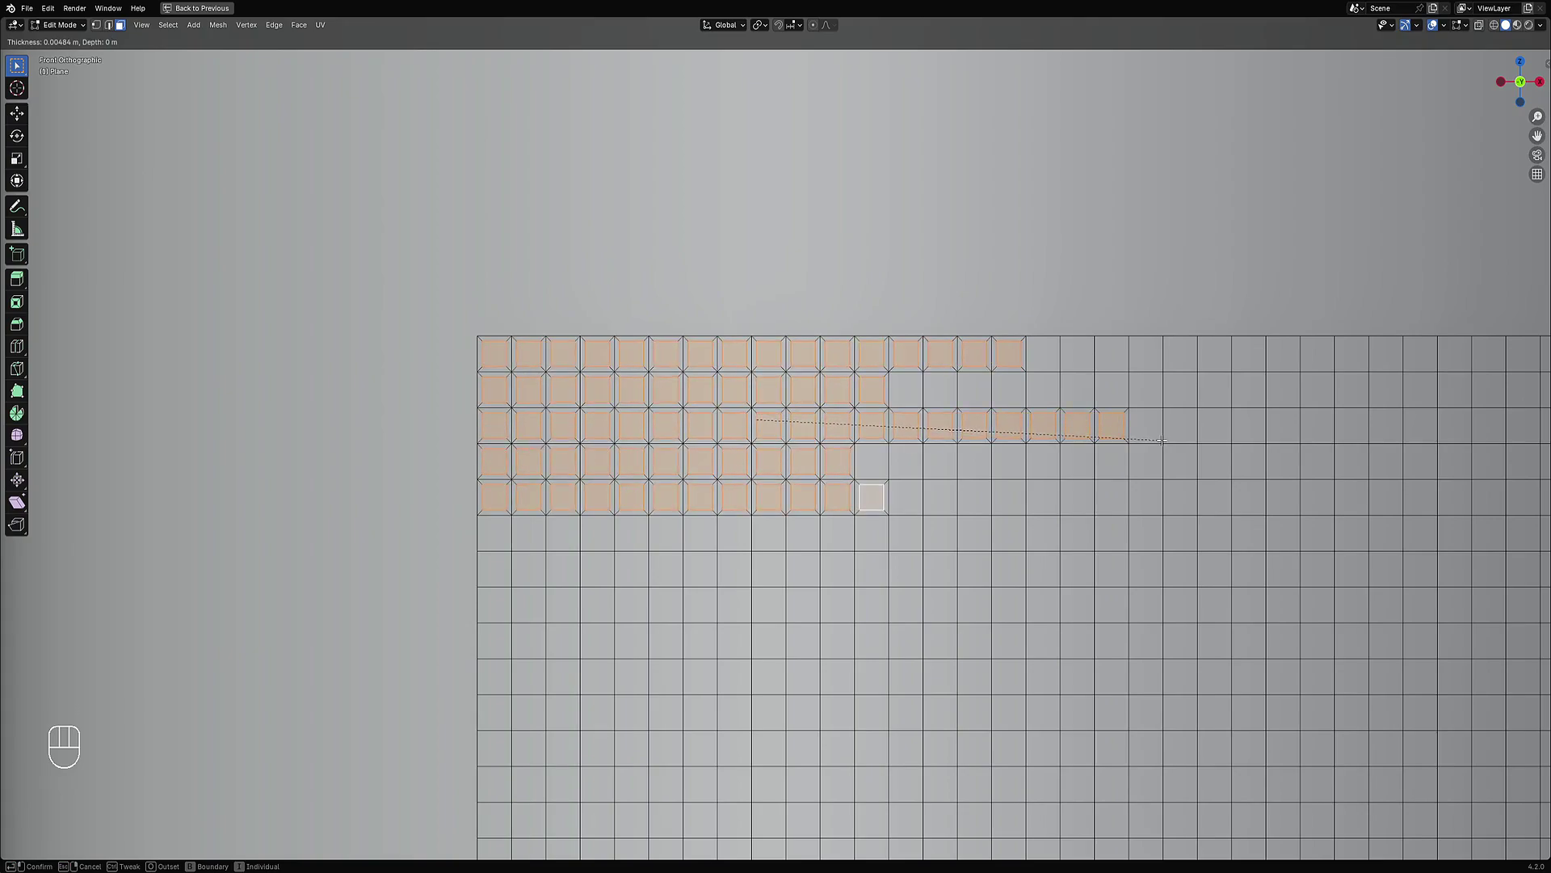
pyautogui.click(1161, 440)
# Step: Try Random Panels on the plane's inset faces, inspect the raised keys from an angle, and undo the operation
pyautogui.press('Tab')
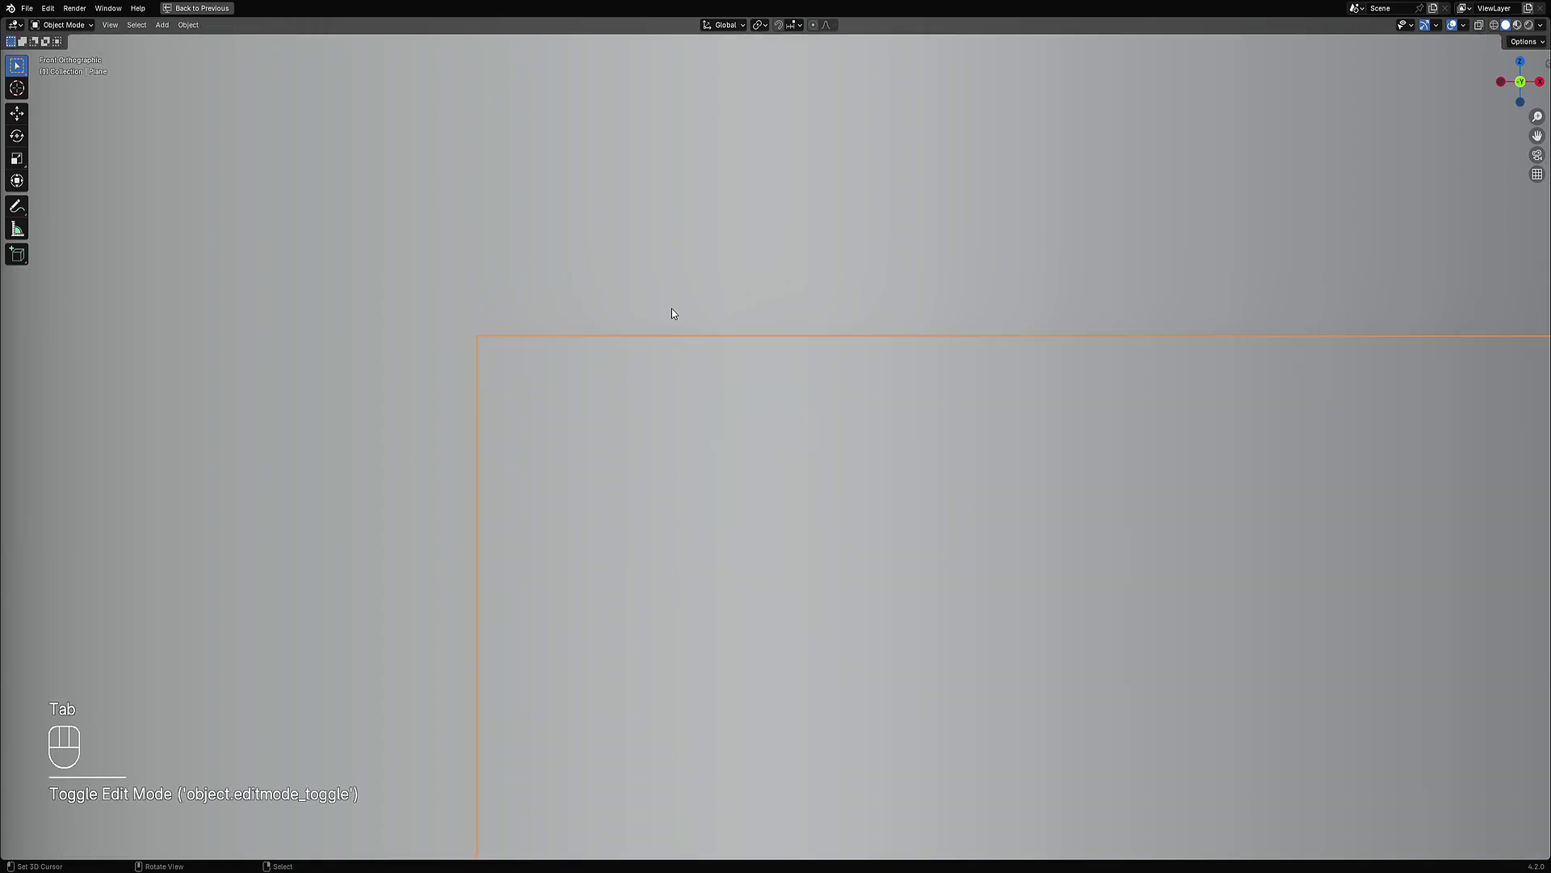
pyautogui.scroll(-4, 680, 320)
pyautogui.scroll(-1, 777, 410)
pyautogui.press('Tab')
pyautogui.scroll(6, 797, 440)
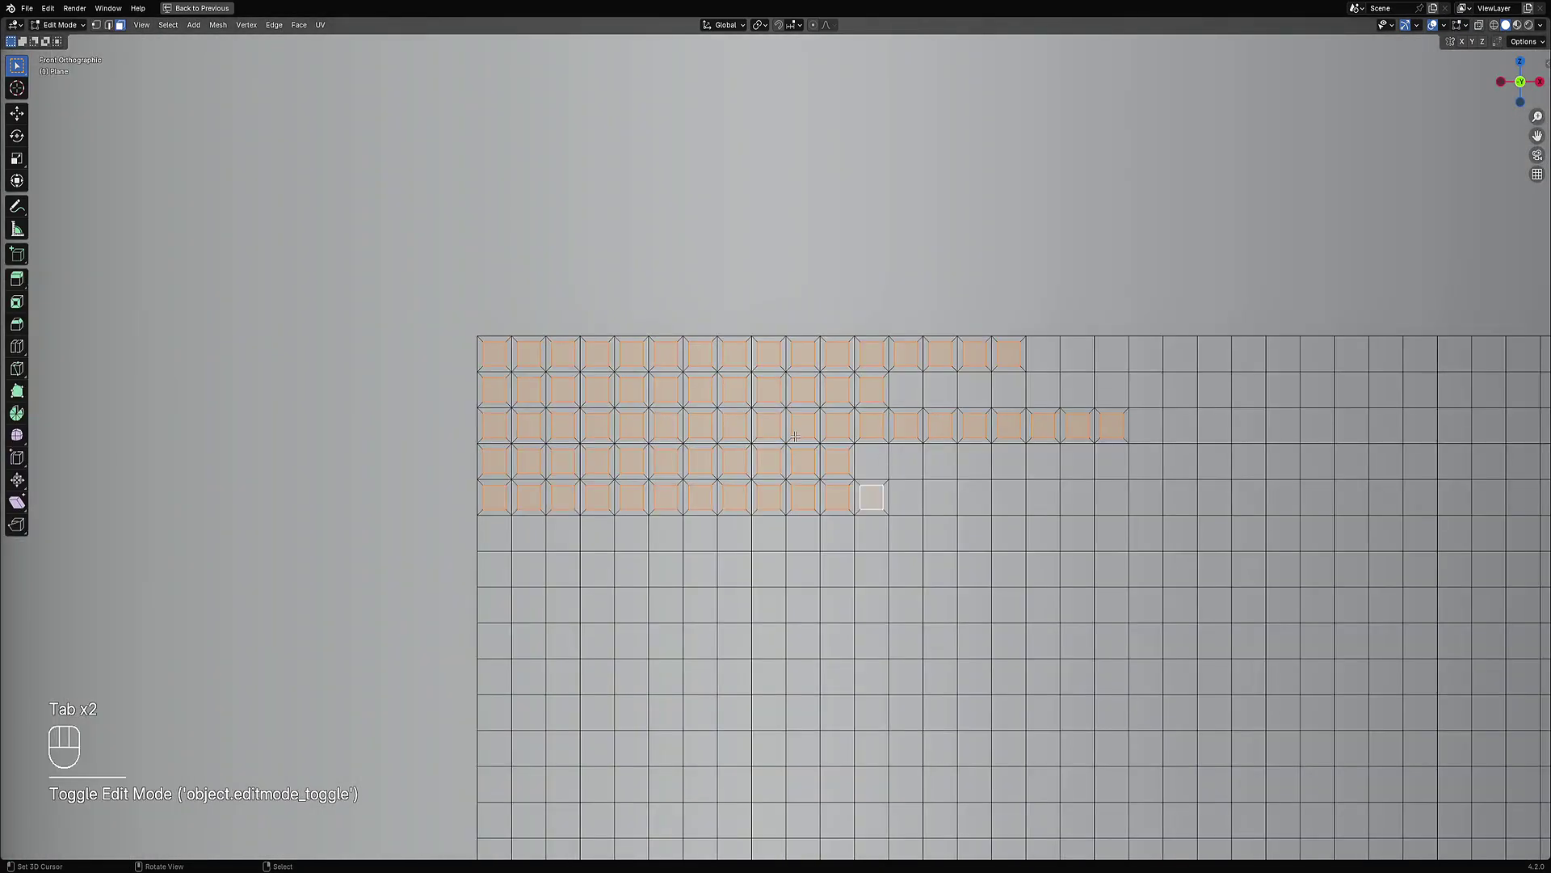
pyautogui.scroll(3, 797, 428)
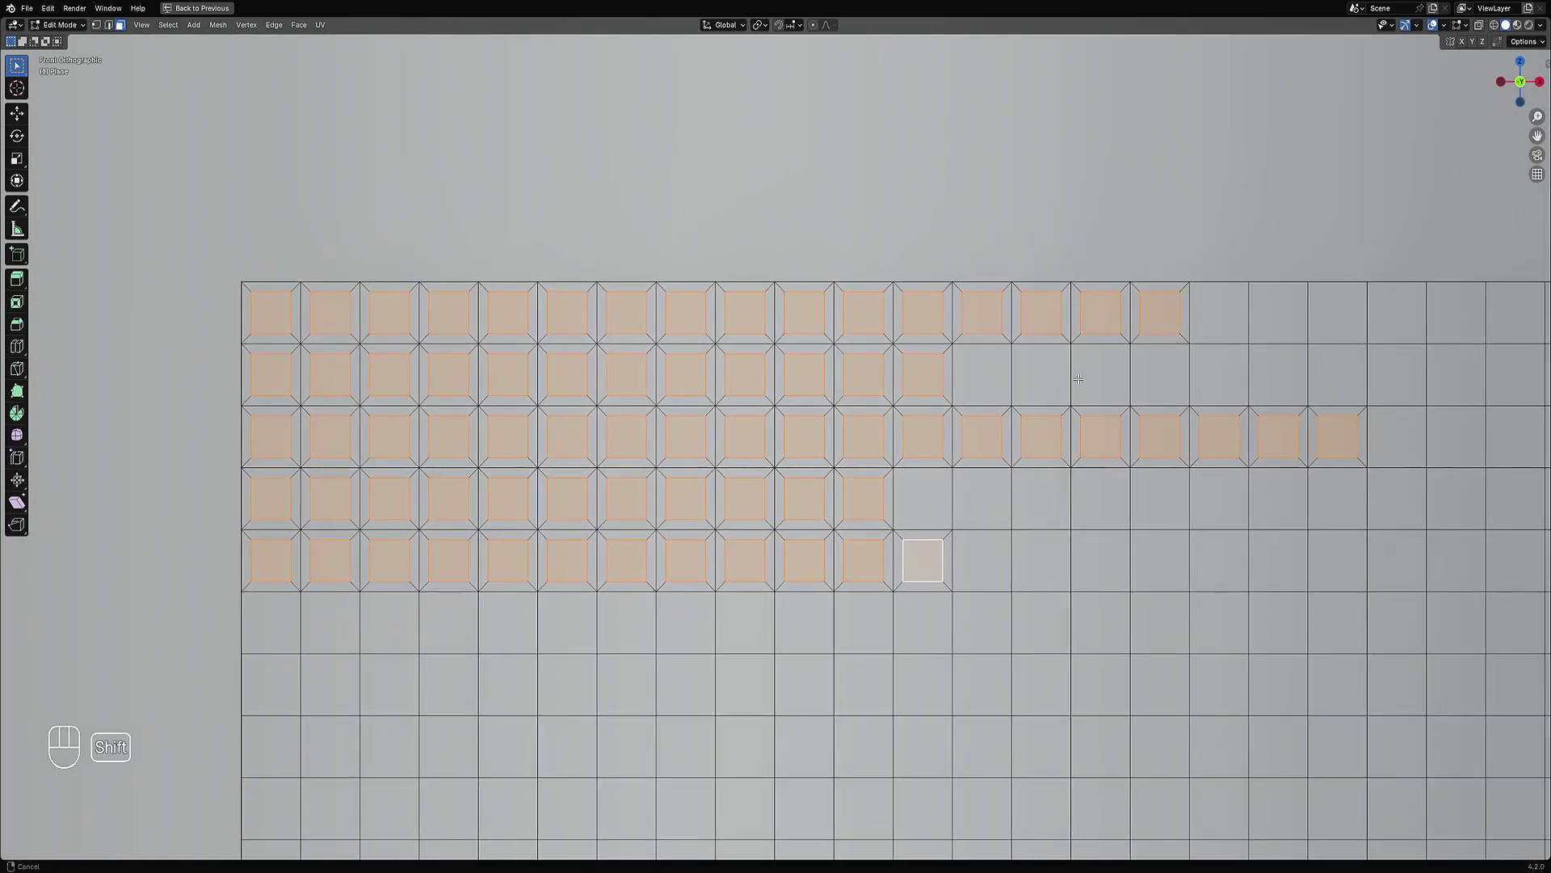
pyautogui.keyDown('shift'); pyautogui.moveTo(1078, 379); pyautogui.dragTo(1055, 385, button='middle'); pyautogui.keyUp('shift')
pyautogui.press('Tab')
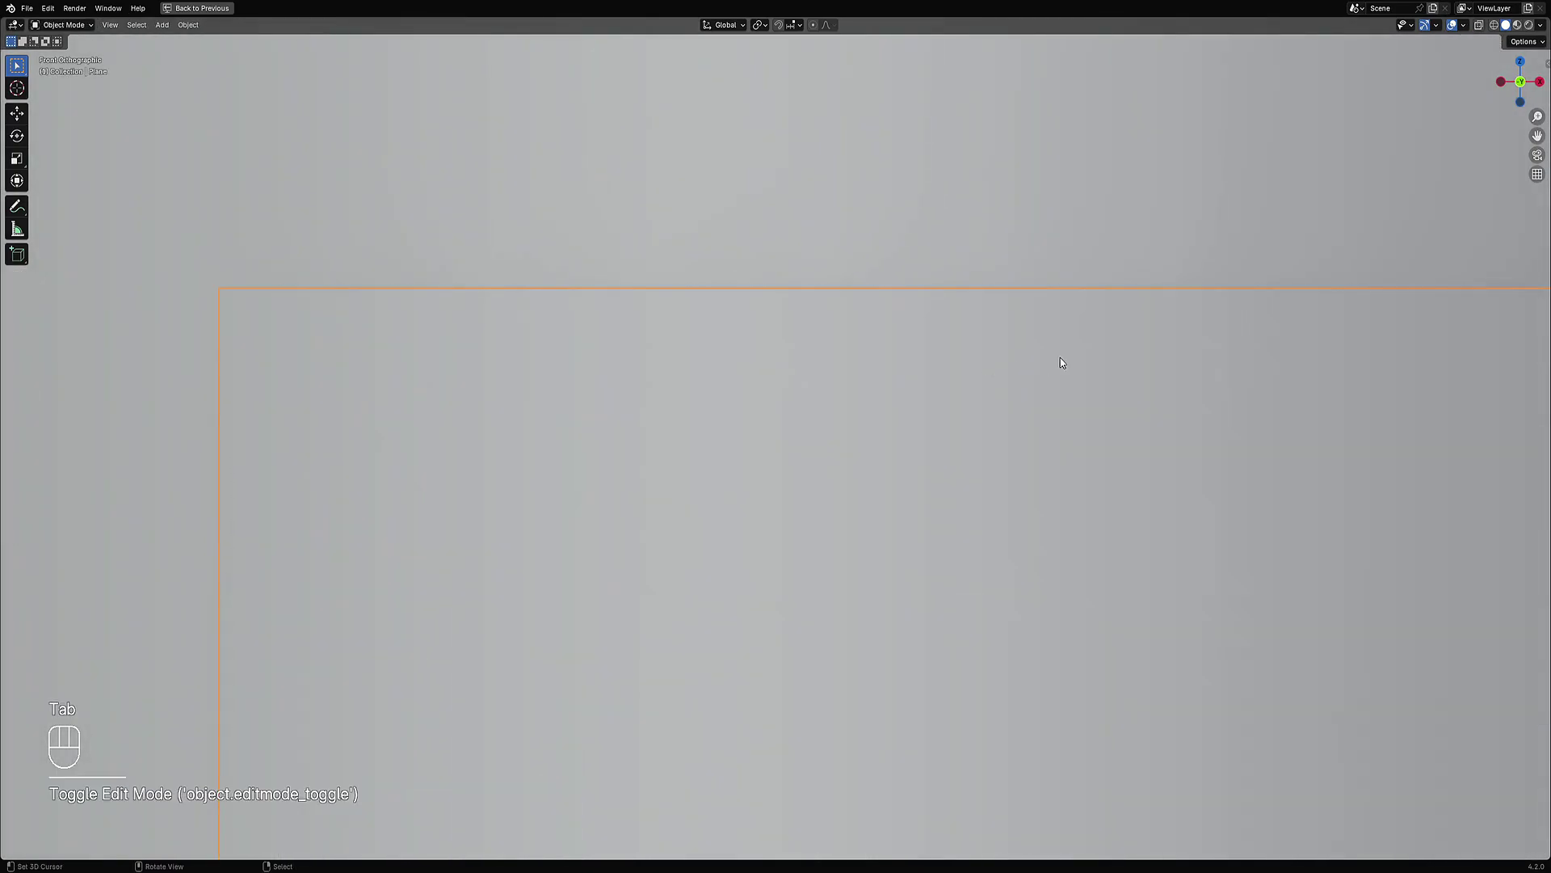
pyautogui.hotkey('shift', 'q')
pyautogui.click(1082, 271)
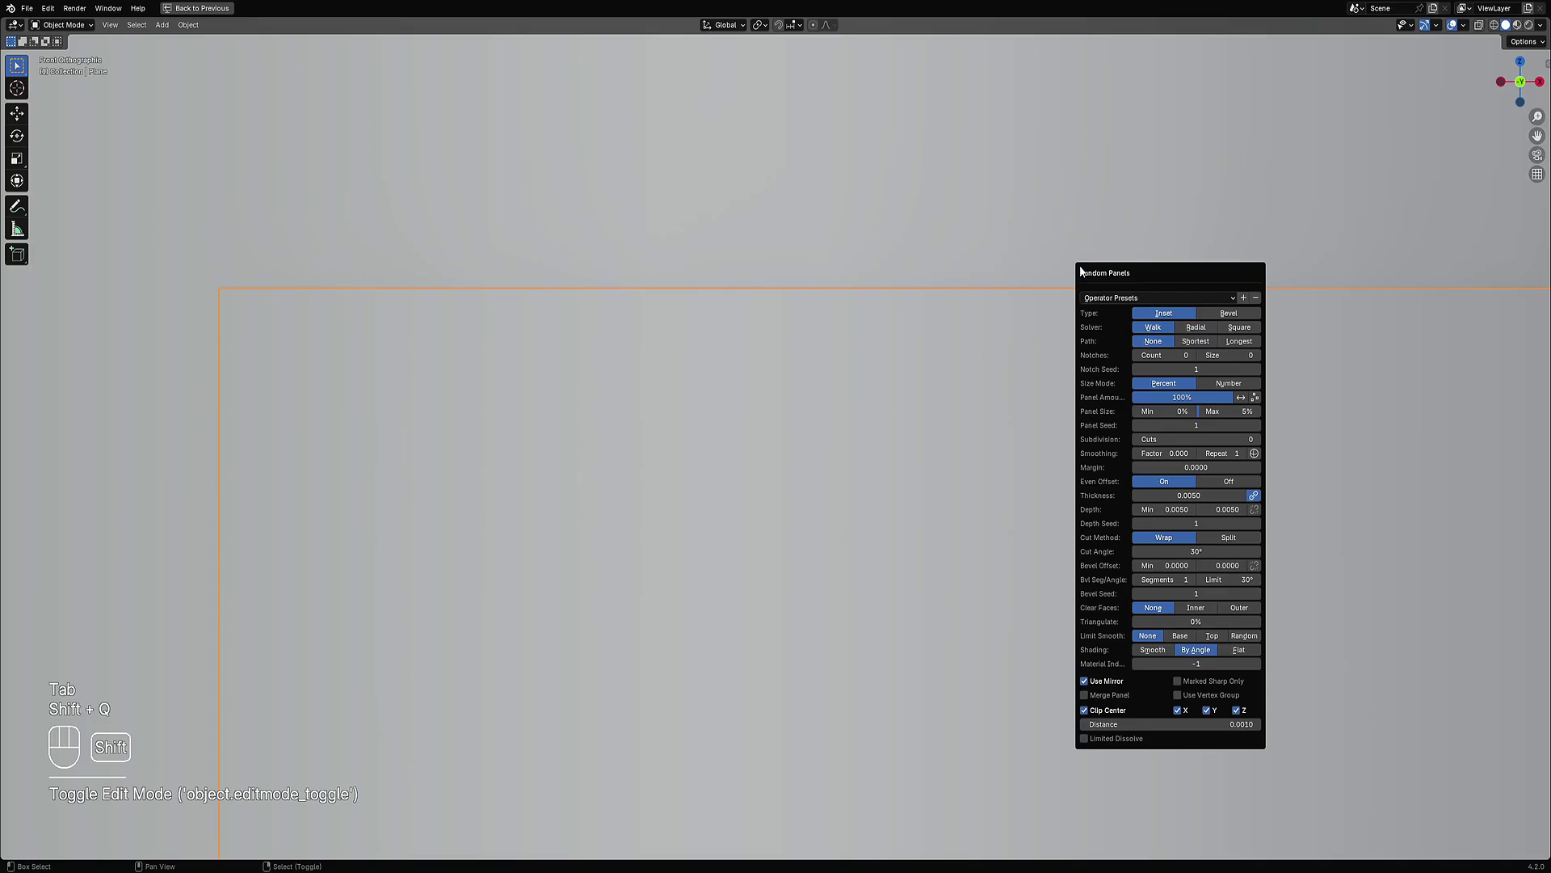
pyautogui.click(1118, 297)
pyautogui.click(1129, 312)
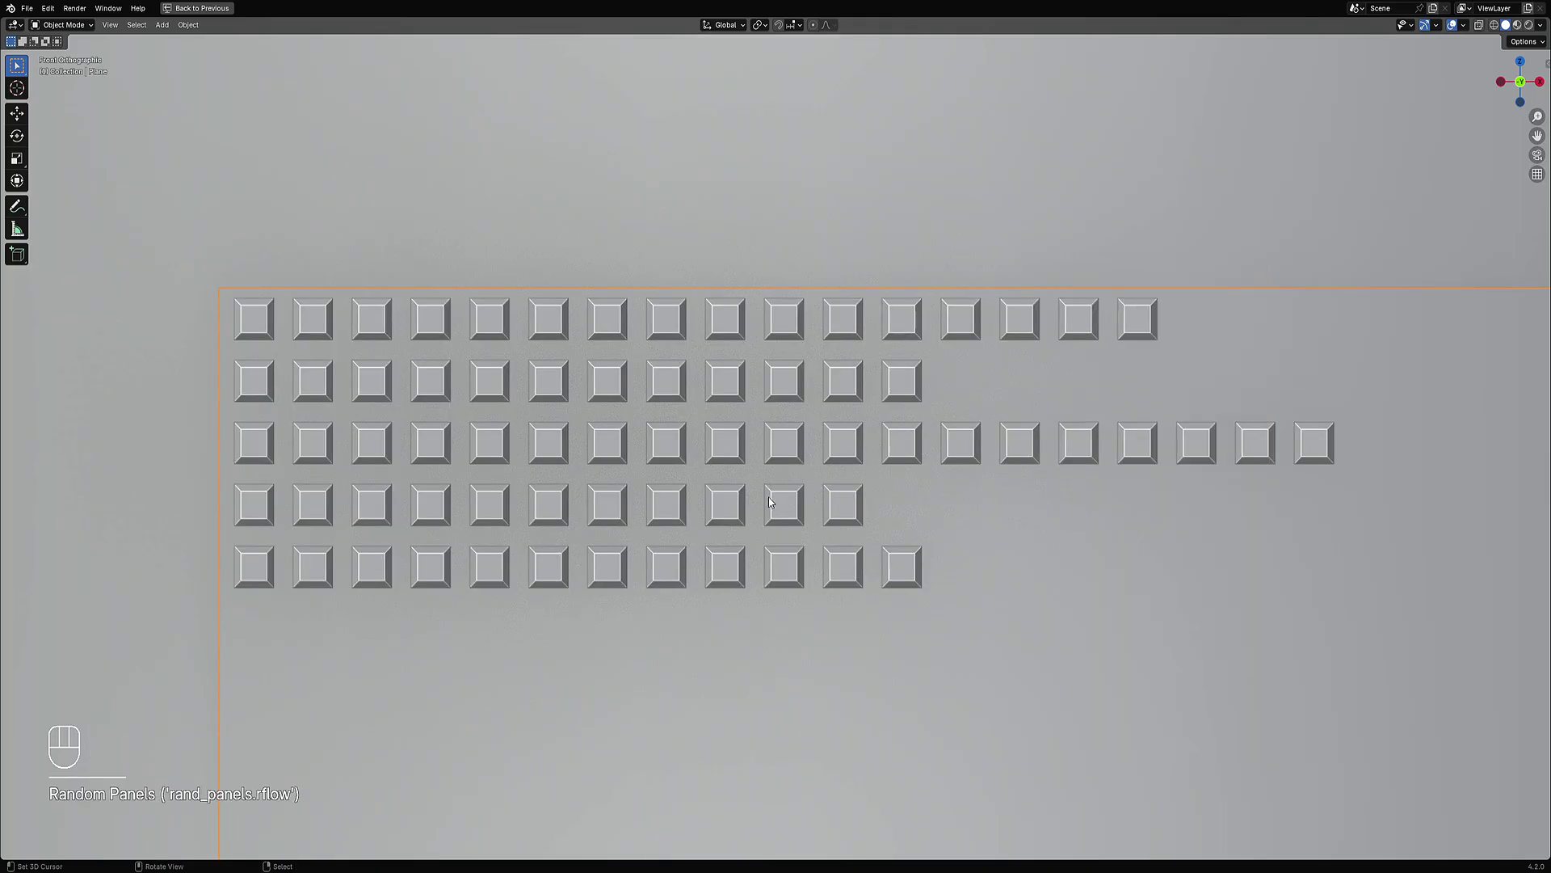
pyautogui.moveTo(768, 497); pyautogui.dragTo(957, 493, button='middle')
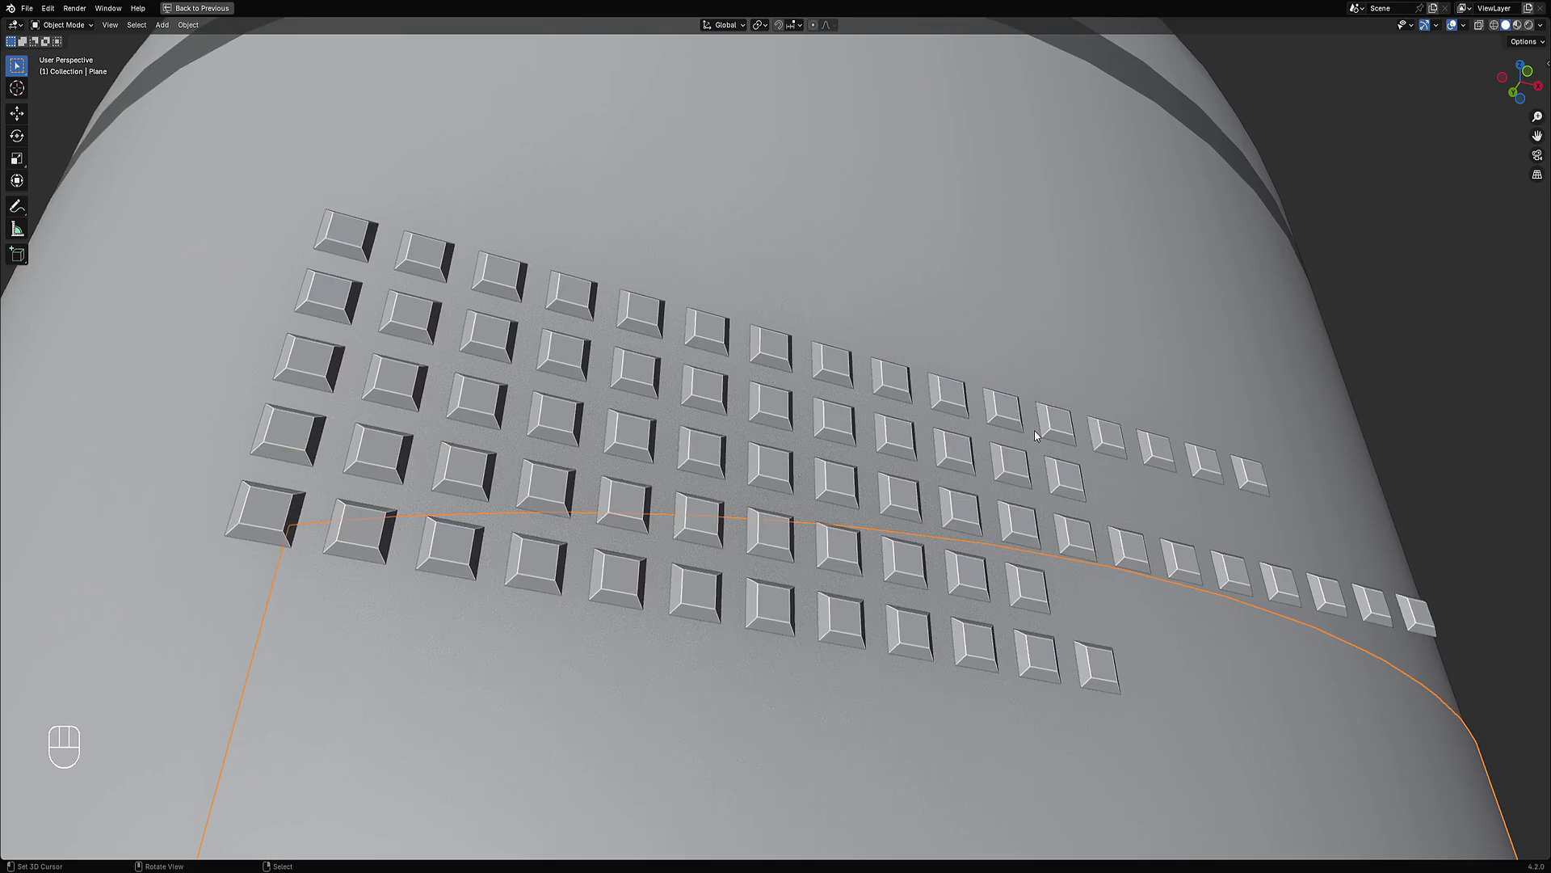
pyautogui.moveTo(1036, 436); pyautogui.dragTo(1129, 337, button='middle')
pyautogui.hotkey('ctrl', 'z')
# Step: Check the plane's modifier stack and apply its shrinkwrap and data transfer modifiers with Apply Mesh
pyautogui.press('Tab')
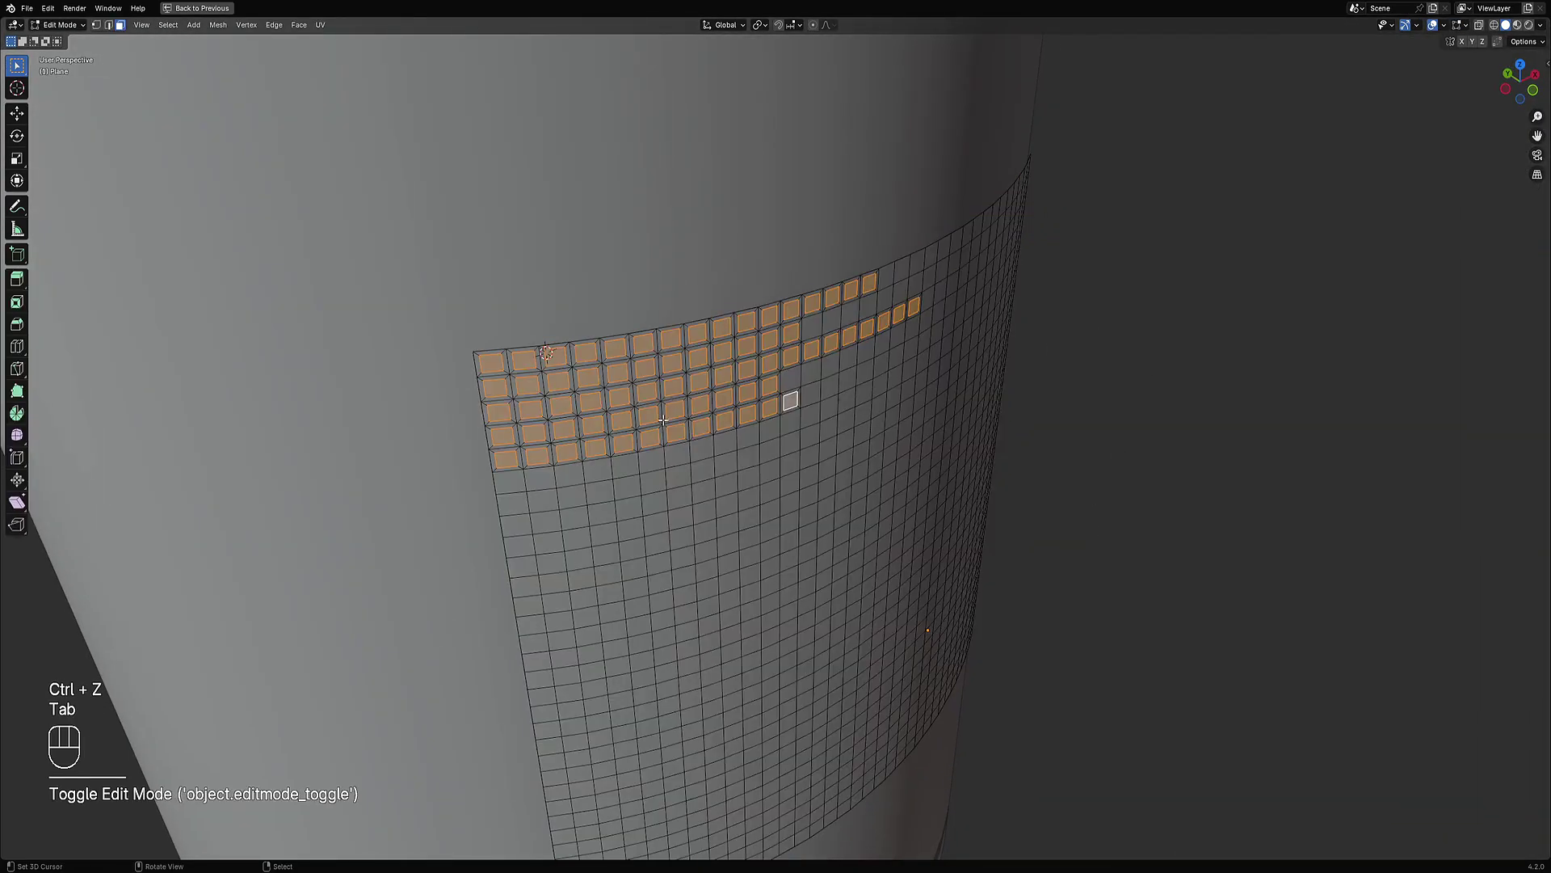
pyautogui.press('Tab')
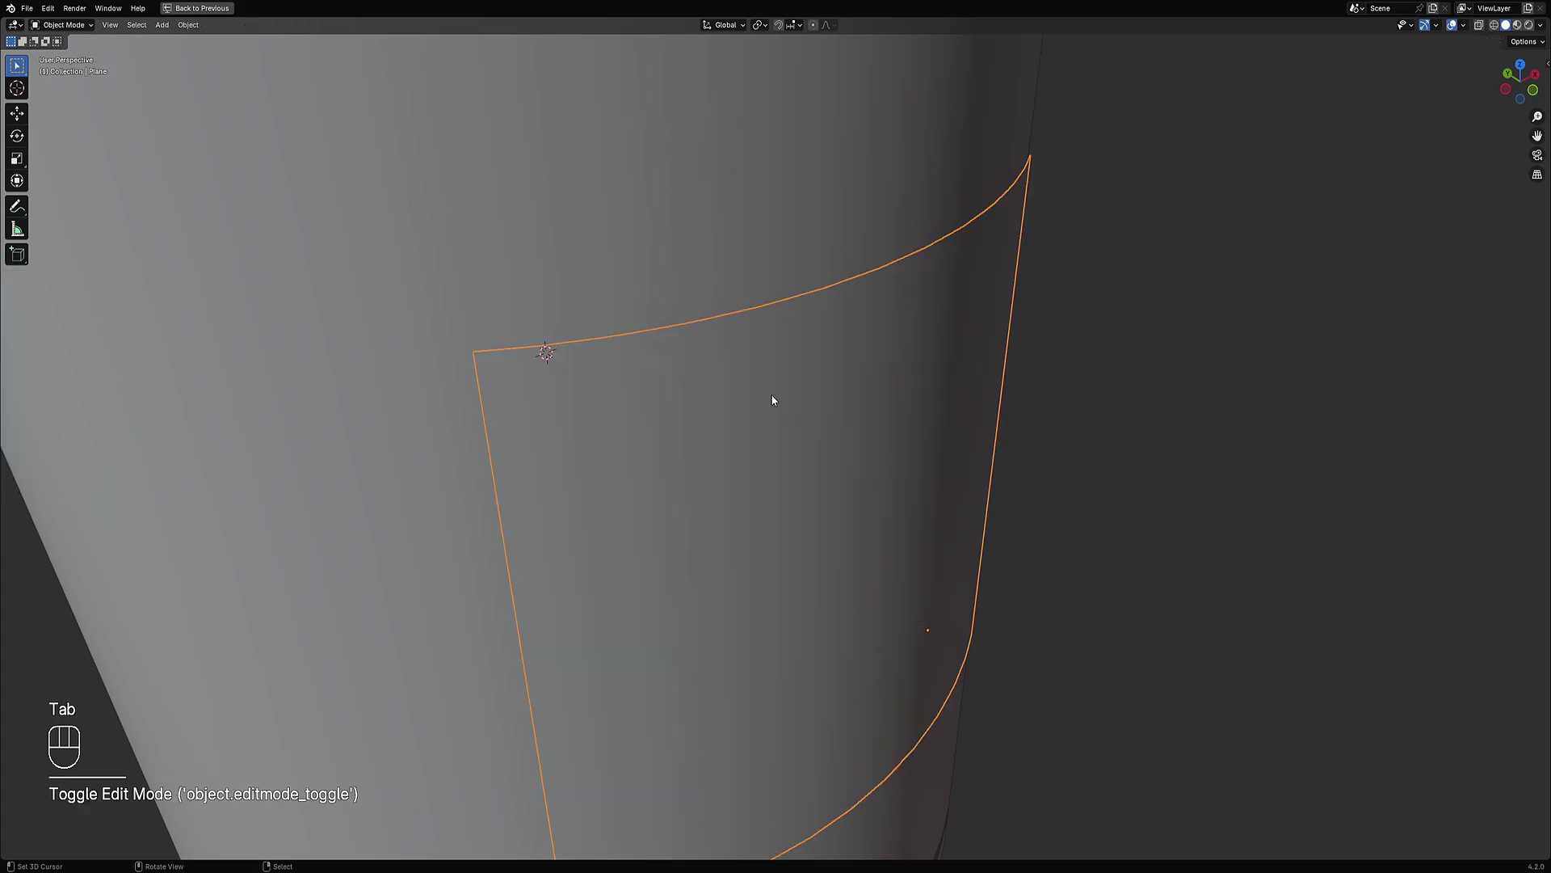
pyautogui.hotkey('ctrl', 'space')
pyautogui.click(1291, 477)
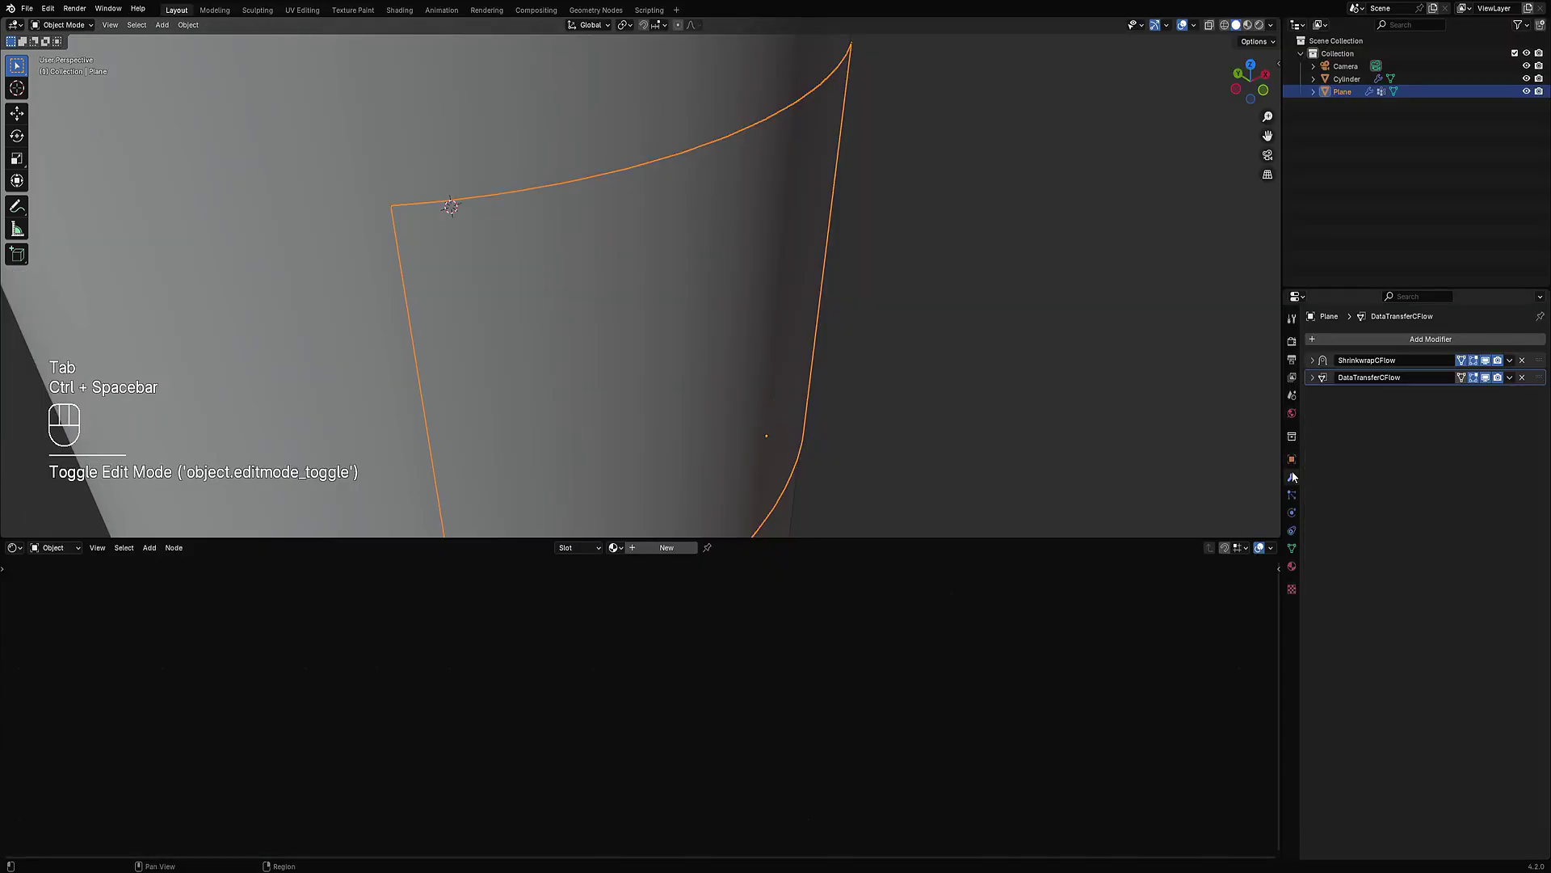
pyautogui.hotkey('ctrl', 'space')
pyautogui.hotkey('ctrl', 'shift', 'x')
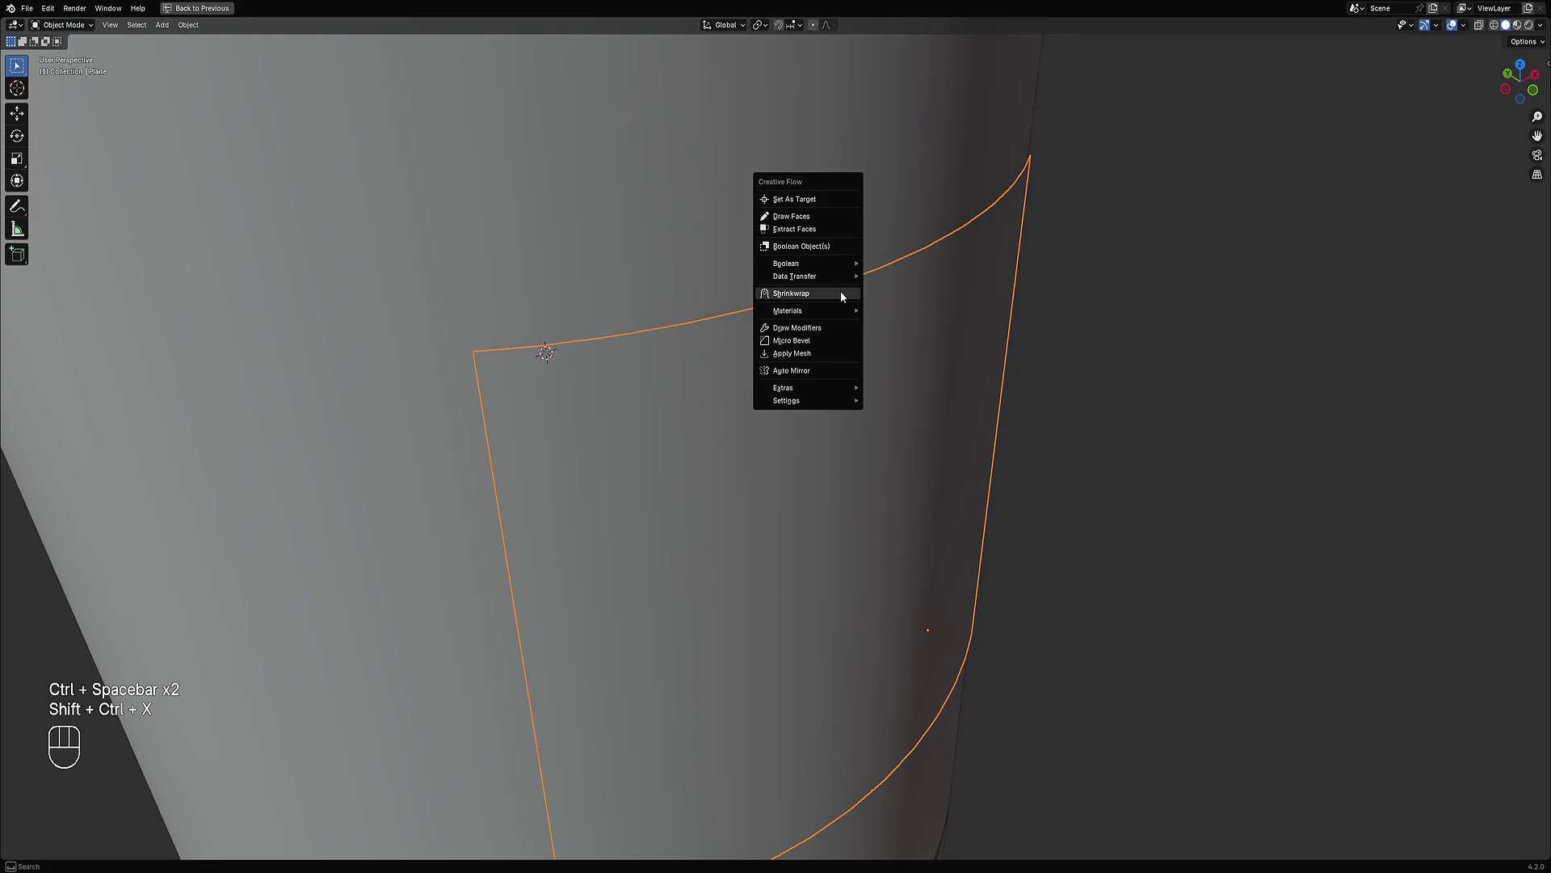
pyautogui.click(818, 352)
pyautogui.press('Tab')
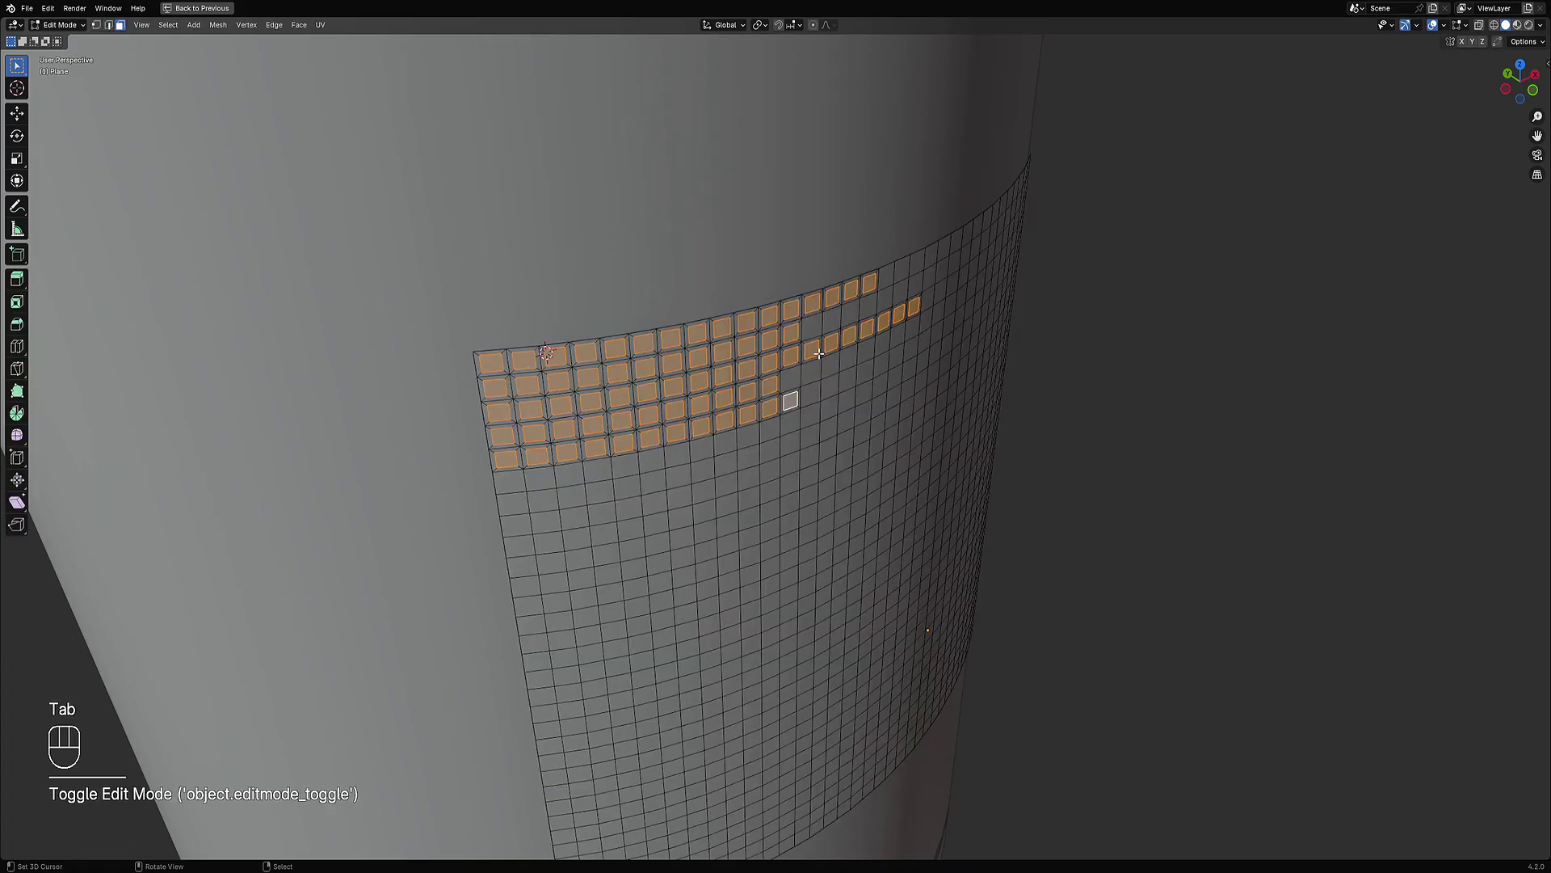
pyautogui.hotkey('ctrl', 'space')
pyautogui.hotkey('ctrl', 'space')
pyautogui.press('Tab')
# Step: Generate Random Panels on the plane's inset faces in object mode, with Clear Faces set to Outer
pyautogui.moveTo(852, 575); pyautogui.dragTo(768, 543, button='middle')
pyautogui.press('Tab')
pyautogui.keyDown('shift'); pyautogui.moveTo(930, 511); pyautogui.dragTo(879, 328, button='middle'); pyautogui.keyUp('shift')
pyautogui.scroll(1, 786, 416)
pyautogui.press('Tab')
pyautogui.hotkey('shift', 'q')
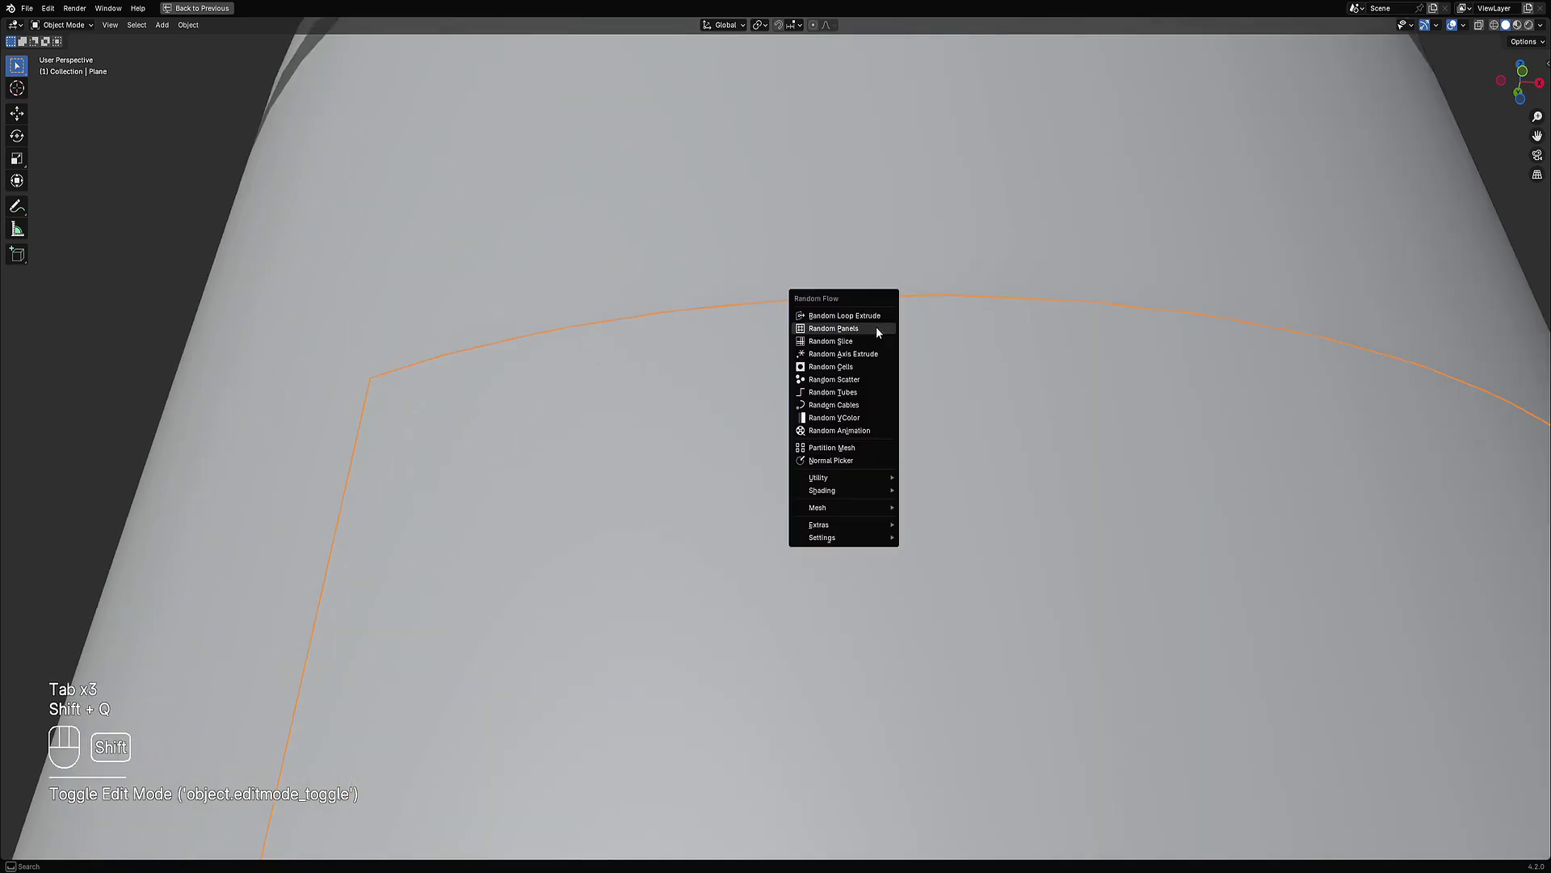
pyautogui.click(876, 328)
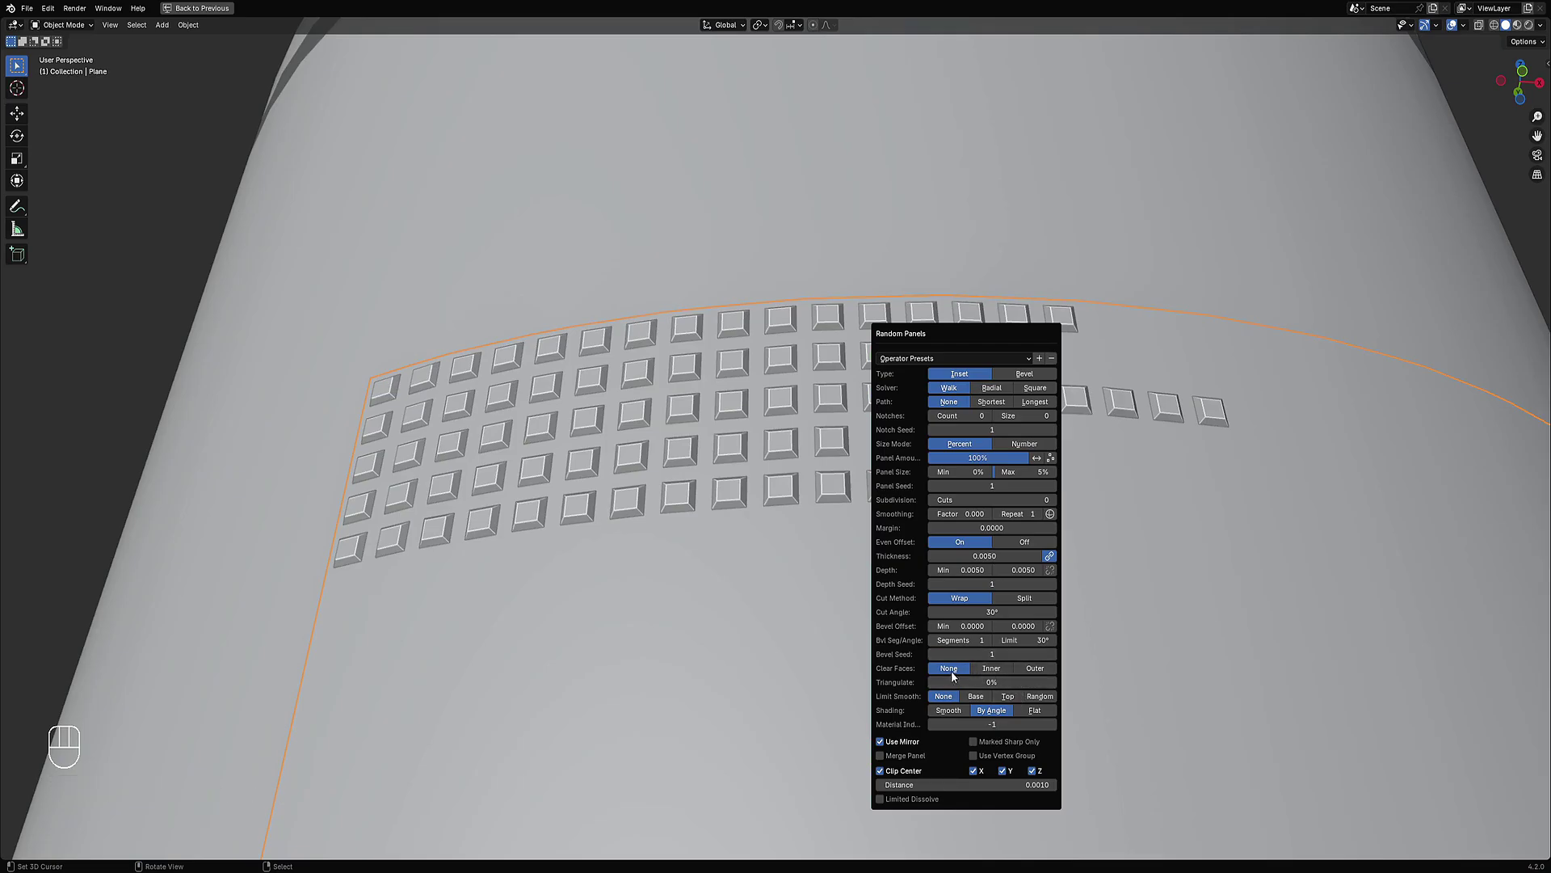
pyautogui.click(1006, 667)
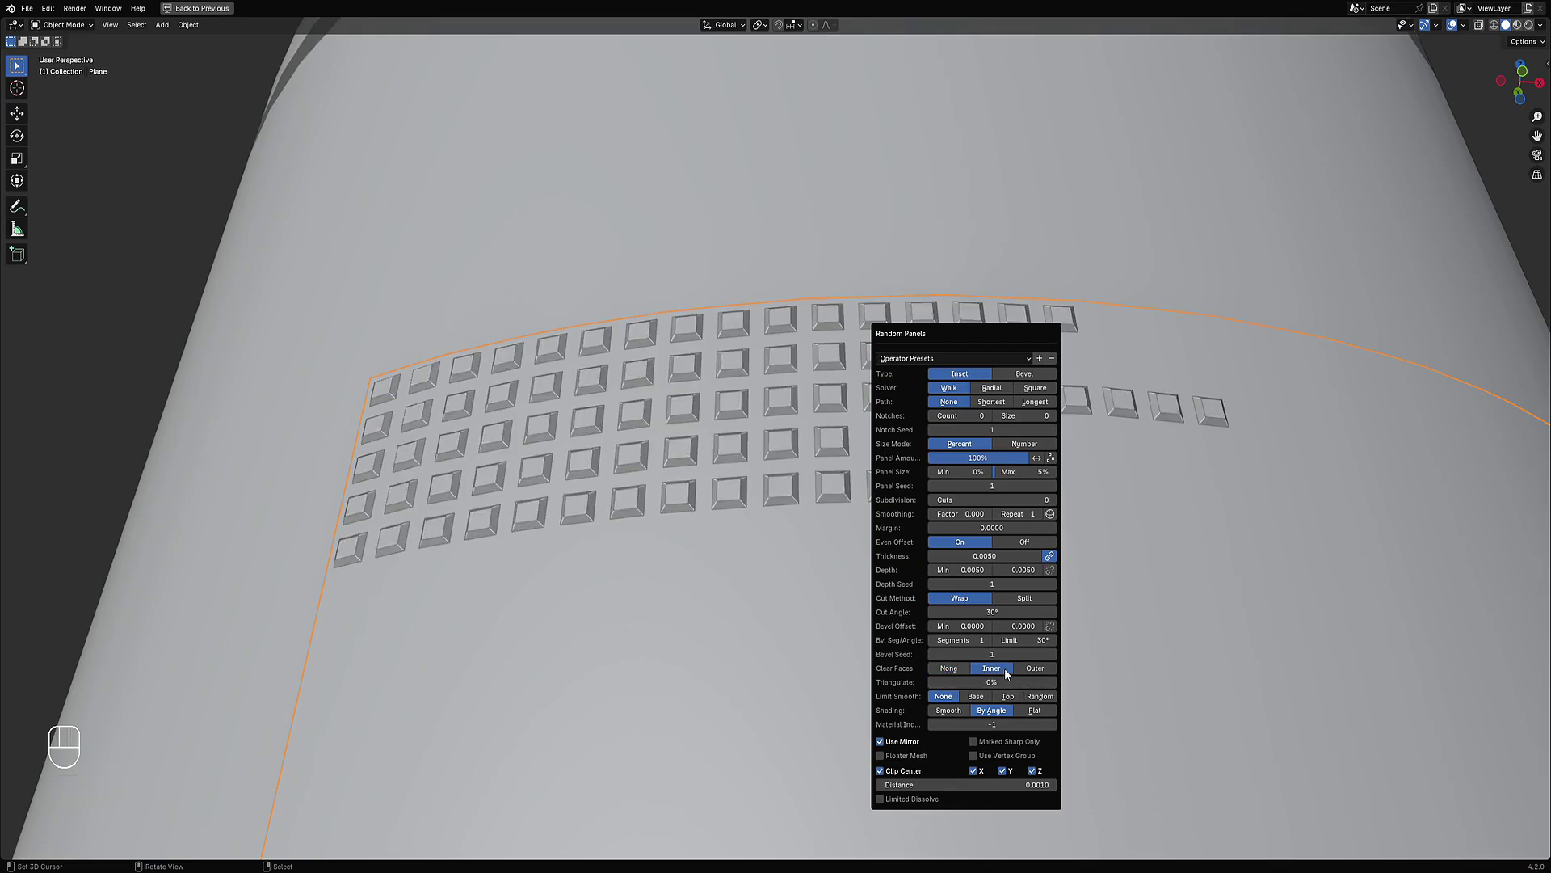
pyautogui.click(1038, 669)
pyautogui.moveTo(530, 646); pyautogui.dragTo(928, 551, button='middle')
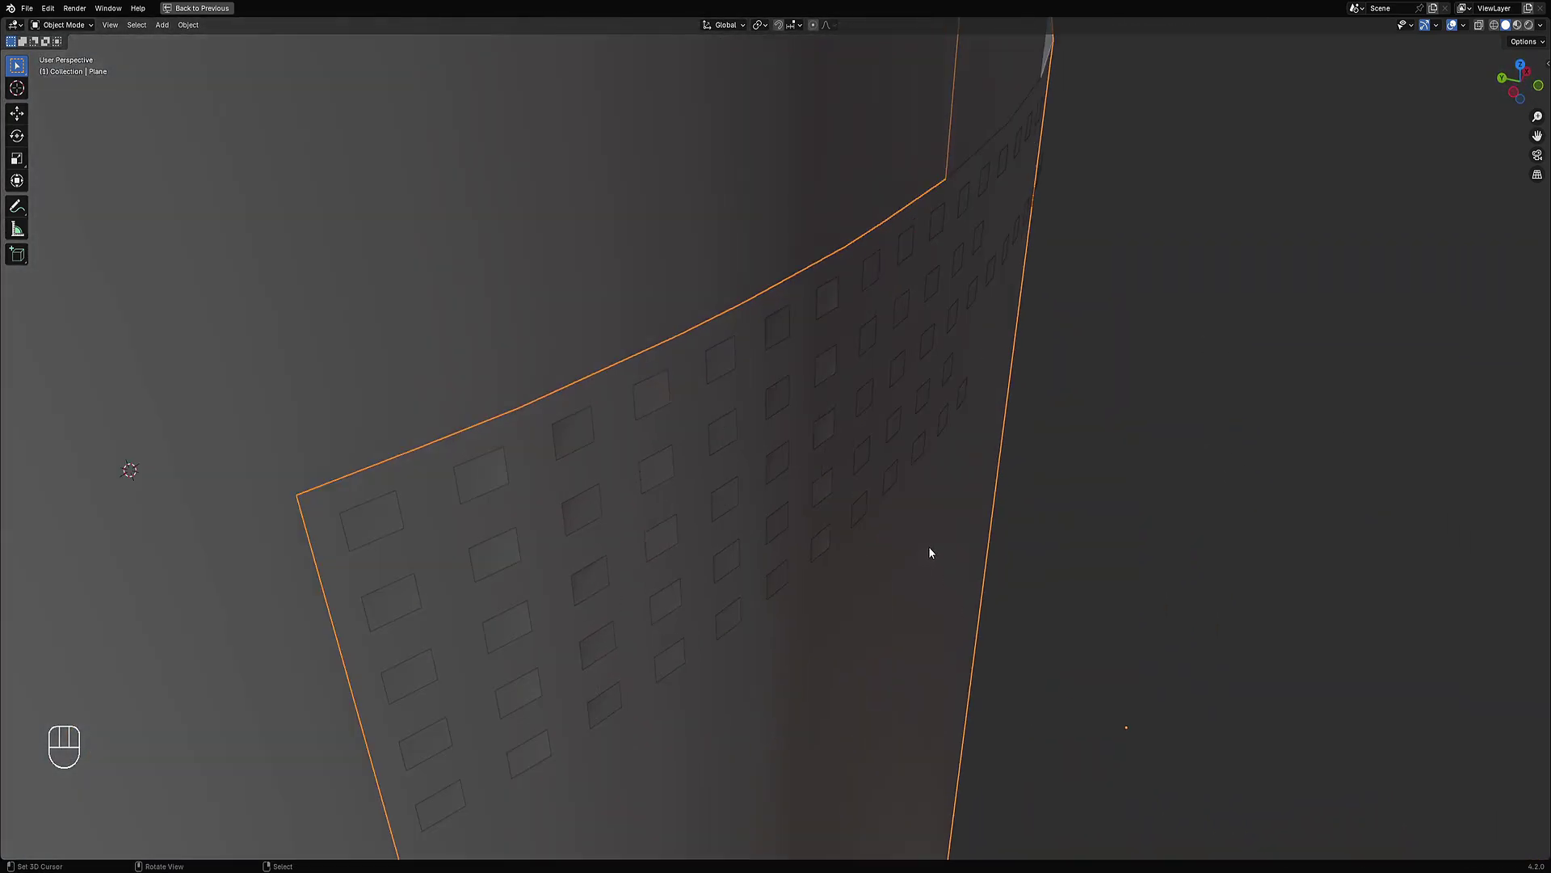
# Step: Link the minimum and maximum depth of the Random Panels operation and set the depth to 0.0004
pyautogui.press('F9')
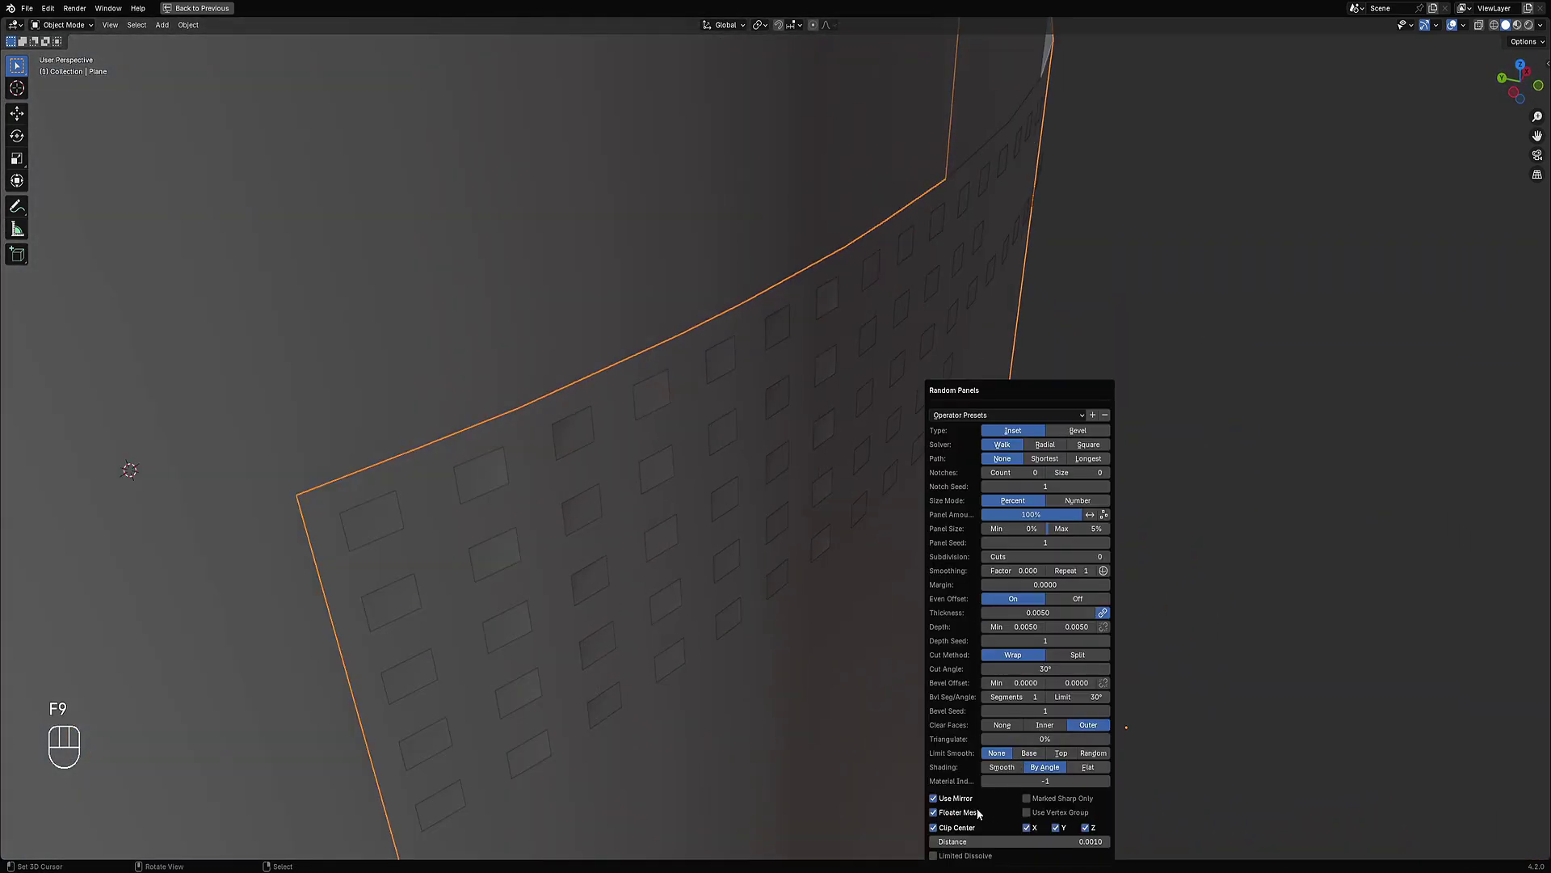
pyautogui.click(1104, 628)
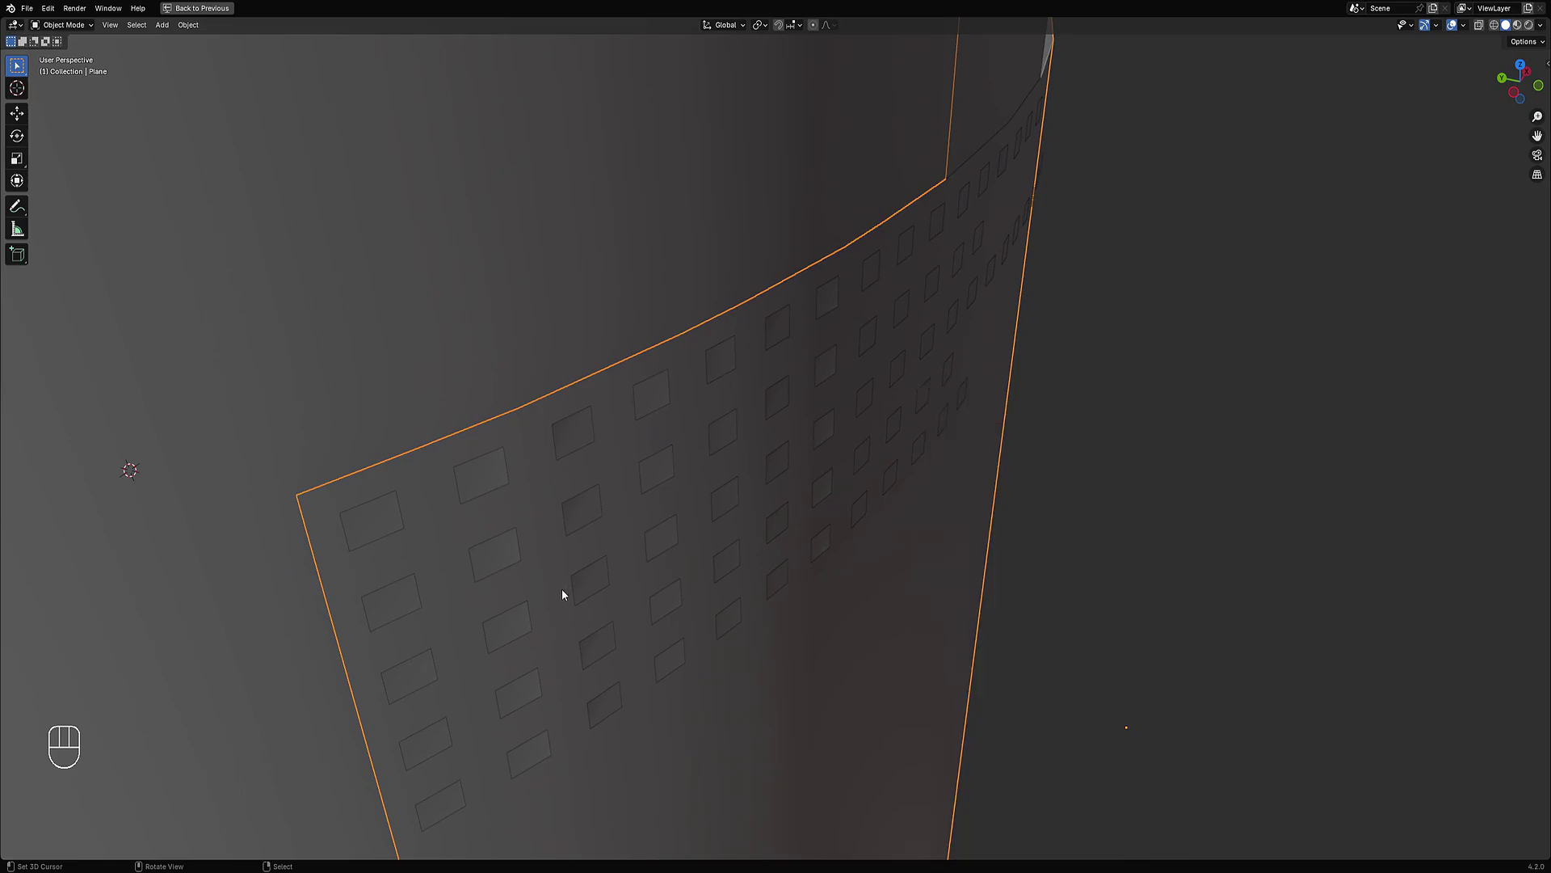
pyautogui.press('F9')
pyautogui.moveTo(1055, 640)
pyautogui.keyDown('shift'); pyautogui.mouseDown()
pyautogui.moveTo(1014, 640)
pyautogui.moveTo(1050, 640)
pyautogui.moveTo(1033, 640)
pyautogui.mouseUp(); pyautogui.keyUp('shift')
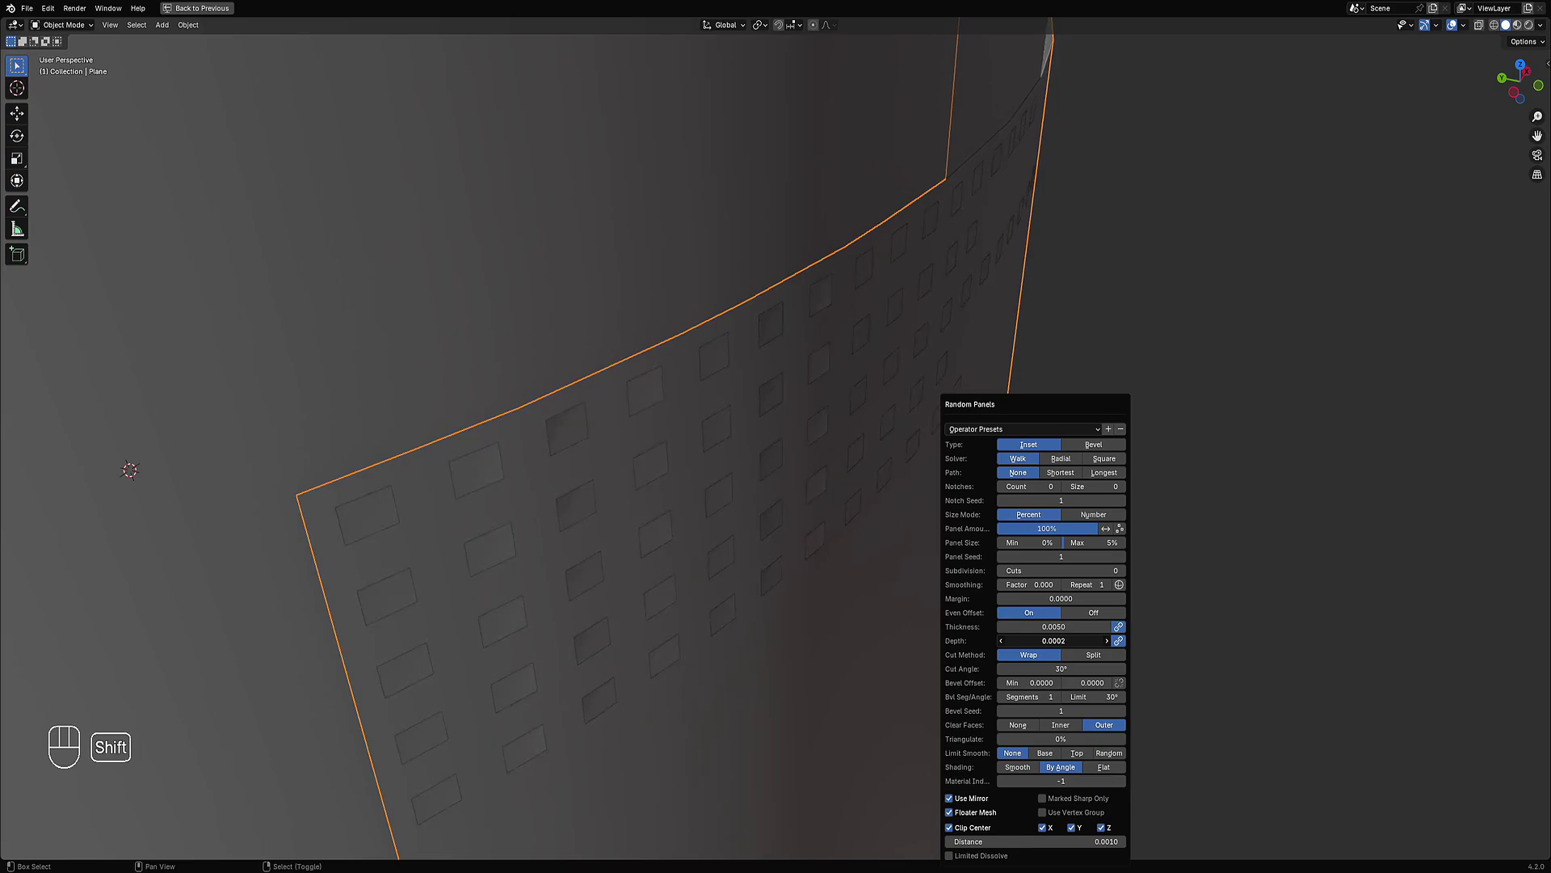
# Step: Set the Random Panels subdivision to 4 cuts and reduce the panel thickness to 0.0012
pyautogui.scroll(-5, 777, 540)
pyautogui.moveTo(777, 540); pyautogui.dragTo(855, 549, button='middle')
pyautogui.scroll(3, 761, 469)
pyautogui.scroll(2, 974, 501)
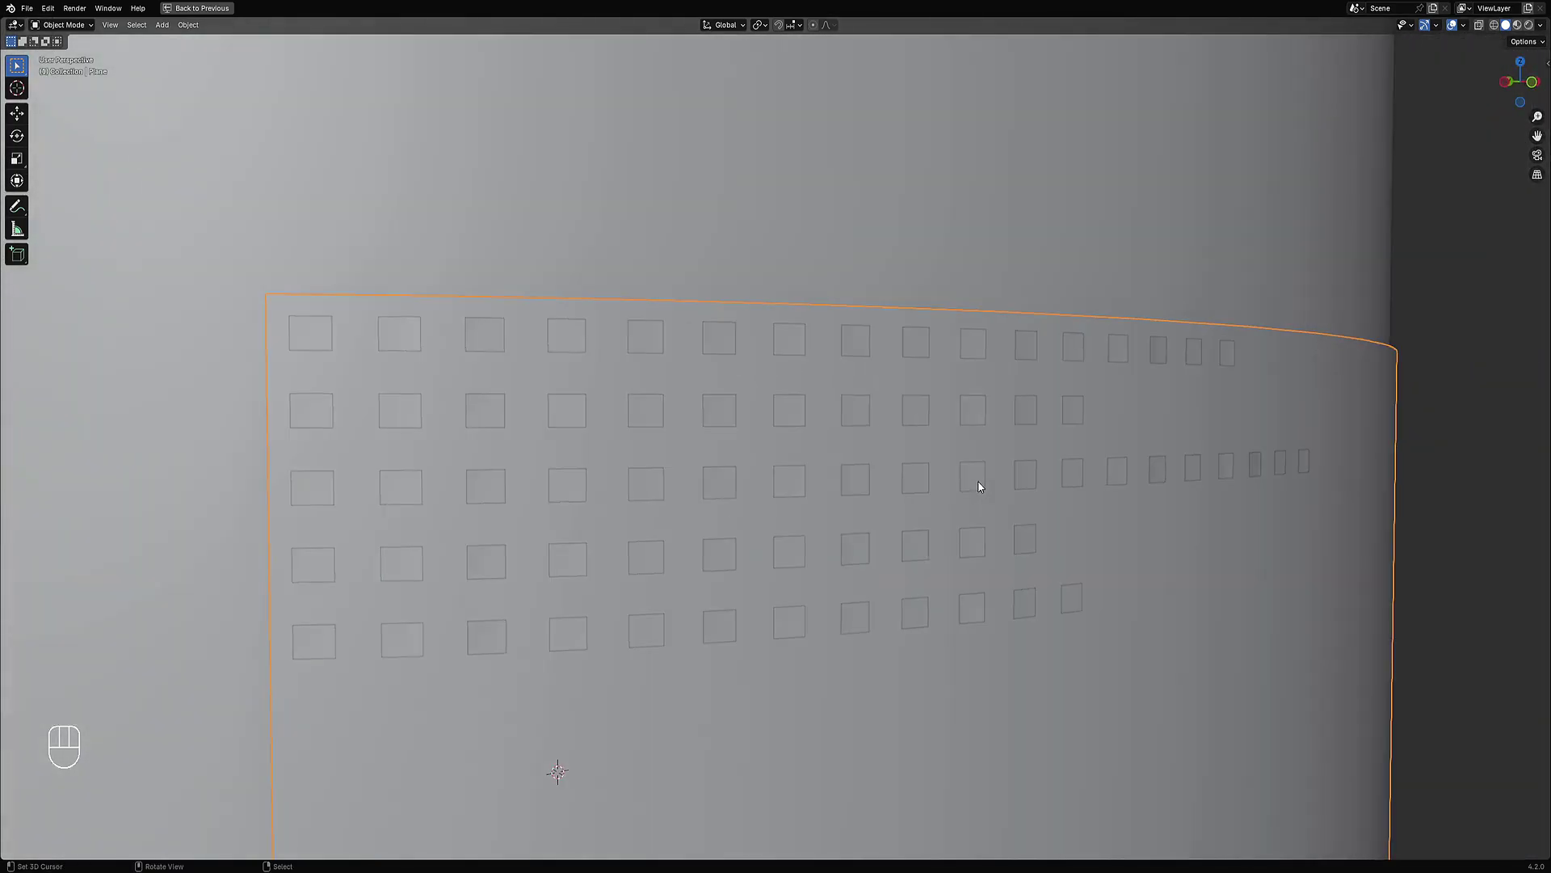
pyautogui.press('F9')
pyautogui.keyDown('ctrl'); pyautogui.scroll(4, 1082, 572); pyautogui.keyUp('ctrl')
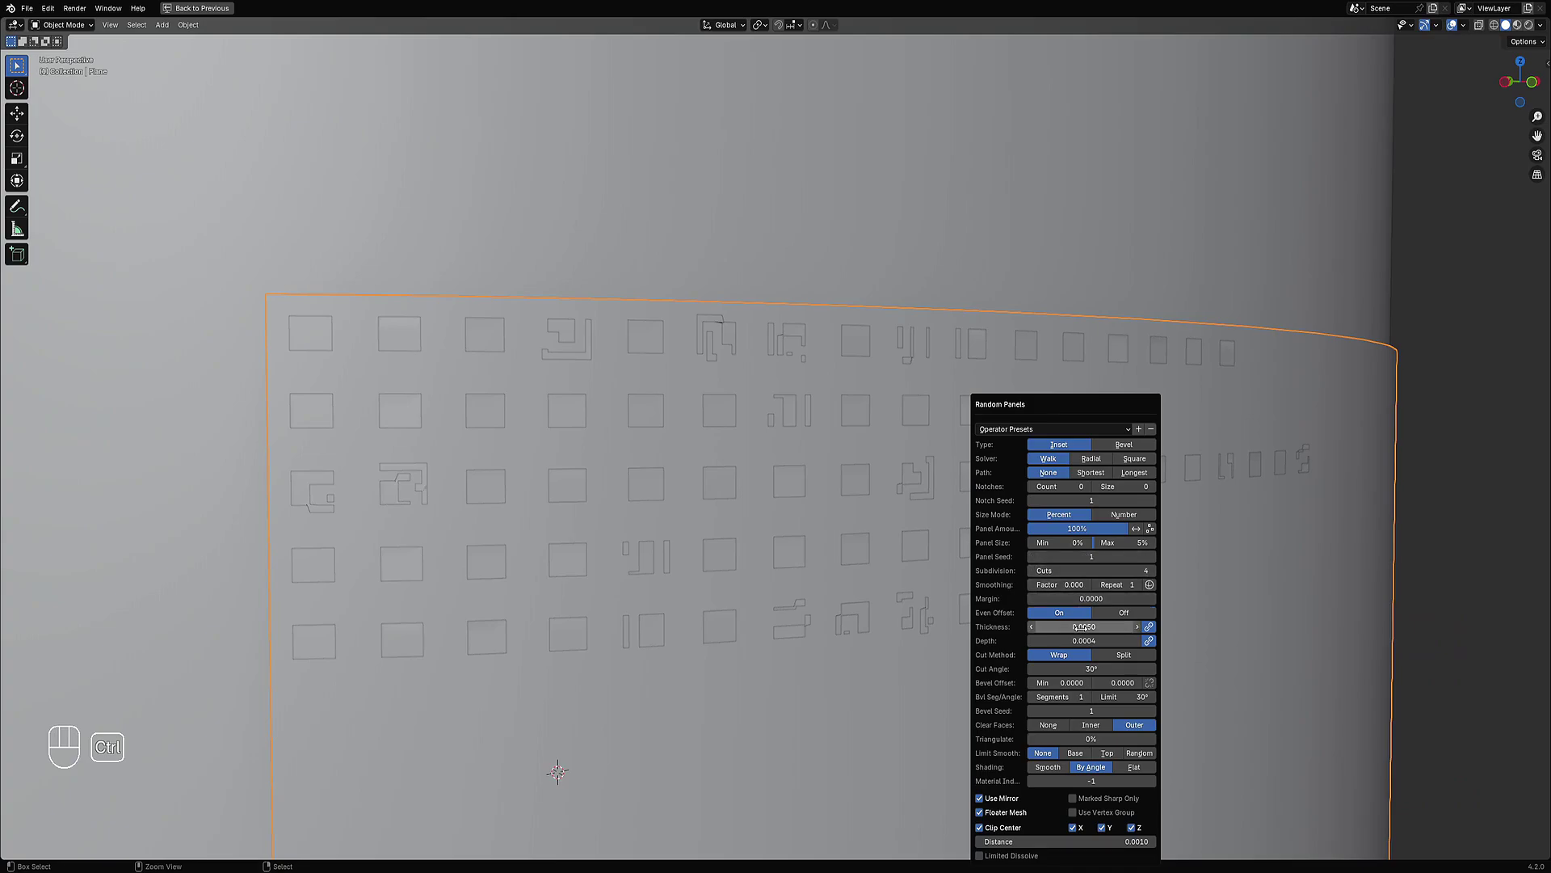
pyautogui.keyDown('shift'); pyautogui.moveTo(1083, 627); pyautogui.dragTo(1059, 627); pyautogui.keyUp('shift')
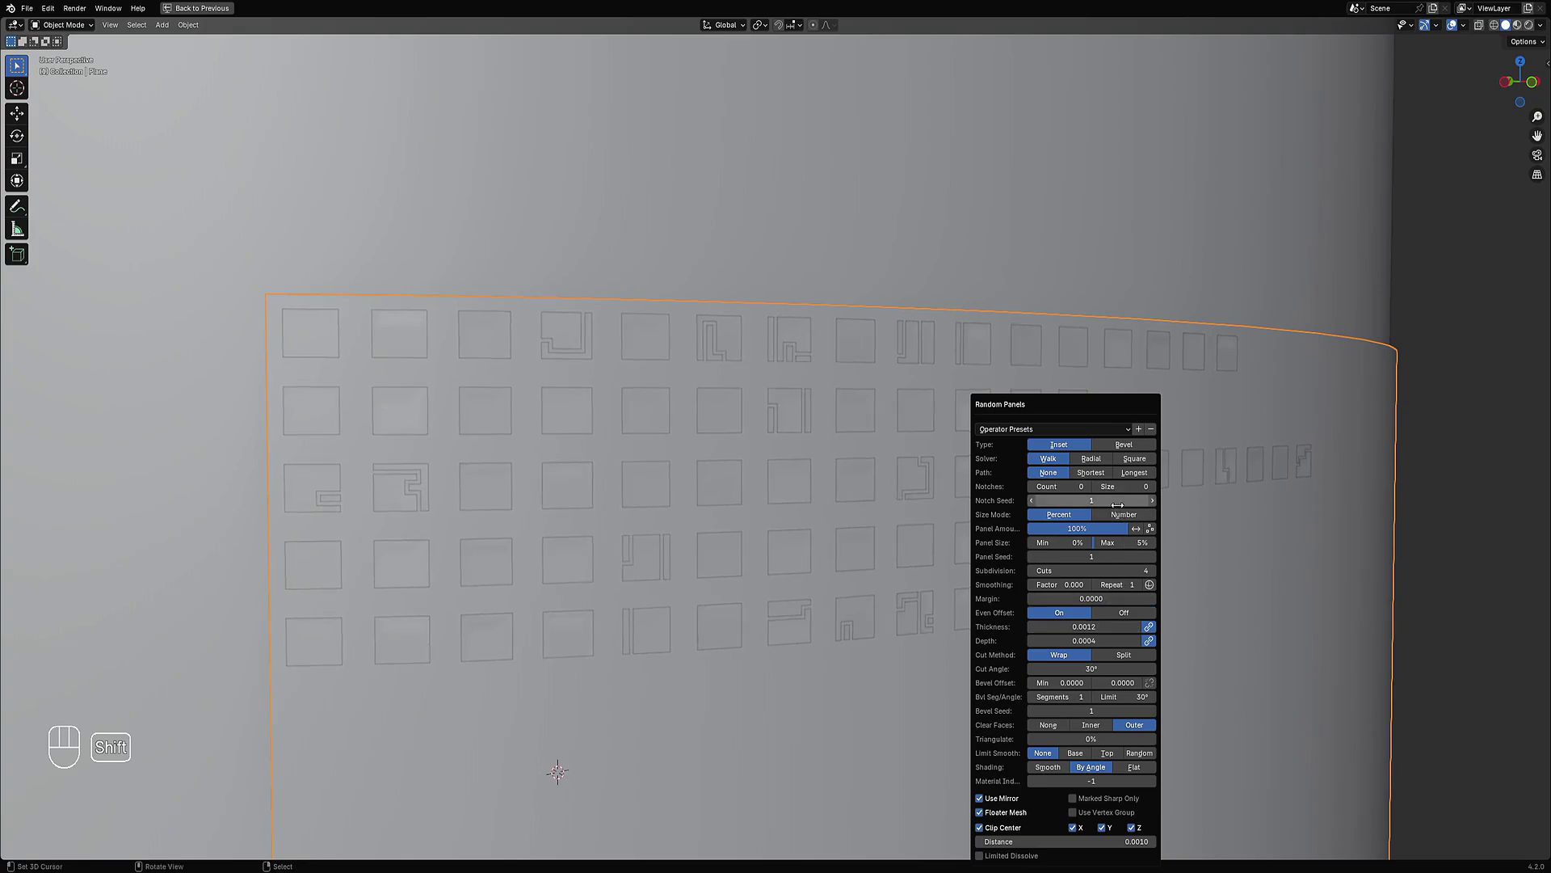
# Step: Set the maximum panel size to 1% in the Random Panels options
pyautogui.click(1123, 543)
pyautogui.write('1')
pyautogui.press('Return')
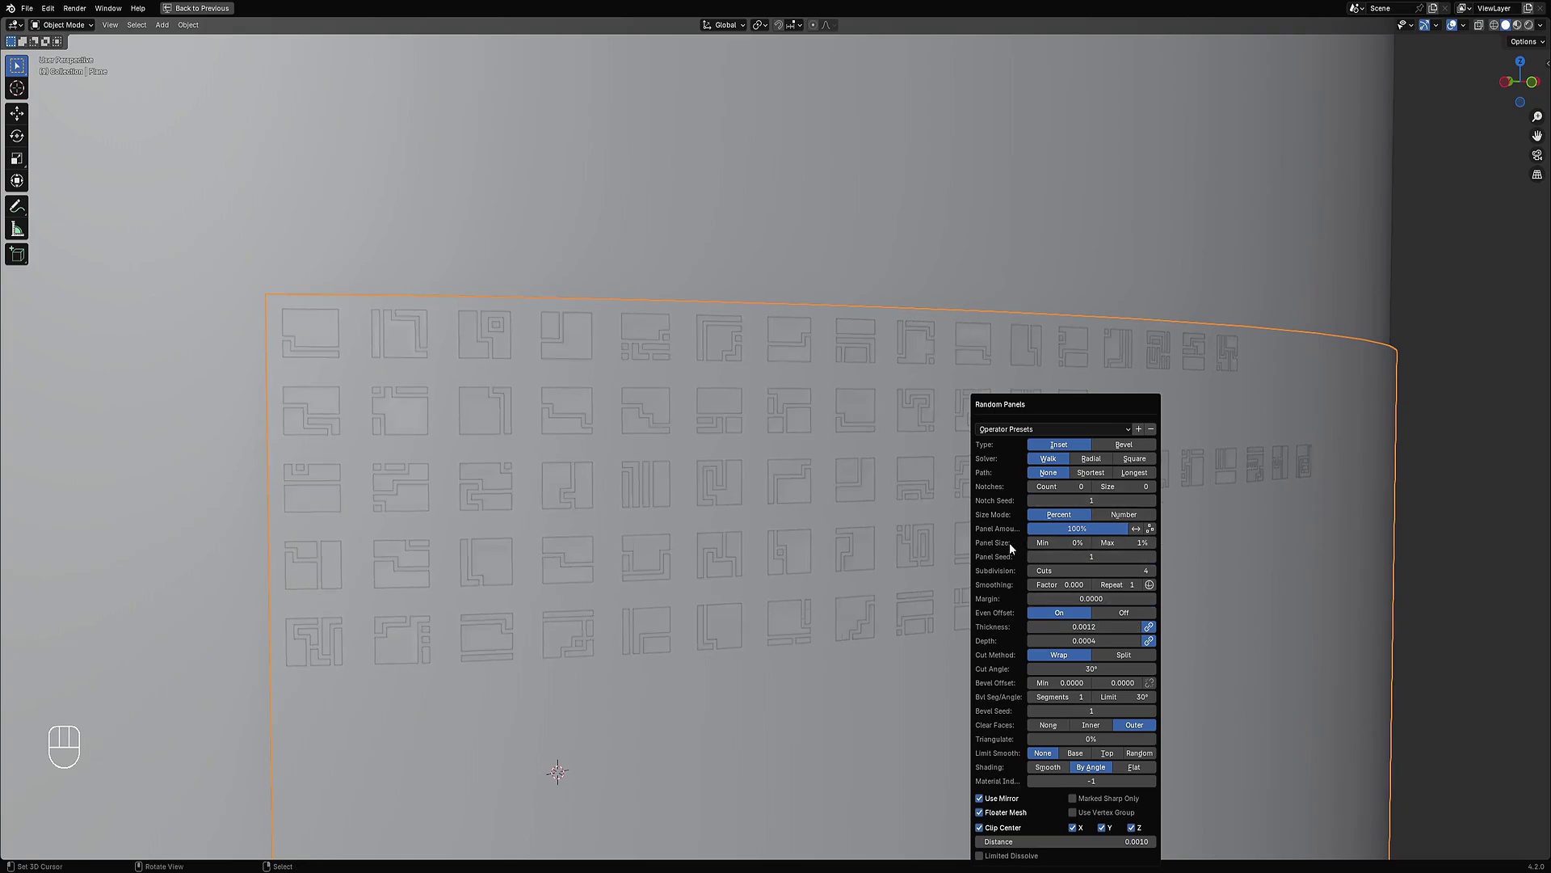
# Step: Change the solid viewport shading color to Random so each object is tinted differently
pyautogui.moveTo(629, 573); pyautogui.dragTo(924, 543, button='middle')
pyautogui.scroll(1, 937, 542)
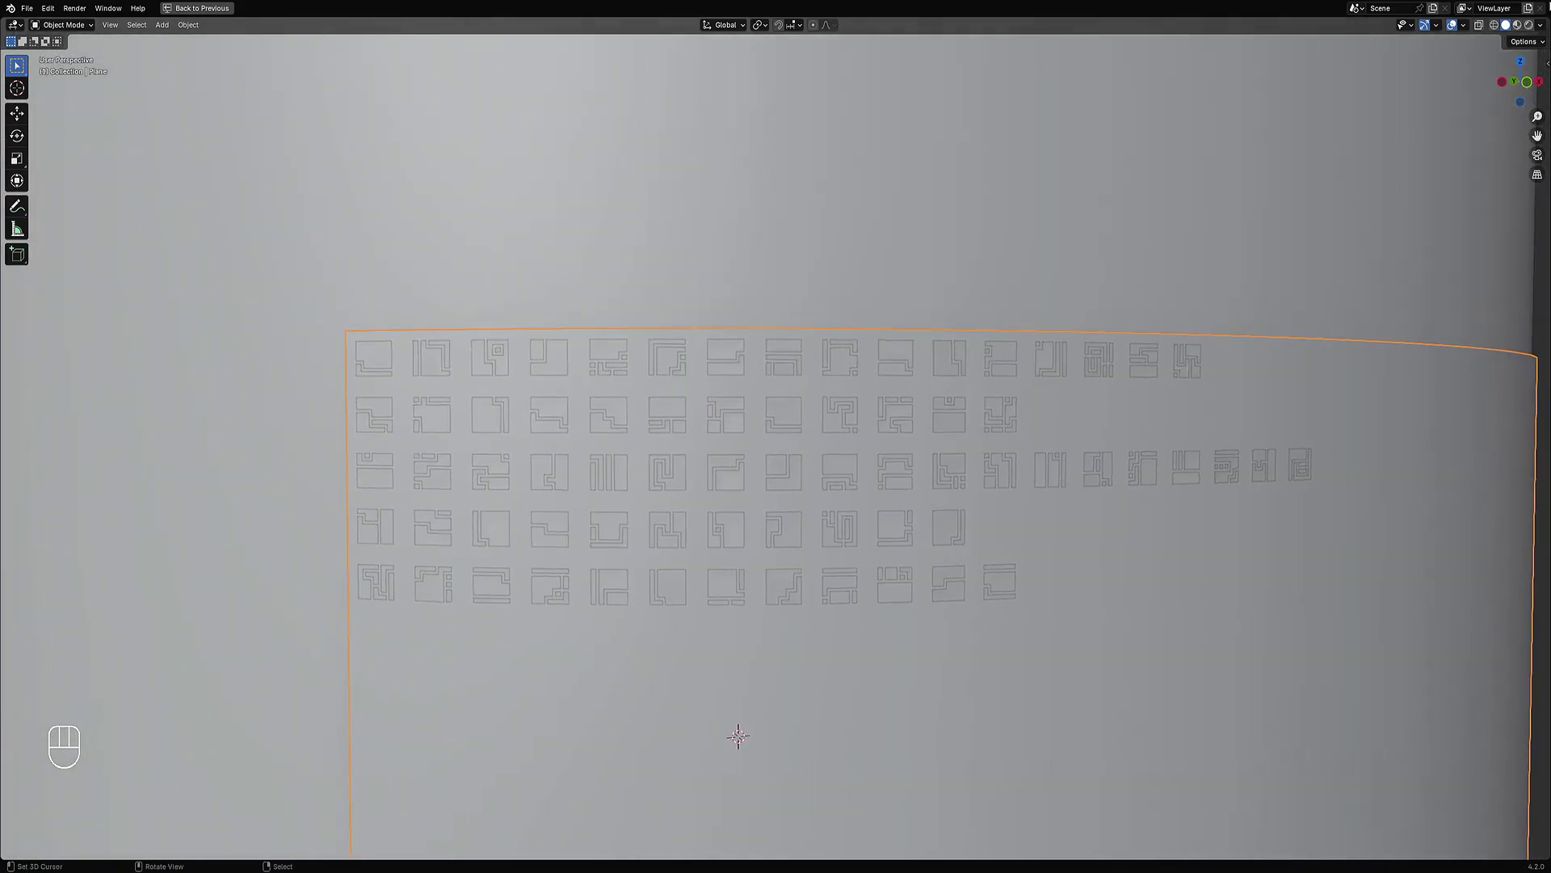
pyautogui.click(1541, 26)
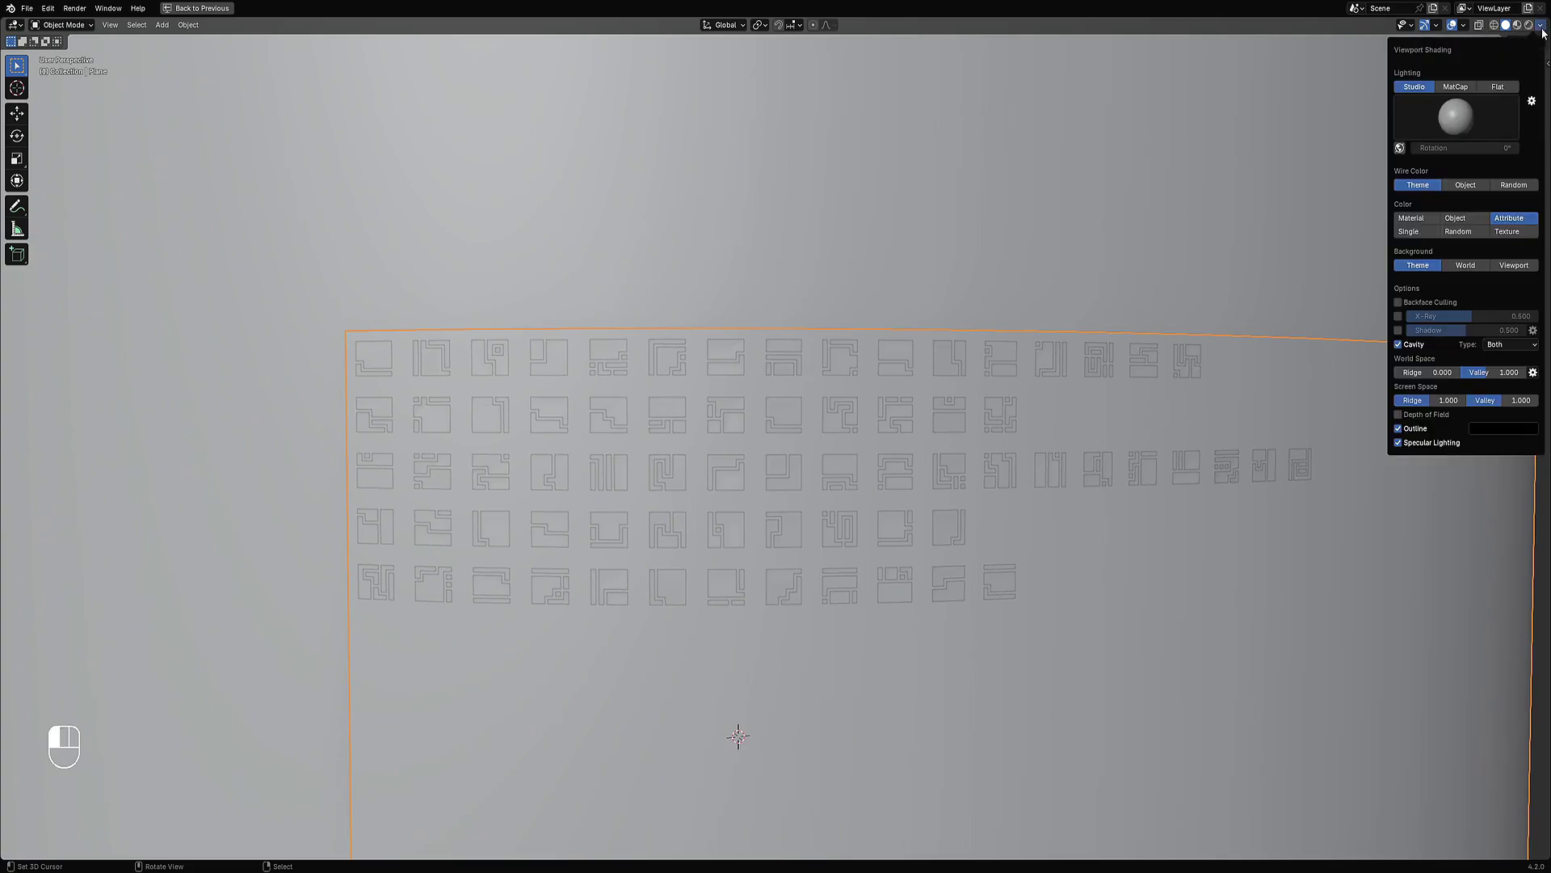
pyautogui.click(1477, 232)
# Step: Switch the Random Panels size mode from Percent to Number
pyautogui.moveTo(840, 565)
pyautogui.mouseDown(button='middle')
pyautogui.moveTo(804, 529)
pyautogui.moveTo(822, 543)
pyautogui.mouseUp(button='middle')
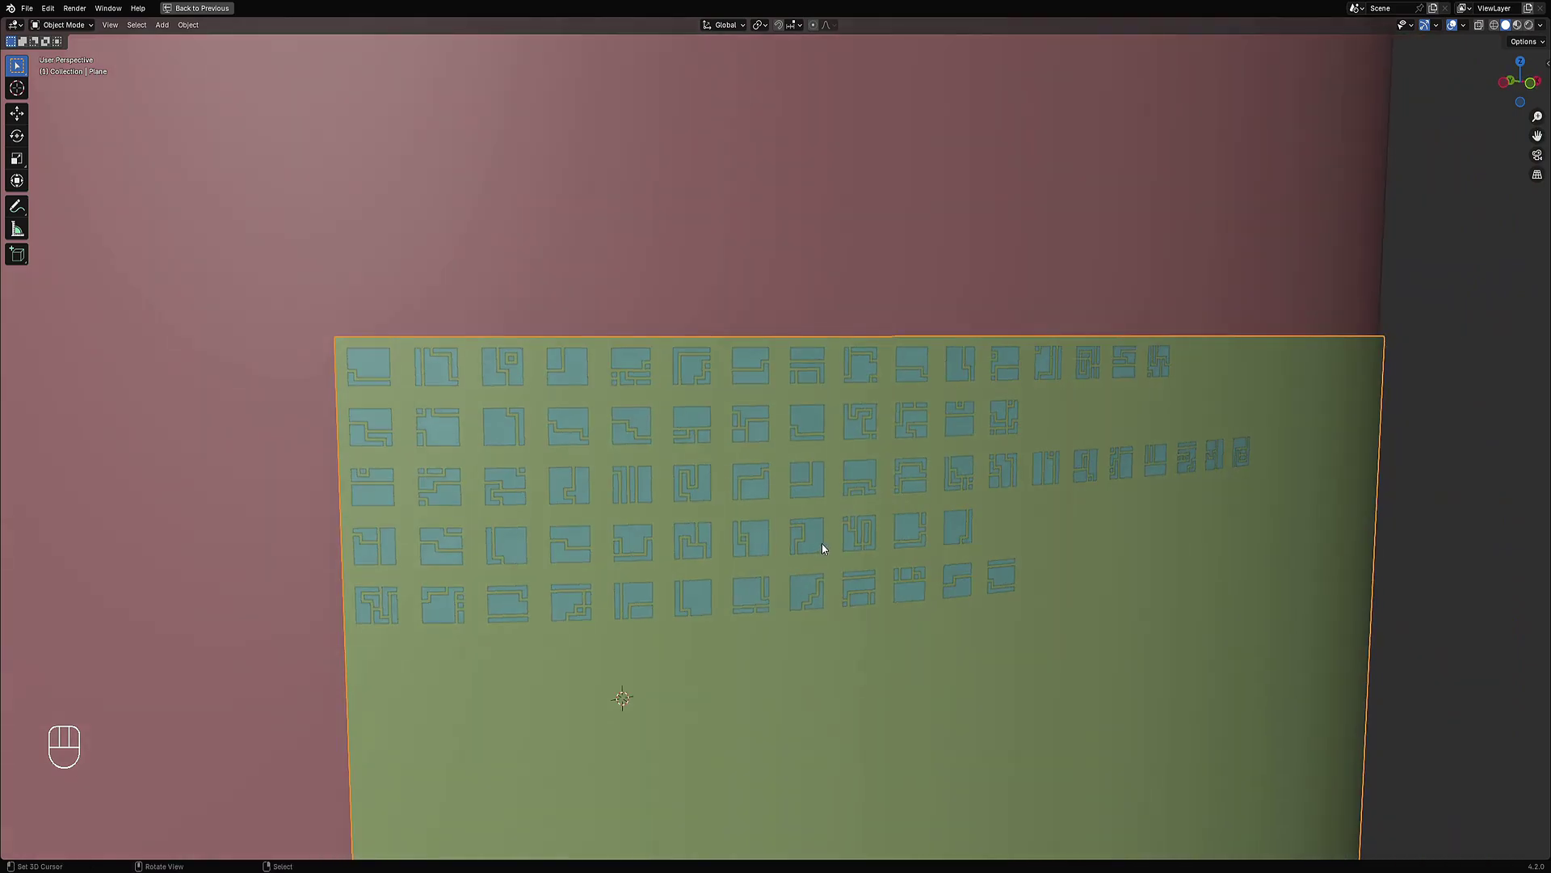
pyautogui.keyDown('shift'); pyautogui.moveTo(873, 493); pyautogui.dragTo(944, 442, button='middle'); pyautogui.keyUp('shift')
pyautogui.scroll(2, 958, 493)
pyautogui.moveTo(986, 497); pyautogui.dragTo(1030, 490, button='middle')
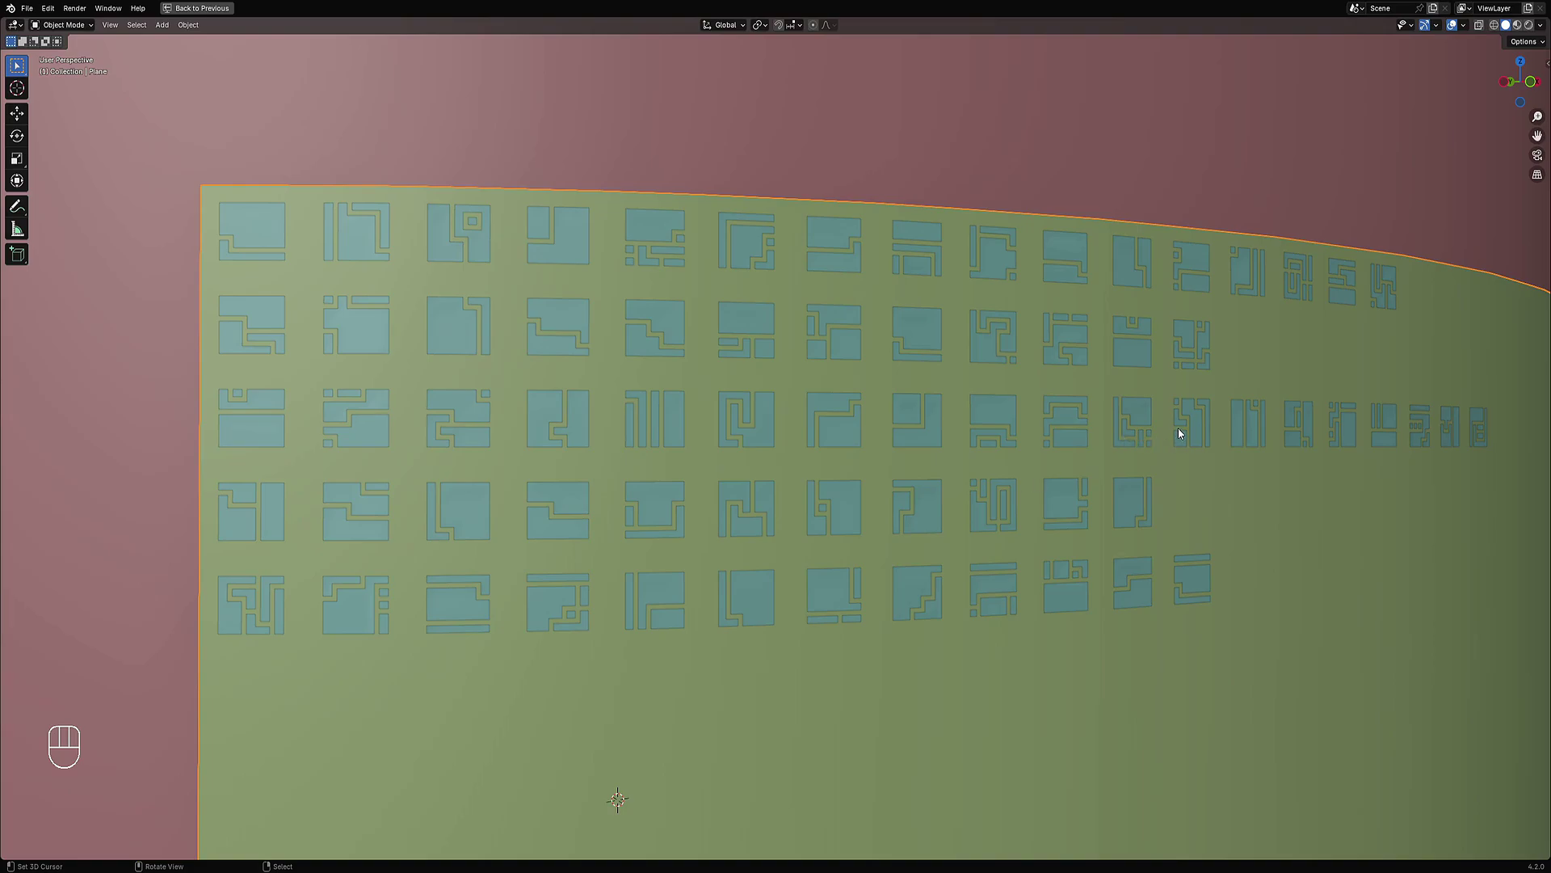
pyautogui.press('F9')
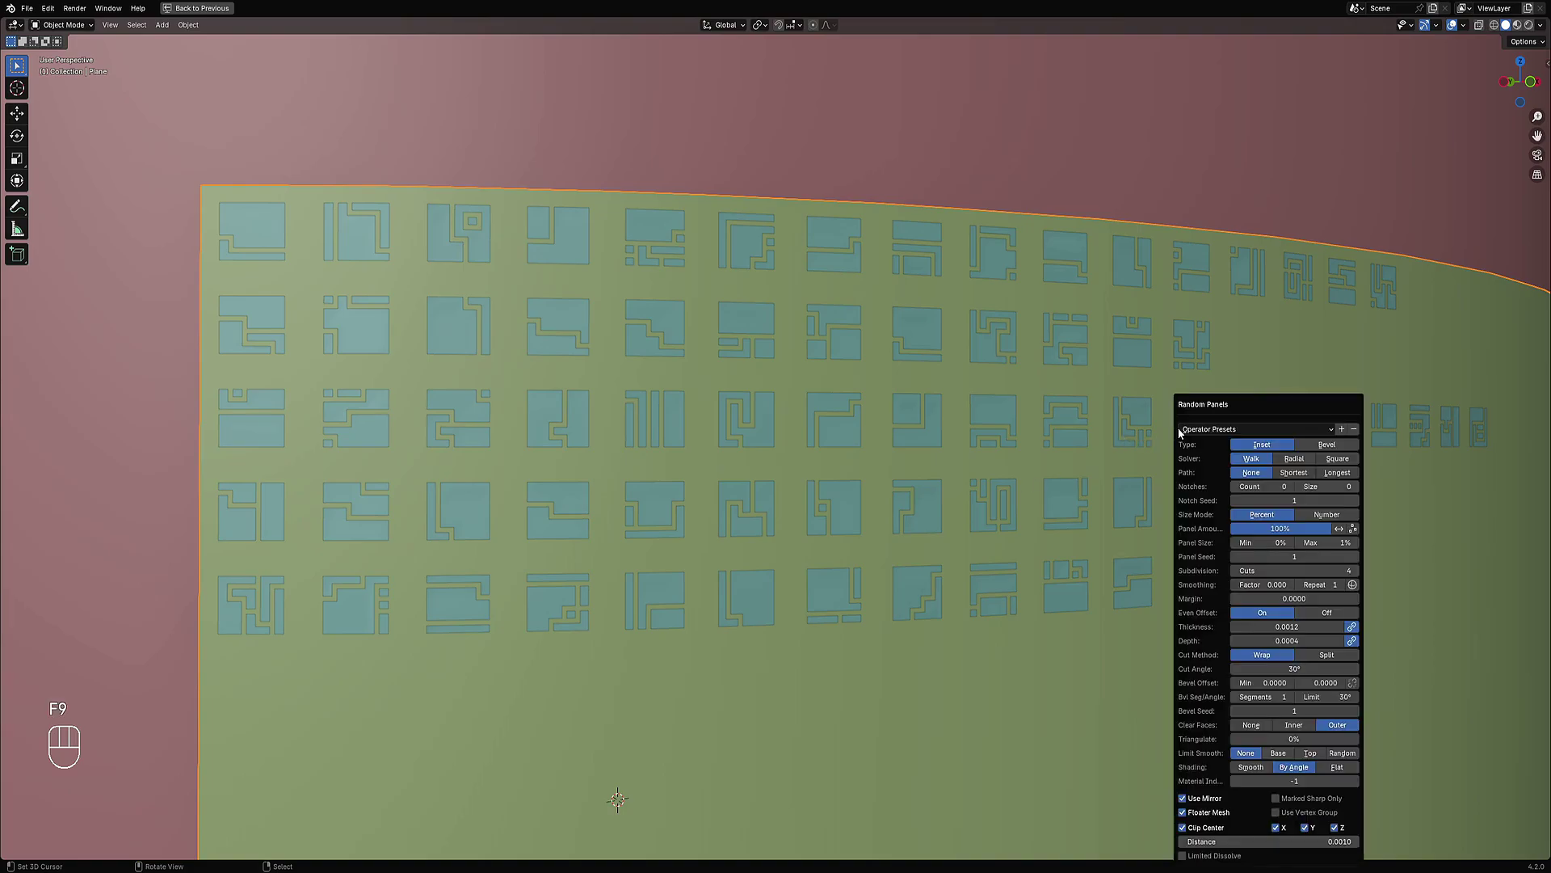
pyautogui.click(1319, 517)
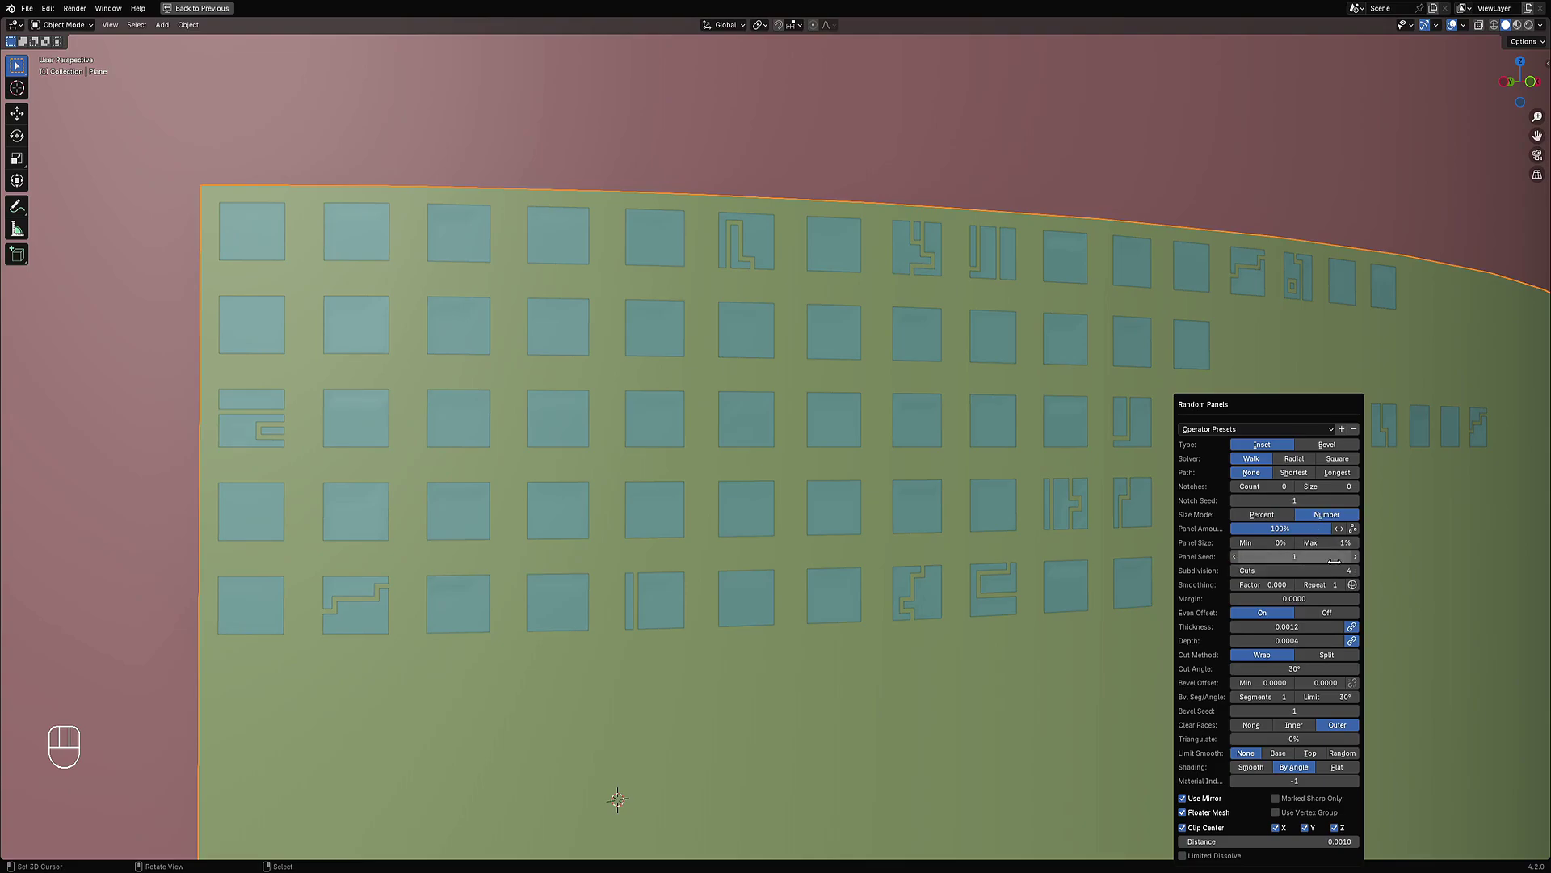
# Step: Experiment with the numeric panel size and settle on a minimum of 1 and a maximum of 9
pyautogui.press('F9')
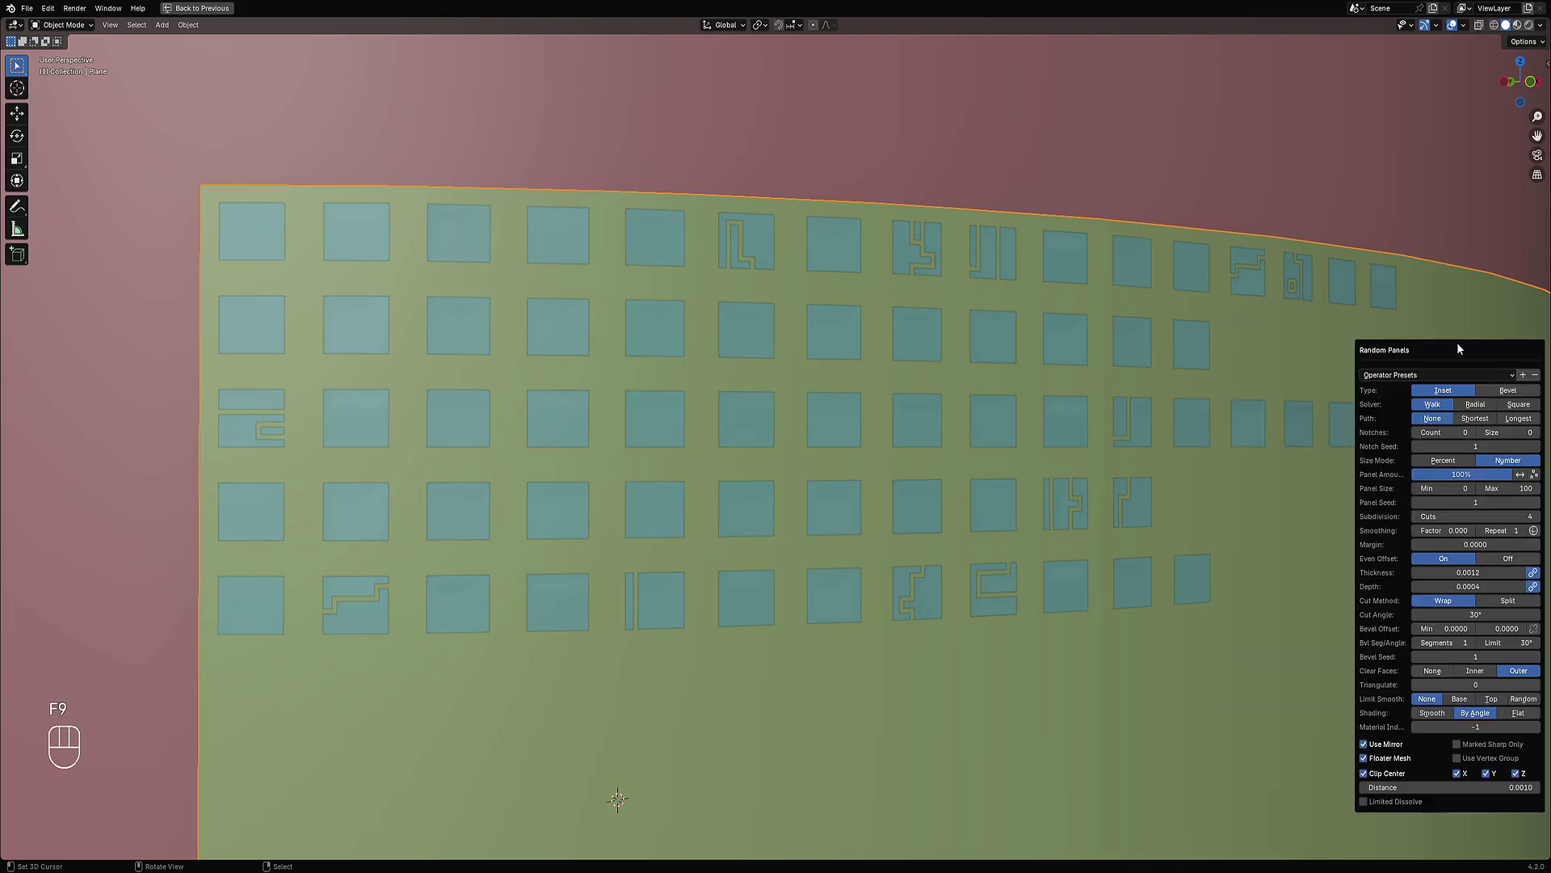
pyautogui.moveTo(1434, 352); pyautogui.dragTo(1350, 338)
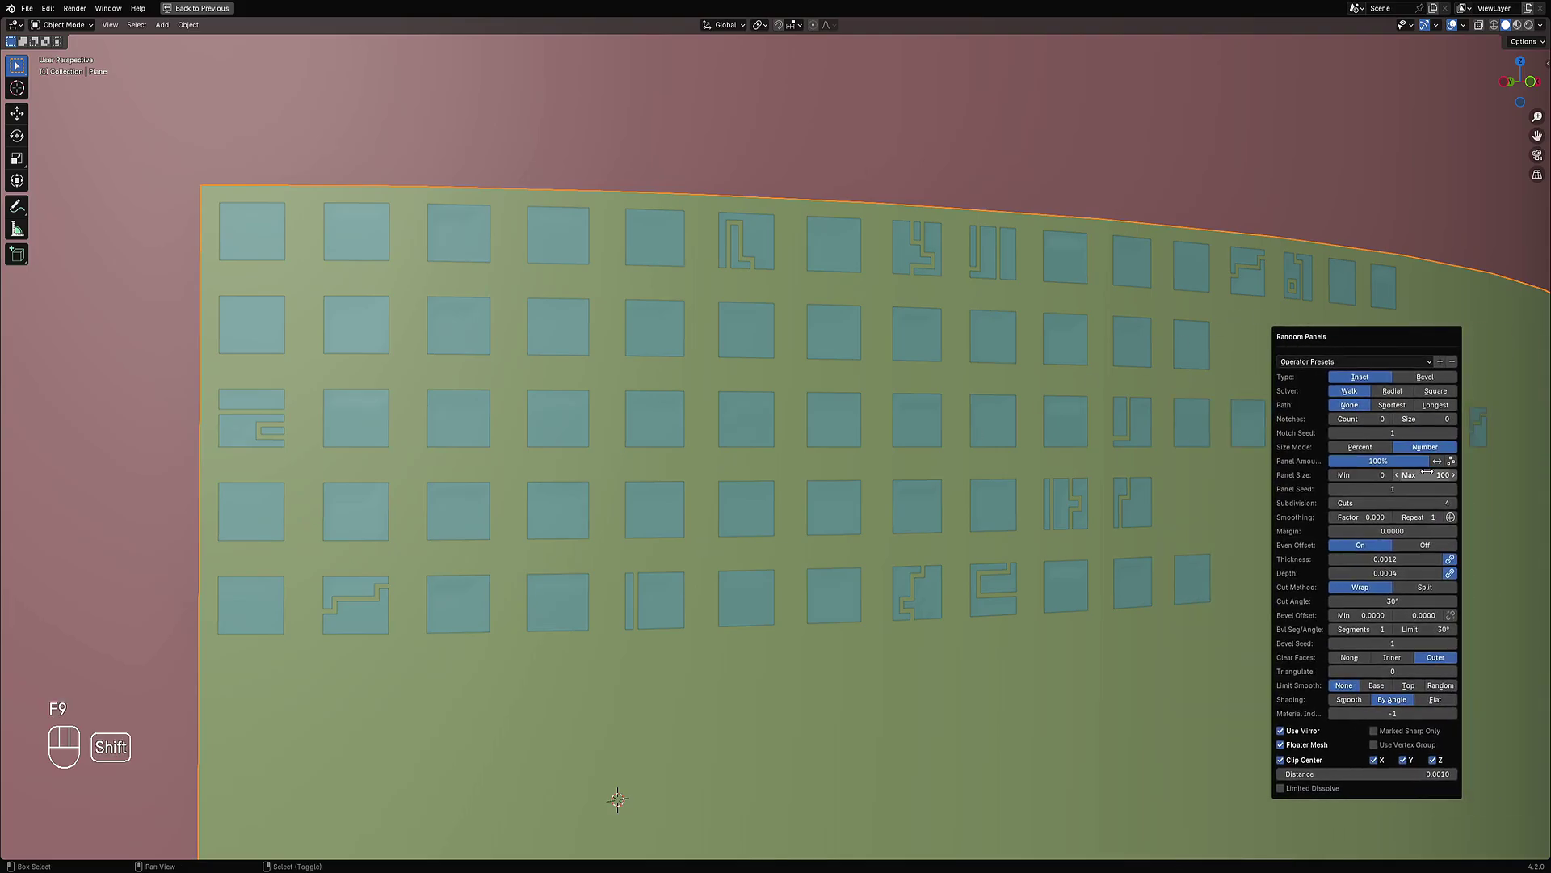
pyautogui.keyDown('shift'); pyautogui.moveTo(1424, 475); pyautogui.dragTo(1179, 475); pyautogui.keyUp('shift')
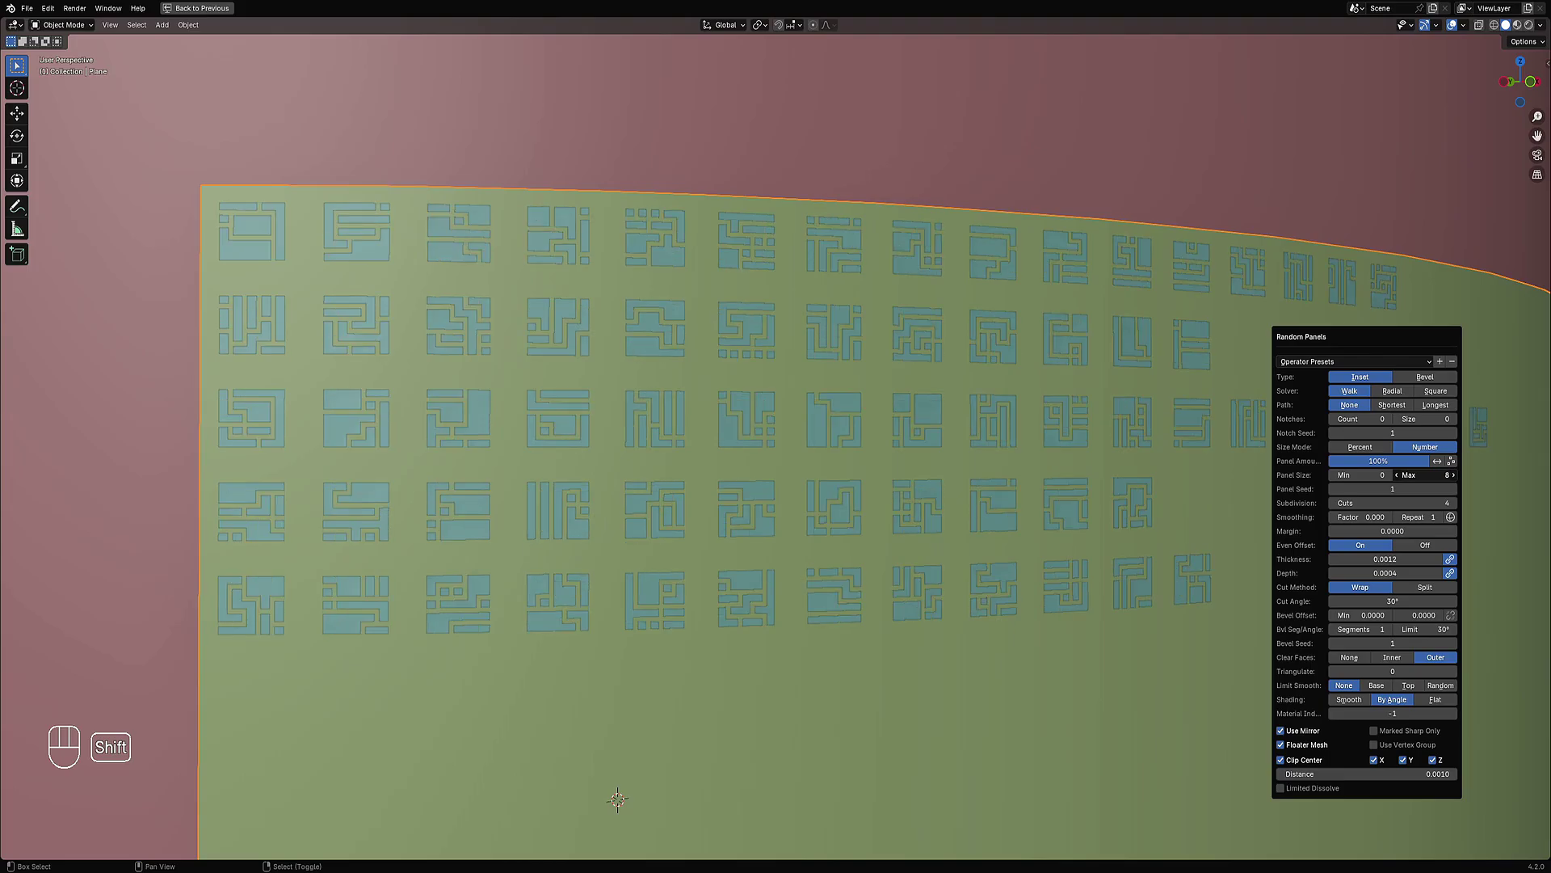
pyautogui.keyDown('shift'); pyautogui.moveTo(1424, 475); pyautogui.dragTo(1403, 475); pyautogui.keyUp('shift')
pyautogui.press('F9')
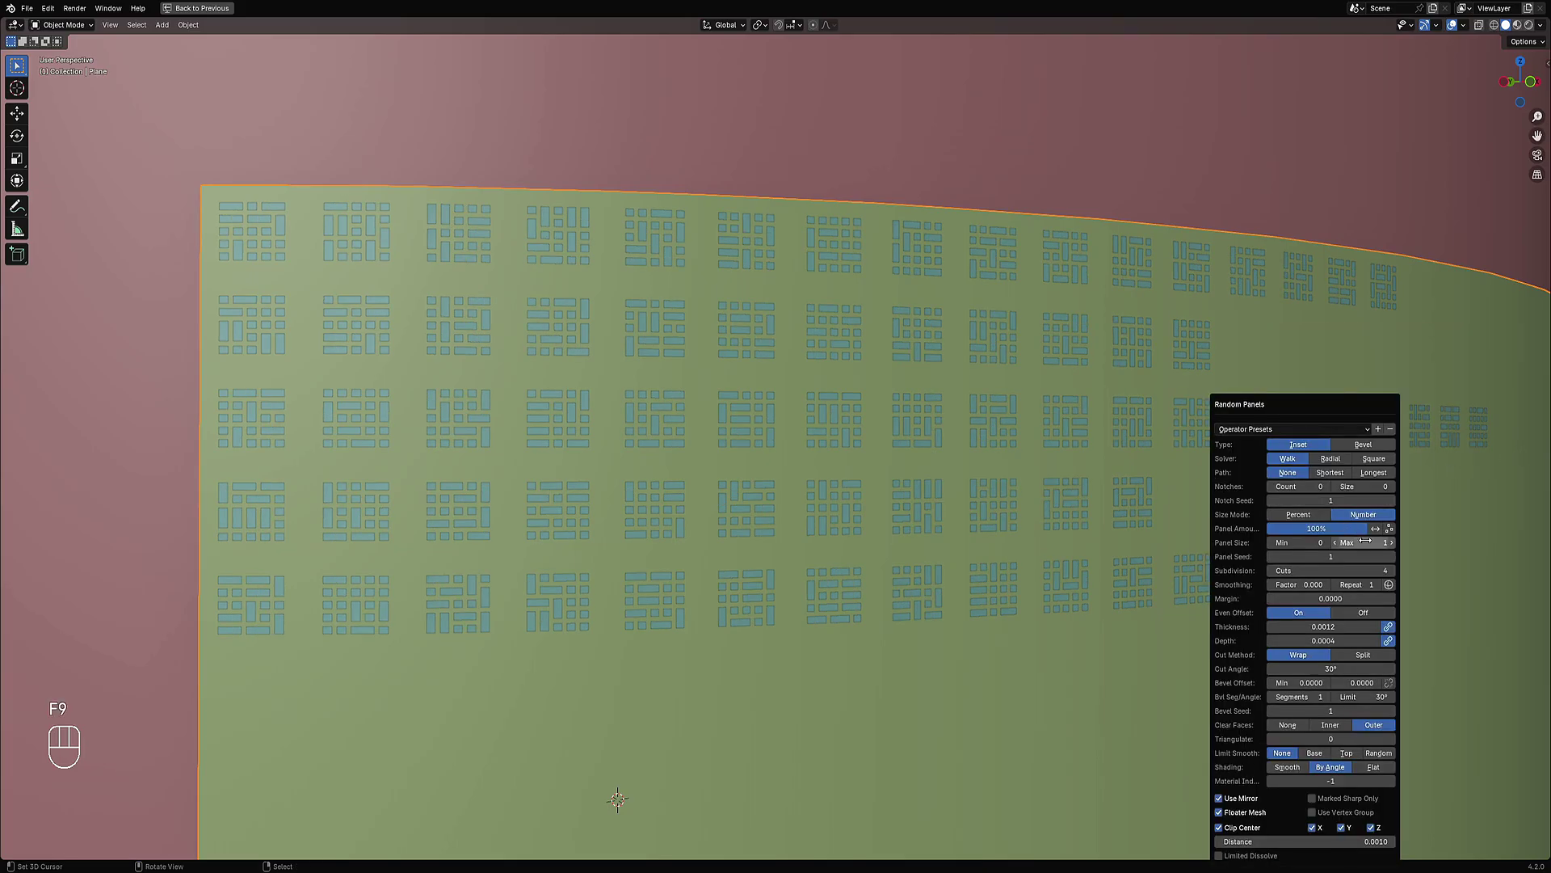
pyautogui.keyDown('ctrl'); pyautogui.moveTo(1366, 542); pyautogui.dragTo(1310, 542); pyautogui.keyUp('ctrl')
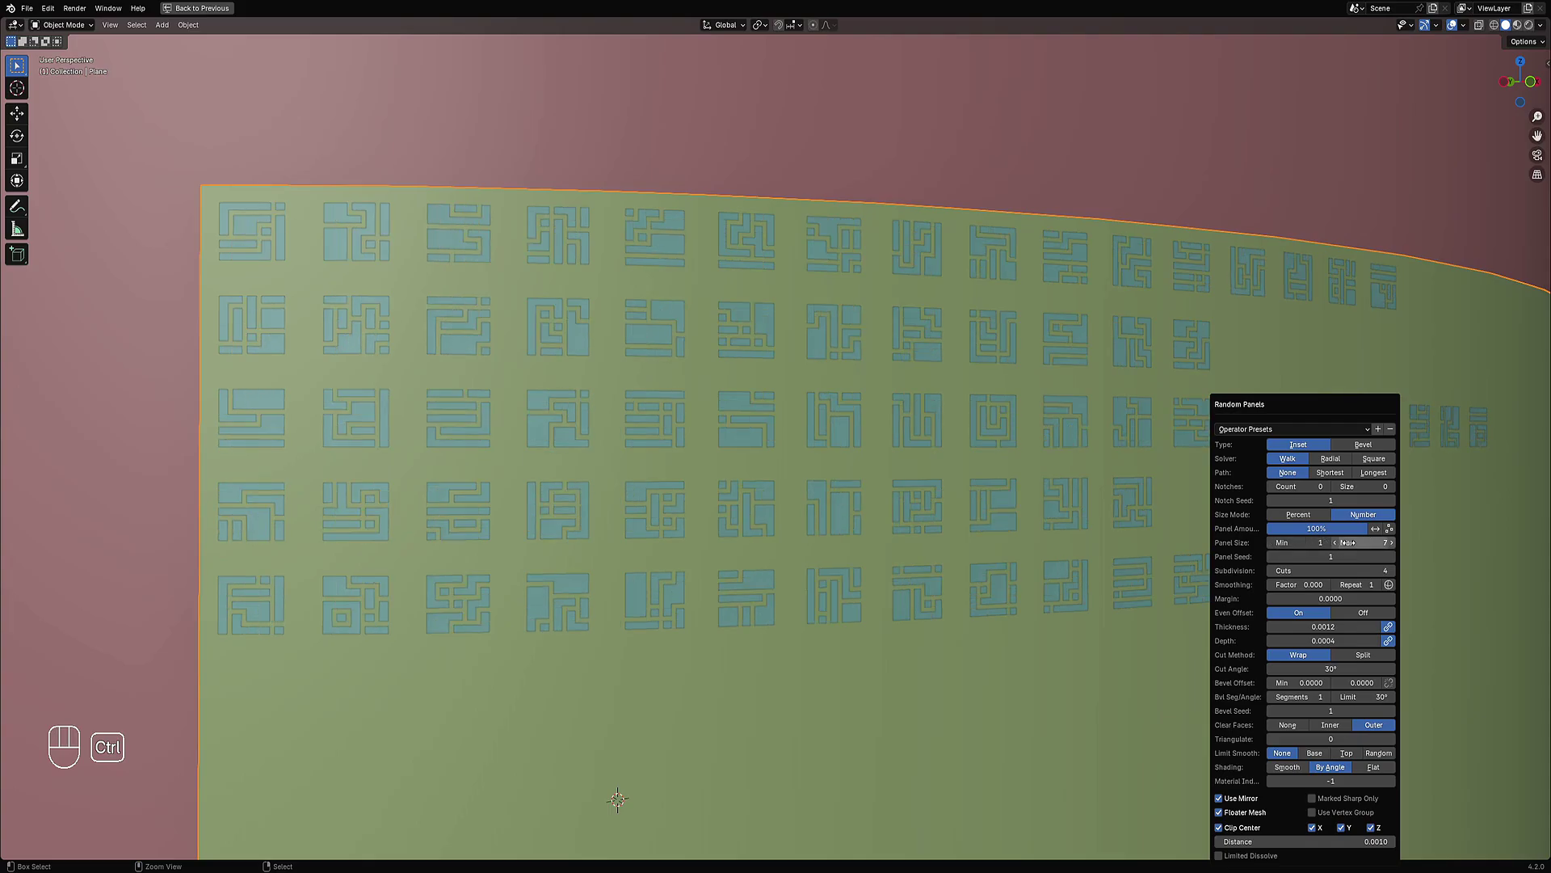
pyautogui.keyDown('ctrl'); pyautogui.scroll(2, 1349, 542); pyautogui.keyUp('ctrl')
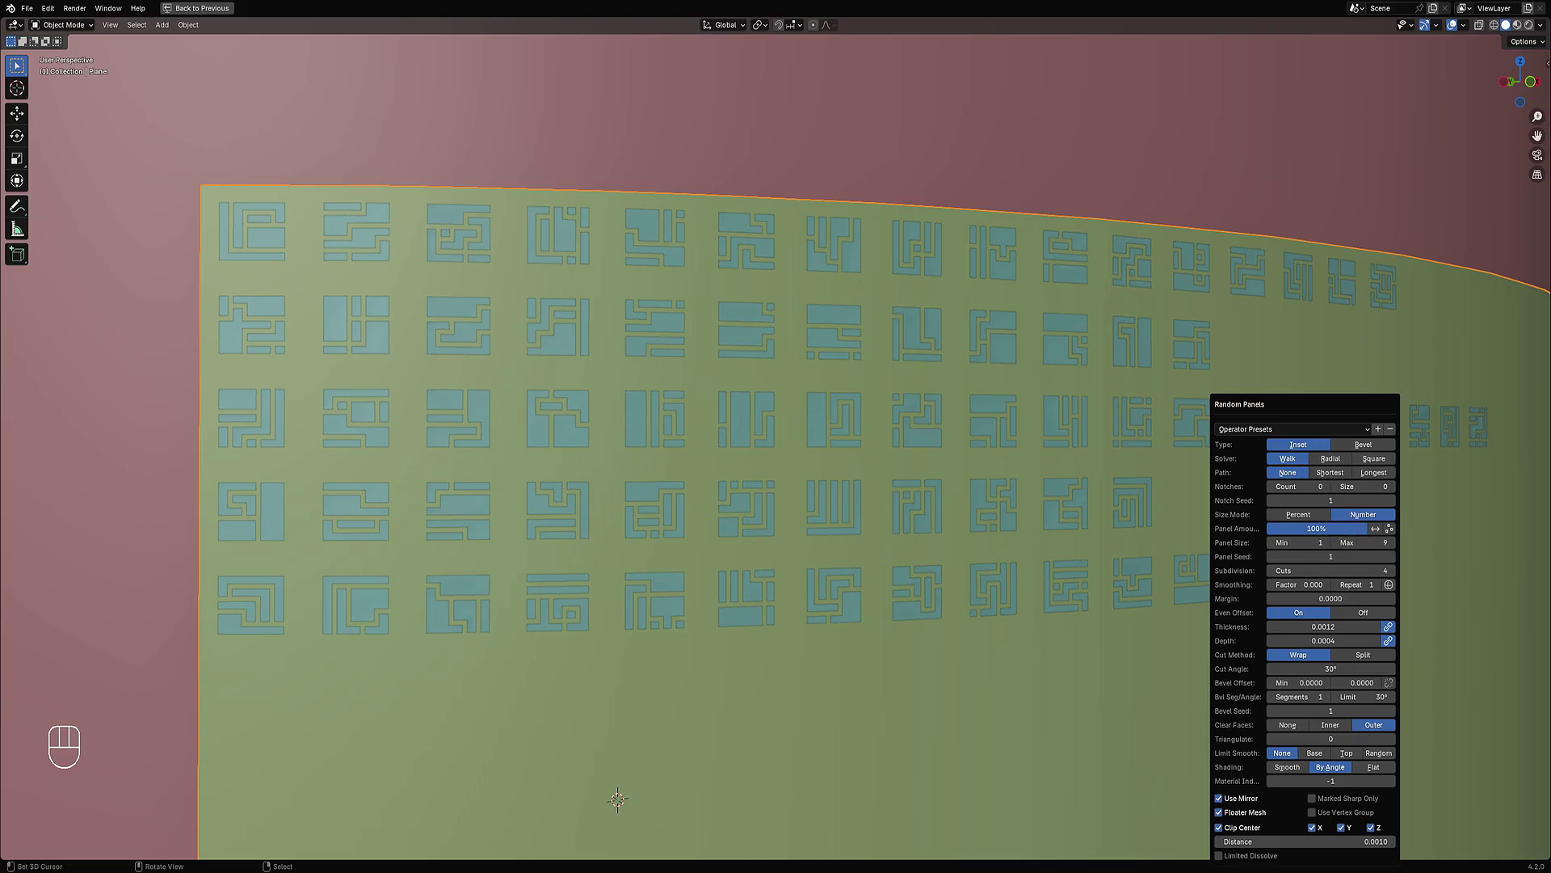
# Step: Reduce the panel amount to 47% and remove the leftover non-panel faces so gaps appear in the pattern
pyautogui.moveTo(1348, 528); pyautogui.dragTo(1319, 528)
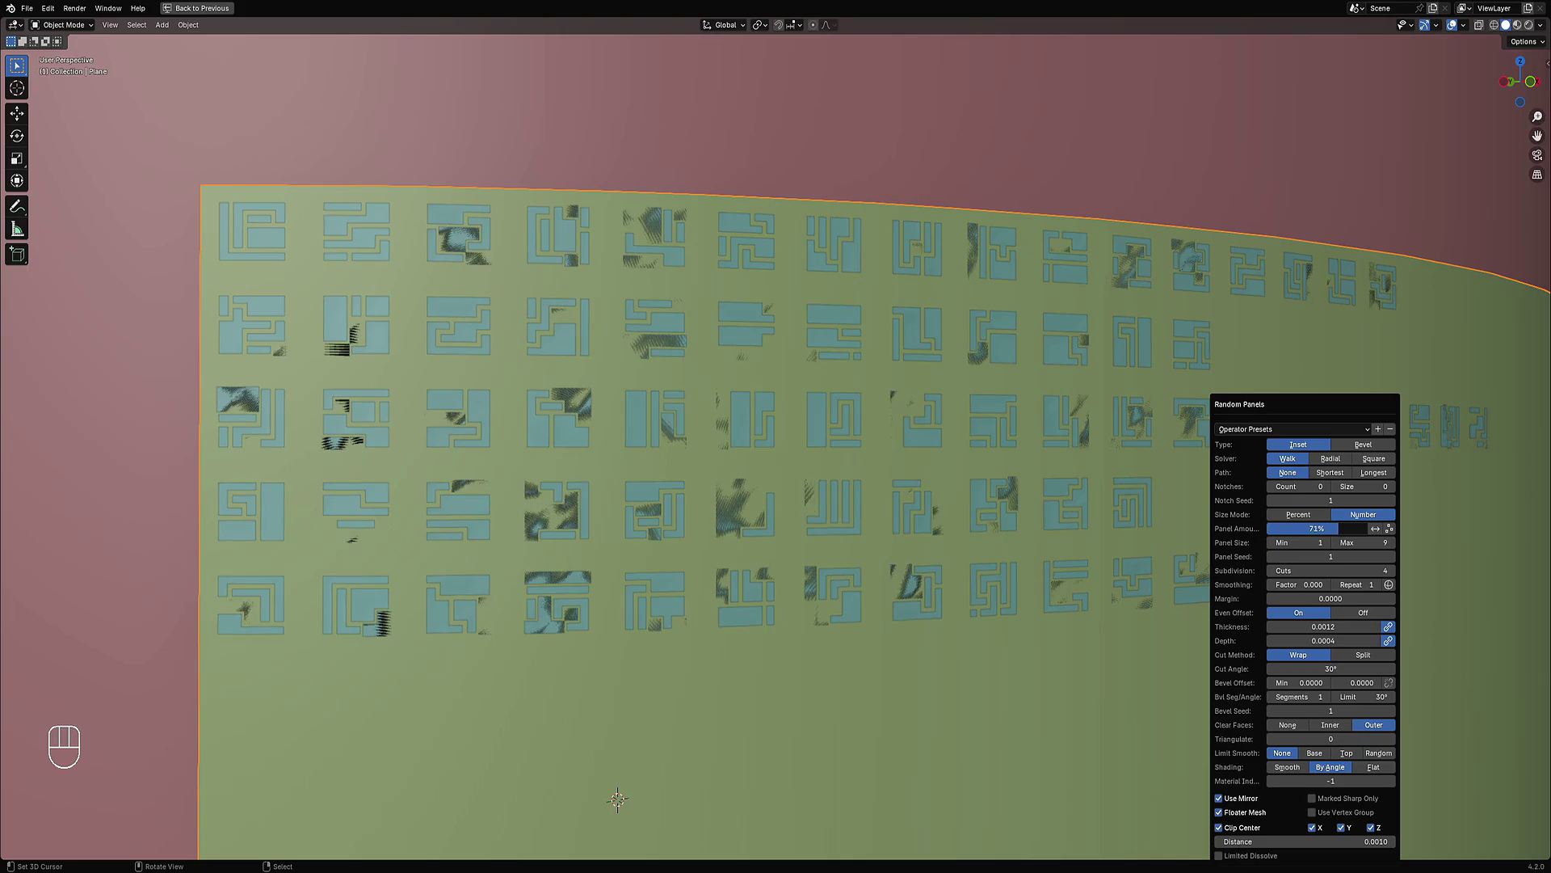
pyautogui.click(1390, 530)
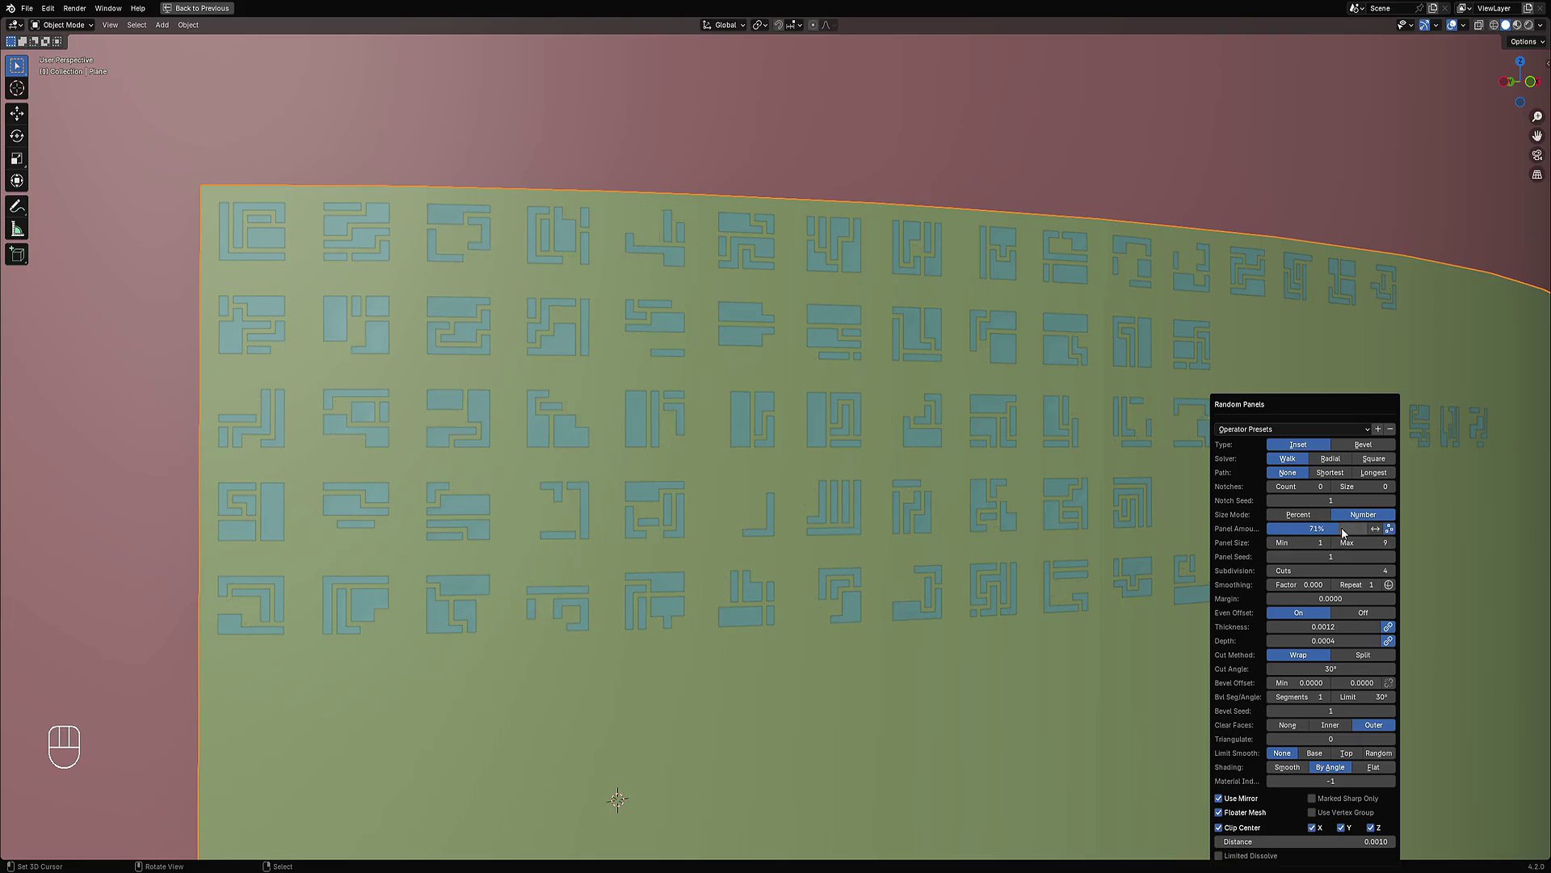
pyautogui.moveTo(1329, 534)
pyautogui.mouseDown()
pyautogui.moveTo(1308, 533)
pyautogui.moveTo(1325, 534)
pyautogui.mouseUp()
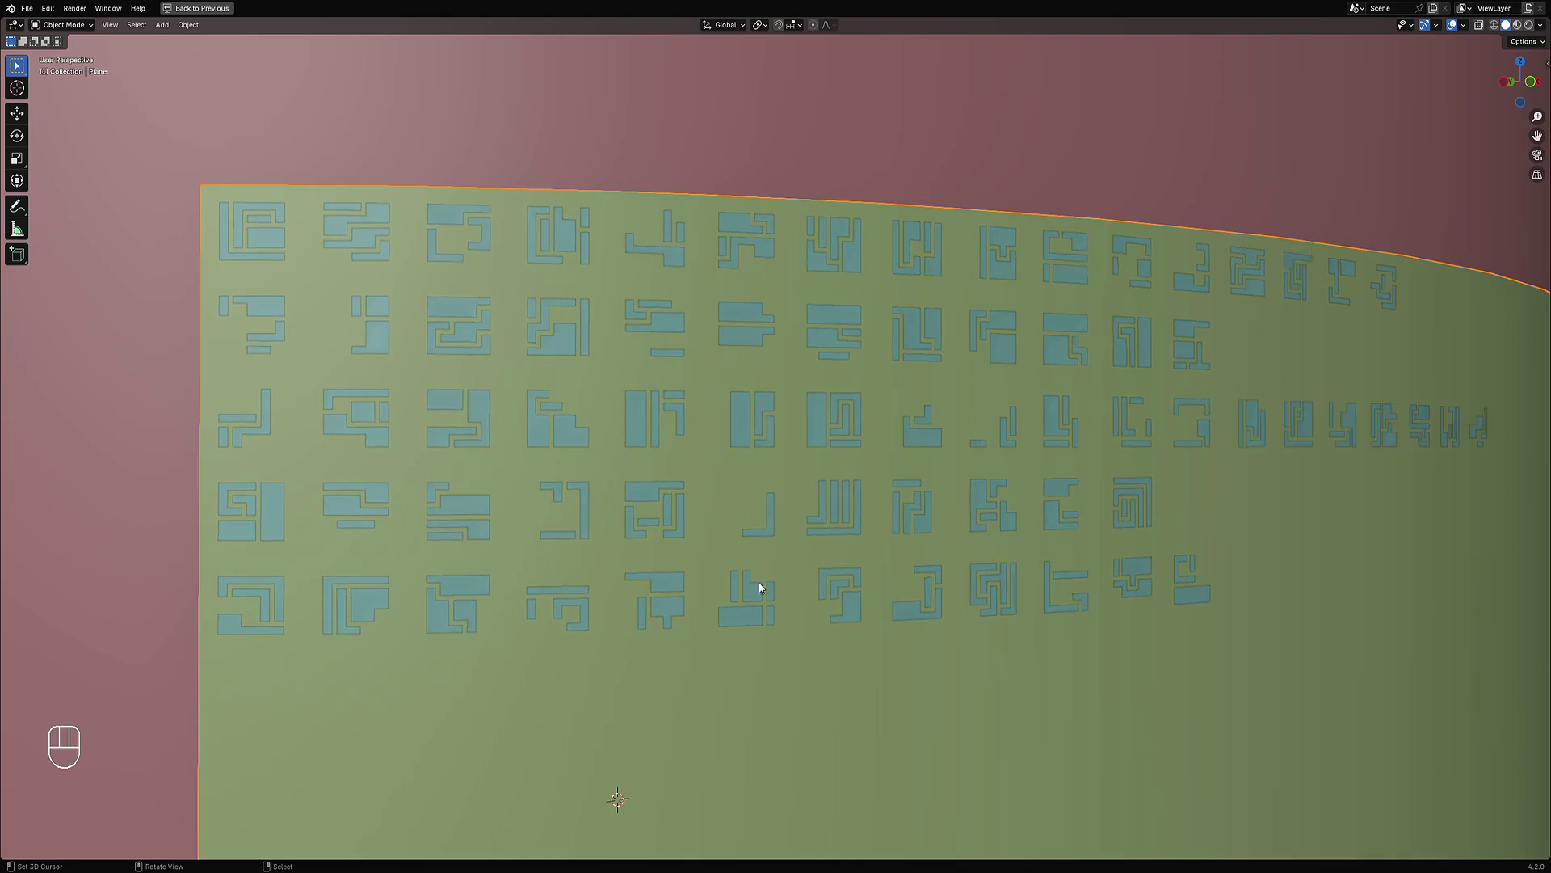
# Step: Set the Random Panels triangulate value to 10 and raise it further for more diagonal shapes
pyautogui.moveTo(748, 593); pyautogui.dragTo(1011, 513, button='middle')
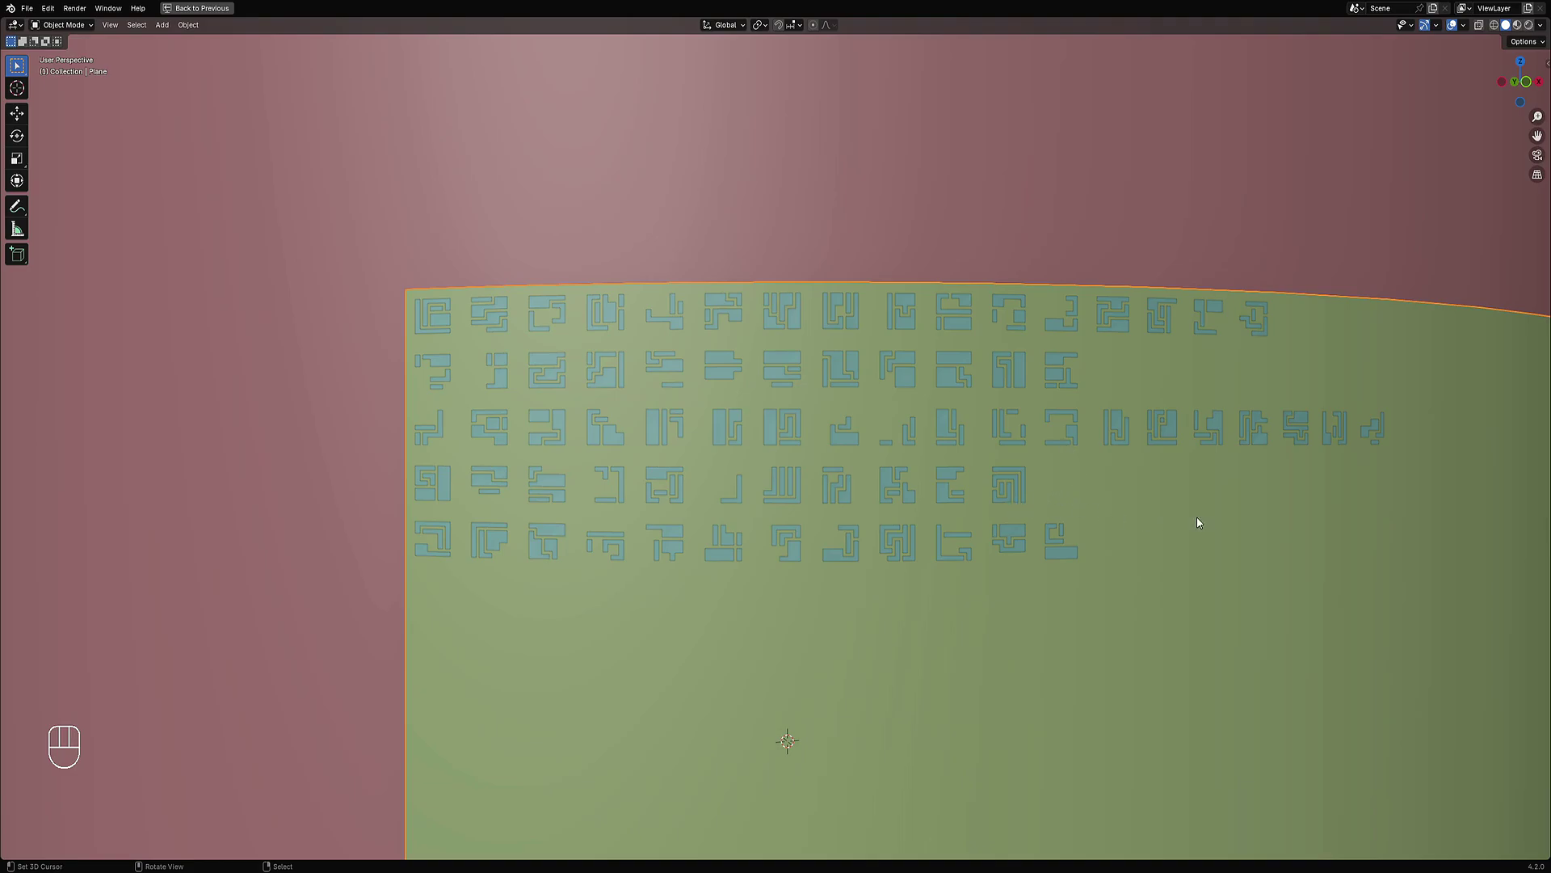
pyautogui.press('F9')
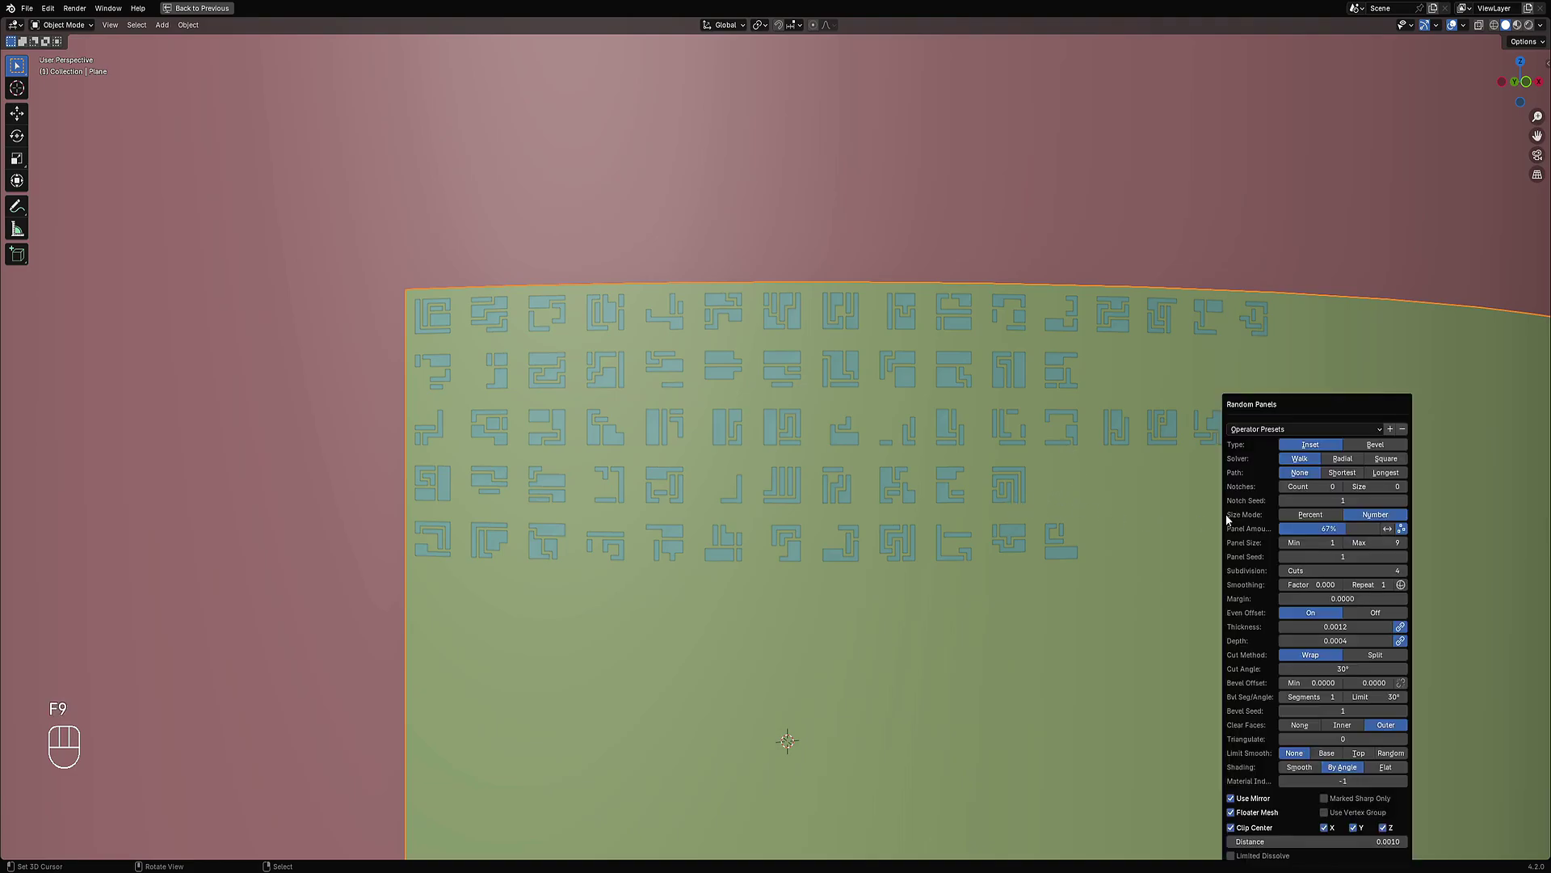
pyautogui.click(1309, 741)
pyautogui.write('10')
pyautogui.press('Return')
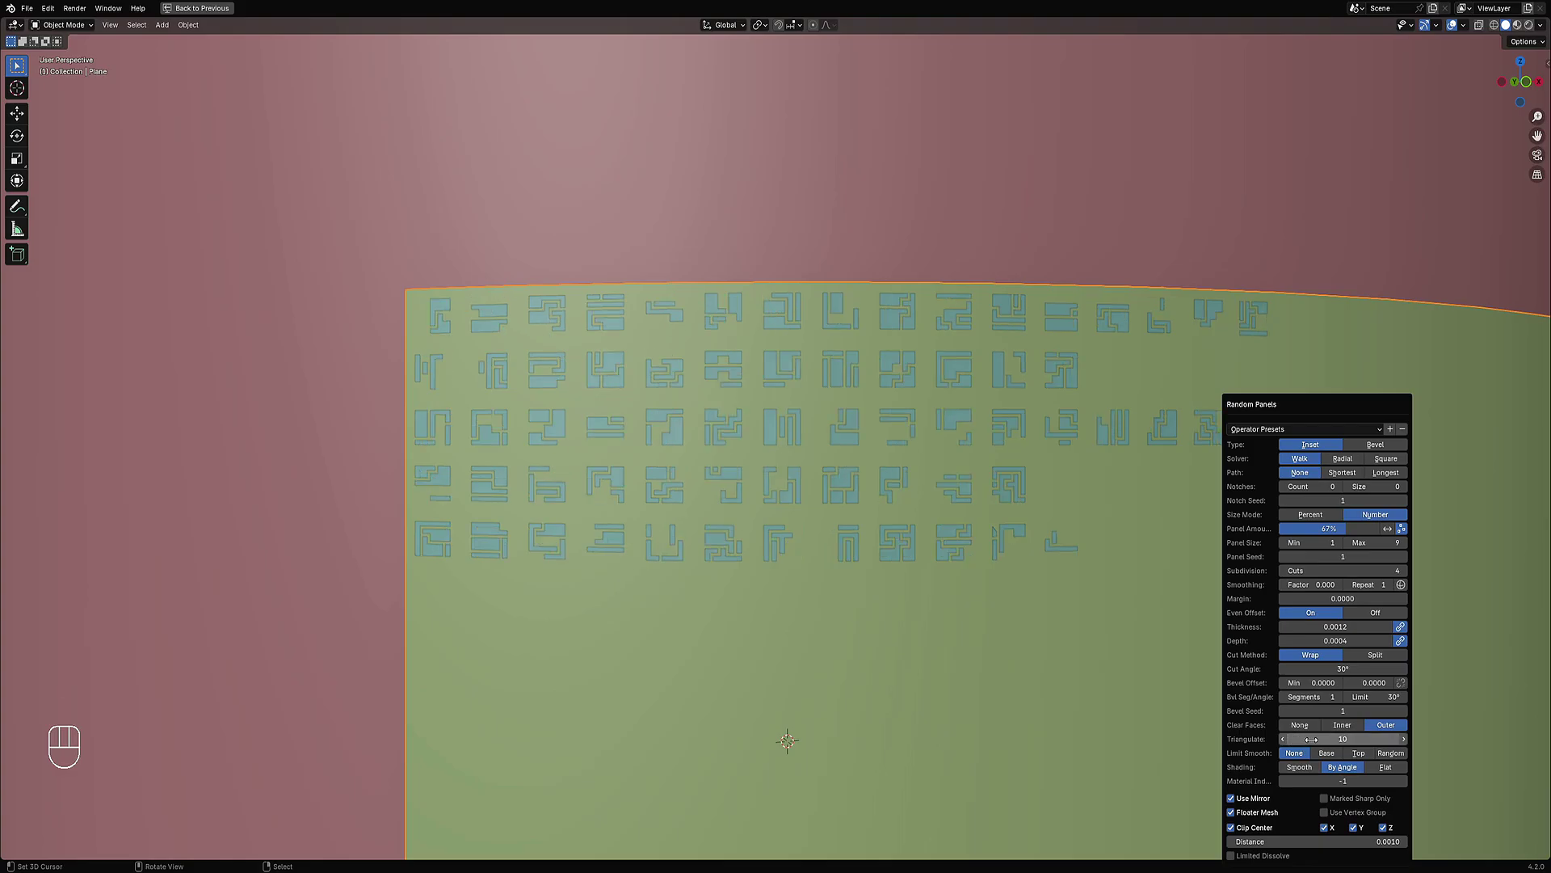
pyautogui.moveTo(1322, 735); pyautogui.dragTo(1363, 735)
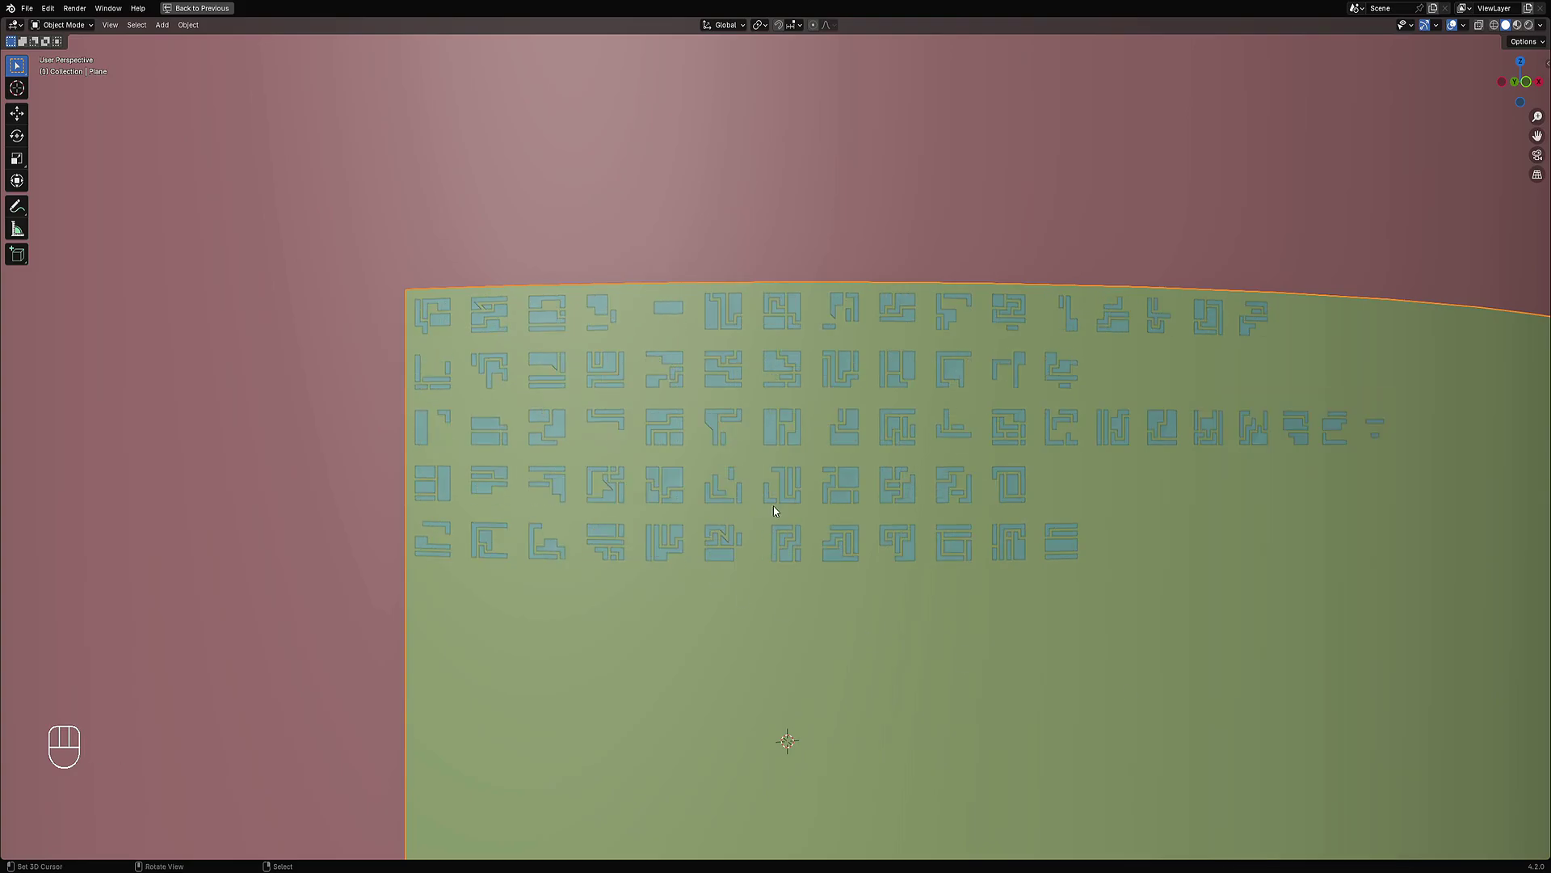
# Step: Select the base plane under the generated panels and hide it from the viewport
pyautogui.moveTo(777, 507); pyautogui.dragTo(786, 474, button='middle')
pyautogui.keyDown('shift'); pyautogui.moveTo(1038, 477); pyautogui.dragTo(943, 494, button='middle'); pyautogui.keyUp('shift')
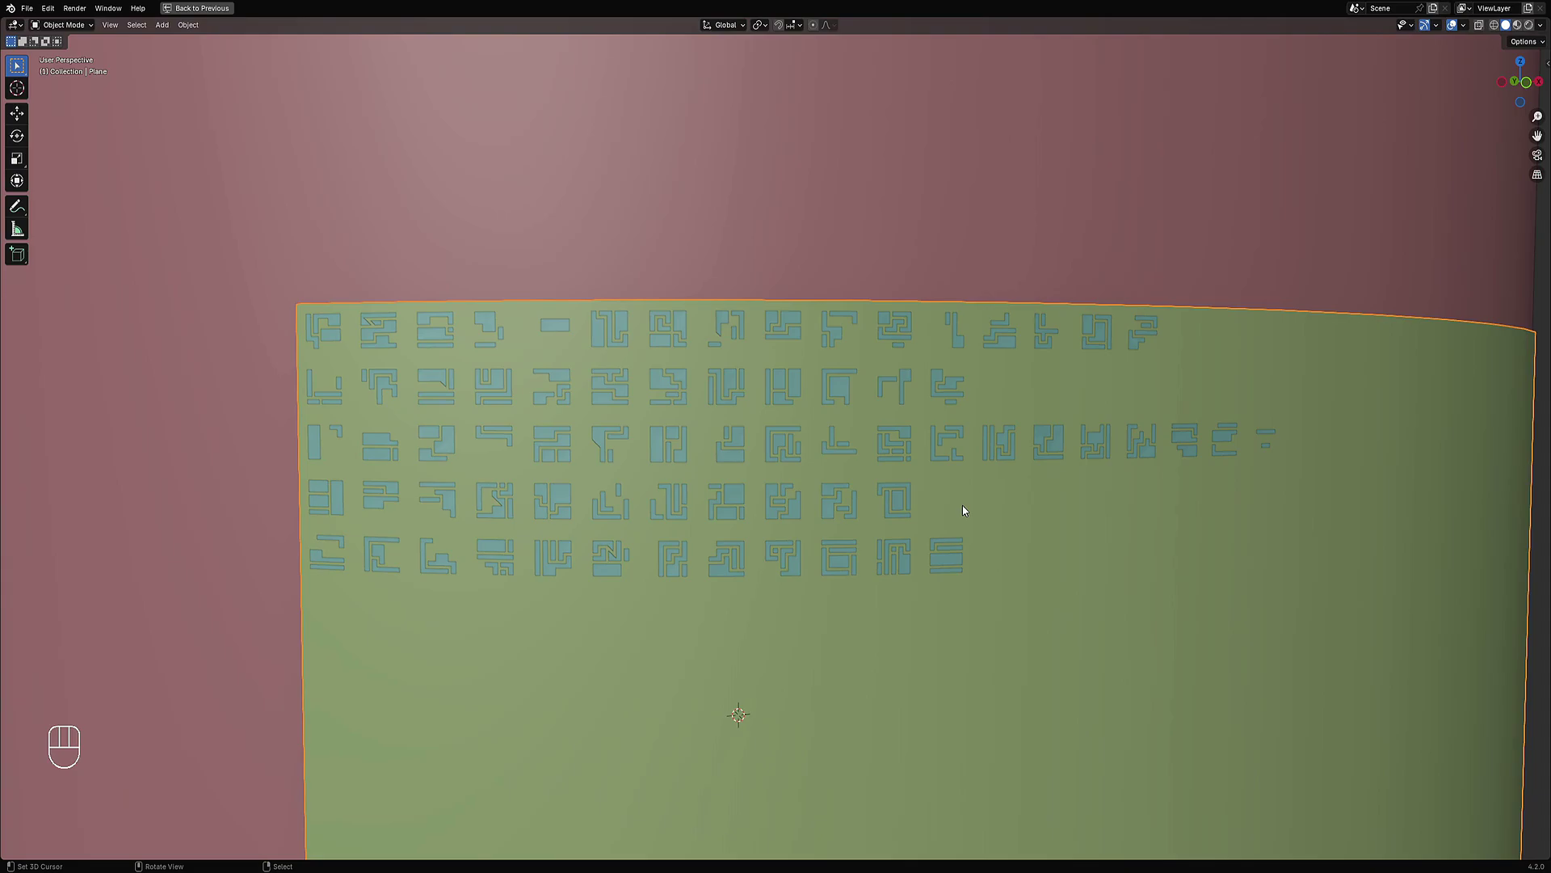
pyautogui.scroll(-5, 978, 503)
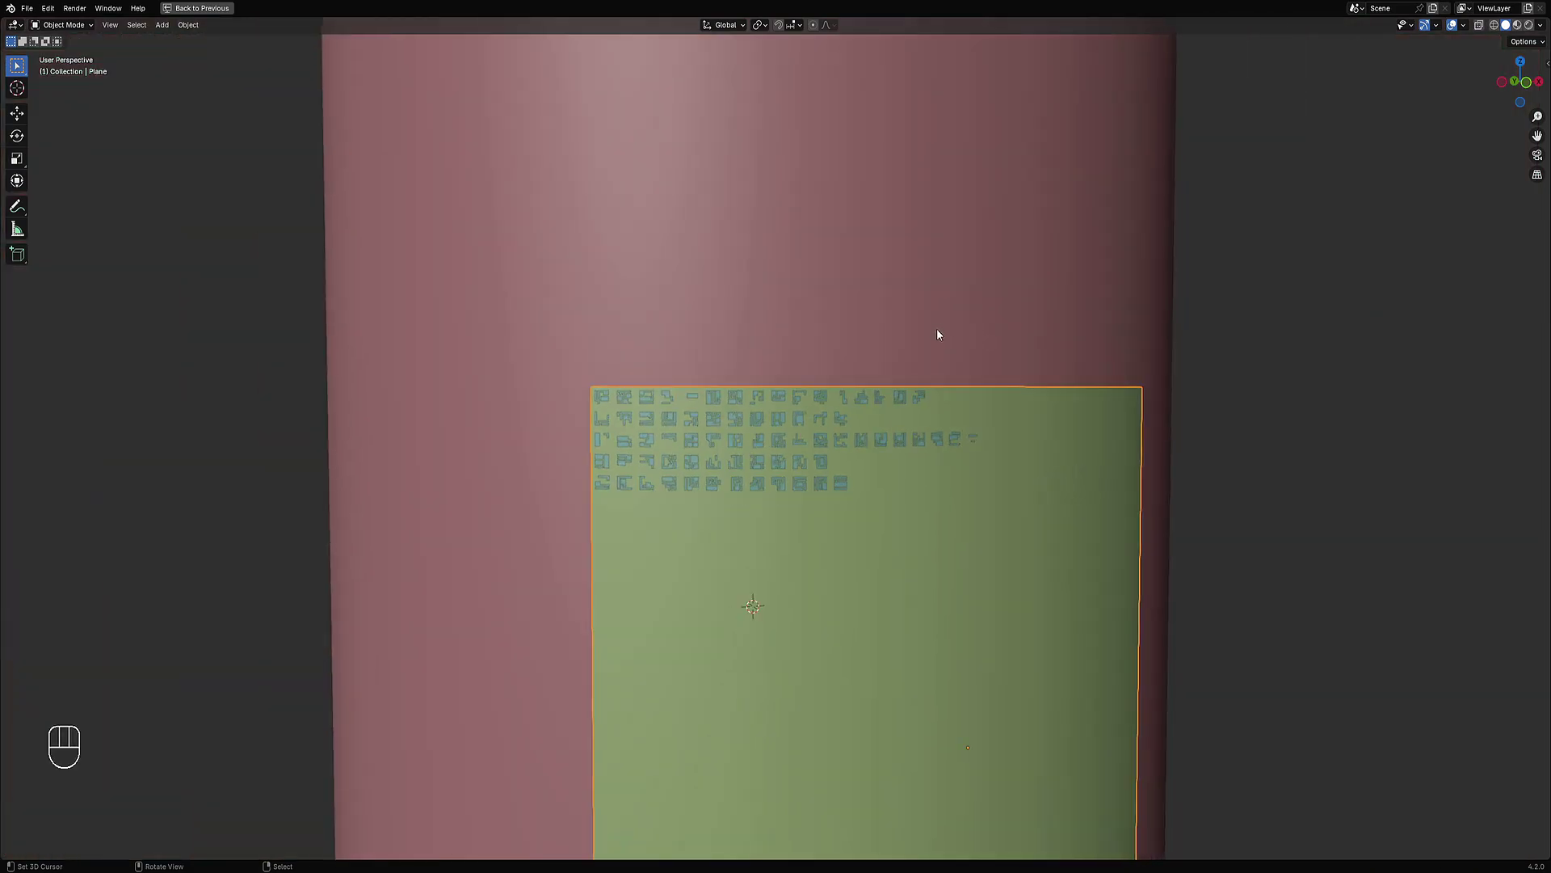
pyautogui.scroll(3, 933, 317)
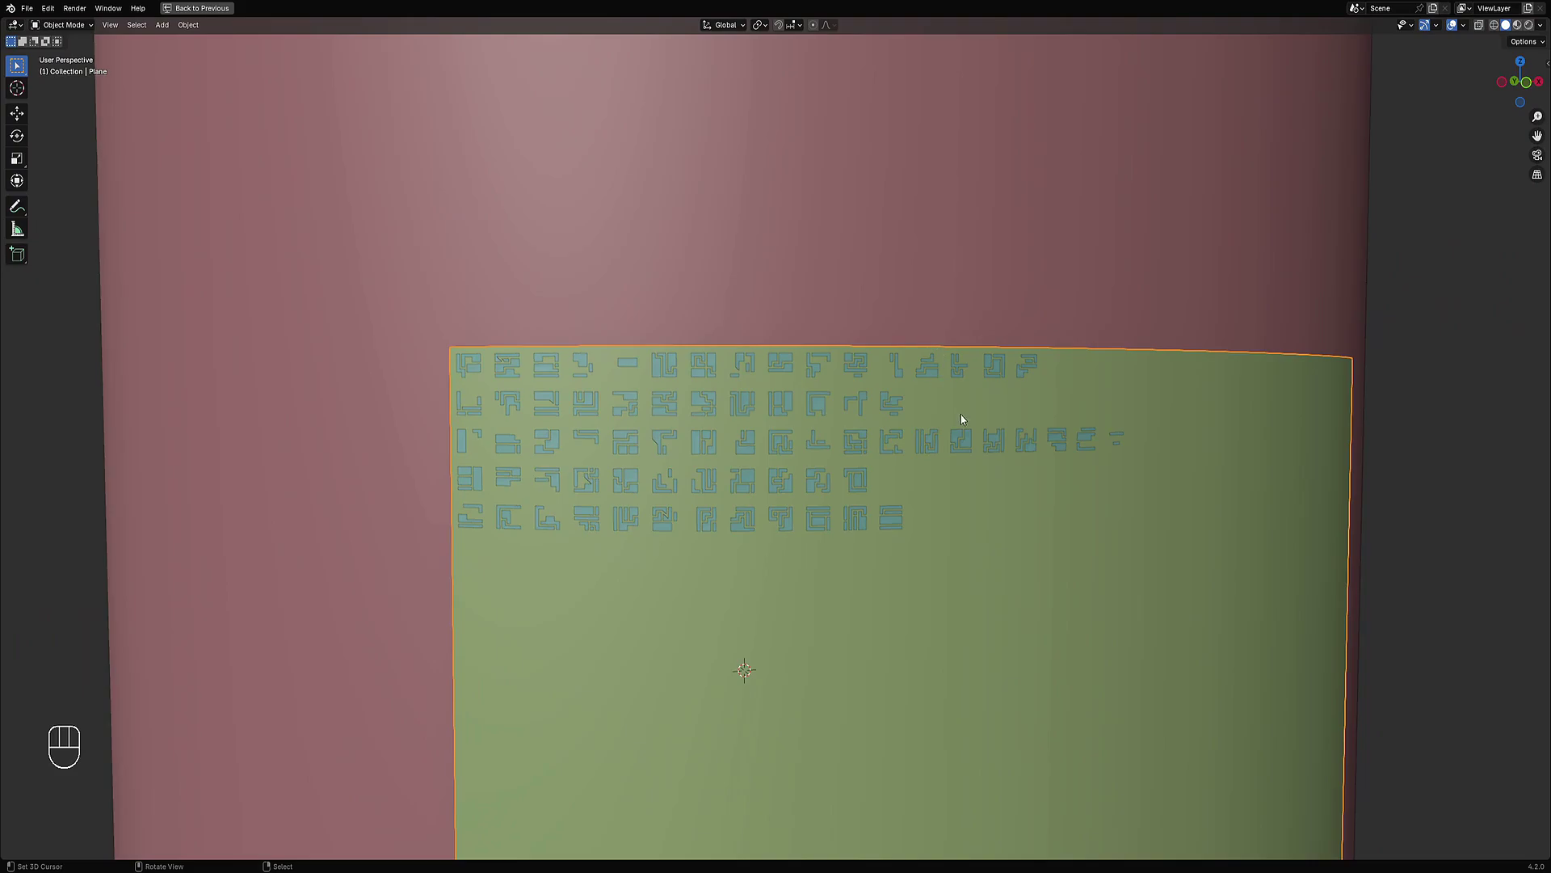
pyautogui.scroll(1, 956, 423)
pyautogui.moveTo(833, 447); pyautogui.dragTo(929, 429, button='middle')
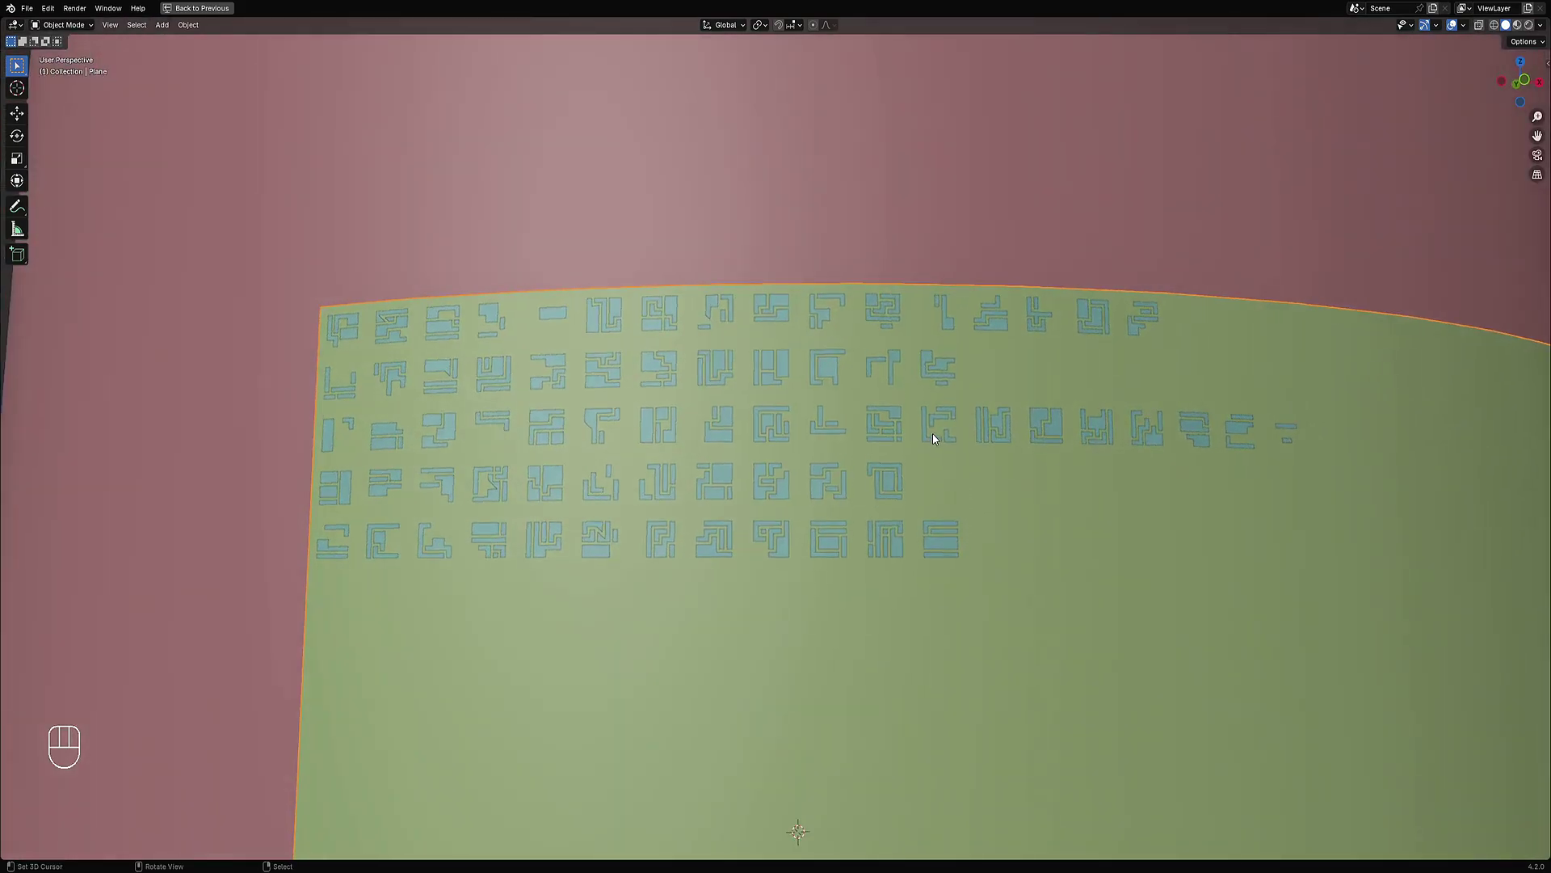
pyautogui.scroll(-4, 1038, 445)
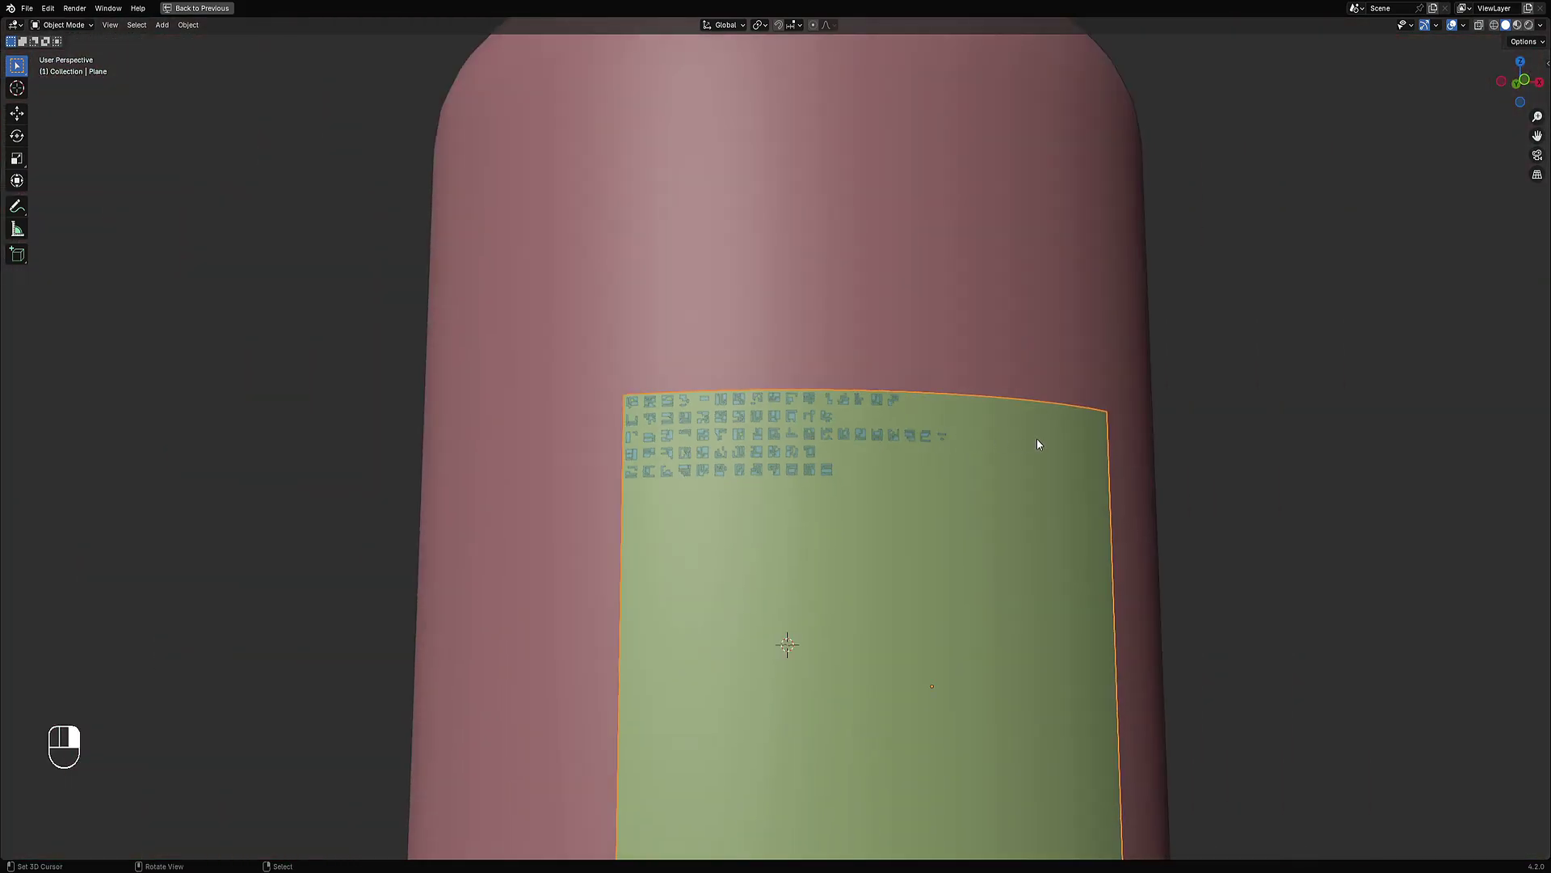
pyautogui.click(1036, 438)
pyautogui.click(1036, 438)
pyautogui.press('h')
# Step: Select the panels object, turn off the viewport overlays and add level 1 subdivision to round the panels
pyautogui.scroll(5, 908, 437)
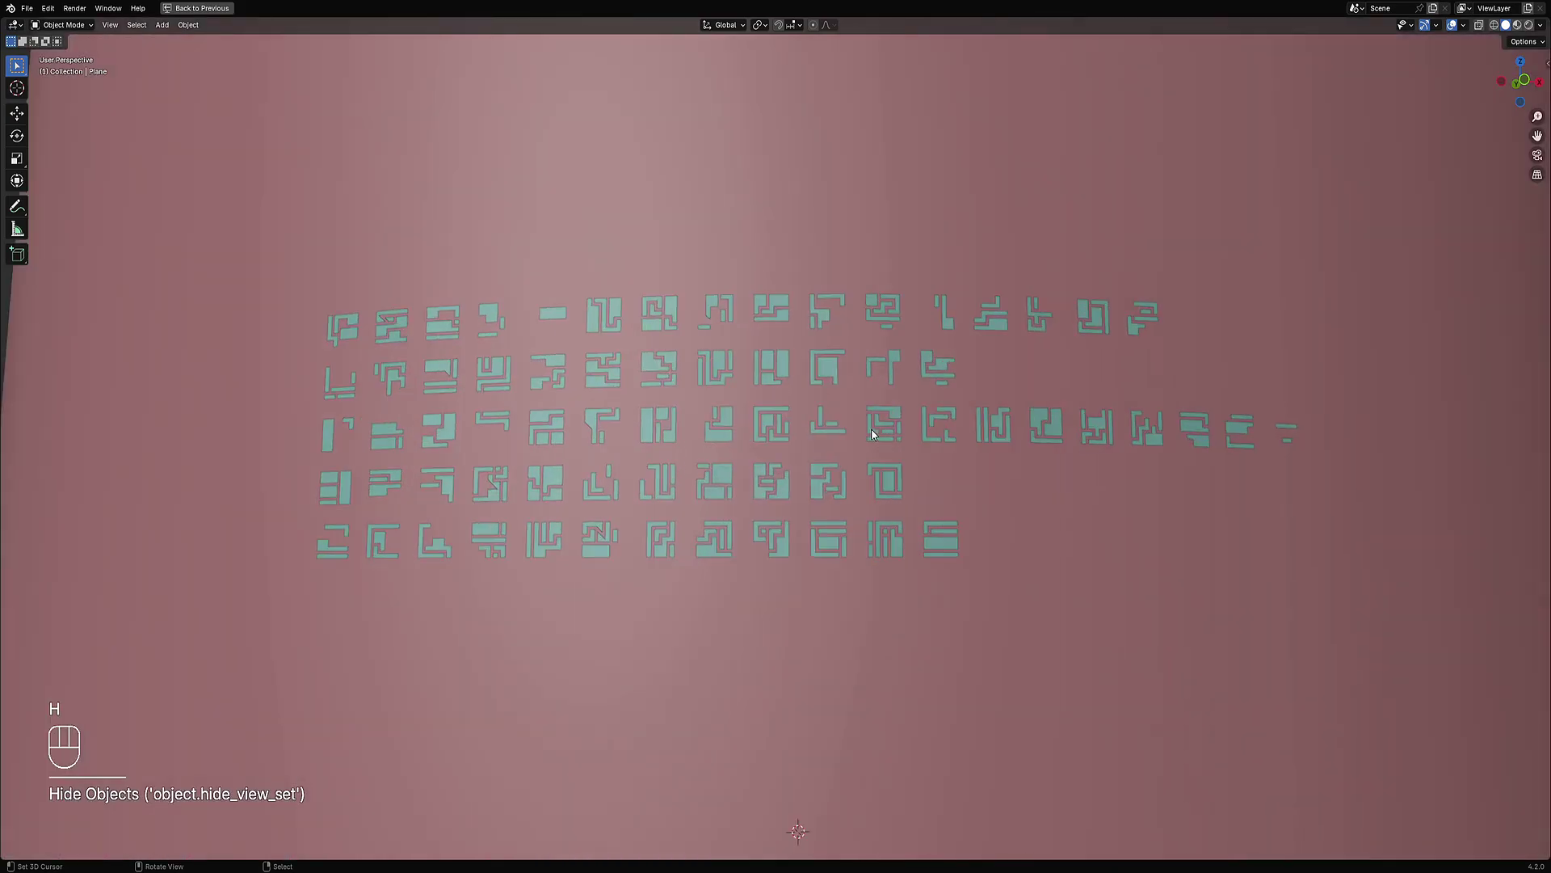
pyautogui.click(901, 414)
pyautogui.scroll(3, 901, 411)
pyautogui.hotkey('shift', 'alt', 'z')
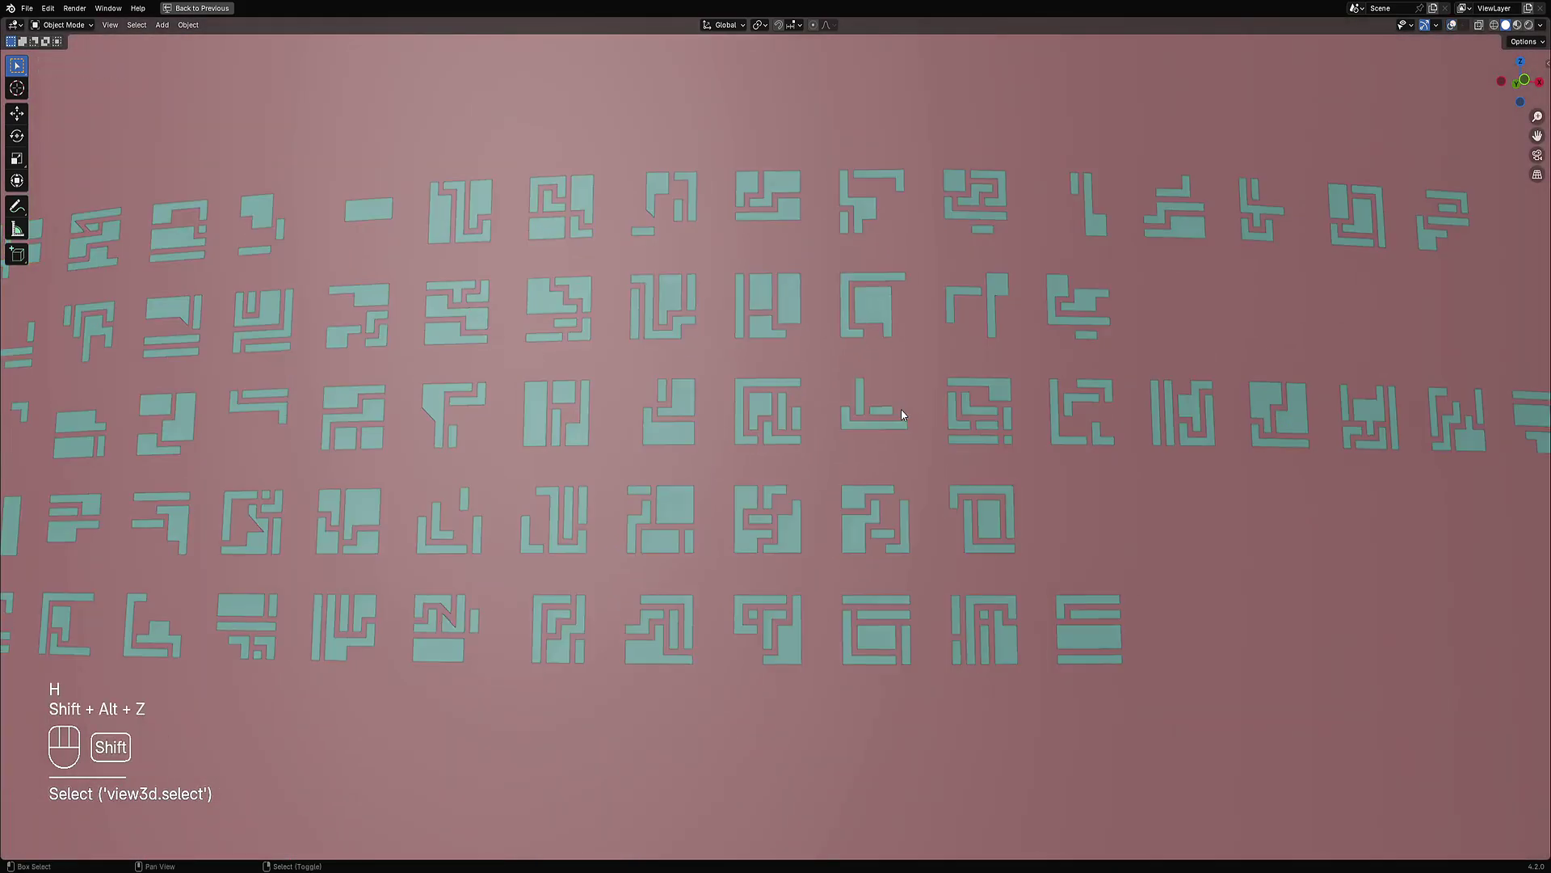
pyautogui.scroll(-3, 902, 410)
pyautogui.moveTo(902, 414); pyautogui.dragTo(913, 410, button='middle')
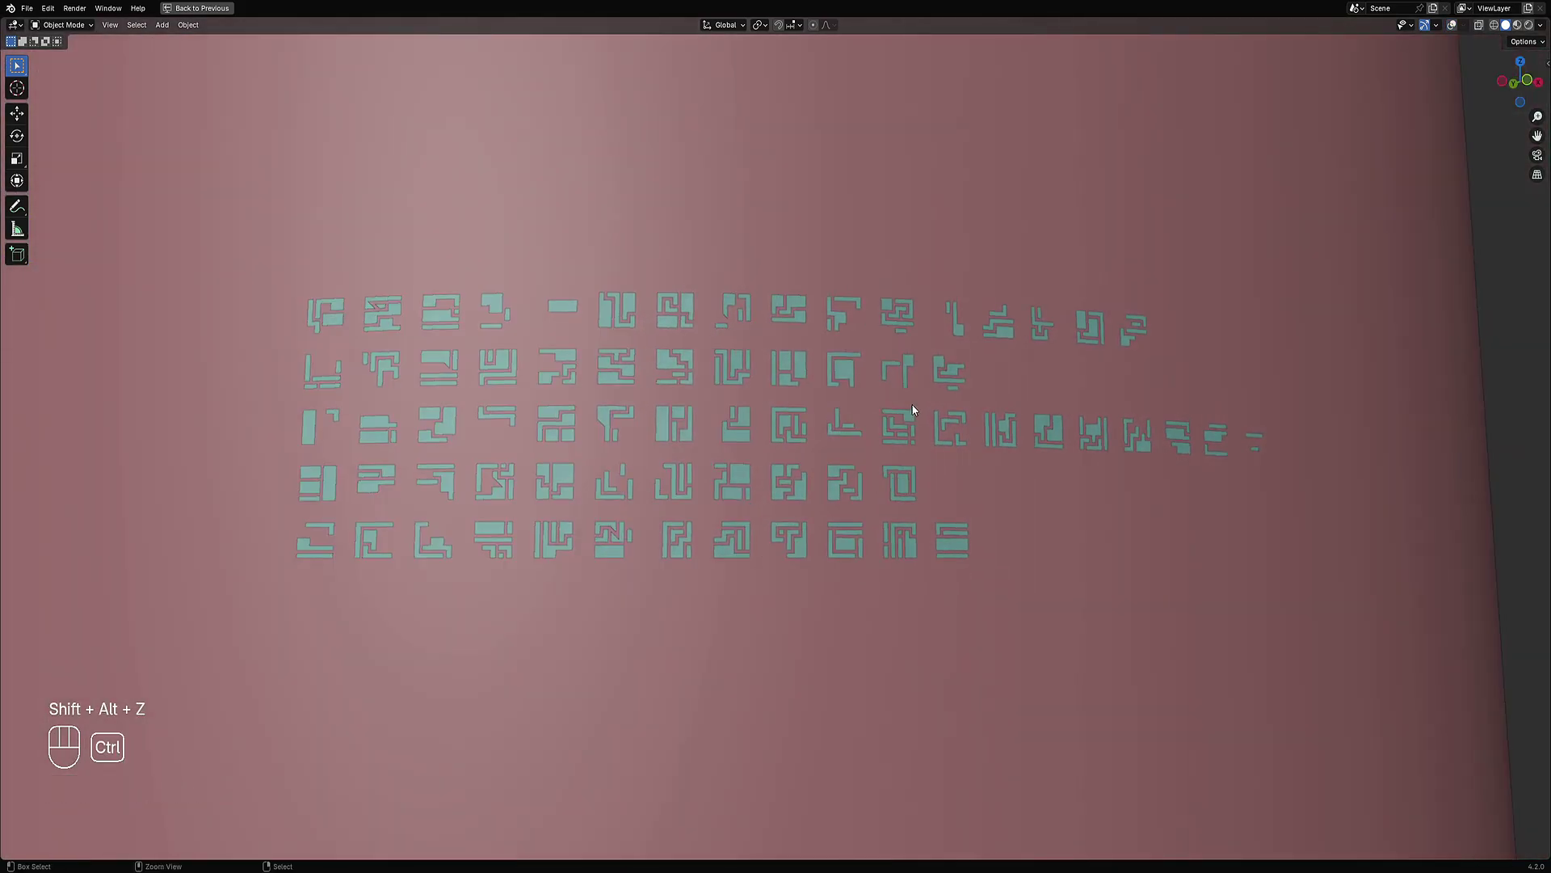
pyautogui.hotkey('ctrl', '1')
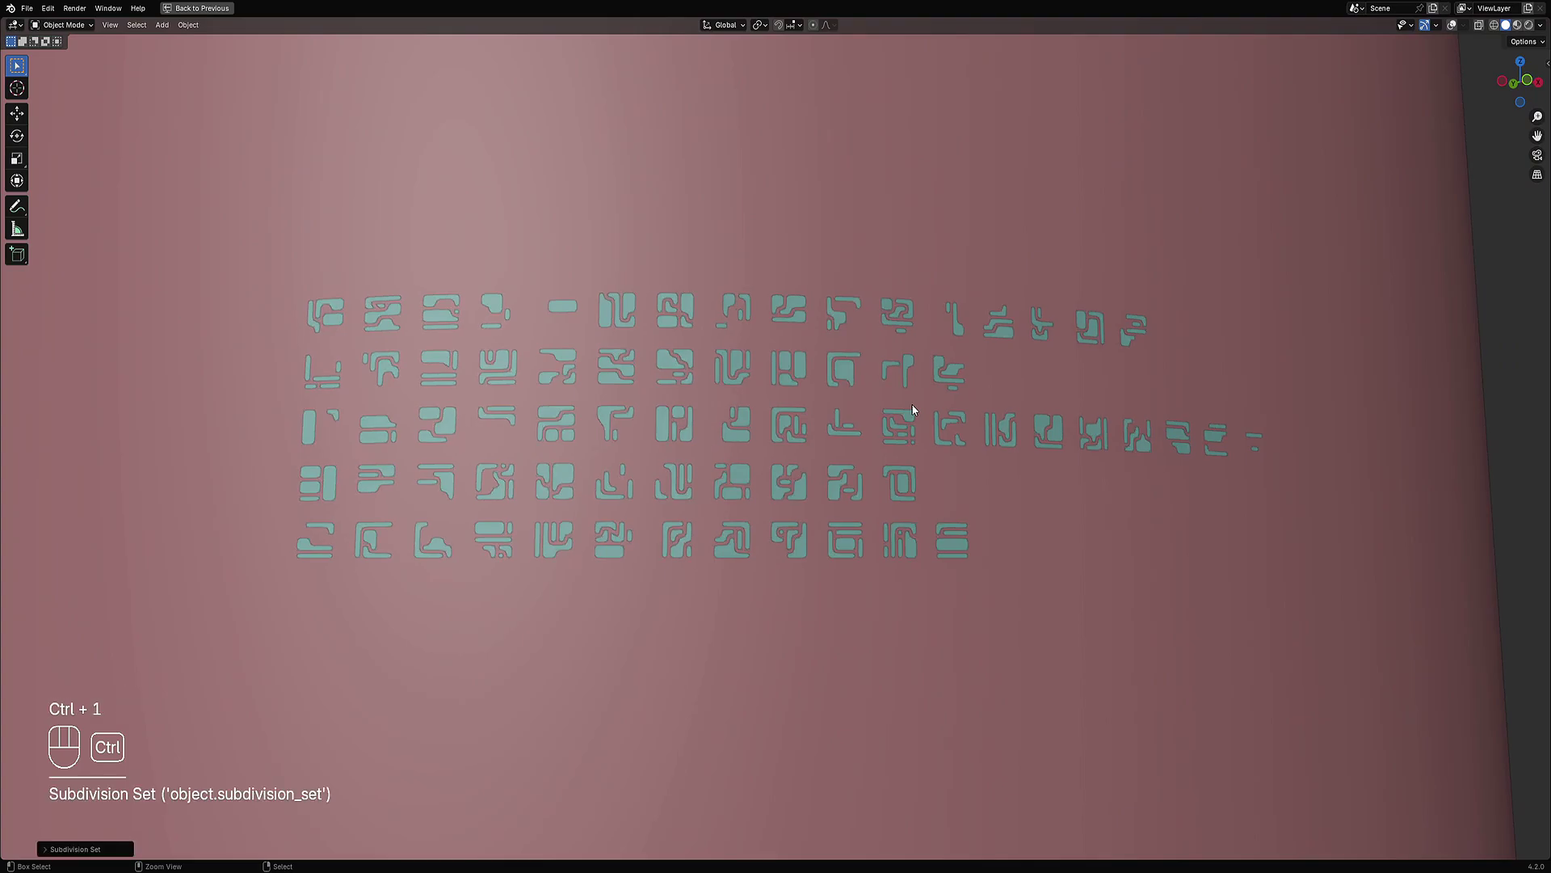
# Step: Keep the panels' Subdivision viewport level at 1 and set its render level to 1
pyautogui.hotkey('ctrl', '3')
pyautogui.hotkey('ctrl', '2')
pyautogui.moveTo(935, 347)
pyautogui.mouseDown(button='middle')
pyautogui.moveTo(925, 337)
pyautogui.moveTo(945, 415)
pyautogui.moveTo(938, 355)
pyautogui.mouseUp(button='middle')
pyautogui.hotkey('ctrl', 'space')
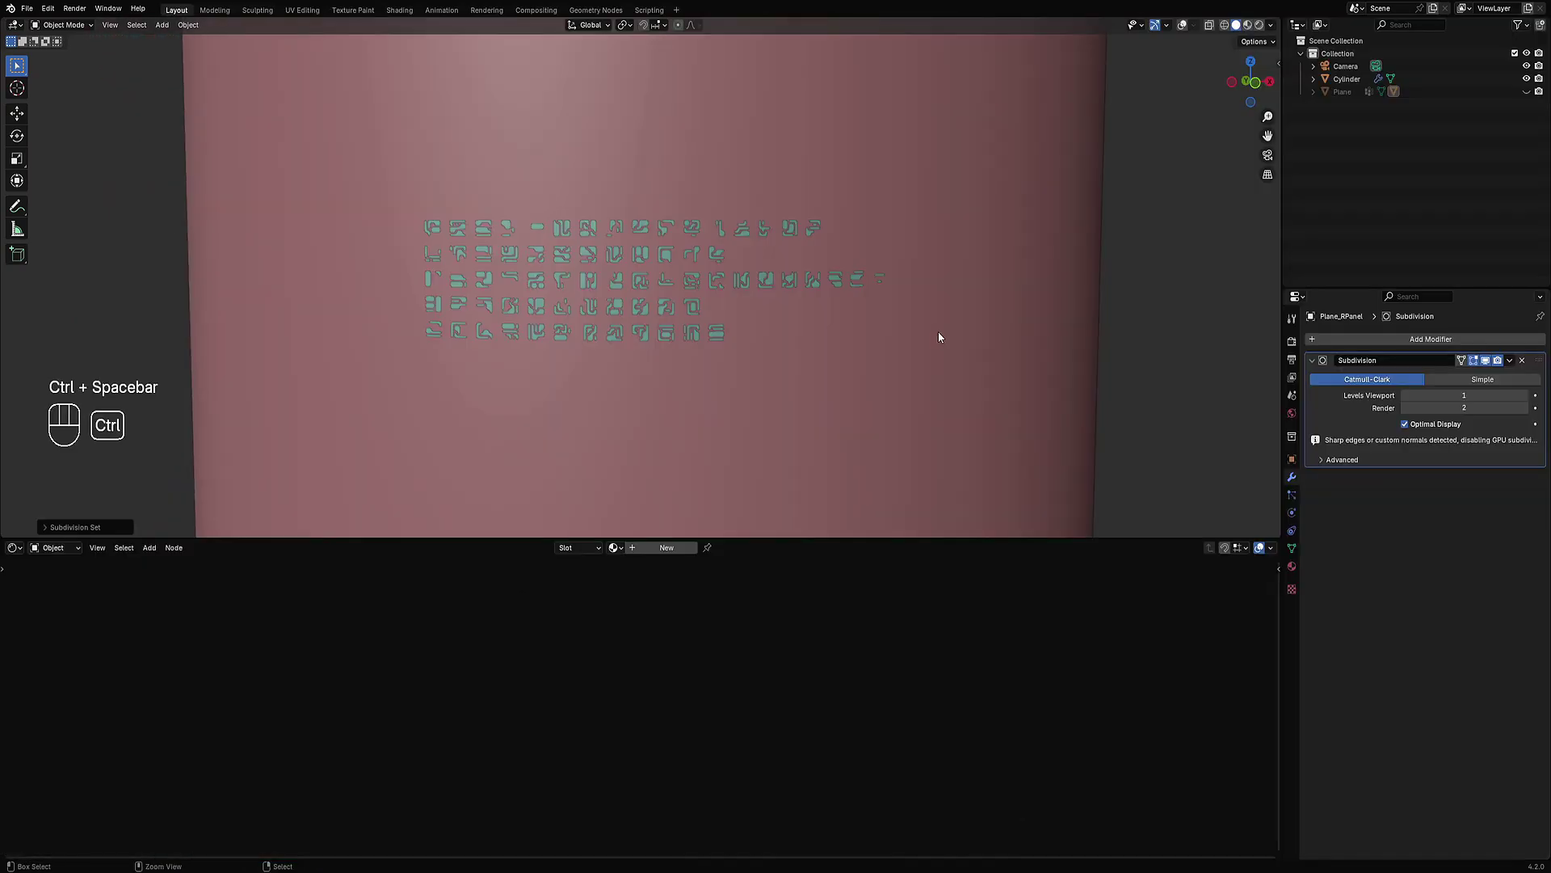
pyautogui.press('ctrl')
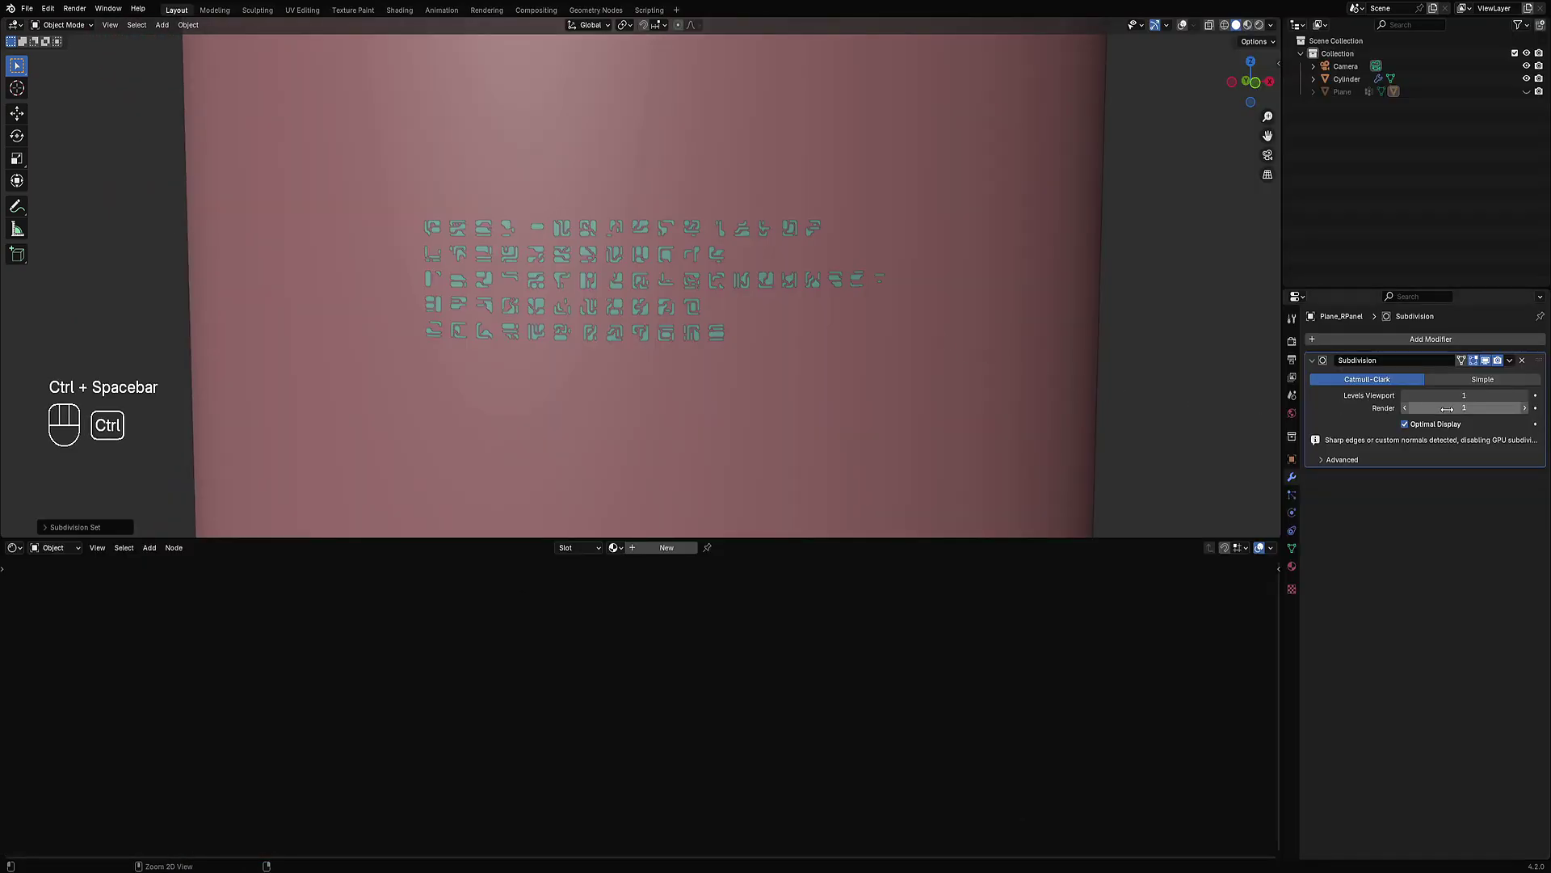
pyautogui.scroll(4, 808, 286)
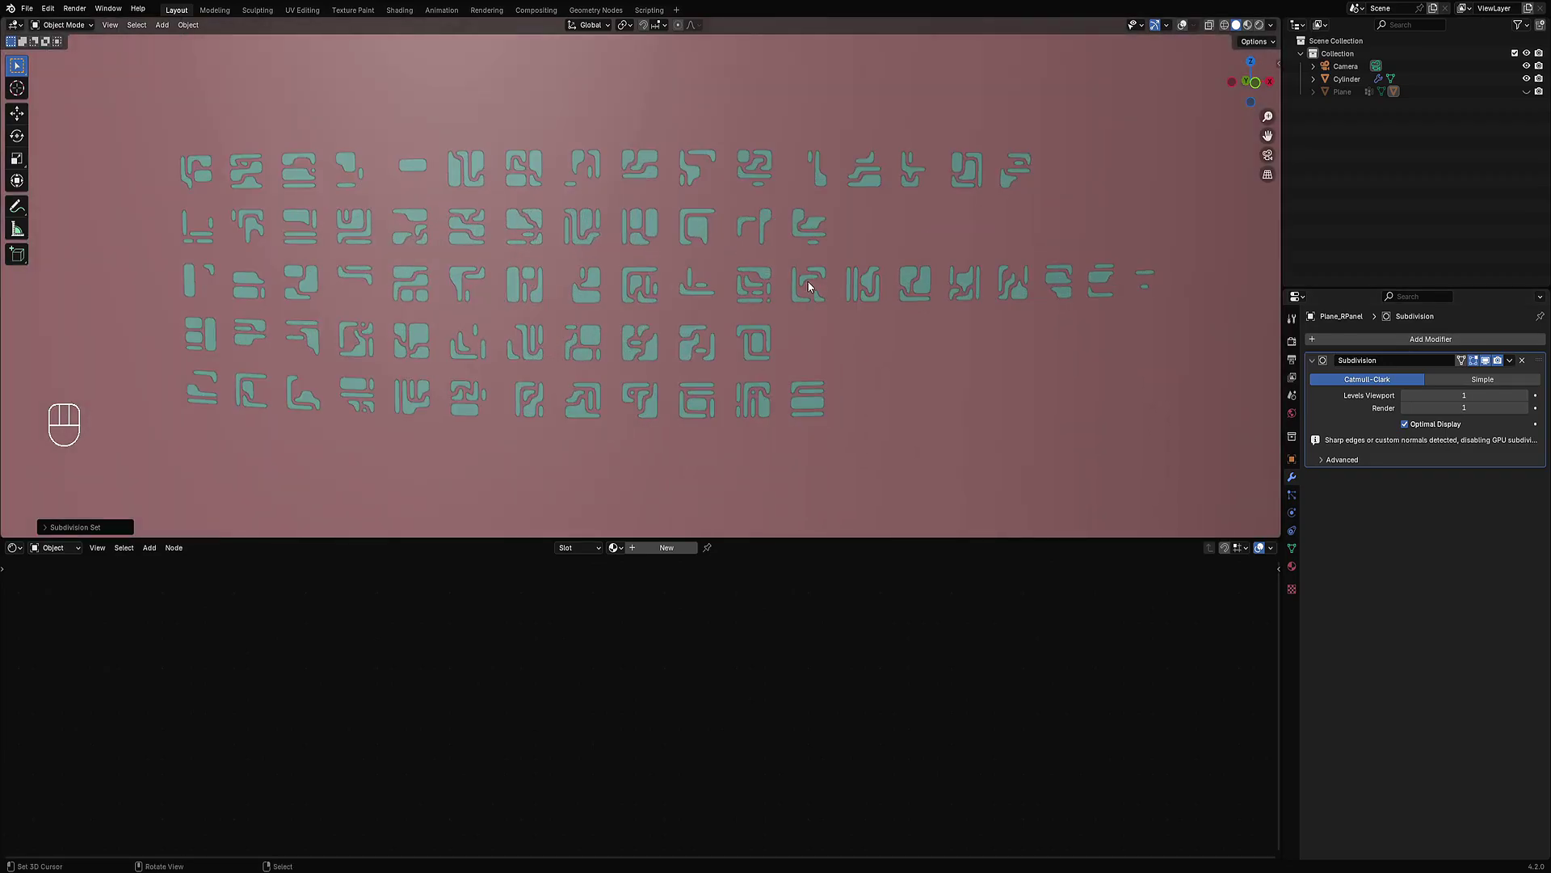
pyautogui.keyDown('shift'); pyautogui.moveTo(809, 286); pyautogui.dragTo(858, 350, button='middle'); pyautogui.keyUp('shift')
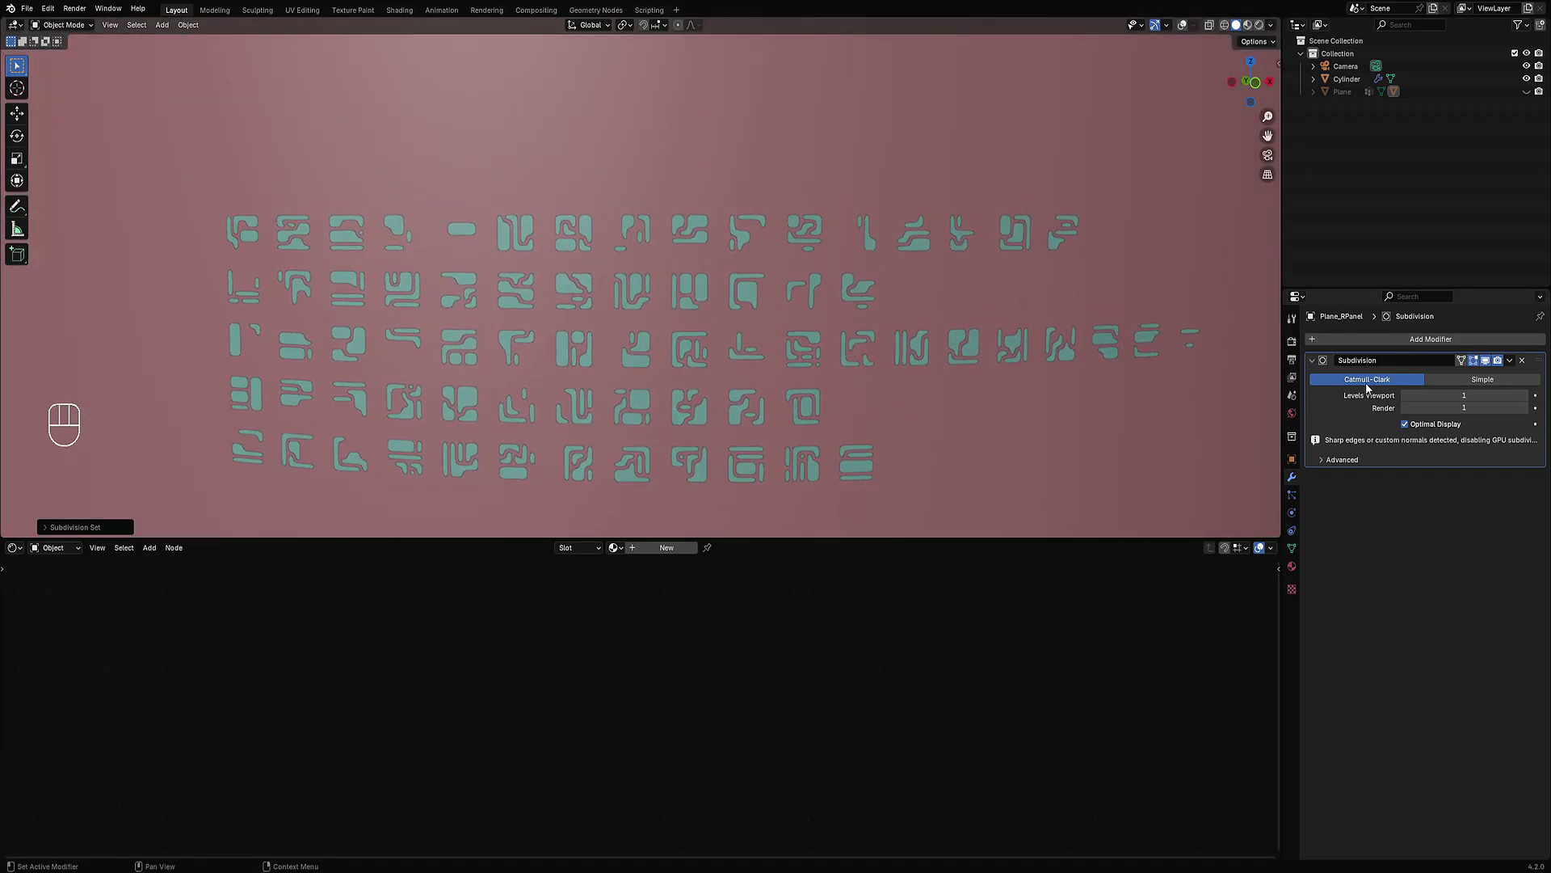
pyautogui.scroll(2, 740, 254)
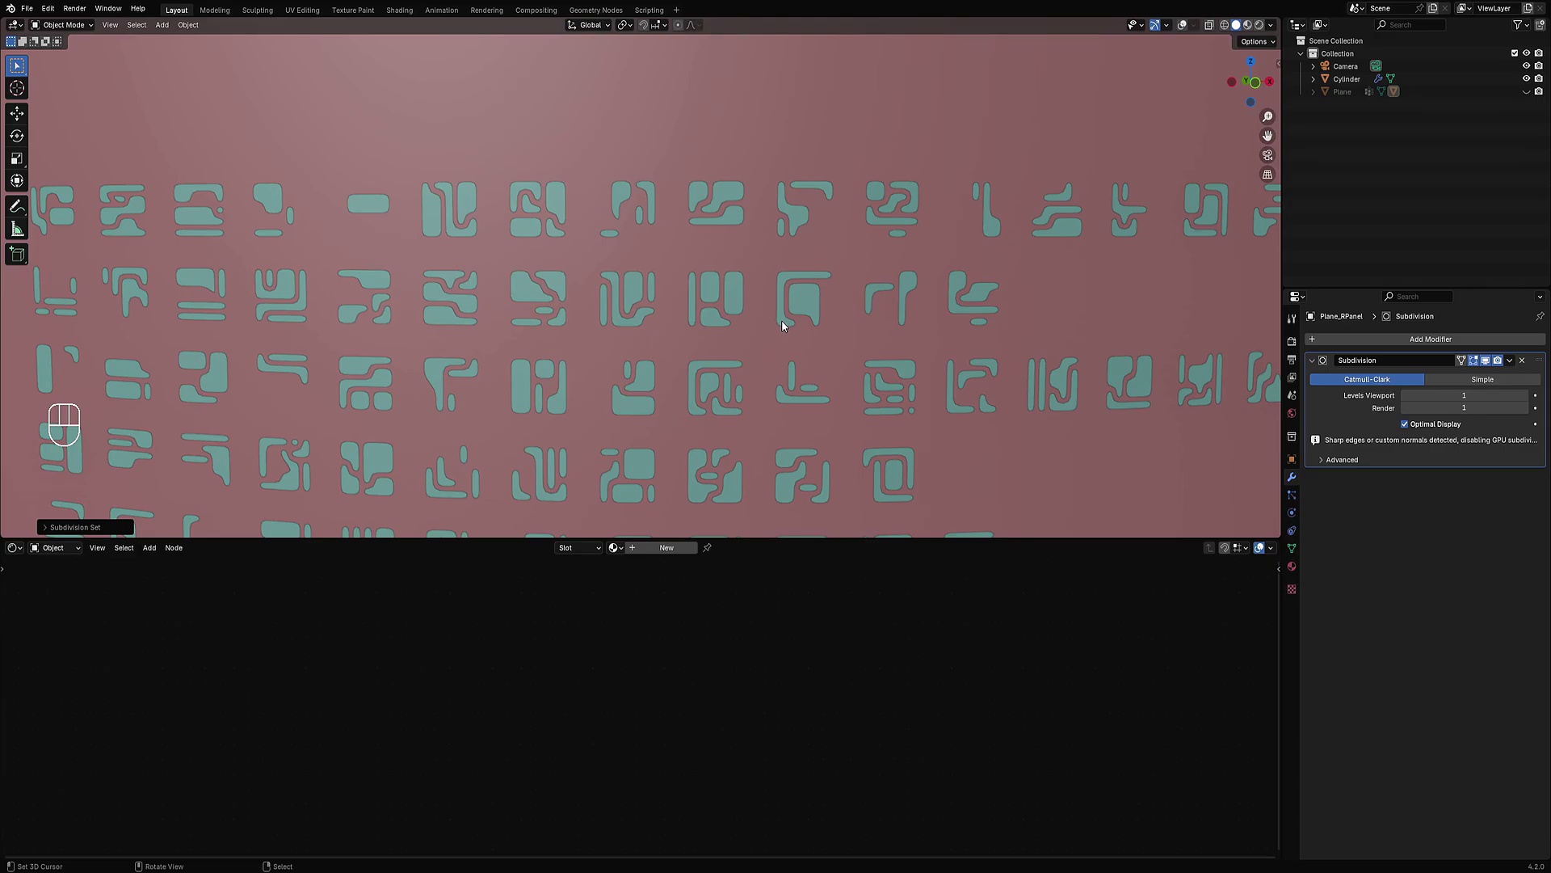
# Step: Try the Simple subdivision type on the panels and return to Catmull-Clark
pyautogui.click(1448, 380)
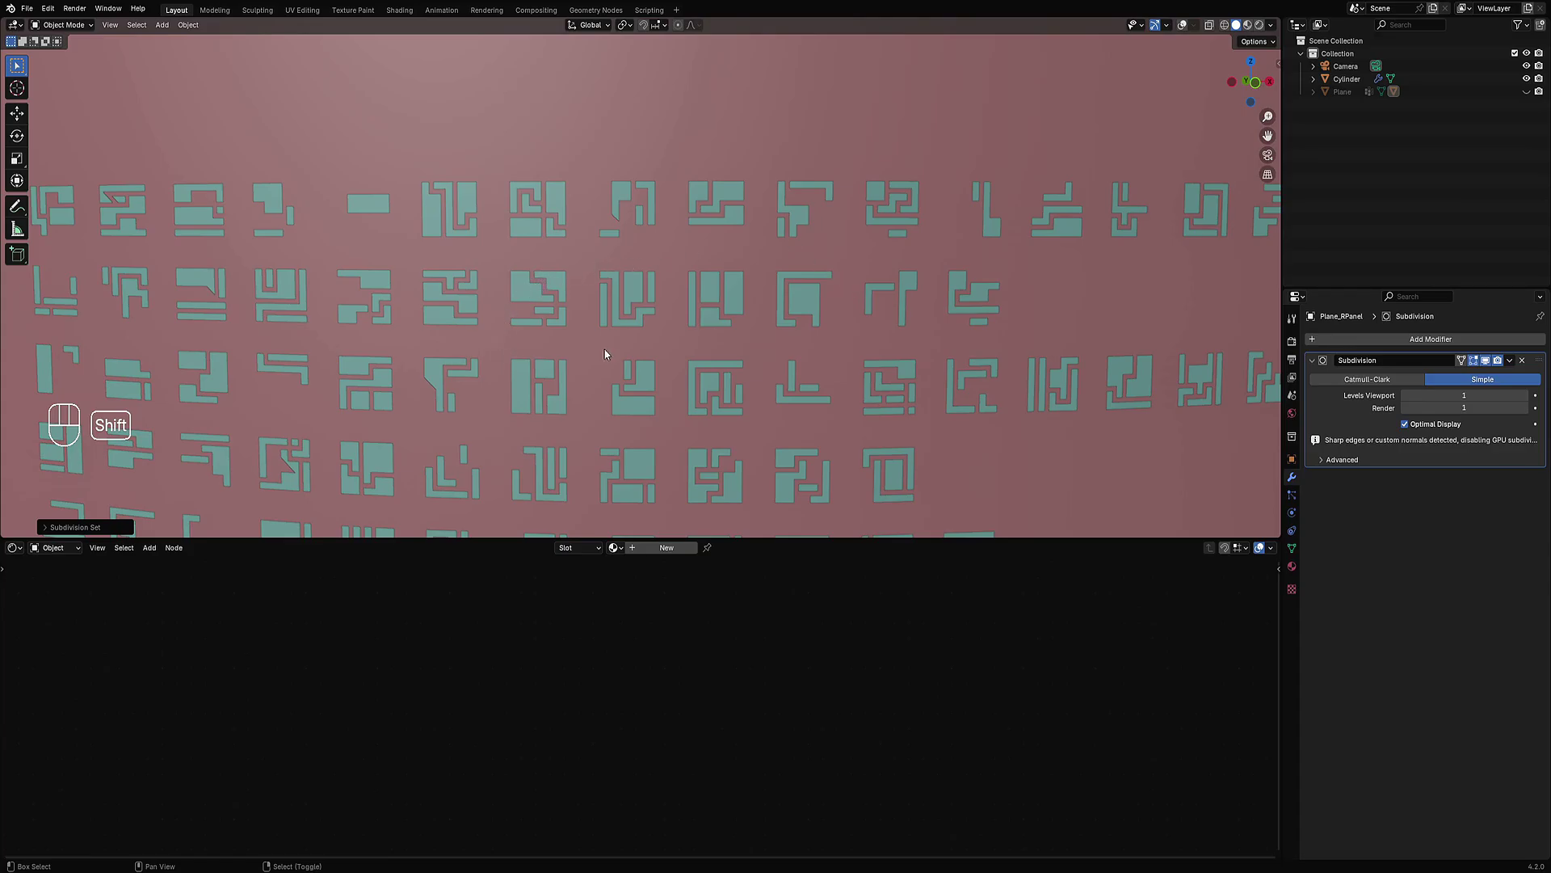
pyautogui.hotkey('shift', 'z')
pyautogui.hotkey('shift', 'z')
pyautogui.click(1367, 379)
pyautogui.scroll(-8, 765, 305)
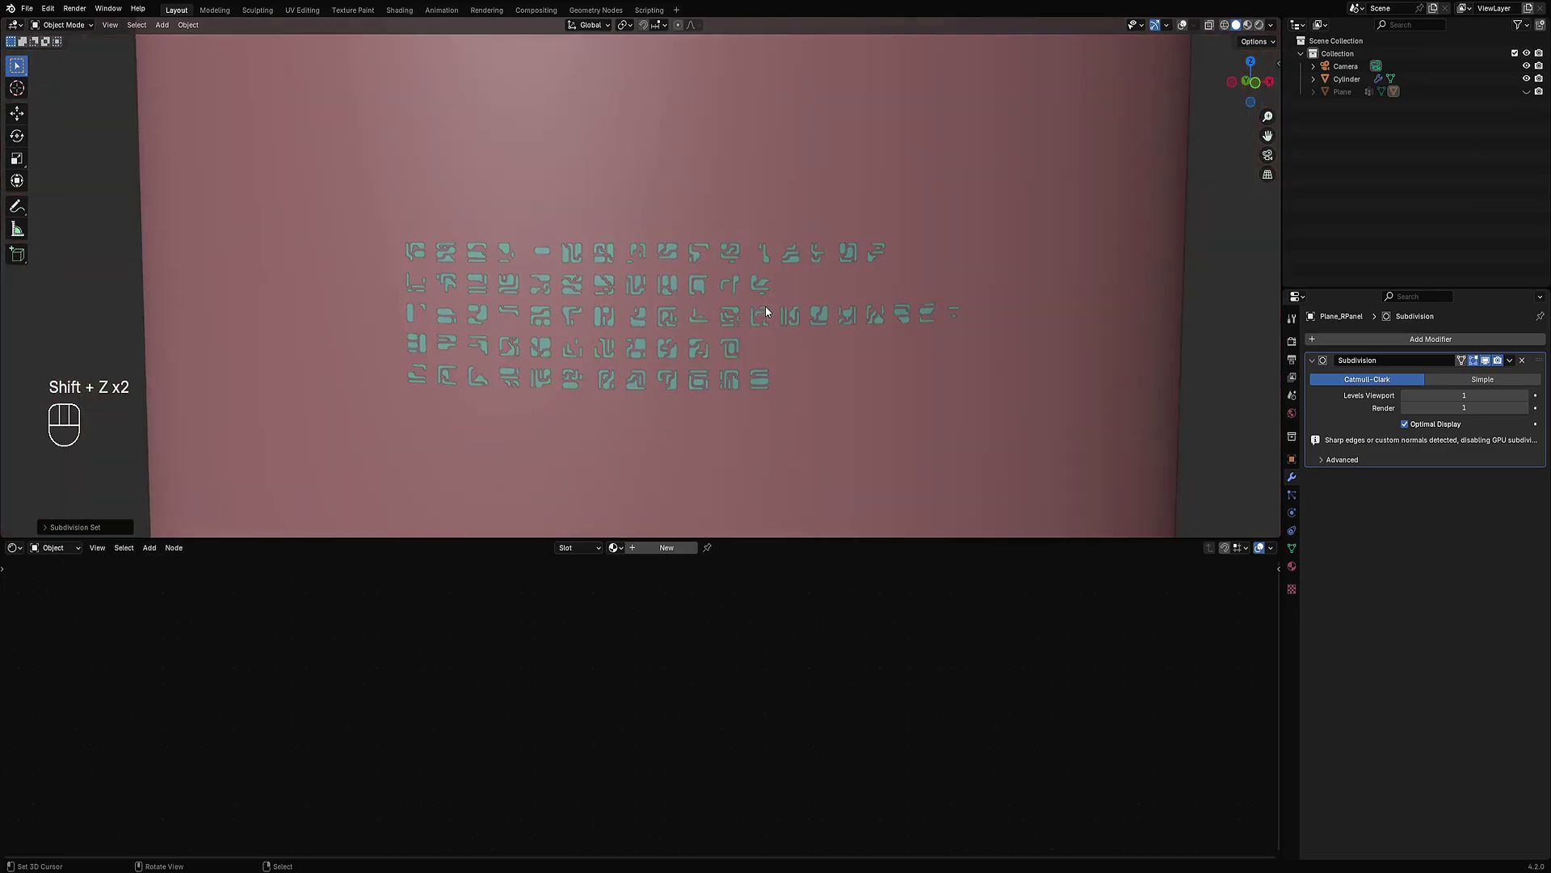
# Step: Save the file with the subdivided panels
pyautogui.hotkey('ctrl', 's')
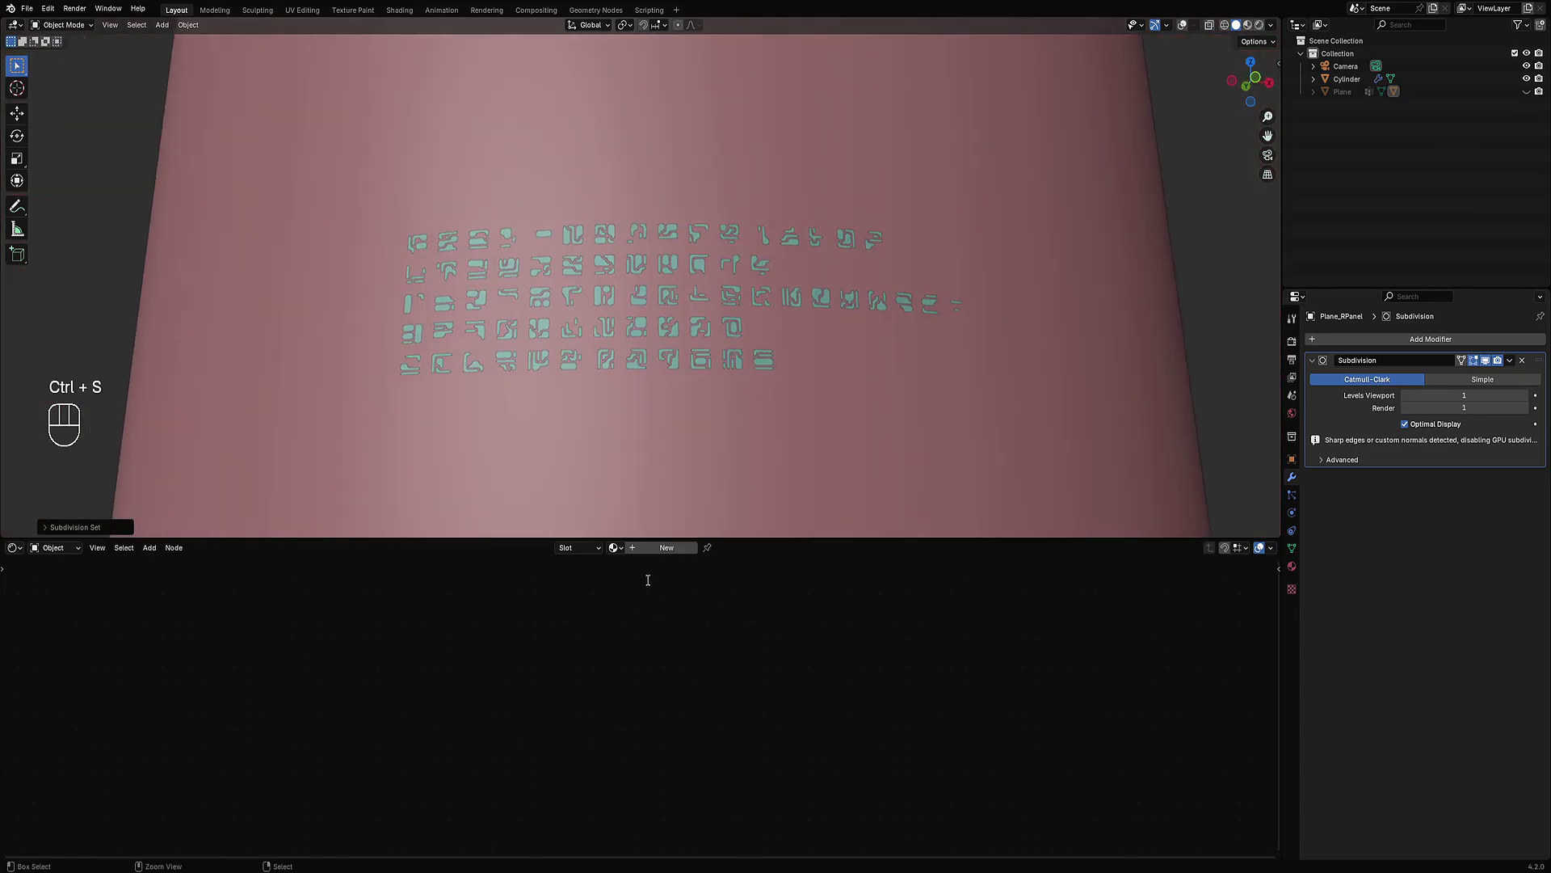
pyautogui.scroll(2, 539, 223)
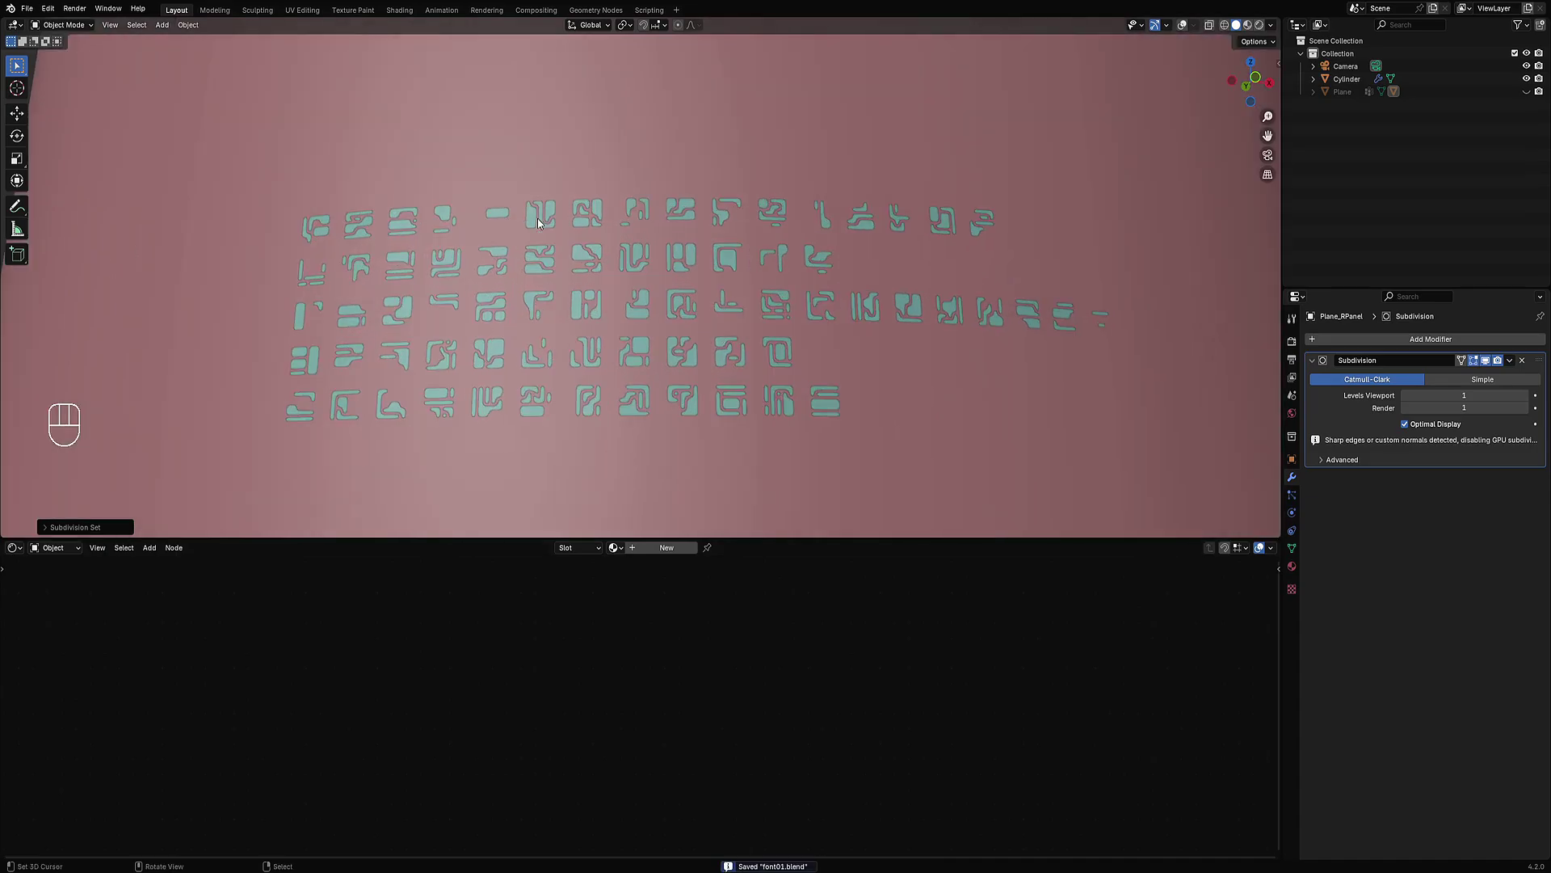
pyautogui.scroll(-6, 596, 274)
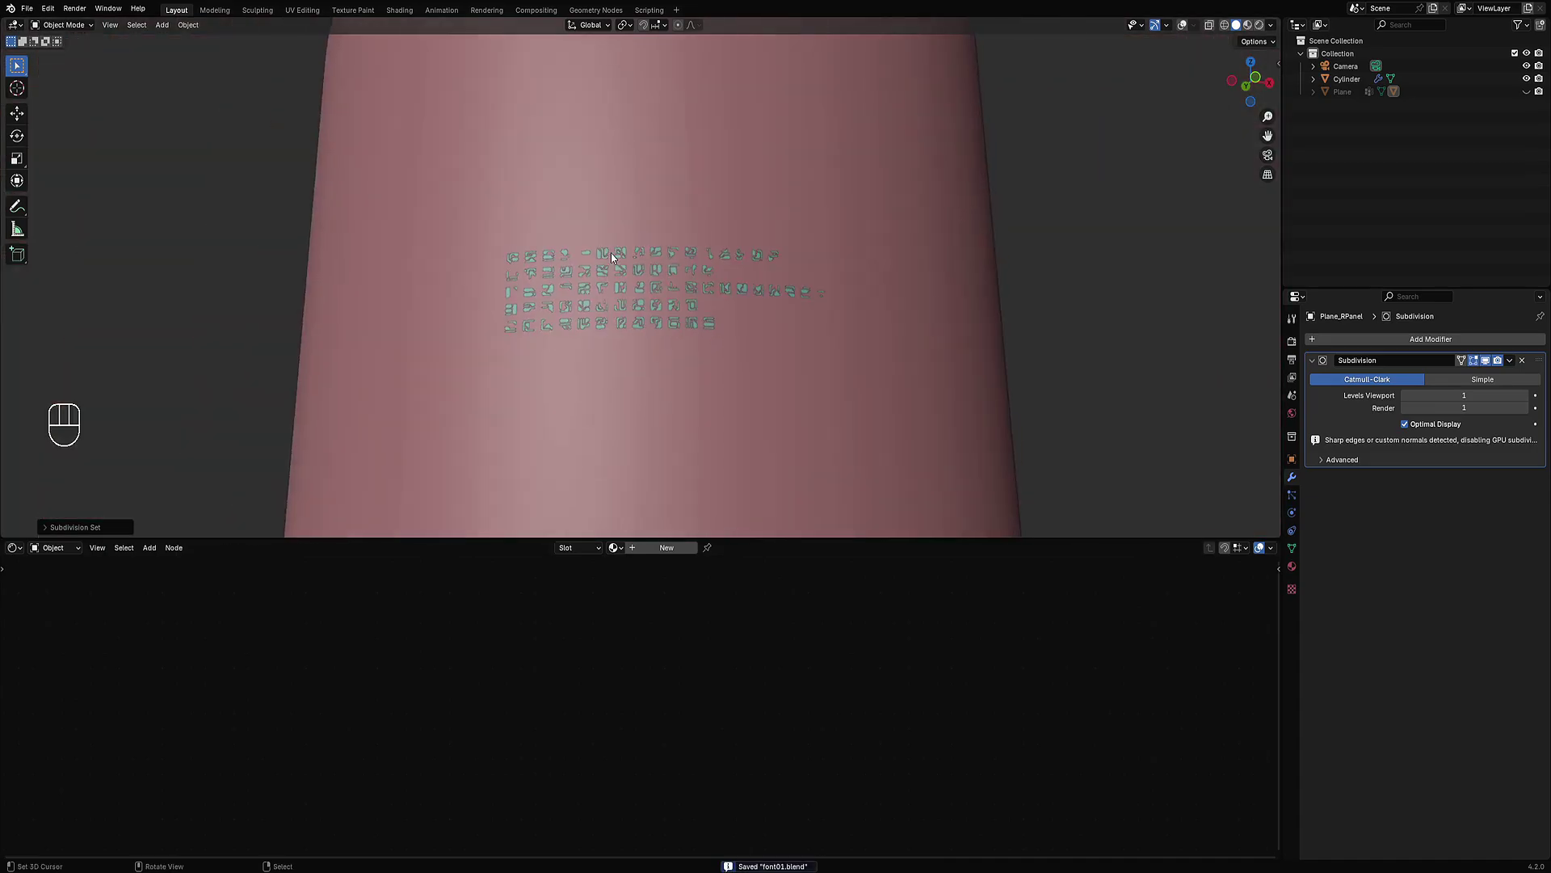
pyautogui.moveTo(611, 254); pyautogui.dragTo(644, 301, button='middle')
# Step: Unhide the base plane, turn the viewport overlays back on and delete the plane
pyautogui.hotkey('alt', 'h')
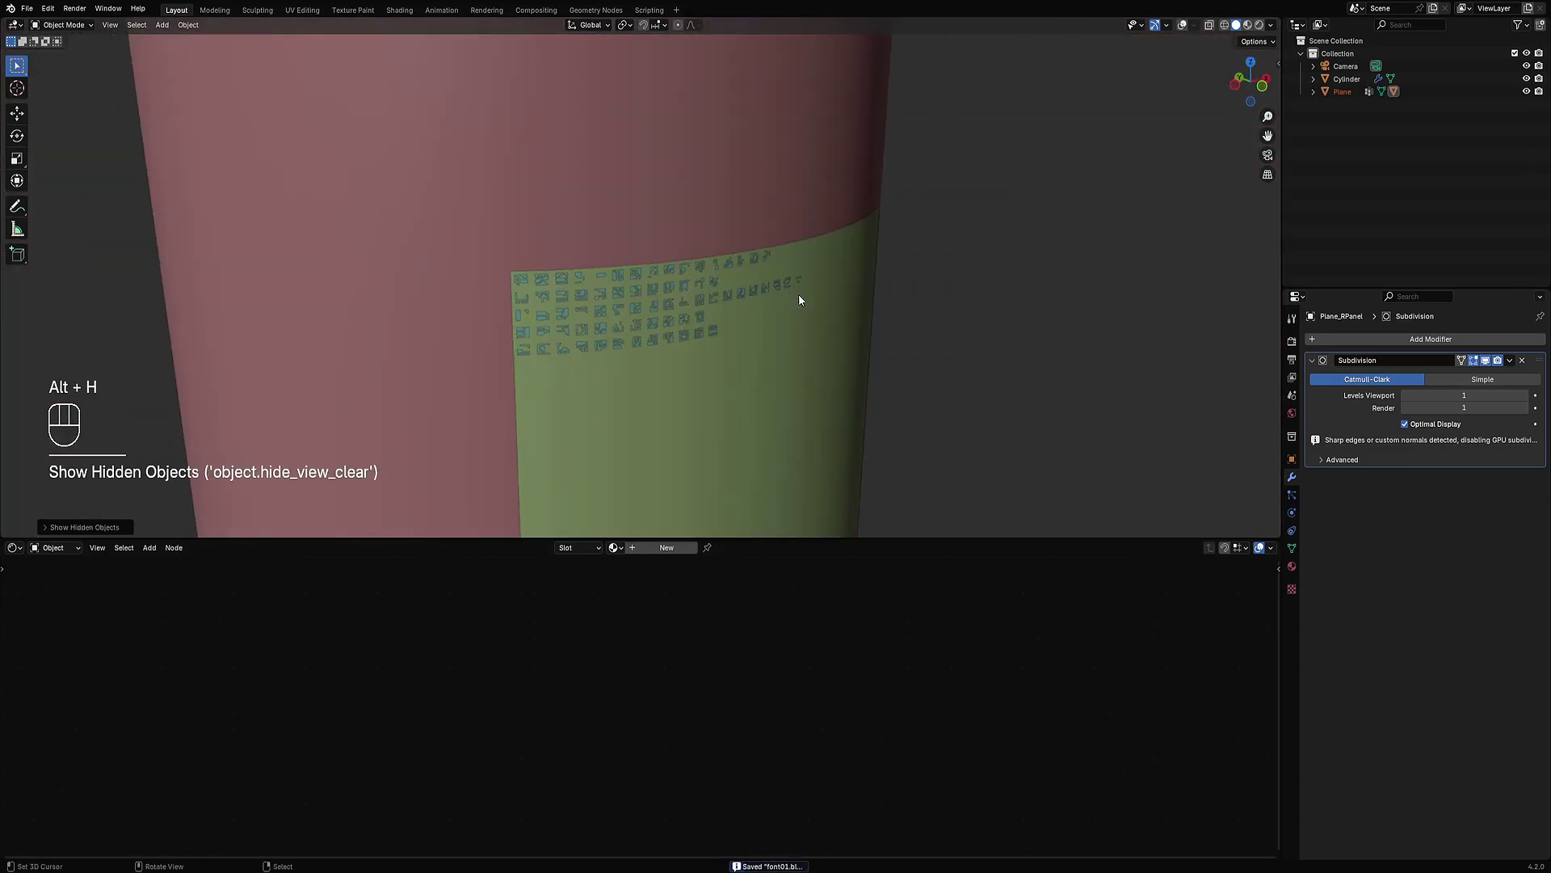
pyautogui.rightClick(870, 279)
pyautogui.scroll(-3, 878, 276)
pyautogui.moveTo(921, 270); pyautogui.dragTo(865, 299, button='middle')
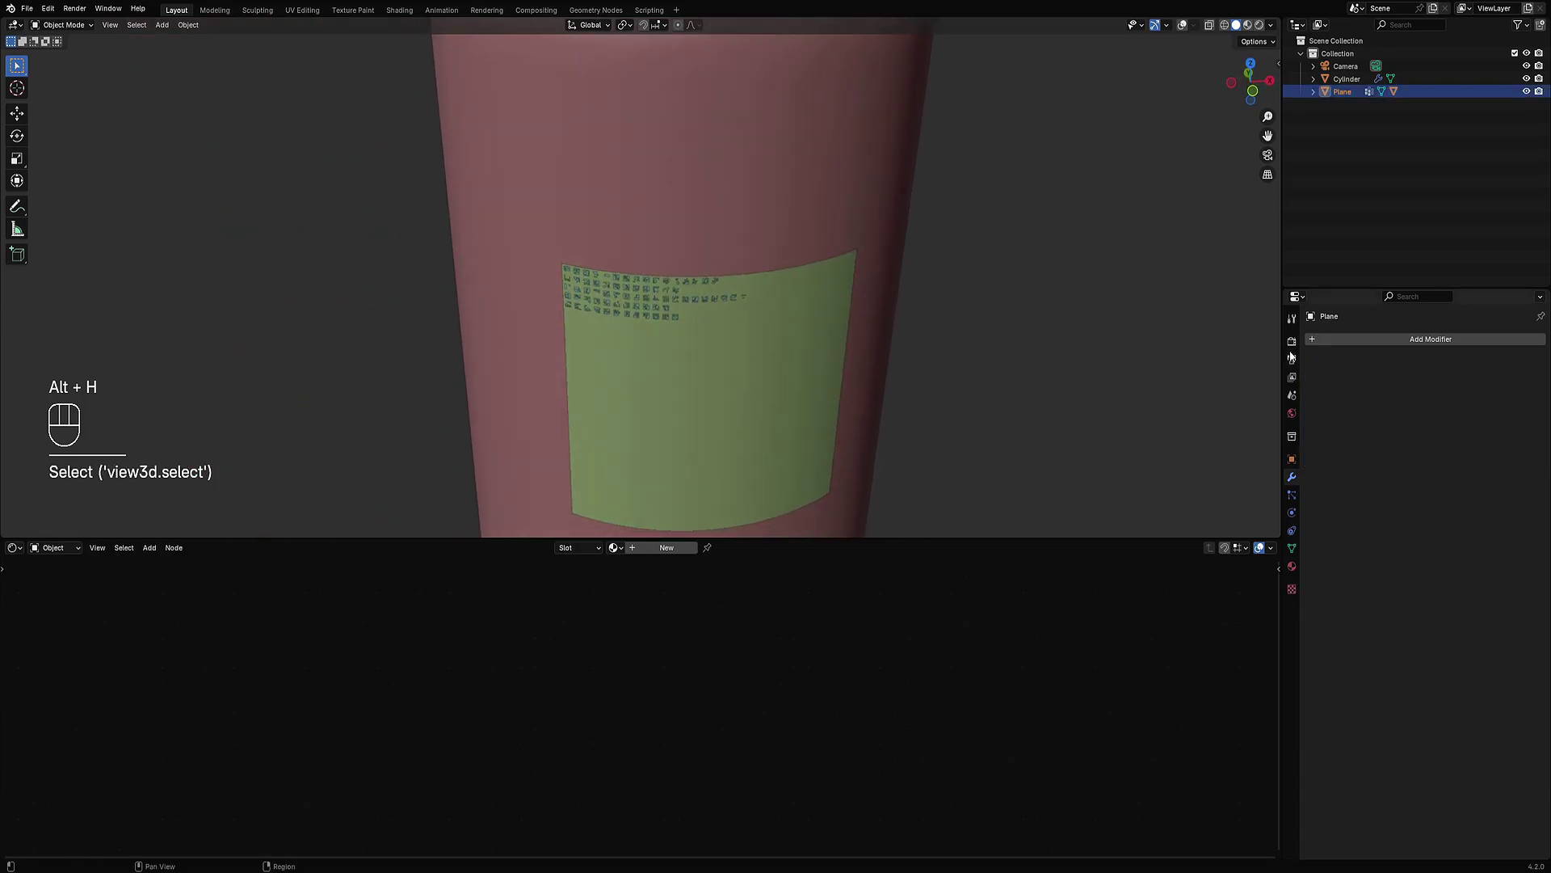
pyautogui.hotkey('shift', 'alt', 'z')
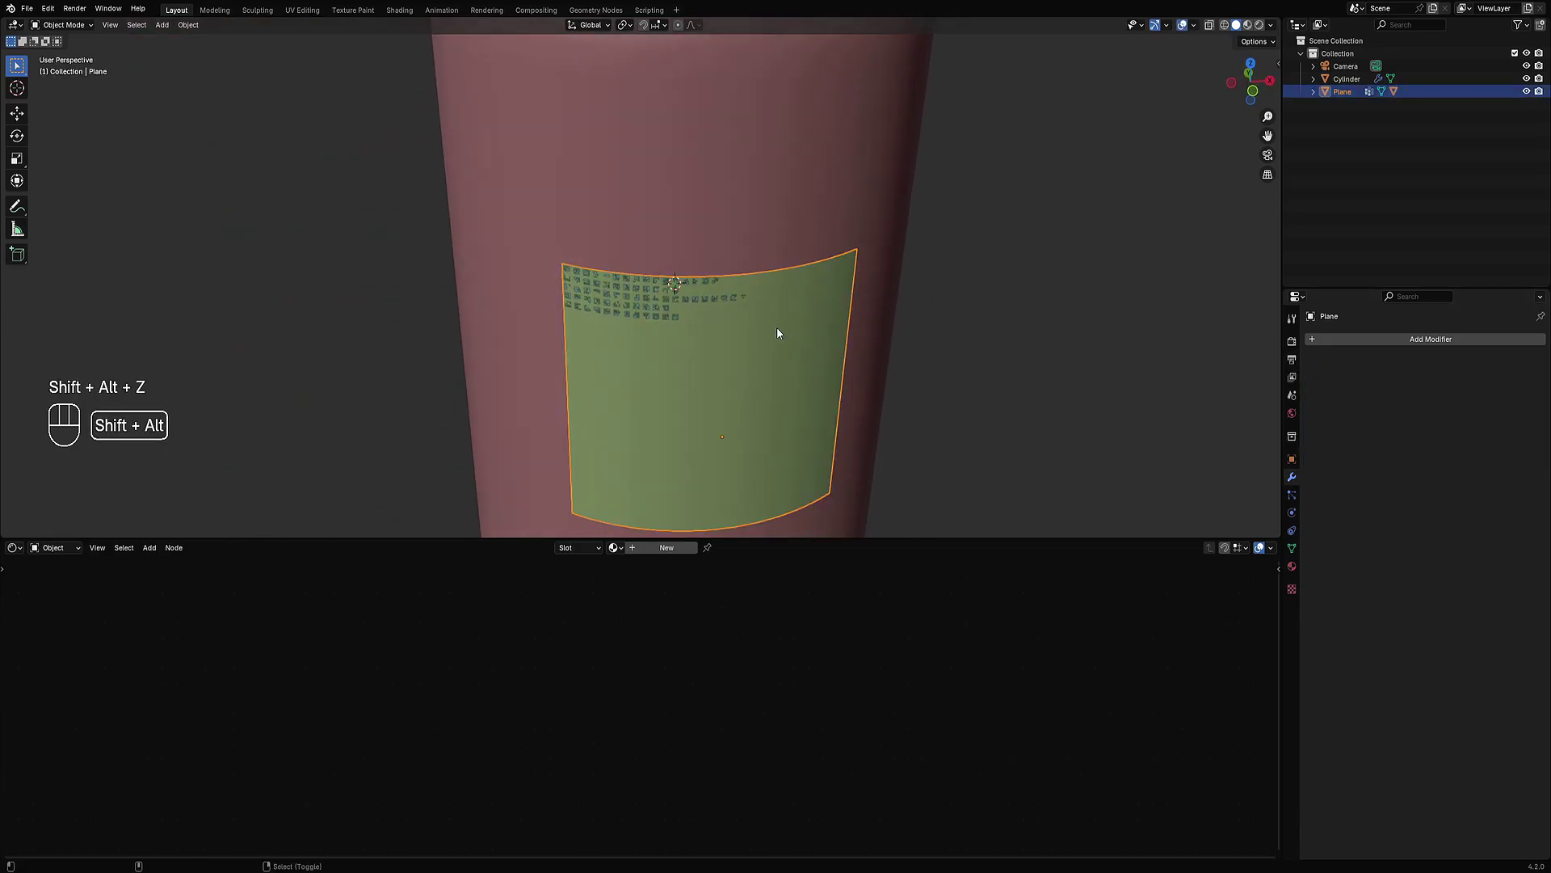
pyautogui.press('x')
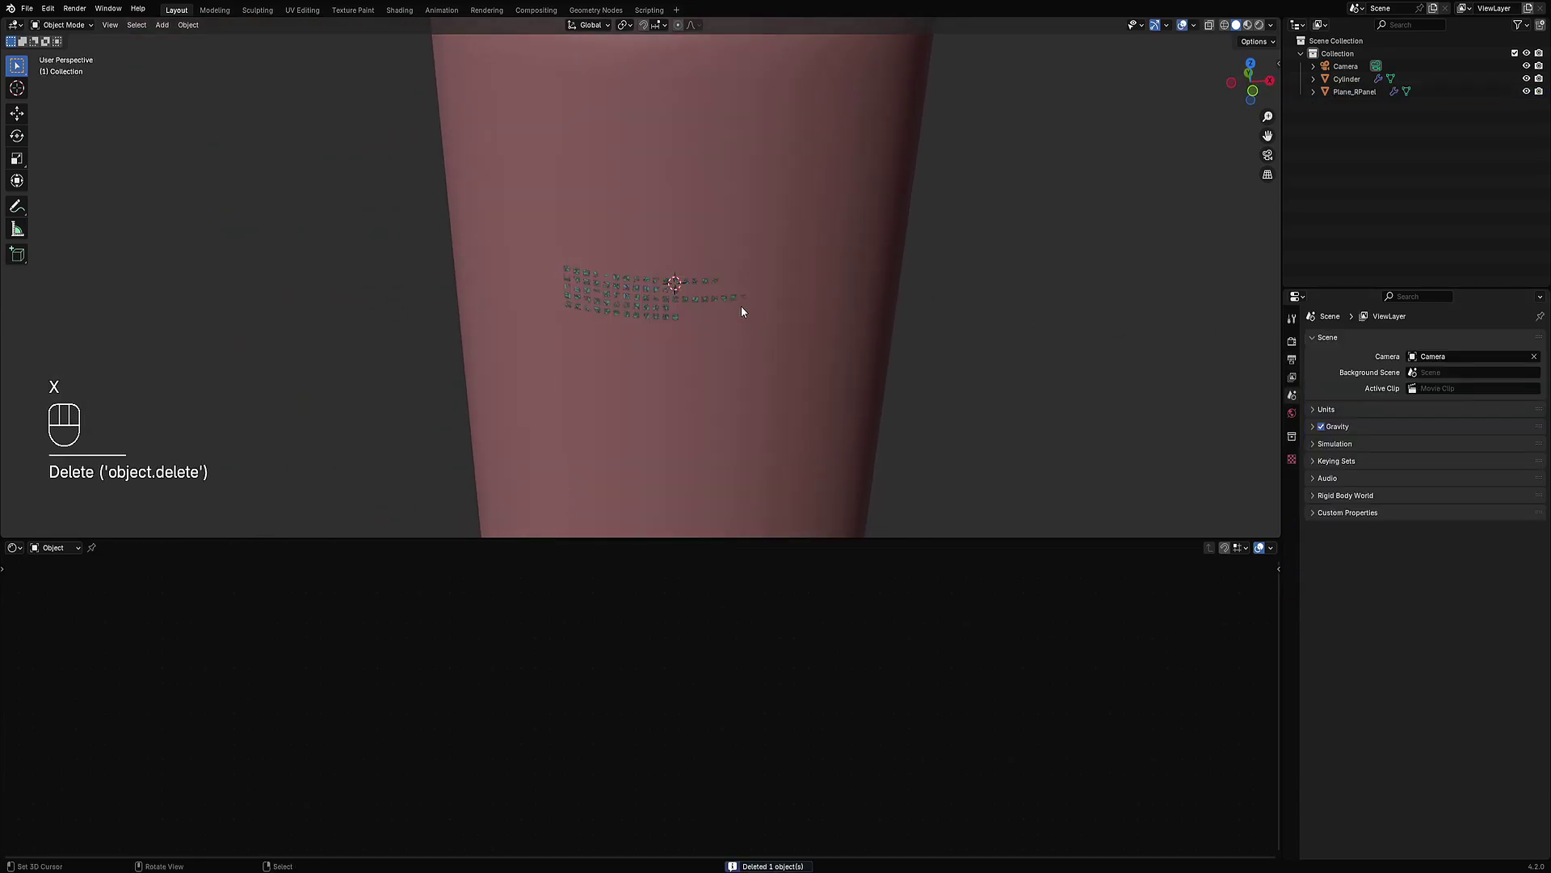
# Step: Check the panels on the metallic cylinder in rendered shading, return to solid shading and save the file
pyautogui.scroll(5, 740, 305)
pyautogui.press('z')
pyautogui.click(839, 232)
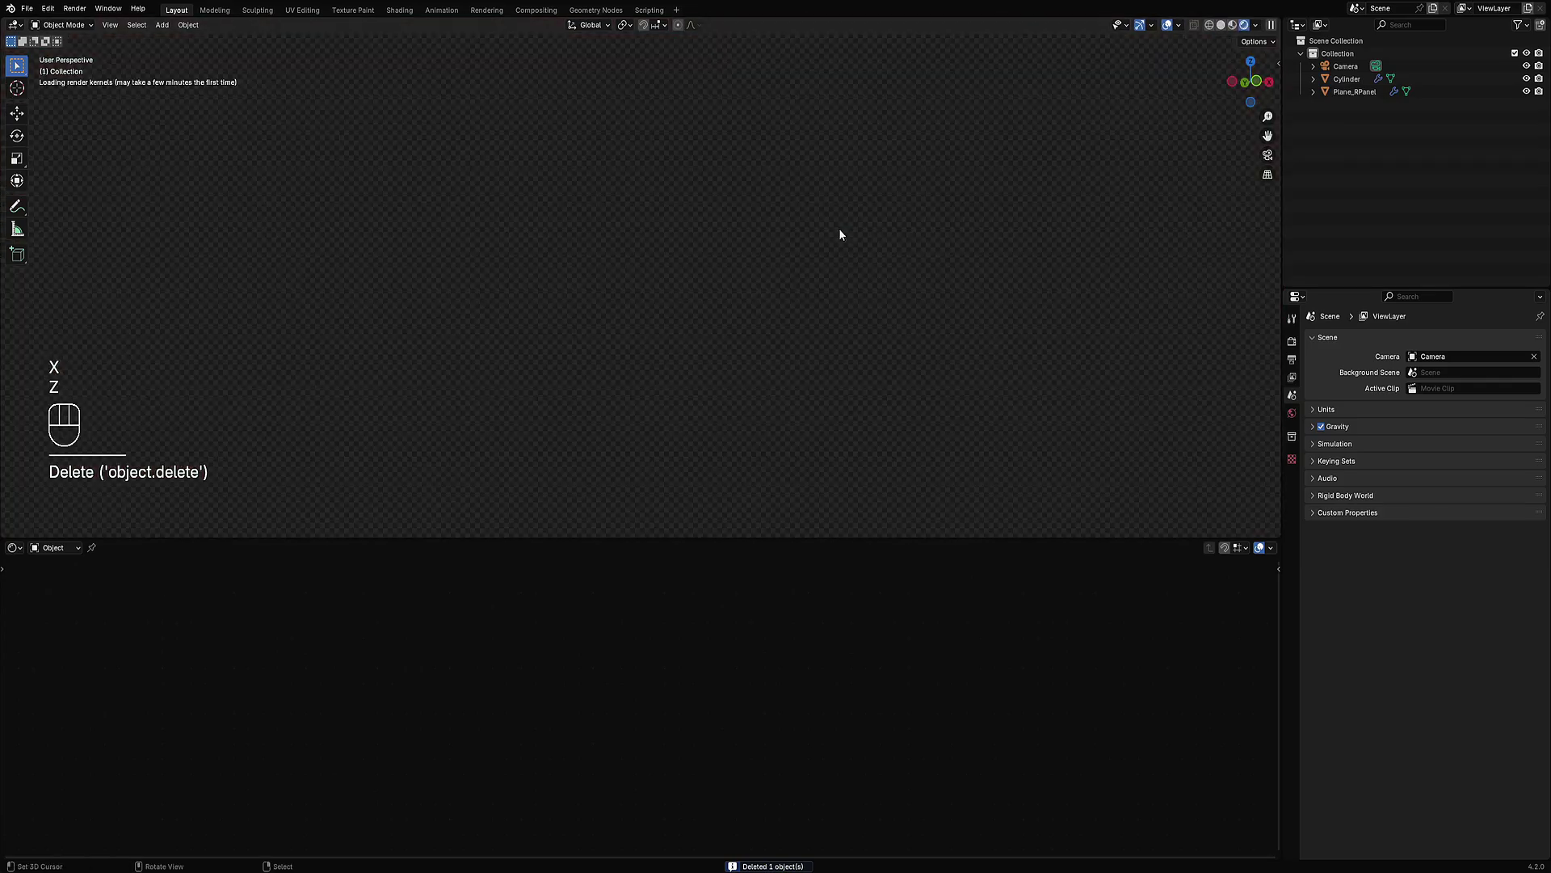
pyautogui.scroll(-4, 840, 229)
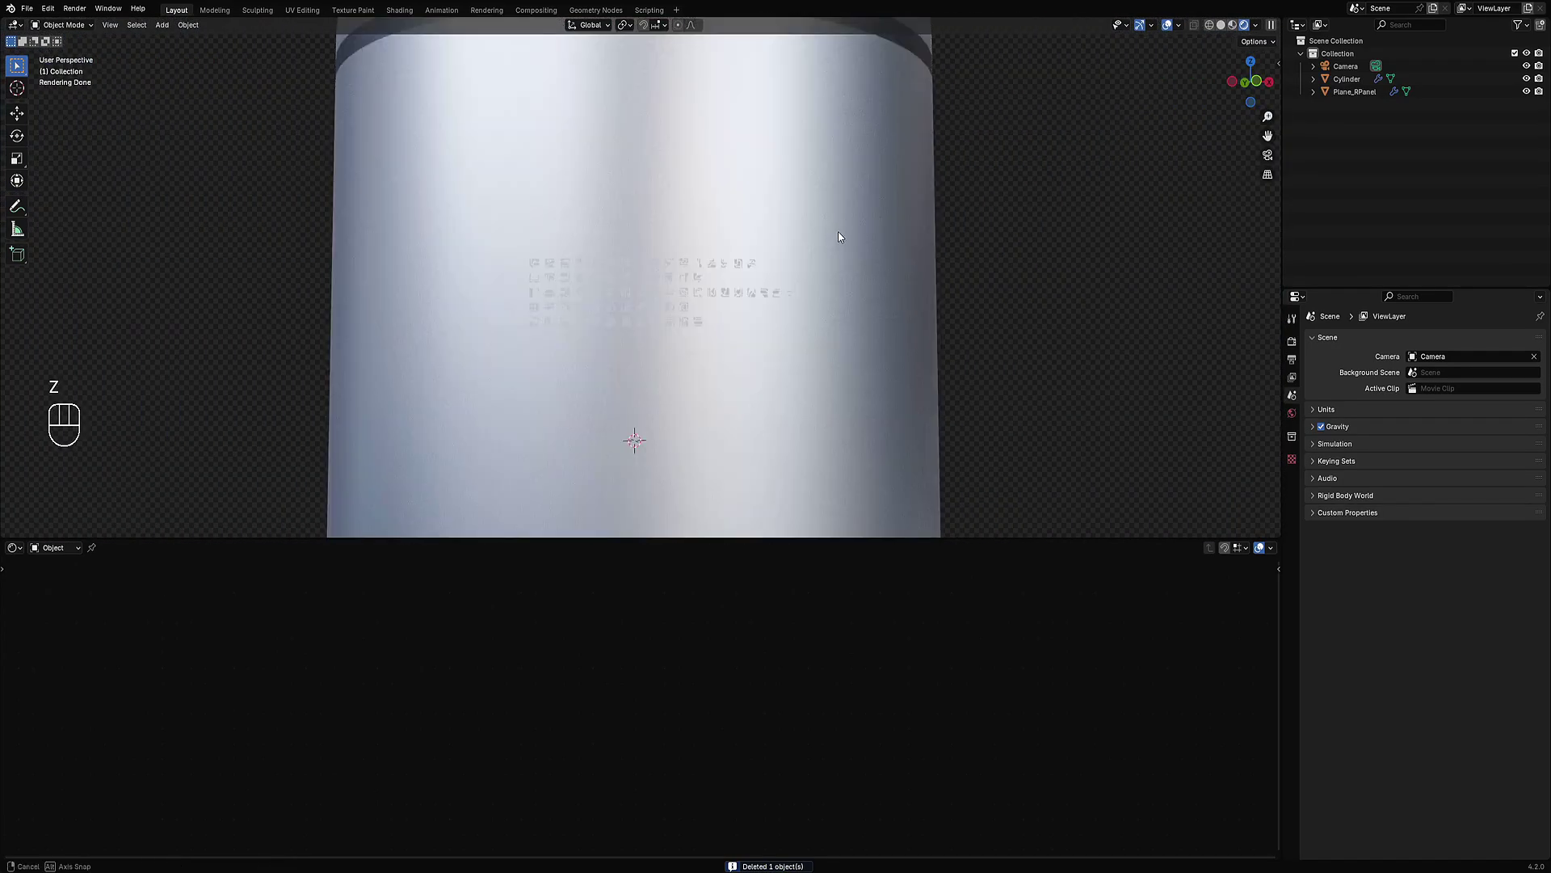
pyautogui.scroll(-4, 837, 234)
pyautogui.scroll(8, 832, 242)
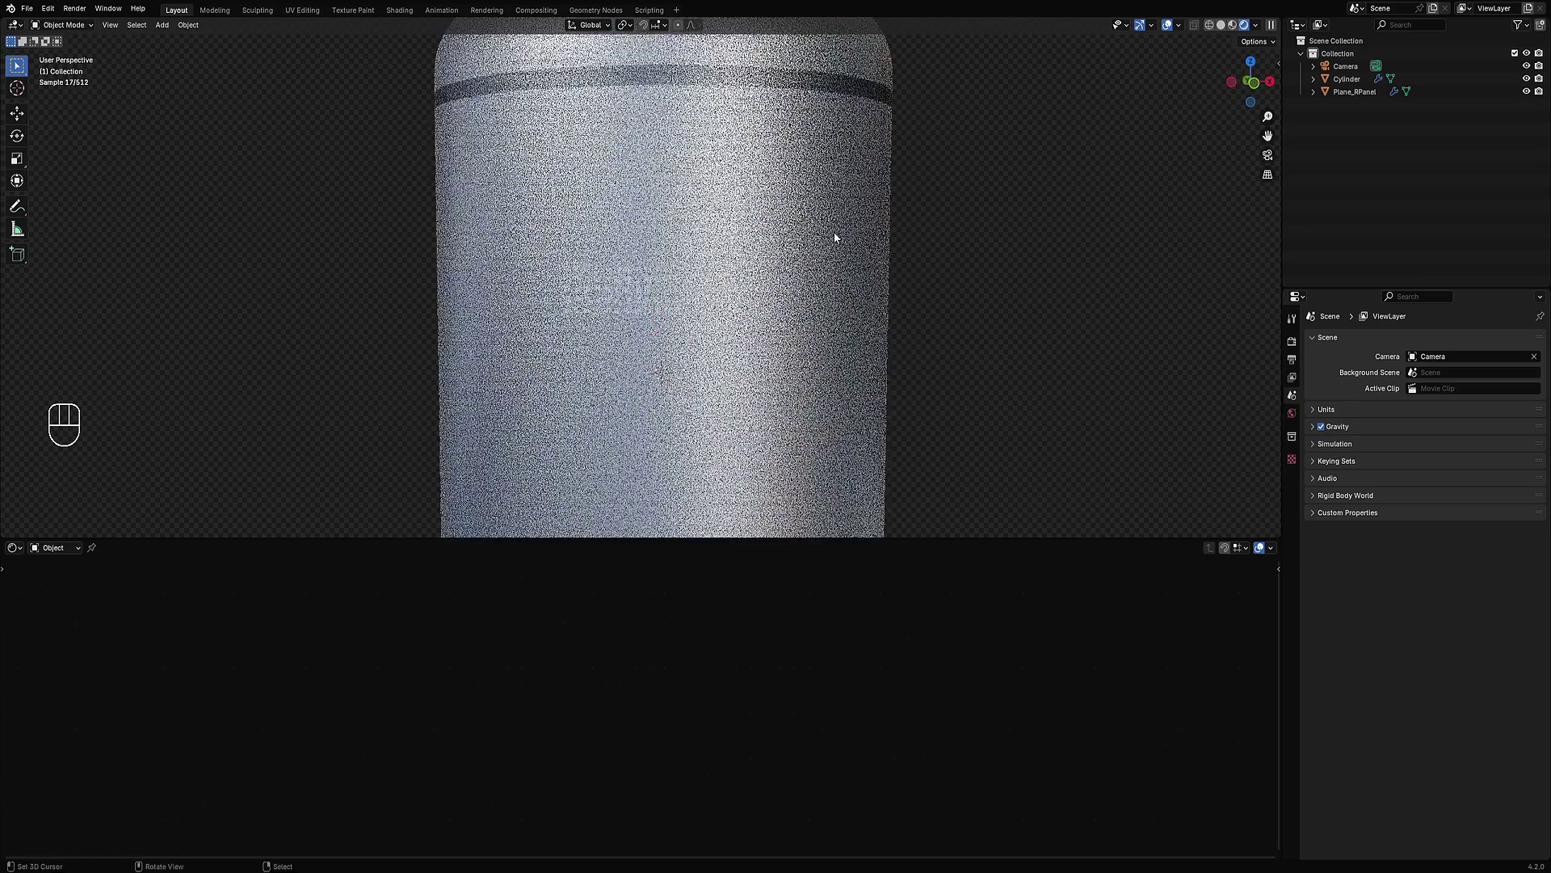
pyautogui.press('z')
pyautogui.click(847, 265)
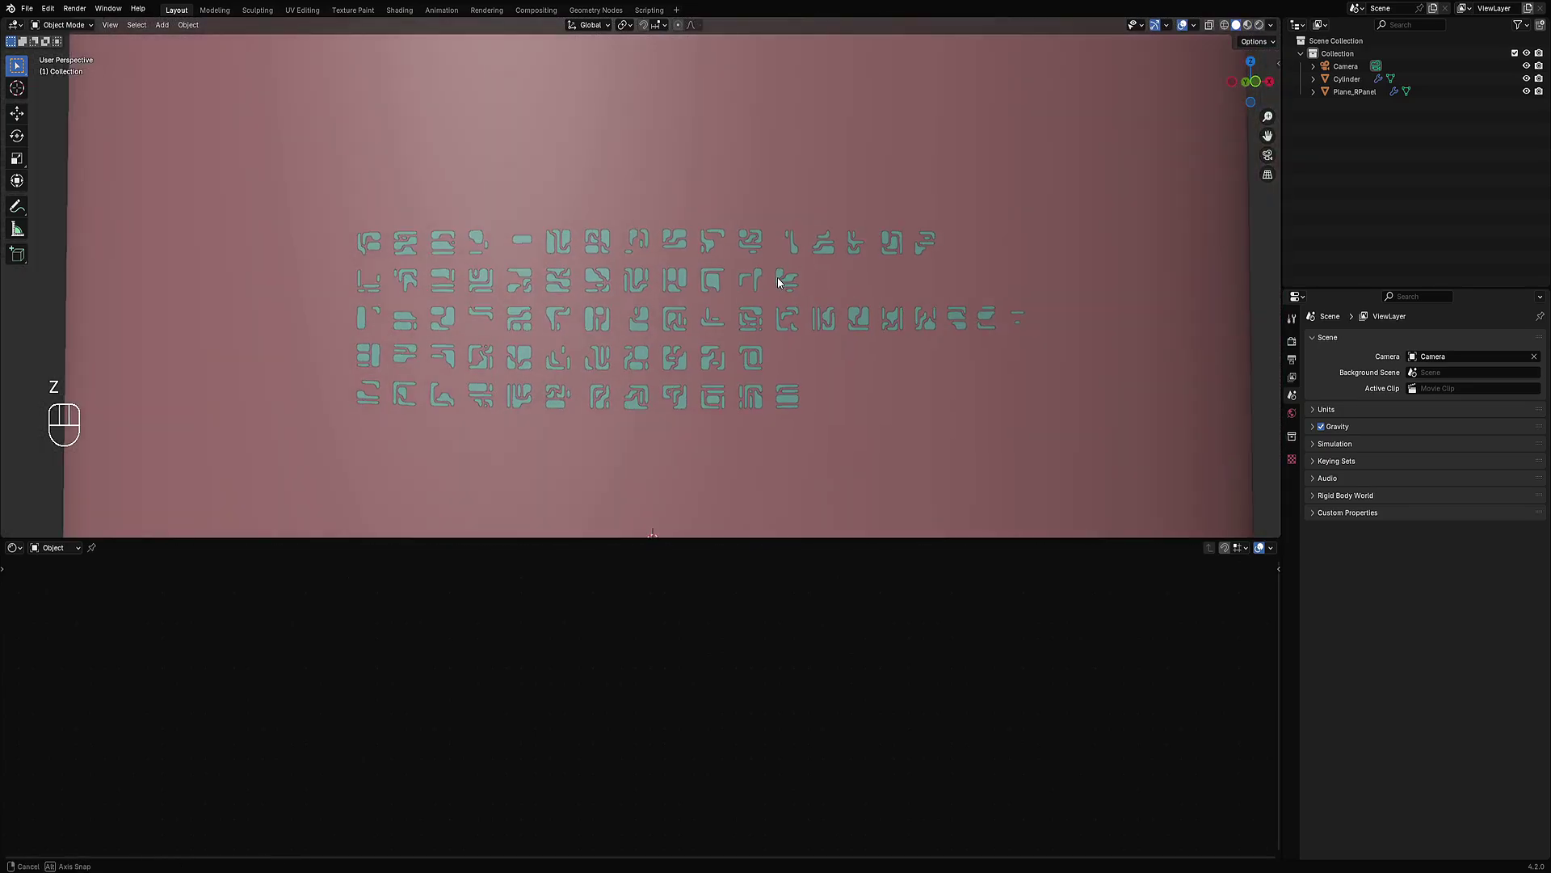
pyautogui.hotkey('ctrl', 's')
# Step: Try scaling the whole panels object up slightly against the cylinder's surface
pyautogui.click(715, 277)
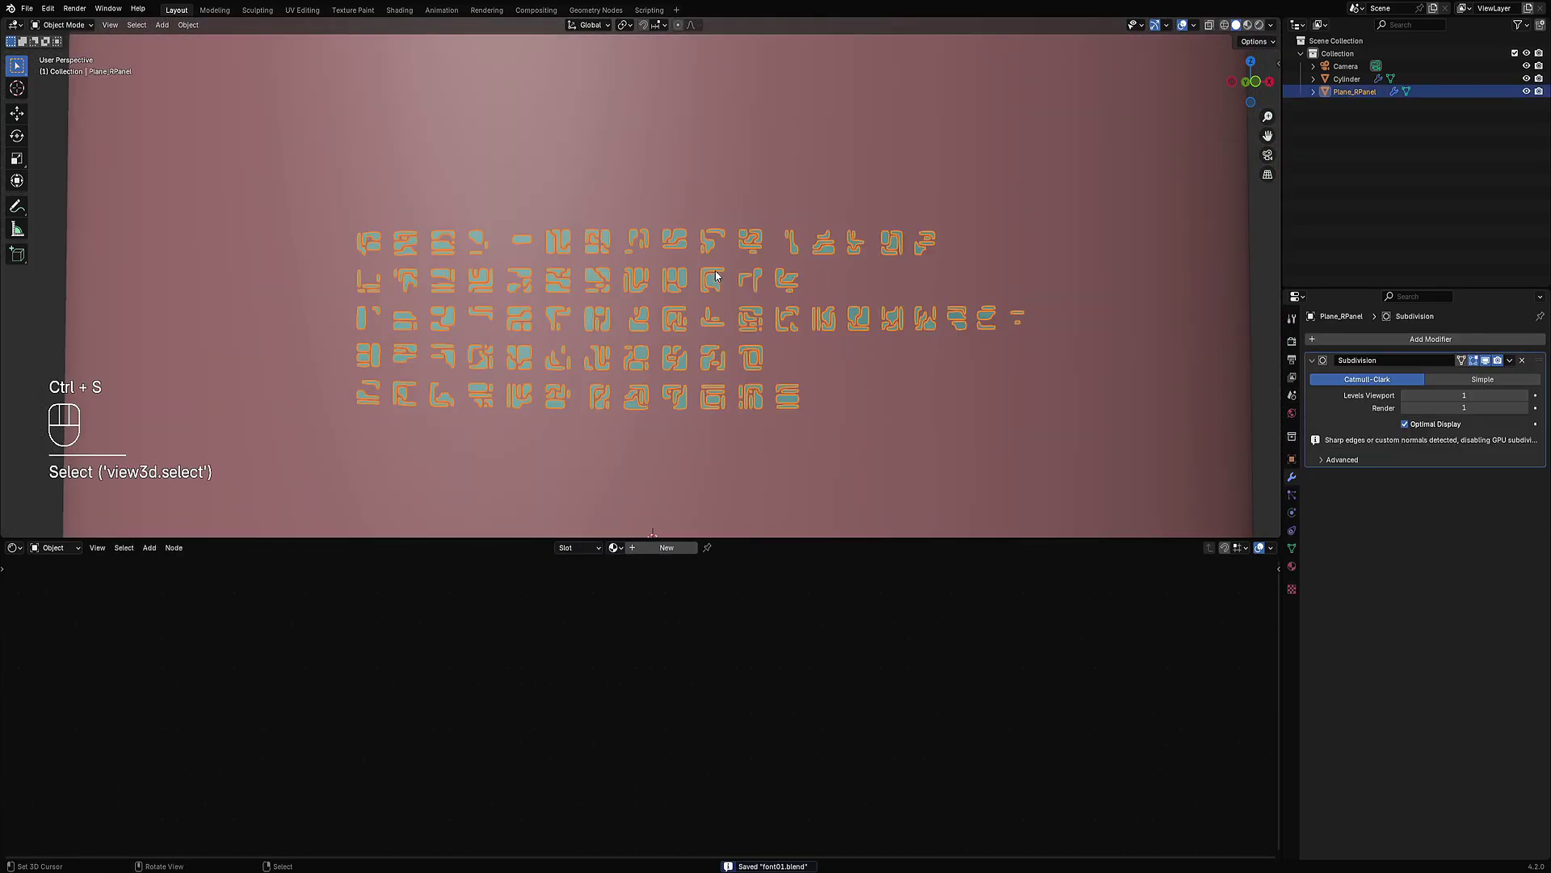
pyautogui.scroll(-5, 757, 275)
pyautogui.moveTo(758, 275); pyautogui.dragTo(778, 305, button='middle')
pyautogui.press('s')
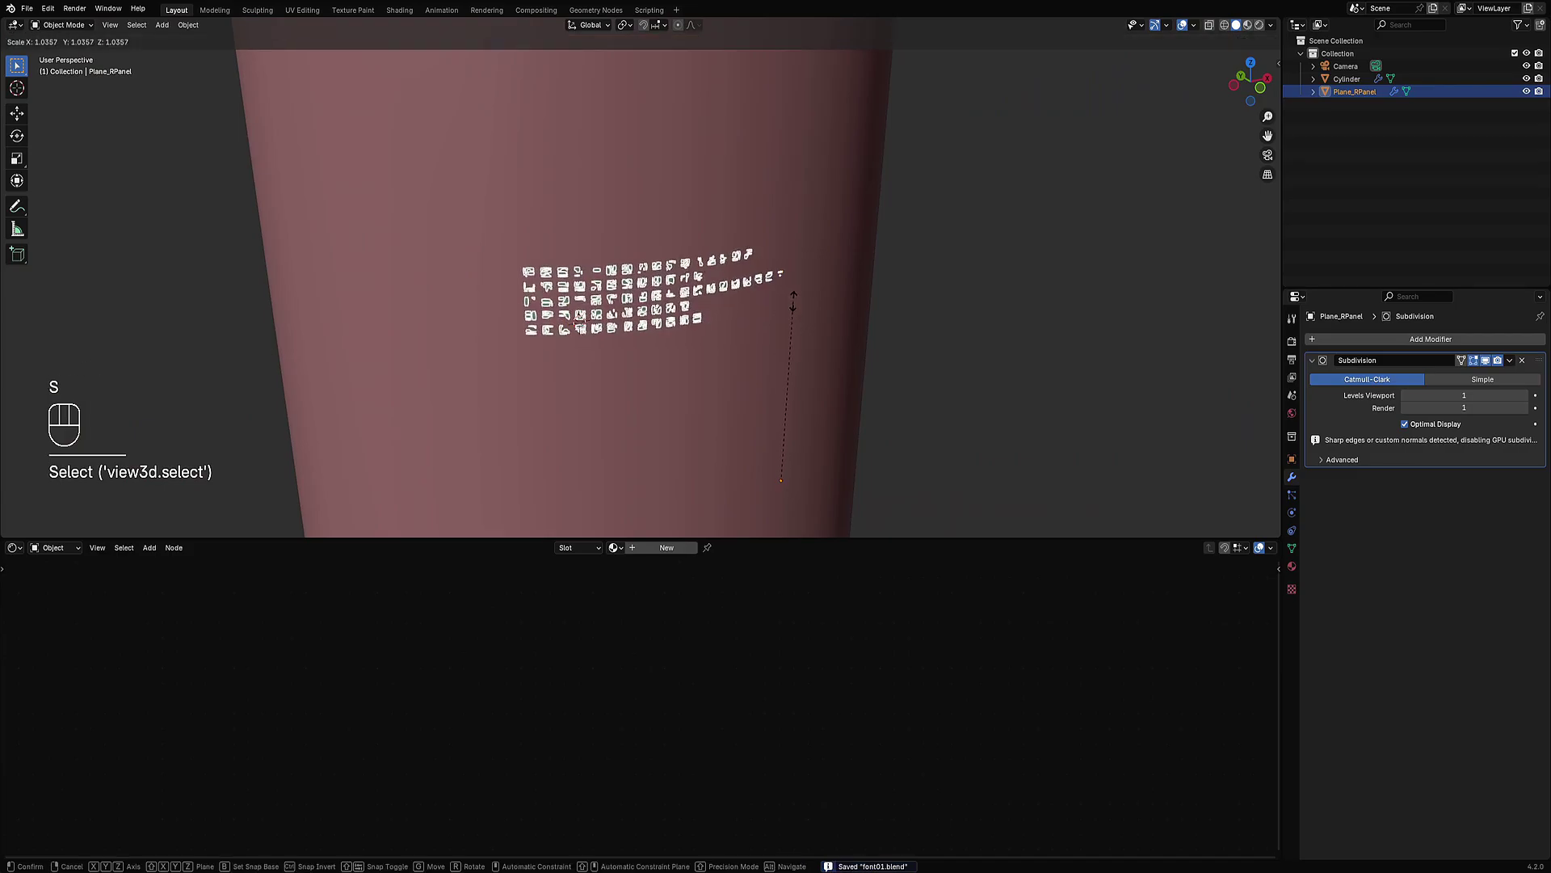
pyautogui.click(824, 240)
pyautogui.moveTo(826, 243); pyautogui.dragTo(792, 277, button='middle')
pyautogui.hotkey('ctrl', 'z')
pyautogui.scroll(2, 792, 280)
pyautogui.press('Tab')
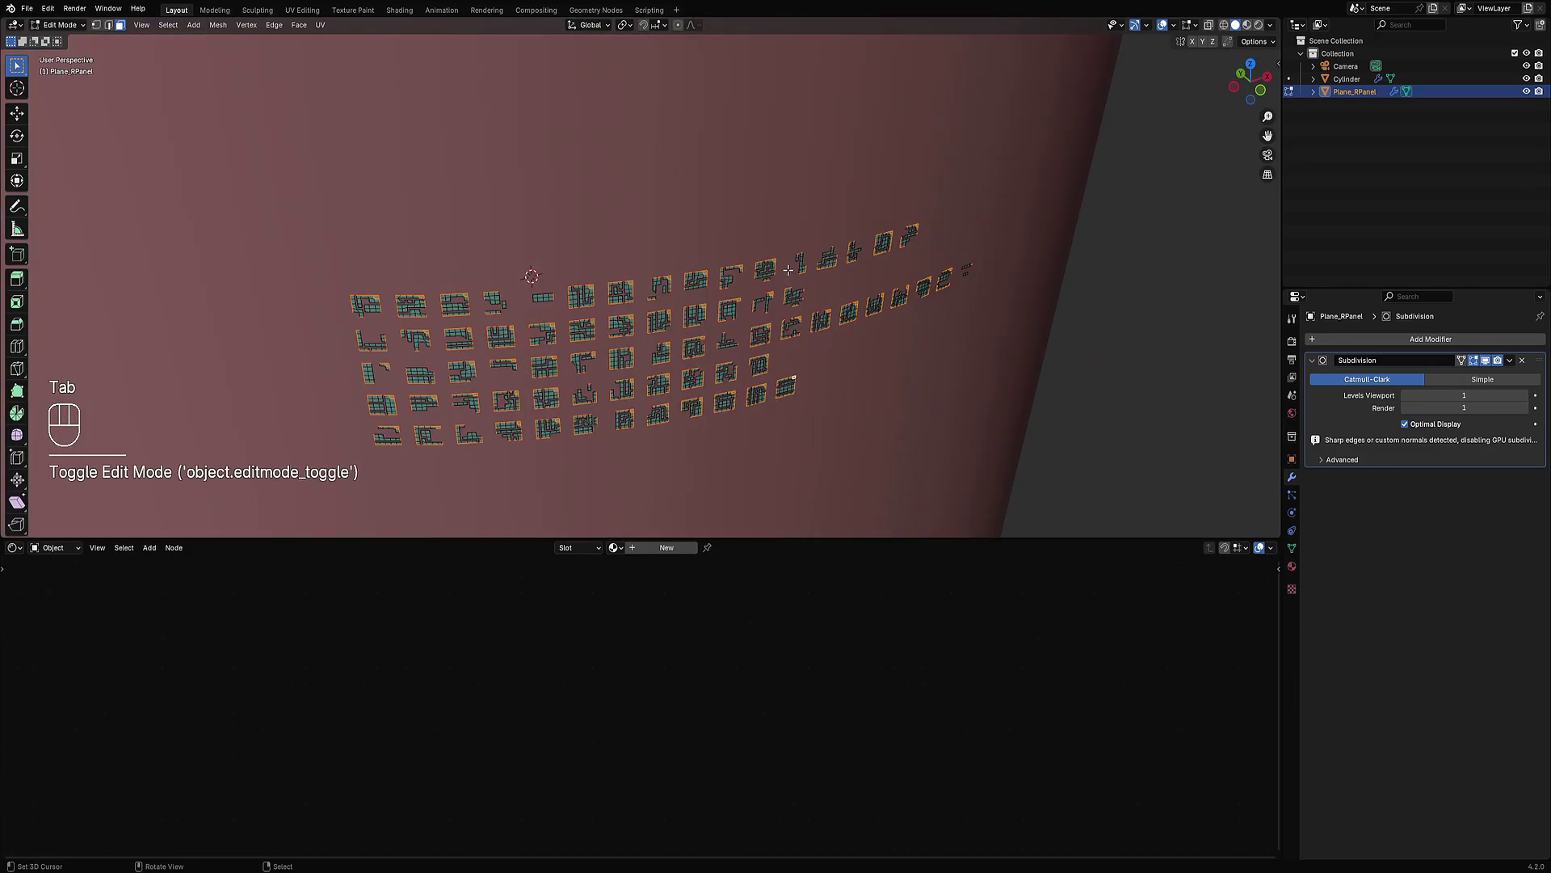
pyautogui.press('Tab')
# Step: Shrinkwrap the panels onto the cylinder with the Creative Flow tool, using a 0.0060 offset and data transfer
pyautogui.scroll(-6, 791, 277)
pyautogui.moveTo(793, 283)
pyautogui.mouseDown(button='middle')
pyautogui.moveTo(757, 207)
pyautogui.moveTo(800, 336)
pyautogui.moveTo(793, 260)
pyautogui.mouseUp(button='middle')
pyautogui.keyDown('shift'); pyautogui.click(757, 208); pyautogui.keyUp('shift')
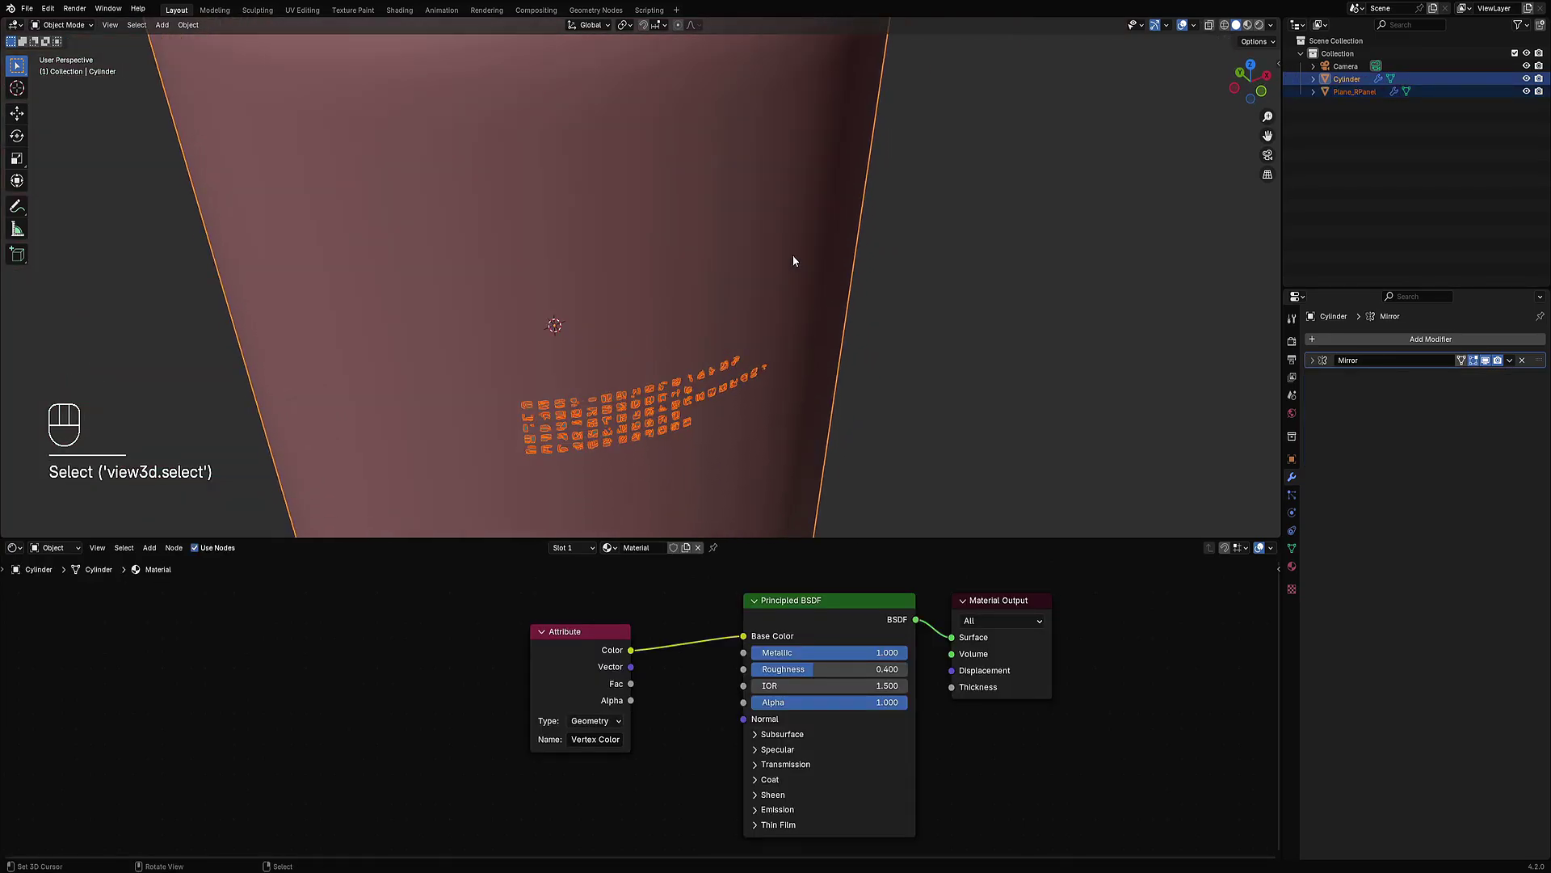
pyautogui.hotkey('shift', 'ctrl', 'x')
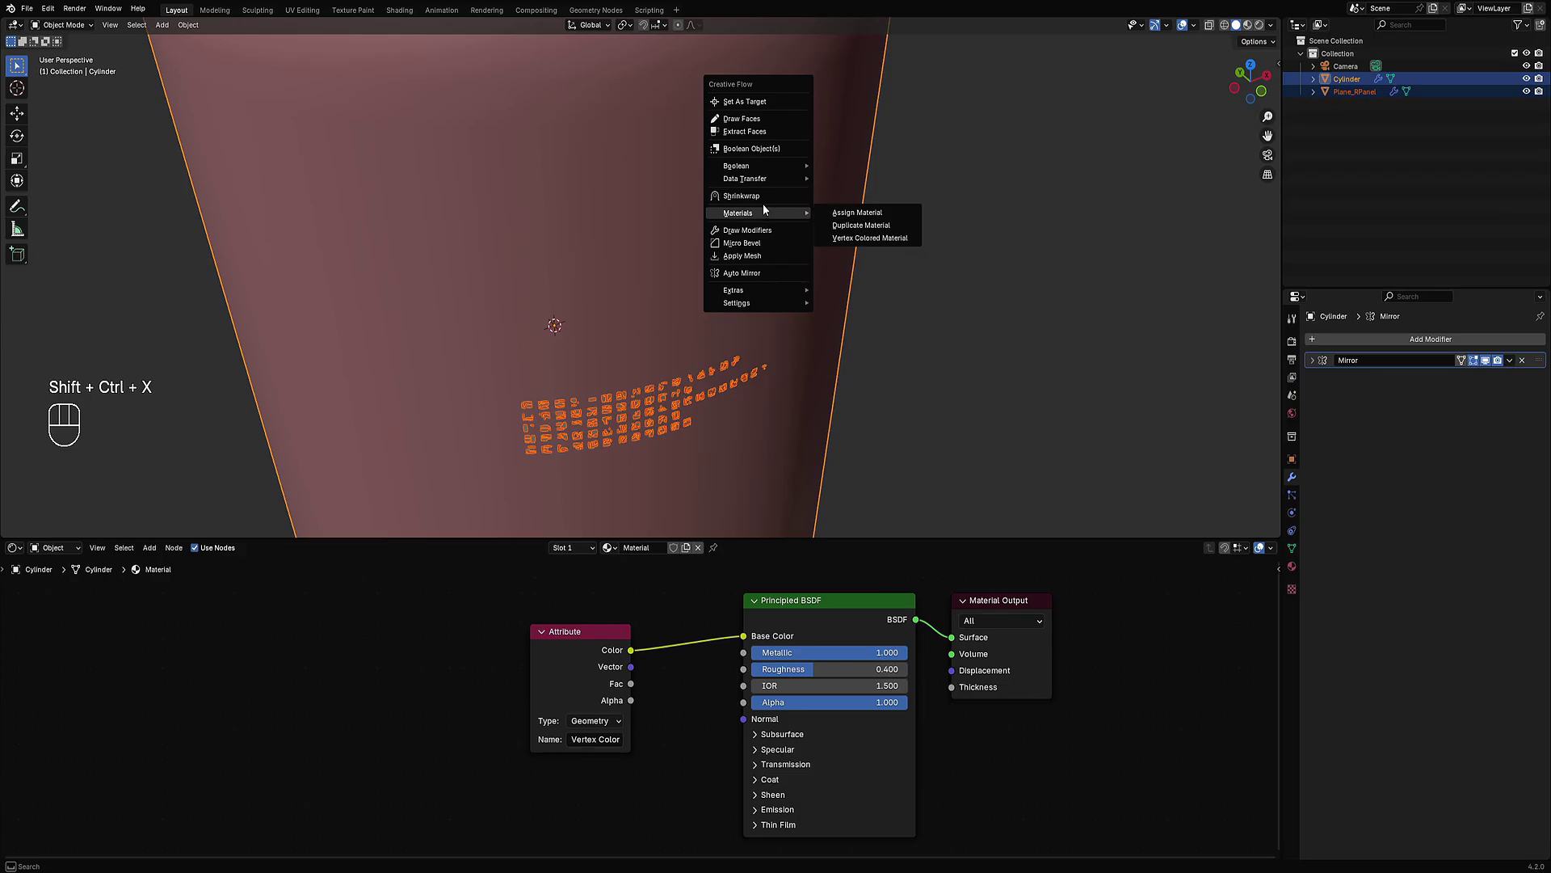
pyautogui.hotkey('alt', 'a')
pyautogui.click(672, 402)
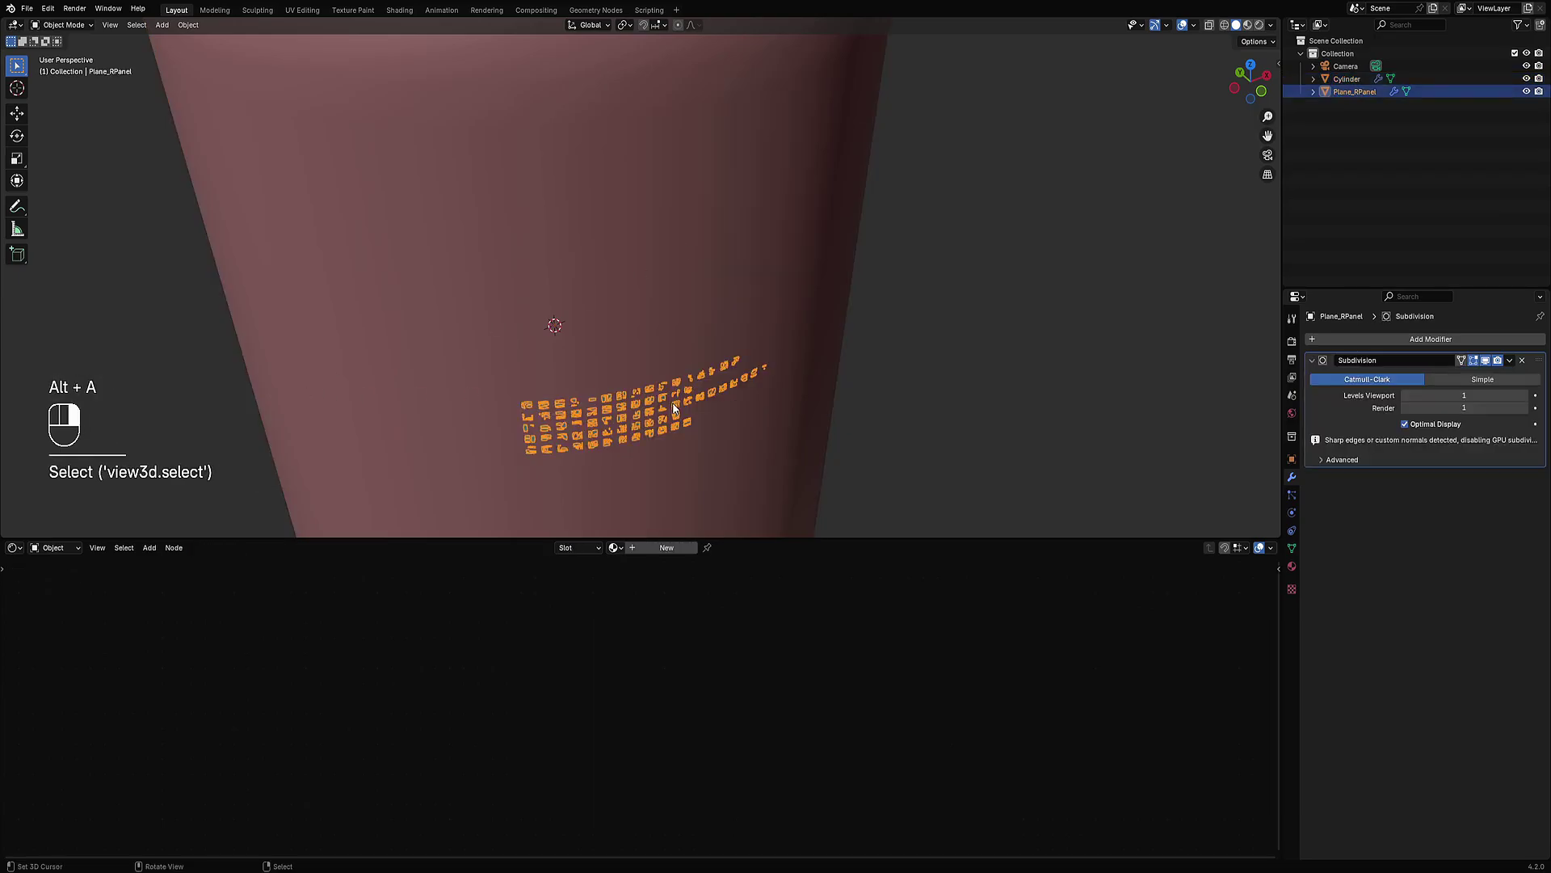
pyautogui.keyDown('ctrl'); pyautogui.keyDown('shift'); pyautogui.click(739, 274); pyautogui.keyUp('shift'); pyautogui.keyUp('ctrl')
pyautogui.hotkey('shift', 'ctrl', 'x')
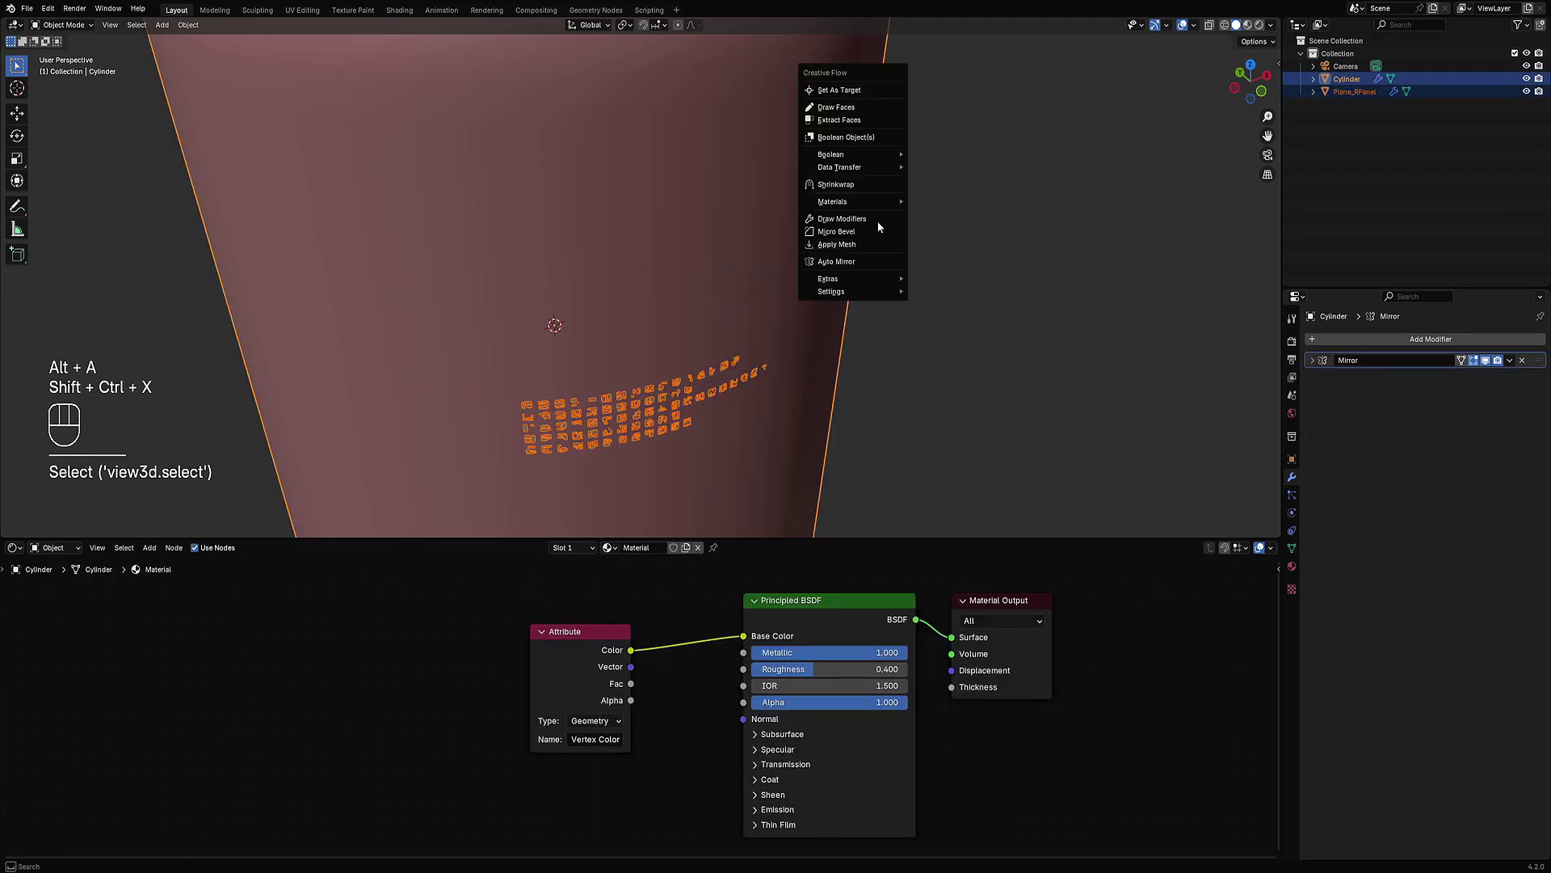
pyautogui.click(855, 179)
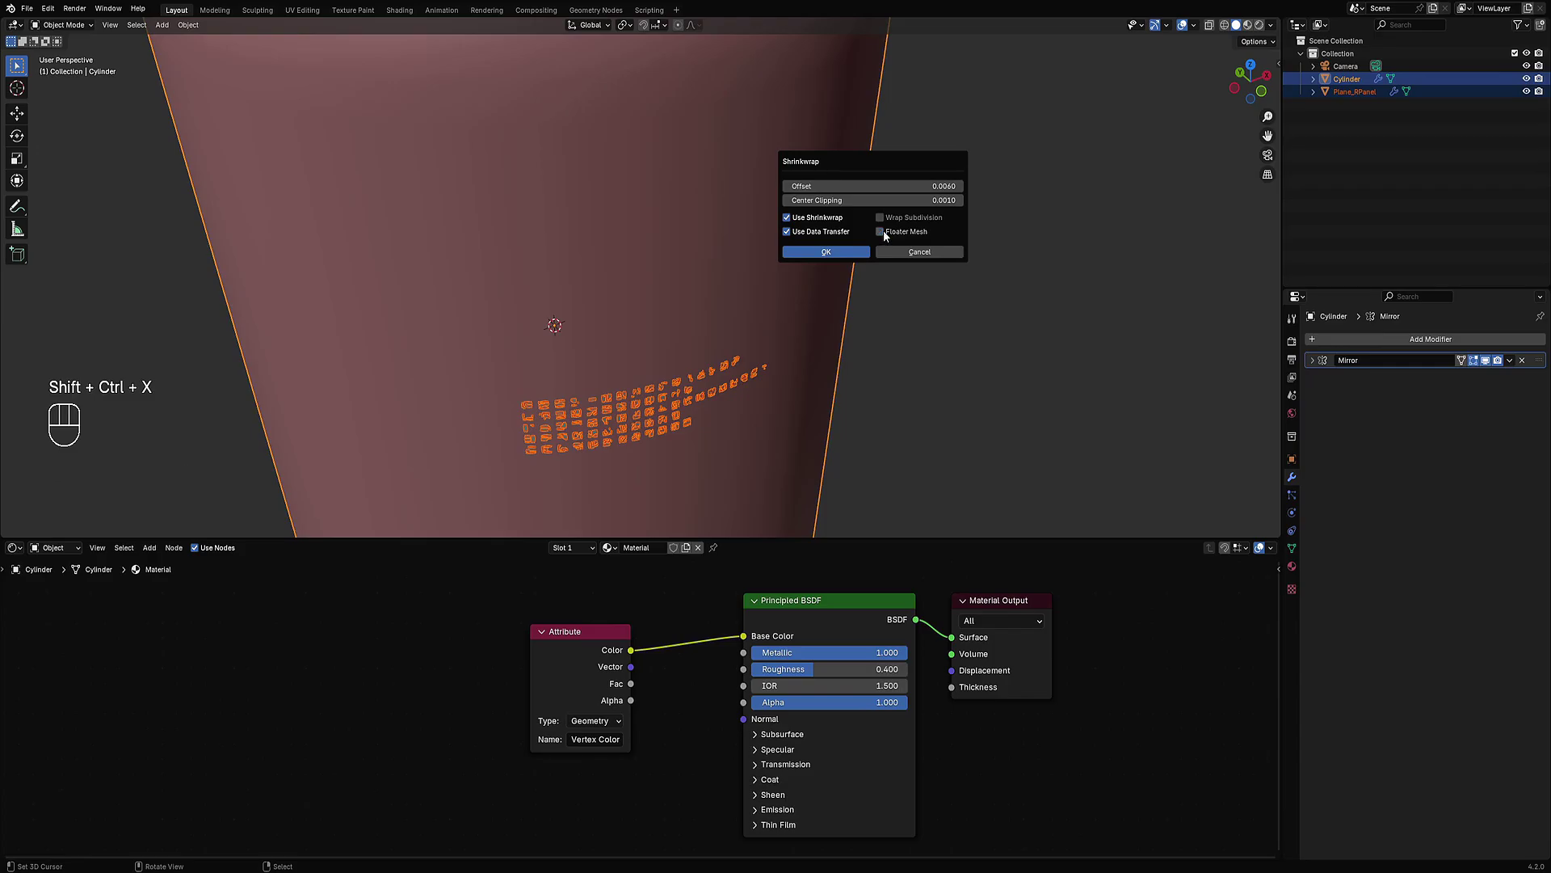
pyautogui.click(841, 254)
pyautogui.scroll(-2, 834, 323)
pyautogui.moveTo(822, 384); pyautogui.dragTo(804, 303, button='middle')
pyautogui.scroll(1, 803, 303)
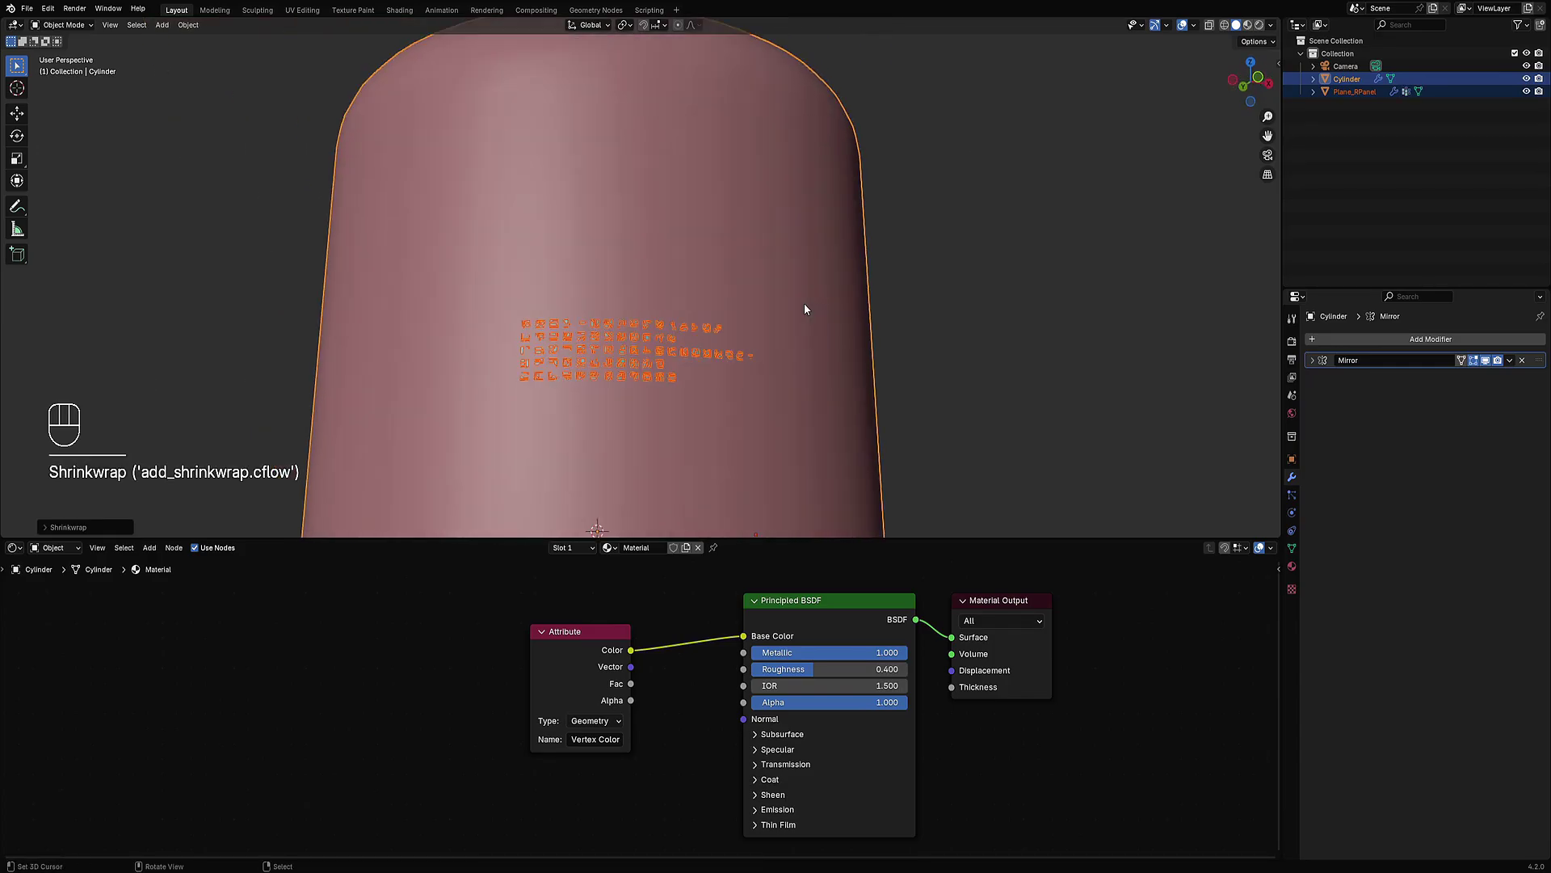
# Step: Try scaling up the shrinkwrapped panels, both as an object and as a full mesh selection in Edit Mode
pyautogui.press('s')
pyautogui.rightClick(857, 299)
pyautogui.click(637, 360)
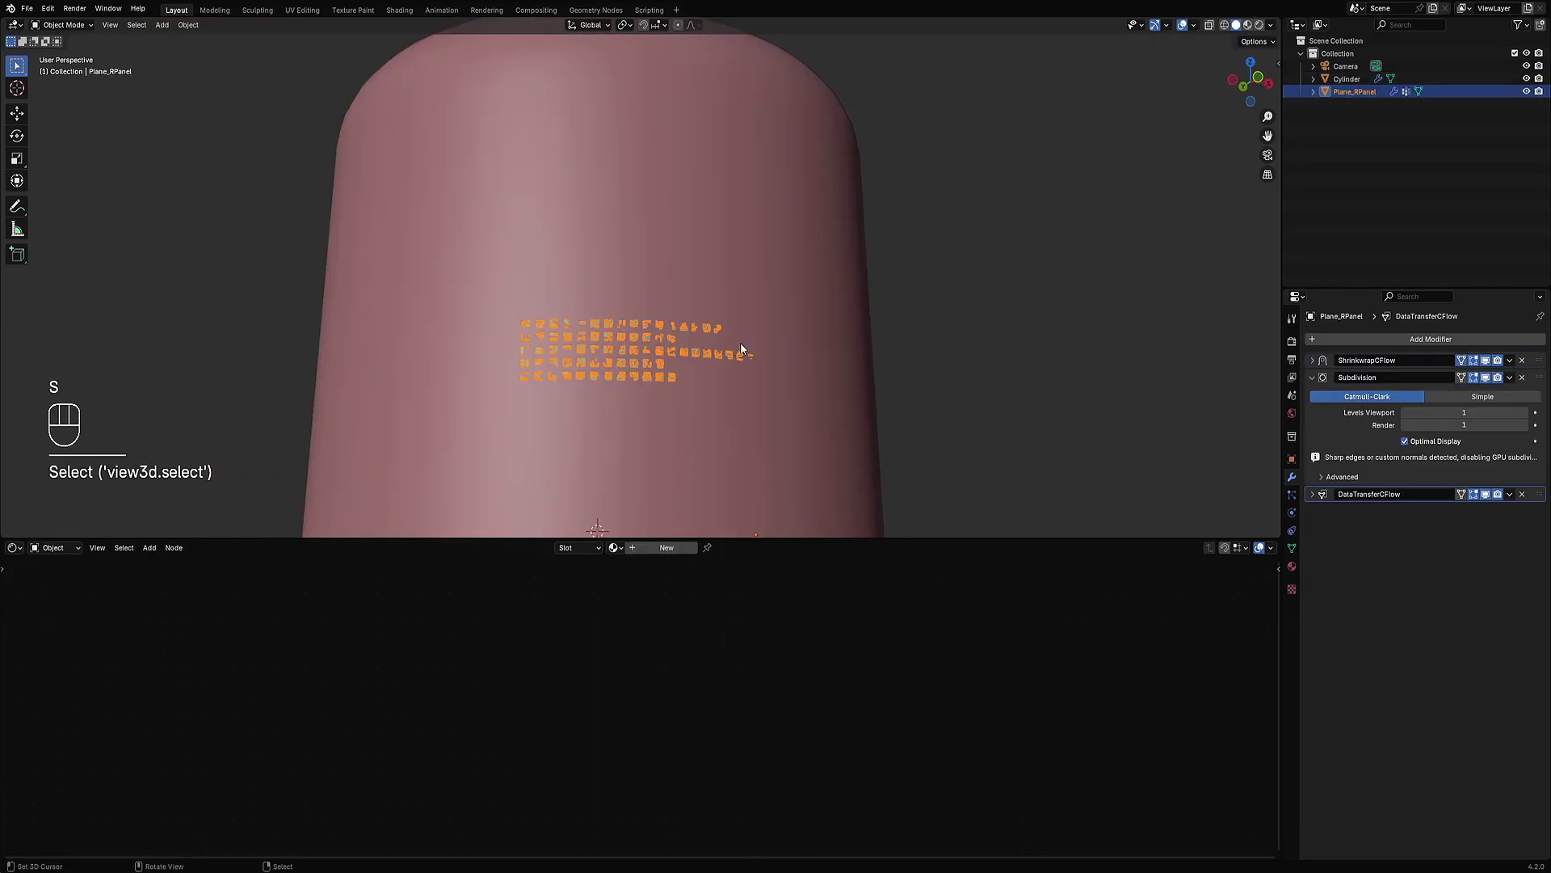
pyautogui.press('s')
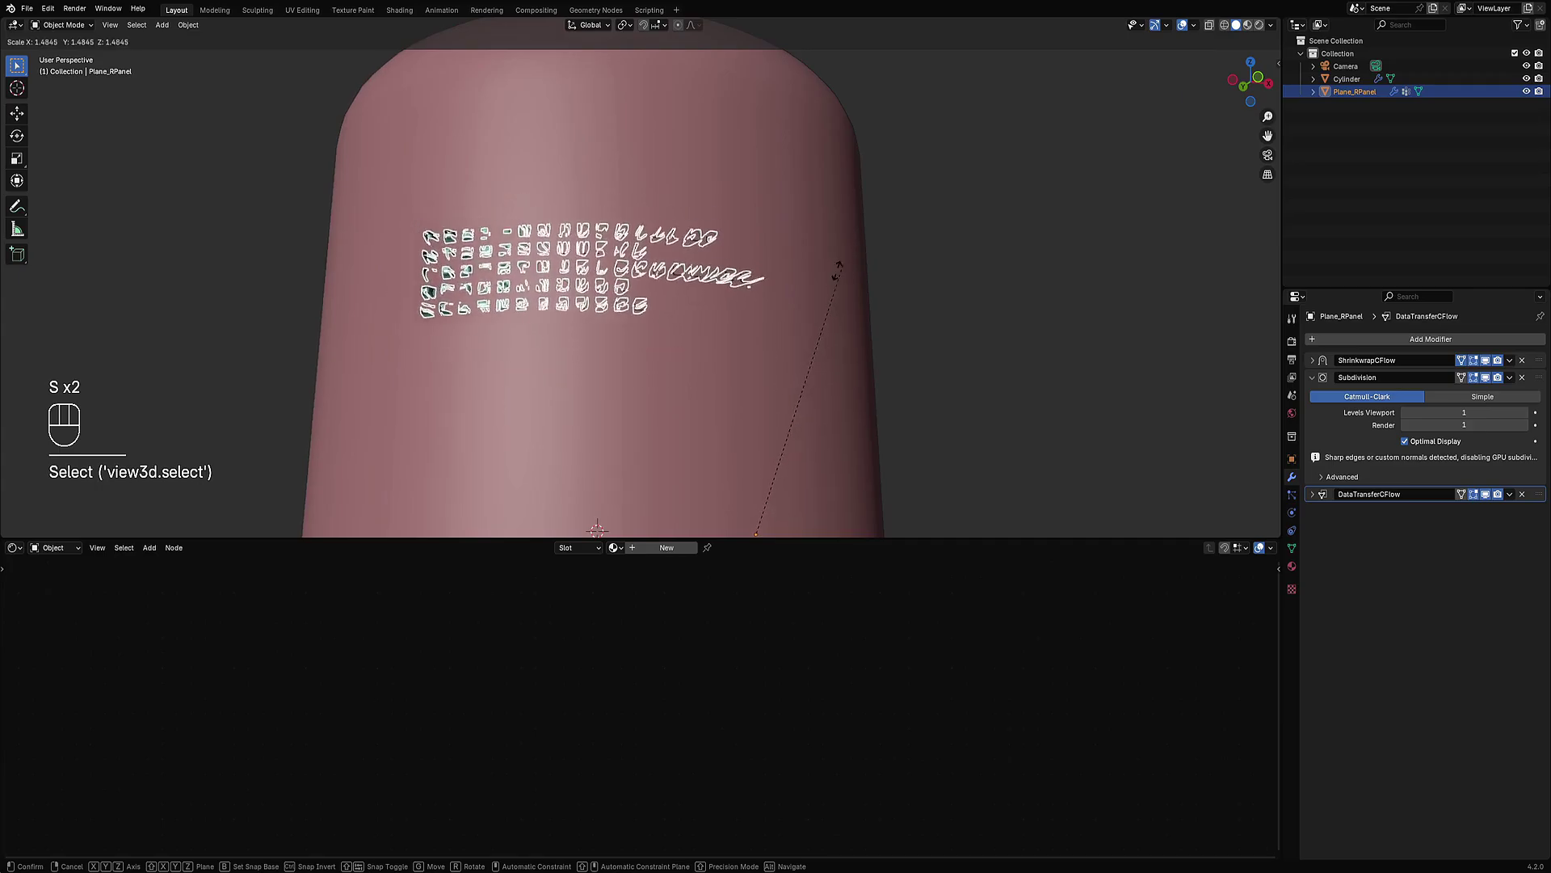
pyautogui.click(817, 298)
pyautogui.press('Tab')
pyautogui.press('a')
pyautogui.press('s')
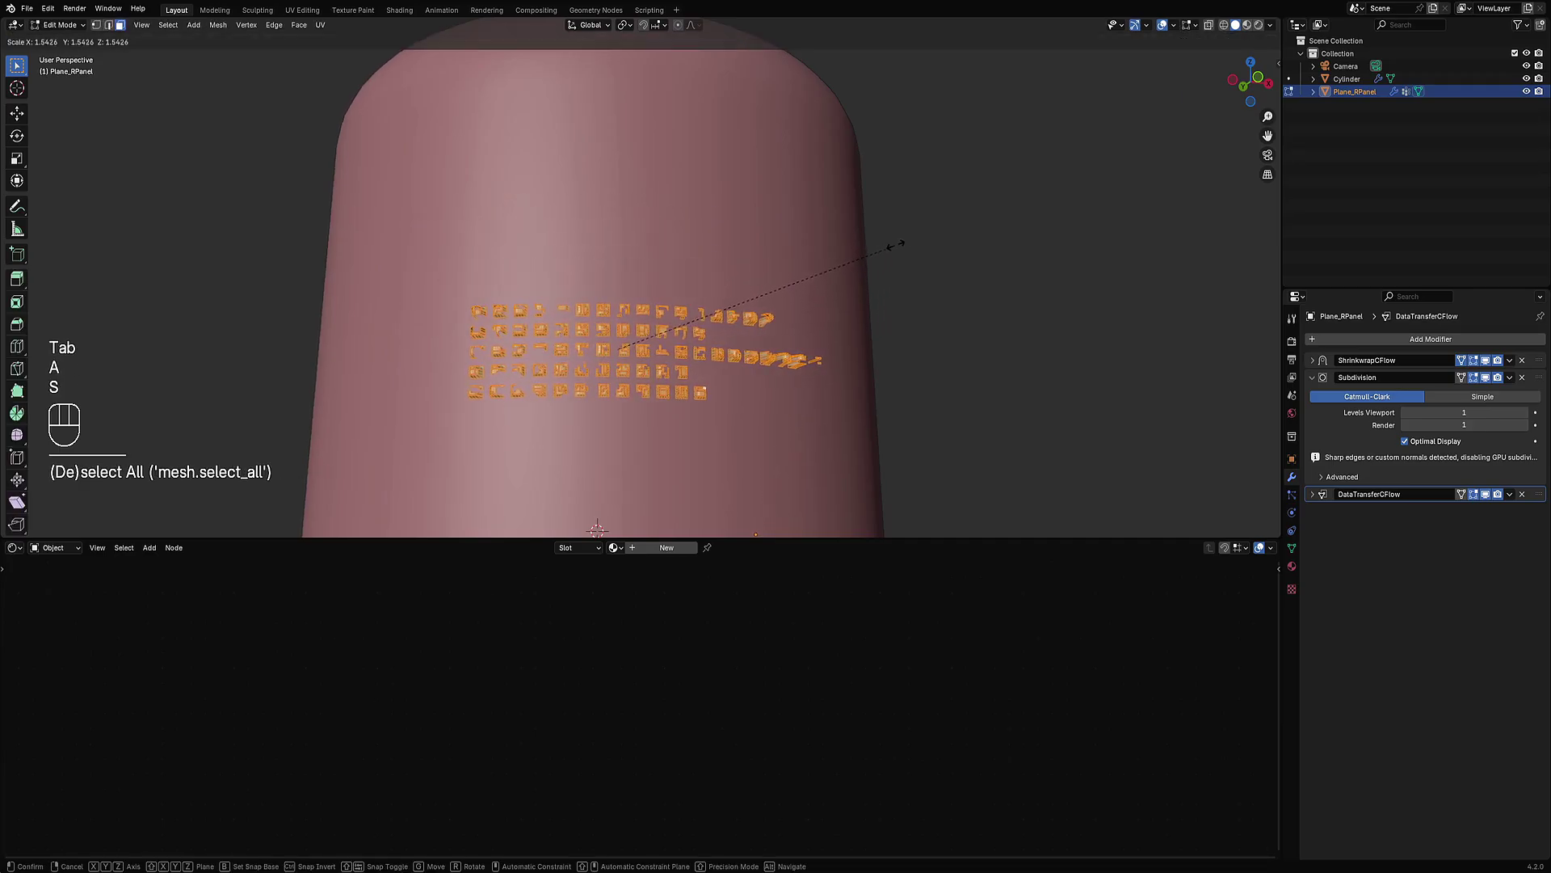
pyautogui.rightClick(892, 257)
pyautogui.press('Tab')
pyautogui.moveTo(891, 259); pyautogui.dragTo(1011, 402, button='middle')
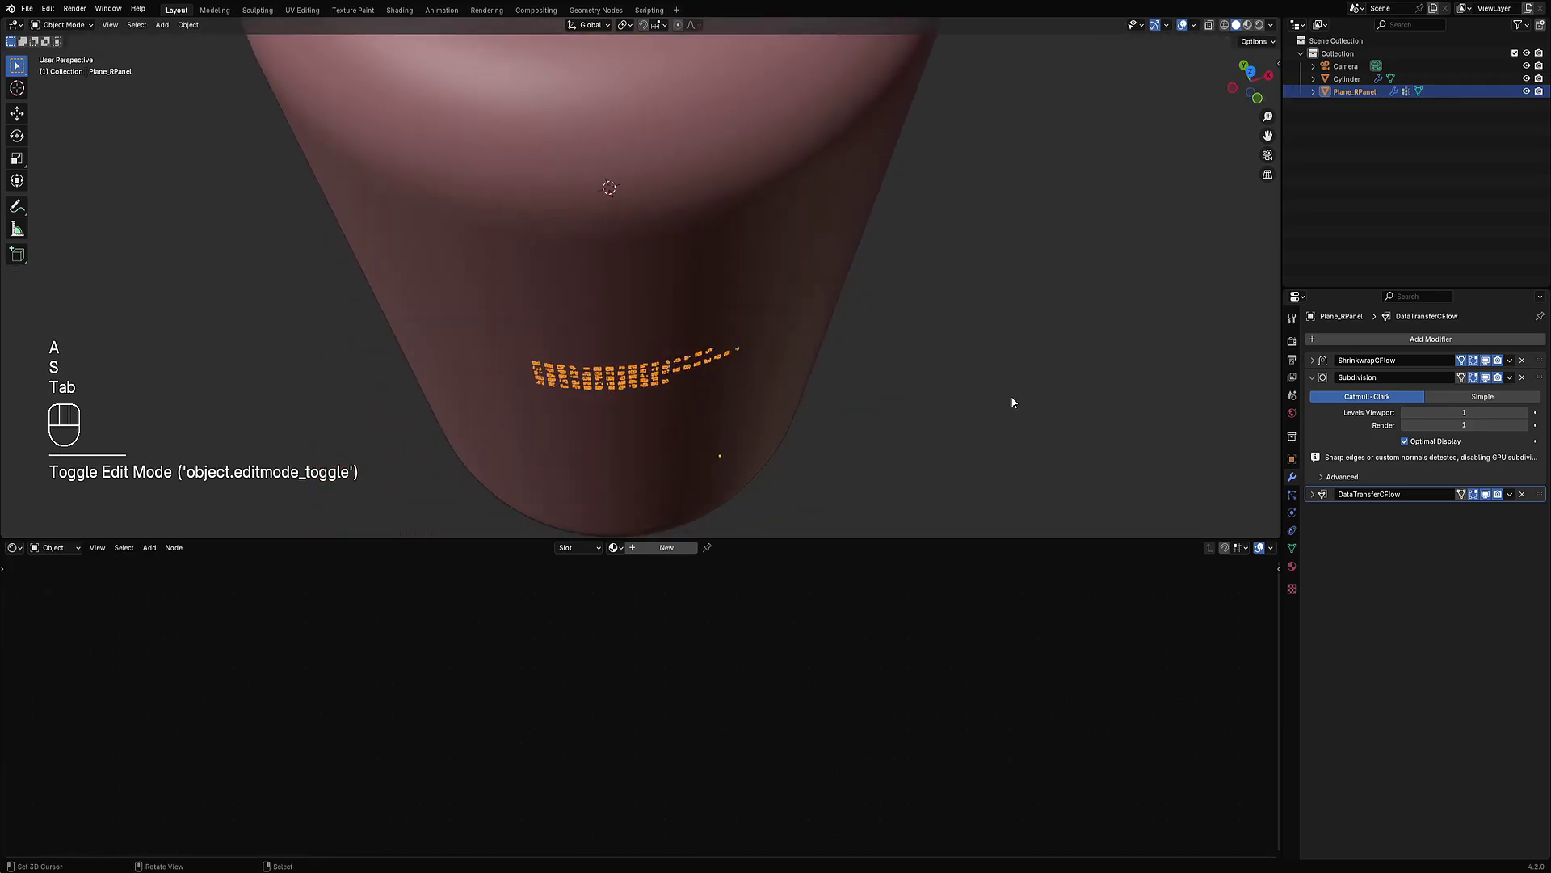
# Step: Remove the Subdivision, Shrinkwrap and Data Transfer modifiers from the panels object
pyautogui.click(1522, 378)
pyautogui.click(1522, 361)
pyautogui.click(1522, 361)
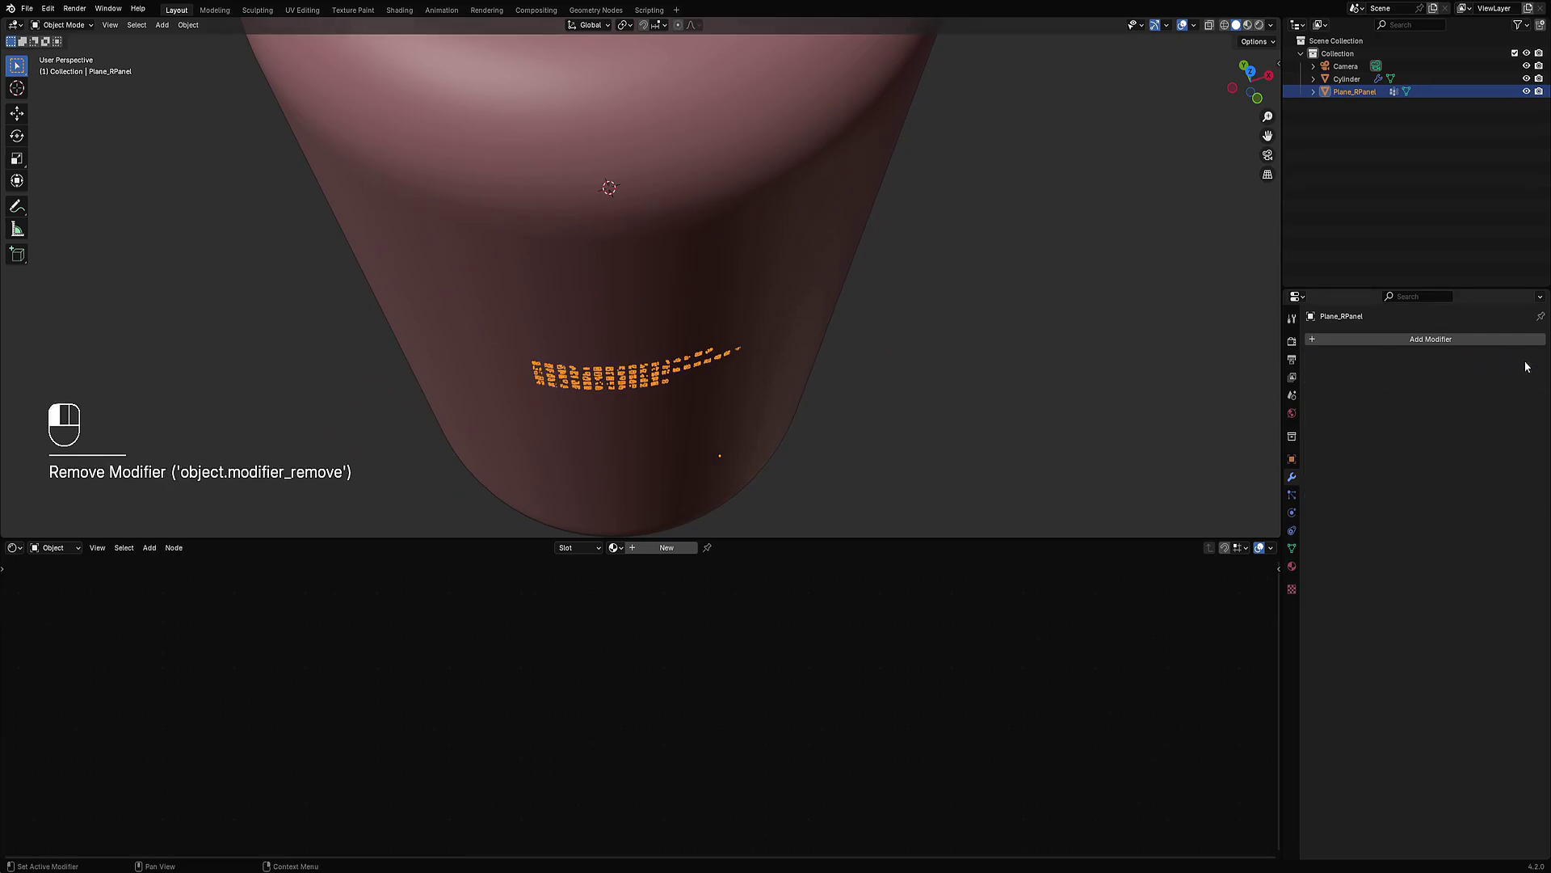
# Step: Try scaling the panels without any modifiers and enter Edit Mode on them
pyautogui.press('Tab')
pyautogui.keyDown('shift'); pyautogui.moveTo(907, 353); pyautogui.dragTo(752, 364, button='middle'); pyautogui.keyUp('shift')
pyautogui.scroll(3, 853, 335)
pyautogui.press('Tab')
pyautogui.press('s')
pyautogui.rightClick(890, 356)
pyautogui.press('Tab')
# Step: Maximize the 3D viewport and examine the panels' size and placement on the whole cylinder
pyautogui.scroll(-2, 846, 367)
pyautogui.scroll(3, 750, 289)
pyautogui.hotkey('ctrl', 'space')
pyautogui.scroll(-6, 755, 320)
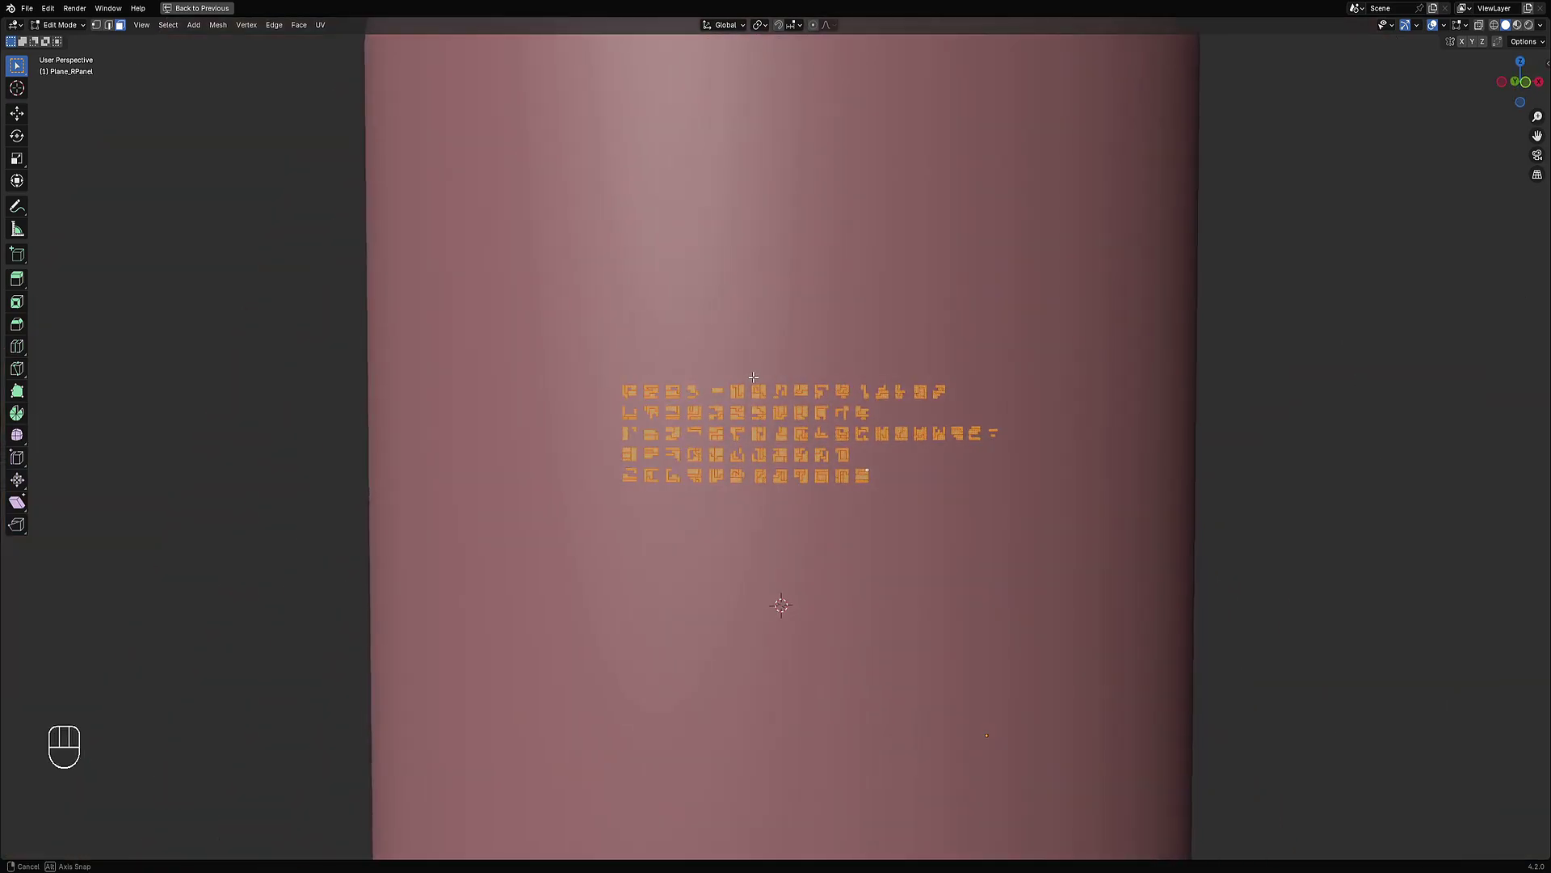
pyautogui.scroll(-6, 752, 361)
pyautogui.scroll(5, 752, 360)
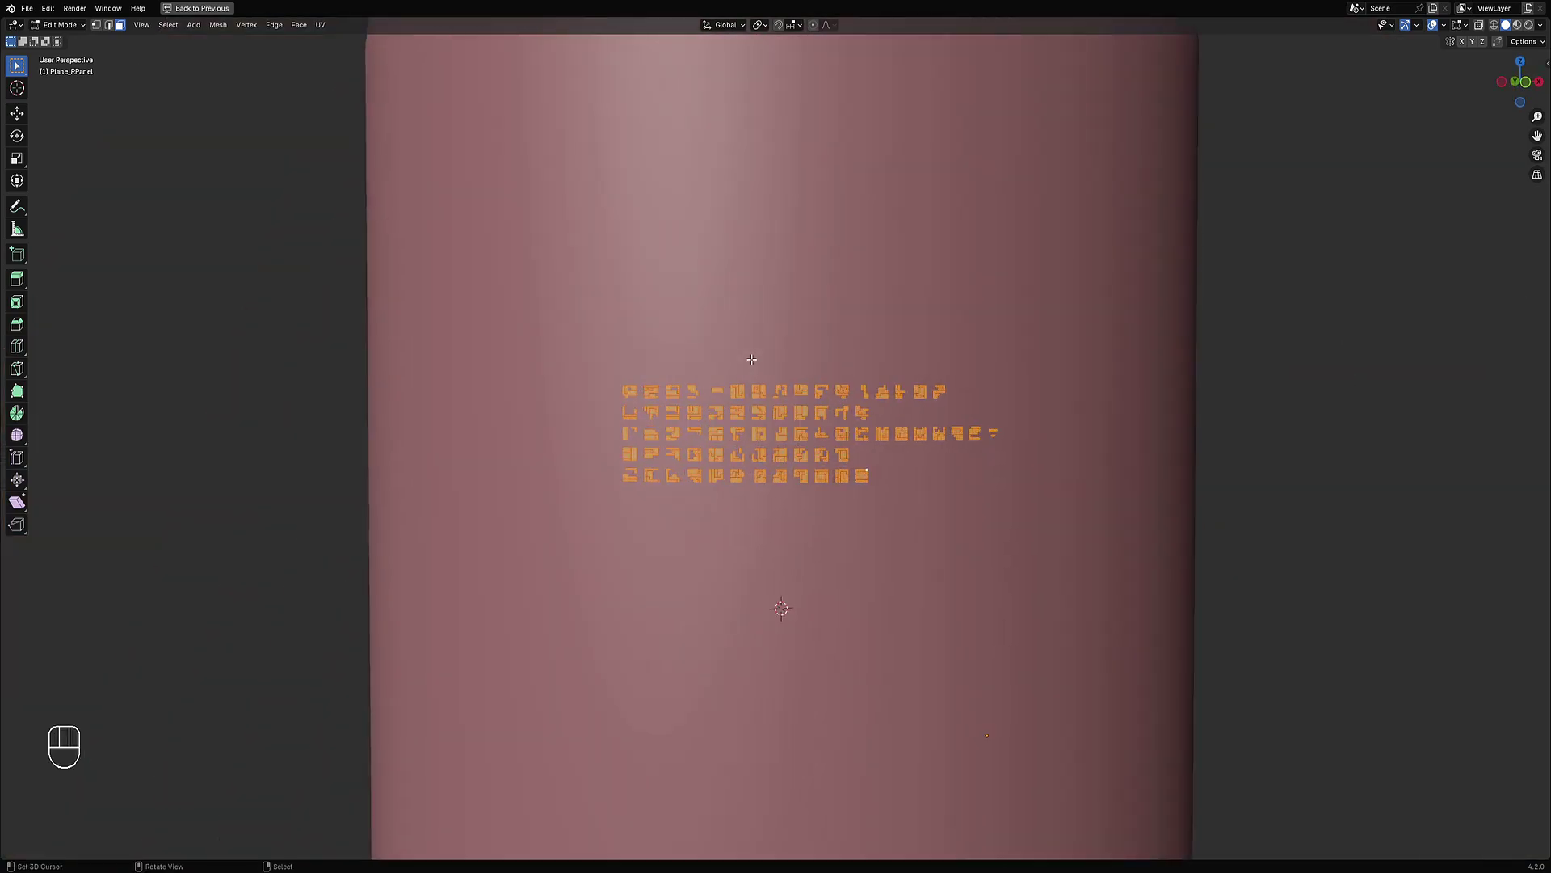
pyautogui.scroll(-4, 677, 500)
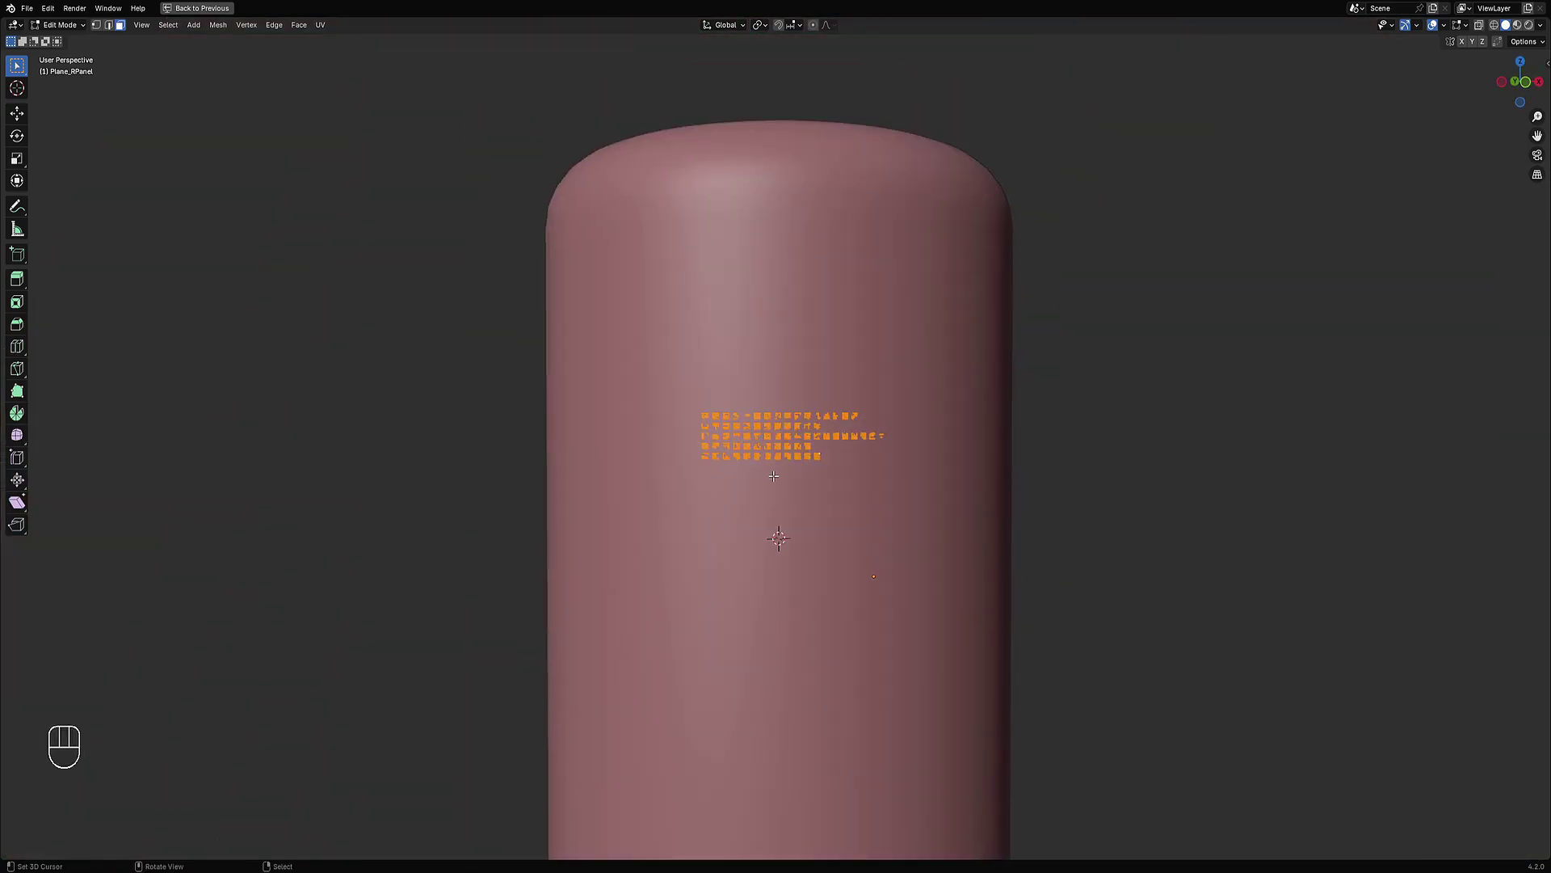
# Step: Select a single face on a glyph panel in the middle row
pyautogui.scroll(3, 772, 453)
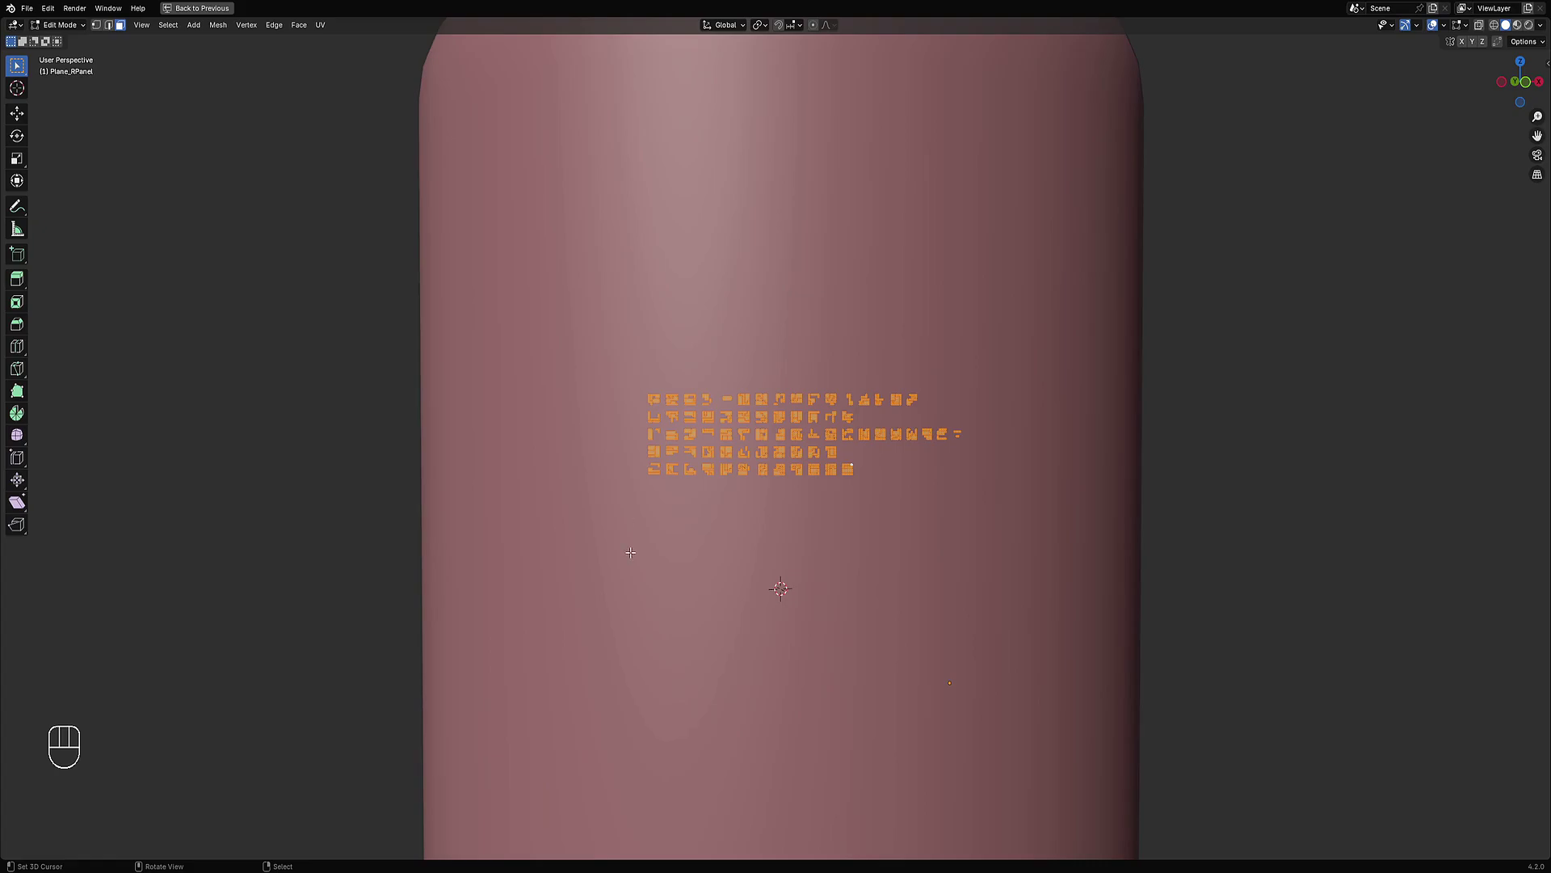
pyautogui.scroll(5, 634, 518)
pyautogui.scroll(-5, 873, 460)
pyautogui.moveTo(872, 461); pyautogui.dragTo(889, 502, button='middle')
pyautogui.scroll(3, 889, 502)
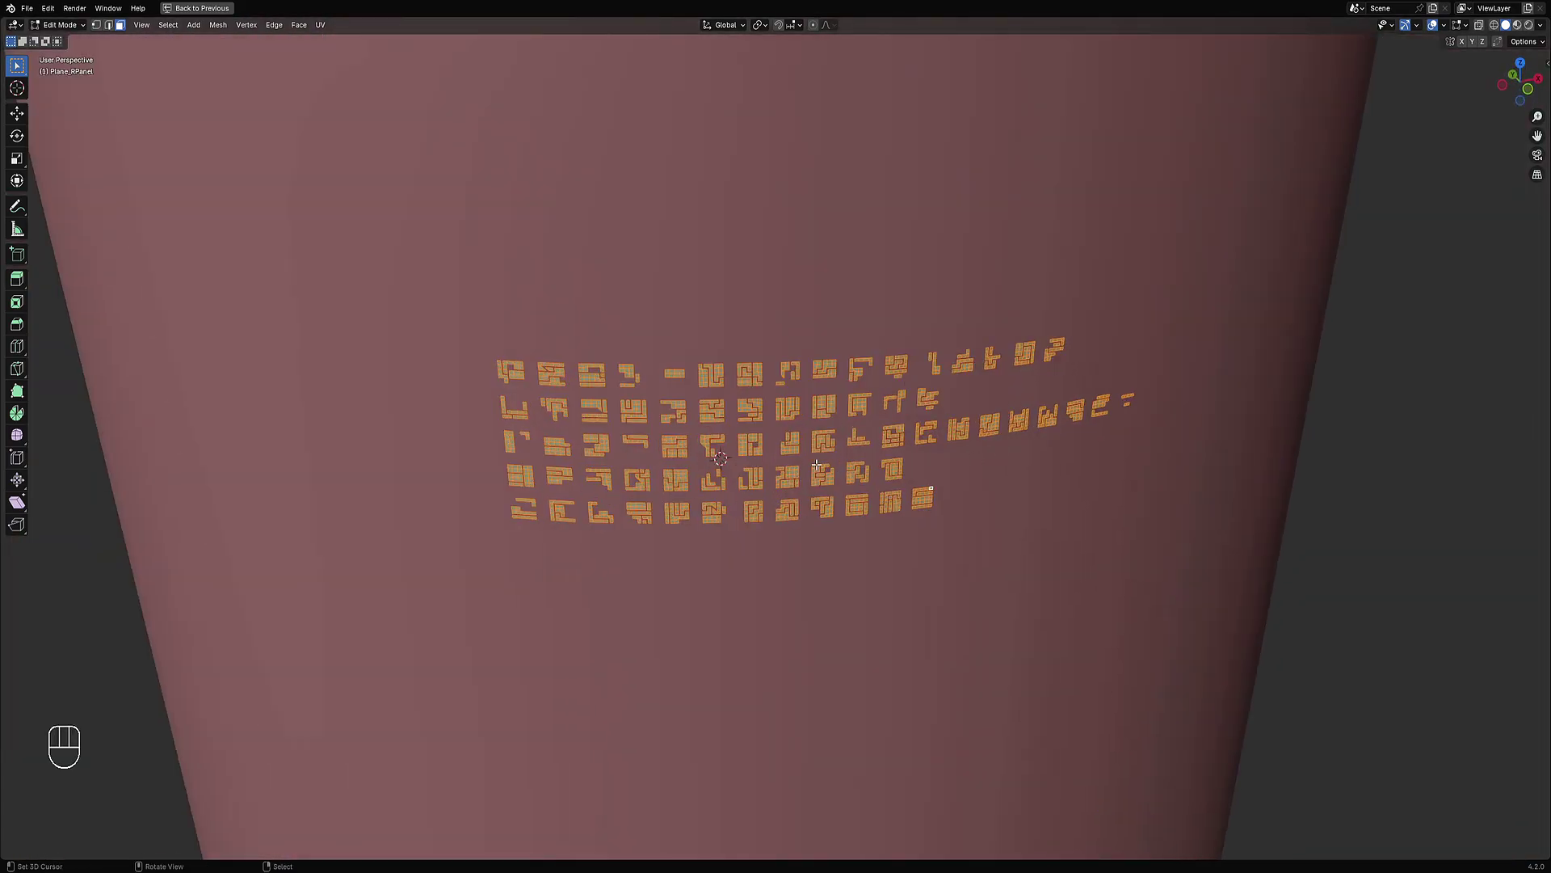
pyautogui.scroll(3, 817, 465)
pyautogui.click(729, 476)
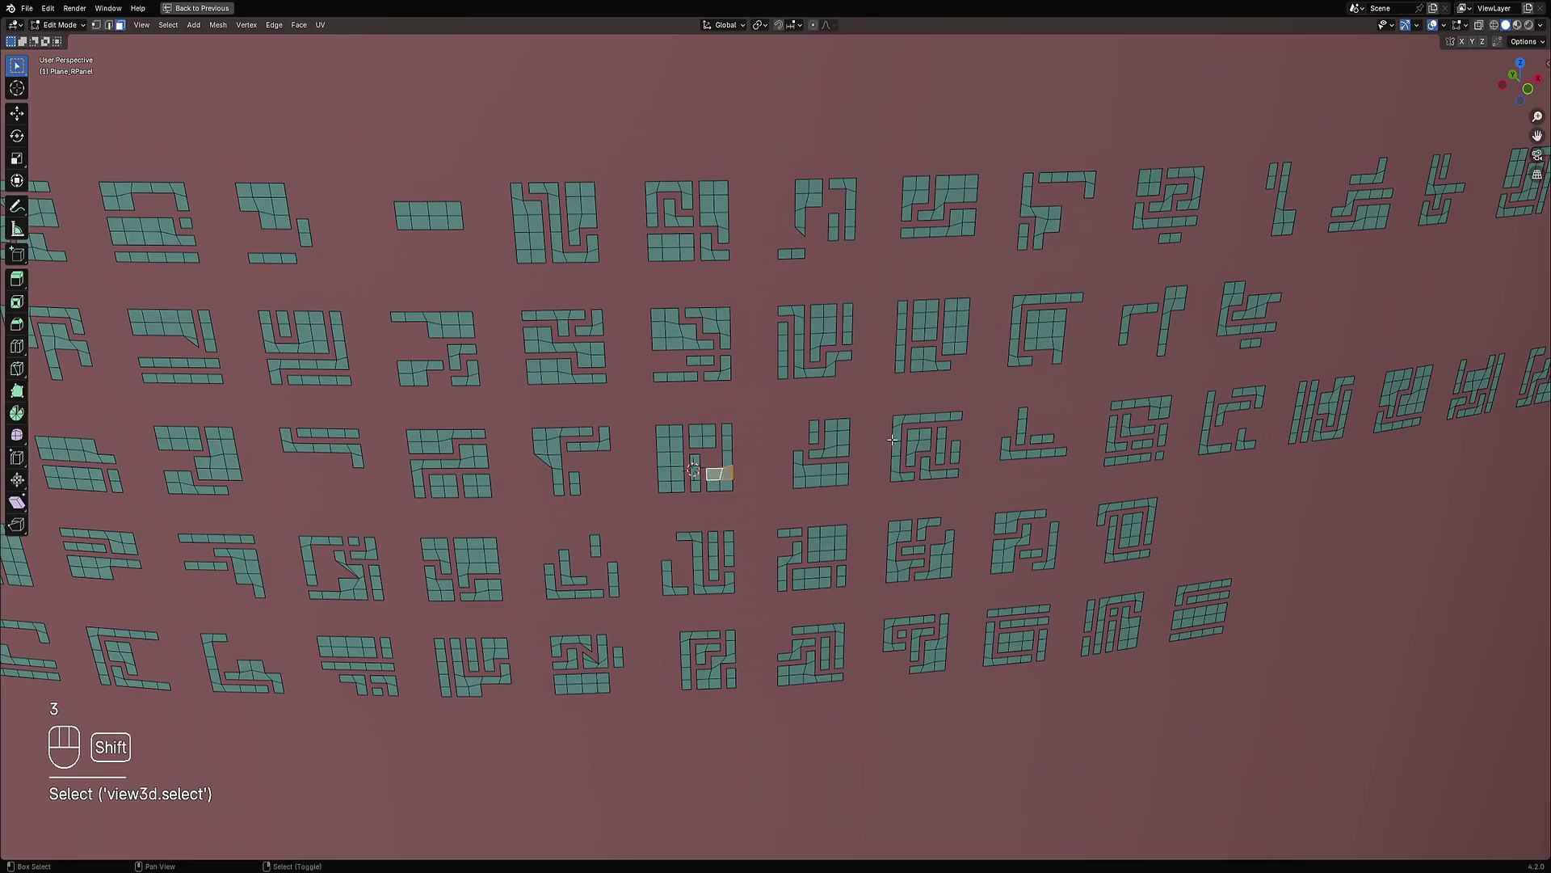
pyautogui.scroll(-8, 727, 468)
pyautogui.moveTo(759, 447); pyautogui.dragTo(948, 394, button='middle')
pyautogui.scroll(5, 984, 420)
pyautogui.press('.')
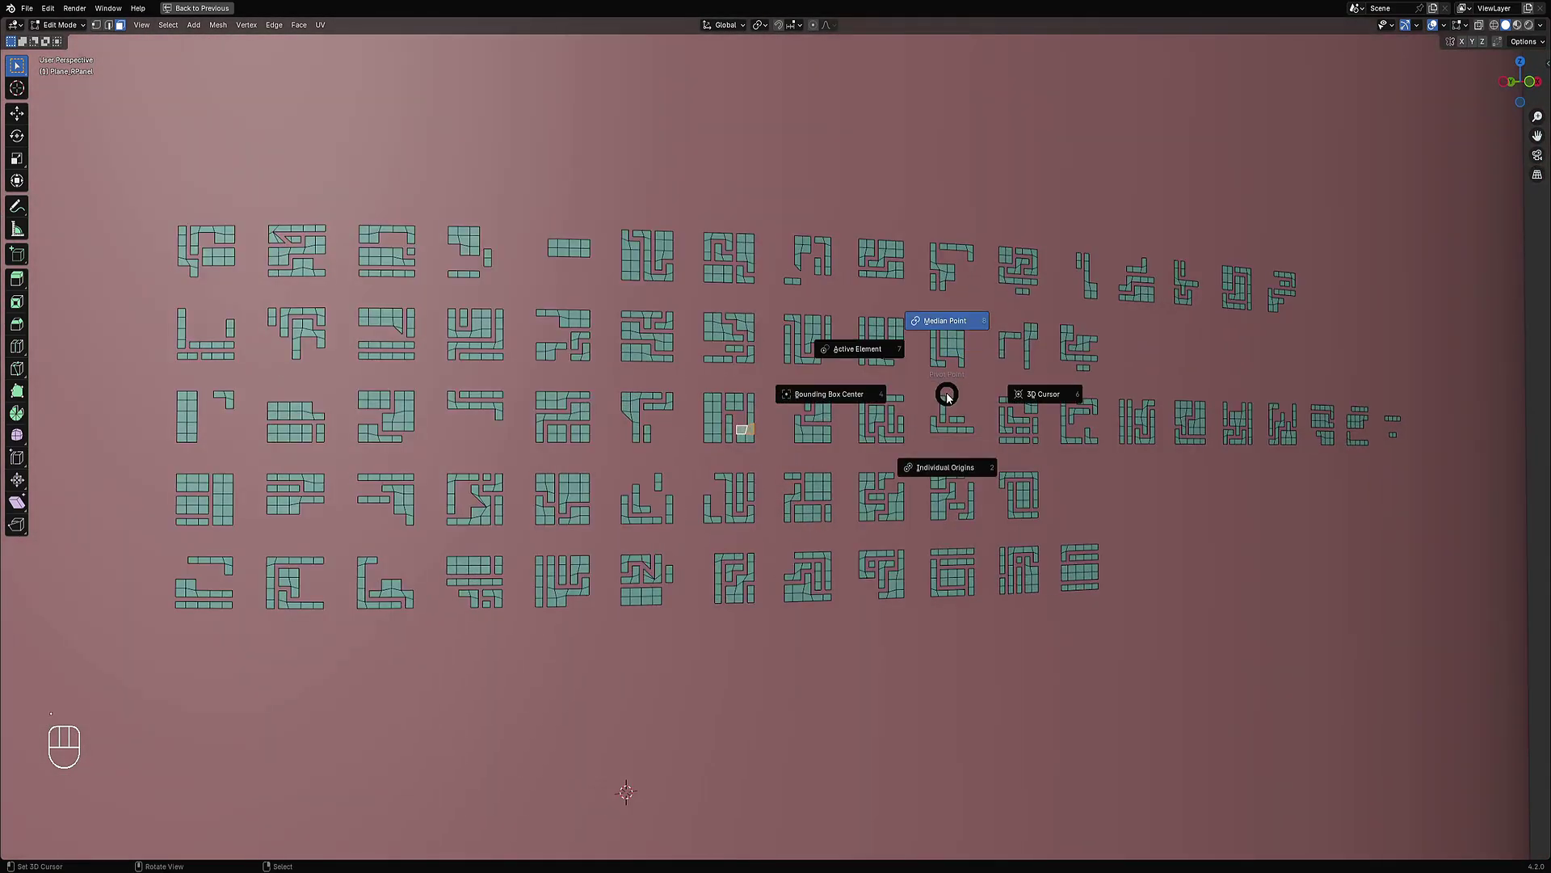
pyautogui.press('/')
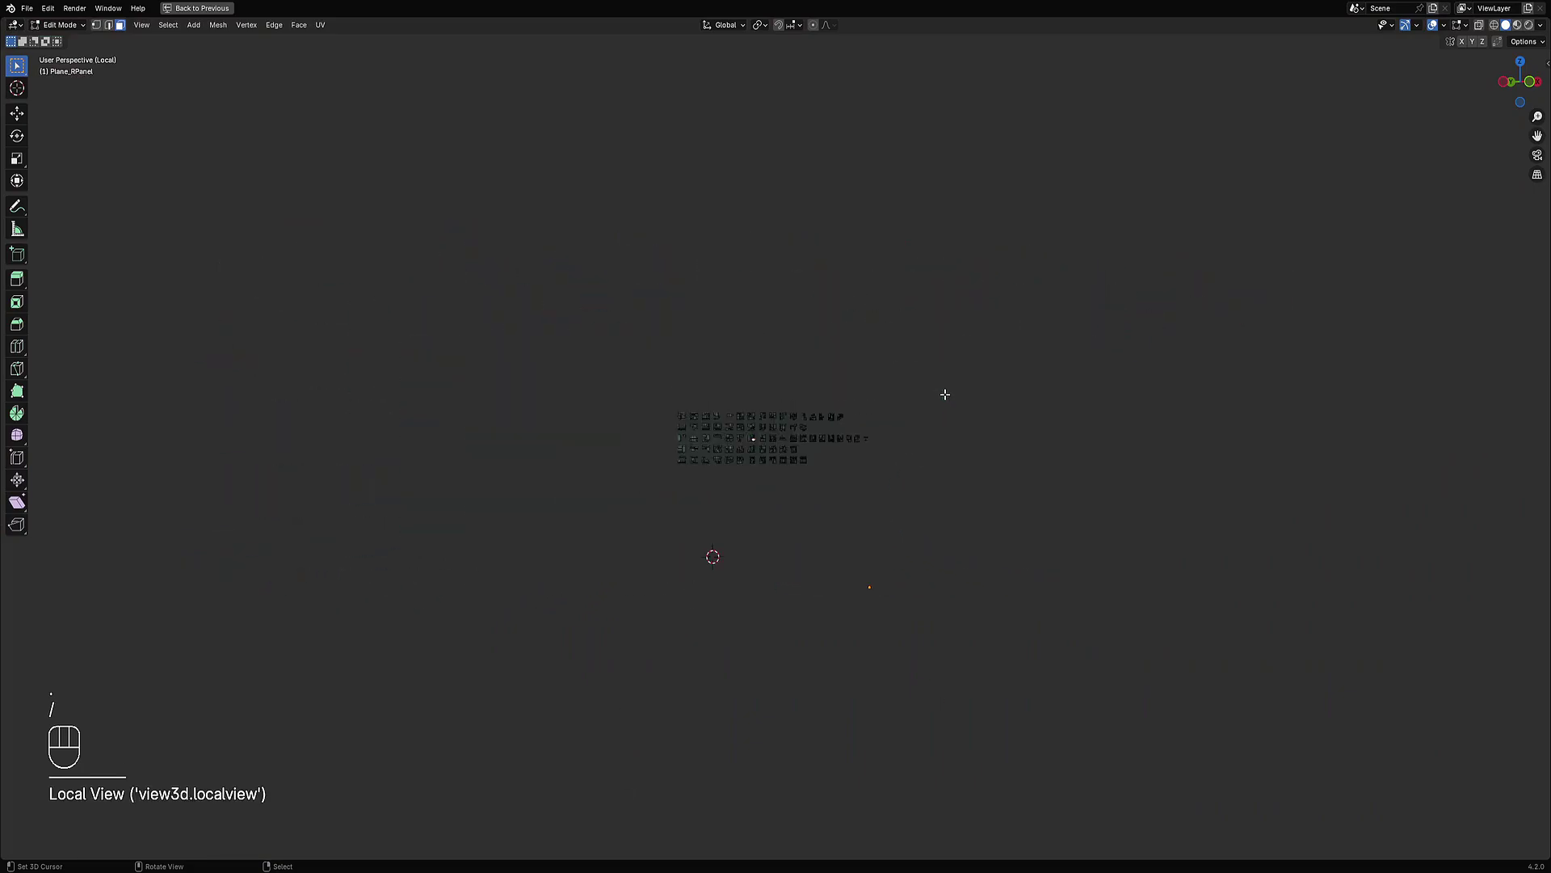
pyautogui.hotkey('ctrl', 'z')
pyautogui.press('/')
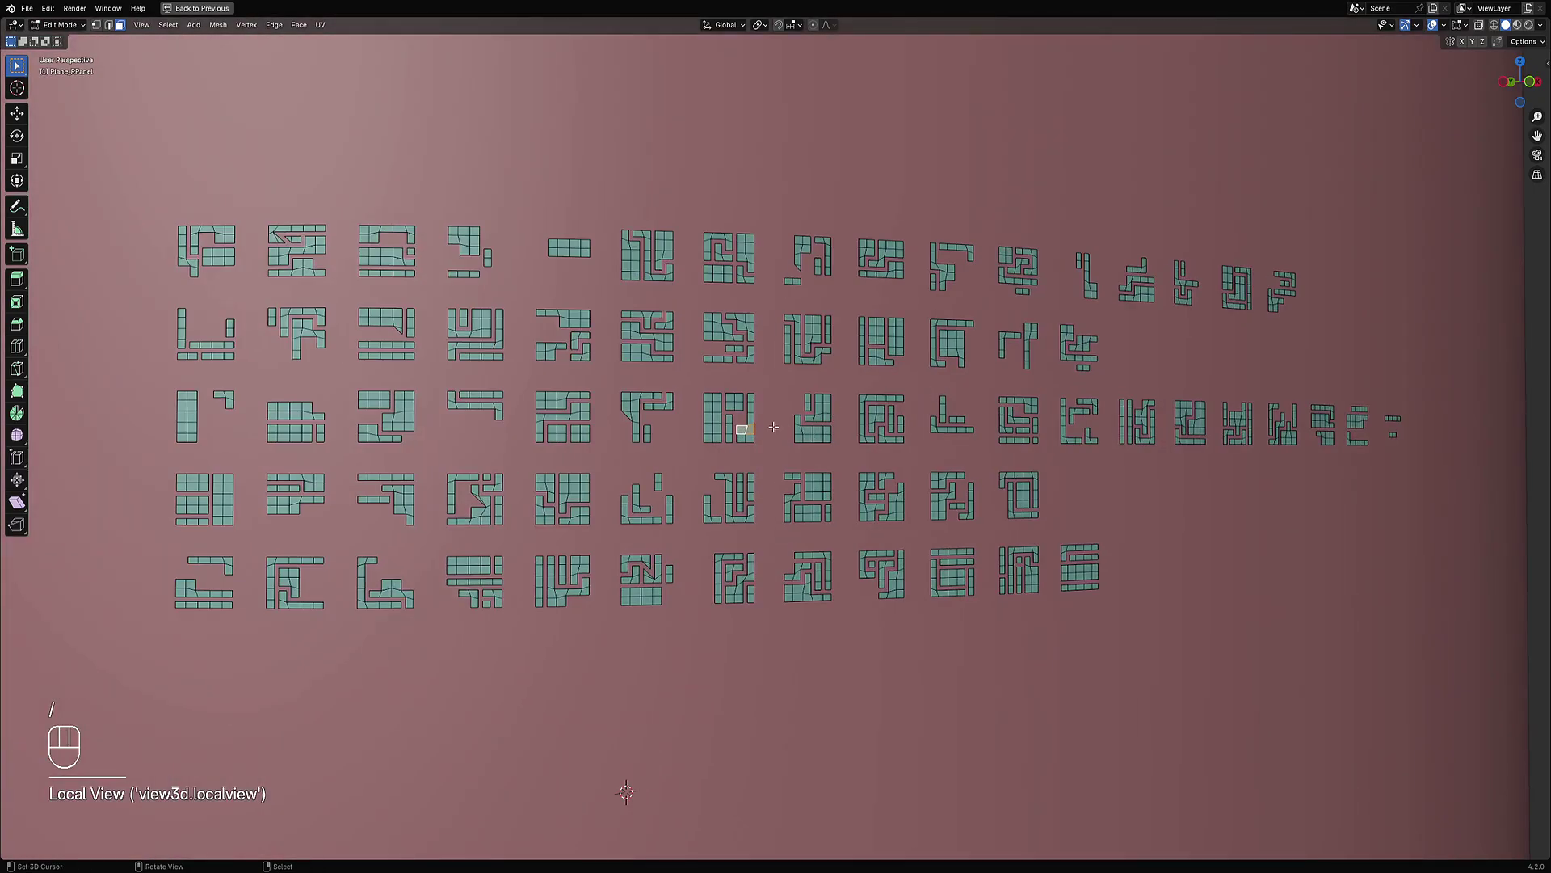
# Step: Switch the transform orientation to Normal and create a custom orientation from the selected face
pyautogui.press(',')
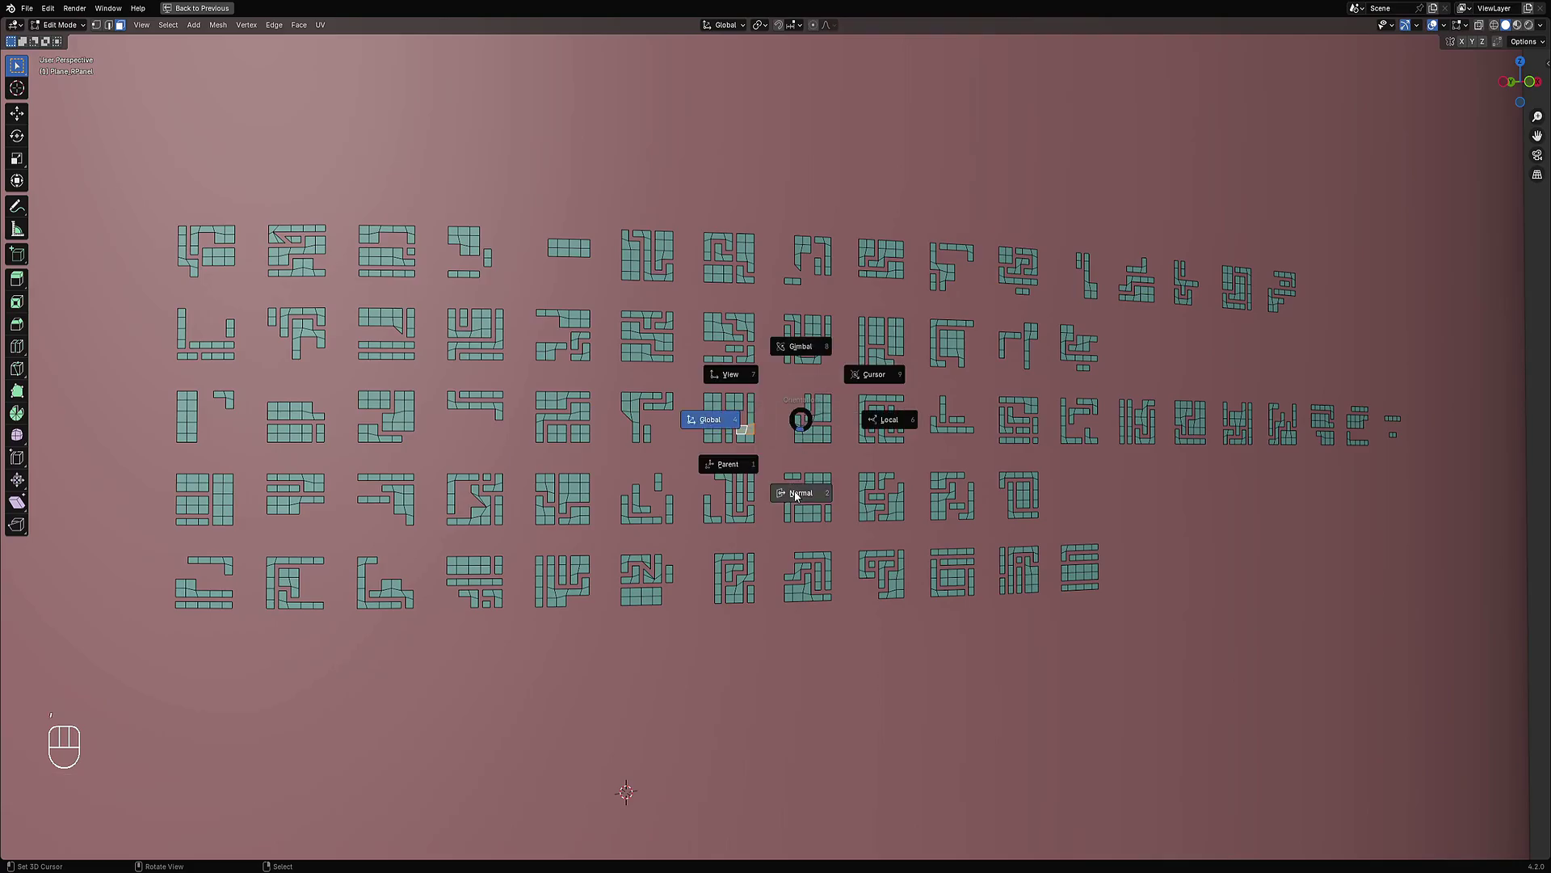
pyautogui.click(801, 453)
pyautogui.moveTo(802, 452)
pyautogui.mouseDown(button='middle')
pyautogui.moveTo(808, 408)
pyautogui.moveTo(823, 468)
pyautogui.mouseUp(button='middle')
pyautogui.scroll(3, 825, 475)
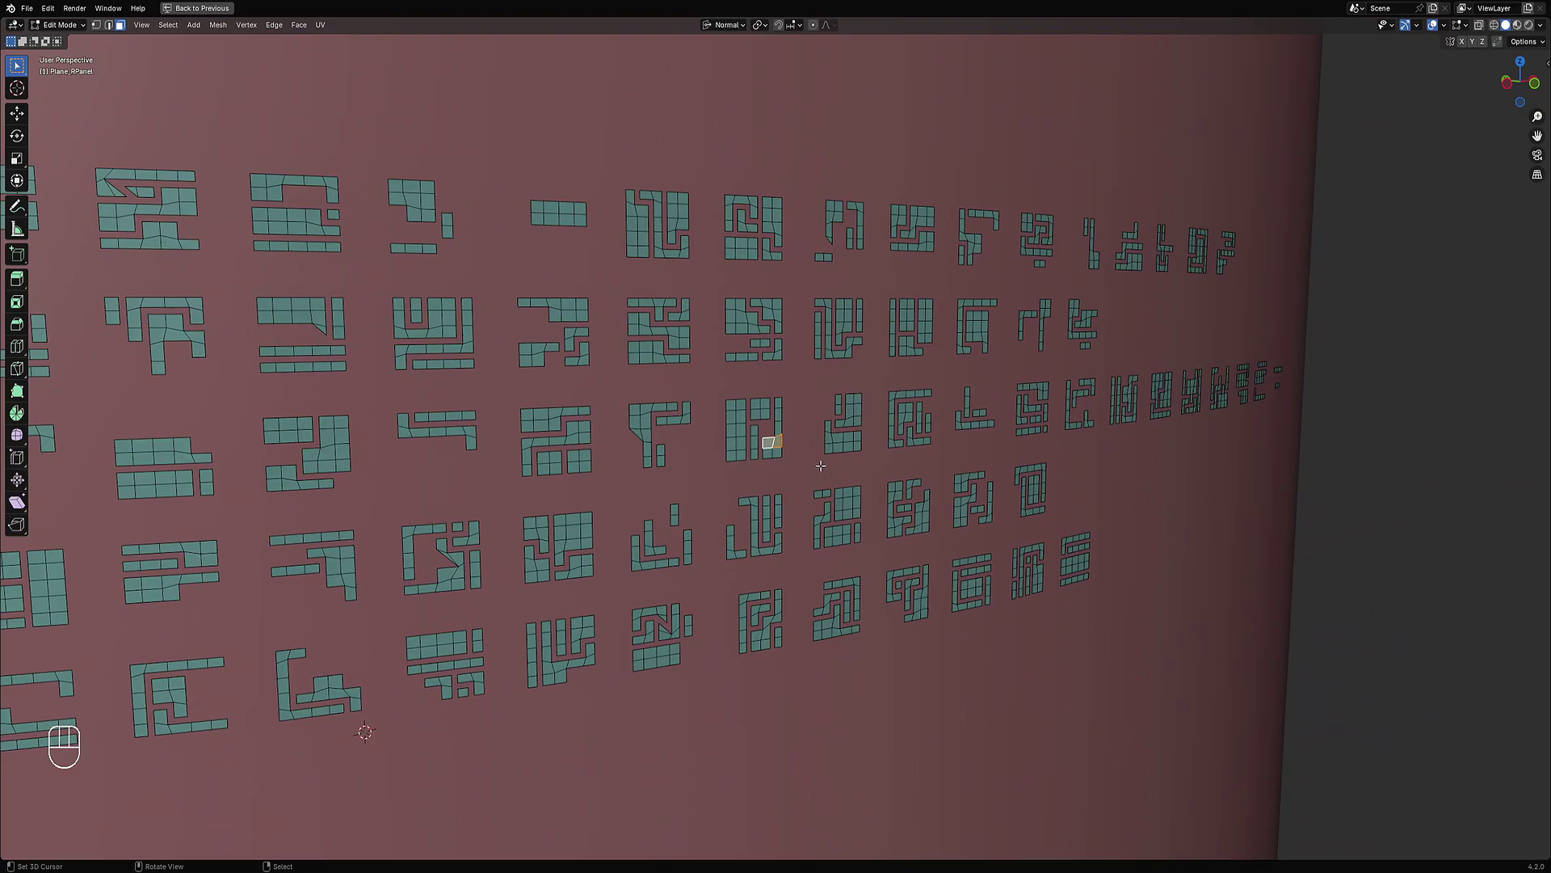
pyautogui.click(729, 26)
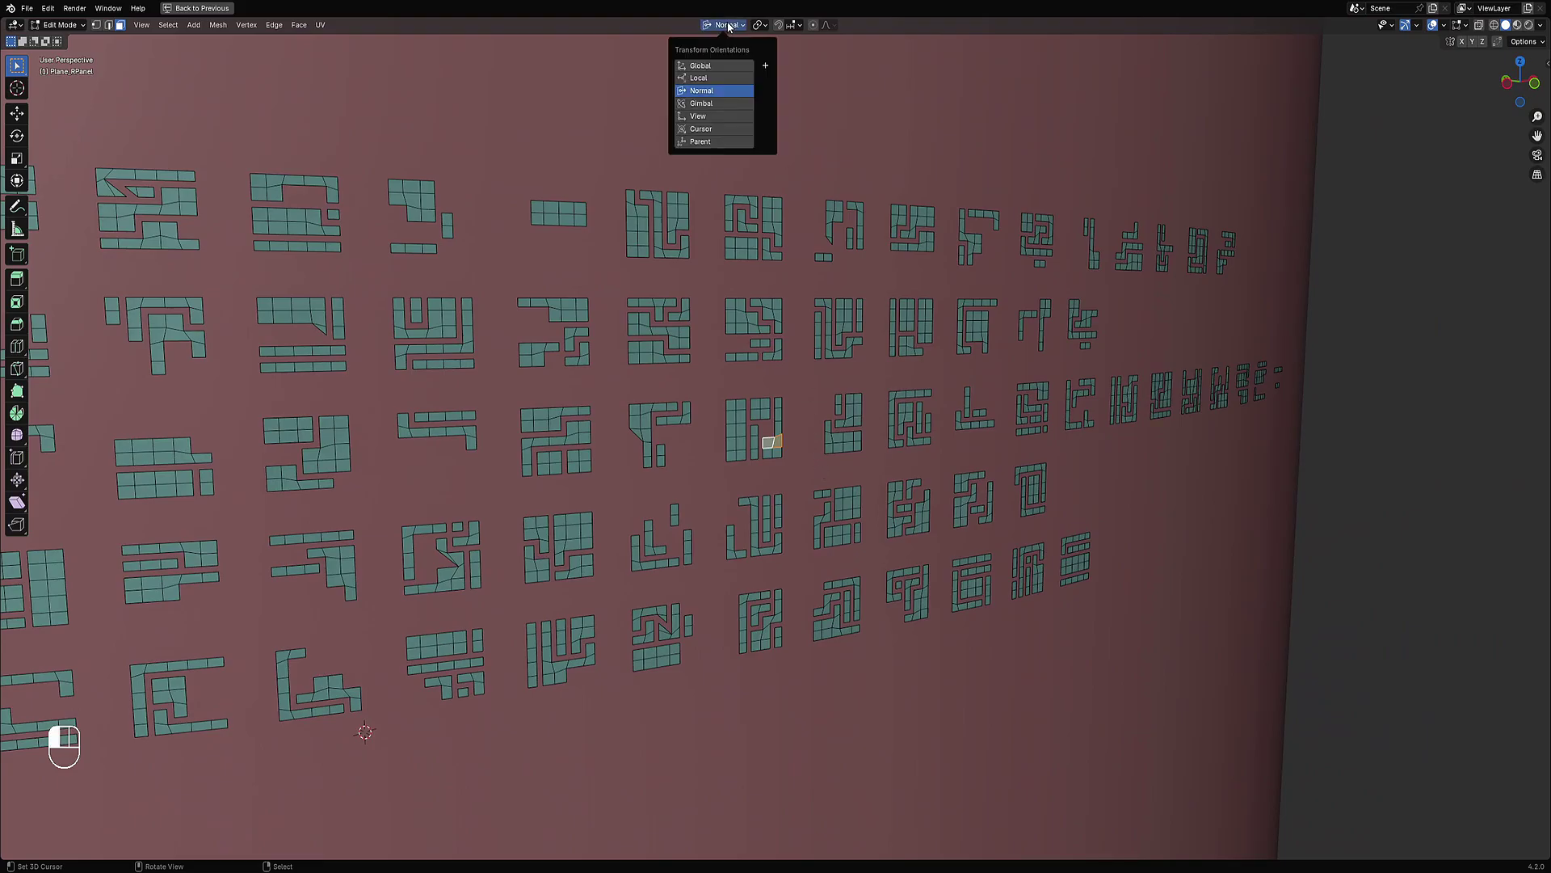
pyautogui.click(765, 65)
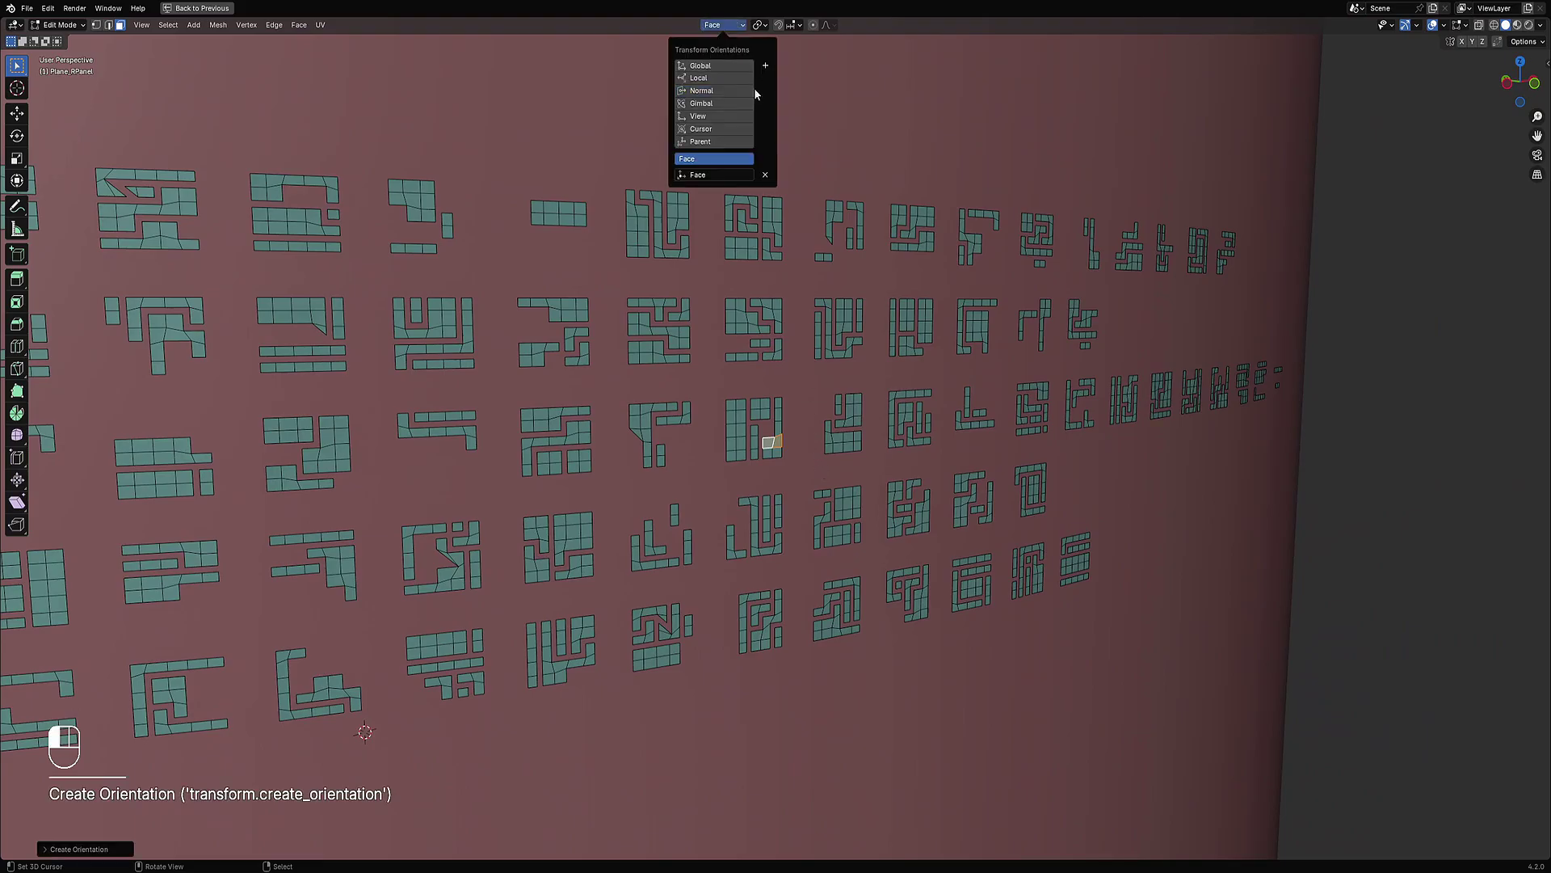
# Step: Select all panel faces and flatten them by scaling to 0 along the Z axis of the Face orientation
pyautogui.scroll(-4, 921, 453)
pyautogui.press('a')
pyautogui.moveTo(929, 459); pyautogui.dragTo(936, 511, button='middle')
pyautogui.scroll(4, 936, 512)
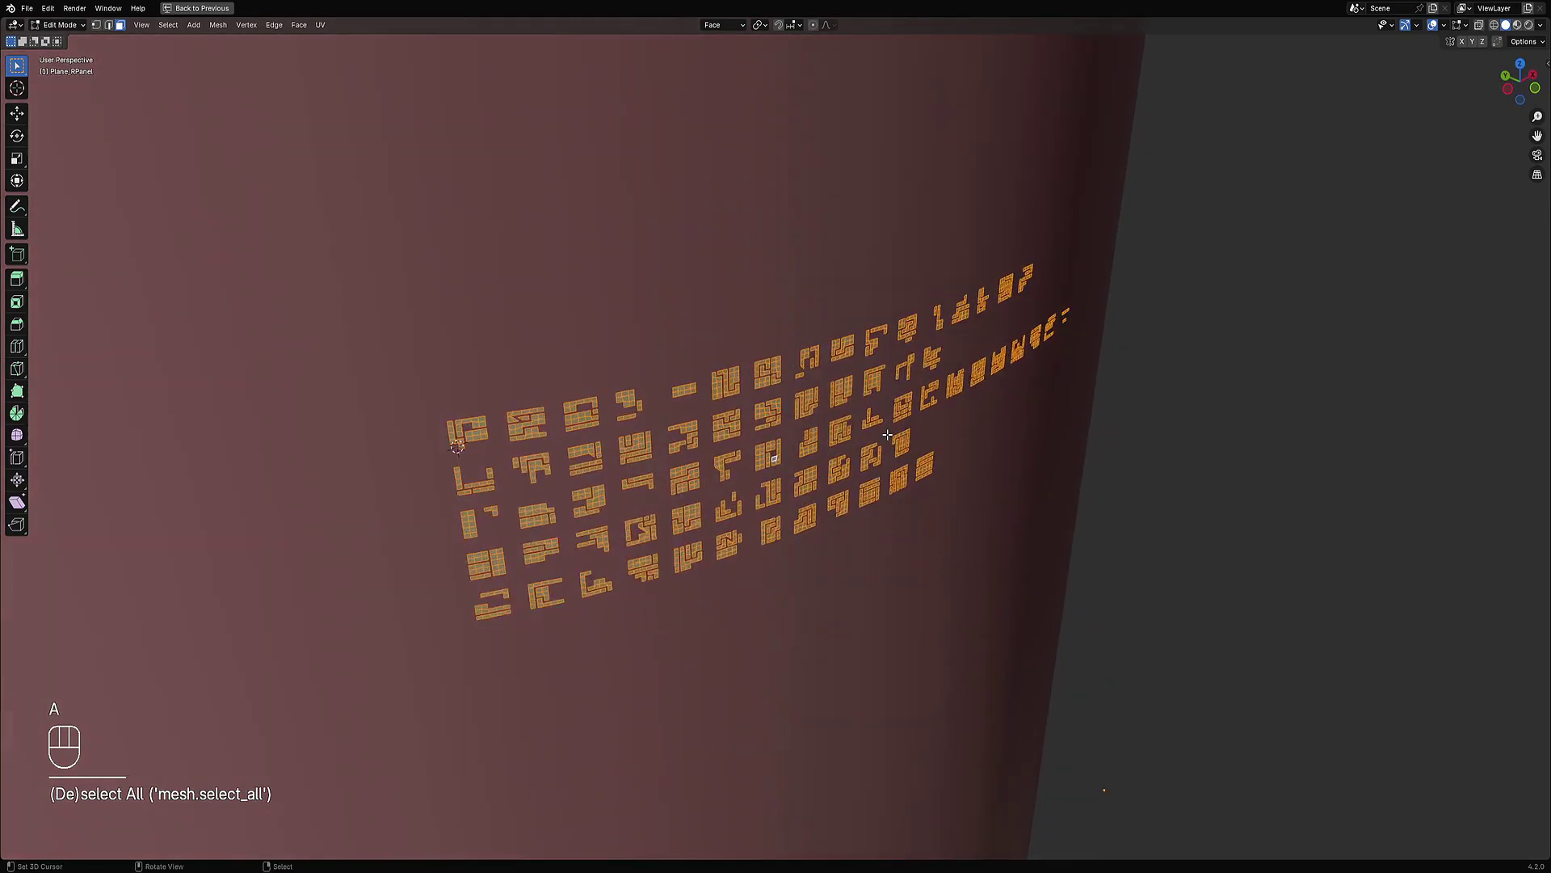
pyautogui.click(735, 25)
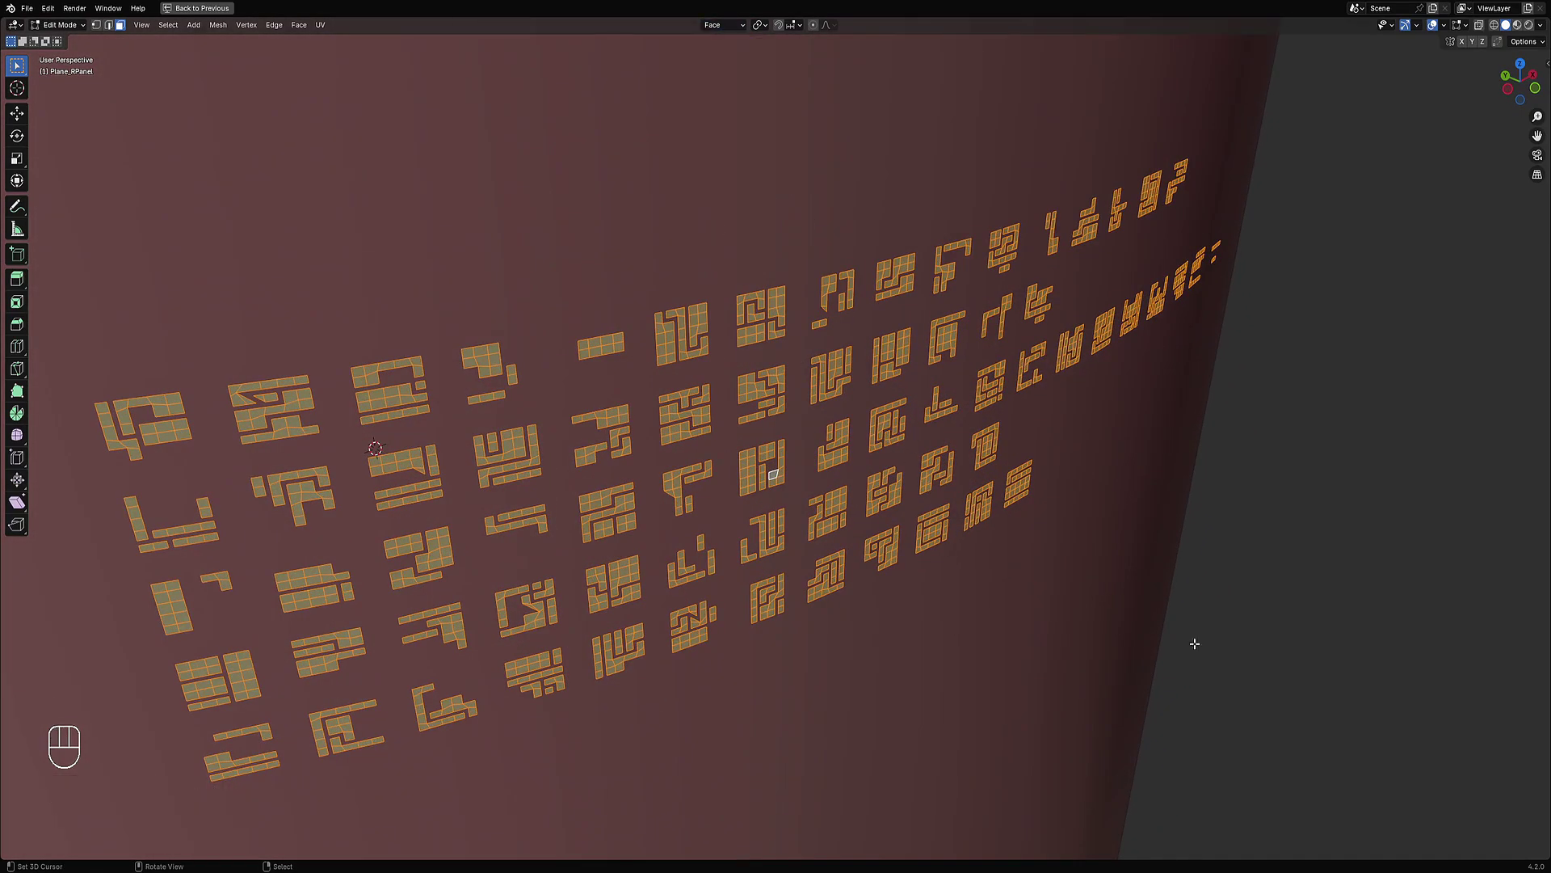
pyautogui.press('s')
pyautogui.moveTo(1051, 626); pyautogui.dragTo(1225, 616, button='middle')
pyautogui.click(935, 582)
pyautogui.press('s')
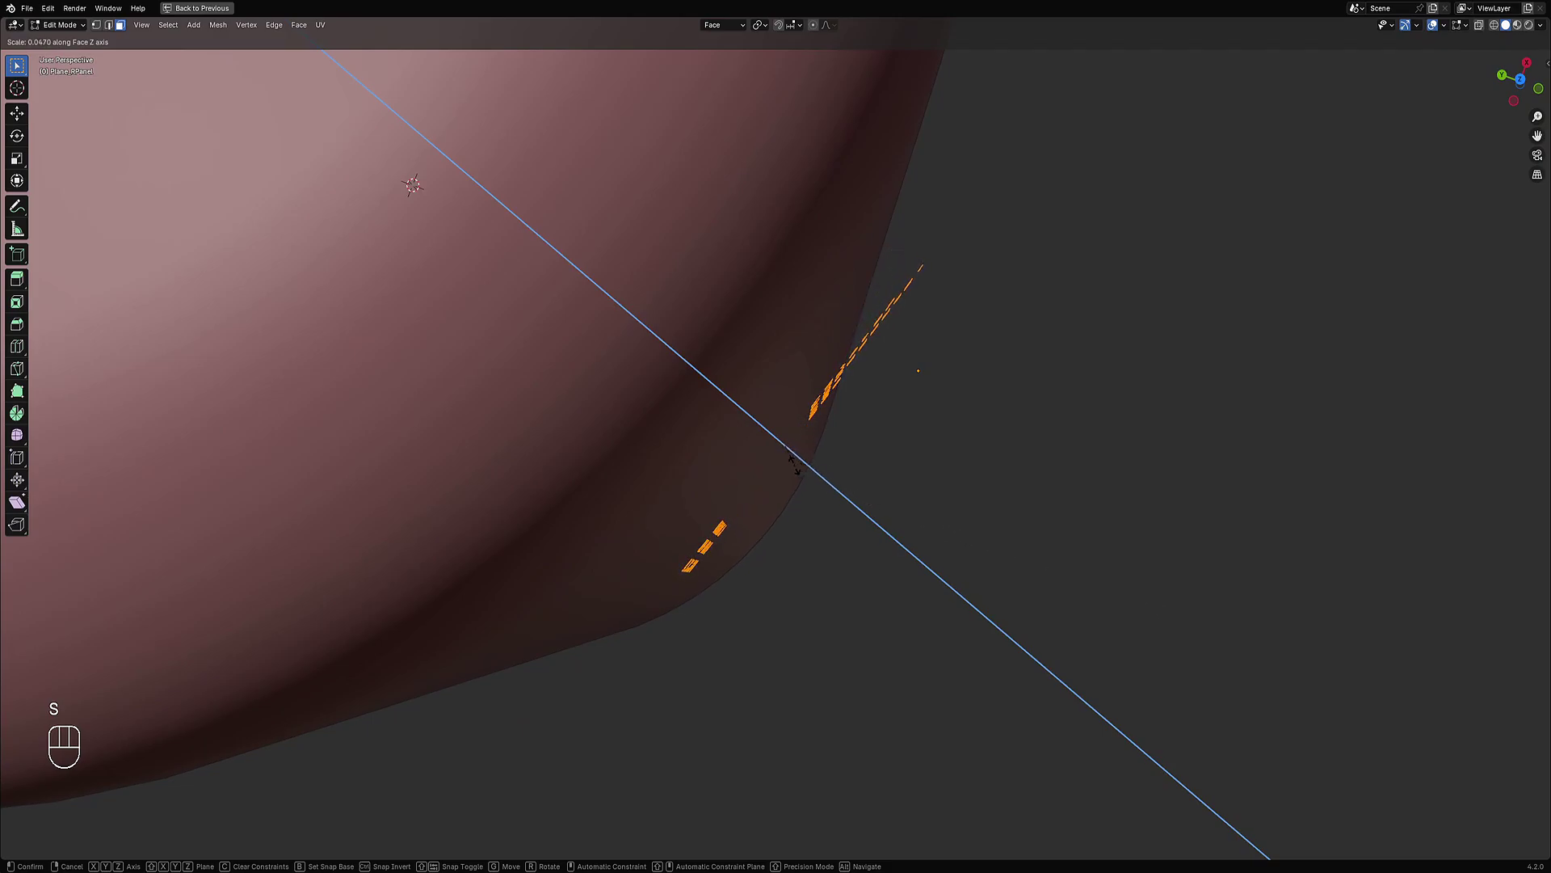
pyautogui.press('KP_Enter')
pyautogui.press('KP_Decimal')
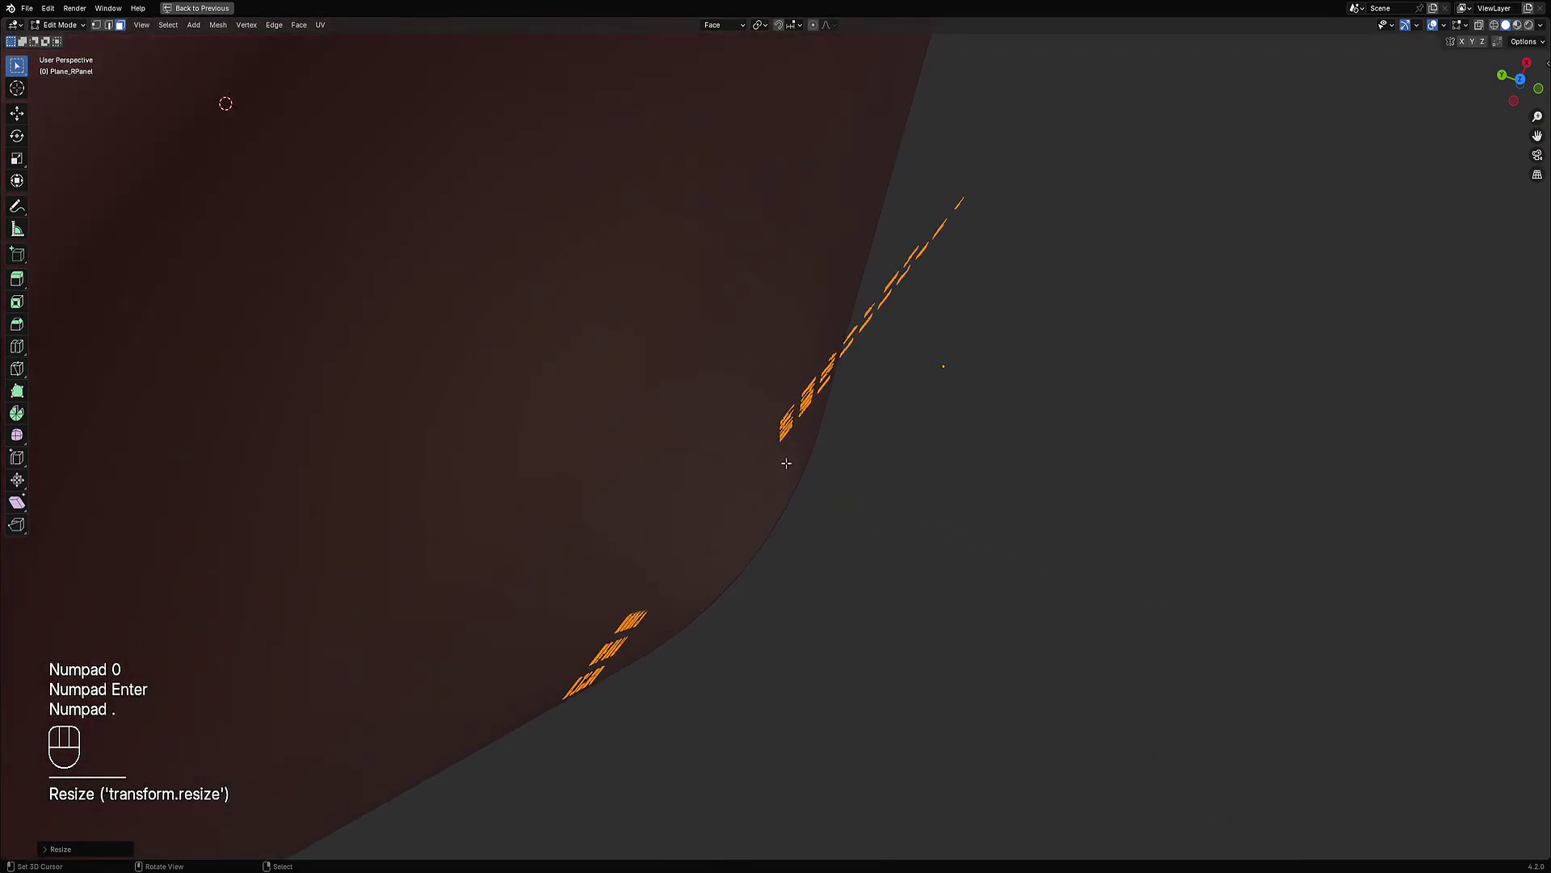
# Step: Return to Object Mode and, in the top wireframe view, move and rotate the panels to lie straight and centred in front of the cylinder
pyautogui.press('Tab')
pyautogui.scroll(-5, 776, 461)
pyautogui.moveTo(900, 461)
pyautogui.mouseDown(button='middle')
pyautogui.moveTo(852, 361)
pyautogui.moveTo(973, 429)
pyautogui.moveTo(1019, 530)
pyautogui.moveTo(1066, 509)
pyautogui.moveTo(1115, 536)
pyautogui.moveTo(893, 442)
pyautogui.mouseUp(button='middle')
pyautogui.hotkey('shift', 'z')
pyautogui.press('g')
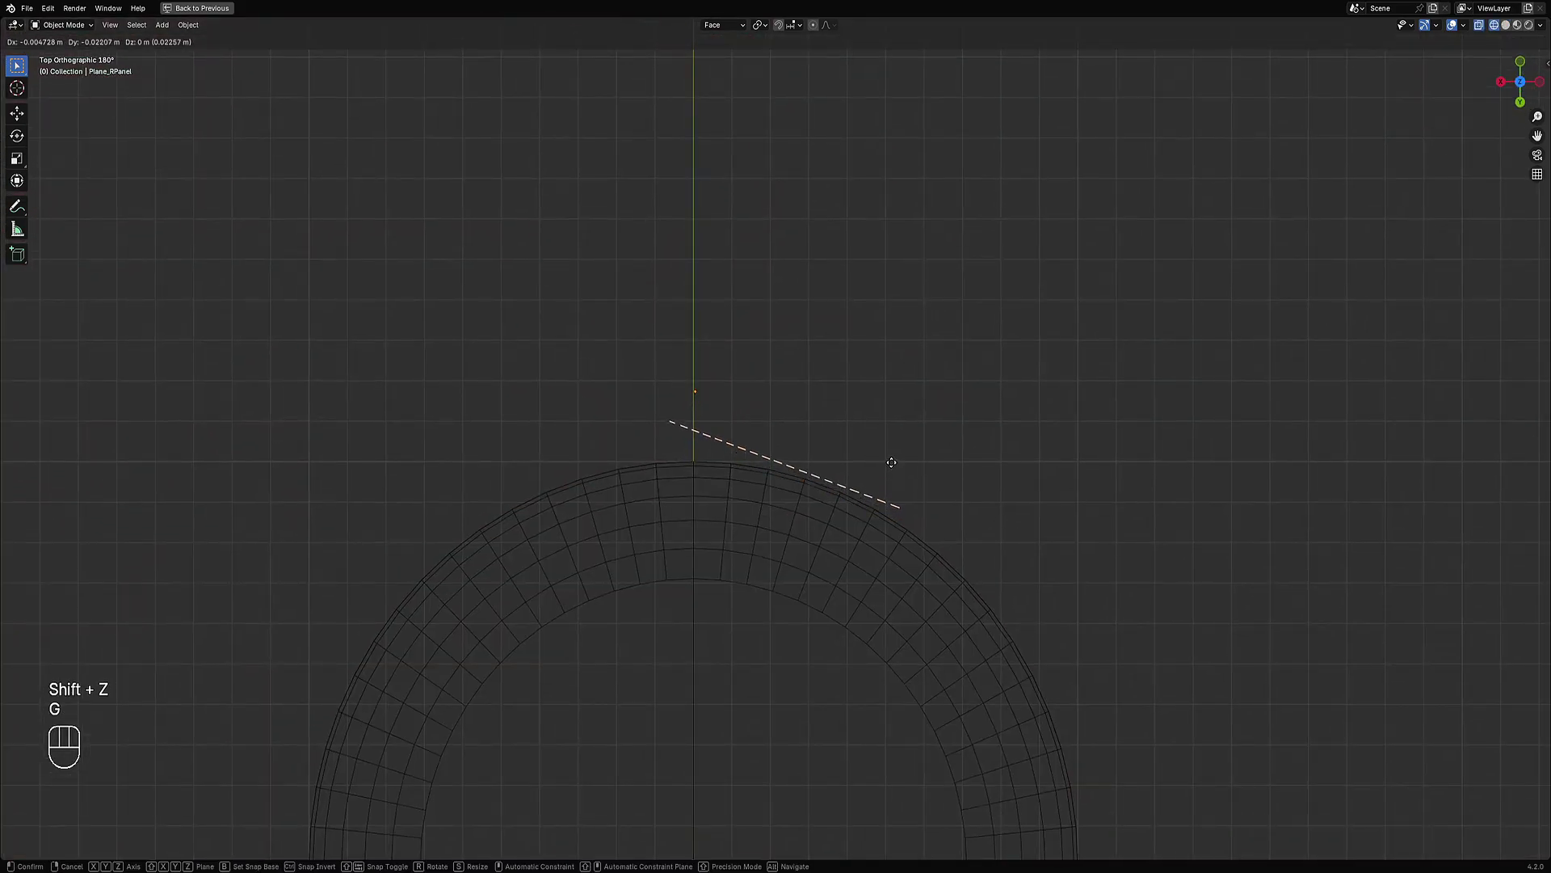
pyautogui.click(824, 400)
pyautogui.press('r')
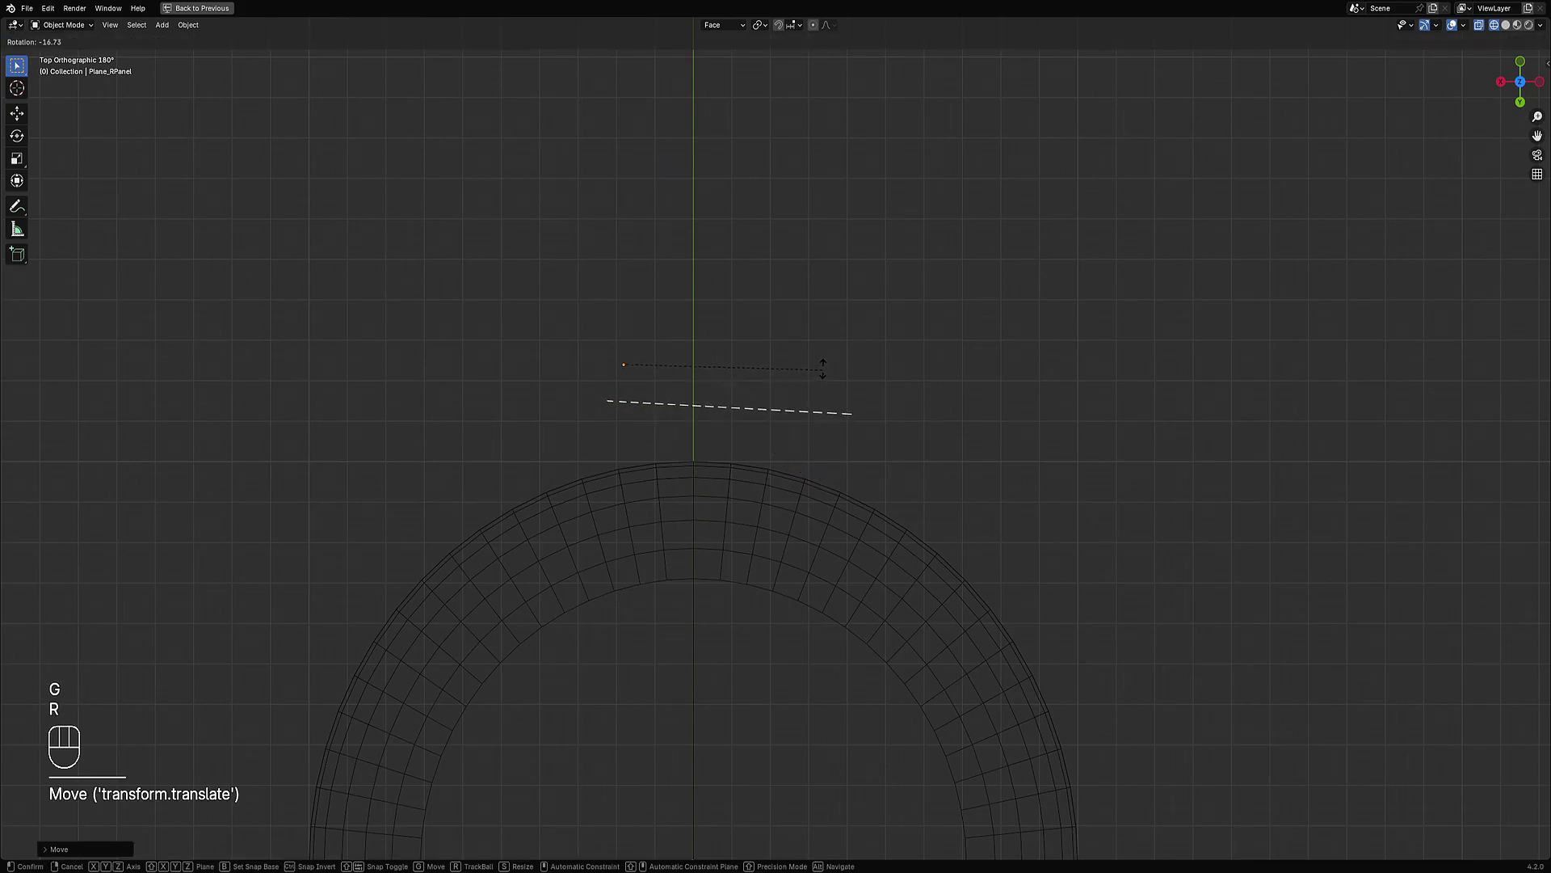
pyautogui.click(823, 362)
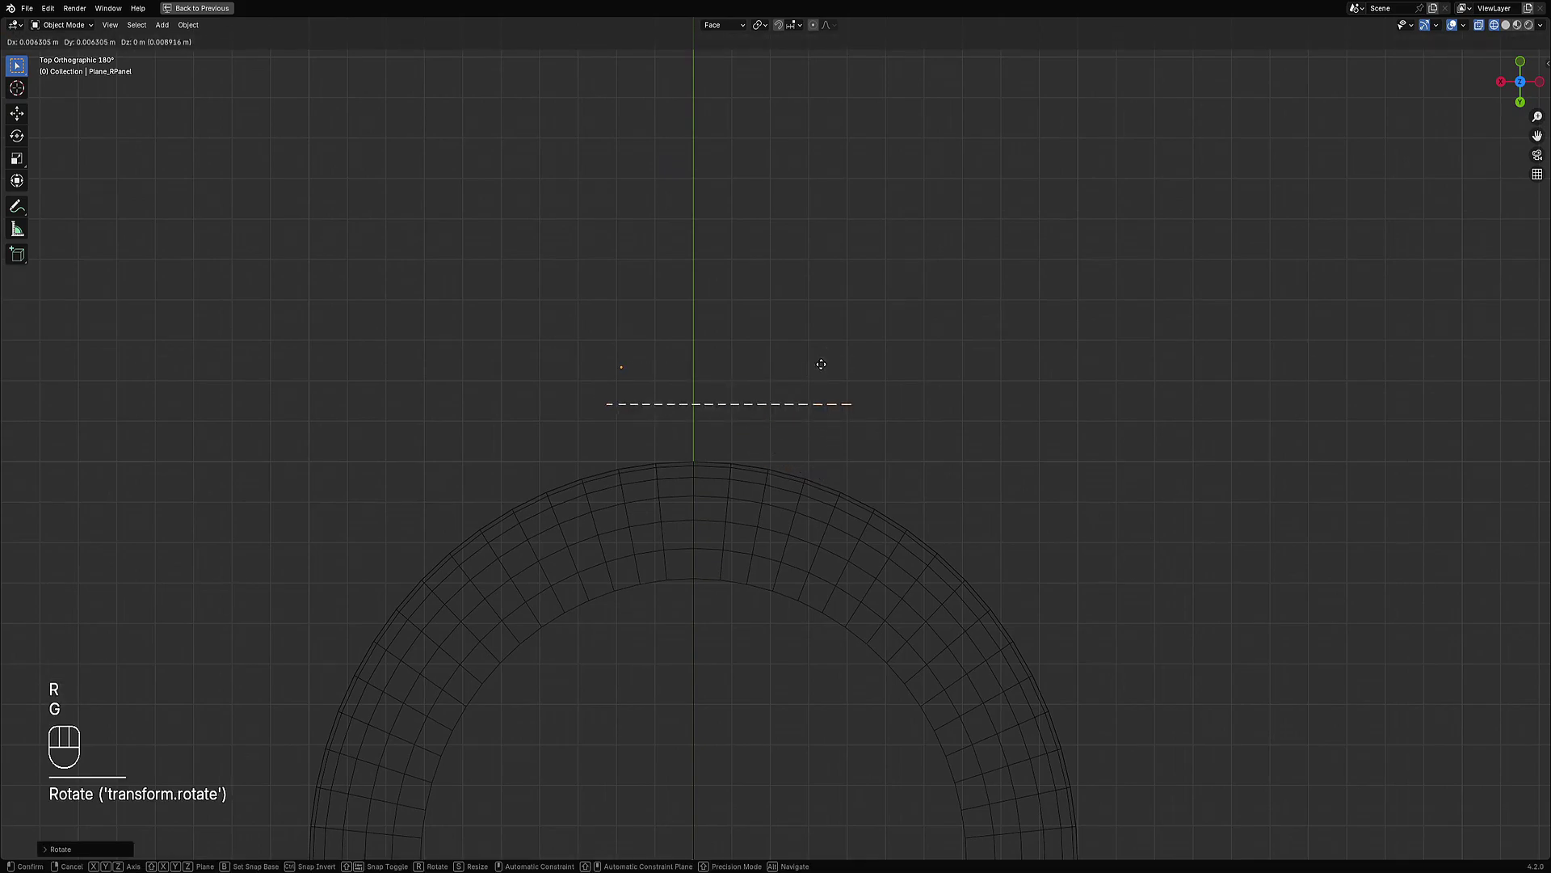
pyautogui.press('g')
pyautogui.click(790, 410)
# Step: Set the panels object's origin to its geometry
pyautogui.moveTo(791, 411); pyautogui.dragTo(879, 436, button='middle')
pyautogui.scroll(3, 878, 432)
pyautogui.press('w')
pyautogui.moveTo(872, 459)
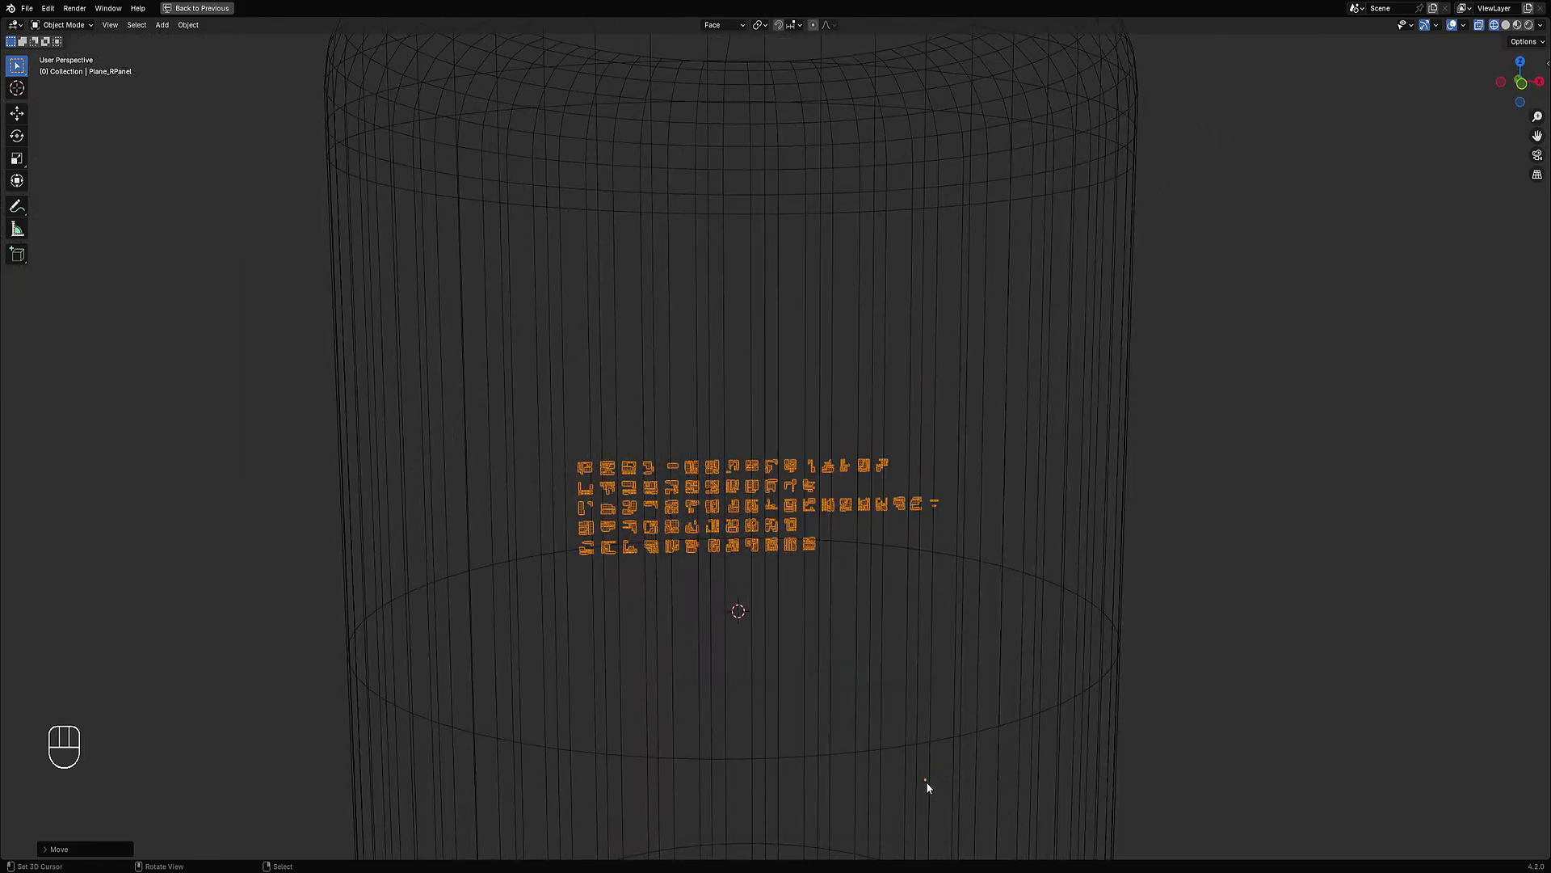
pyautogui.press('w')
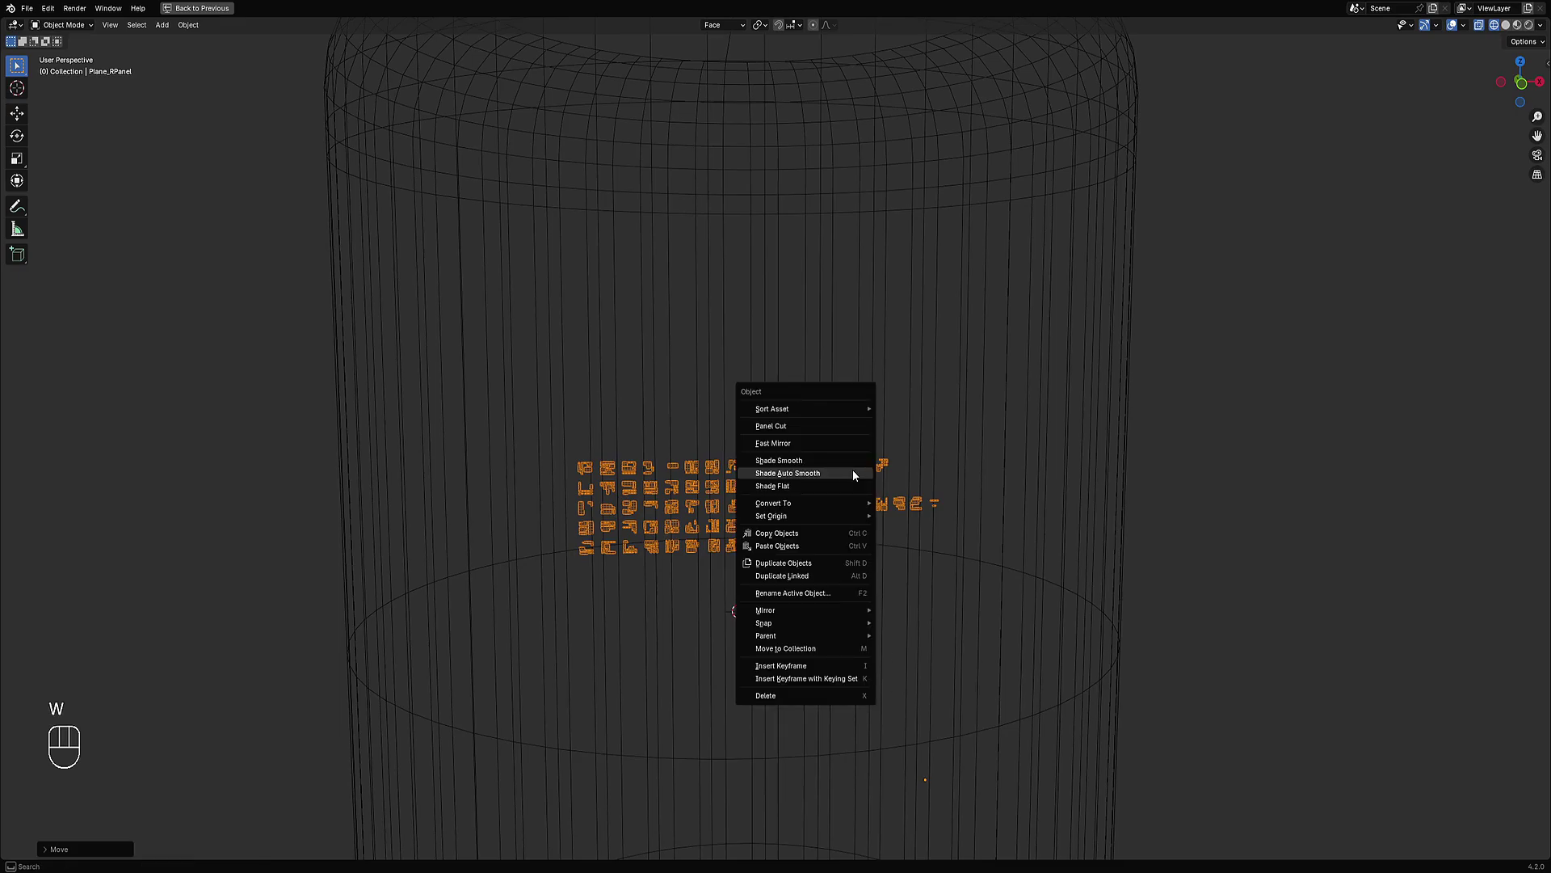
pyautogui.moveTo(833, 518)
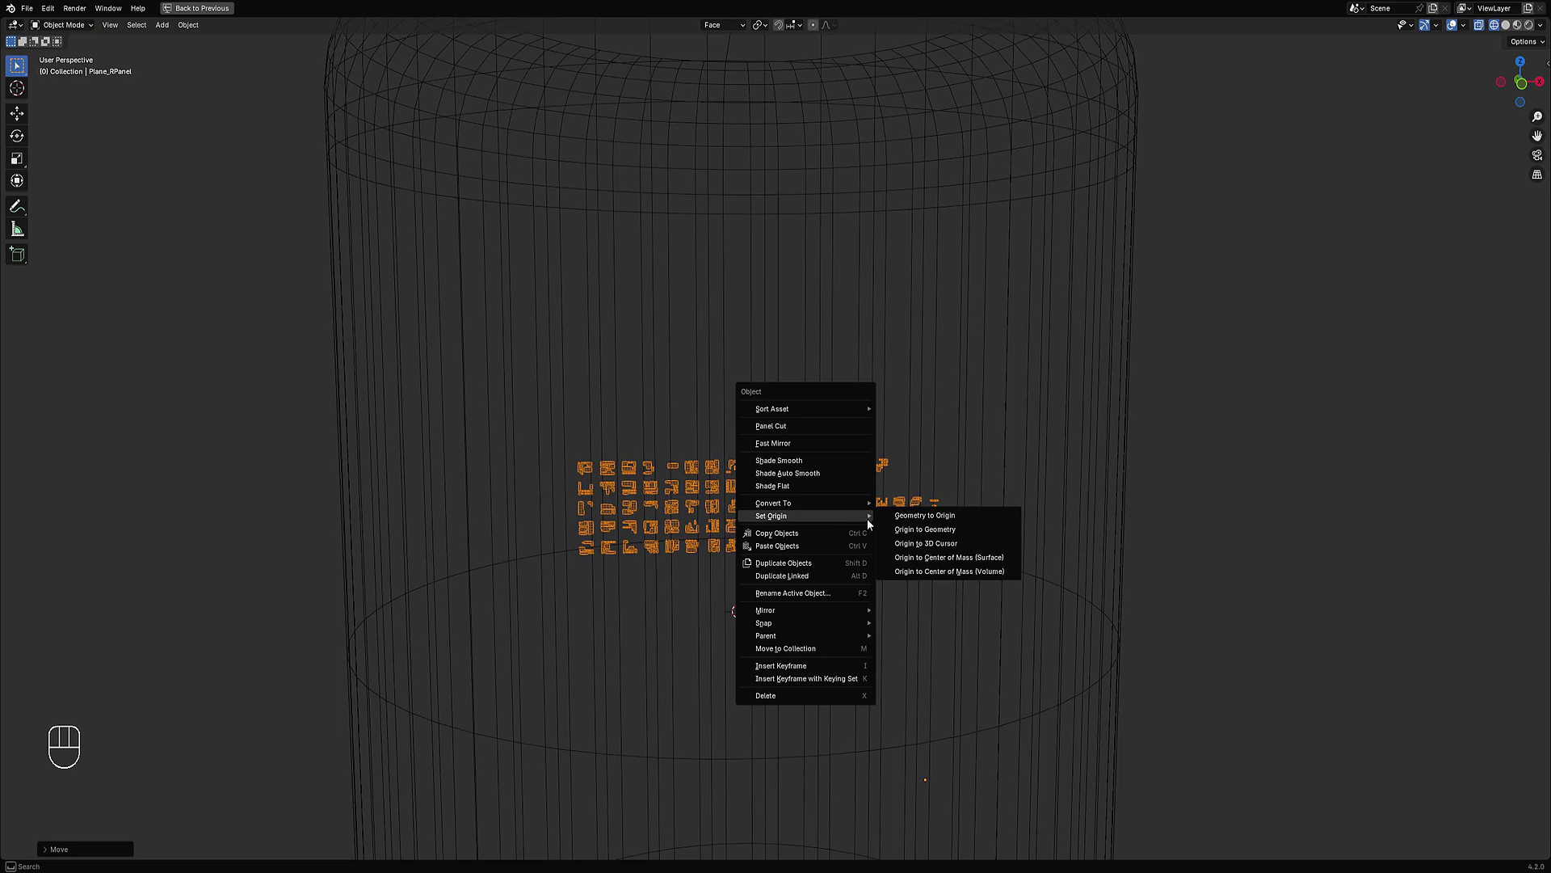
pyautogui.click(909, 530)
# Step: Return to solid shading and scale the panels object up uniformly
pyautogui.moveTo(909, 529)
pyautogui.keyDown('alt'); pyautogui.mouseDown(button='middle')
pyautogui.moveTo(897, 515)
pyautogui.moveTo(894, 534)
pyautogui.moveTo(894, 492)
pyautogui.mouseUp(button='middle'); pyautogui.keyUp('alt')
pyautogui.hotkey('shift', 'z')
pyautogui.scroll(3, 893, 492)
pyautogui.press('s')
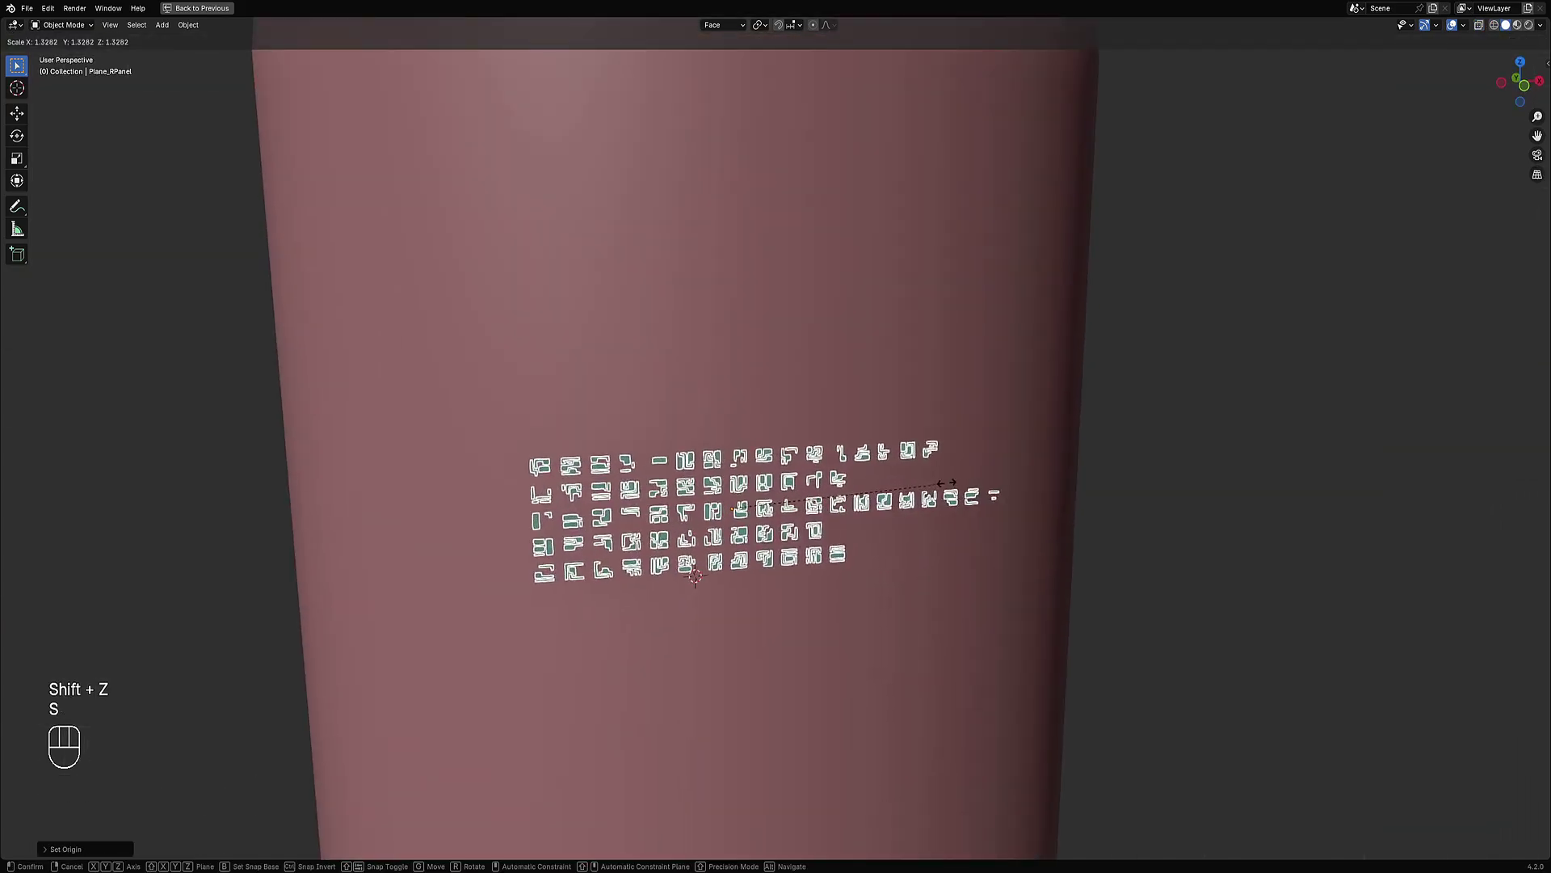
pyautogui.click(985, 479)
# Step: Refine the panels' uniform scale against the cylinder, enlarging them in front view and reducing them slightly in perspective
pyautogui.scroll(-4, 1102, 529)
pyautogui.keyDown('alt'); pyautogui.moveTo(1102, 529); pyautogui.dragTo(1025, 469, button='middle'); pyautogui.keyUp('alt')
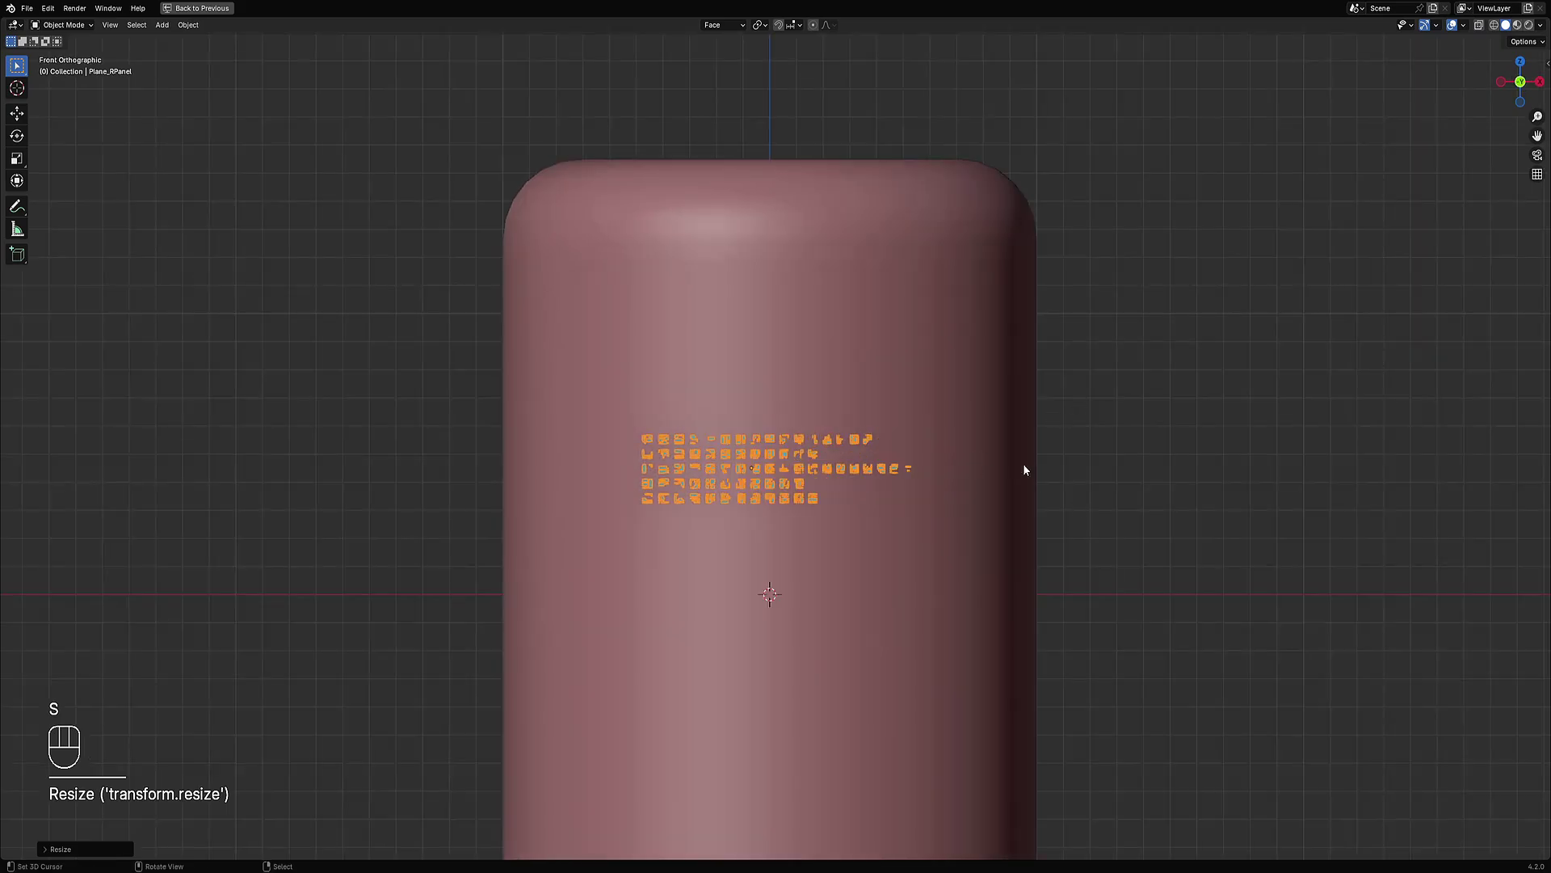
pyautogui.press('s')
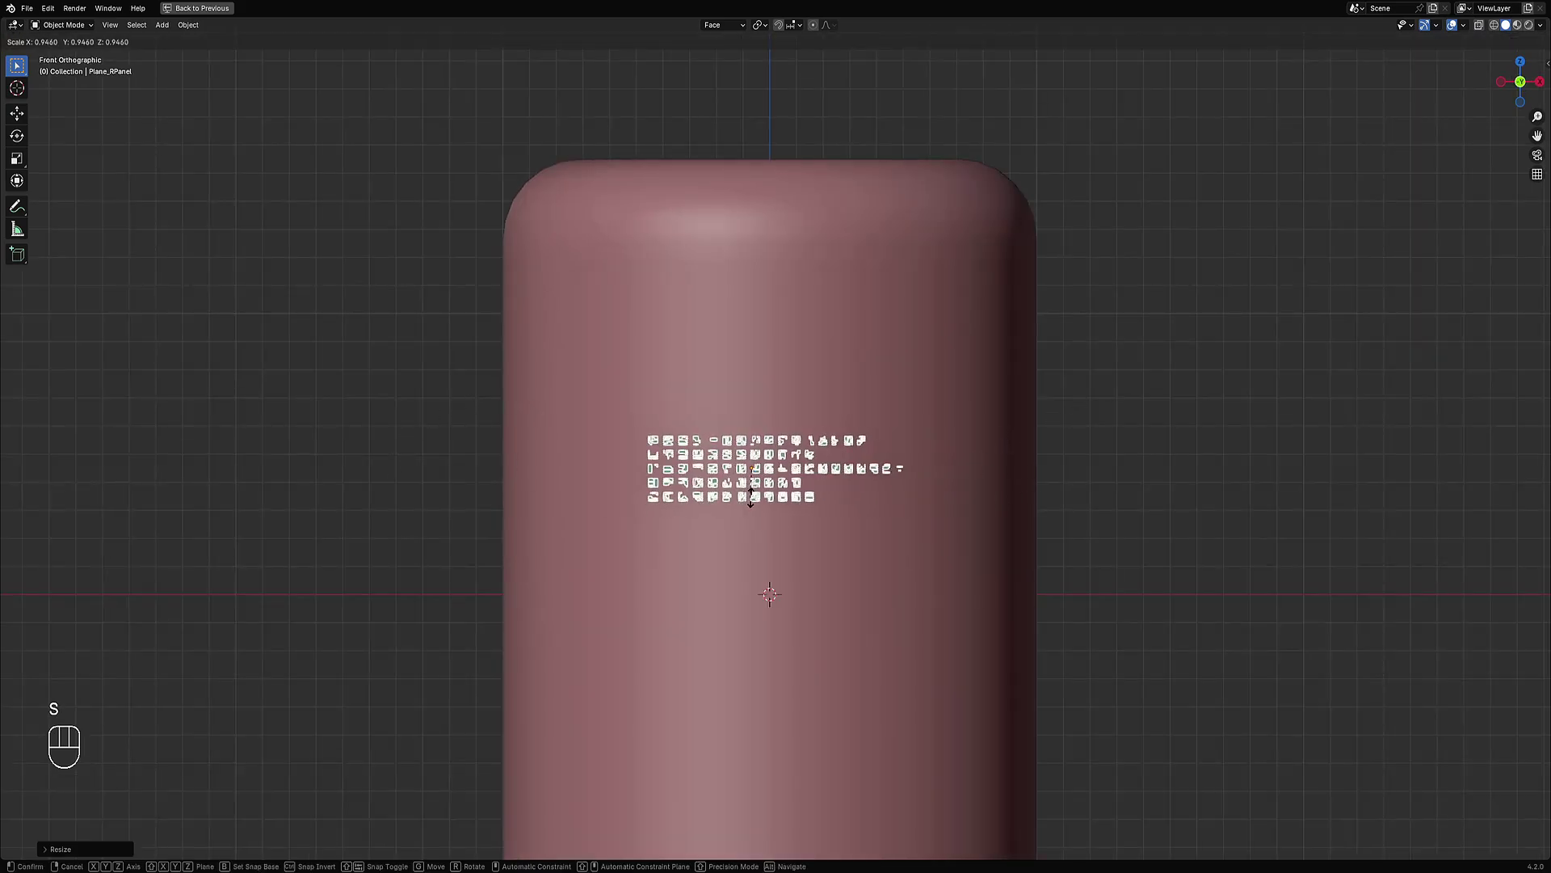
pyautogui.rightClick(758, 499)
pyautogui.press('s')
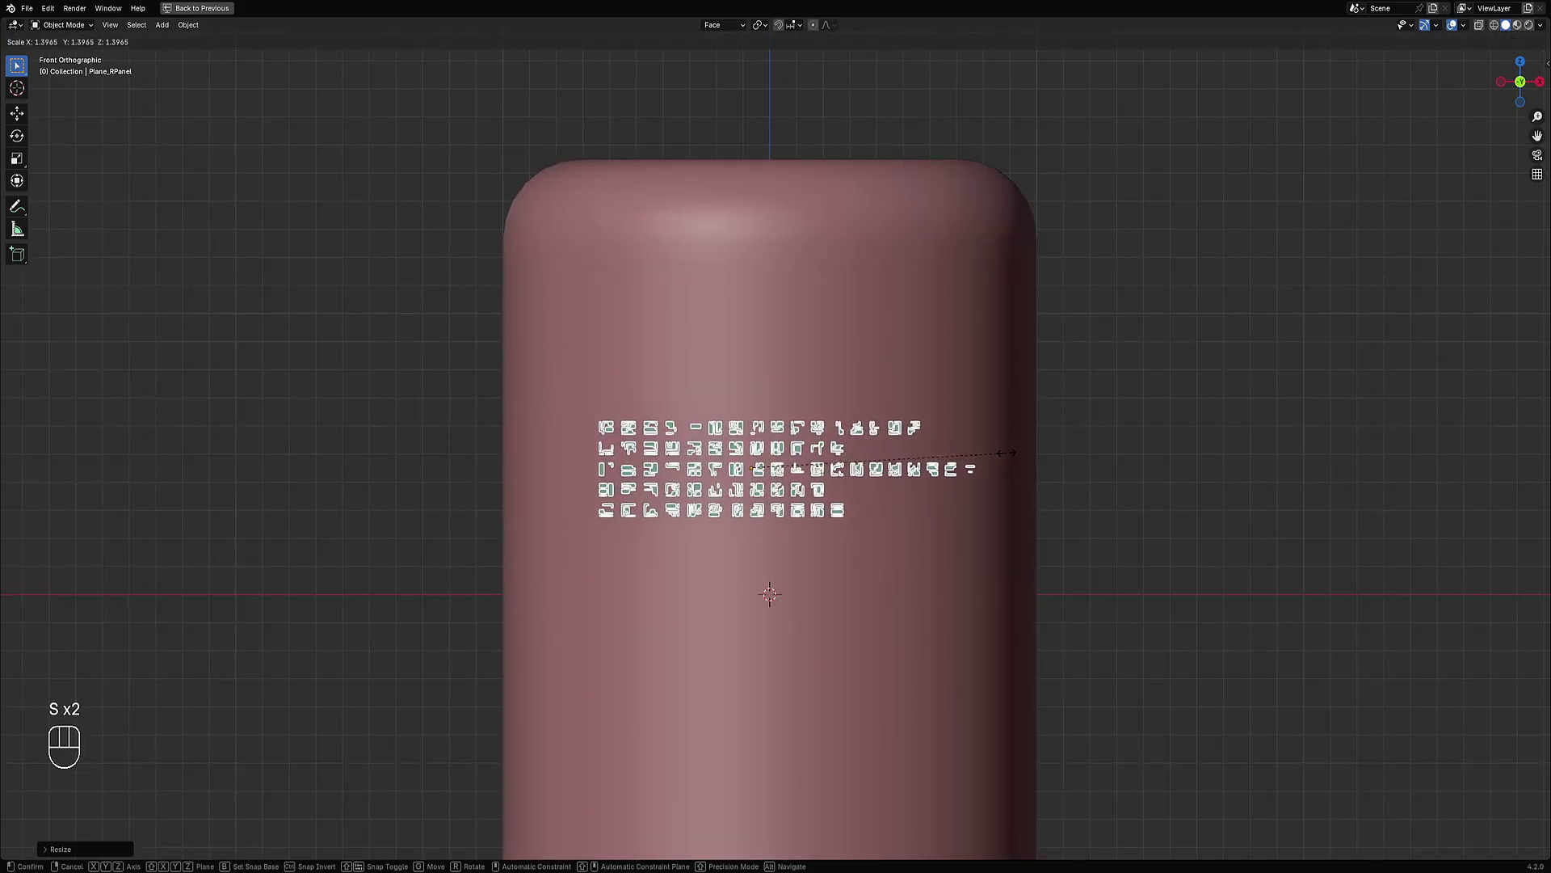
pyautogui.click(963, 438)
pyautogui.moveTo(963, 438); pyautogui.dragTo(896, 474, button='middle')
pyautogui.press('s')
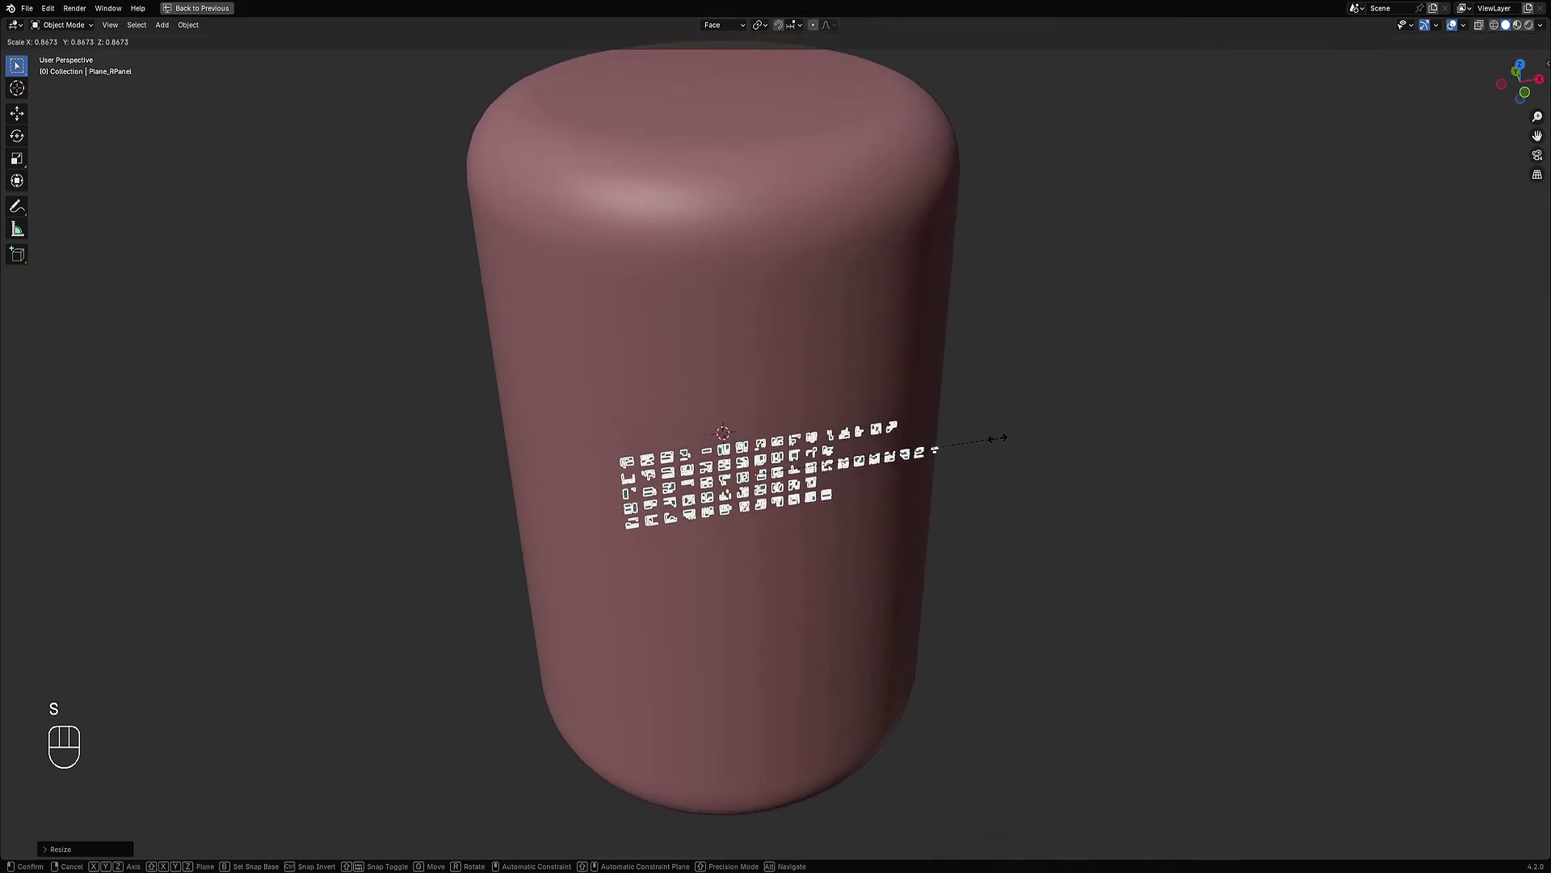
pyautogui.click(992, 438)
# Step: Shrinkwrap the panels onto the cylinder with offset 0.0060 and Use Shrinkwrap, Use Data Transfer and Floater Mesh enabled
pyautogui.moveTo(939, 506); pyautogui.dragTo(942, 506, button='middle')
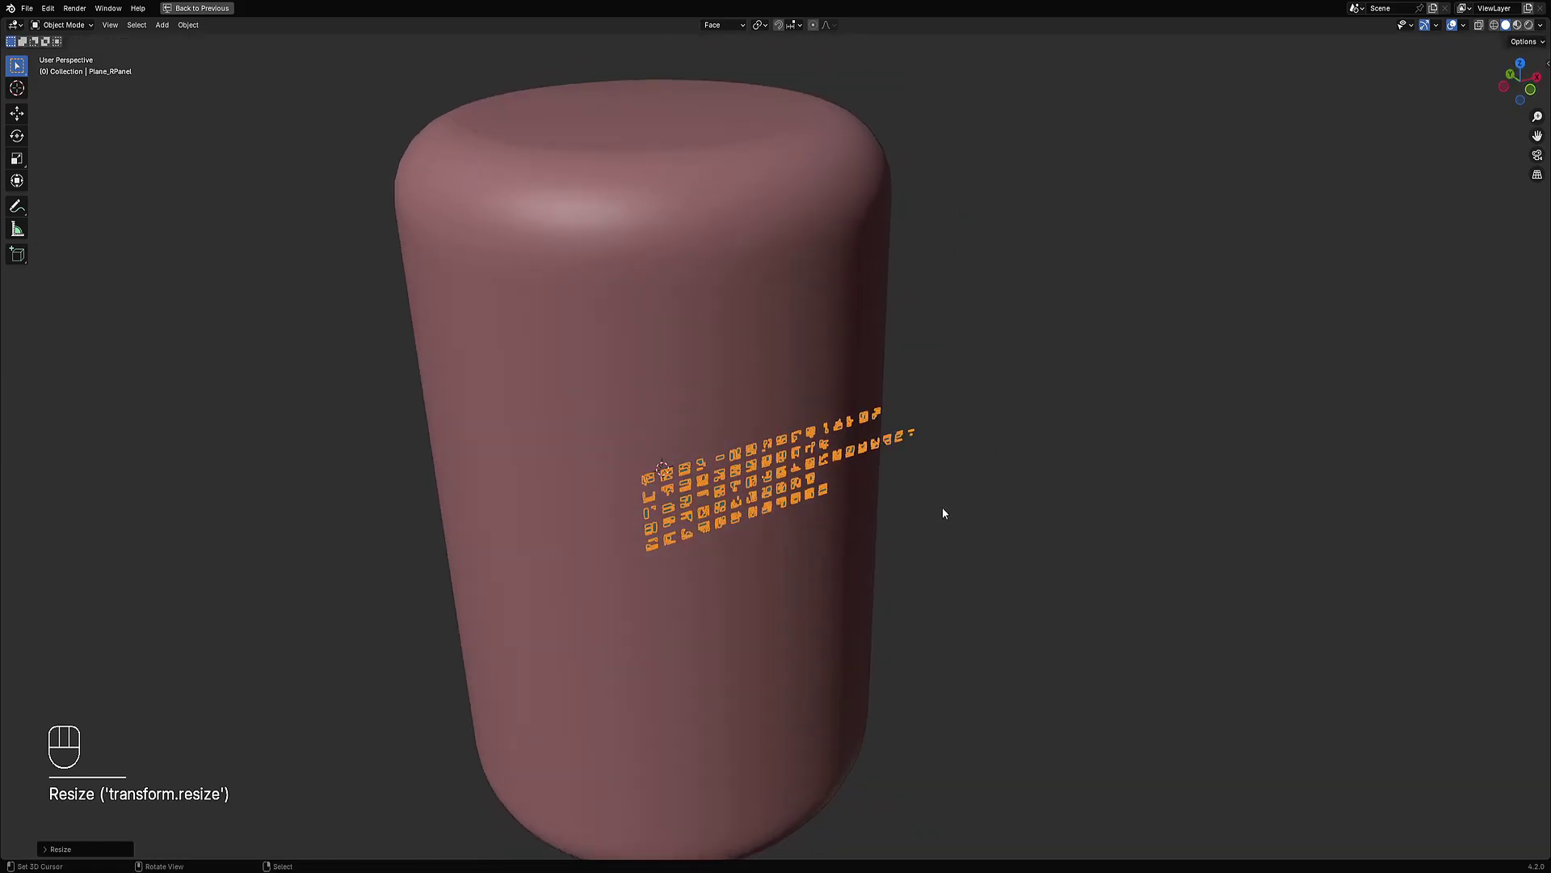
pyautogui.keyDown('shift'); pyautogui.click(745, 336); pyautogui.keyUp('shift')
pyautogui.scroll(3, 871, 354)
pyautogui.hotkey('shift', 'ctrl', 'x')
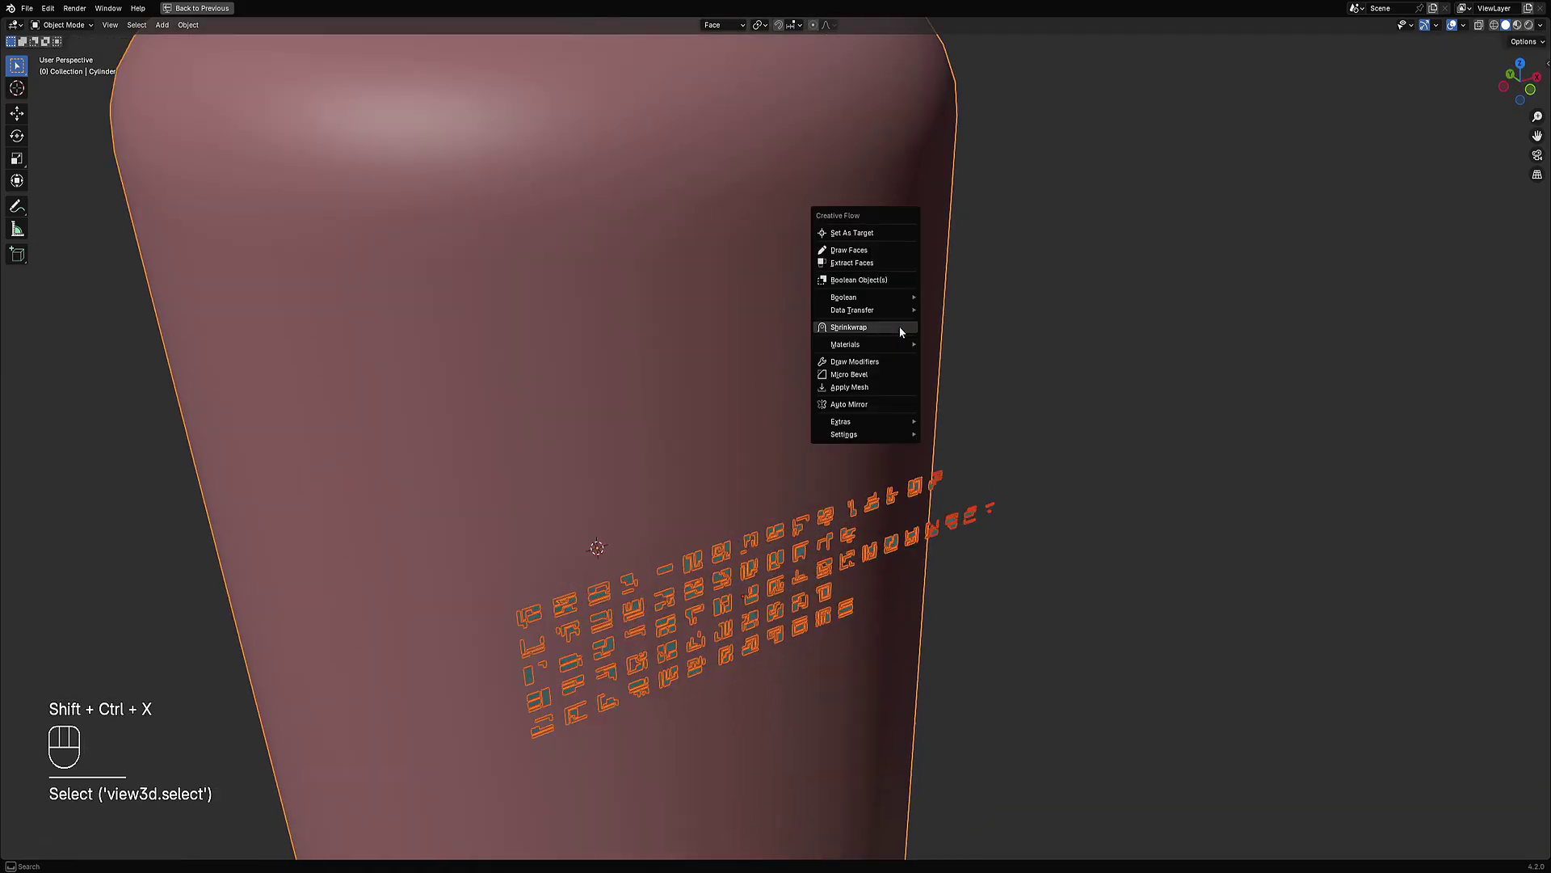
pyautogui.click(900, 328)
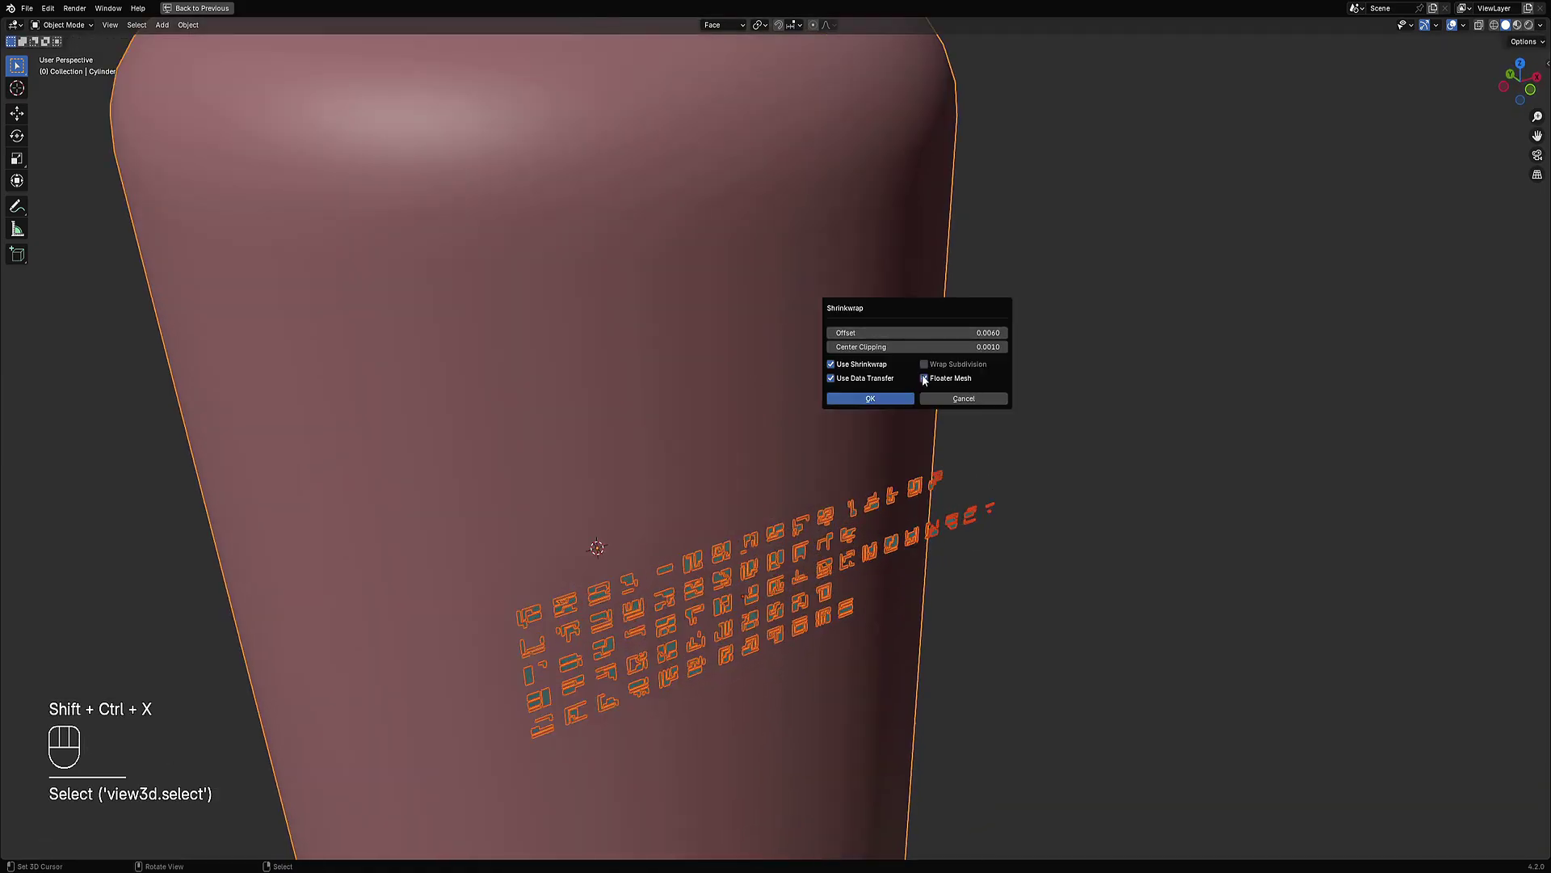
pyautogui.click(886, 398)
# Step: Deselect everything and examine the wrapped panels in Rendered shading, returning to Solid shading
pyautogui.moveTo(886, 396); pyautogui.dragTo(934, 356, button='middle')
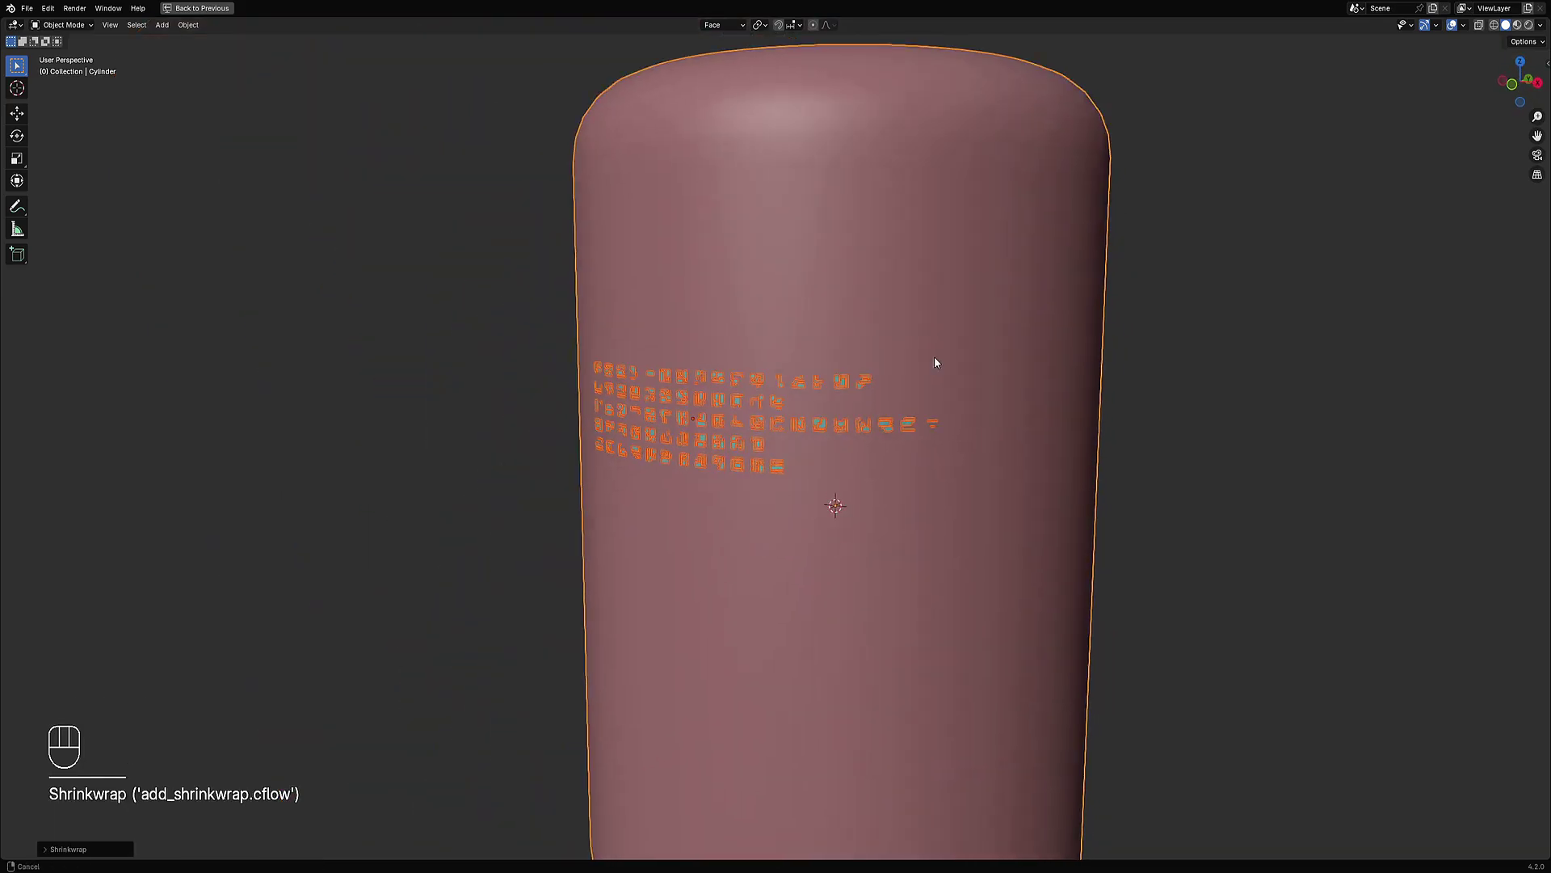
pyautogui.scroll(2, 934, 363)
pyautogui.hotkey('alt', 'a')
pyautogui.press('z')
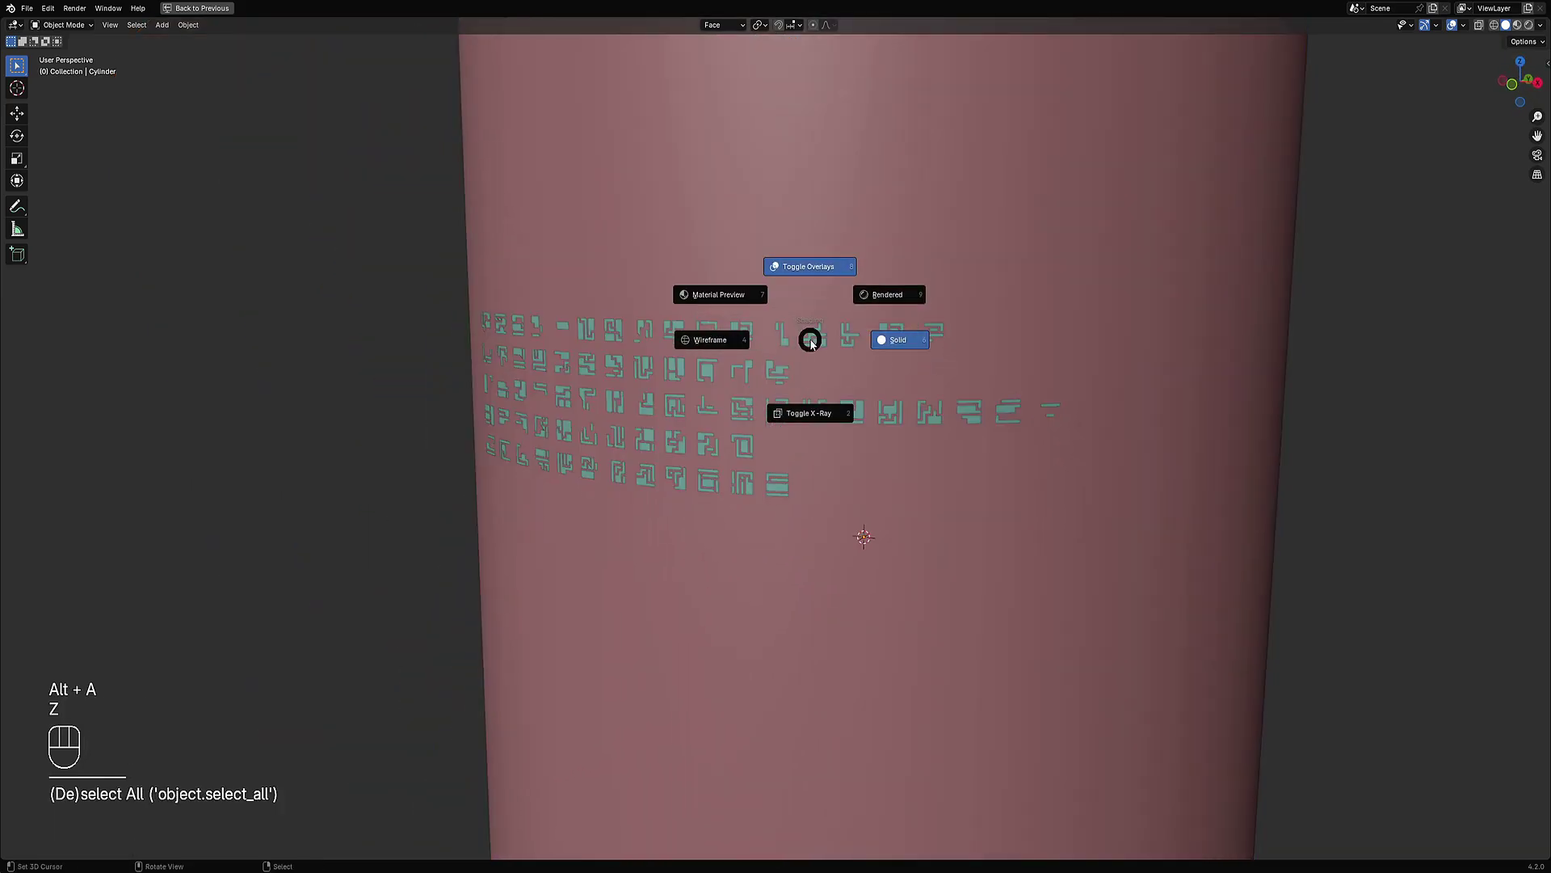
pyautogui.click(875, 300)
pyautogui.moveTo(812, 408); pyautogui.dragTo(879, 358, button='middle')
pyautogui.scroll(4, 879, 358)
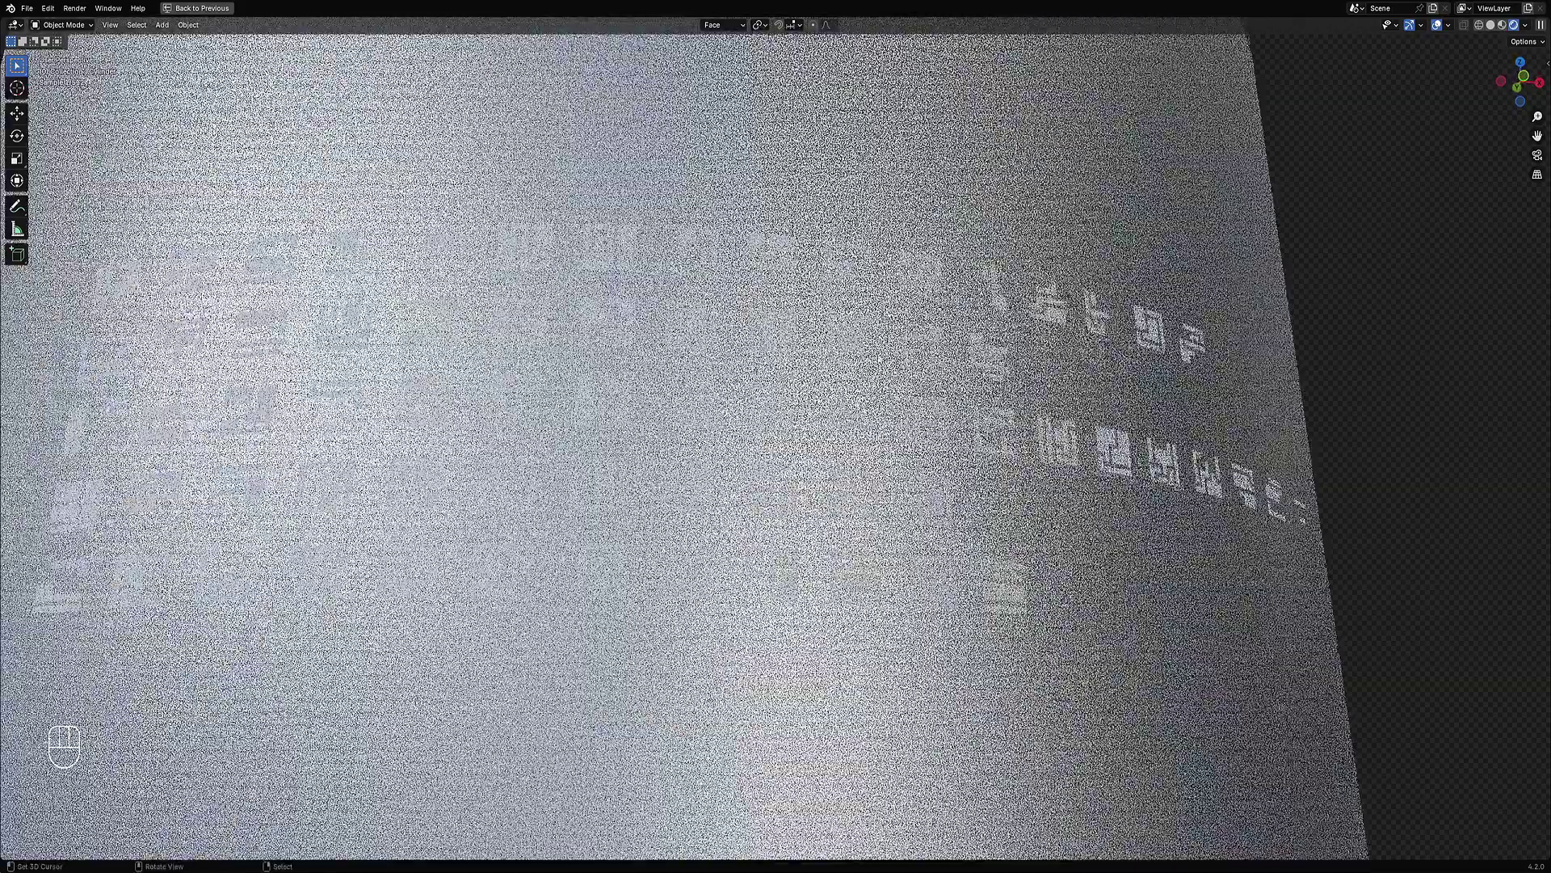
pyautogui.scroll(-3, 883, 392)
pyautogui.press('z')
pyautogui.click(976, 391)
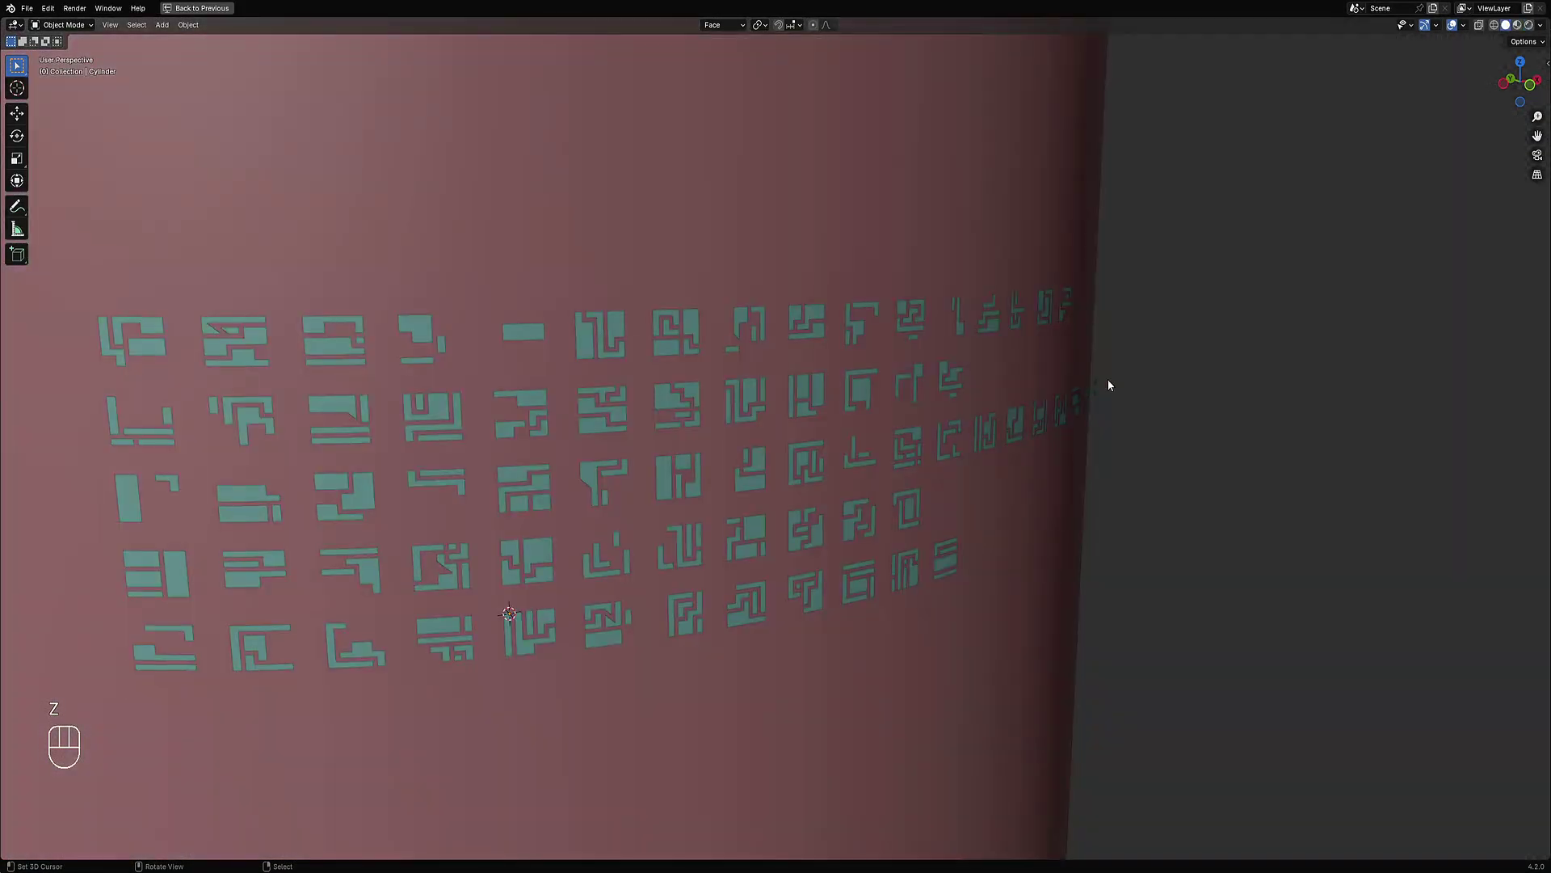
# Step: Try to reapply Shrinkwrap with offset 0.0060 to the panels object on its own, and undo it
pyautogui.moveTo(1109, 386)
pyautogui.mouseDown(button='middle')
pyautogui.moveTo(1108, 462)
pyautogui.moveTo(1084, 374)
pyautogui.mouseUp(button='middle')
pyautogui.scroll(-2, 1090, 348)
pyautogui.press('F9')
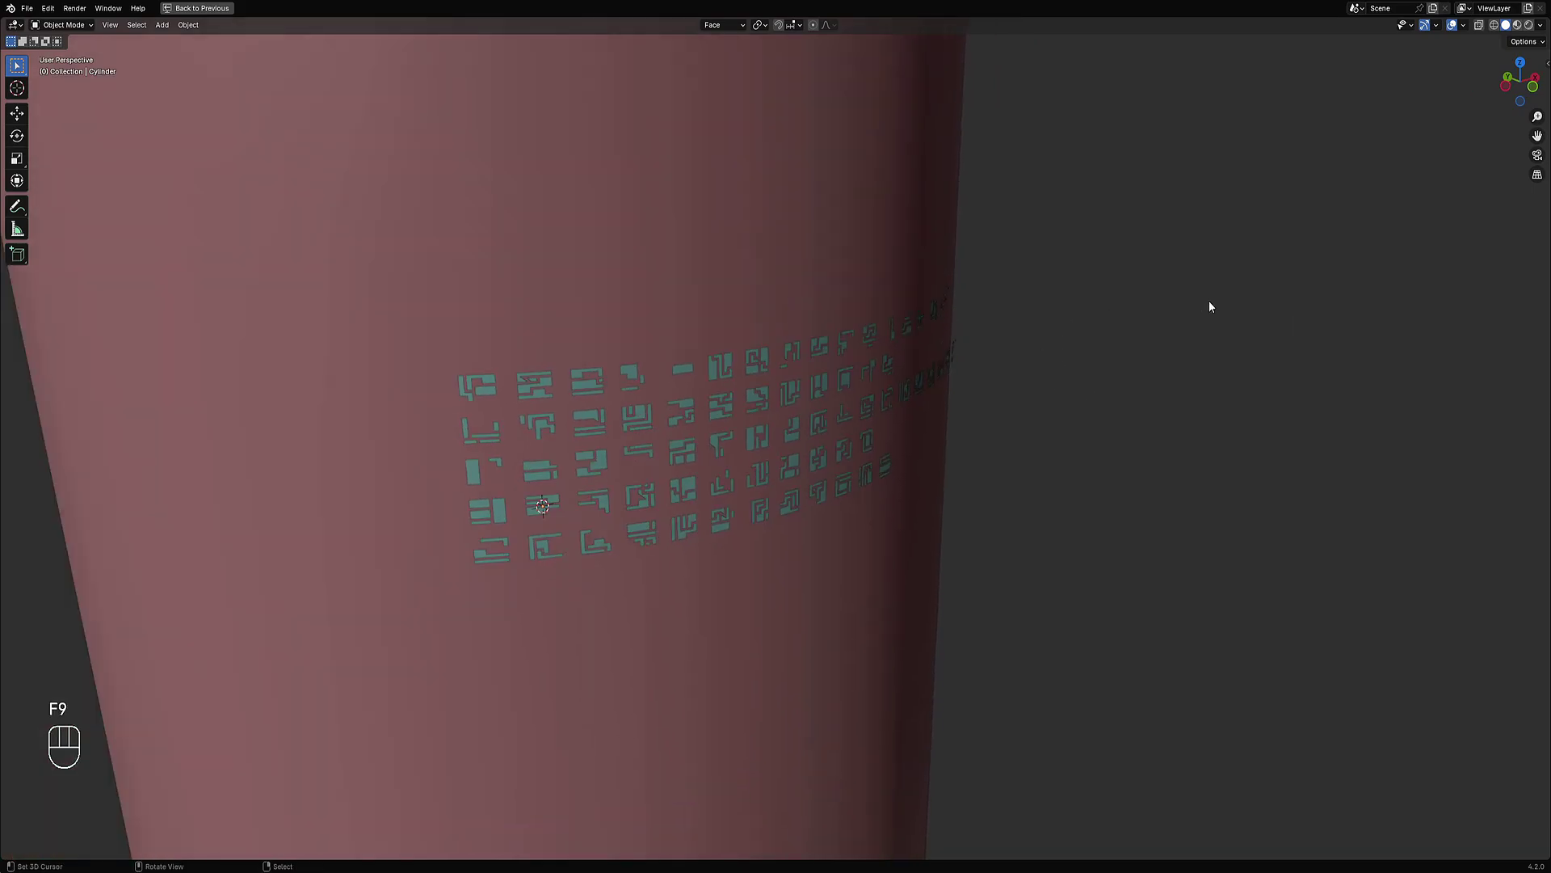
pyautogui.click(837, 345)
pyautogui.hotkey('ctrl', 'shift', 'x')
pyautogui.click(1048, 319)
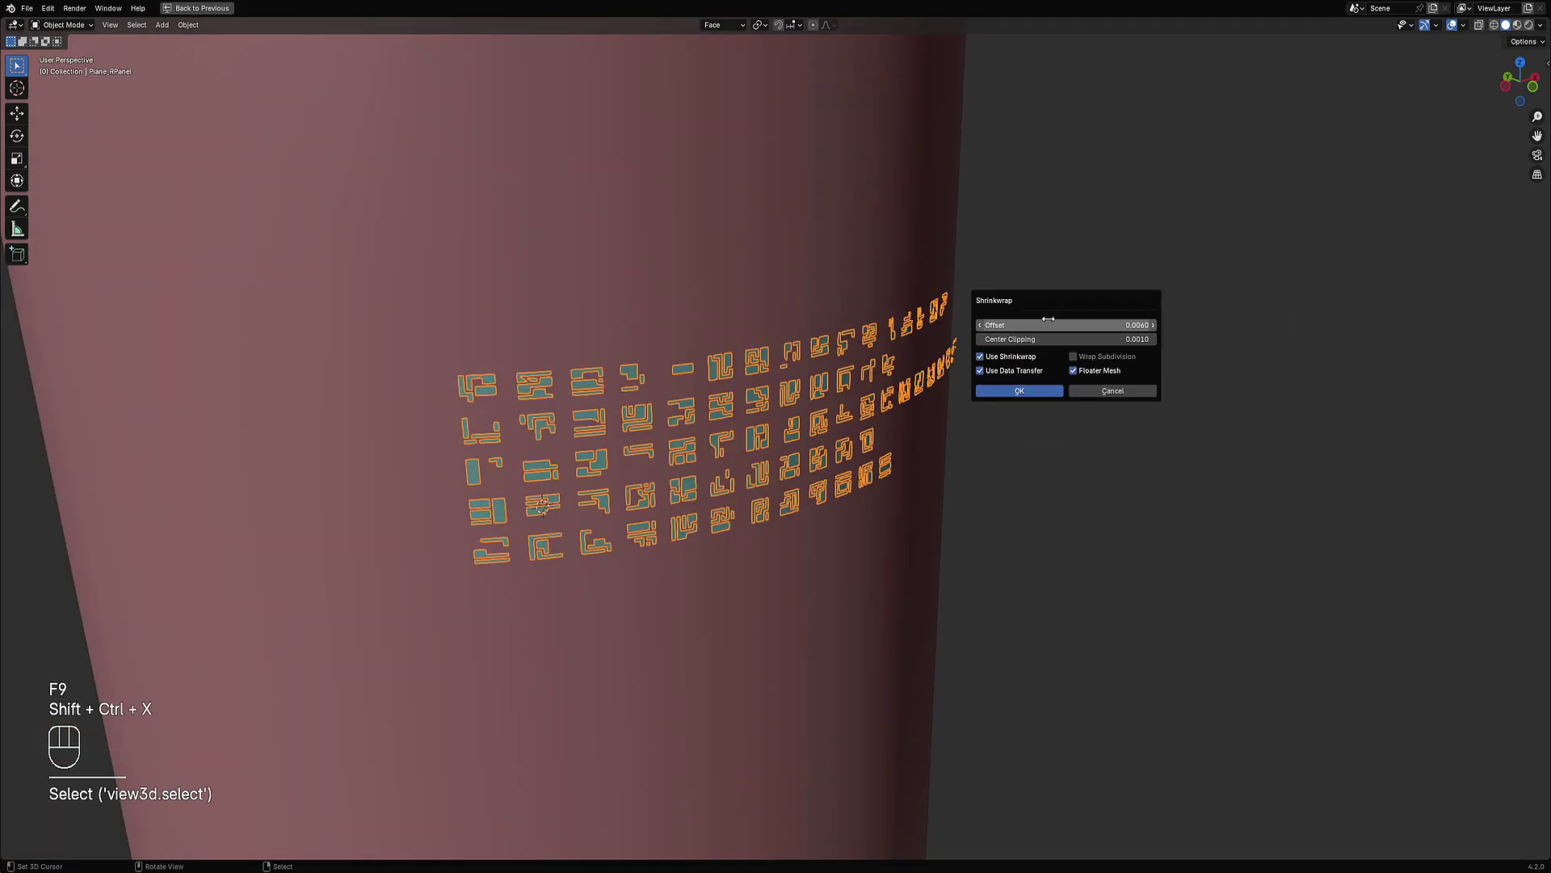
pyautogui.keyDown('shift'); pyautogui.moveTo(1052, 325); pyautogui.dragTo(1052, 325); pyautogui.keyUp('shift')
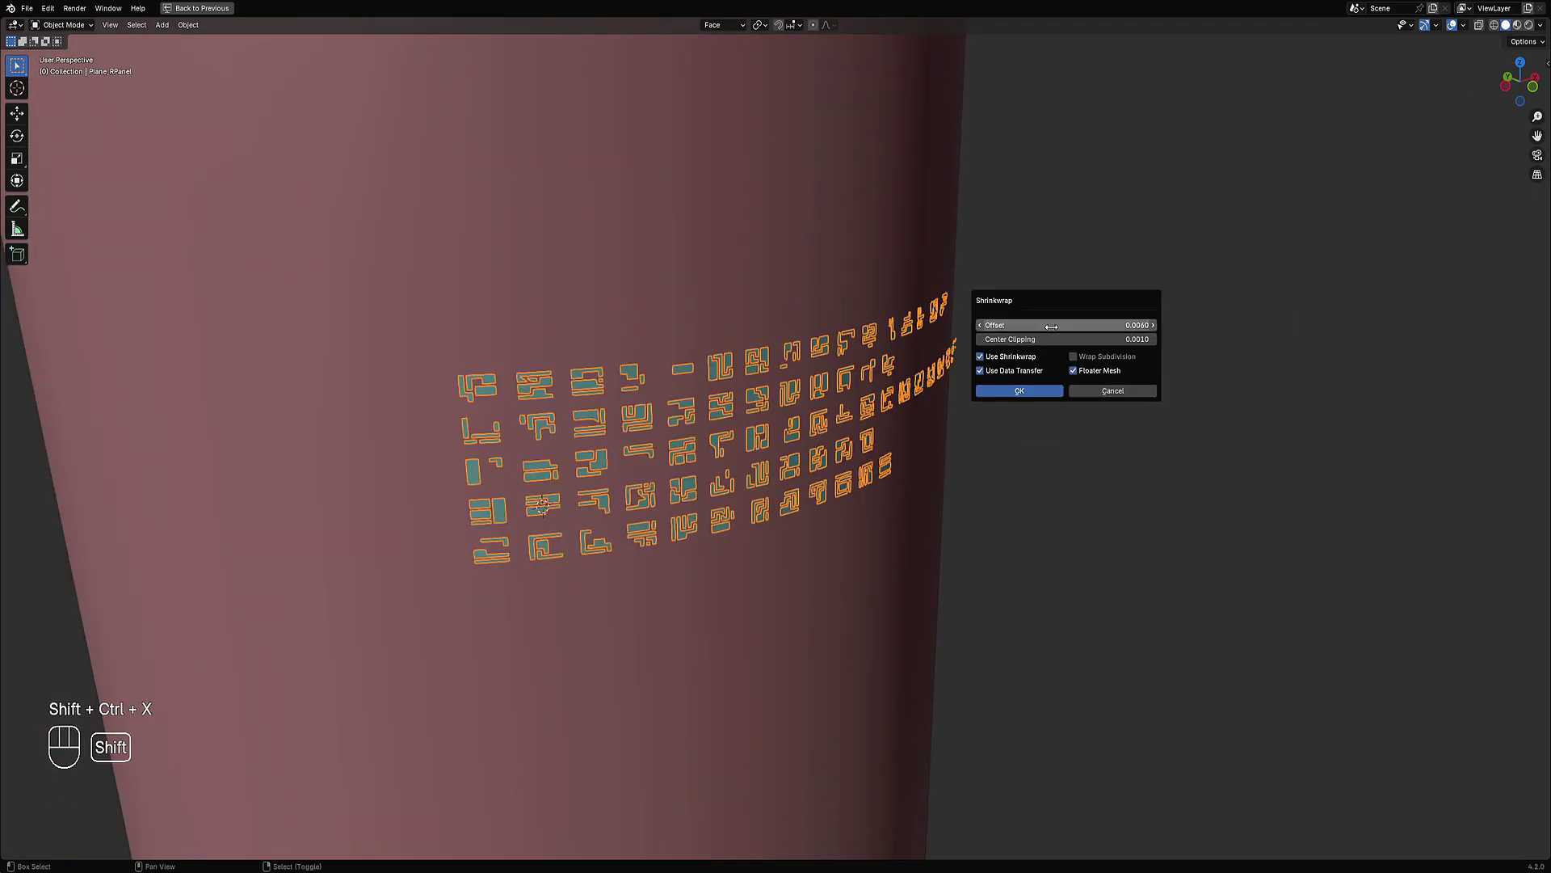
pyautogui.click(1038, 391)
pyautogui.hotkey('ctrl', 'z')
# Step: Shrinkwrap the panels onto the cylinder with Use Shrinkwrap, Use Data Transfer and Floater Mesh enabled, and fine-tune the offset
pyautogui.click(923, 269)
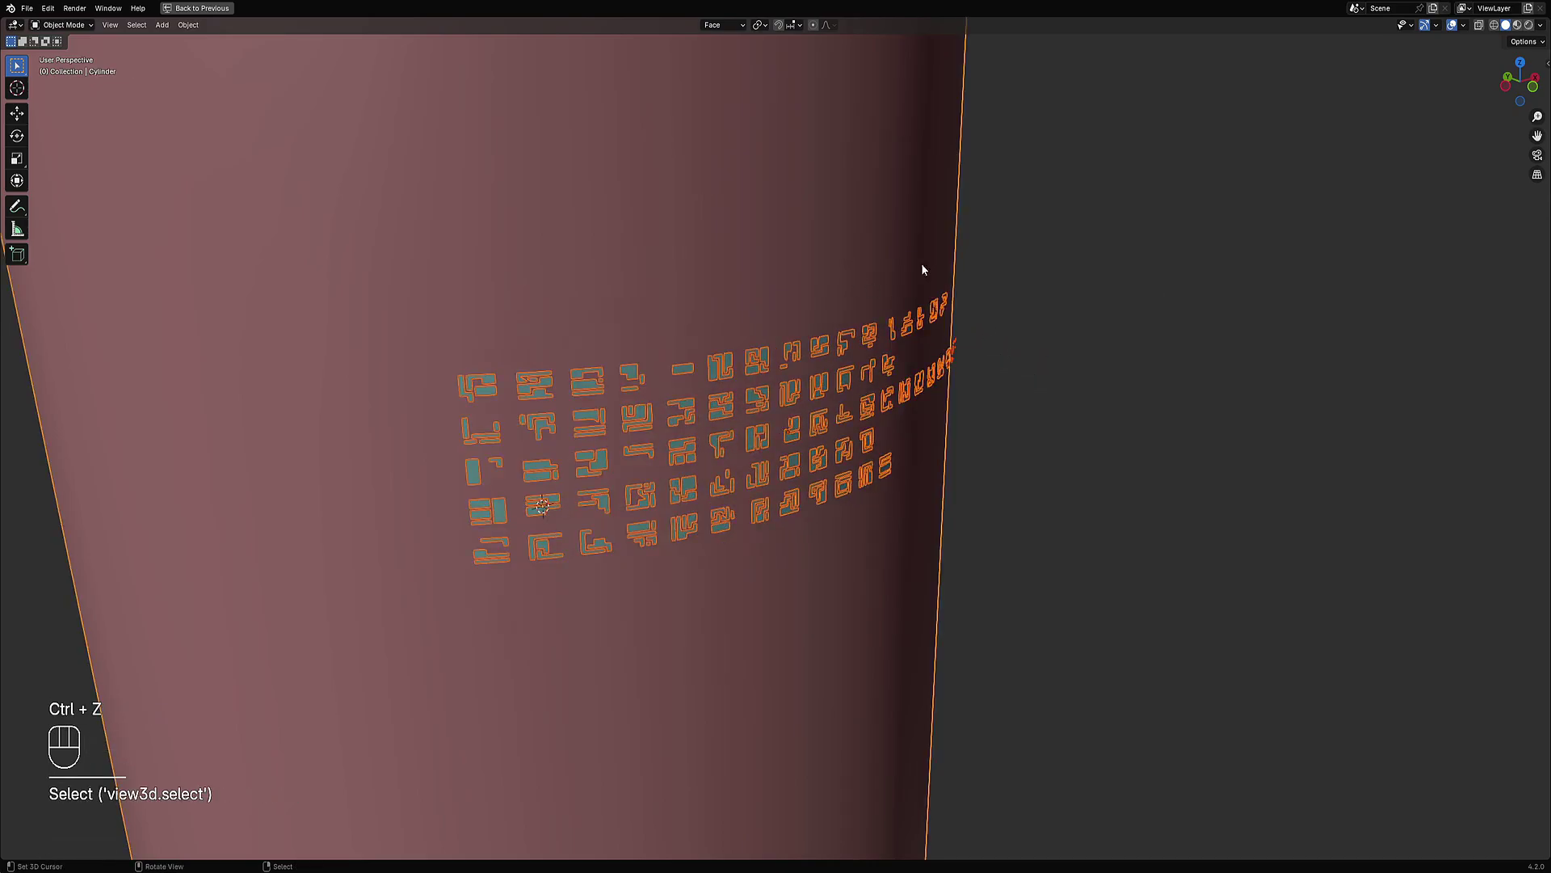
pyautogui.hotkey('ctrl', 'shift', 'x')
pyautogui.click(937, 271)
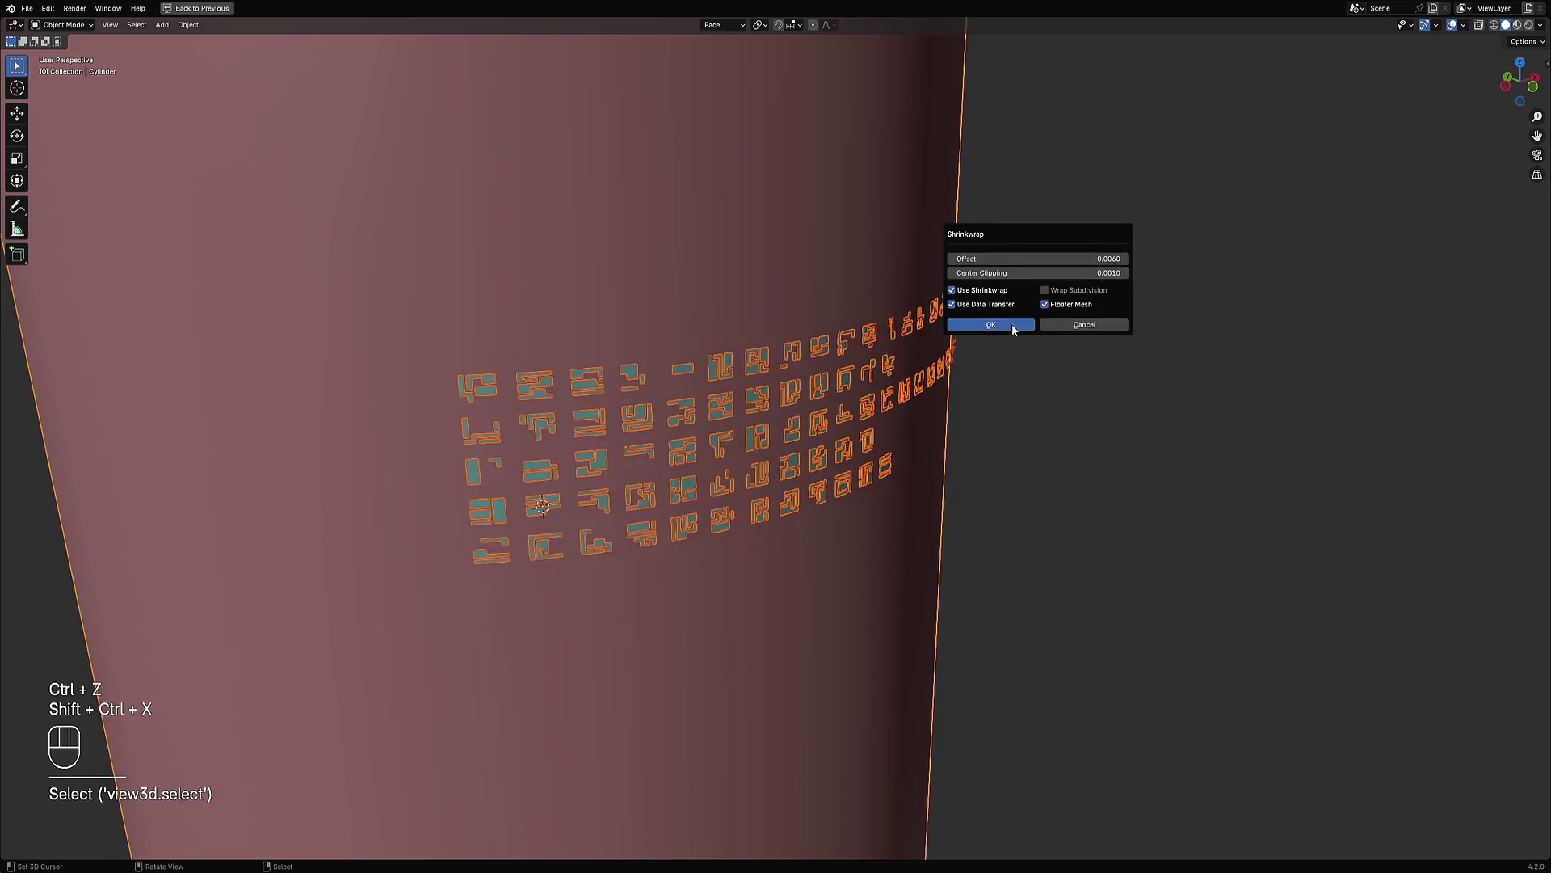
pyautogui.click(1012, 323)
pyautogui.press('F9')
pyautogui.keyDown('shift'); pyautogui.moveTo(1192, 386); pyautogui.dragTo(1206, 387); pyautogui.keyUp('shift')
# Step: Add a Subdivision modifier at viewport level 1 to the panels object to round the glyph corners
pyautogui.moveTo(1028, 531); pyautogui.dragTo(808, 424, button='middle')
pyautogui.hotkey('alt', 'a')
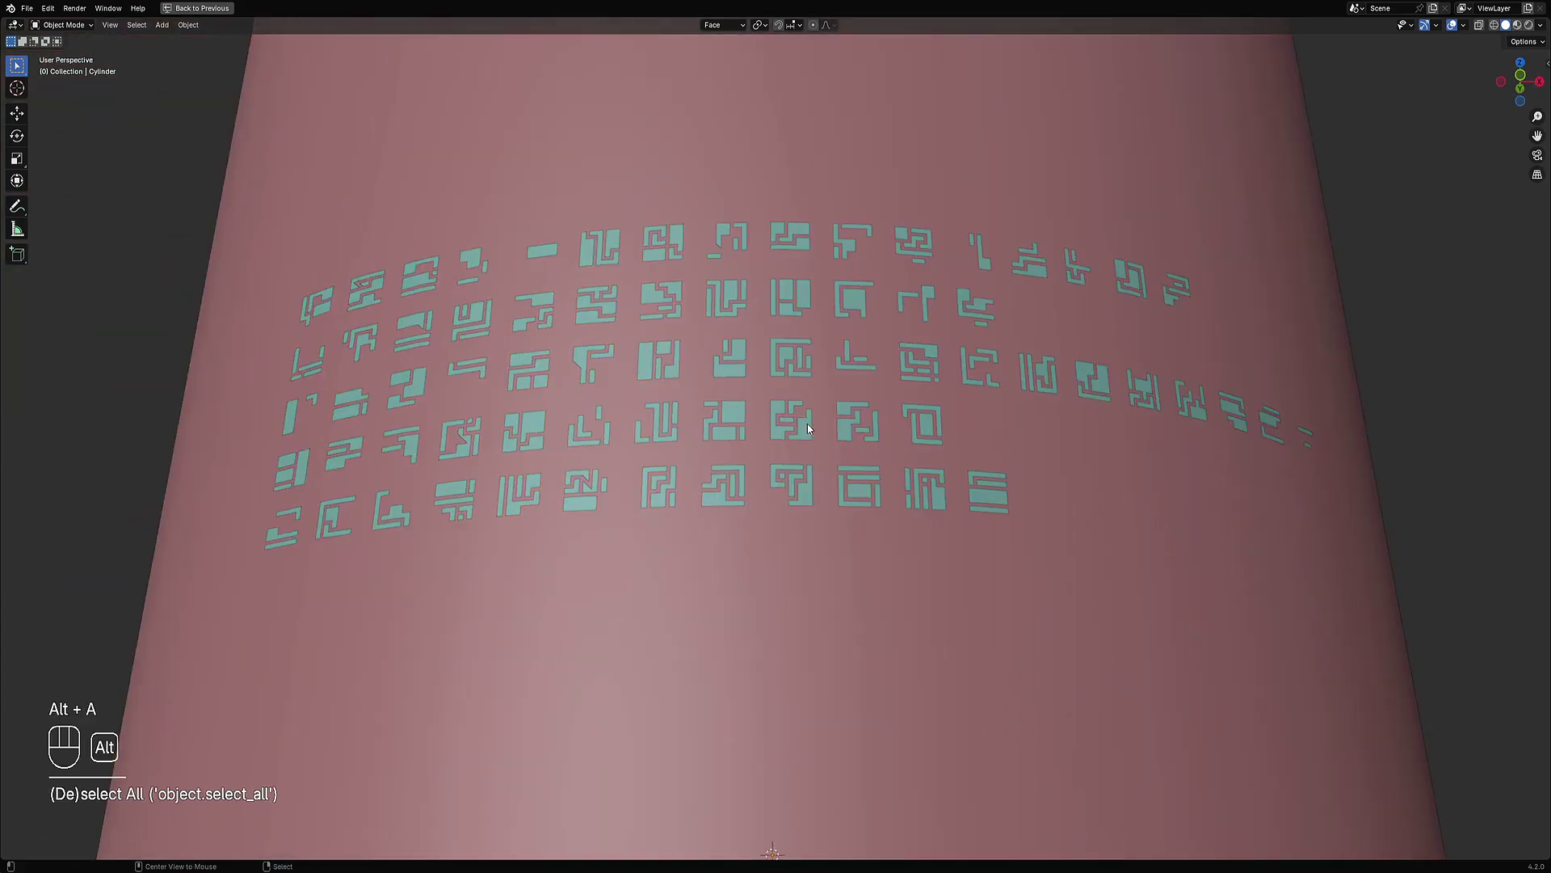
pyautogui.rightClick(800, 376)
pyautogui.hotkey('shift', 'alt', 'z')
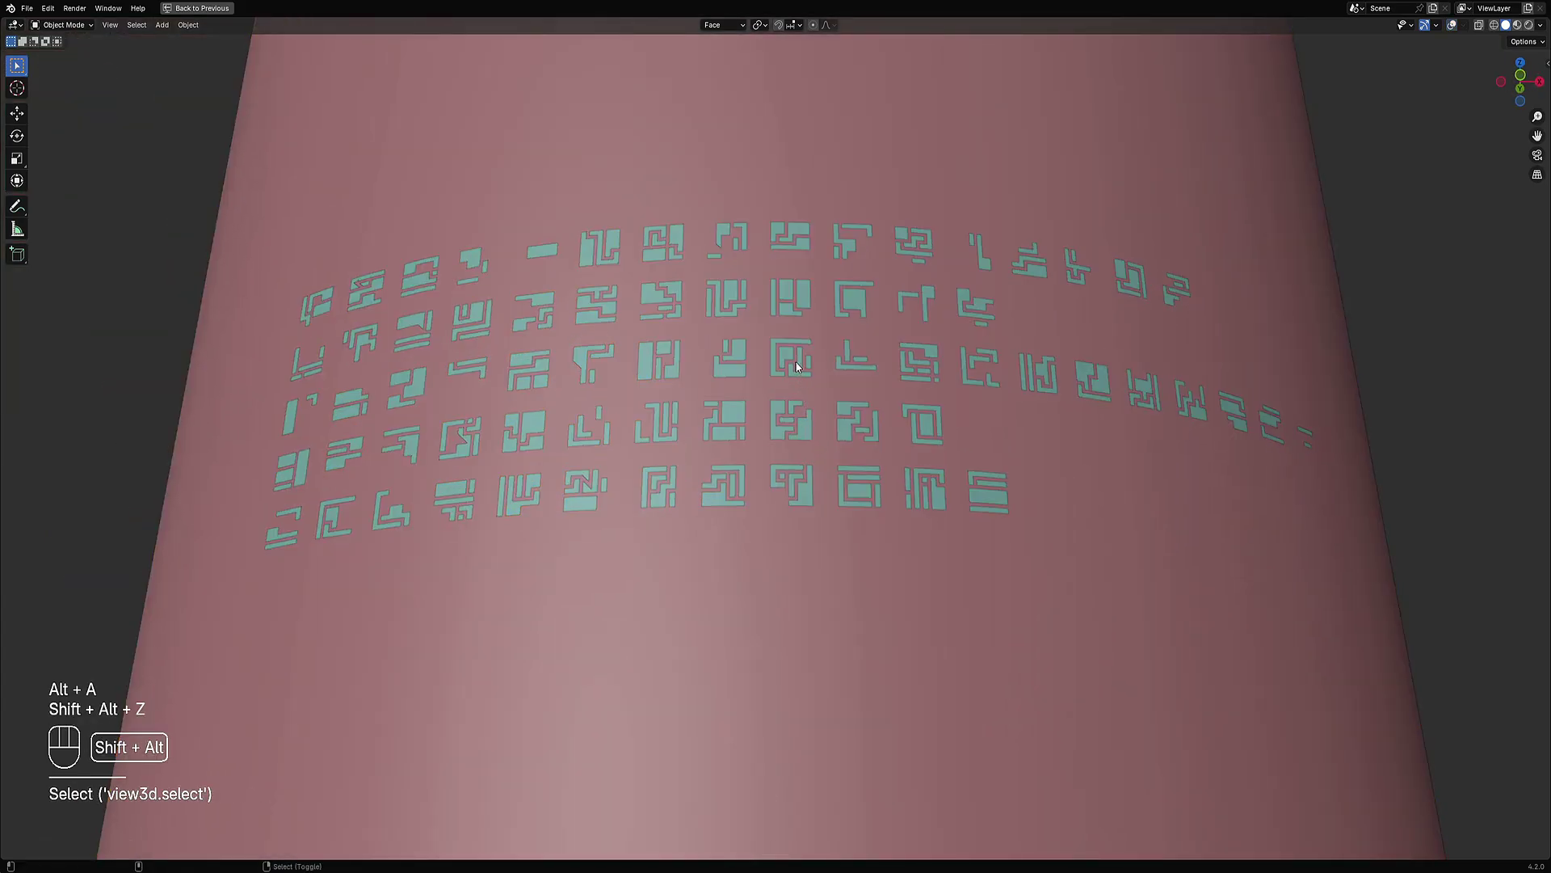
pyautogui.moveTo(800, 375); pyautogui.dragTo(824, 402, button='middle')
pyautogui.scroll(2, 825, 402)
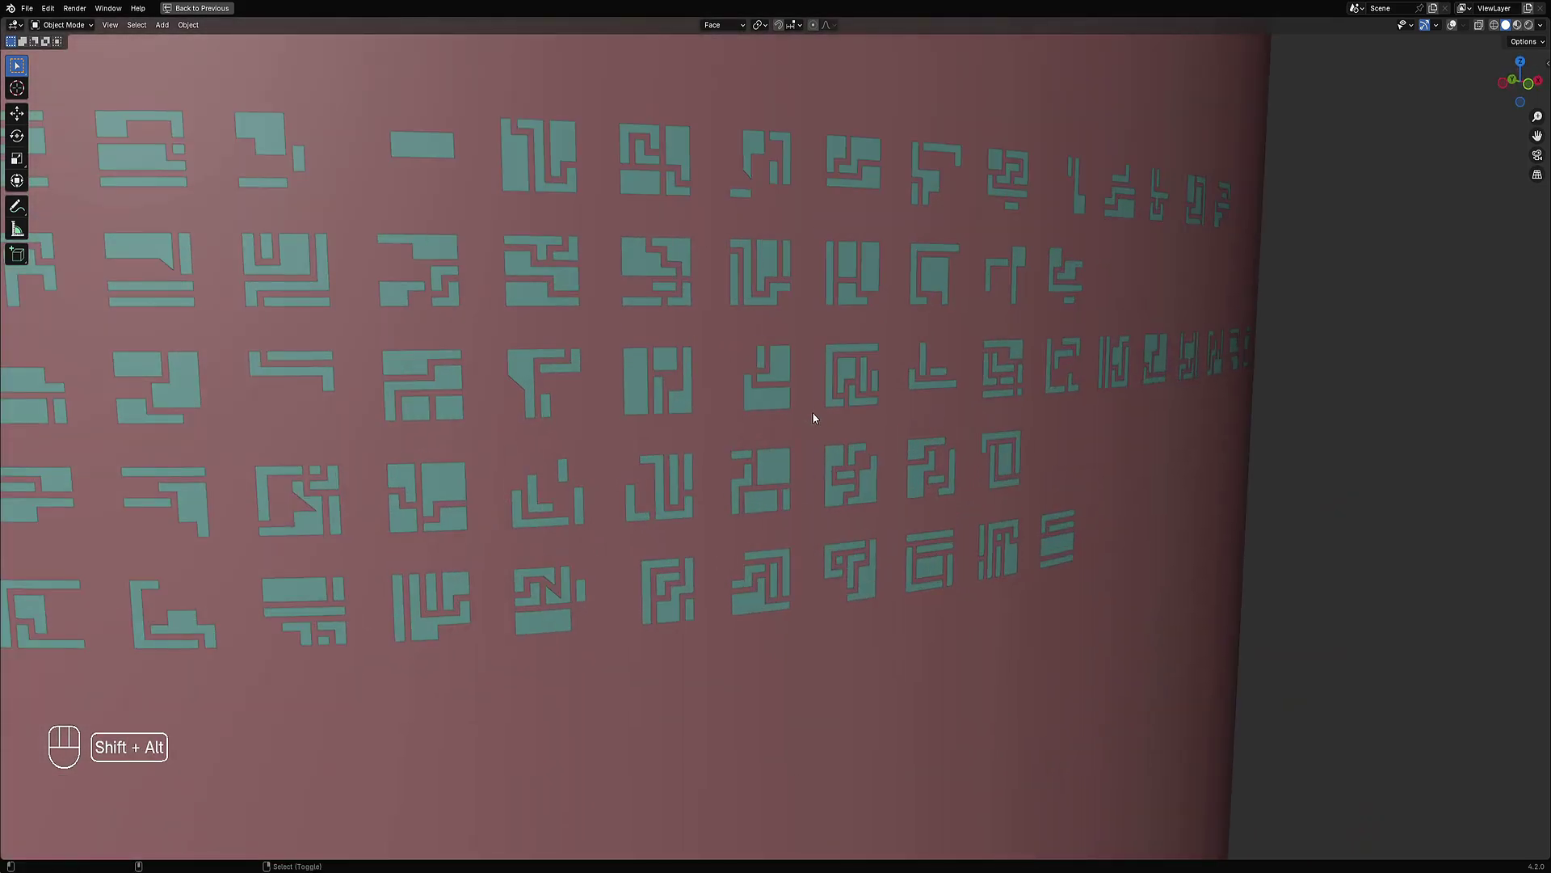
pyautogui.hotkey('shift', 'alt', 'z')
pyautogui.hotkey('ctrl', '1')
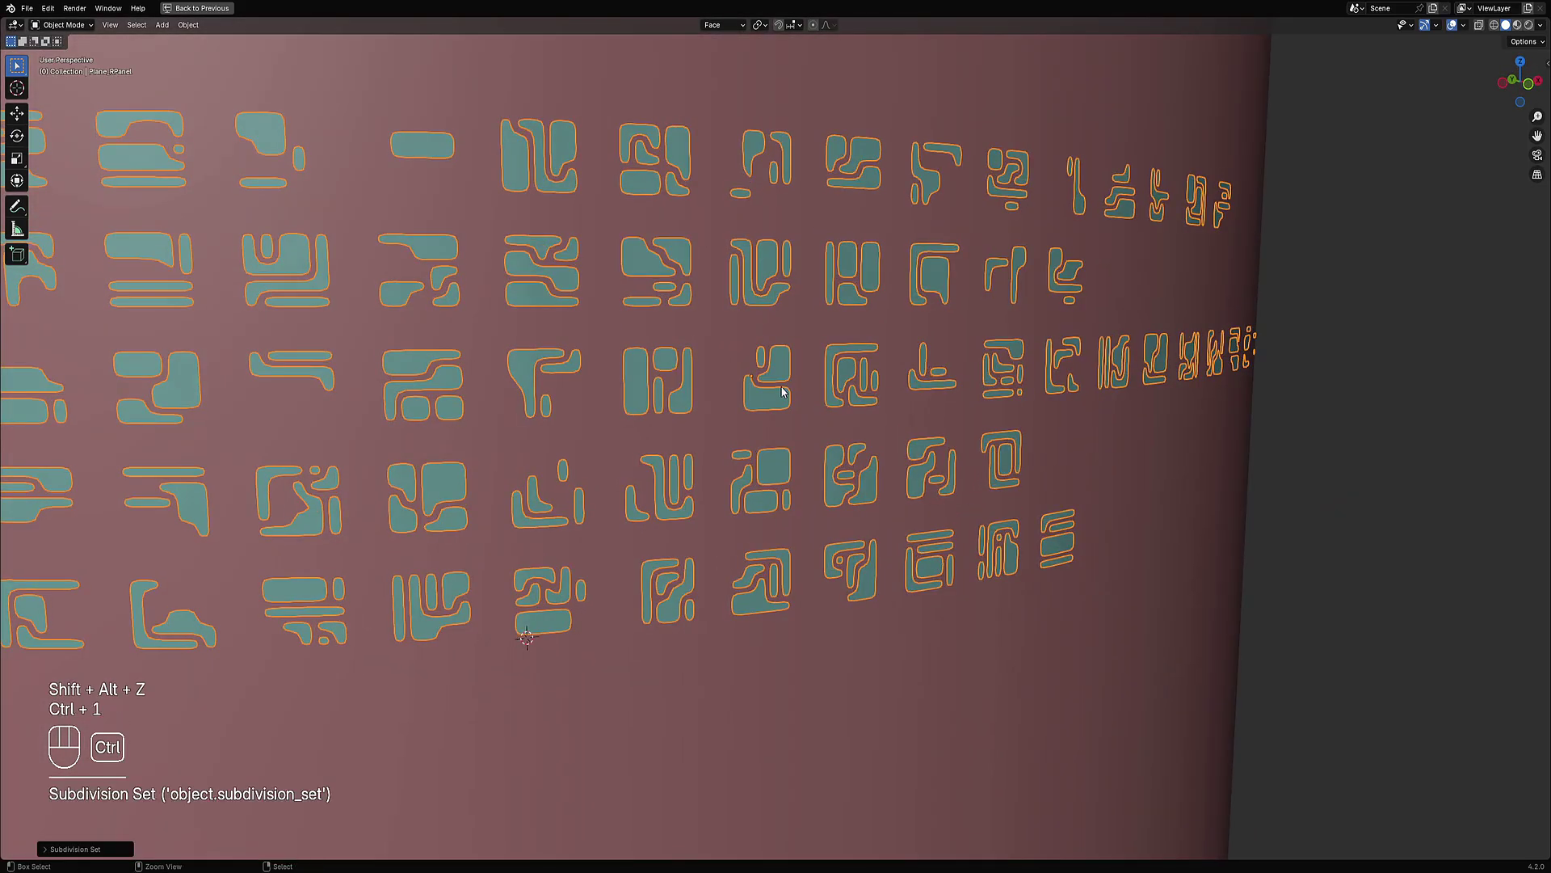
# Step: Deselect everything and examine the rounded panels in Rendered shading, returning to Solid shading
pyautogui.scroll(-5, 784, 391)
pyautogui.moveTo(784, 391)
pyautogui.mouseDown(button='middle')
pyautogui.moveTo(1015, 389)
pyautogui.moveTo(986, 385)
pyautogui.mouseUp(button='middle')
pyautogui.hotkey('alt', 'a')
pyautogui.scroll(-1, 1011, 380)
pyautogui.scroll(2, 961, 382)
pyautogui.press('z')
pyautogui.click(974, 328)
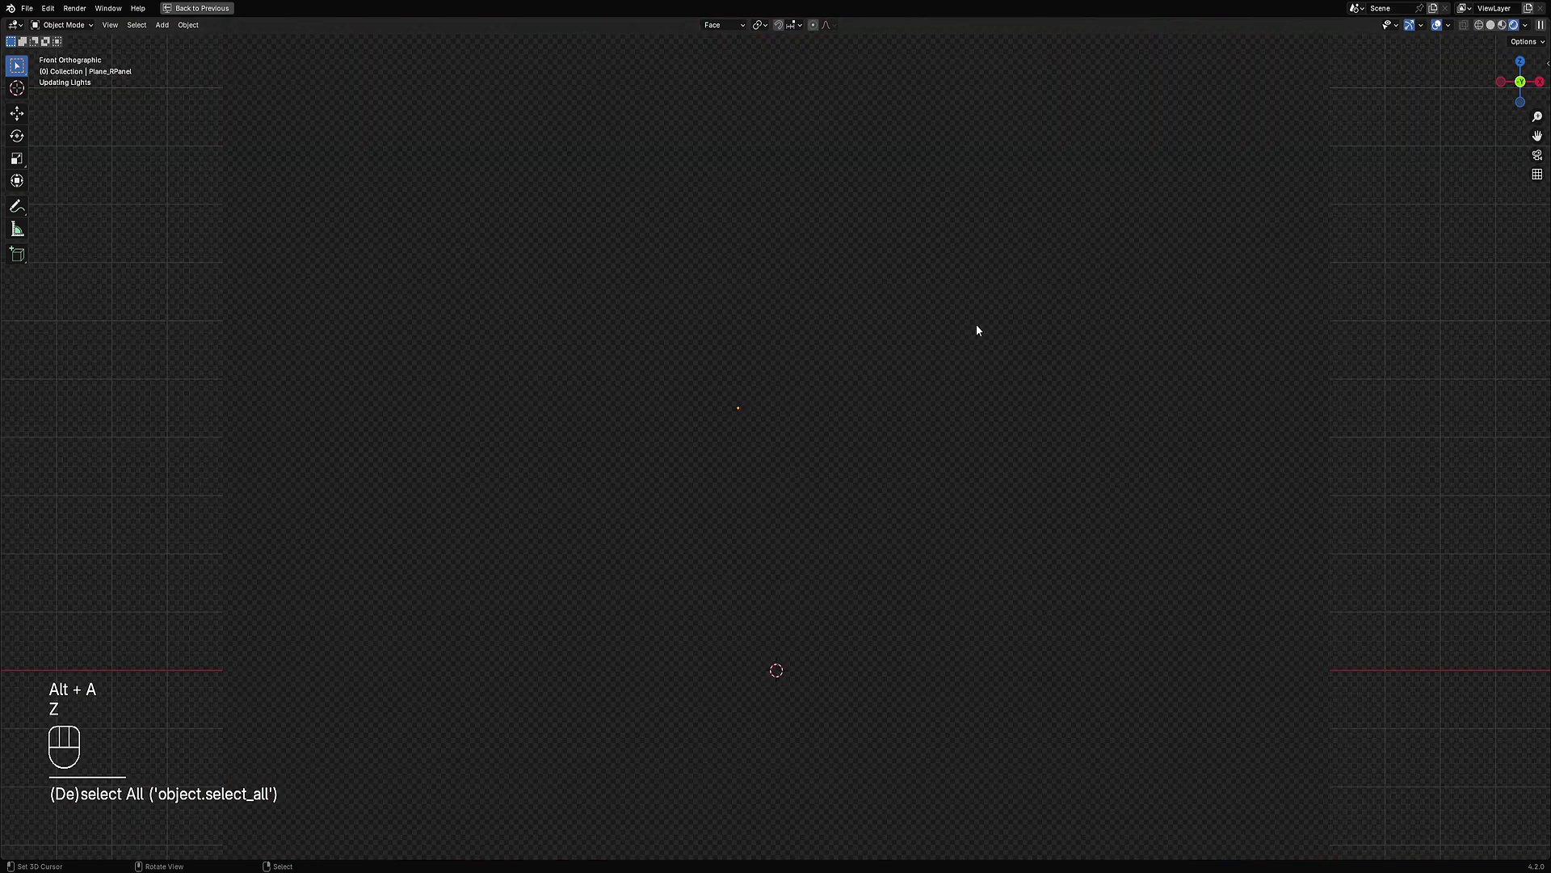
pyautogui.moveTo(937, 401)
pyautogui.mouseDown(button='middle')
pyautogui.moveTo(1018, 364)
pyautogui.moveTo(935, 413)
pyautogui.mouseUp(button='middle')
pyautogui.scroll(-3, 960, 401)
pyautogui.press('z')
pyautogui.click(1040, 422)
# Step: Save the file and create a new material for the panels object
pyautogui.hotkey('ctrl', 's')
pyautogui.hotkey('ctrl', 'space')
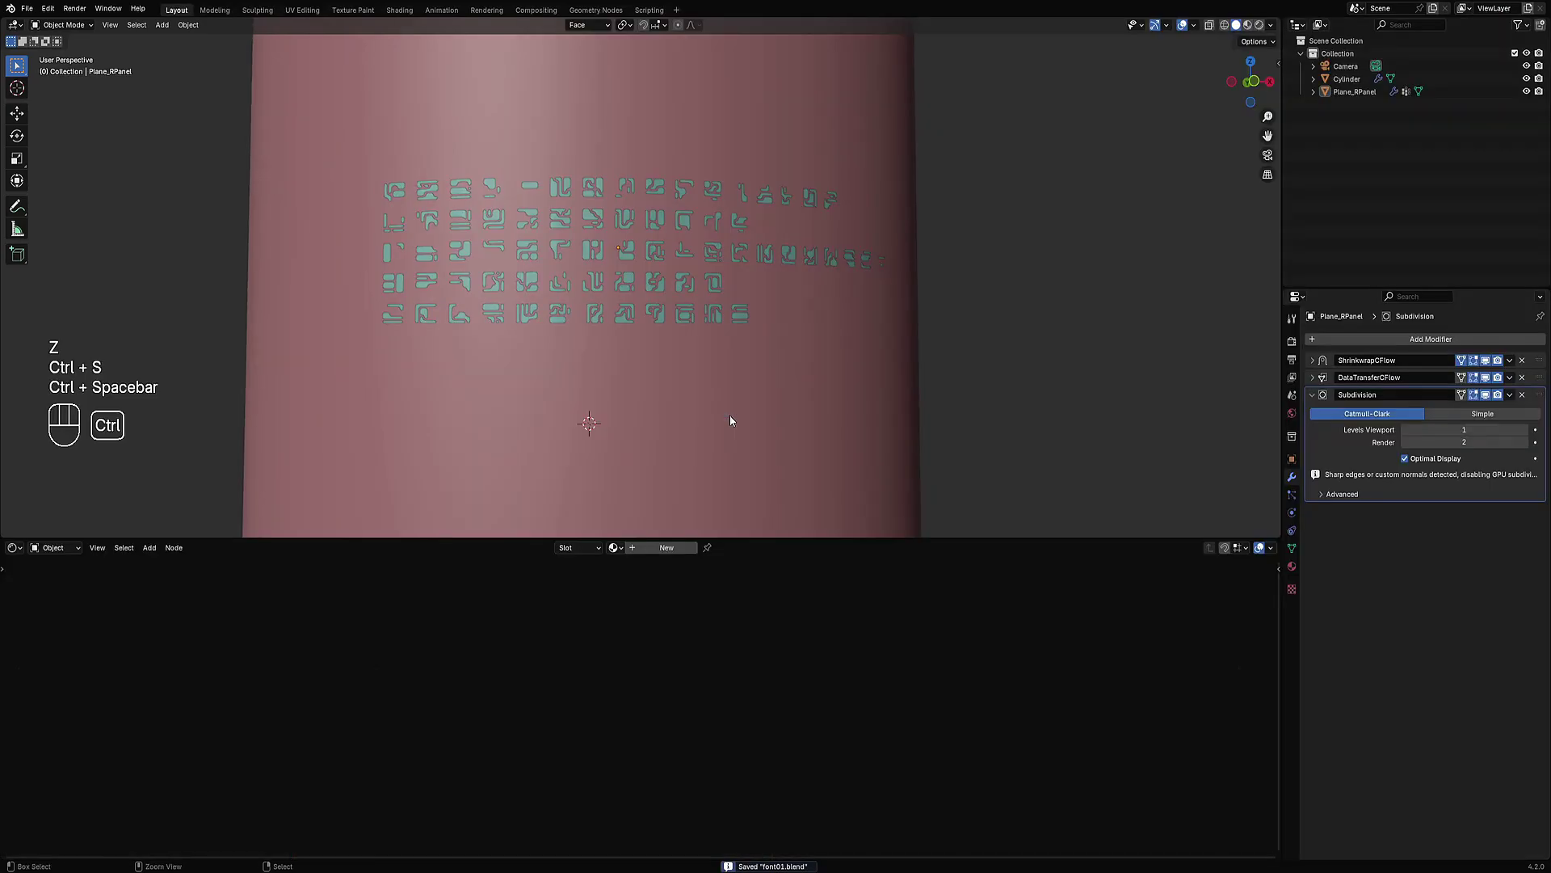
pyautogui.click(648, 548)
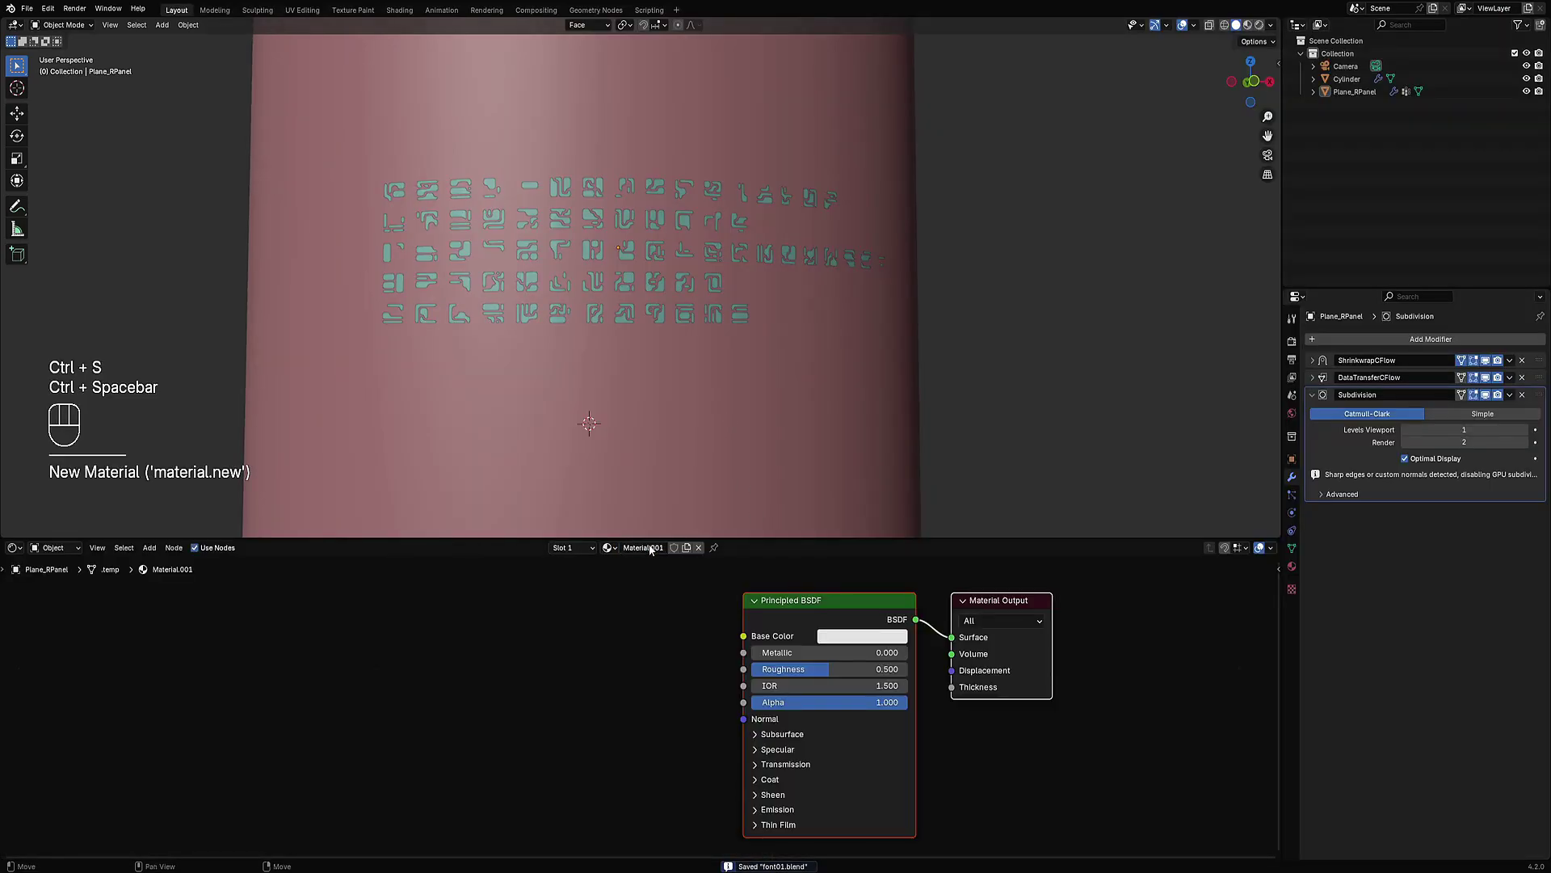
# Step: Open the panels object's Visibility settings and review its Ray Visibility options
pyautogui.click(1292, 458)
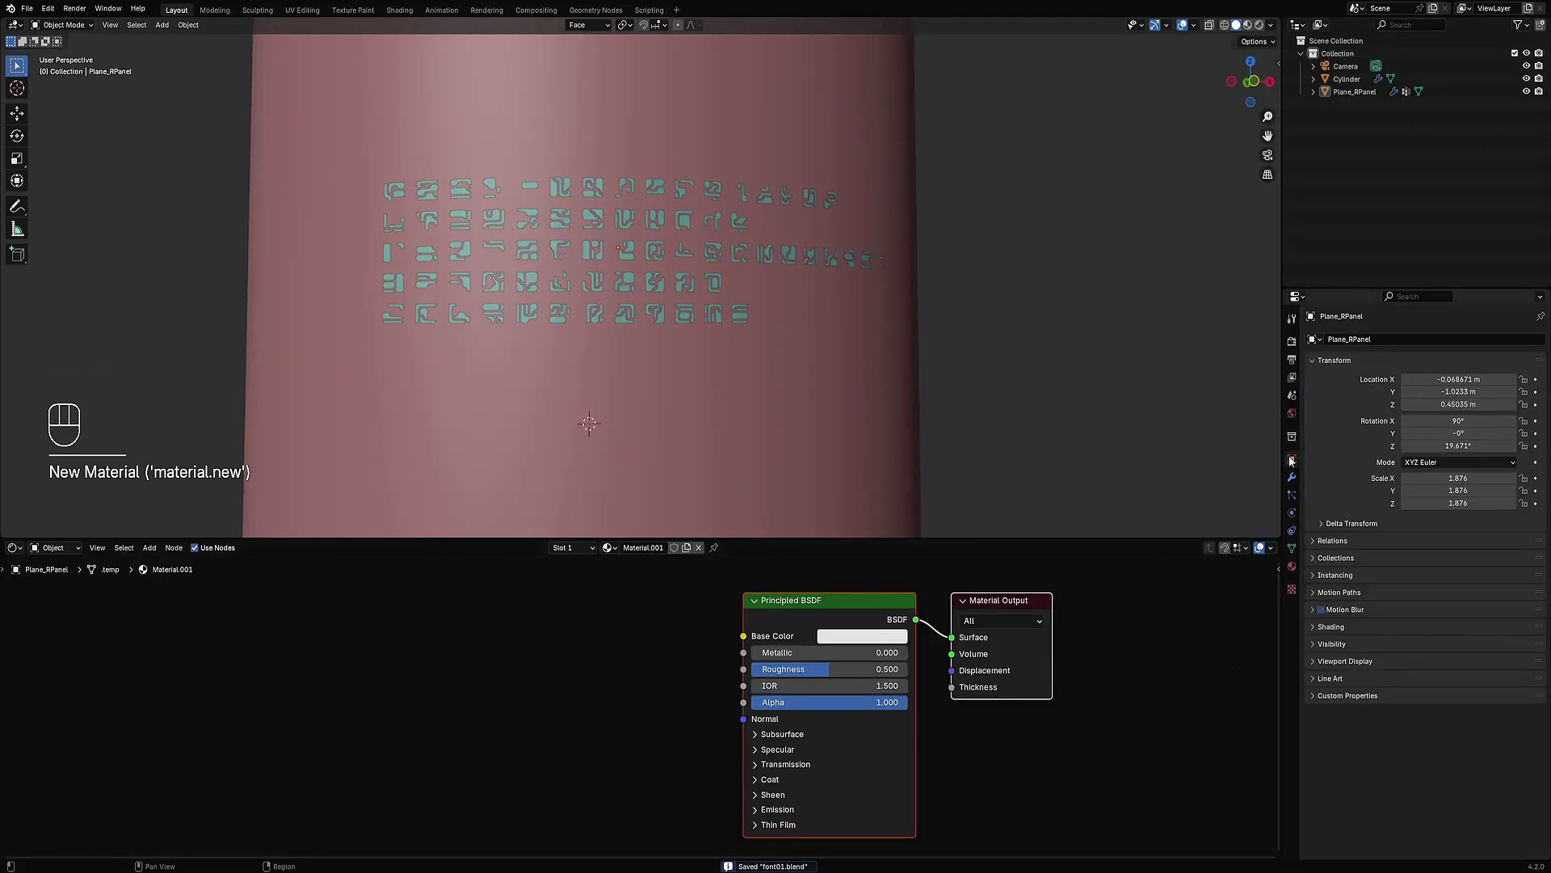
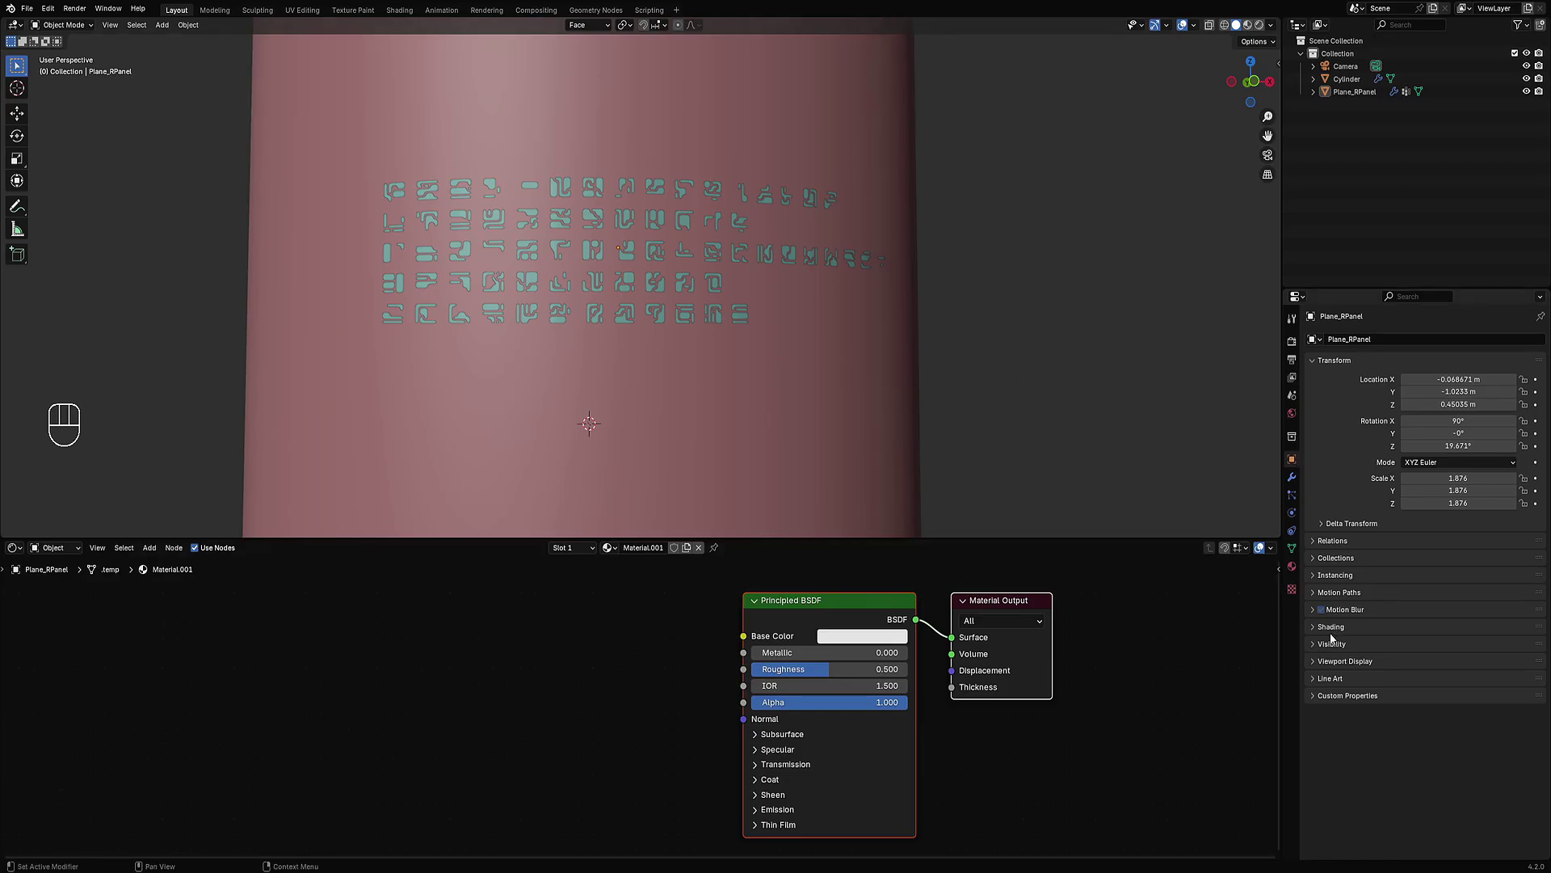
pyautogui.hotkey('ctrl', ',')
pyautogui.click(1379, 662)
pyautogui.click(1357, 645)
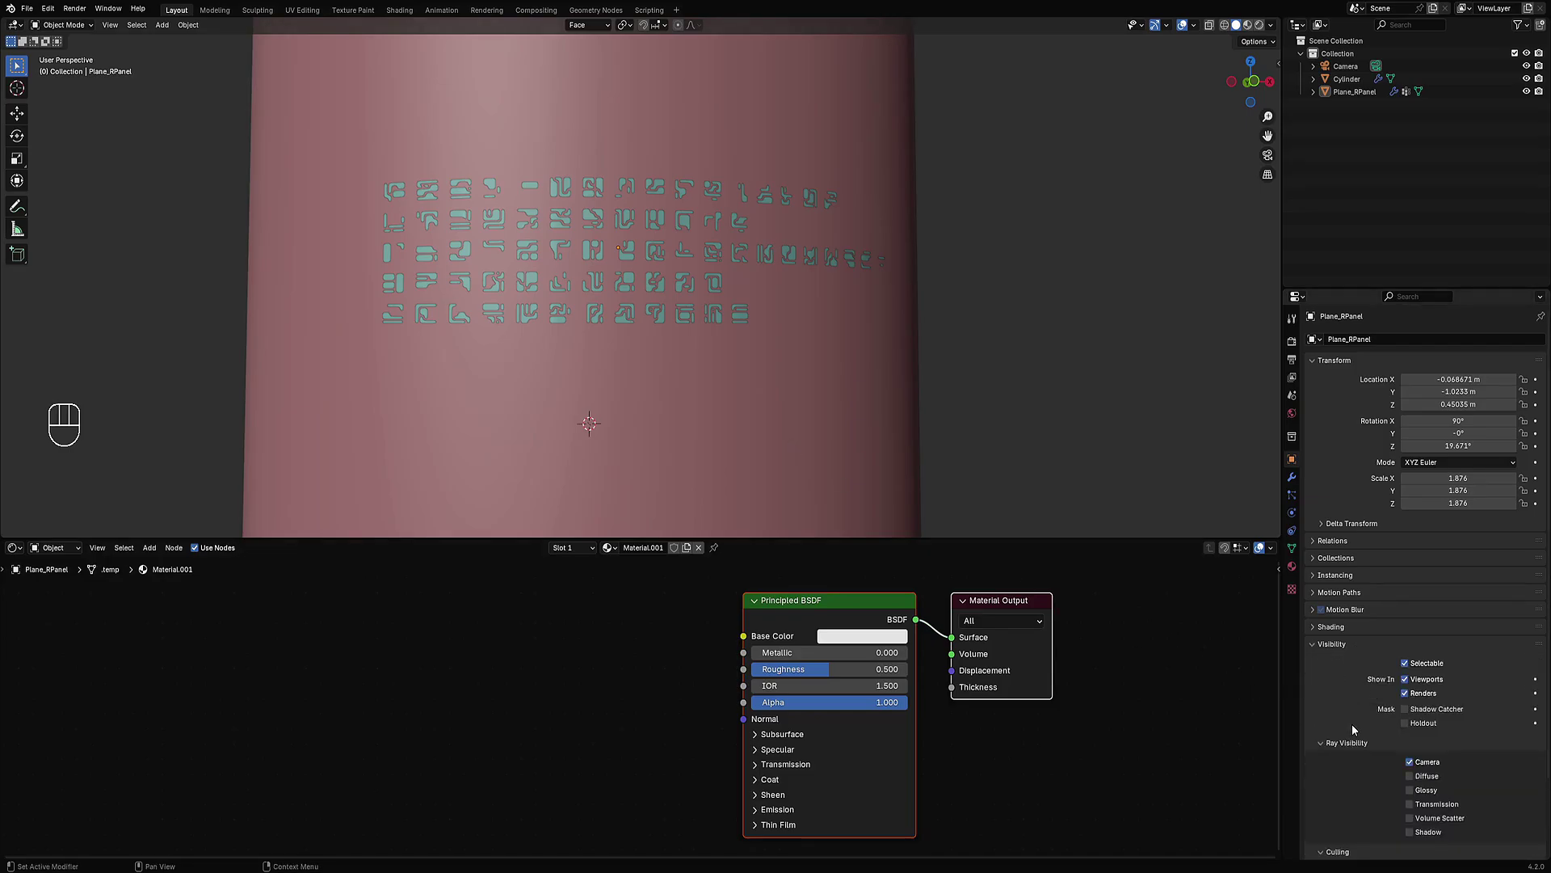
pyautogui.scroll(-3, 1428, 750)
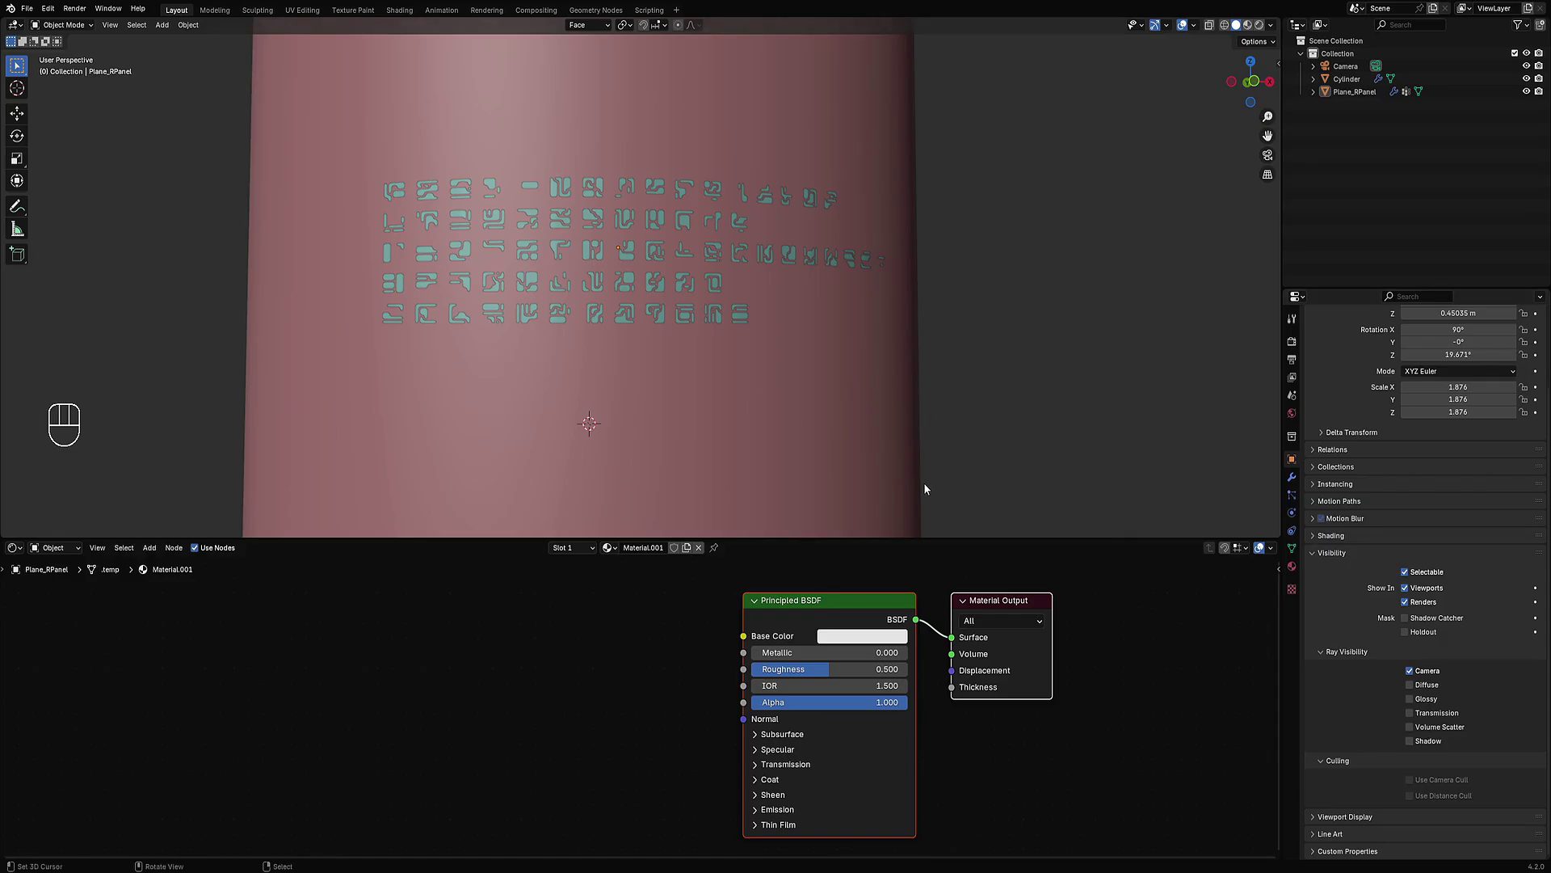
# Step: Inspect the panels' default material on the cylinder from several angles in Rendered shading, returning to Solid shading
pyautogui.moveTo(925, 460); pyautogui.dragTo(812, 383, button='middle')
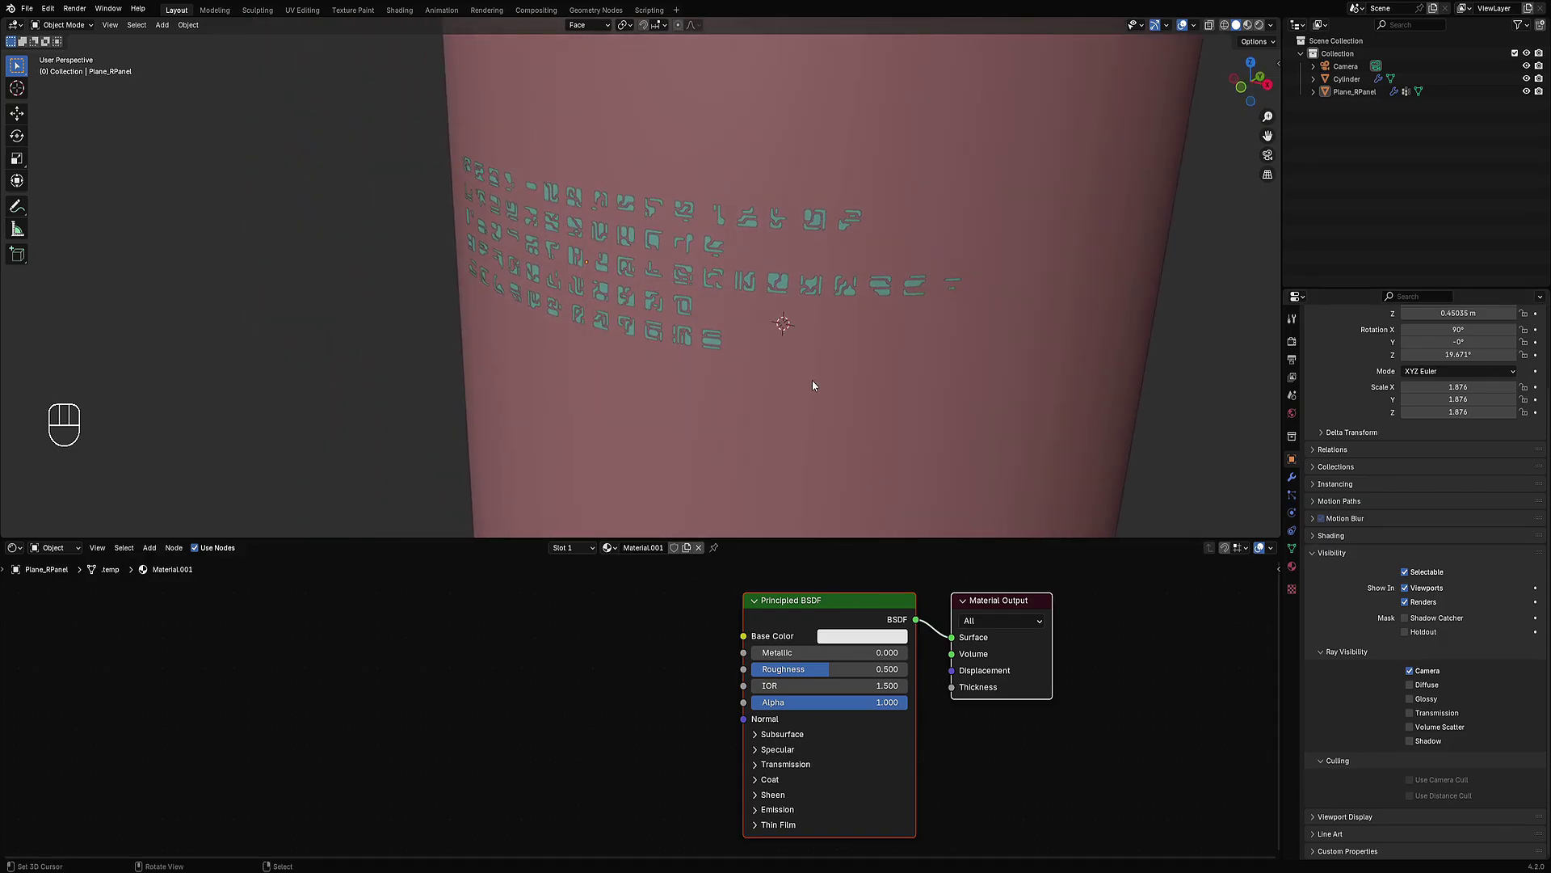
pyautogui.press('n')
pyautogui.press('n')
pyautogui.hotkey('ctrl', 'space')
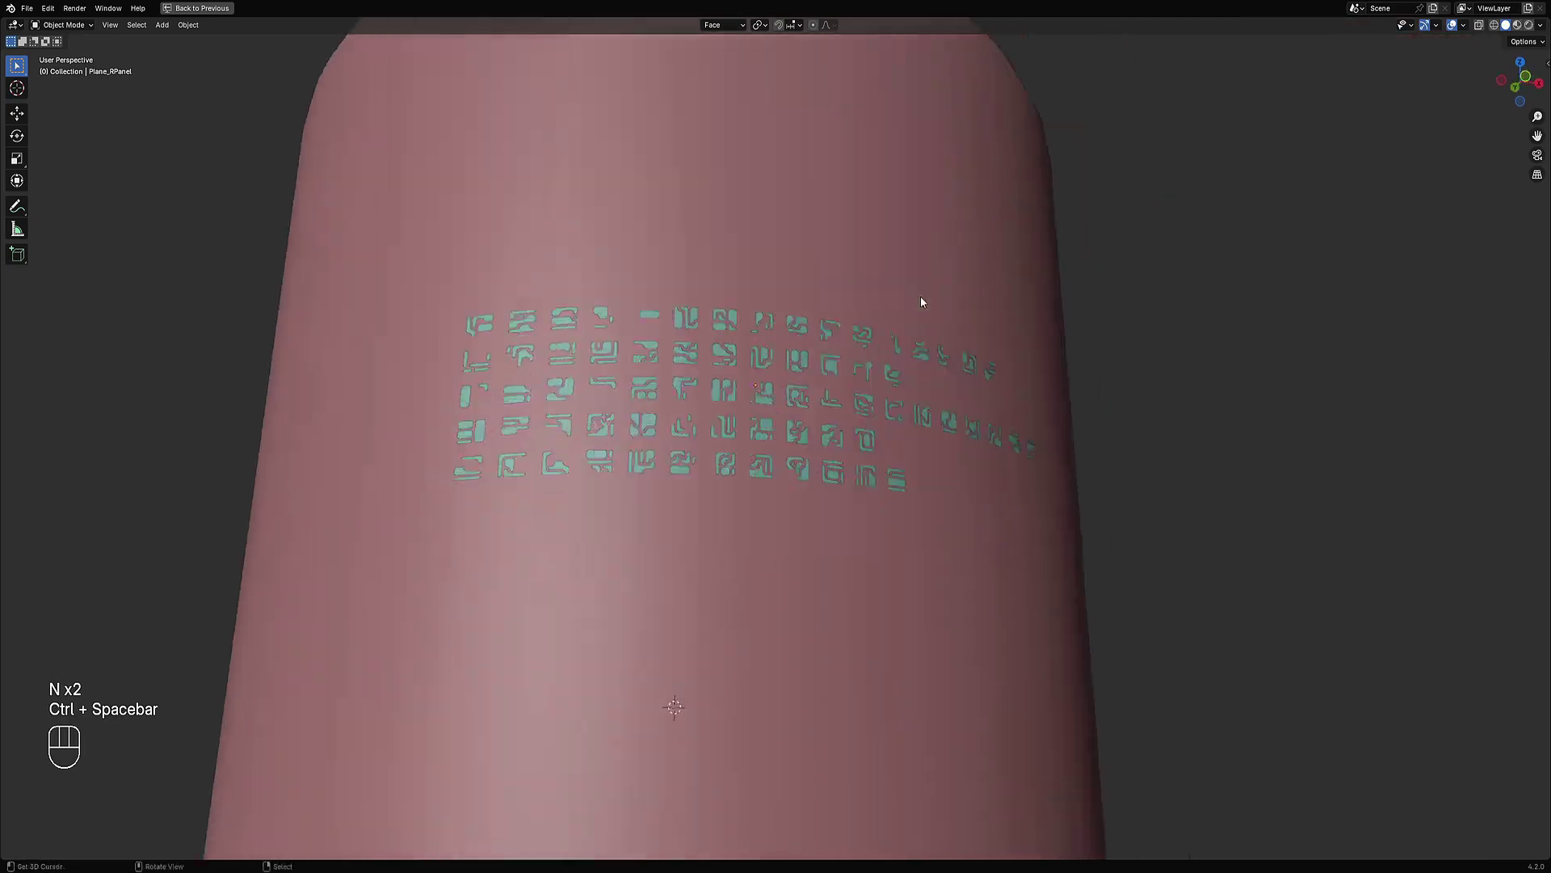
pyautogui.press('z')
pyautogui.click(989, 253)
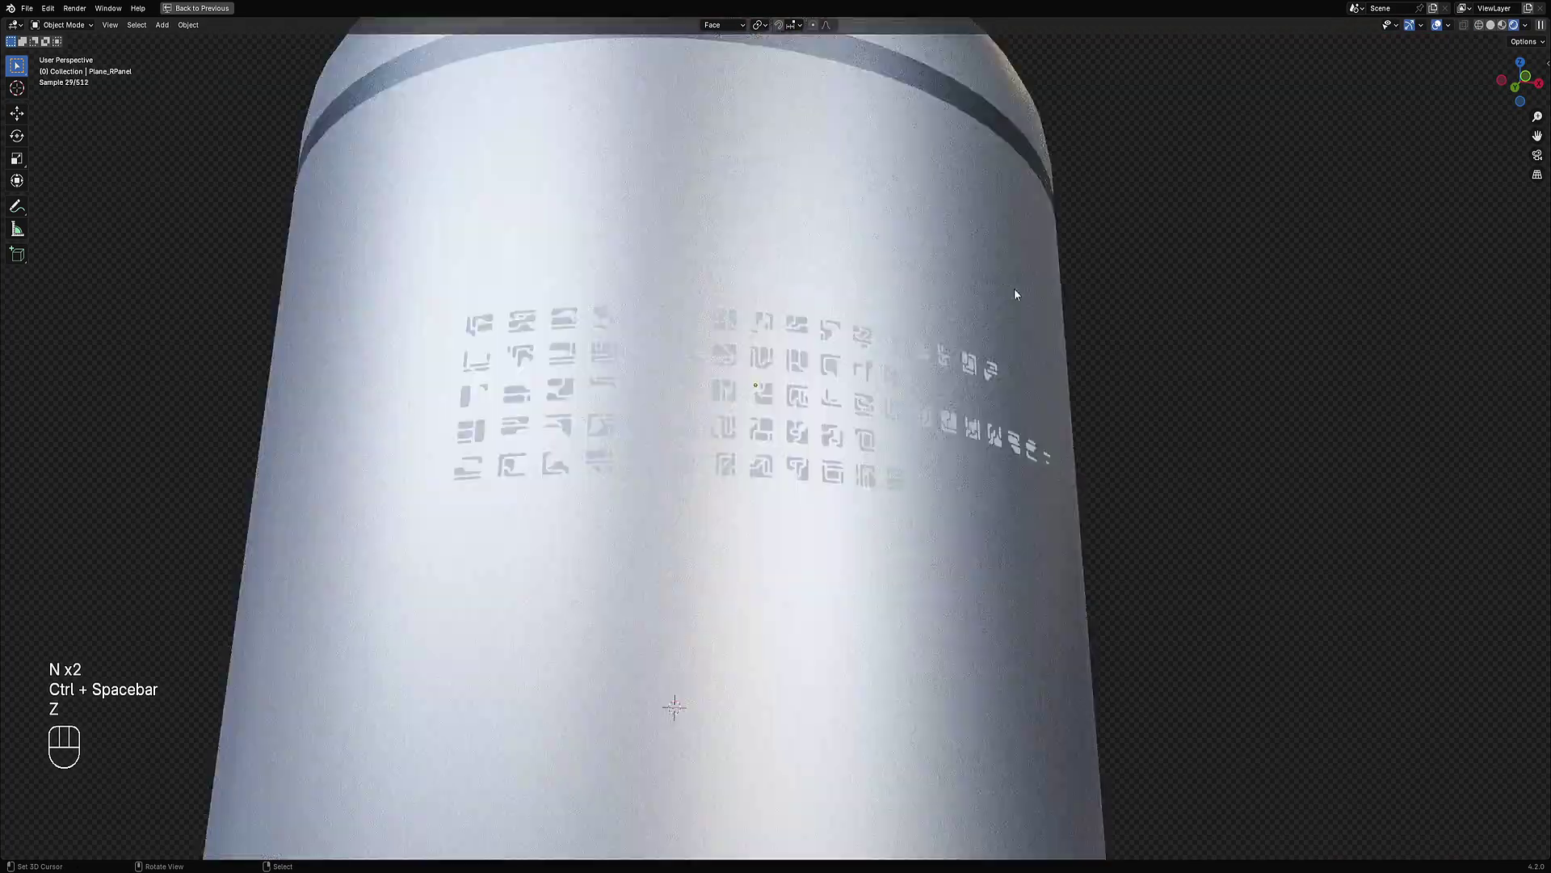
pyautogui.moveTo(1014, 288)
pyautogui.mouseDown(button='middle')
pyautogui.moveTo(1099, 329)
pyautogui.moveTo(1088, 402)
pyautogui.moveTo(1028, 409)
pyautogui.moveTo(896, 318)
pyautogui.mouseUp(button='middle')
pyautogui.press('z')
pyautogui.click(1024, 316)
pyautogui.hotkey('ctrl', 'space')
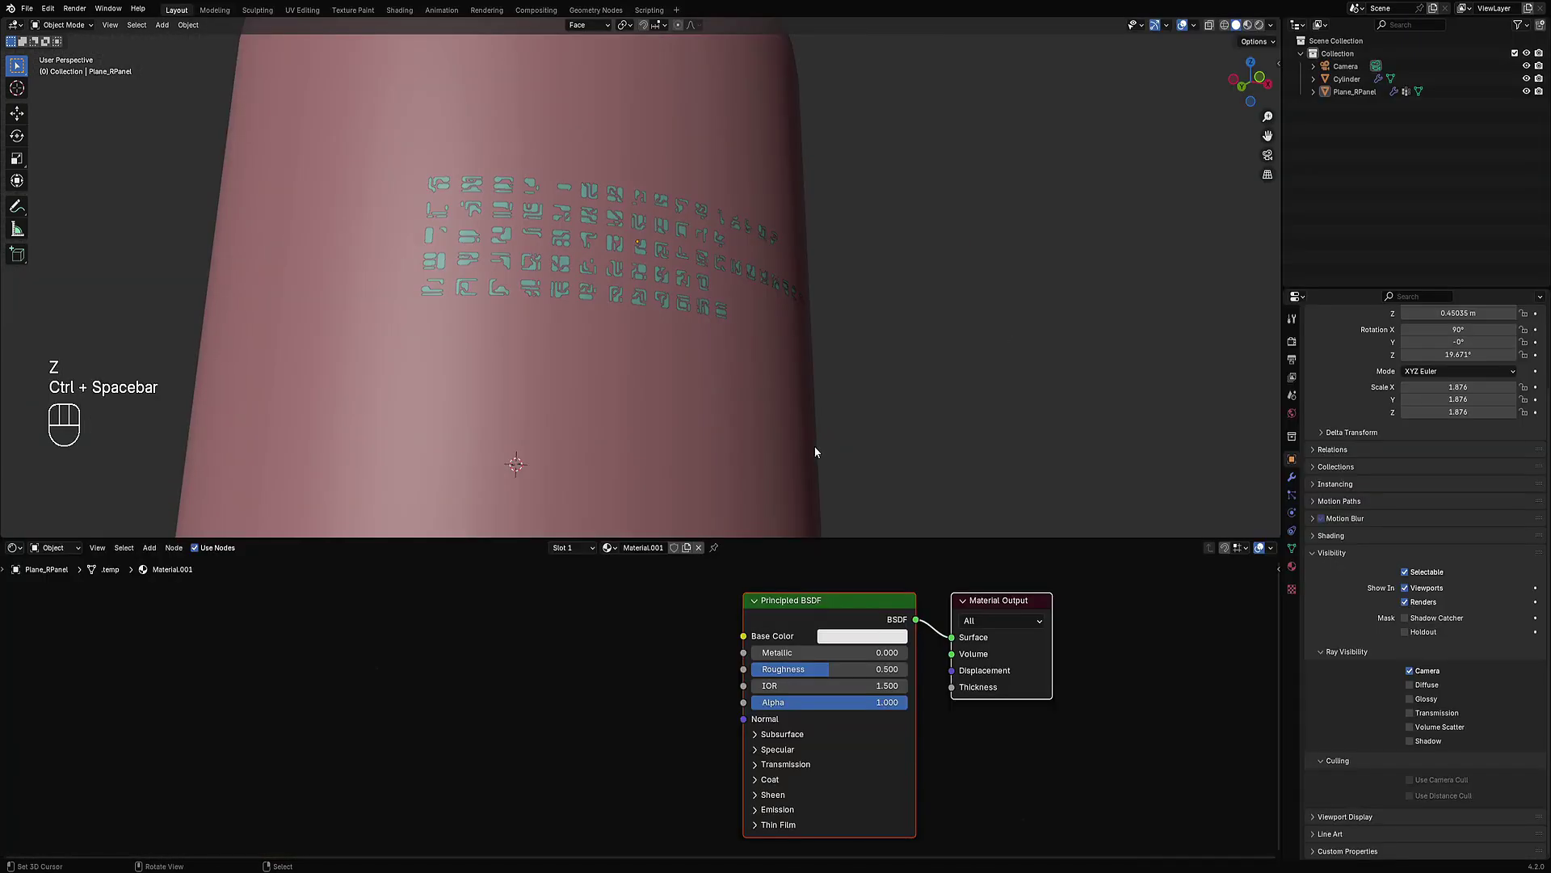
# Step: Select the panels object, save the file, and set its material's Base Color to a medium gray
pyautogui.hotkey('shift', 'alt', 'z')
pyautogui.hotkey('shift', 'alt', 'z')
pyautogui.click(644, 250)
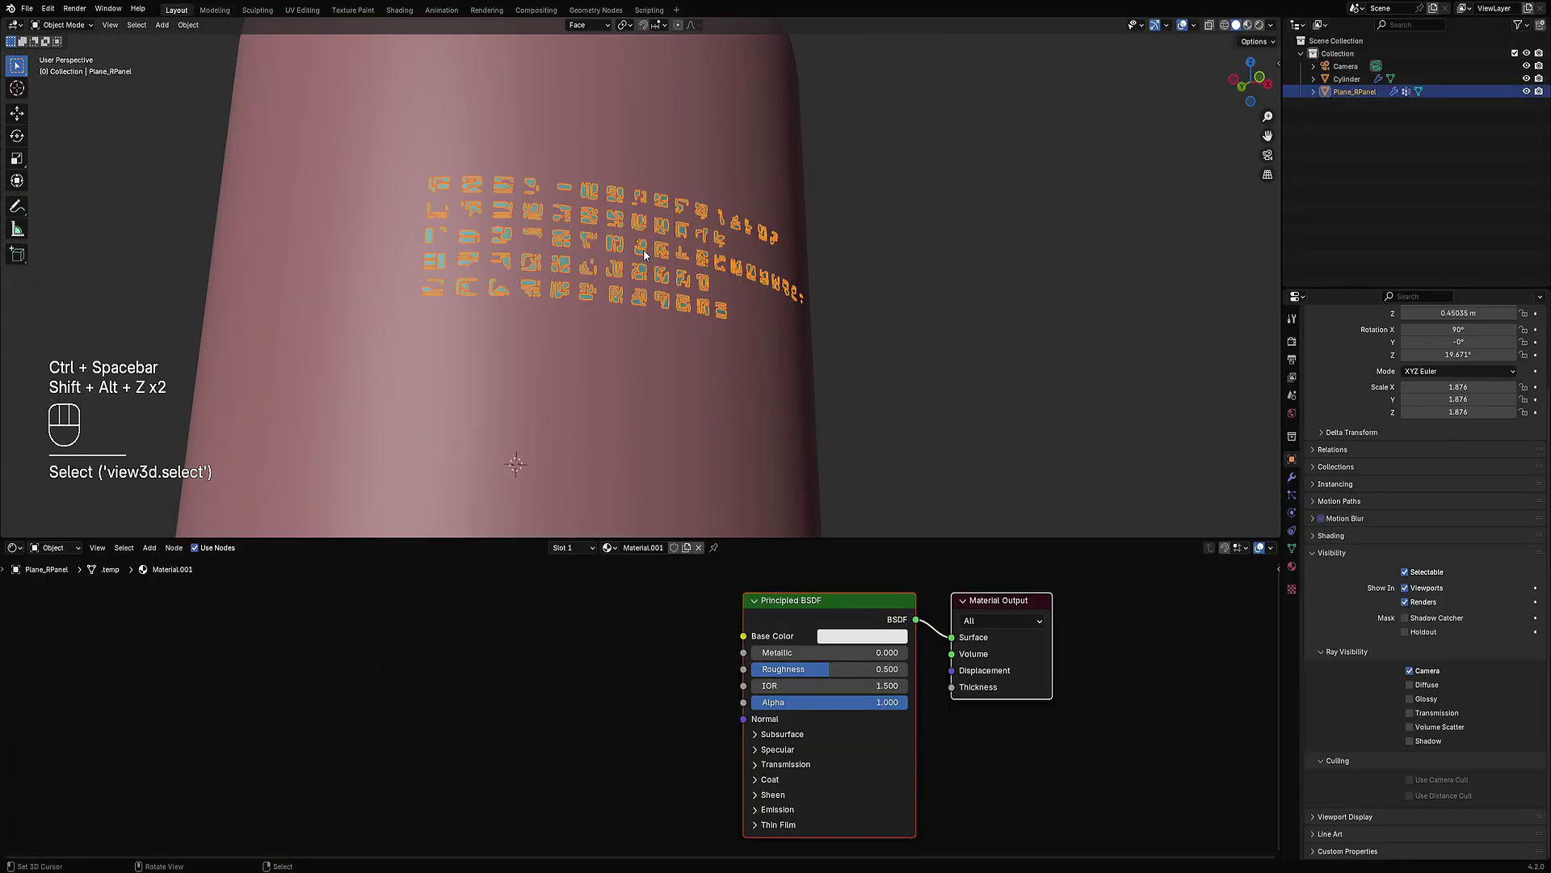
pyautogui.keyDown('ctrl'); pyautogui.moveTo(644, 250); pyautogui.dragTo(704, 327, button='middle'); pyautogui.keyUp('ctrl')
pyautogui.press('z')
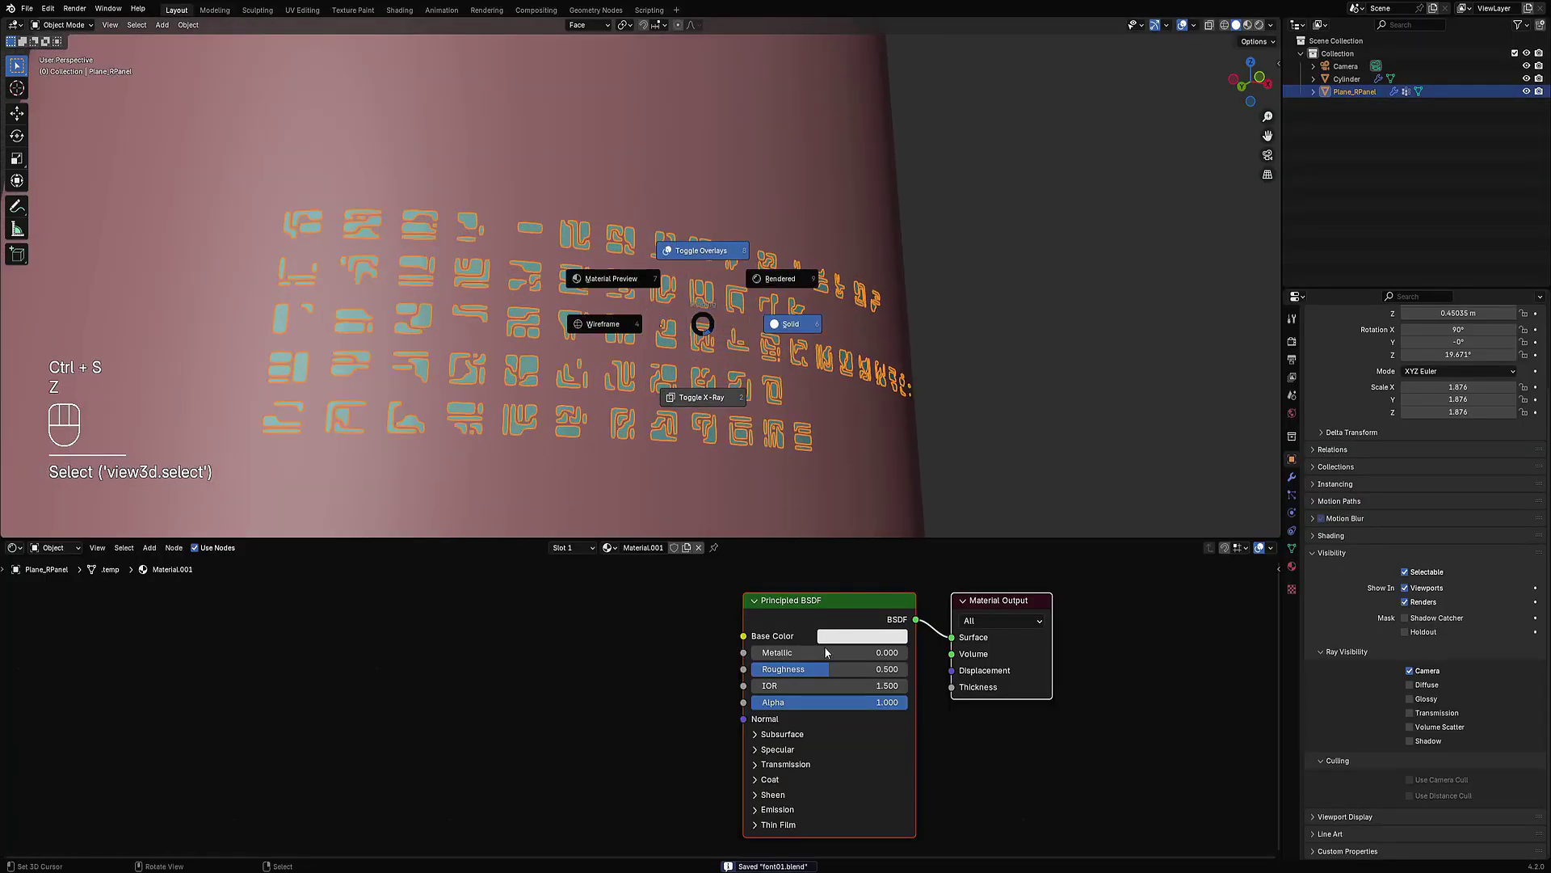
pyautogui.click(846, 636)
pyautogui.click(958, 495)
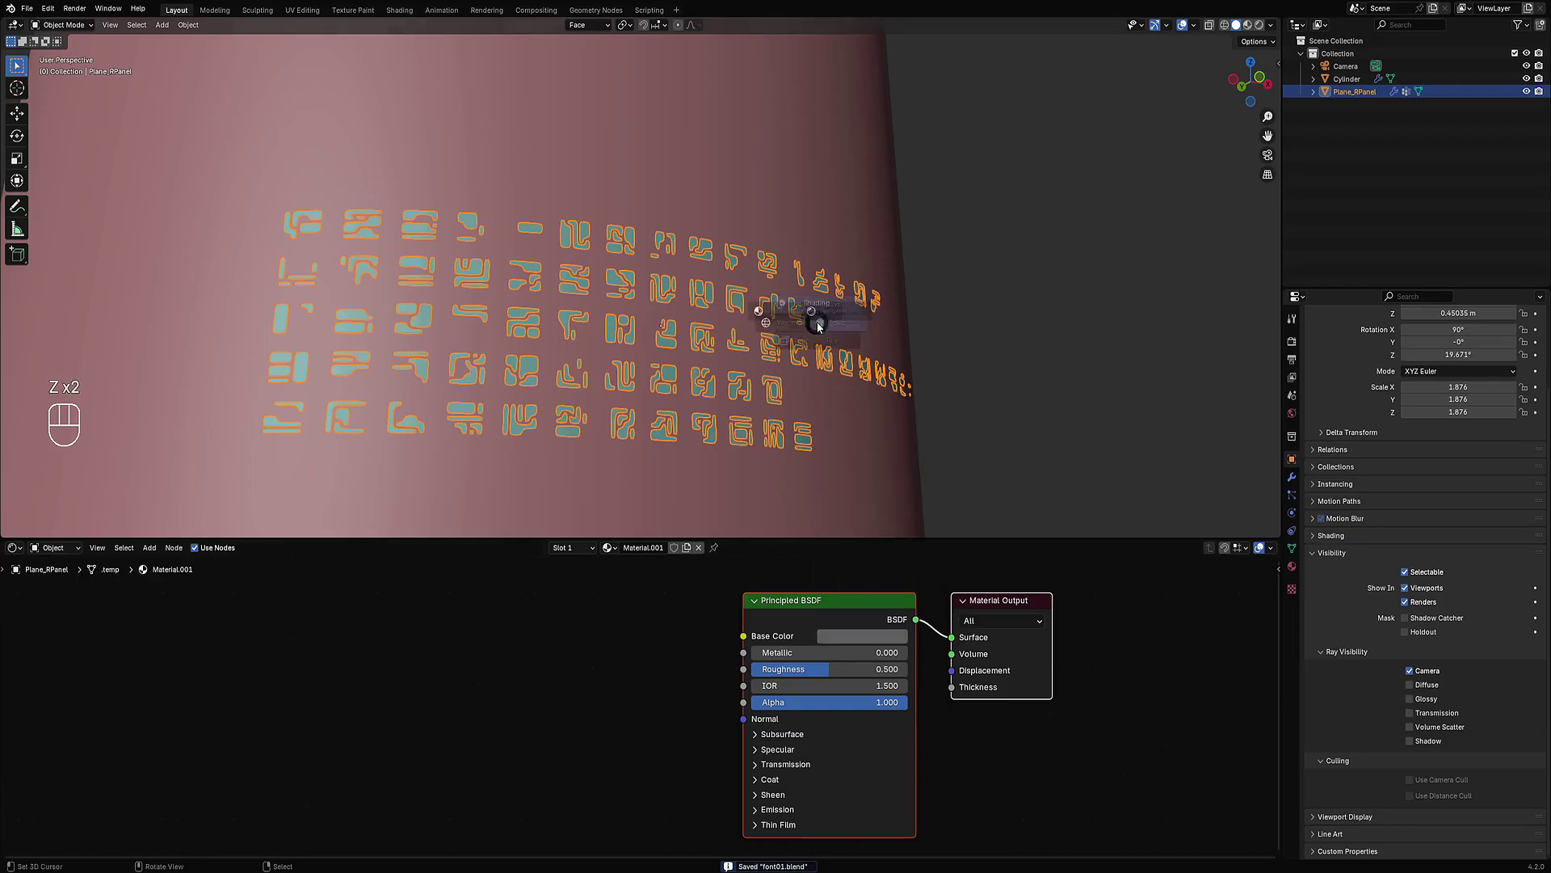
# Step: Darken the panels material's Base Color while viewing it in Rendered shading with overlays hidden
pyautogui.press('z')
pyautogui.click(878, 270)
pyautogui.hotkey('shift', 'alt', 'z')
pyautogui.moveTo(879, 276); pyautogui.dragTo(765, 350, button='middle')
pyautogui.scroll(3, 765, 350)
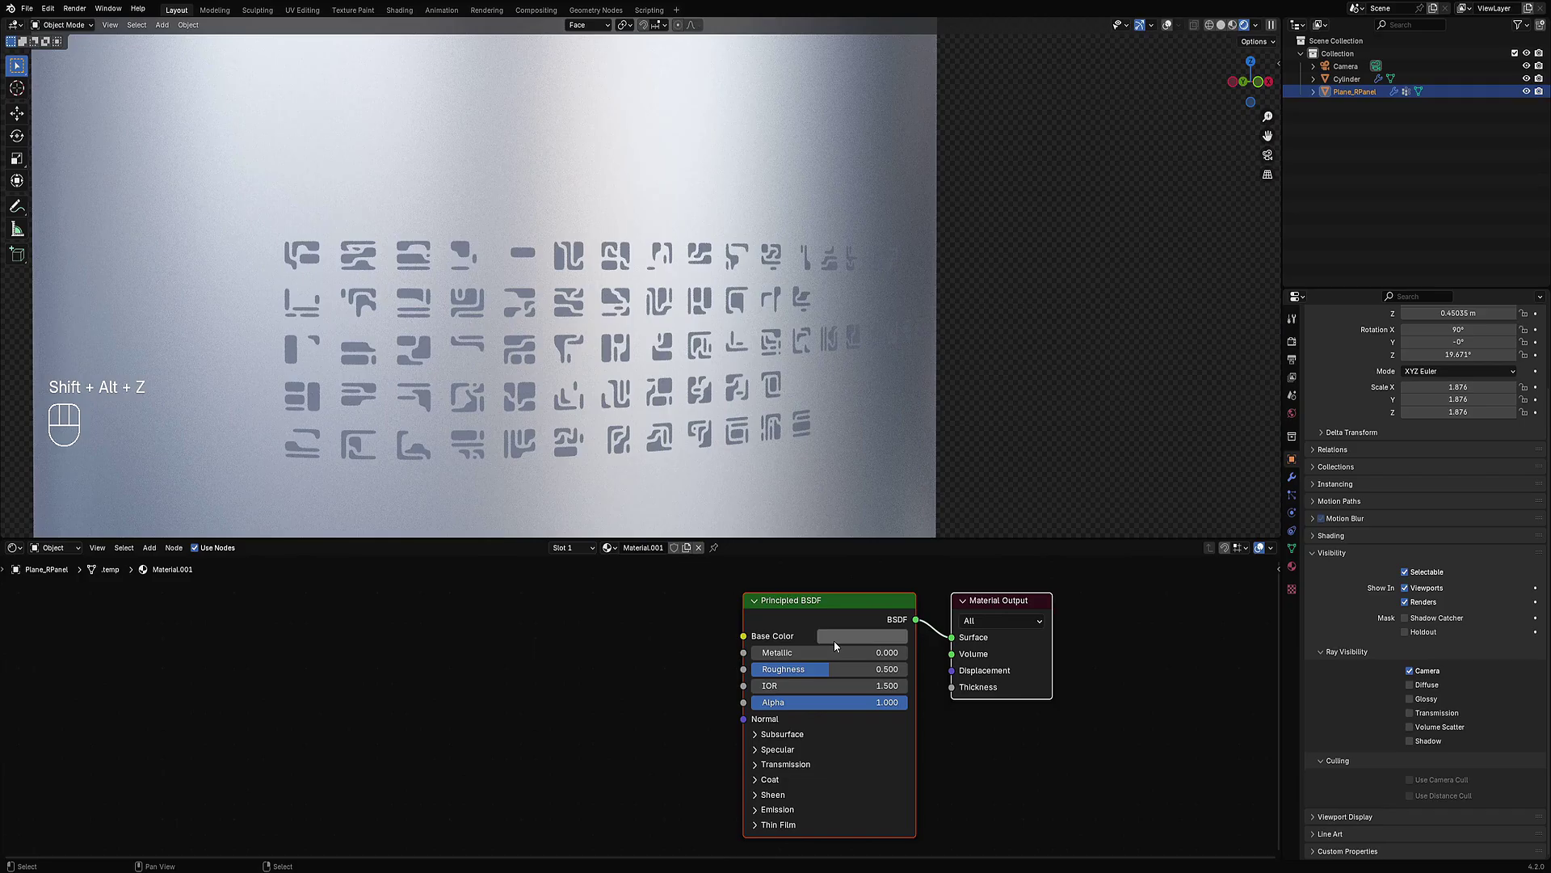
pyautogui.click(862, 636)
pyautogui.moveTo(958, 477); pyautogui.dragTo(962, 486)
pyautogui.scroll(-2, 545, 423)
pyautogui.moveTo(921, 396); pyautogui.dragTo(946, 359, button='middle')
pyautogui.scroll(-4, 932, 295)
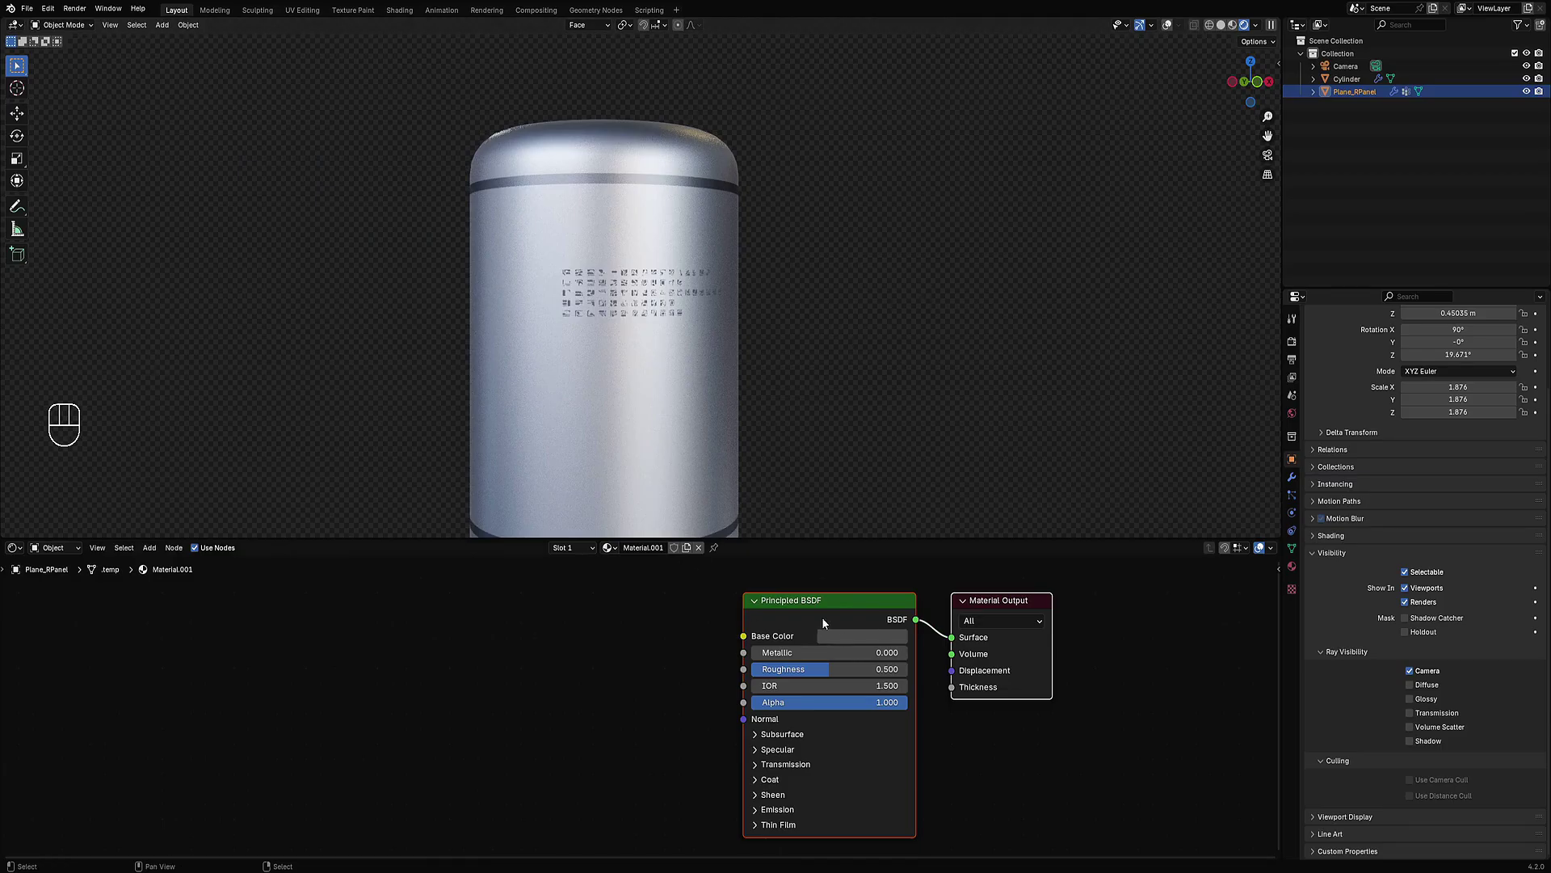
pyautogui.keyDown('alt'); pyautogui.moveTo(816, 452); pyautogui.dragTo(790, 385, button='middle'); pyautogui.keyUp('alt')
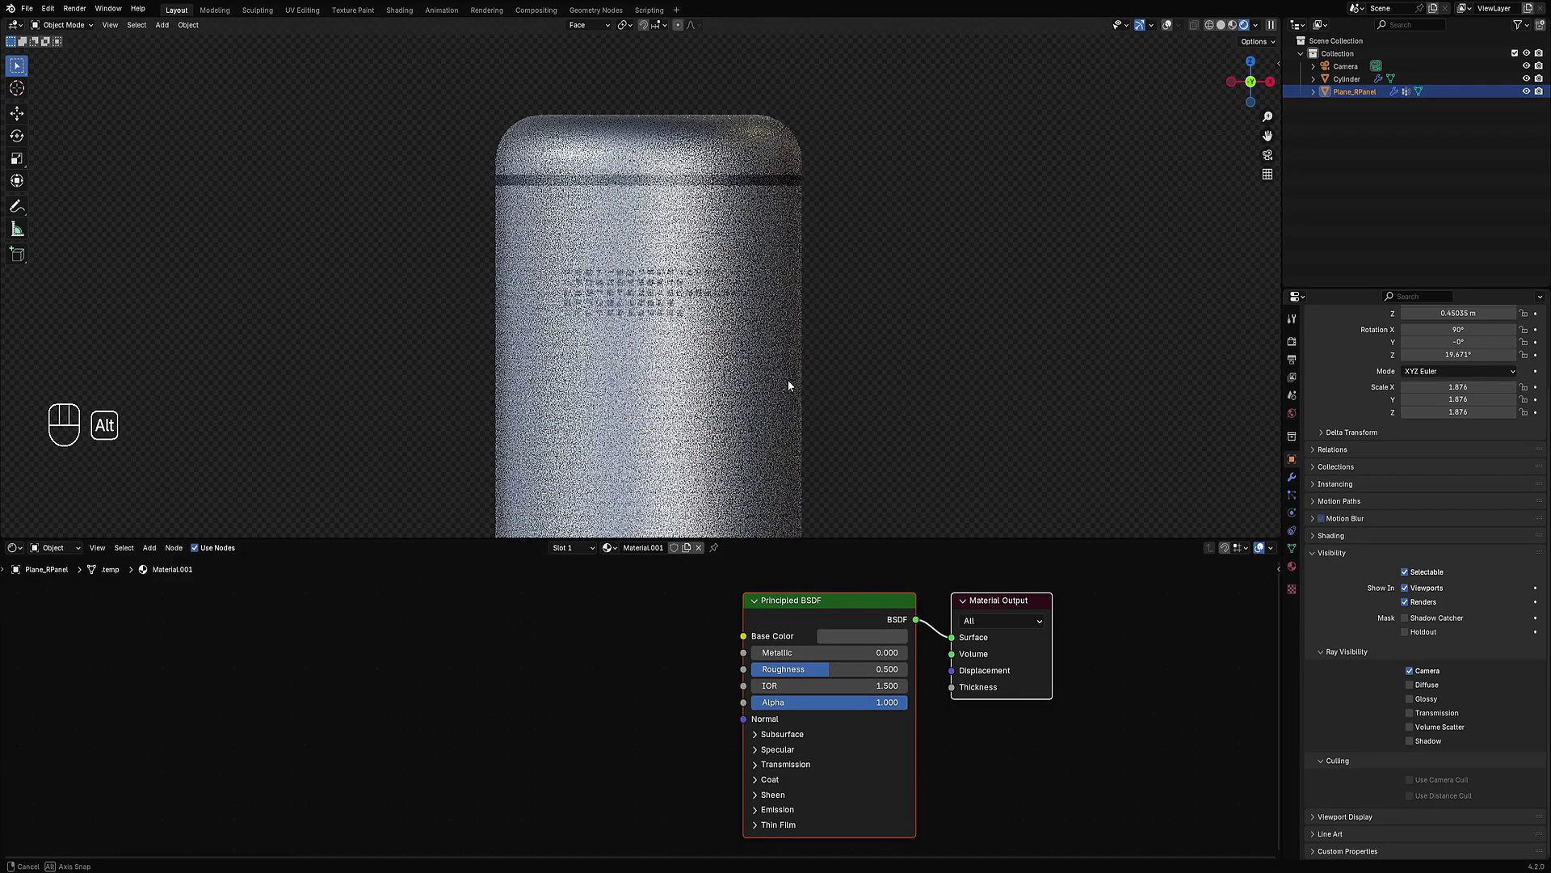
pyautogui.press('KP_Decimal')
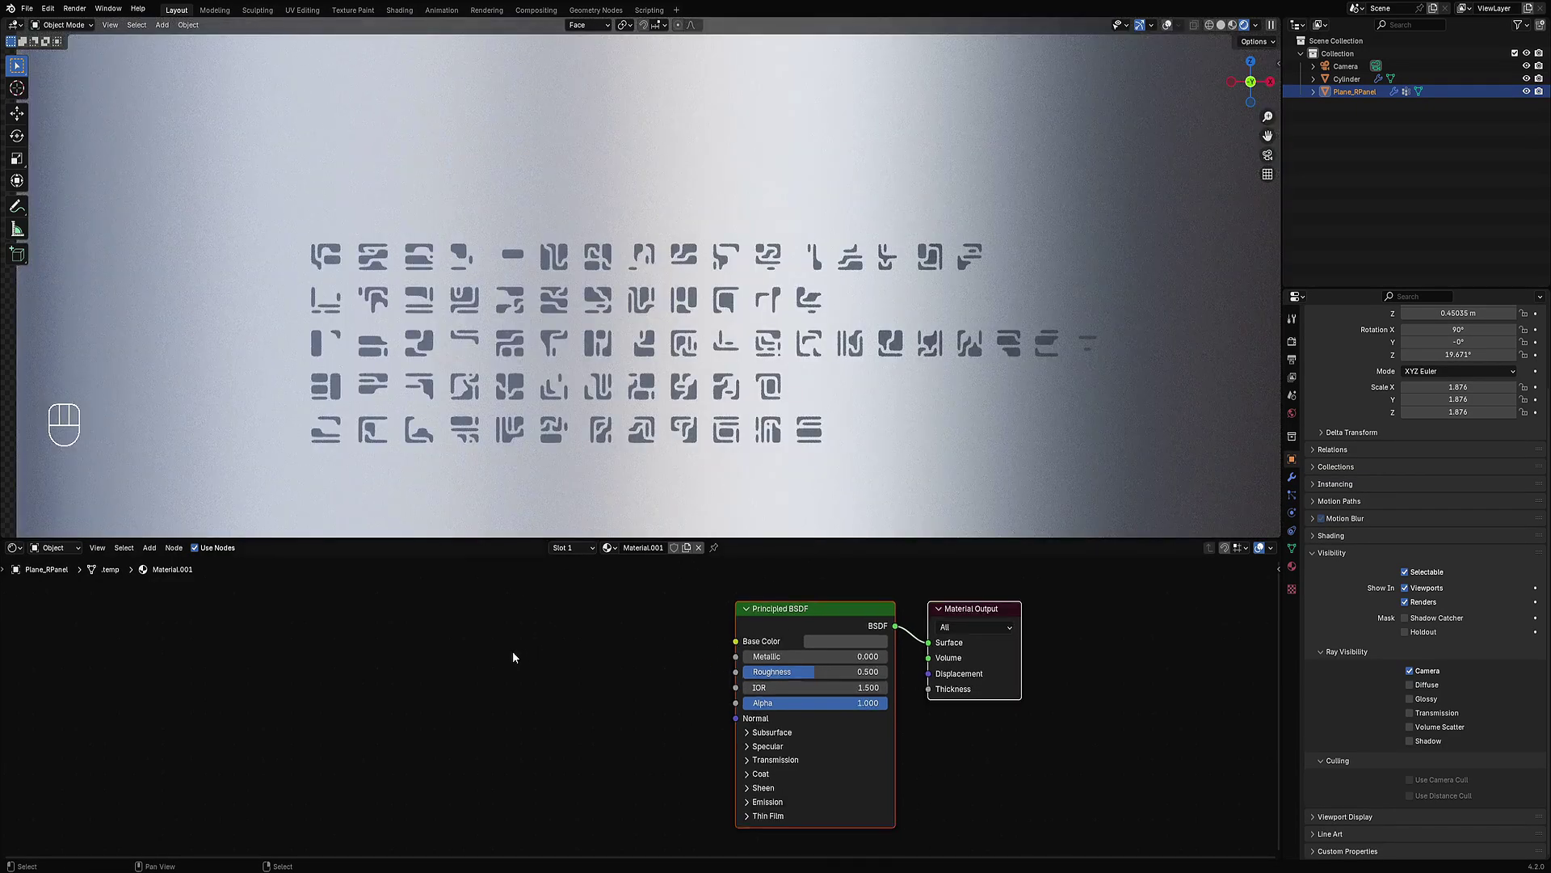
pyautogui.scroll(-1, 512, 652)
pyautogui.hotkey('shift', 'a')
pyautogui.moveTo(424, 782)
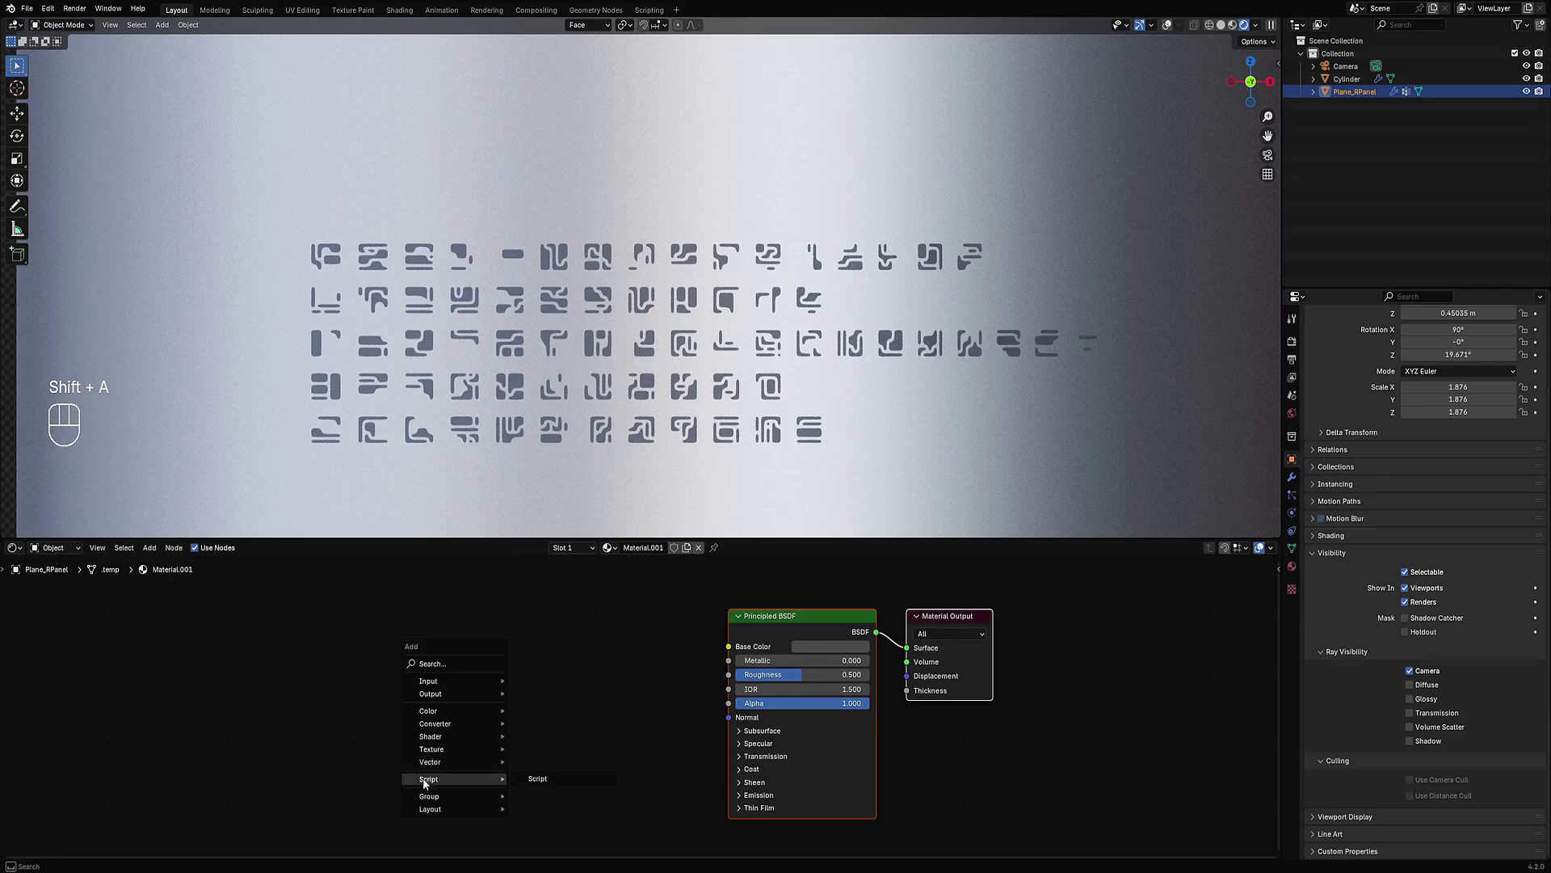
pyautogui.hotkey('shift', 'q')
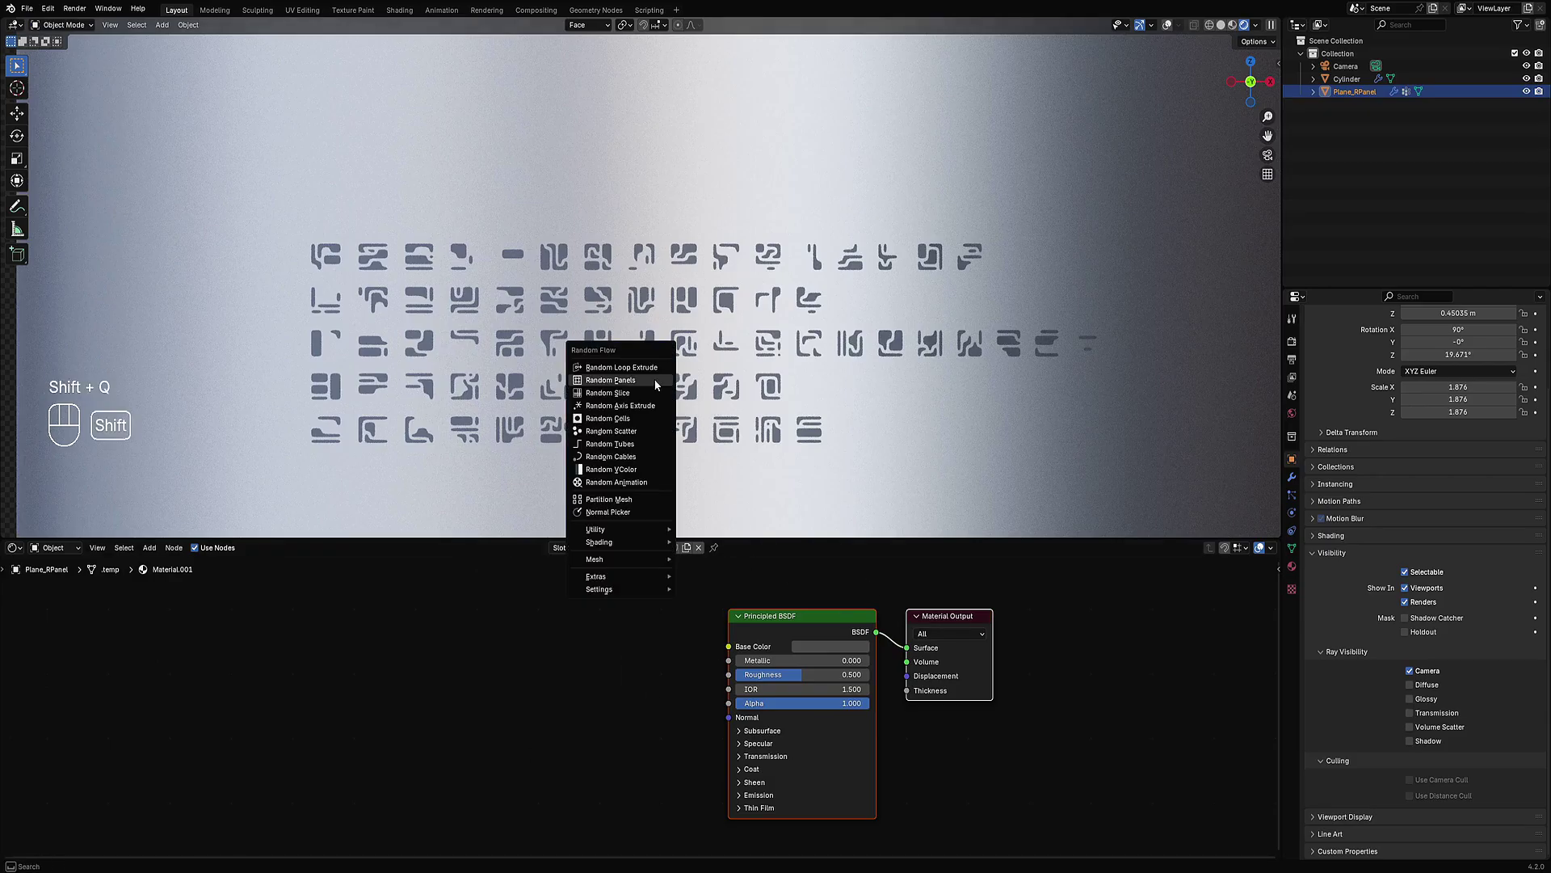
pyautogui.moveTo(602, 542)
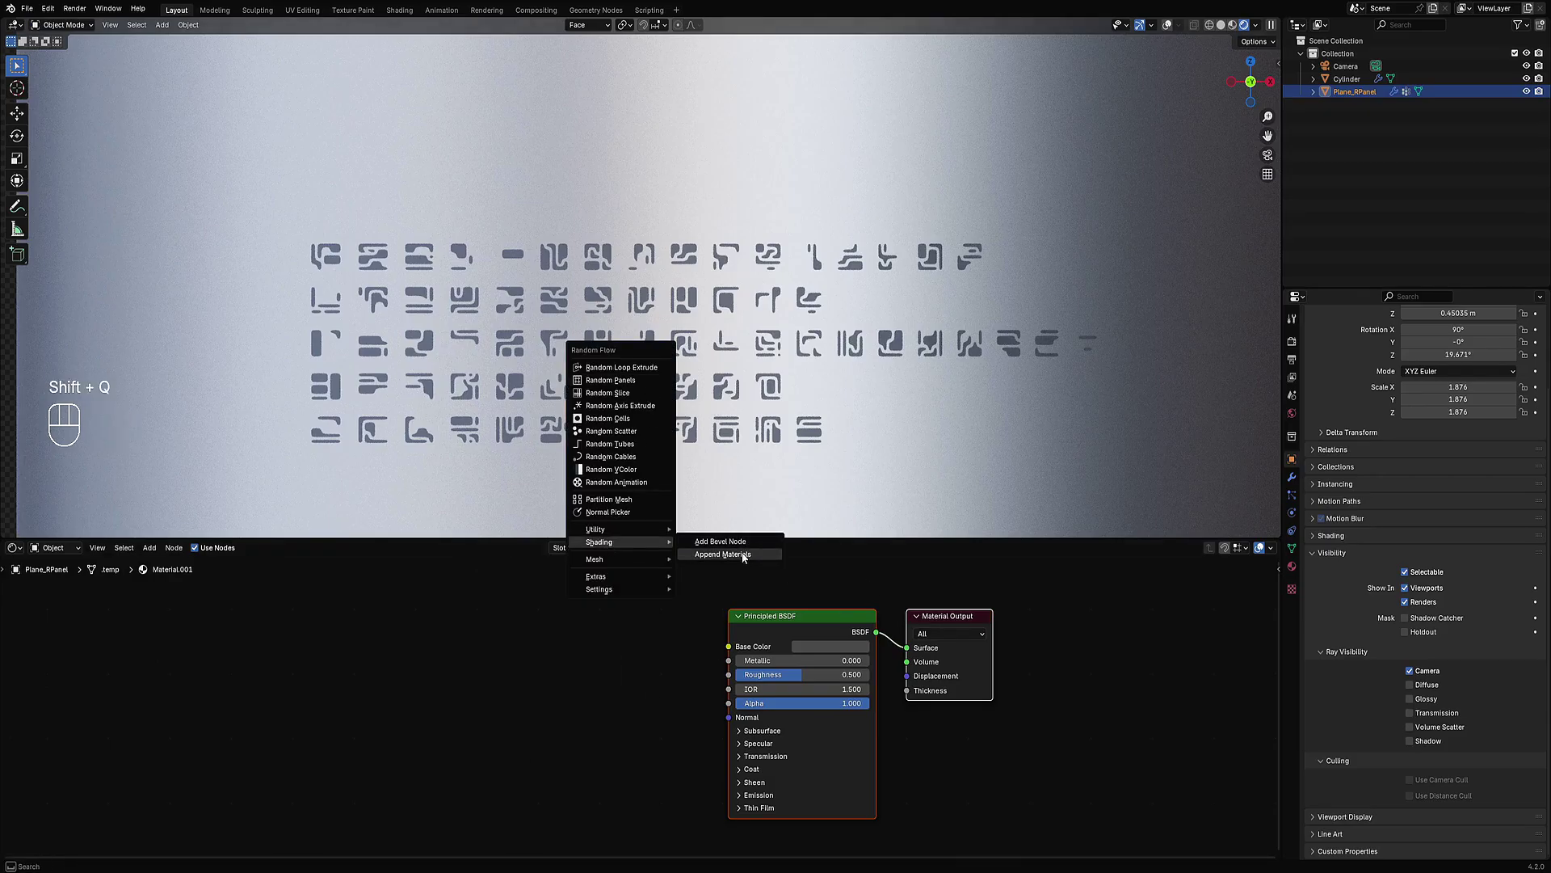
pyautogui.press('Escape')
pyautogui.hotkey('shift', 'a')
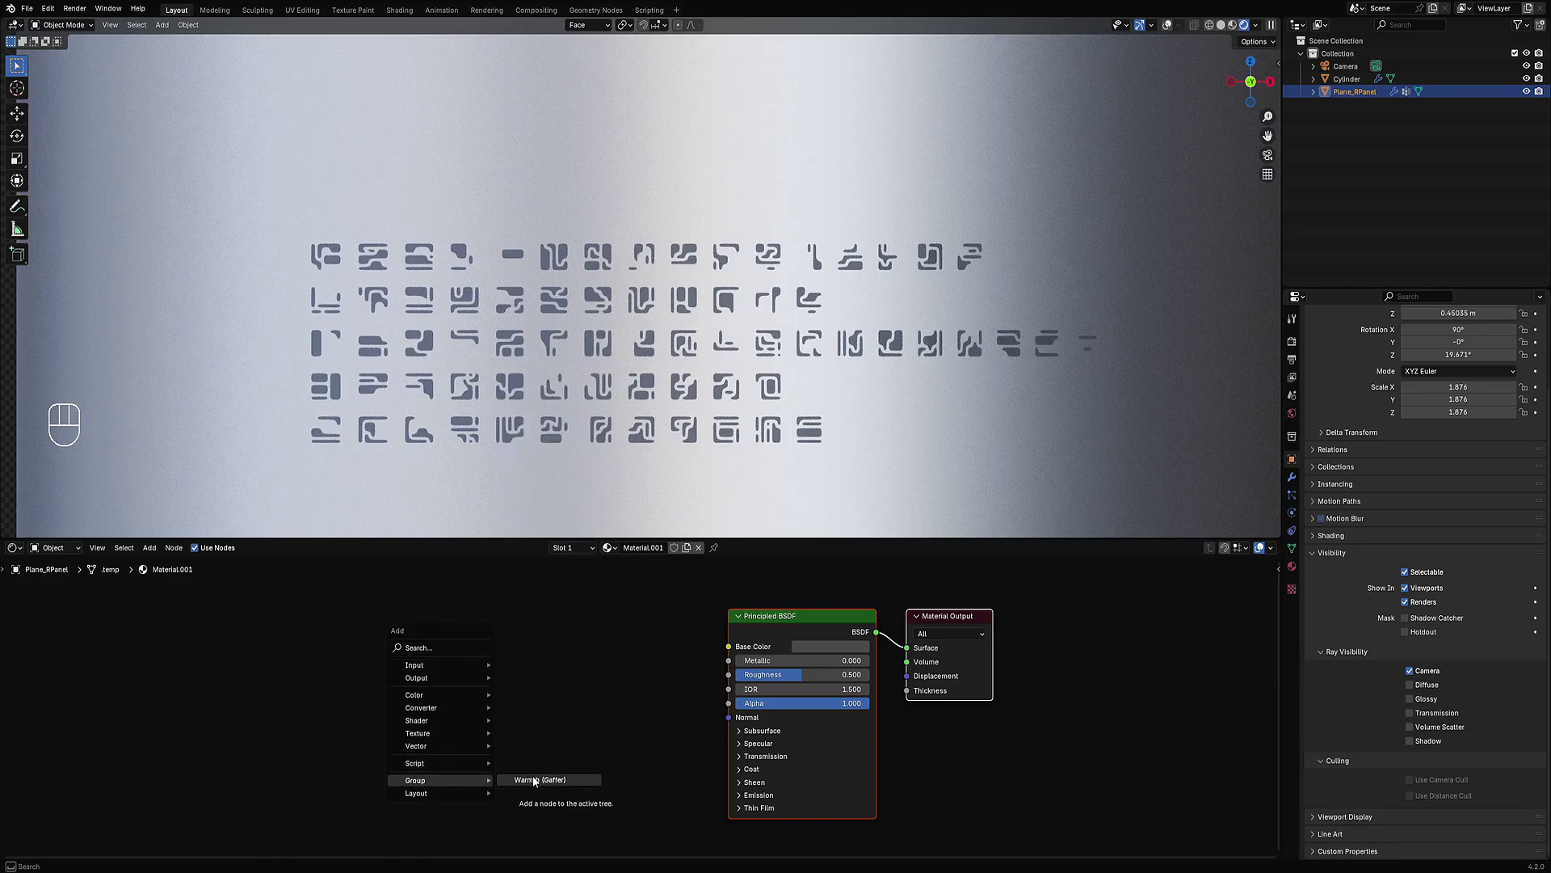
# Step: Append the Random Flow materials to the file
pyautogui.scroll(-8, 713, 323)
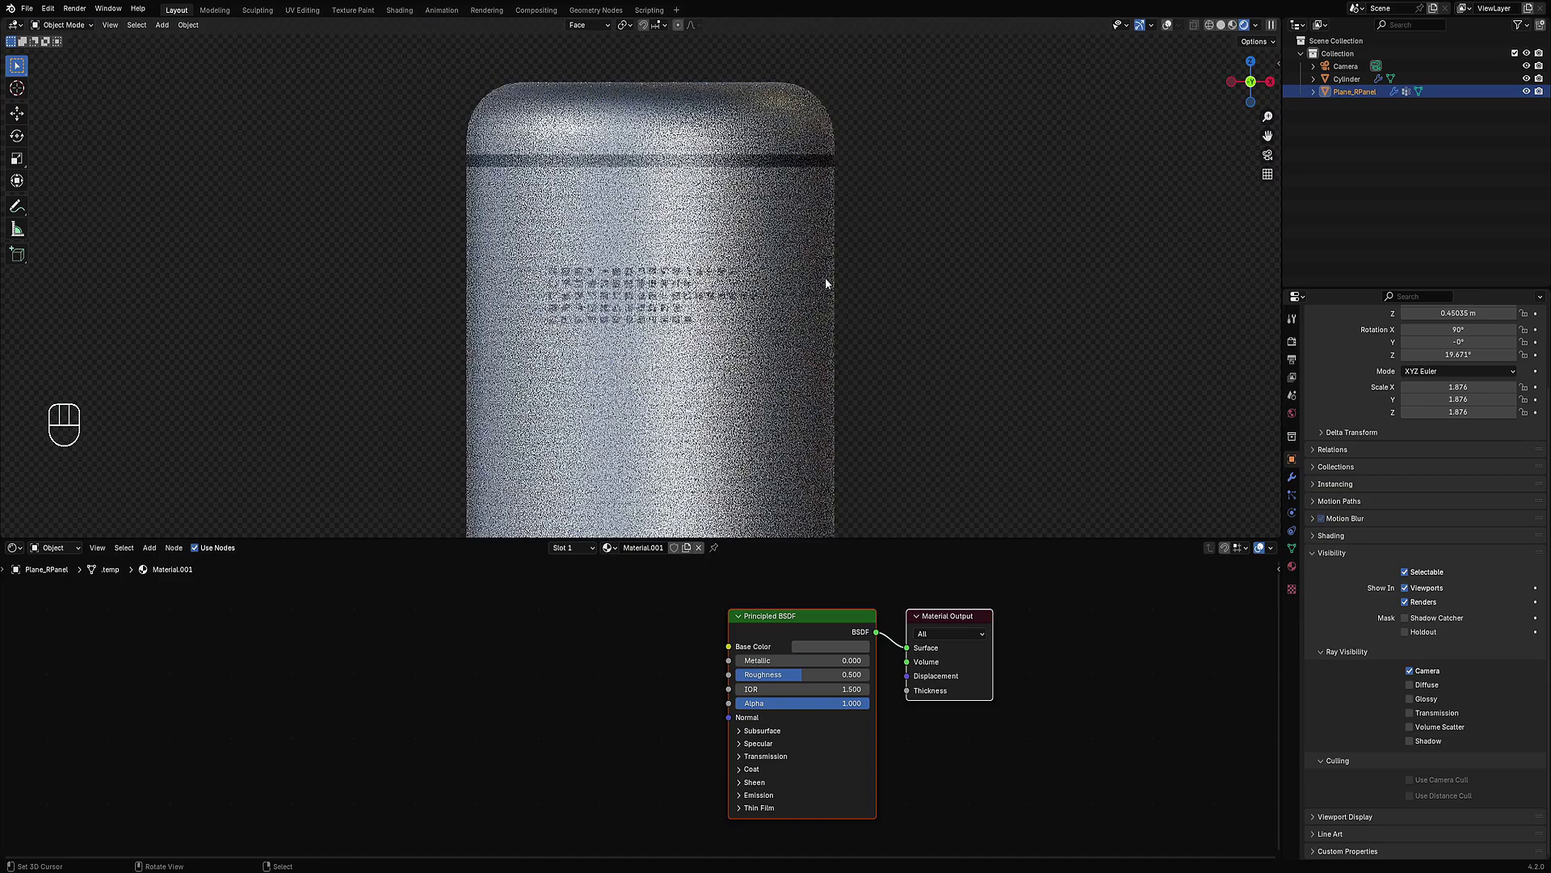
pyautogui.scroll(4, 825, 277)
pyautogui.hotkey('shift', 'q')
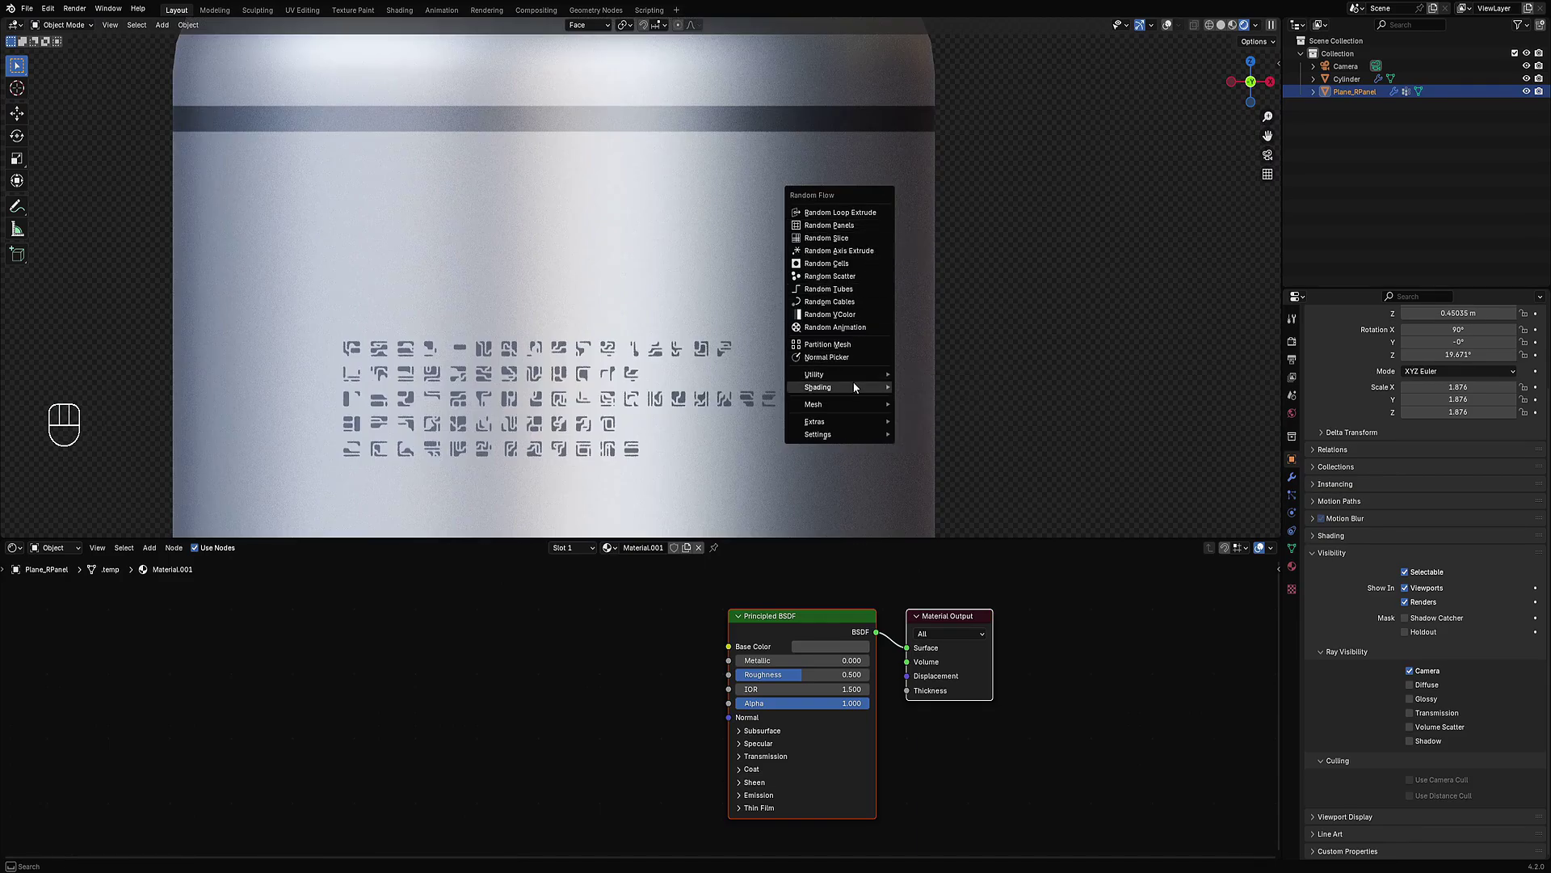
pyautogui.moveTo(854, 385)
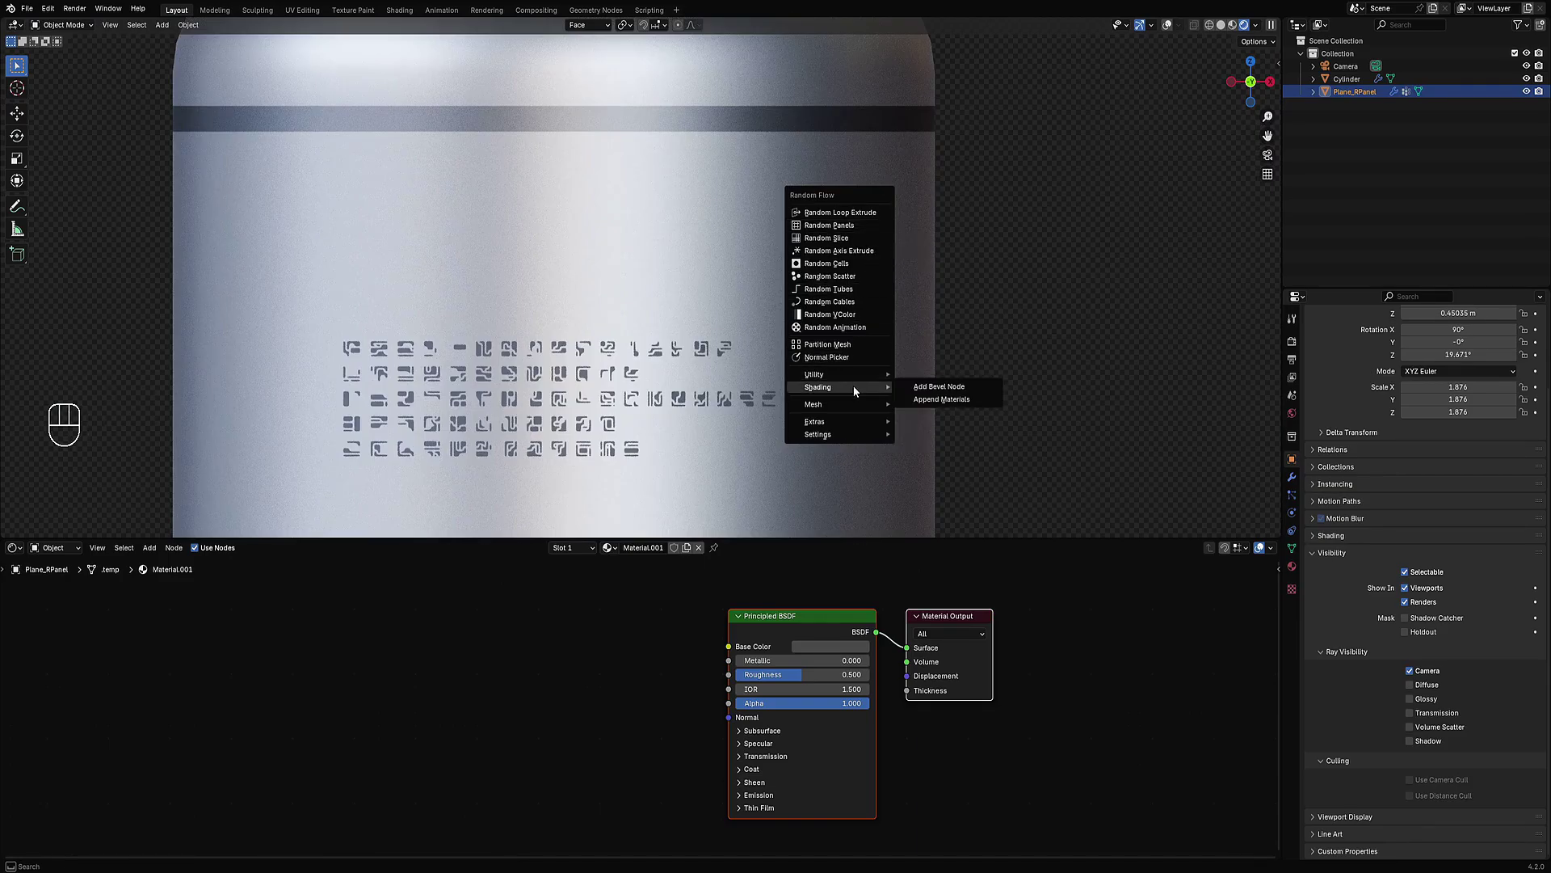
pyautogui.click(962, 401)
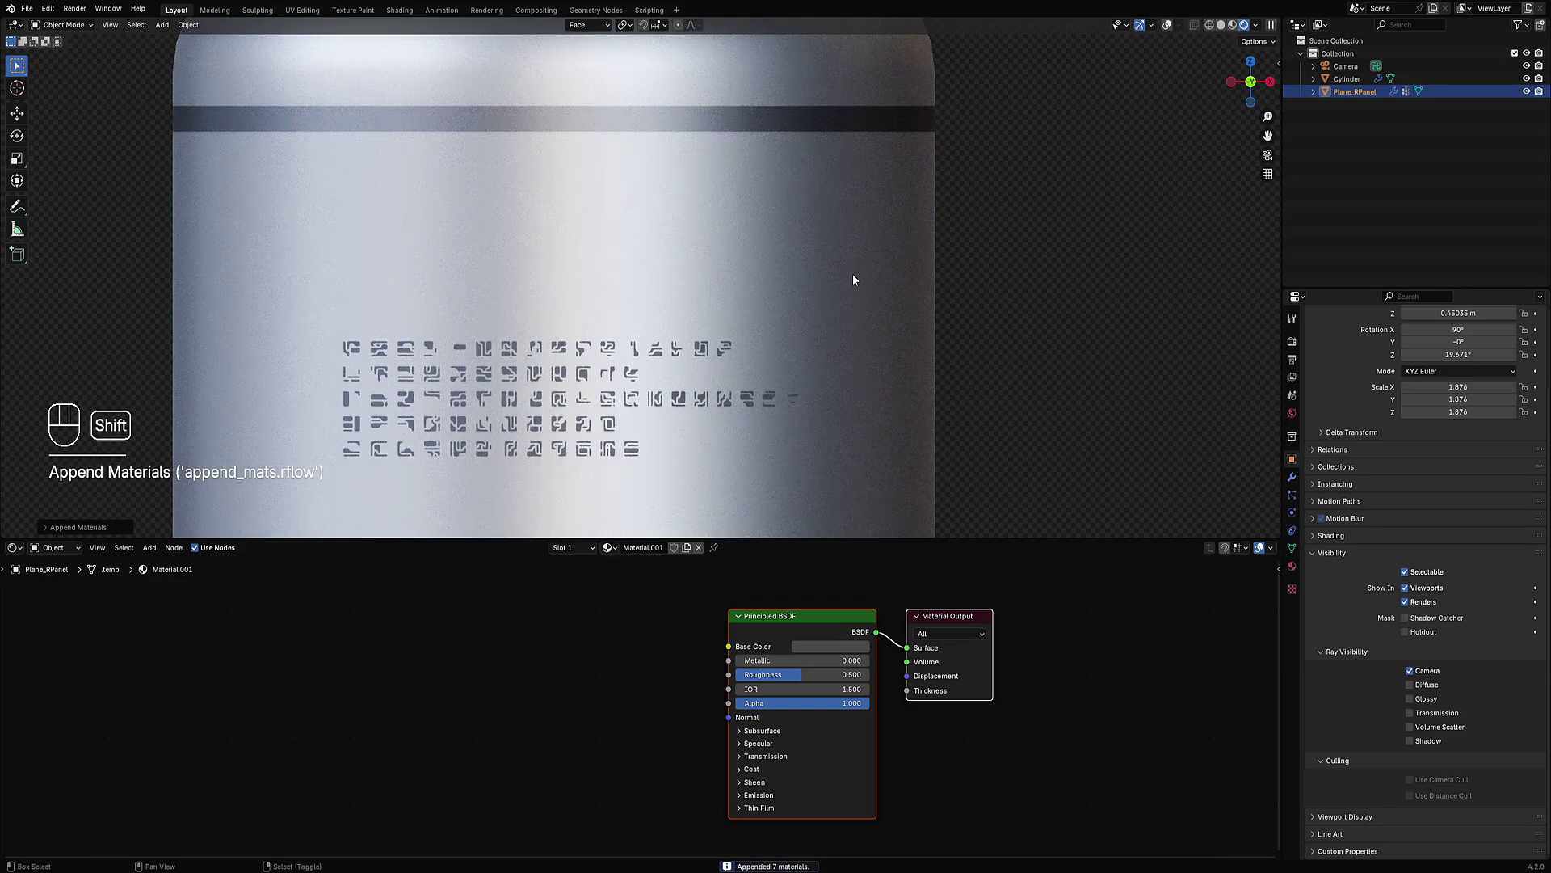
# Step: Add a Quick Dirt group node to the panels material and connect its Color output to the Principled BSDF's Alpha input
pyautogui.hotkey('shift', 'a')
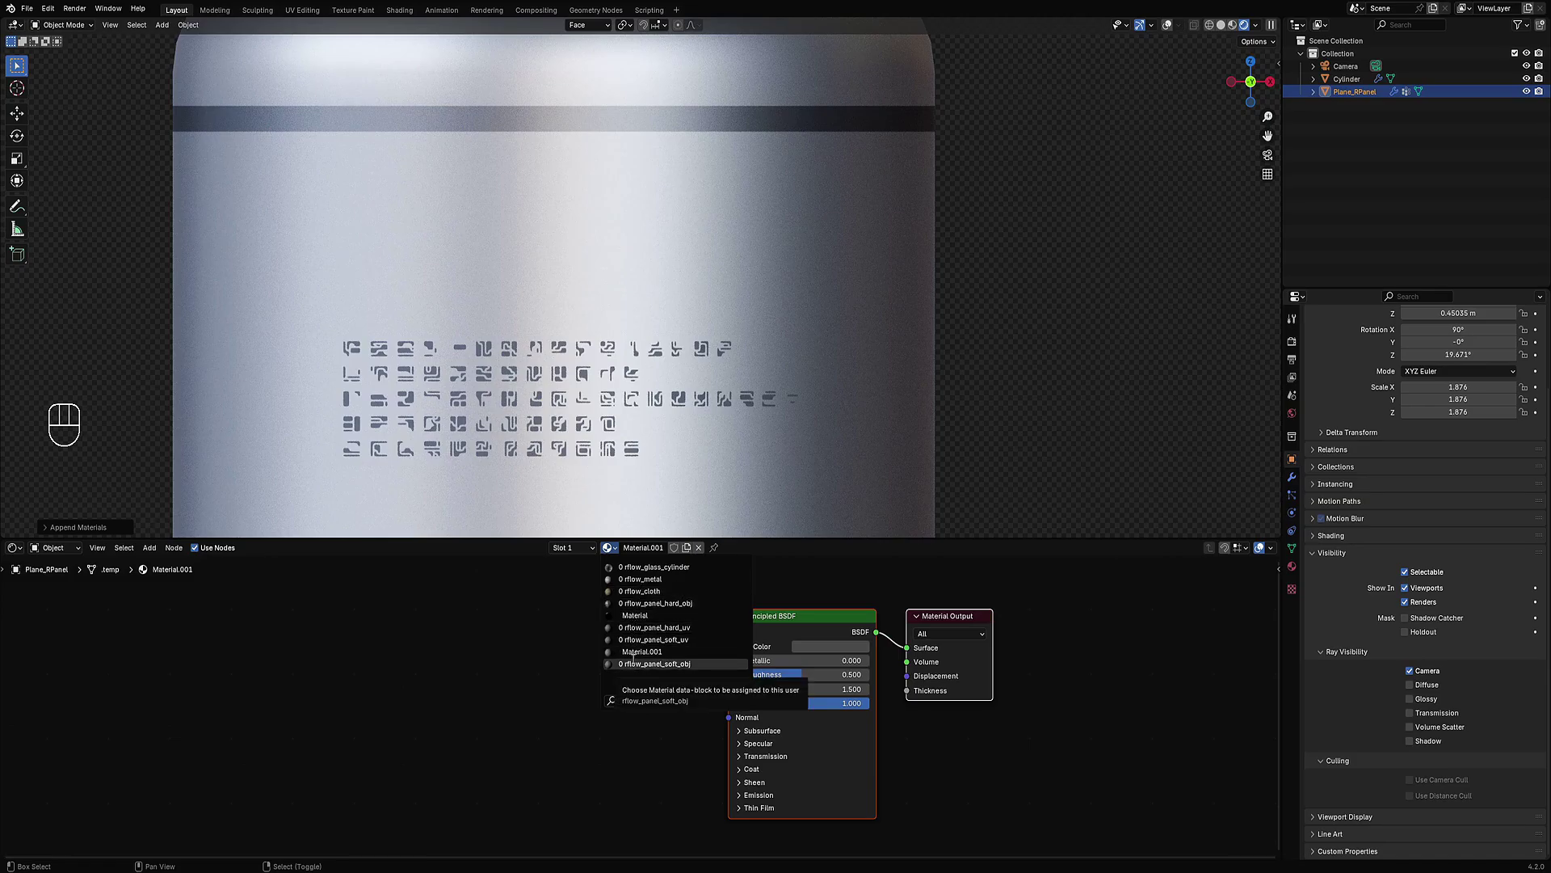
pyautogui.click(959, 371)
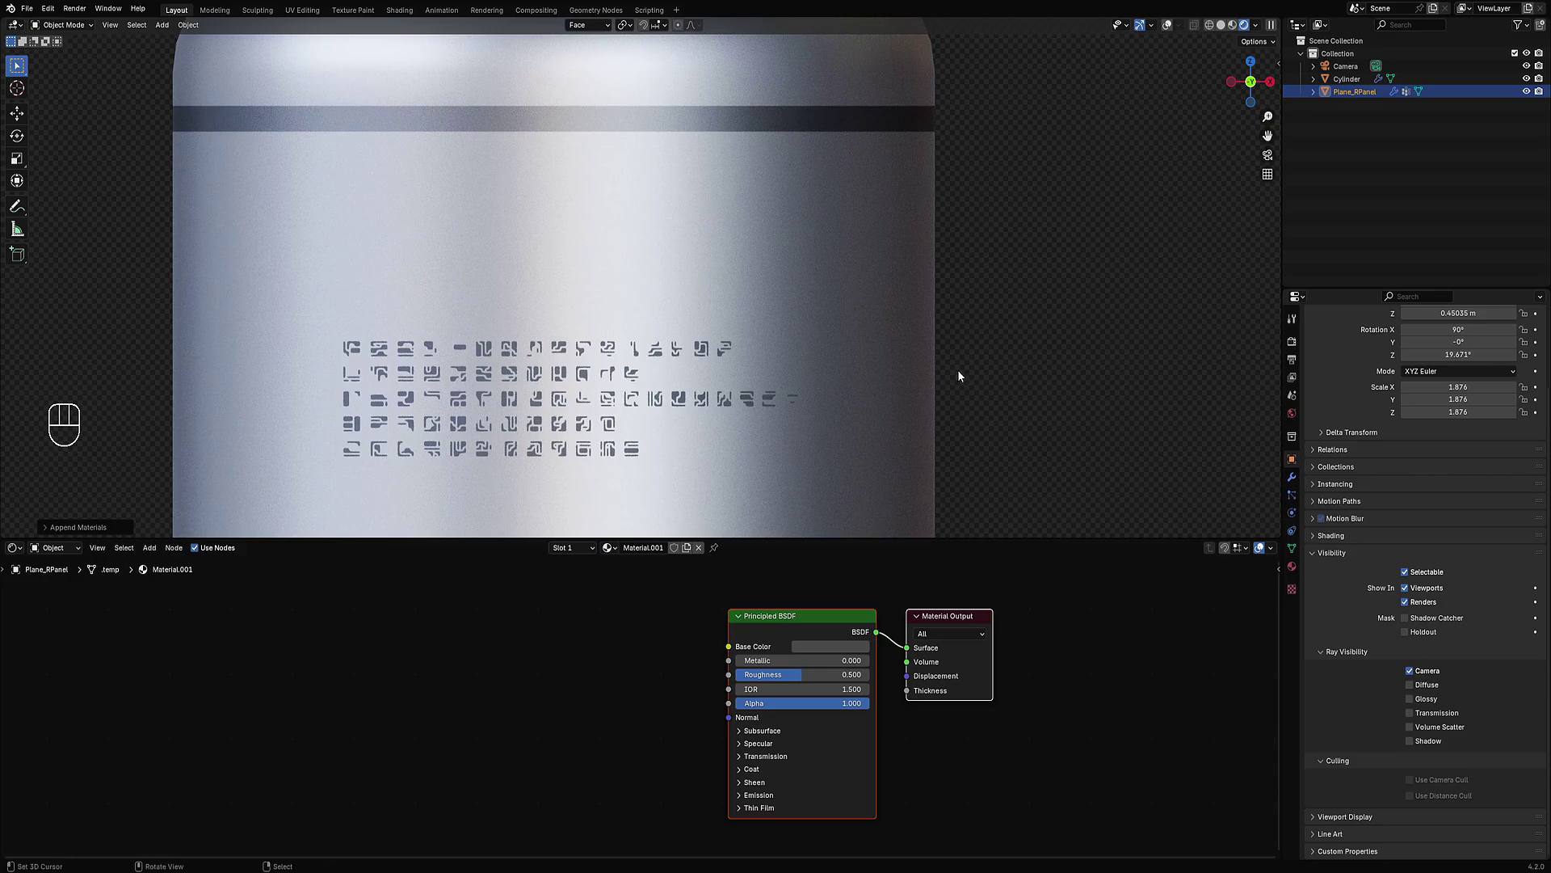
pyautogui.scroll(1, 560, 688)
pyautogui.hotkey('shift', 'a')
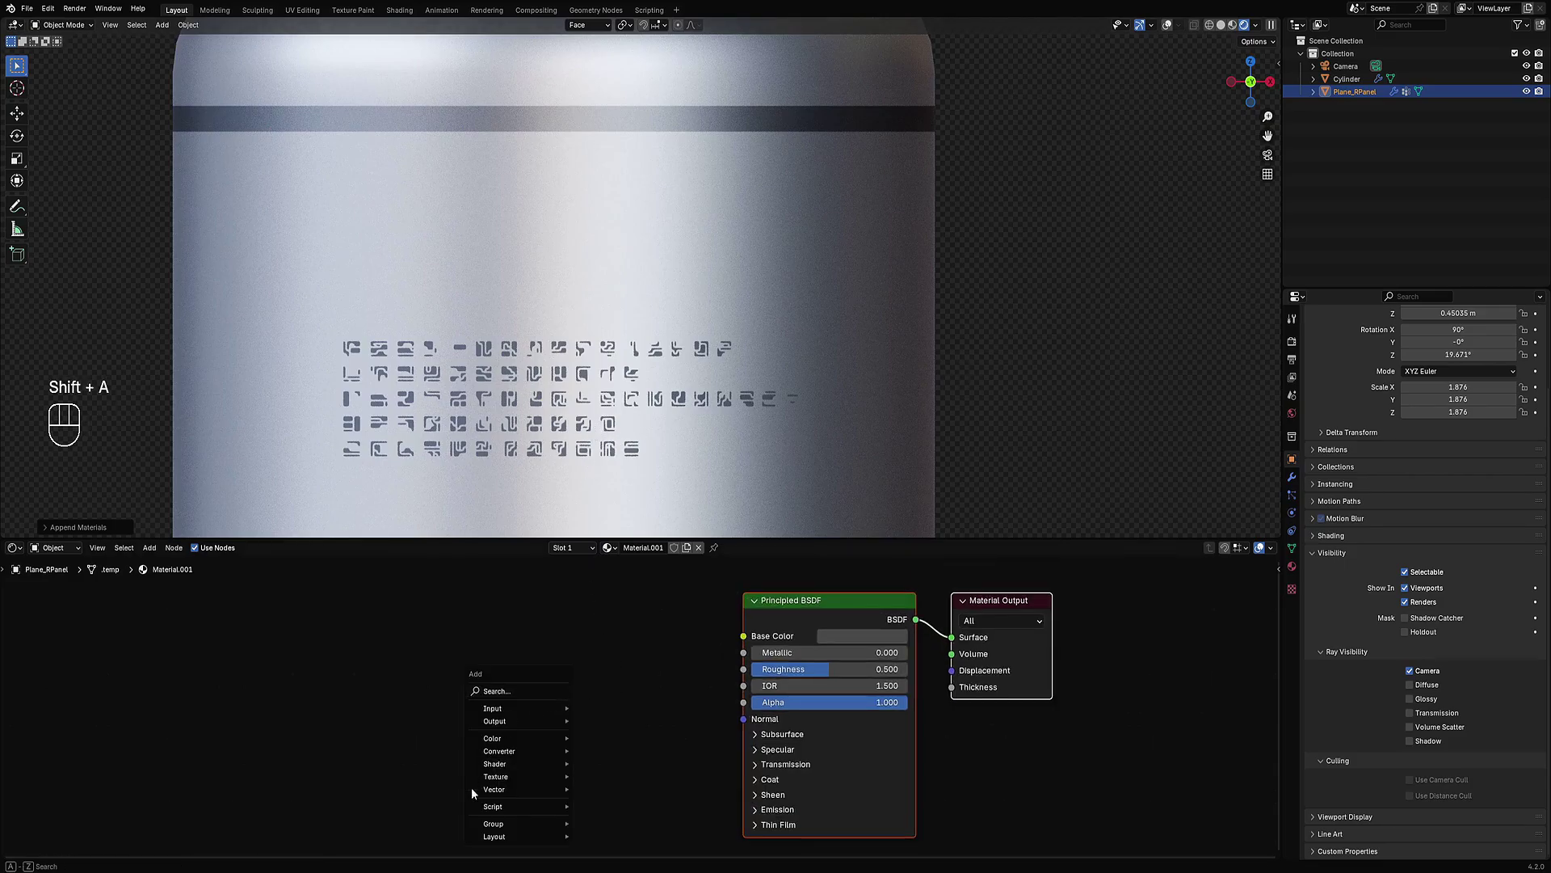
pyautogui.moveTo(555, 825)
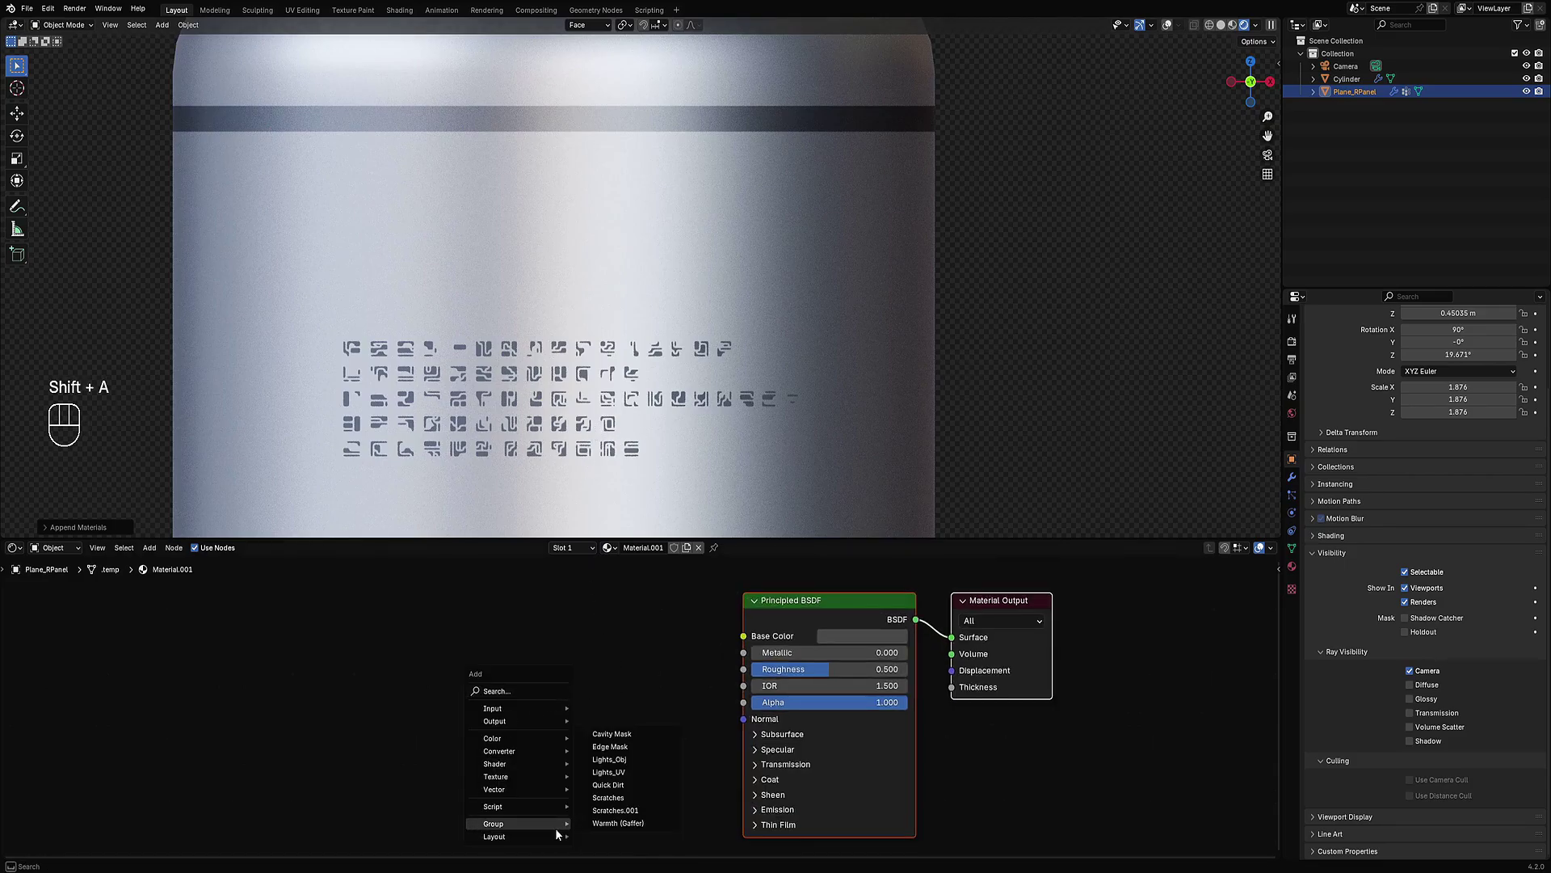
pyautogui.click(627, 785)
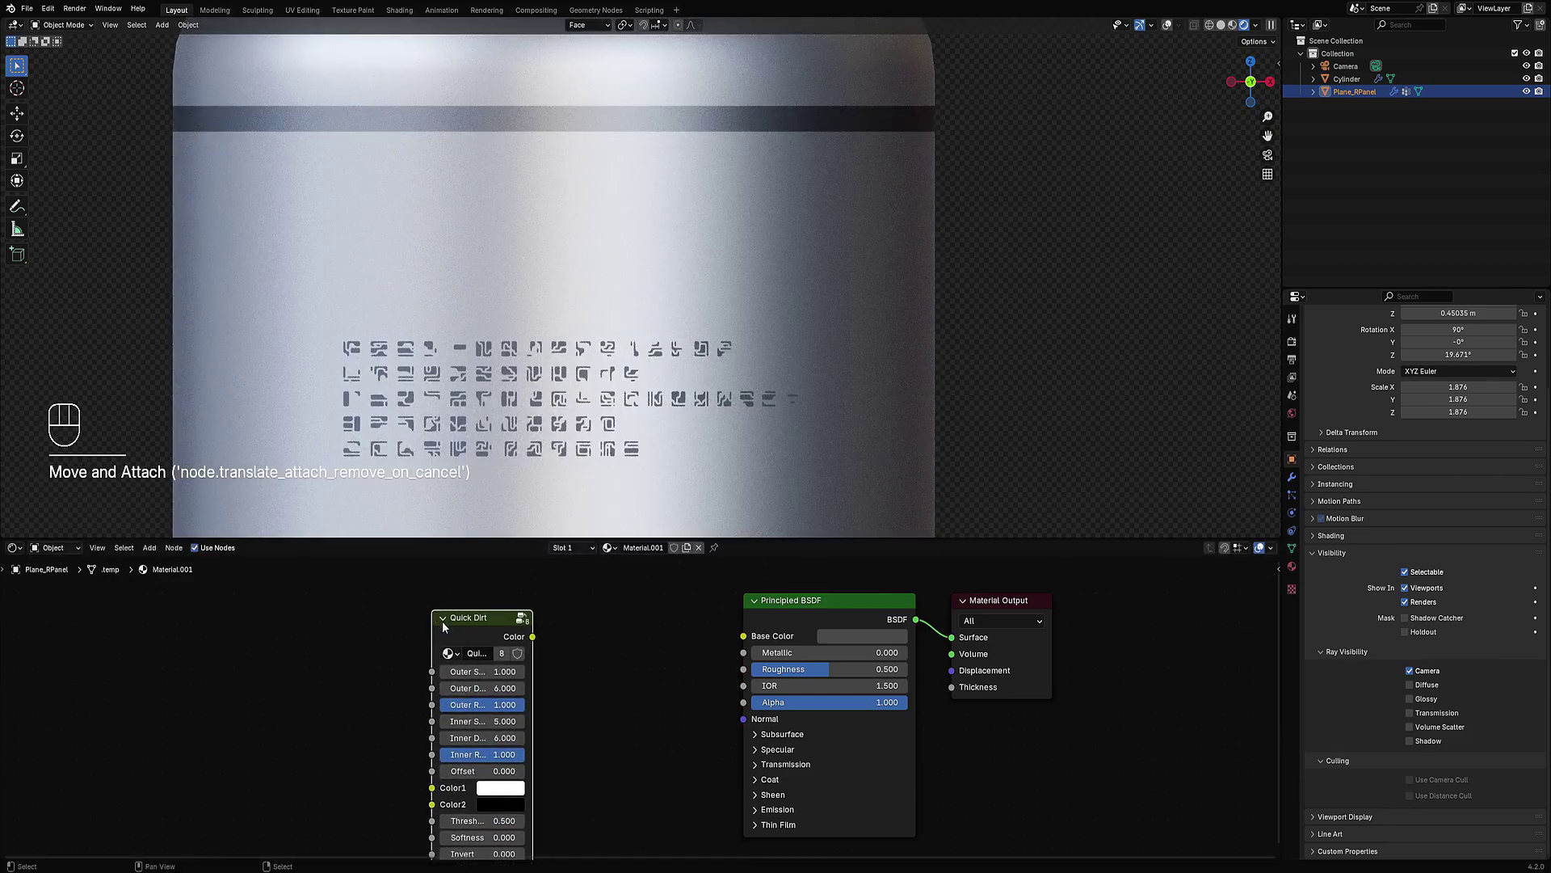
pyautogui.moveTo(533, 637); pyautogui.dragTo(579, 638)
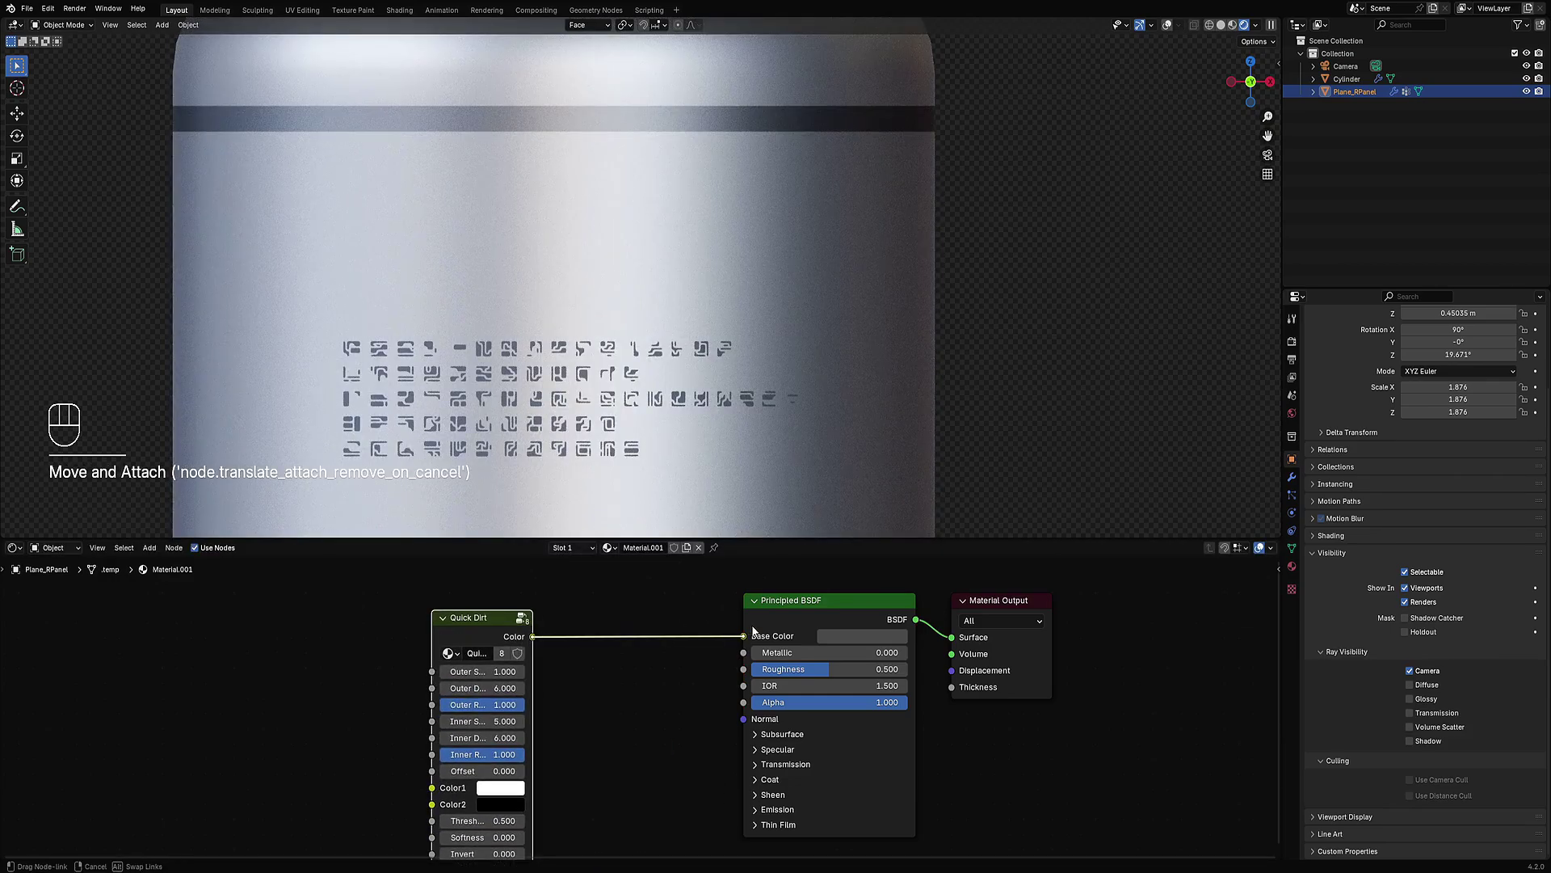
pyautogui.moveTo(753, 626); pyautogui.dragTo(742, 702)
# Step: Preview the Quick Dirt node directly on the Material Output, and reconnect the Principled BSDF to the output
pyautogui.moveTo(606, 711); pyautogui.dragTo(667, 716, button='middle')
pyautogui.keyDown('ctrl'); pyautogui.keyDown('shift'); pyautogui.click(540, 639); pyautogui.keyUp('shift'); pyautogui.keyUp('ctrl')
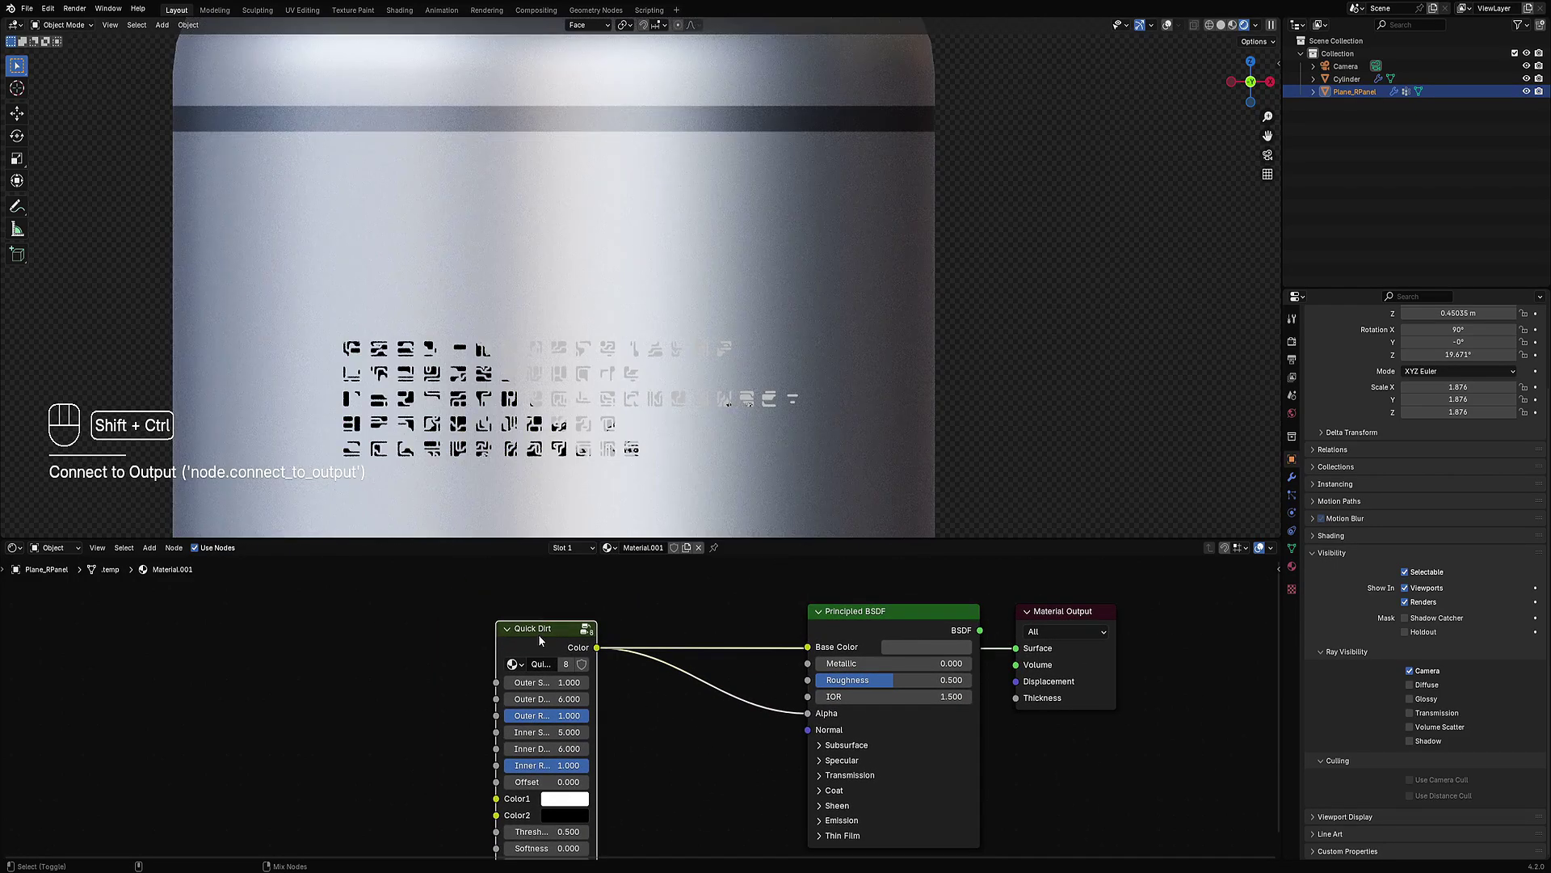
pyautogui.keyDown('ctrl'); pyautogui.keyDown('shift'); pyautogui.click(876, 612); pyautogui.keyUp('shift'); pyautogui.keyUp('ctrl')
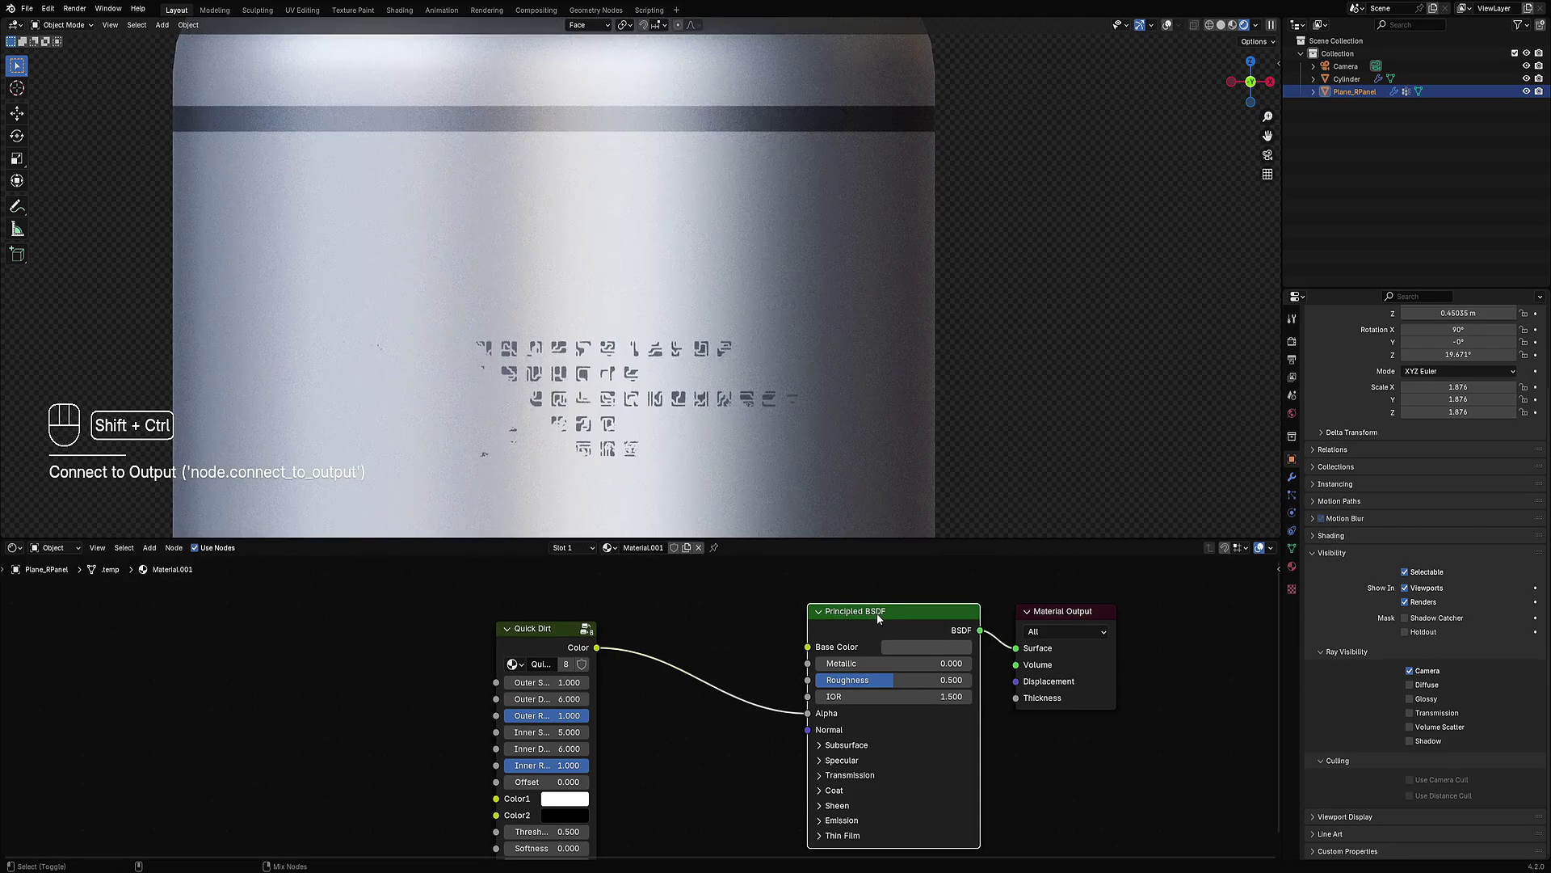
pyautogui.moveTo(672, 722); pyautogui.dragTo(671, 675, button='middle')
# Step: Check the panels' full face selection in Edit Mode with overlays shown, and set the Quick Dirt node's Outer Scale to 2
pyautogui.press('Tab')
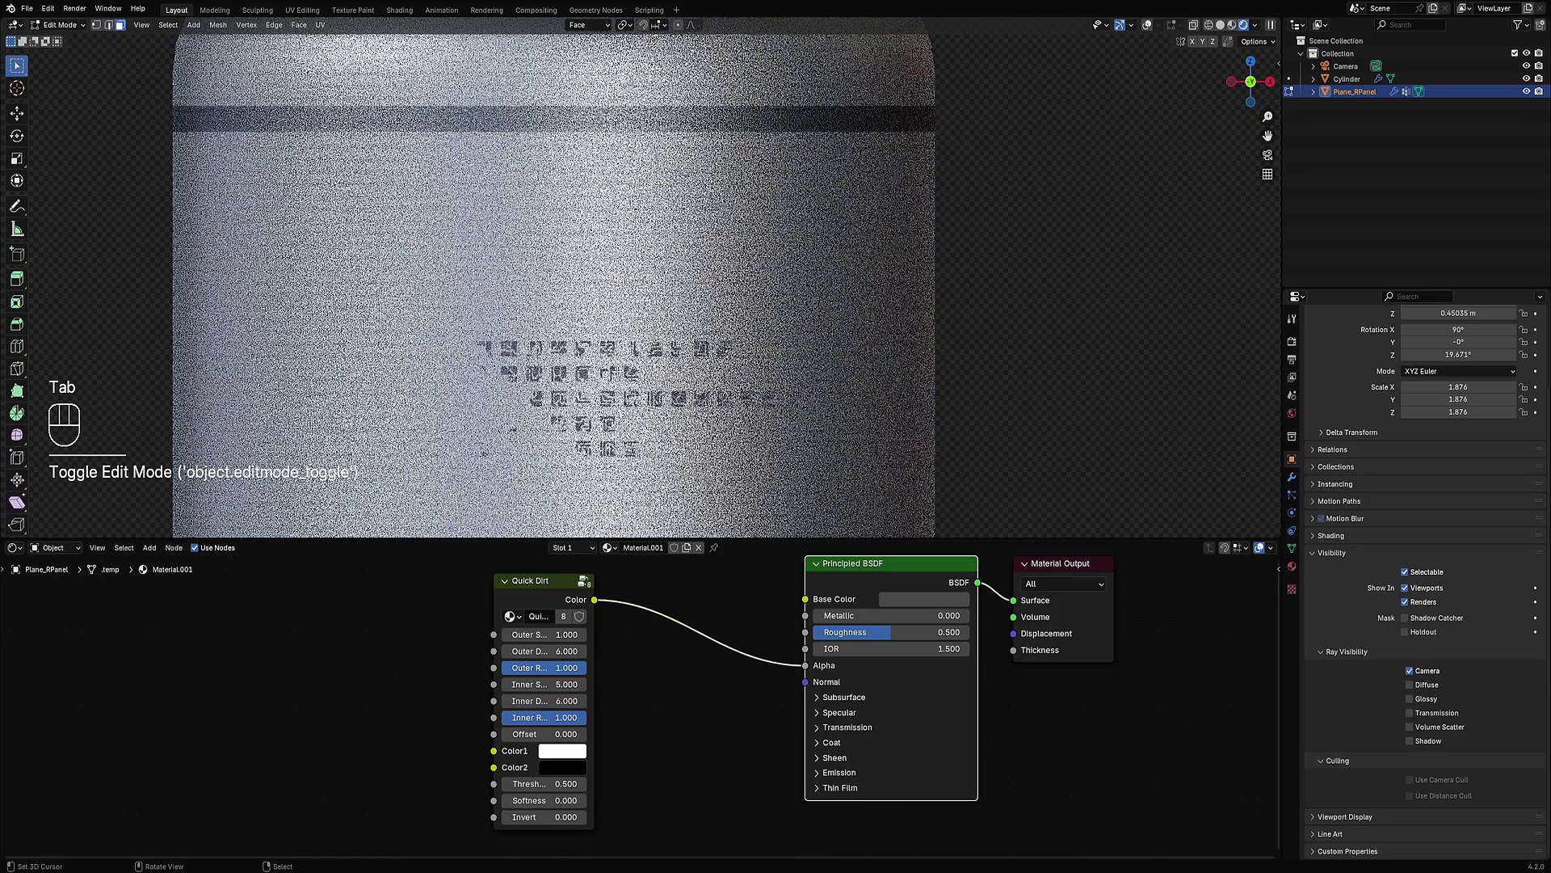
pyautogui.press('a')
pyautogui.hotkey('shift', 'alt', 'z')
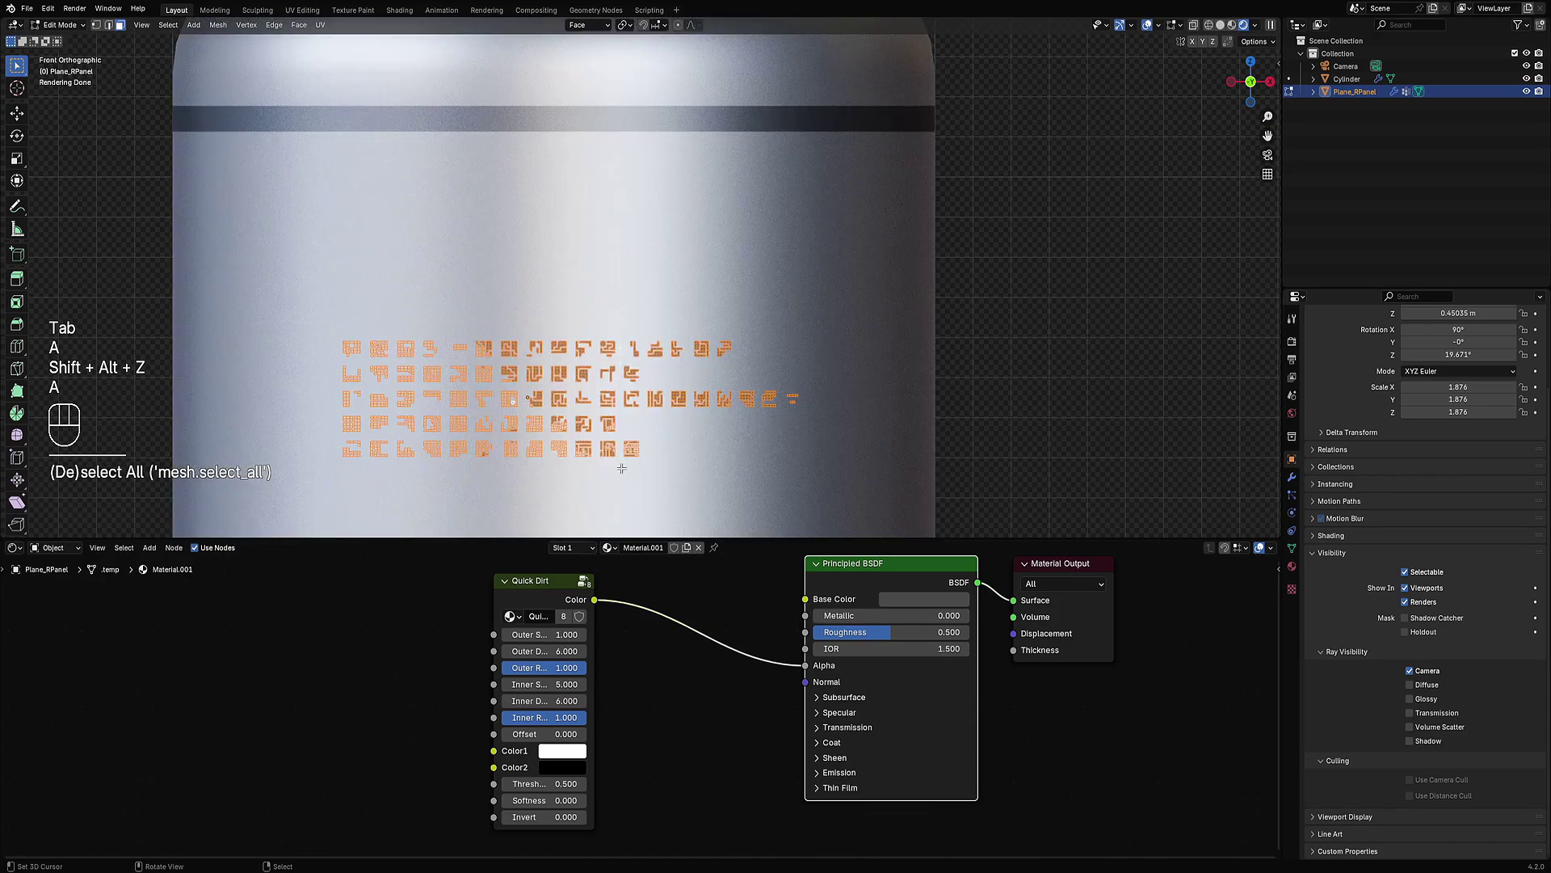
pyautogui.press('a')
pyautogui.press('Tab')
pyautogui.click(556, 634)
pyautogui.write('2')
pyautogui.press('Return')
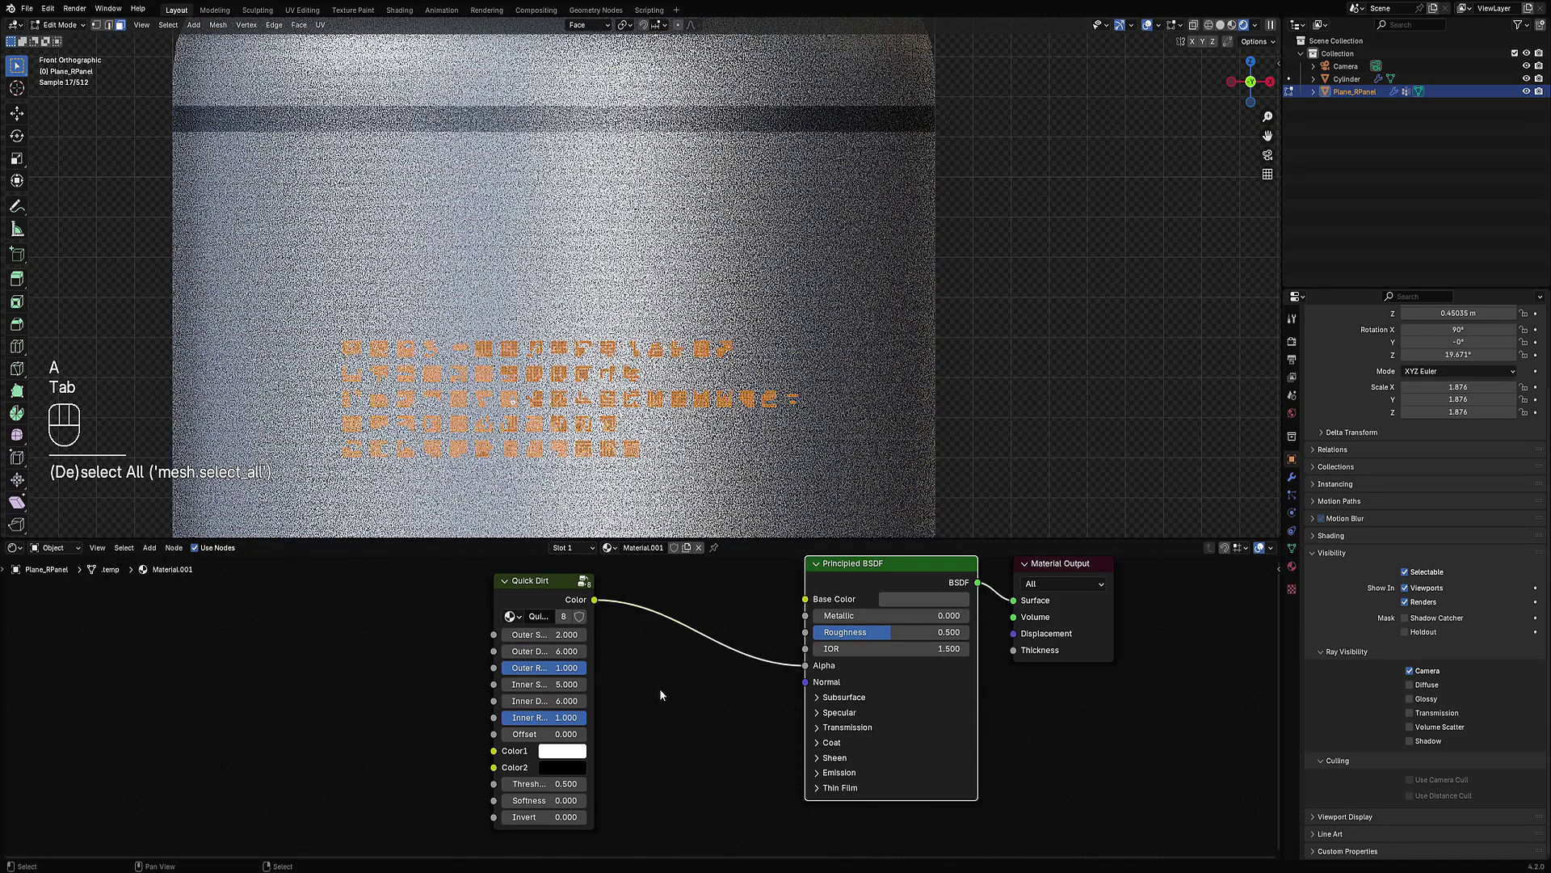
pyautogui.press('Tab')
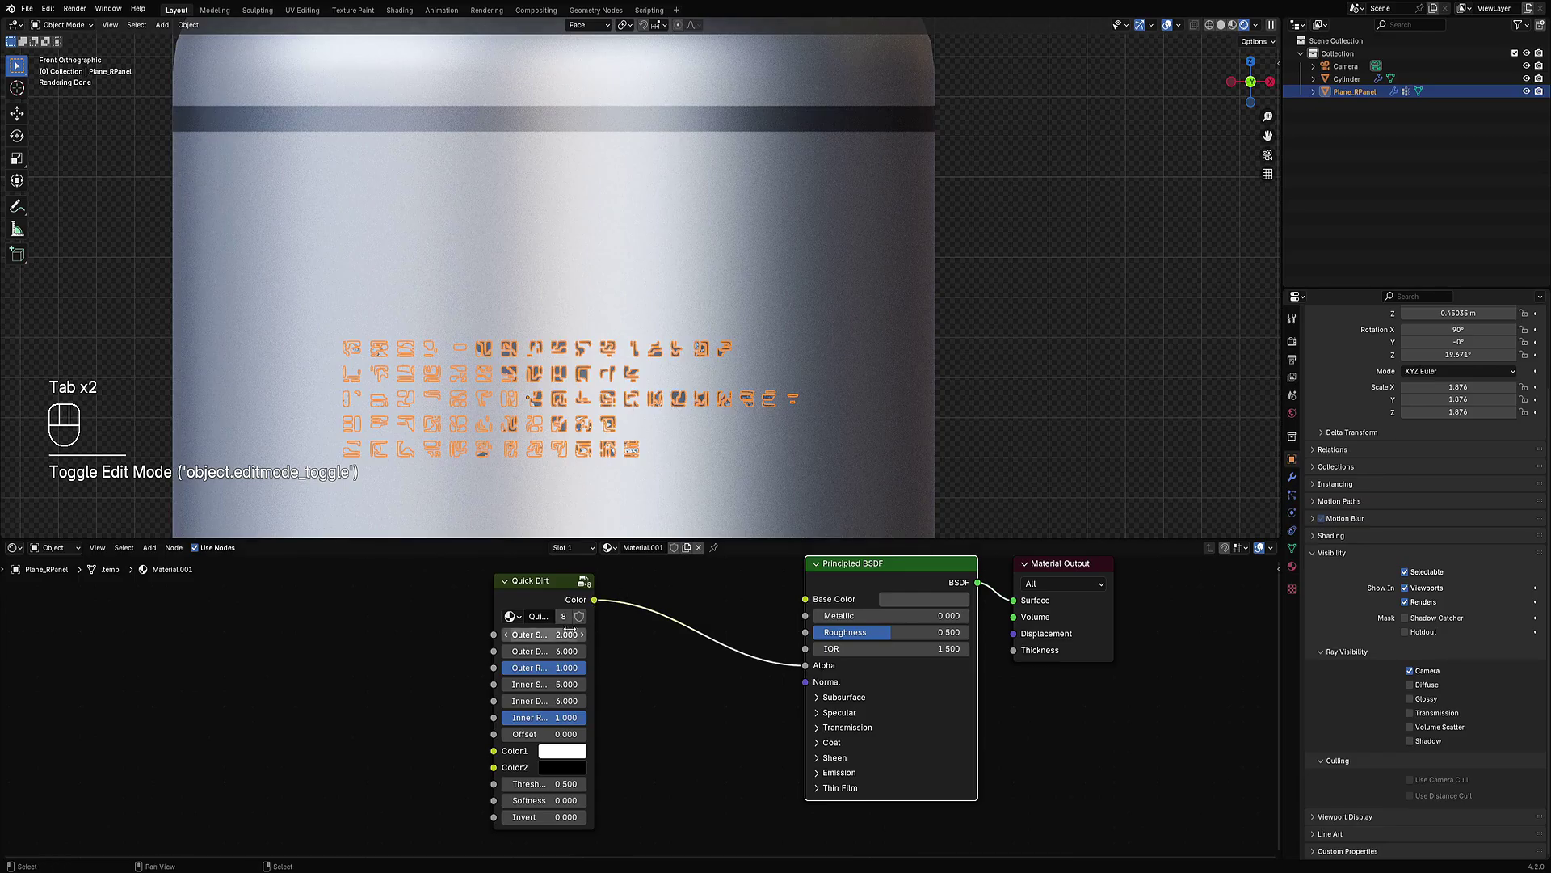
# Step: Raise the Quick Dirt node's Outer Scale to 121 and inspect the panels closely with overlays hidden
pyautogui.moveTo(546, 634); pyautogui.dragTo(695, 635)
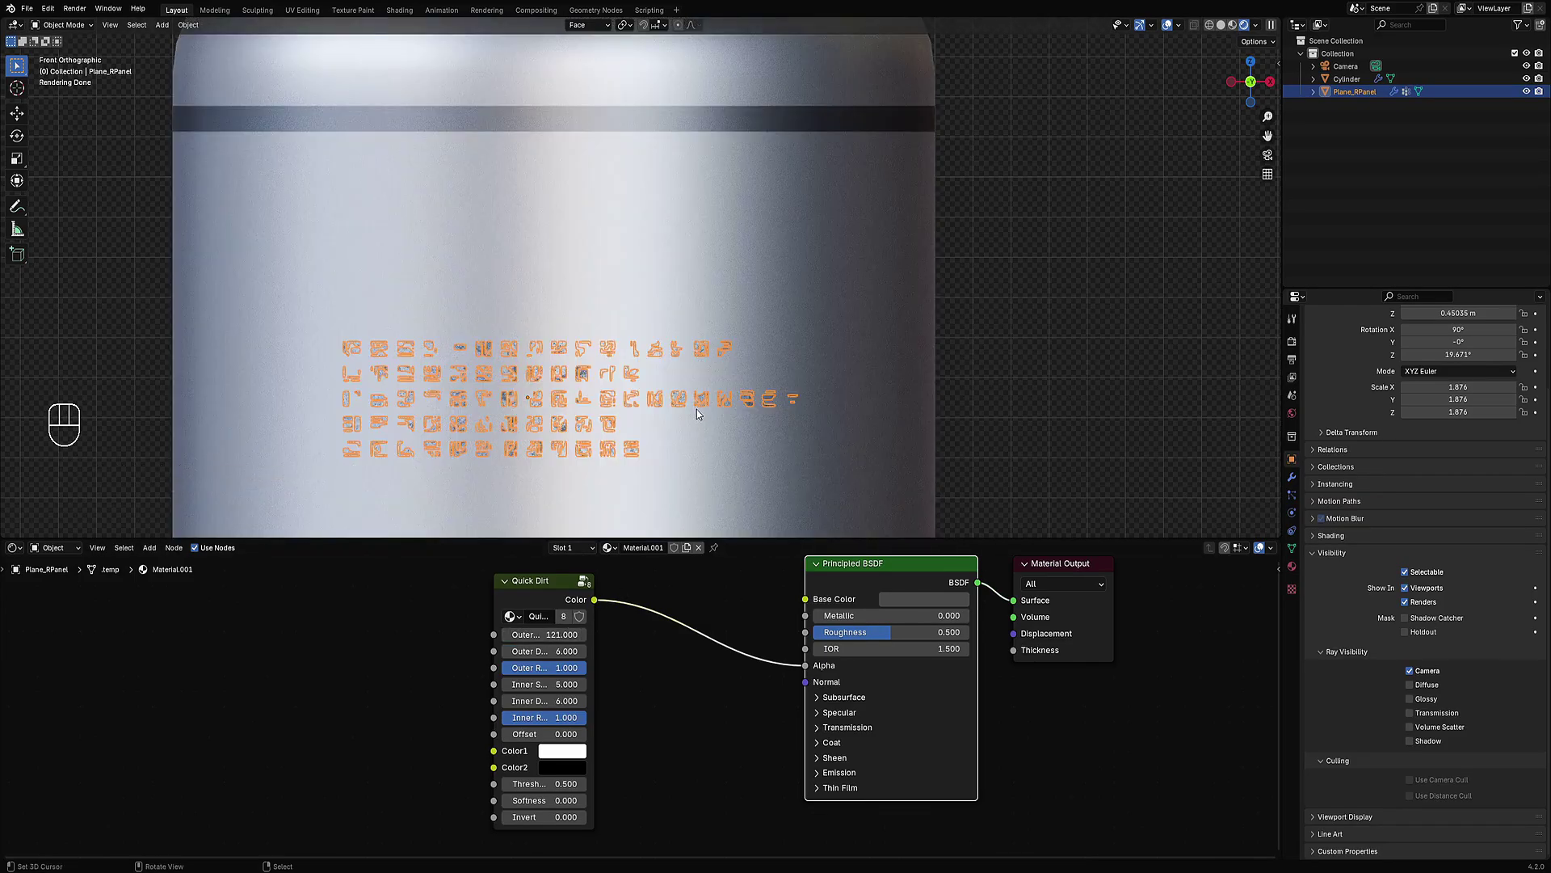
pyautogui.hotkey('shift', 'alt', 'z')
pyautogui.keyDown('shift'); pyautogui.moveTo(629, 409); pyautogui.dragTo(720, 281, button='middle'); pyautogui.keyUp('shift')
pyautogui.scroll(4, 719, 281)
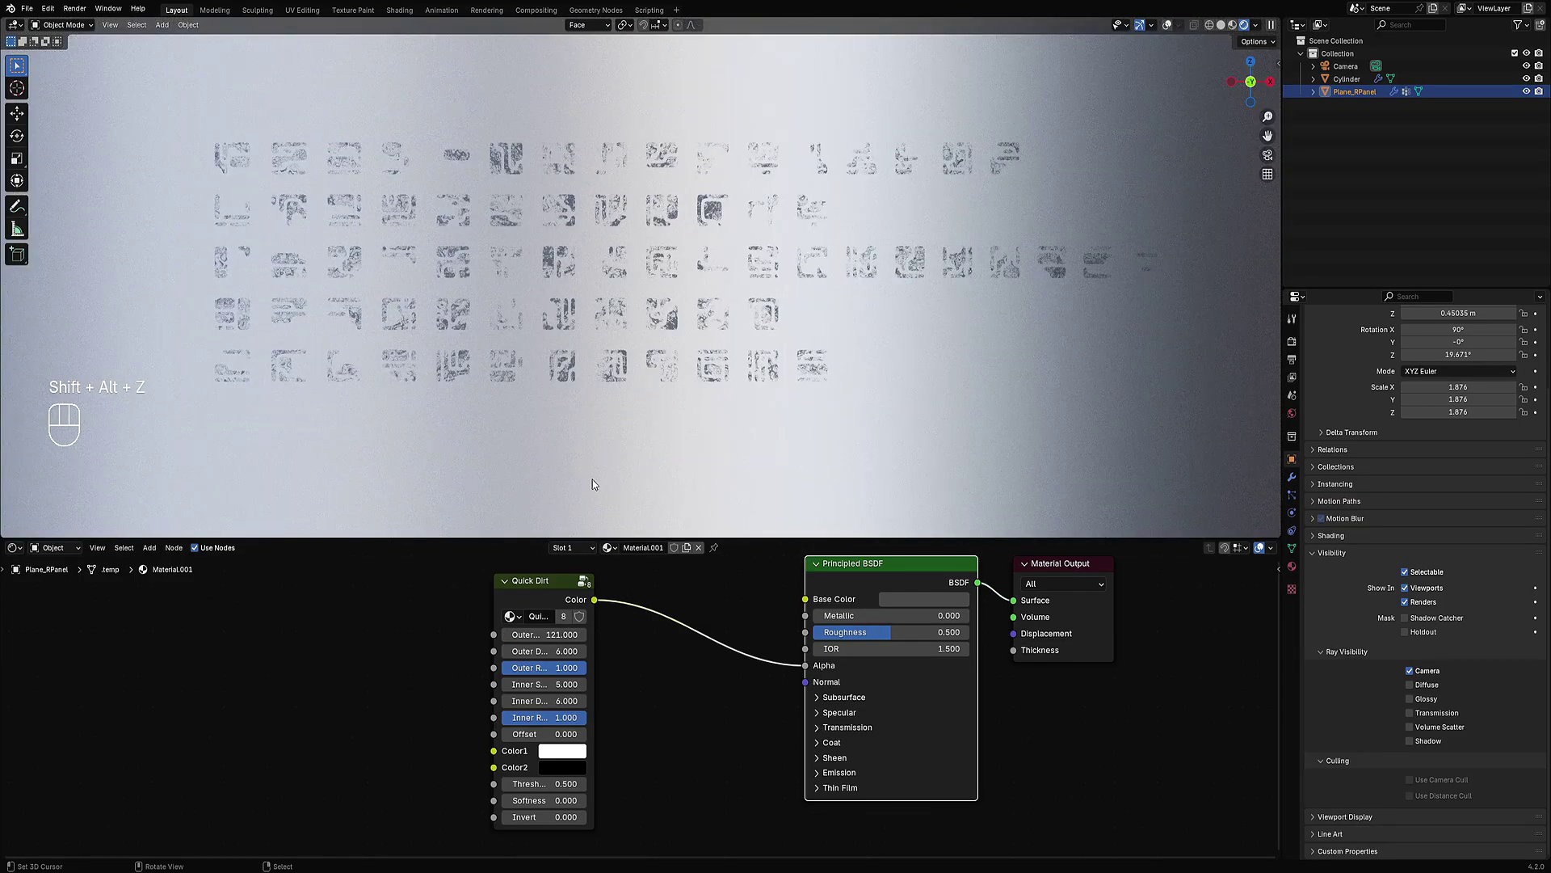
# Step: Unwrap all faces of the panels using Project from View in the front view, returning to Object Mode with overlays hidden
pyautogui.press('Tab')
pyautogui.scroll(-4, 681, 312)
pyautogui.hotkey('shift', 'alt', 'z')
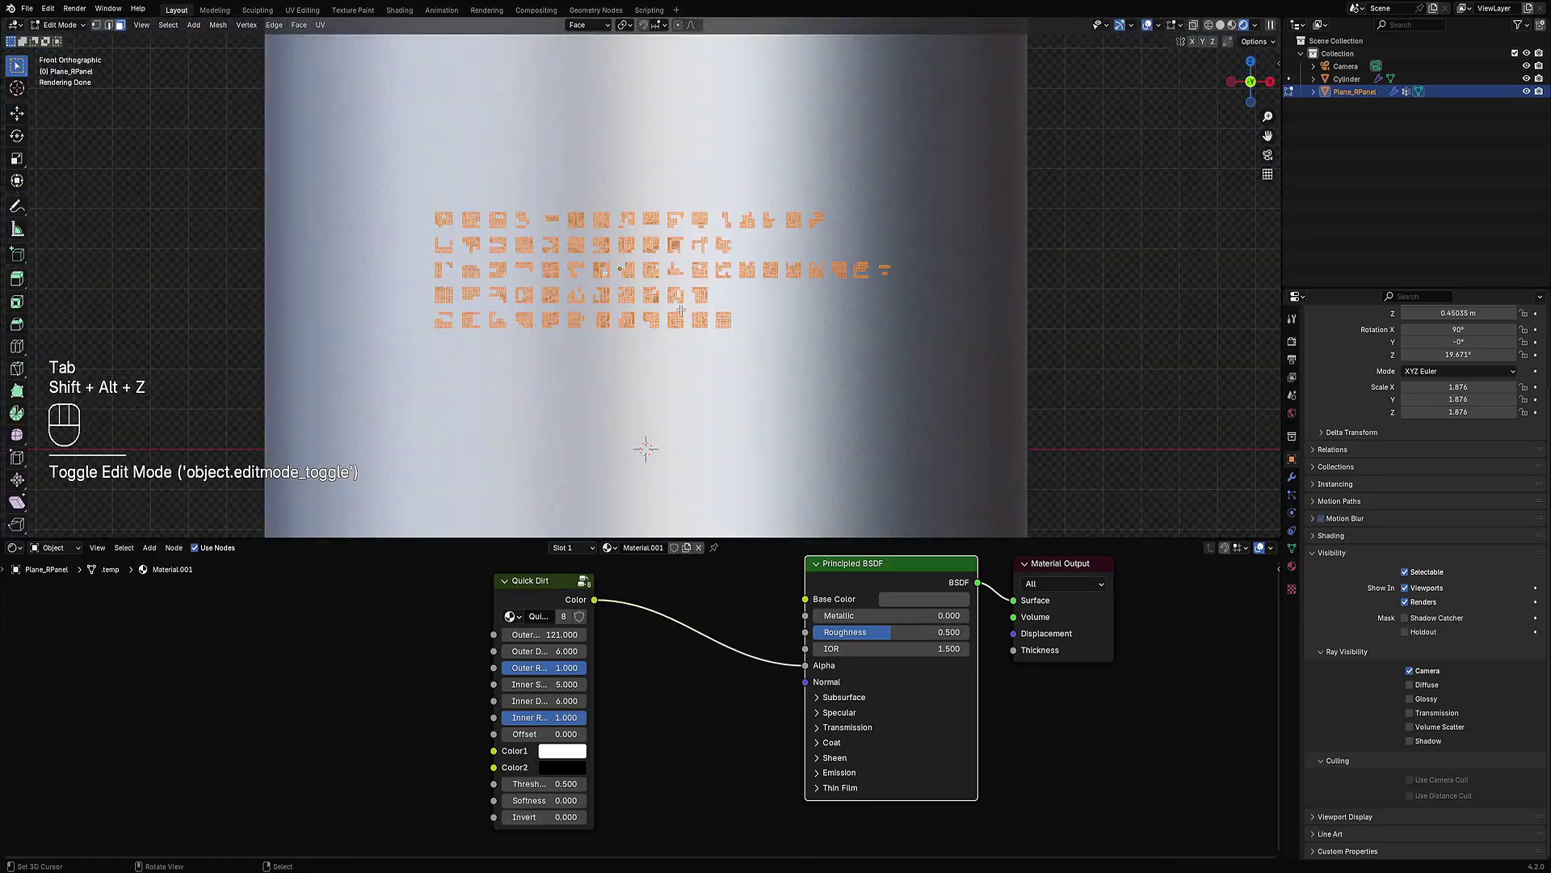
pyautogui.press('a')
pyautogui.press('u')
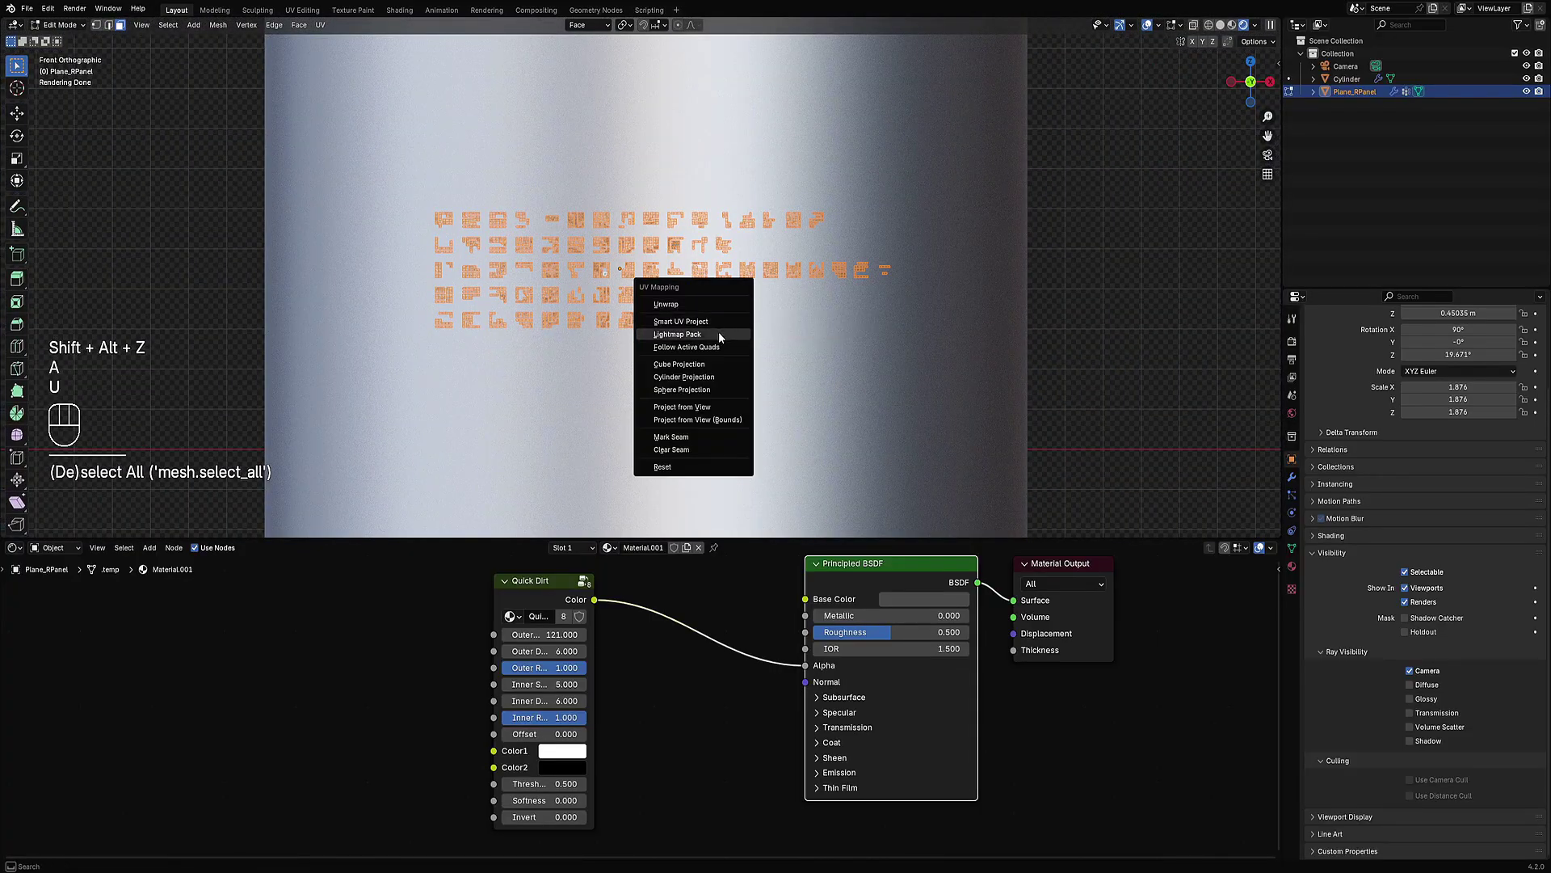
pyautogui.click(703, 410)
pyautogui.press('Tab')
pyautogui.scroll(3, 736, 361)
pyautogui.hotkey('shift', 'alt', 'z')
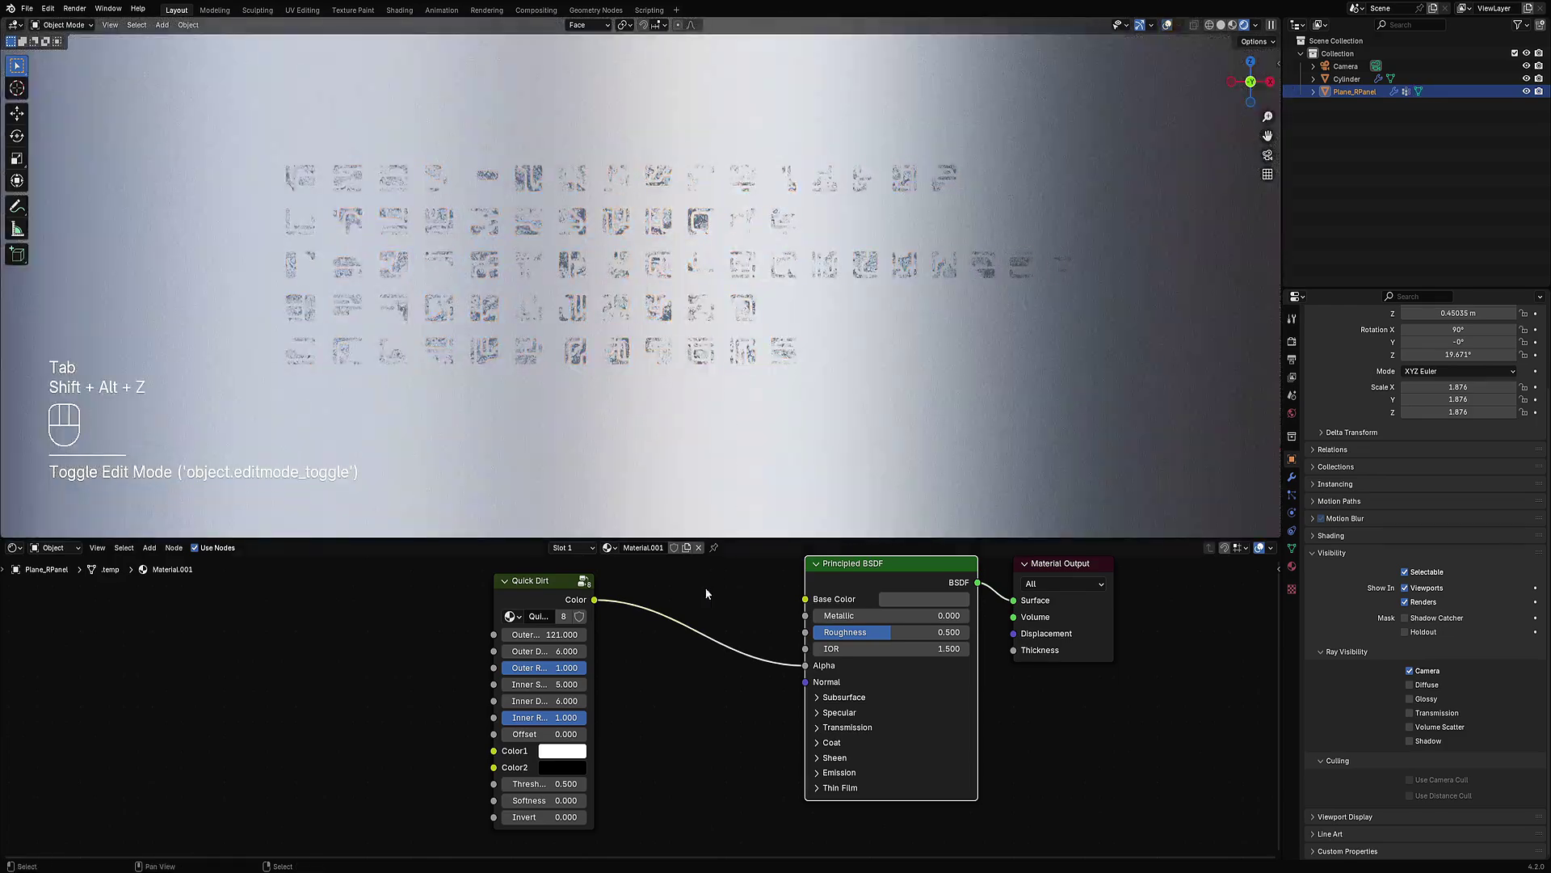
# Step: Set the Quick Dirt node's Outer Scale to 1 and apply the panels object's rotation and scale
pyautogui.doubleClick(557, 635)
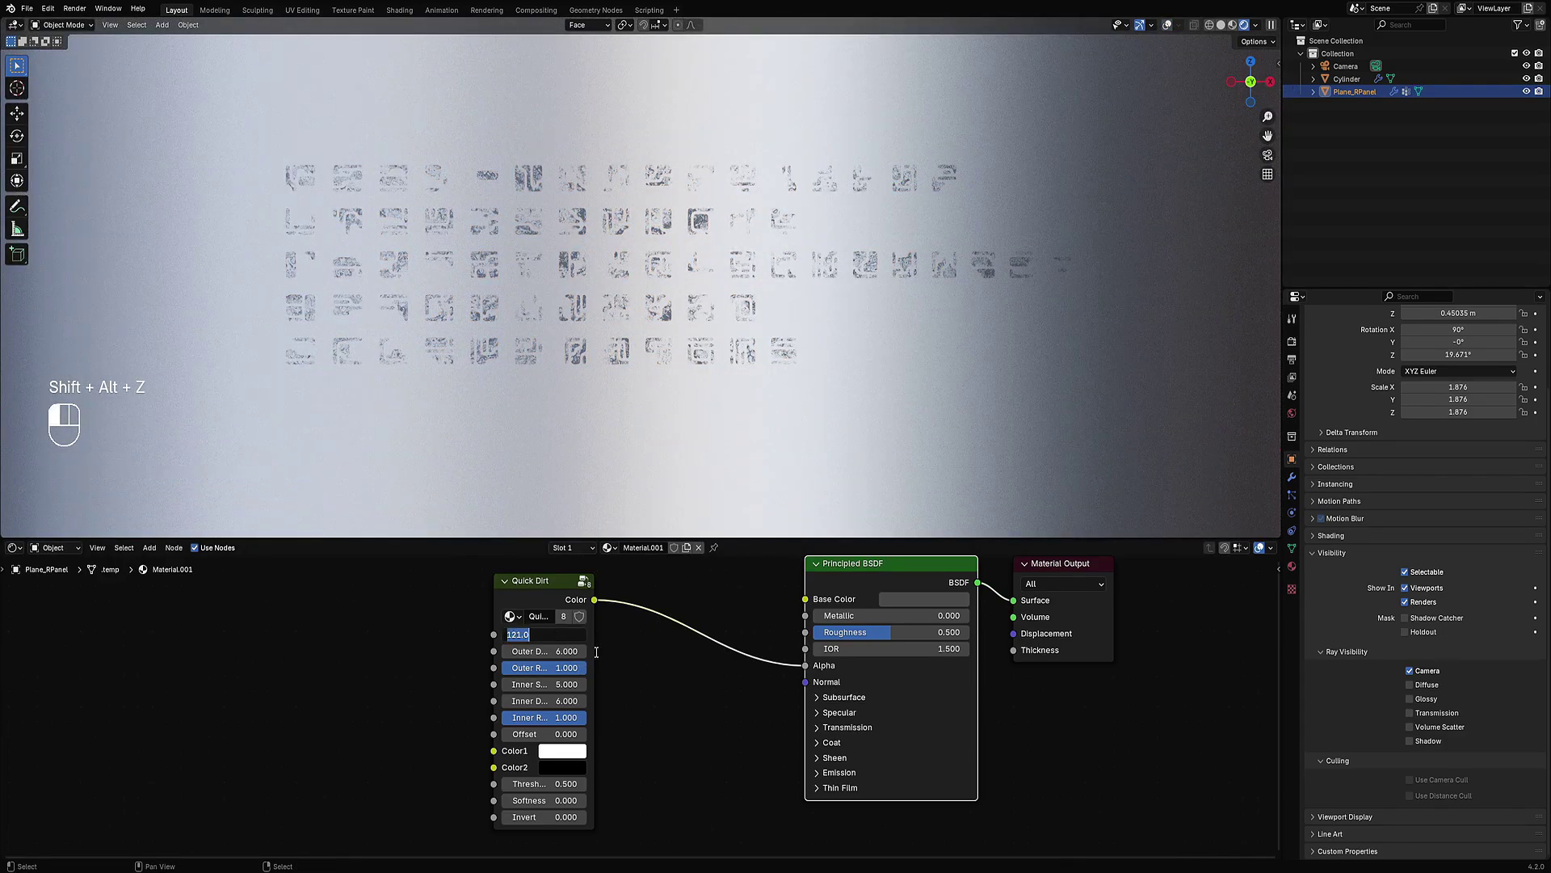
pyautogui.write('1')
pyautogui.press('Return')
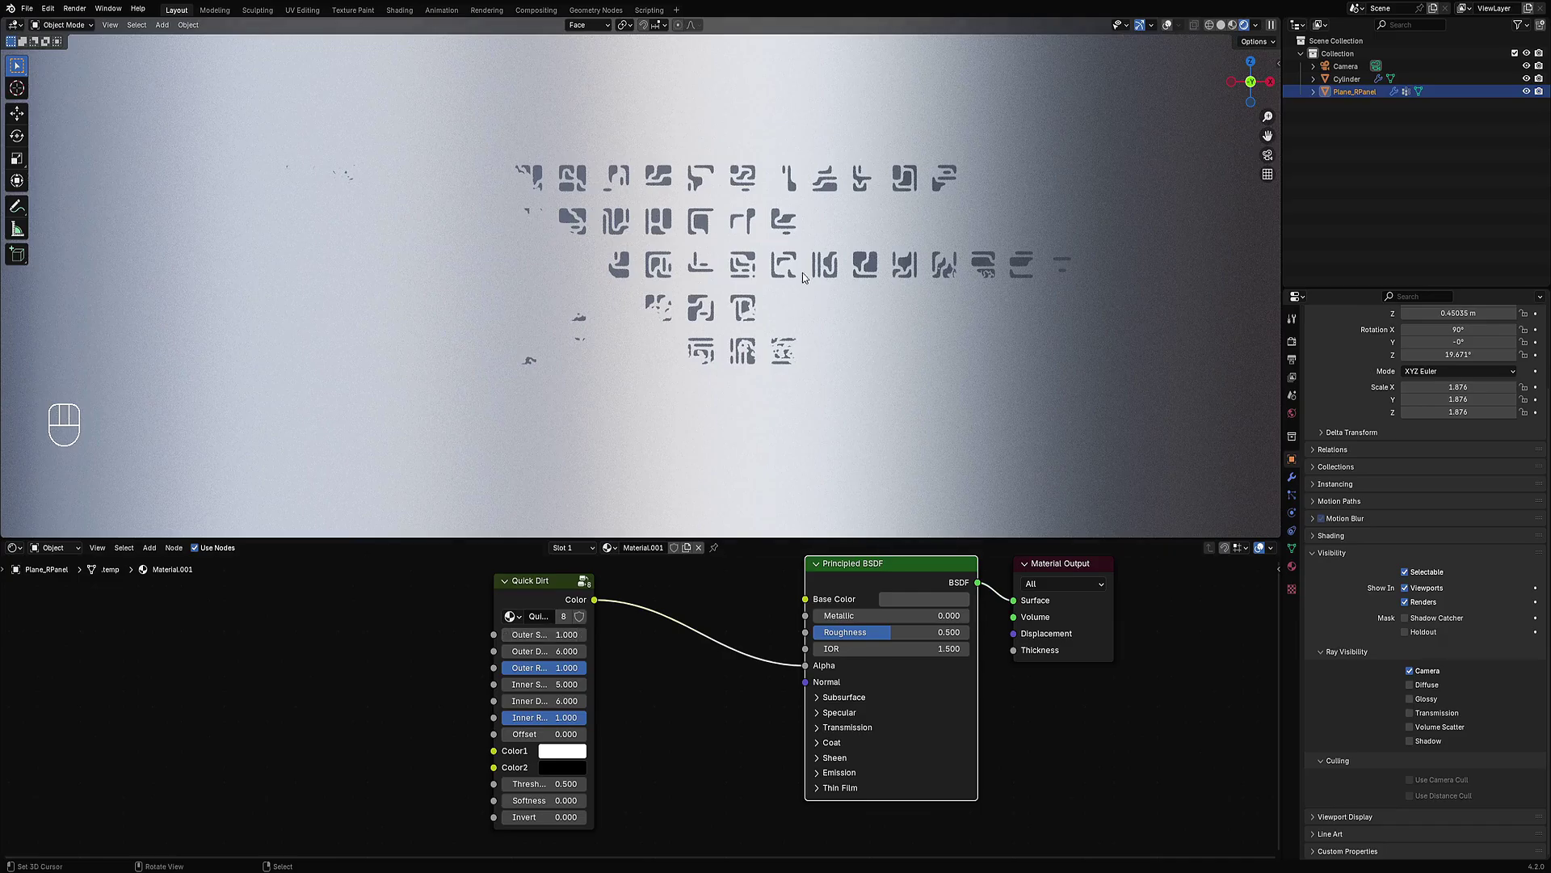
pyautogui.hotkey('ctrl', 'a')
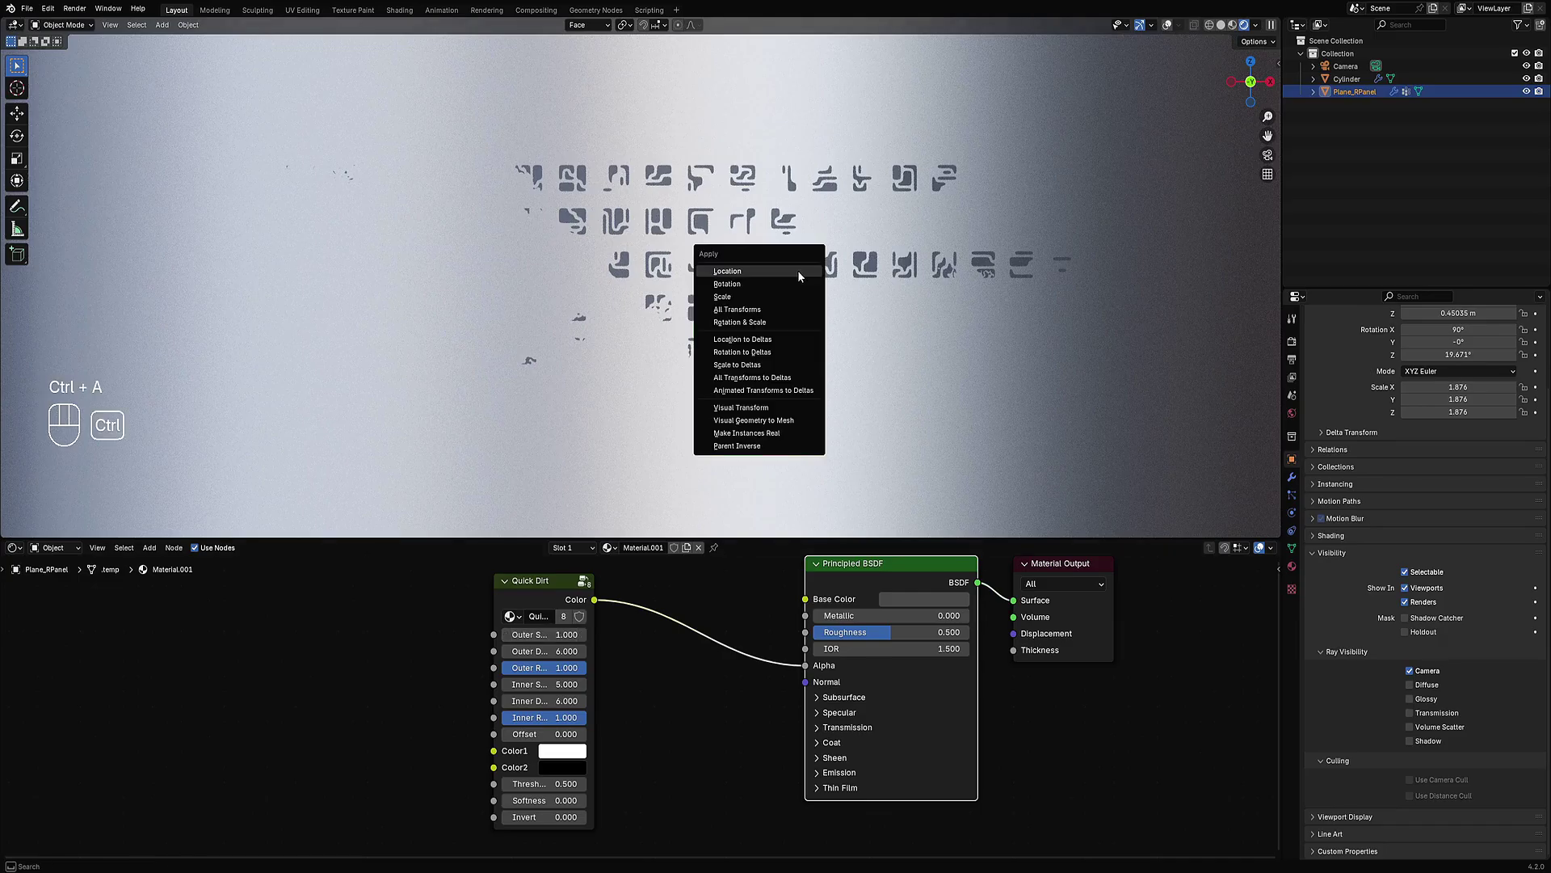
pyautogui.click(774, 320)
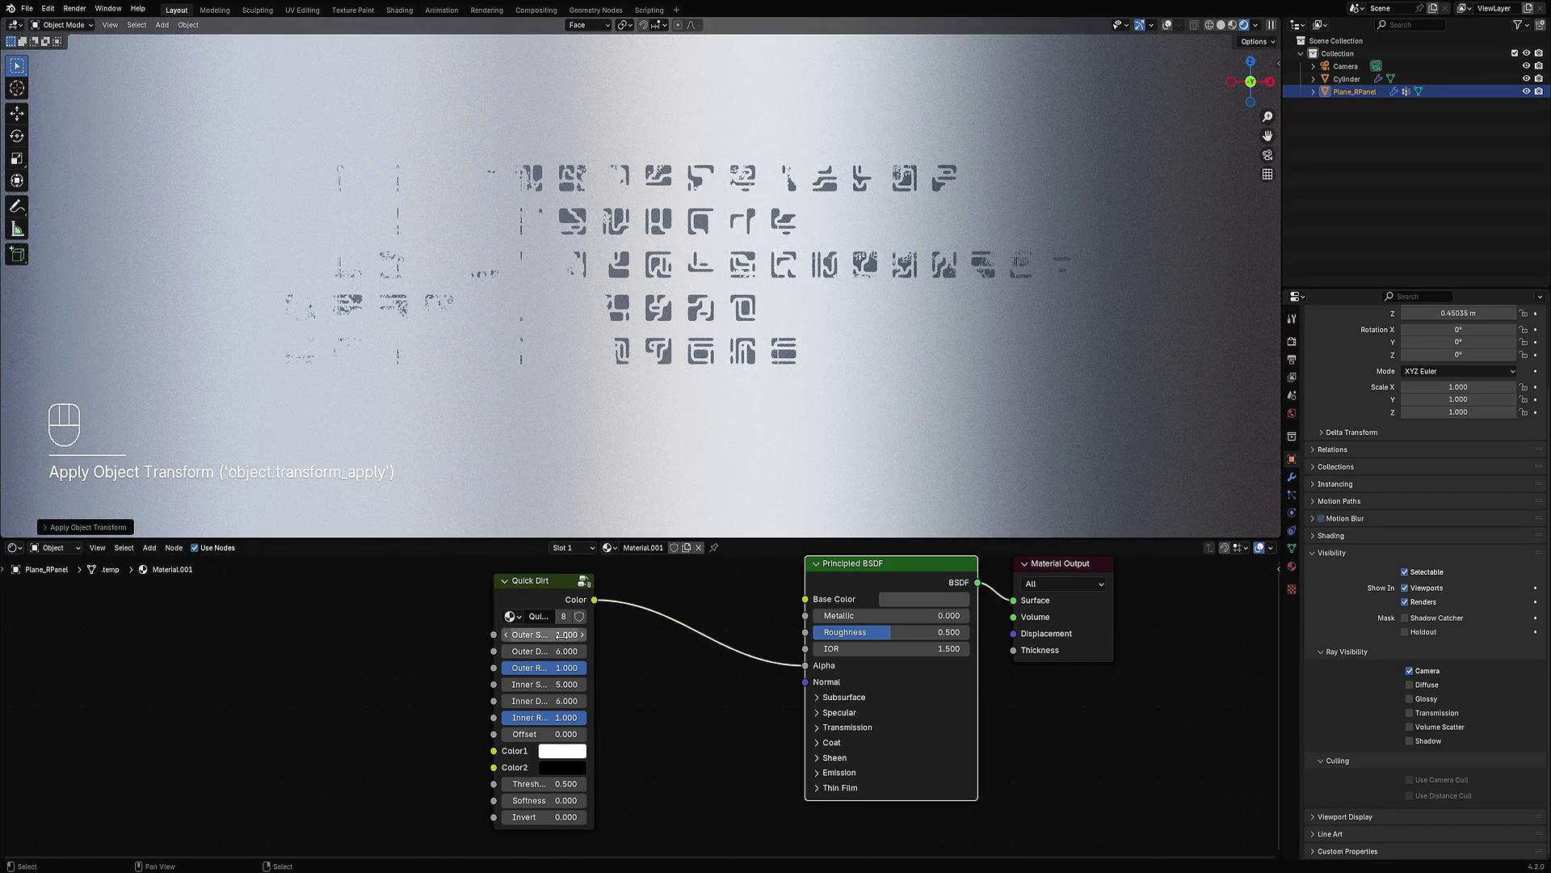
# Step: Raise the Quick Dirt node's Outer Scale to 5 and on to 10, and lower its Threshold to 0.43
pyautogui.click(534, 634)
pyautogui.write('5')
pyautogui.press('Return')
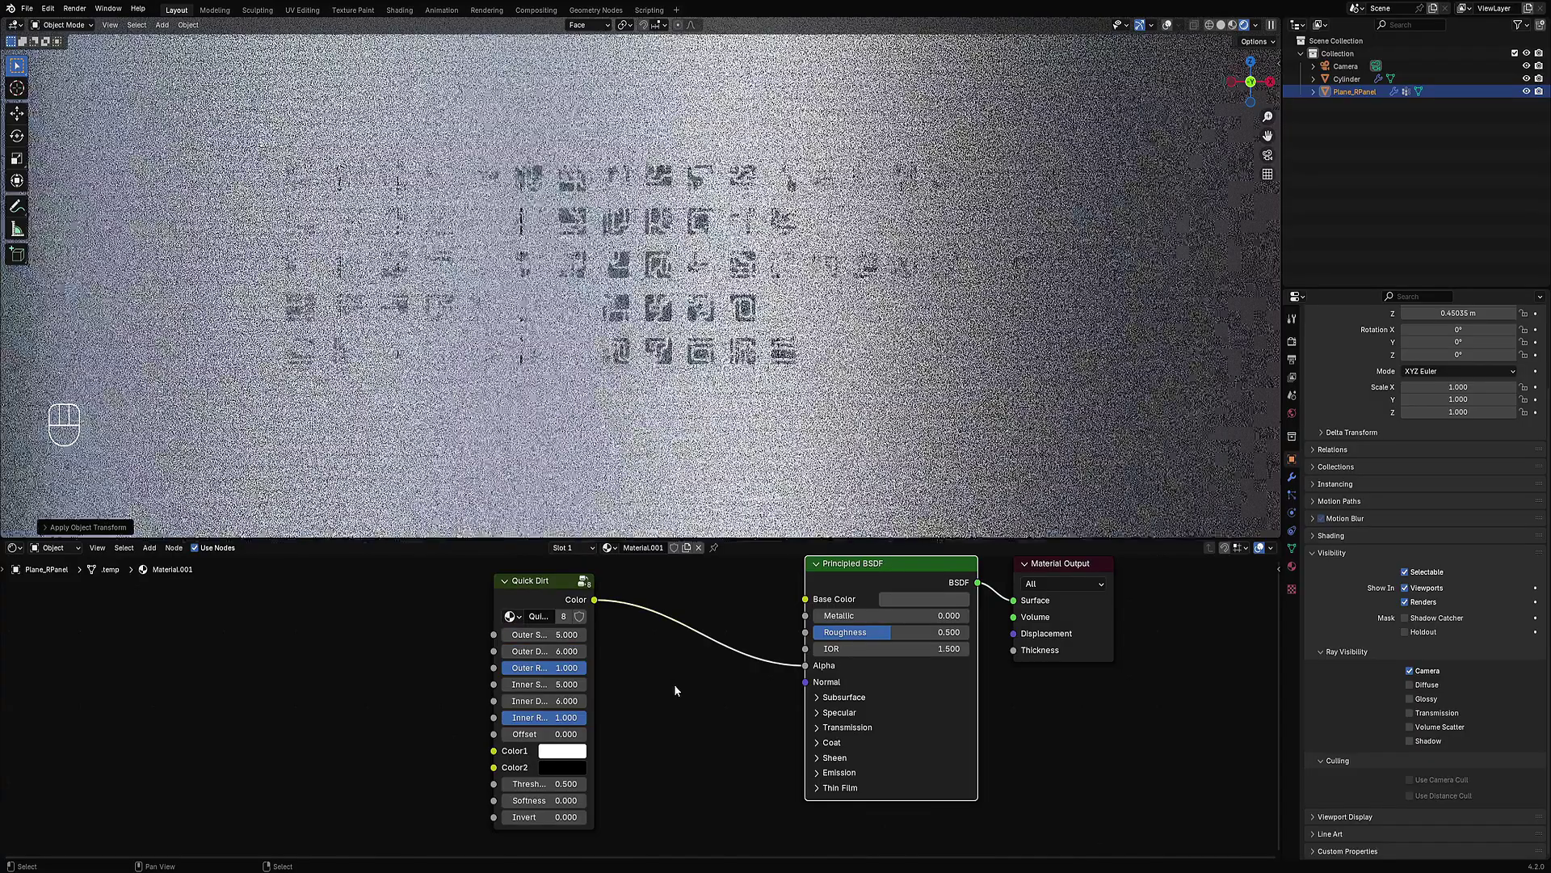
pyautogui.click(545, 635)
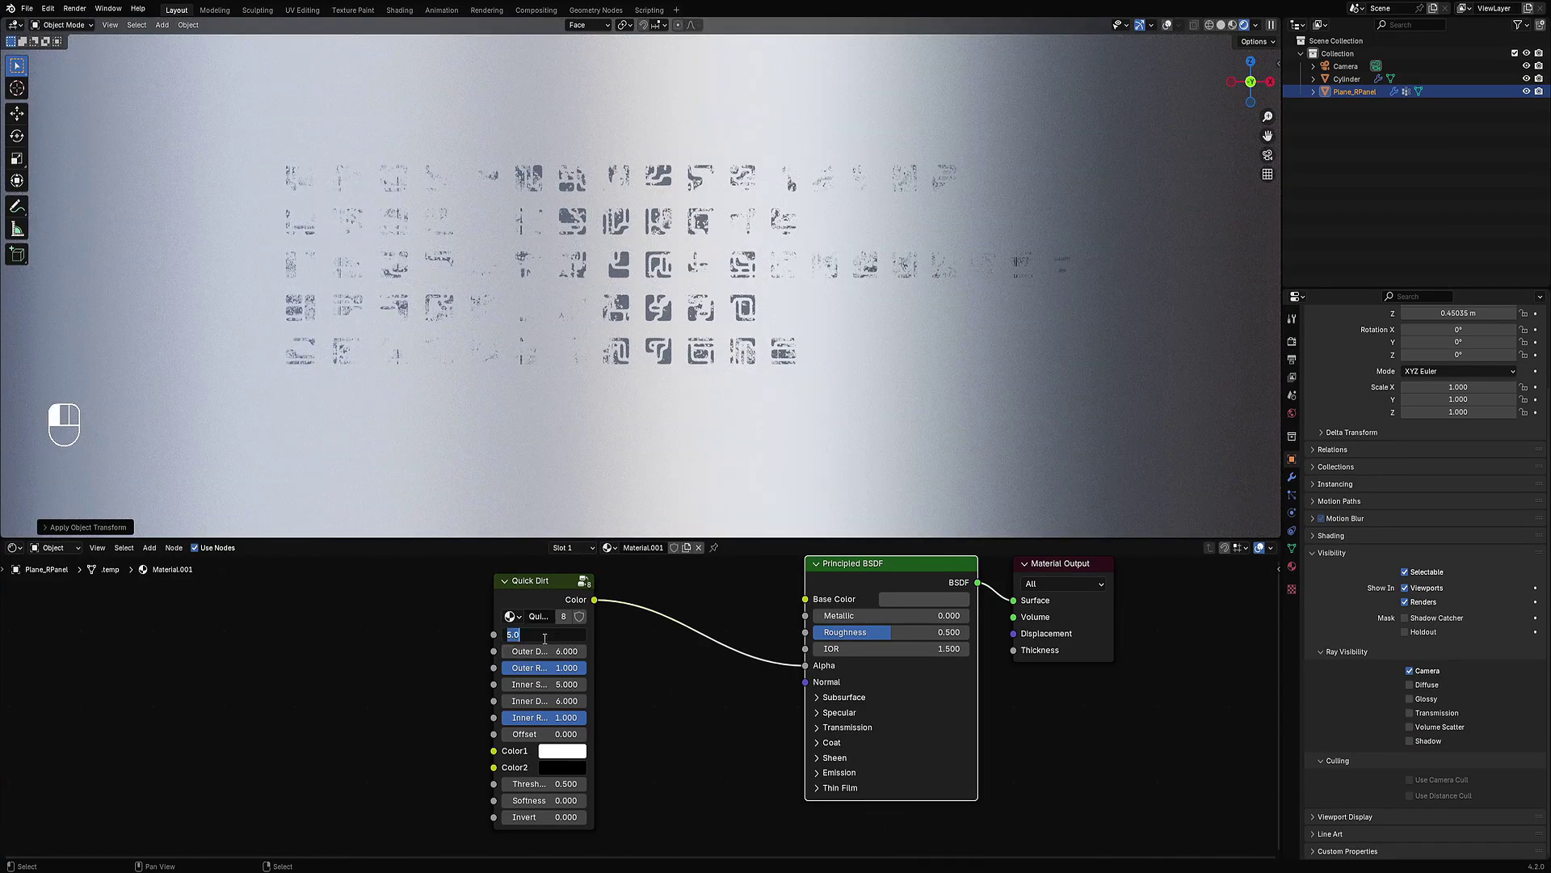
pyautogui.write('10')
pyautogui.press('Return')
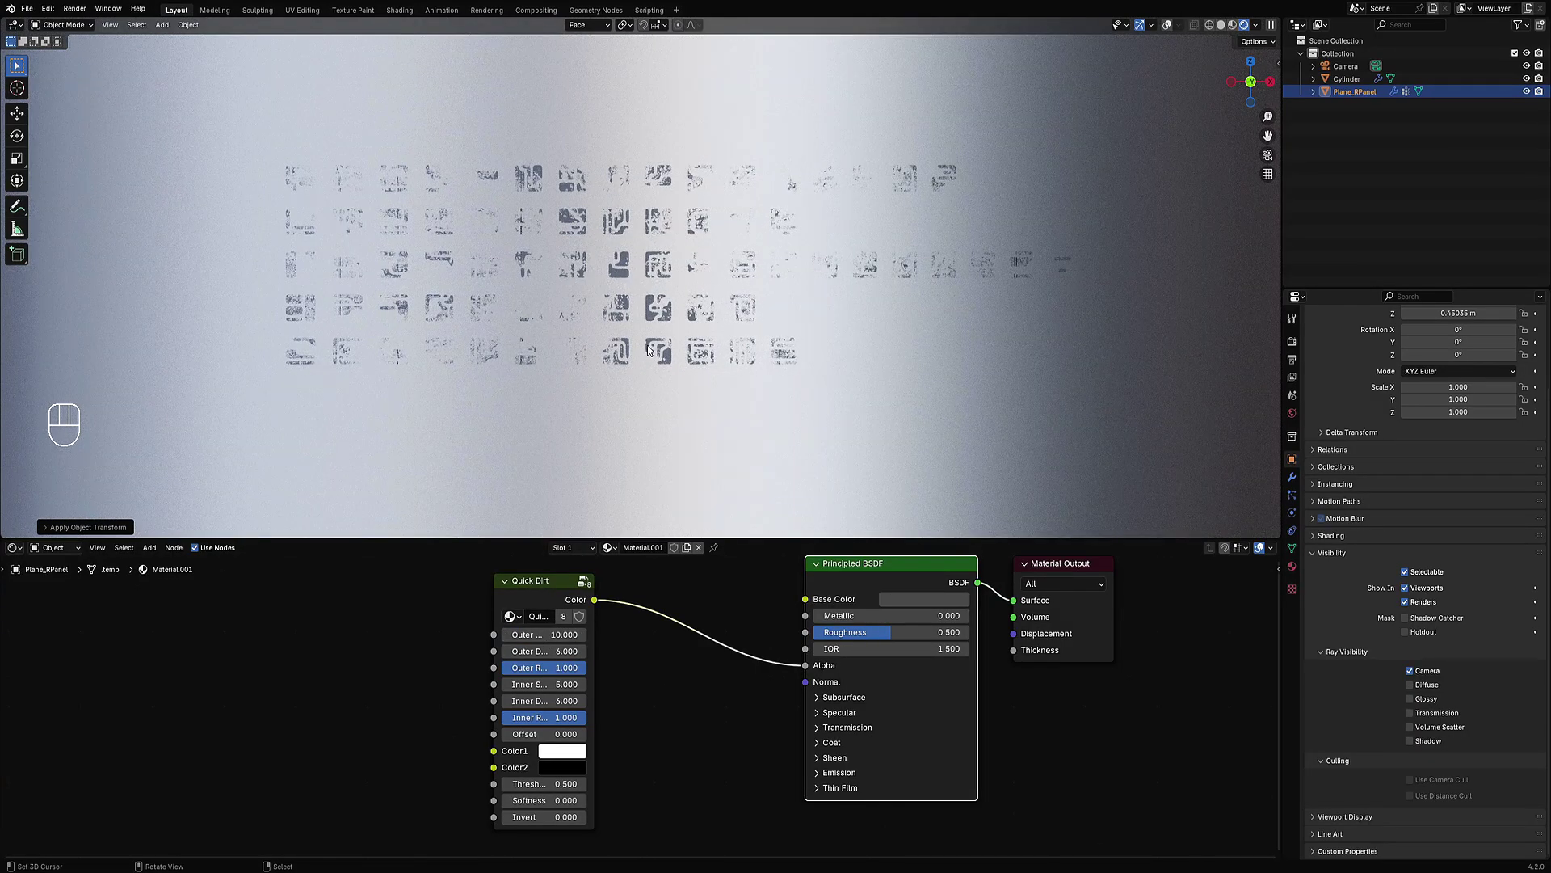
pyautogui.keyDown('shift'); pyautogui.moveTo(546, 784); pyautogui.dragTo(528, 784); pyautogui.keyUp('shift')
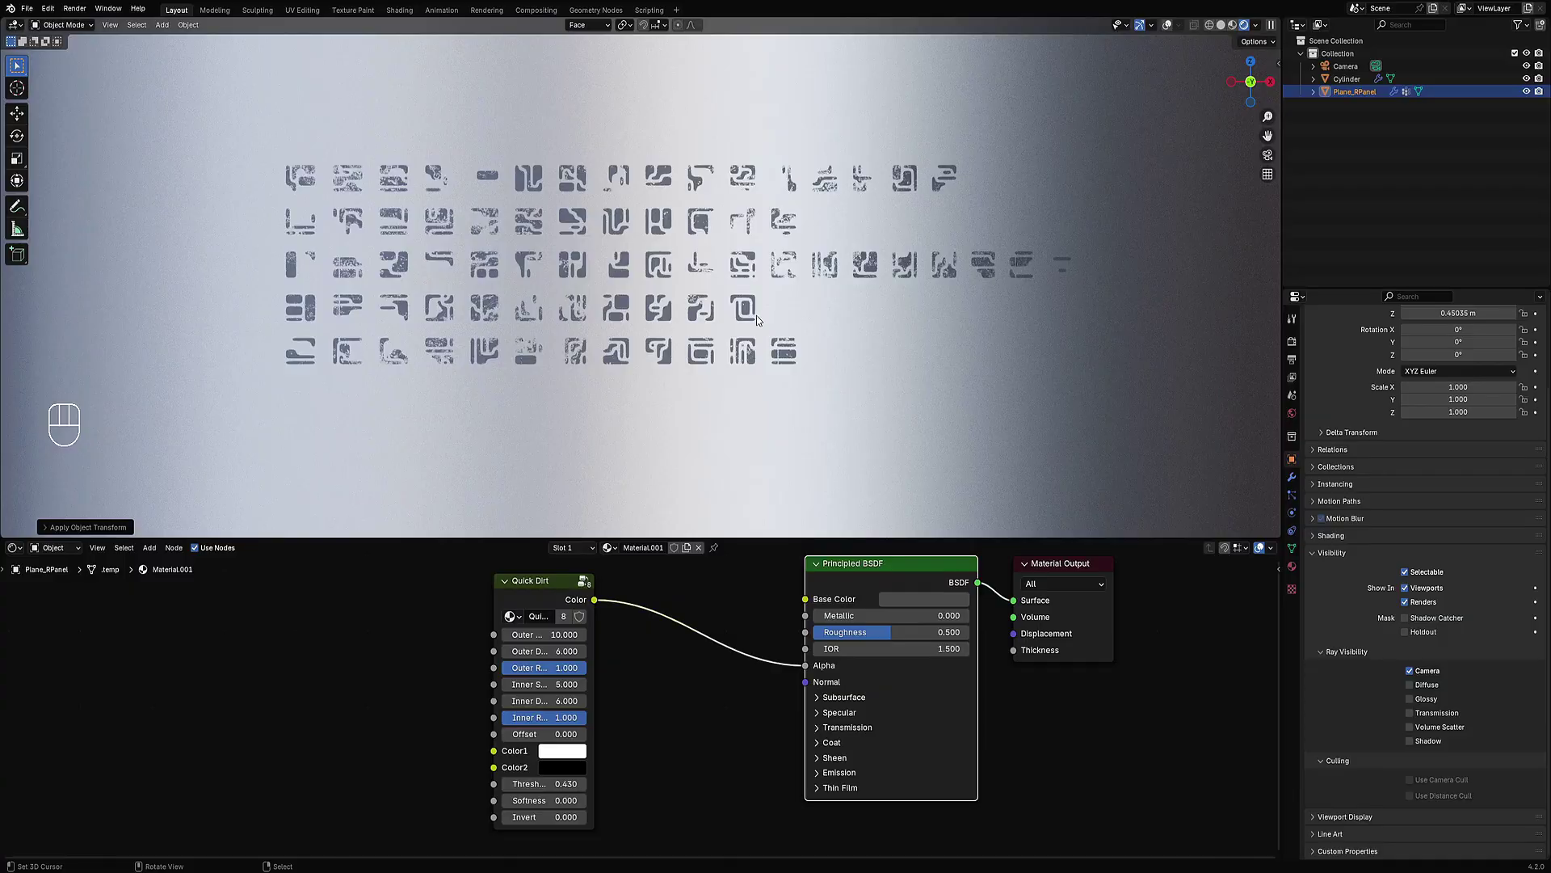
# Step: Set the Quick Dirt node's Inner Scale to 40 while viewing the panels up close at an angle
pyautogui.press('KP_0')
pyautogui.moveTo(756, 313); pyautogui.dragTo(909, 312, button='middle')
pyautogui.scroll(5, 767, 306)
pyautogui.scroll(1, 519, 408)
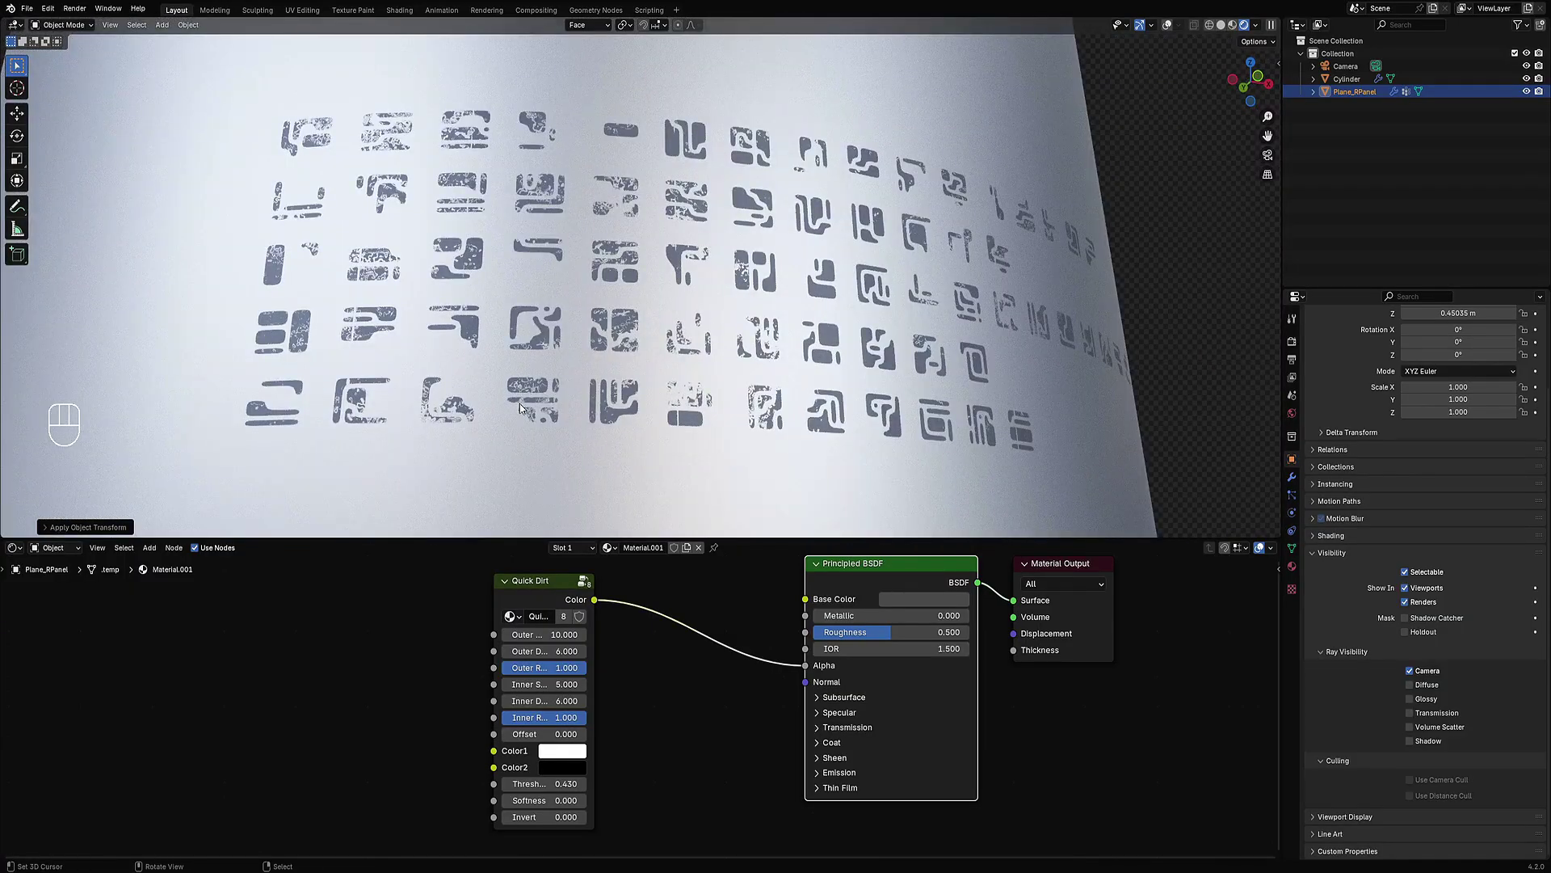
pyautogui.scroll(3, 705, 691)
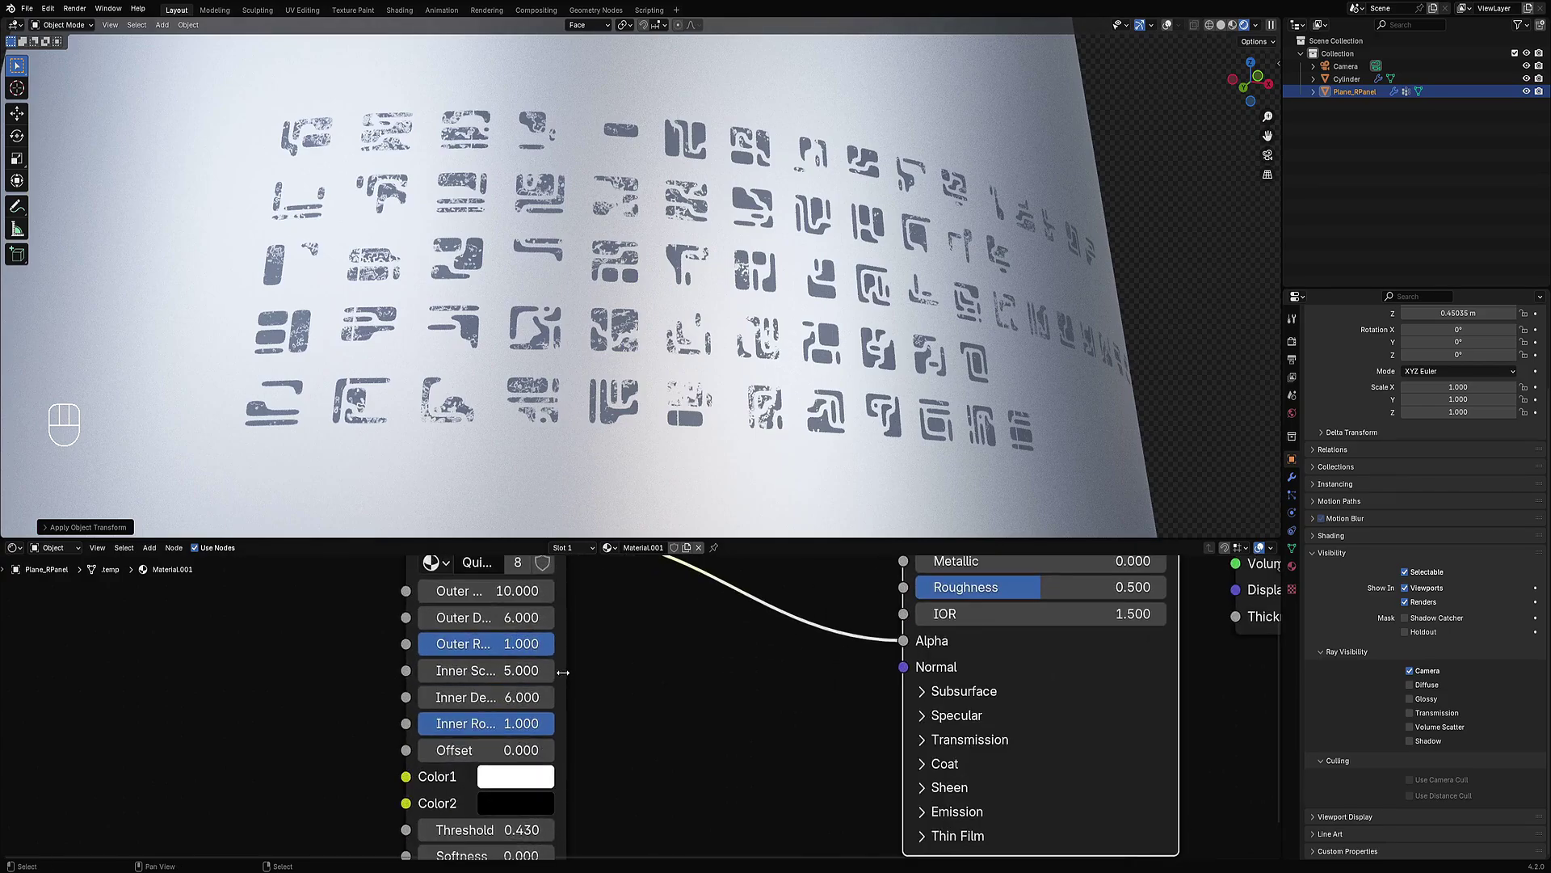
pyautogui.moveTo(565, 672); pyautogui.dragTo(658, 713, button='middle')
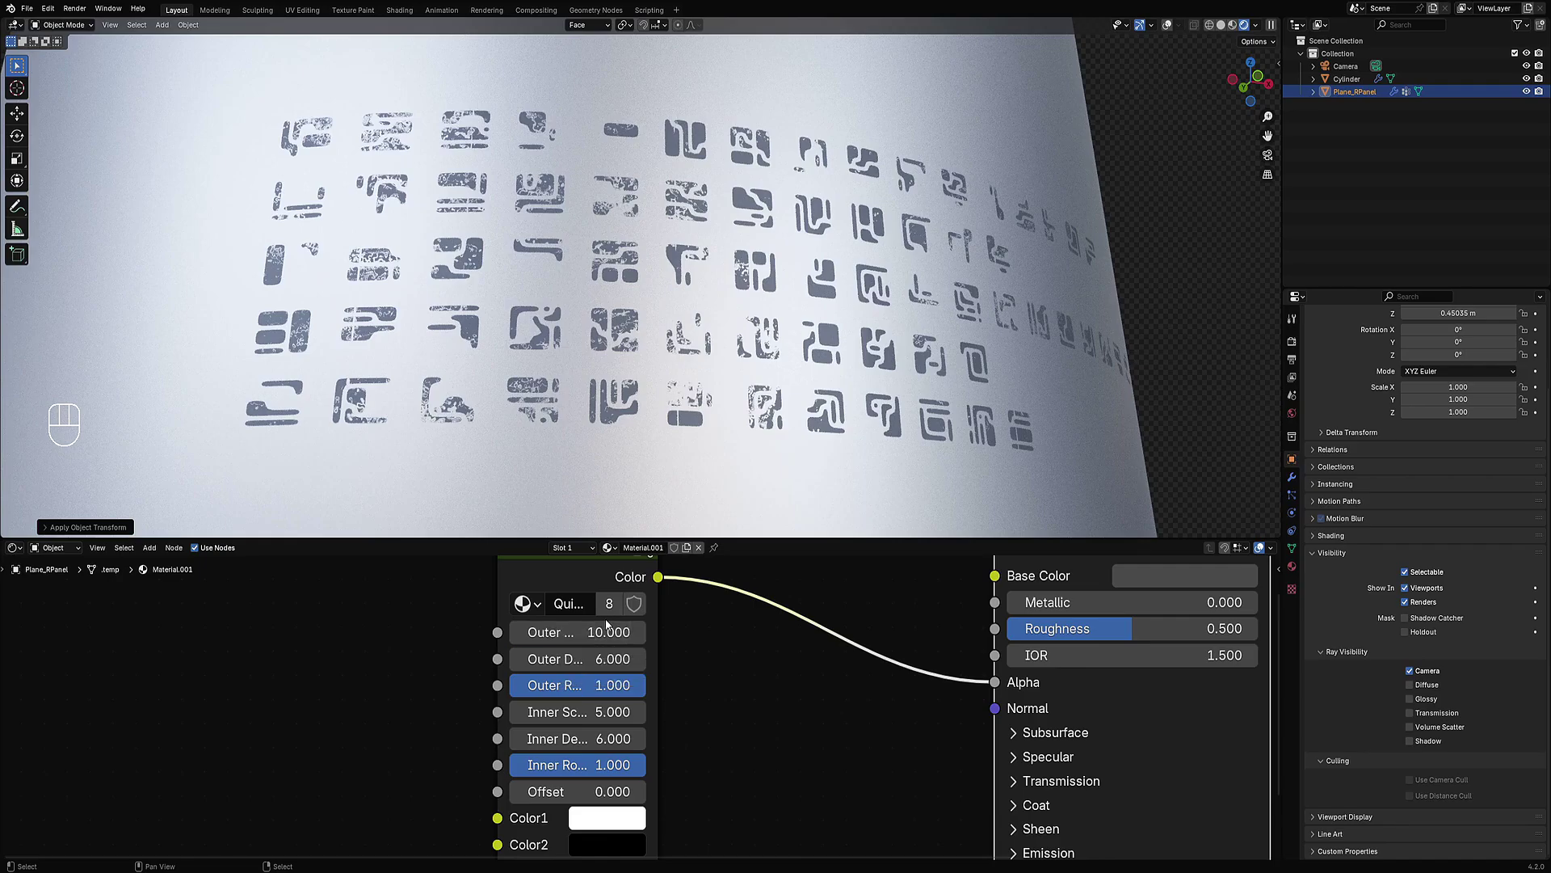
pyautogui.click(592, 714)
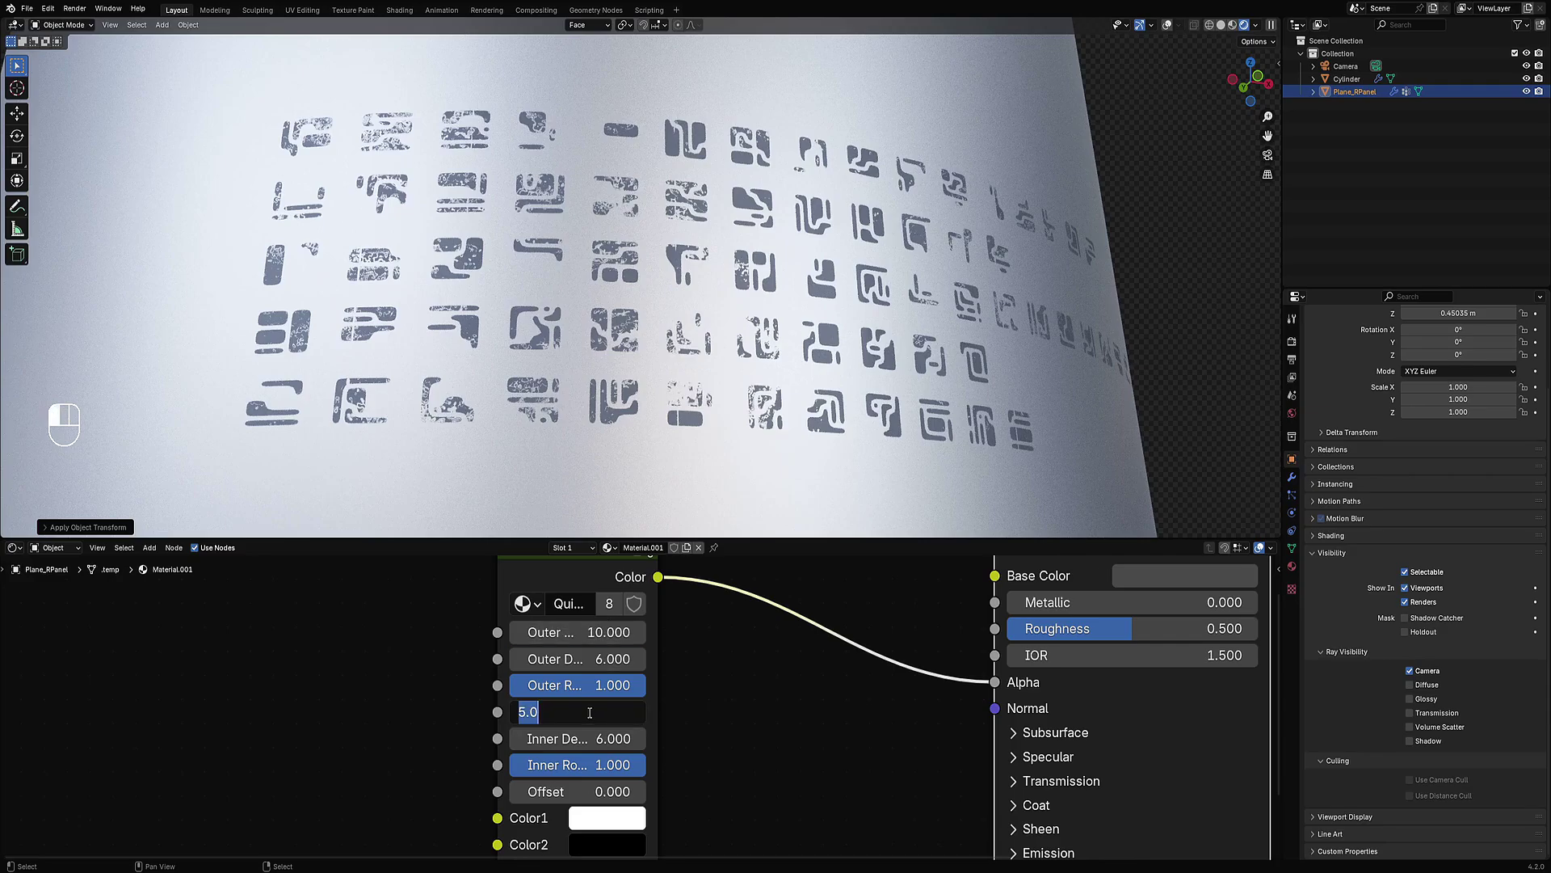
pyautogui.click(590, 736)
pyautogui.click(587, 711)
pyautogui.press('Escape')
pyautogui.click(585, 712)
pyautogui.press('Return')
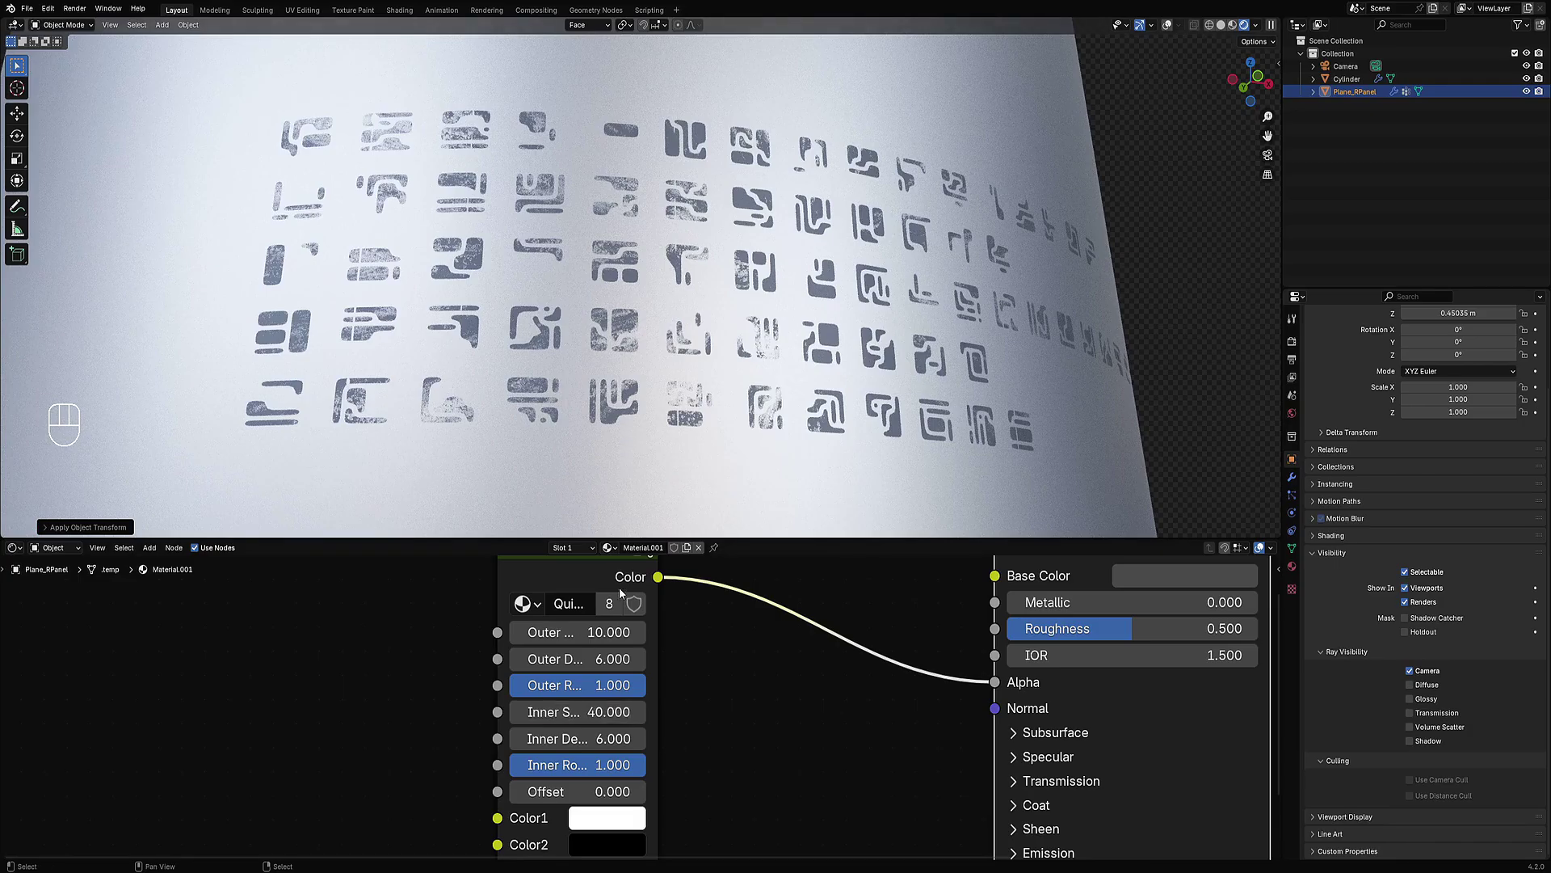
pyautogui.click(602, 658)
pyautogui.click(596, 632)
pyautogui.click(600, 739)
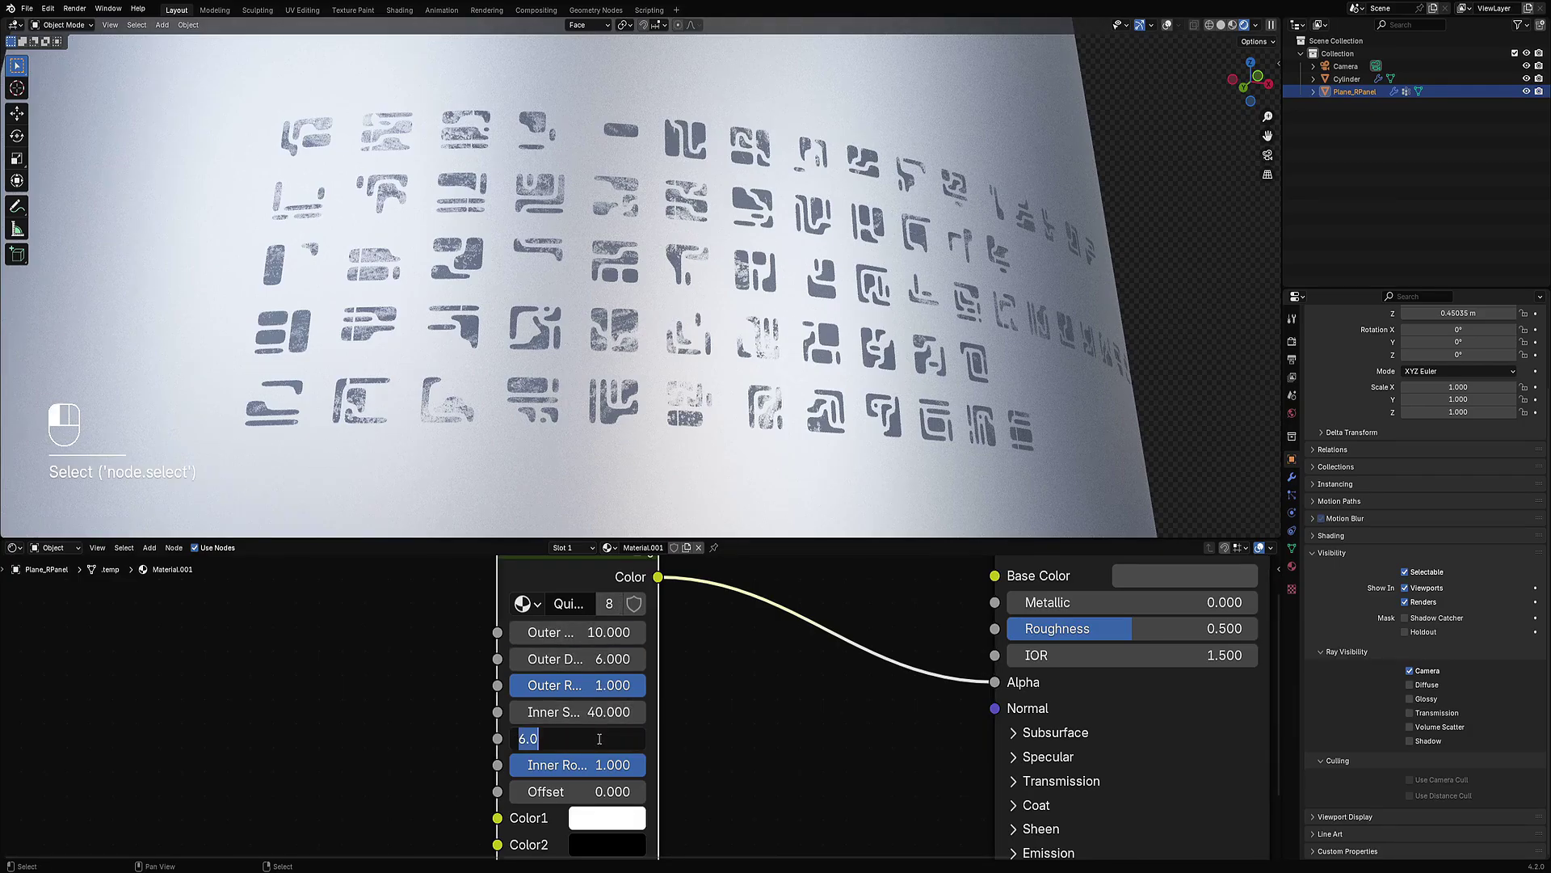
pyautogui.click(581, 712)
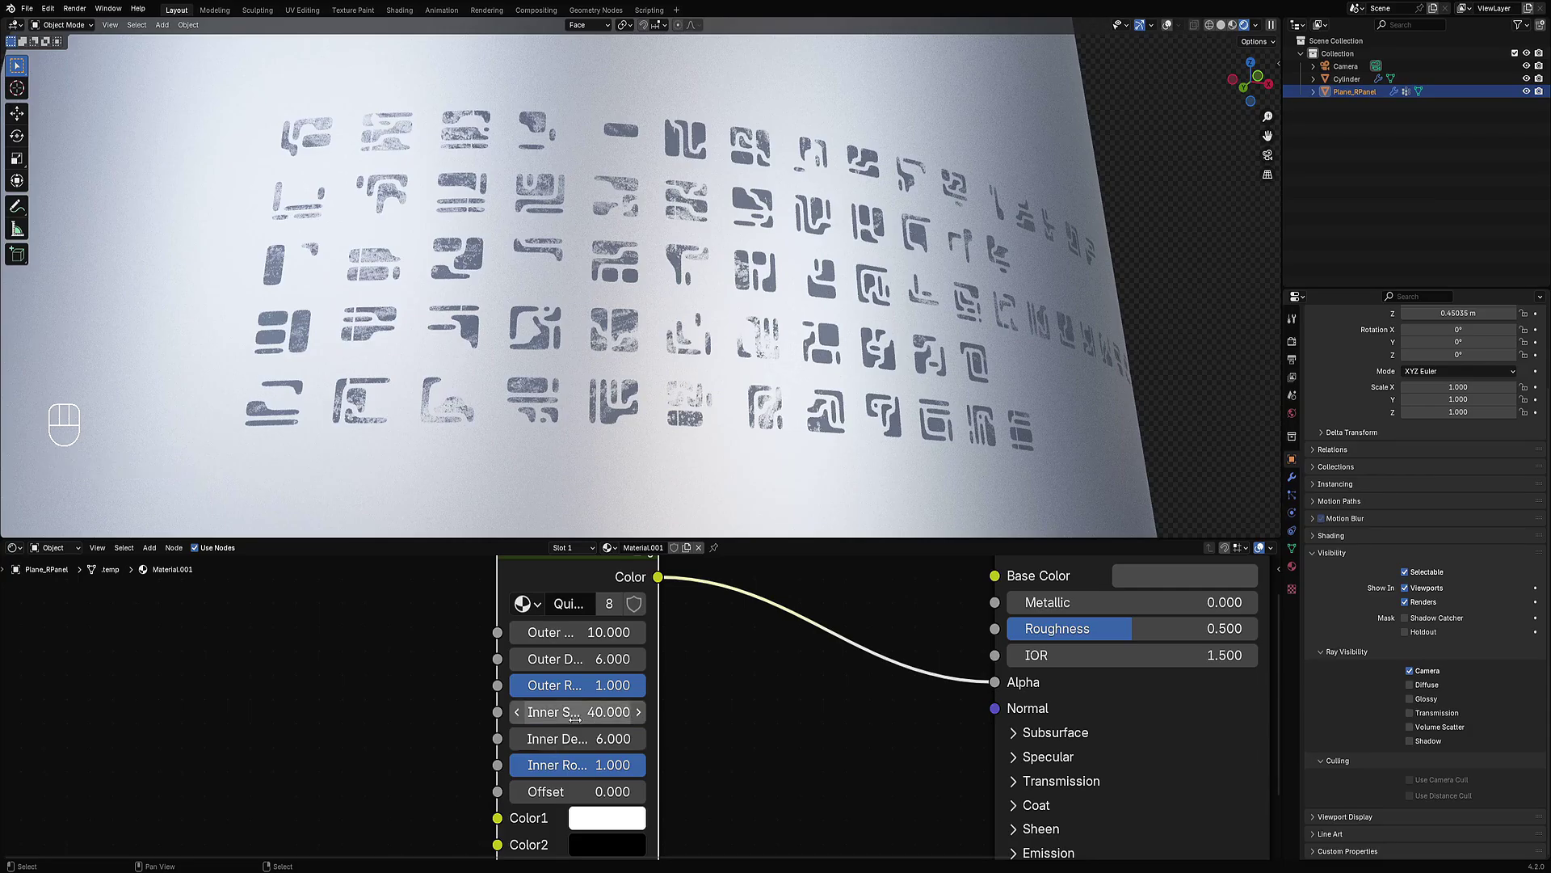
pyautogui.moveTo(585, 764)
pyautogui.mouseDown()
pyautogui.moveTo(497, 764)
pyautogui.moveTo(597, 765)
pyautogui.moveTo(599, 791)
pyautogui.moveTo(671, 791)
pyautogui.moveTo(598, 791)
pyautogui.mouseUp()
pyautogui.click(608, 685)
pyautogui.click(608, 715)
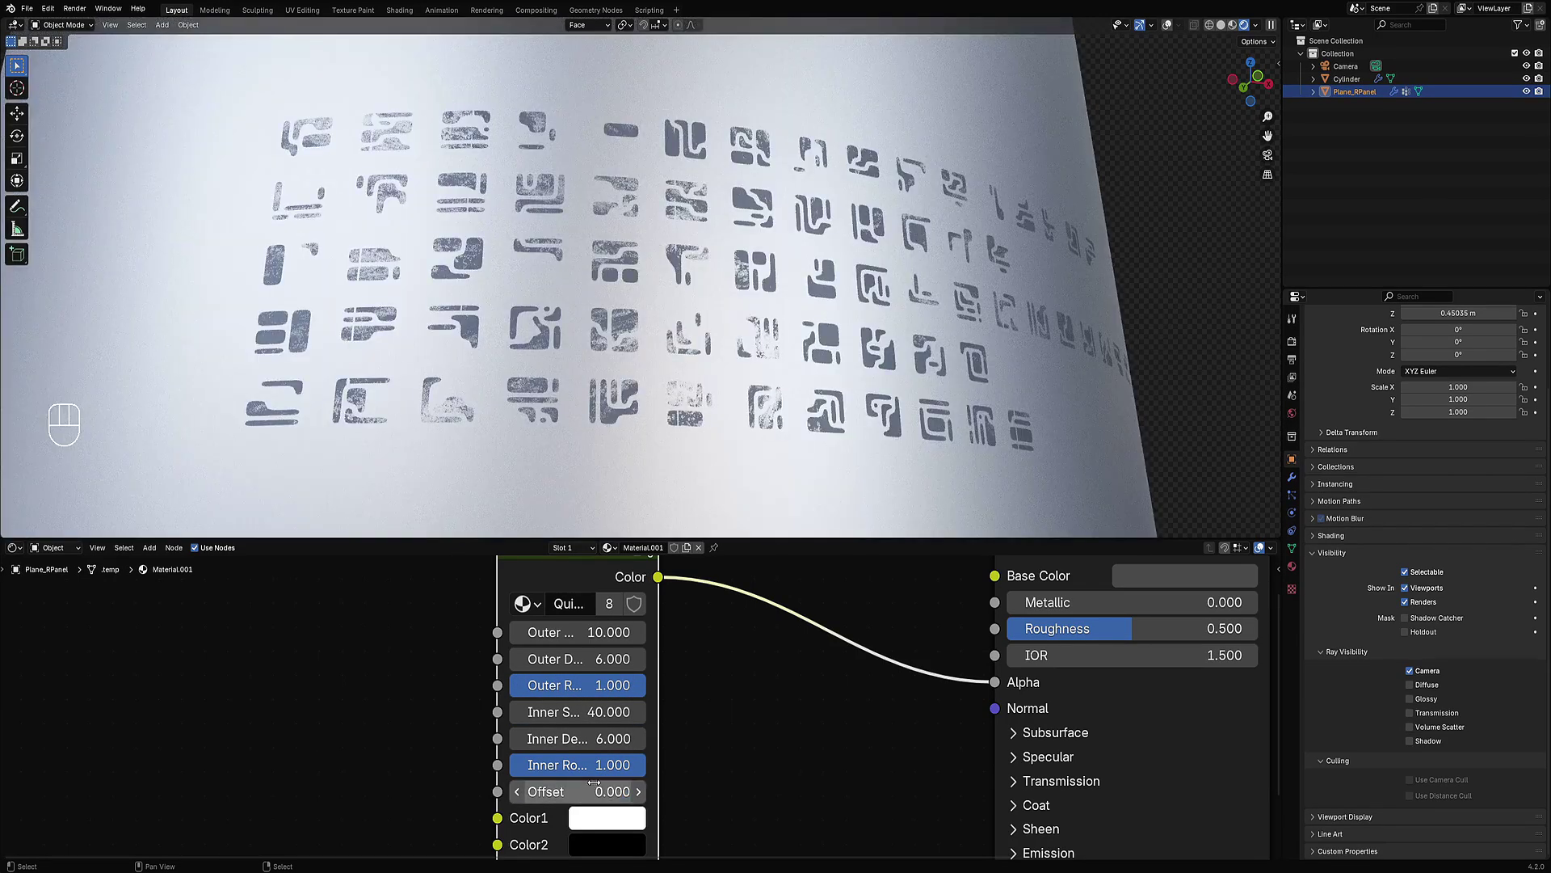
# Step: Show overlays, annotate a circle around one central panel with lines radiating outward from it, and erase the annotations
pyautogui.moveTo(748, 402); pyautogui.dragTo(656, 378, button='middle')
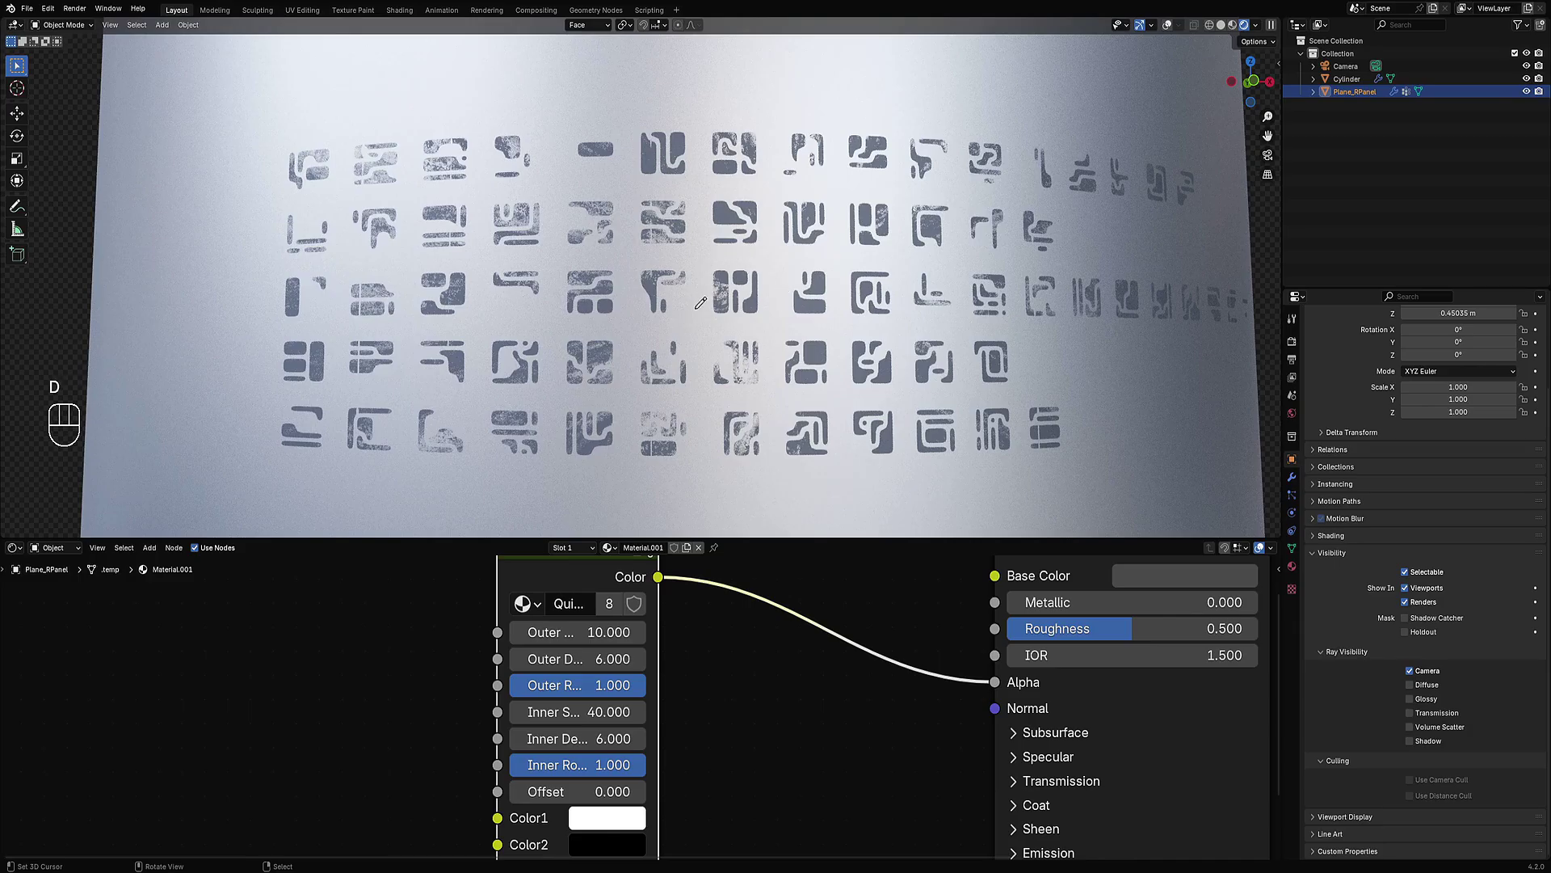
pyautogui.moveTo(697, 309); pyautogui.dragTo(729, 255)
pyautogui.hotkey('shift', 'alt', 'z')
pyautogui.press('d')
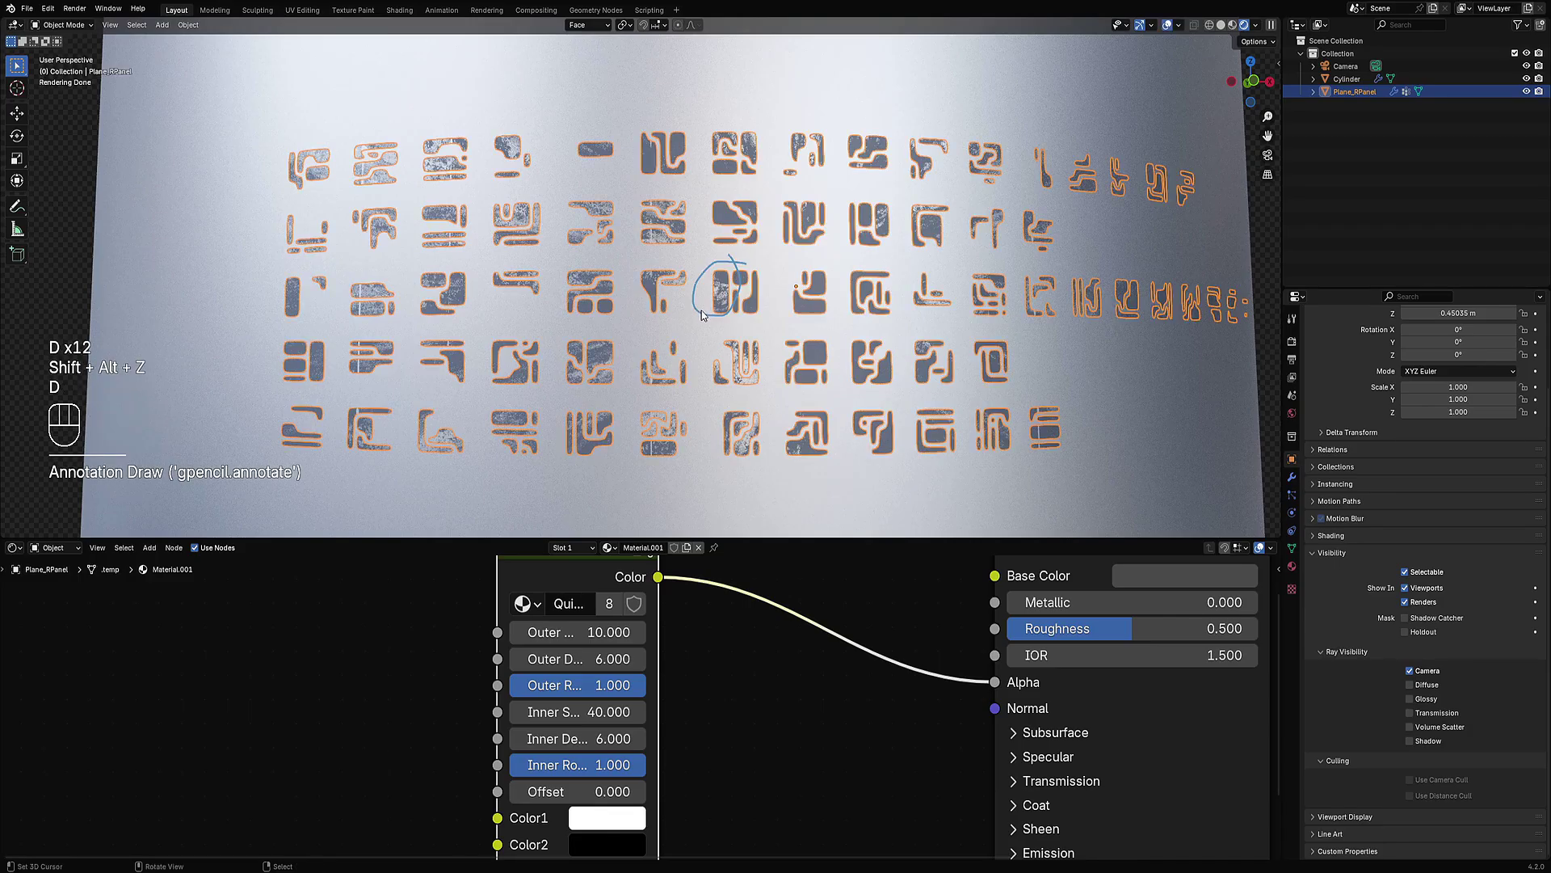
pyautogui.moveTo(703, 310); pyautogui.dragTo(517, 429)
pyautogui.moveTo(688, 277); pyautogui.dragTo(423, 154)
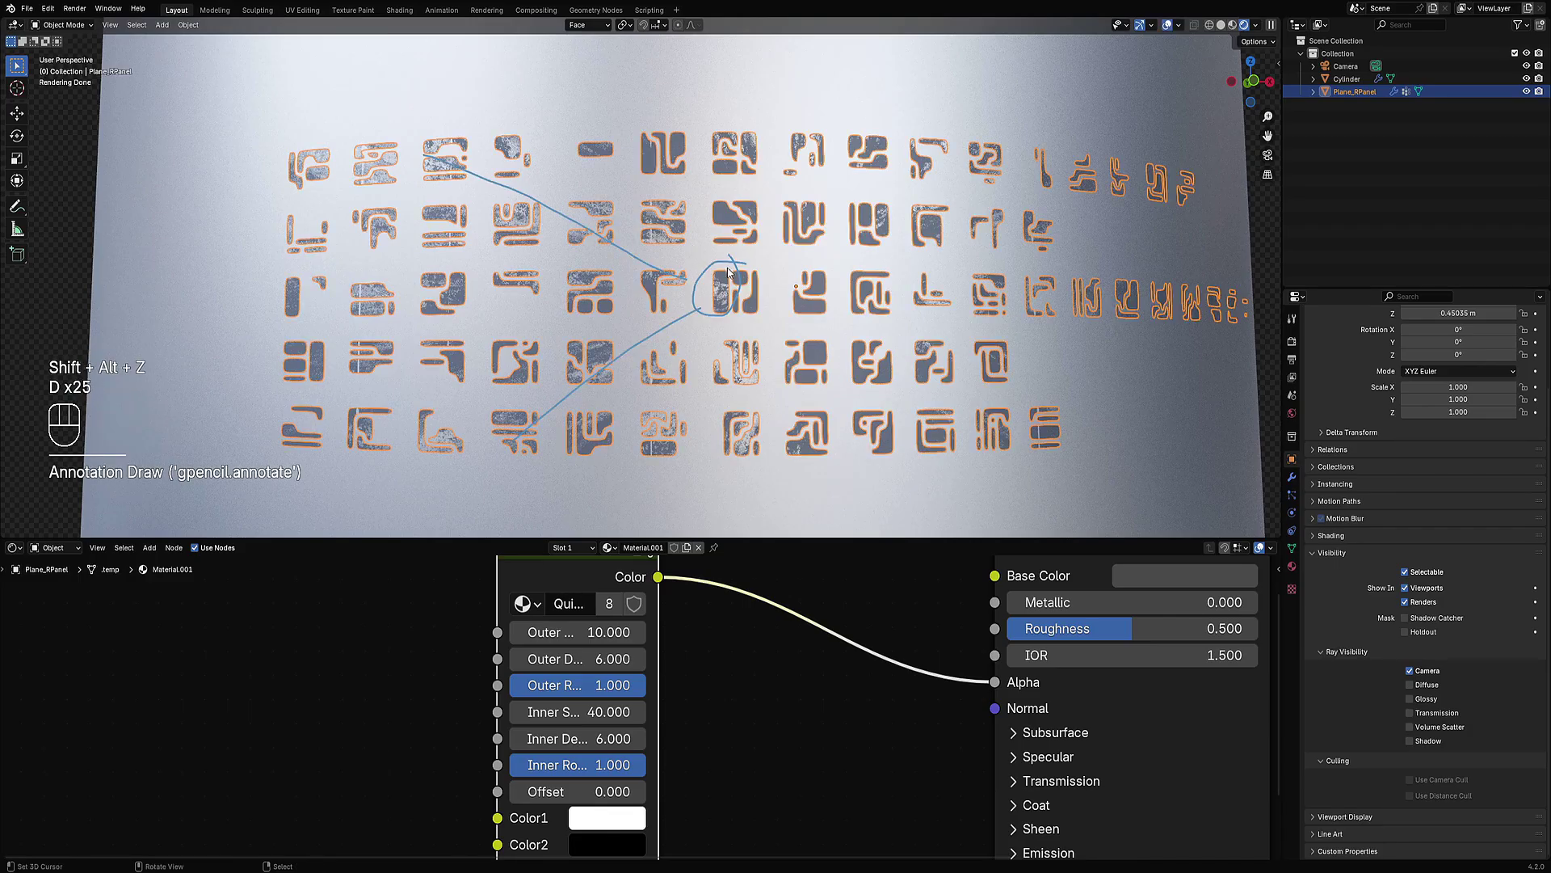
pyautogui.moveTo(731, 260)
pyautogui.mouseDown()
pyautogui.moveTo(893, 123)
pyautogui.moveTo(874, 383)
pyautogui.mouseUp()
pyautogui.moveTo(816, 341)
pyautogui.mouseDown(button='right')
pyautogui.moveTo(753, 319)
pyautogui.moveTo(739, 275)
pyautogui.mouseUp(button='right')
pyautogui.scroll(-6, 739, 278)
pyautogui.moveTo(704, 342)
pyautogui.mouseDown(button='right')
pyautogui.moveTo(716, 260)
pyautogui.moveTo(523, 329)
pyautogui.moveTo(788, 196)
pyautogui.mouseUp(button='right')
# Step: Set the Quick Dirt node's Offset to 5 and fine-tune it to 5.6 to shift the wear pattern across the panels
pyautogui.scroll(6, 717, 309)
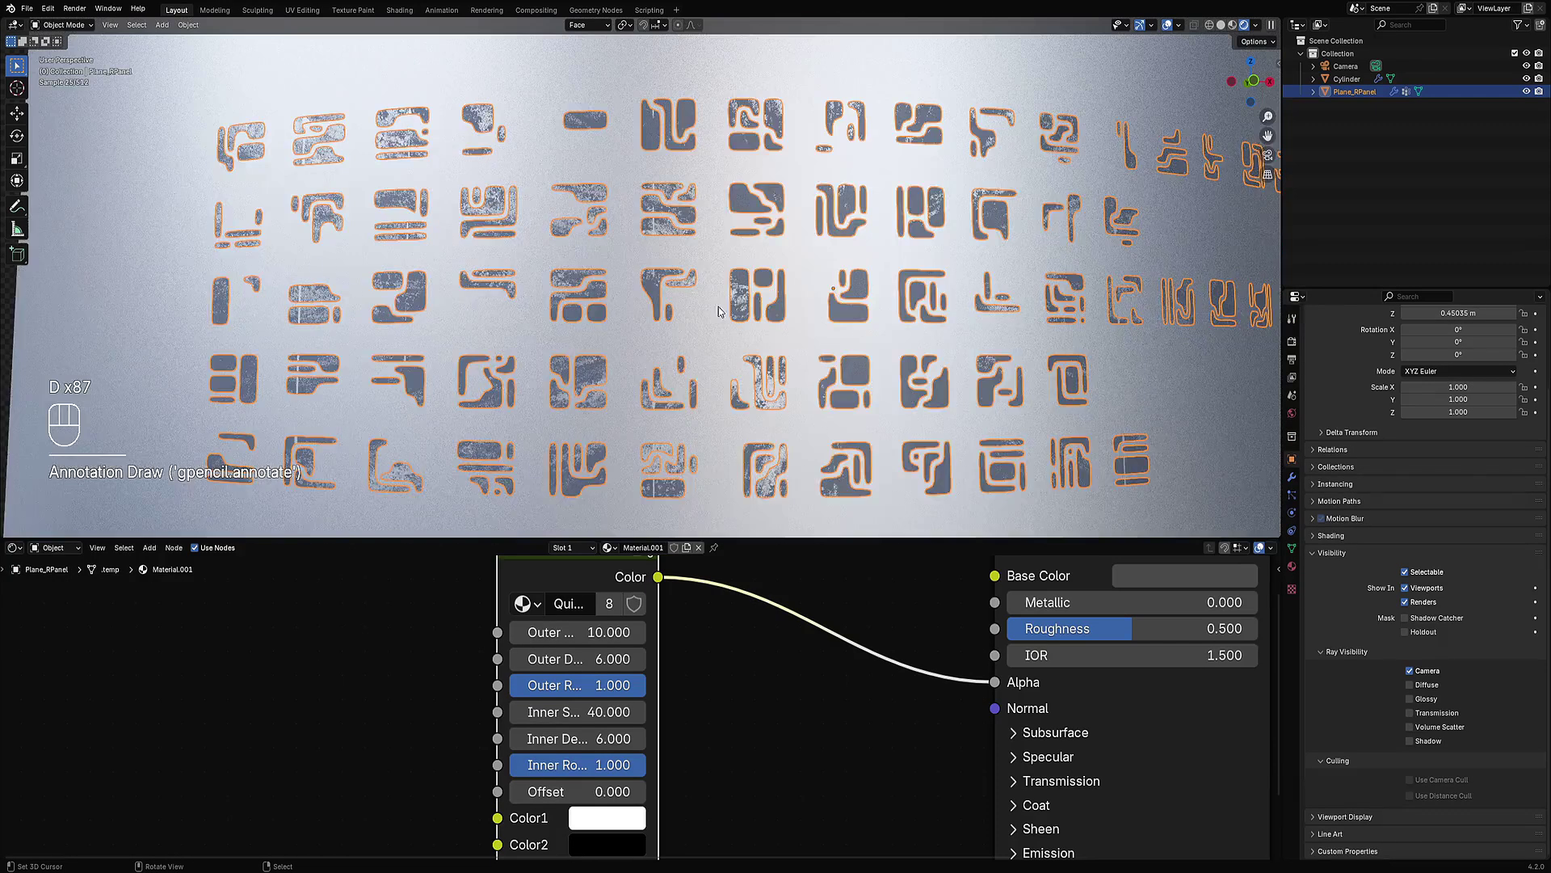
pyautogui.click(571, 791)
pyautogui.write('5')
pyautogui.press('Return')
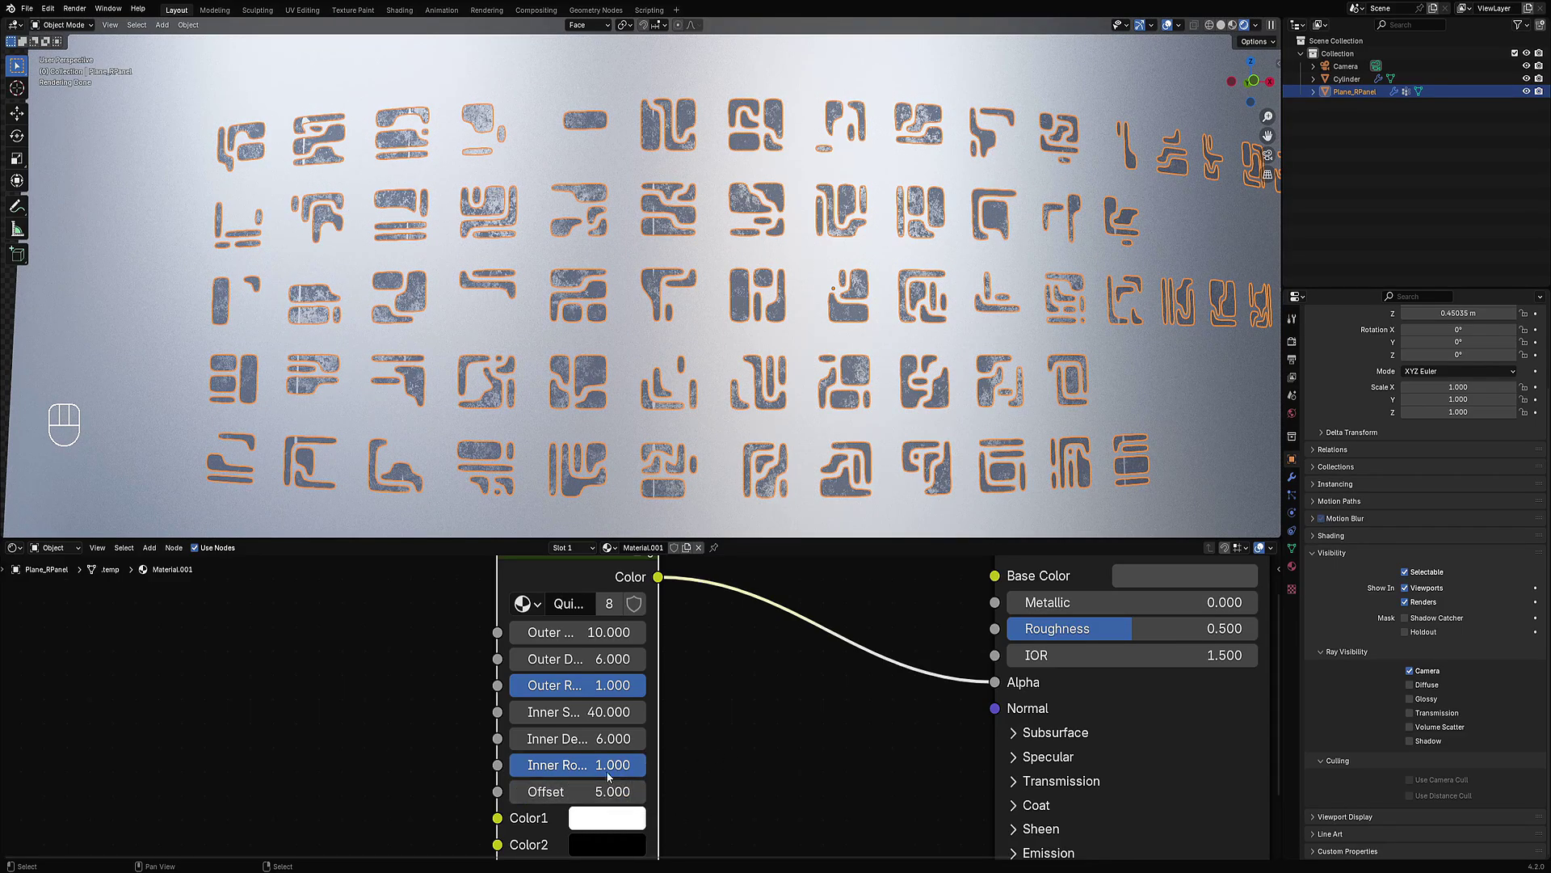
pyautogui.keyDown('ctrl'); pyautogui.scroll(4, 563, 791); pyautogui.keyUp('ctrl')
pyautogui.keyDown('ctrl'); pyautogui.scroll(-3, 563, 791); pyautogui.keyUp('ctrl')
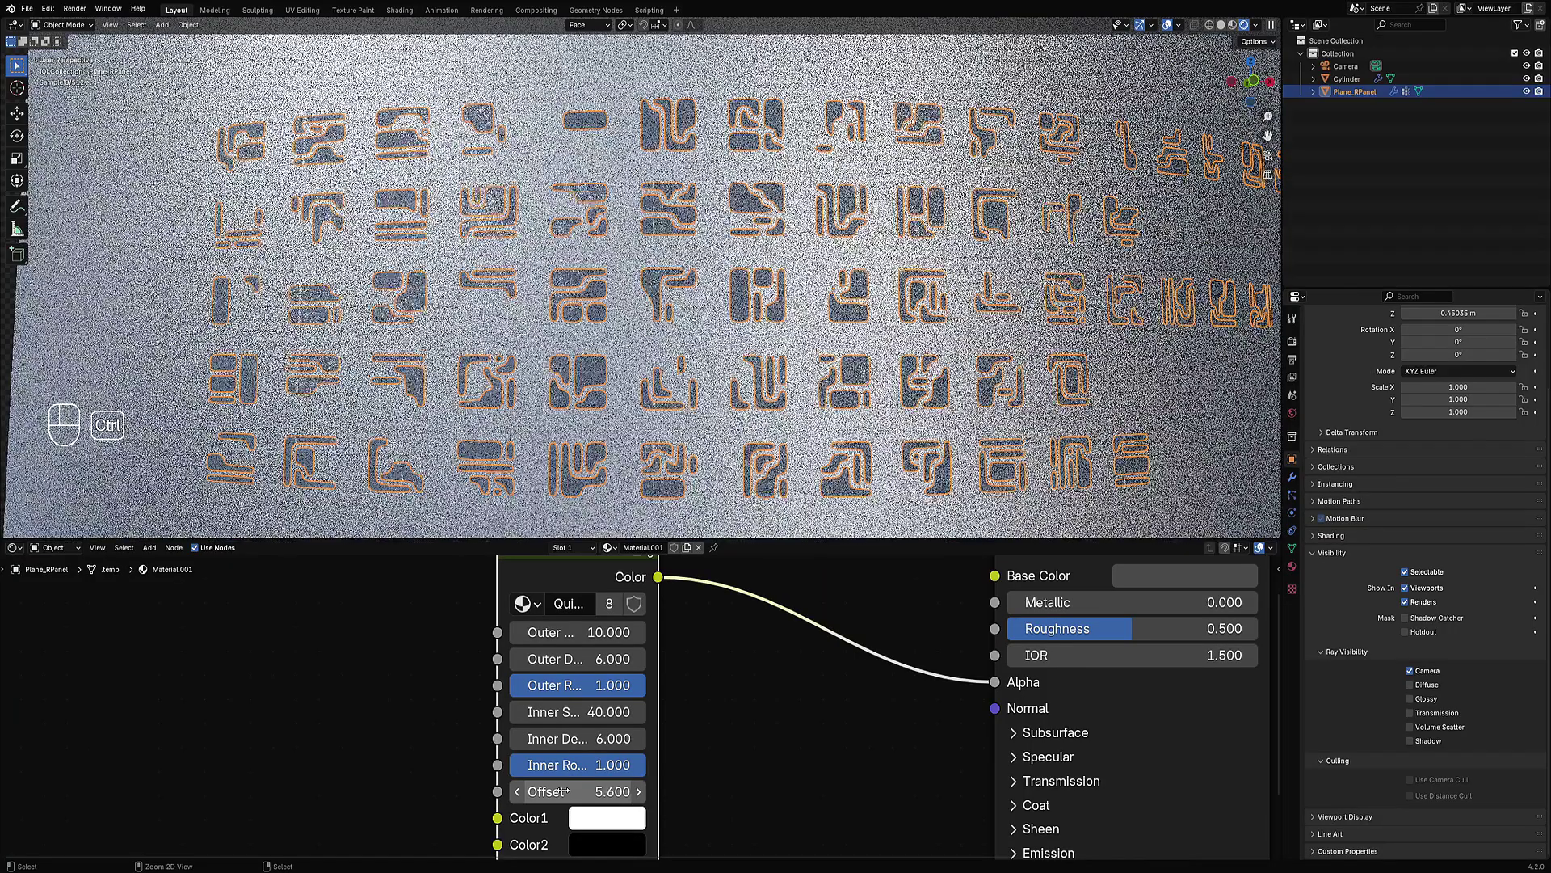
# Step: Hide the viewport overlays and set the Quick Dirt node's Offset to 4
pyautogui.keyDown('ctrl'); pyautogui.scroll(-3, 563, 791); pyautogui.keyUp('ctrl')
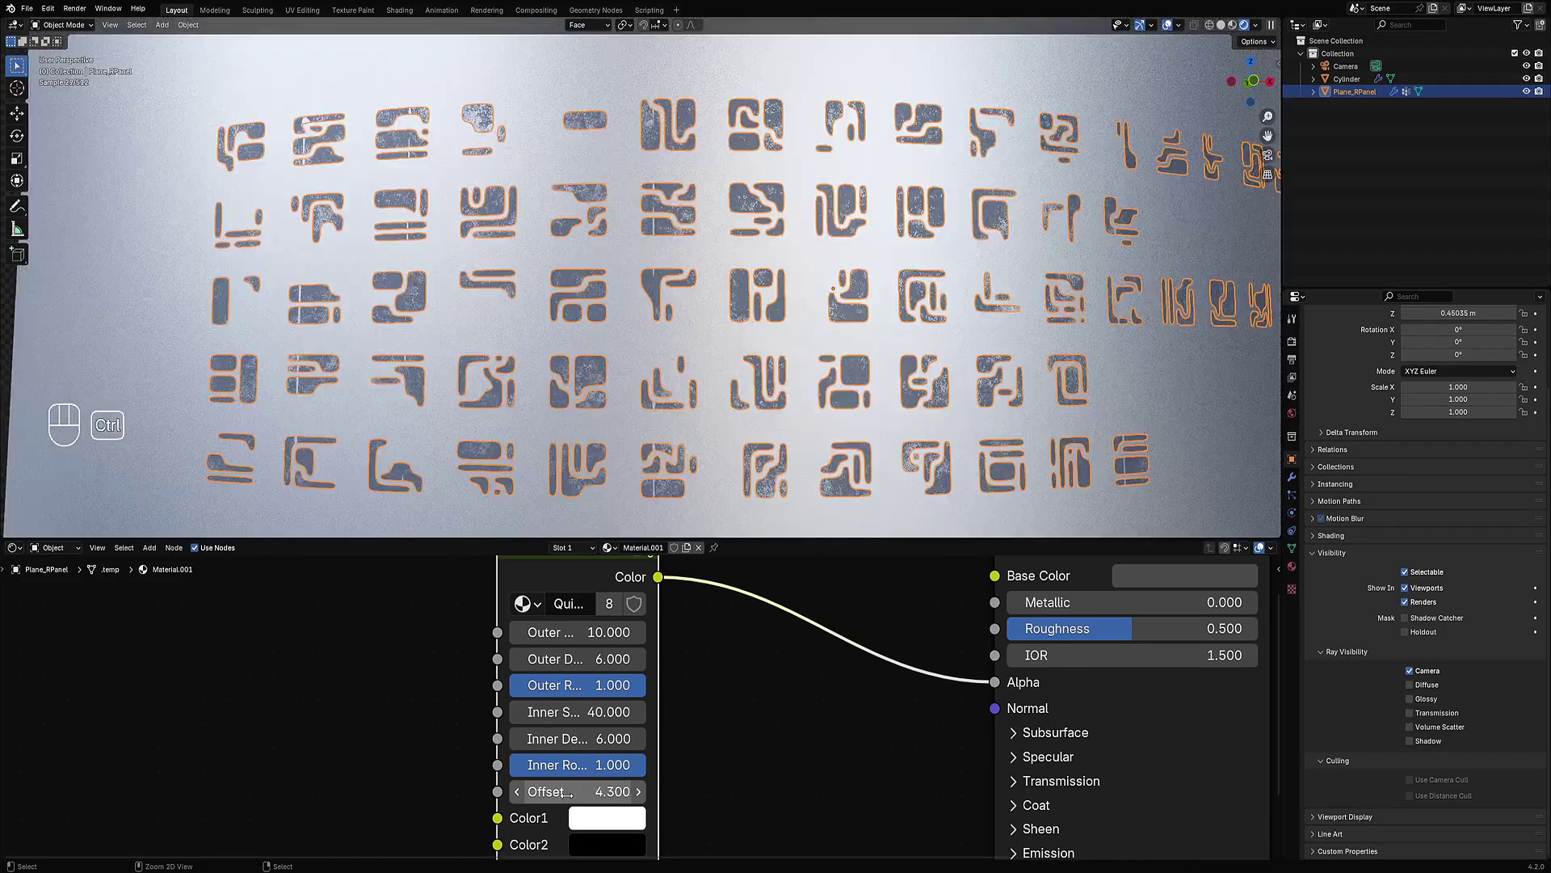
pyautogui.keyDown('ctrl'); pyautogui.scroll(1, 563, 791); pyautogui.keyUp('ctrl')
pyautogui.keyDown('ctrl'); pyautogui.scroll(-2, 563, 791); pyautogui.keyUp('ctrl')
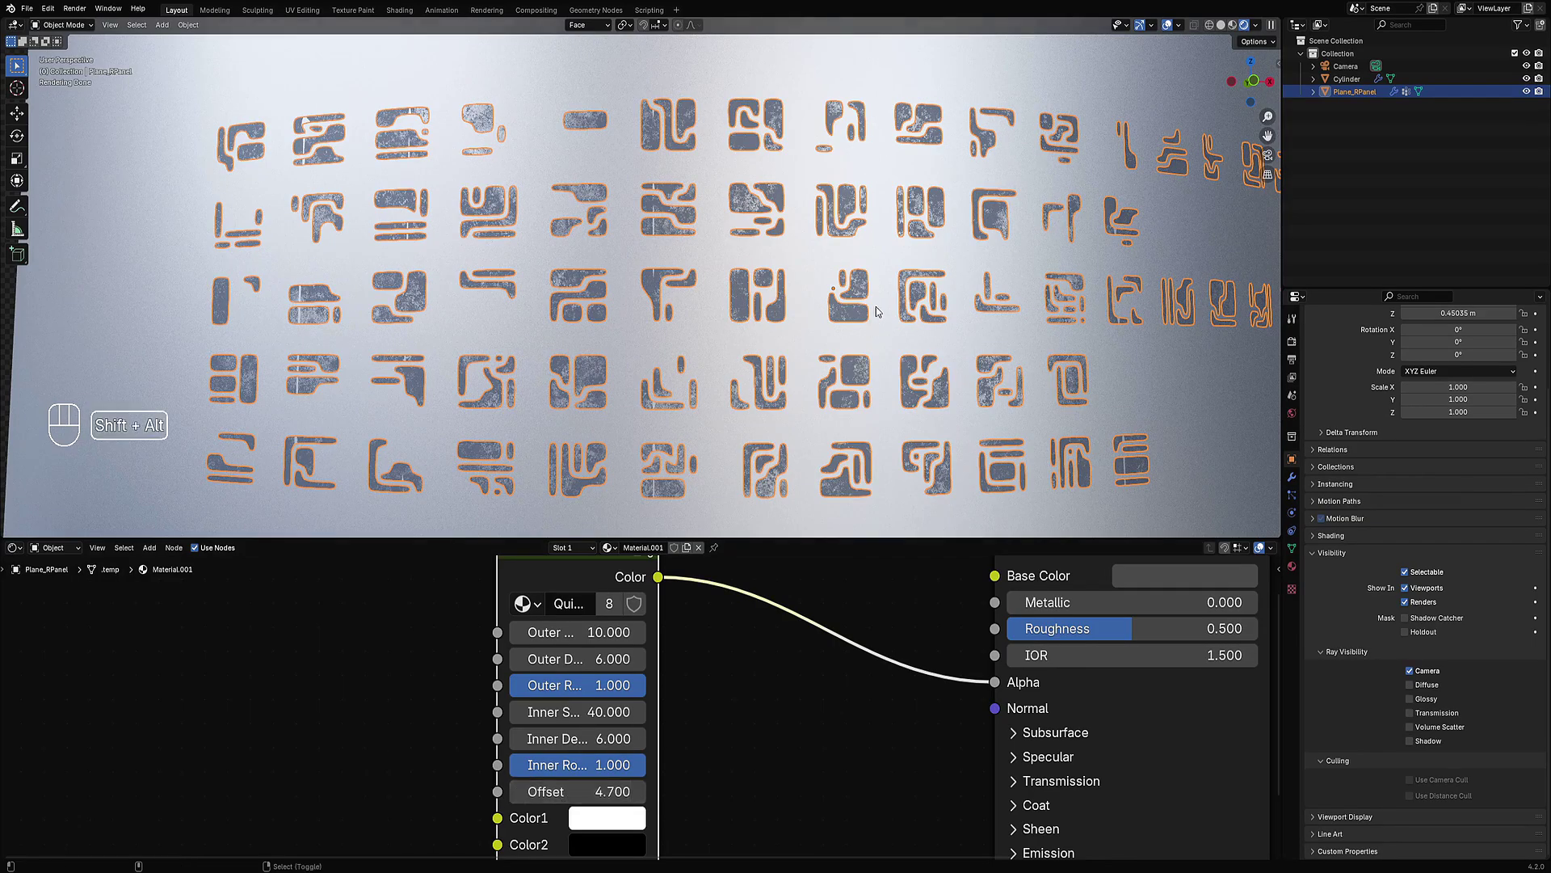
pyautogui.hotkey('shift', 'alt', 'z')
pyautogui.scroll(-3, 848, 295)
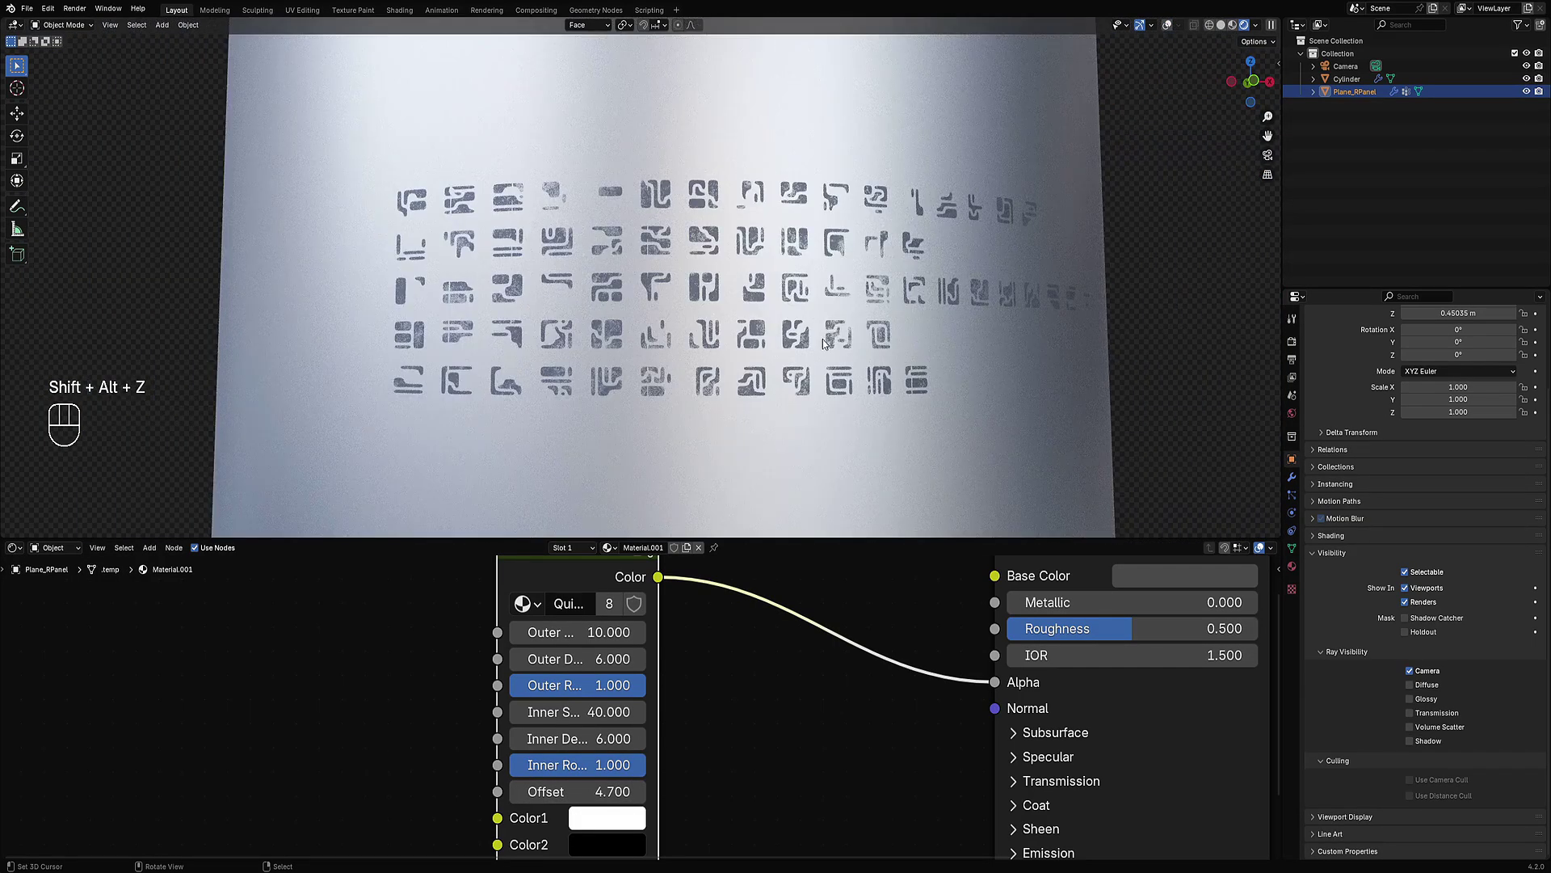
pyautogui.moveTo(824, 343); pyautogui.dragTo(844, 340, button='middle')
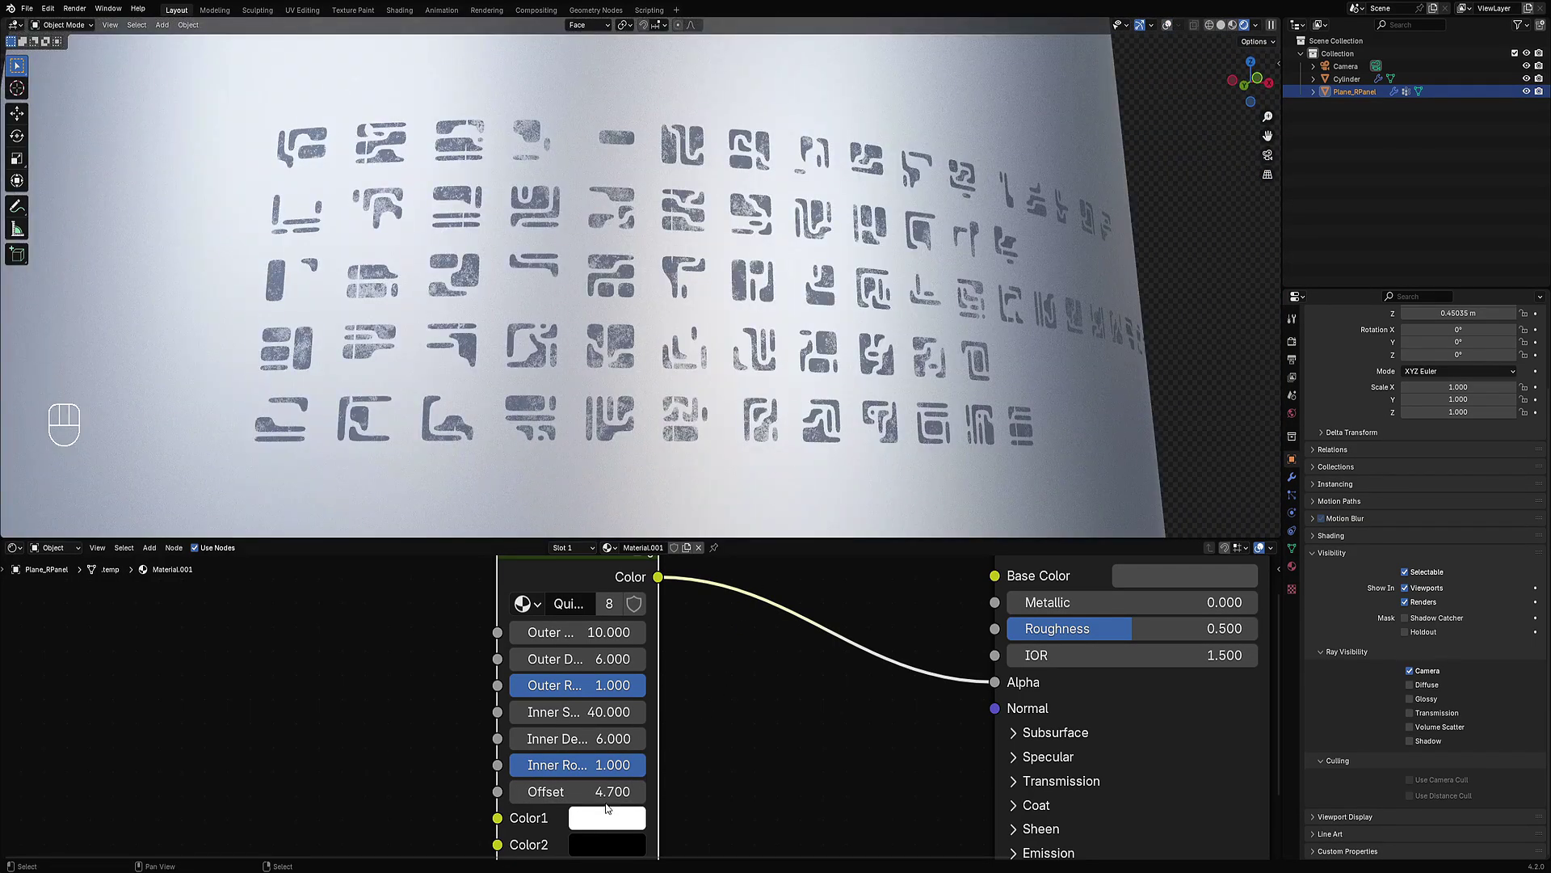
pyautogui.click(598, 780)
pyautogui.write('4')
pyautogui.press('Return')
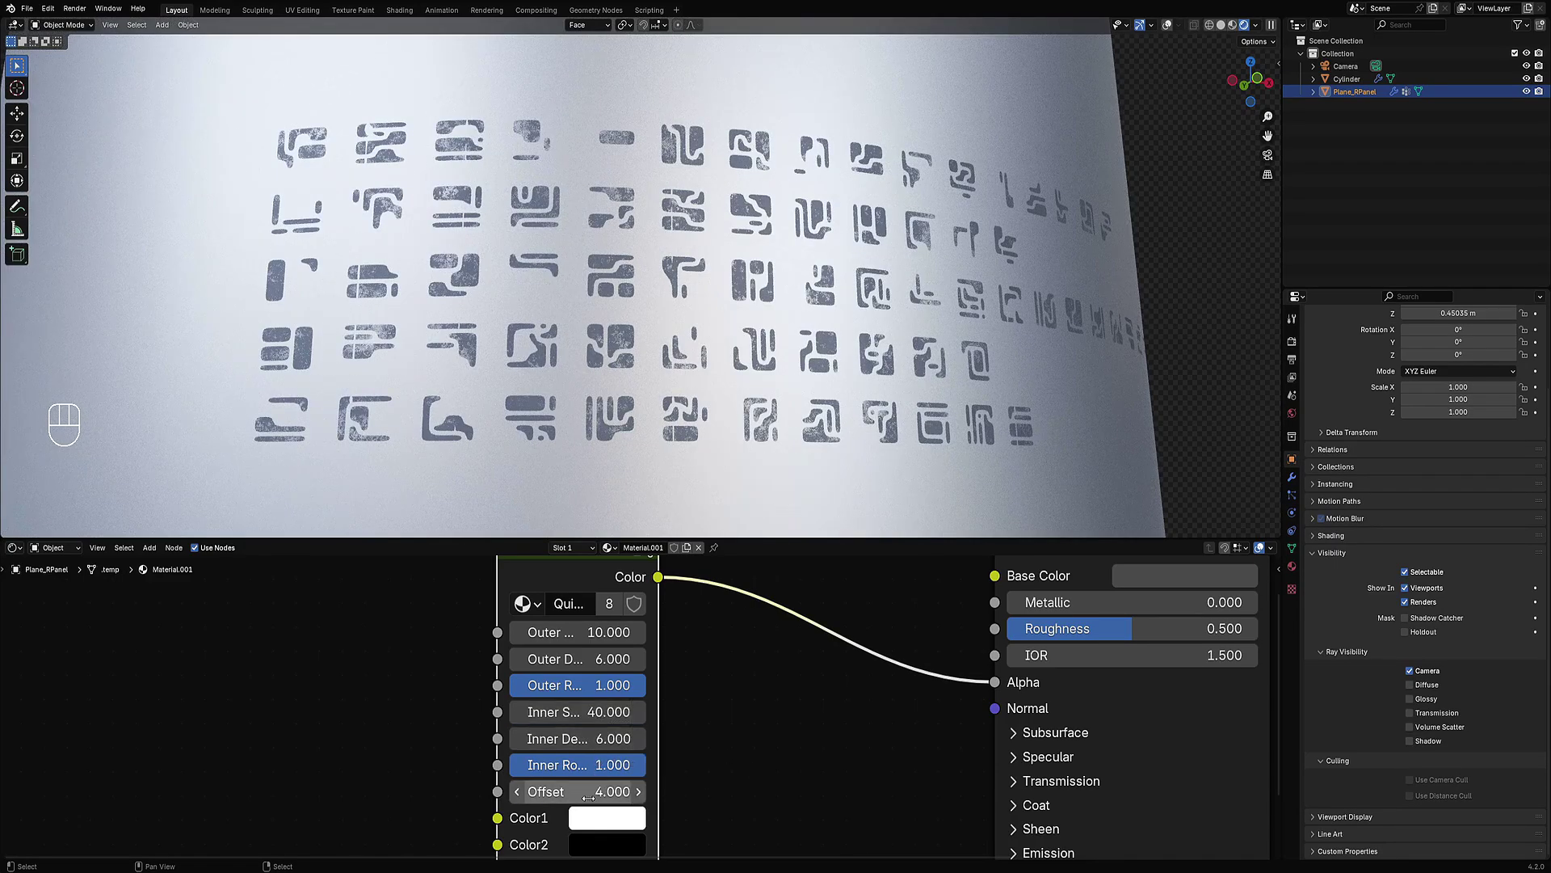
# Step: Set the Quick Dirt node's Threshold to 0.460 so the glyphs on the cylinder look more worn
pyautogui.keyDown('shift'); pyautogui.scroll(-4, 586, 796); pyautogui.keyUp('shift')
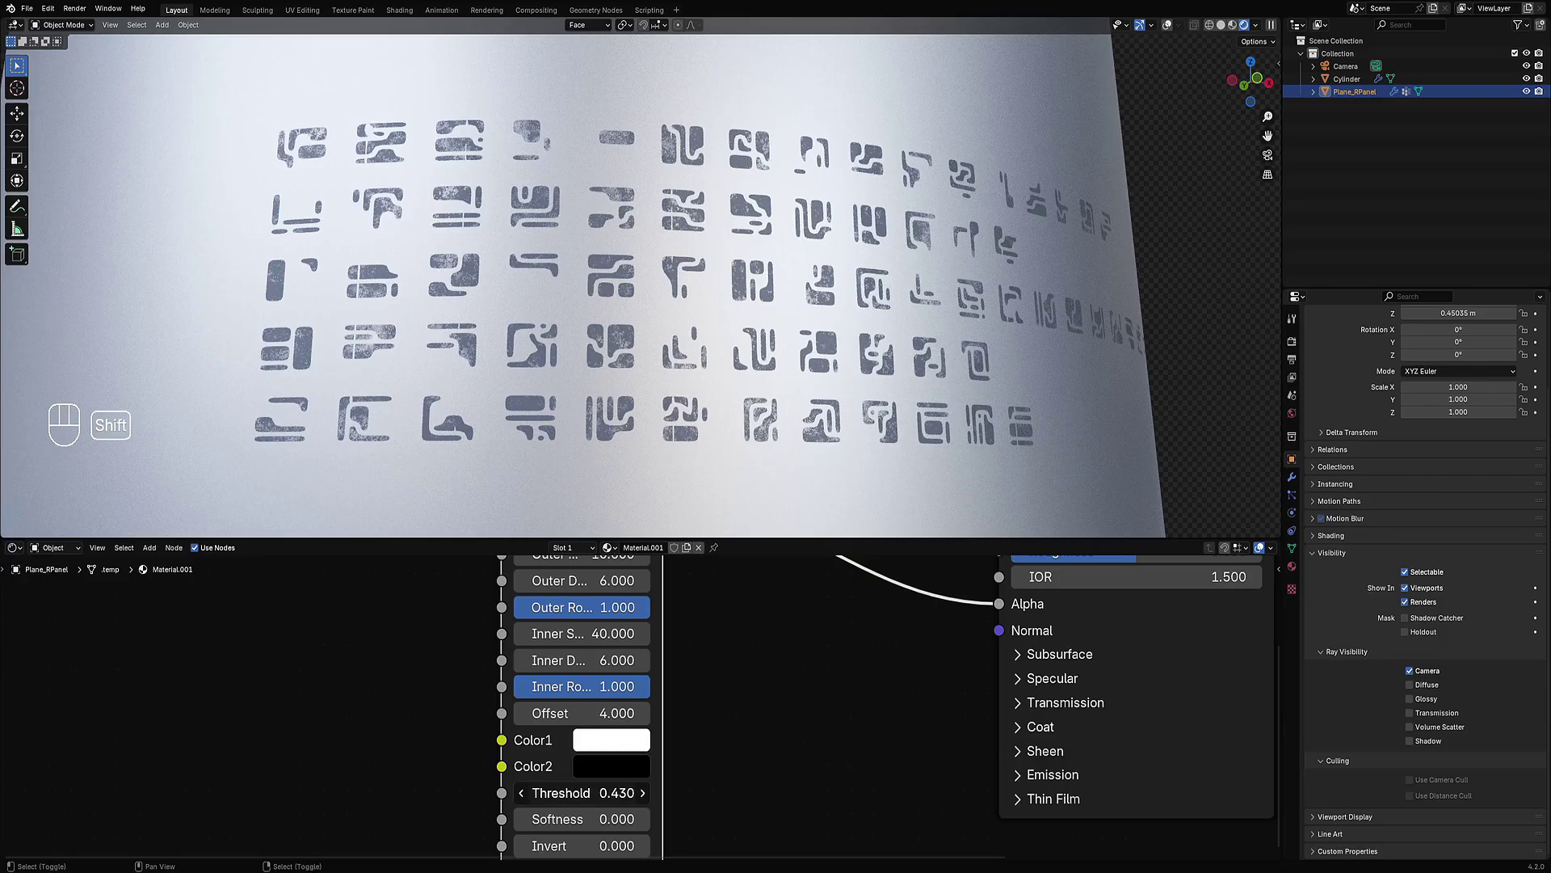
pyautogui.keyDown('shift'); pyautogui.moveTo(582, 792); pyautogui.dragTo(561, 846); pyautogui.keyUp('shift')
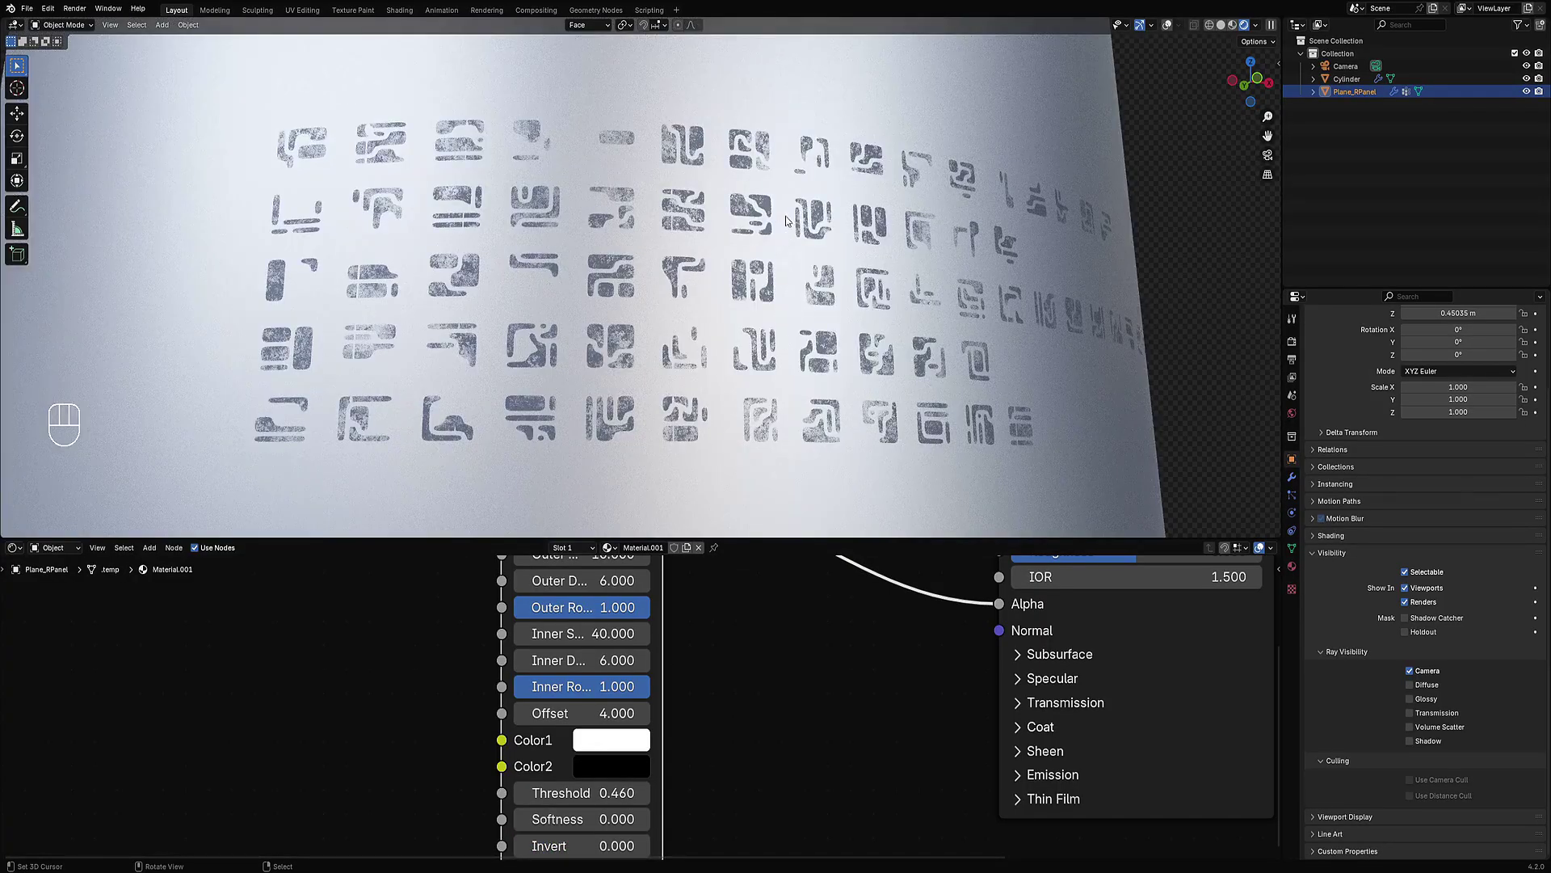
pyautogui.scroll(-4, 814, 210)
pyautogui.moveTo(815, 210); pyautogui.dragTo(718, 422, button='middle')
pyautogui.scroll(1, 711, 441)
pyautogui.scroll(1, 718, 421)
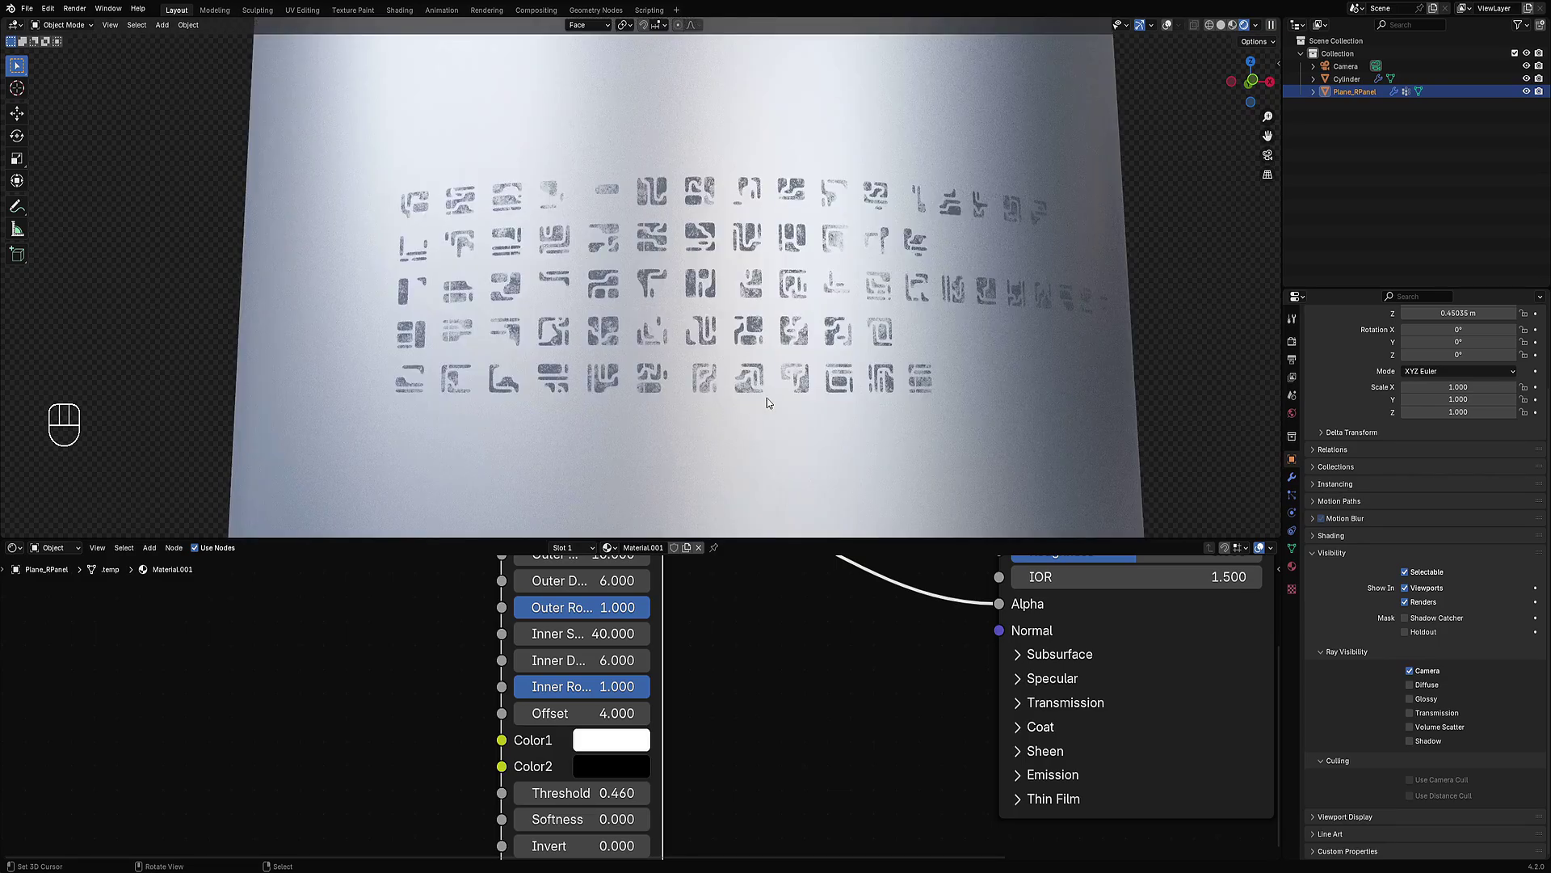
pyautogui.scroll(-5, 768, 399)
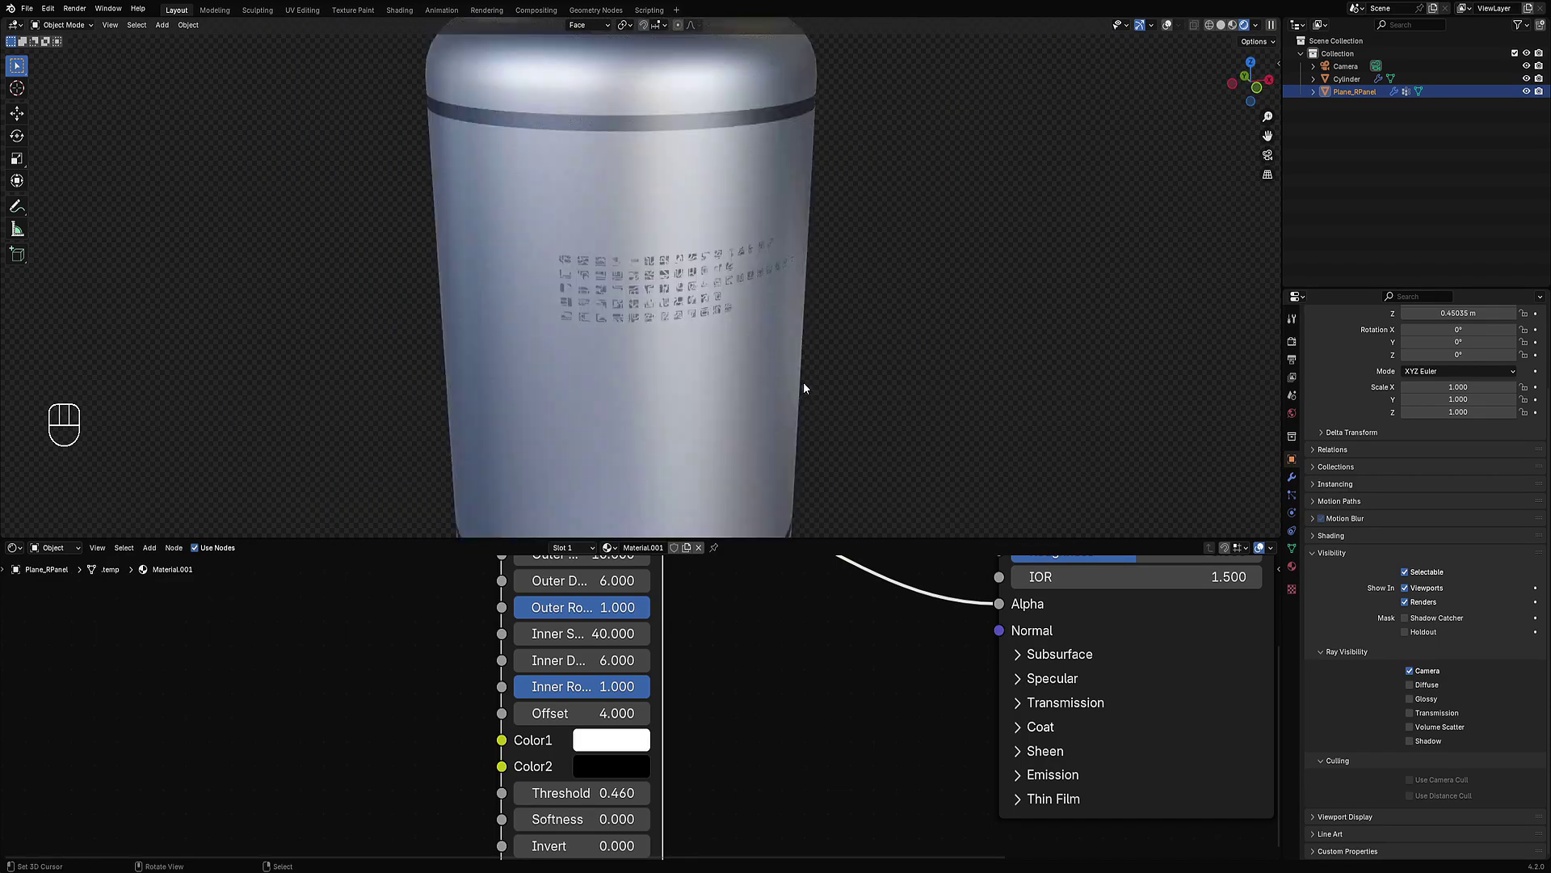
pyautogui.moveTo(803, 382); pyautogui.dragTo(783, 349, button='middle')
pyautogui.scroll(5, 784, 349)
# Step: Place the Quick Dirt node lower in the graph and link its Color output to the Principled BSDF's Base Color
pyautogui.scroll(-6, 792, 742)
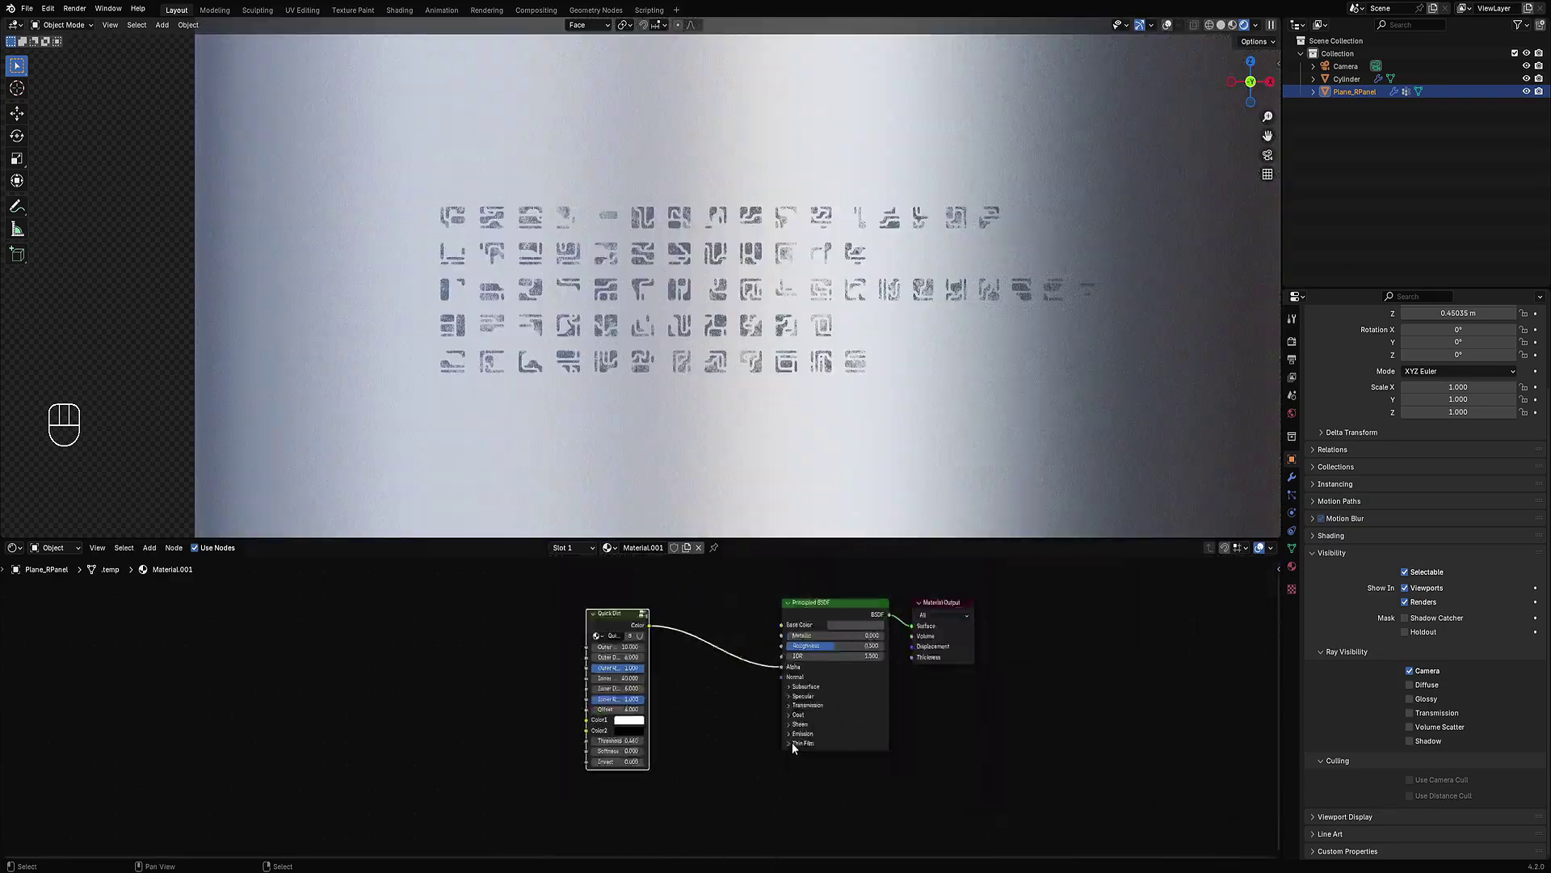
pyautogui.hotkey('ctrl', 'space')
pyautogui.scroll(3, 801, 466)
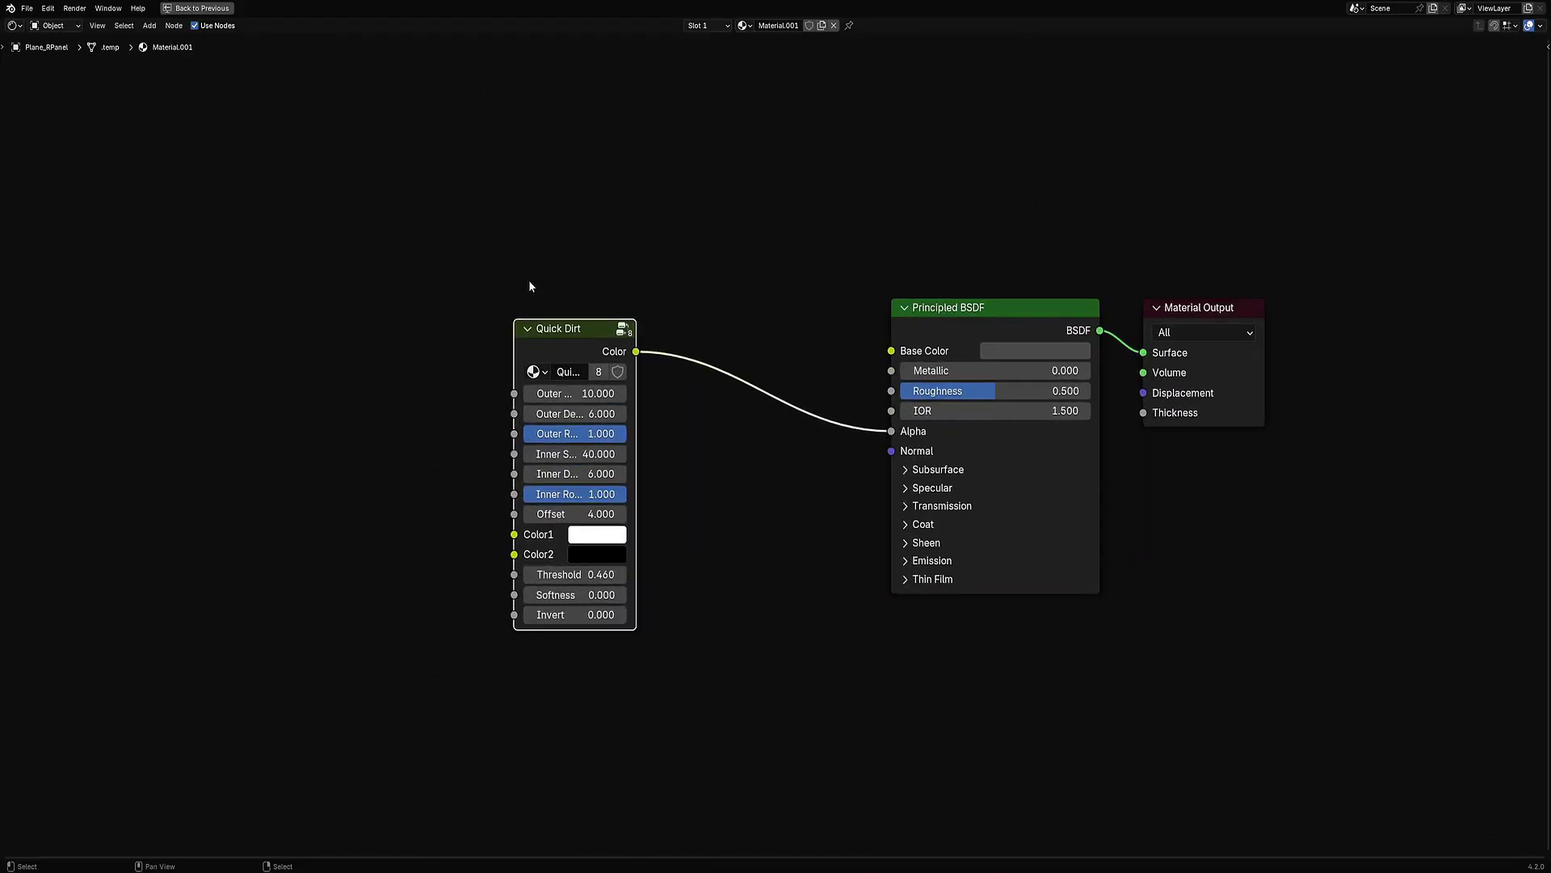
pyautogui.moveTo(561, 338); pyautogui.dragTo(625, 507)
pyautogui.moveTo(860, 500); pyautogui.dragTo(754, 494, button='middle')
pyautogui.moveTo(609, 520); pyautogui.dragTo(800, 351)
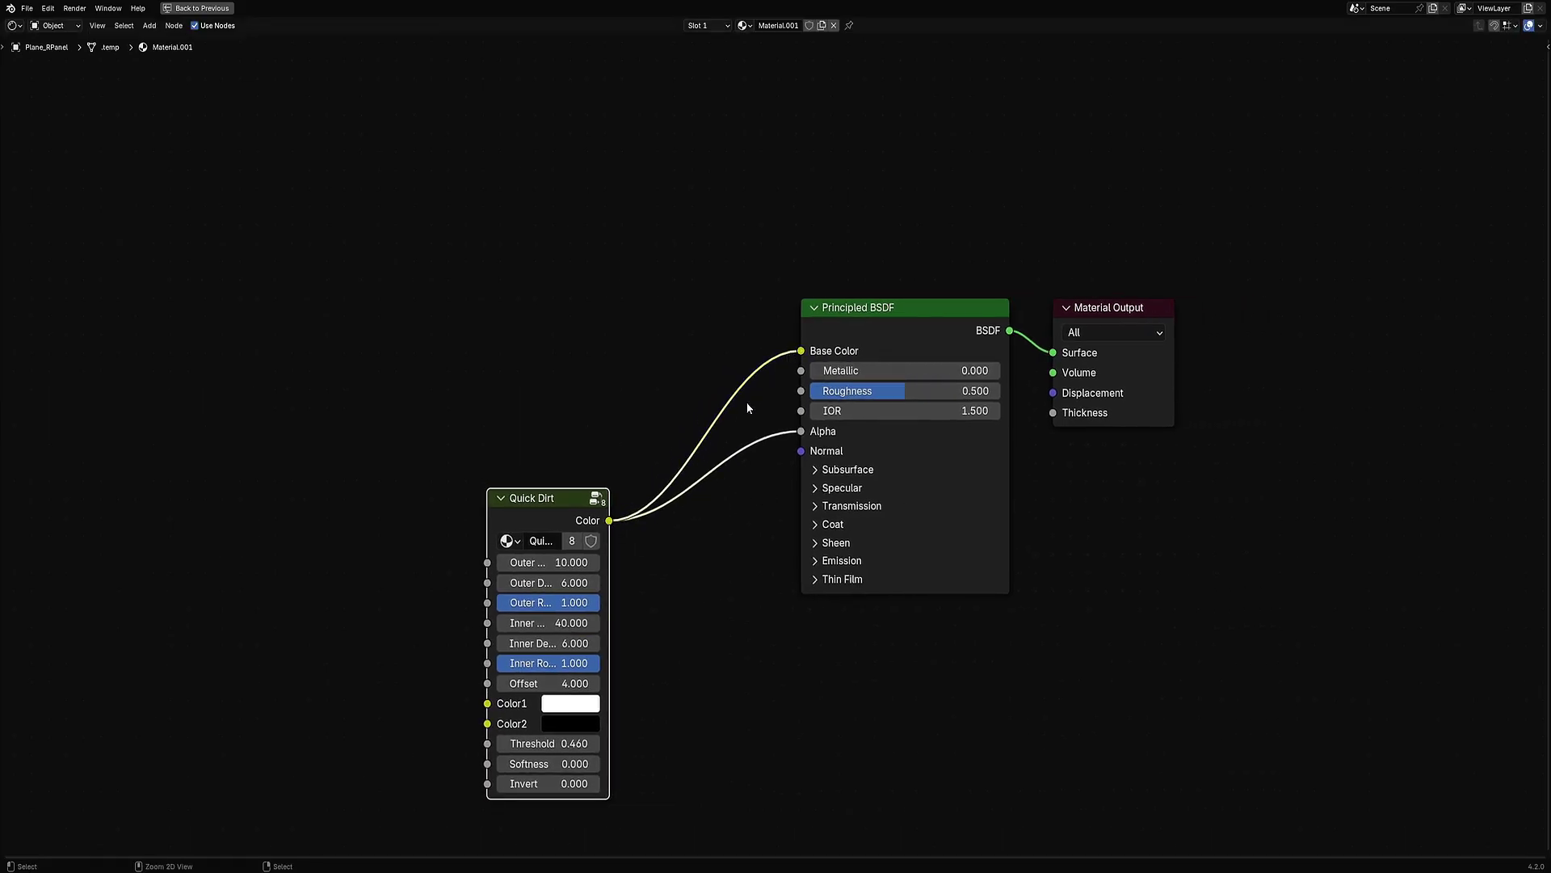
pyautogui.hotkey('ctrl', 'space')
pyautogui.scroll(2, 526, 779)
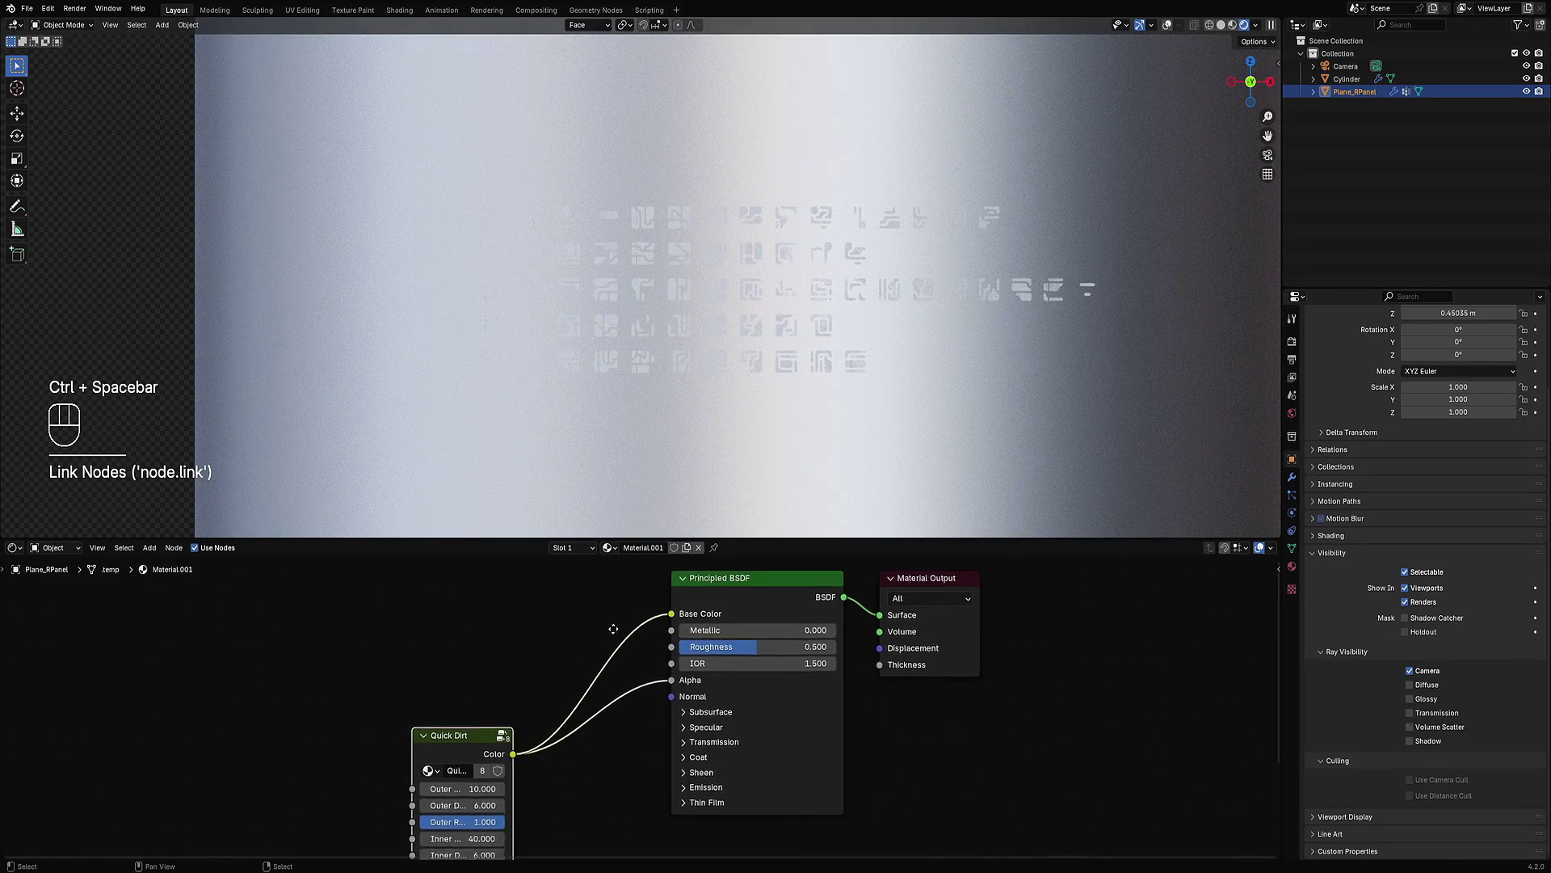
# Step: Try a green Color1 on the Quick Dirt node to tint the glyphs
pyautogui.moveTo(529, 784); pyautogui.dragTo(575, 696, button='middle')
pyautogui.click(521, 790)
pyautogui.click(562, 624)
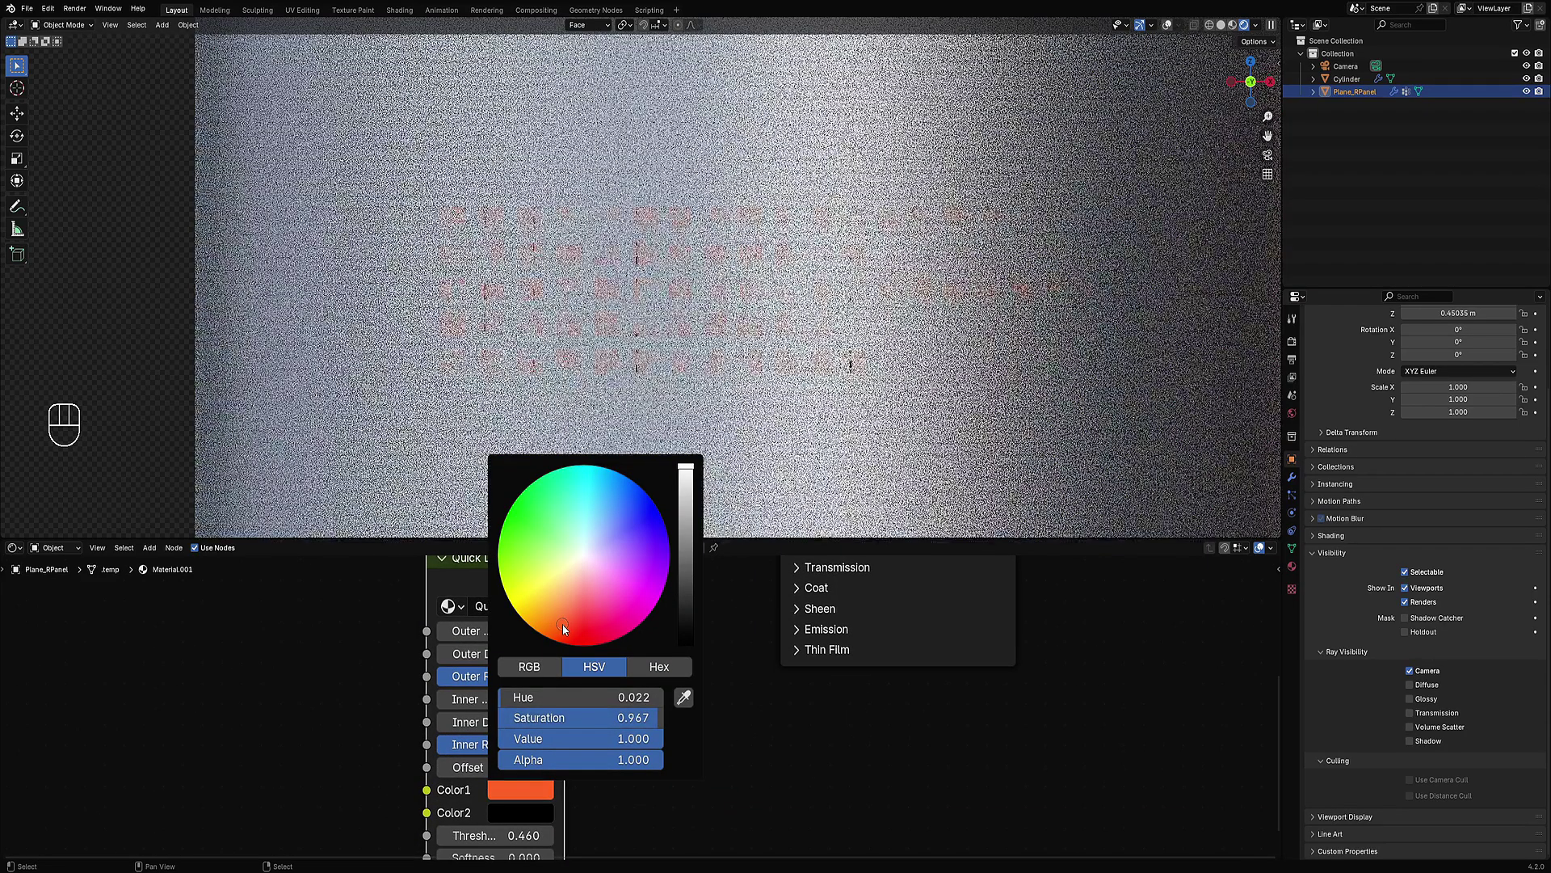
pyautogui.moveTo(569, 610)
pyautogui.mouseDown()
pyautogui.moveTo(606, 546)
pyautogui.moveTo(571, 519)
pyautogui.moveTo(576, 498)
pyautogui.moveTo(512, 510)
pyautogui.mouseUp()
pyautogui.moveTo(644, 663); pyautogui.dragTo(635, 835, button='middle')
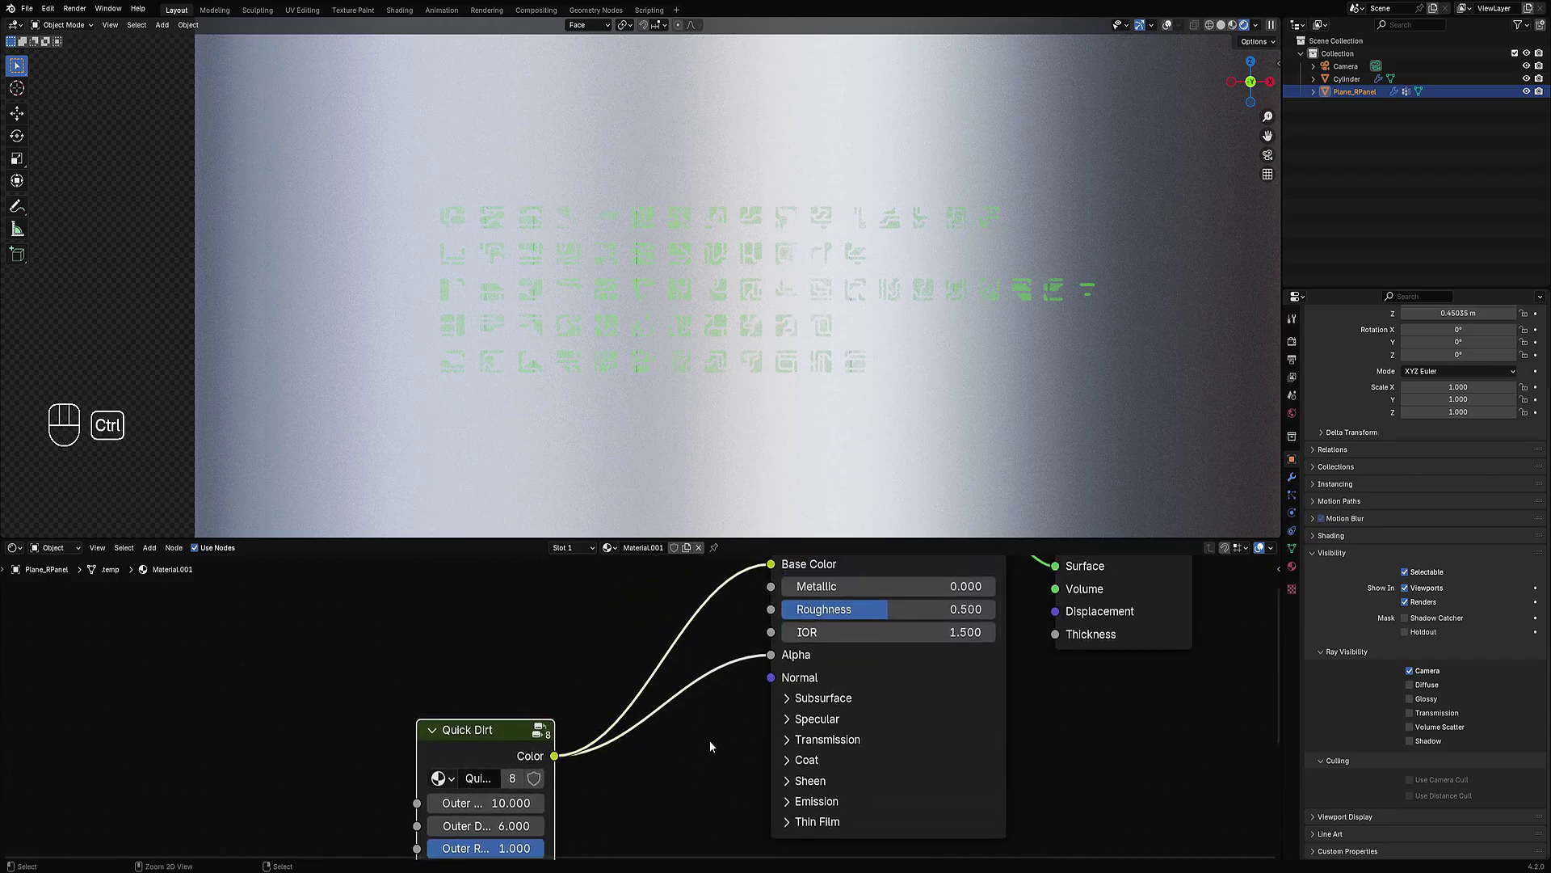
# Step: Undo the Color1 change and cut the link from Quick Dirt to the Base Color input
pyautogui.hotkey('ctrl', 'z')
pyautogui.keyDown('ctrl'); pyautogui.moveTo(697, 584); pyautogui.dragTo(736, 623, button='right'); pyautogui.keyUp('ctrl')
# Step: Try a lighter grey and an orange Base Color with value 0.579 on the Principled BSDF, and restore the dark grey
pyautogui.scroll(1, 699, 667)
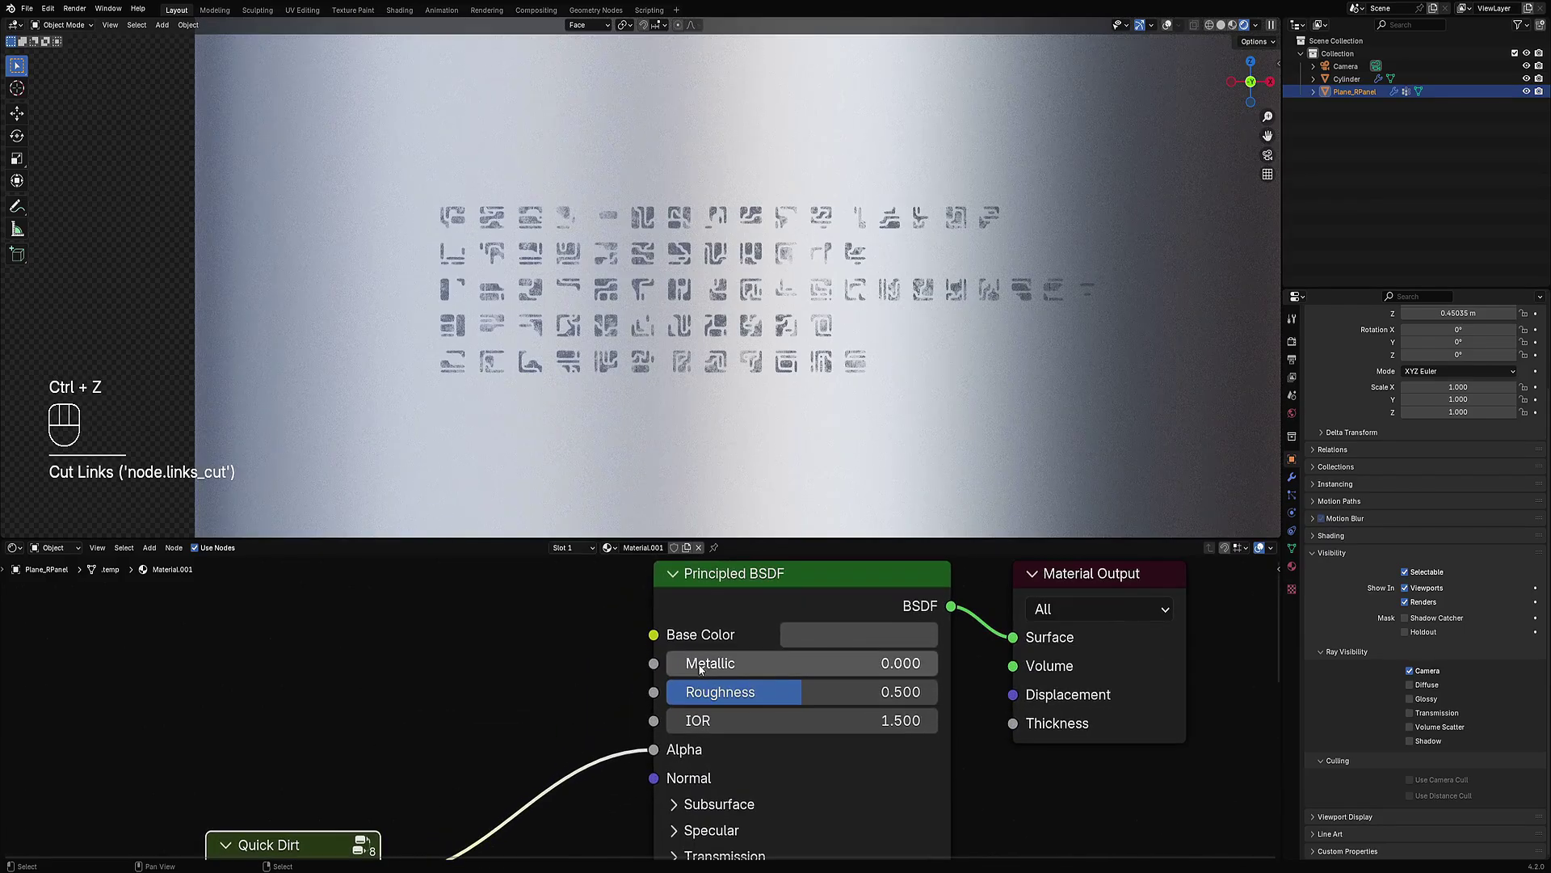
pyautogui.click(792, 638)
pyautogui.moveTo(1029, 313); pyautogui.dragTo(1029, 271)
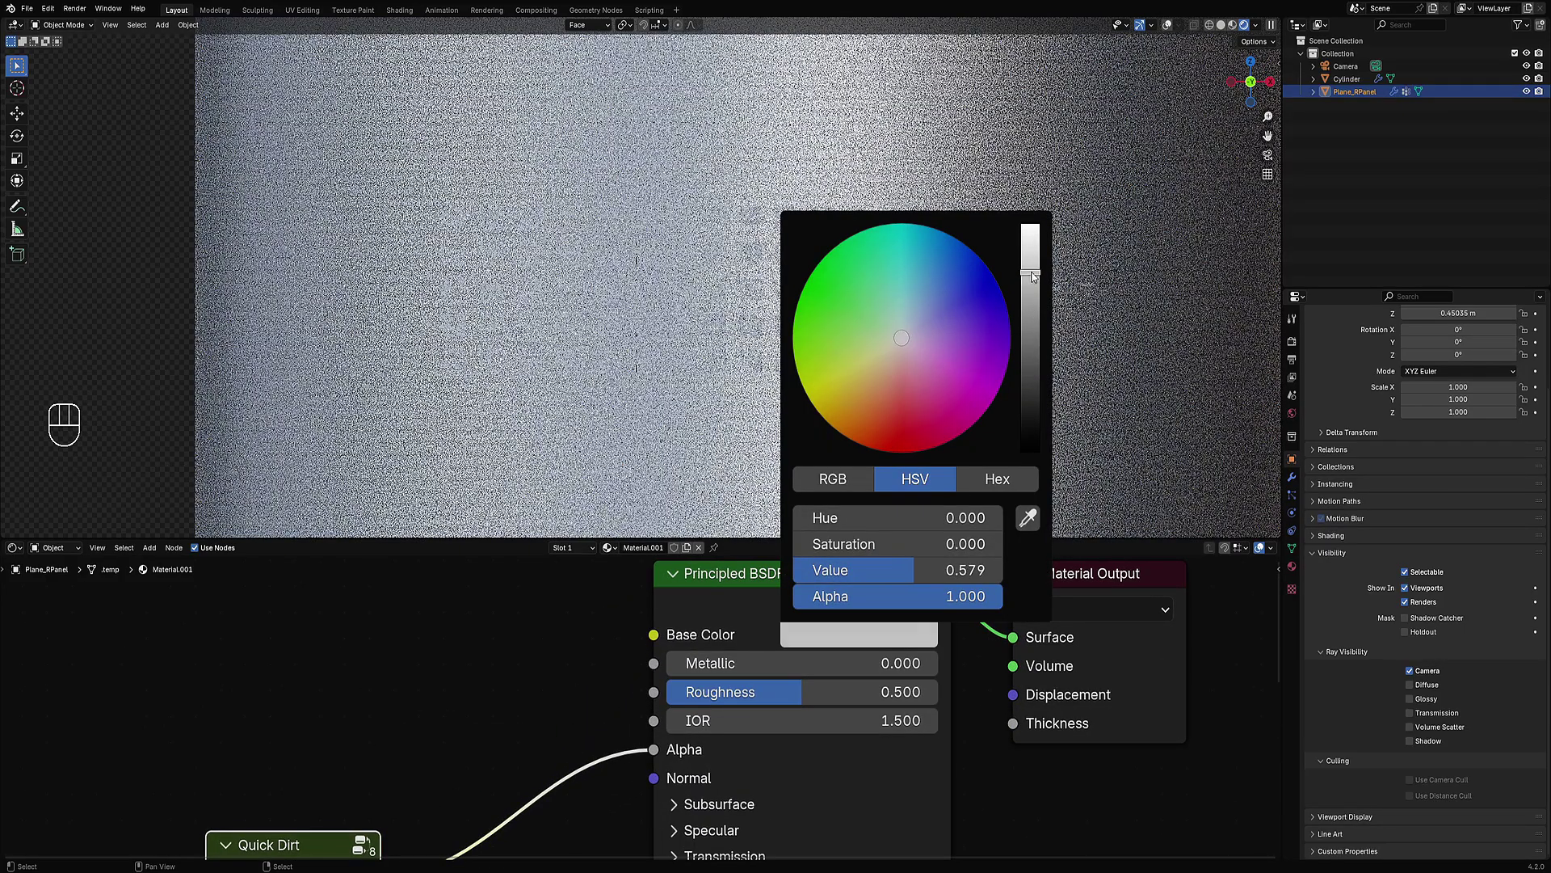
pyautogui.click(869, 393)
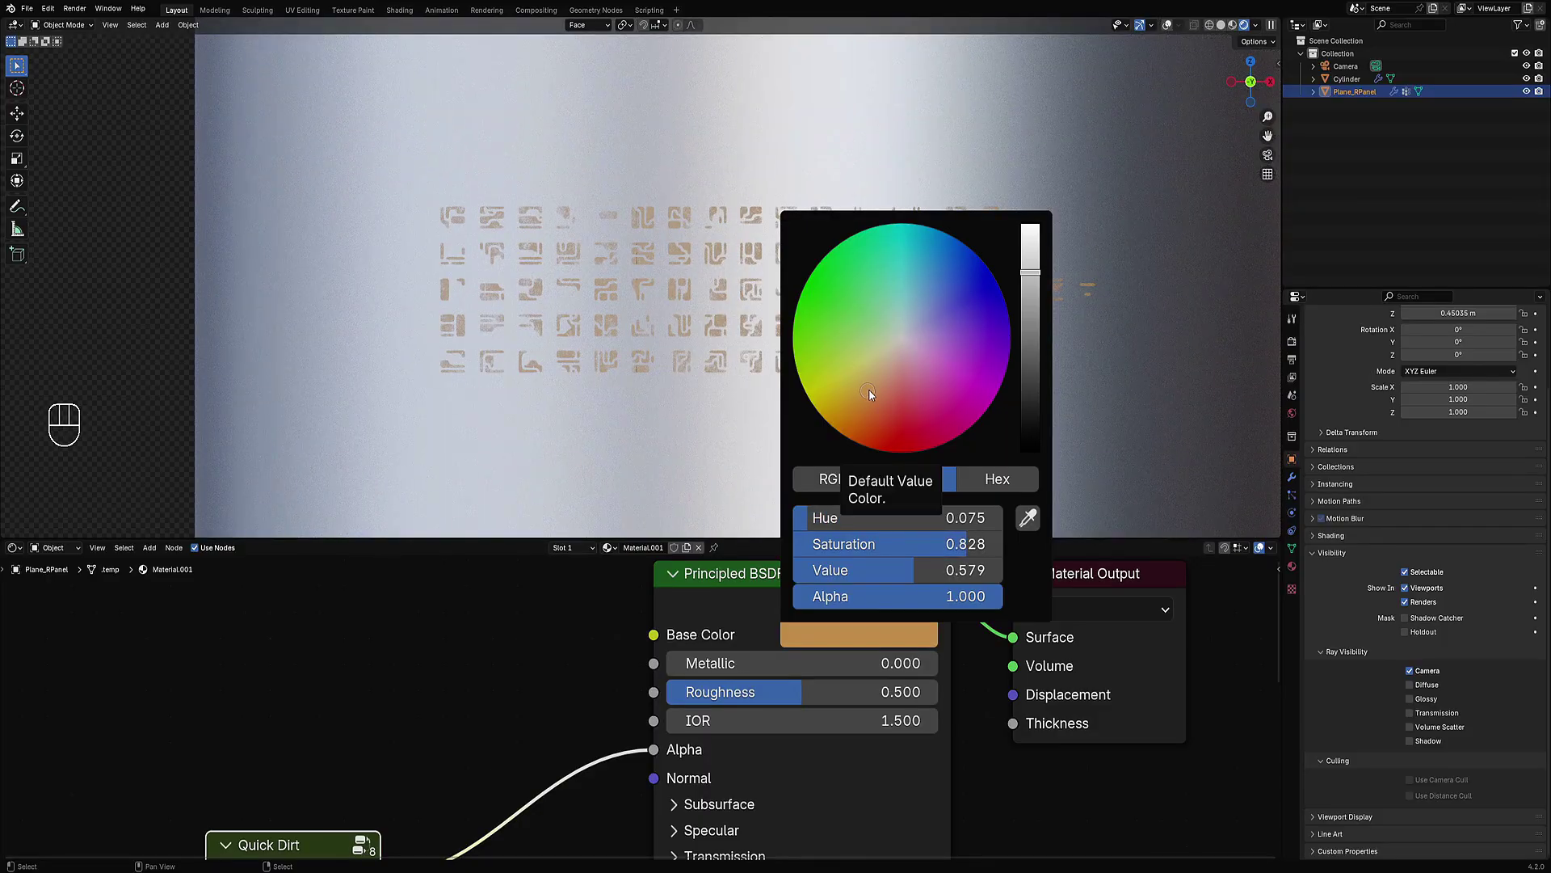
pyautogui.moveTo(870, 391); pyautogui.dragTo(899, 339)
pyautogui.press('BackSpace')
pyautogui.moveTo(914, 569); pyautogui.dragTo(815, 570)
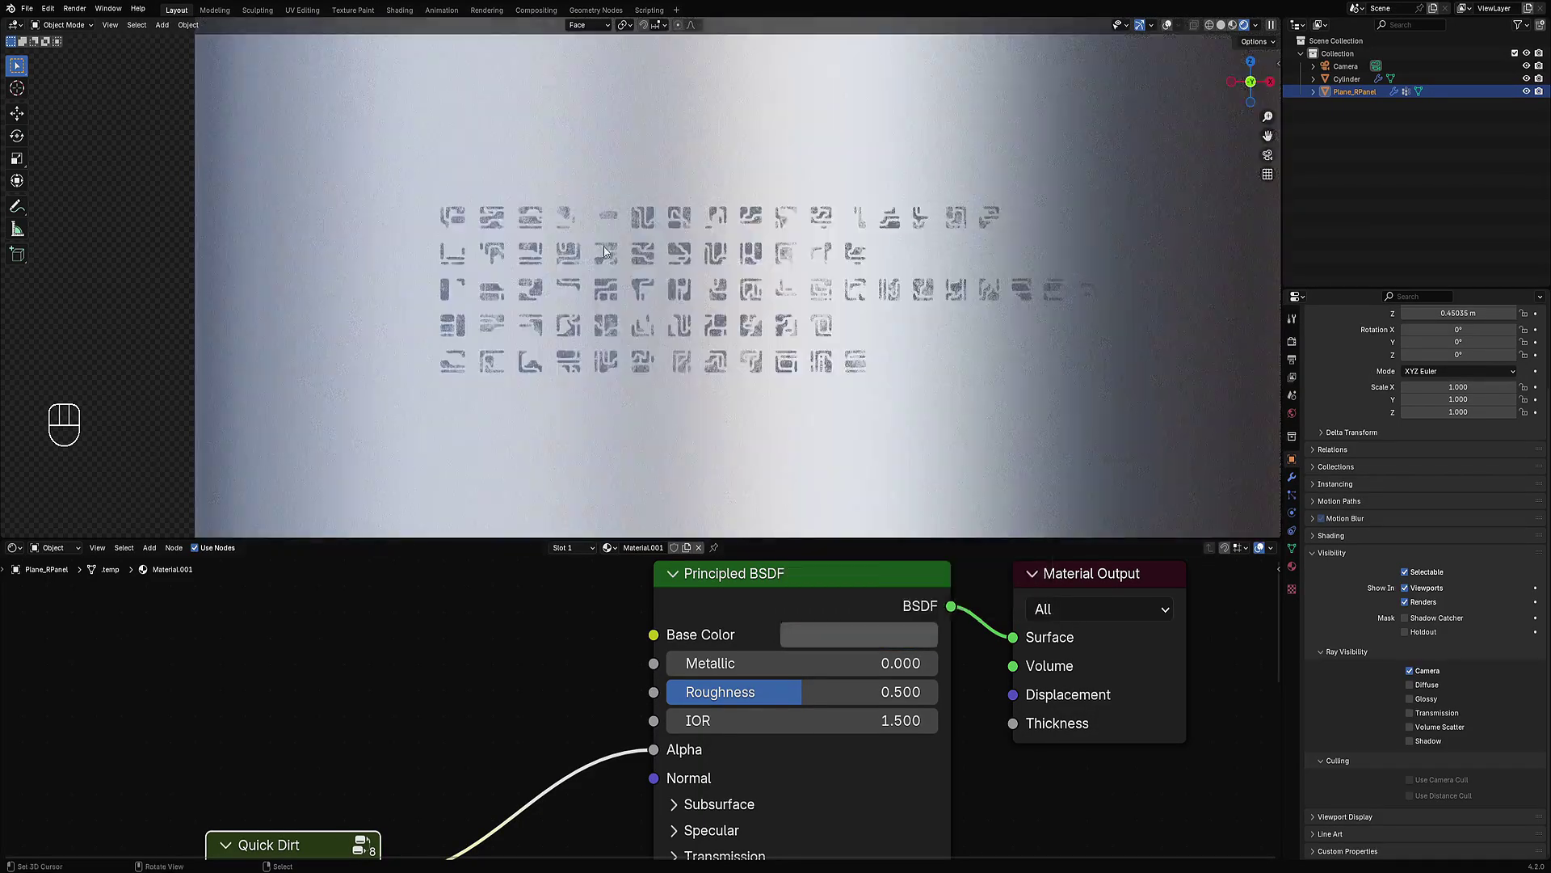
# Step: Save the file and open the modifier settings of the glyph panel object
pyautogui.scroll(2, 603, 246)
pyautogui.moveTo(604, 246); pyautogui.dragTo(761, 237, button='middle')
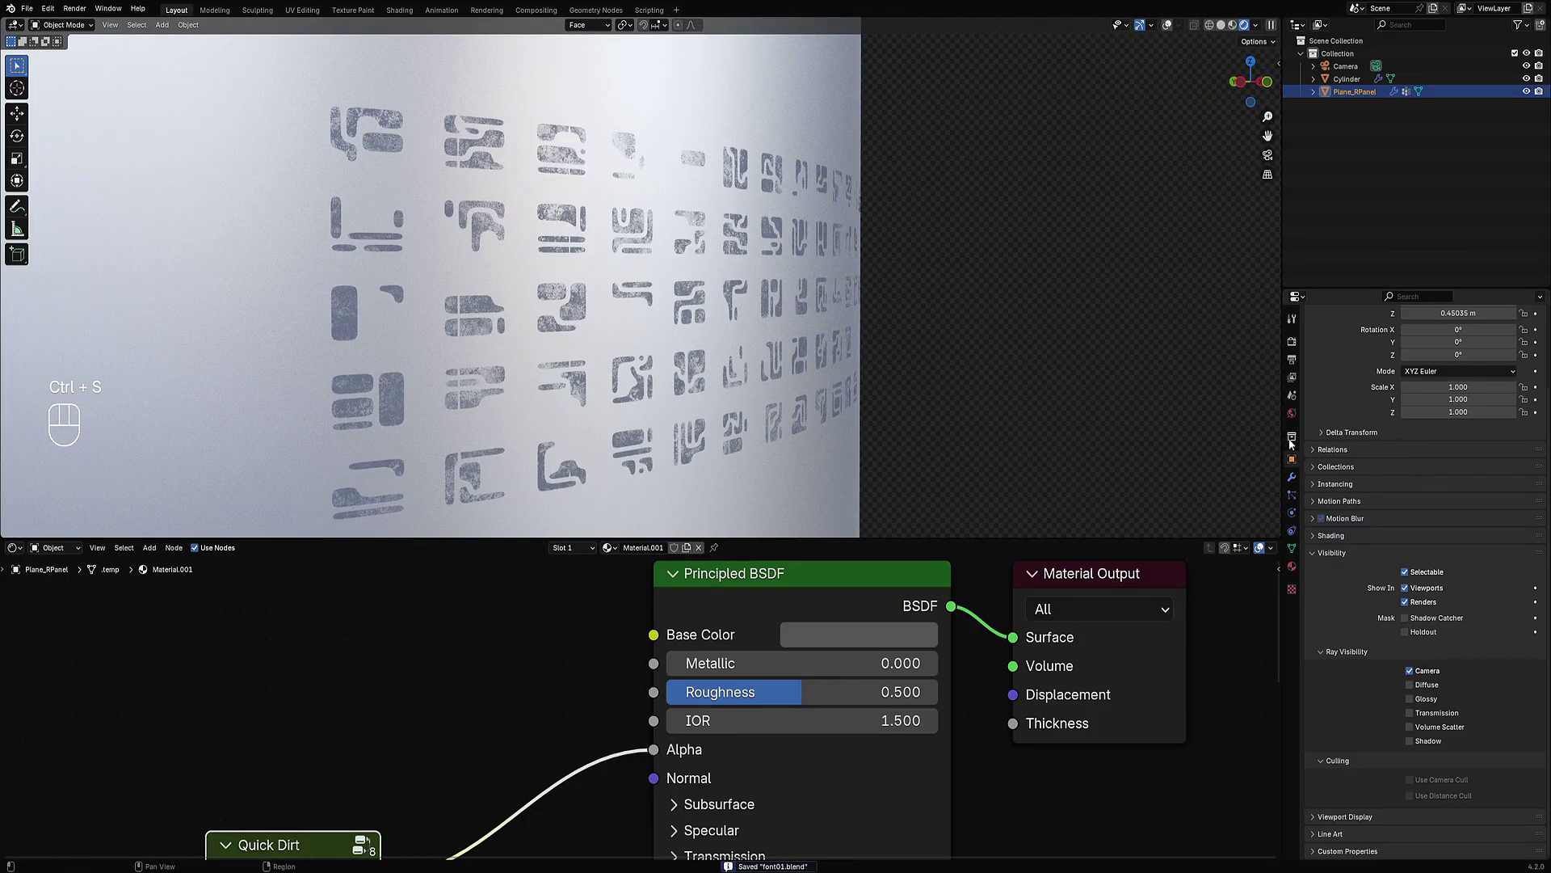
pyautogui.click(1292, 476)
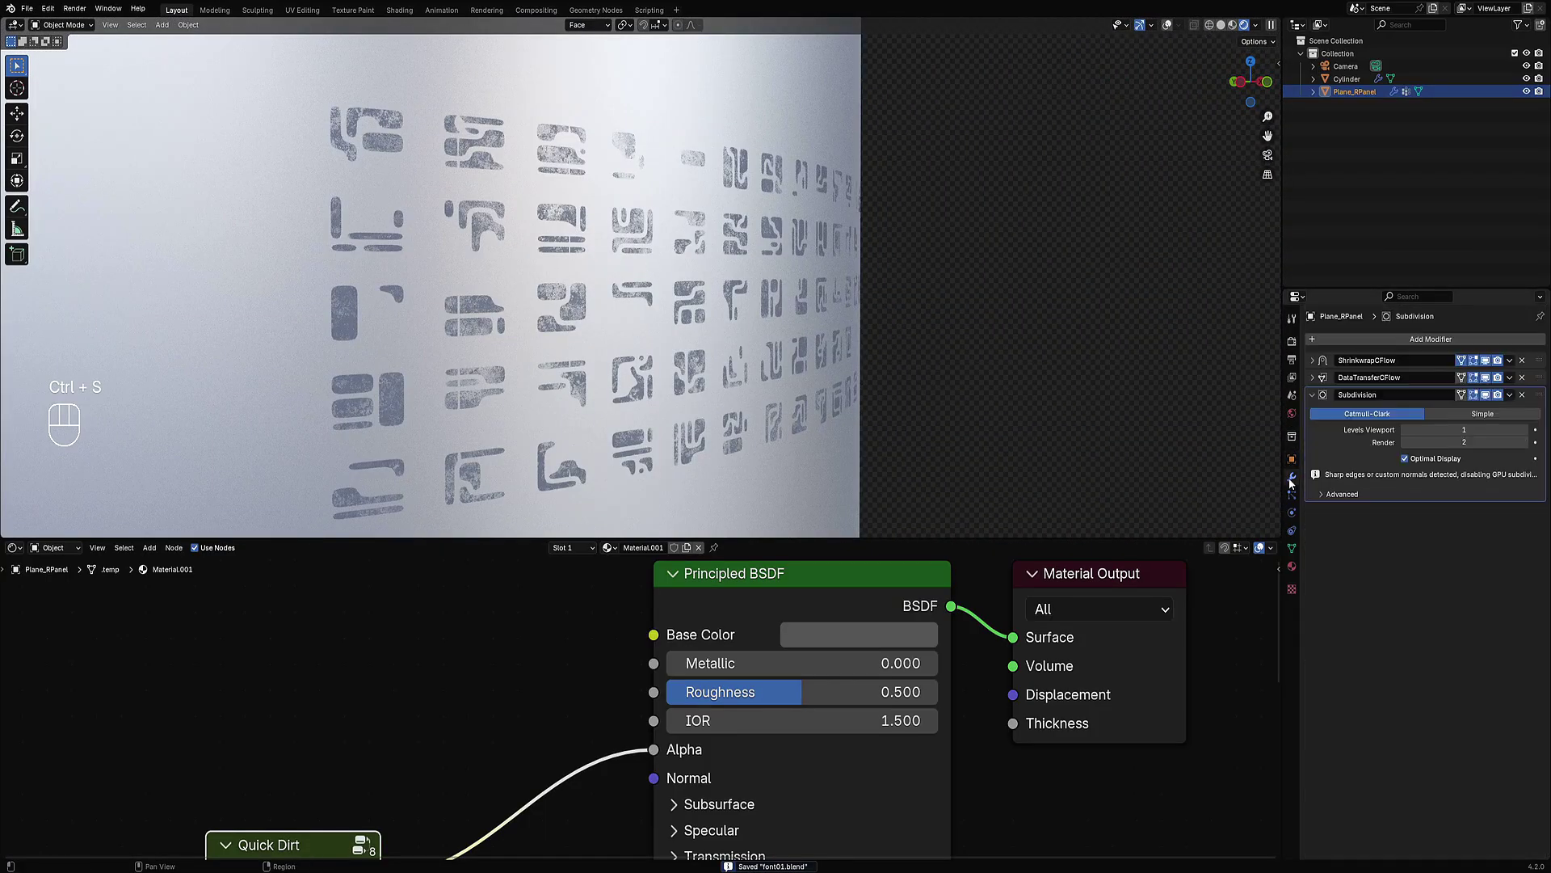
pyautogui.click(1354, 342)
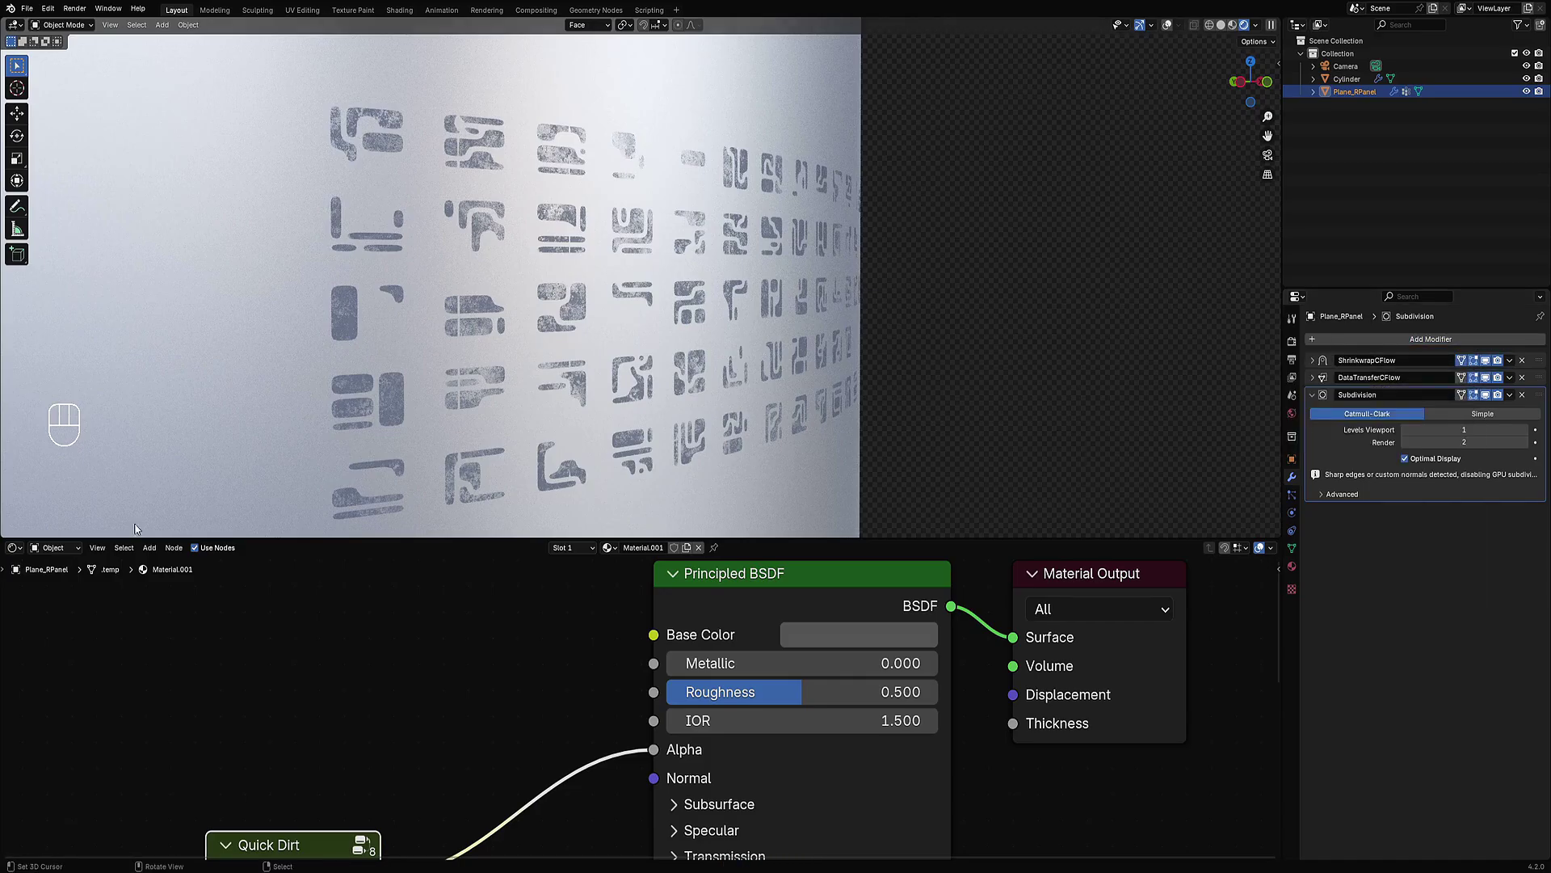
# Step: Add a Solidify modifier to the glyph panel through Creative Flow's Draw Modifiers, with a thickness of 0.001
pyautogui.hotkey('shift', 'alt', 'z')
pyautogui.hotkey('shift', 'alt', 'z')
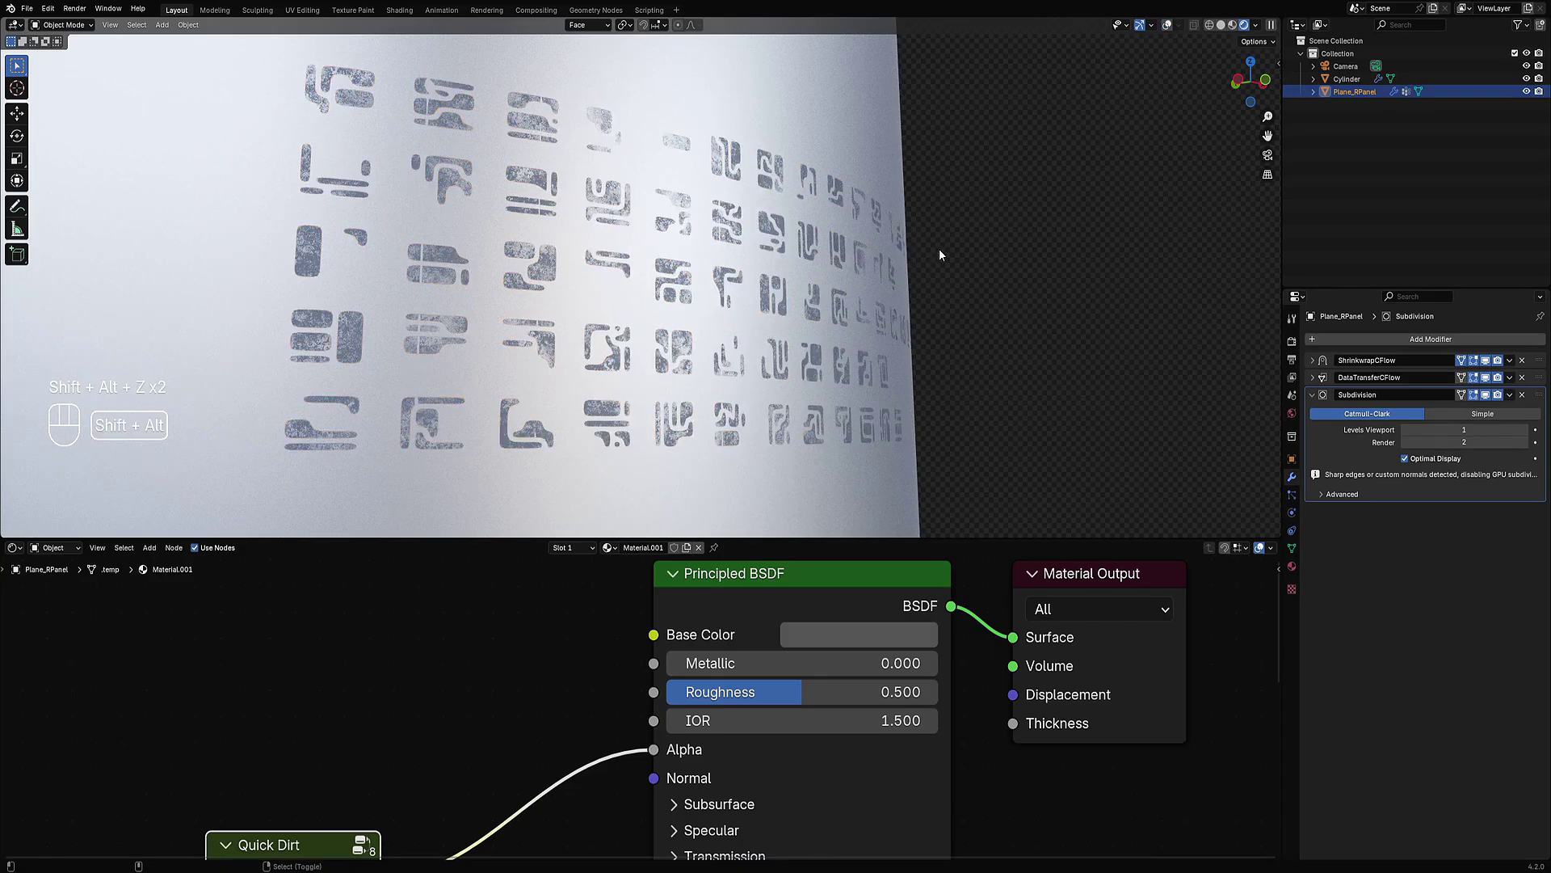
pyautogui.hotkey('shift', 'ctrl', 'x')
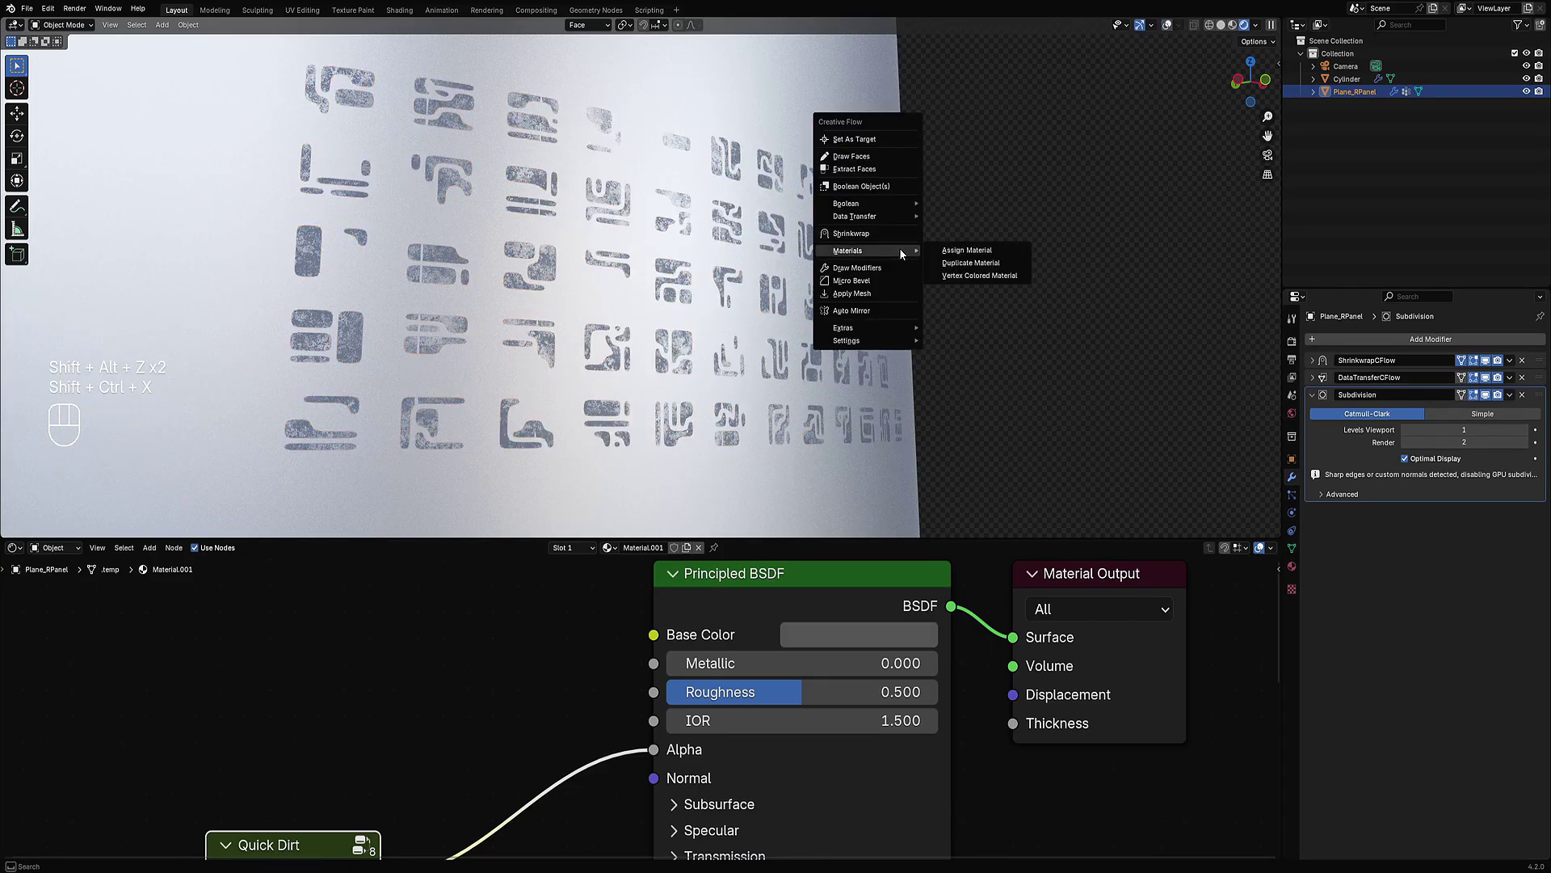
pyautogui.click(899, 266)
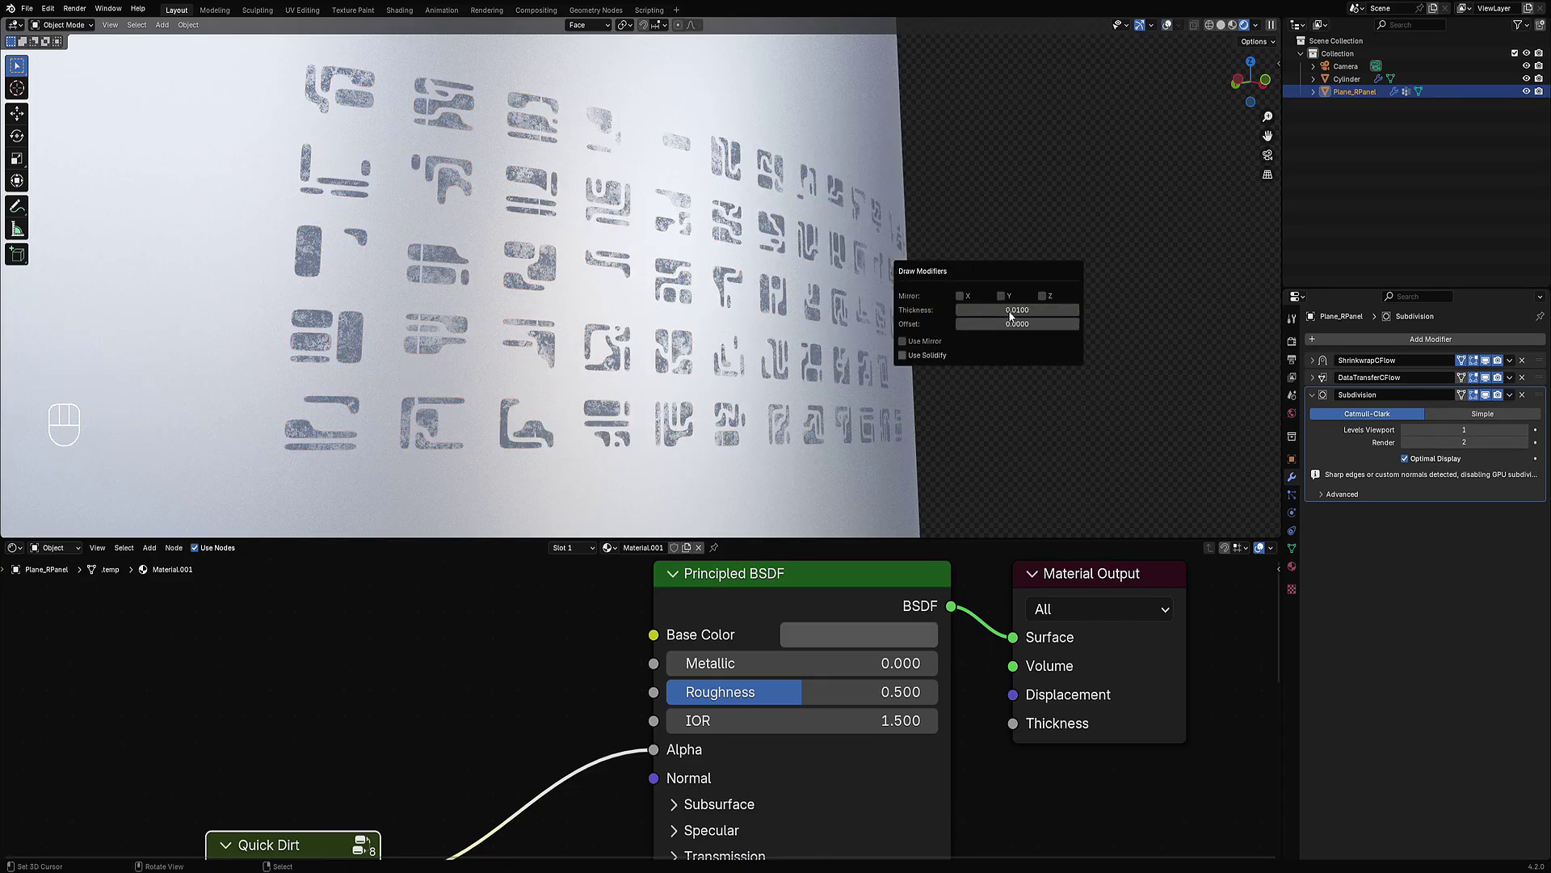
pyautogui.moveTo(1010, 315); pyautogui.dragTo(1018, 309)
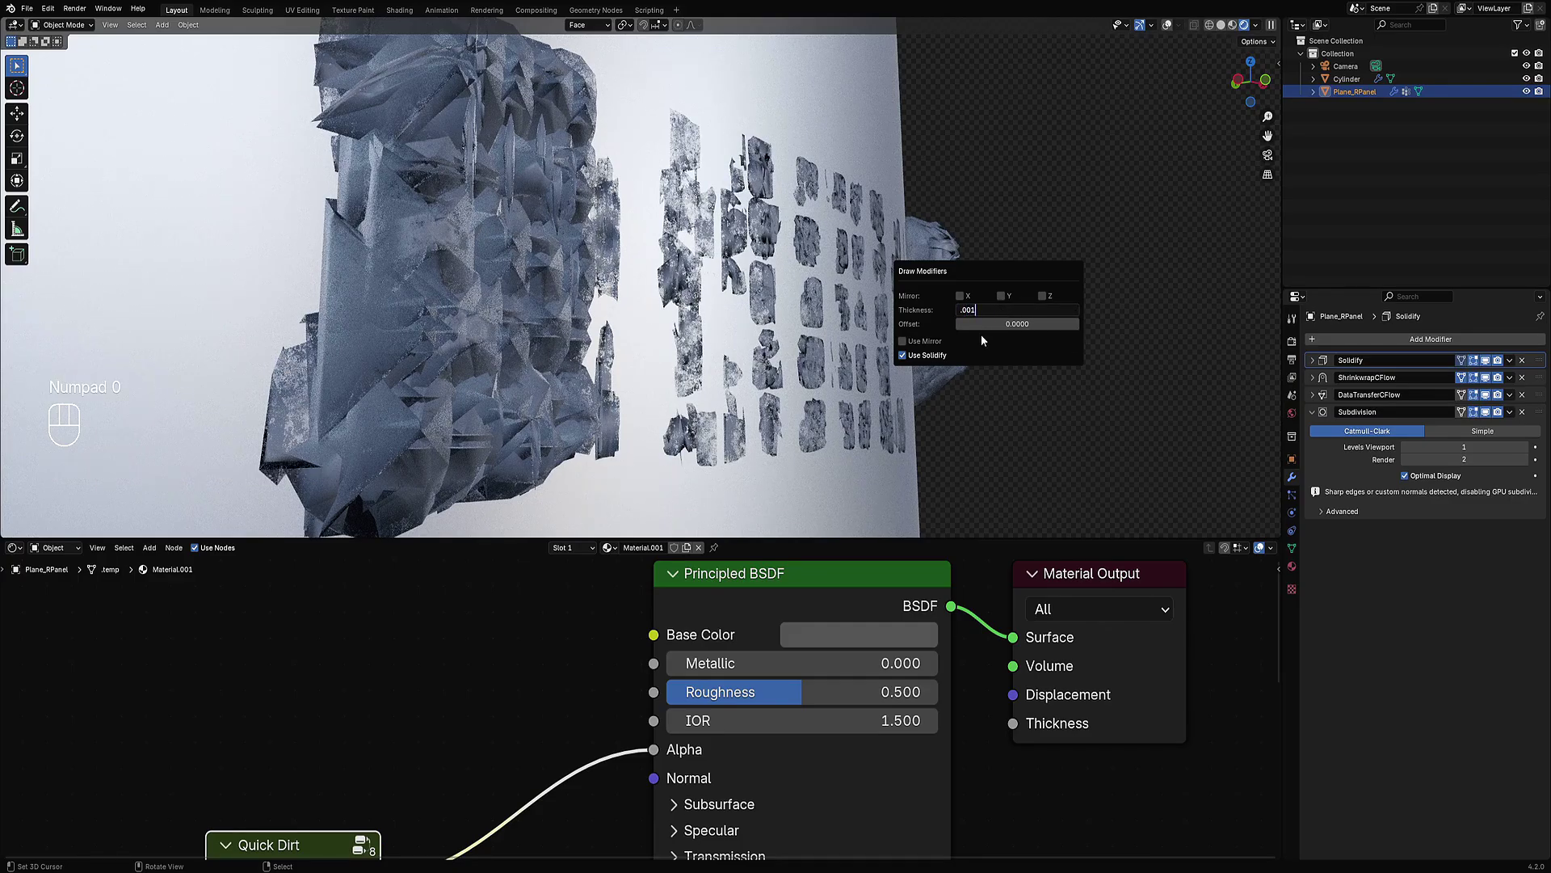
pyautogui.press('Return')
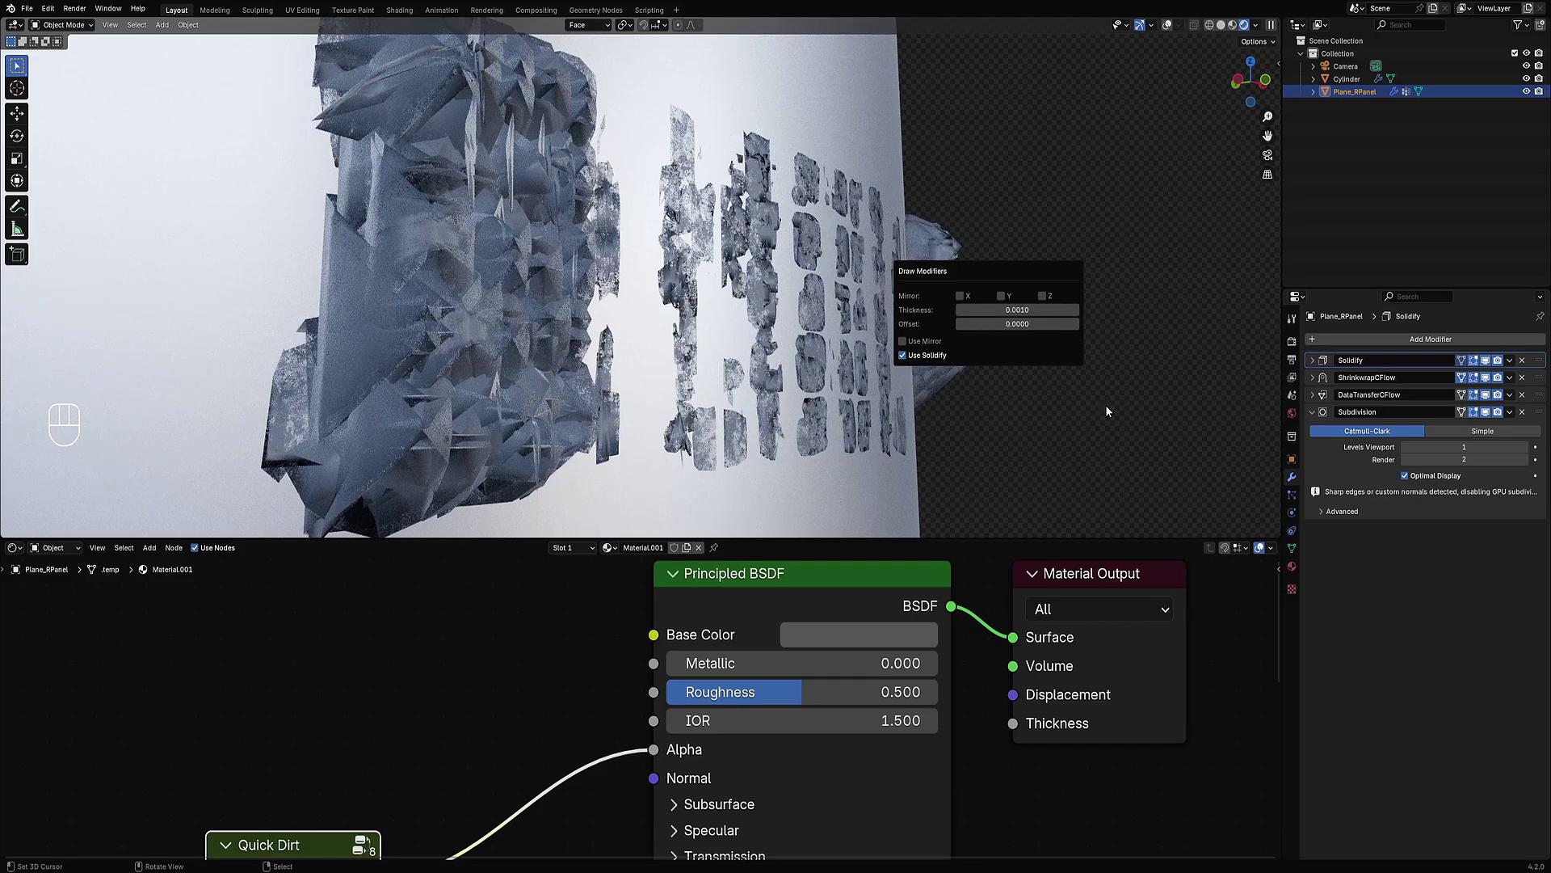
# Step: Move the Solidify modifier below Subdivision, to the end of the modifier stack
pyautogui.moveTo(1538, 364); pyautogui.dragTo(1536, 514)
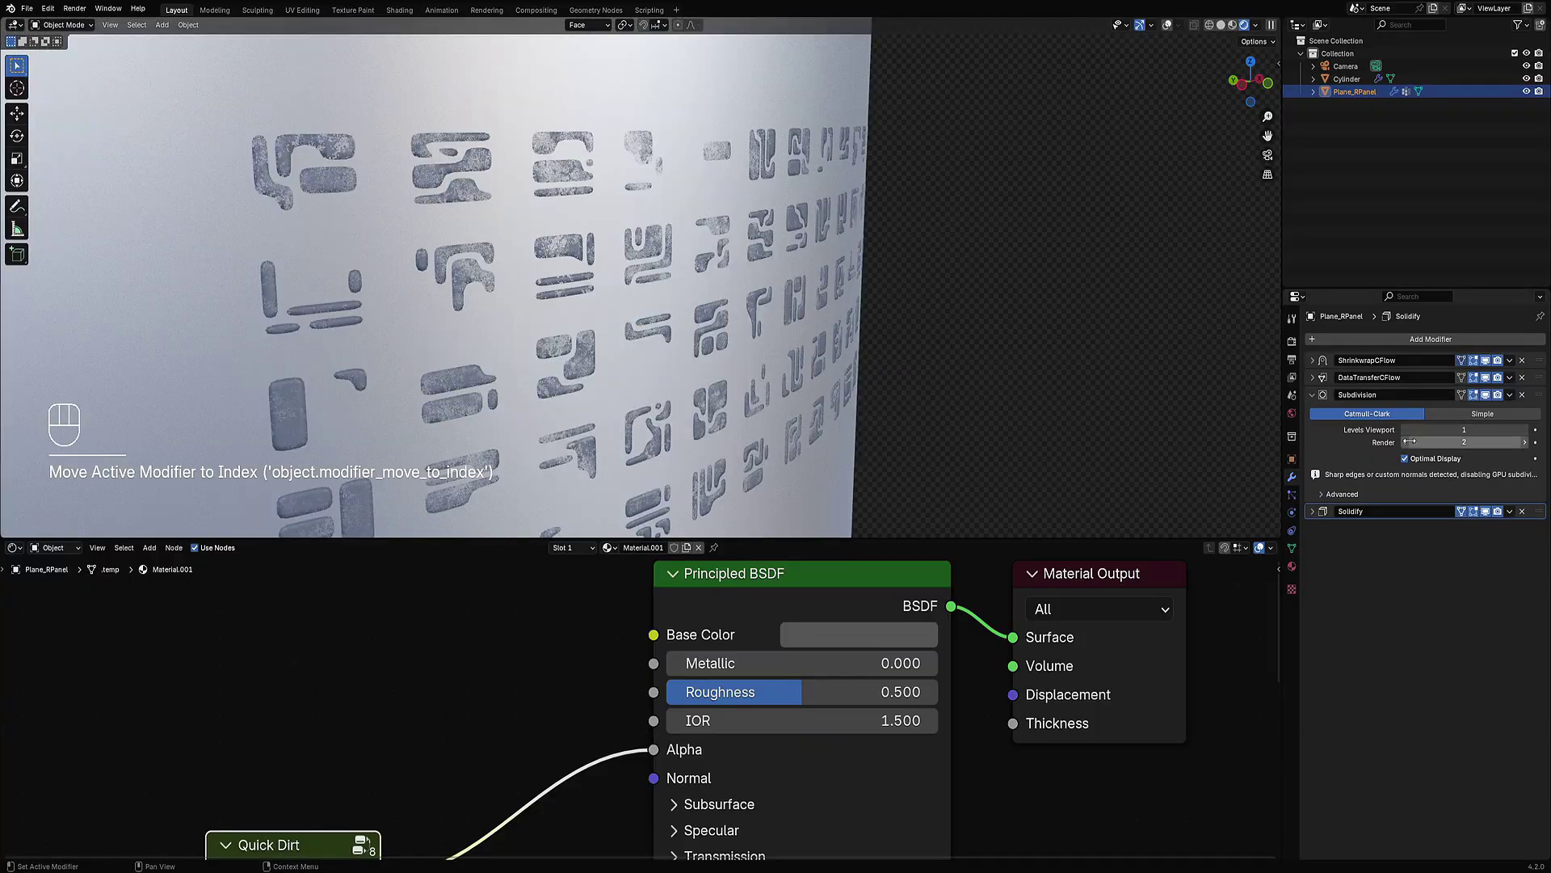
pyautogui.moveTo(941, 317)
pyautogui.mouseDown(button='middle')
pyautogui.moveTo(913, 269)
pyautogui.moveTo(959, 326)
pyautogui.mouseUp(button='middle')
pyautogui.scroll(-2, 959, 325)
# Step: Reduce the Solidify modifier's thickness to about 0 m
pyautogui.click(1312, 511)
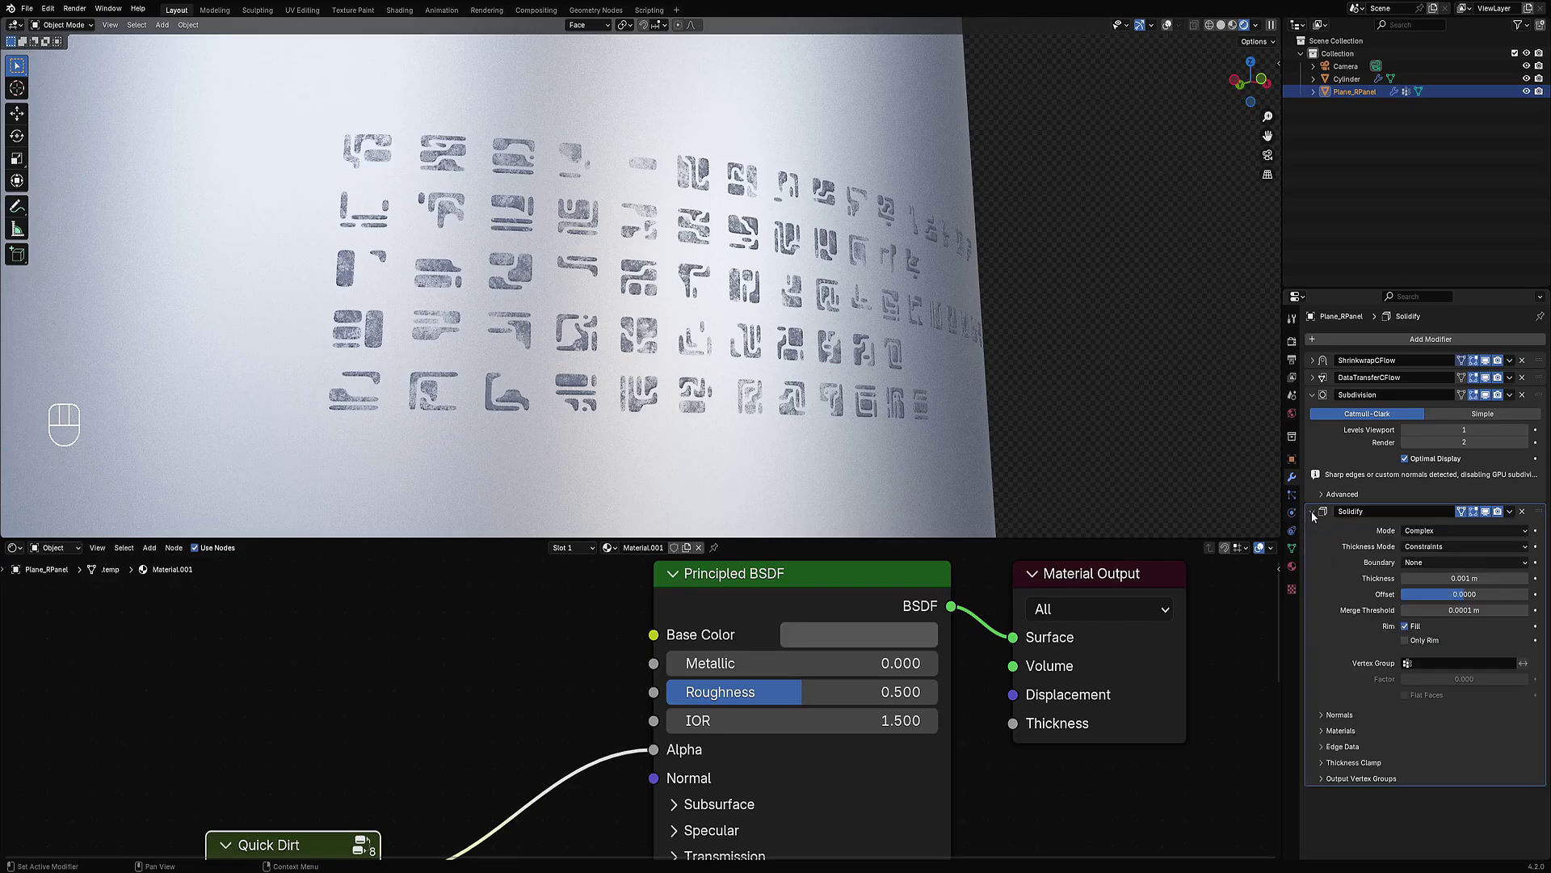
pyautogui.moveTo(1464, 579)
pyautogui.mouseDown()
pyautogui.moveTo(1481, 578)
pyautogui.moveTo(1462, 578)
pyautogui.mouseUp()
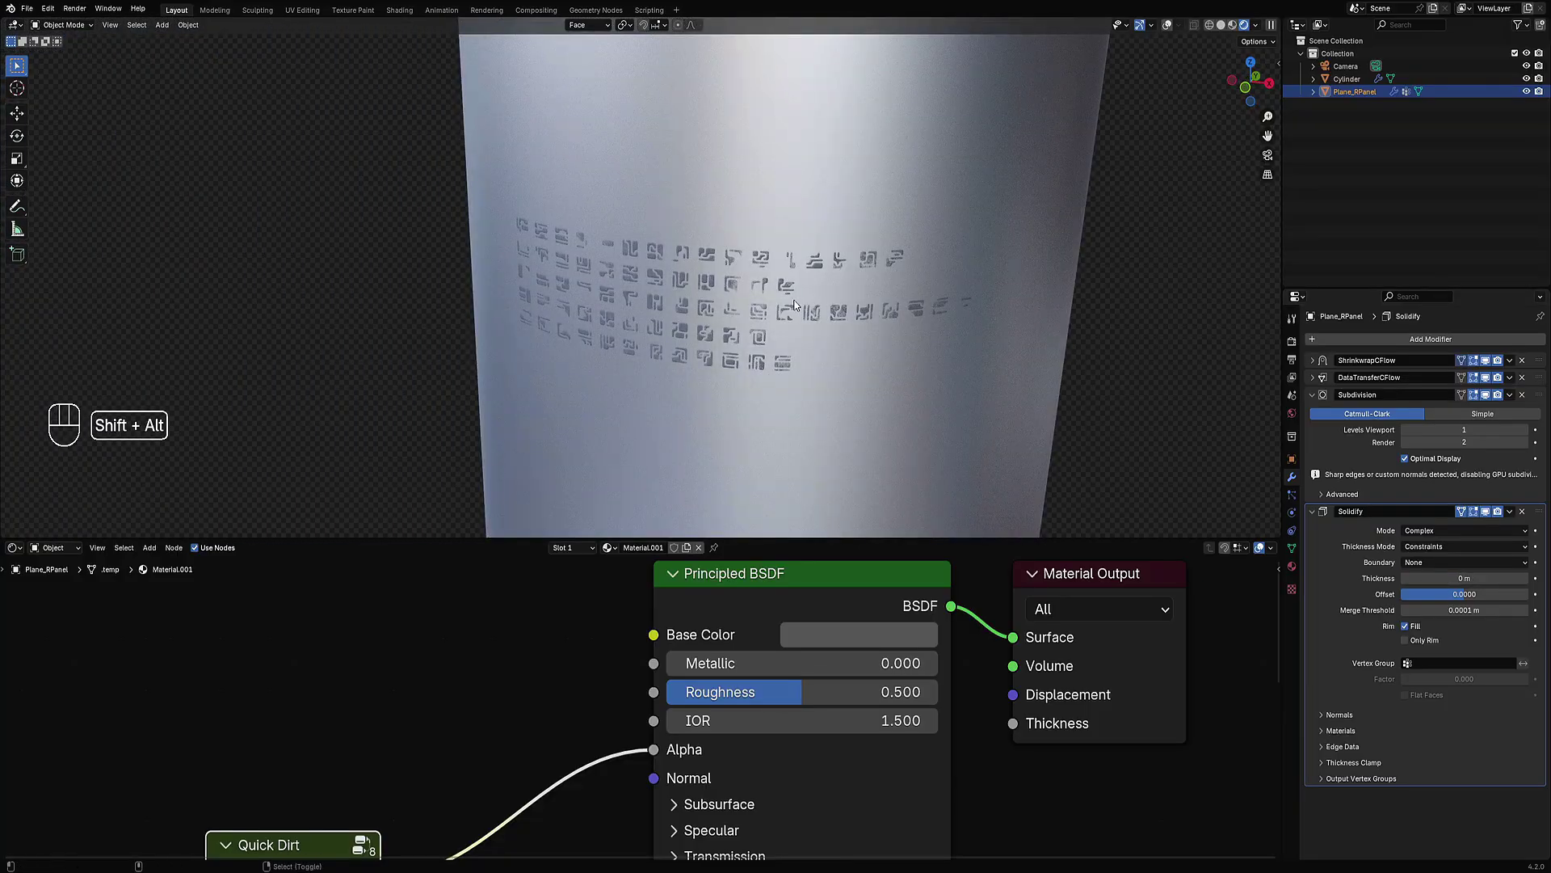
pyautogui.moveTo(795, 306); pyautogui.dragTo(816, 262, button='middle')
pyautogui.scroll(-1, 788, 311)
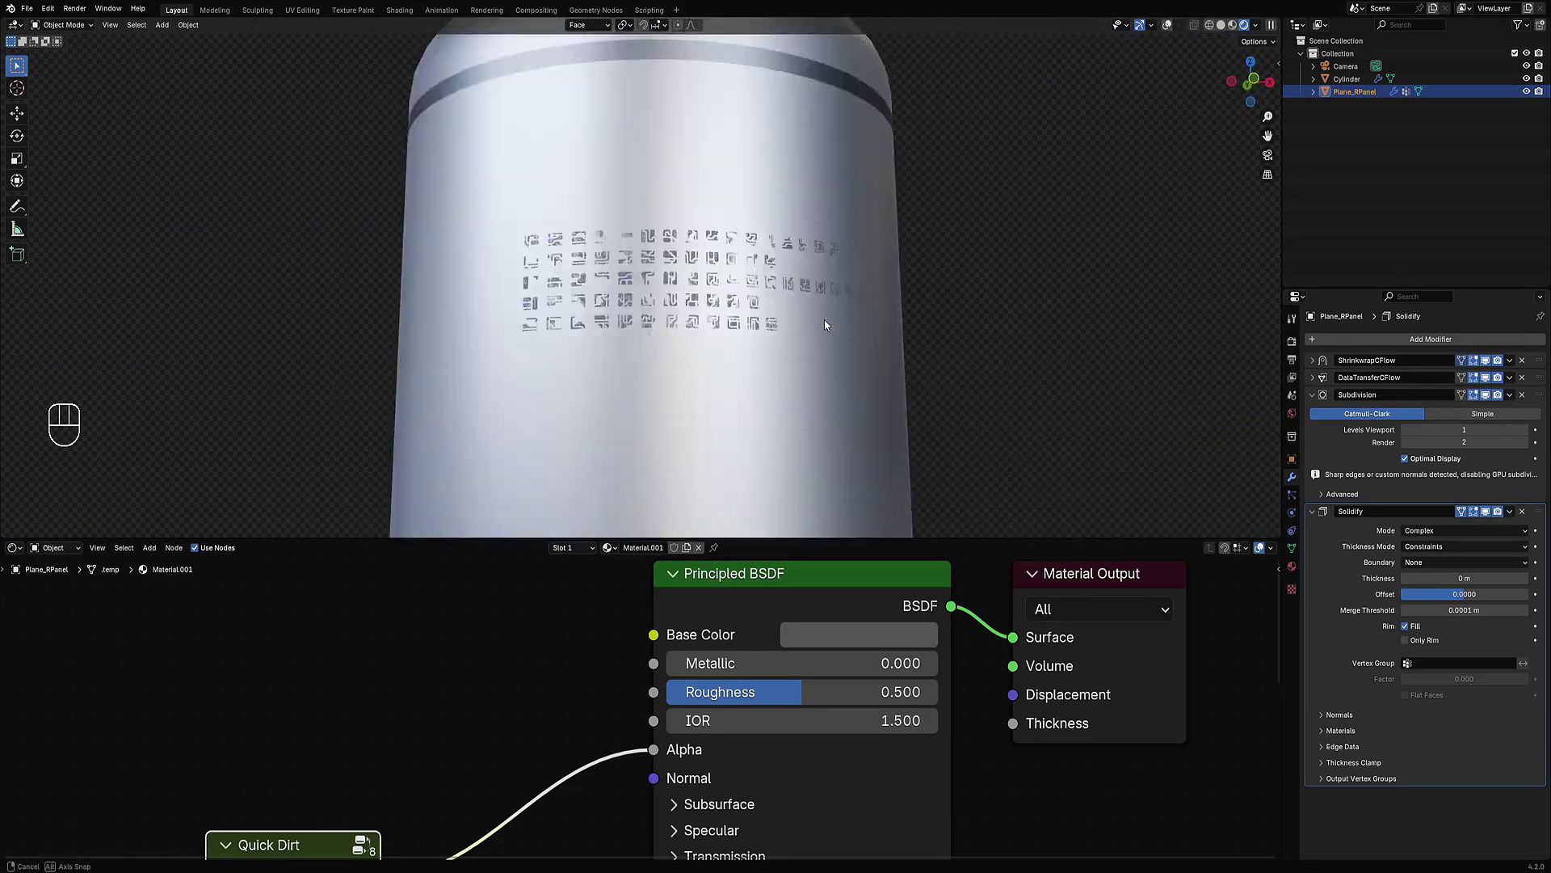
pyautogui.scroll(-1, 803, 627)
# Step: Give the Principled BSDF an orange emission colour with a strength of 25
pyautogui.scroll(-5, 803, 627)
pyautogui.moveTo(803, 627); pyautogui.dragTo(822, 462, button='middle')
pyautogui.scroll(4, 774, 816)
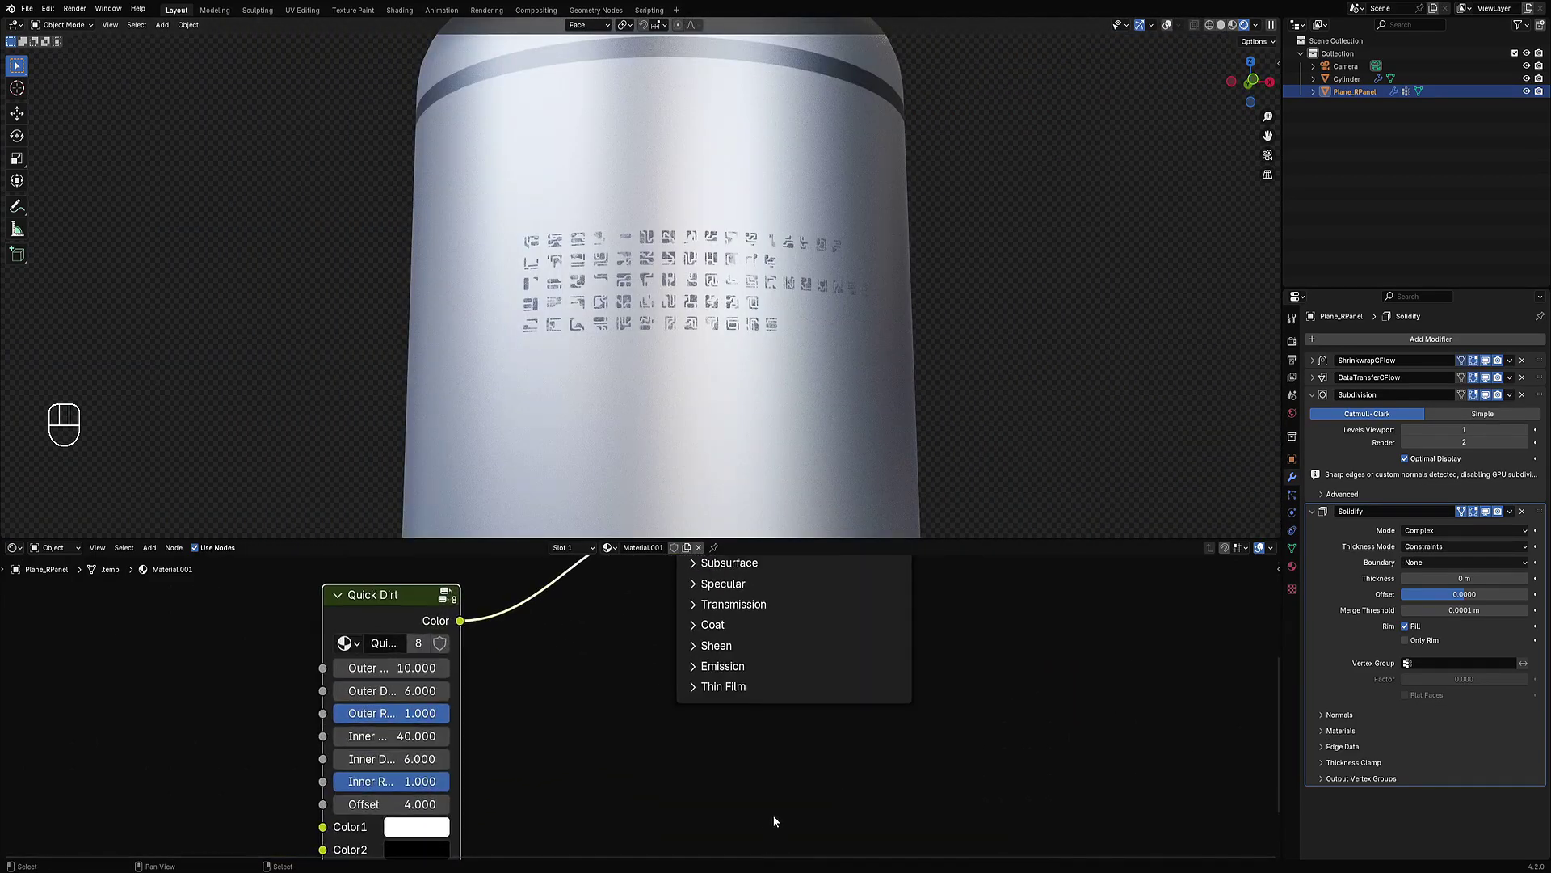
pyautogui.click(710, 666)
pyautogui.click(803, 693)
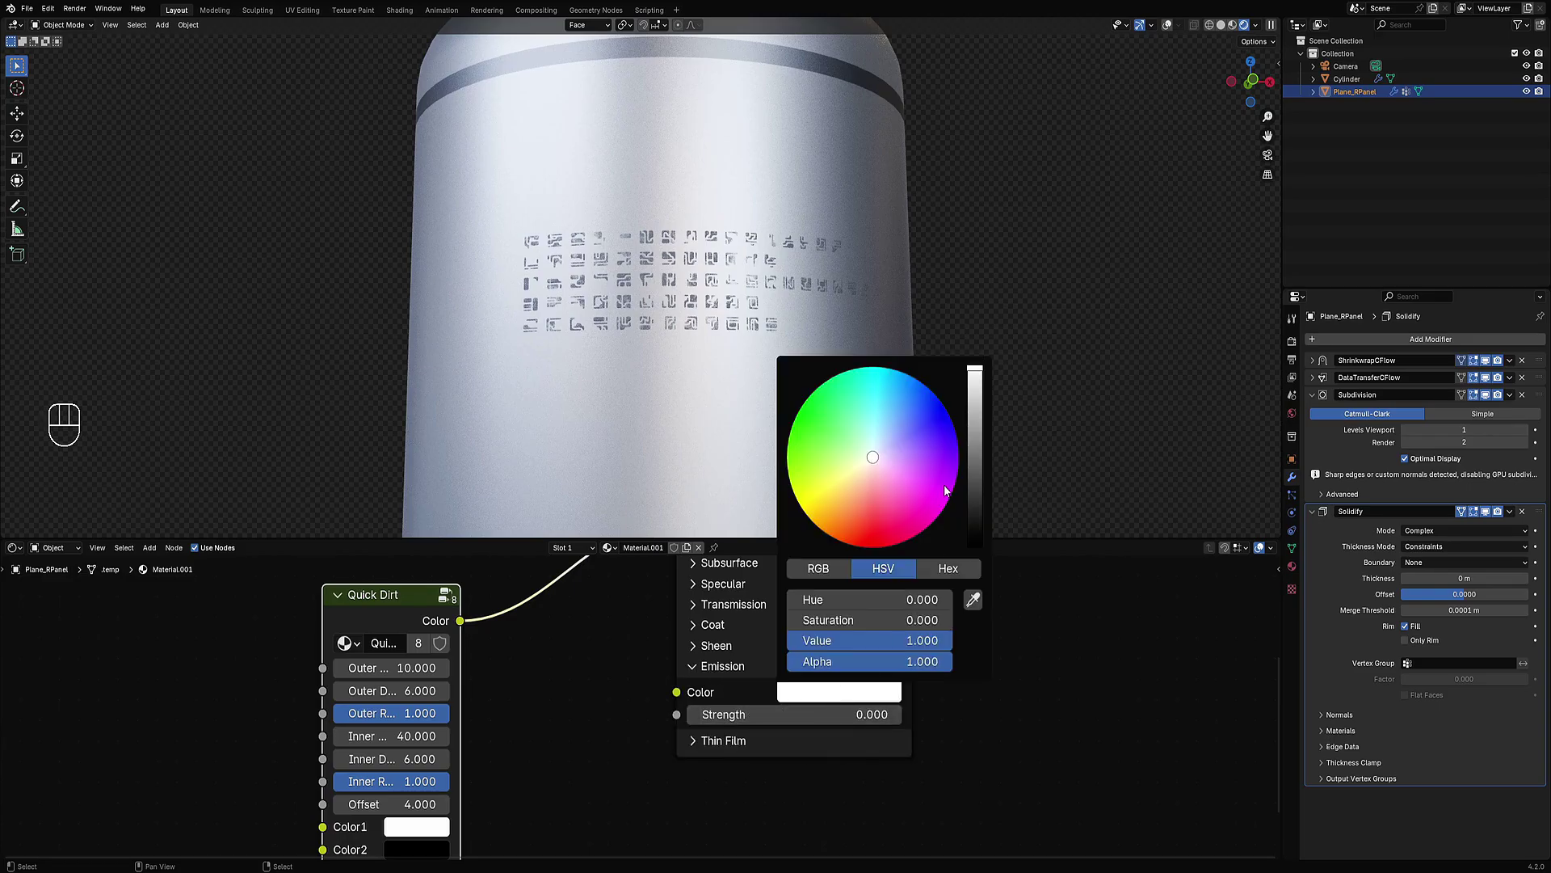
pyautogui.click(836, 510)
pyautogui.moveTo(808, 715); pyautogui.dragTo(929, 714)
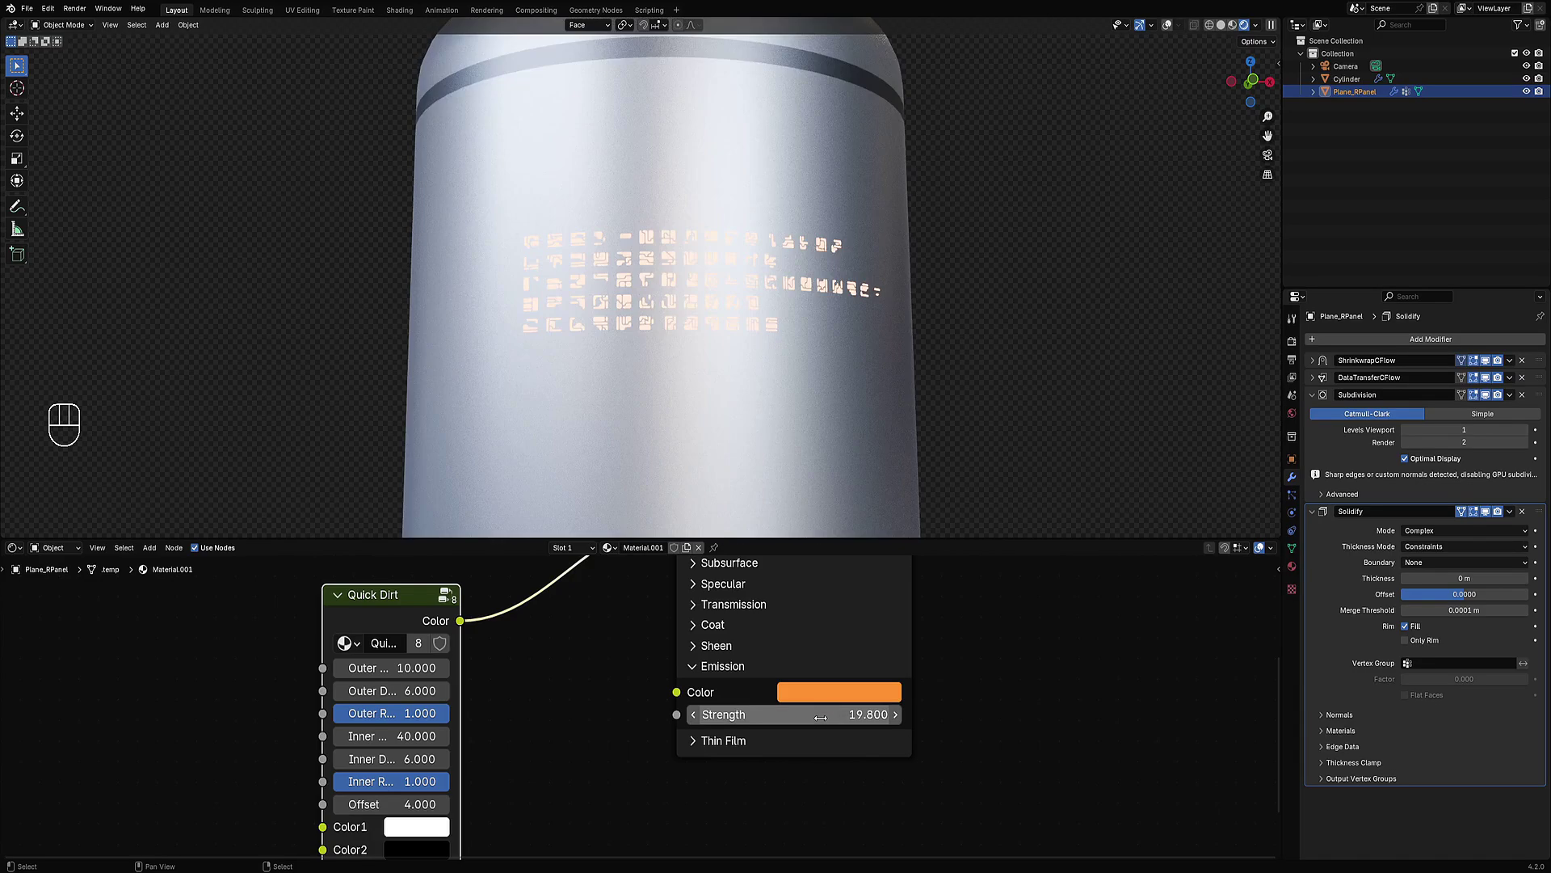
pyautogui.click(728, 713)
pyautogui.press('Return')
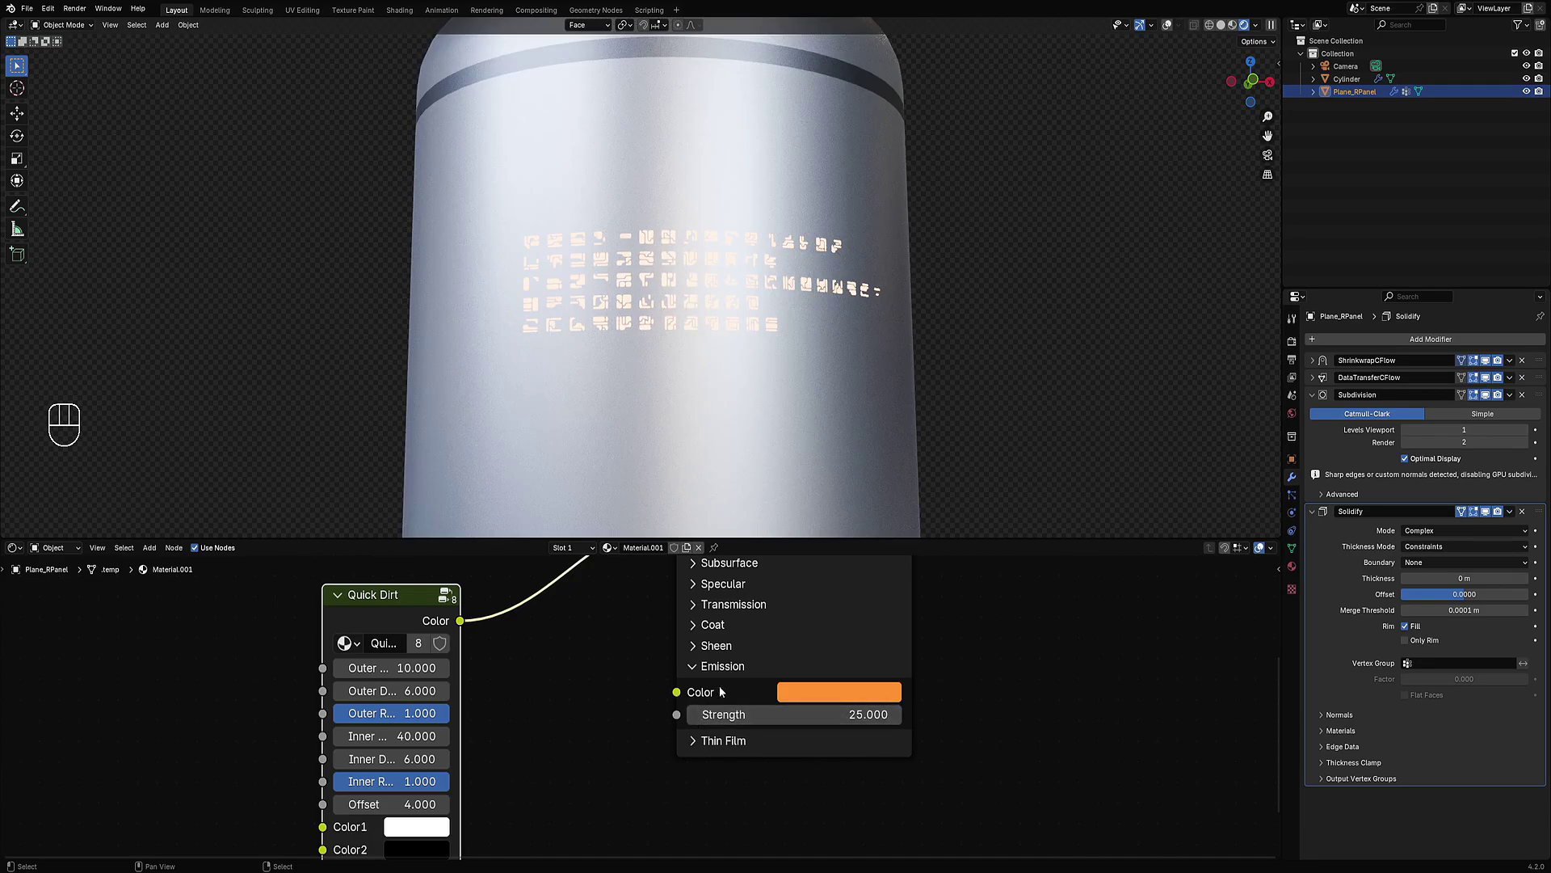
# Step: Deepen the glyph material's emission colour to a darker, redder orange
pyautogui.click(795, 697)
pyautogui.moveTo(972, 466); pyautogui.dragTo(974, 404)
pyautogui.moveTo(839, 514); pyautogui.dragTo(822, 528)
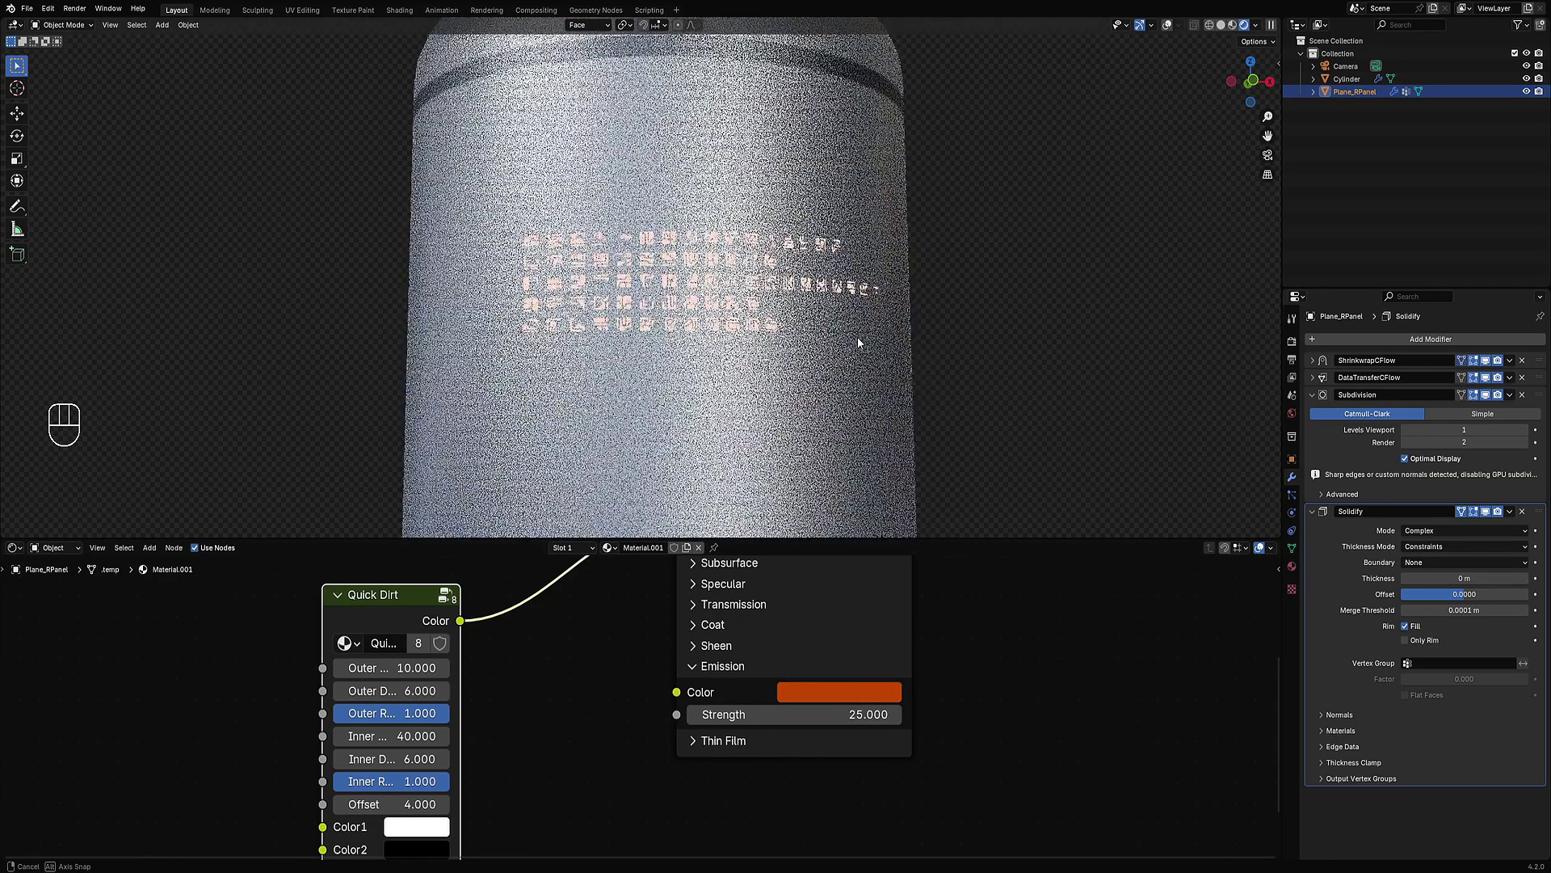
pyautogui.scroll(3, 883, 346)
pyautogui.moveTo(857, 337); pyautogui.dragTo(816, 383, button='middle')
pyautogui.scroll(-8, 953, 367)
# Step: Open the cylinder's mesh for editing in solid shading with the viewport overlays shown
pyautogui.click(792, 391)
pyautogui.moveTo(544, 713); pyautogui.dragTo(646, 672, button='middle')
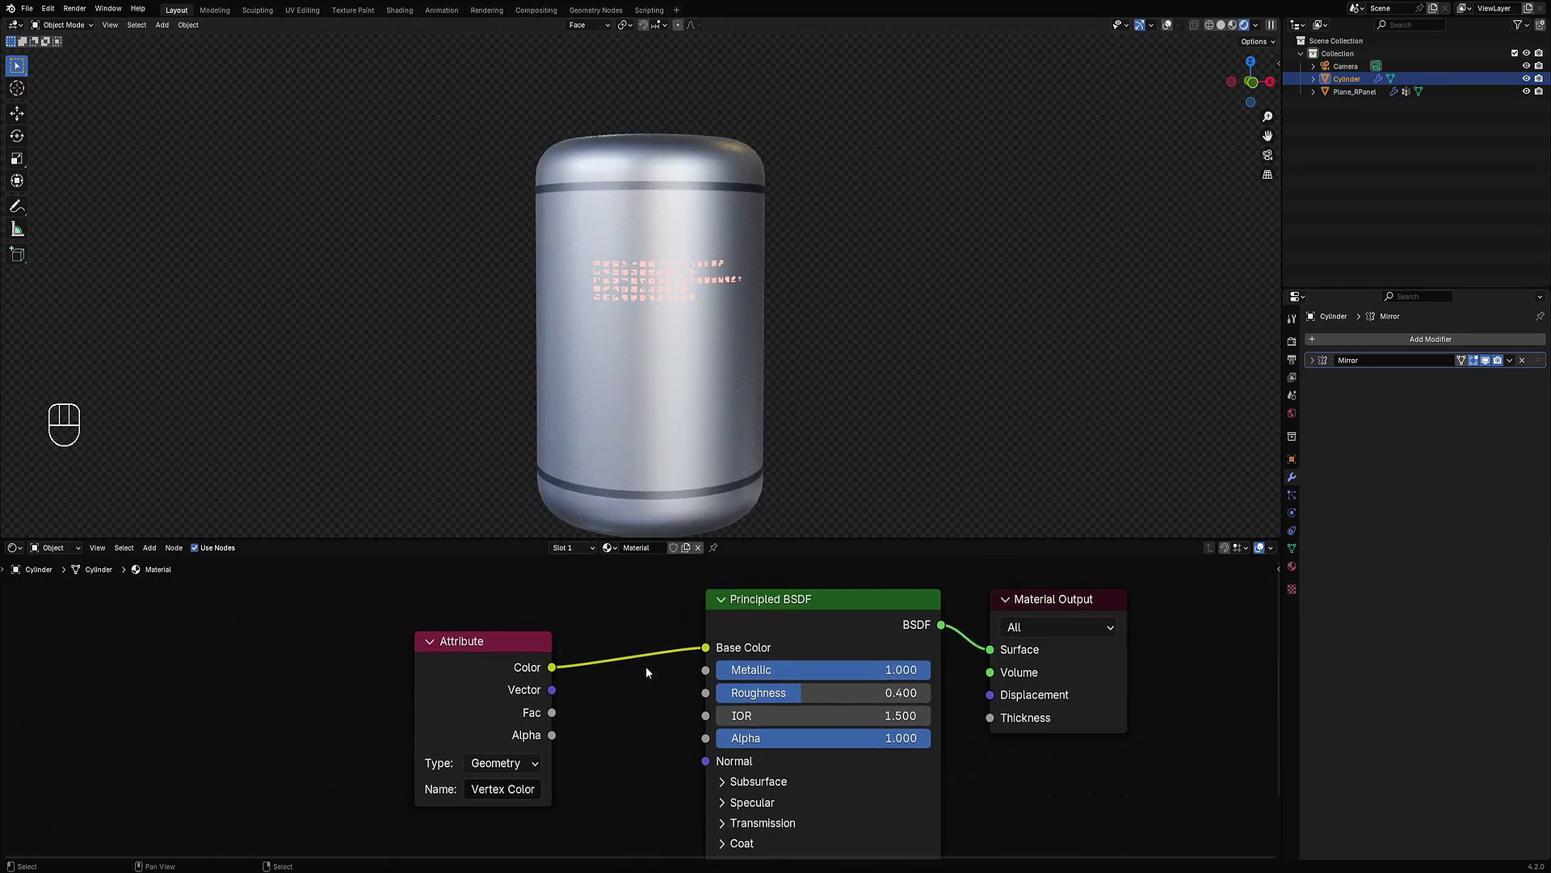
pyautogui.scroll(4, 772, 419)
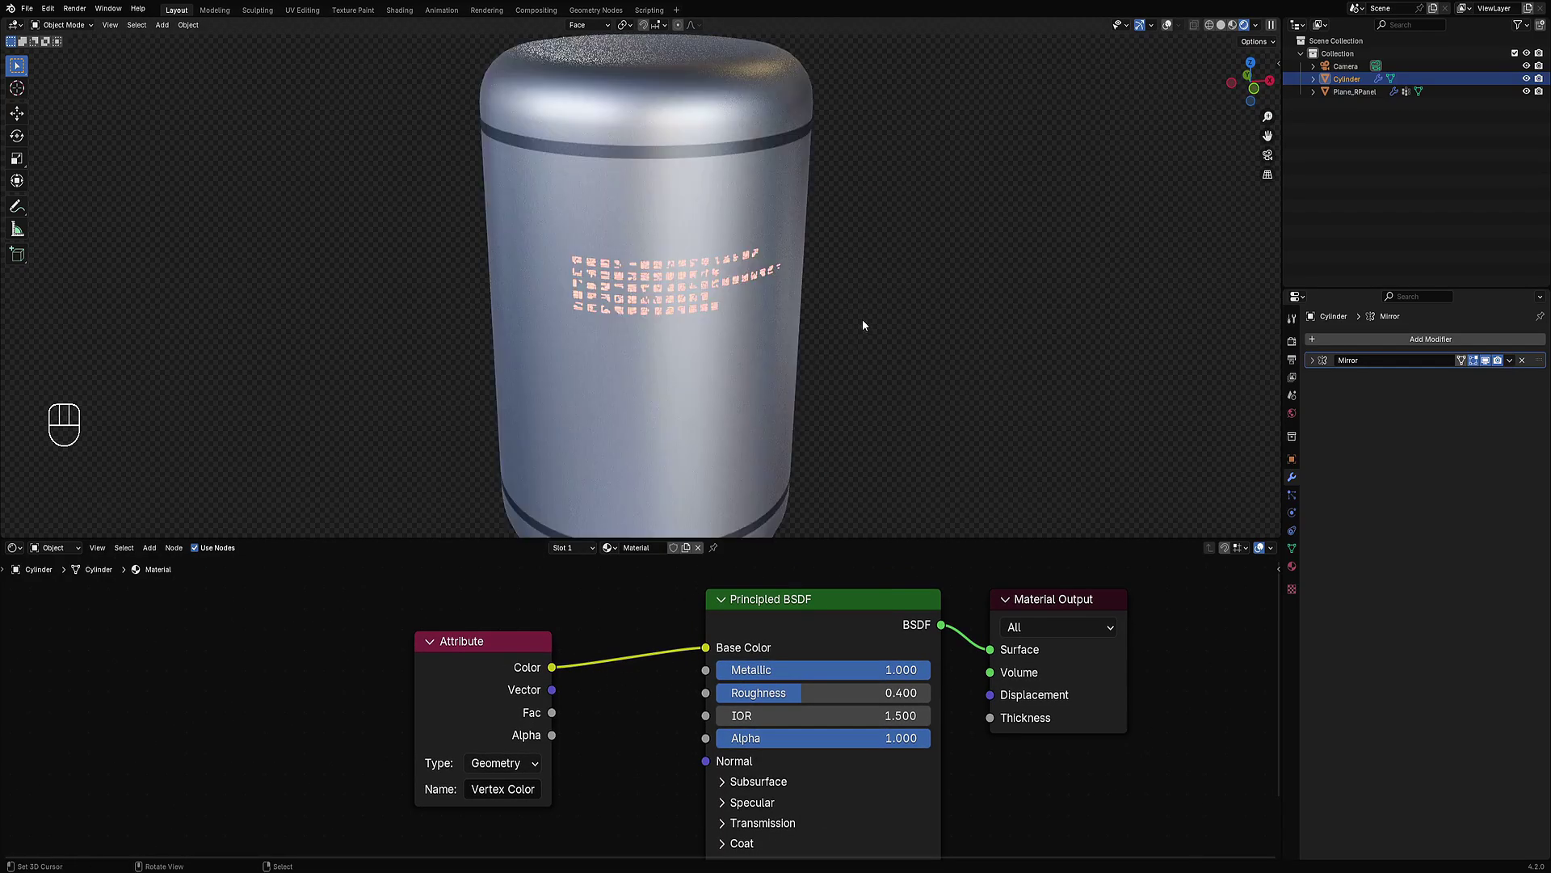
pyautogui.press('Tab')
pyautogui.press('z')
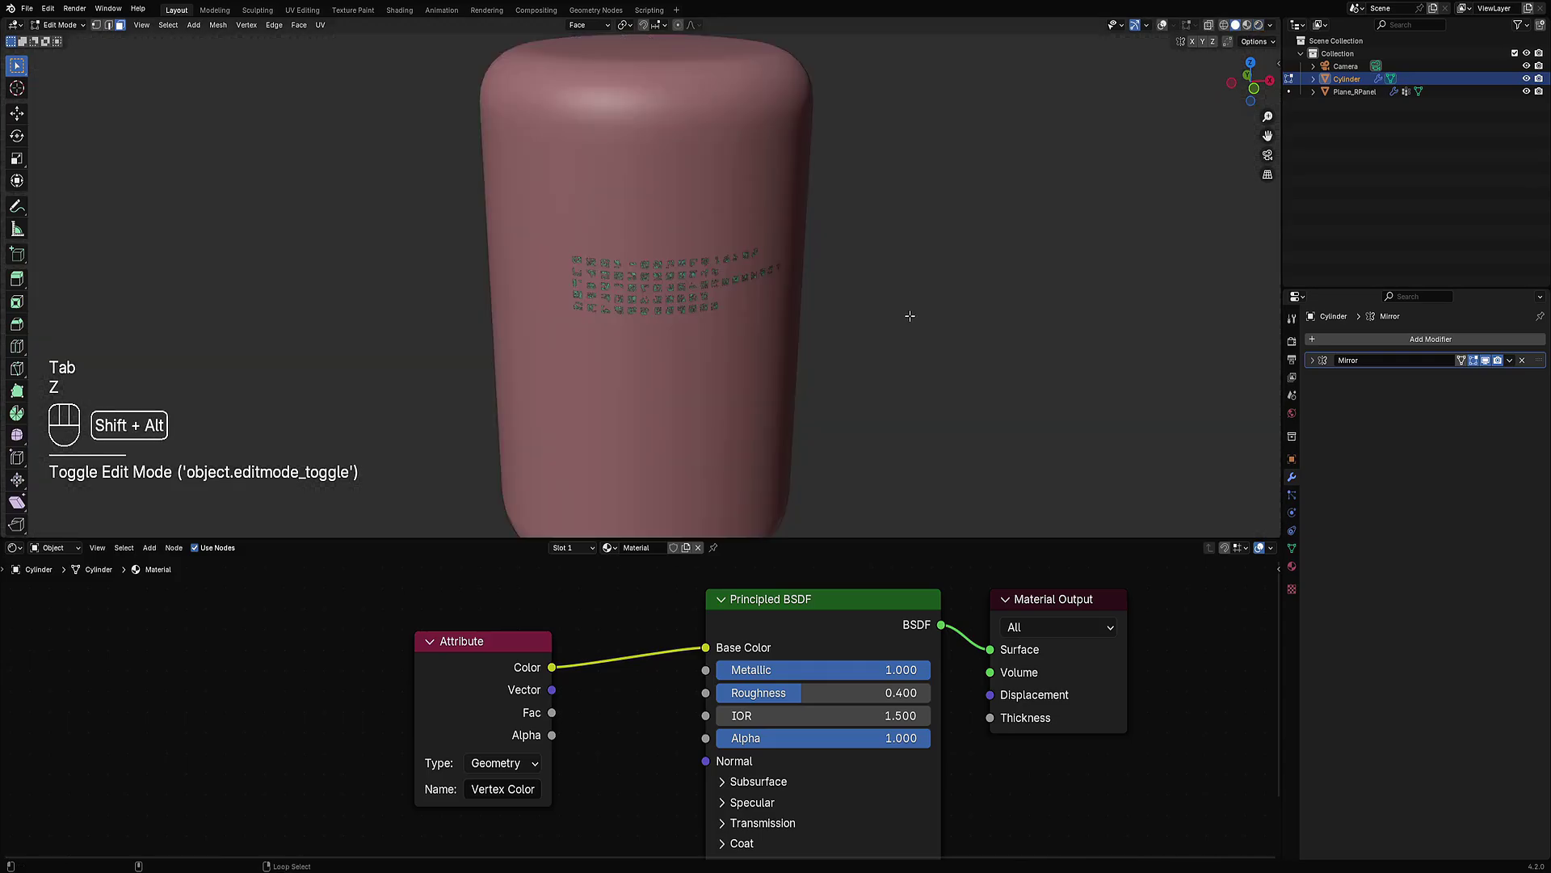
pyautogui.hotkey('shift', 'alt', 'z')
# Step: Pick the vertex colour of a tall face on the cylinder's side with Creative Flow and select all faces sharing it
pyautogui.click(613, 217)
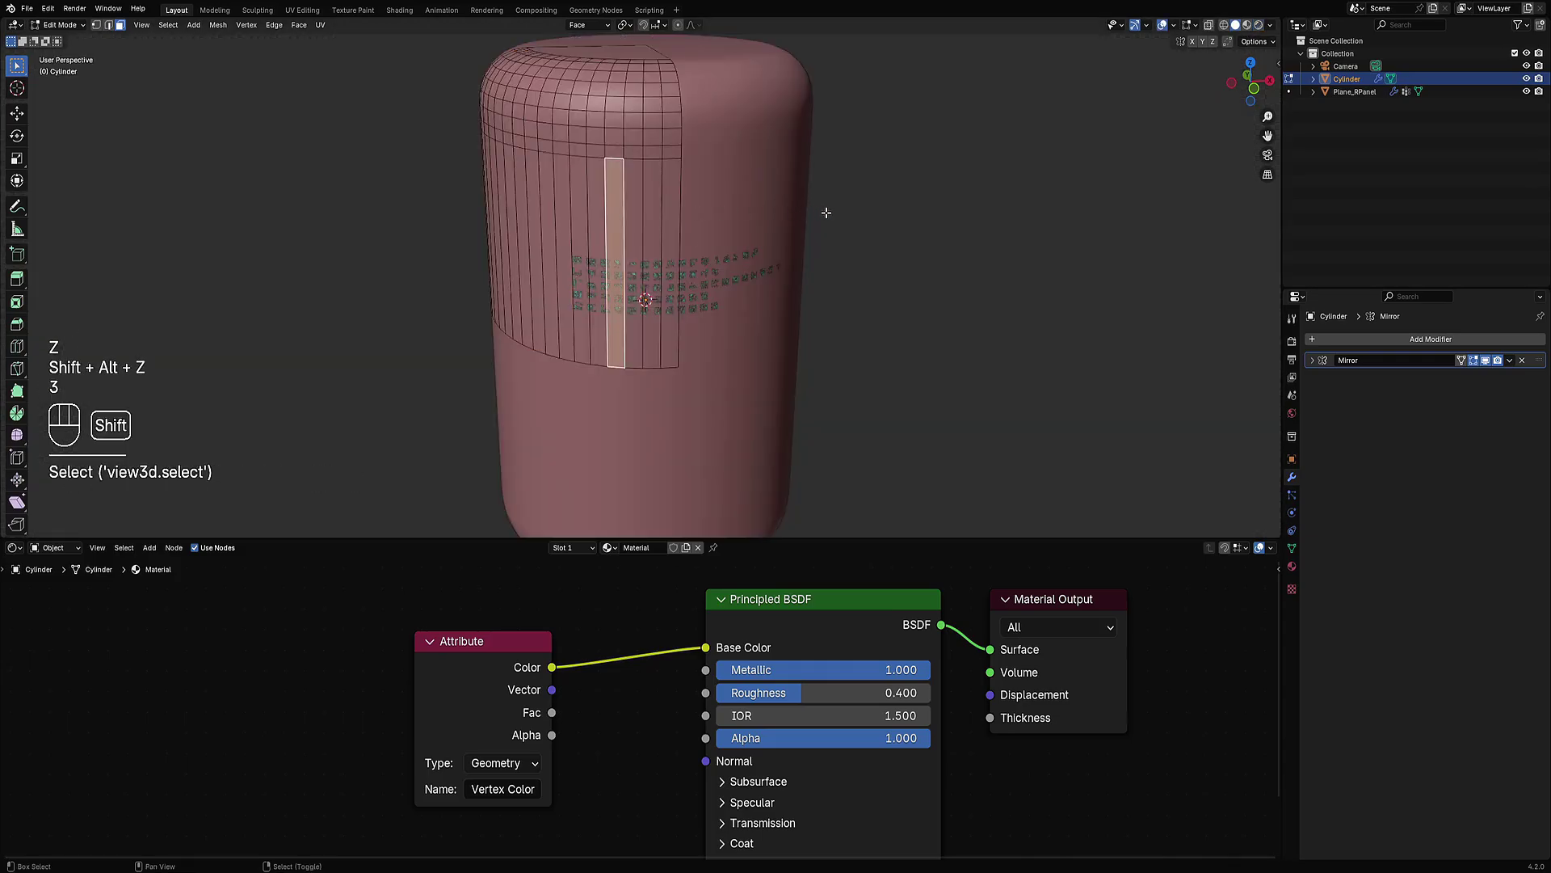
pyautogui.hotkey('shift', 'ctrl', 'x')
pyautogui.moveTo(803, 270)
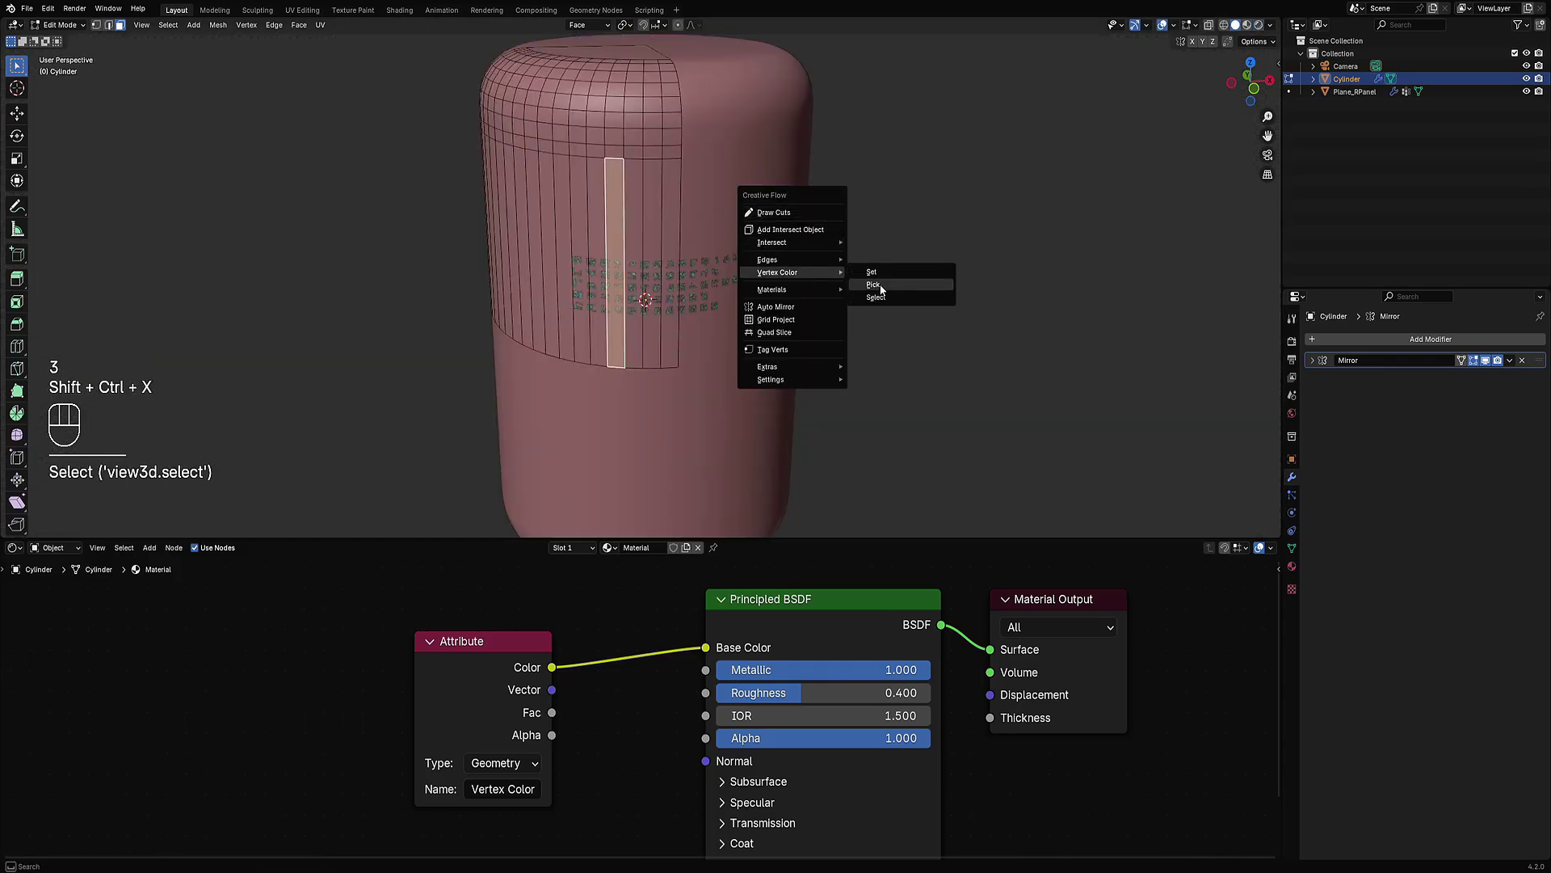
pyautogui.click(874, 284)
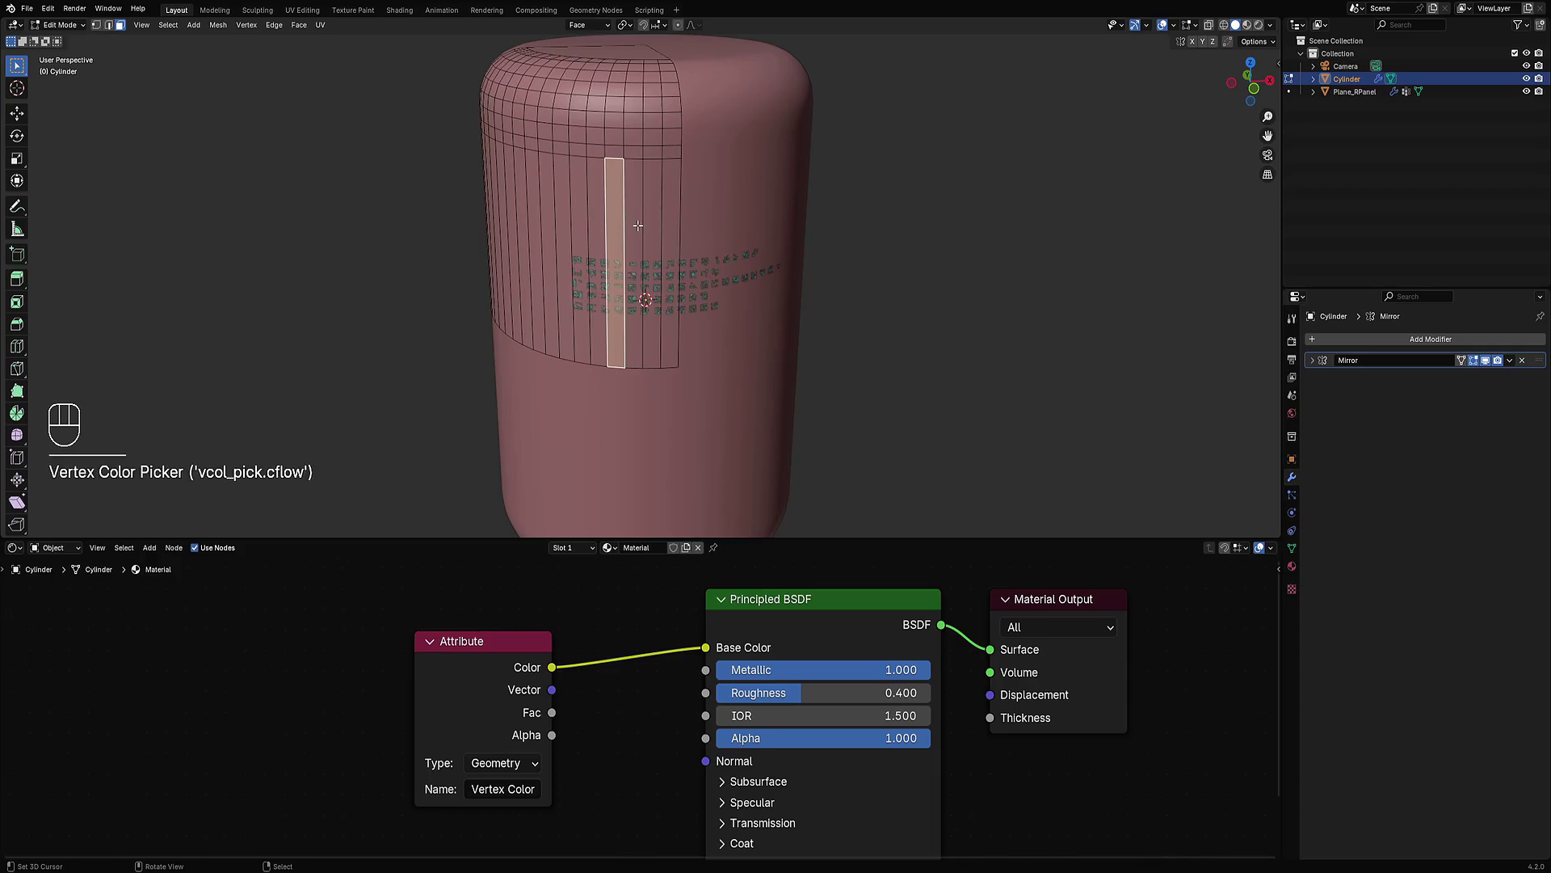
pyautogui.hotkey('shift', 'ctrl', 'x')
pyautogui.moveTo(817, 215)
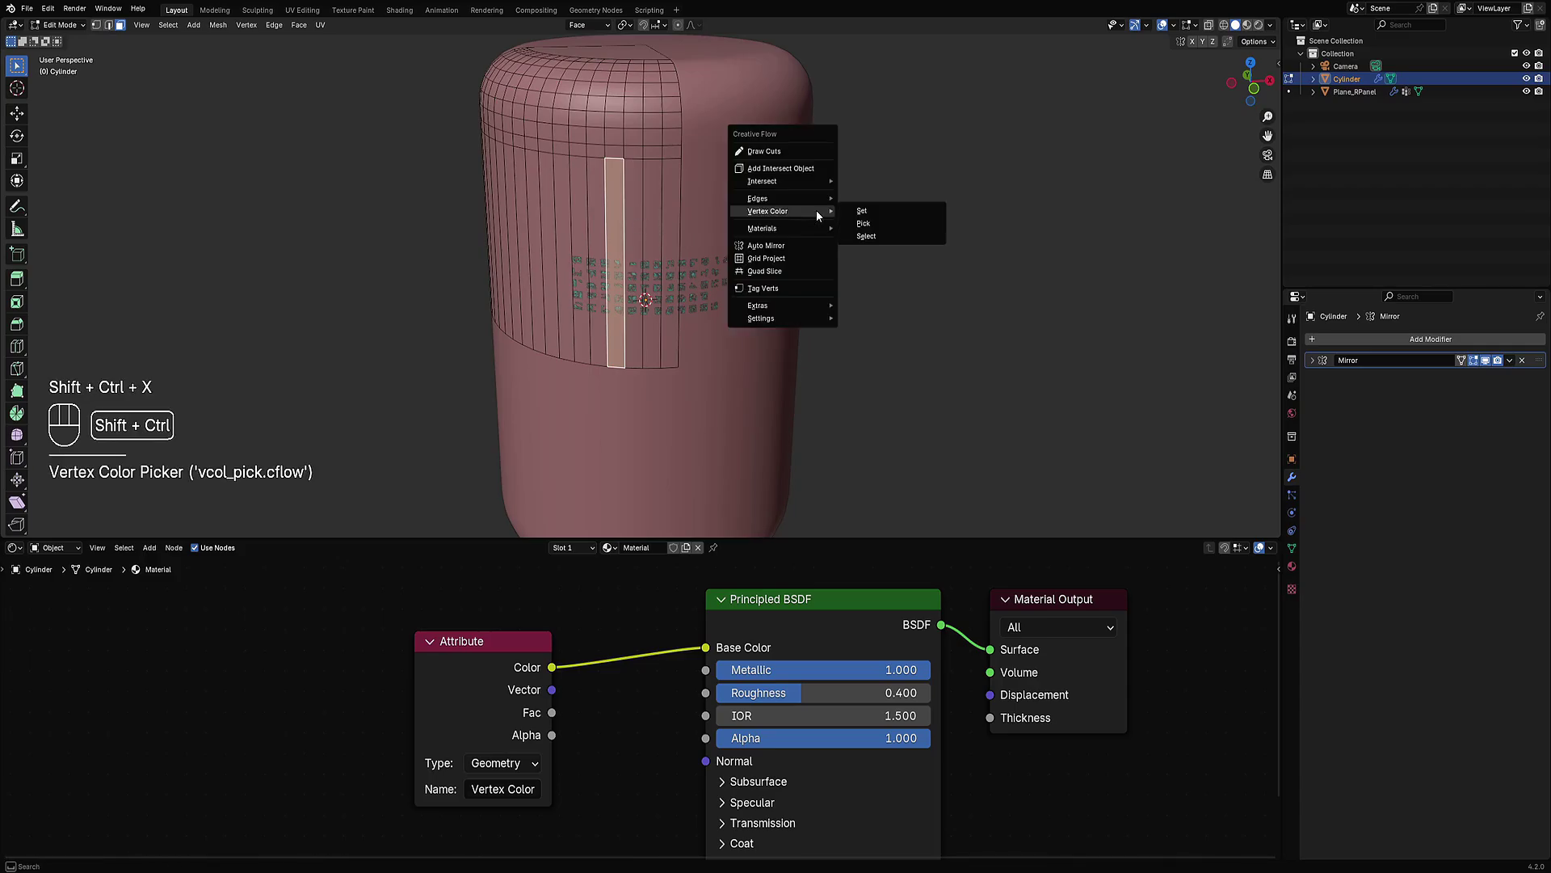
pyautogui.click(866, 236)
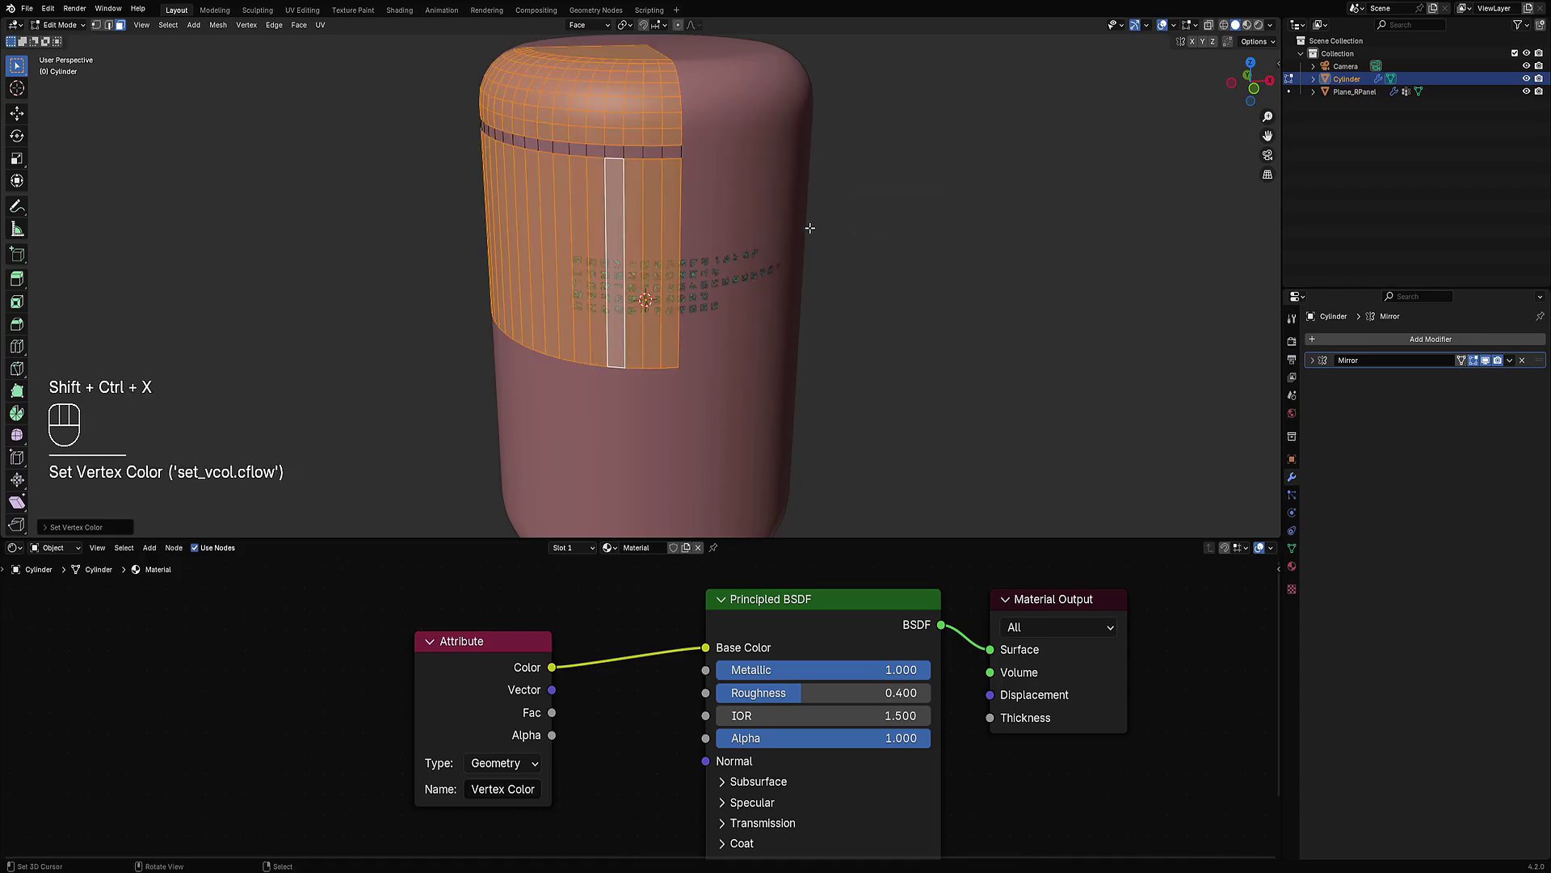
# Step: In rendered shading, set the selected faces' vertex colour to a darker grey of RGB 0.62, then return to object mode with nothing selected
pyautogui.press('z')
pyautogui.click(881, 230)
pyautogui.hotkey('shift', 'ctrl', 'x')
pyautogui.moveTo(888, 236)
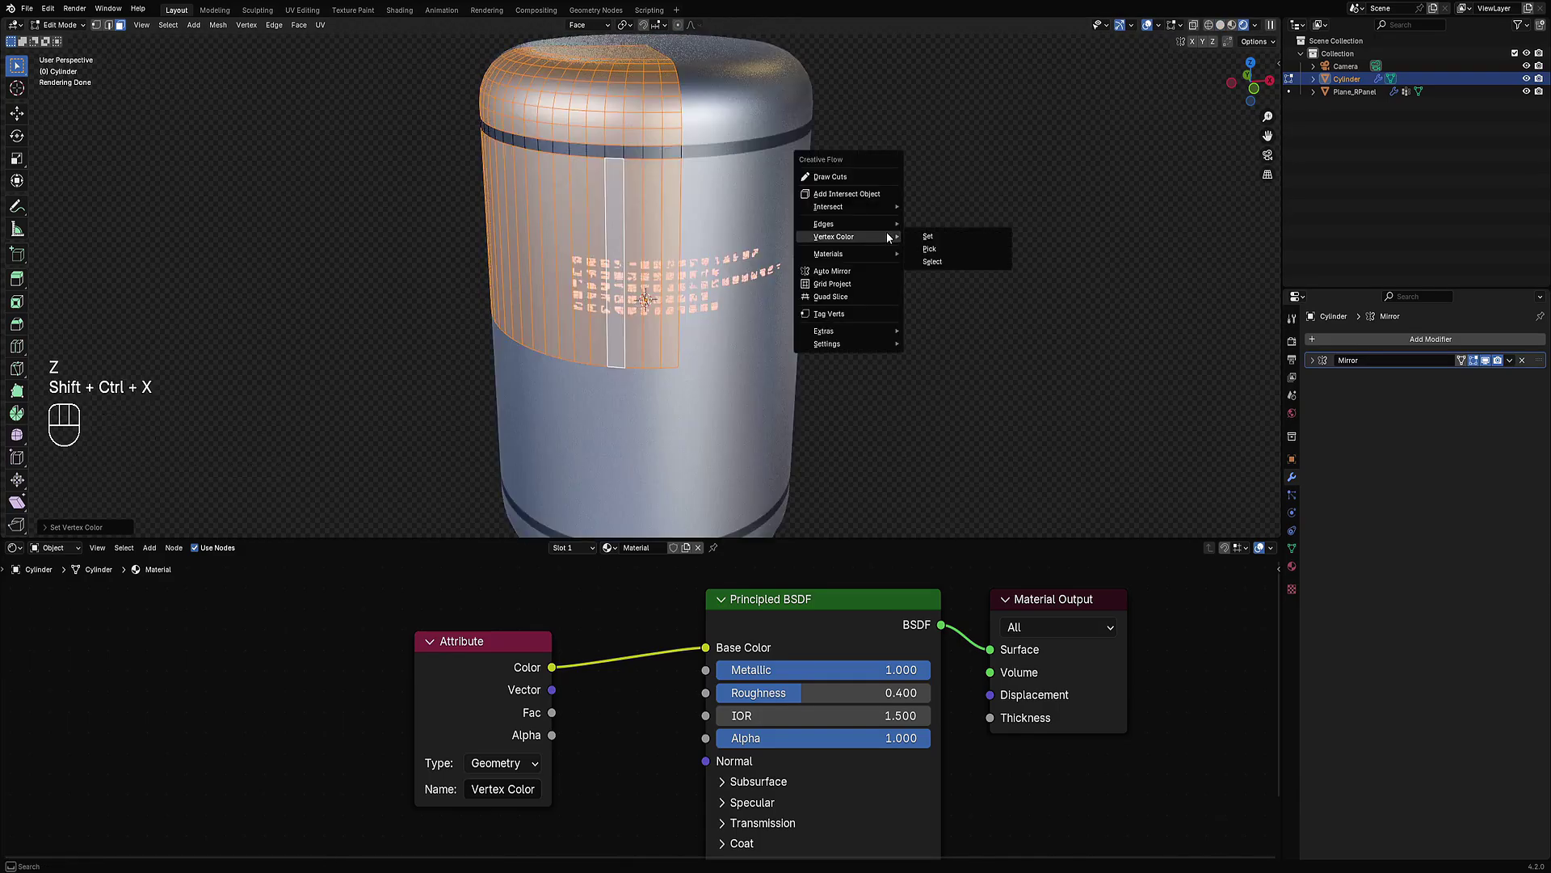
pyautogui.click(937, 236)
pyautogui.moveTo(1107, 288); pyautogui.dragTo(1107, 294)
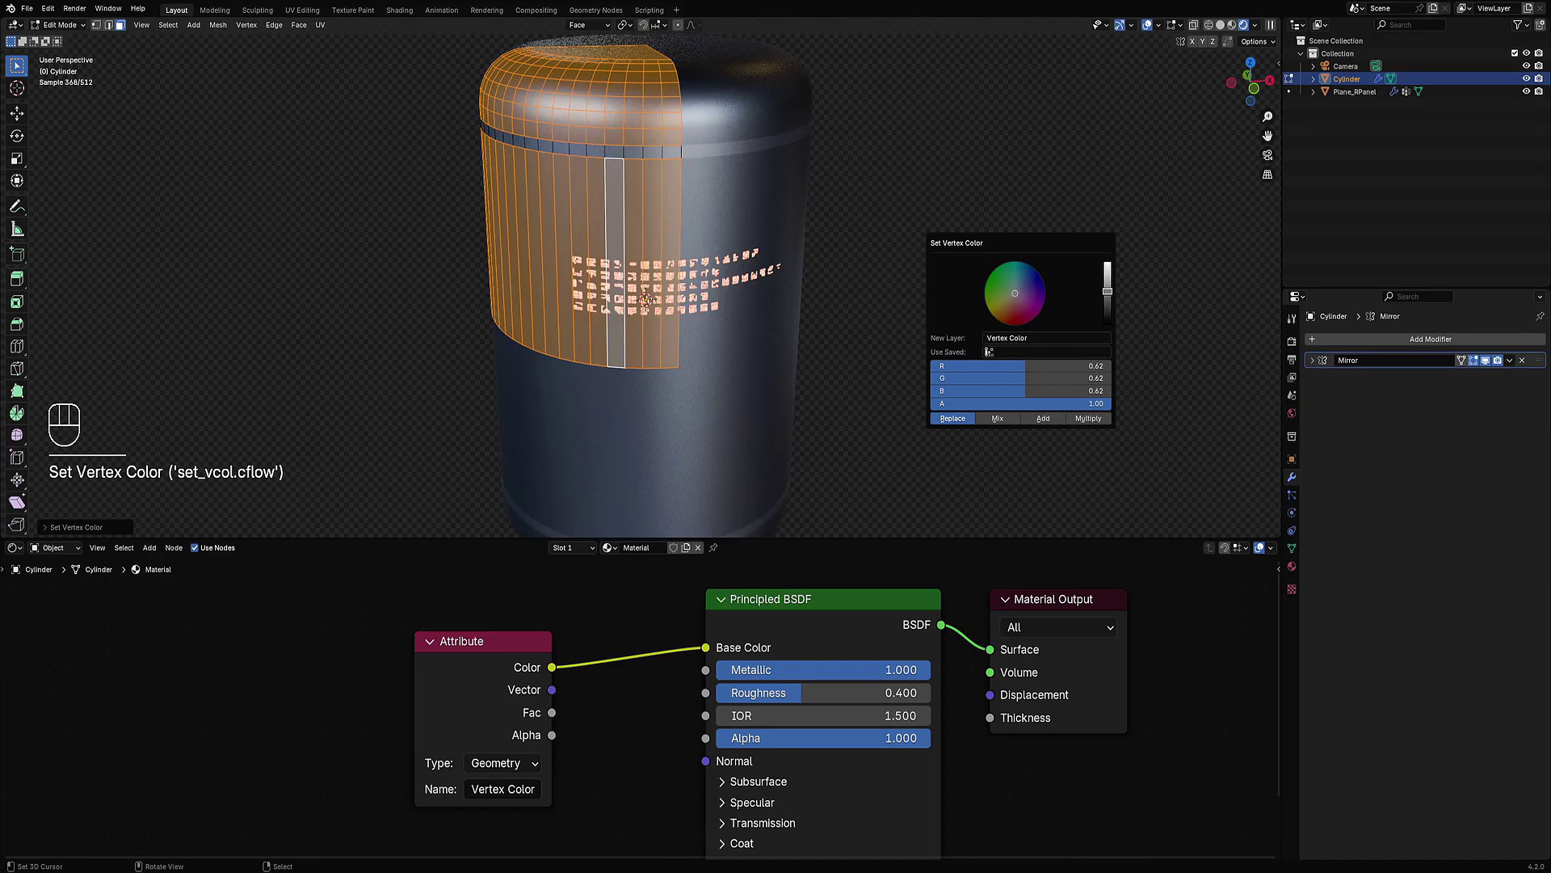
pyautogui.press('Tab')
pyautogui.hotkey('alt', 'a')
pyautogui.scroll(3, 696, 276)
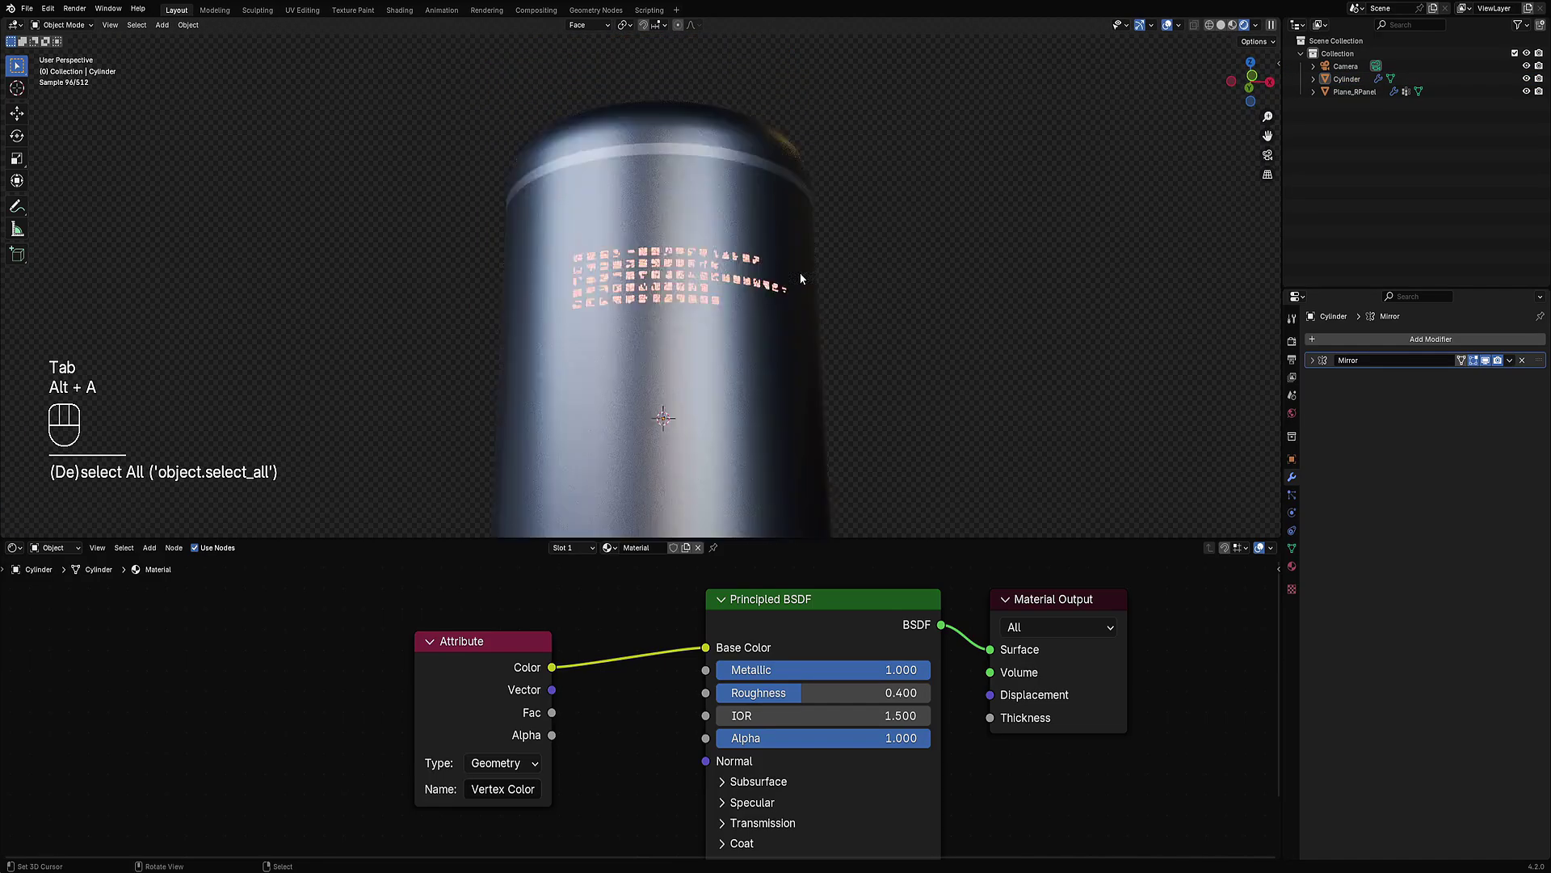
pyautogui.hotkey('alt', 'a')
# Step: Select the glyph panel and lower its material's emission strength to 0
pyautogui.click(692, 274)
pyautogui.moveTo(985, 817); pyautogui.dragTo(977, 634, button='middle')
pyautogui.scroll(4, 937, 642)
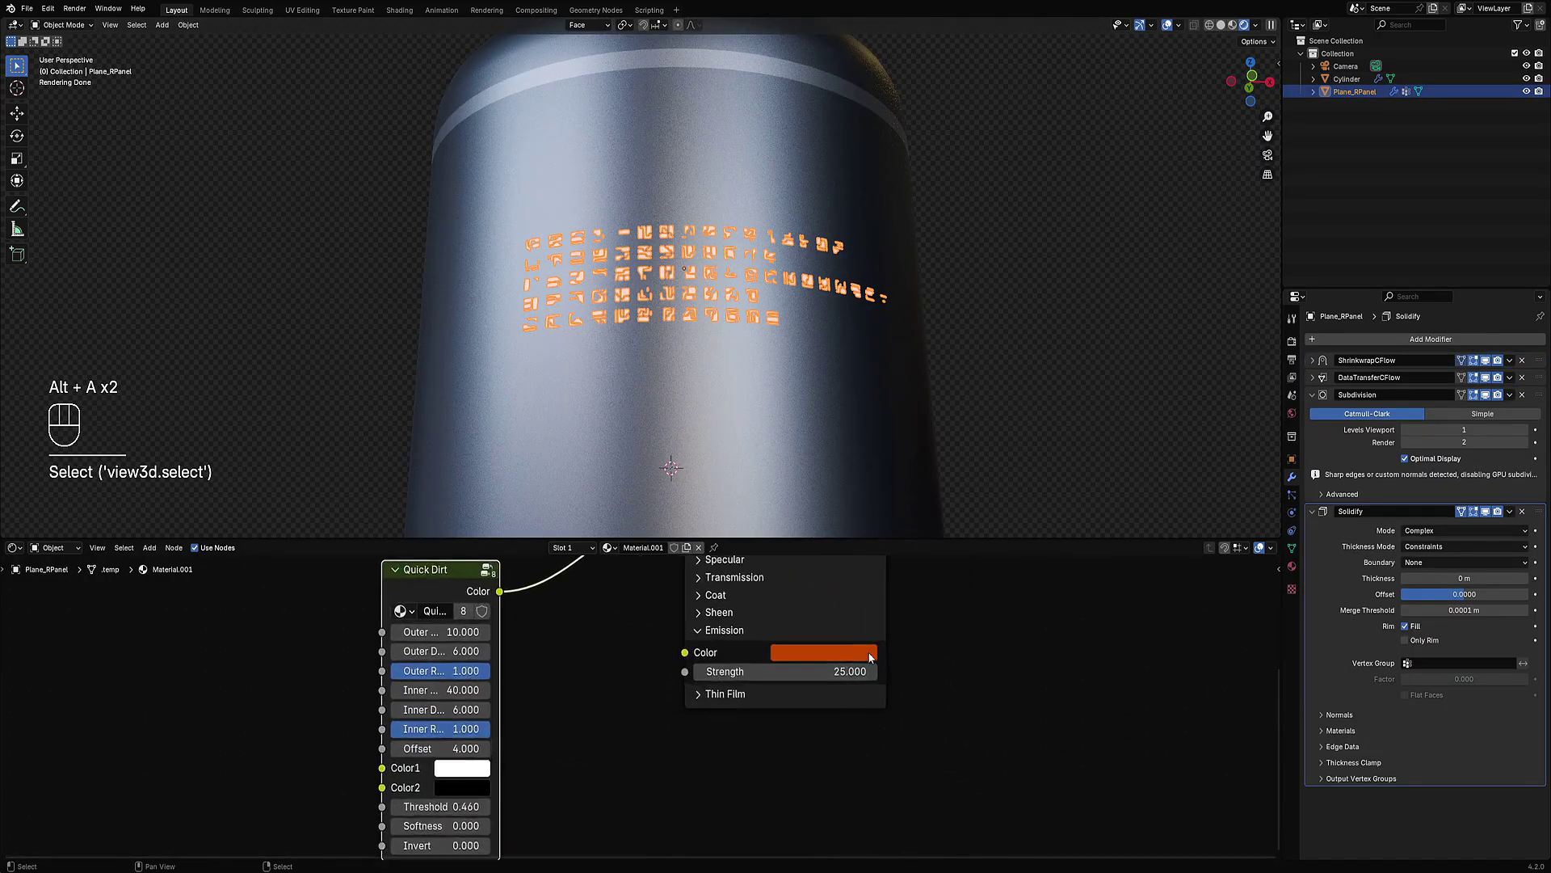
pyautogui.moveTo(848, 669); pyautogui.dragTo(686, 670)
pyautogui.scroll(2, 797, 409)
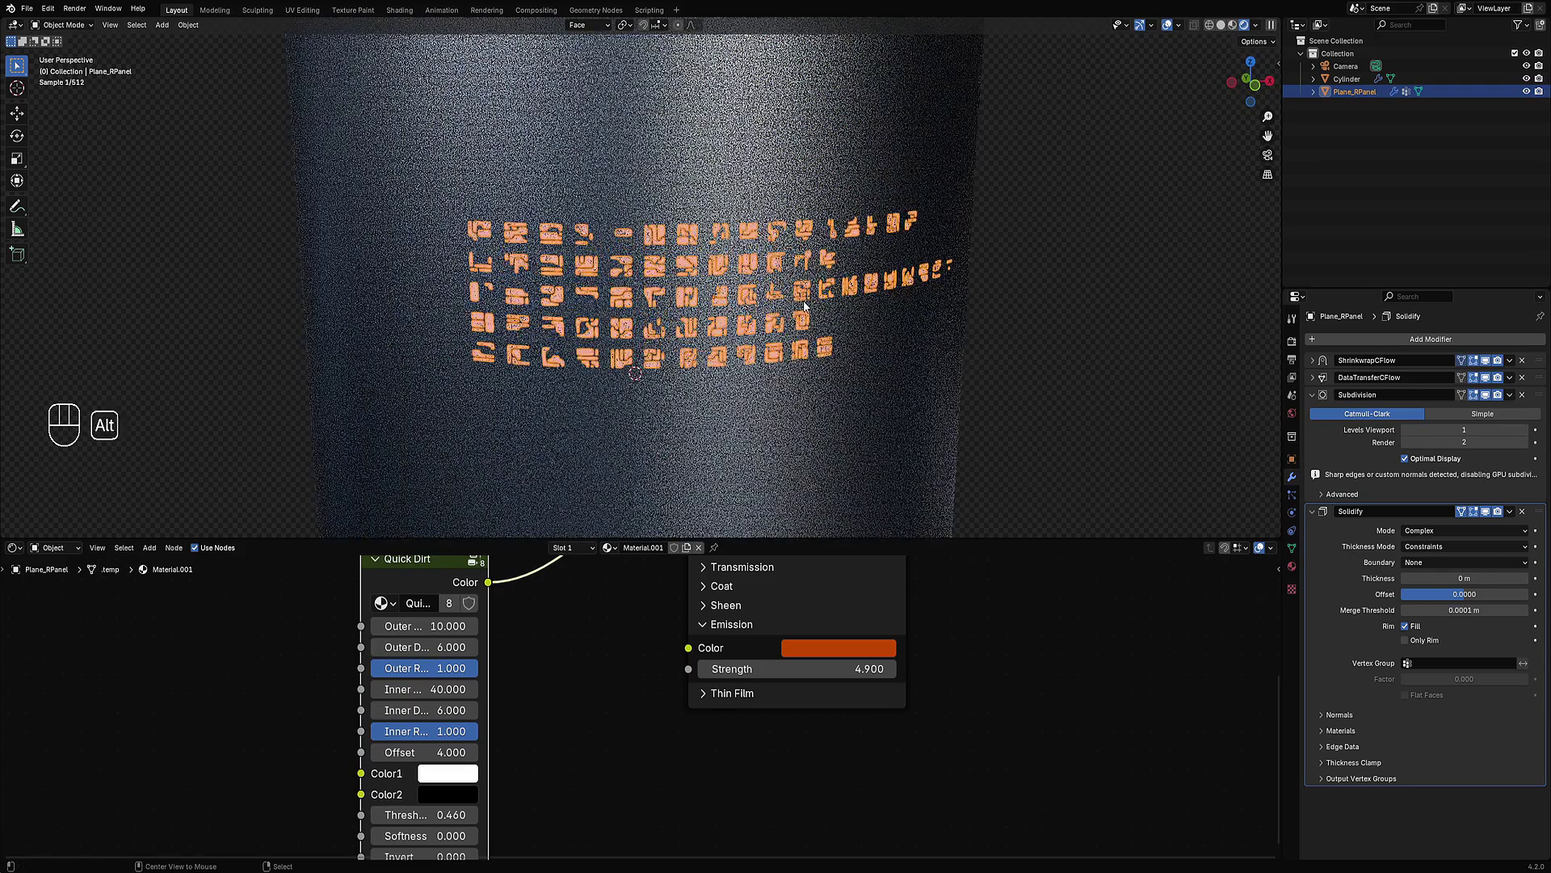
pyautogui.hotkey('alt', 'a')
pyautogui.scroll(-2, 814, 741)
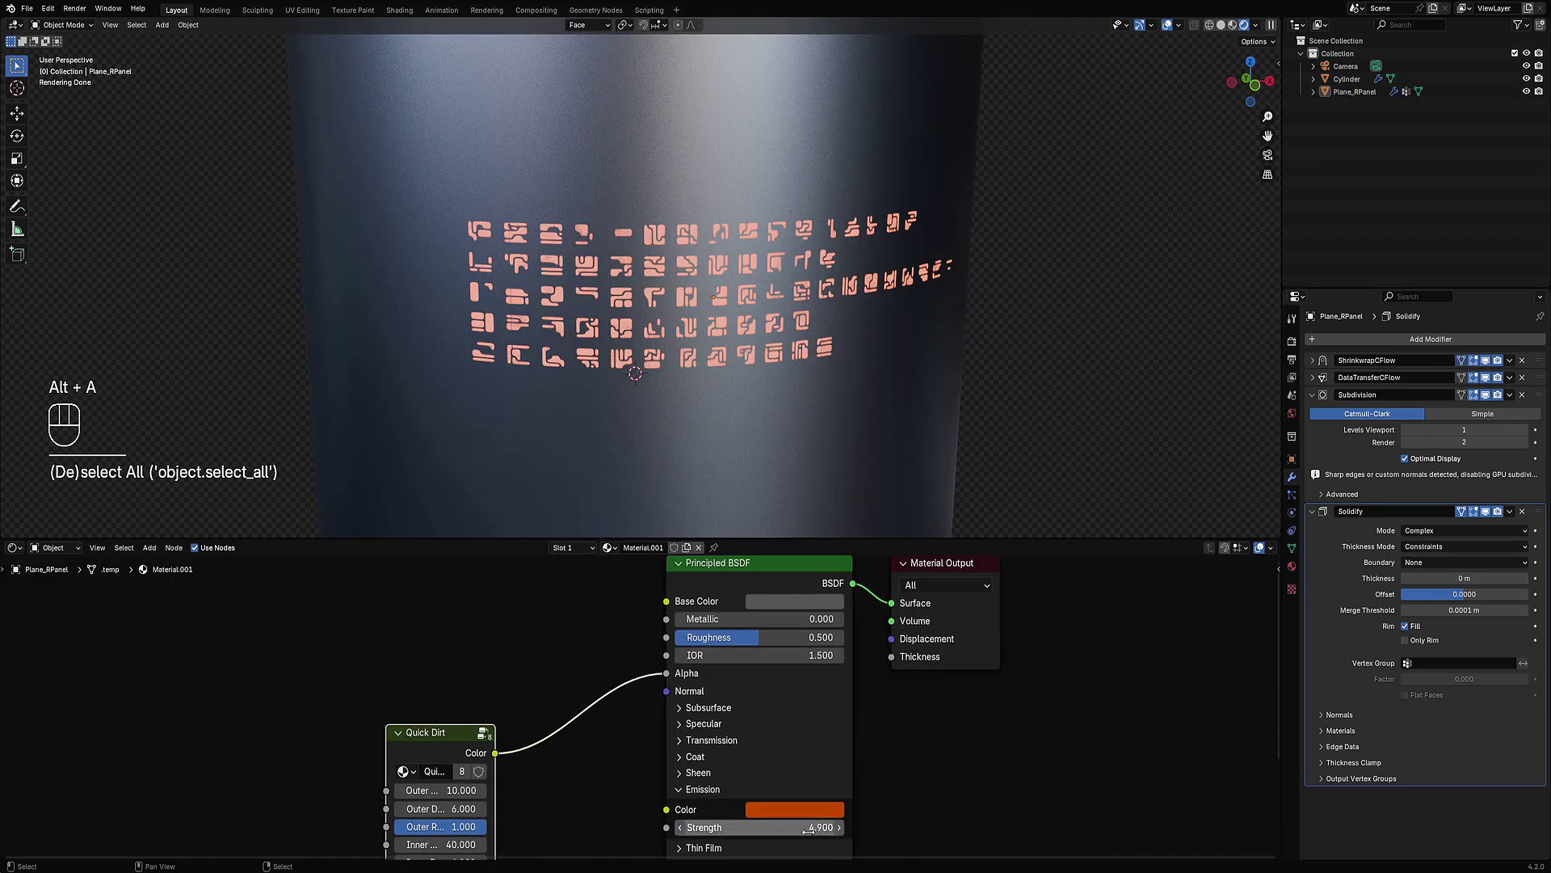
pyautogui.moveTo(809, 831); pyautogui.dragTo(735, 832)
# Step: Brighten the glyph material's base colour to a value of 0.264 and remove the Solidify modifier from the panel
pyautogui.click(788, 602)
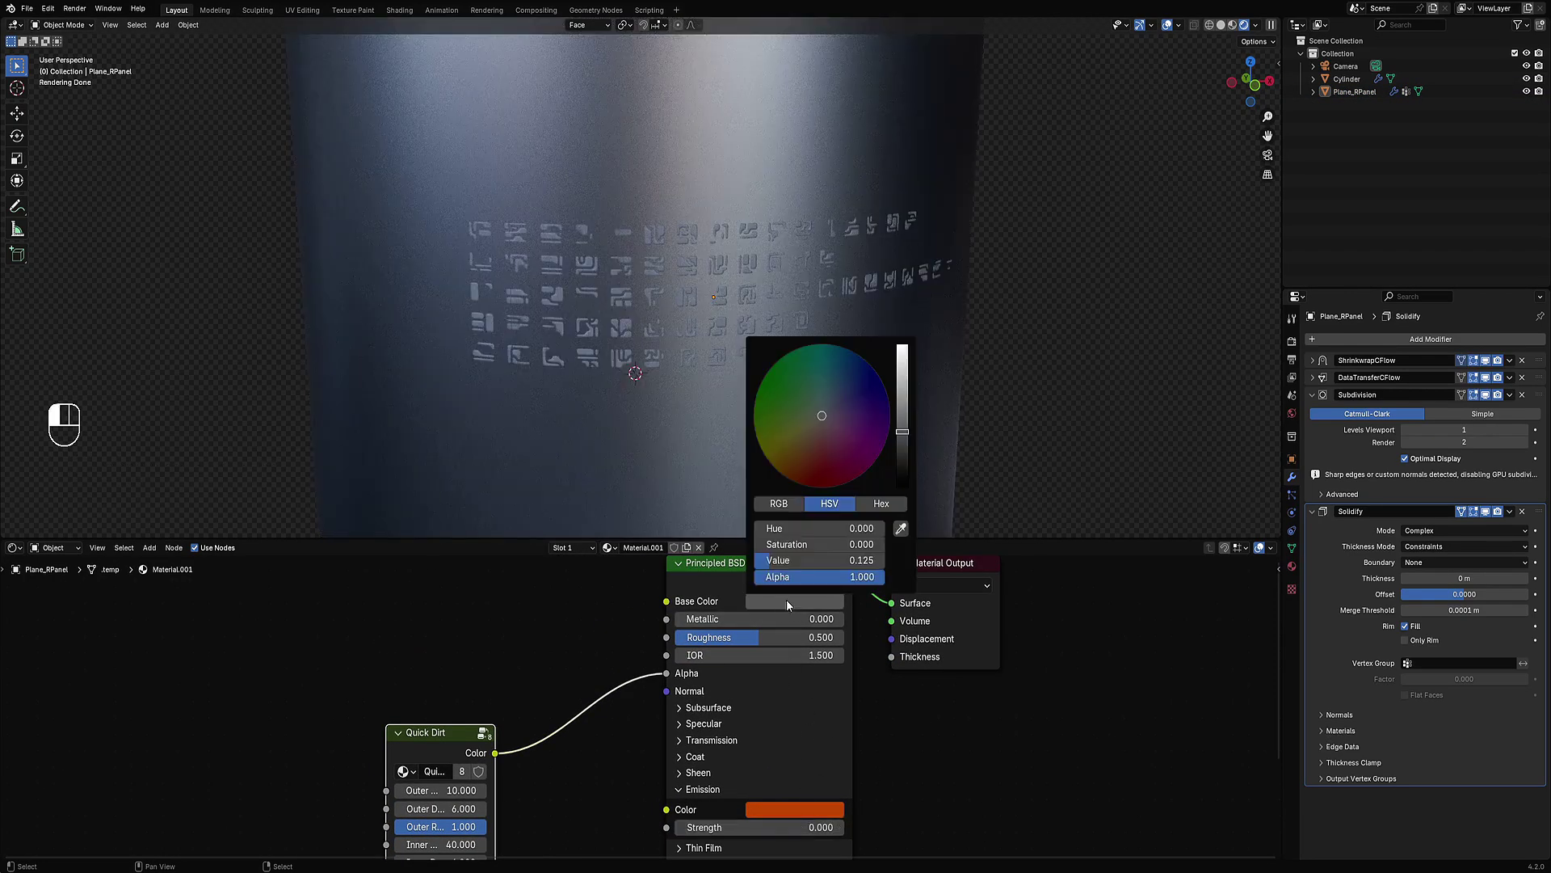
pyautogui.moveTo(902, 430); pyautogui.dragTo(903, 412)
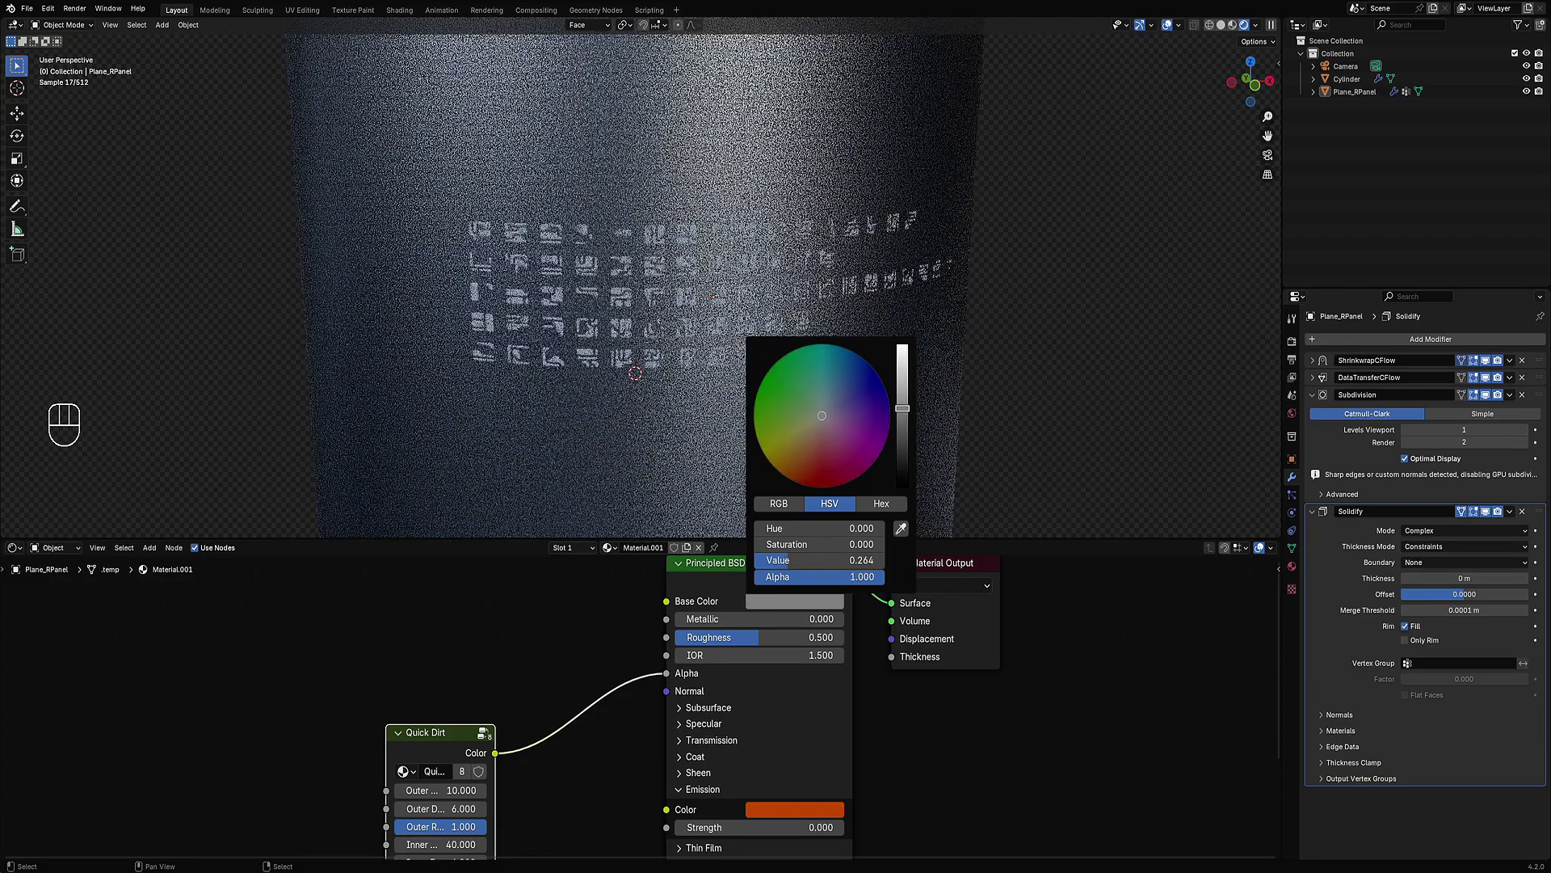
pyautogui.moveTo(1057, 344); pyautogui.dragTo(1031, 324, button='middle')
pyautogui.scroll(3, 1031, 324)
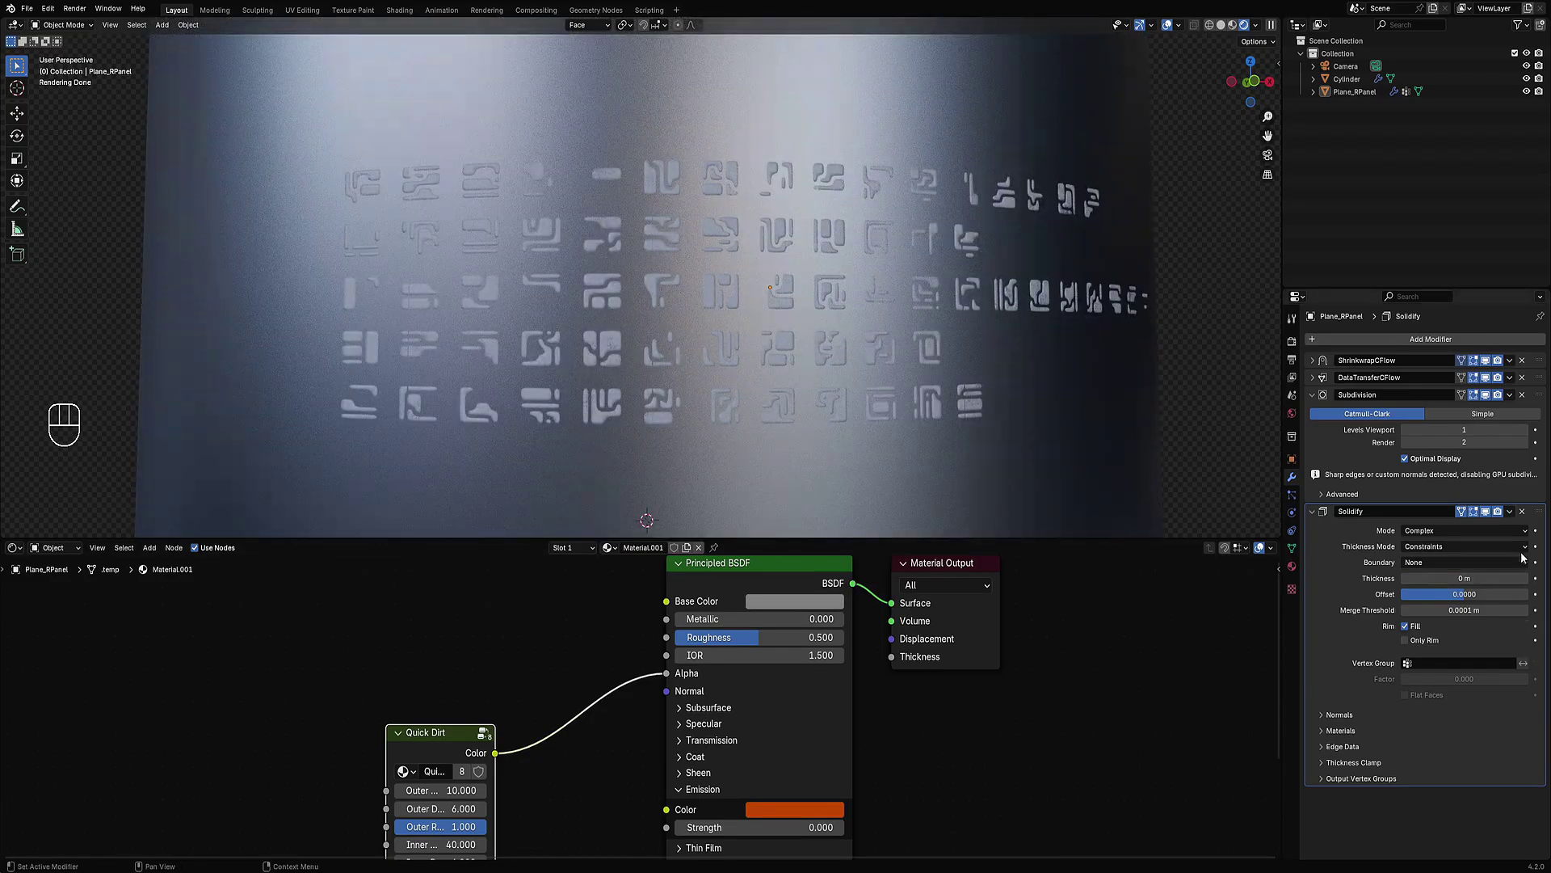
pyautogui.click(1522, 512)
pyautogui.moveTo(676, 225); pyautogui.dragTo(822, 438, button='middle')
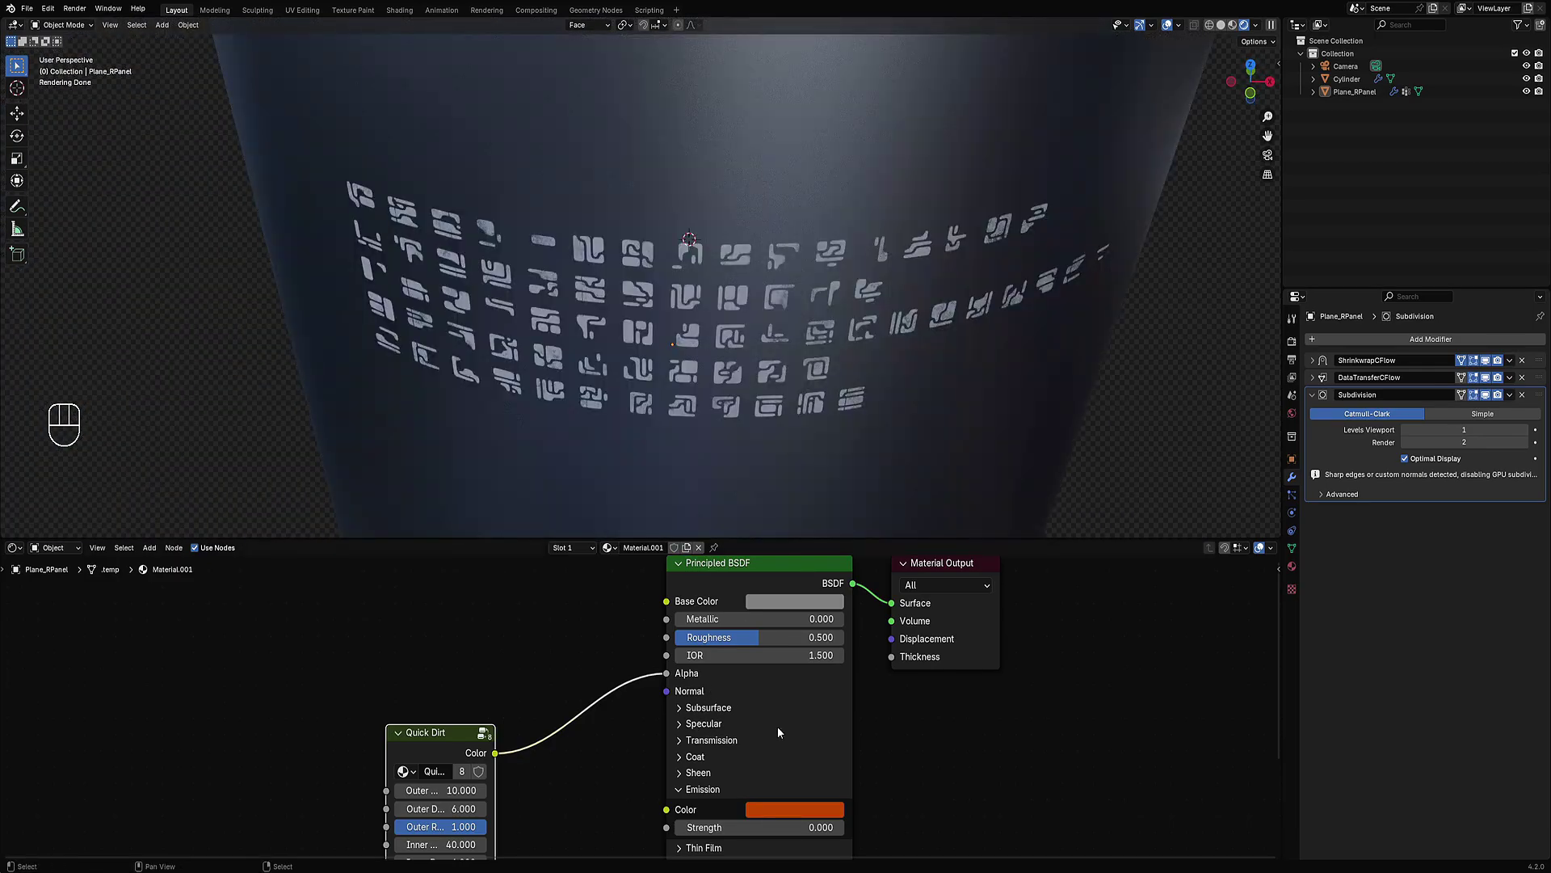
# Step: Raise the Quick Dirt node's threshold to 0.520 for more worn glyphs
pyautogui.scroll(2, 778, 726)
pyautogui.scroll(-1, 723, 602)
pyautogui.scroll(1, 548, 732)
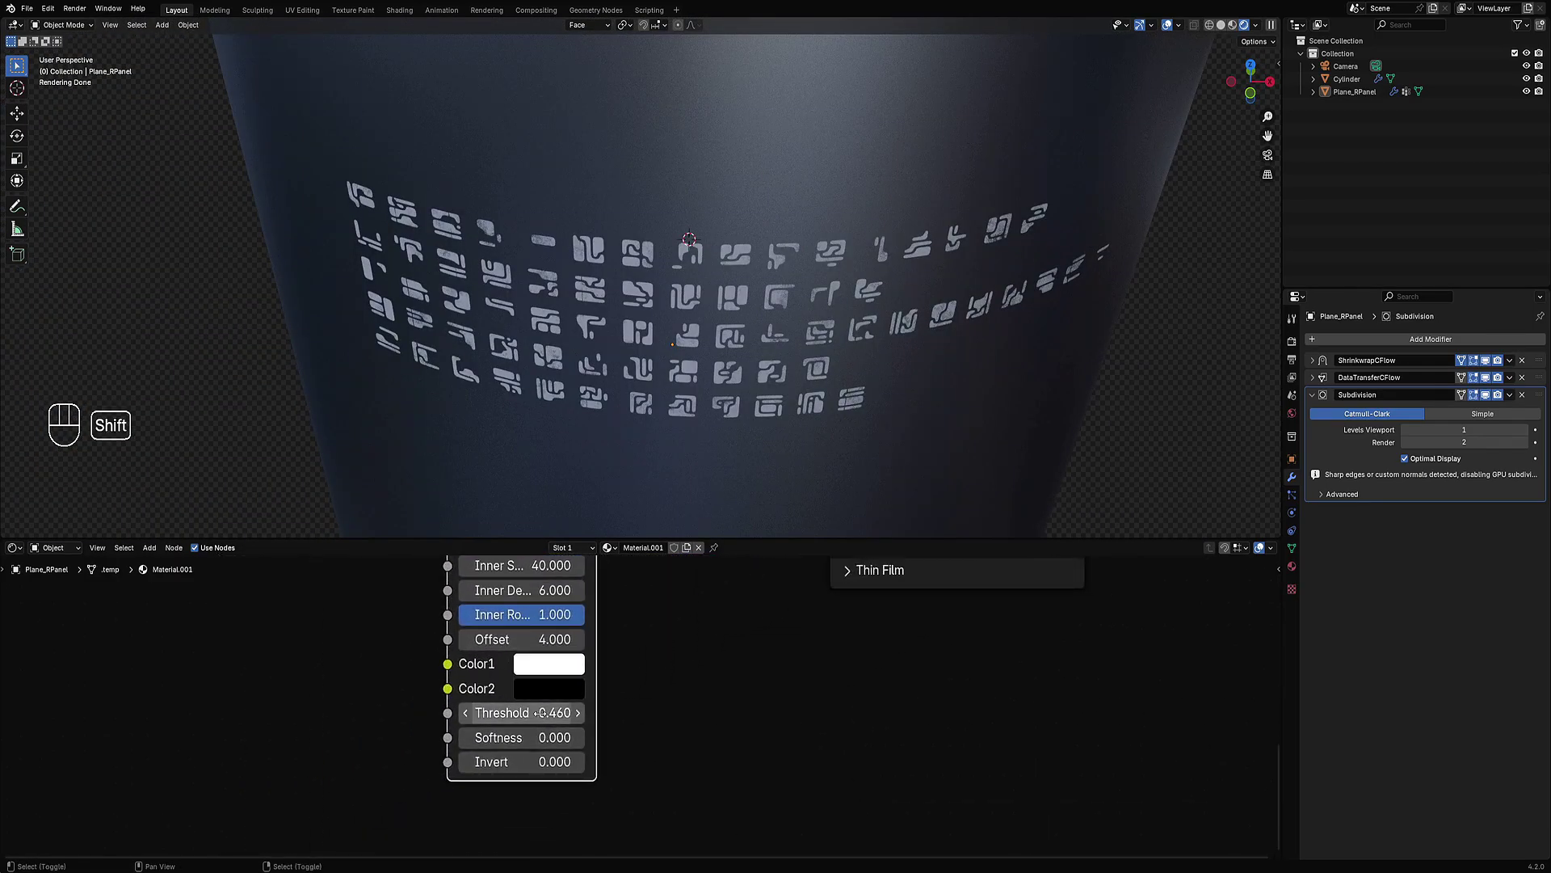
pyautogui.moveTo(522, 713)
pyautogui.keyDown('shift'); pyautogui.mouseDown()
pyautogui.moveTo(553, 712)
pyautogui.moveTo(541, 712)
pyautogui.mouseUp(); pyautogui.keyUp('shift')
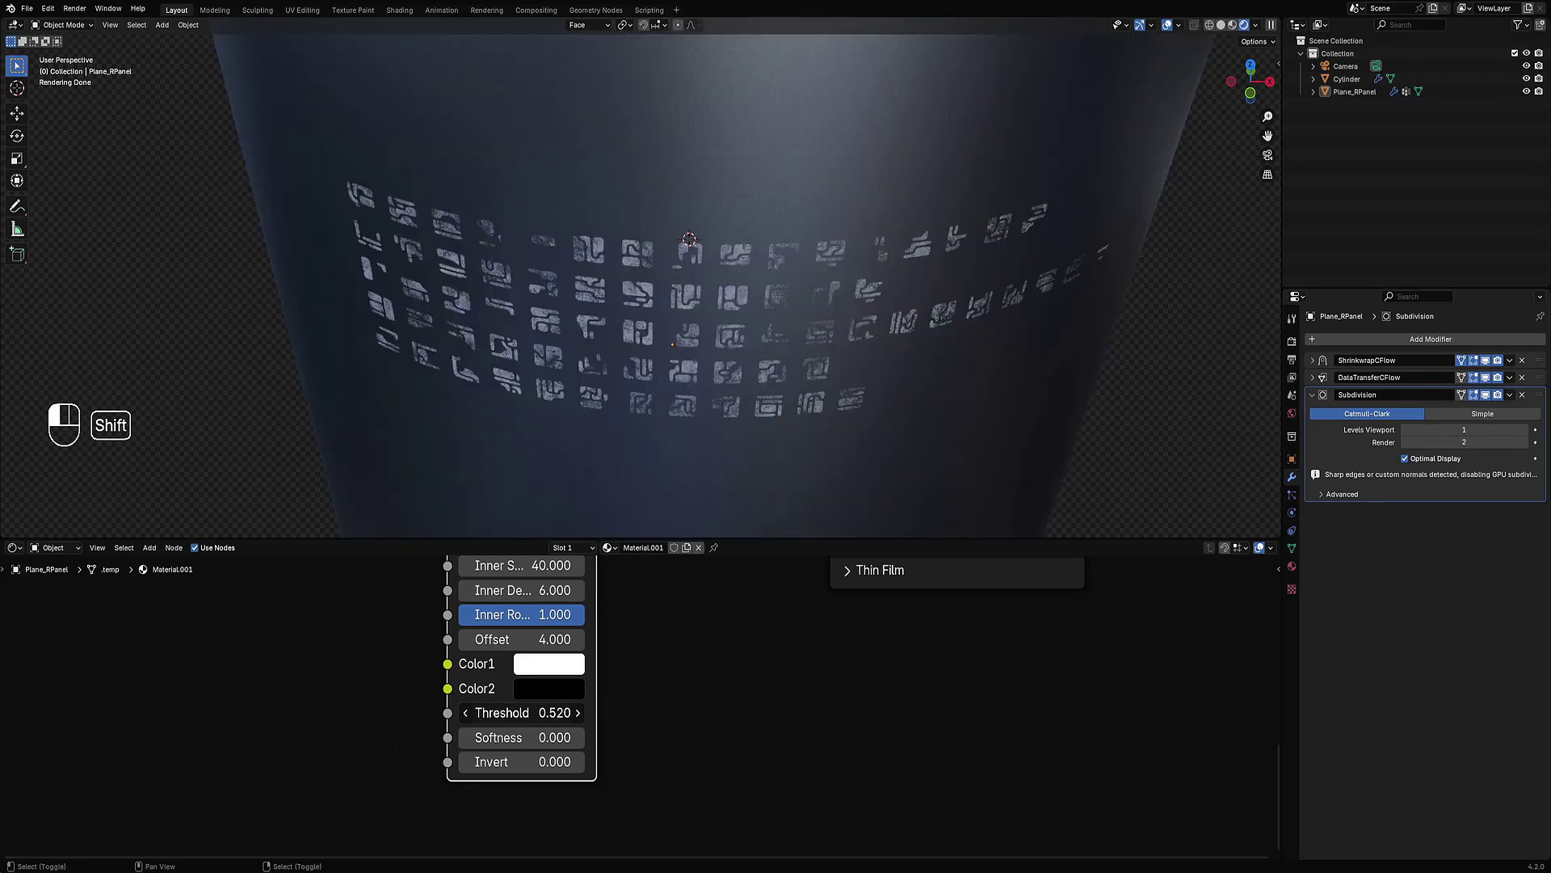
pyautogui.scroll(-3, 915, 366)
pyautogui.moveTo(915, 366)
pyautogui.mouseDown(button='middle')
pyautogui.moveTo(923, 289)
pyautogui.moveTo(942, 366)
pyautogui.moveTo(926, 337)
pyautogui.mouseUp(button='middle')
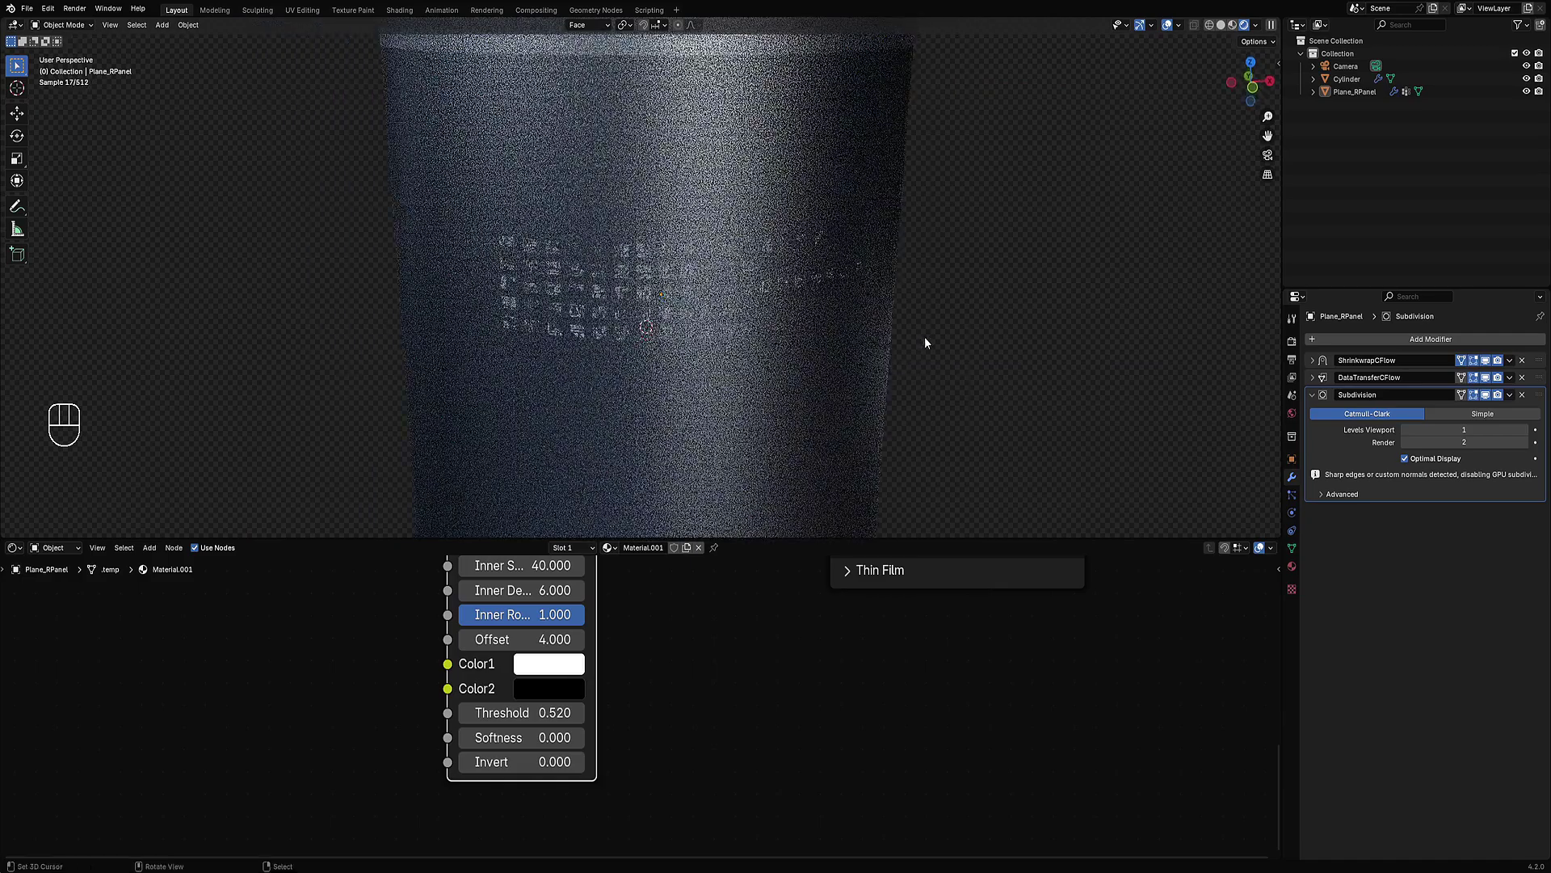
# Step: Shuffle through random HDRIs in the world settings to compare the glyphs under different lighting, ending on Champagne Castle 1
pyautogui.click(1292, 413)
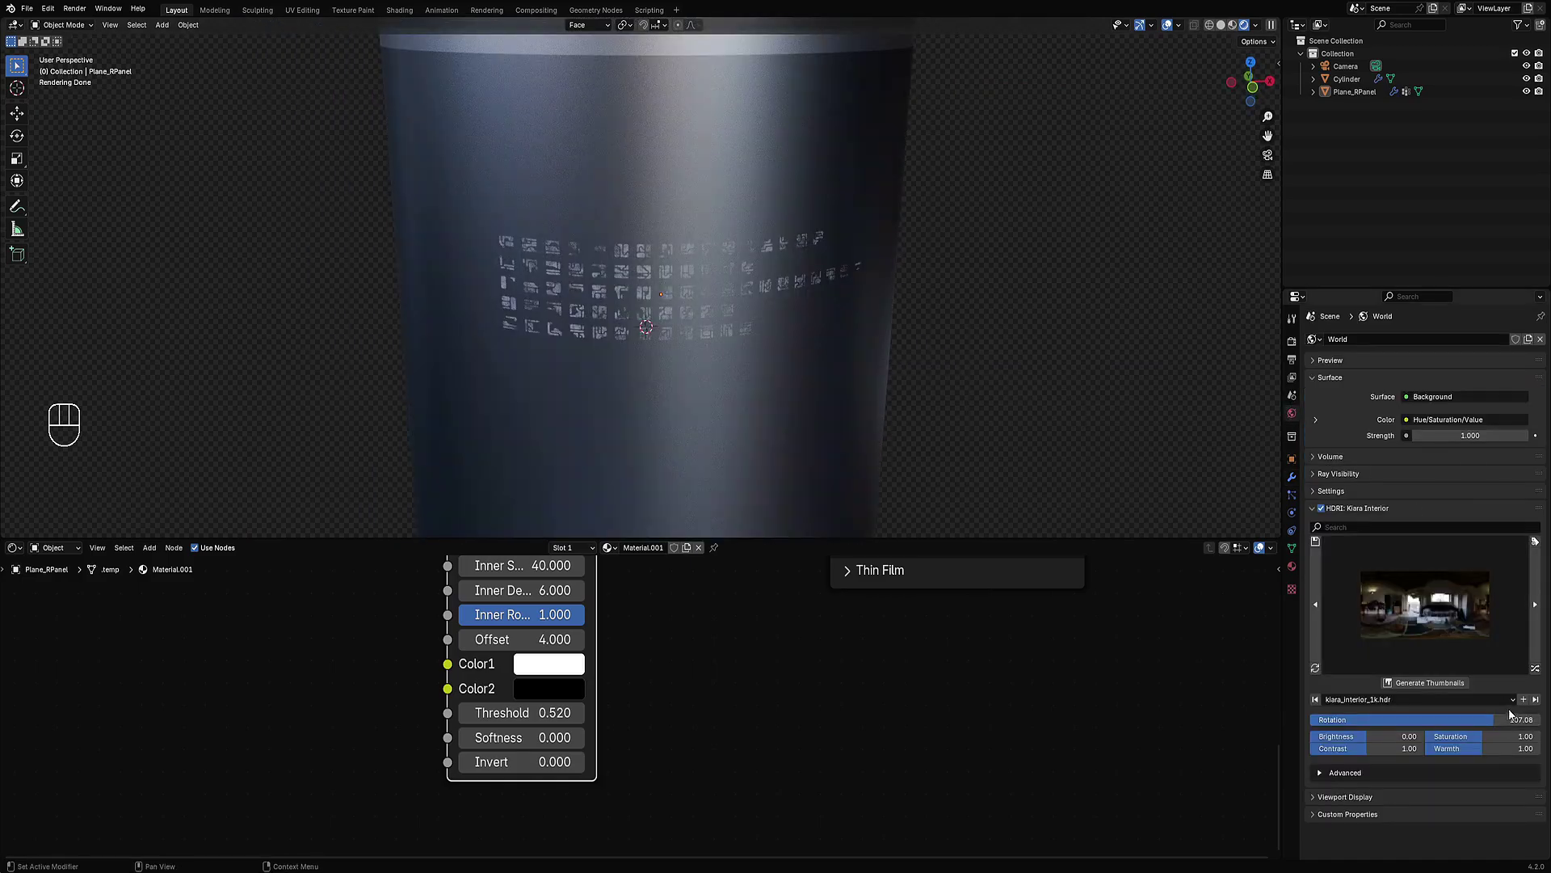
pyautogui.click(1536, 667)
pyautogui.click(1536, 668)
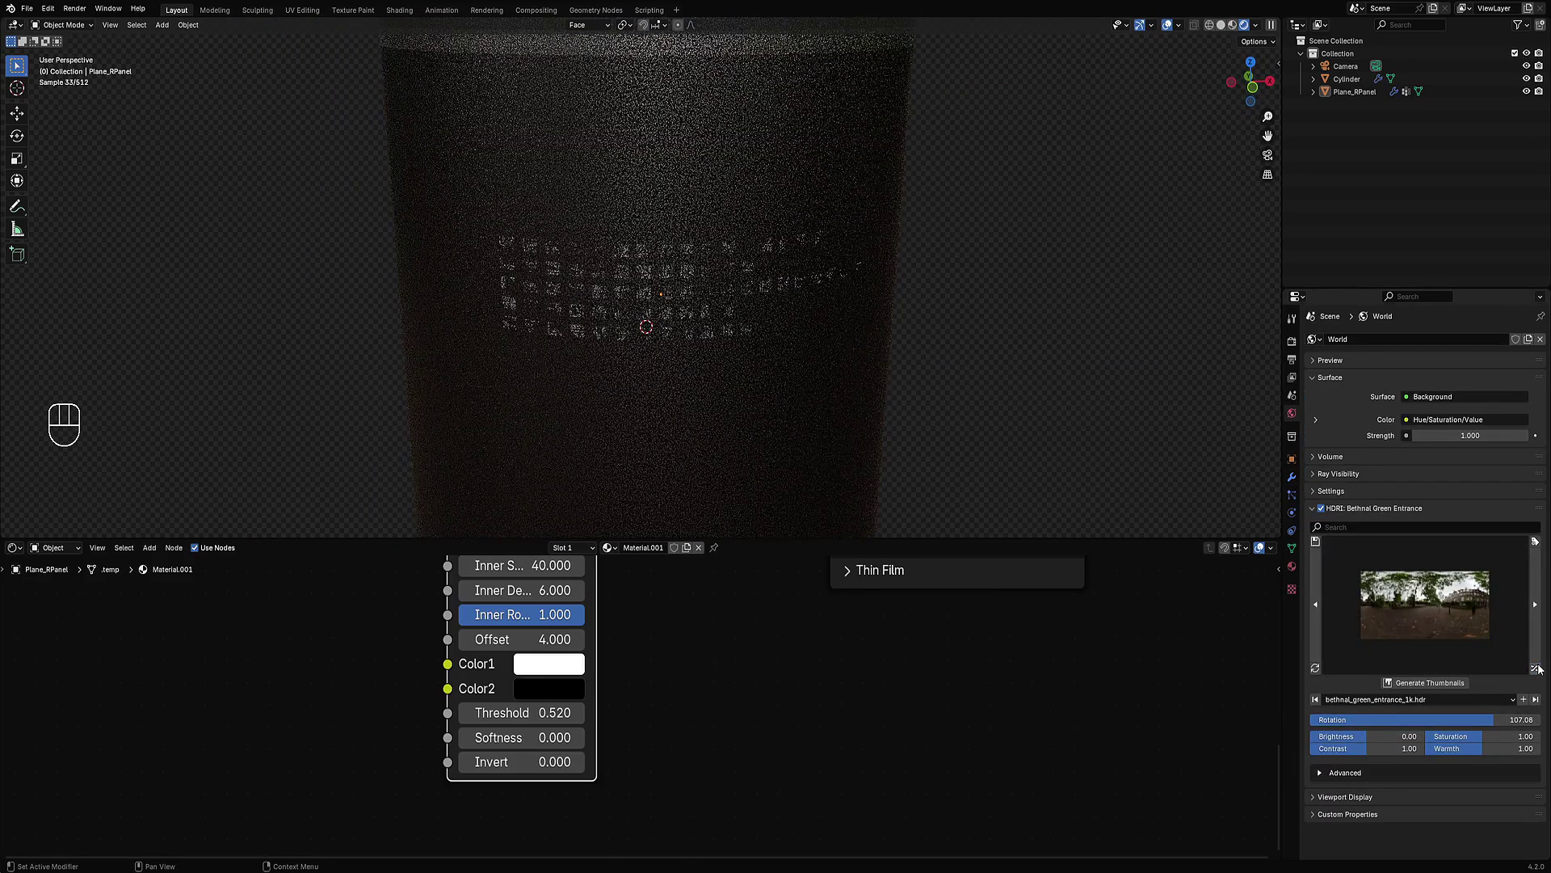
pyautogui.click(1536, 667)
pyautogui.click(1536, 669)
pyautogui.click(1536, 668)
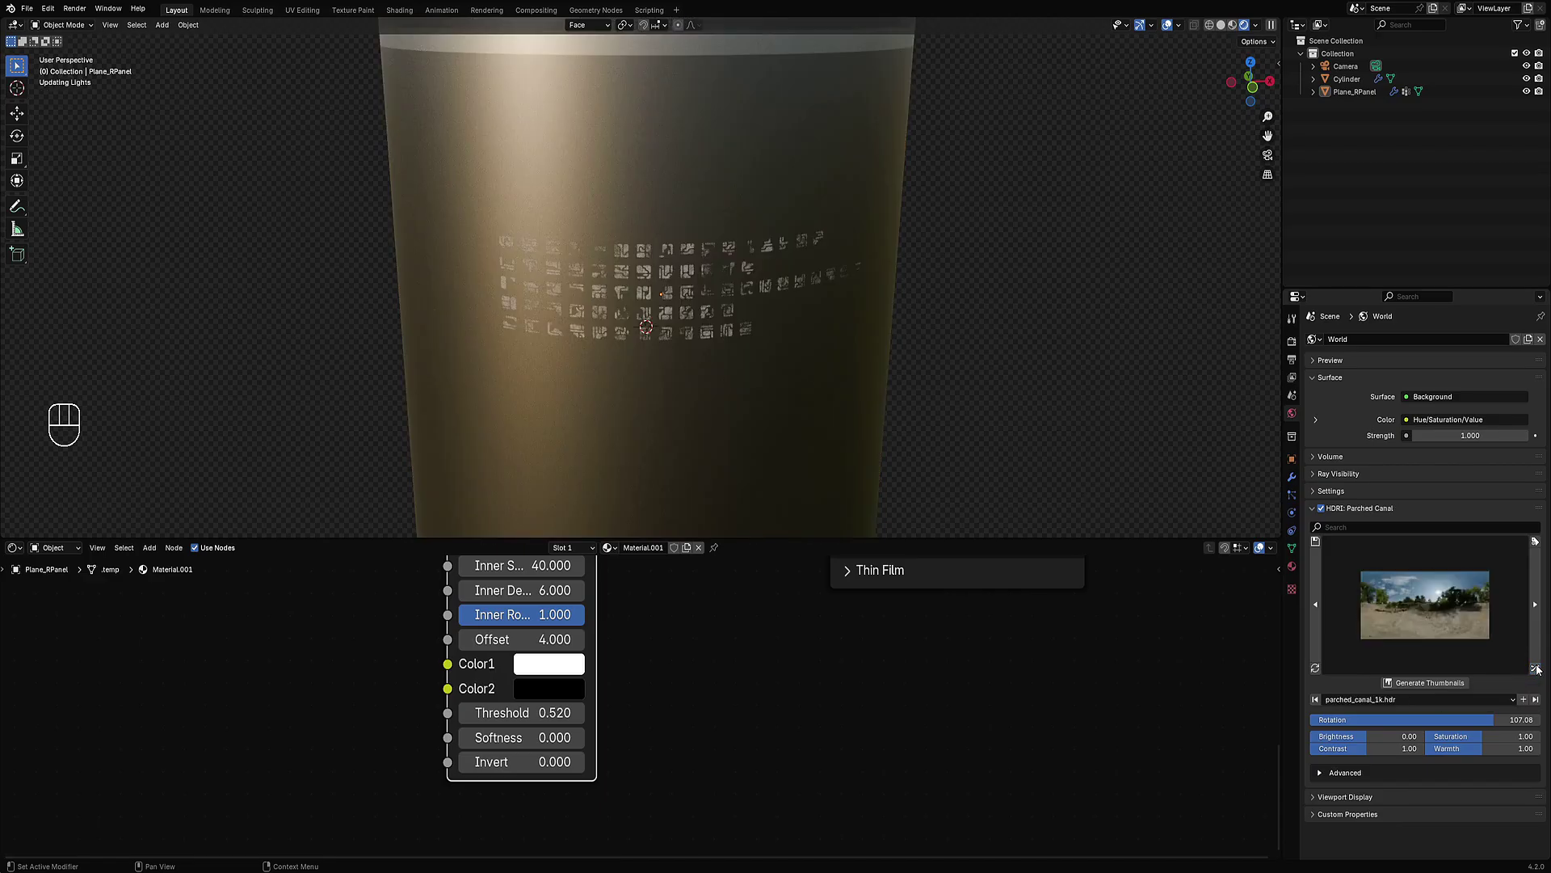
pyautogui.click(1536, 668)
pyautogui.click(1536, 669)
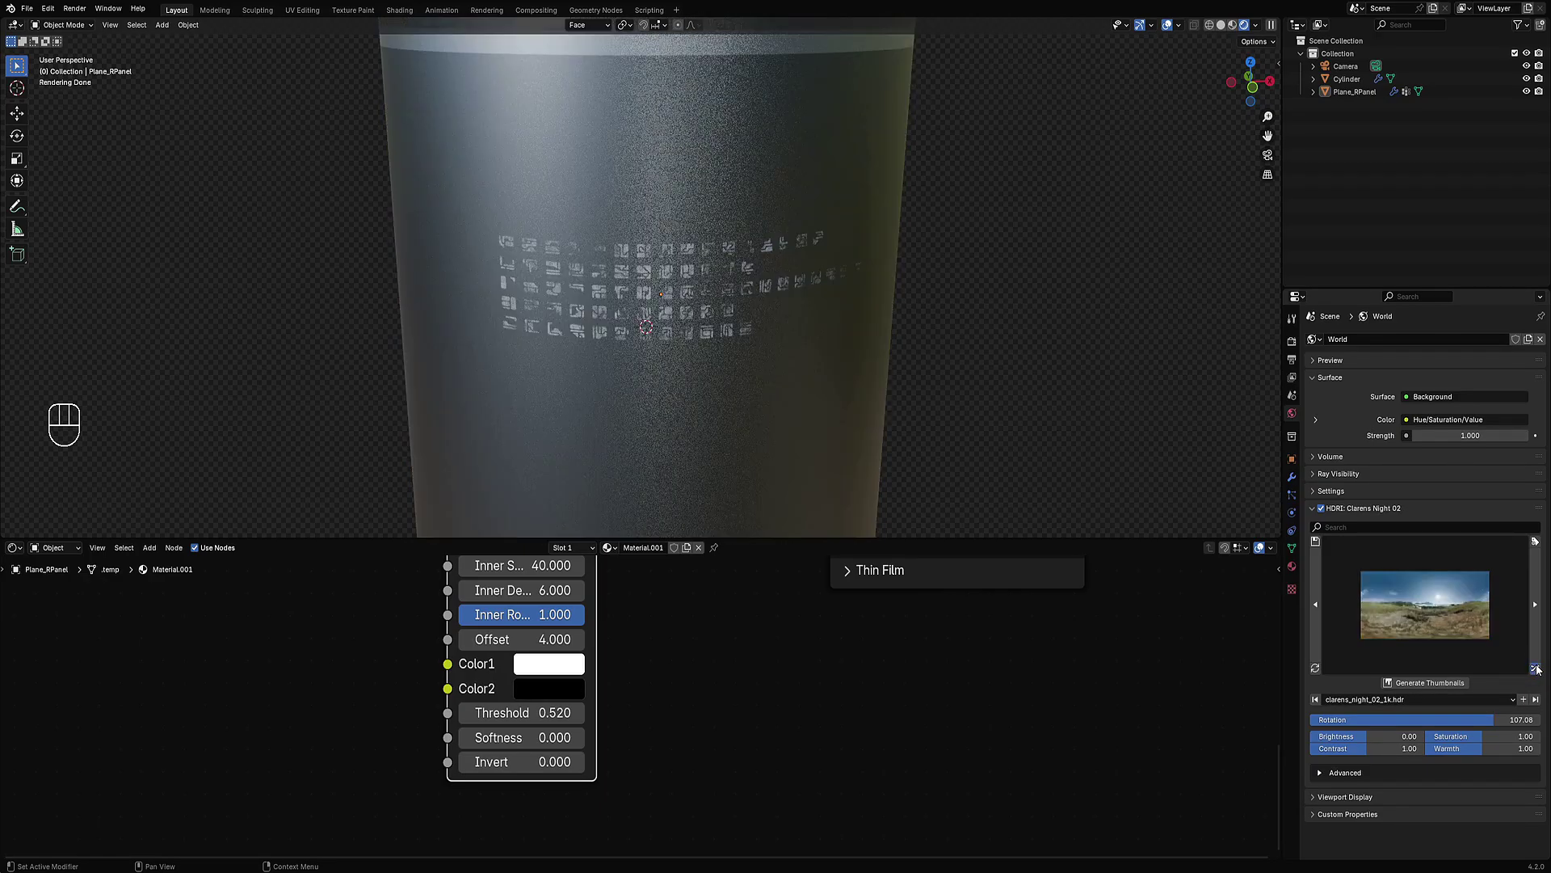
pyautogui.click(1536, 668)
pyautogui.moveTo(740, 348); pyautogui.dragTo(773, 352, button='middle')
pyautogui.scroll(-3, 755, 250)
pyautogui.click(1536, 667)
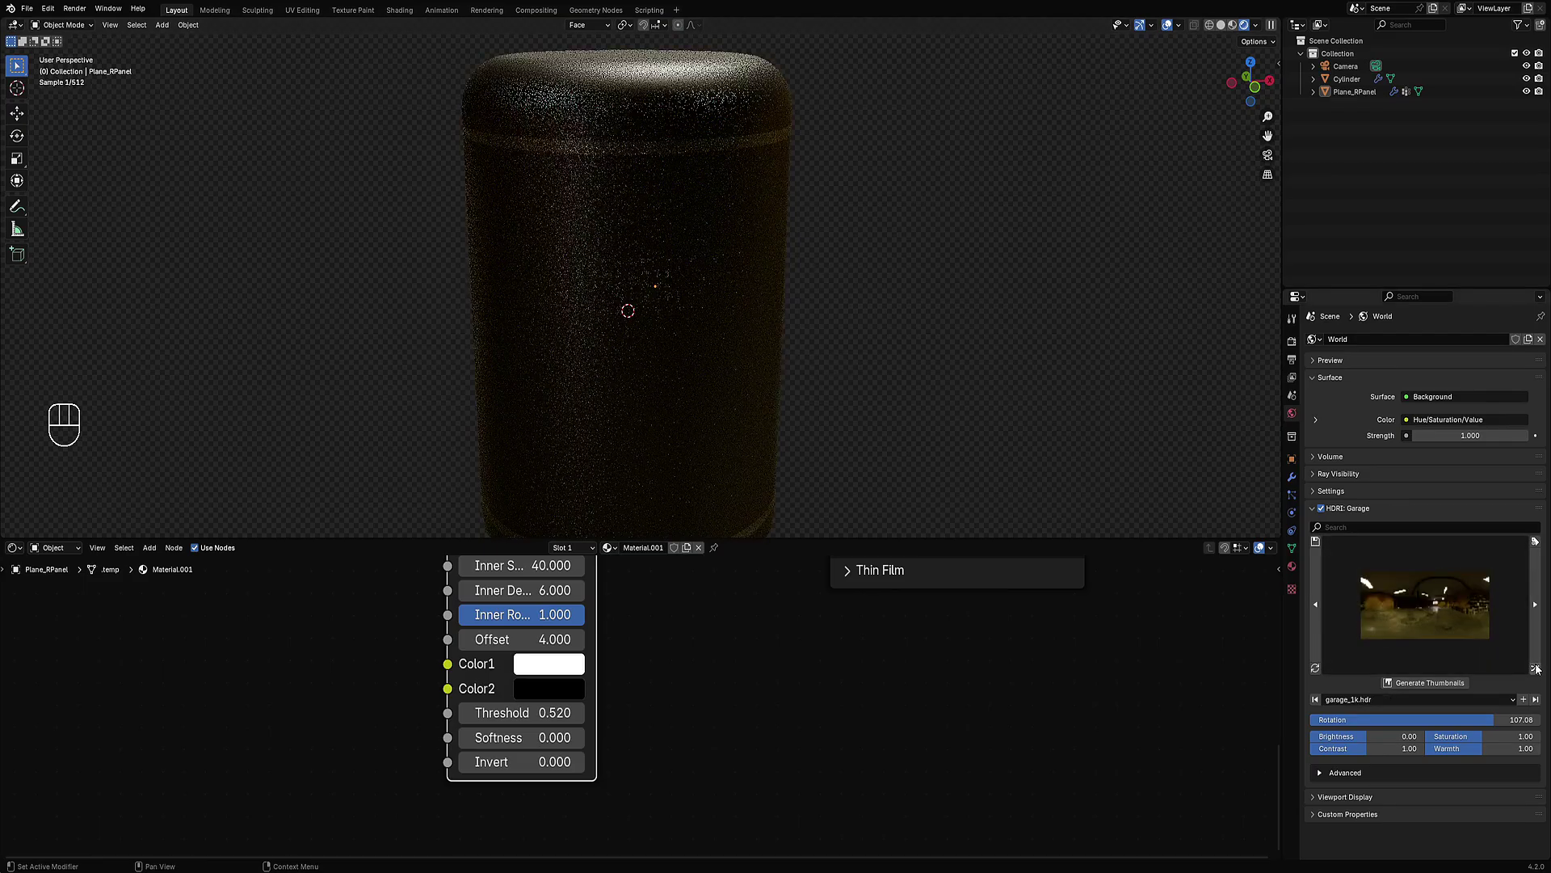
pyautogui.click(1536, 667)
pyautogui.click(1536, 668)
pyautogui.click(1536, 668)
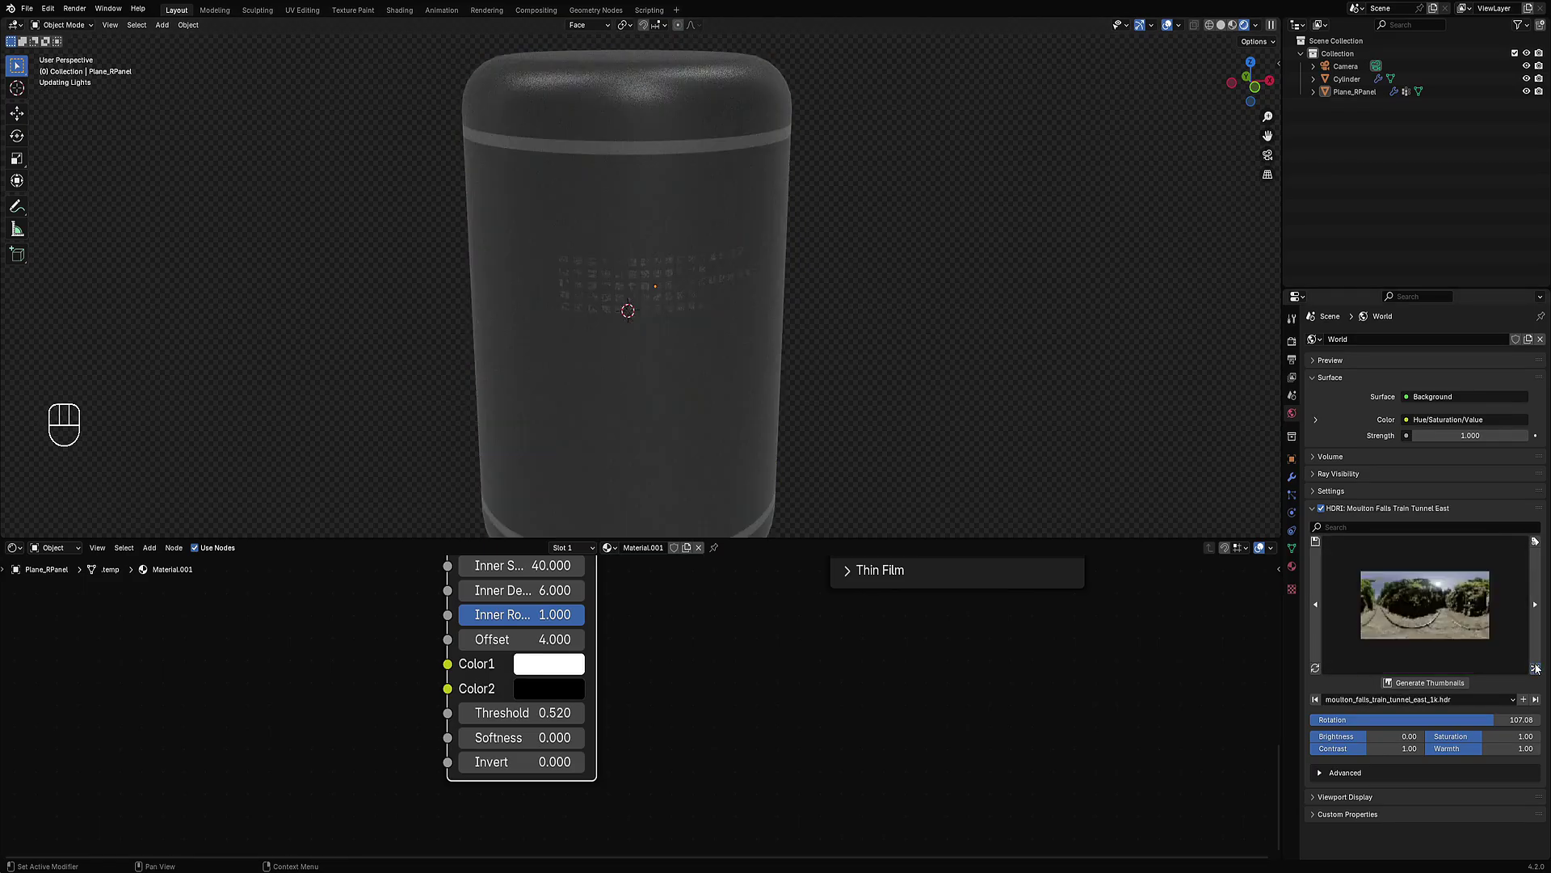
pyautogui.click(1536, 668)
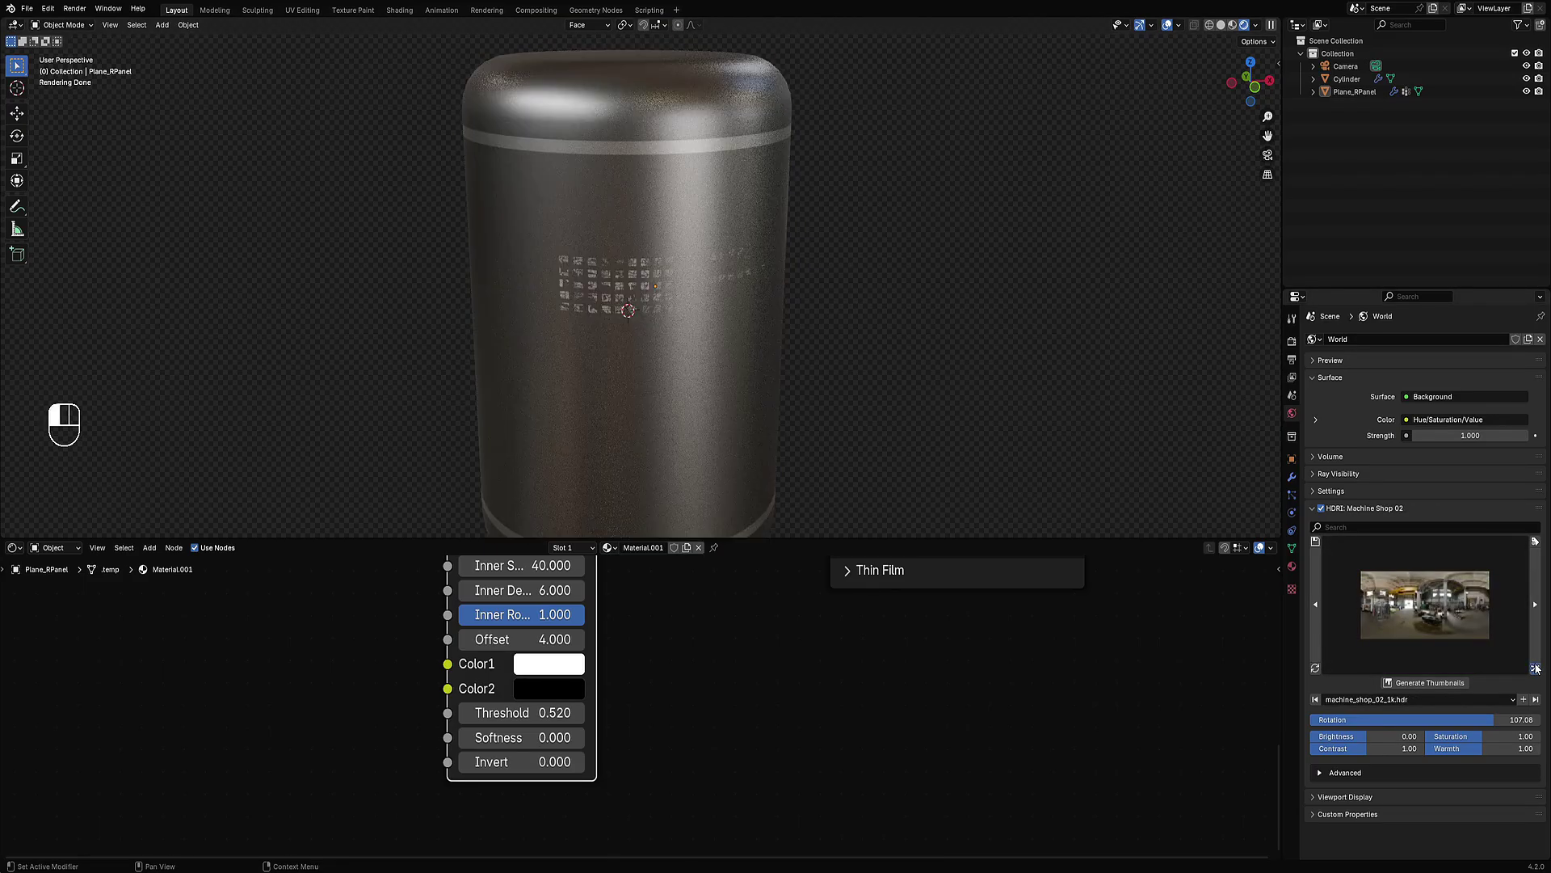
pyautogui.click(1536, 668)
pyautogui.click(1536, 668)
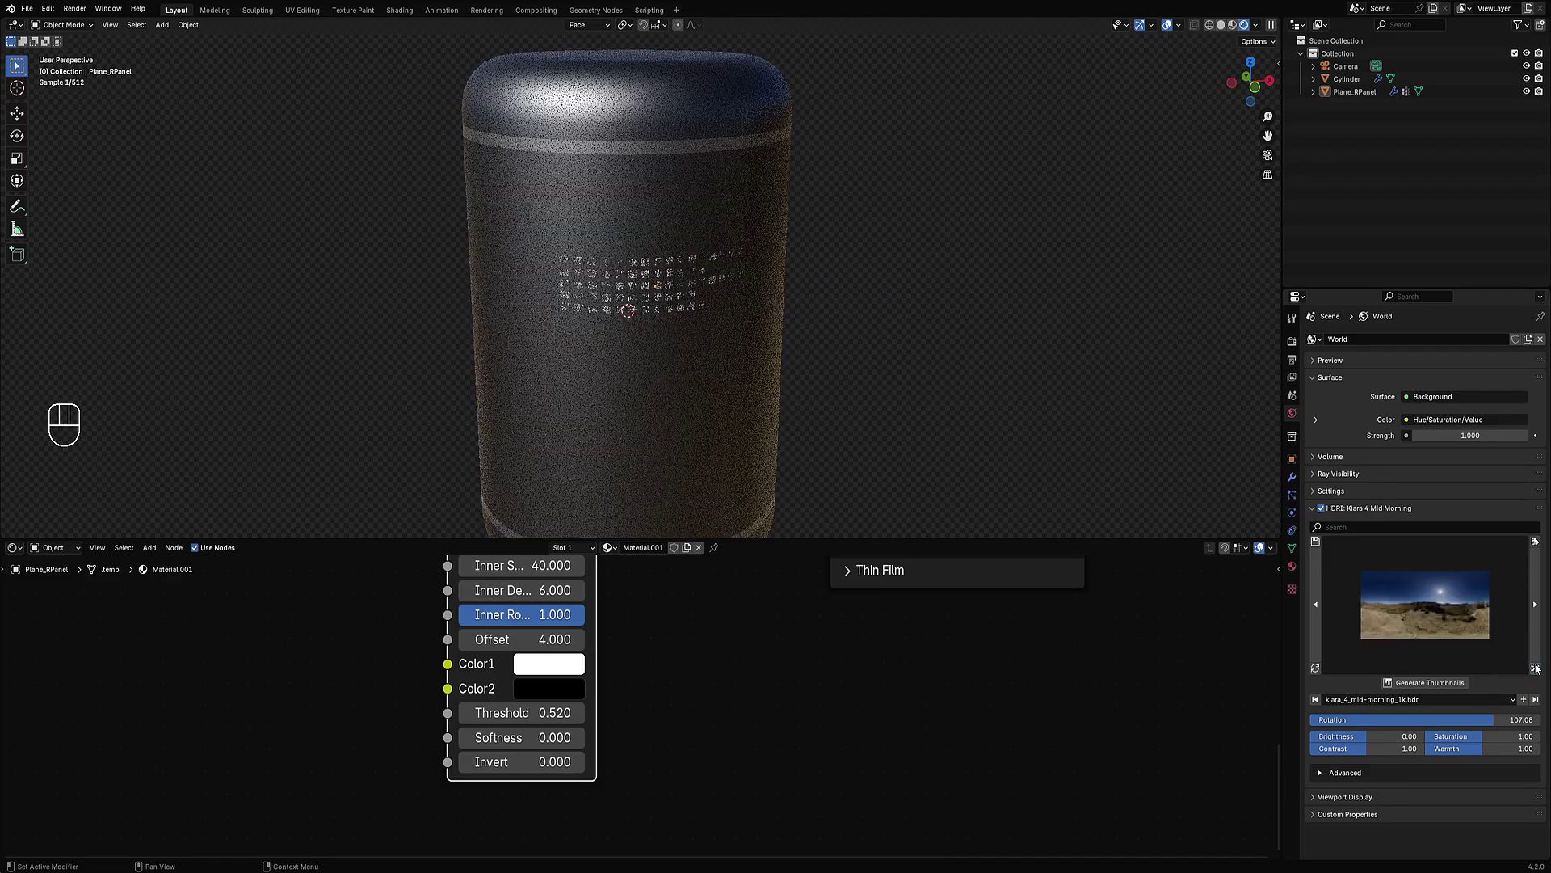
pyautogui.click(1536, 668)
pyautogui.click(1536, 669)
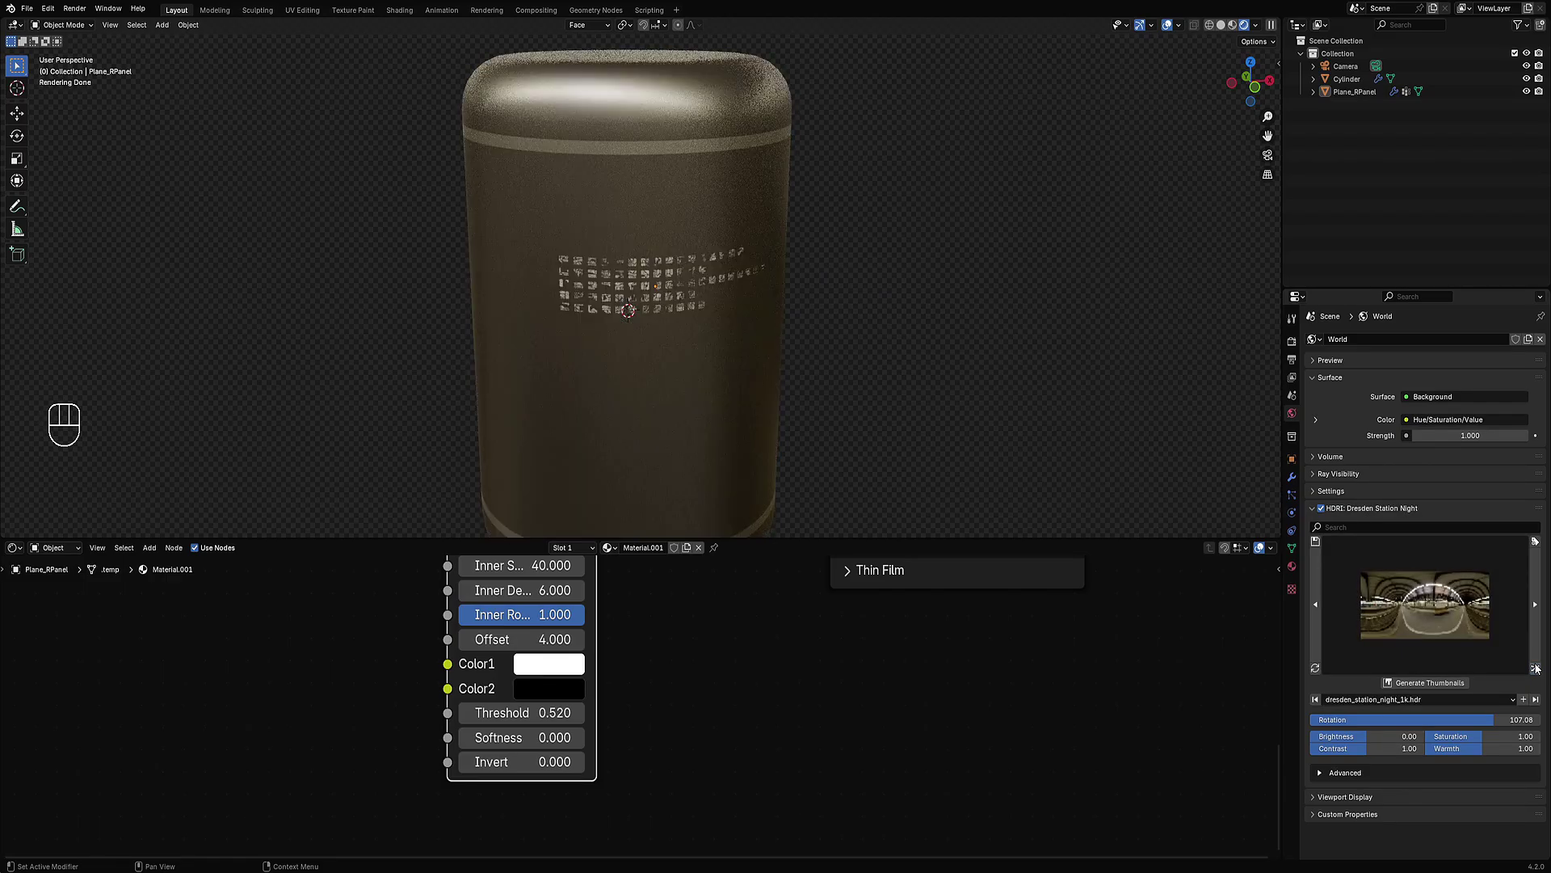
pyautogui.click(1536, 668)
pyautogui.click(1536, 668)
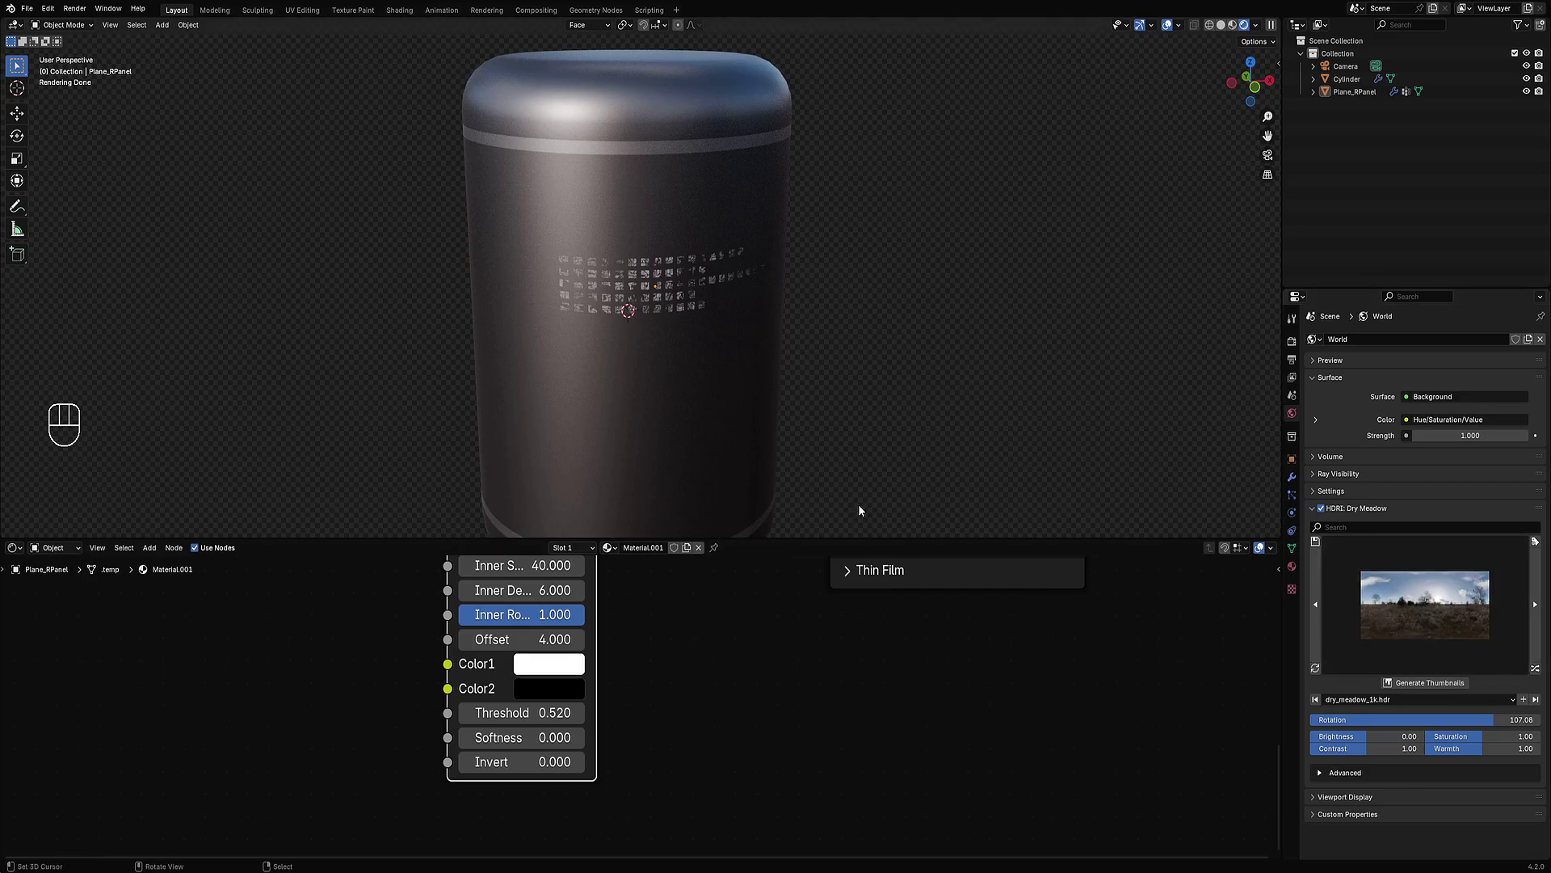
pyautogui.scroll(3, 860, 511)
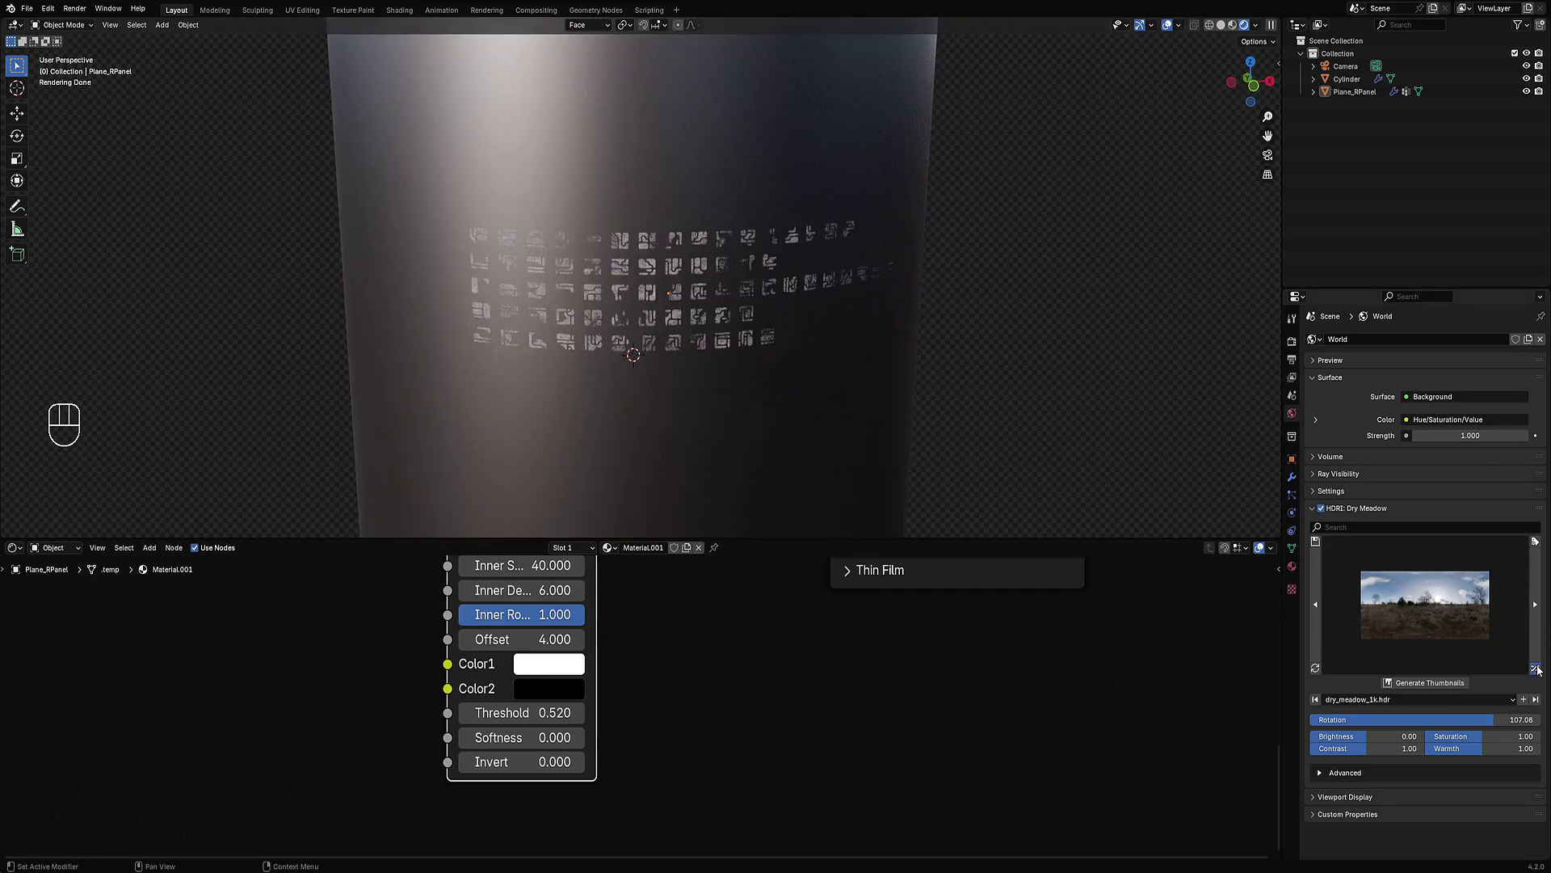
pyautogui.click(1536, 668)
pyautogui.click(1536, 668)
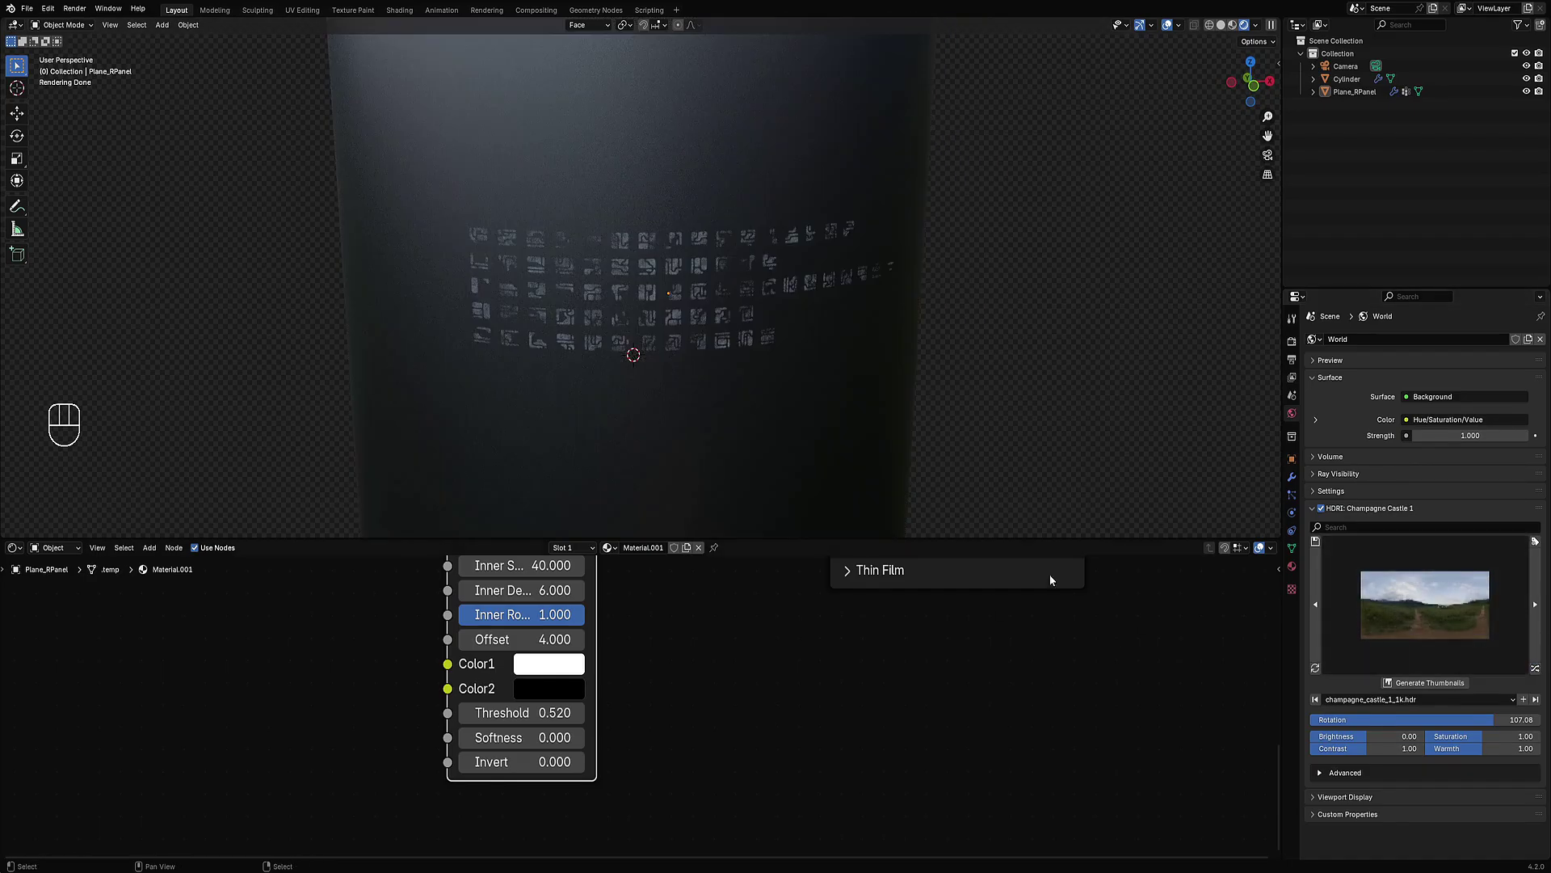
pyautogui.scroll(-4, 850, 289)
pyautogui.scroll(3, 845, 263)
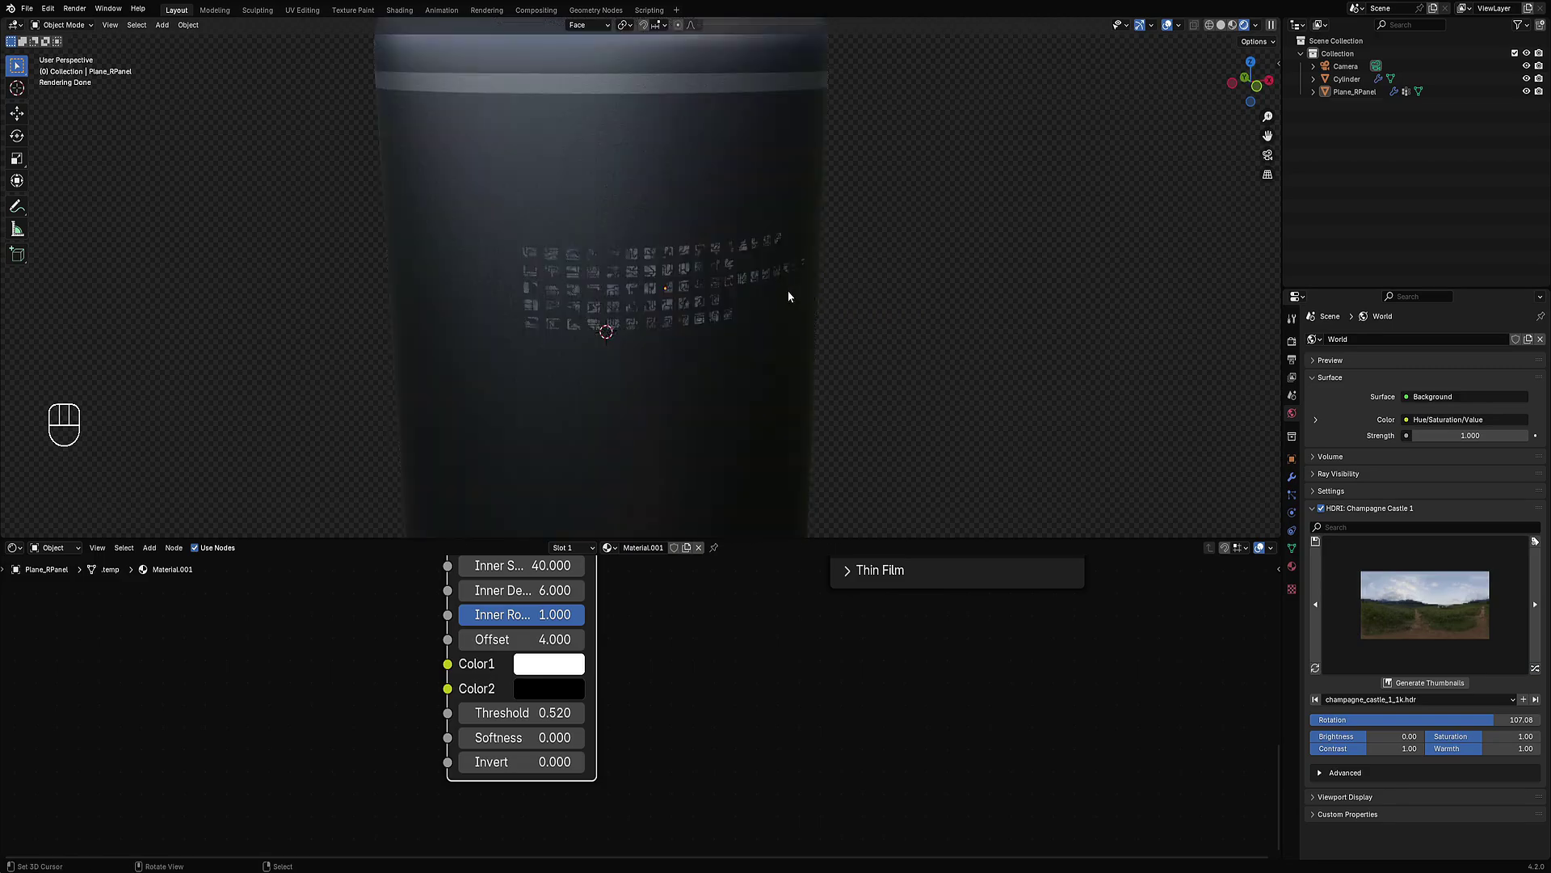
# Step: Select the glyph panel and try to move it along the Face orientation's Z axis
pyautogui.click(670, 277)
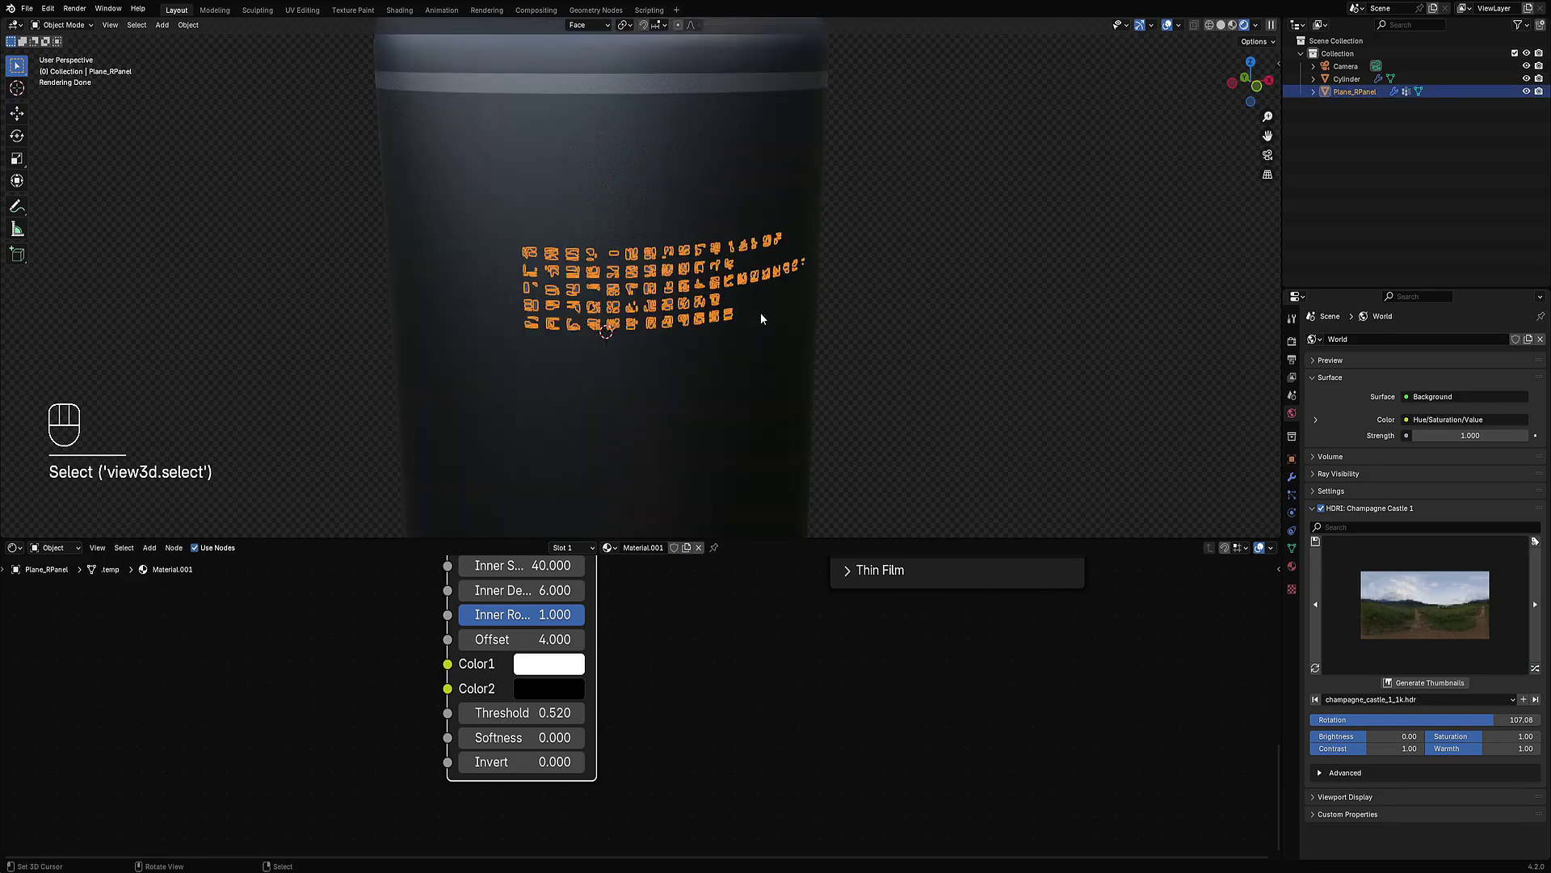
pyautogui.moveTo(761, 318); pyautogui.dragTo(770, 315, button='middle')
pyautogui.press('g')
pyautogui.press('z')
pyautogui.rightClick(747, 239)
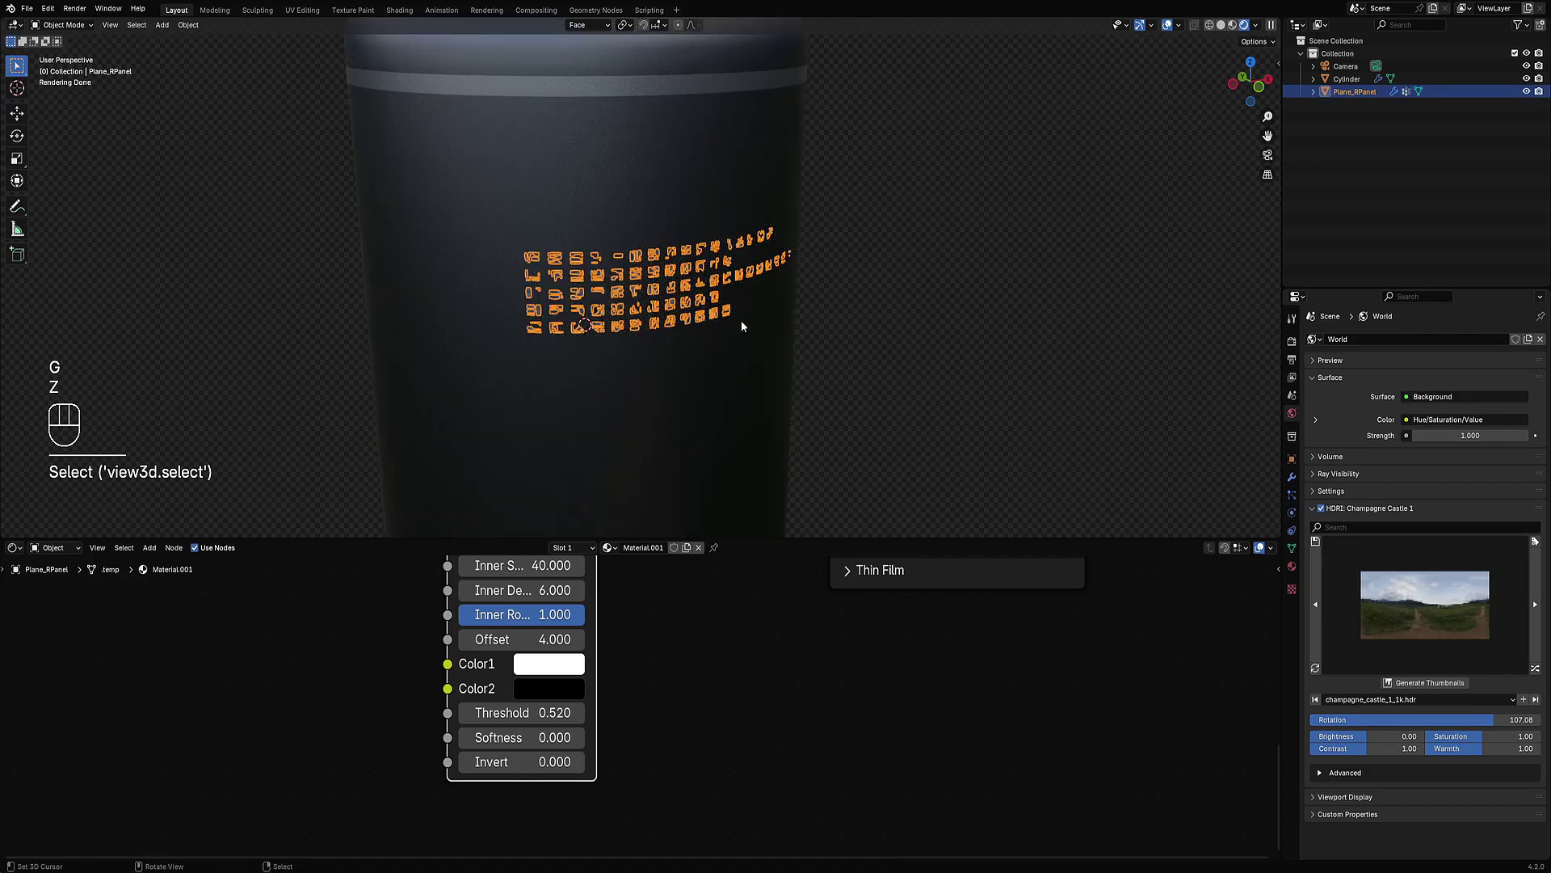
pyautogui.press('g')
pyautogui.press('z')
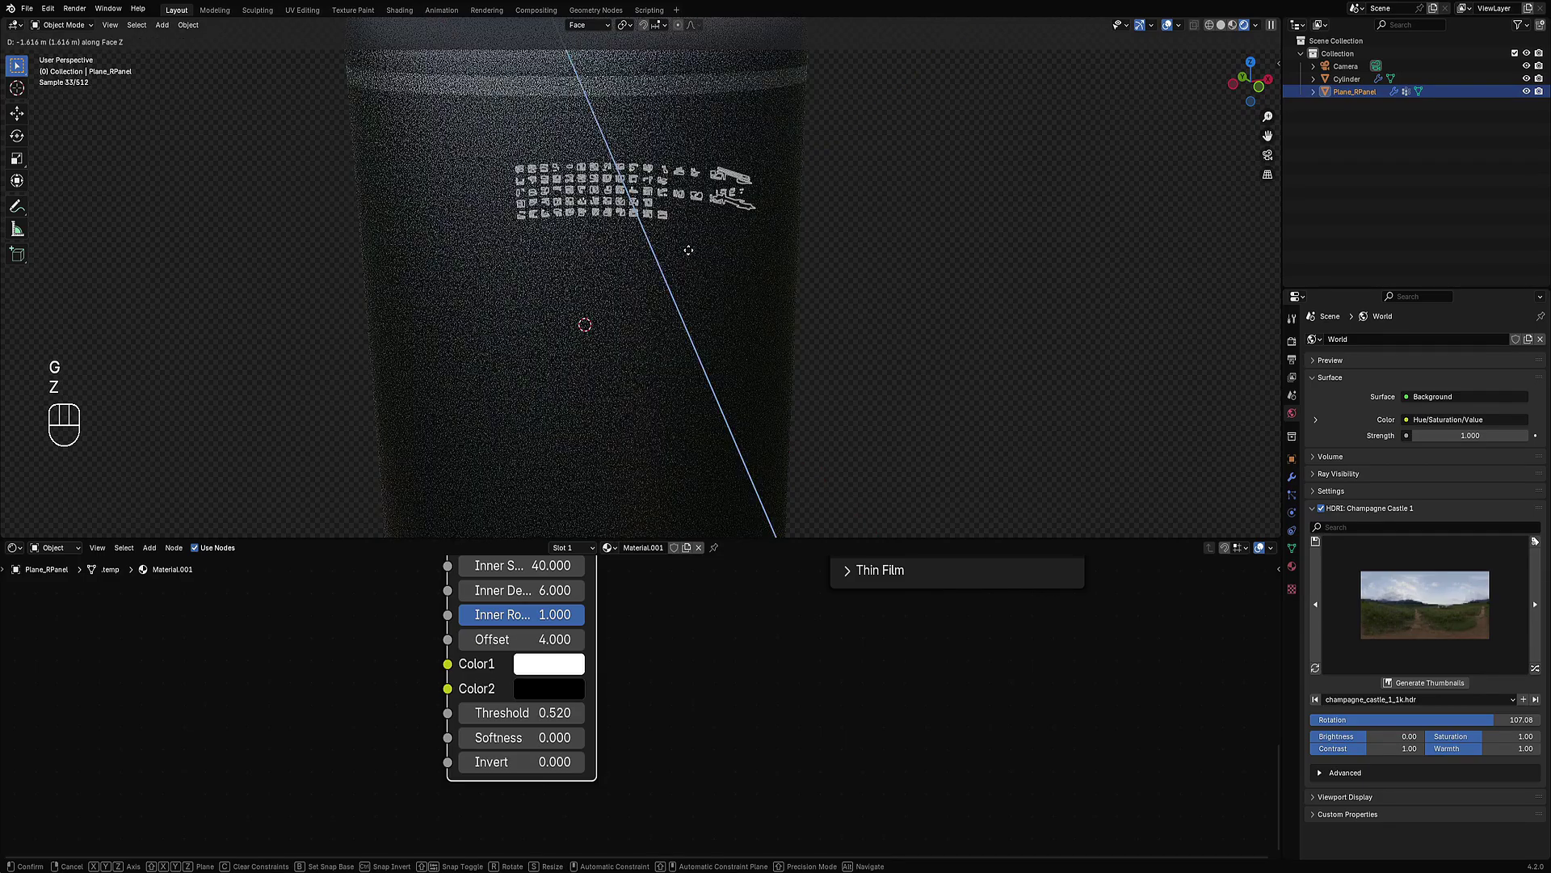
pyautogui.click(713, 277)
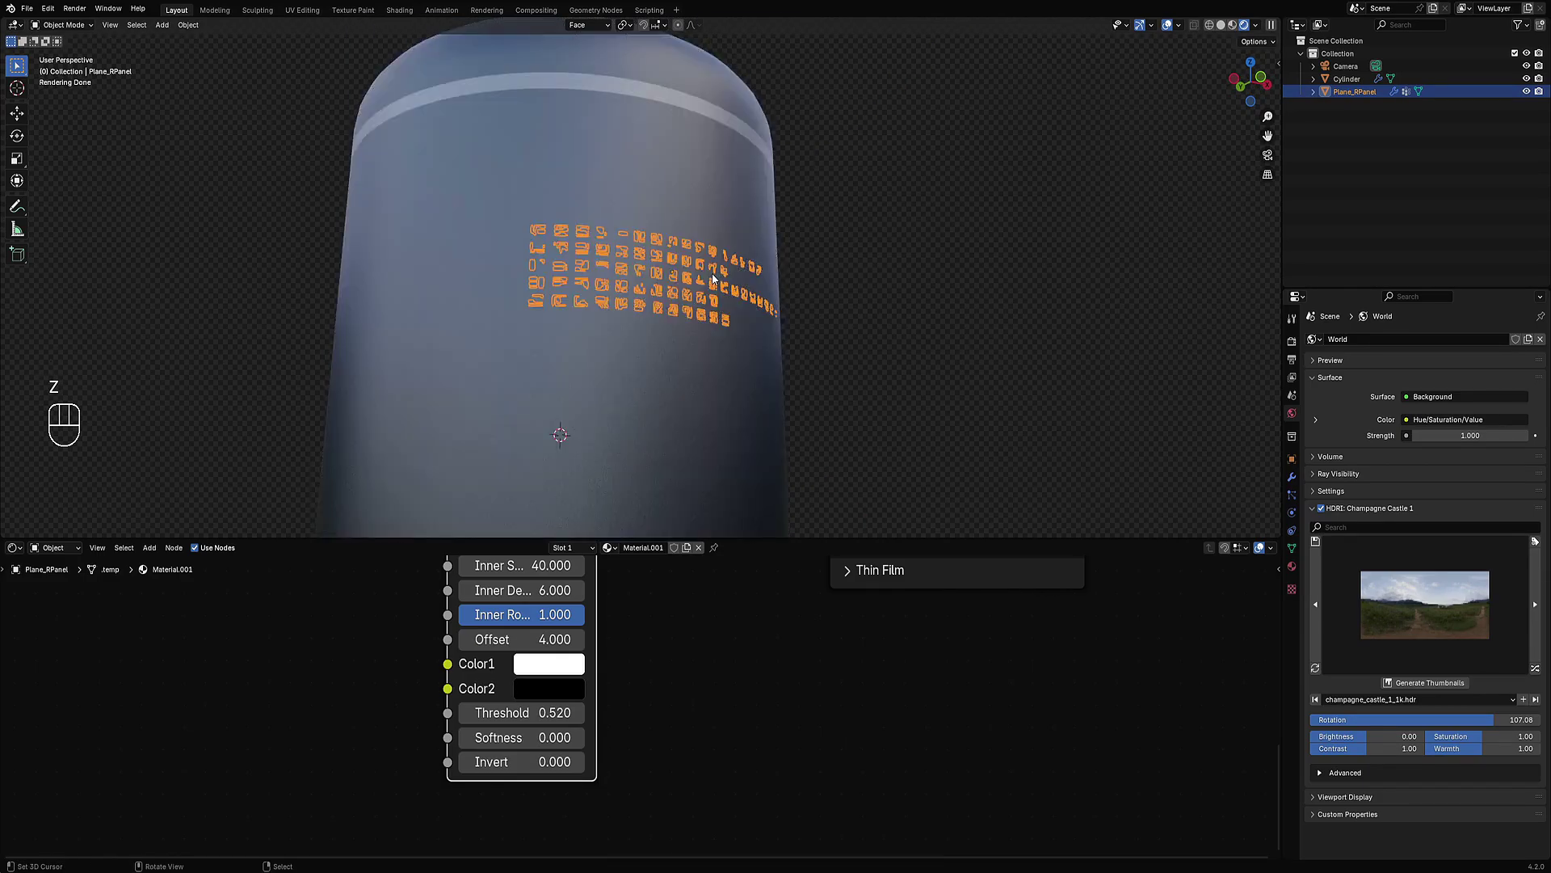
# Step: Set the transform orientation to Global, move the glyph panel up along Z to just below the cylinder's upper band, and deselect it
pyautogui.click(598, 25)
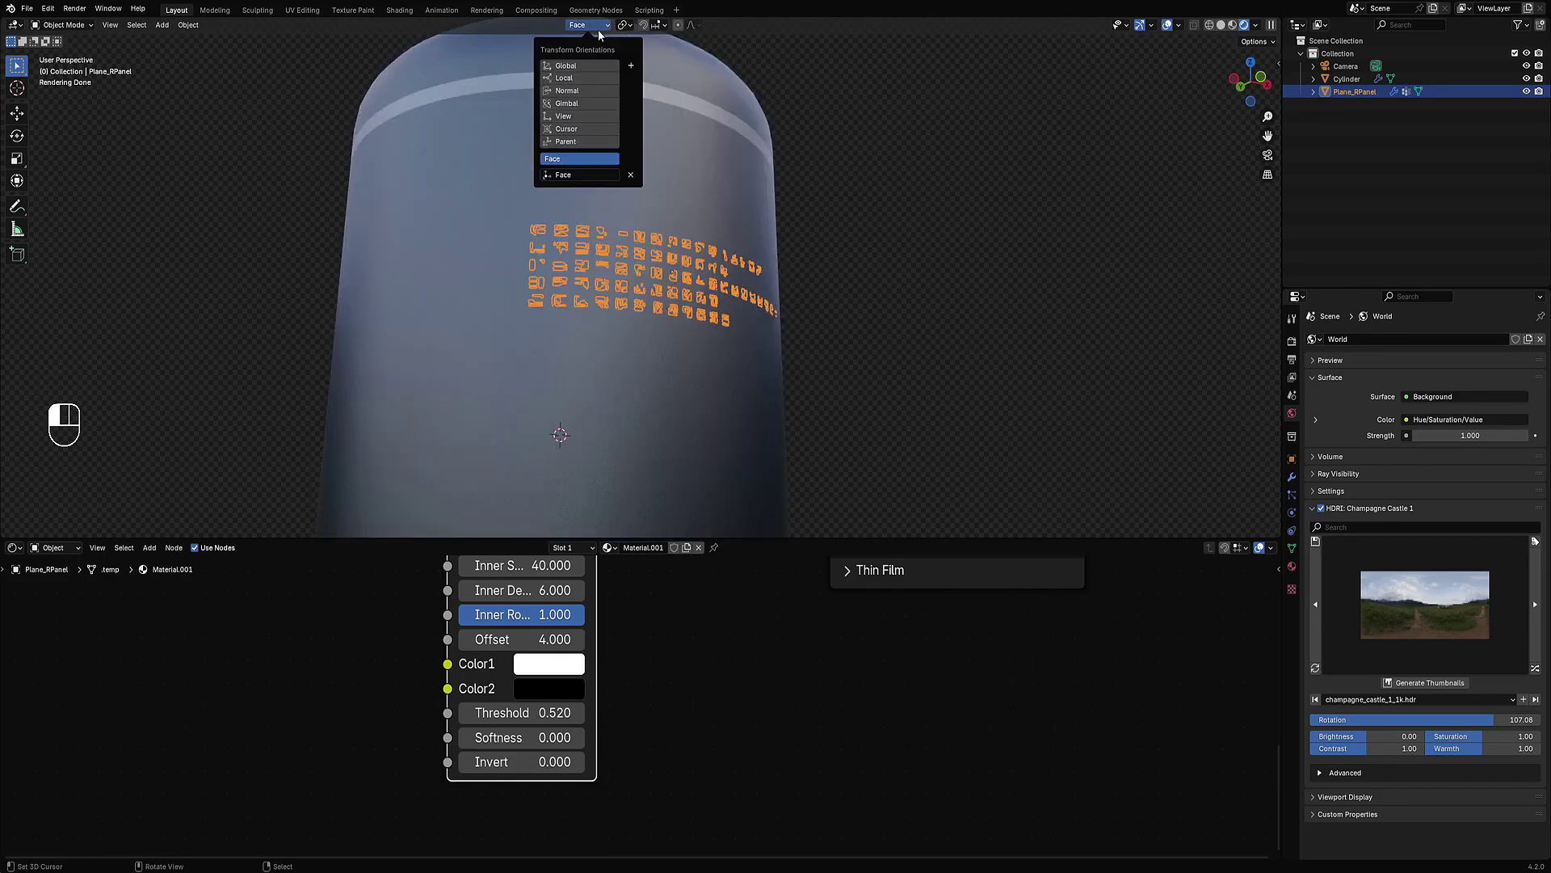
pyautogui.click(592, 65)
pyautogui.scroll(4, 785, 305)
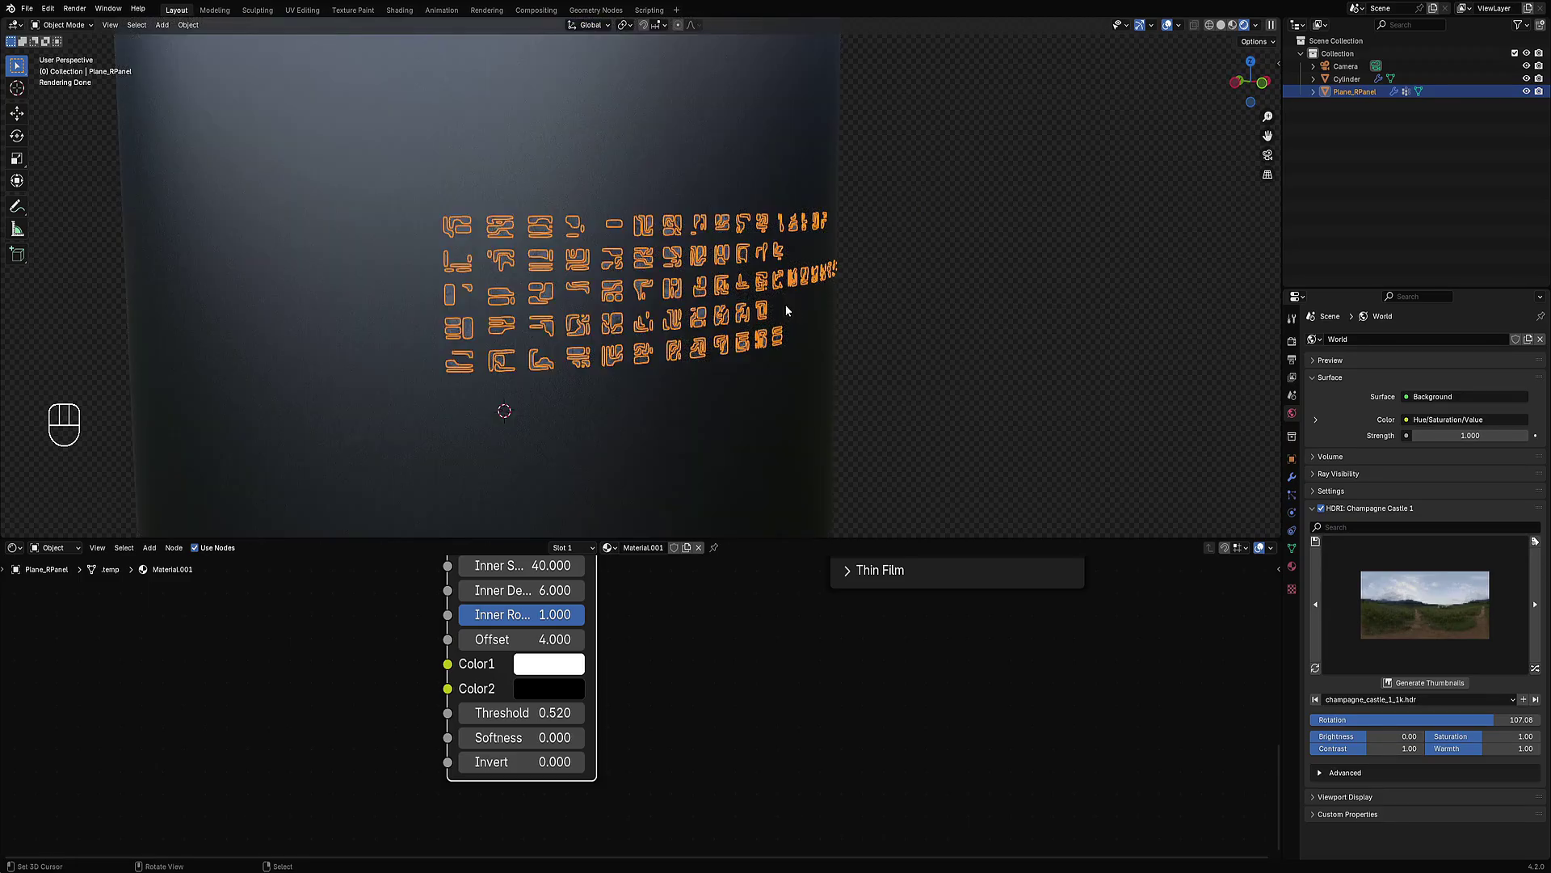
pyautogui.press('g')
pyautogui.press('z')
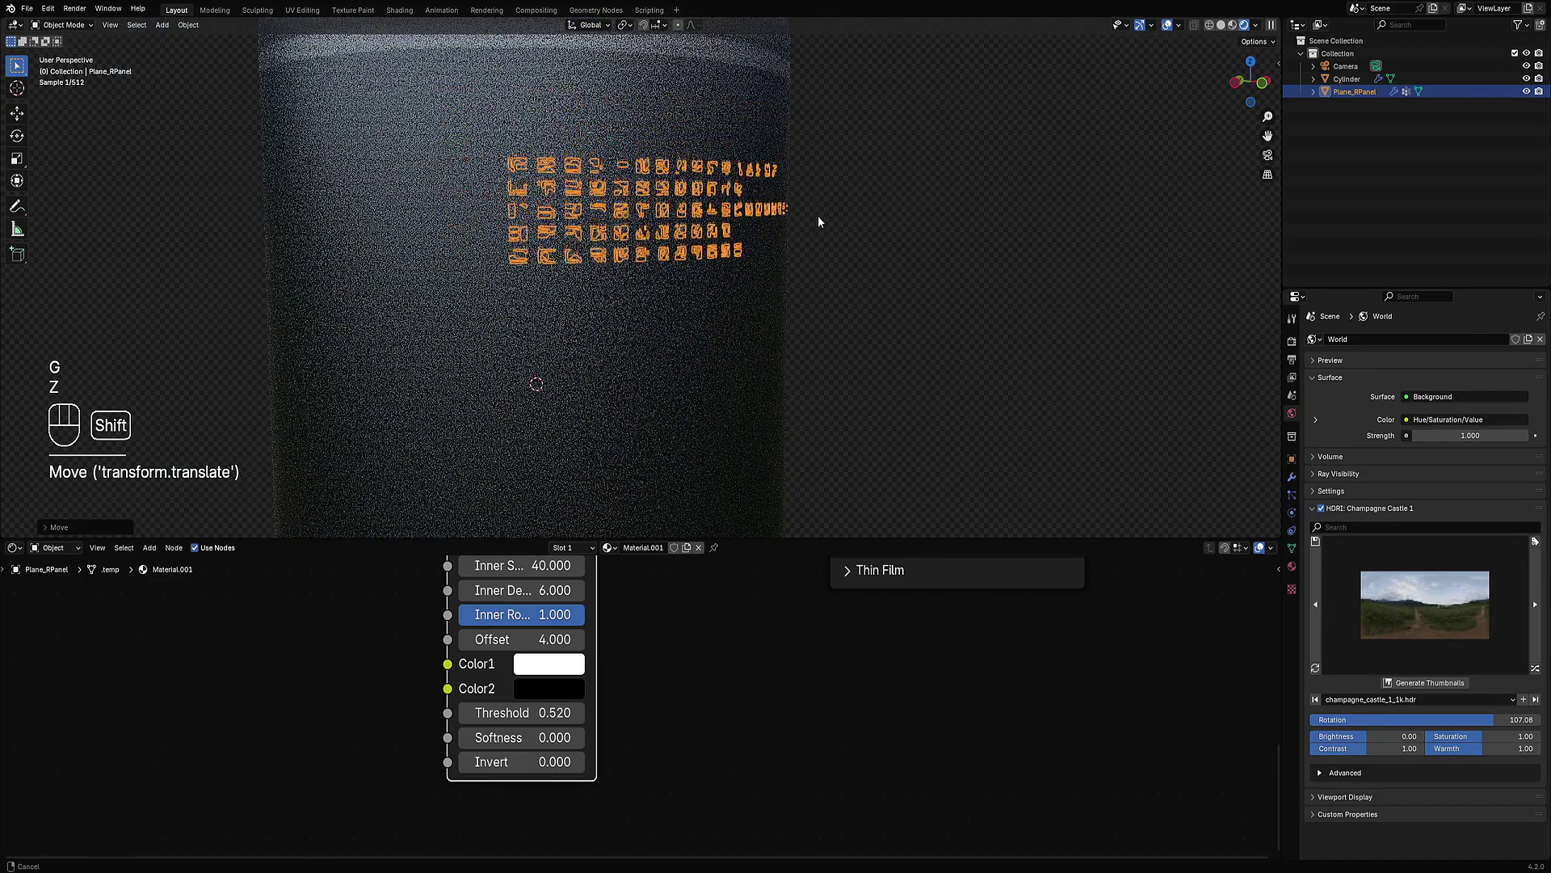
pyautogui.click(816, 288)
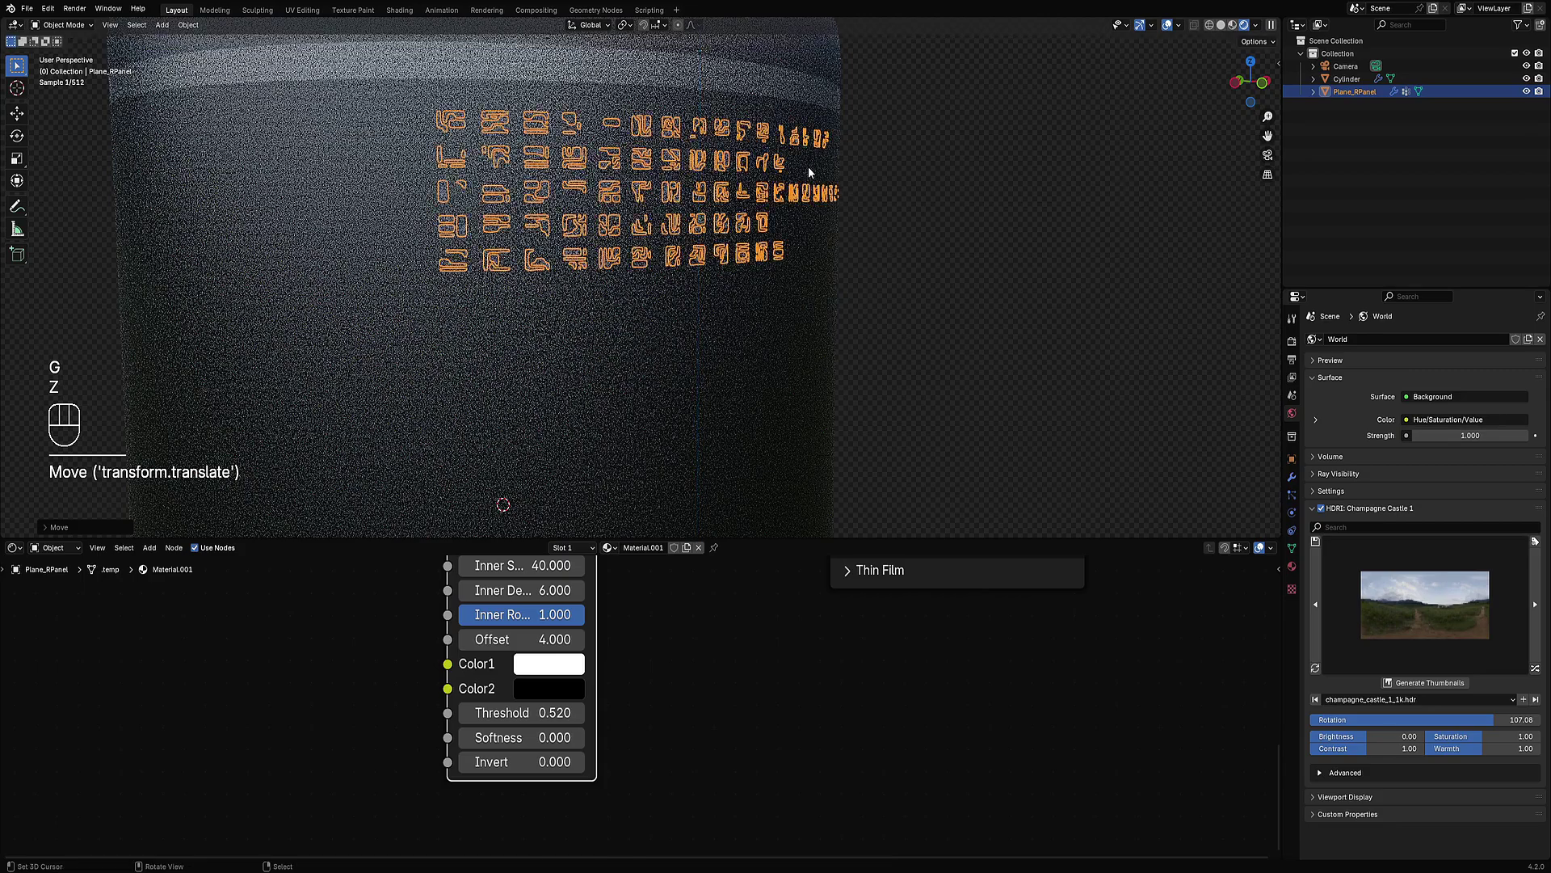
pyautogui.scroll(-2, 925, 324)
pyautogui.moveTo(924, 319); pyautogui.dragTo(873, 318, button='middle')
pyautogui.hotkey('alt', 'a')
# Step: Examine the repositioned glyphs from several angles and distances around the cylinder
pyautogui.moveTo(781, 299); pyautogui.dragTo(831, 326, button='middle')
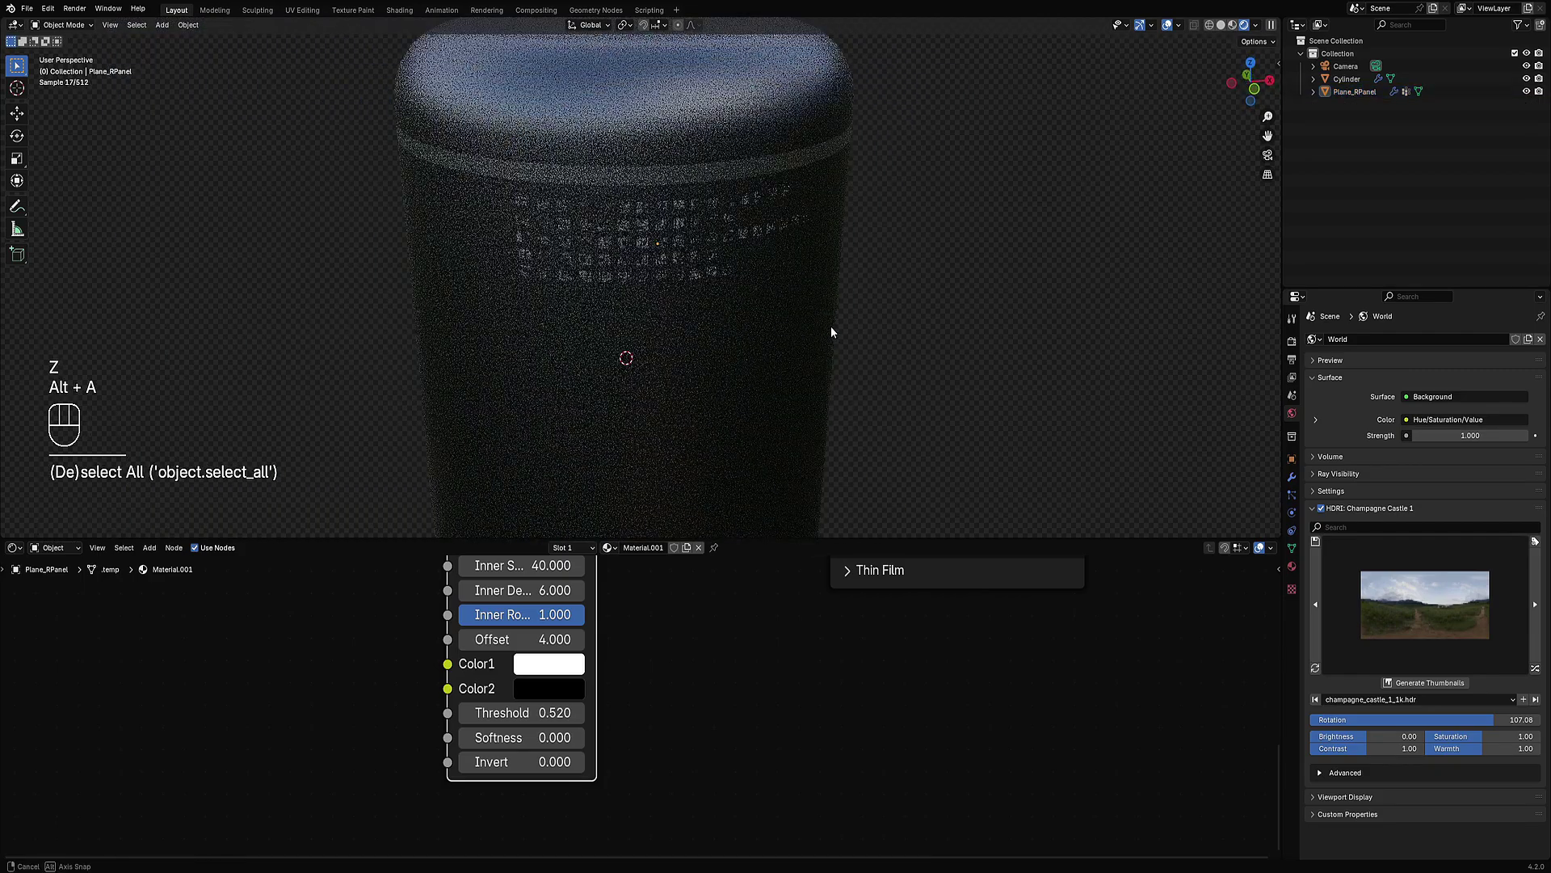
pyautogui.scroll(4, 830, 326)
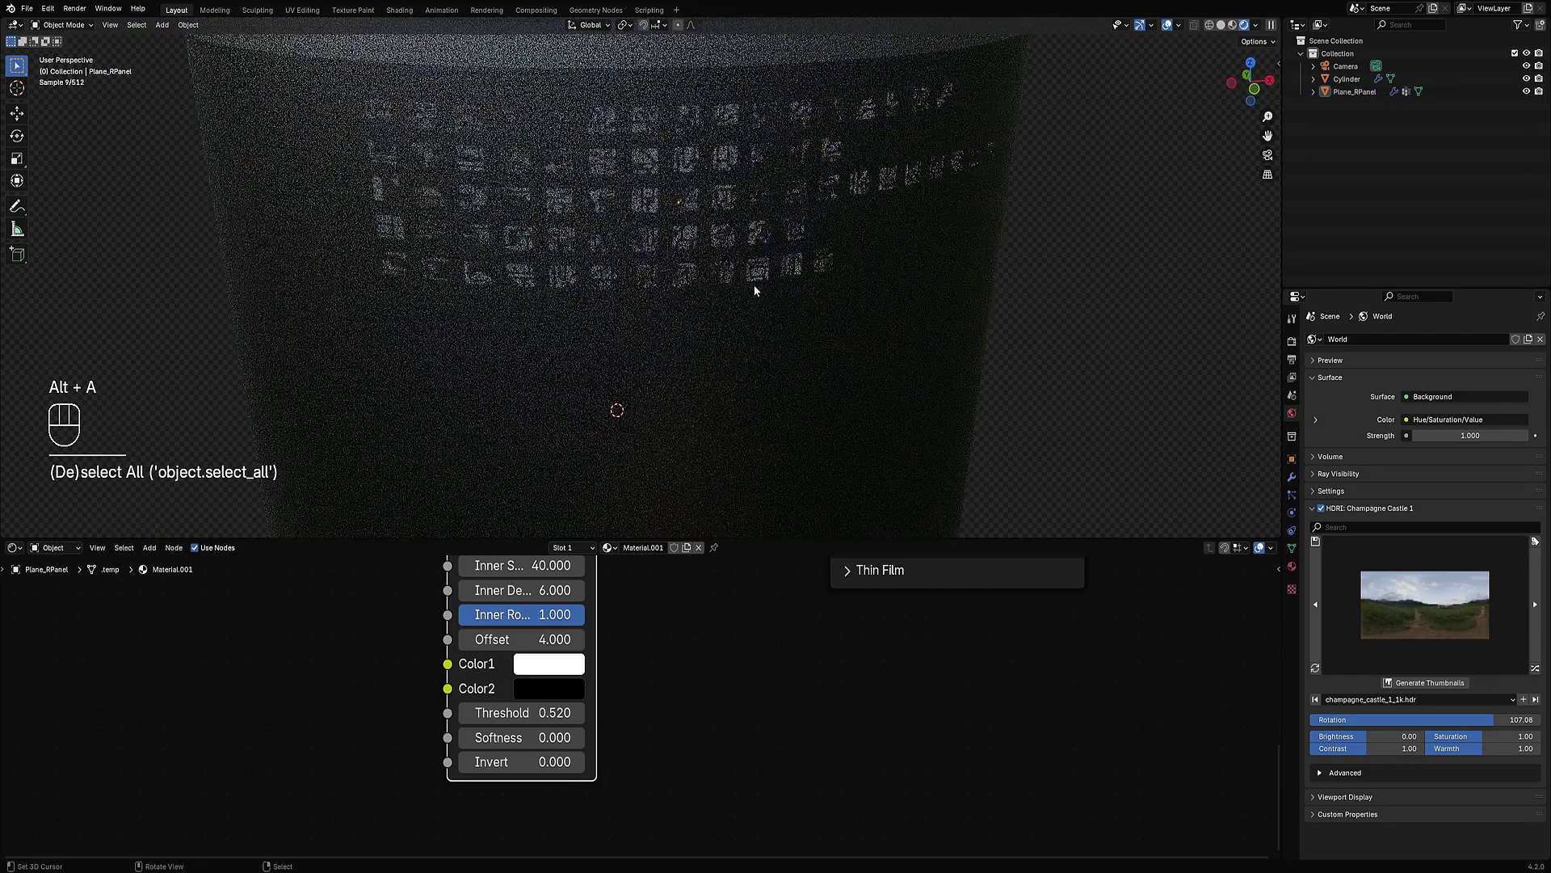
pyautogui.click(693, 207)
pyautogui.scroll(-4, 868, 339)
pyautogui.moveTo(868, 339); pyautogui.dragTo(895, 315, button='middle')
pyautogui.hotkey('alt', 'a')
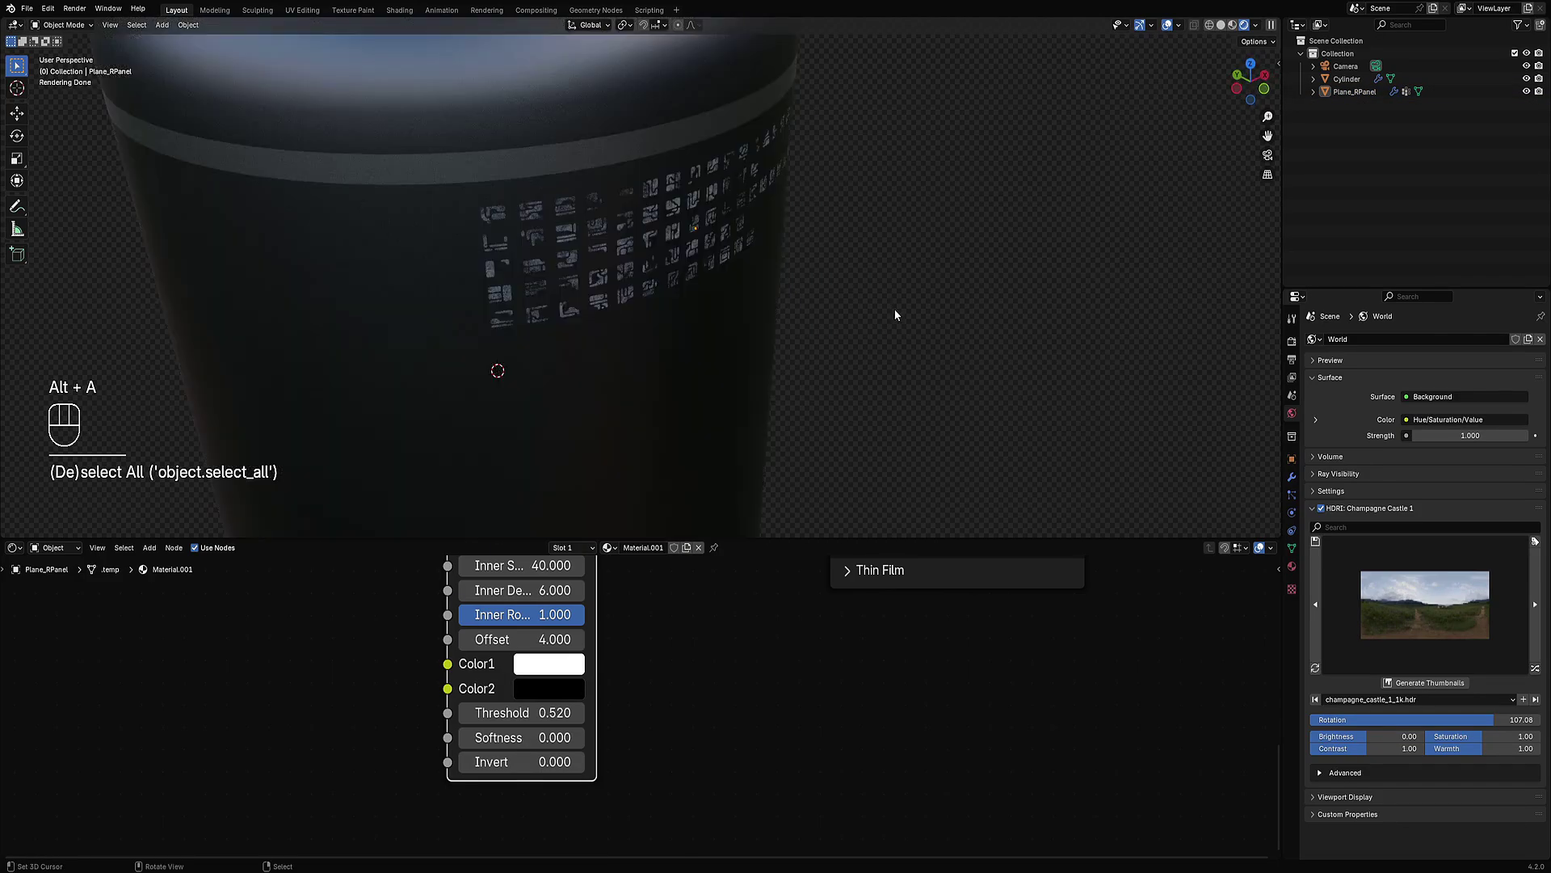
pyautogui.scroll(-4, 724, 299)
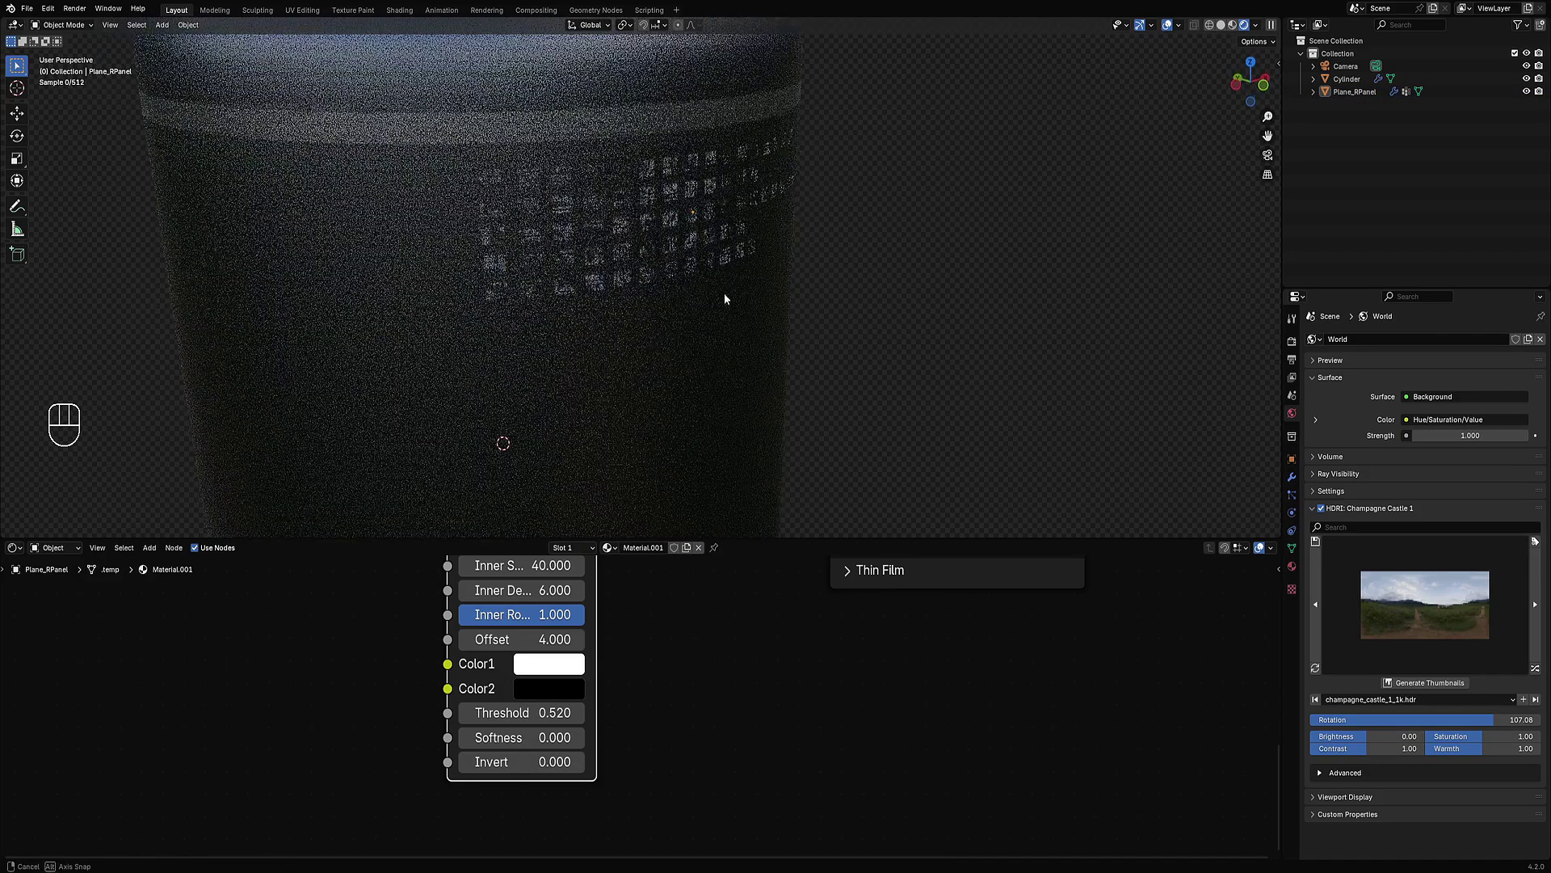
pyautogui.moveTo(724, 298); pyautogui.dragTo(881, 343, button='middle')
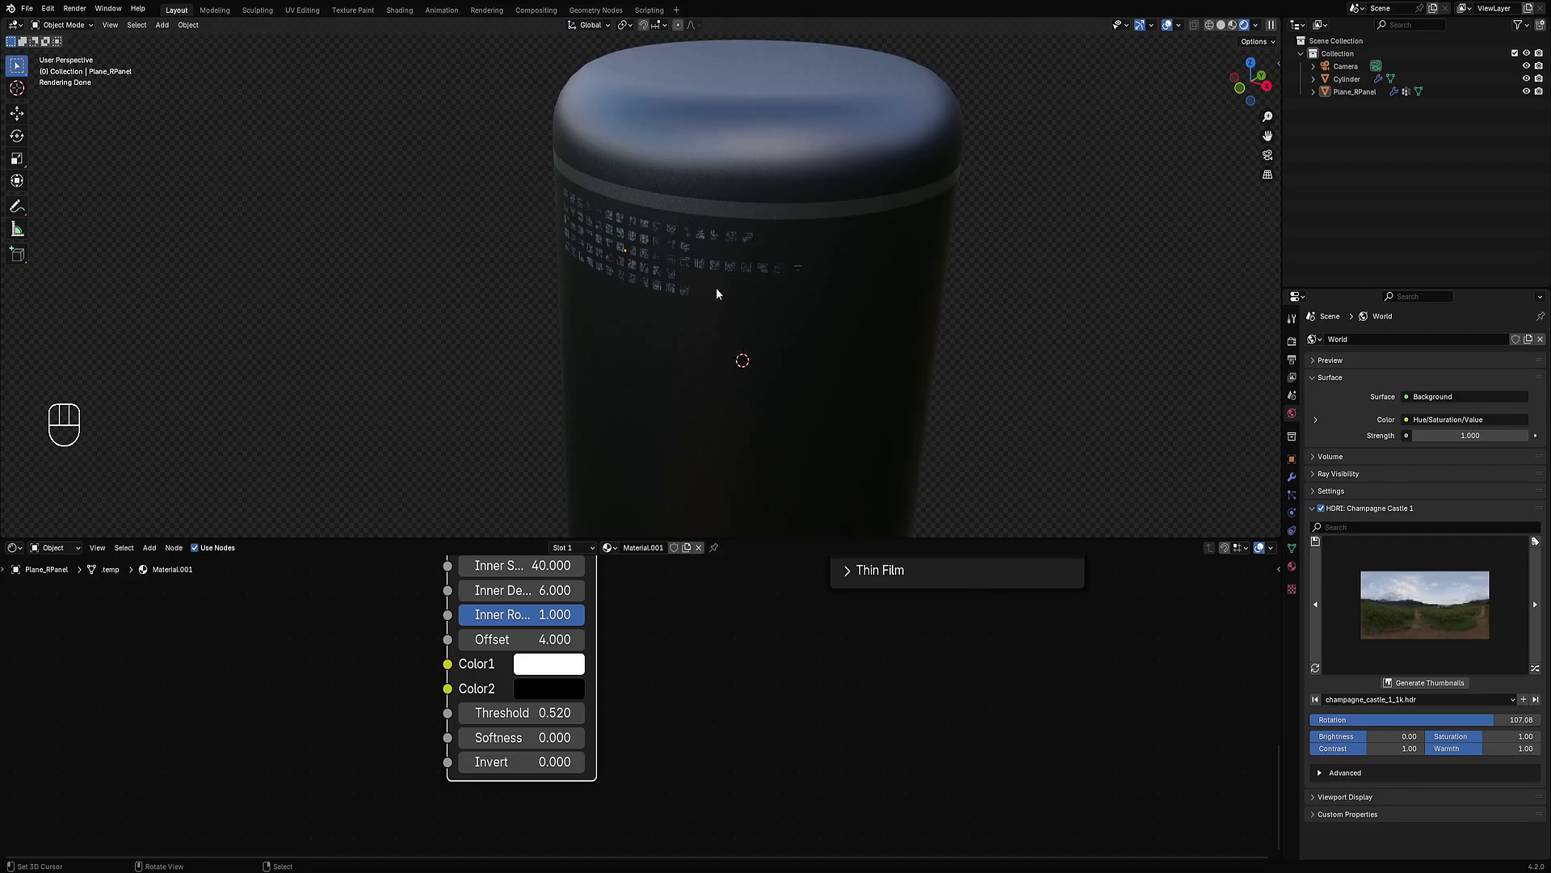
pyautogui.moveTo(716, 287); pyautogui.dragTo(724, 284, button='middle')
pyautogui.scroll(1, 724, 285)
# Step: Lower the Quick Dirt node's threshold to 0.500 in the glyph material
pyautogui.scroll(3, 636, 705)
pyautogui.moveTo(568, 698); pyautogui.dragTo(614, 784, button='middle')
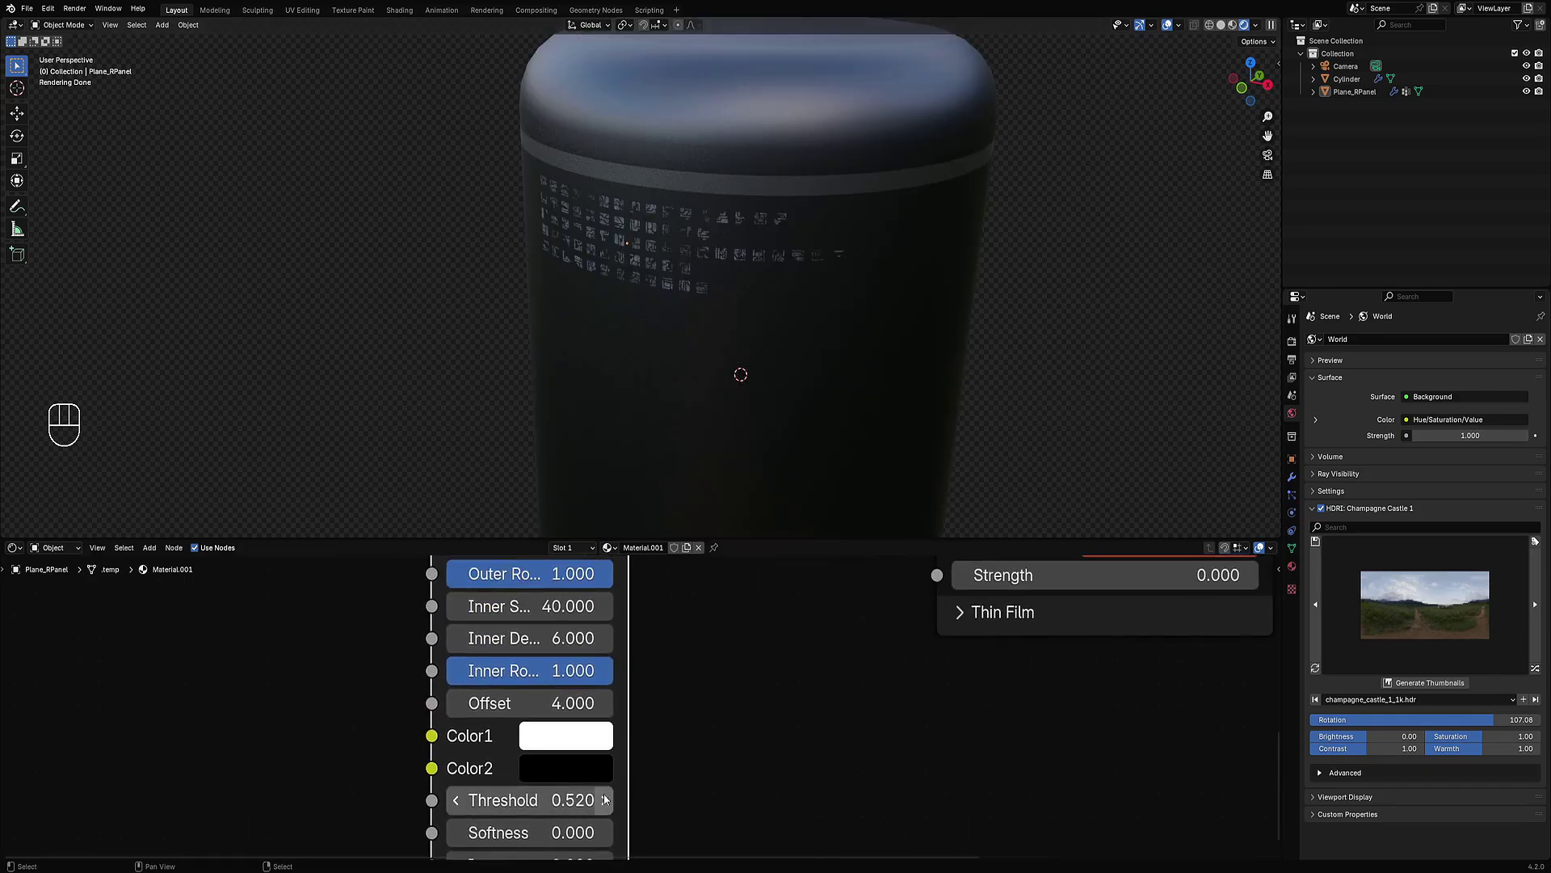
pyautogui.press('shift')
pyautogui.moveTo(531, 800)
pyautogui.keyDown('shift'); pyautogui.mouseDown()
pyautogui.moveTo(462, 800)
pyautogui.moveTo(522, 800)
pyautogui.mouseUp(); pyautogui.keyUp('shift')
# Step: Hide the viewport overlays and examine the worn glyphs on the cylinder from different sides and from the front
pyautogui.moveTo(800, 380); pyautogui.dragTo(713, 254, button='middle')
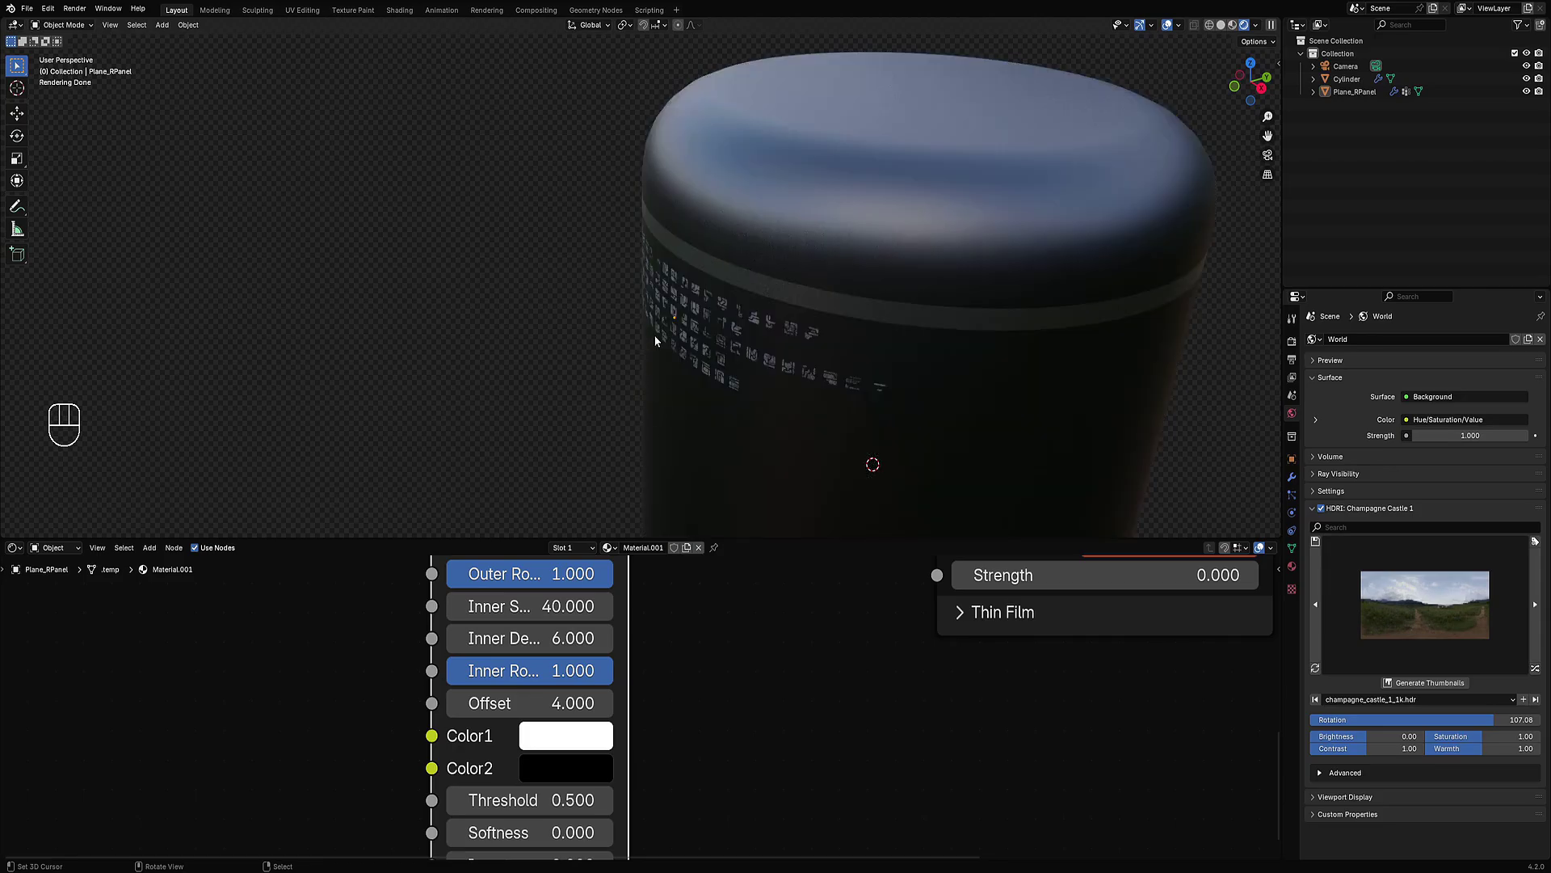
pyautogui.moveTo(713, 365); pyautogui.dragTo(717, 330, button='middle')
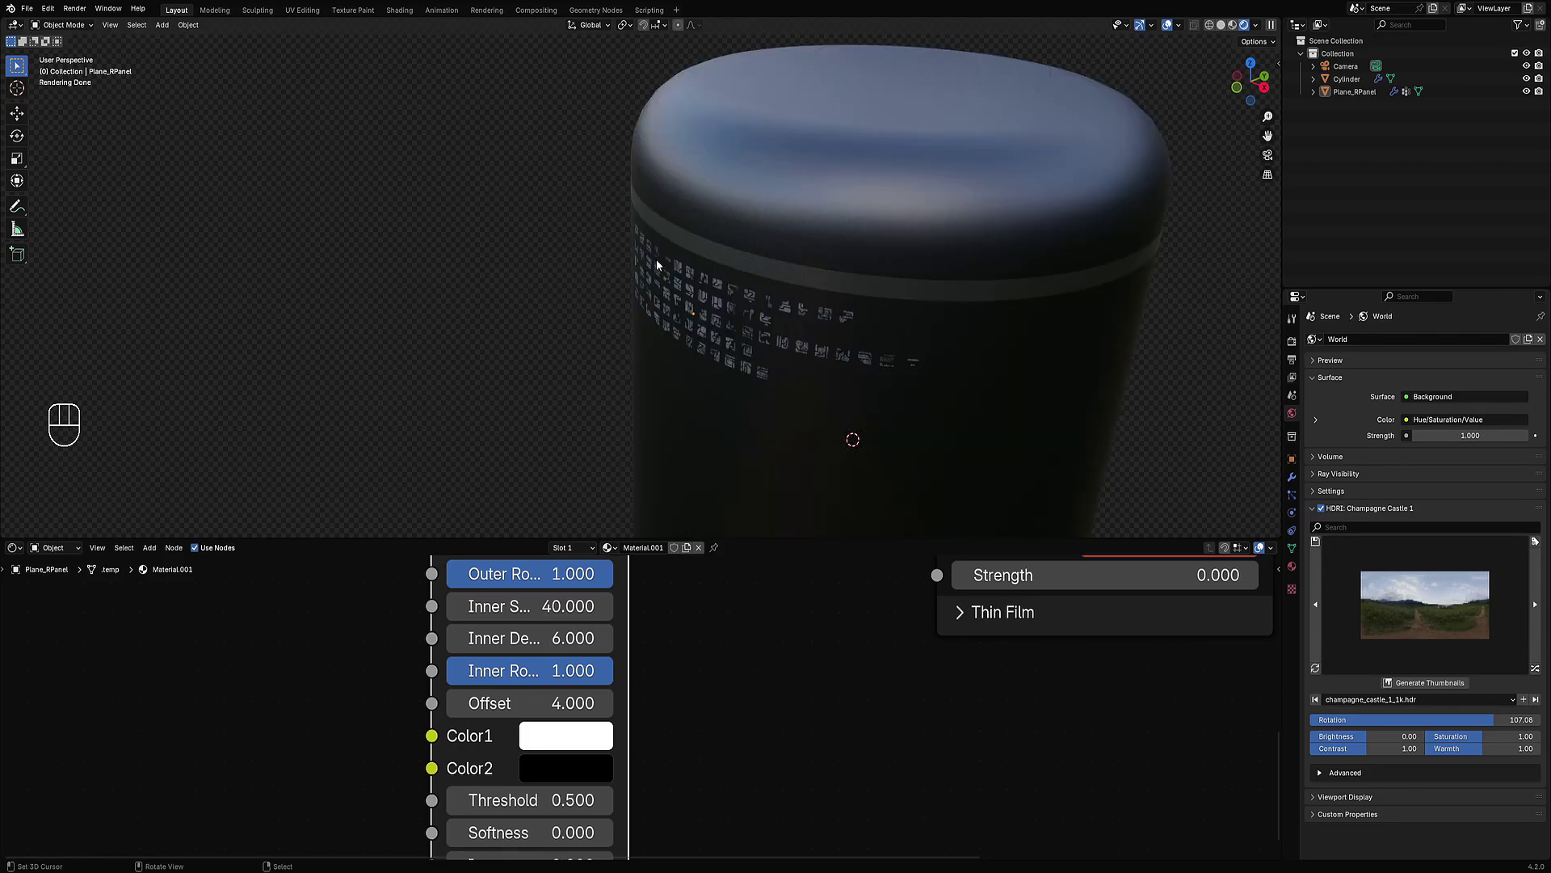
pyautogui.hotkey('shift', 'alt', 'z')
pyautogui.scroll(1, 824, 371)
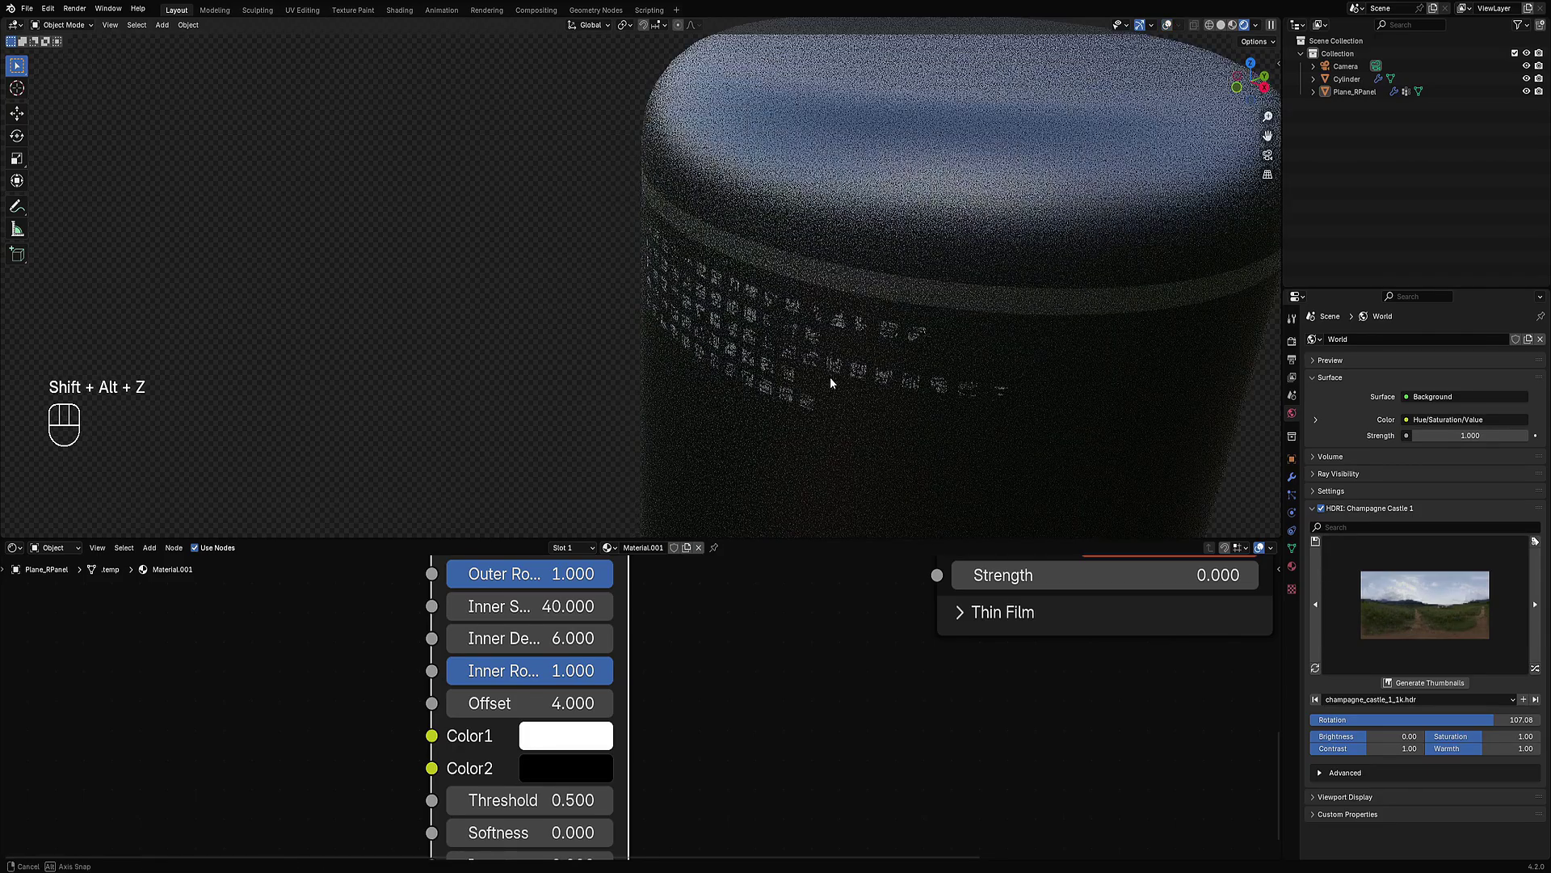
pyautogui.scroll(-2, 848, 370)
pyautogui.moveTo(831, 376)
pyautogui.mouseDown(button='middle')
pyautogui.moveTo(849, 370)
pyautogui.moveTo(807, 362)
pyautogui.mouseUp(button='middle')
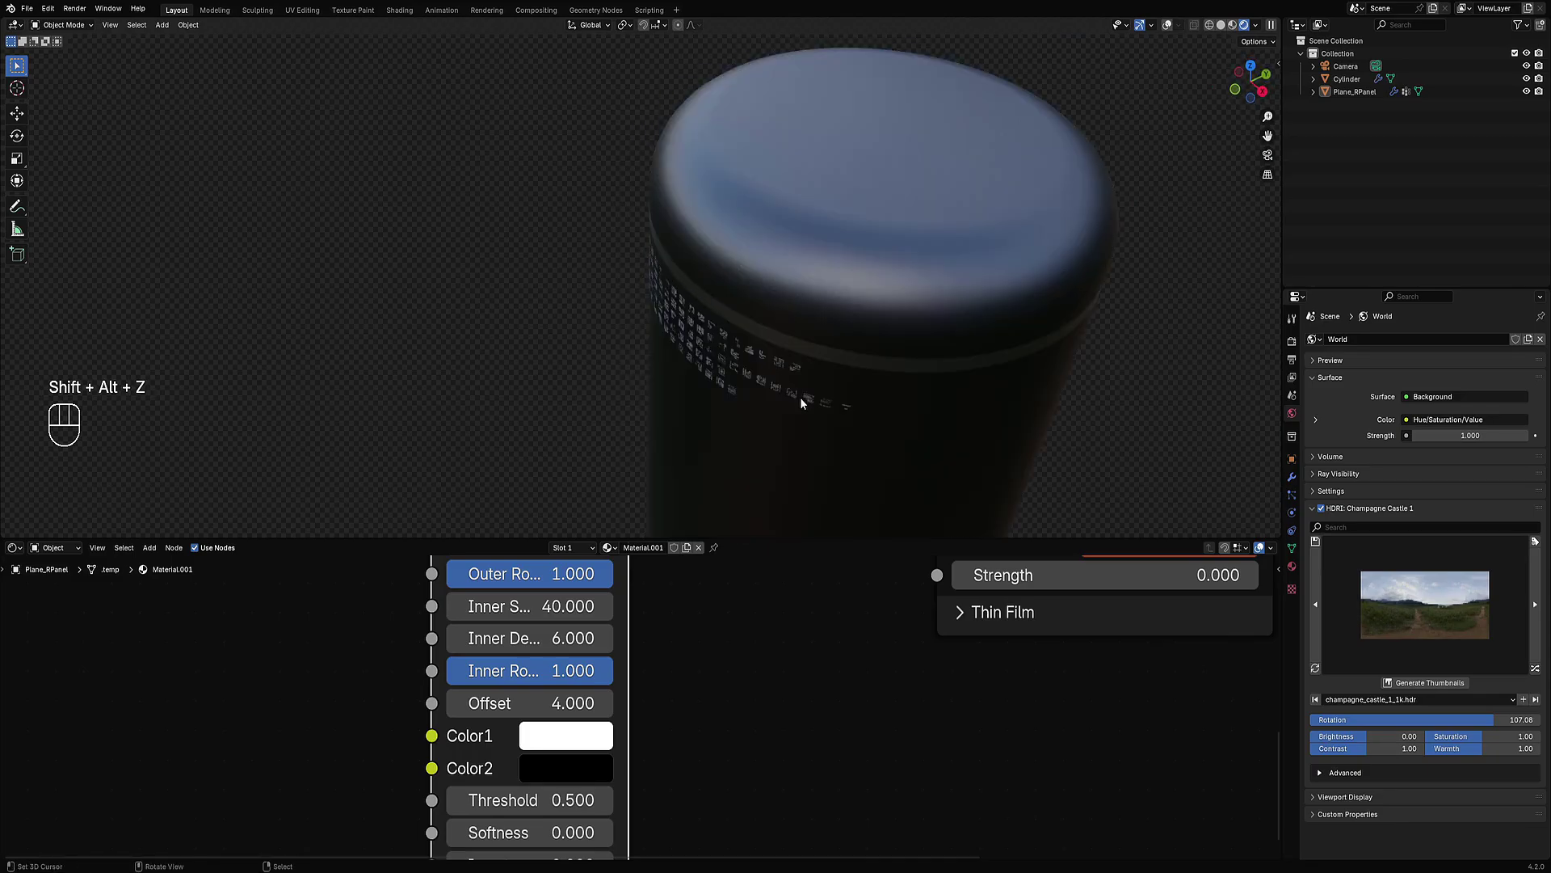
pyautogui.moveTo(802, 402); pyautogui.dragTo(697, 308, button='middle')
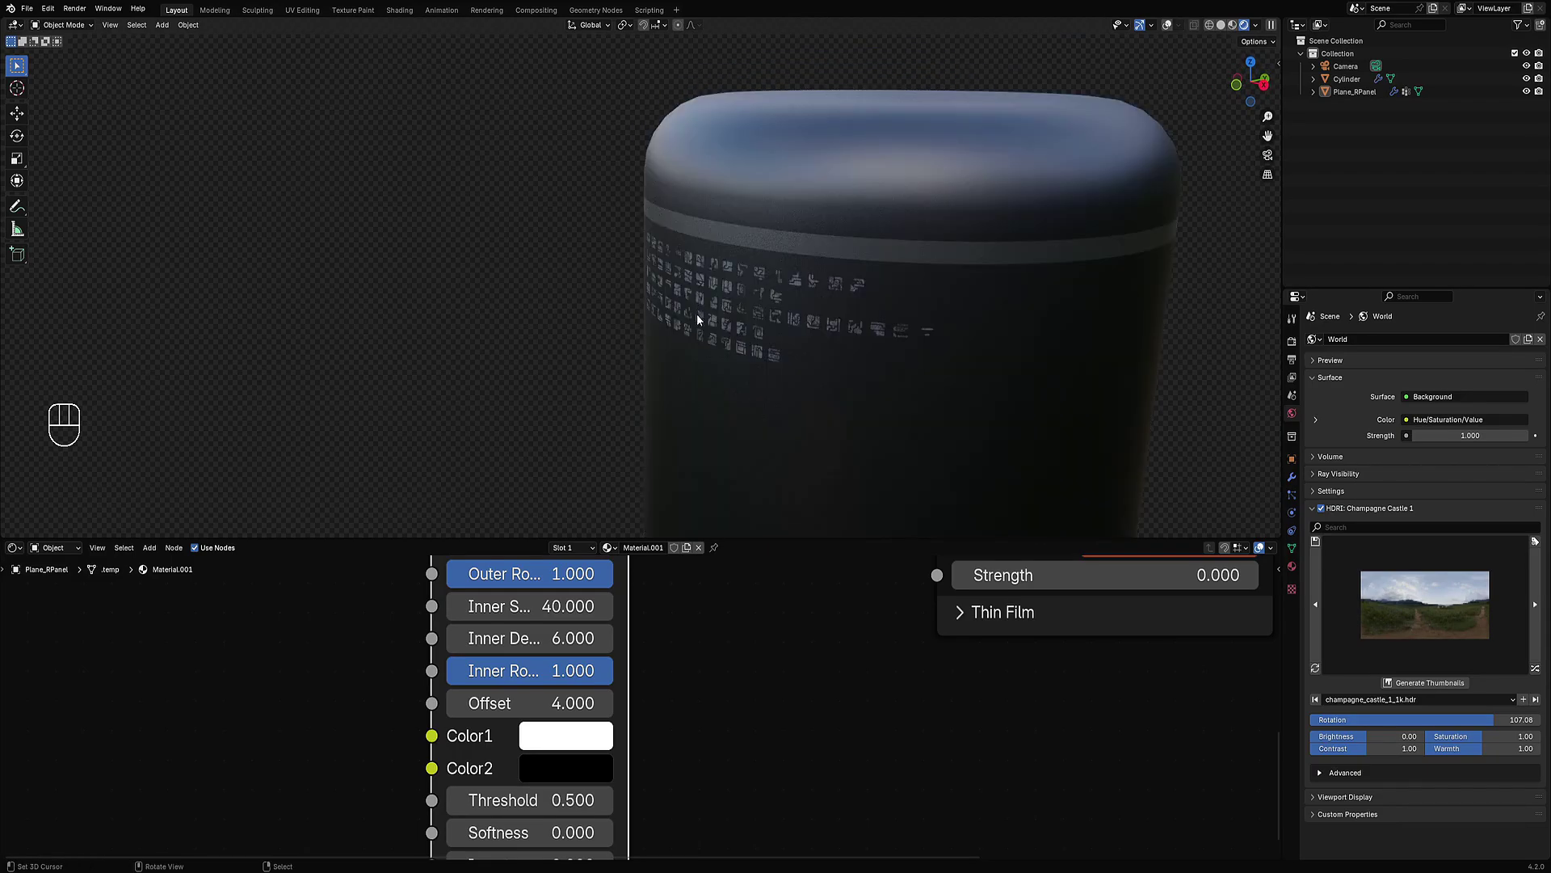
pyautogui.moveTo(792, 433); pyautogui.dragTo(813, 399, button='middle')
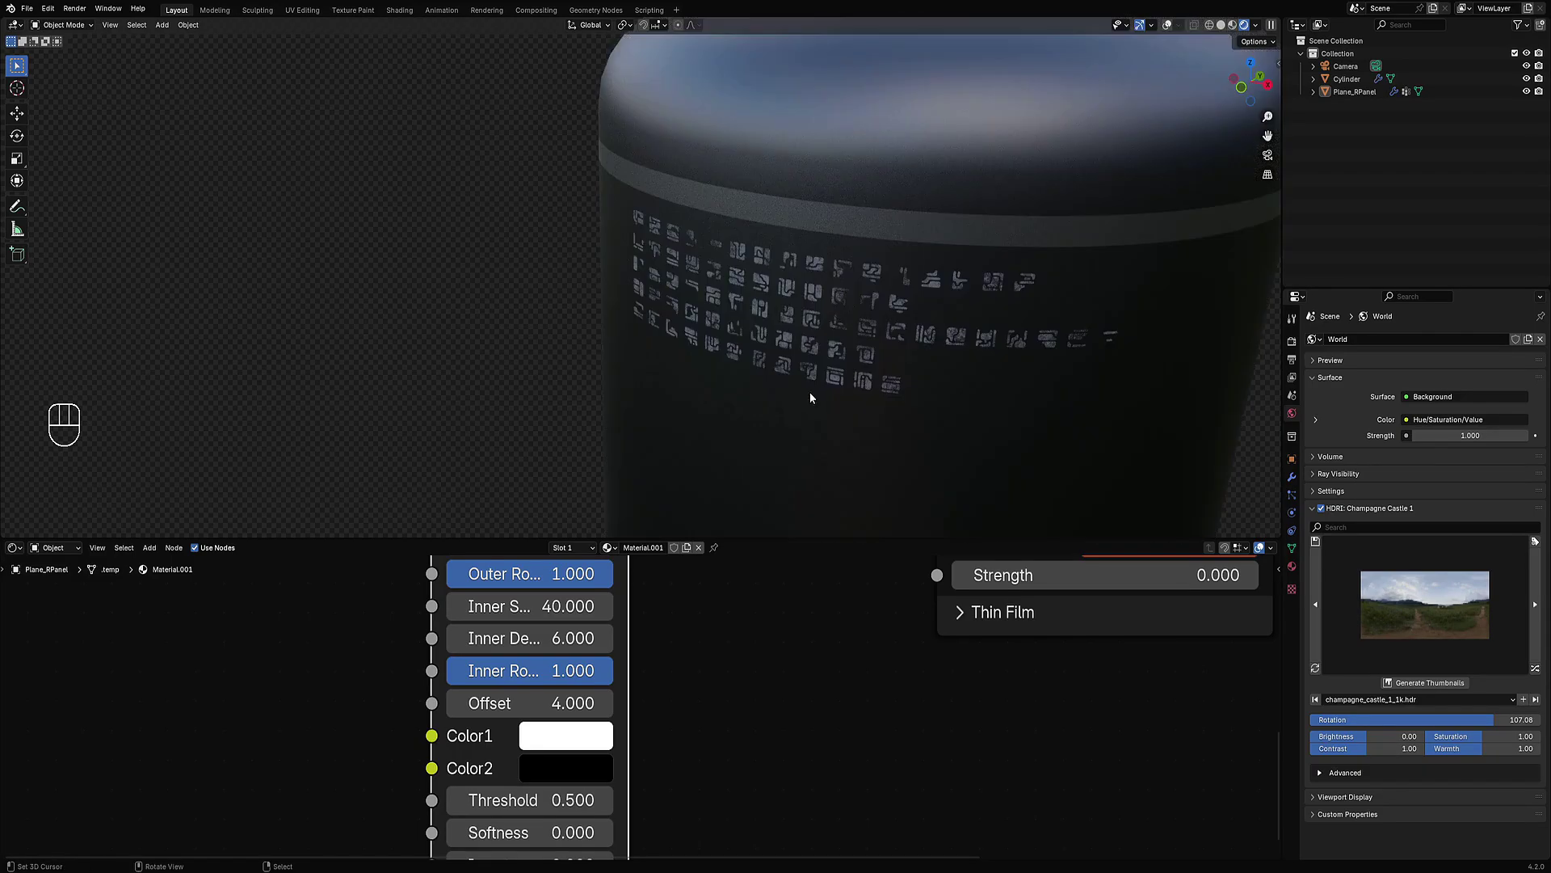
pyautogui.scroll(-1, 808, 391)
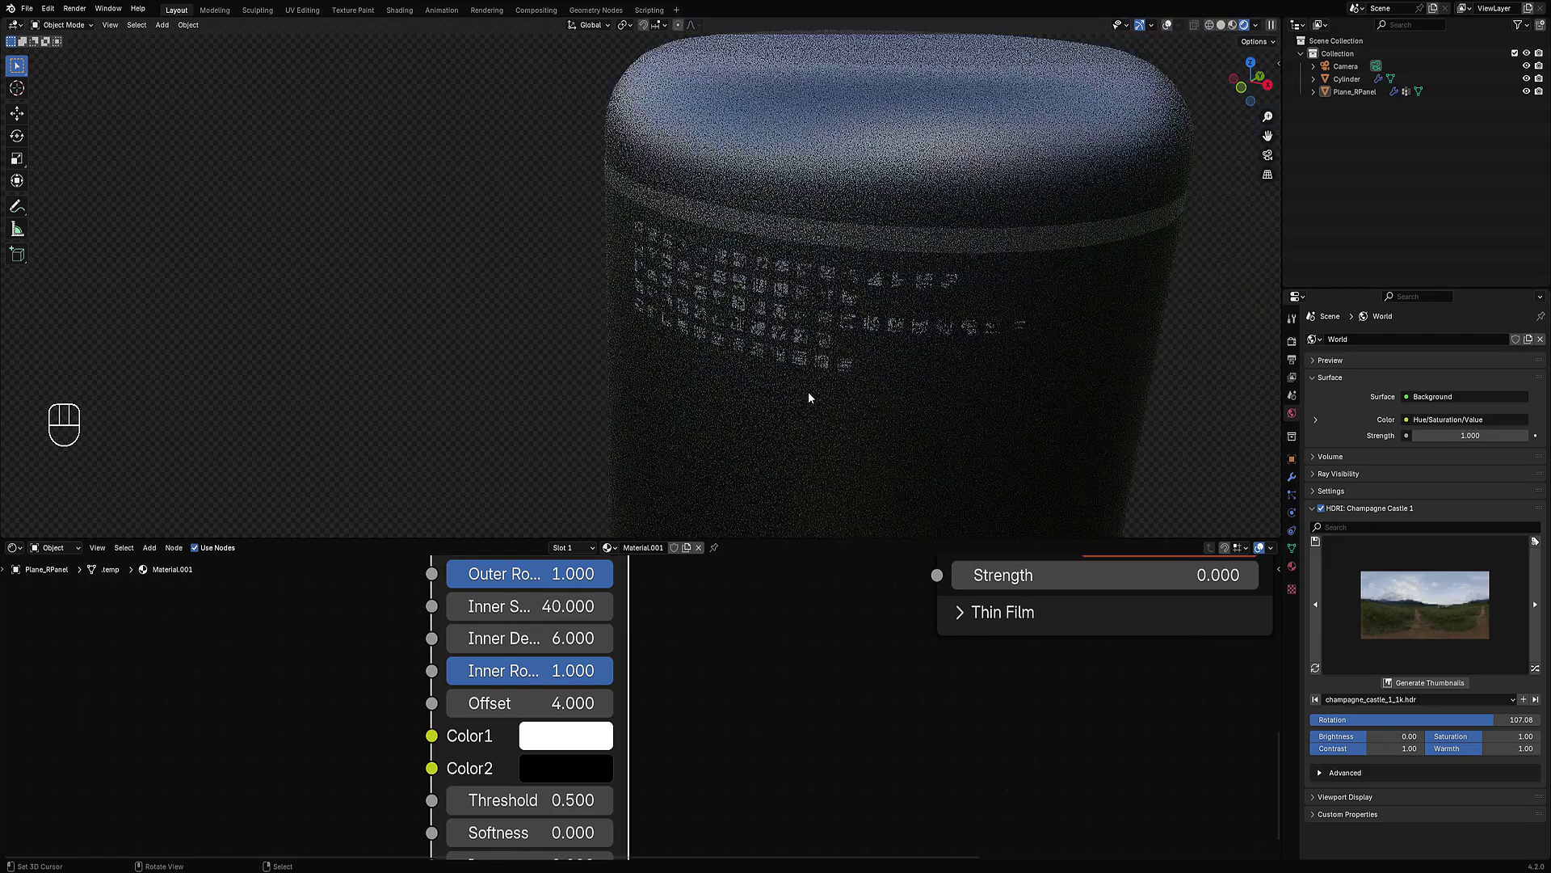
pyautogui.keyDown('alt'); pyautogui.moveTo(808, 391); pyautogui.dragTo(807, 230, button='middle'); pyautogui.keyUp('alt')
pyautogui.scroll(-4, 857, 369)
# Step: Switch the viewport to solid shading, select the cylinder and turn the overlays back on
pyautogui.press('z')
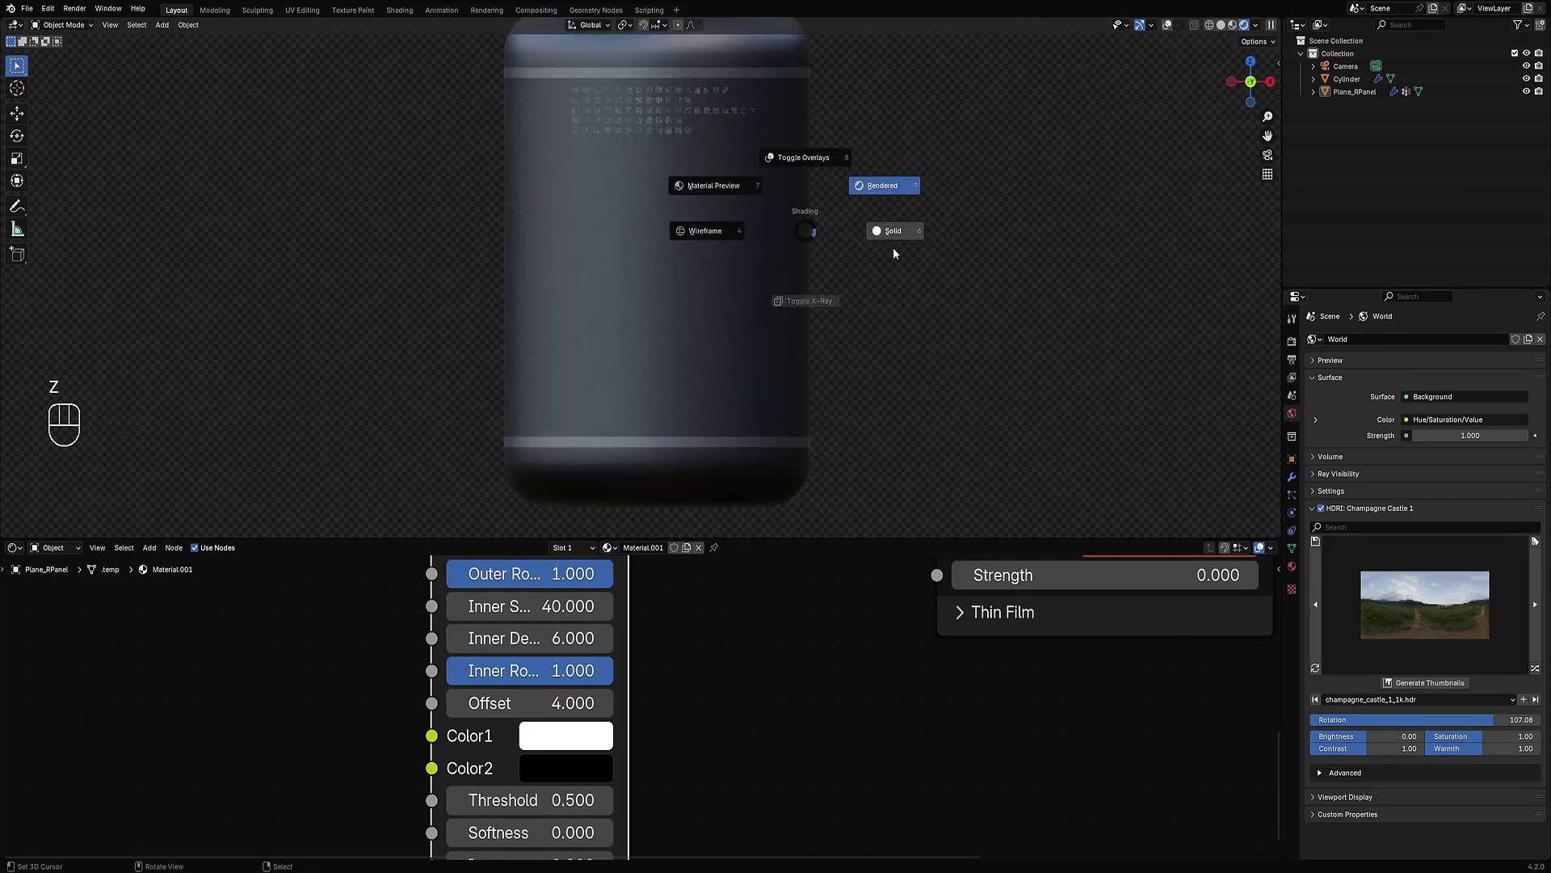
pyautogui.click(893, 247)
pyautogui.keyDown('shift'); pyautogui.click(543, 294); pyautogui.keyUp('shift')
pyautogui.hotkey('shift', 'alt', 'z')
pyautogui.keyDown('shift'); pyautogui.moveTo(630, 281); pyautogui.dragTo(644, 307, button='middle'); pyautogui.keyUp('shift')
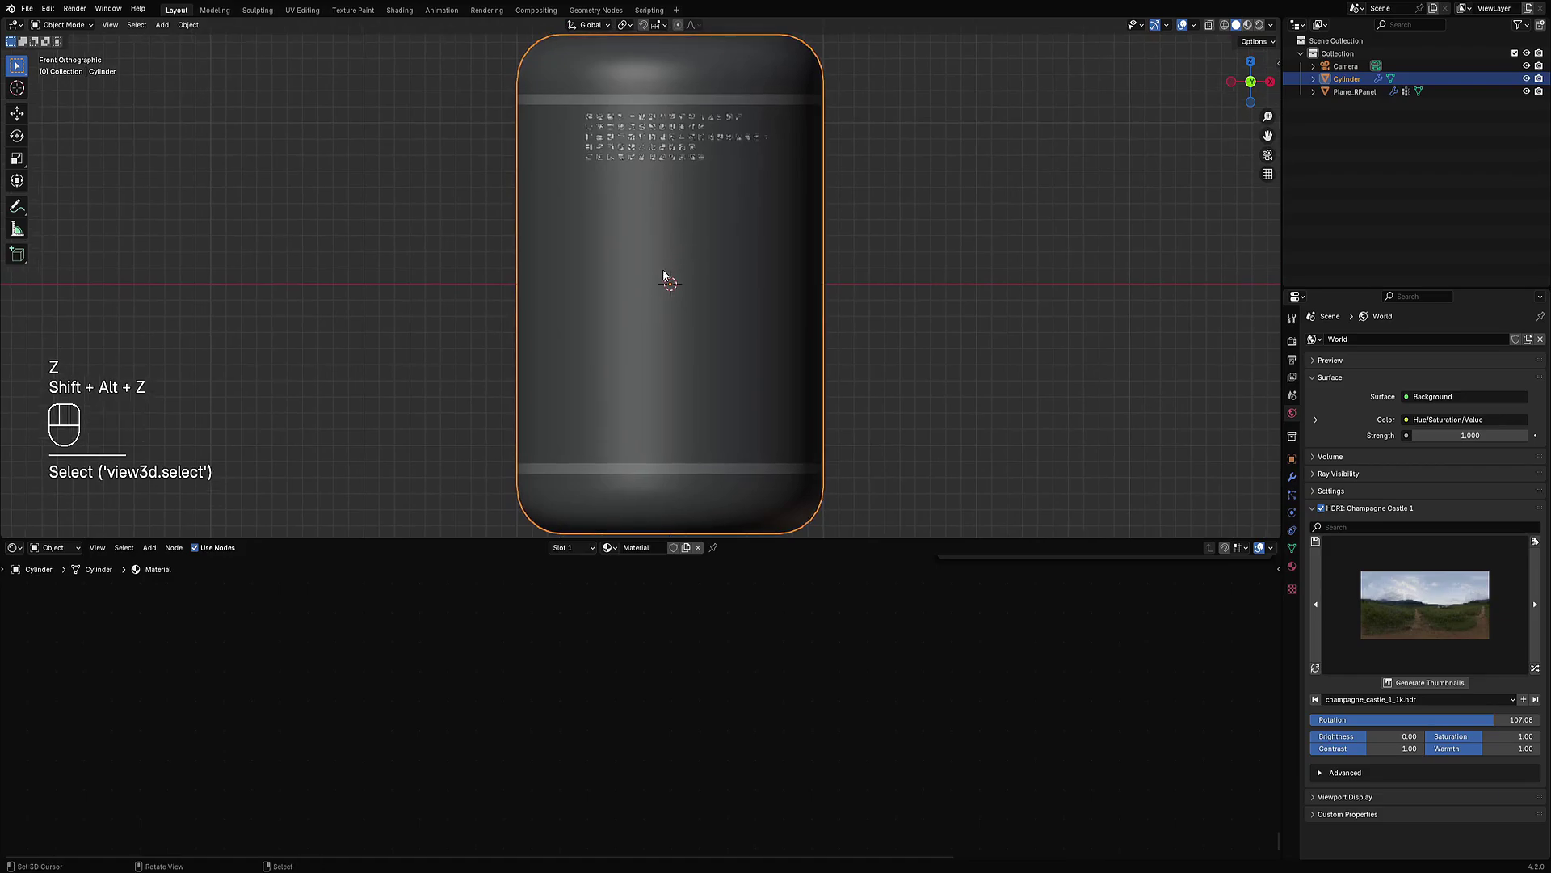
# Step: Use Draw Faces to create a tall rectangular panel on the cylinder's front below the glyphs, with a Solidify offset of -33.6537
pyautogui.hotkey('shift', 'ctrl', 'x')
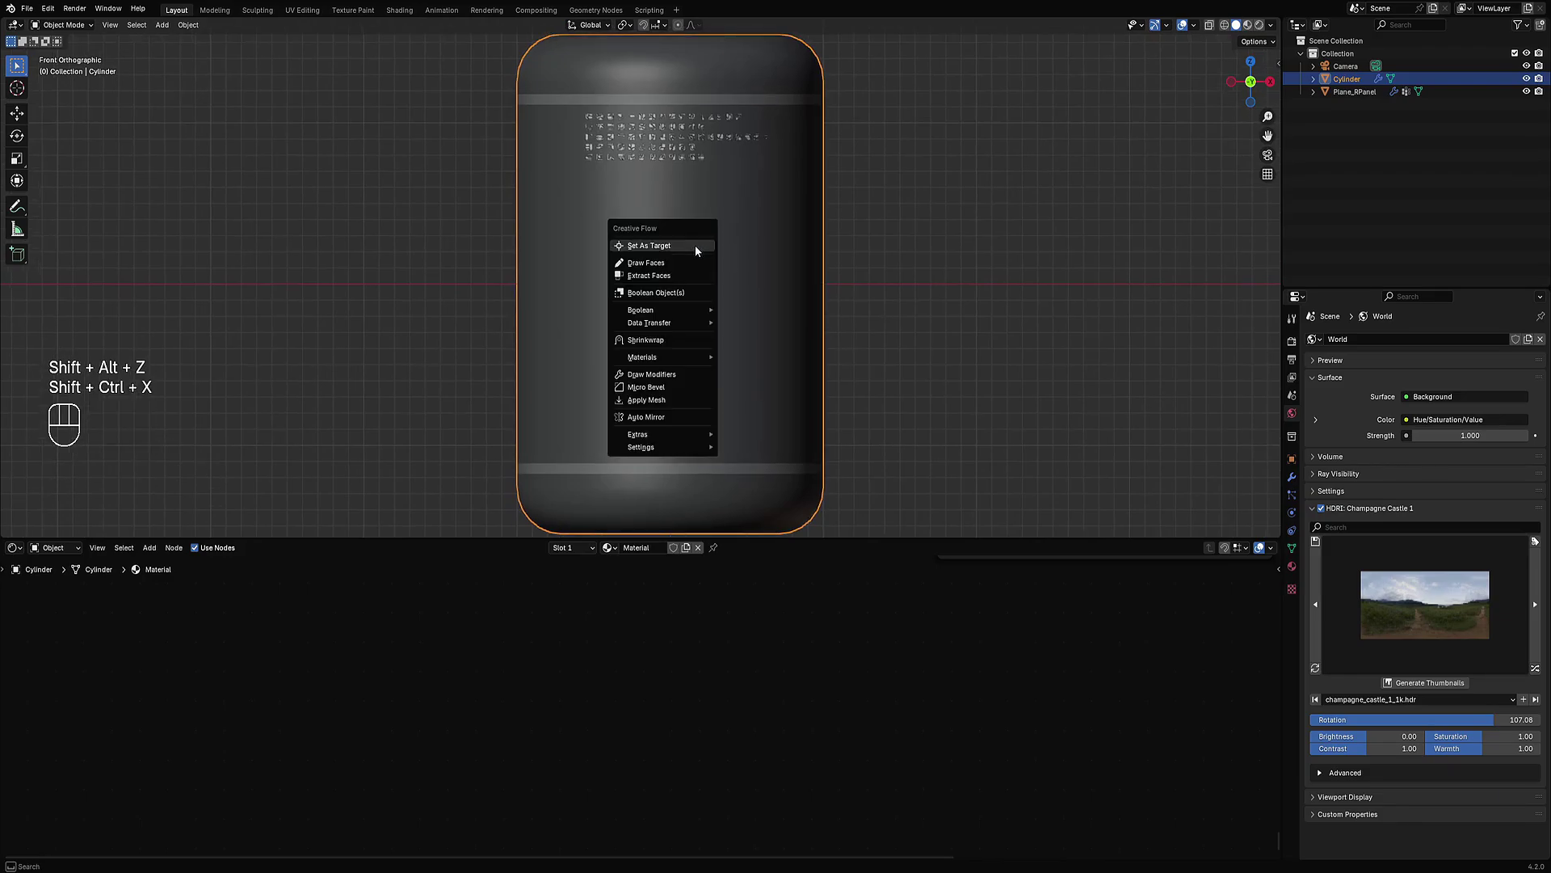
pyautogui.click(688, 259)
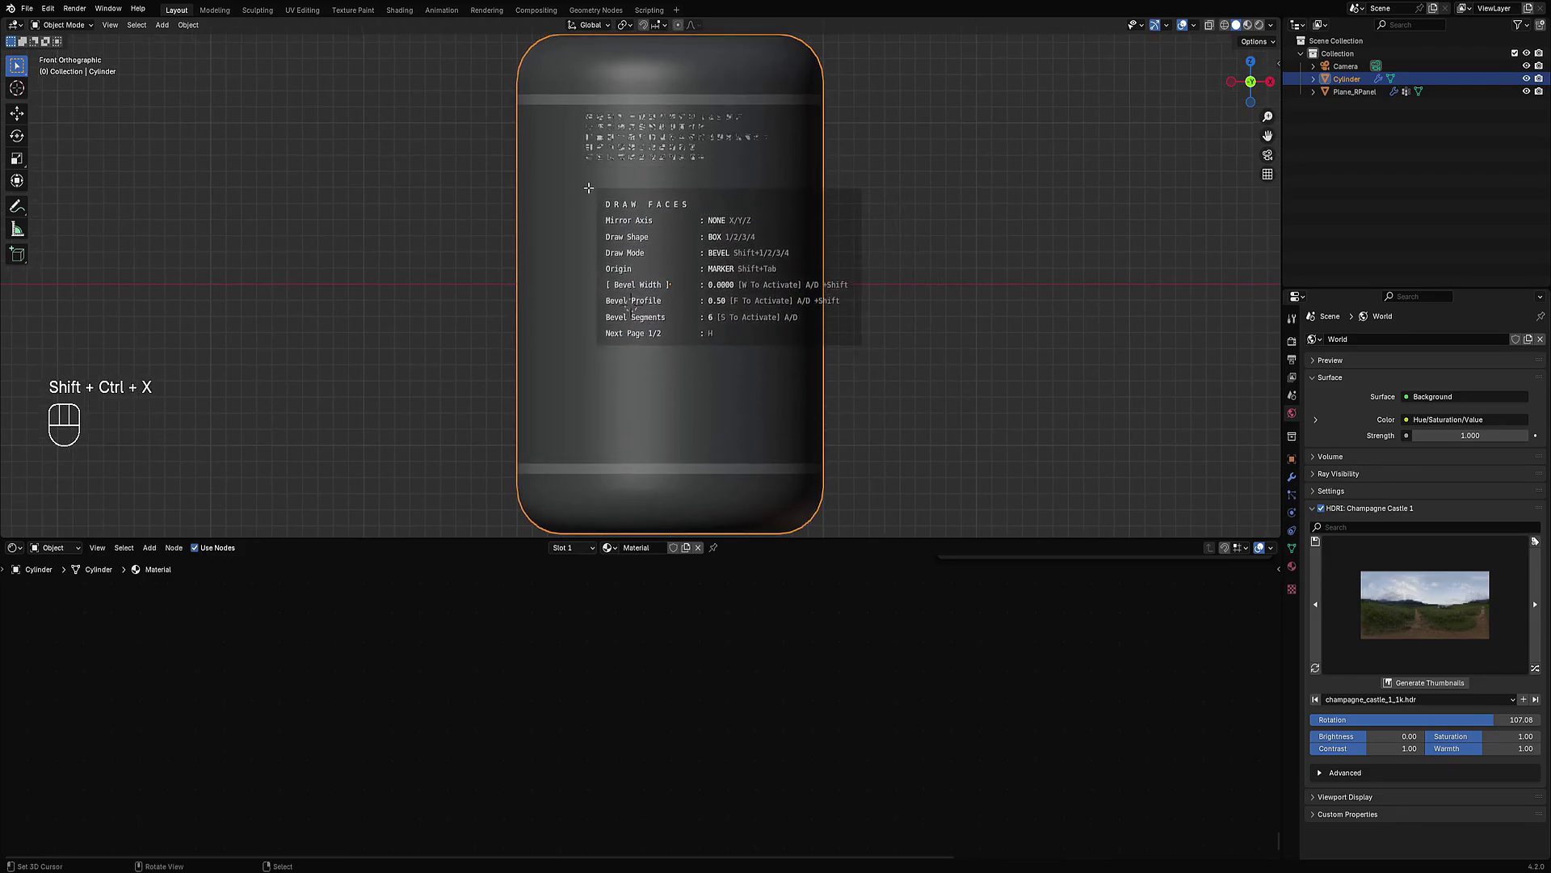
pyautogui.moveTo(590, 194); pyautogui.dragTo(649, 419)
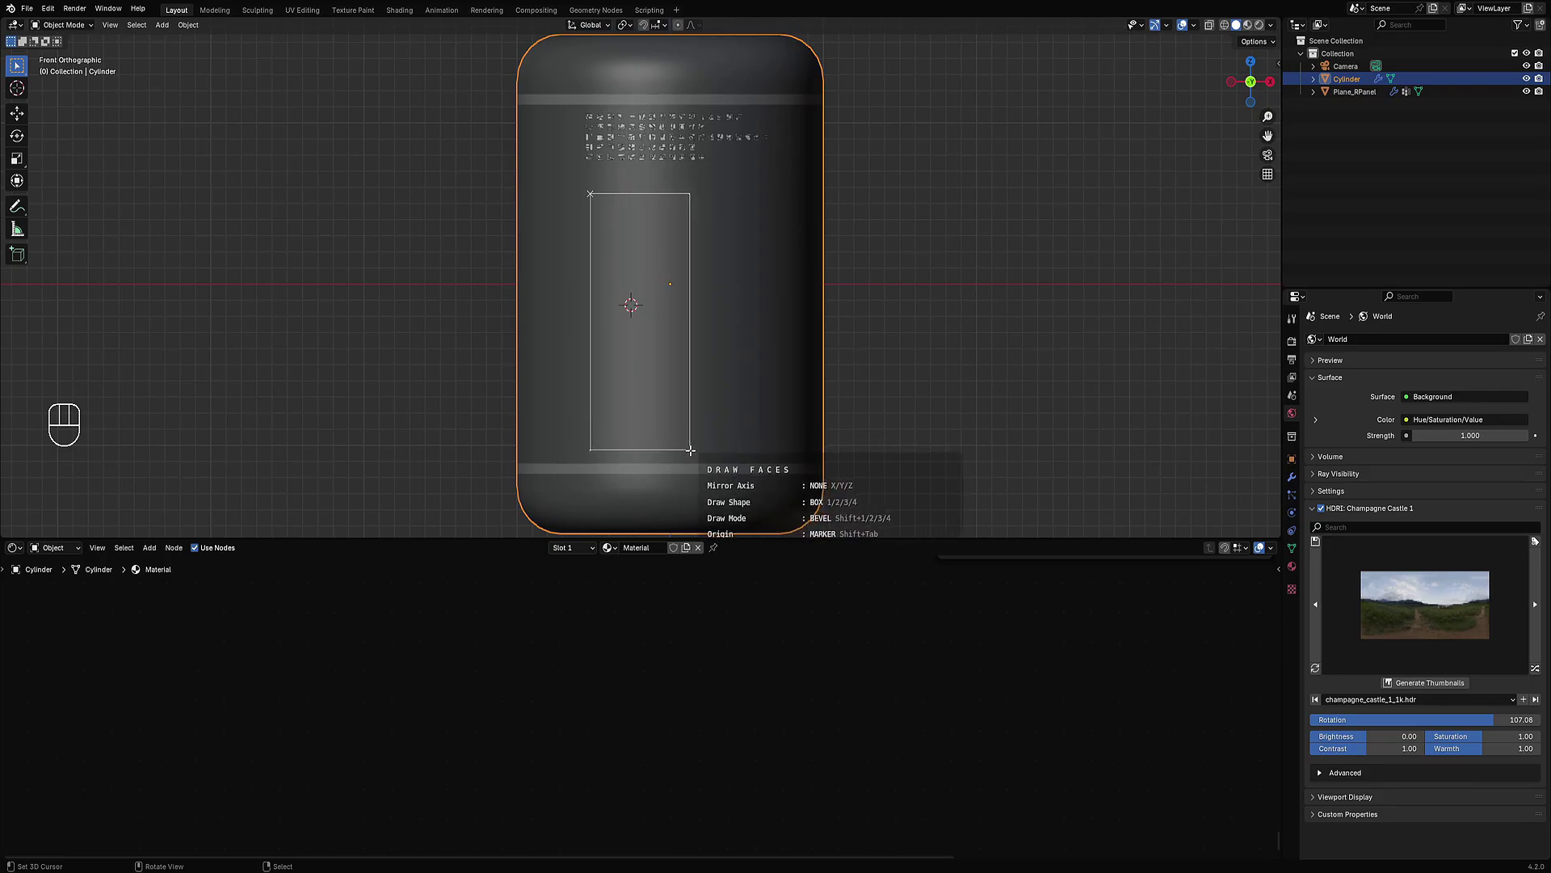
pyautogui.press('space')
pyautogui.moveTo(796, 194); pyautogui.dragTo(779, 266, button='middle')
pyautogui.press('alt')
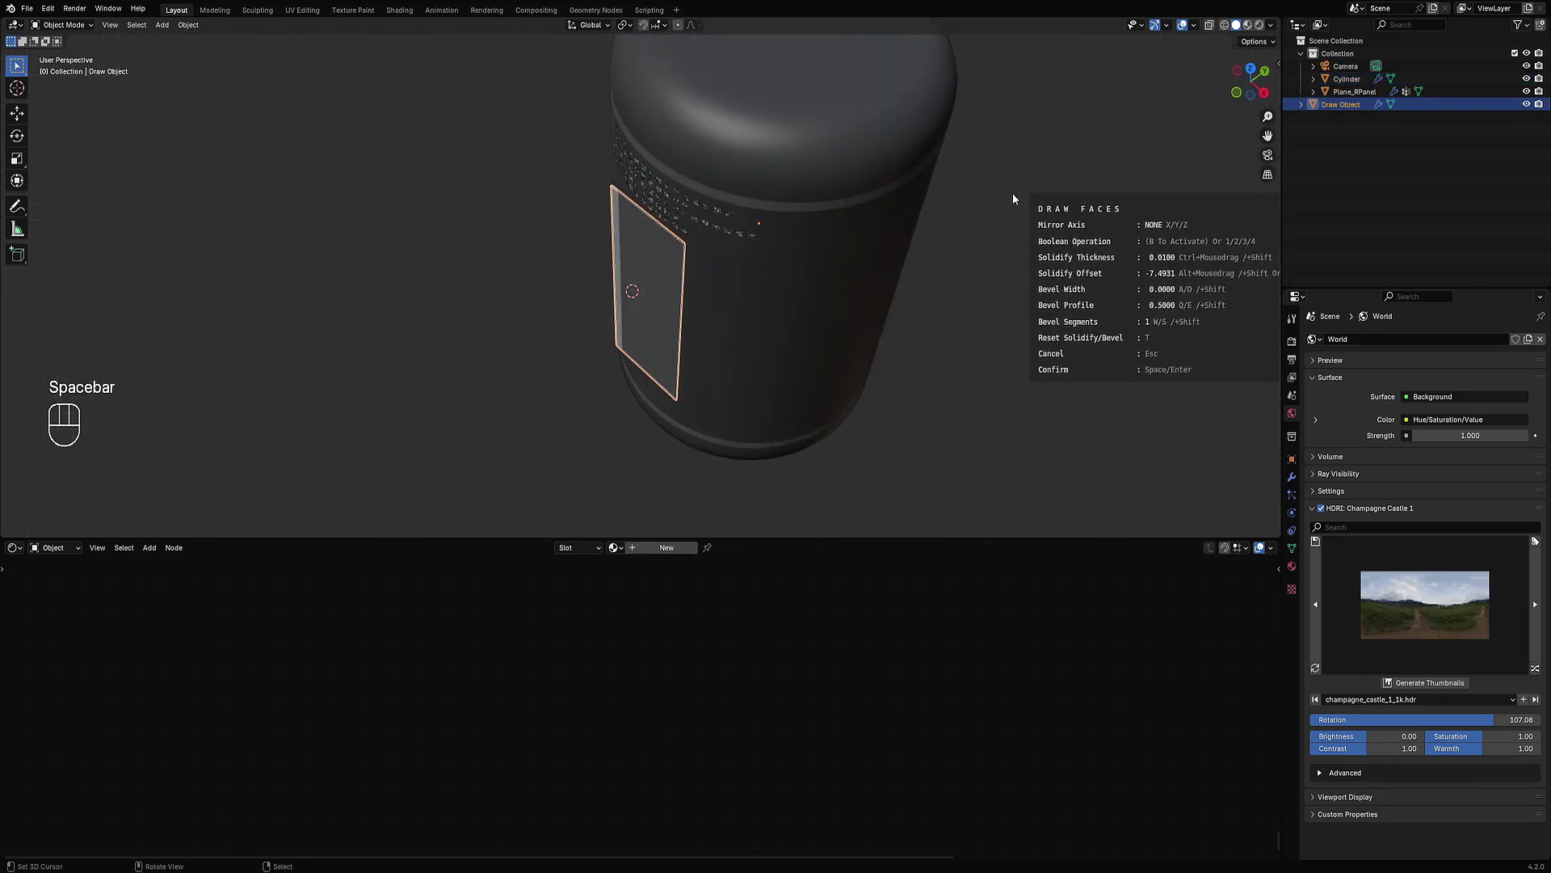
pyautogui.press('space')
pyautogui.press('alt')
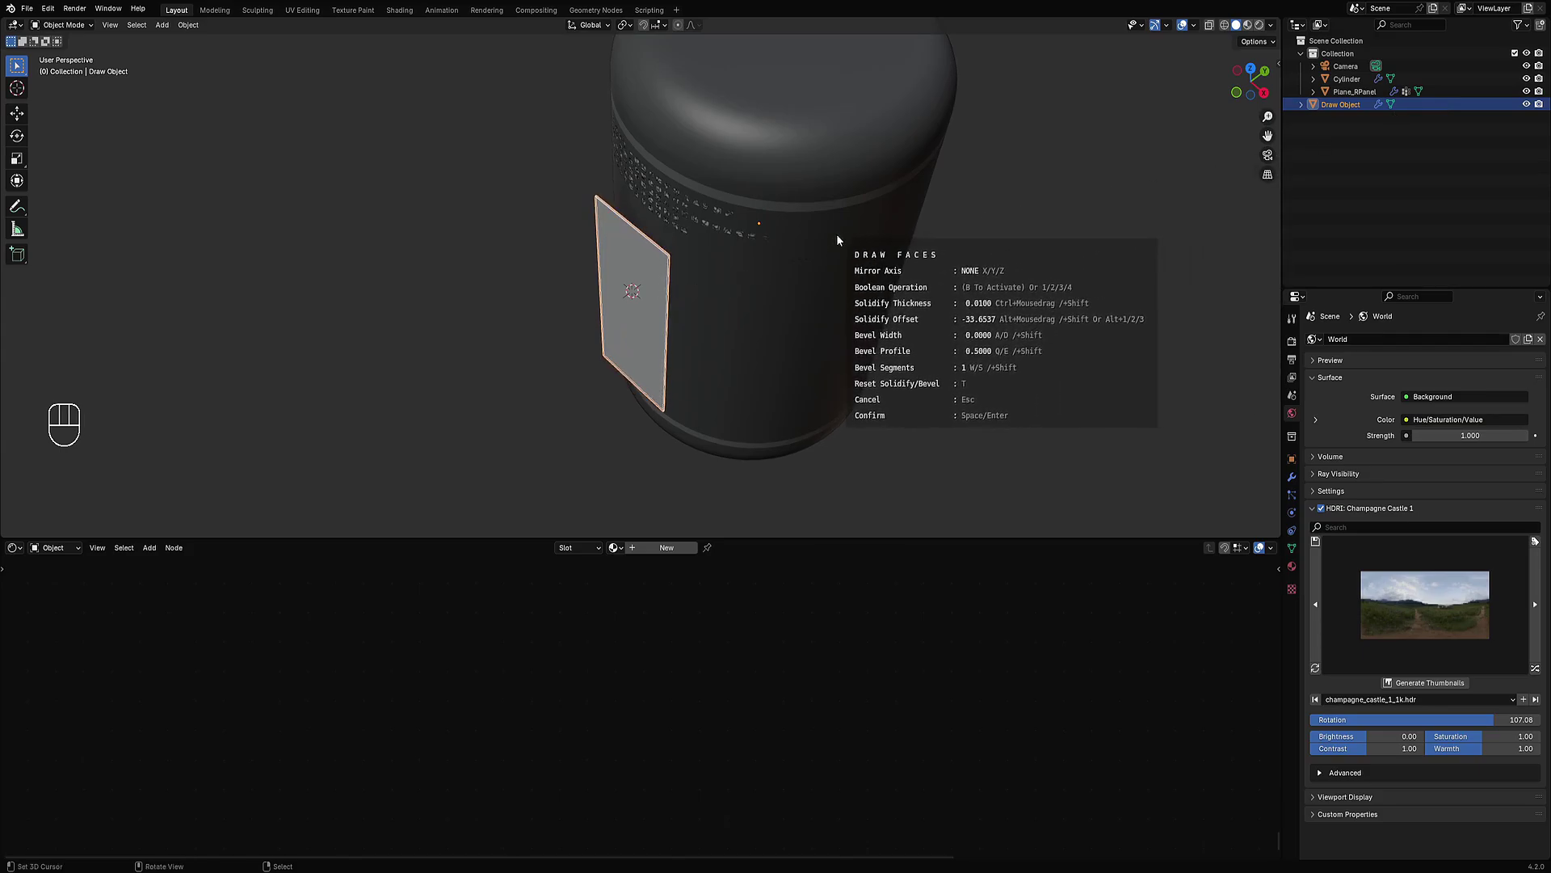
pyautogui.press('space')
# Step: Disable Solidify for the drawn rectangular panel in its Draw Modifiers settings
pyautogui.moveTo(808, 241)
pyautogui.mouseDown(button='middle')
pyautogui.moveTo(716, 250)
pyautogui.moveTo(773, 231)
pyautogui.moveTo(849, 259)
pyautogui.moveTo(789, 191)
pyautogui.mouseUp(button='middle')
pyautogui.hotkey('shift', 'ctrl', 'x')
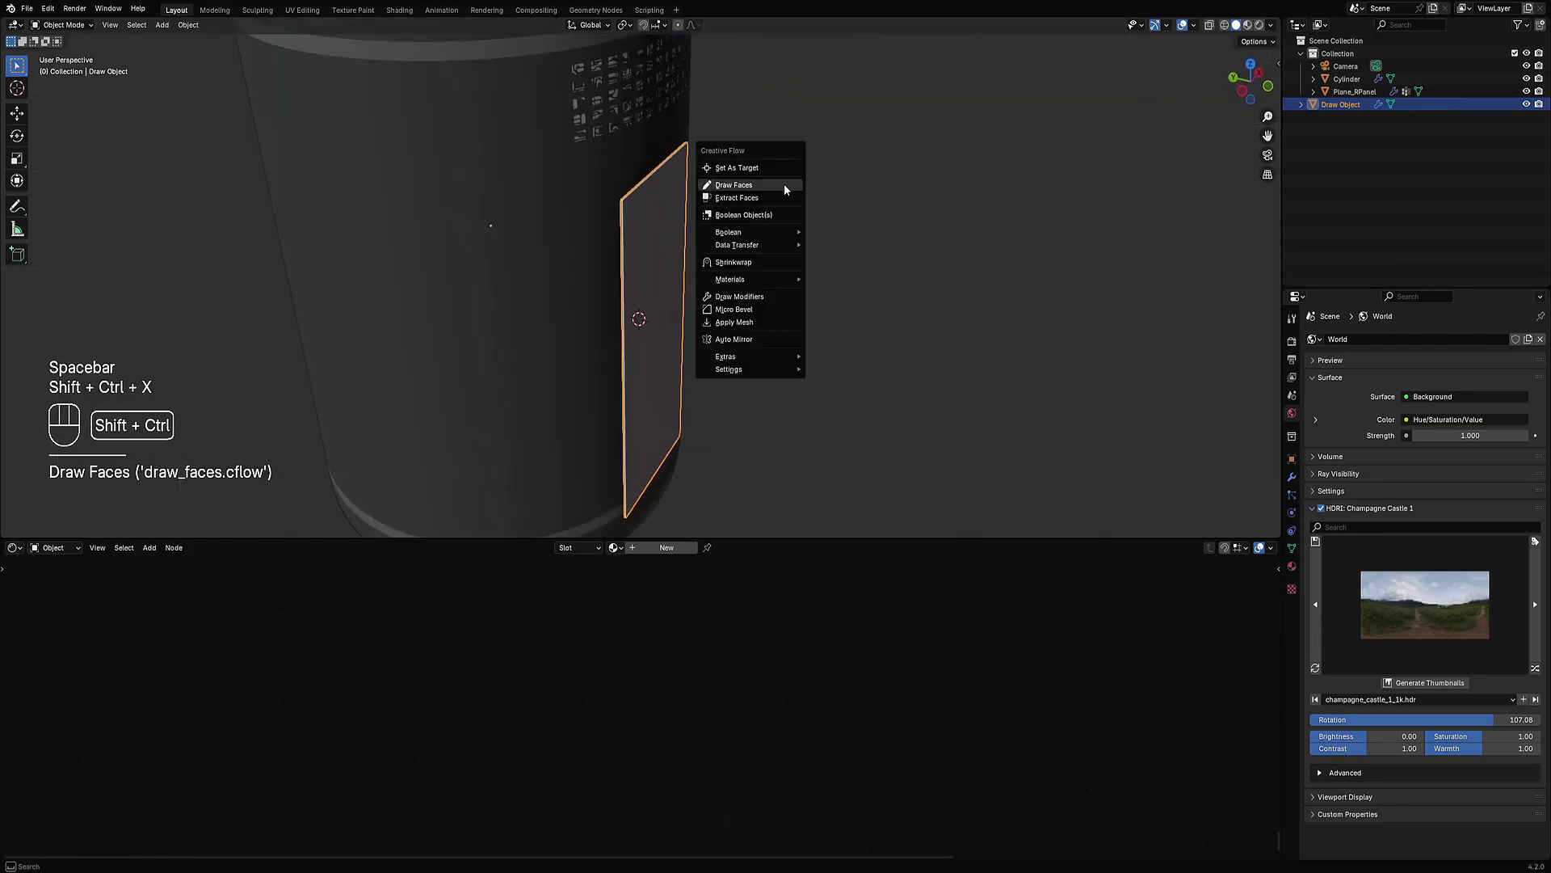
pyautogui.click(738, 301)
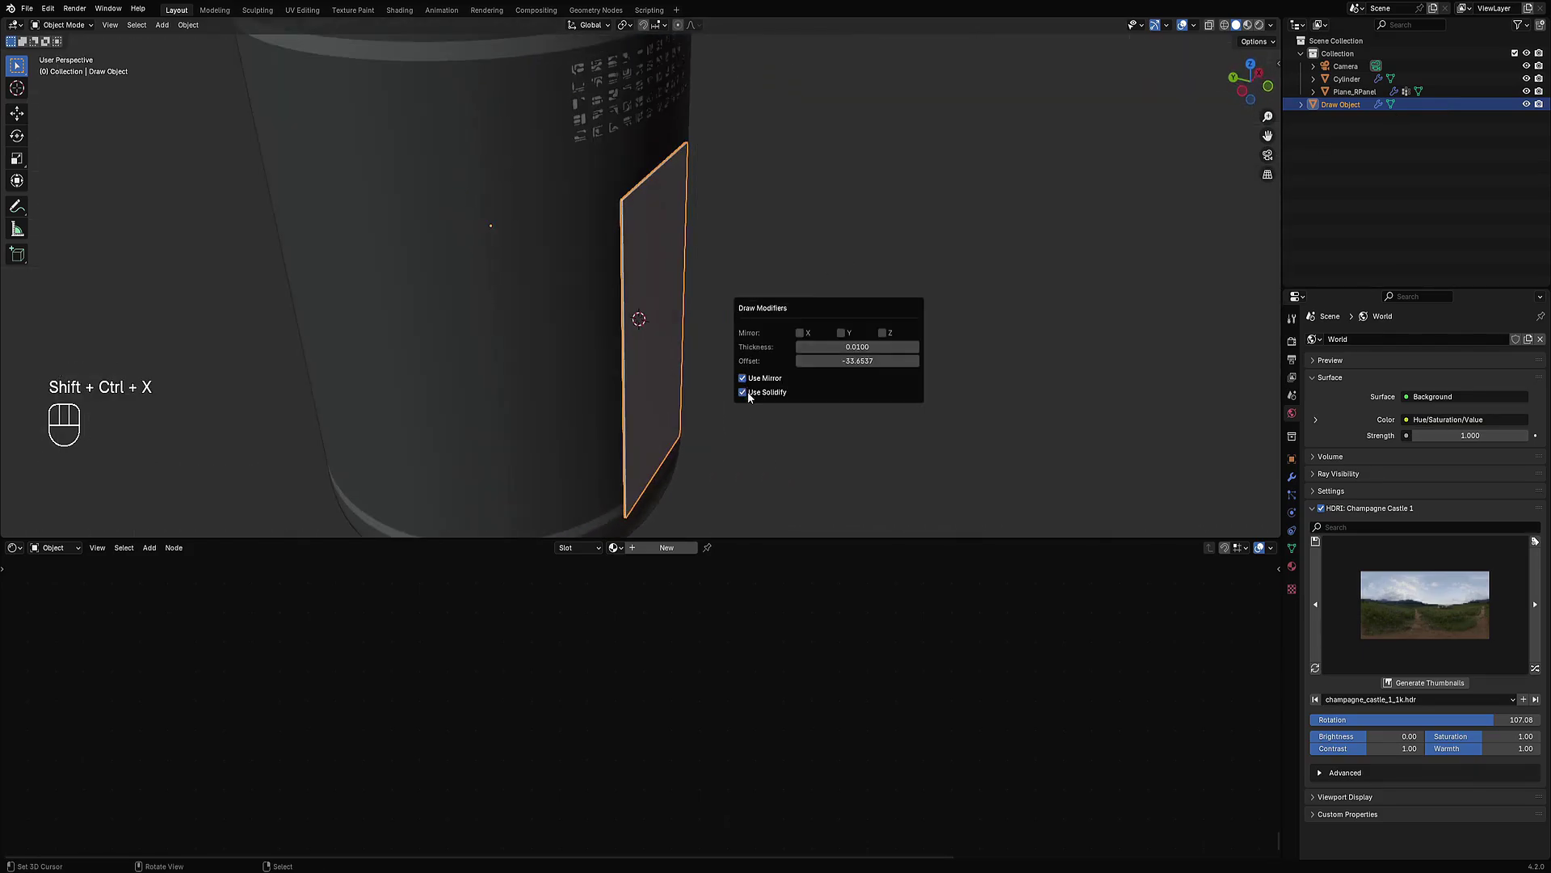
pyautogui.click(742, 393)
# Step: Move the rectangular panel's whole mesh out in front of the cylinder with Shrink/Fatten and reopen it in Edit Mode
pyautogui.press('Tab')
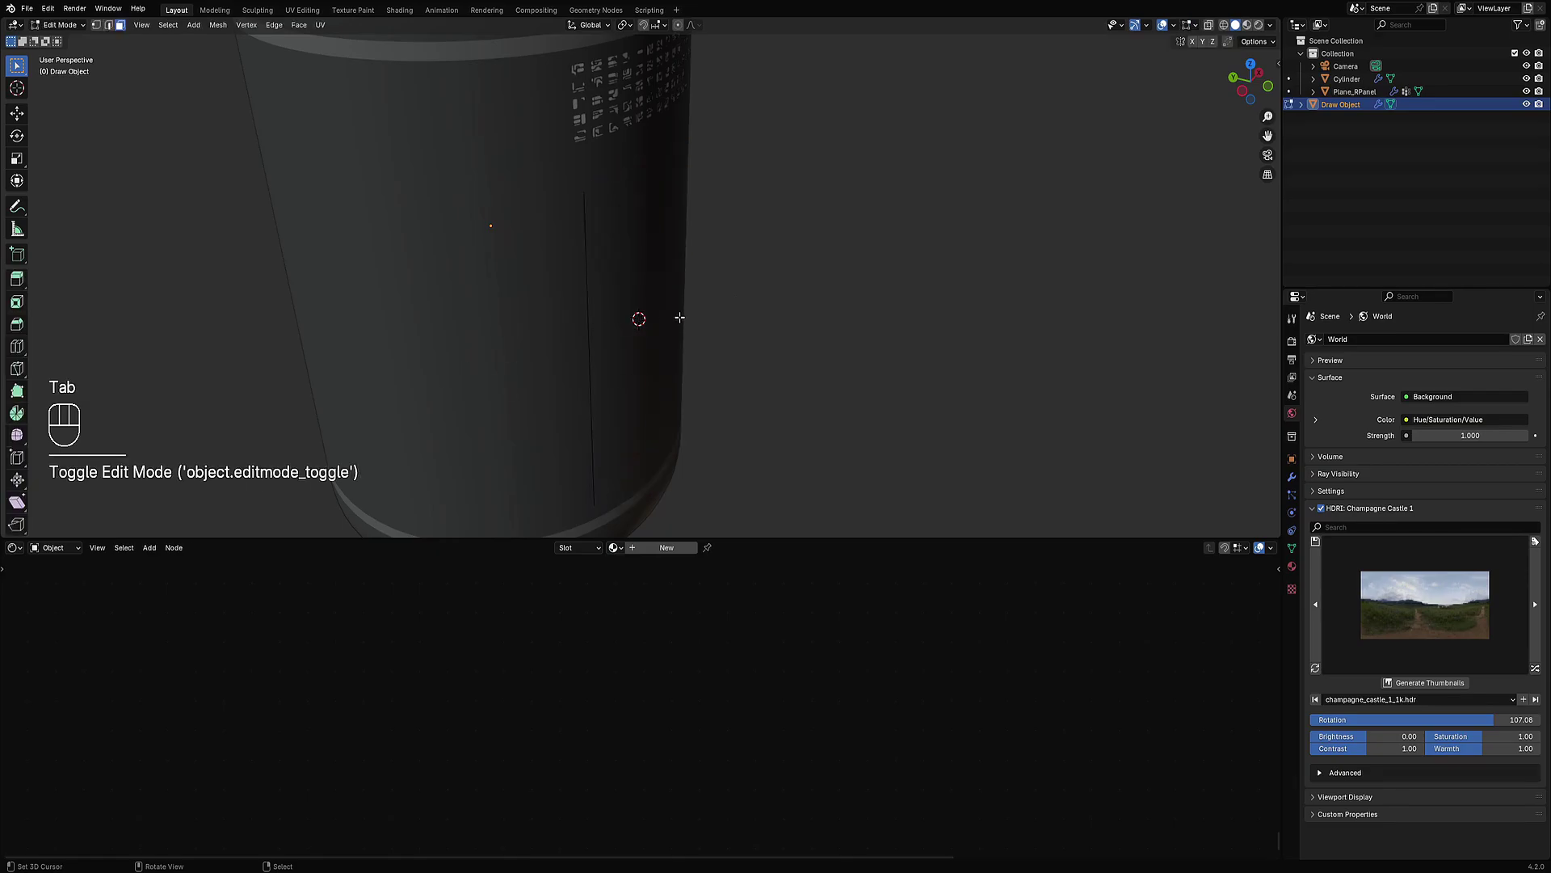
pyautogui.press('a')
pyautogui.hotkey('alt', 's')
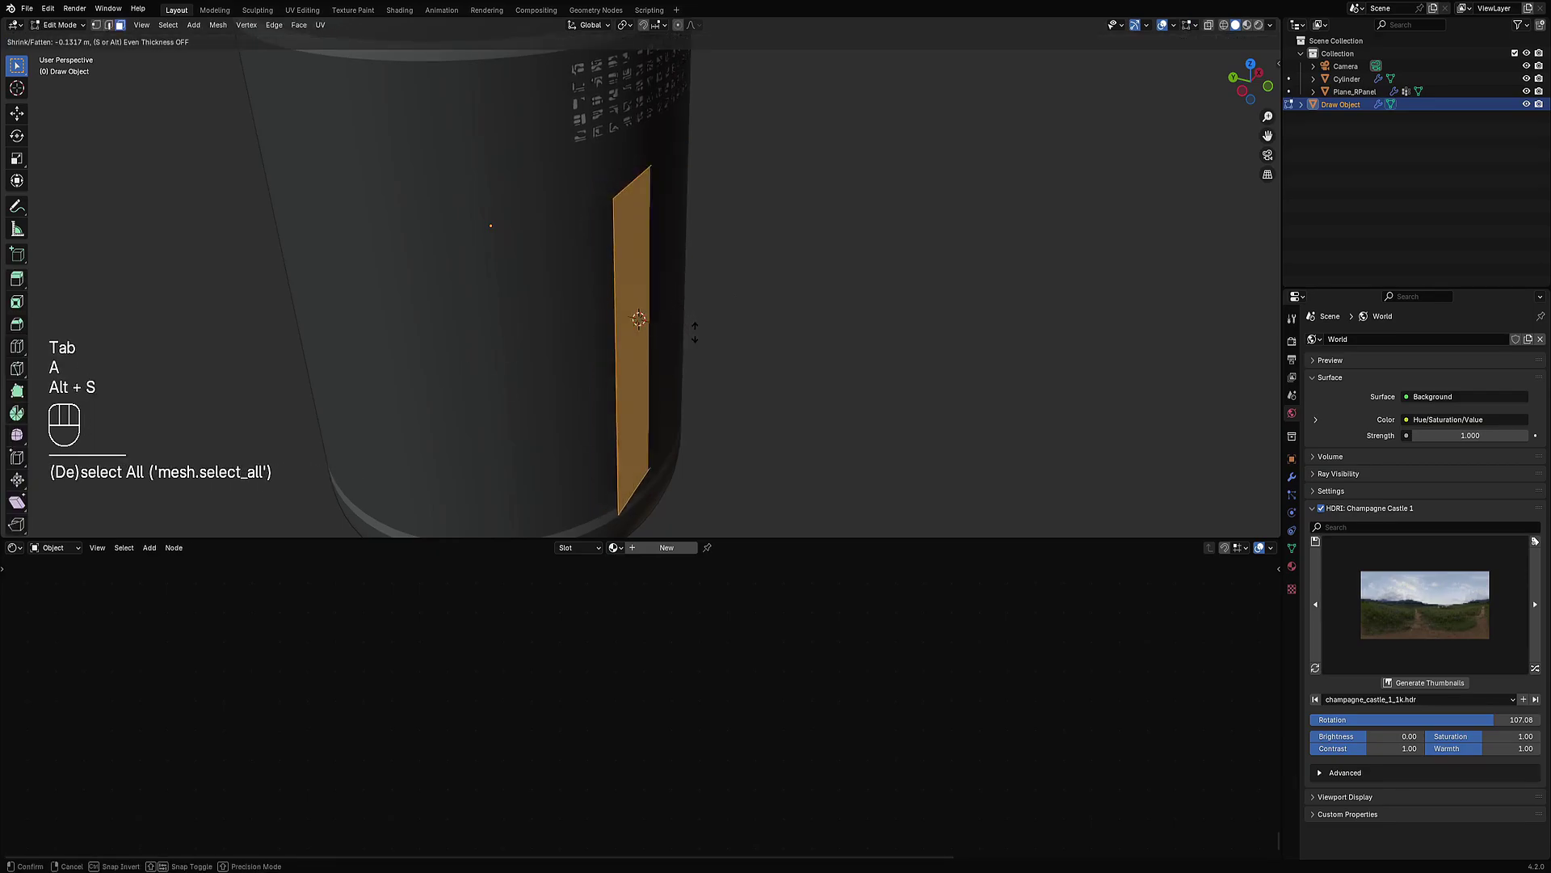
pyautogui.click(712, 307)
pyautogui.press('Tab')
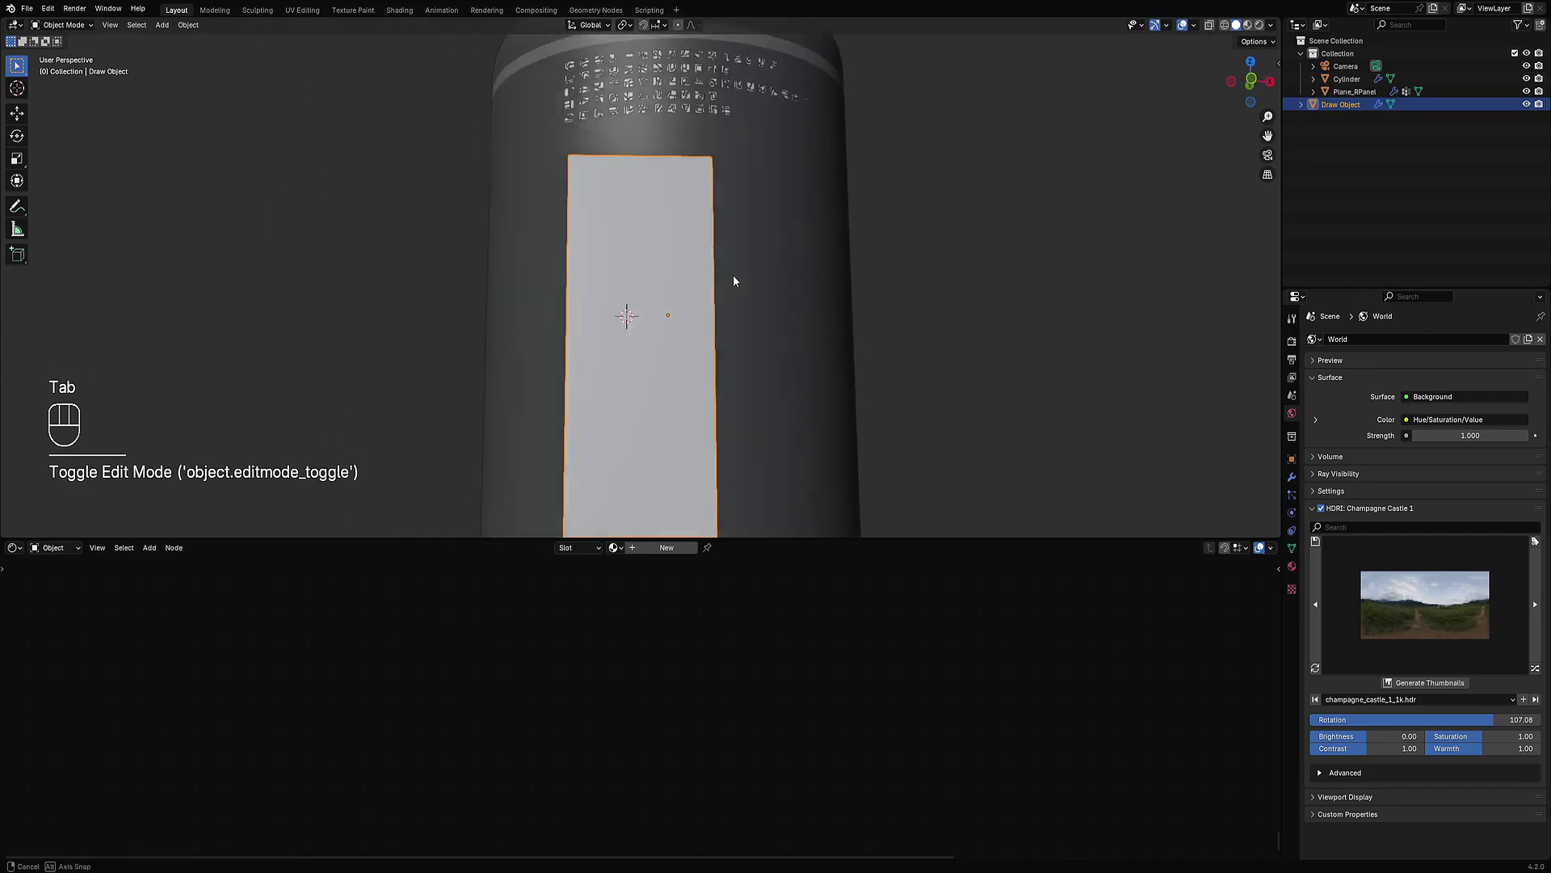
pyautogui.moveTo(711, 307)
pyautogui.mouseDown(button='middle')
pyautogui.moveTo(732, 279)
pyautogui.moveTo(724, 298)
pyautogui.mouseUp(button='middle')
pyautogui.press('Tab')
# Step: Try subdividing the rectangular panel and undo the subdivisions
pyautogui.press('w')
pyautogui.press('w')
pyautogui.hotkey('ctrl', 'z')
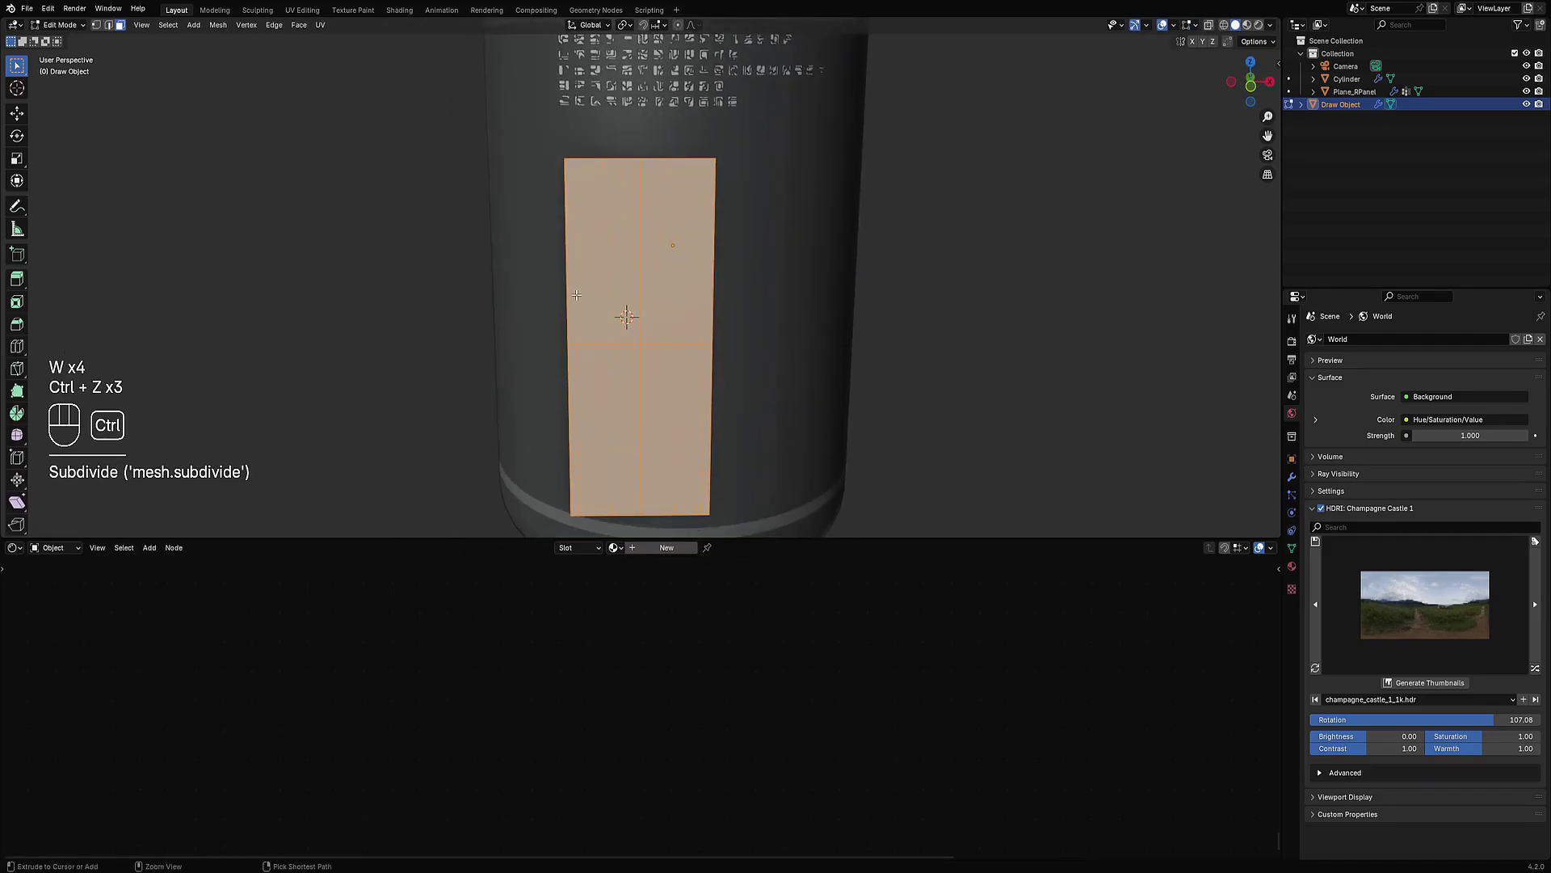
pyautogui.hotkey('ctrl', 'z')
# Step: Divide the rectangular panel into square cells with 18 horizontal and 7 vertical loop cuts
pyautogui.hotkey('ctrl', 'r')
pyautogui.scroll(19, 573, 295)
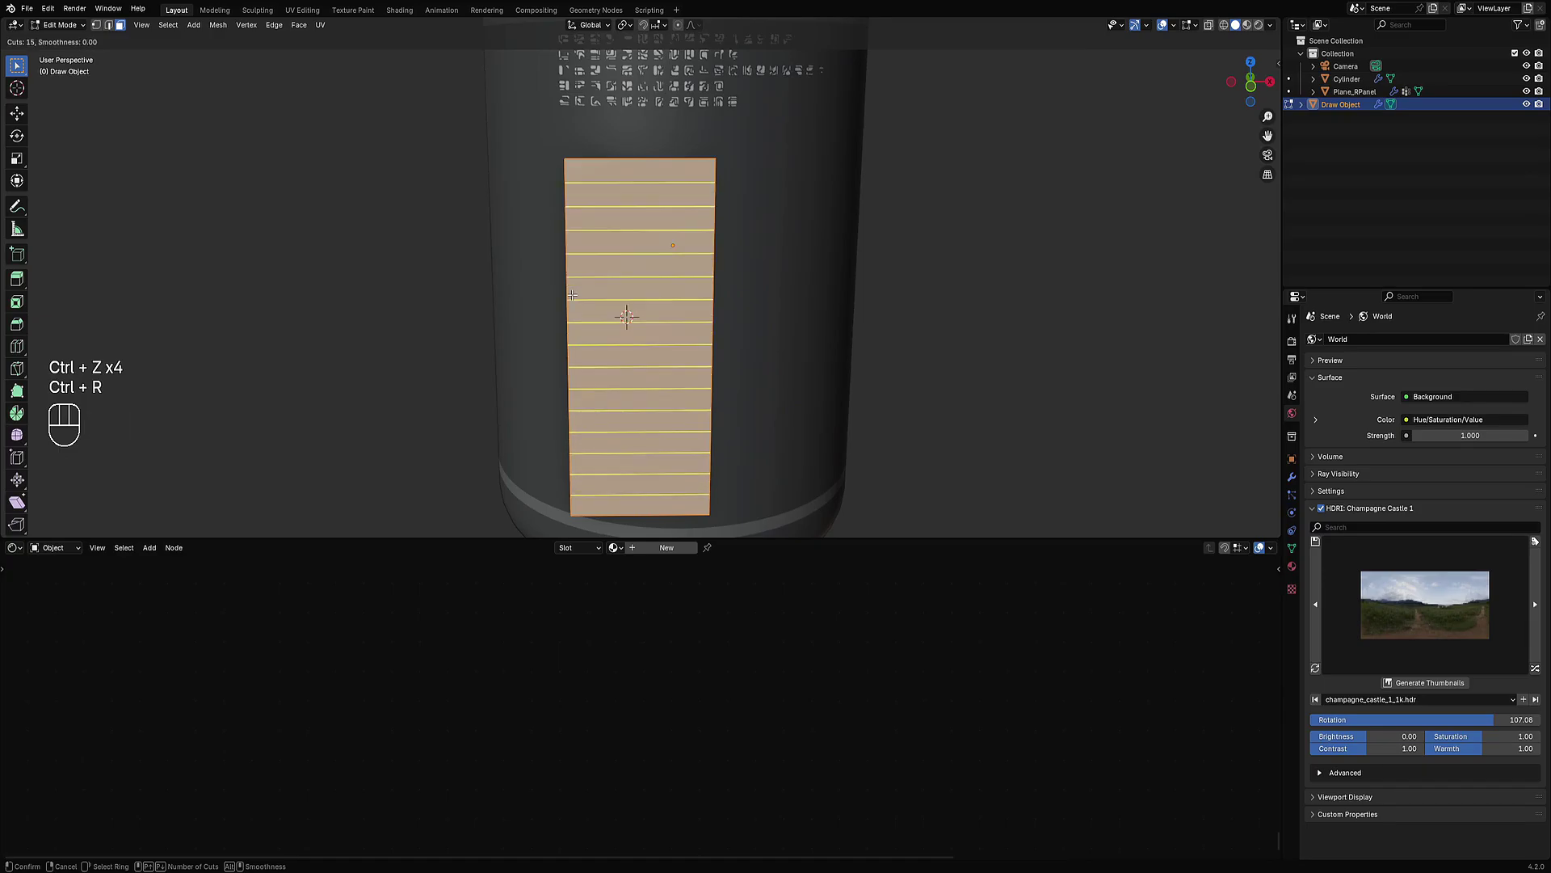
pyautogui.click(572, 295)
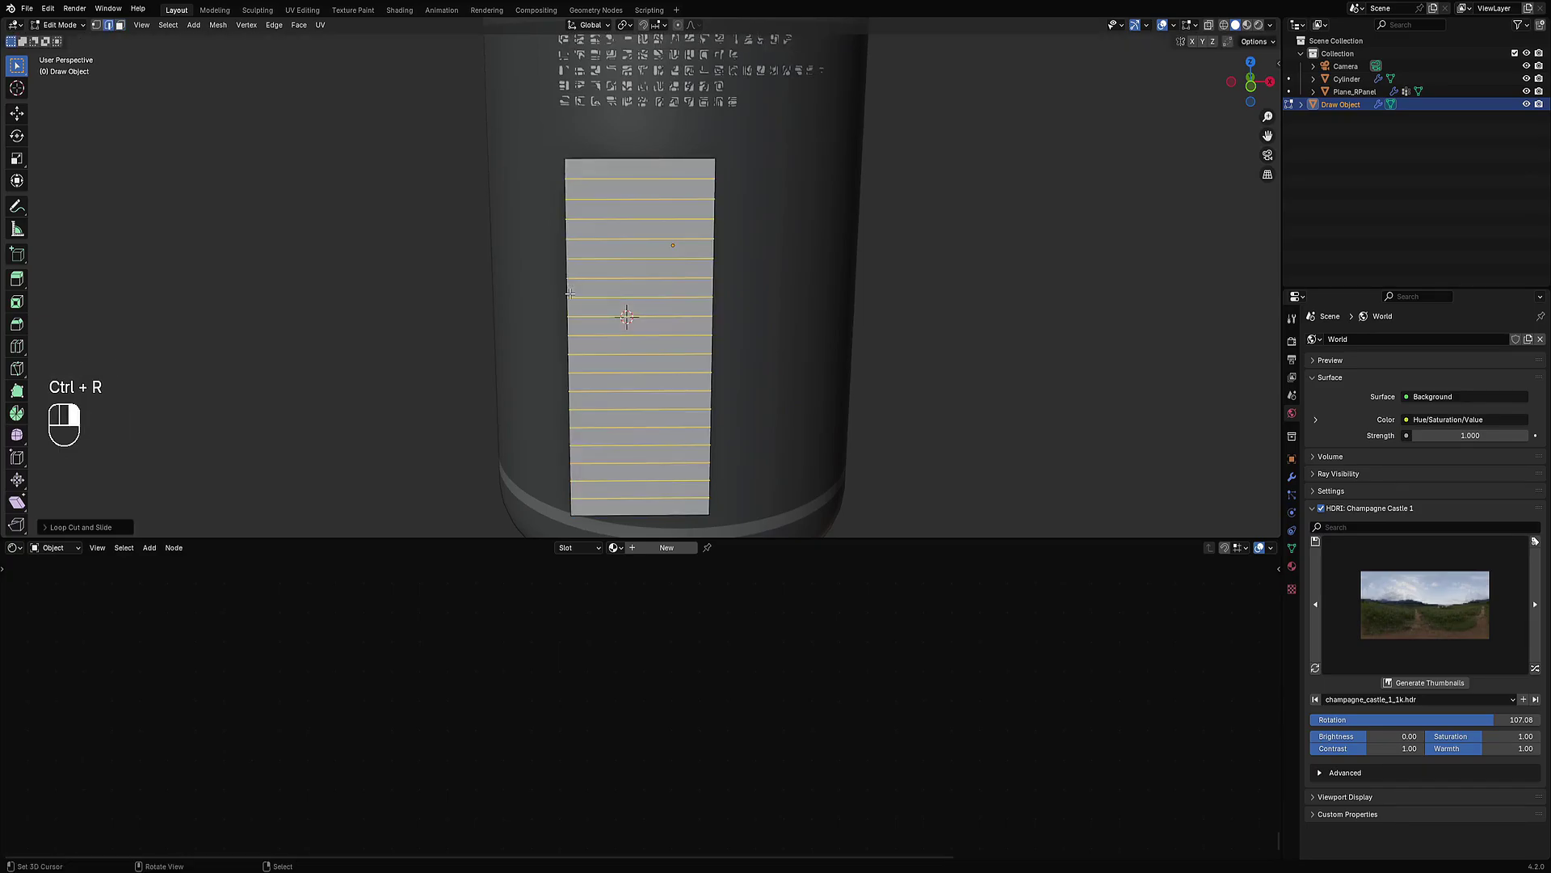
pyautogui.hotkey('ctrl', 'r')
pyautogui.scroll(6, 584, 170)
pyautogui.click(584, 169)
# Step: Try subdividing the whole gridded panel once more and undo it
pyautogui.press('a')
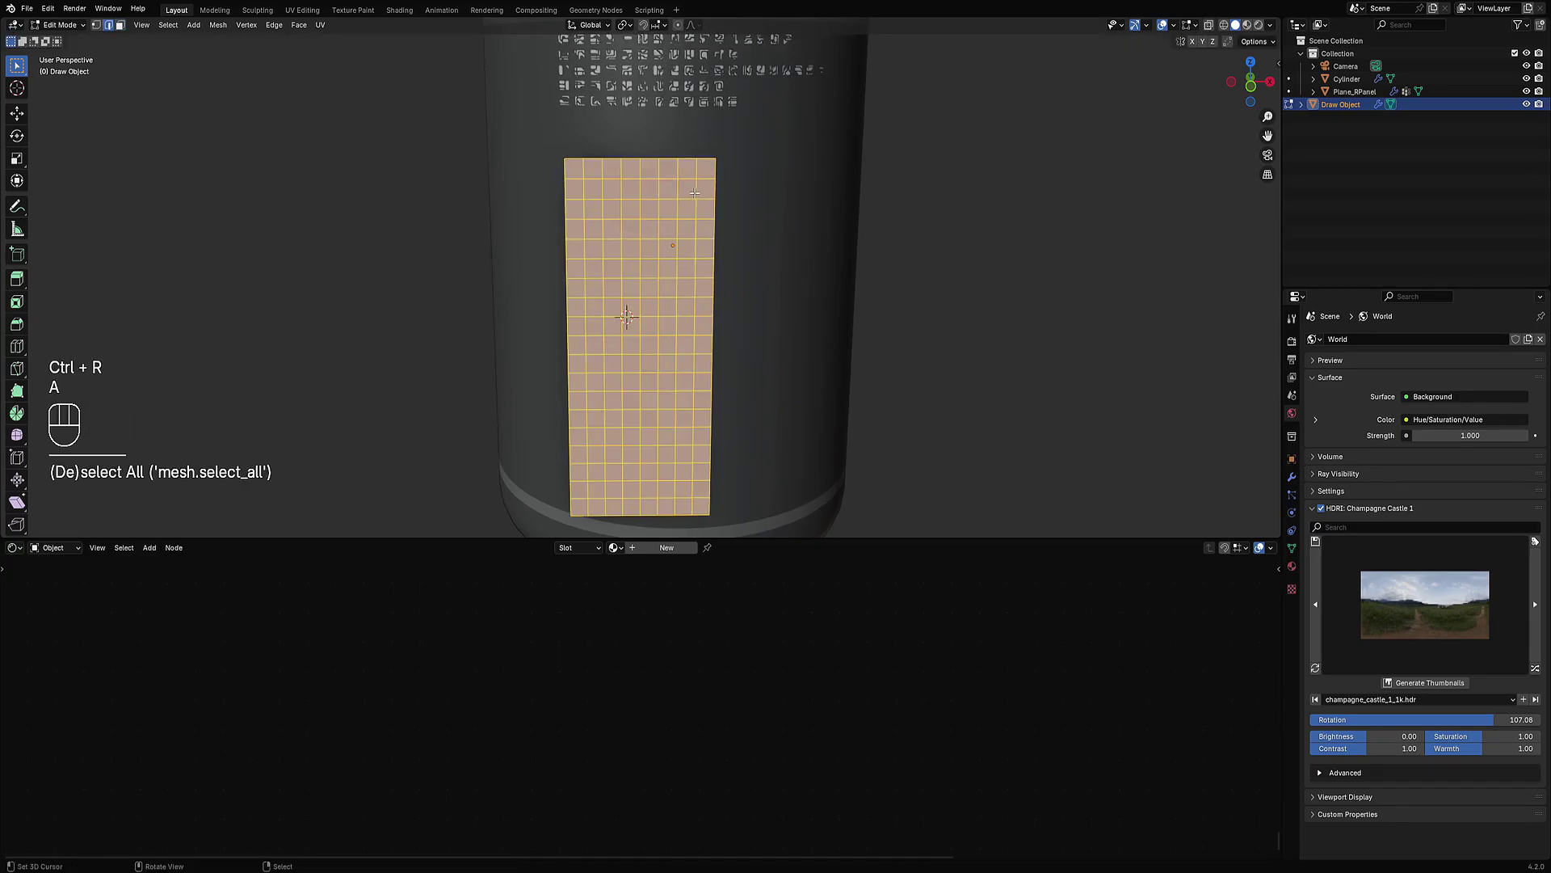
pyautogui.press('w')
pyautogui.click(695, 193)
pyautogui.hotkey('ctrl', 'z')
# Step: Deselect the panel mesh, align the view to the front, and maximize the 3D viewport
pyautogui.keyDown('alt'); pyautogui.moveTo(695, 202); pyautogui.dragTo(693, 199, button='middle'); pyautogui.keyUp('alt')
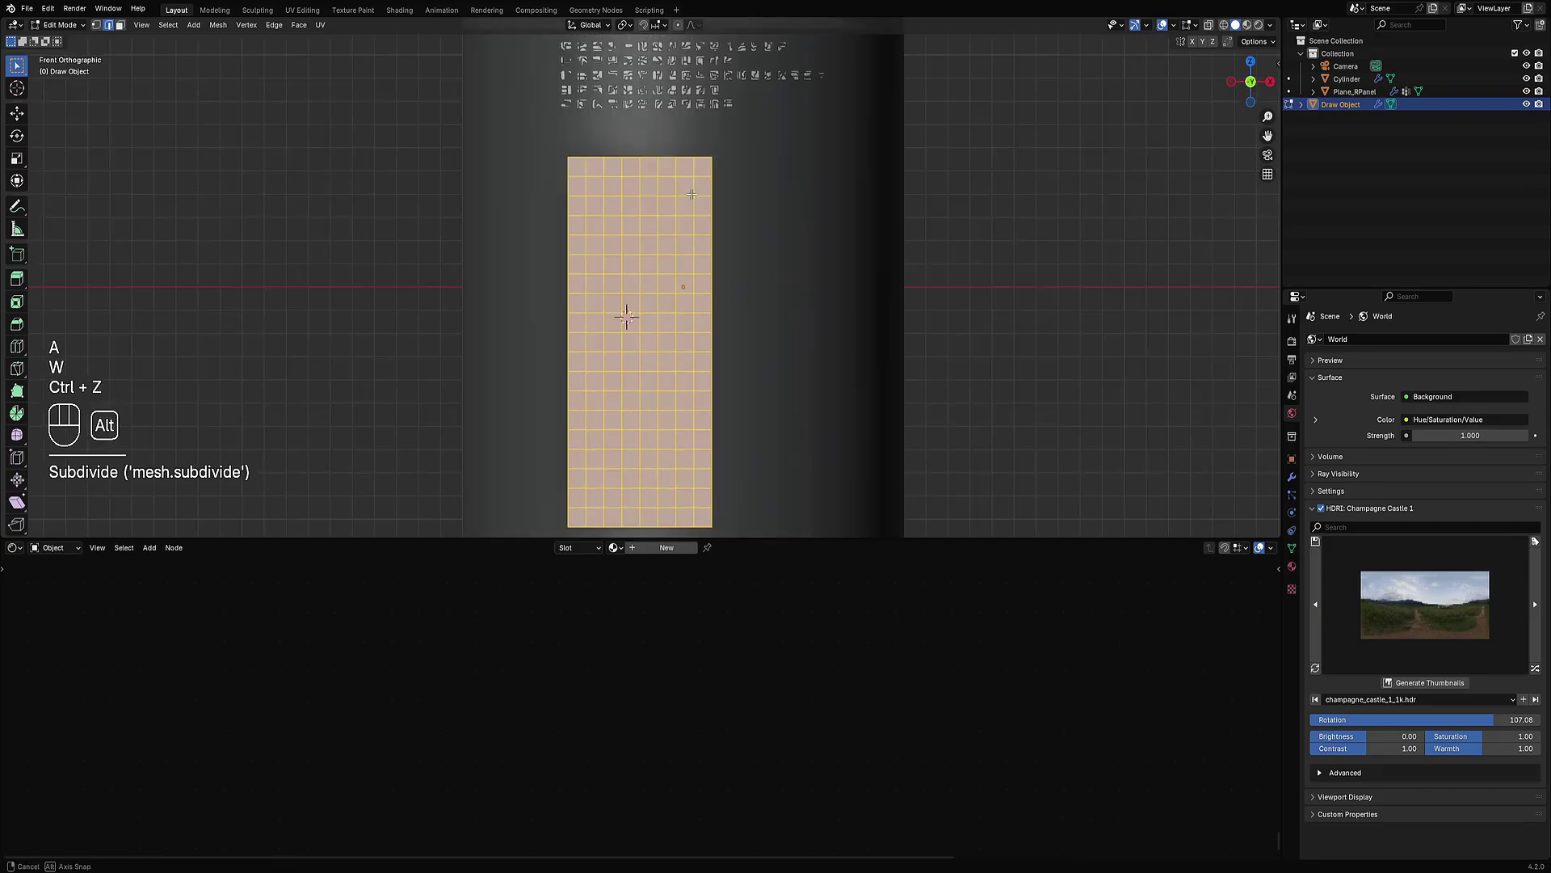
pyautogui.hotkey('alt', 'a')
pyautogui.scroll(-4, 692, 198)
pyautogui.scroll(8, 687, 201)
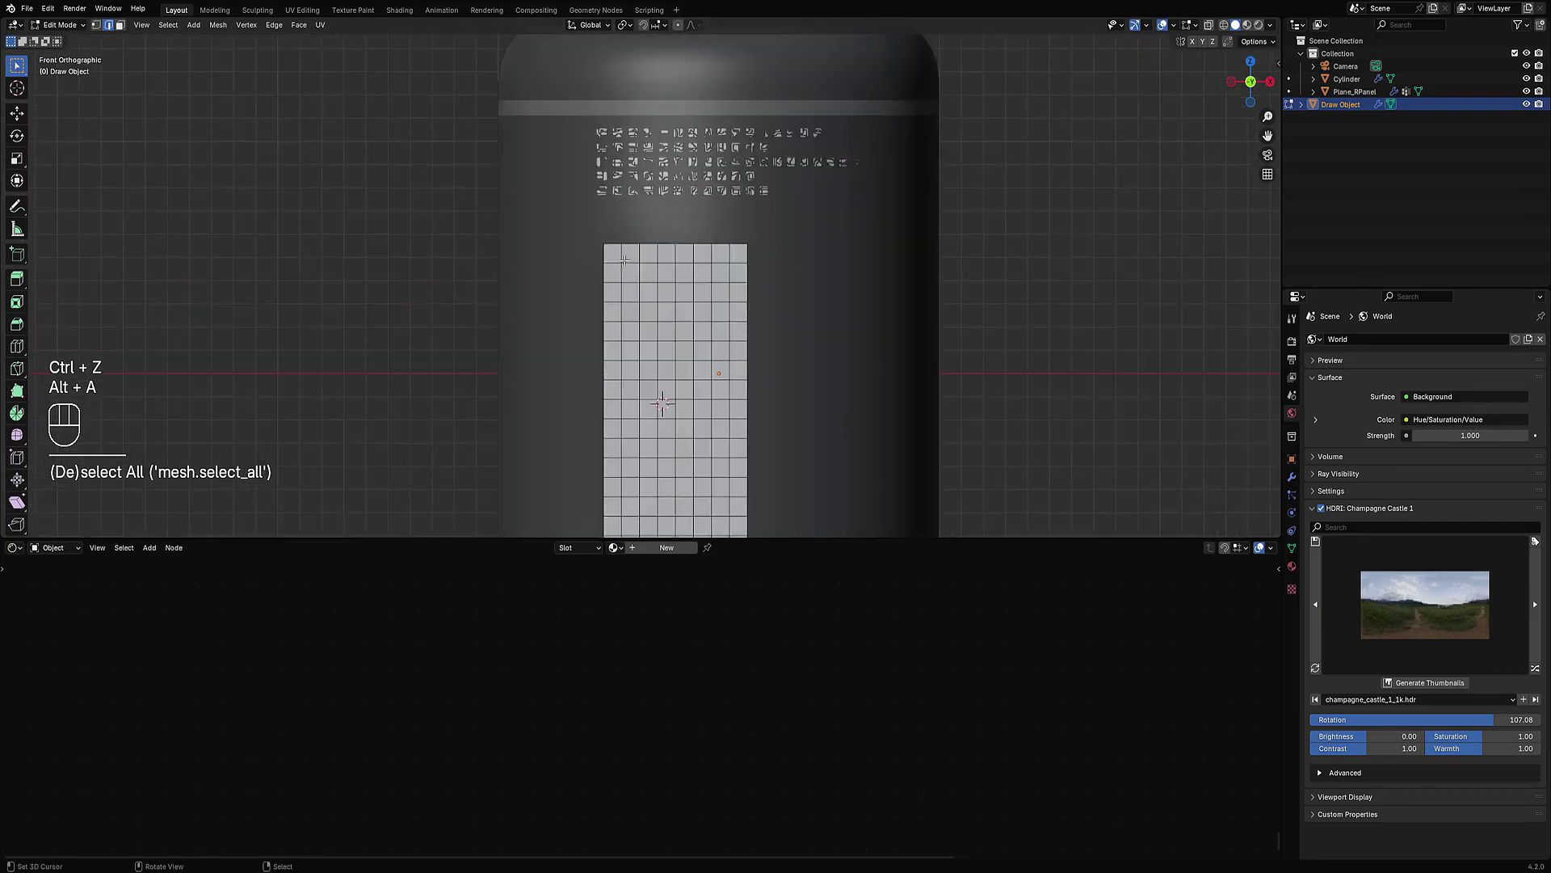
pyautogui.press('Tab')
pyautogui.press('Tab')
pyautogui.click(583, 233)
pyautogui.scroll(-4, 638, 275)
pyautogui.hotkey('ctrl', 'space')
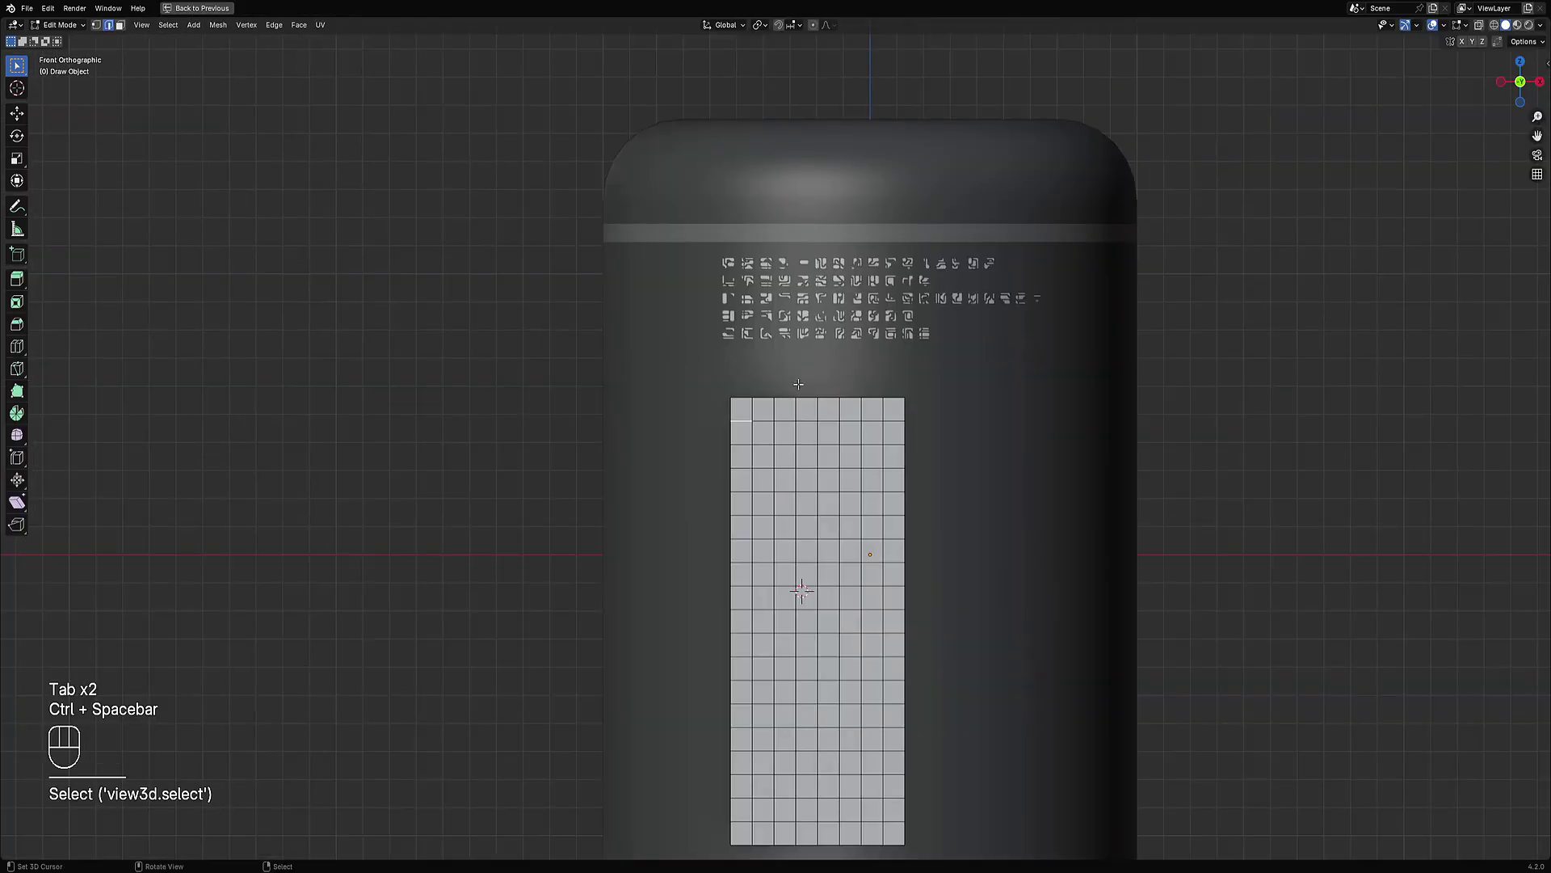
# Step: Select faces downward from the top edge in the panel's first three columns: 18, 16 and 14 faces
pyautogui.keyDown('shift'); pyautogui.moveTo(803, 387); pyautogui.dragTo(760, 132, button='middle'); pyautogui.keyUp('shift')
pyautogui.scroll(-1, 759, 132)
pyautogui.press('3')
pyautogui.click(713, 159)
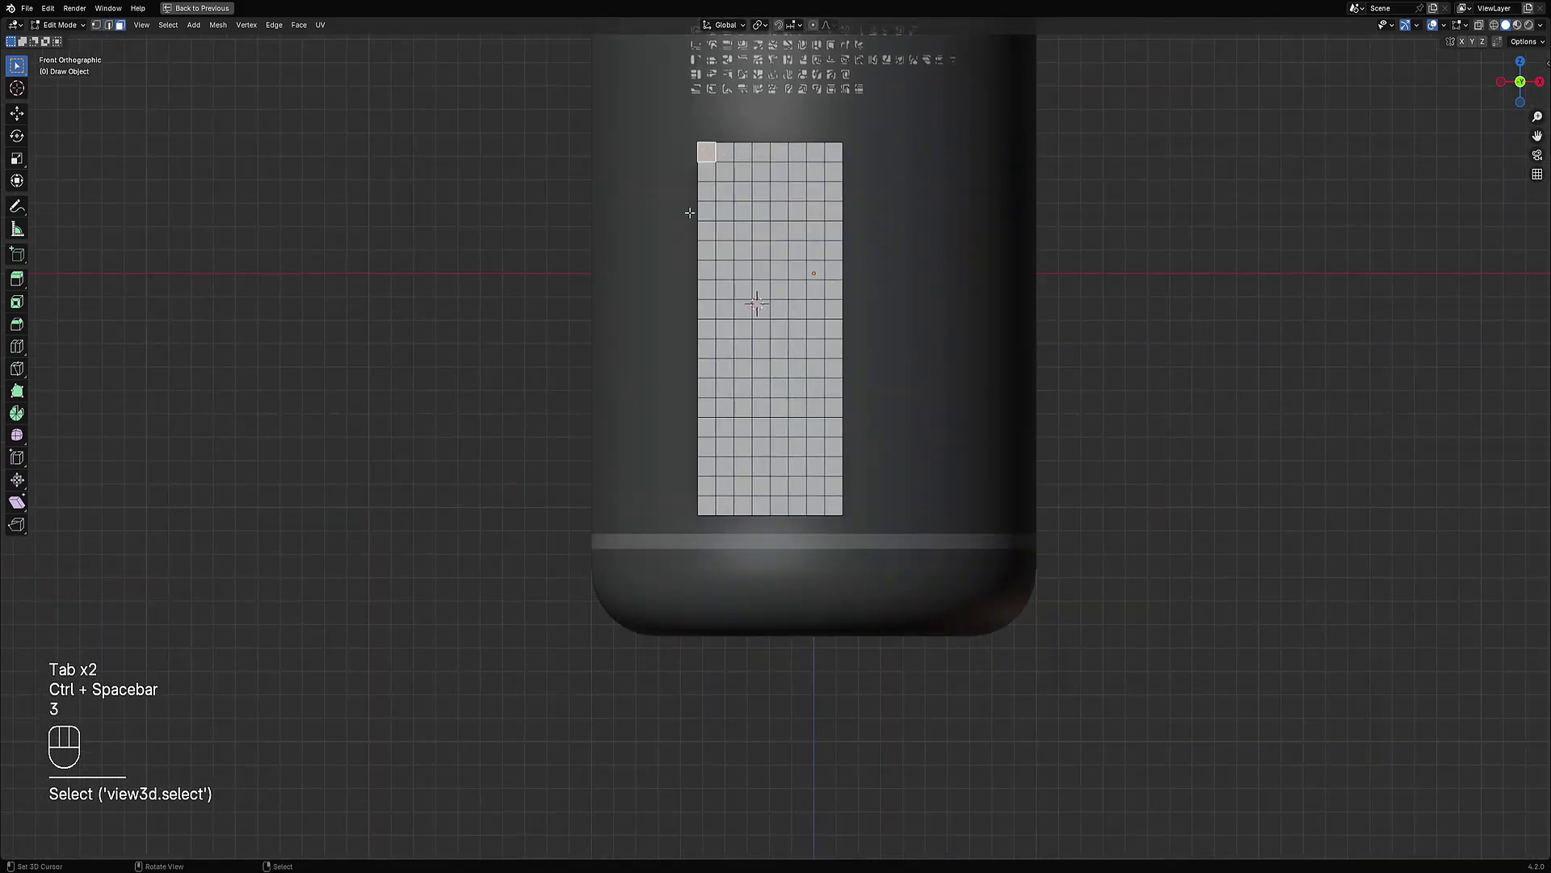
pyautogui.keyDown('ctrl'); pyautogui.click(709, 478); pyautogui.keyUp('ctrl')
pyautogui.keyDown('ctrl'); pyautogui.click(724, 447); pyautogui.keyUp('ctrl')
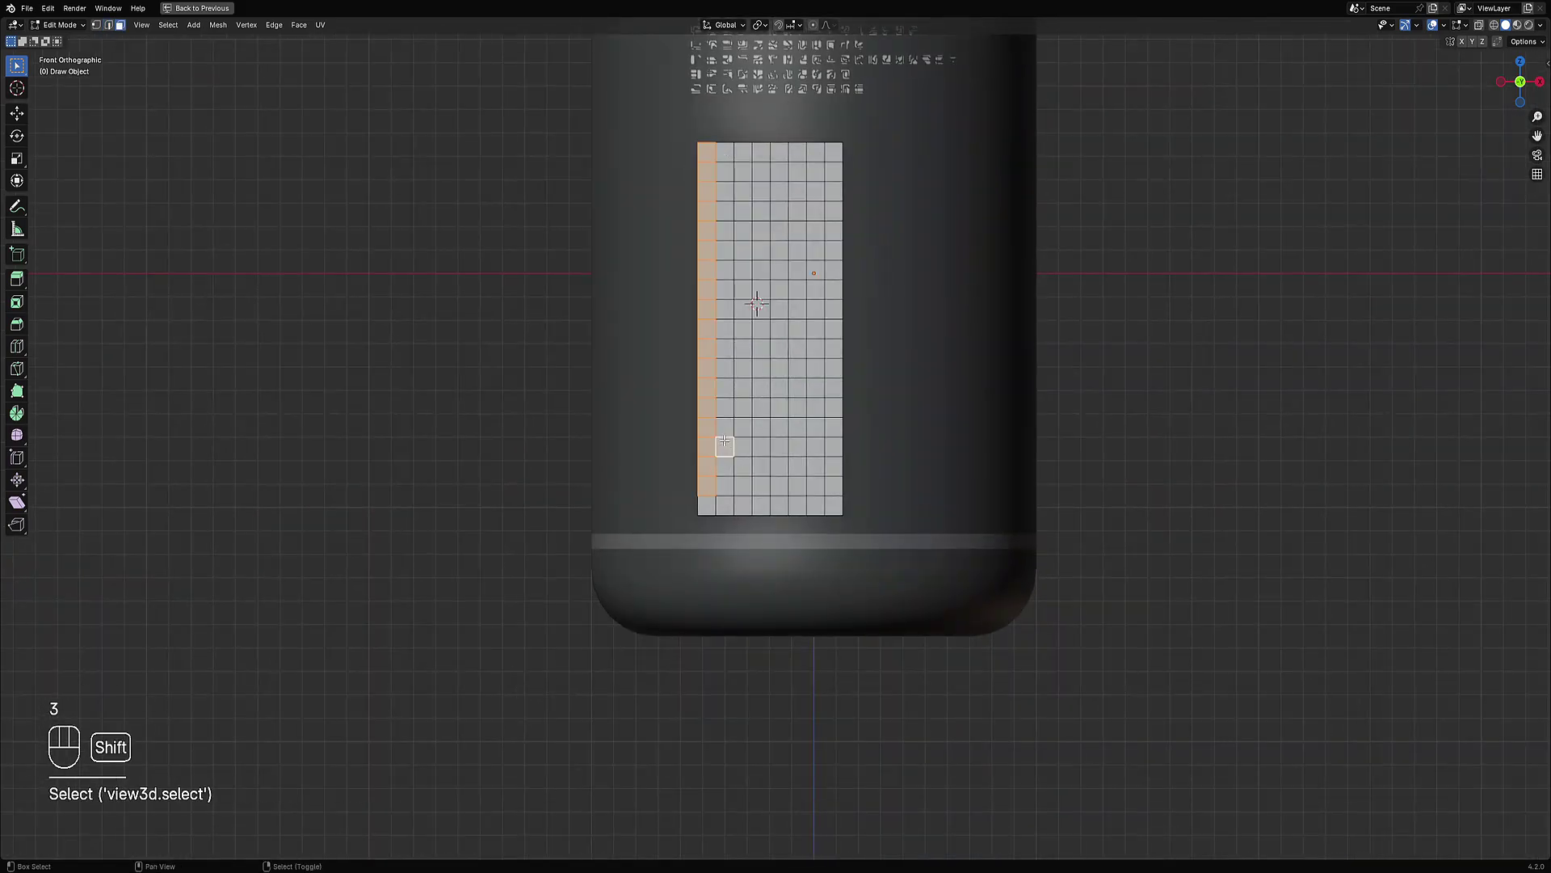
pyautogui.keyDown('ctrl'); pyautogui.click(723, 155); pyautogui.keyUp('ctrl')
pyautogui.keyDown('ctrl'); pyautogui.click(741, 153); pyautogui.keyUp('ctrl')
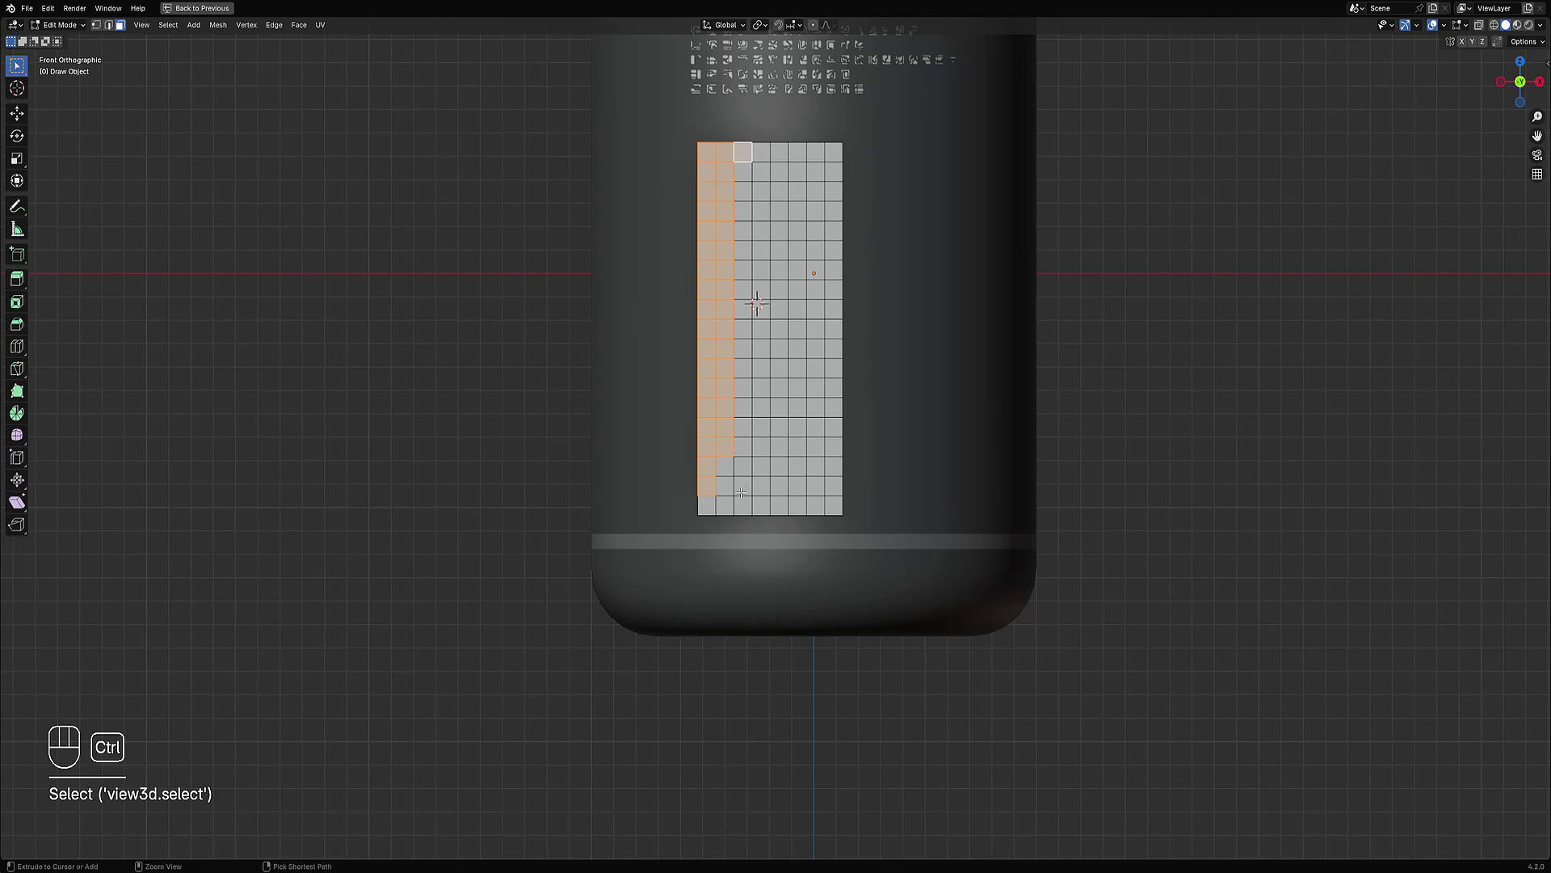
pyautogui.keyDown('ctrl'); pyautogui.click(742, 410); pyautogui.keyUp('ctrl')
# Step: Add the top 19, 17 and 9 faces of the fourth, fifth and sixth columns to the selection
pyautogui.keyDown('ctrl'); pyautogui.click(760, 153); pyautogui.keyUp('ctrl')
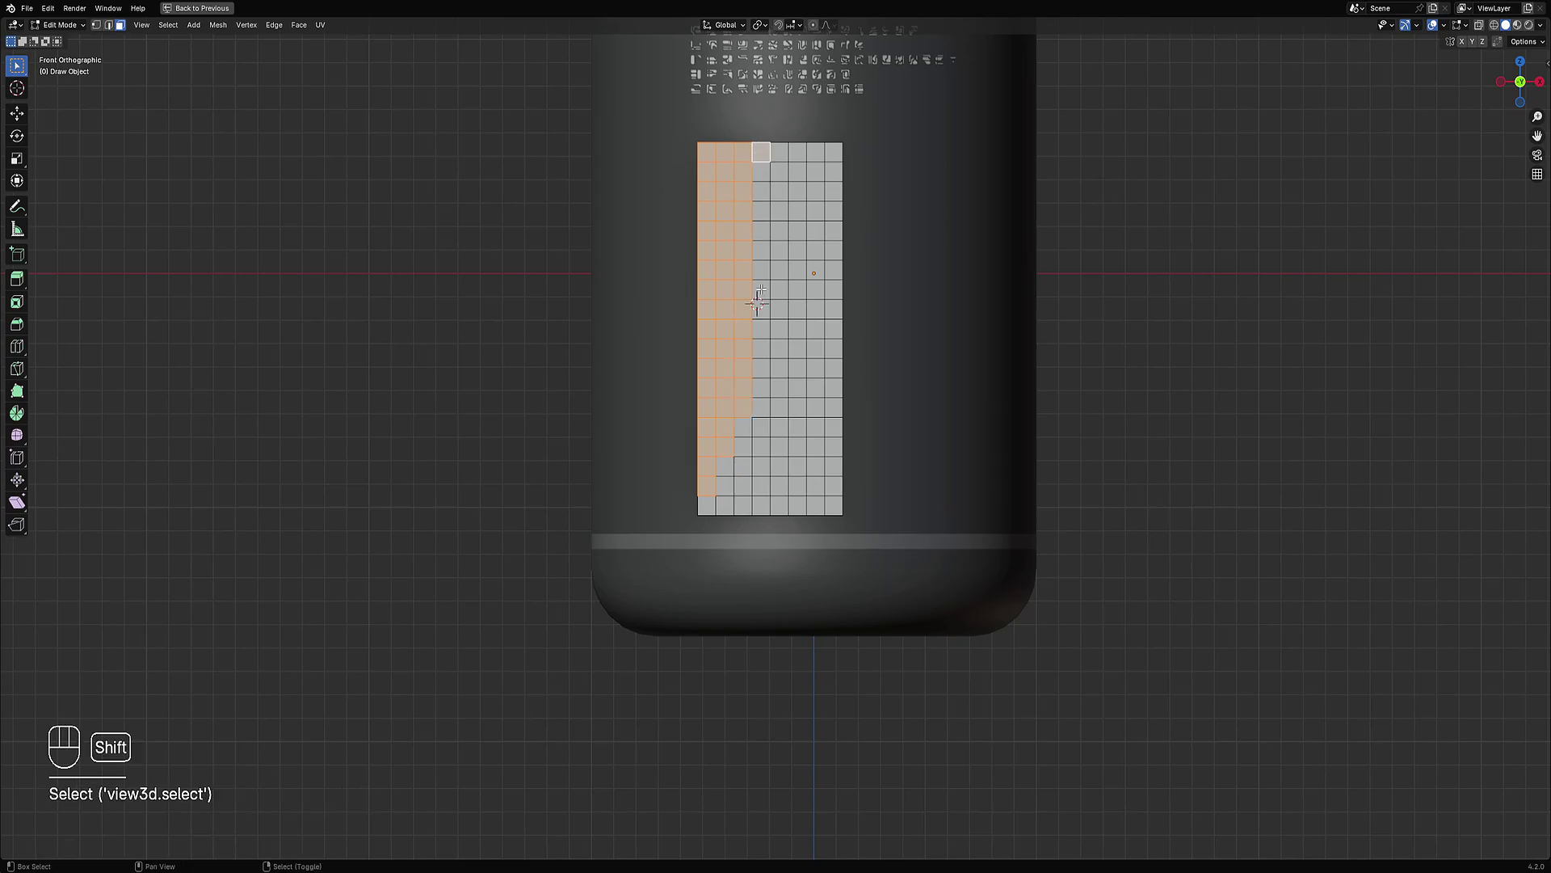
pyautogui.keyDown('ctrl'); pyautogui.click(759, 506); pyautogui.keyUp('ctrl')
pyautogui.keyDown('ctrl'); pyautogui.click(777, 464); pyautogui.keyUp('ctrl')
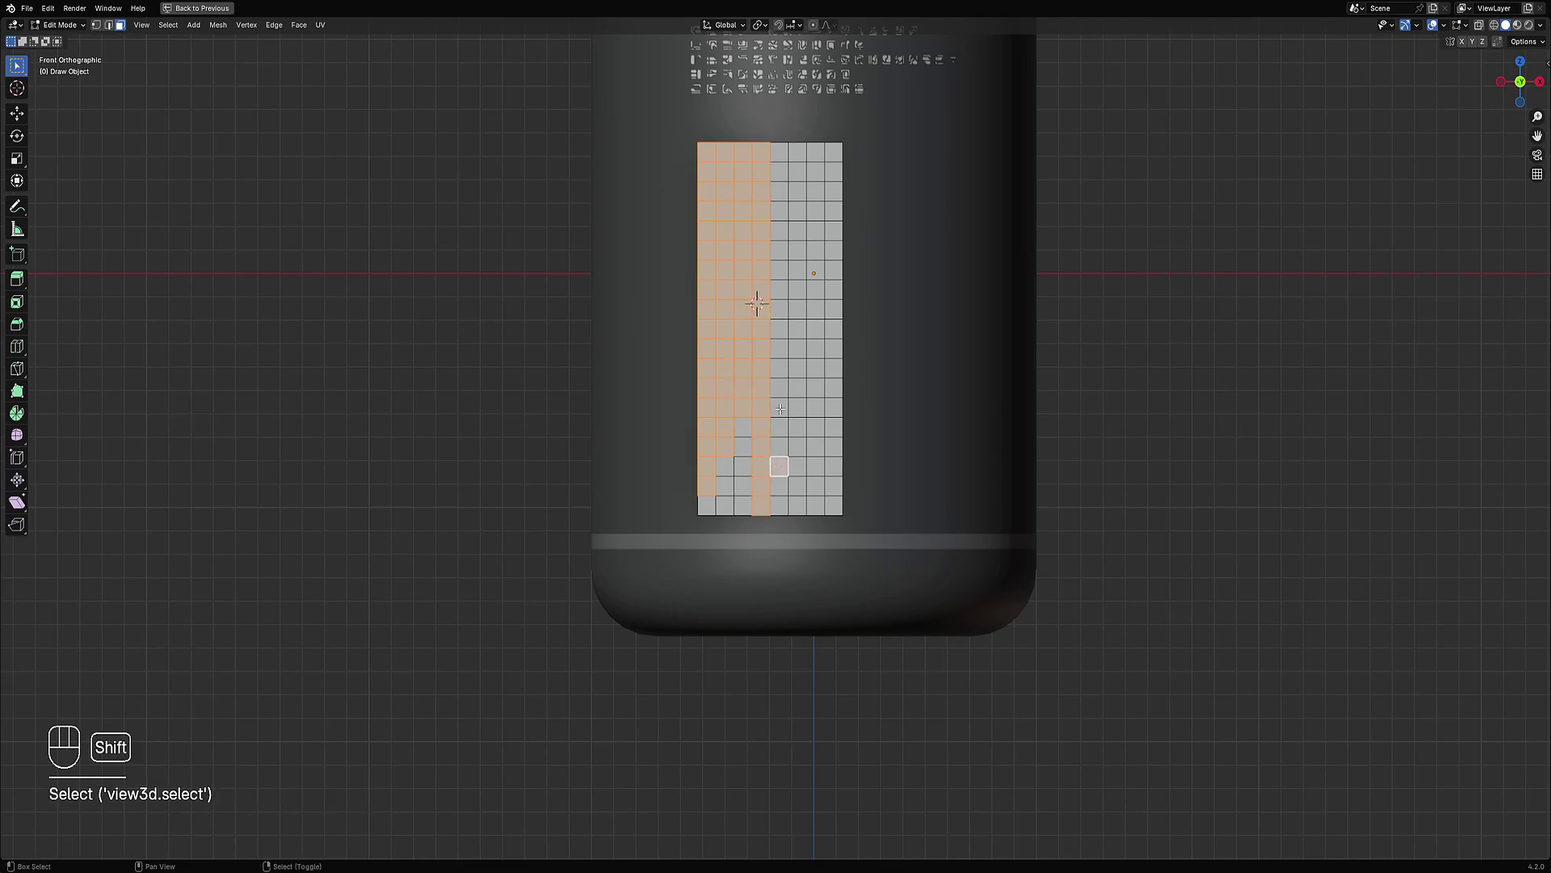
pyautogui.keyDown('ctrl'); pyautogui.click(778, 154); pyautogui.keyUp('ctrl')
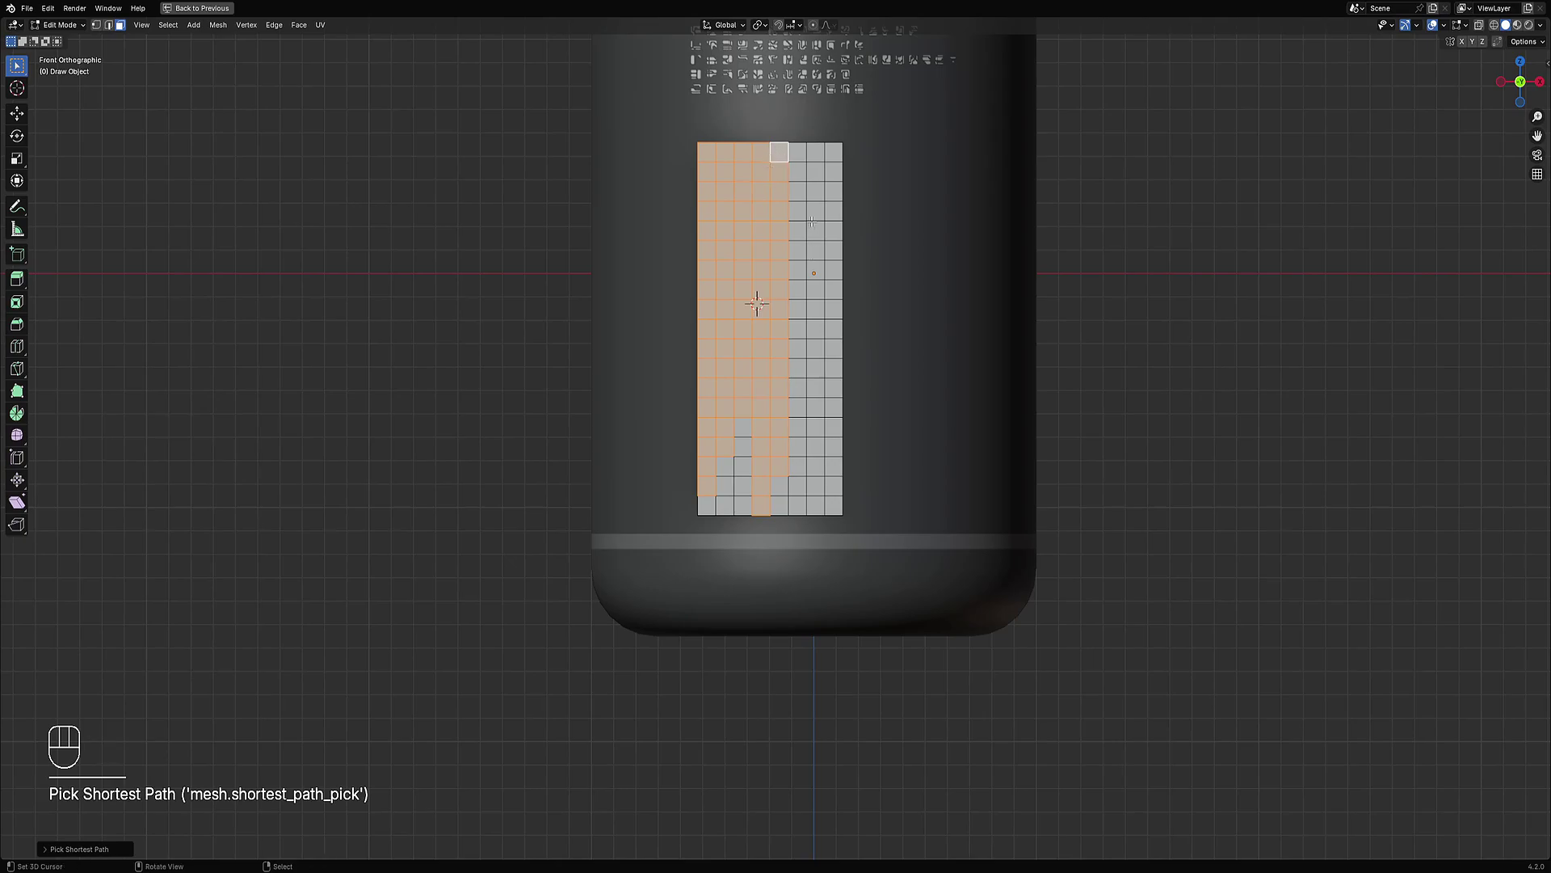
pyautogui.keyDown('shift'); pyautogui.click(797, 152); pyautogui.keyUp('shift')
pyautogui.keyDown('ctrl'); pyautogui.click(794, 310); pyautogui.keyUp('ctrl')
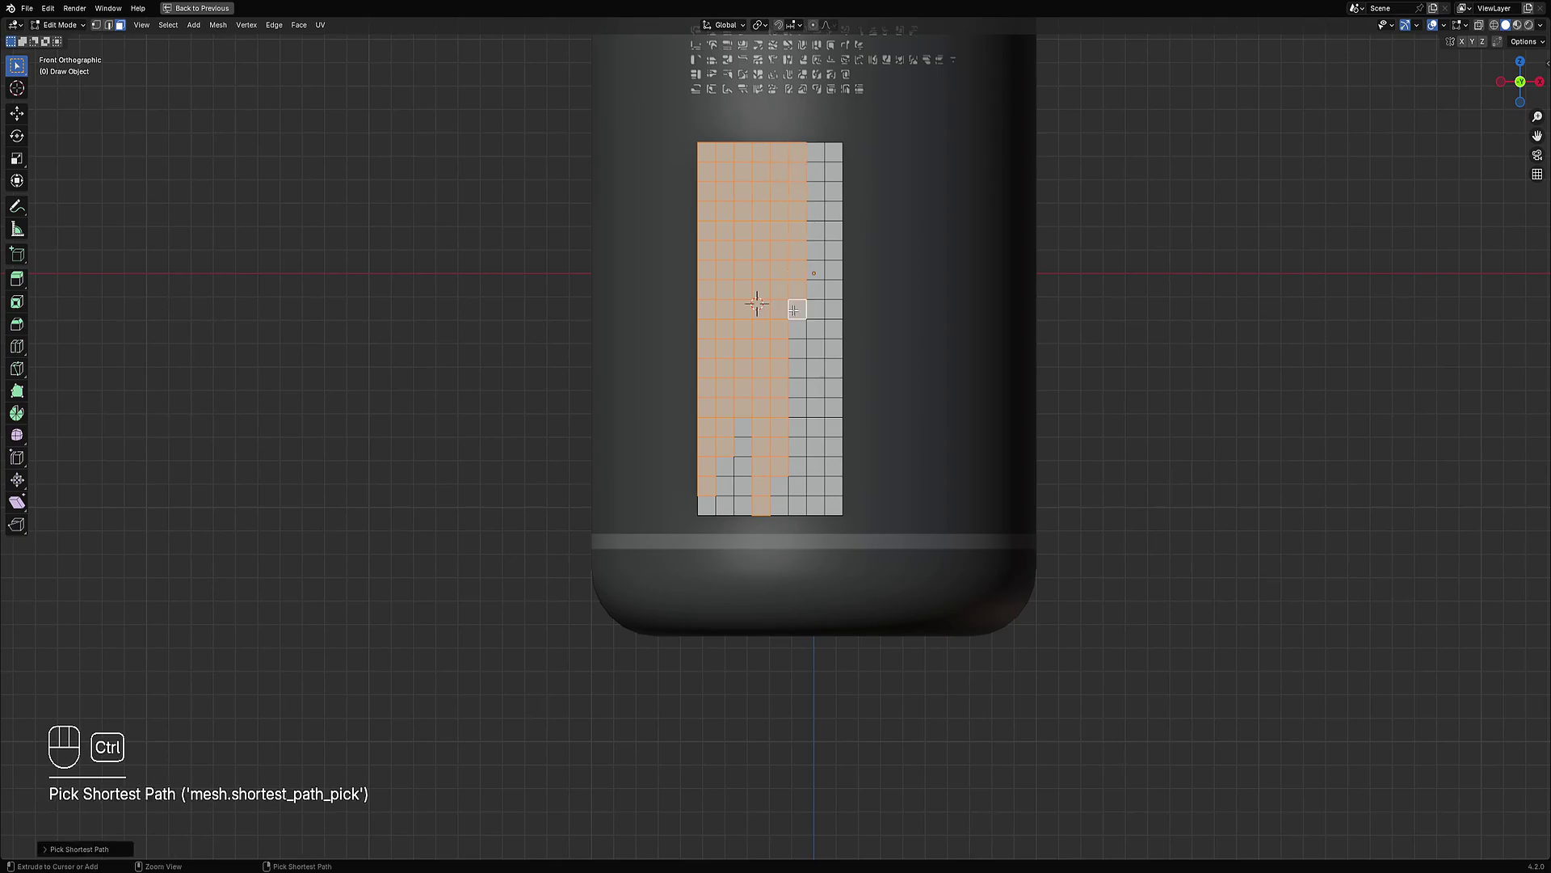
# Step: Inset the selected faces individually, leaving narrow gaps between the cells
pyautogui.moveTo(794, 310); pyautogui.dragTo(901, 329, button='middle')
pyautogui.press('i')
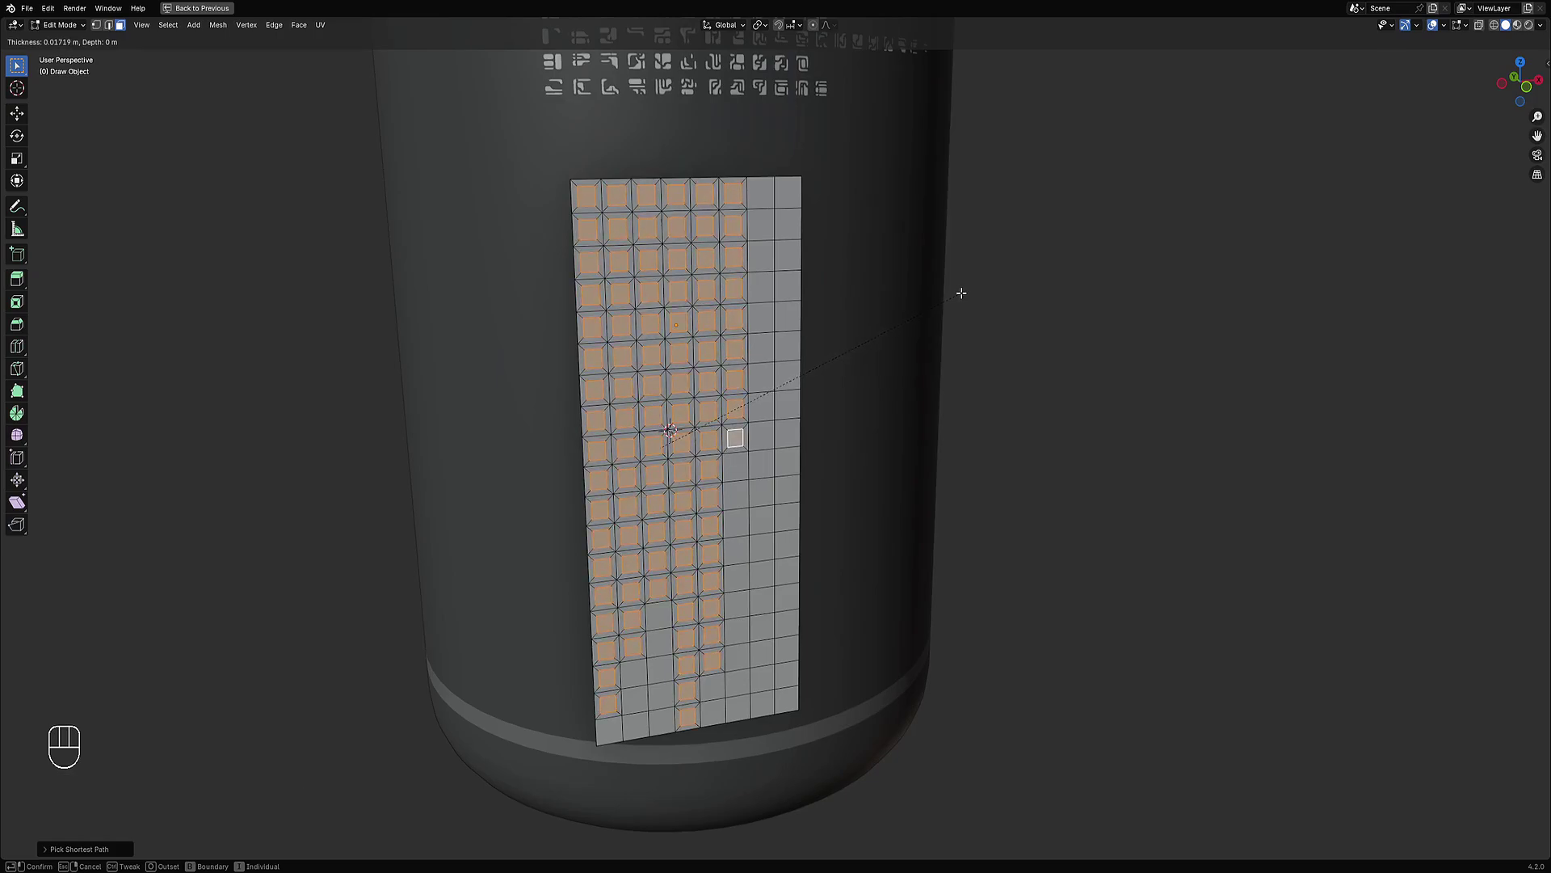
pyautogui.click(962, 293)
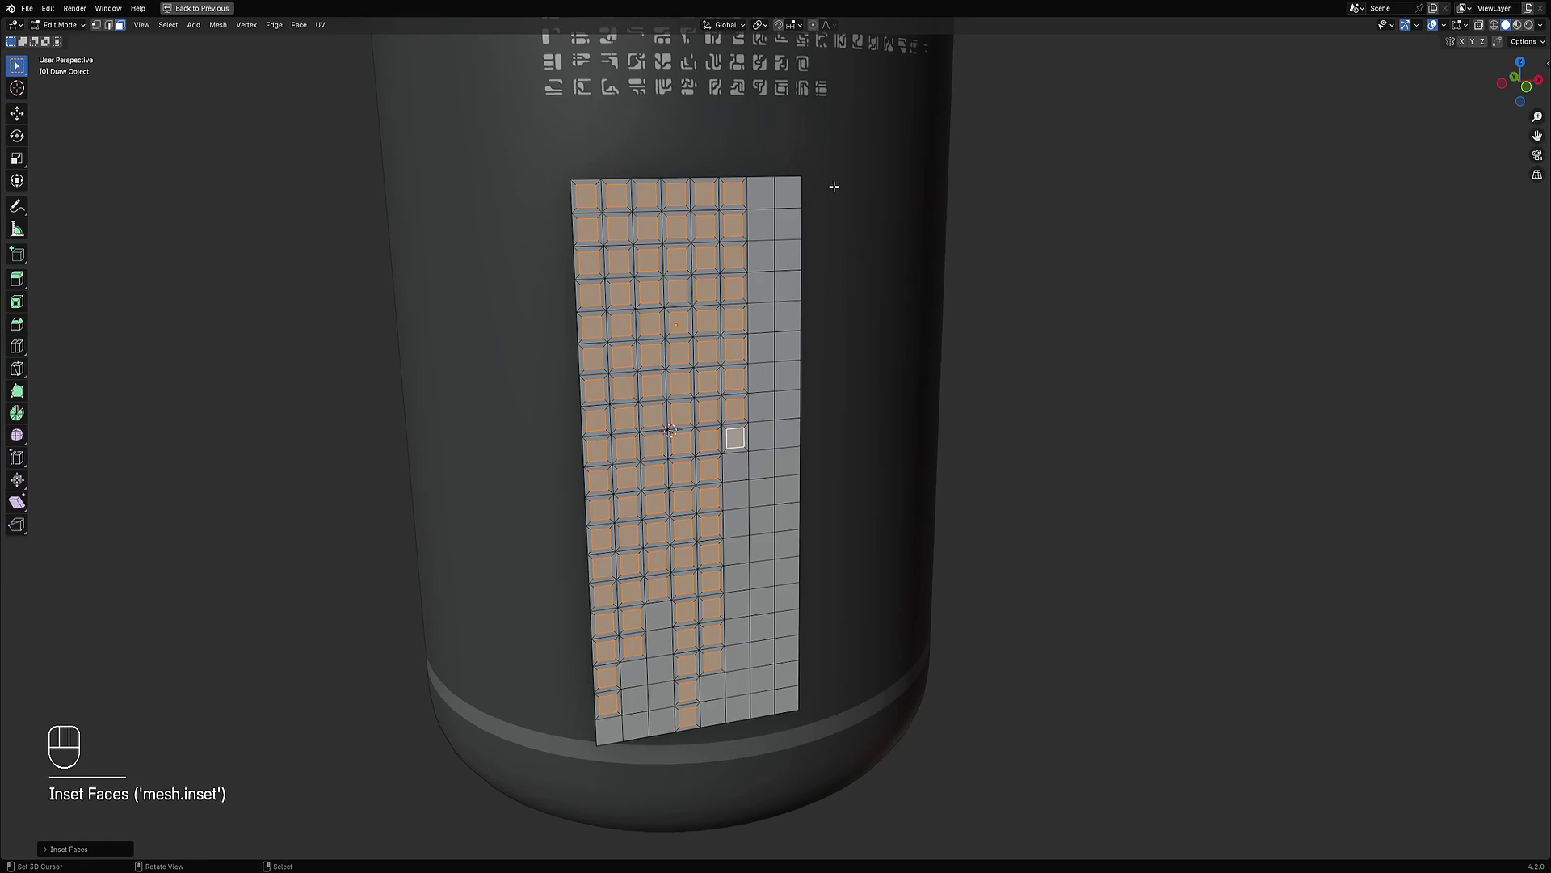
# Step: Try Random Panels on the inset cells from Object Mode, inspect the panel from the side, and undo the operation
pyautogui.scroll(-3, 833, 187)
pyautogui.moveTo(813, 295); pyautogui.dragTo(812, 238, button='middle')
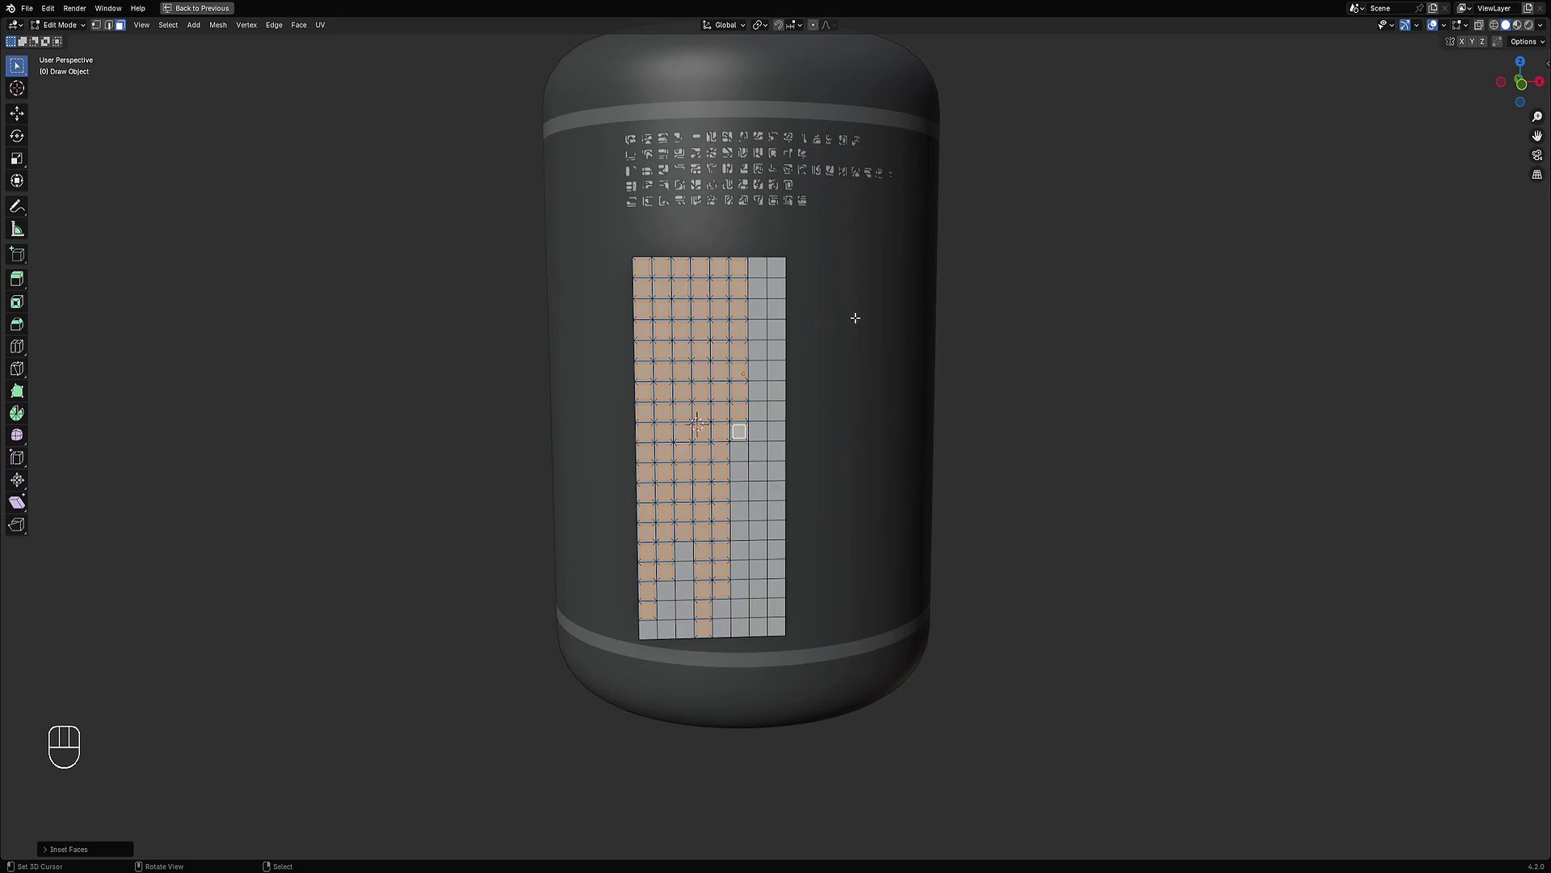
pyautogui.moveTo(855, 317); pyautogui.dragTo(887, 339, button='middle')
pyautogui.scroll(4, 884, 332)
pyautogui.press('Tab')
pyautogui.hotkey('shift', 'q')
pyautogui.moveTo(875, 286)
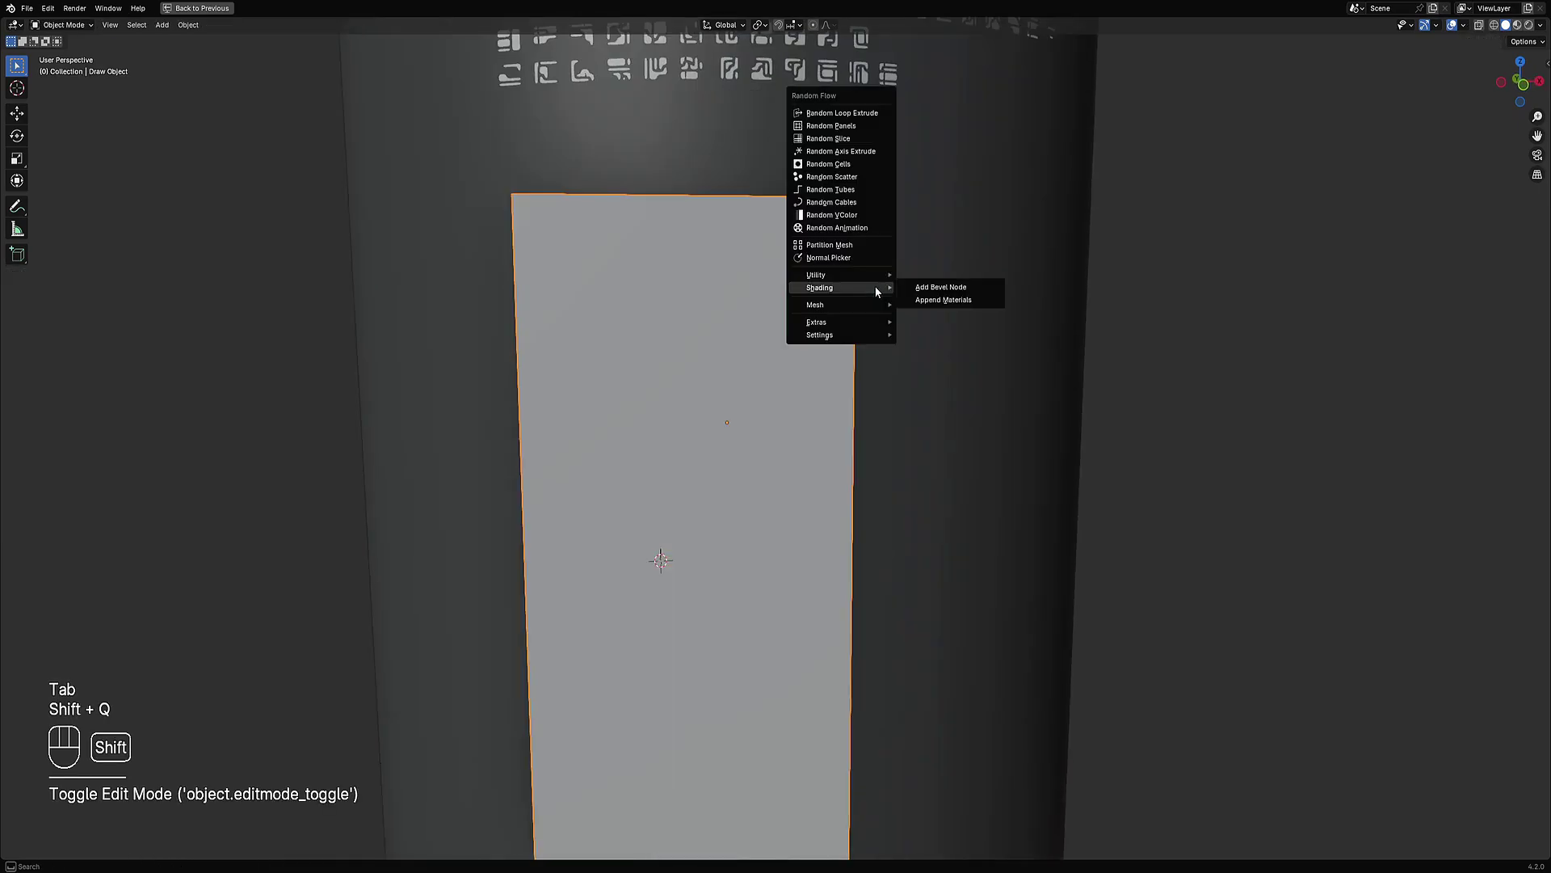
pyautogui.click(841, 126)
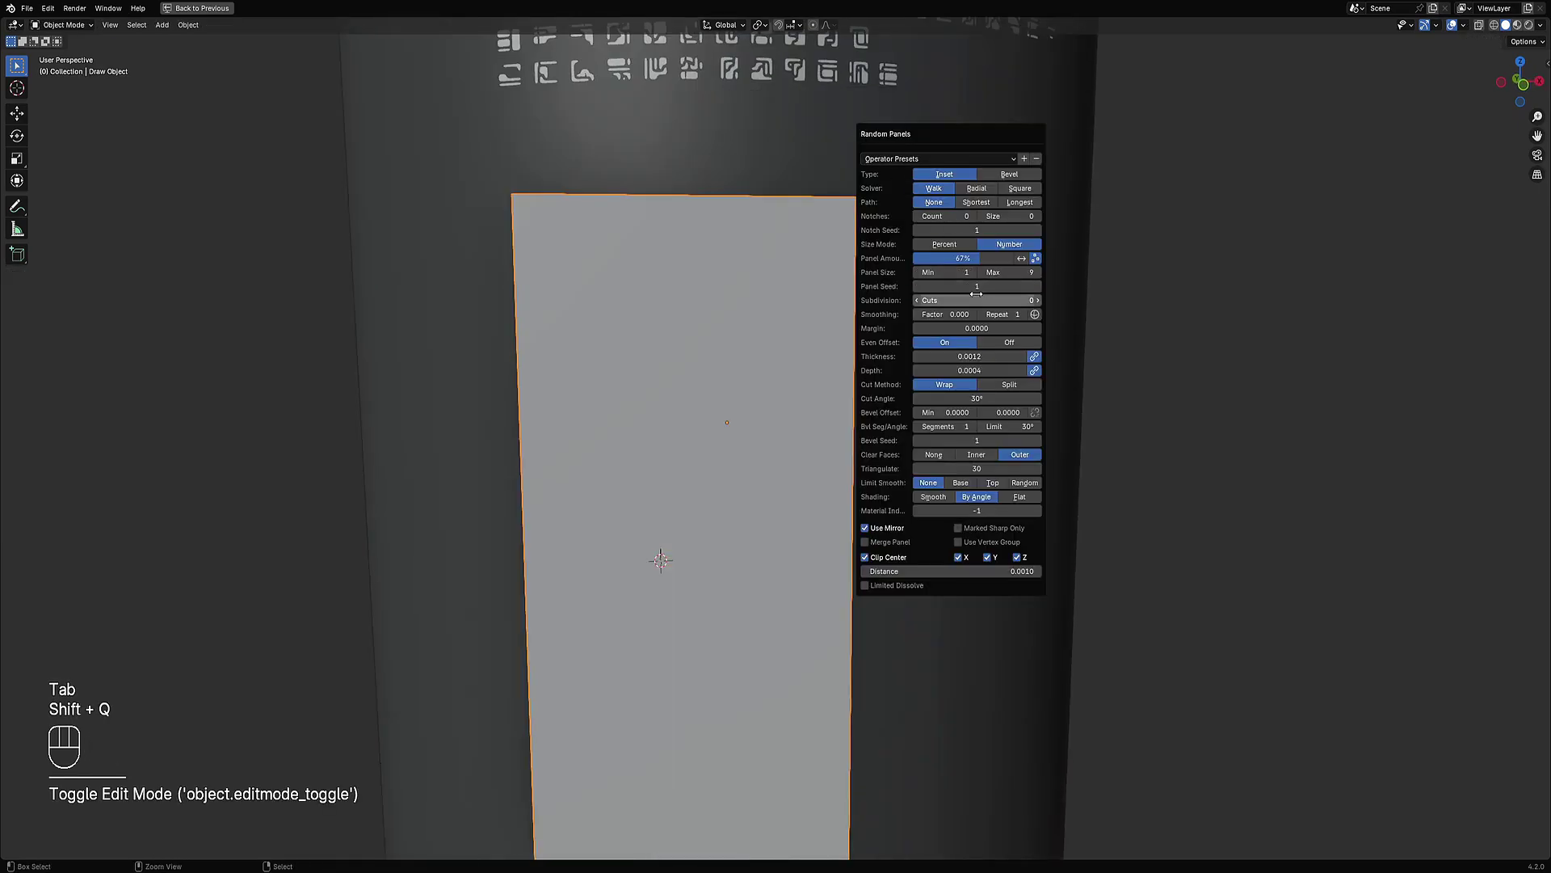
pyautogui.keyDown('ctrl'); pyautogui.scroll(1, 977, 293); pyautogui.keyUp('ctrl')
pyautogui.moveTo(627, 371); pyautogui.dragTo(727, 351, button='middle')
pyautogui.hotkey('shift', 'z')
pyautogui.hotkey('shift', 'z')
pyautogui.moveTo(1033, 291); pyautogui.dragTo(987, 294, button='middle')
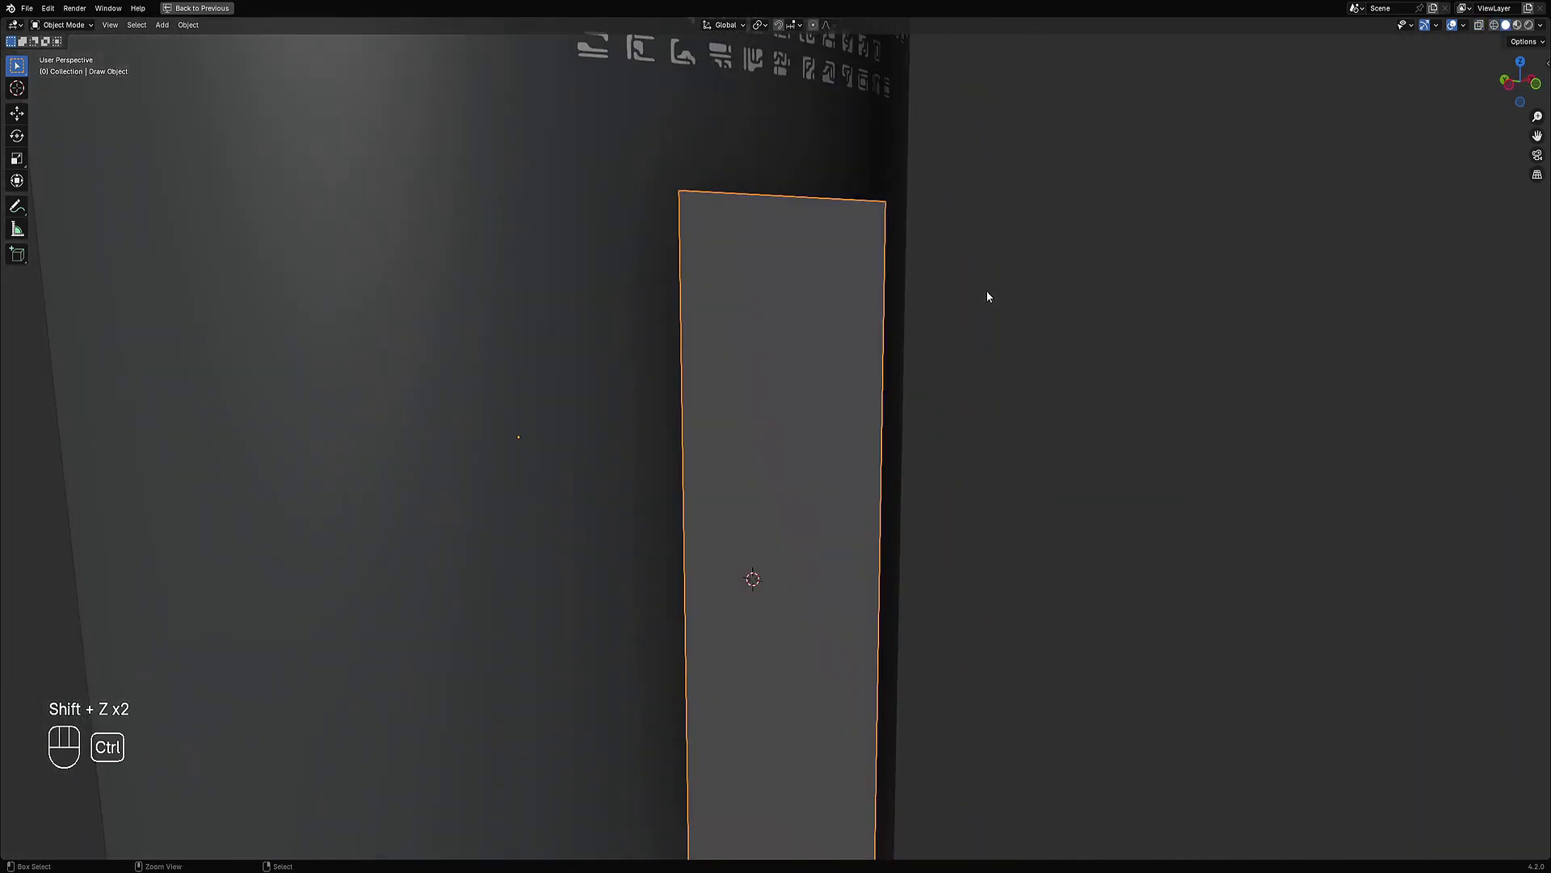
pyautogui.hotkey('ctrl', 'z')
# Step: Flip the normals of the panel's whole mesh in Edit Mode
pyautogui.press('Tab')
pyautogui.scroll(-4, 963, 283)
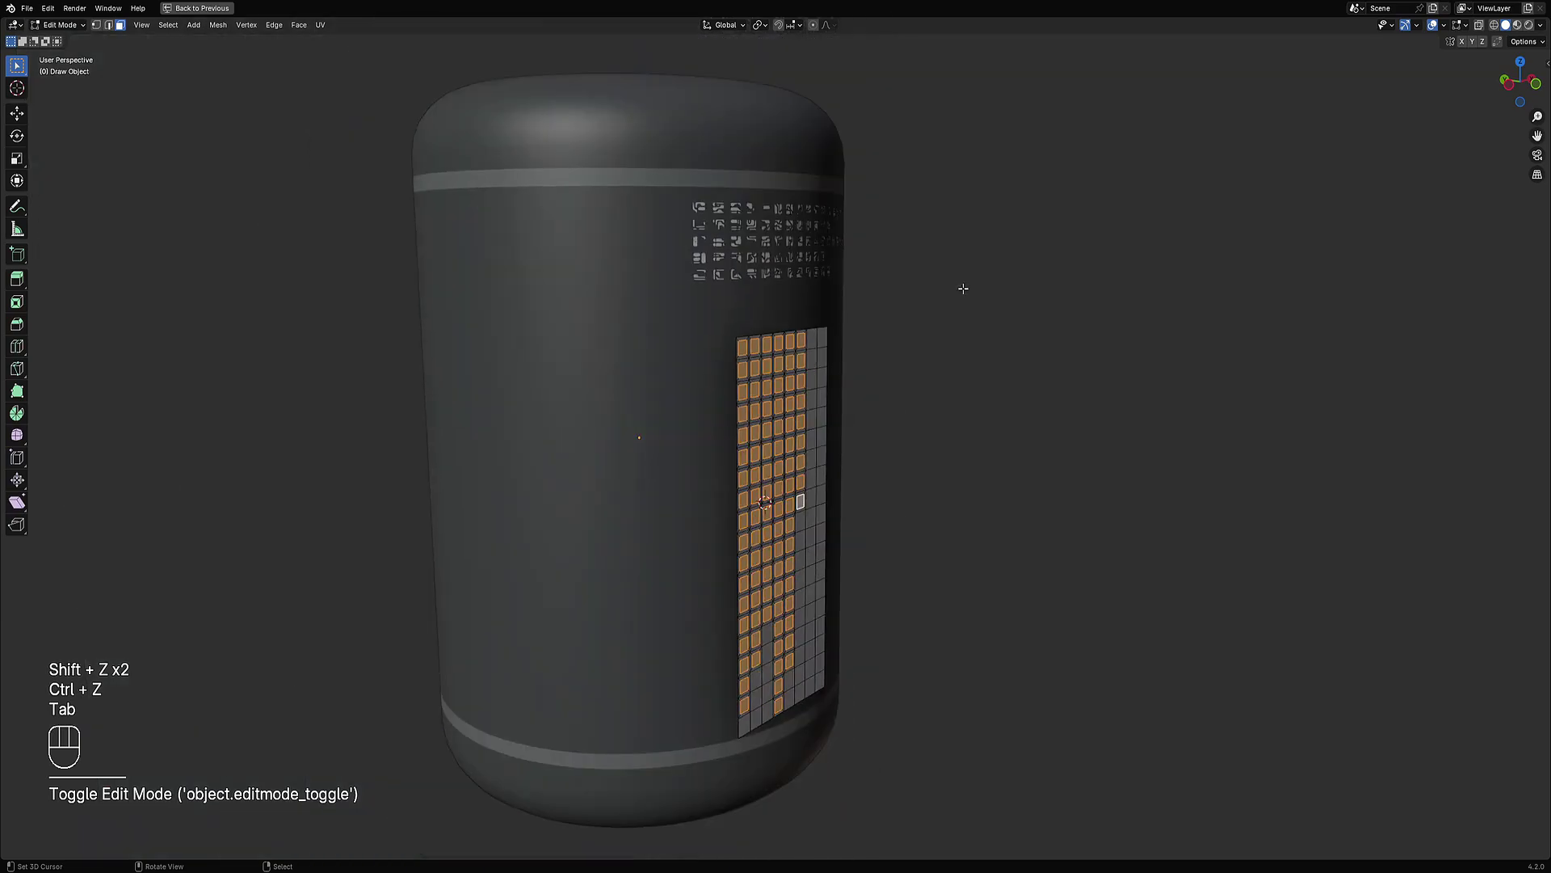
pyautogui.moveTo(946, 333); pyautogui.dragTo(918, 326, button='middle')
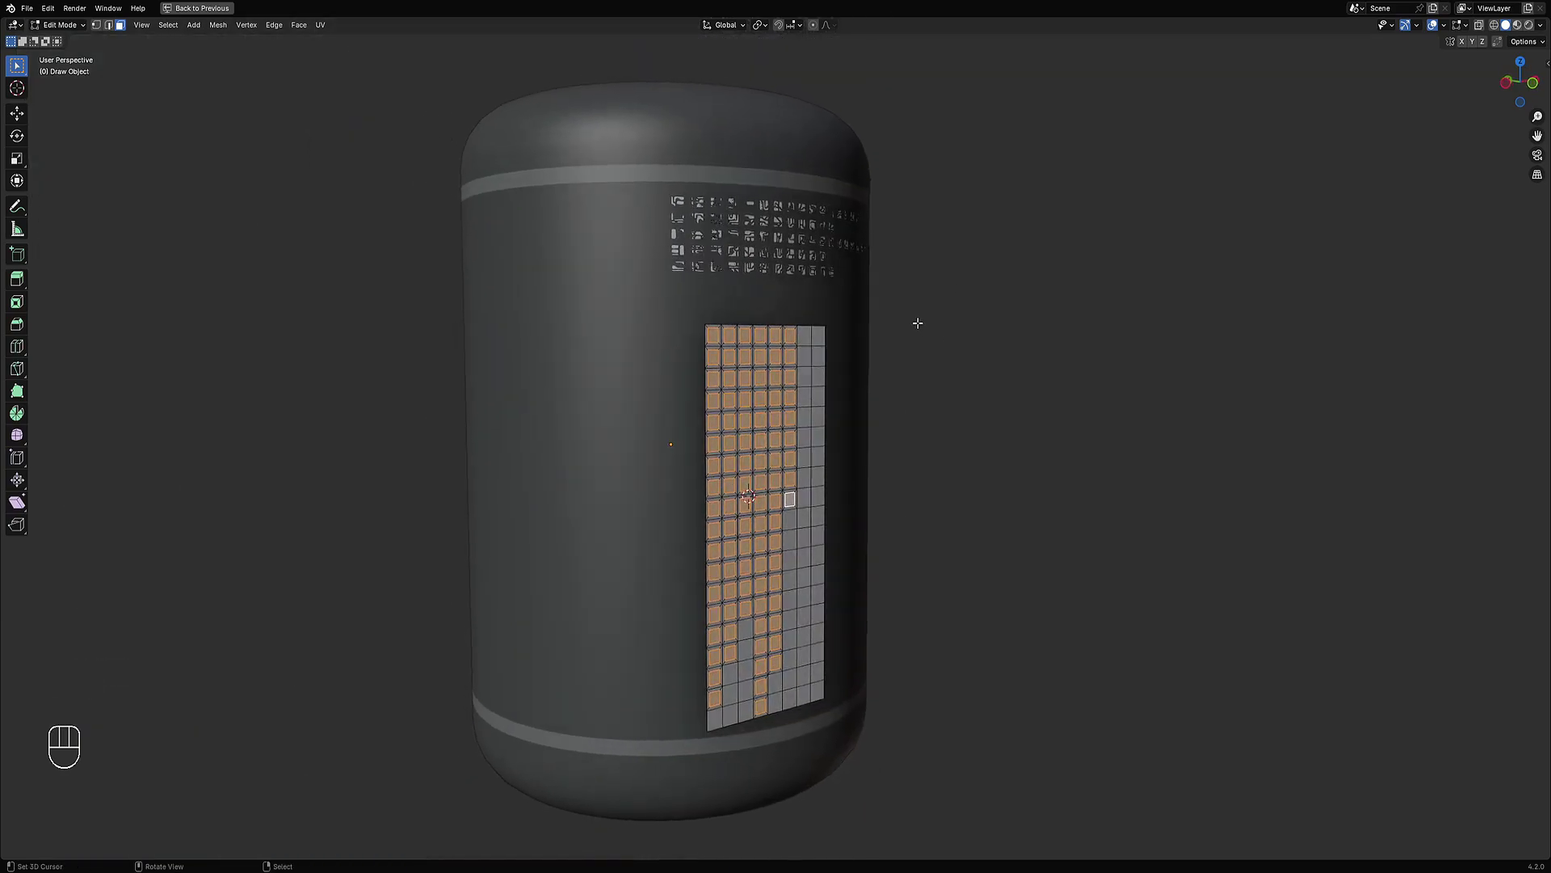
pyautogui.press('a')
pyautogui.hotkey('alt', 'n')
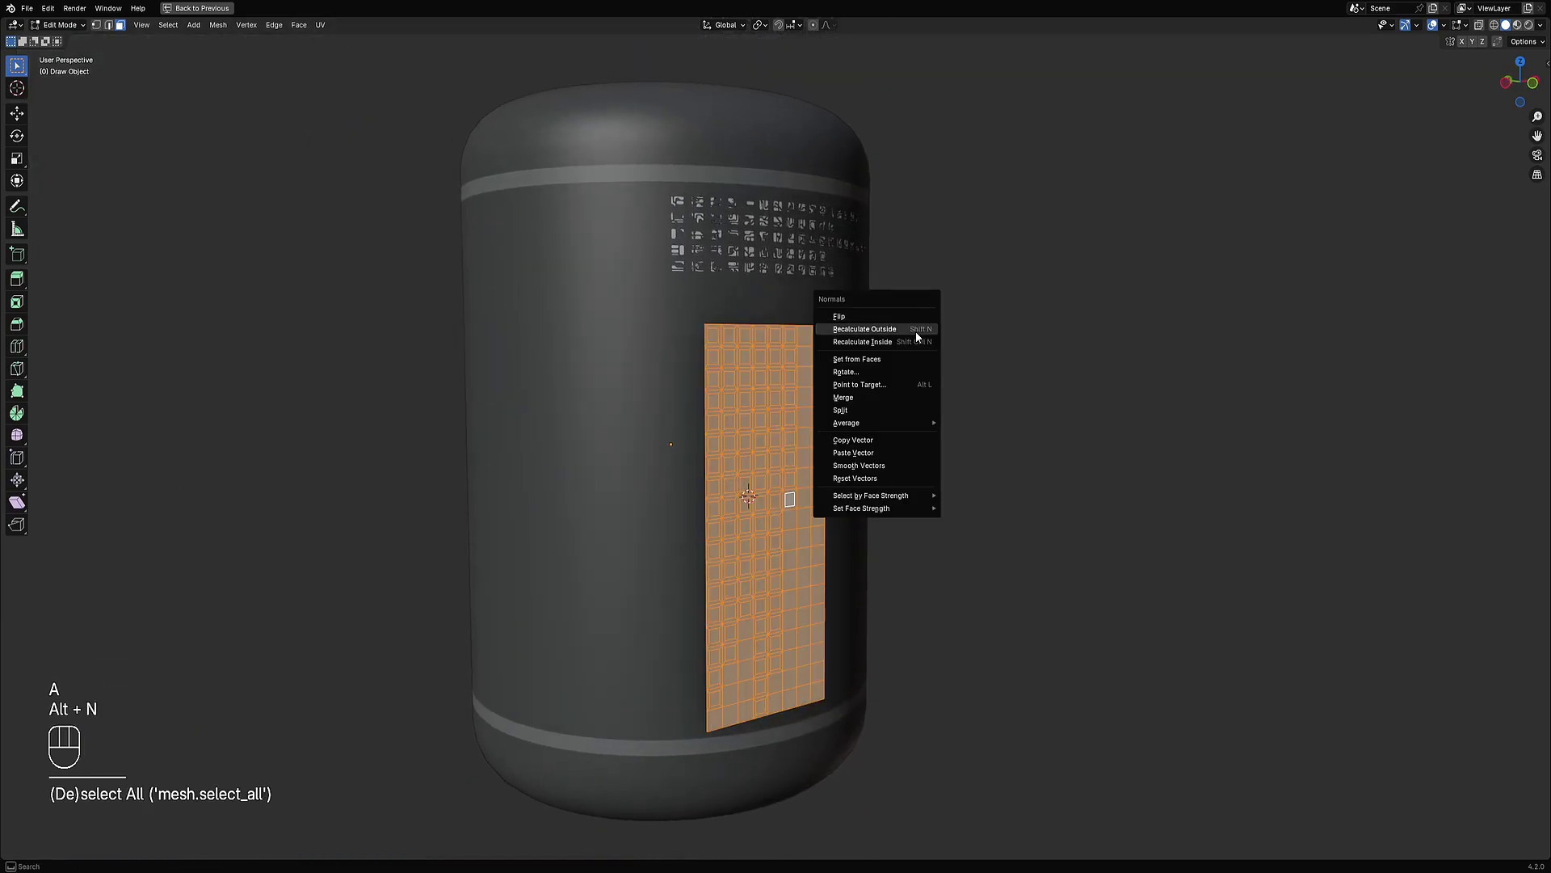
pyautogui.click(908, 319)
# Step: Select the inner inset face of the top corner cell and all faces with a similar perimeter
pyautogui.press('3')
pyautogui.click(713, 340)
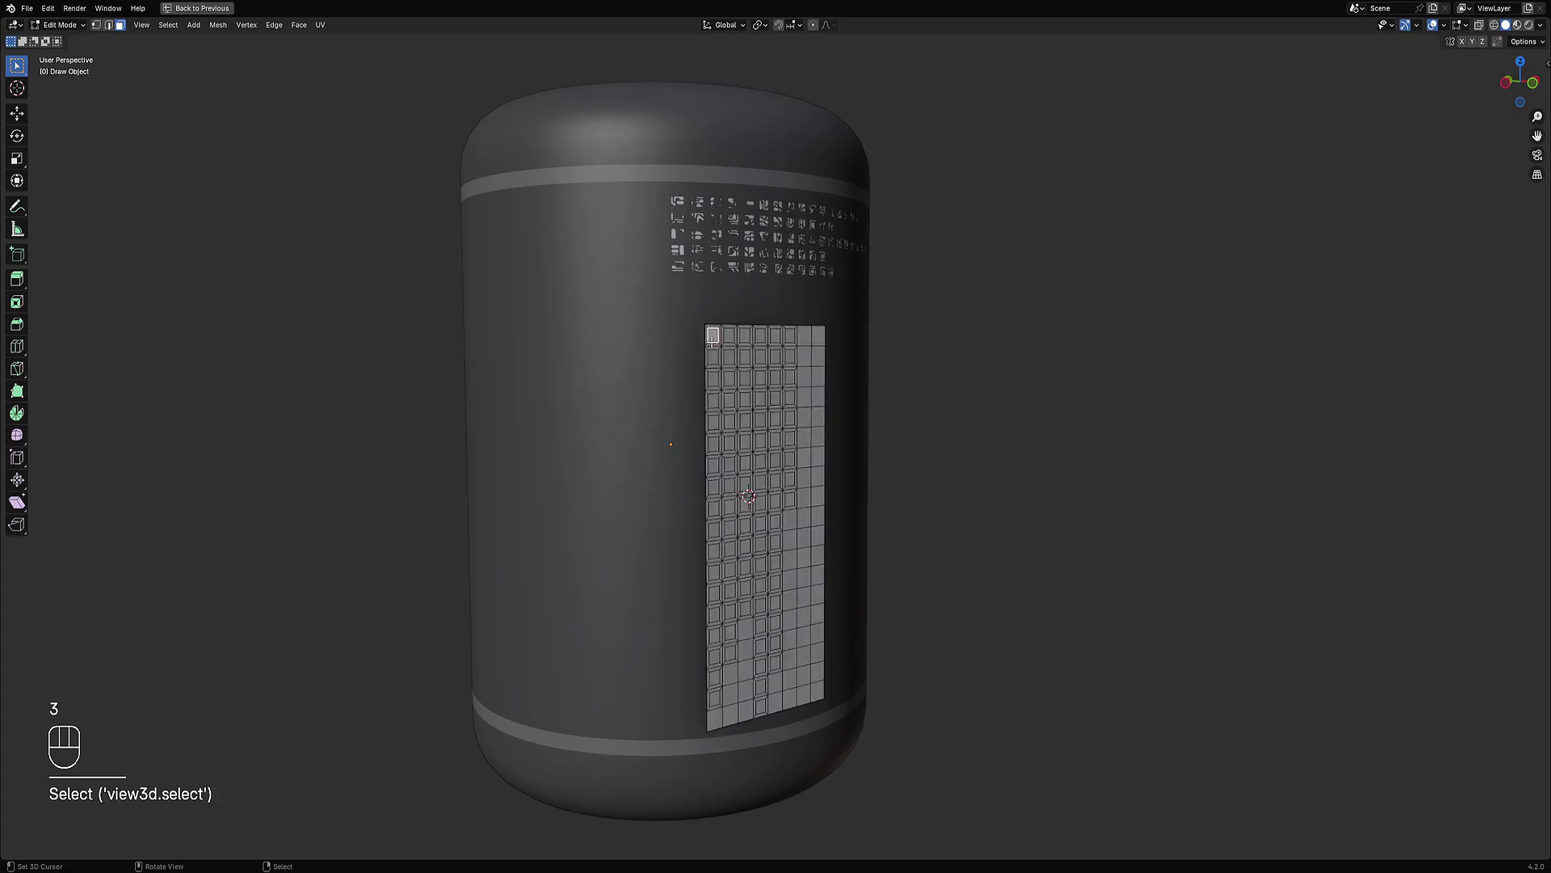
pyautogui.scroll(3, 963, 349)
pyautogui.hotkey('shift', 'g')
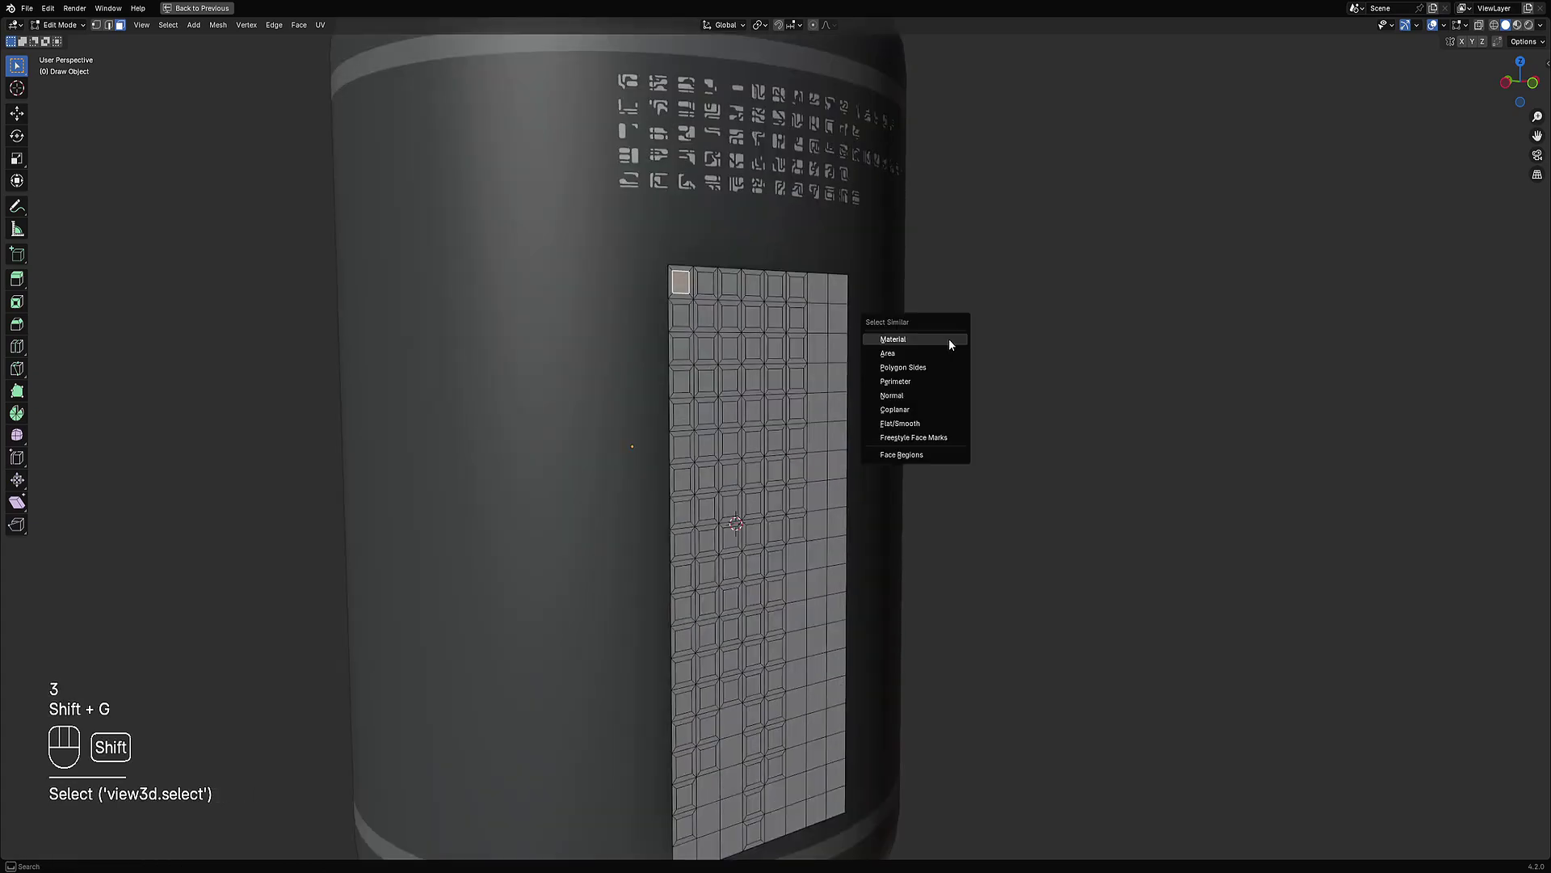
pyautogui.click(936, 383)
pyautogui.moveTo(938, 383); pyautogui.dragTo(928, 388, button='middle')
# Step: Generate glyph shapes on the selected faces from Object Mode using Random Panels with 4 subdivision cuts
pyautogui.press('Tab')
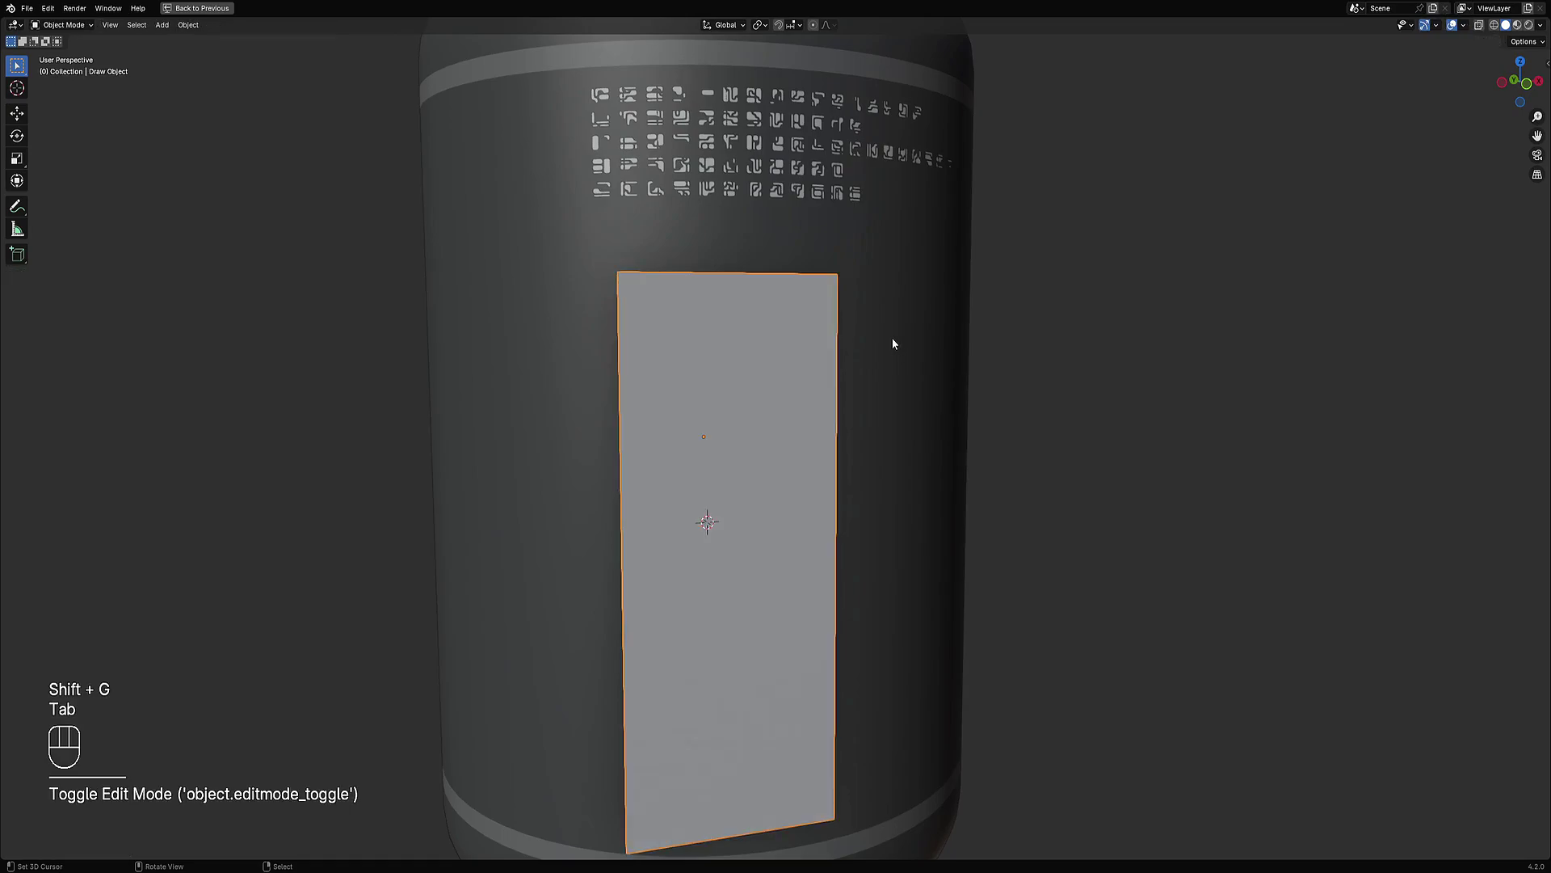
pyautogui.hotkey('shift', 'q')
pyautogui.click(893, 339)
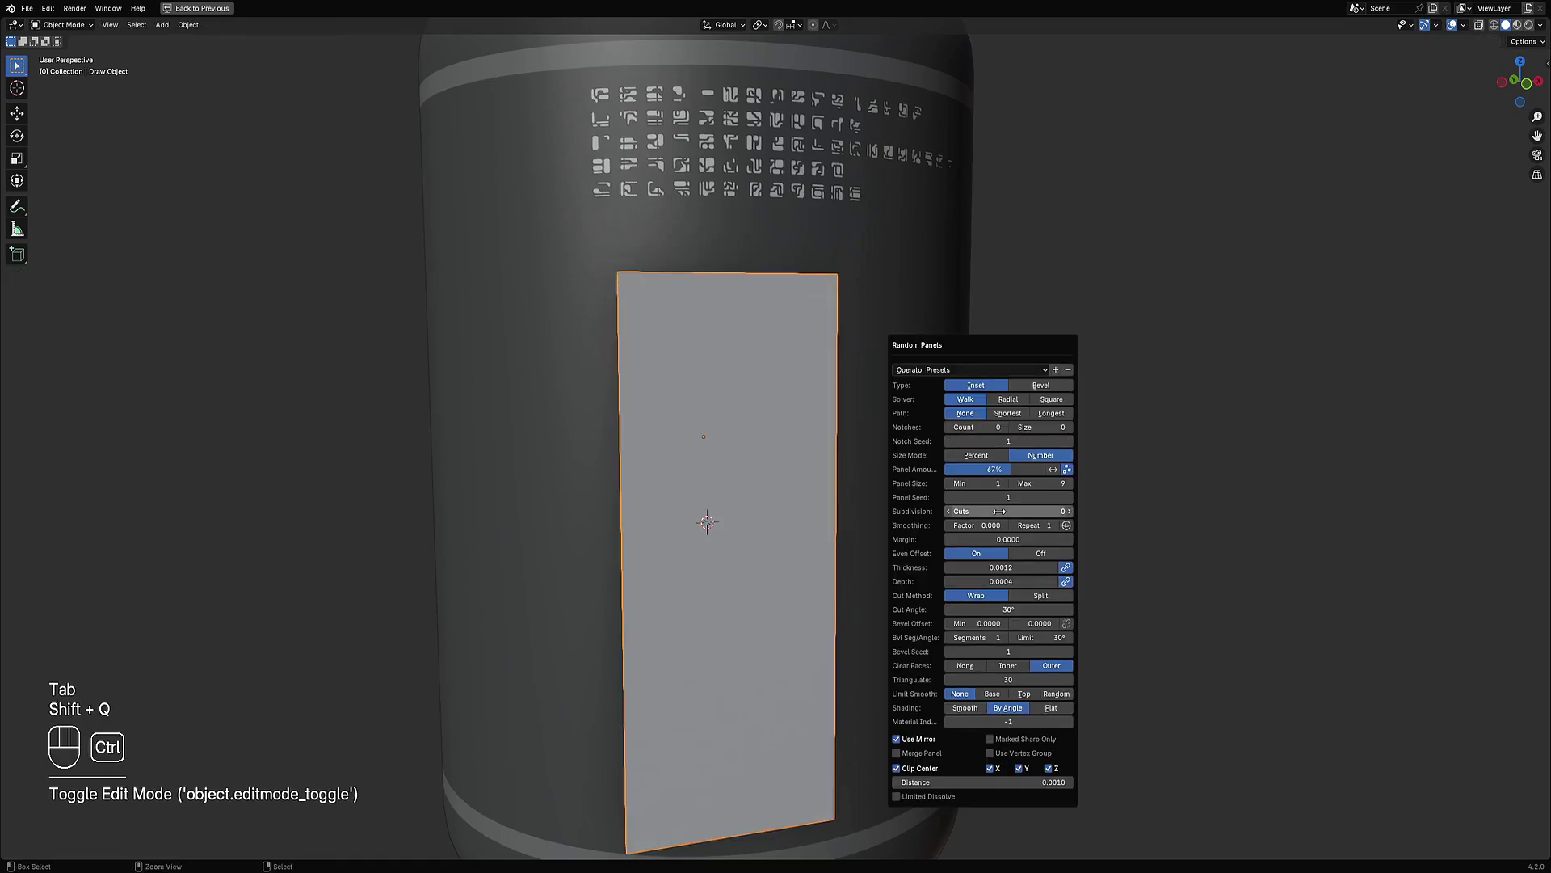
pyautogui.keyDown('ctrl'); pyautogui.scroll(1, 1000, 511); pyautogui.keyUp('ctrl')
pyautogui.keyDown('ctrl'); pyautogui.scroll(1, 1001, 511); pyautogui.keyUp('ctrl')
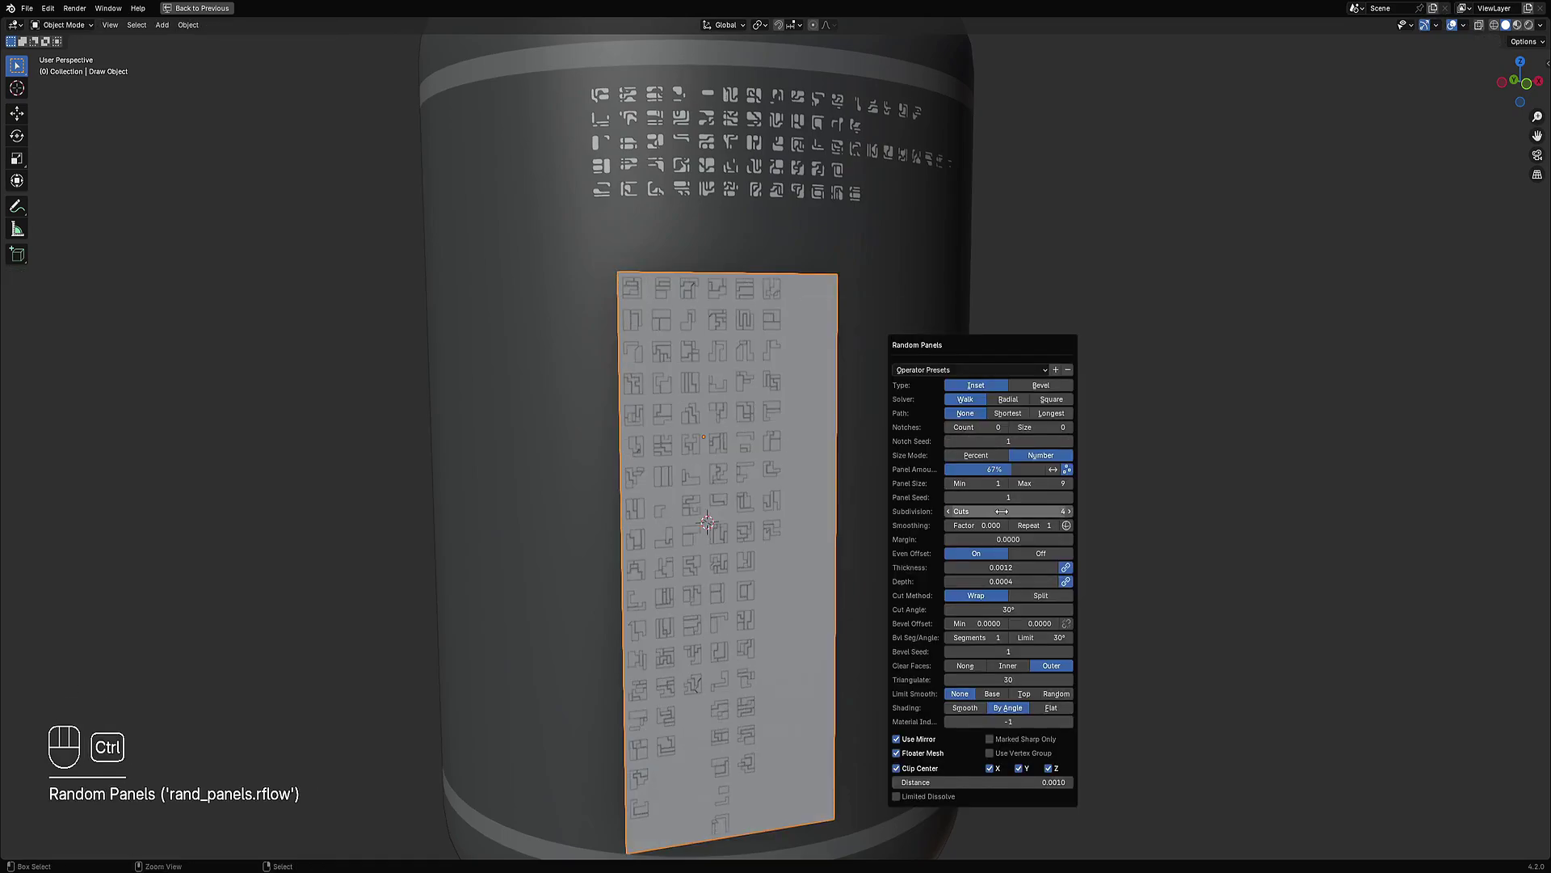
pyautogui.keyDown('ctrl'); pyautogui.scroll(1, 1002, 511); pyautogui.keyUp('ctrl')
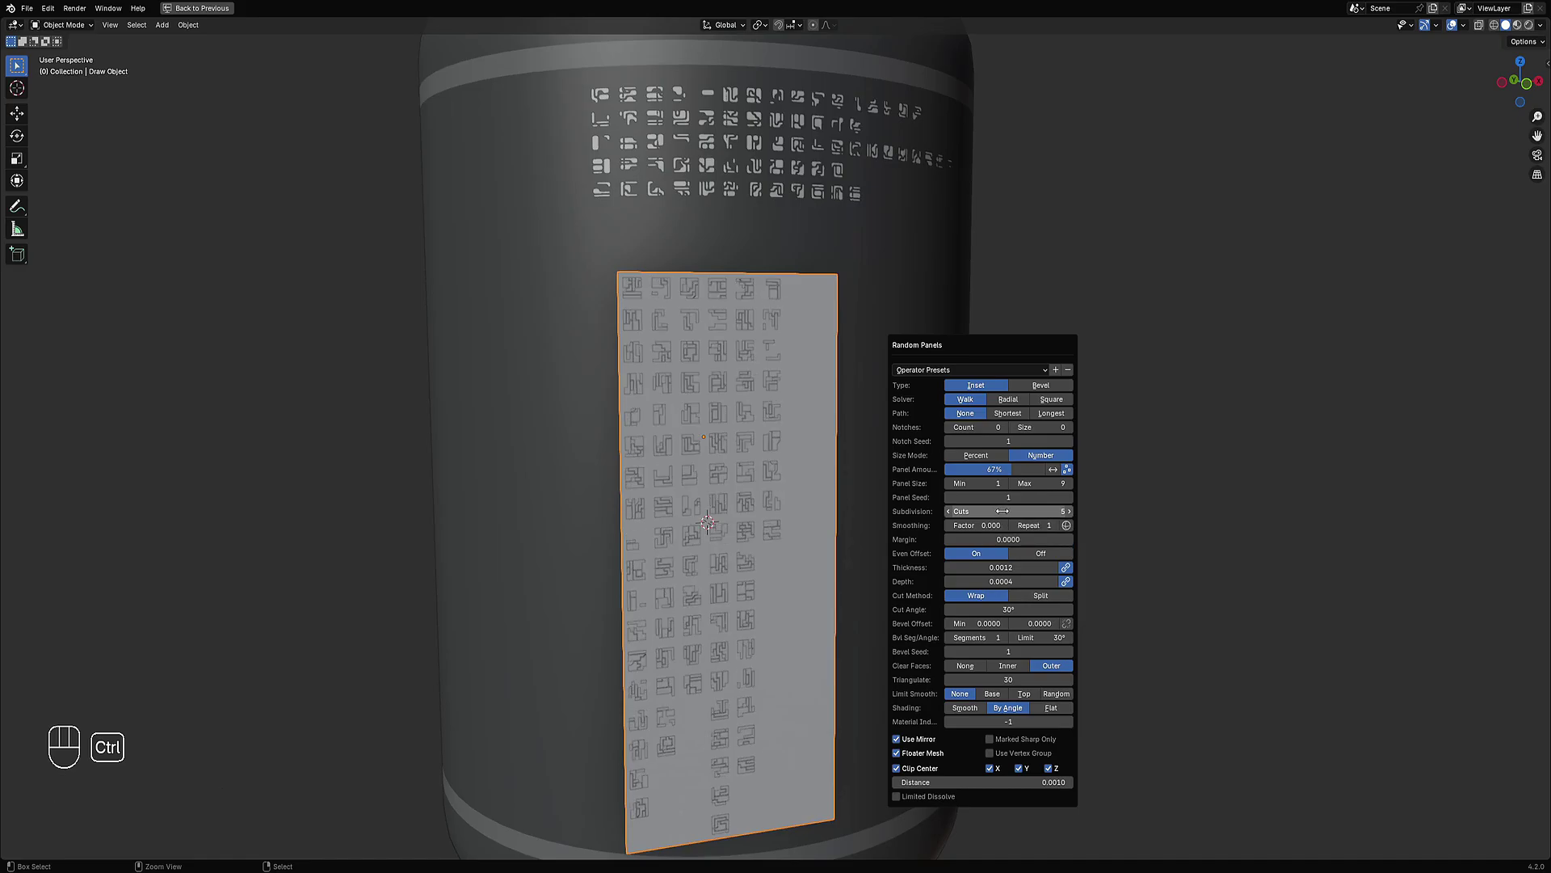
# Step: Set the Triangulate value of the Random Panels operation to 200 while viewing the glyphs from the front
pyautogui.moveTo(1087, 485); pyautogui.dragTo(1007, 459, button='middle')
pyautogui.keyDown('shift'); pyautogui.moveTo(848, 427); pyautogui.dragTo(947, 439, button='middle'); pyautogui.keyUp('shift')
pyautogui.scroll(1, 947, 439)
pyautogui.scroll(4, 947, 438)
pyautogui.keyDown('shift'); pyautogui.moveTo(900, 258); pyautogui.dragTo(918, 445, button='middle'); pyautogui.keyUp('shift')
pyautogui.scroll(1, 918, 446)
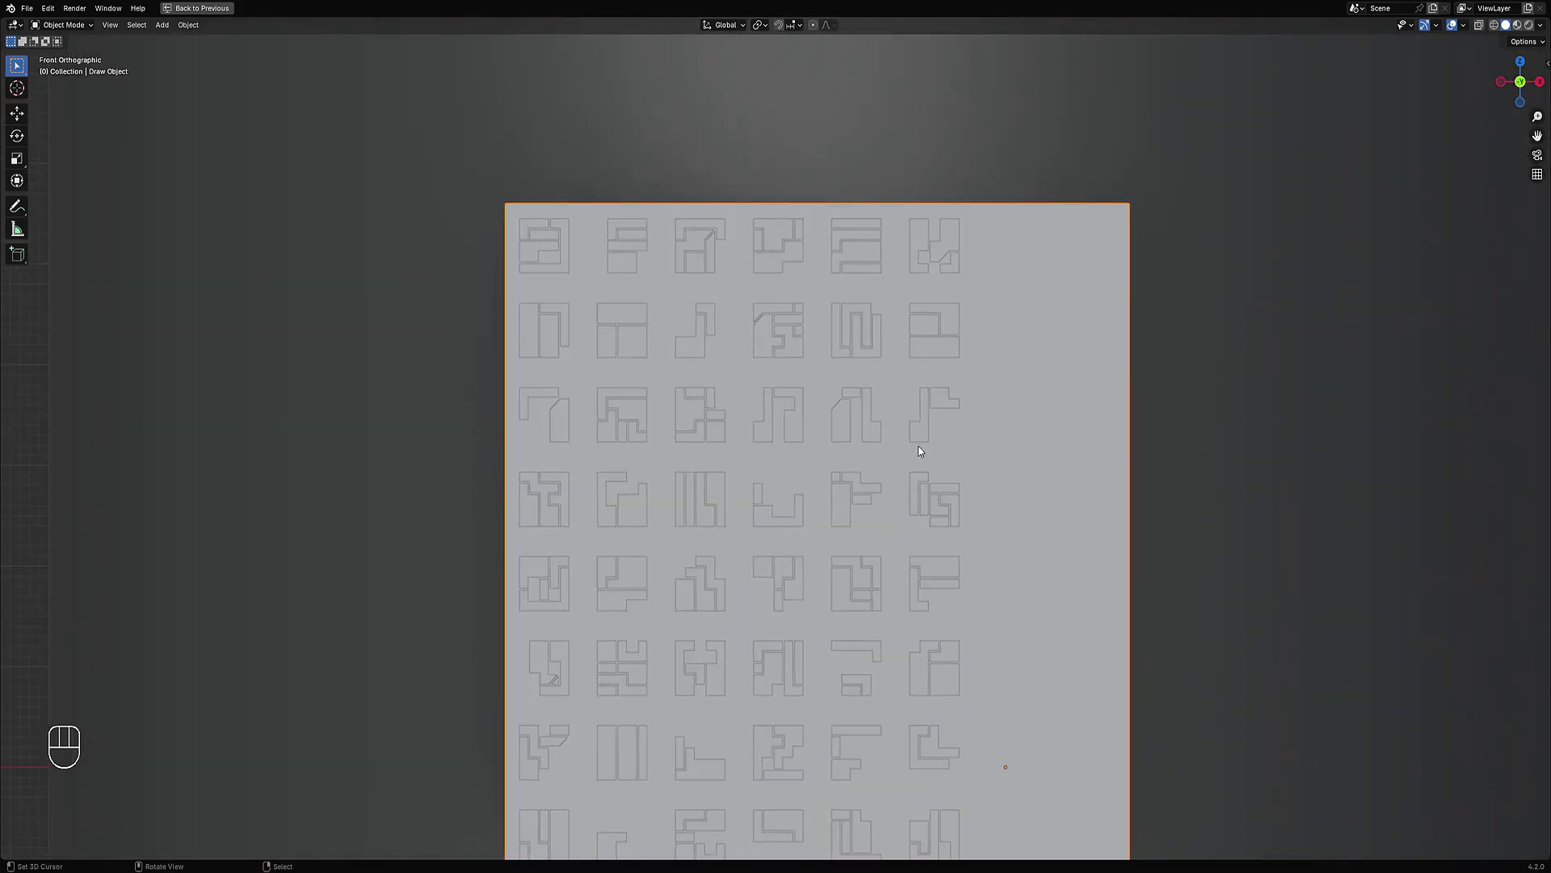
pyautogui.press('F9')
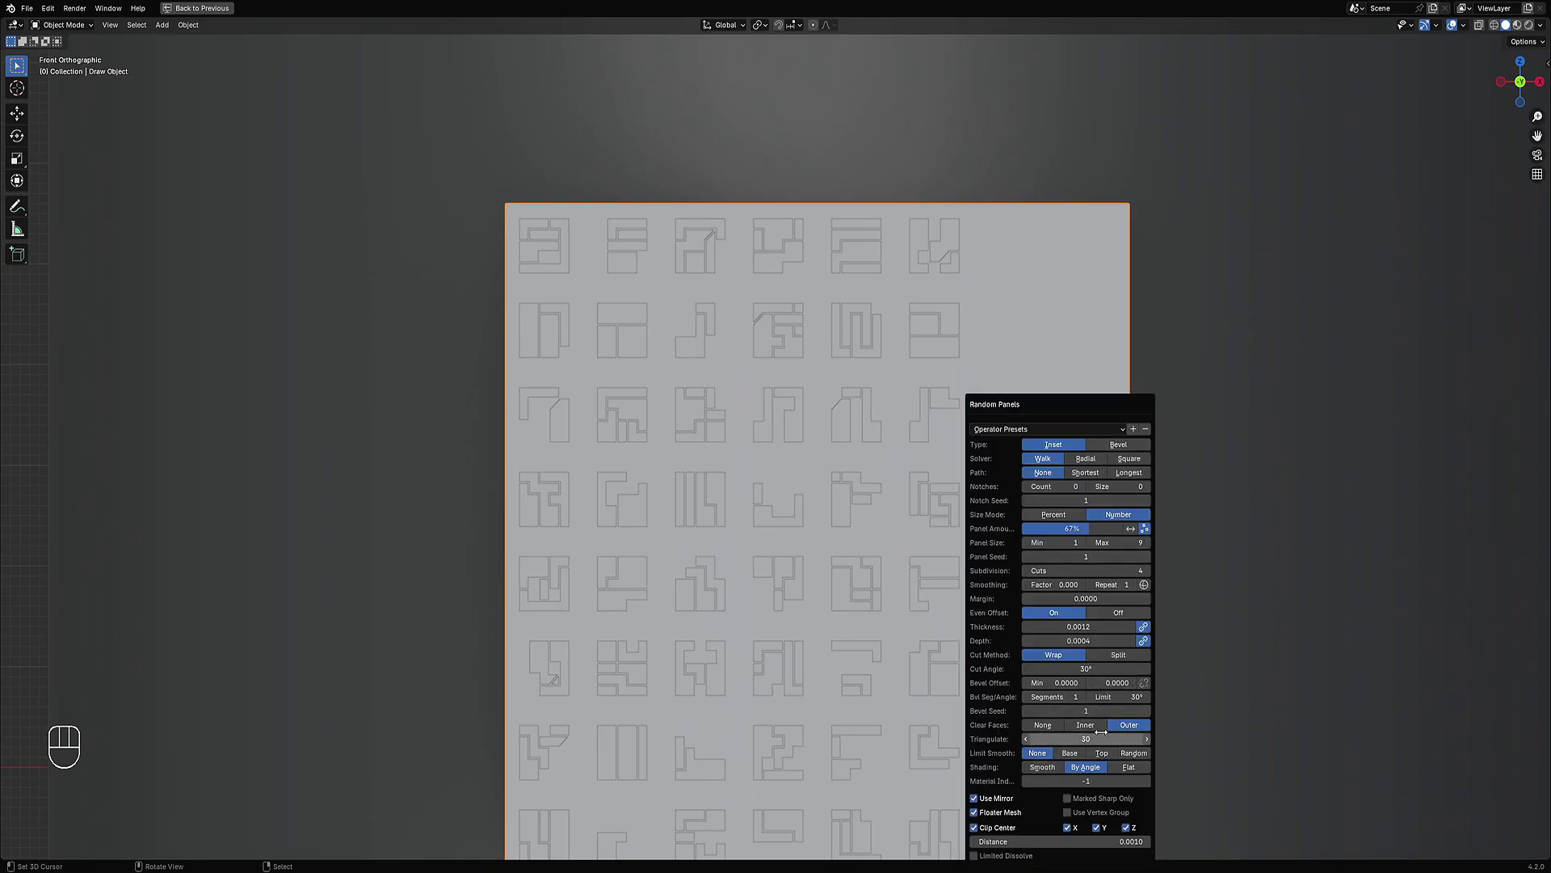
pyautogui.click(1052, 739)
pyautogui.write('200')
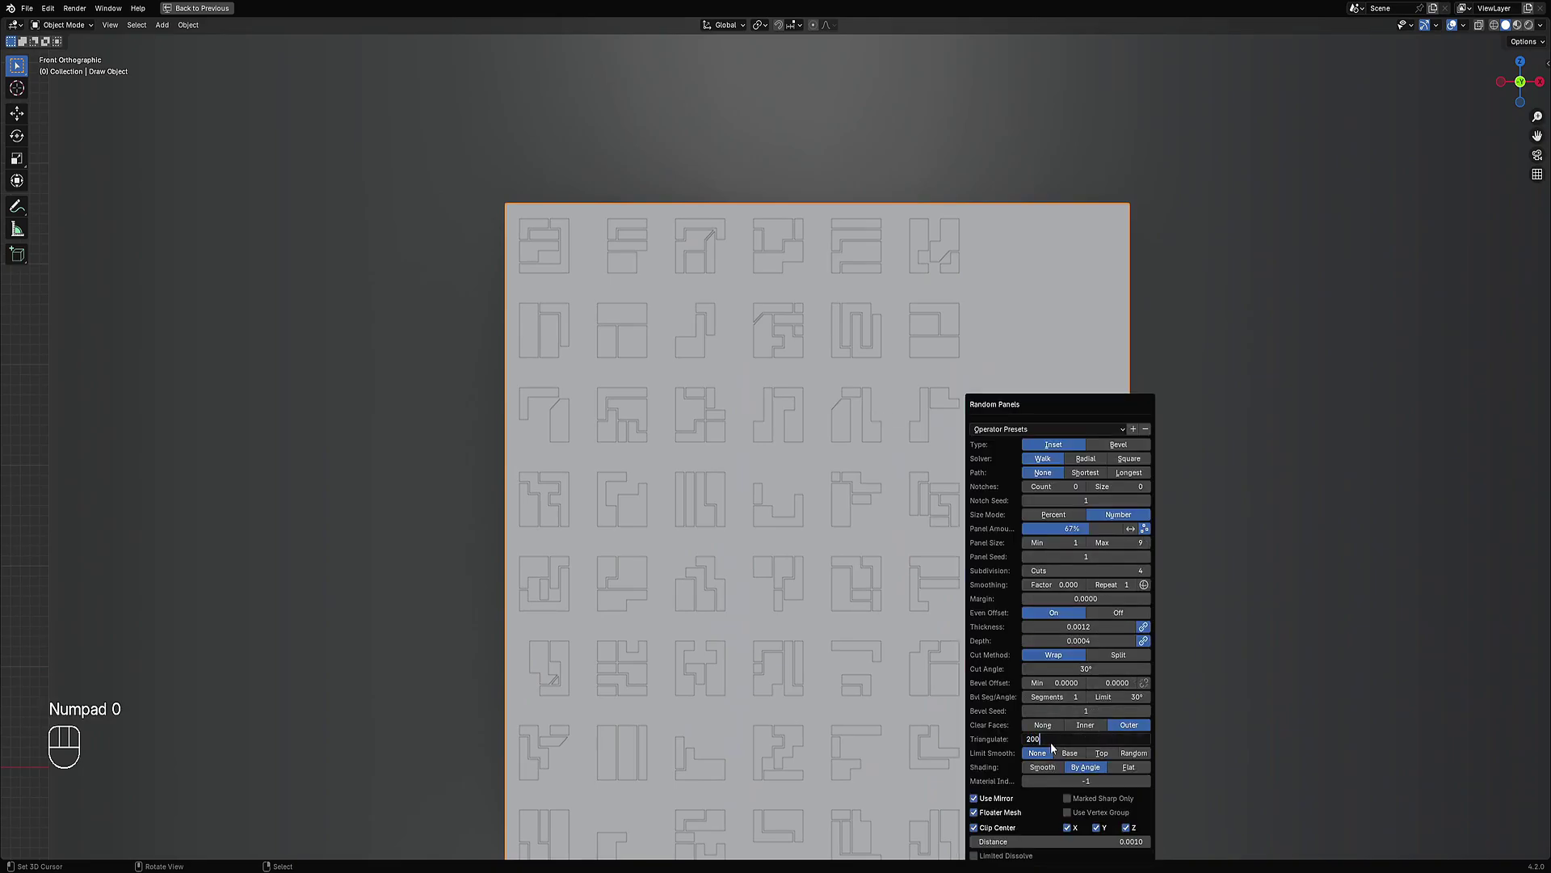
pyautogui.press('Return')
pyautogui.scroll(-1, 674, 408)
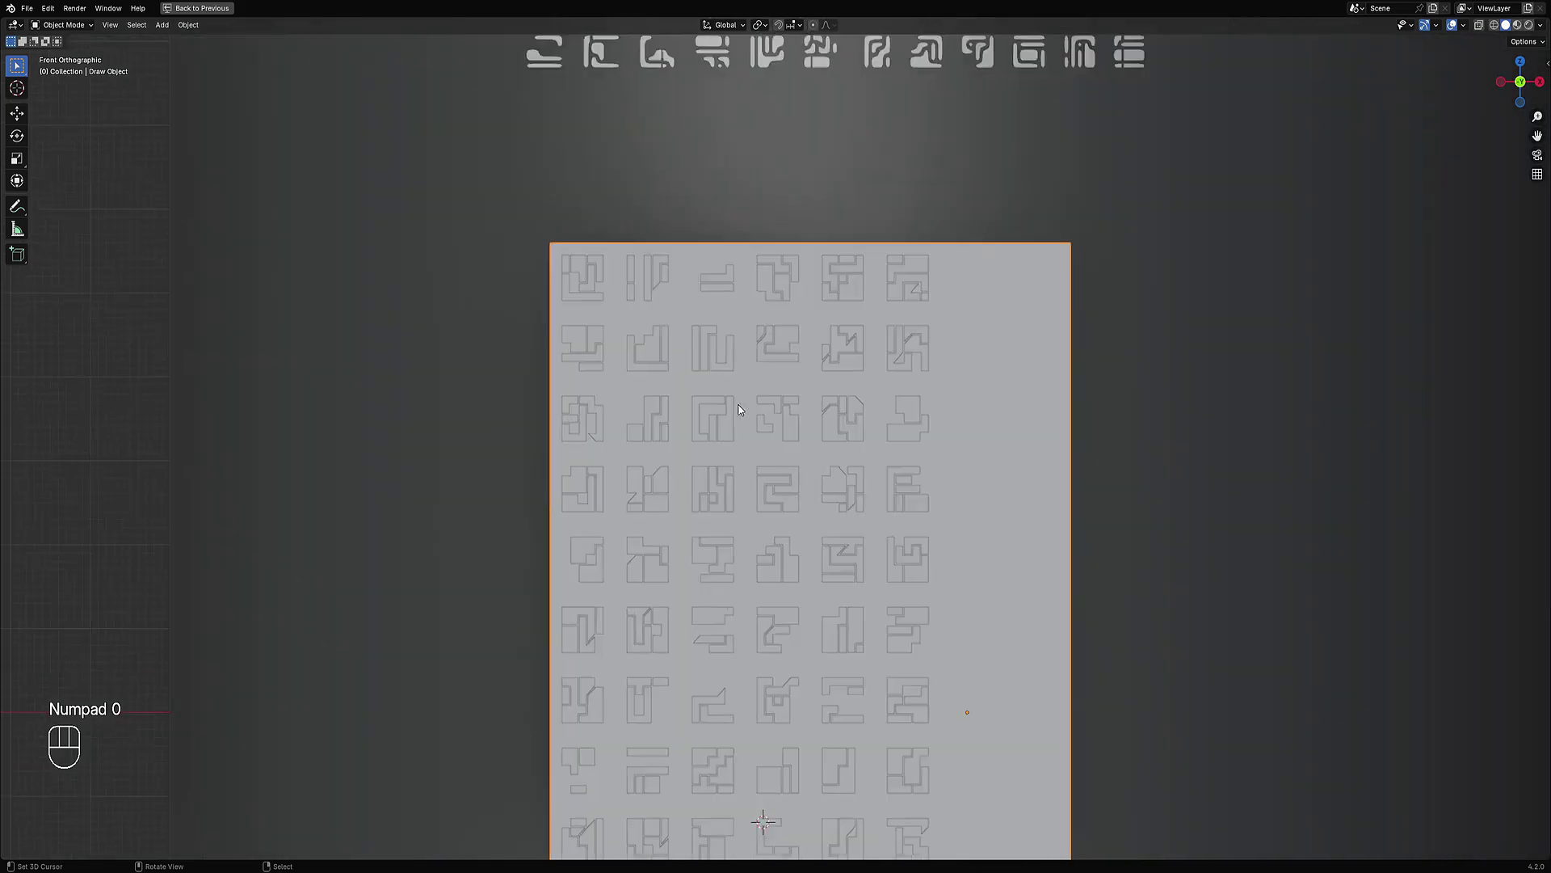
# Step: Set the Random Panels inset thickness to 0.0032, check the glyphs, and reopen the operation's settings
pyautogui.scroll(2, 831, 421)
pyautogui.press('F10')
pyautogui.press('F9')
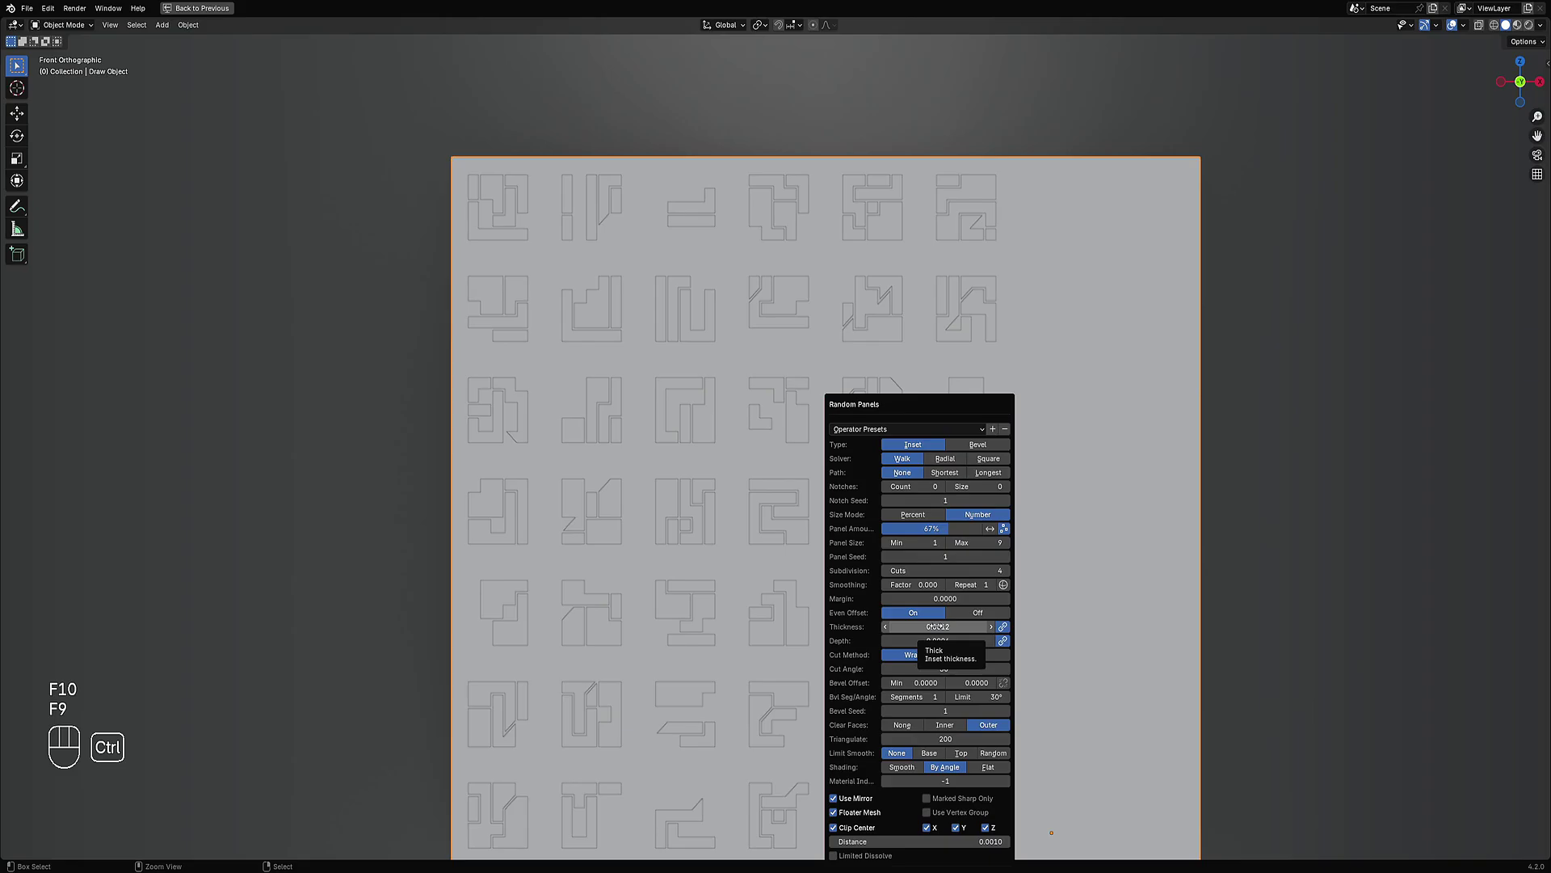
pyautogui.keyDown('ctrl'); pyautogui.scroll(1, 937, 627); pyautogui.keyUp('ctrl')
pyautogui.keyDown('ctrl'); pyautogui.scroll(1, 937, 626); pyautogui.keyUp('ctrl')
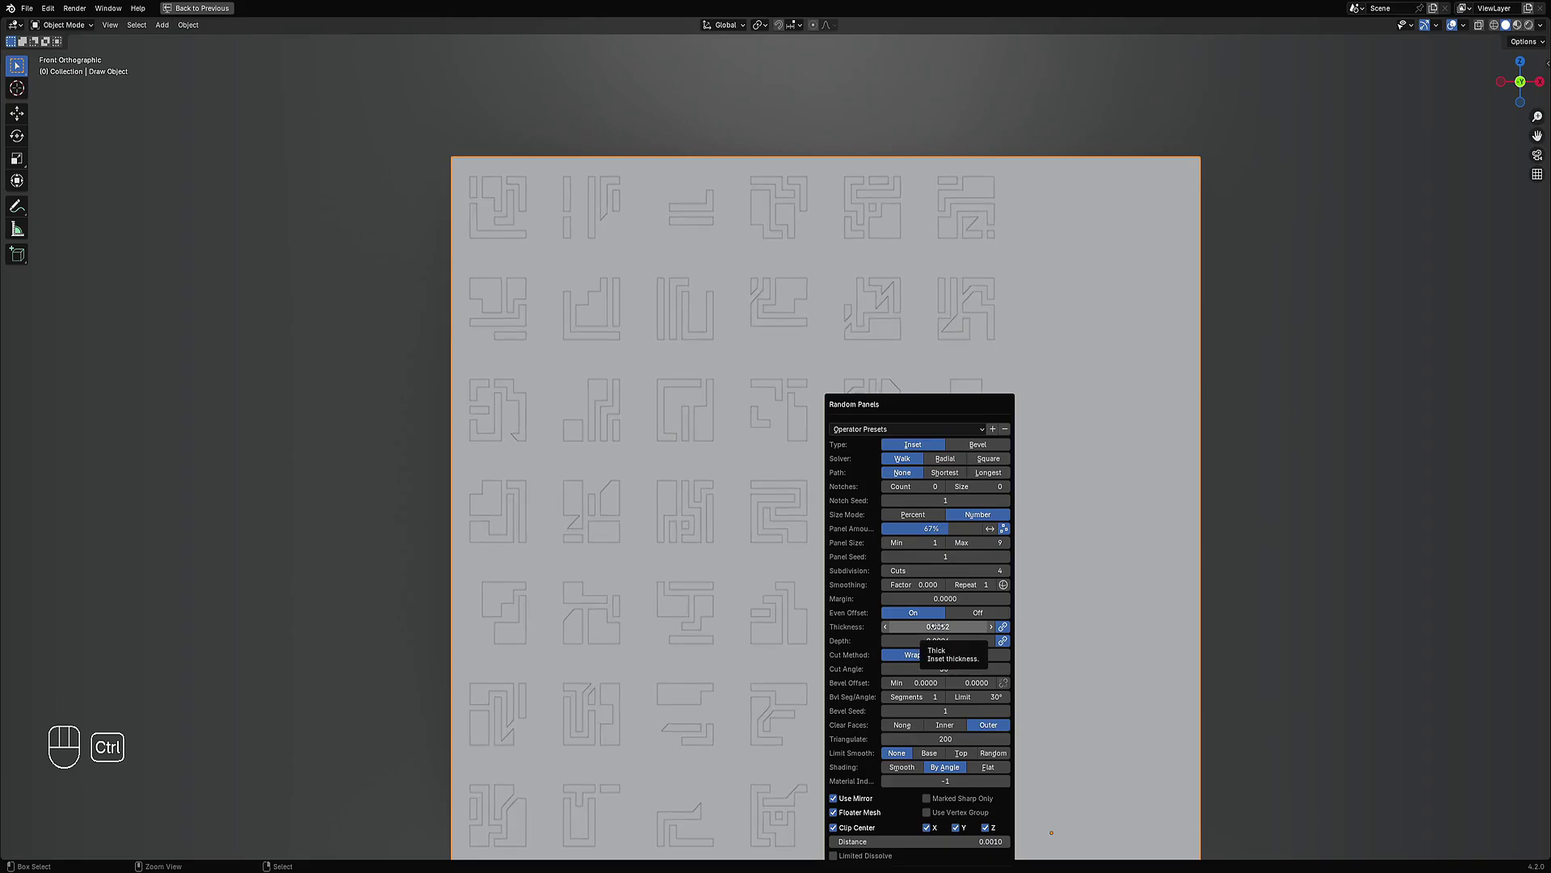
pyautogui.scroll(-4, 780, 624)
pyautogui.keyDown('shift'); pyautogui.moveTo(780, 624); pyautogui.dragTo(807, 507, button='middle'); pyautogui.keyUp('shift')
pyautogui.scroll(2, 869, 443)
pyautogui.press('F9')
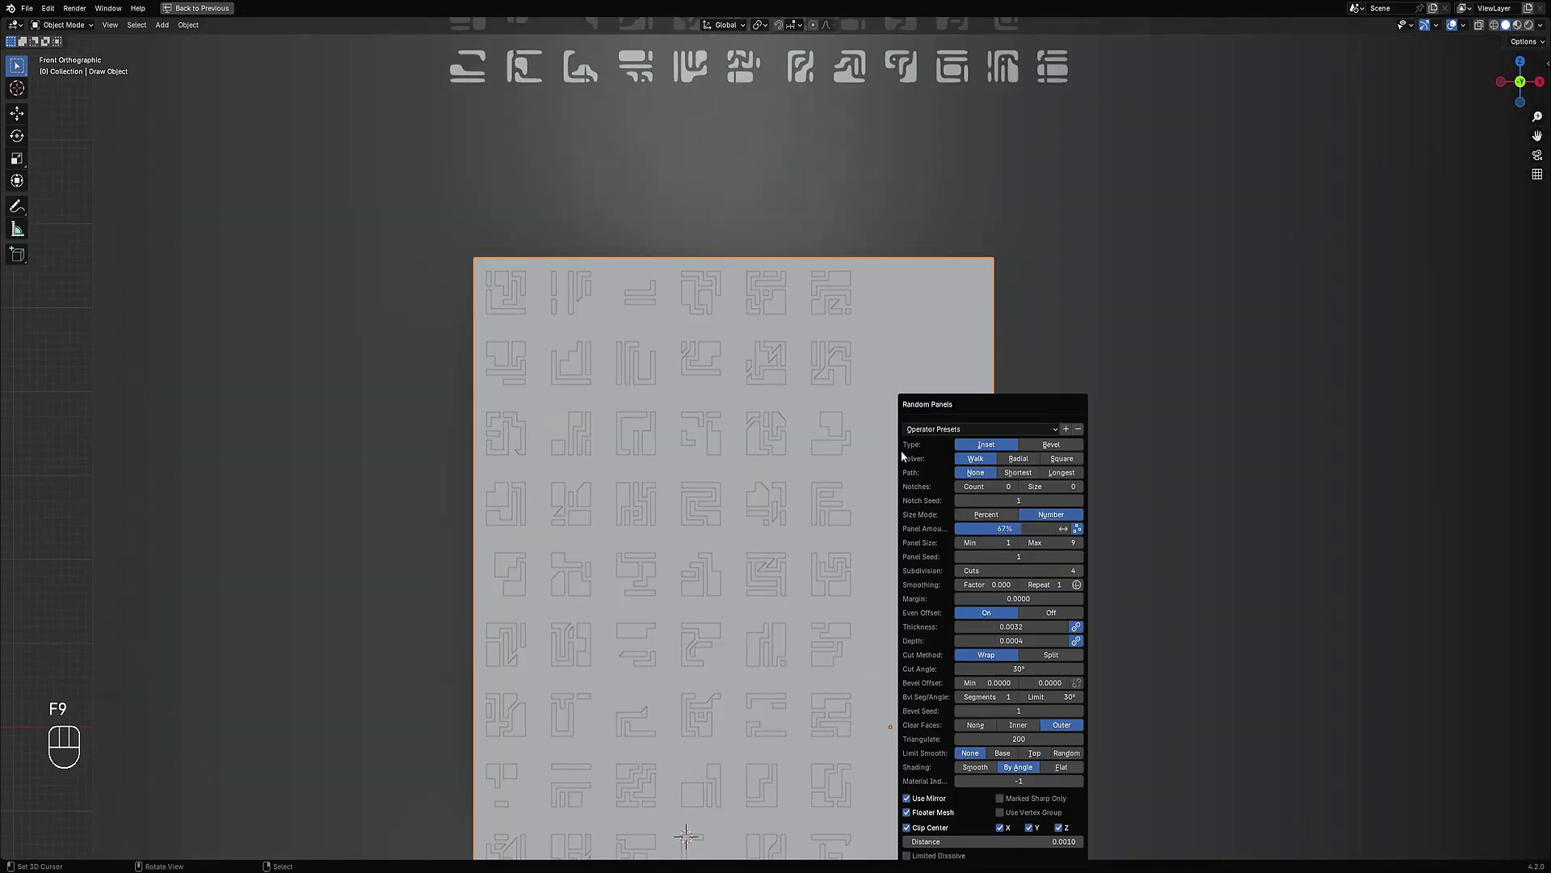
# Step: Set the Triangulate value of the Random Panels operation to 100 and switch the solver to Square
pyautogui.click(958, 738)
pyautogui.write('1')
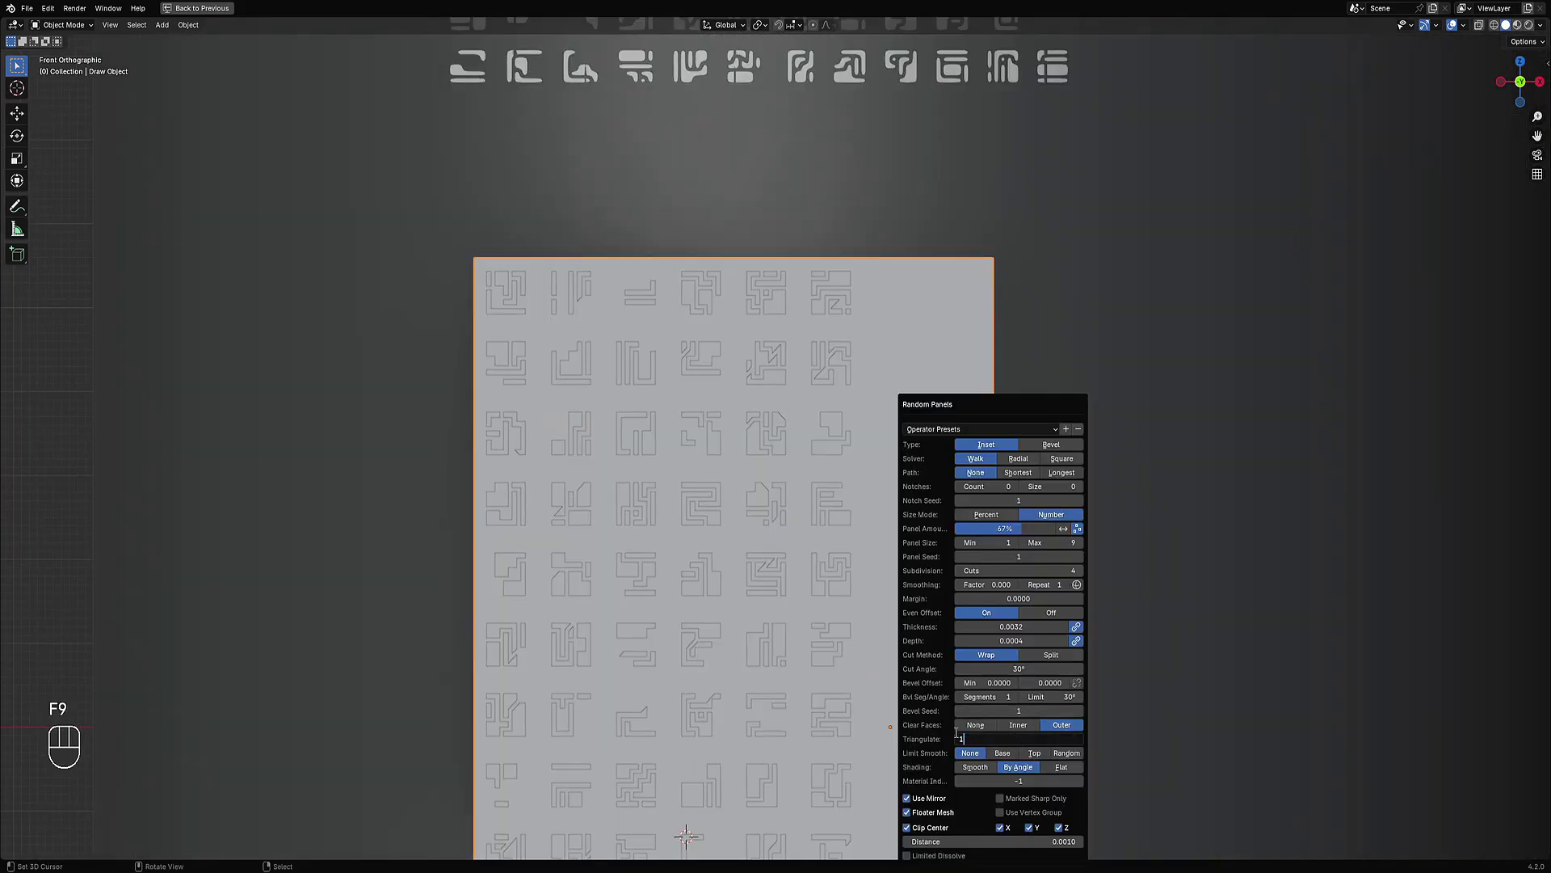
pyautogui.write('00')
pyautogui.press('Return')
pyautogui.click(1014, 459)
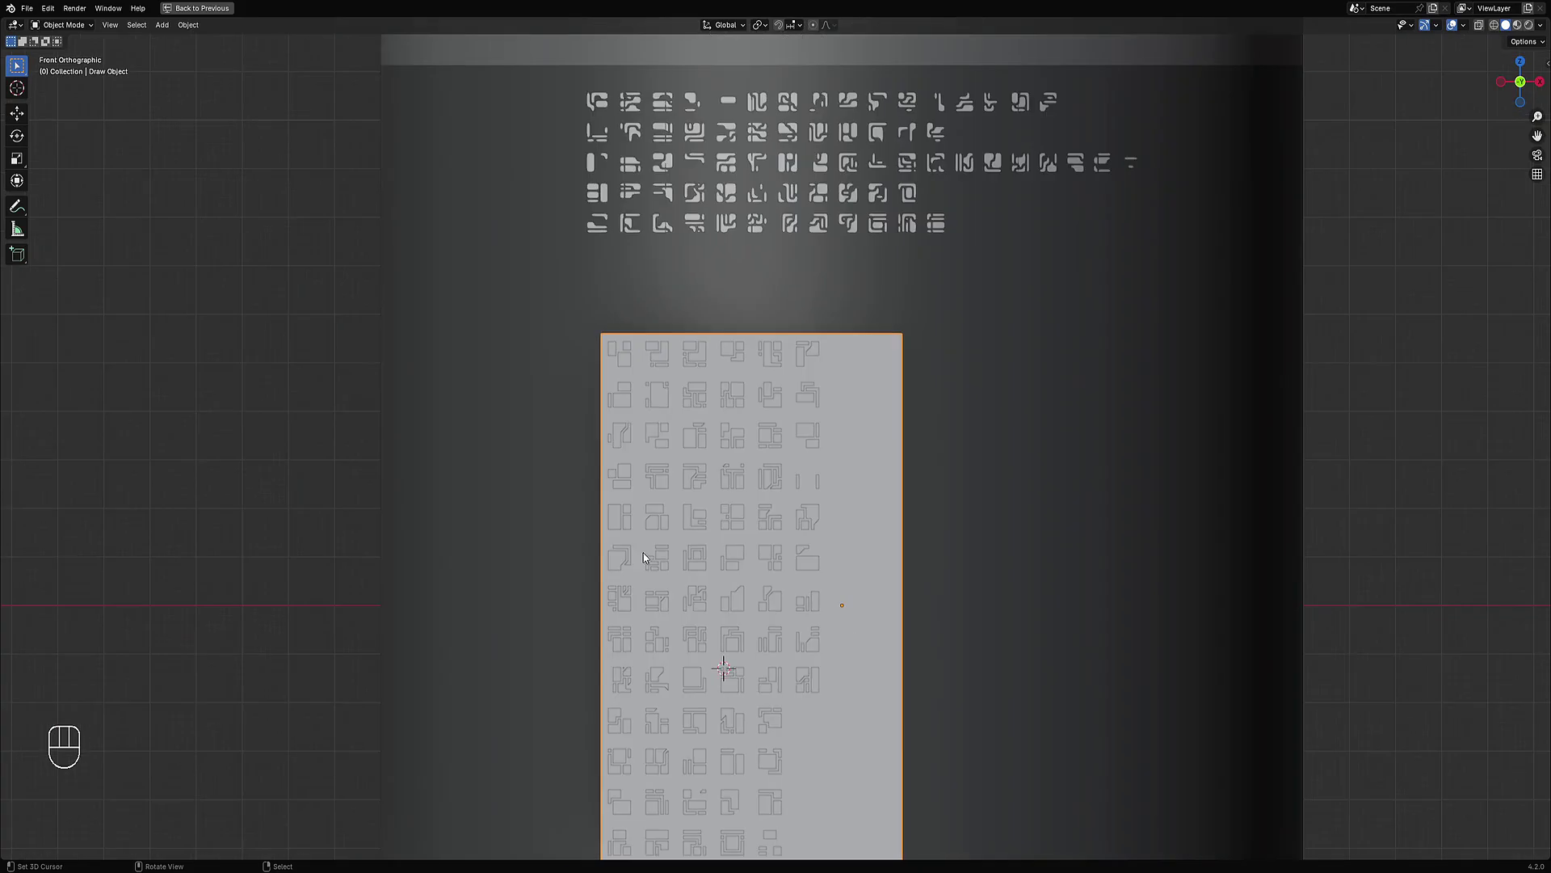
# Step: Reopen the Random Panels settings, invert the panel amount, and compare 3 subdivision cuts before setting 4 cuts
pyautogui.keyDown('shift'); pyautogui.moveTo(897, 492); pyautogui.dragTo(913, 688, button='middle'); pyautogui.keyUp('shift')
pyautogui.scroll(4, 890, 546)
pyautogui.press('F9')
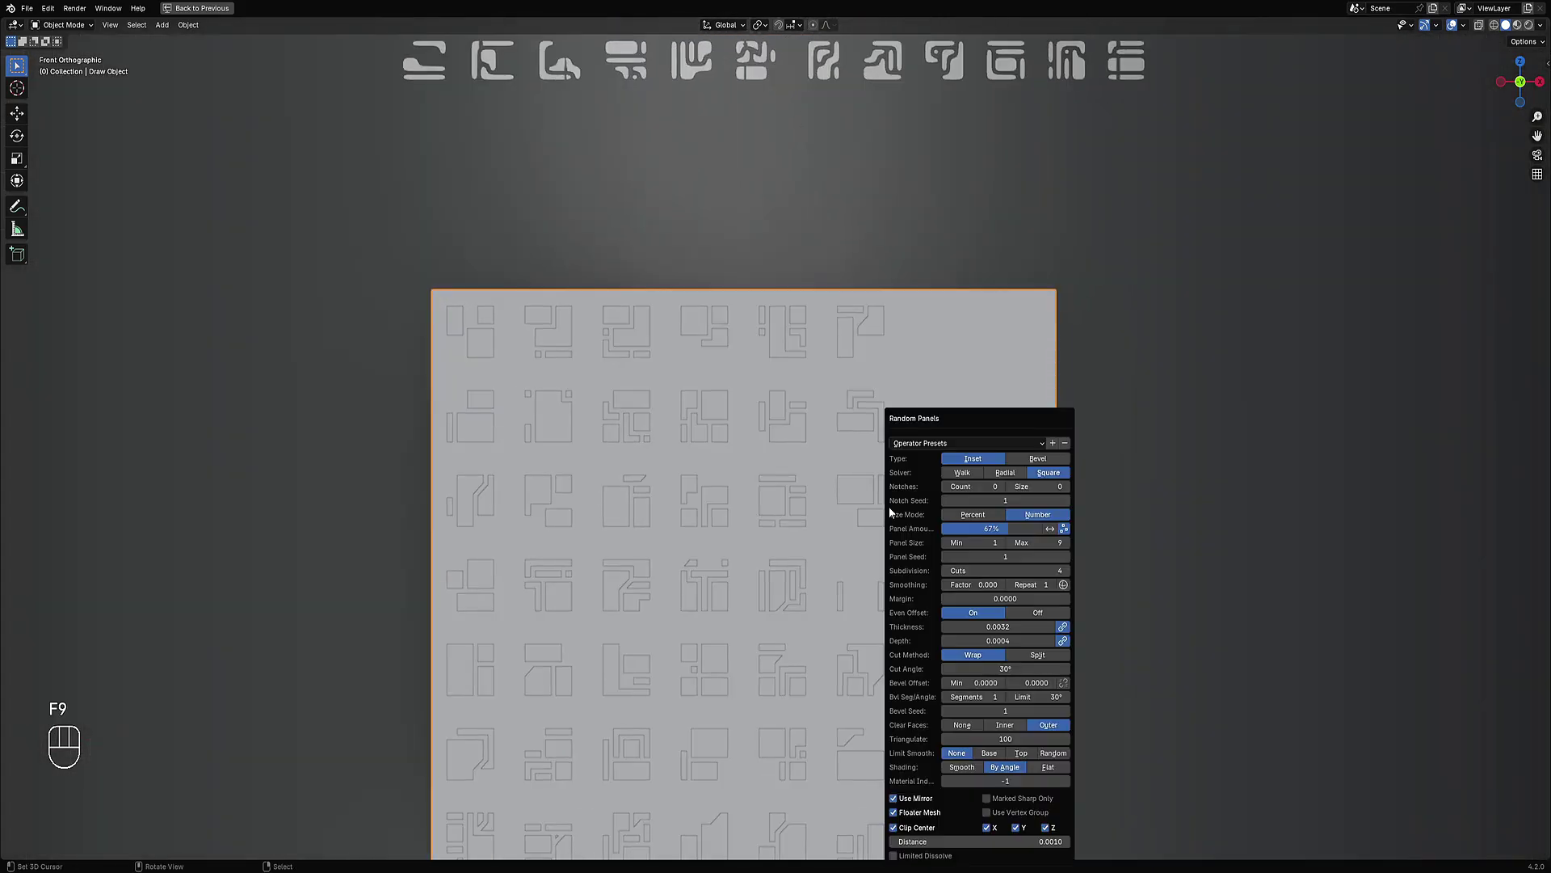
pyautogui.click(1052, 529)
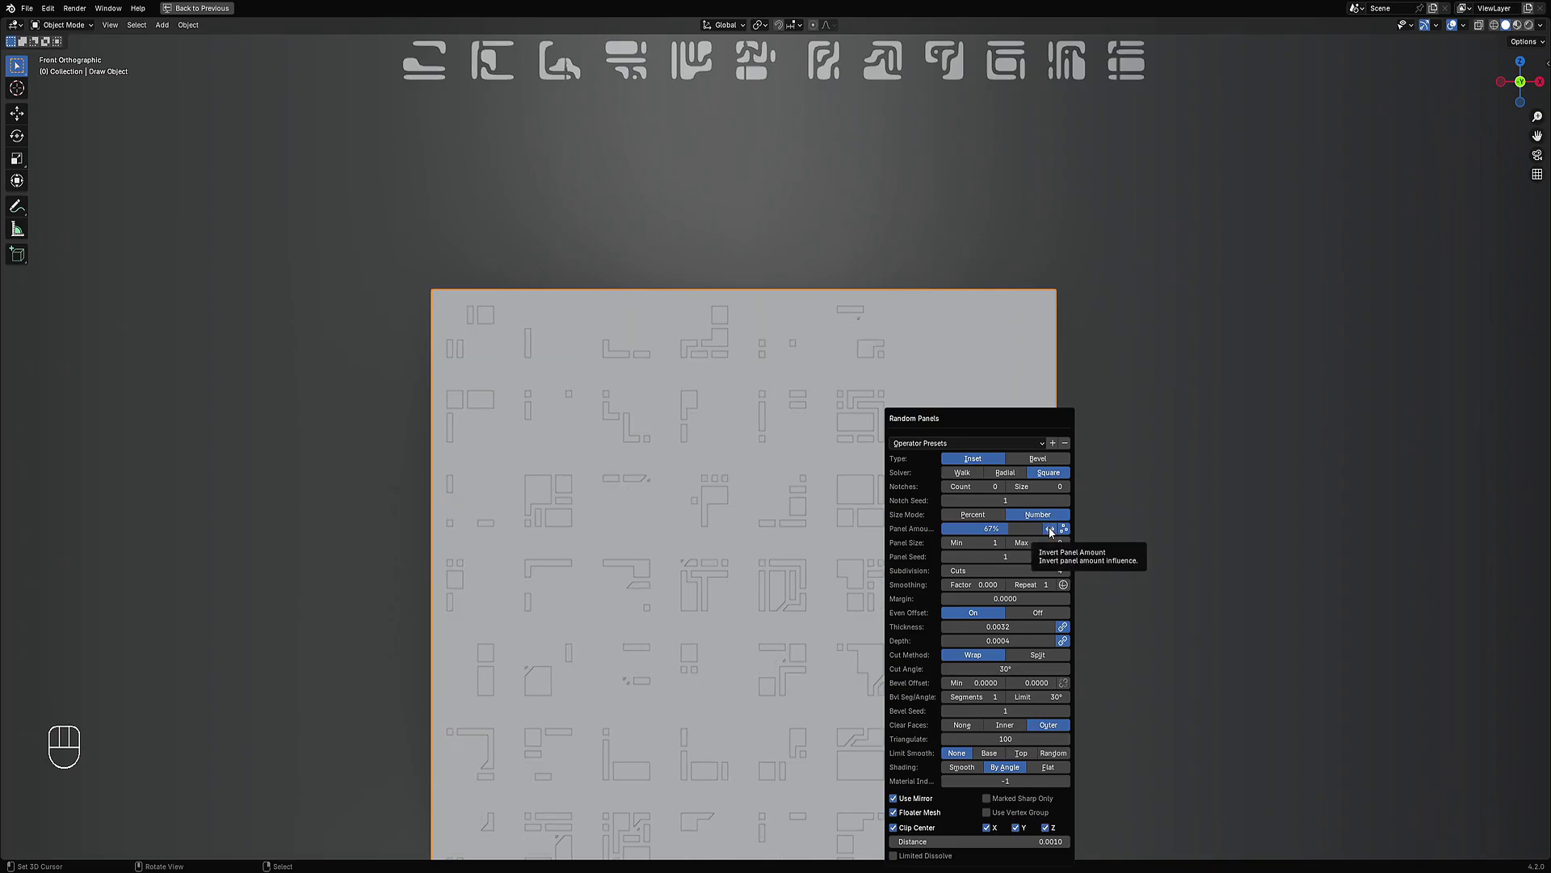
pyautogui.click(1050, 530)
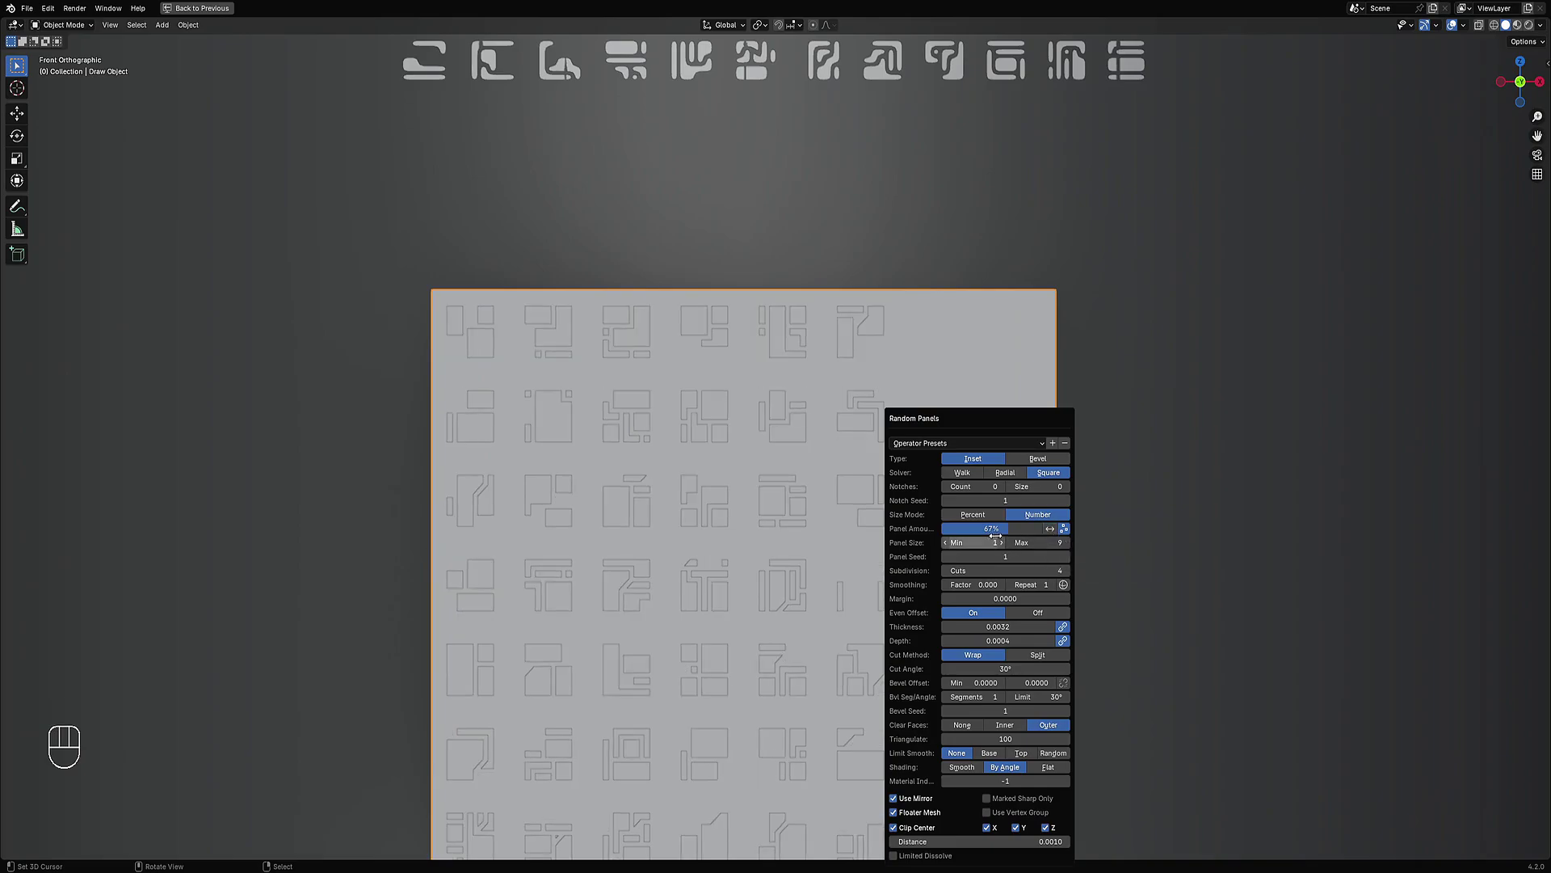
pyautogui.keyDown('ctrl'); pyautogui.scroll(-1, 1017, 571); pyautogui.keyUp('ctrl')
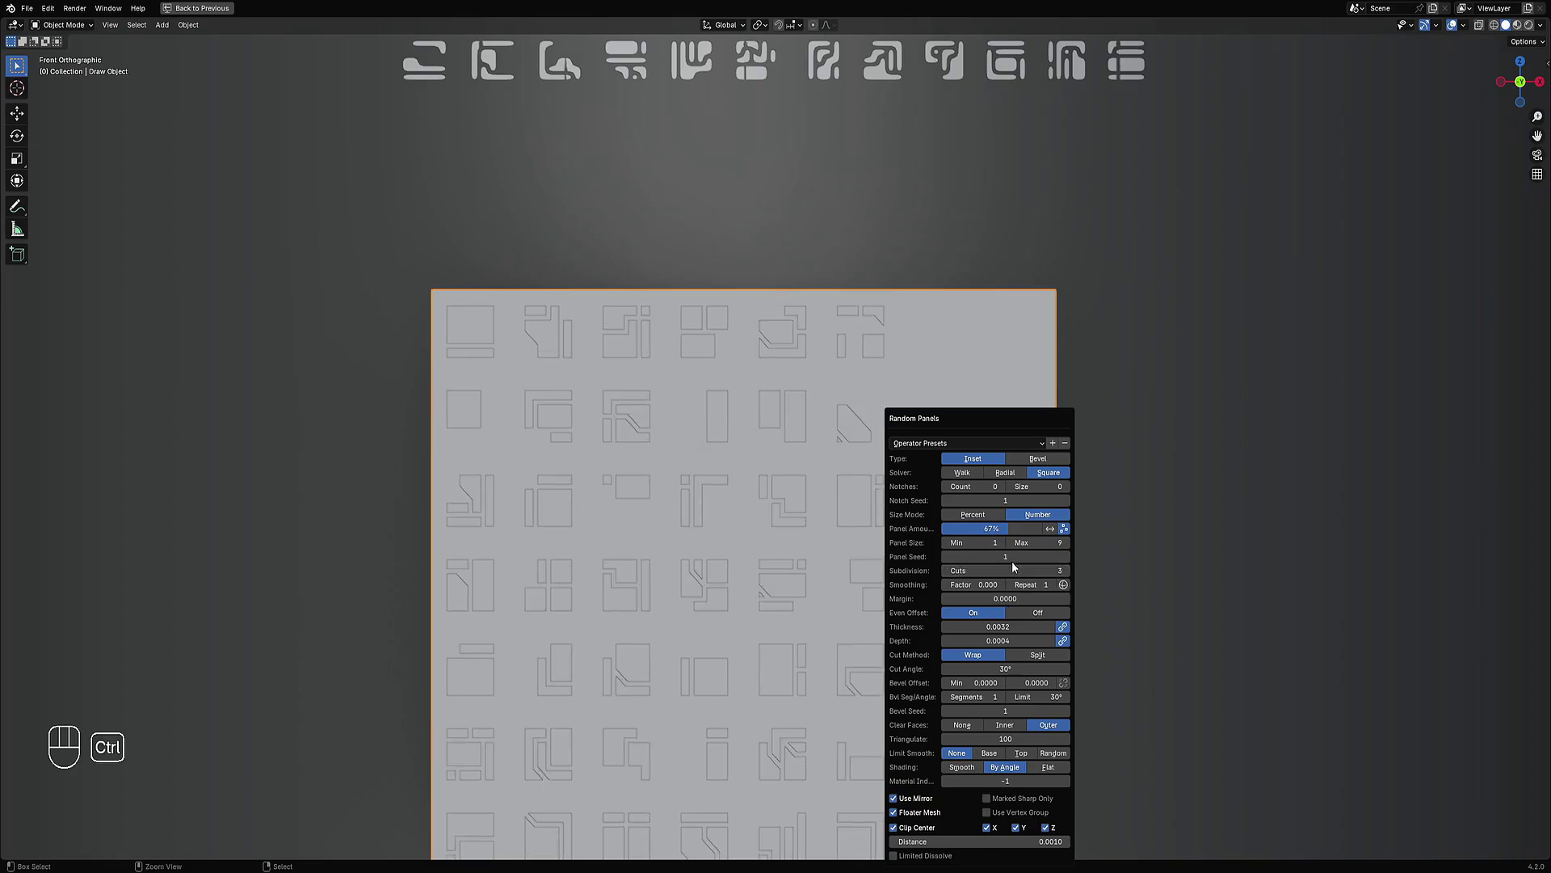
pyautogui.moveTo(1009, 529); pyautogui.dragTo(1033, 535)
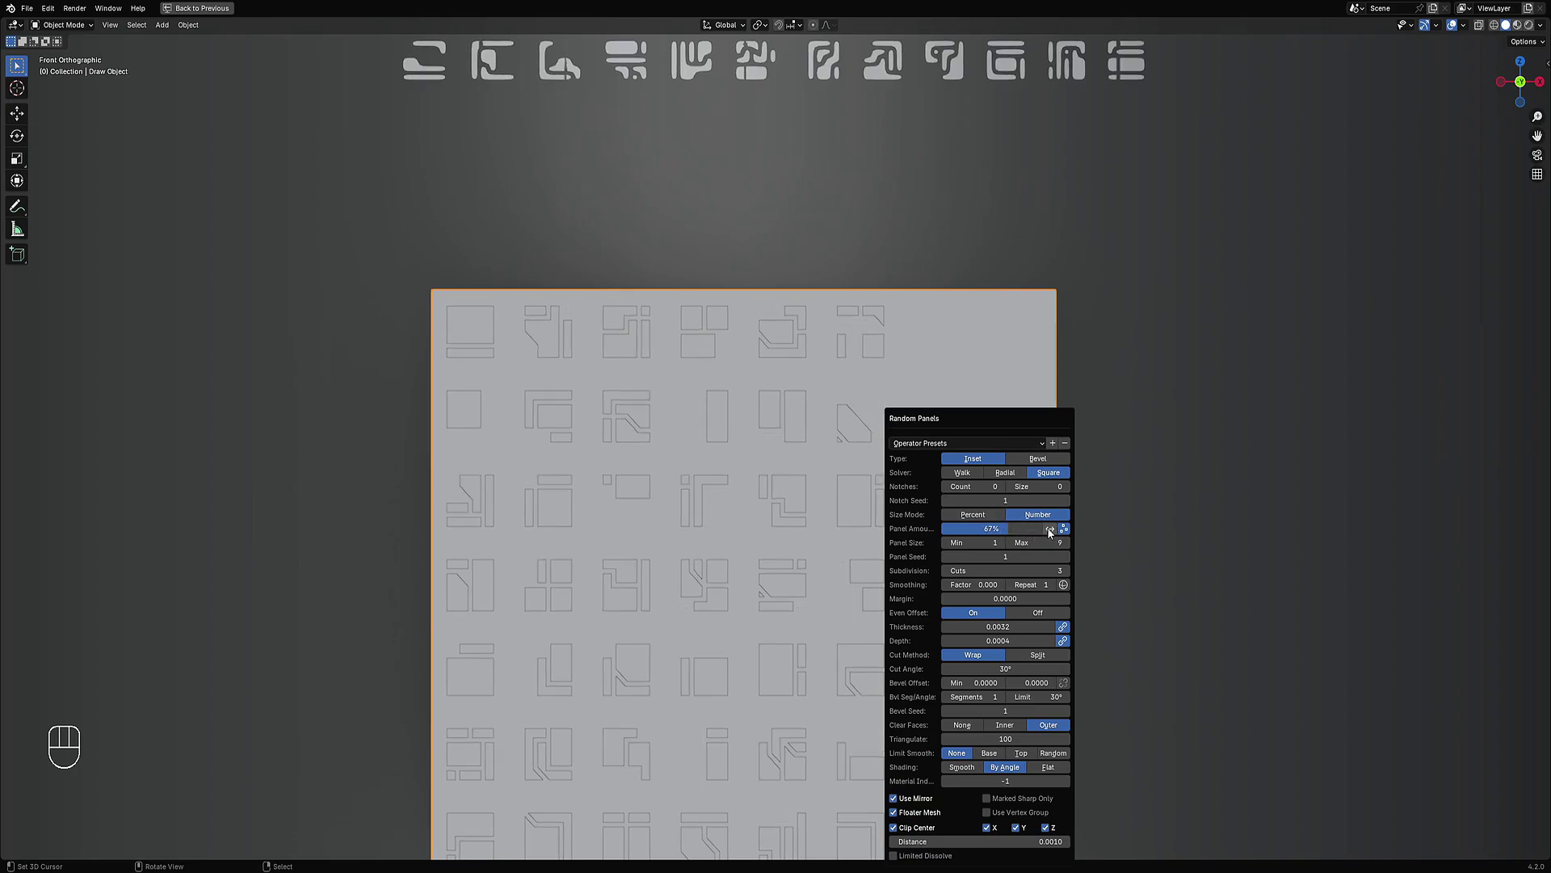
pyautogui.click(1049, 530)
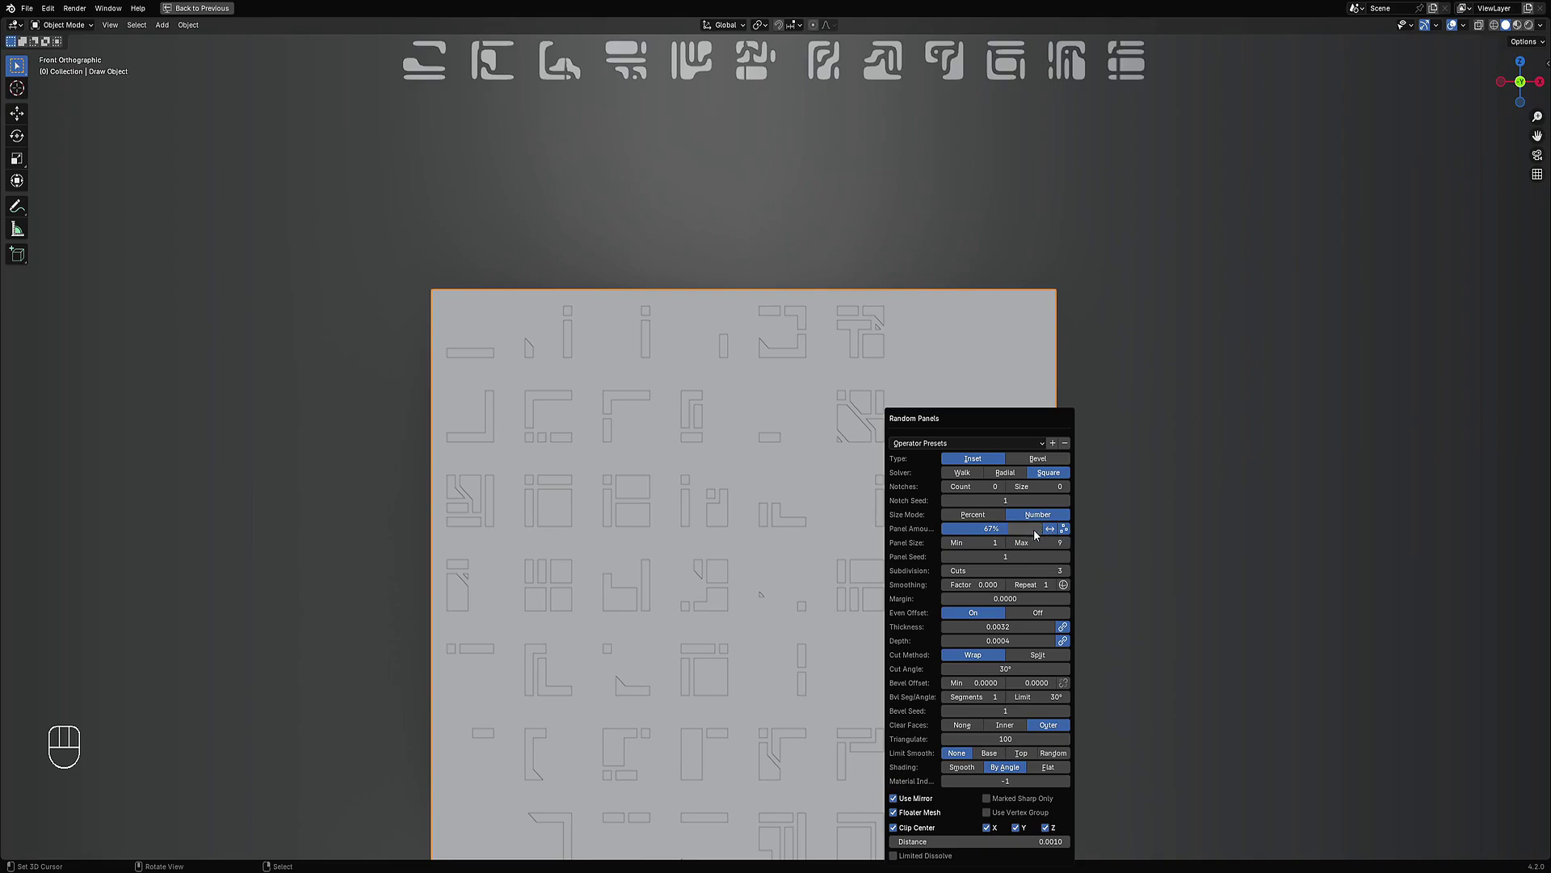
pyautogui.moveTo(1041, 529)
pyautogui.mouseDown()
pyautogui.moveTo(1011, 528)
pyautogui.moveTo(1041, 528)
pyautogui.mouseUp()
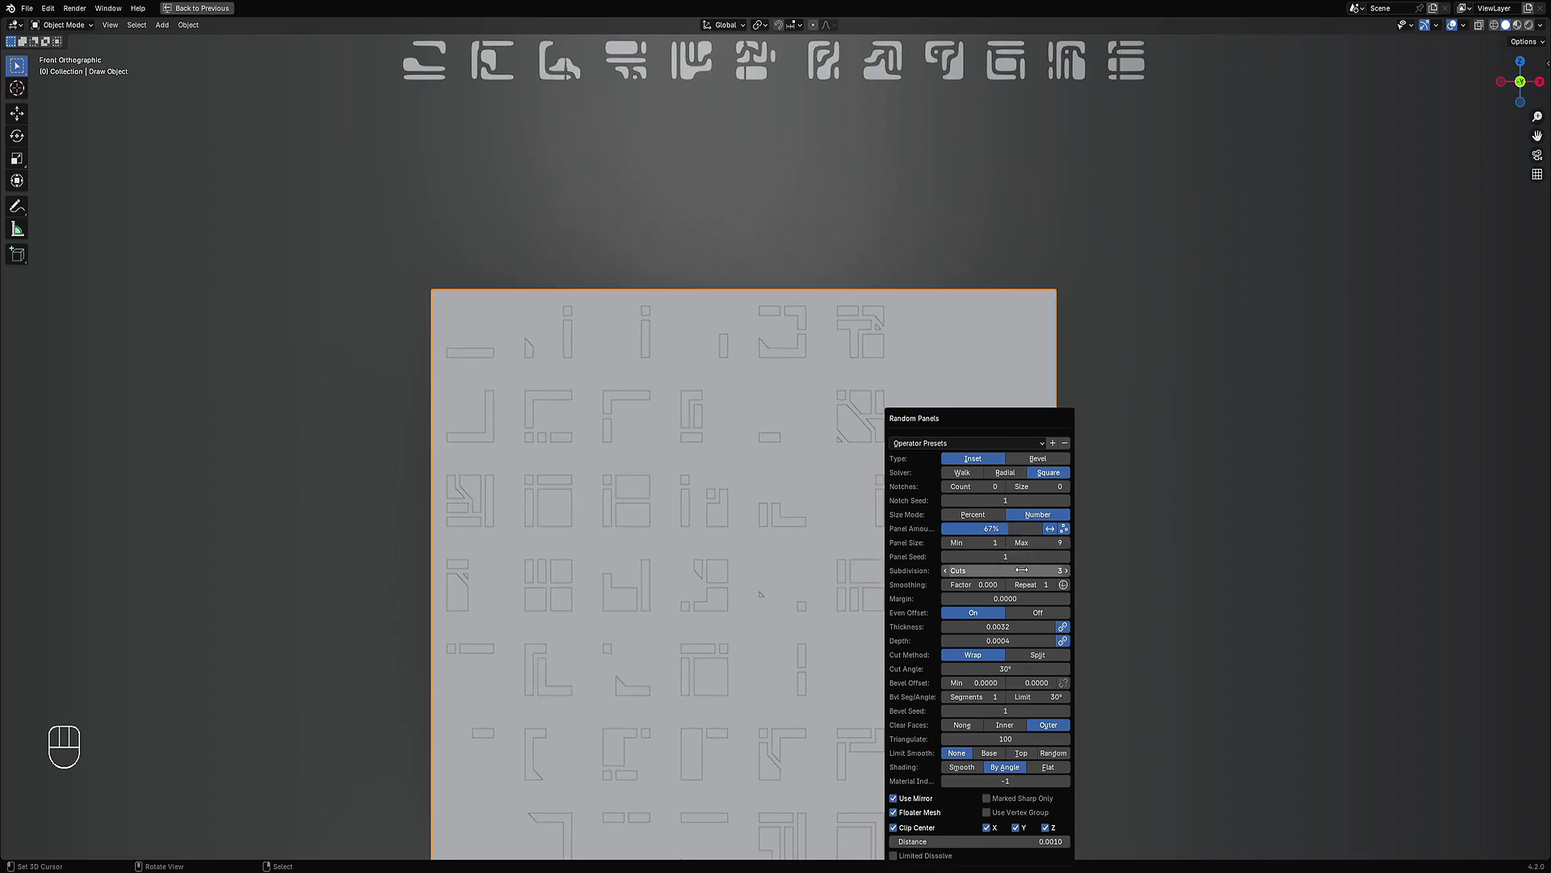
pyautogui.keyDown('ctrl'); pyautogui.scroll(1, 1022, 571); pyautogui.keyUp('ctrl')
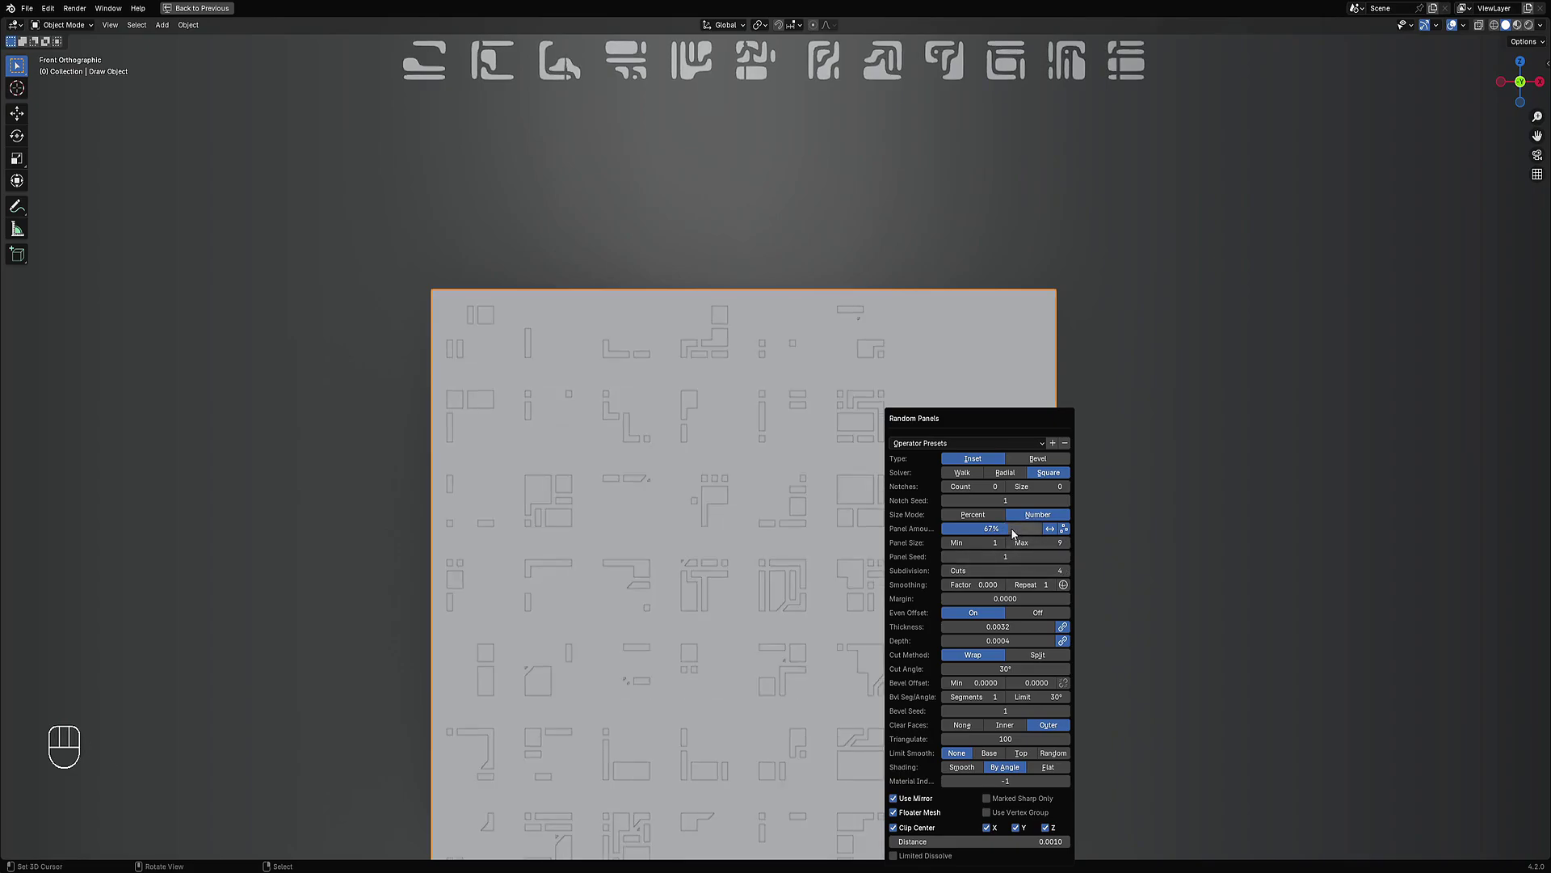
# Step: Set the Random Panels panel amount to 60% and cycle the panel seed for a different glyph layout
pyautogui.moveTo(1009, 528); pyautogui.dragTo(1020, 528)
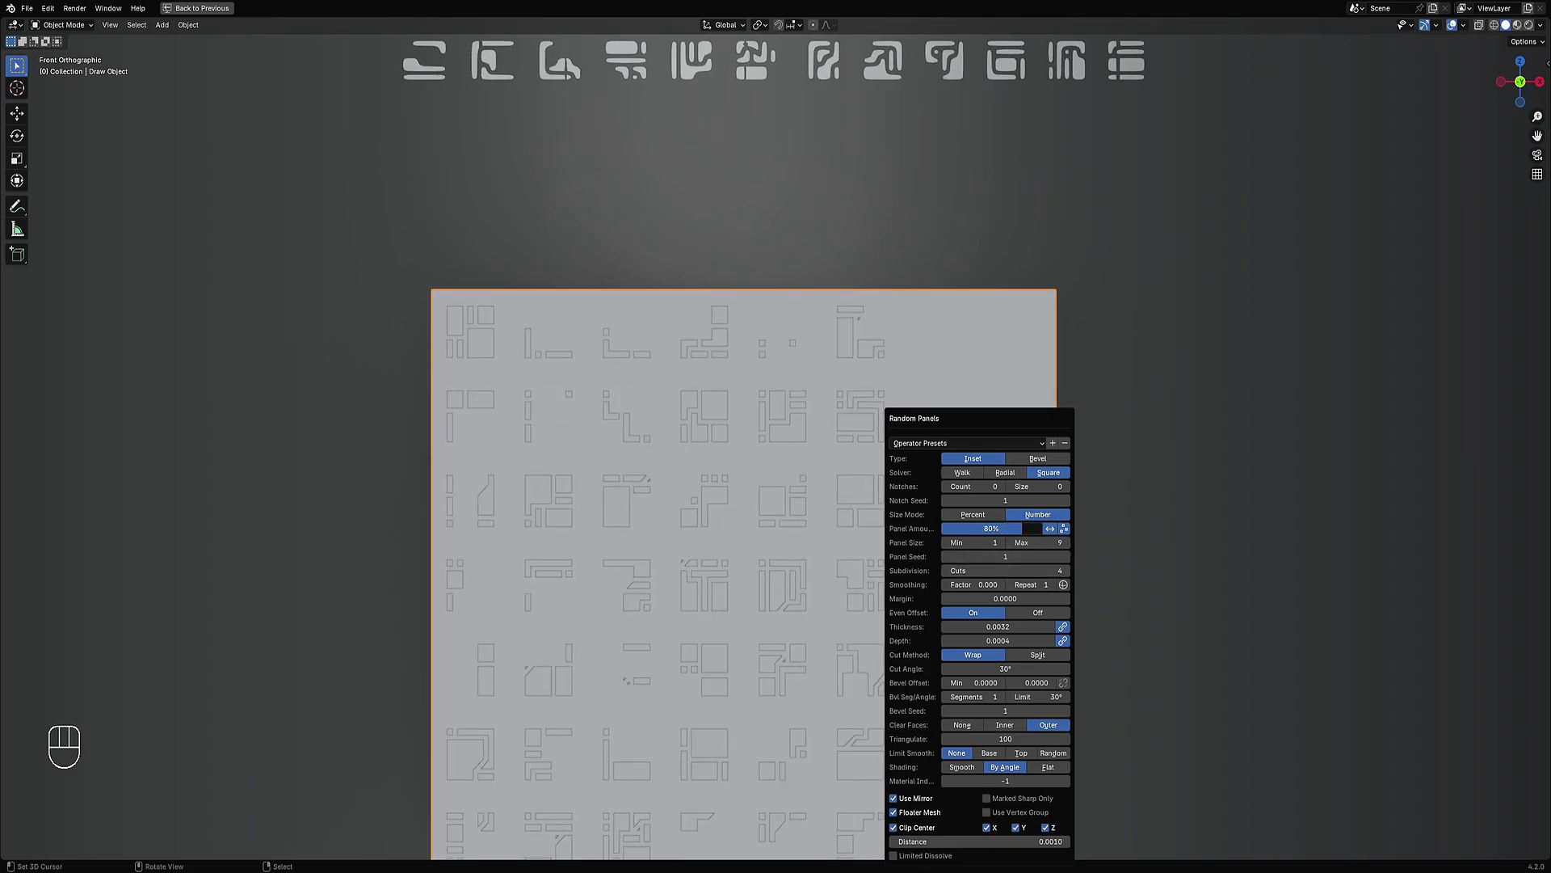
pyautogui.keyDown('ctrl'); pyautogui.scroll(-1, 1020, 529); pyautogui.keyUp('ctrl')
pyautogui.keyDown('ctrl'); pyautogui.scroll(-1, 1020, 529); pyautogui.keyUp('ctrl')
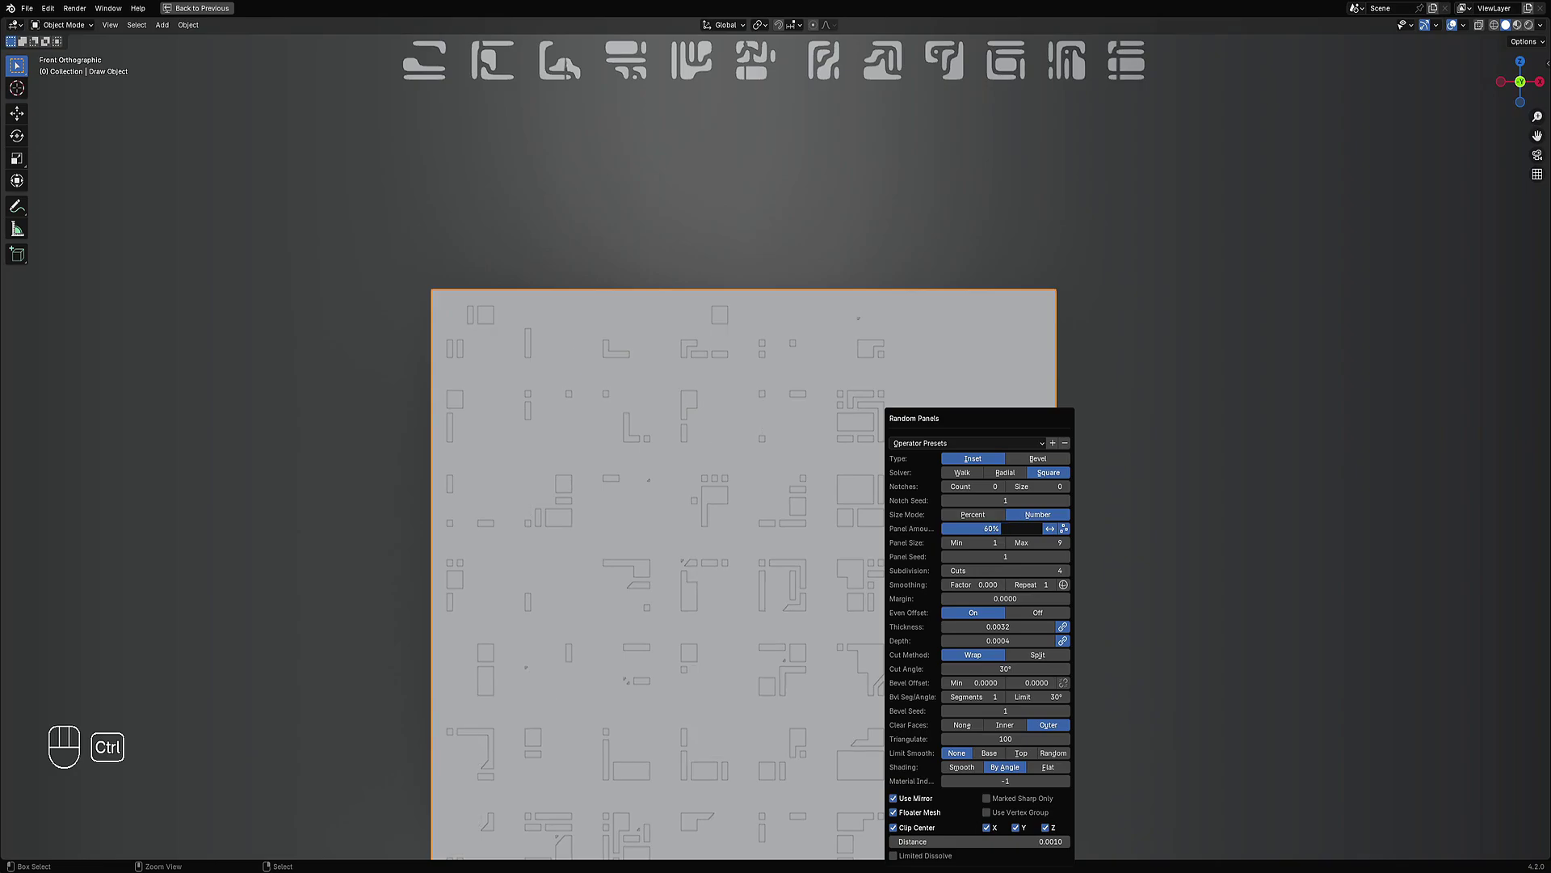
pyautogui.keyDown('ctrl'); pyautogui.scroll(1, 1000, 557); pyautogui.keyUp('ctrl')
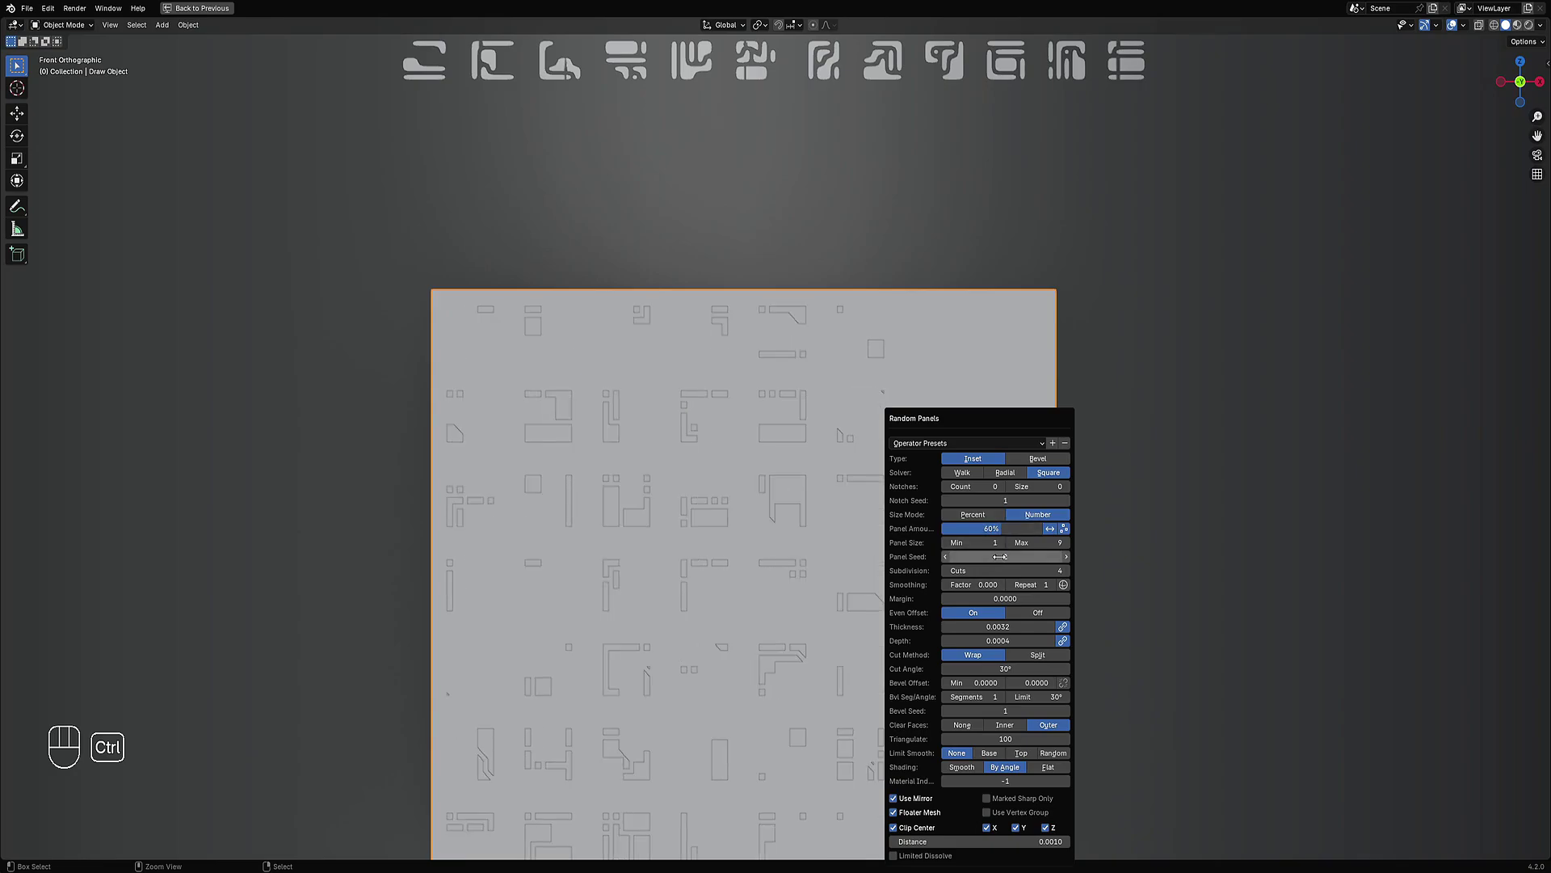
pyautogui.keyDown('ctrl'); pyautogui.scroll(1, 1001, 556); pyautogui.keyUp('ctrl')
pyautogui.keyDown('ctrl'); pyautogui.scroll(1, 1000, 557); pyautogui.keyUp('ctrl')
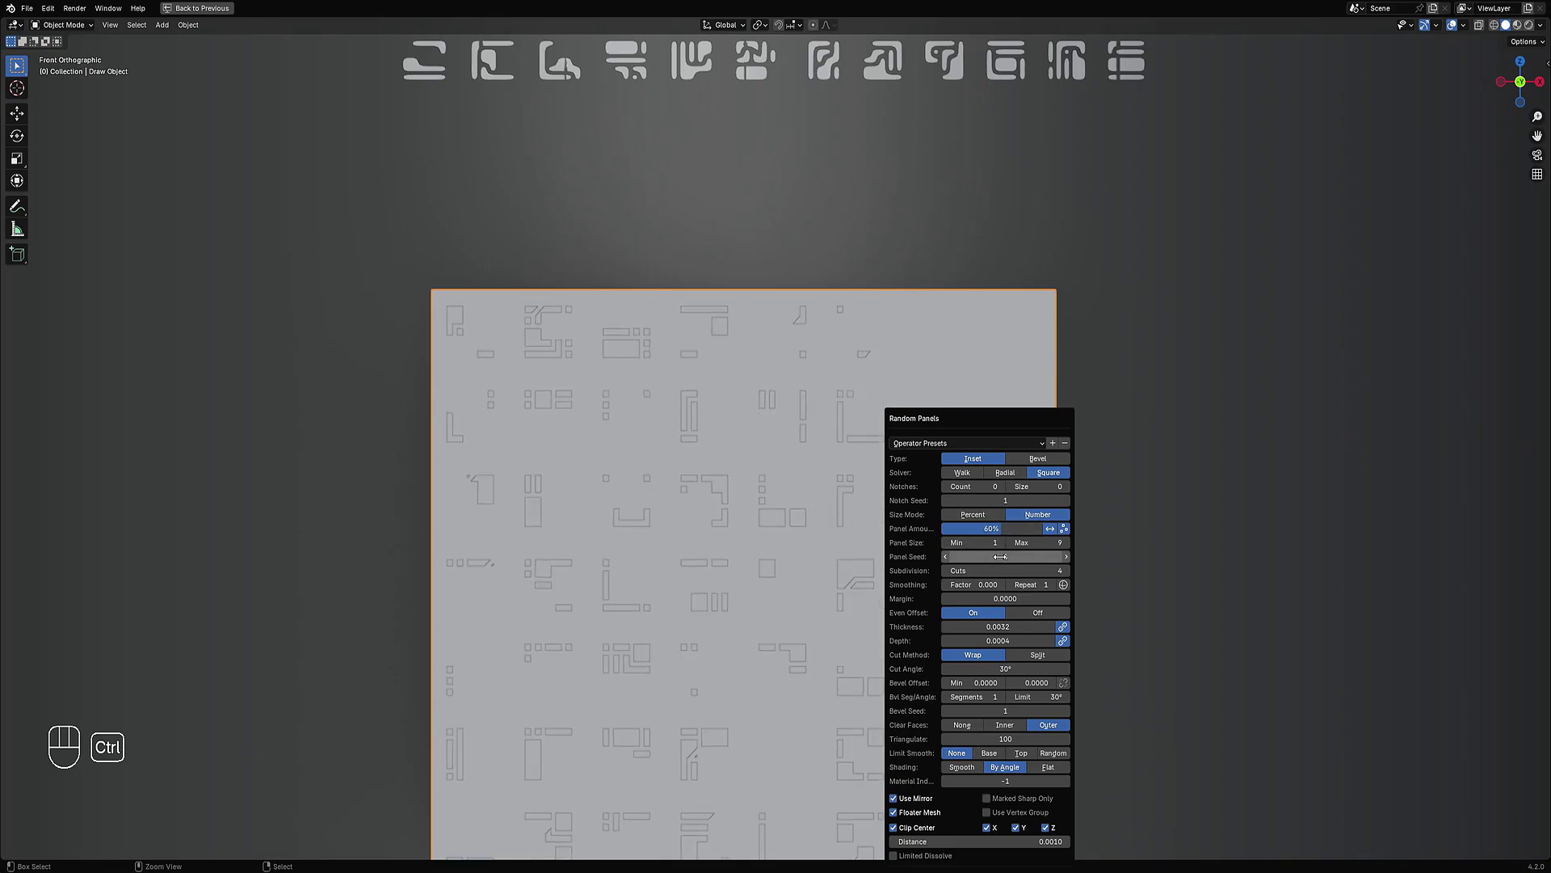
pyautogui.keyDown('ctrl'); pyautogui.scroll(-1, 1001, 556); pyautogui.keyUp('ctrl')
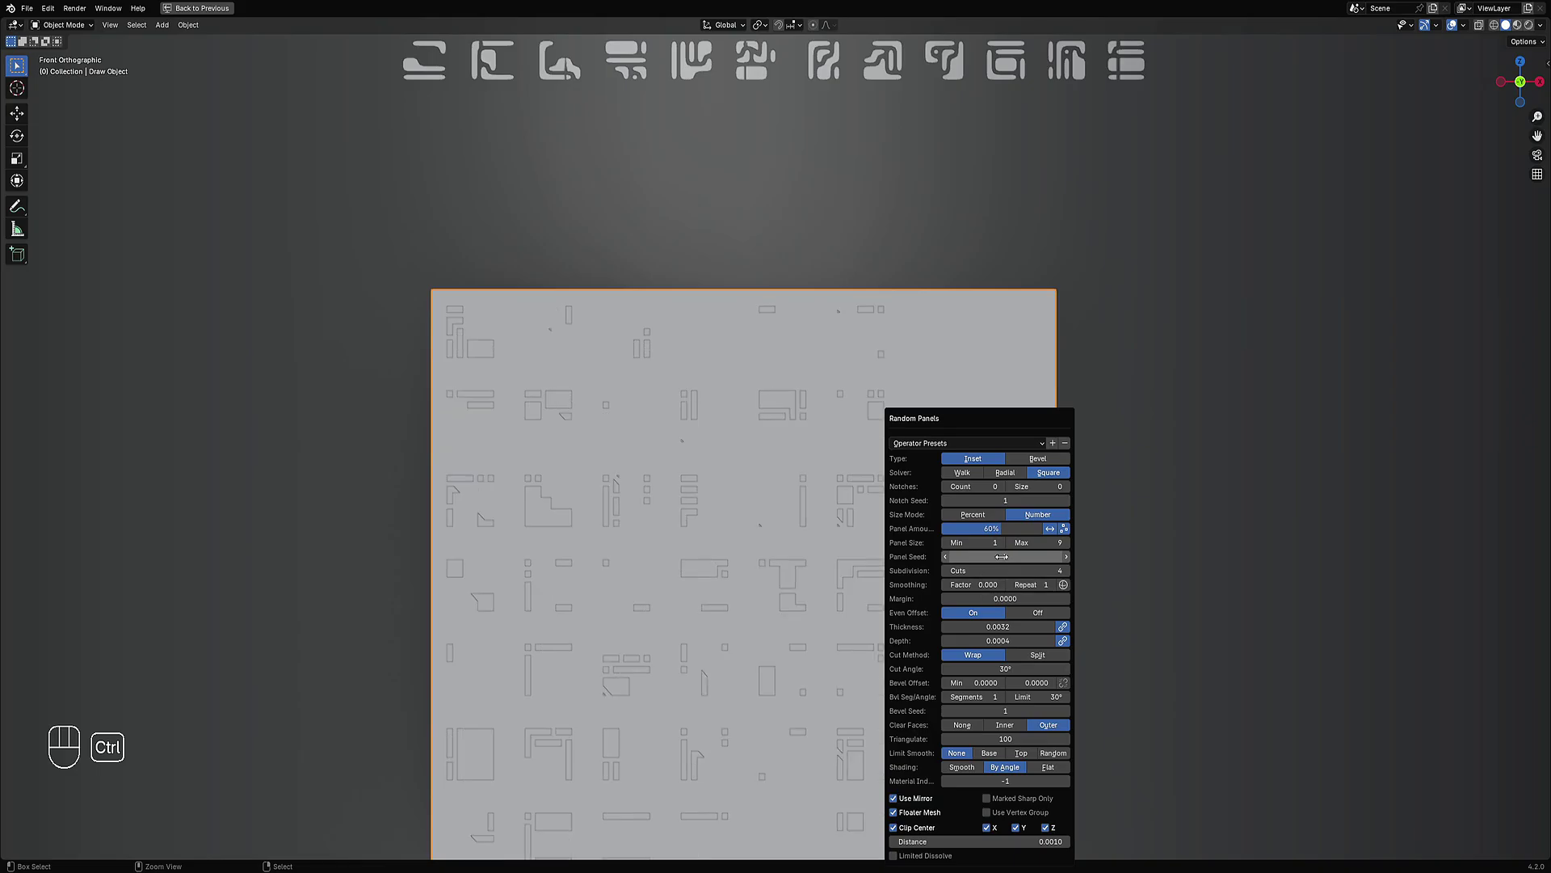
# Step: Switch the viewport object color to Random and inspect the generated glyphs across the whole rectangular panel
pyautogui.click(1542, 26)
pyautogui.click(1472, 232)
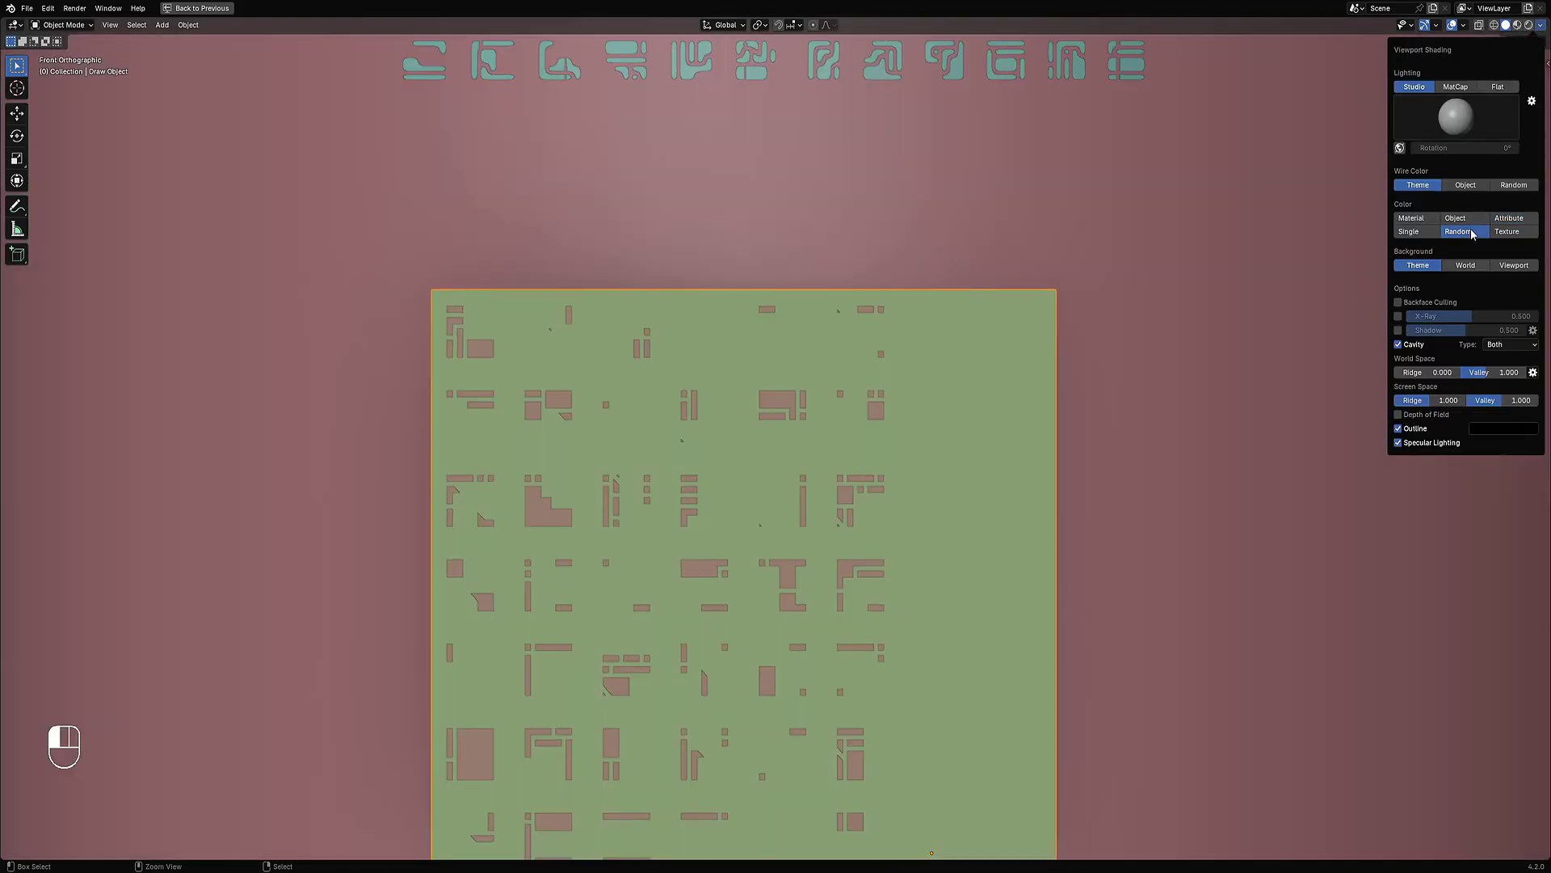
pyautogui.scroll(-6, 844, 493)
pyautogui.keyDown('shift'); pyautogui.moveTo(865, 560); pyautogui.dragTo(871, 375, button='middle'); pyautogui.keyUp('shift')
pyautogui.scroll(1, 868, 373)
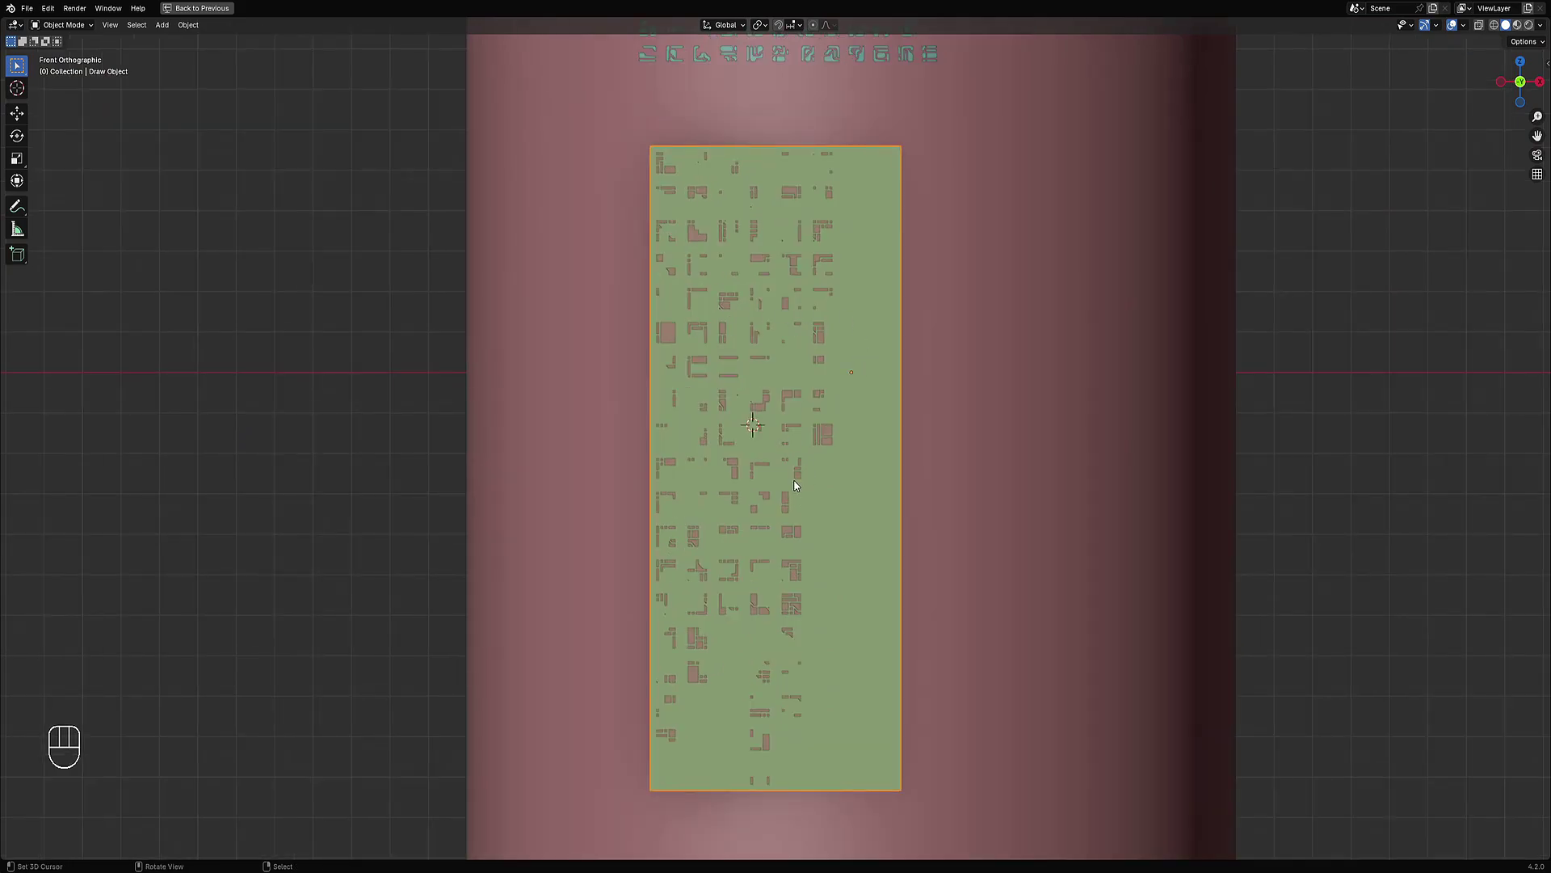
pyautogui.scroll(2, 704, 280)
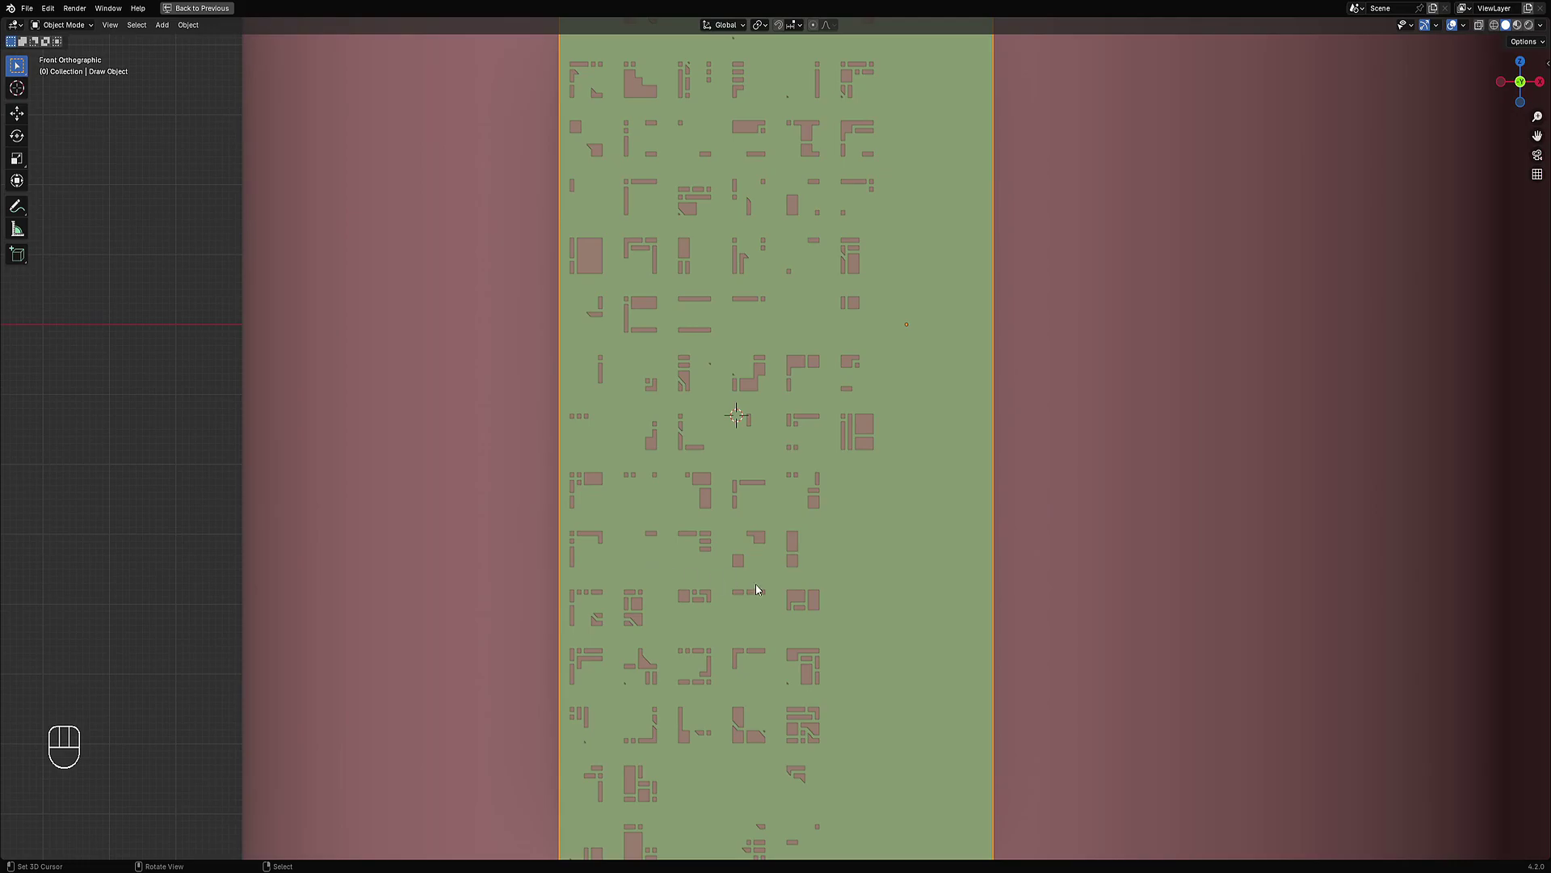
pyautogui.scroll(-1, 813, 428)
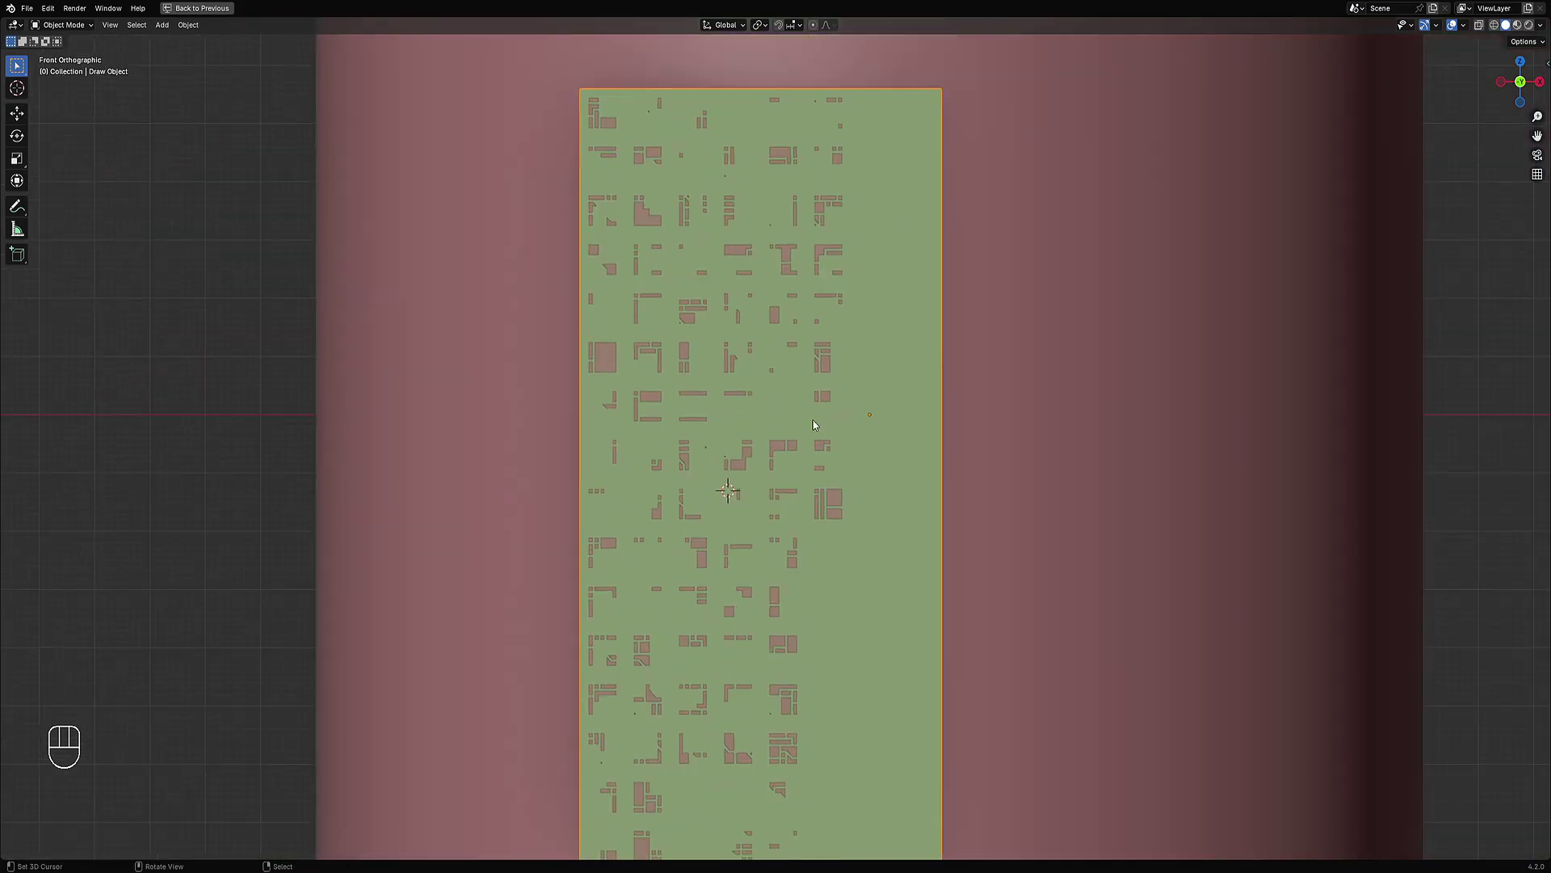
# Step: Delete the rectangular base panel, leaving only the generated glyph mesh in front of the cylinder
pyautogui.click(906, 335)
pyautogui.press('x')
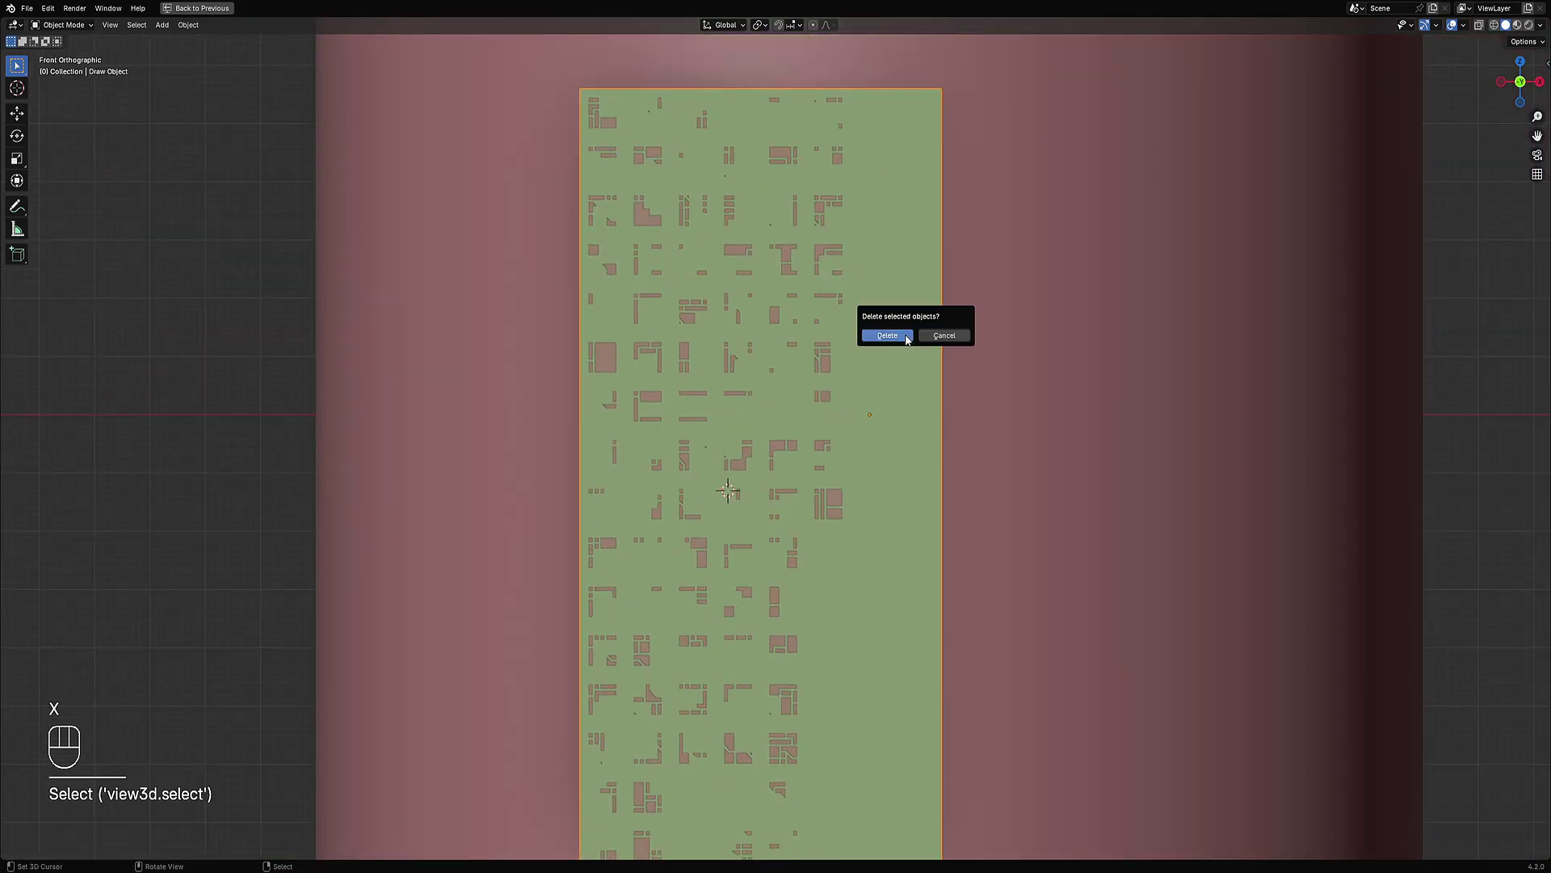
pyautogui.click(902, 334)
pyautogui.scroll(-3, 899, 341)
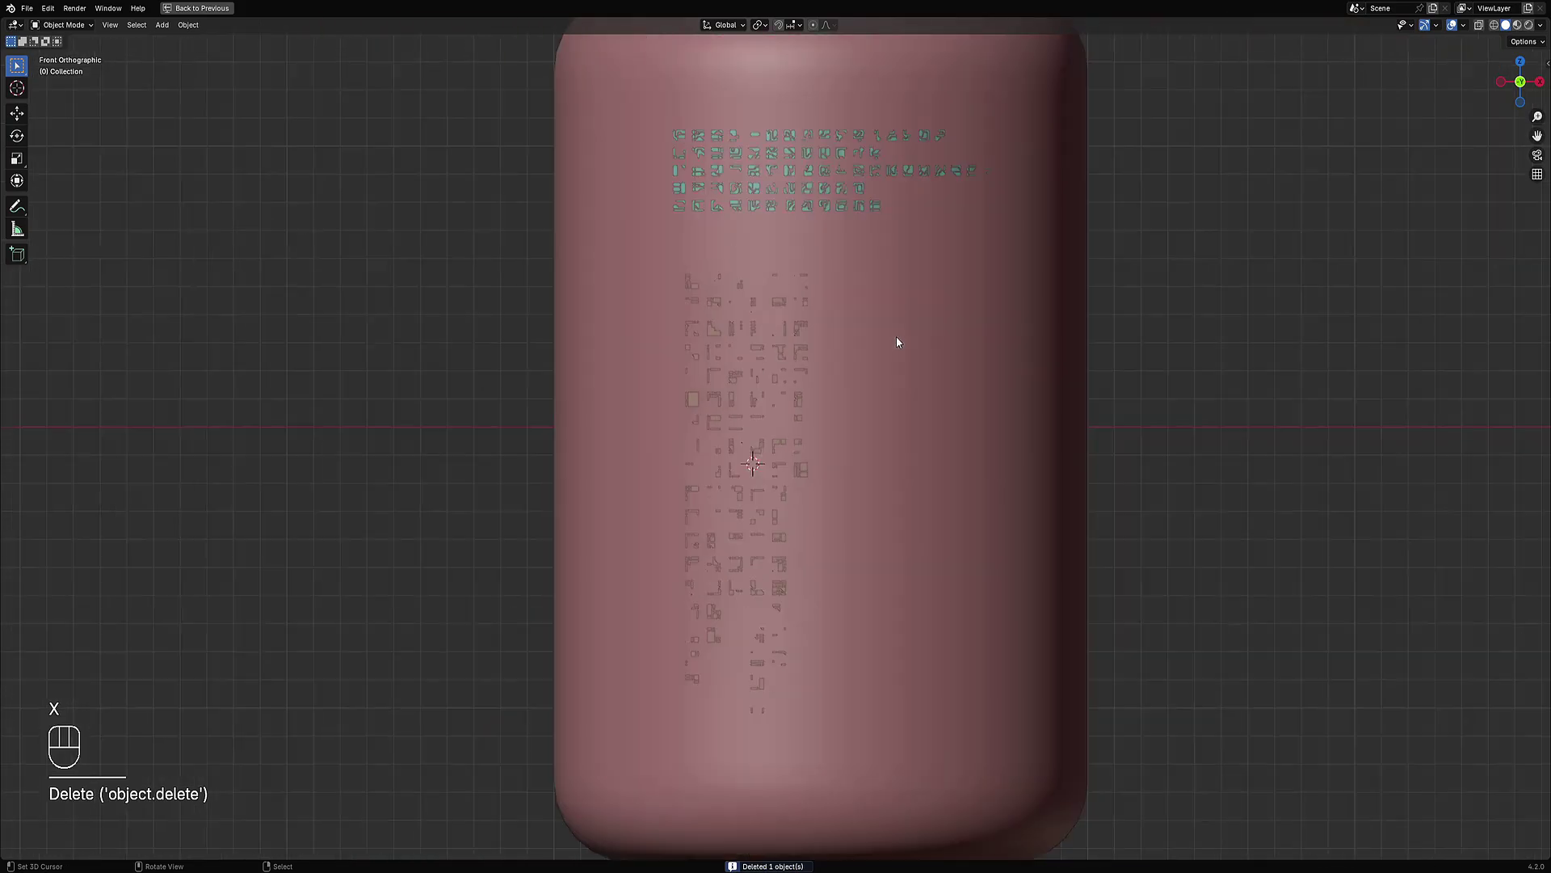
# Step: Select the new glyph mesh, align the view to the top, and save the file
pyautogui.click(785, 317)
pyautogui.click(786, 306)
pyautogui.moveTo(786, 306); pyautogui.dragTo(1102, 477, button='middle')
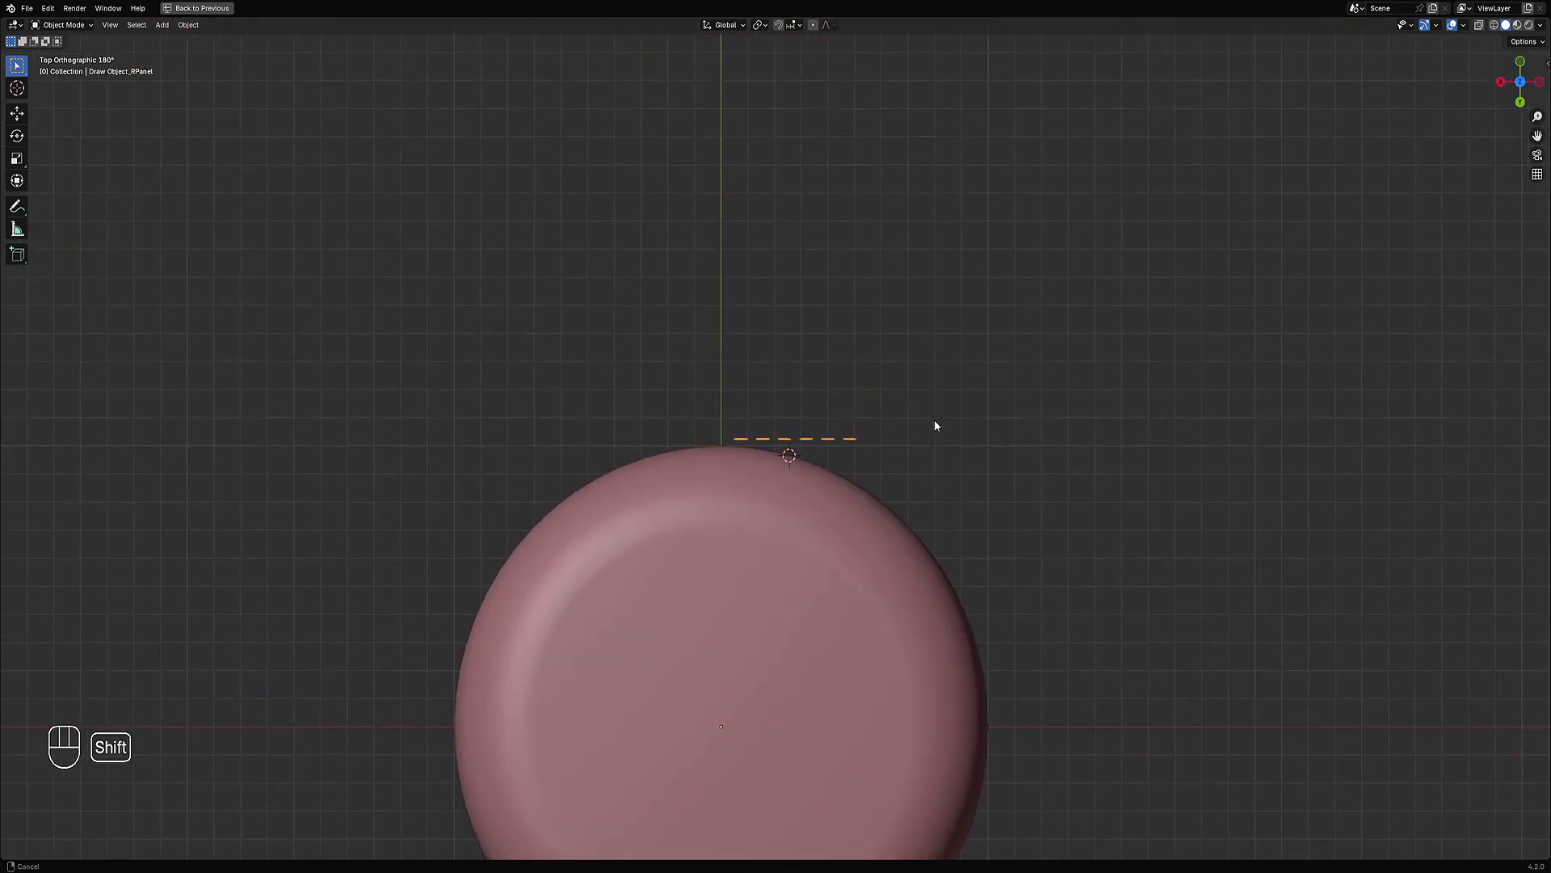
pyautogui.scroll(2, 928, 423)
pyautogui.hotkey('ctrl', 's')
pyautogui.scroll(4, 959, 457)
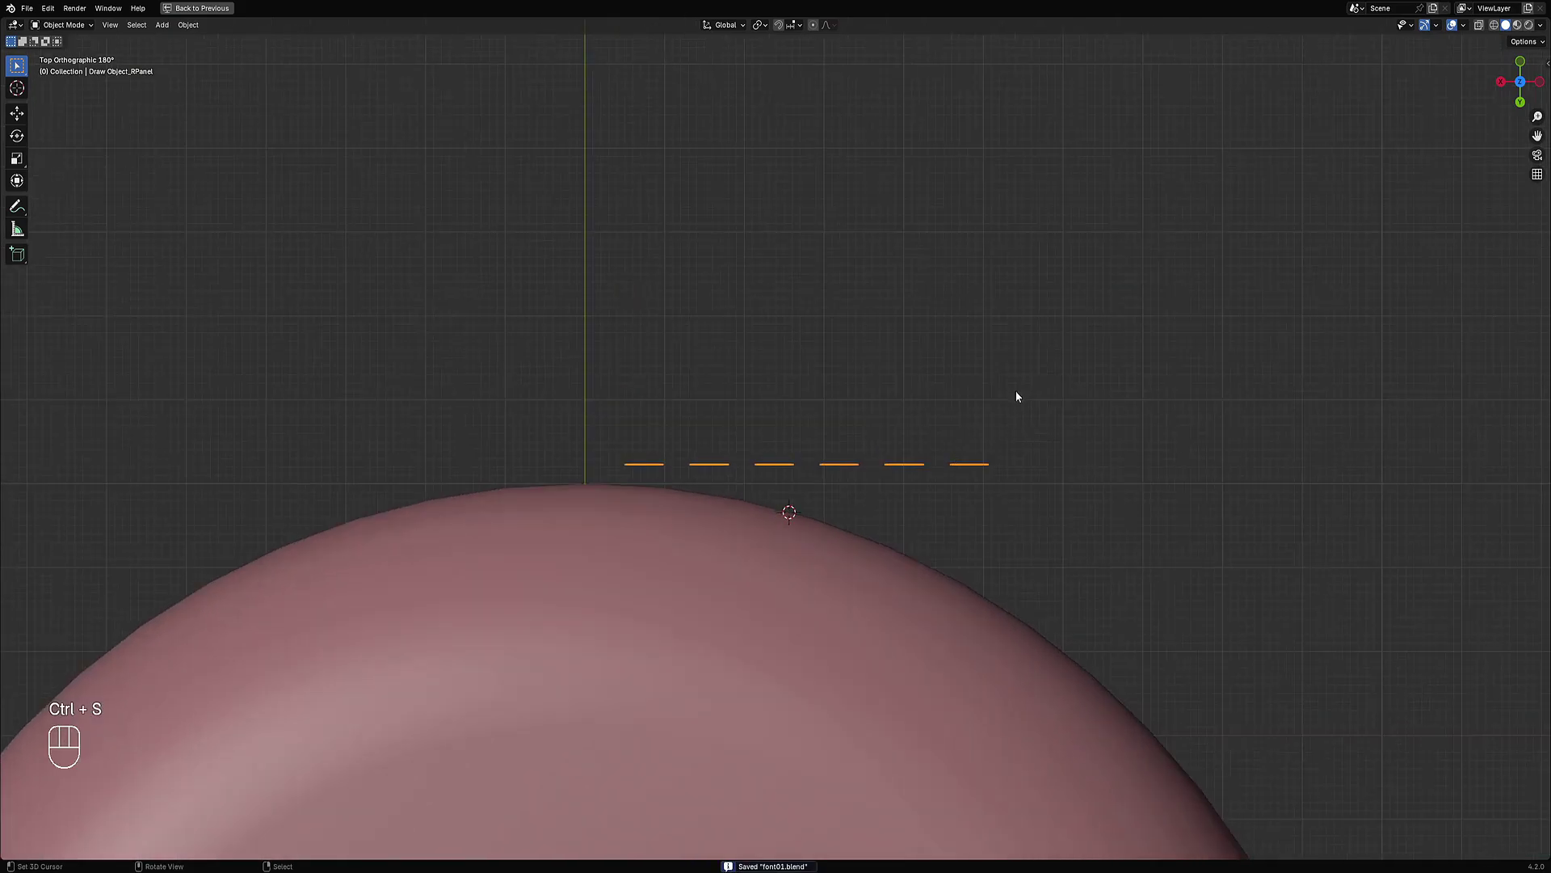
# Step: Set the new glyph mesh's origin to its geometry and return to the top view
pyautogui.press('r')
pyautogui.moveTo(1013, 416); pyautogui.dragTo(981, 388, button='middle')
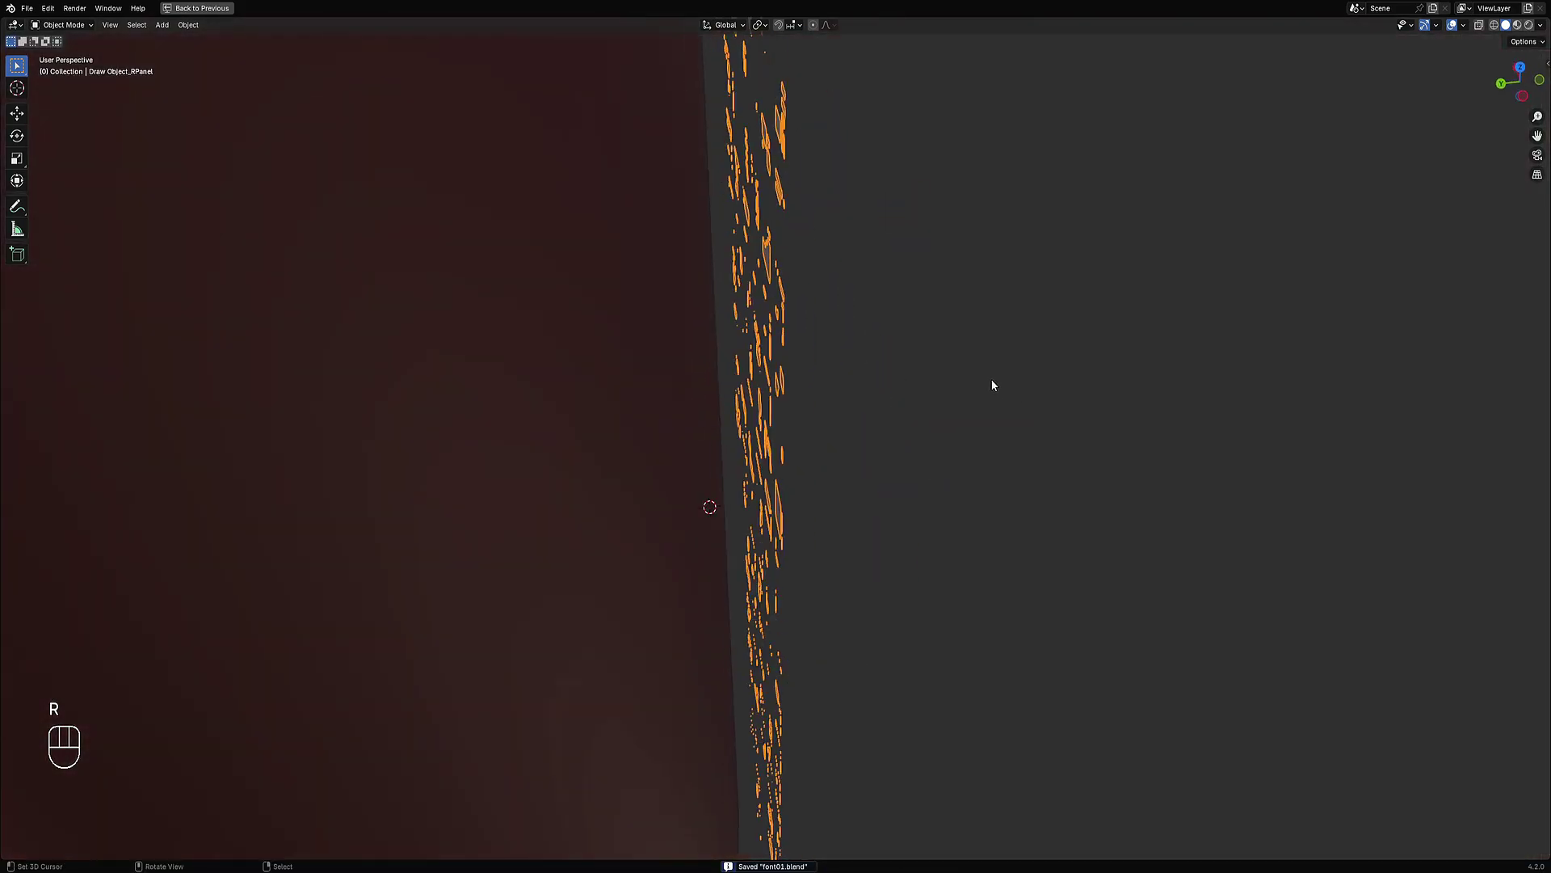
pyautogui.press('w')
pyautogui.moveTo(960, 486)
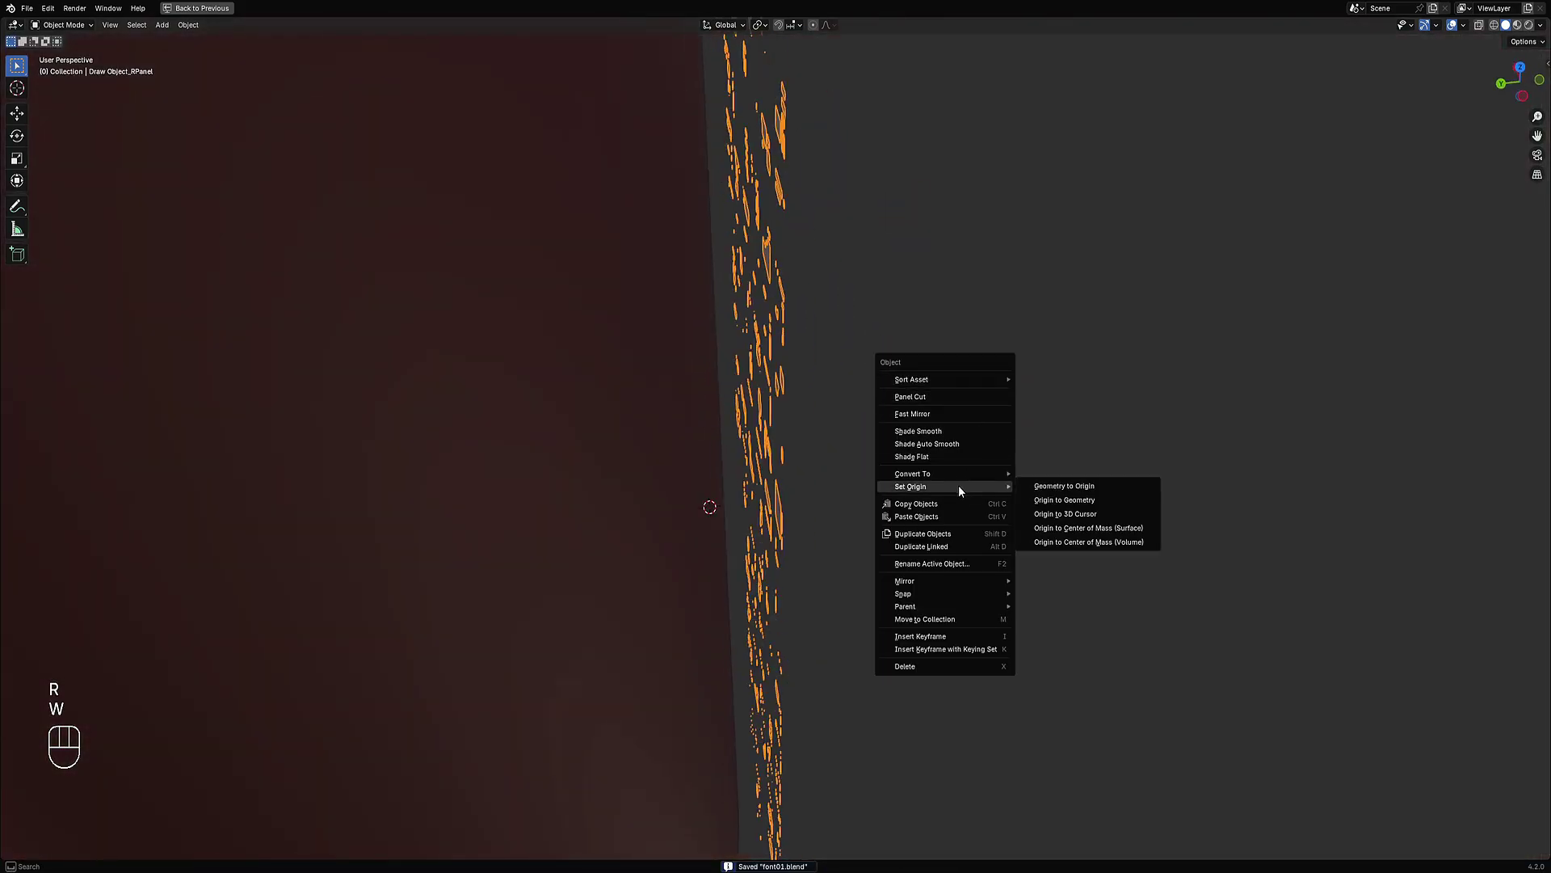
pyautogui.click(1032, 499)
pyautogui.moveTo(1032, 499); pyautogui.dragTo(944, 390, button='middle')
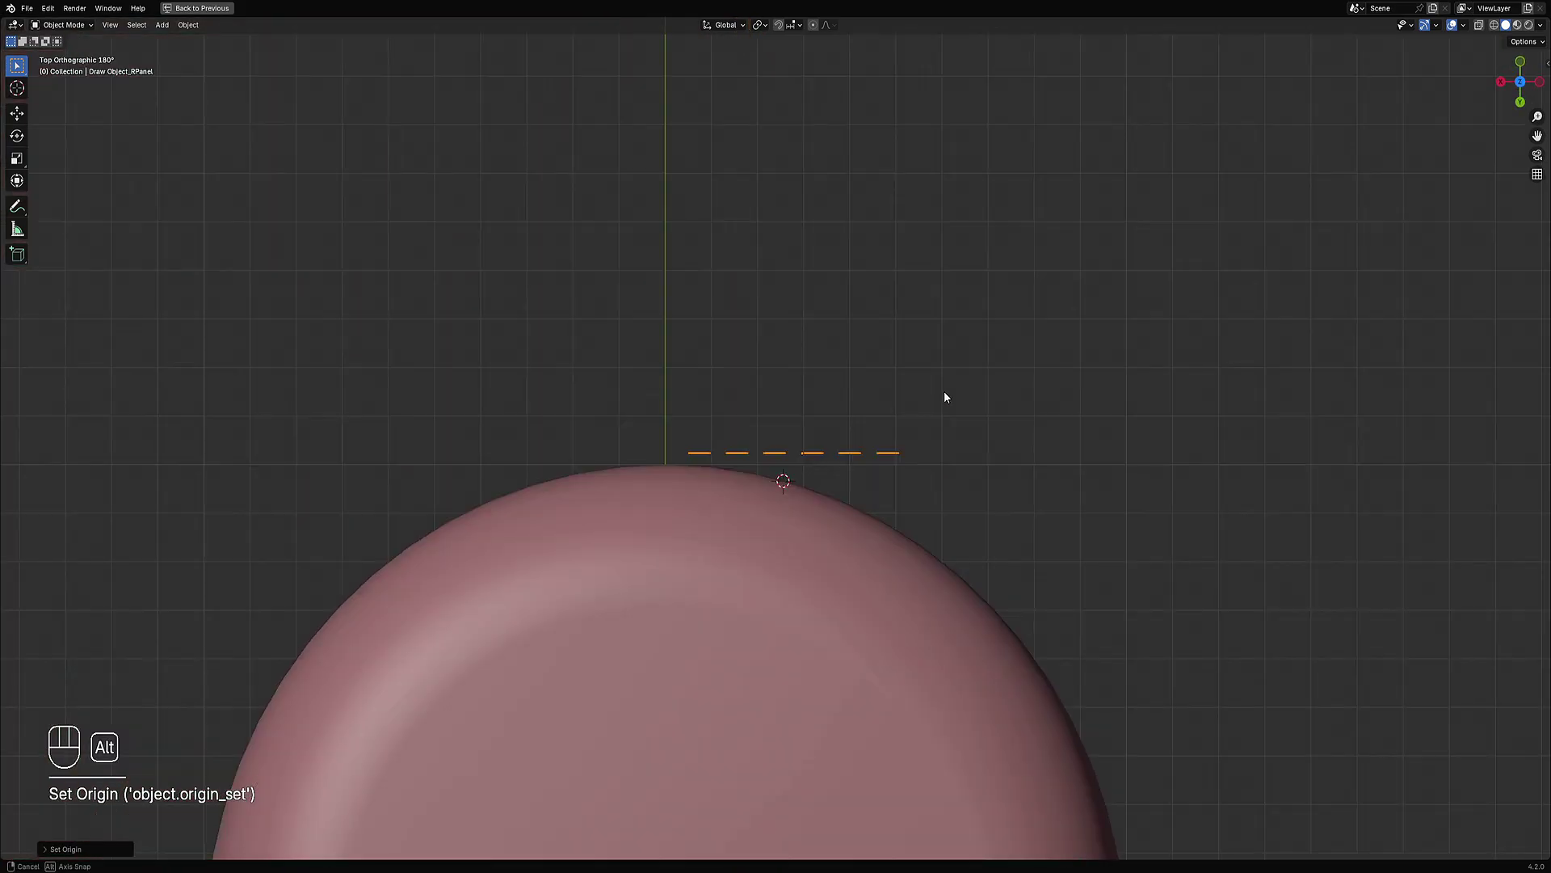
# Step: Rotate and move the glyph mesh in top view so it lies along the cylinder's curved side
pyautogui.scroll(3, 1046, 506)
pyautogui.press('r')
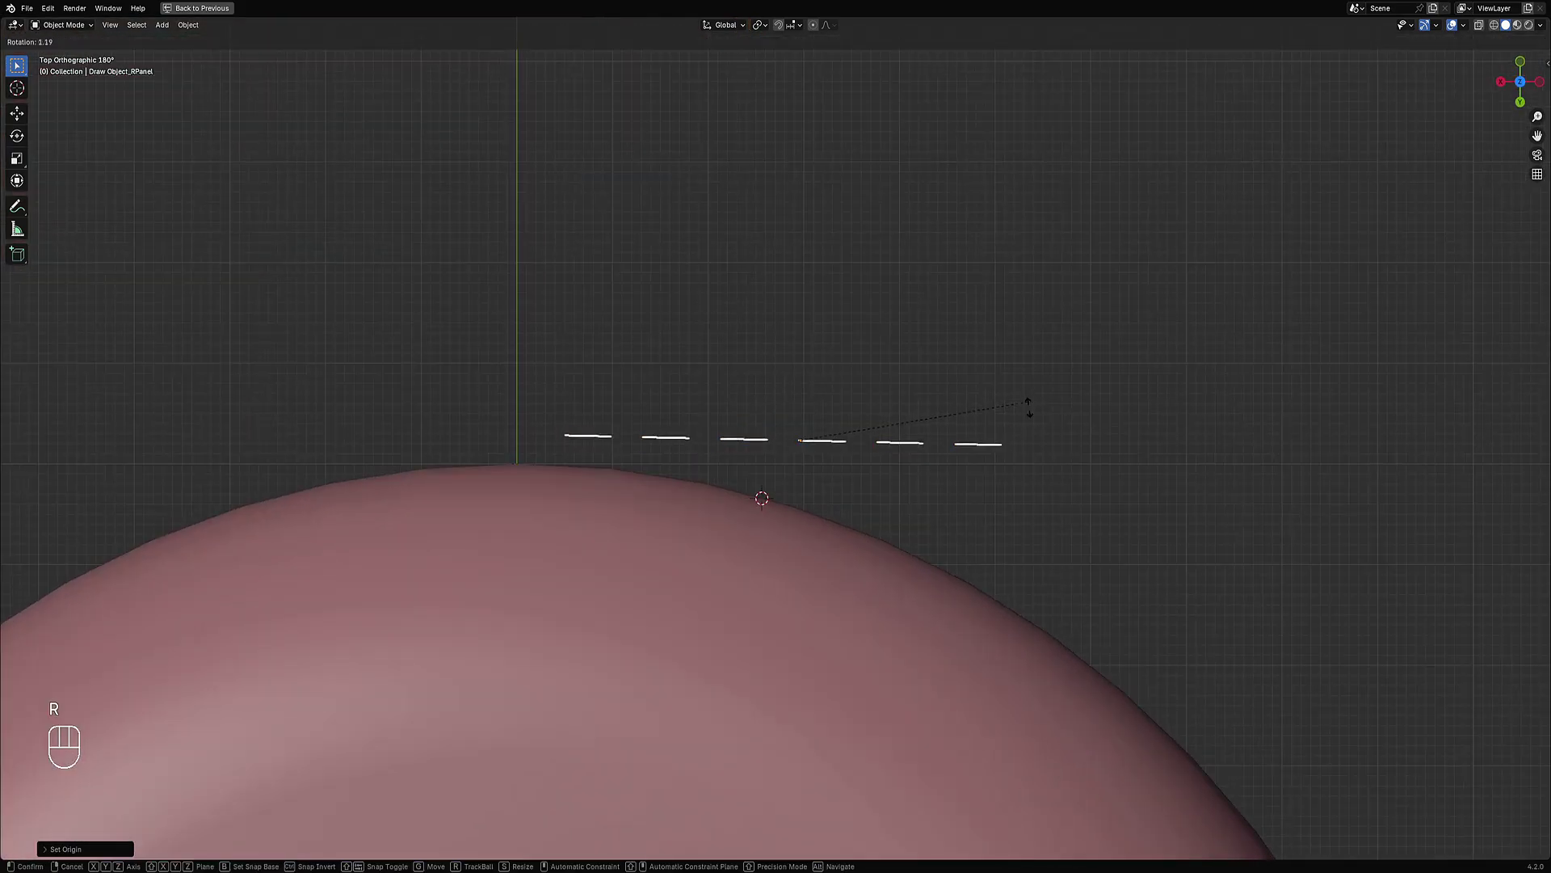
pyautogui.click(1037, 467)
pyautogui.press('g')
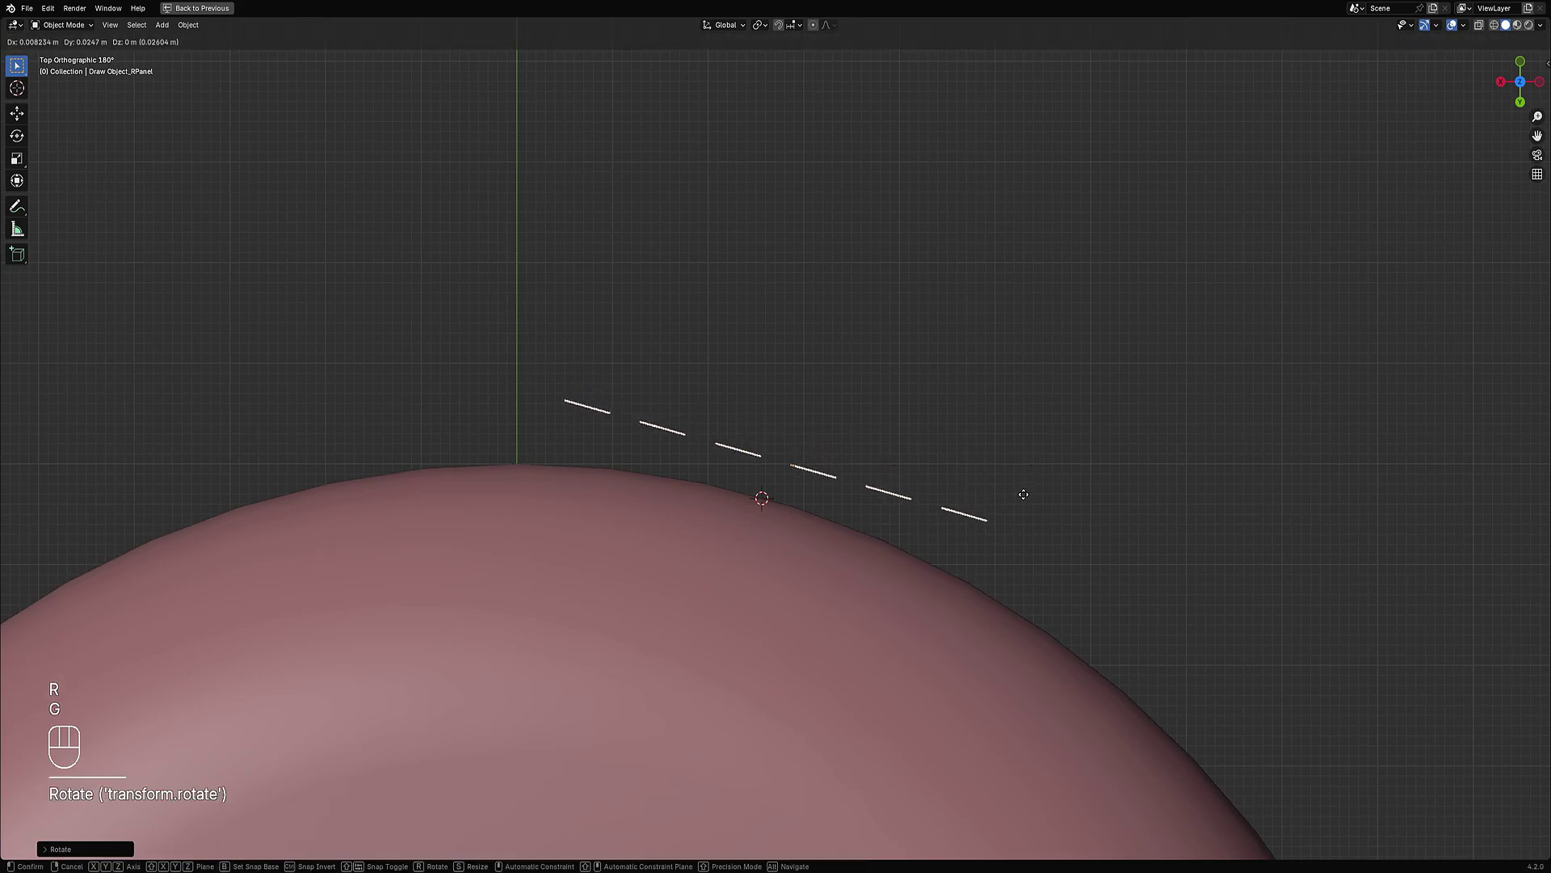
pyautogui.click(1028, 512)
pyautogui.press('r')
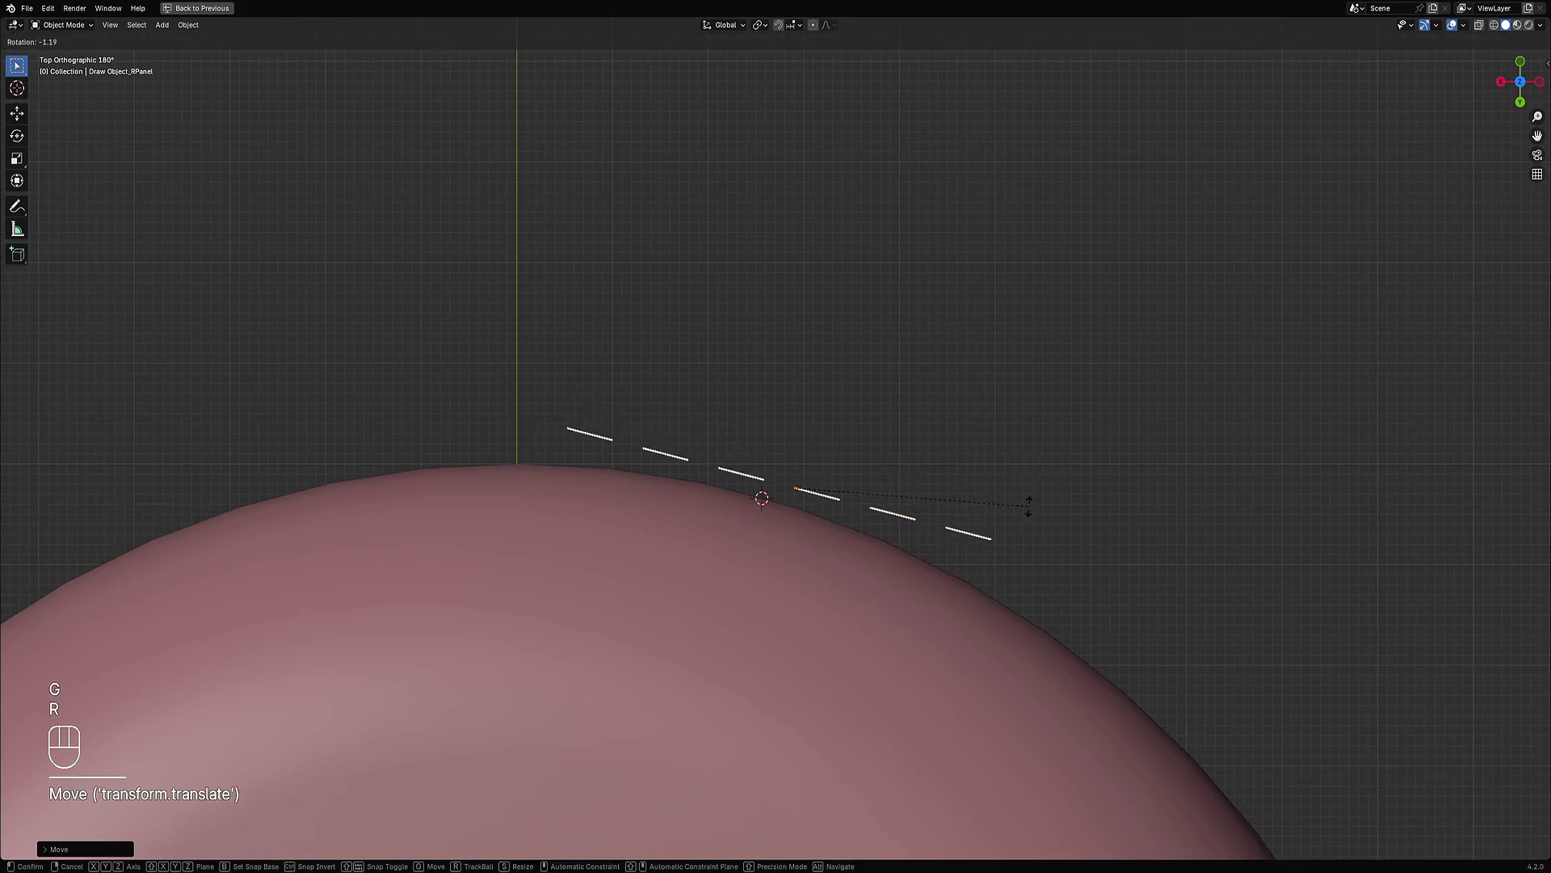
pyautogui.click(1031, 510)
# Step: Check the glyph mesh's placement against the cylinder and try another rotation
pyautogui.moveTo(1130, 525); pyautogui.dragTo(932, 409, button='middle')
pyautogui.scroll(2, 800, 505)
pyautogui.scroll(2, 797, 506)
pyautogui.scroll(-3, 797, 508)
pyautogui.scroll(3, 887, 526)
pyautogui.press('r')
pyautogui.rightClick(905, 528)
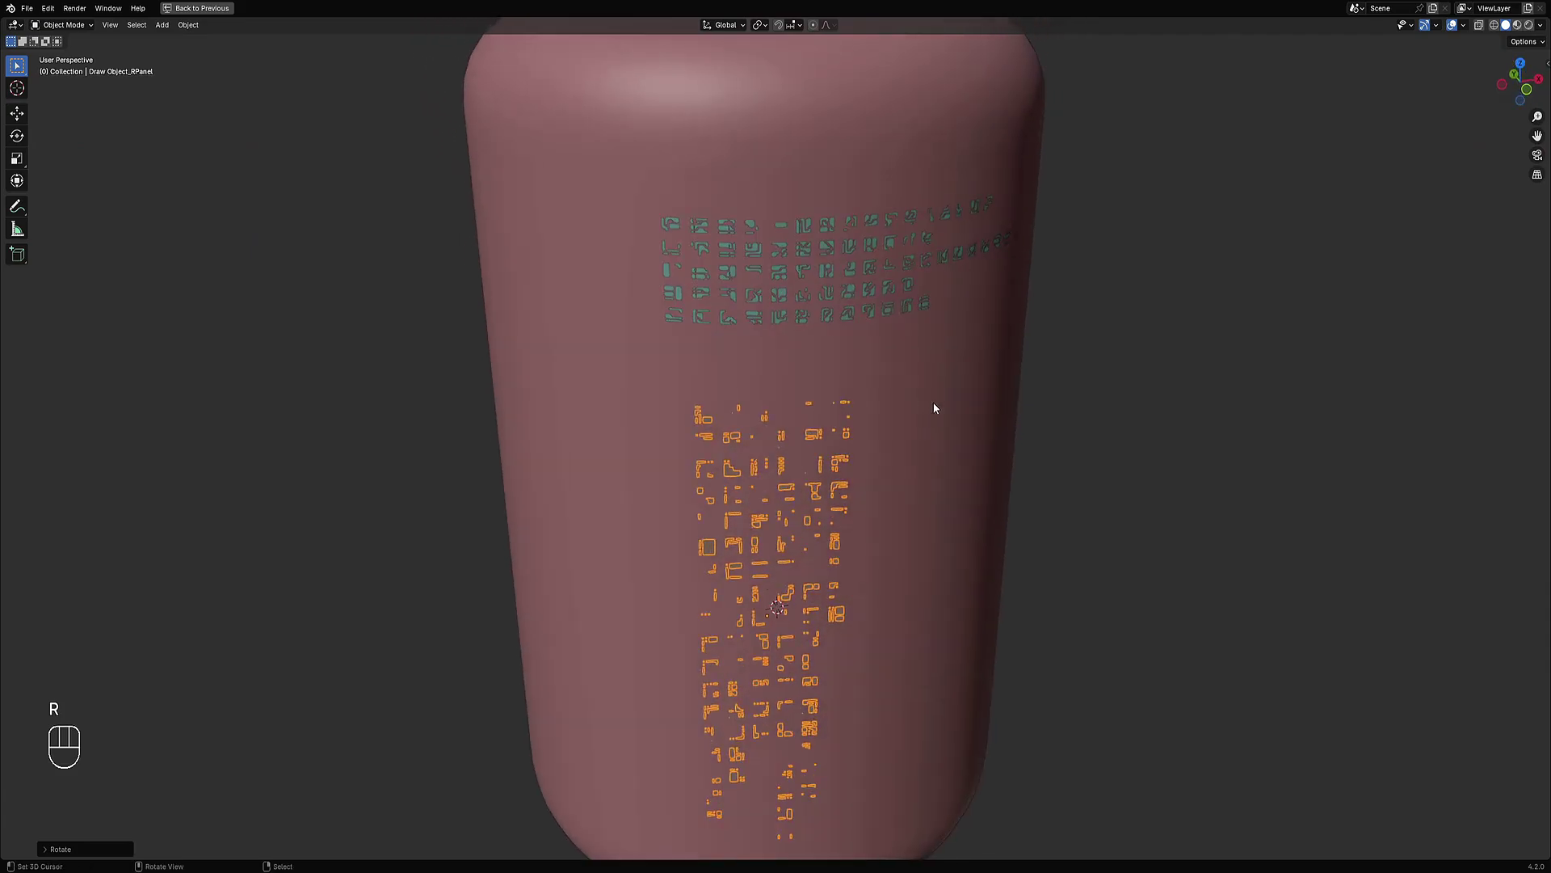
# Step: Try to shrinkwrap the new glyph mesh onto the cylinder with an offset of 0.0002
pyautogui.click(903, 376)
pyautogui.scroll(-2, 904, 373)
pyautogui.hotkey('shift', 'ctrl', 'x')
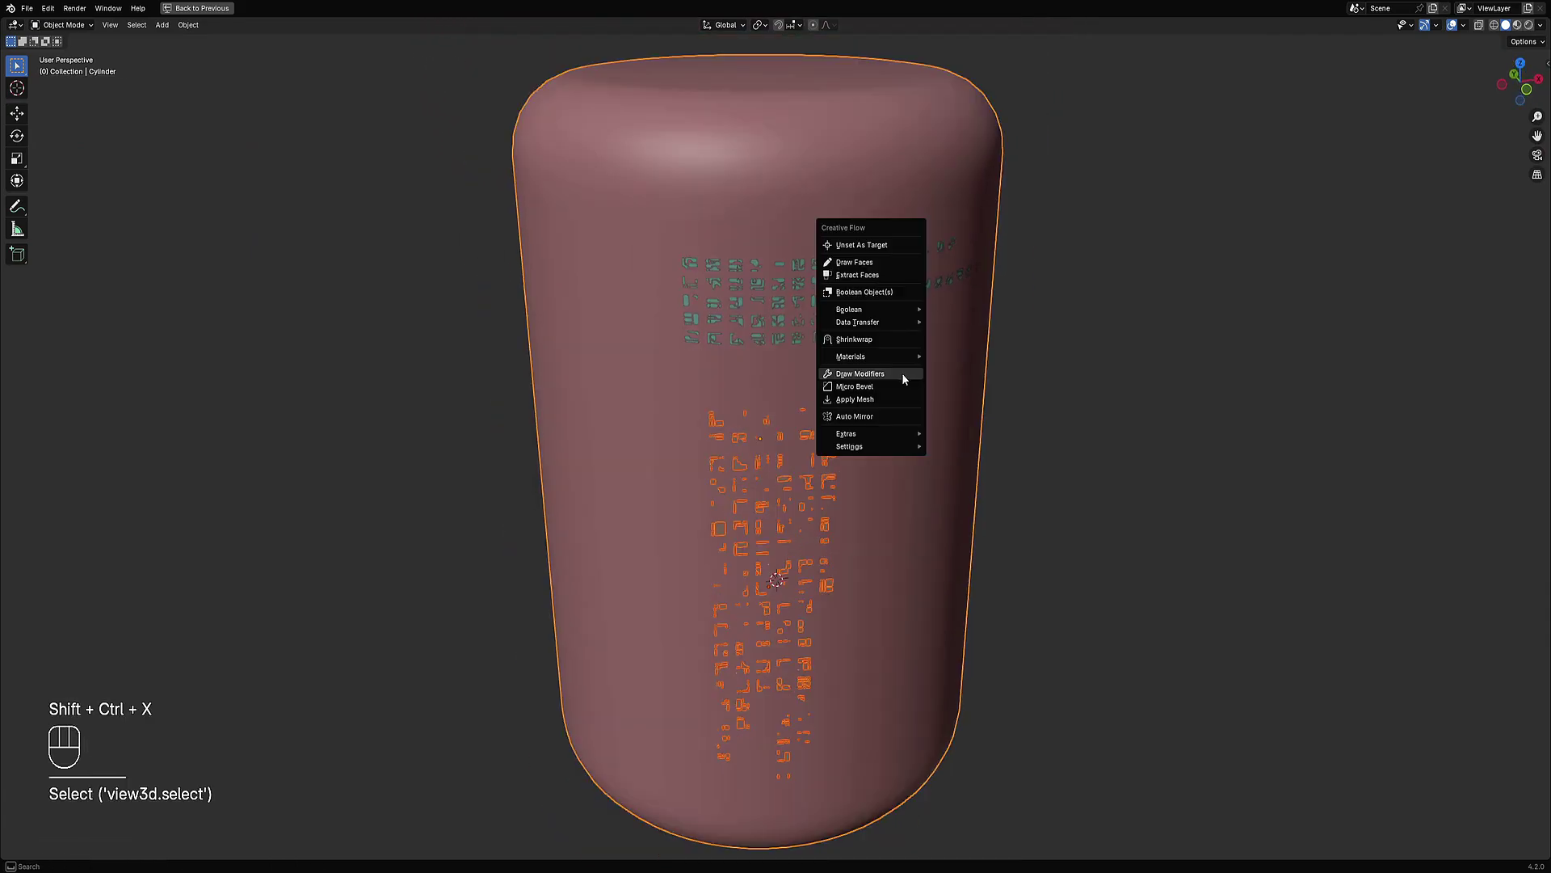
pyautogui.click(881, 336)
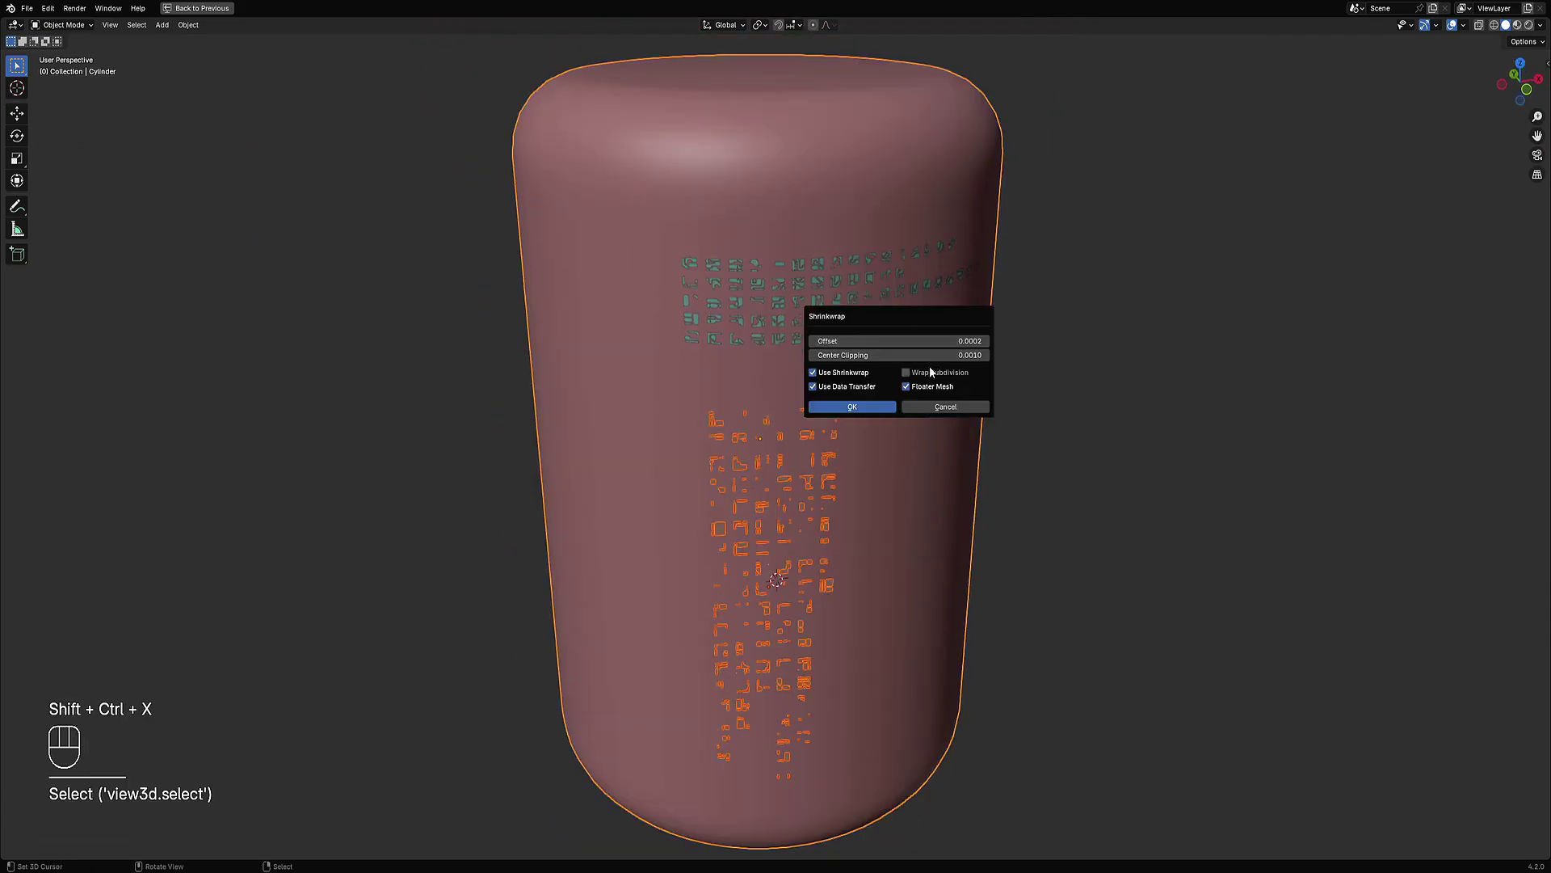
pyautogui.click(853, 406)
pyautogui.scroll(5, 865, 450)
pyautogui.scroll(1, 879, 389)
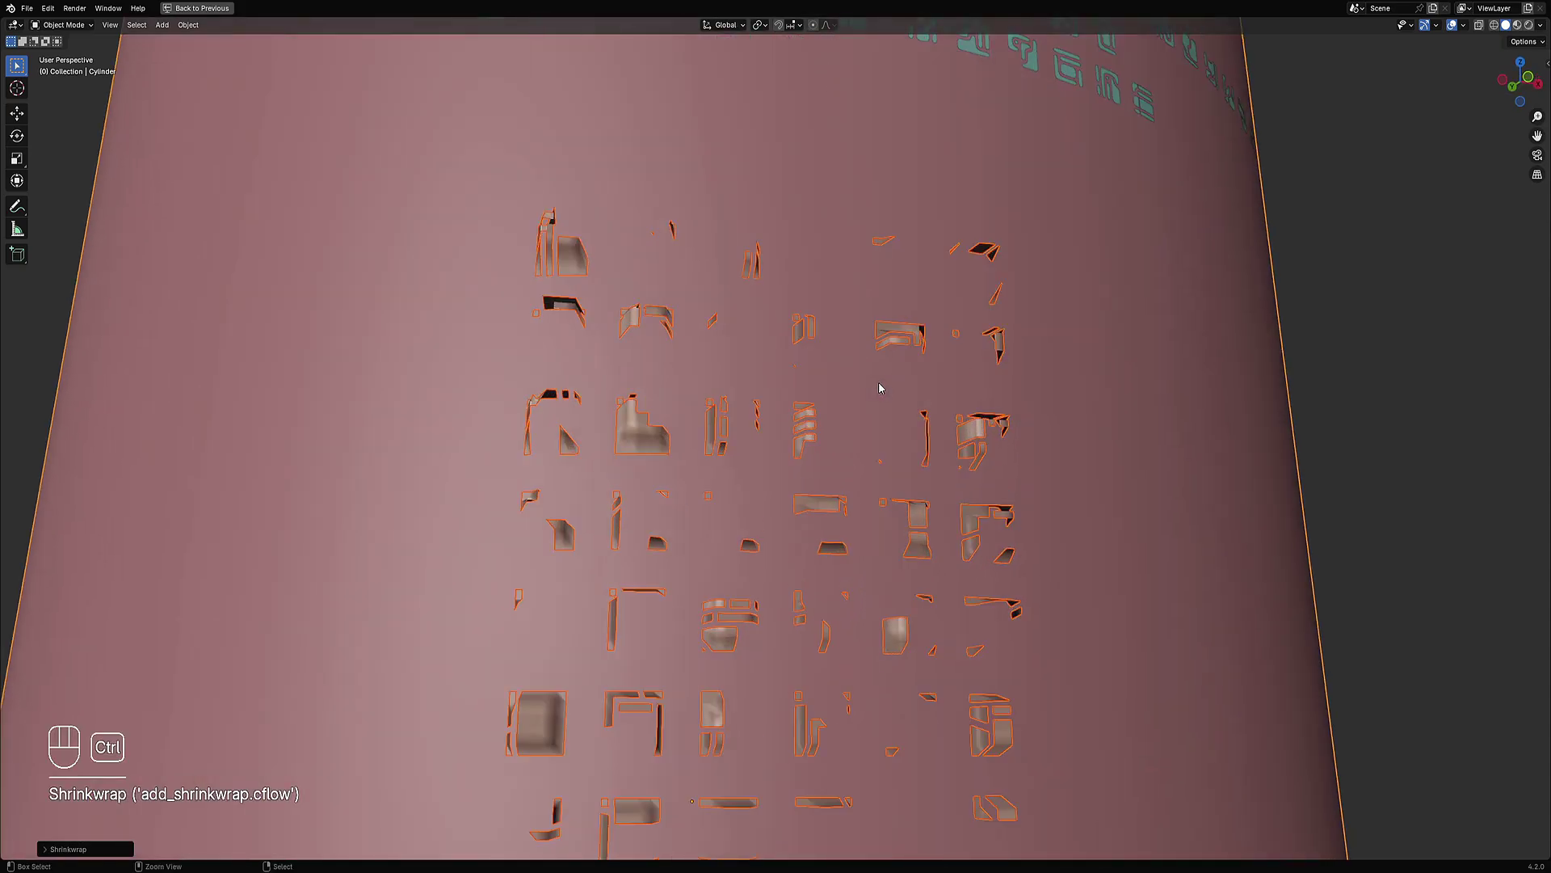
pyautogui.hotkey('ctrl', 'z')
# Step: Select only the new glyph mesh, select all its geometry in Edit Mode, and return to Object Mode
pyautogui.press('Tab')
pyautogui.scroll(-4, 878, 388)
pyautogui.press('Tab')
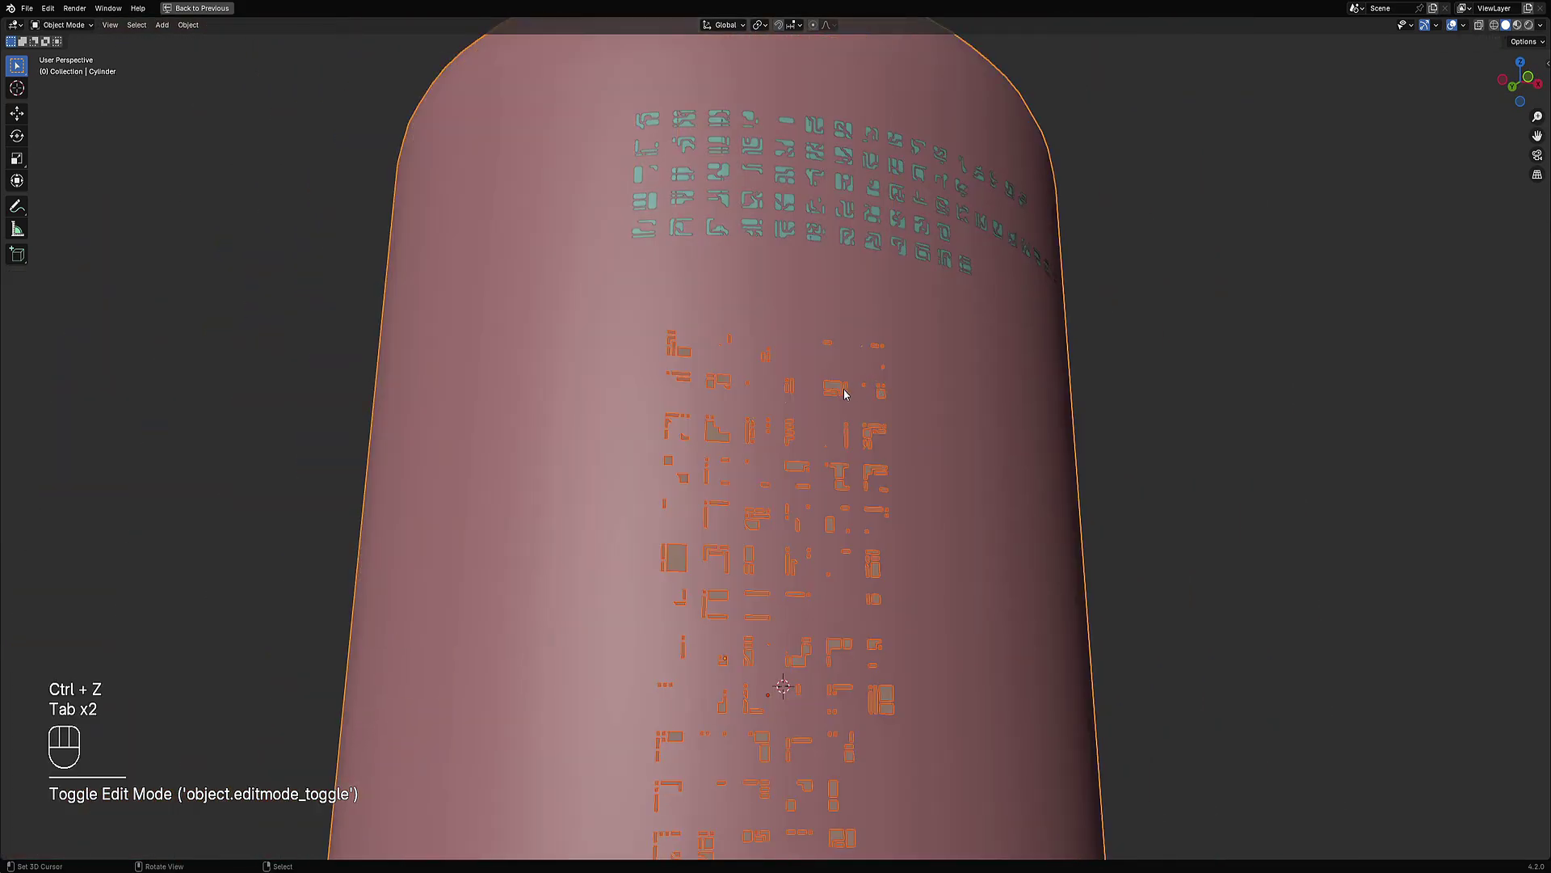
pyautogui.click(844, 391)
pyautogui.press('Tab')
pyautogui.press('a')
pyautogui.press('Tab')
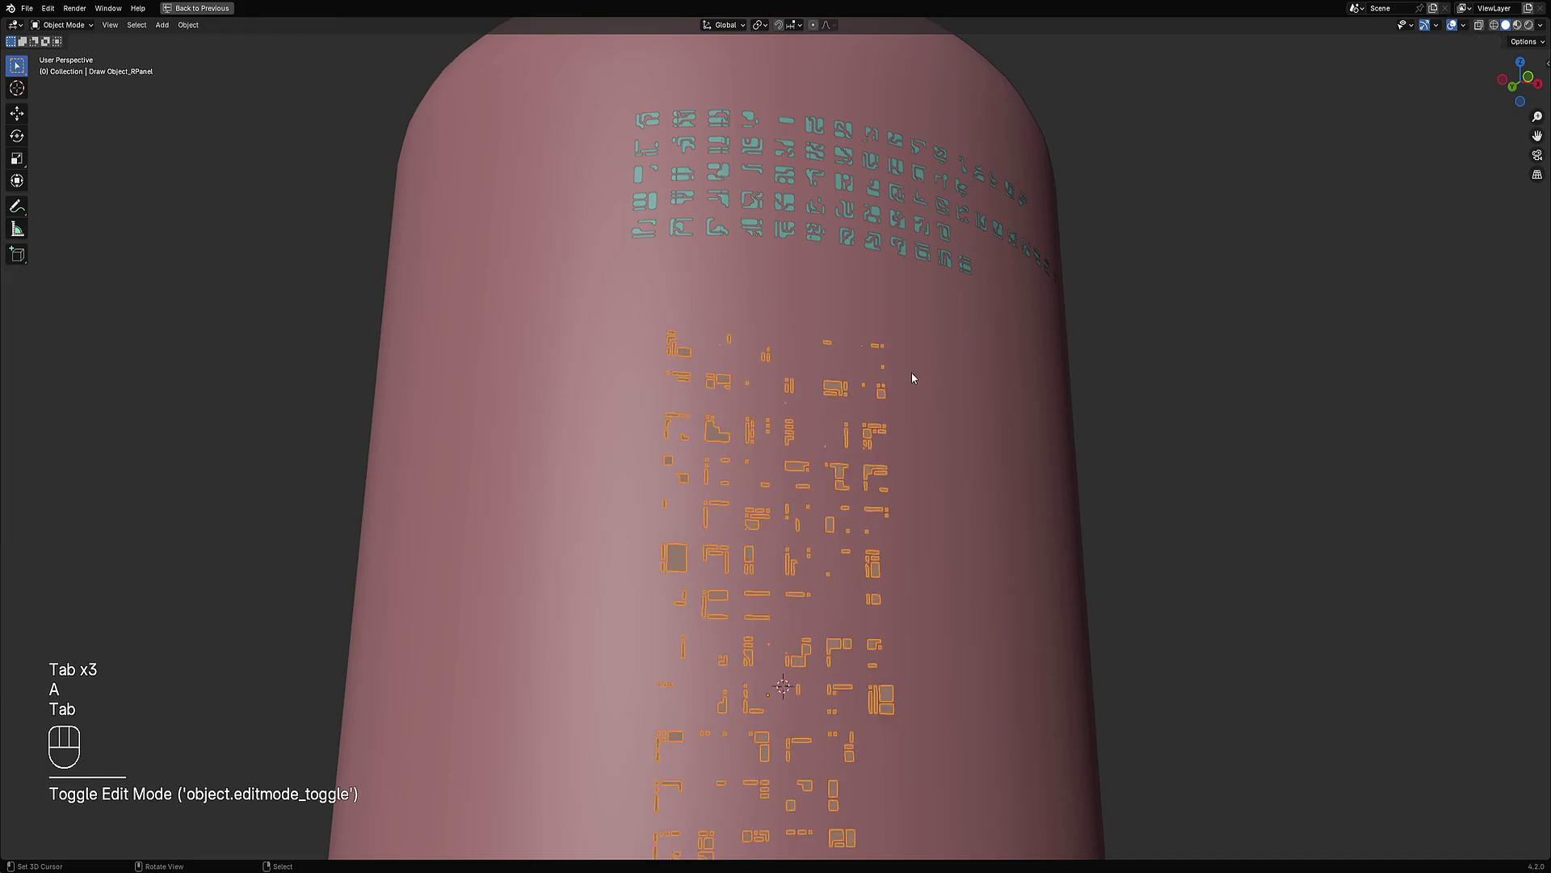
# Step: Shrinkwrap the new glyph mesh onto the cylinder with an offset of 0.0002 and save the file
pyautogui.keyDown('shift'); pyautogui.click(917, 366); pyautogui.keyUp('shift')
pyautogui.hotkey('ctrl', 'shift', 'x')
pyautogui.click(918, 362)
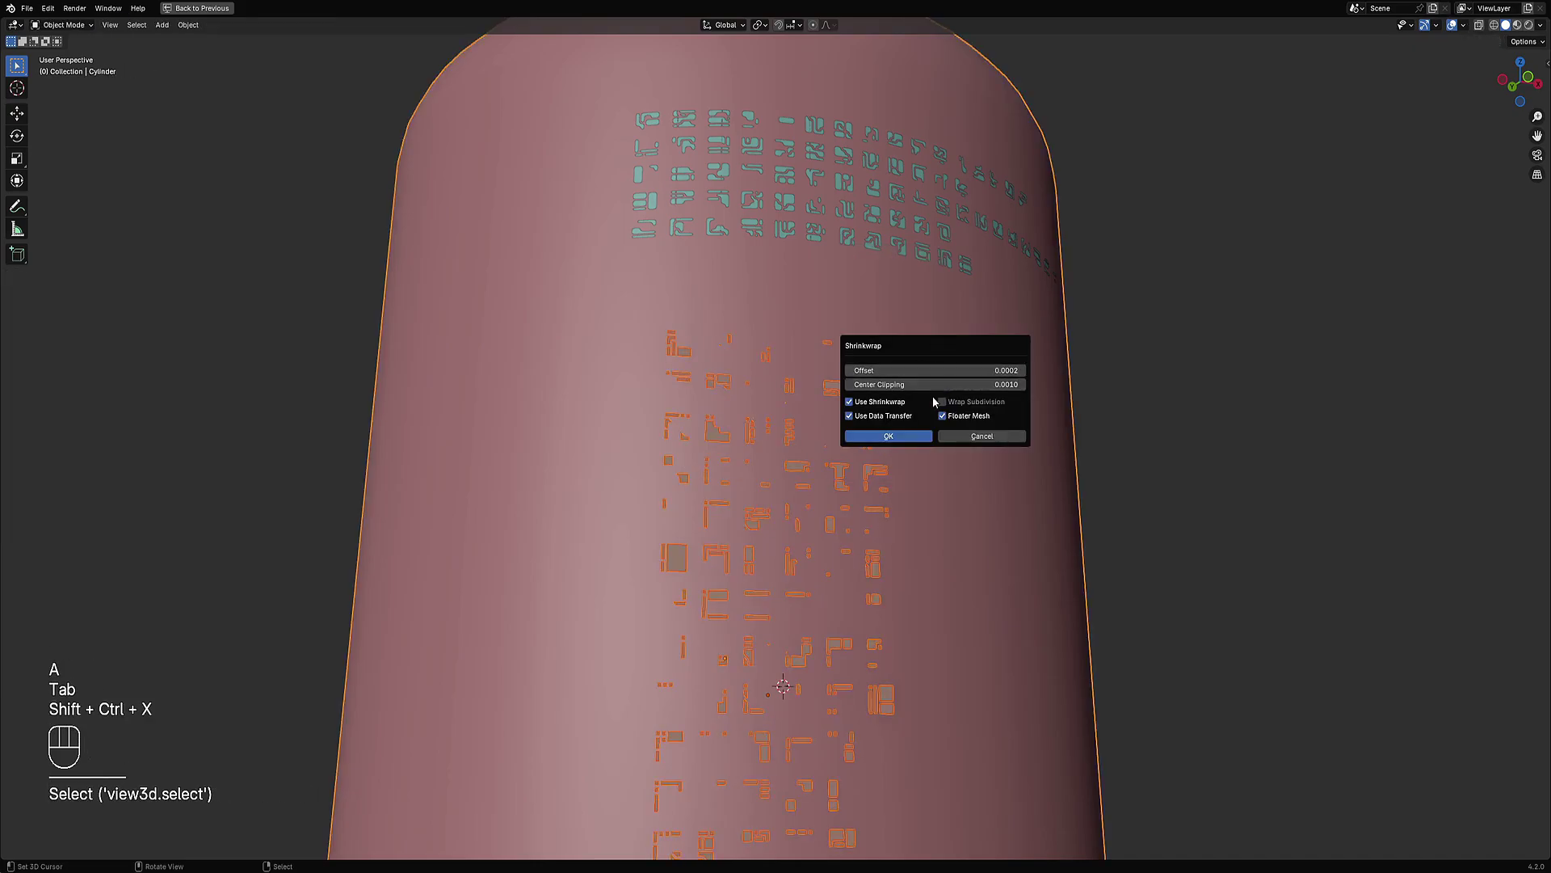
pyautogui.click(918, 435)
pyautogui.moveTo(920, 424); pyautogui.dragTo(959, 442, button='middle')
pyautogui.scroll(3, 953, 477)
pyautogui.hotkey('shift', 'alt', 'z')
pyautogui.scroll(4, 958, 446)
pyautogui.scroll(-2, 958, 442)
pyautogui.scroll(-3, 958, 443)
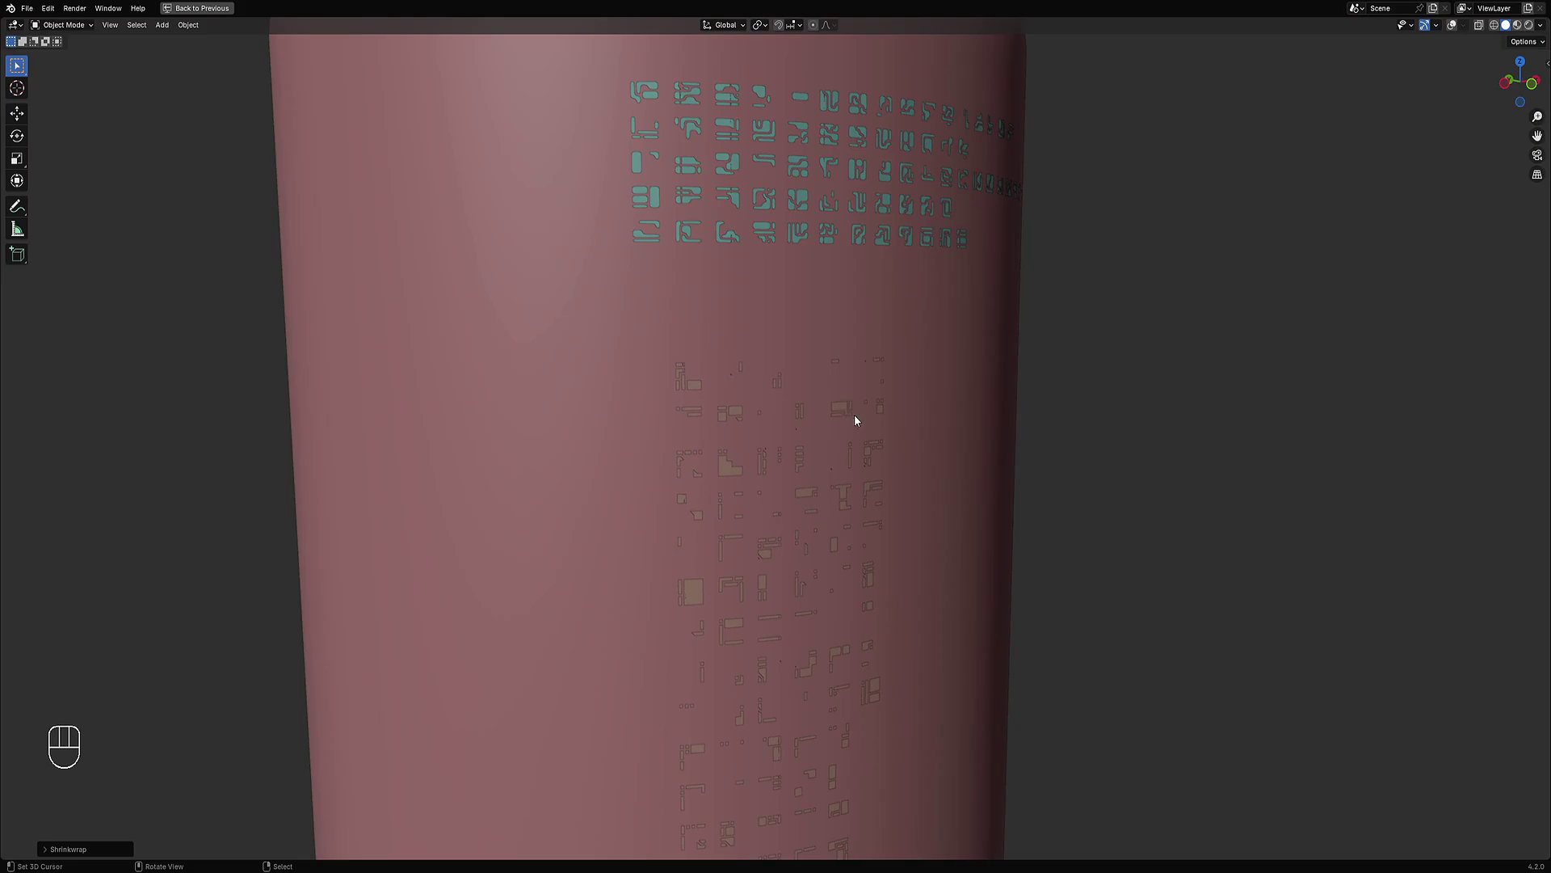
pyautogui.scroll(3, 848, 404)
pyautogui.hotkey('ctrl', 's')
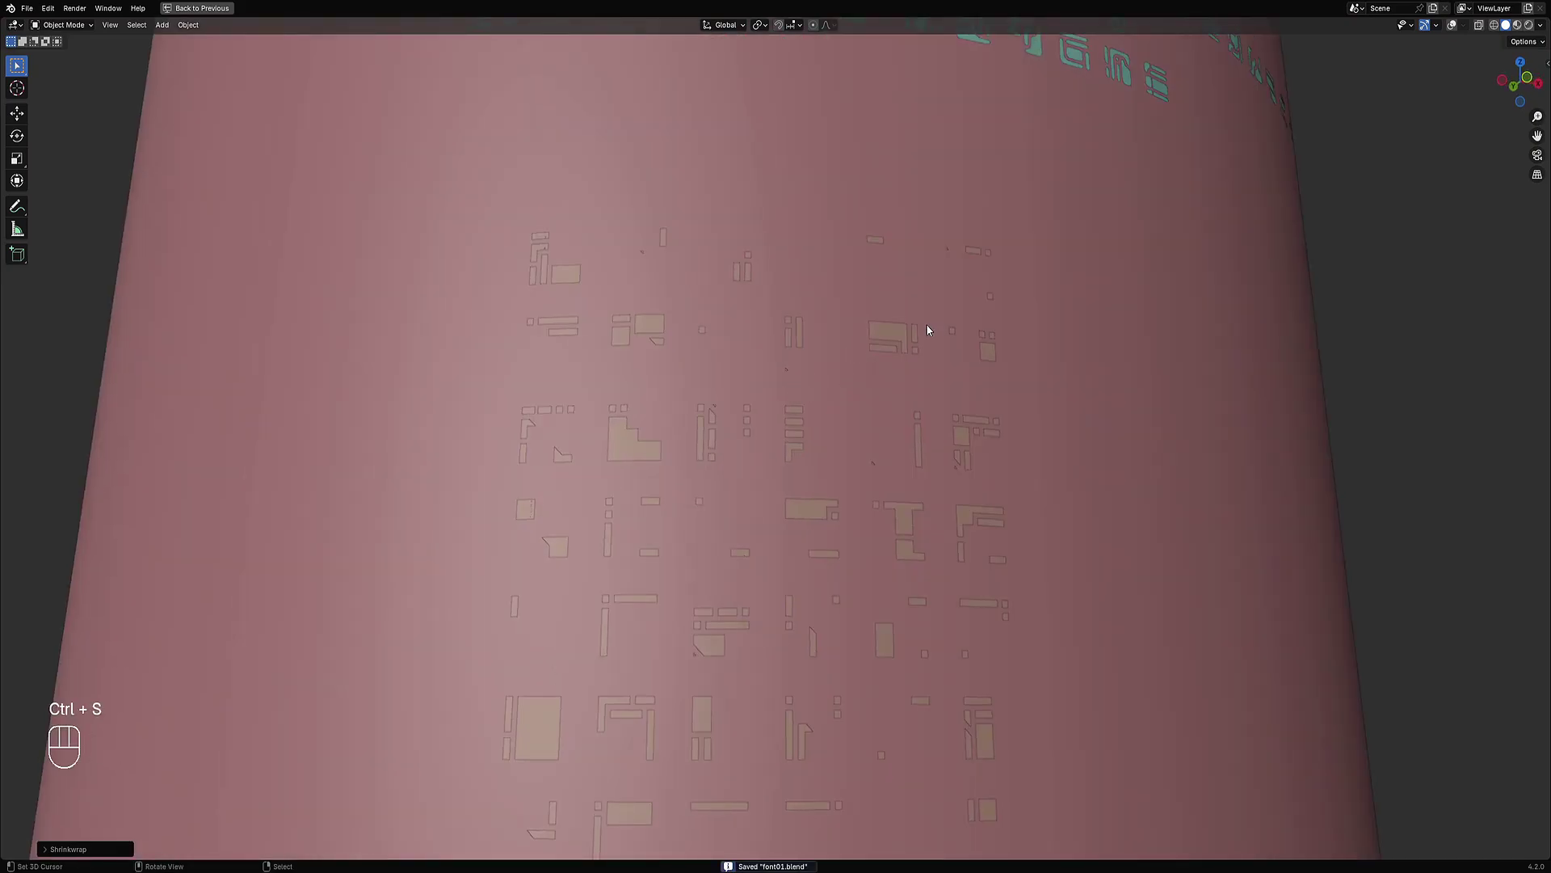
# Step: Try rounding the new glyph mesh with a level 1 subdivision, and undo it
pyautogui.click(884, 342)
pyautogui.hotkey('shift', 'alt', 'z')
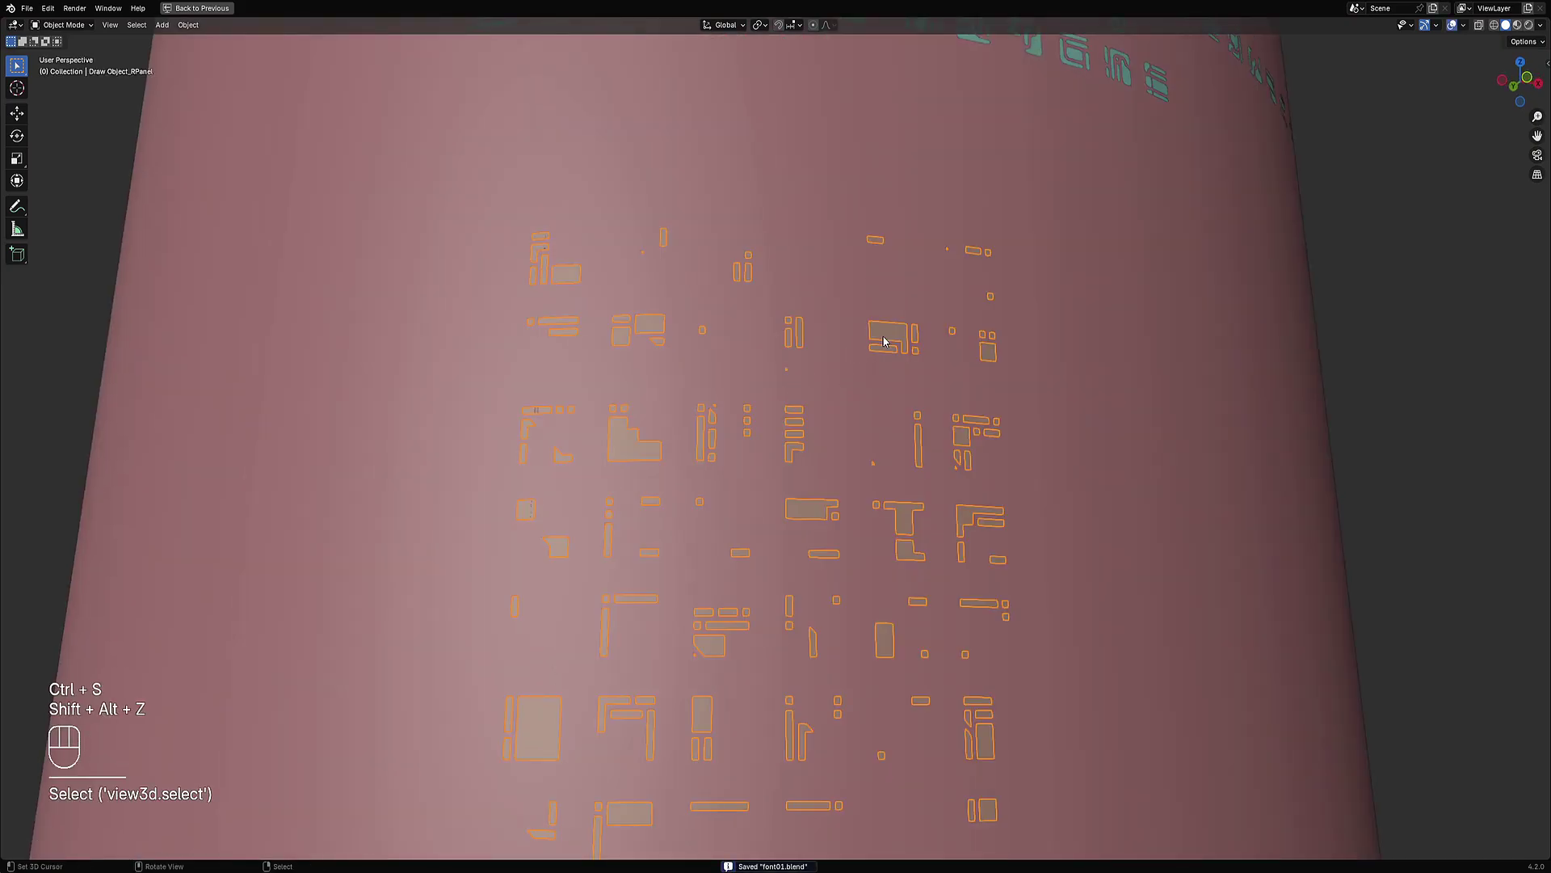
pyautogui.hotkey('ctrl', '1')
pyautogui.hotkey('shift', 'alt', 'z')
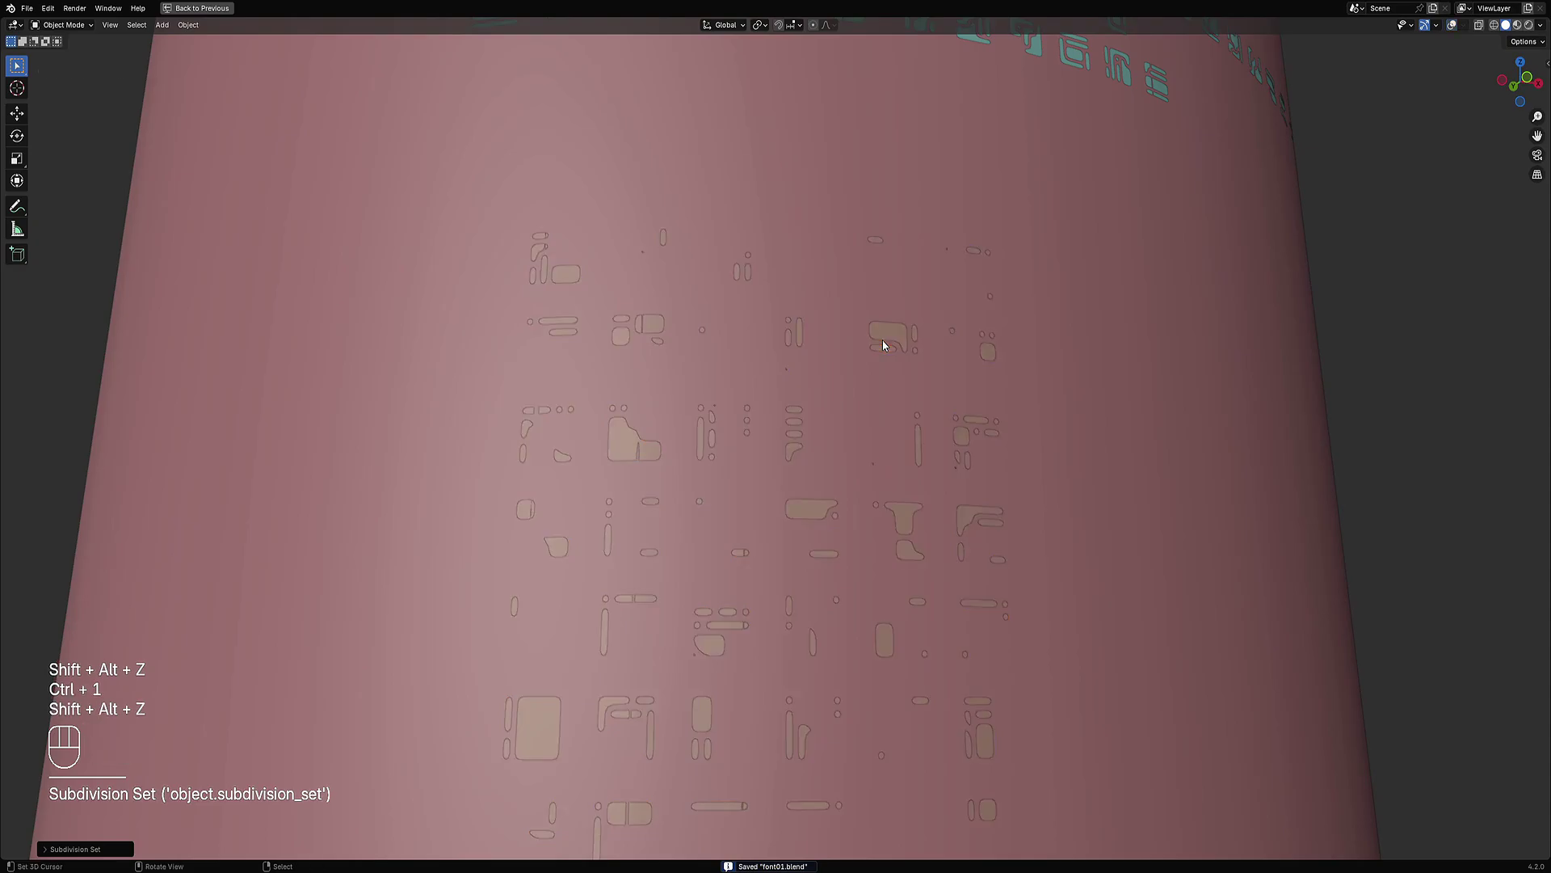
pyautogui.scroll(-4, 945, 665)
pyautogui.keyDown('shift'); pyautogui.moveTo(944, 660); pyautogui.dragTo(957, 541, button='middle'); pyautogui.keyUp('shift')
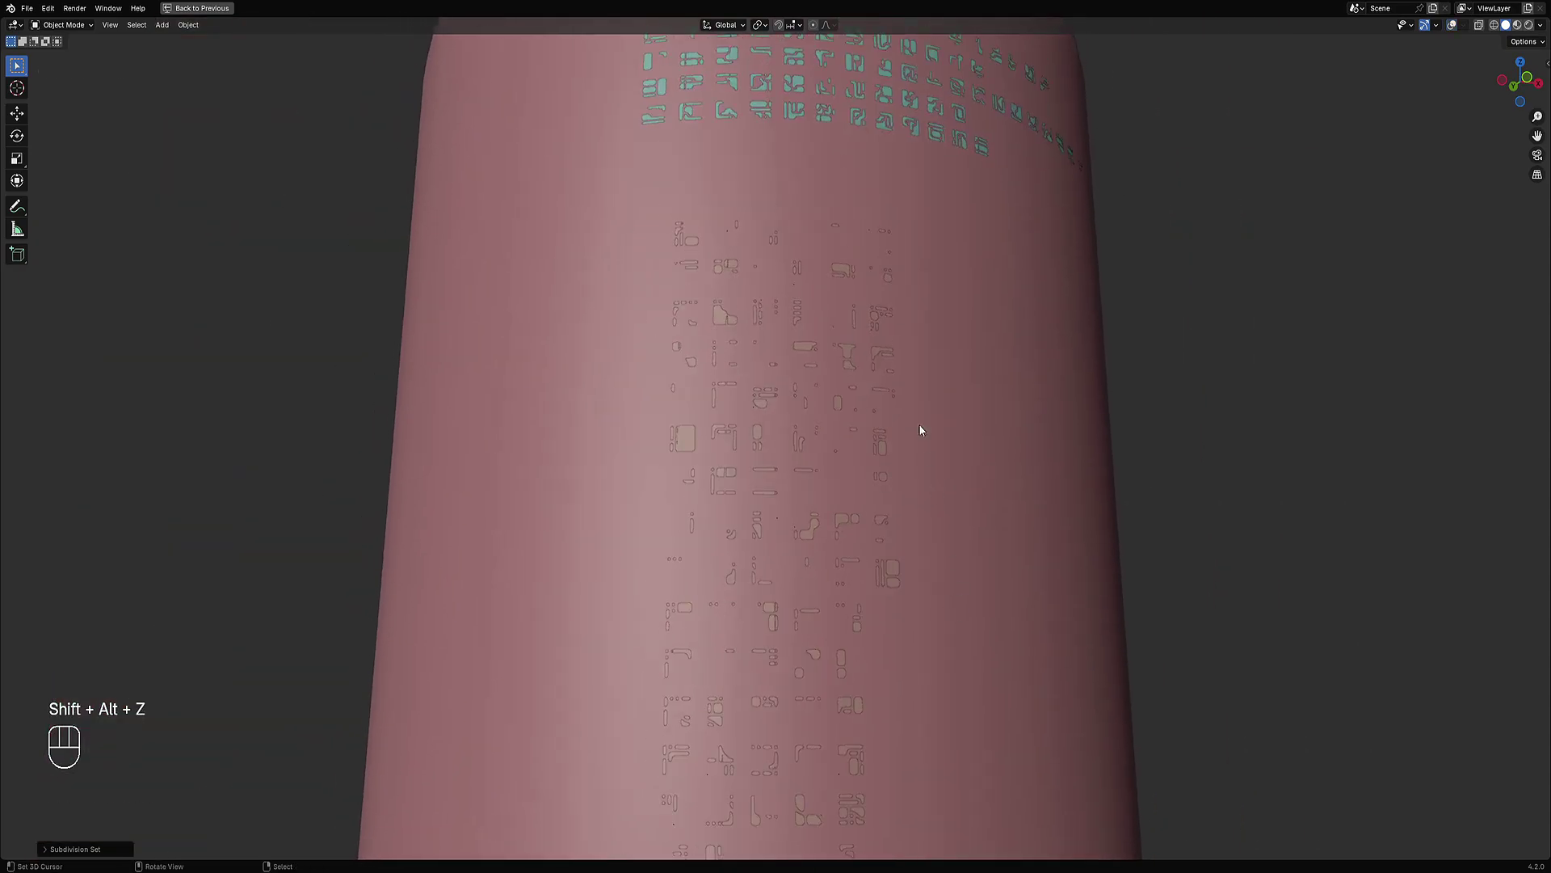
pyautogui.scroll(2, 903, 382)
pyautogui.hotkey('ctrl', 'z')
pyautogui.scroll(-3, 919, 421)
pyautogui.scroll(2, 922, 374)
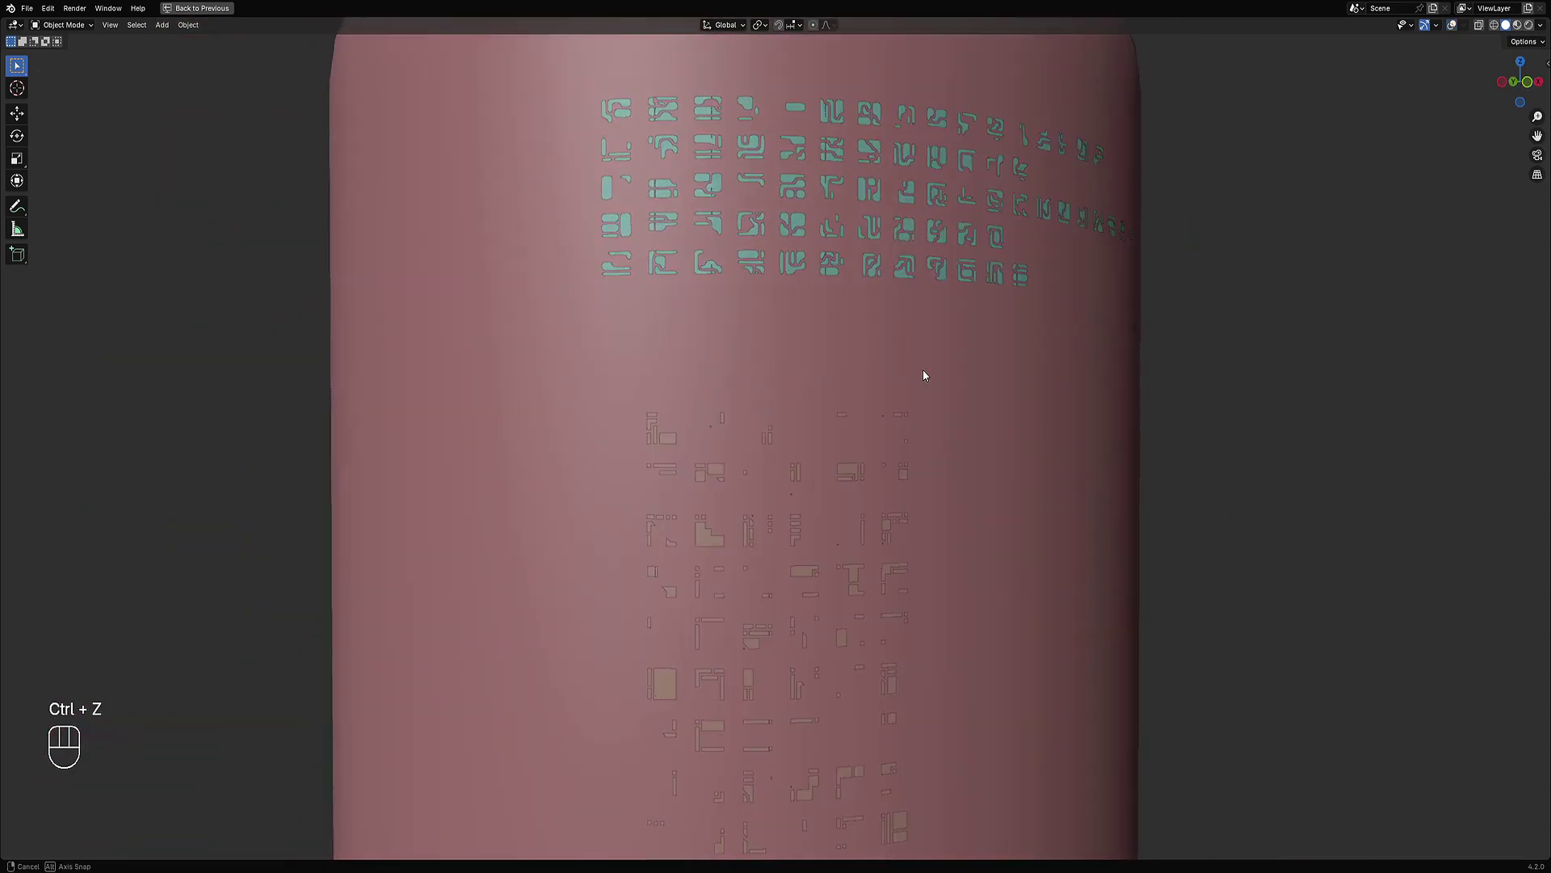
# Step: Hide the cylinder so both glyph meshes stand alone, keeping the first glyph mesh selected
pyautogui.click(906, 272)
pyautogui.hotkey('shift', 'alt', 'z')
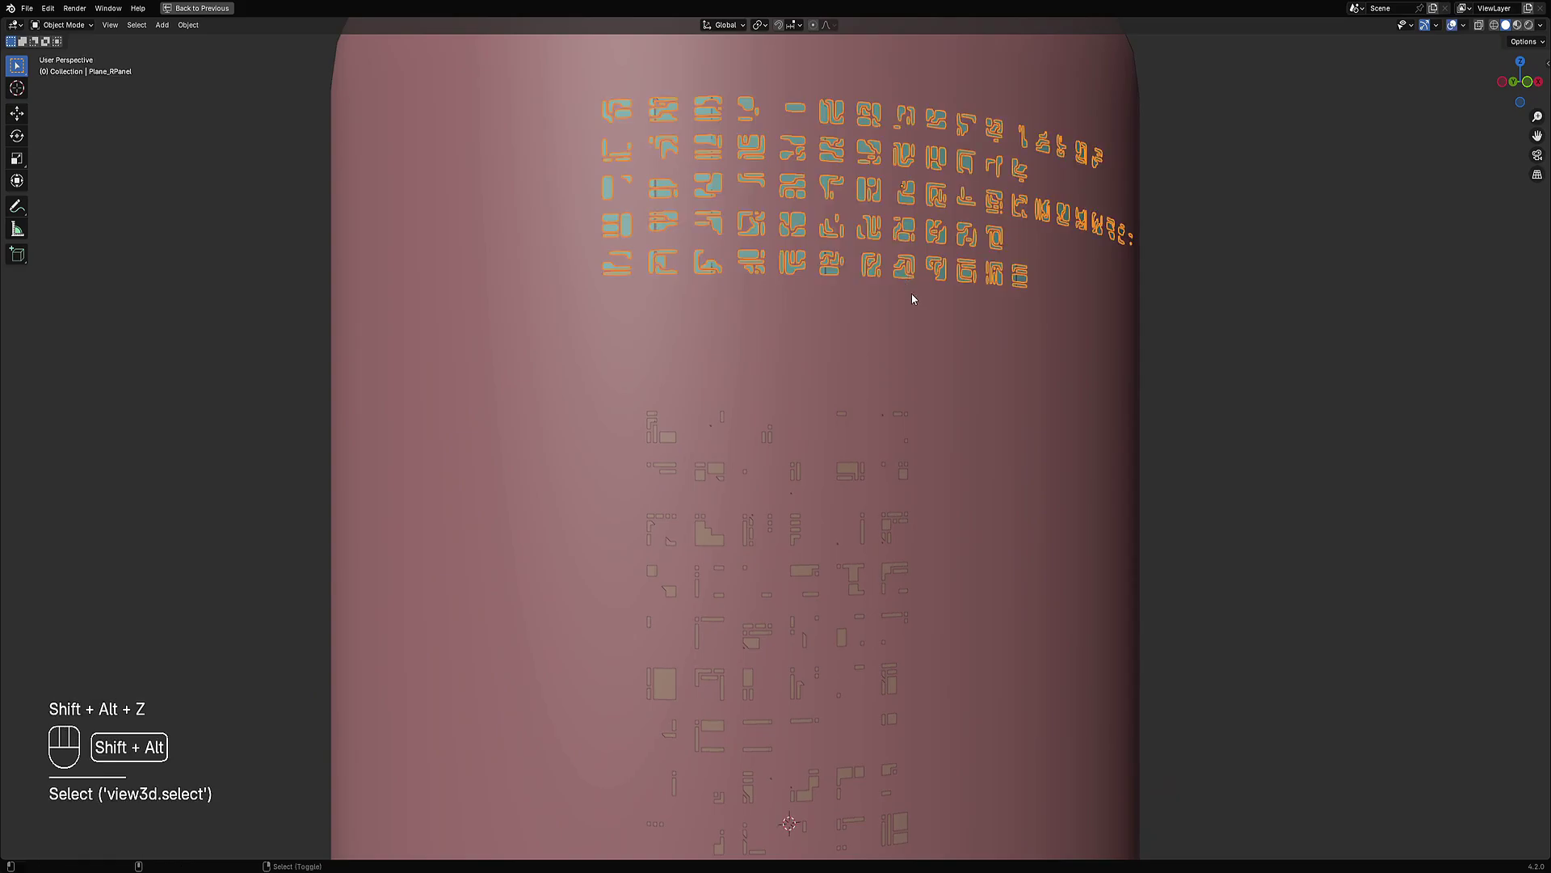
pyautogui.press('h')
pyautogui.click(907, 353)
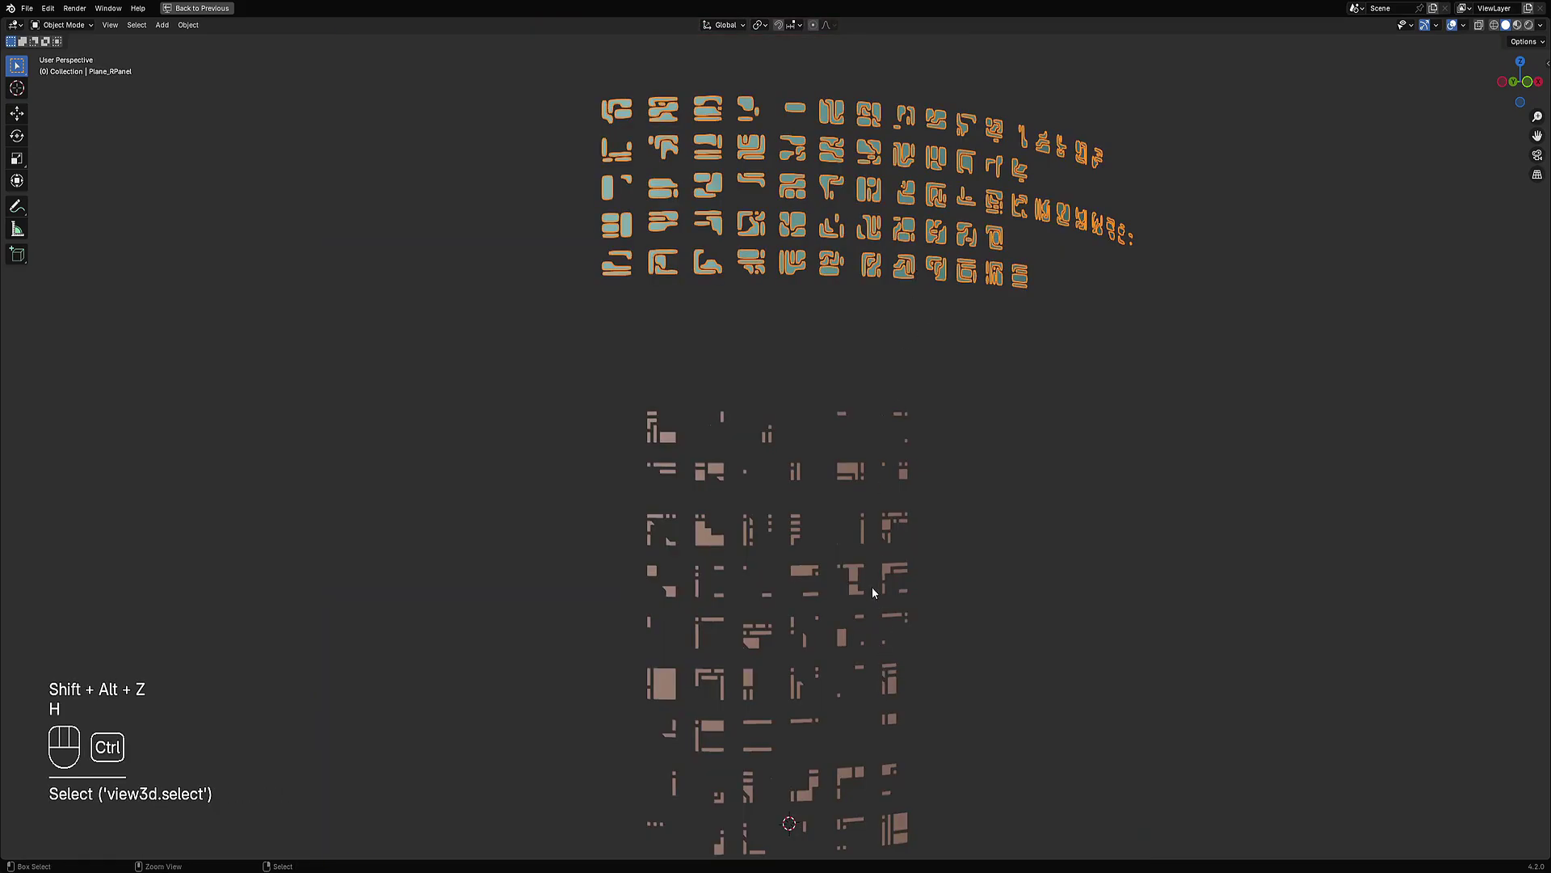
# Step: Rename the first glyph mesh's material as font in the shader editor
pyautogui.hotkey('ctrl', 'space')
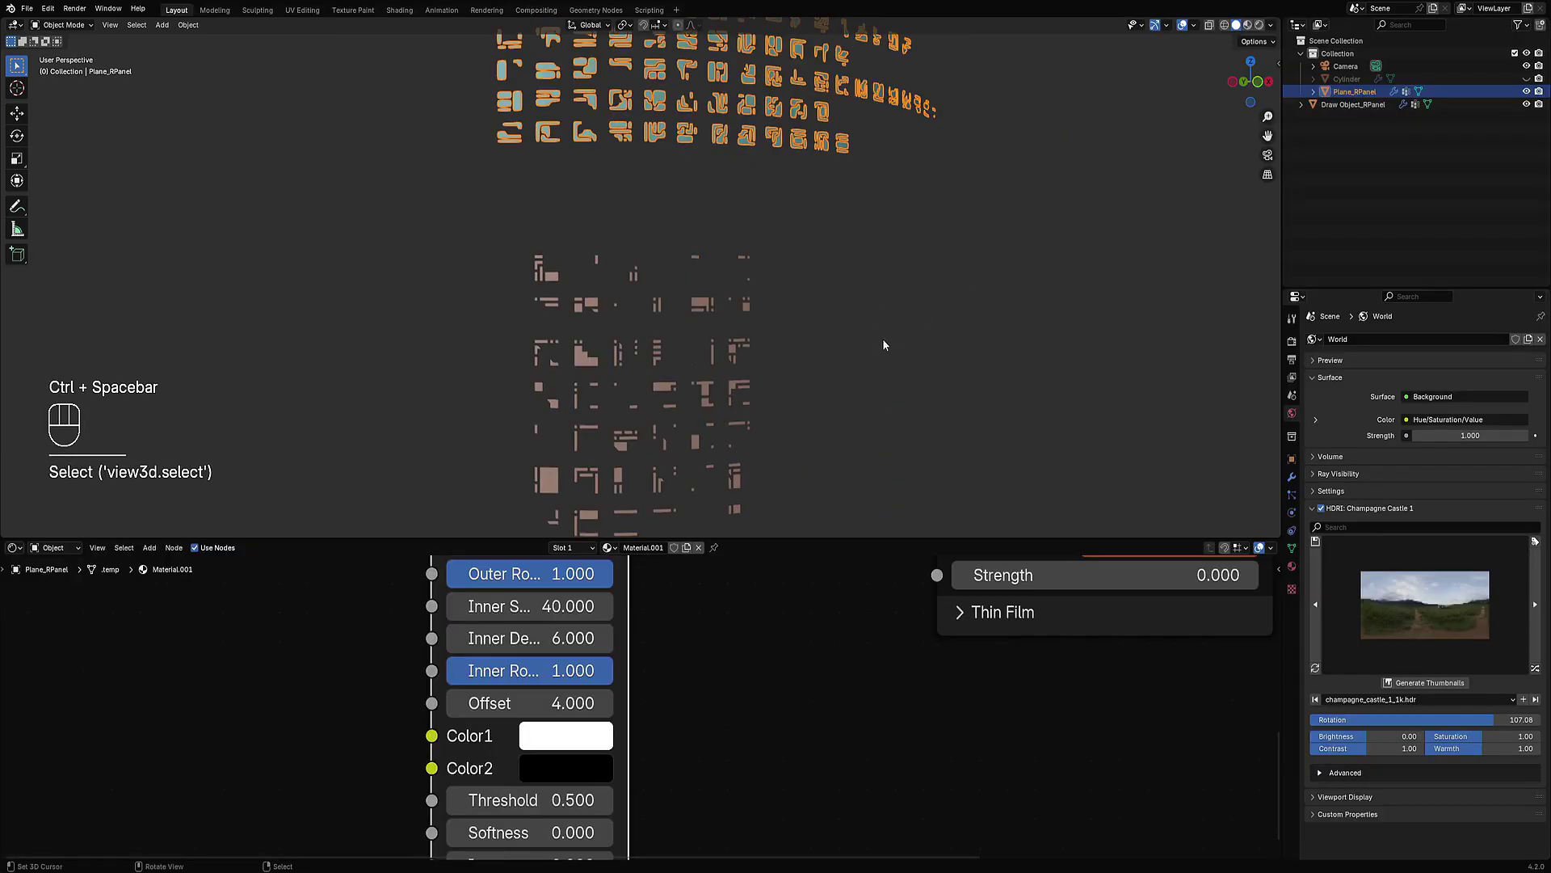
pyautogui.click(640, 548)
pyautogui.hotkey('ctrl', 'a')
pyautogui.write('font')
pyautogui.press('Return')
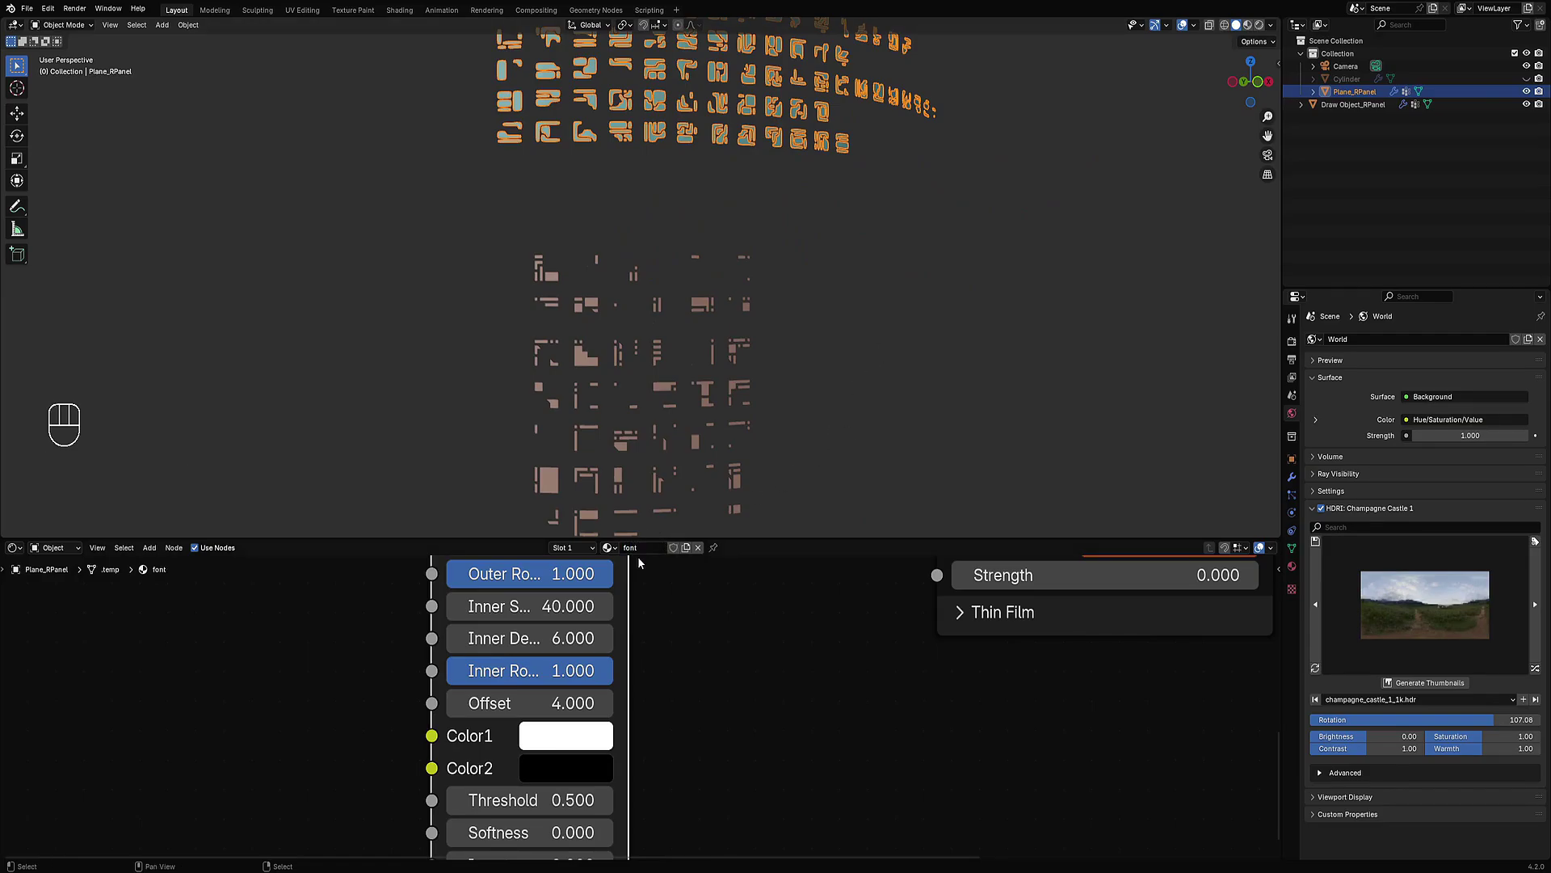
# Step: Assign the font material to the new glyph mesh
pyautogui.scroll(2, 685, 488)
pyautogui.scroll(2, 687, 469)
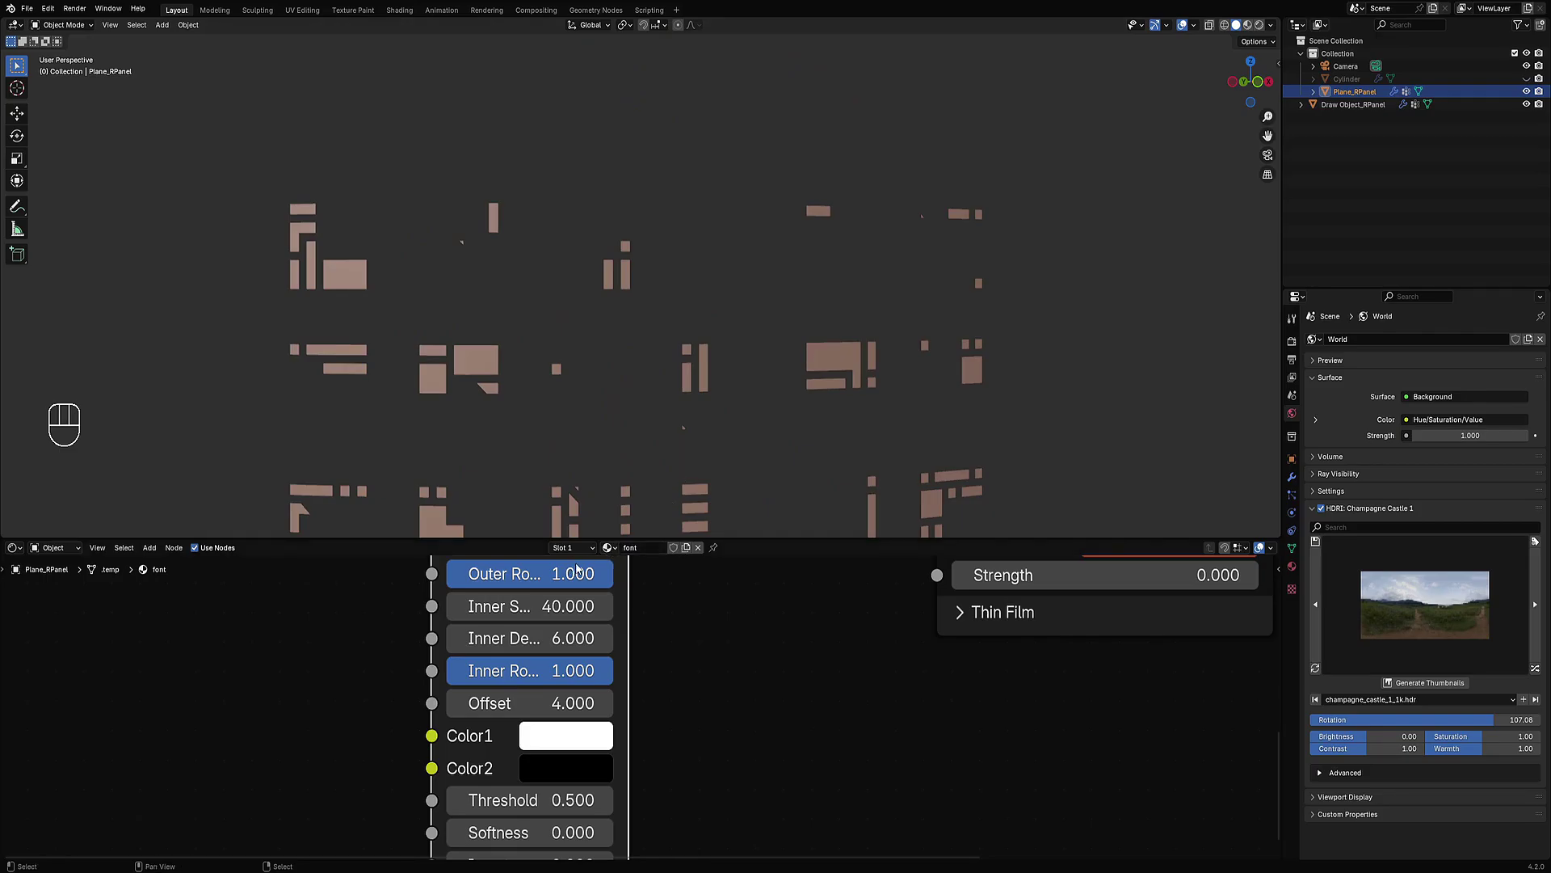
pyautogui.moveTo(608, 555)
pyautogui.mouseDown()
pyautogui.moveTo(623, 520)
pyautogui.moveTo(792, 370)
pyautogui.moveTo(830, 361)
pyautogui.mouseUp()
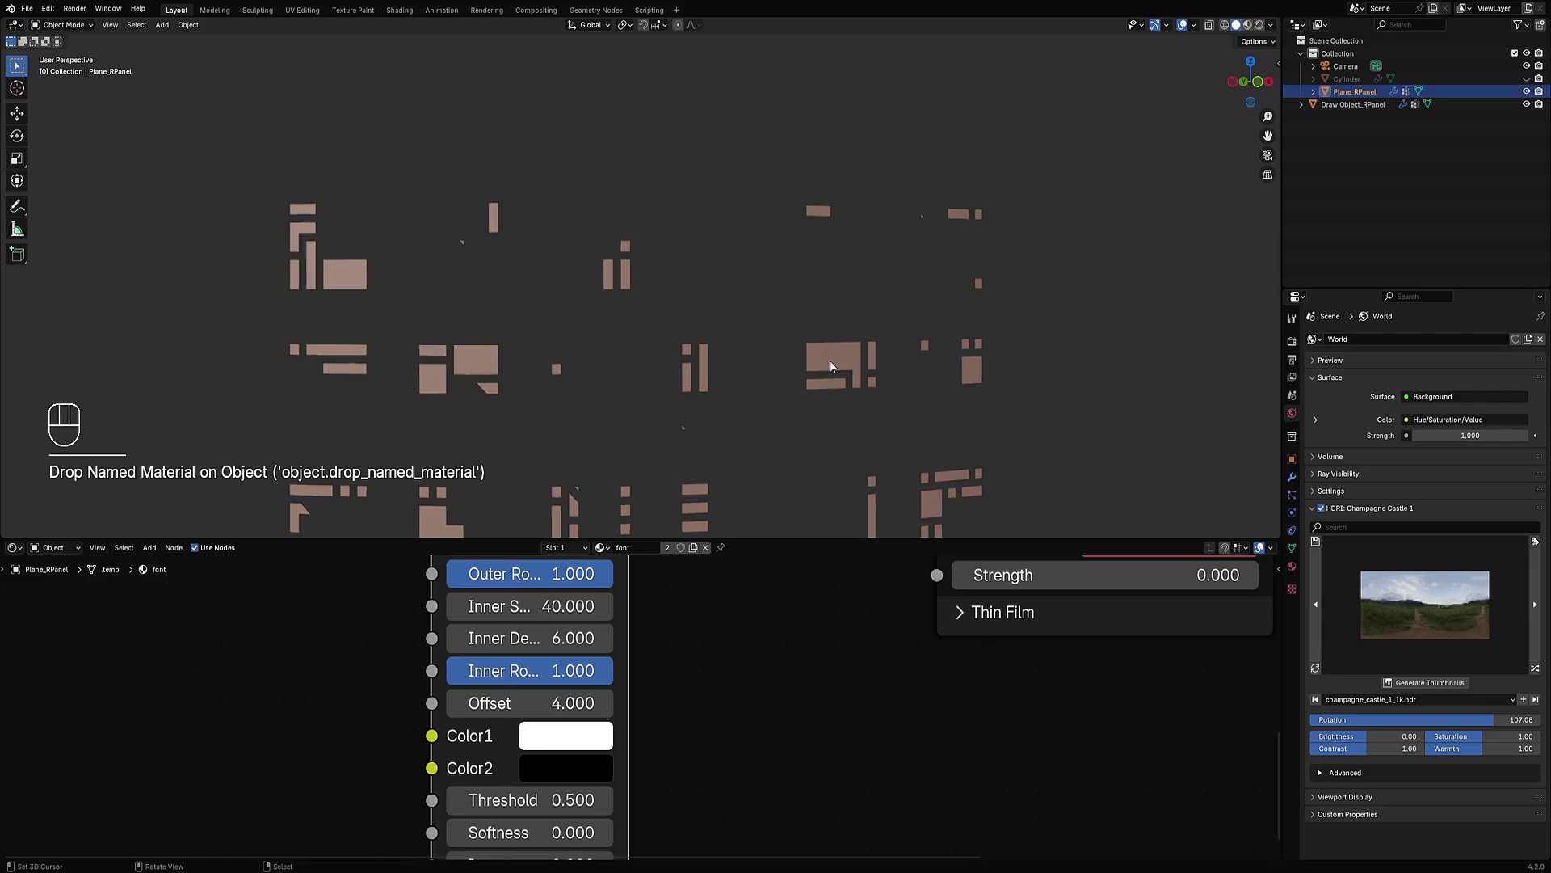
# Step: Switch the viewport to rendered shading, unhide the cylinder and deselect everything to view the glyphs on it
pyautogui.scroll(-4, 831, 361)
pyautogui.press('z')
pyautogui.click(824, 221)
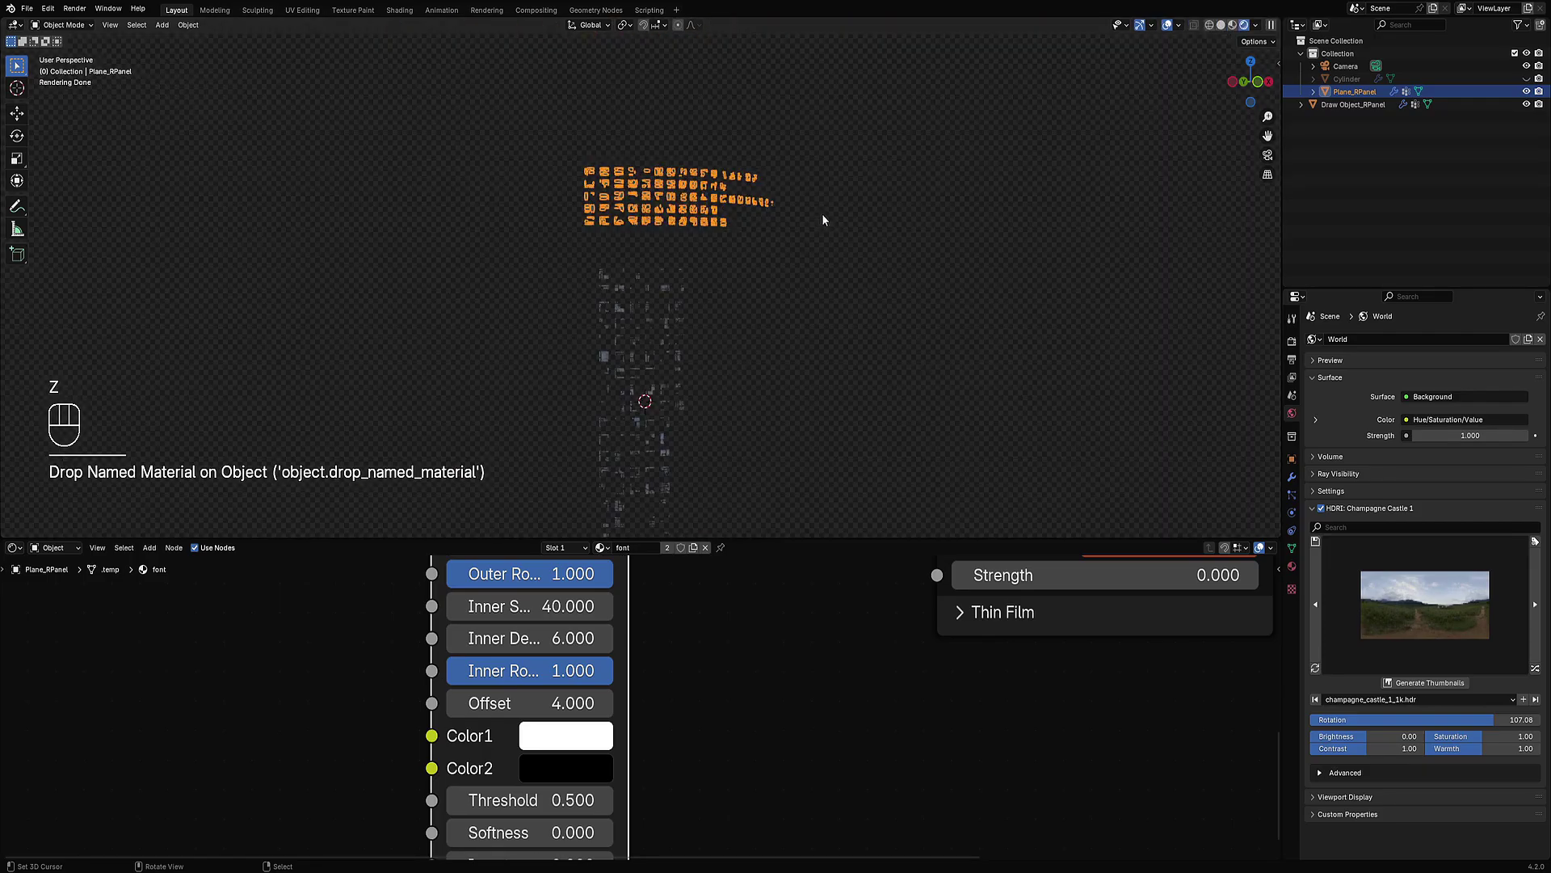
pyautogui.hotkey('alt', 'h')
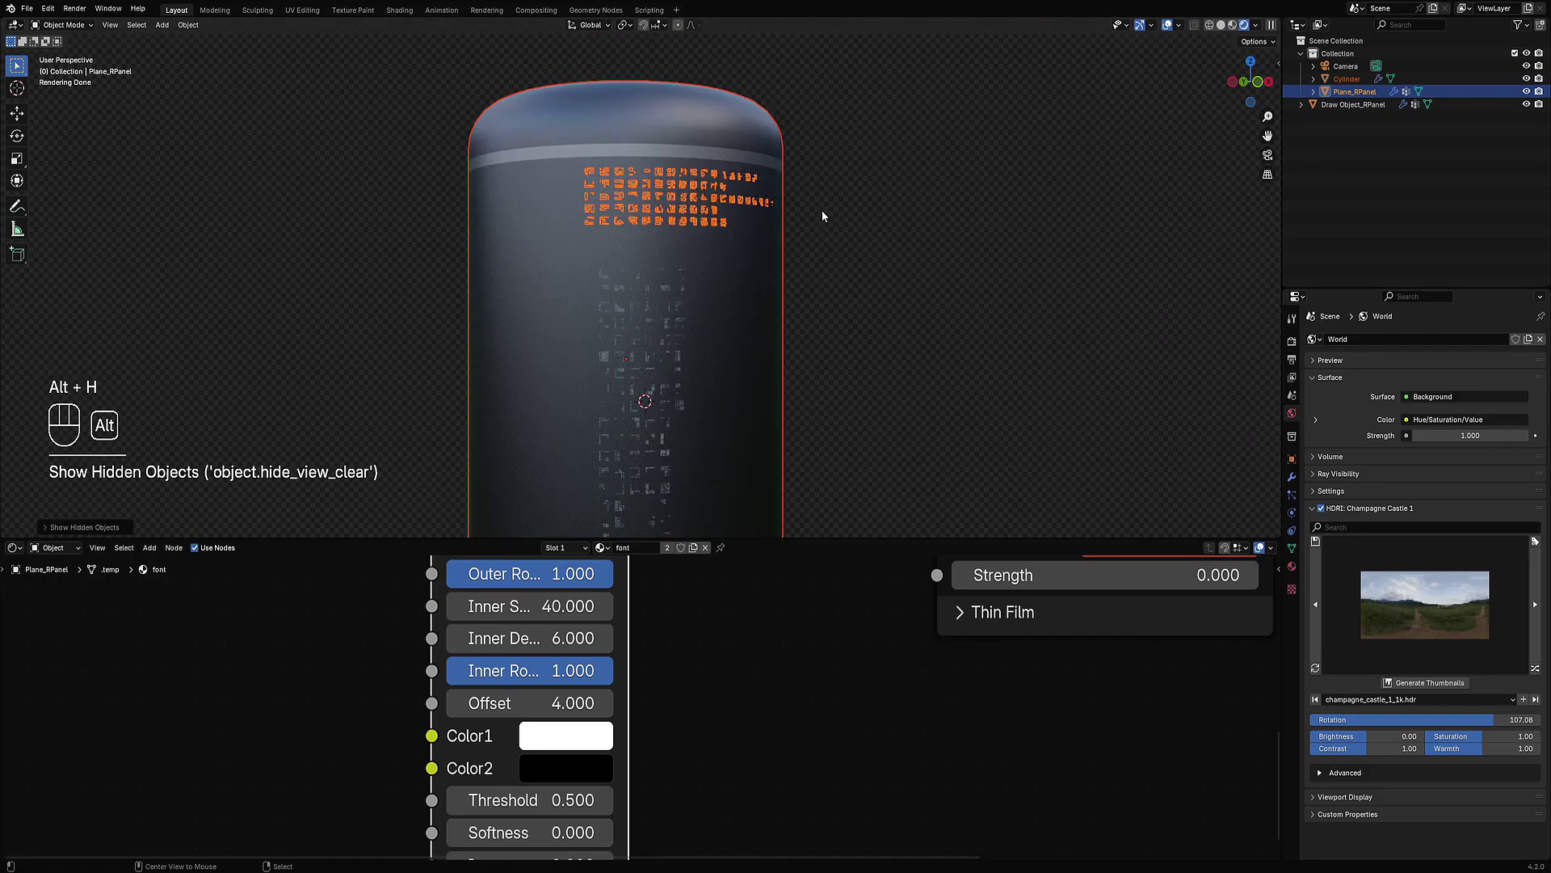
pyautogui.hotkey('alt', 'a')
pyautogui.moveTo(748, 318); pyautogui.dragTo(734, 344, button='middle')
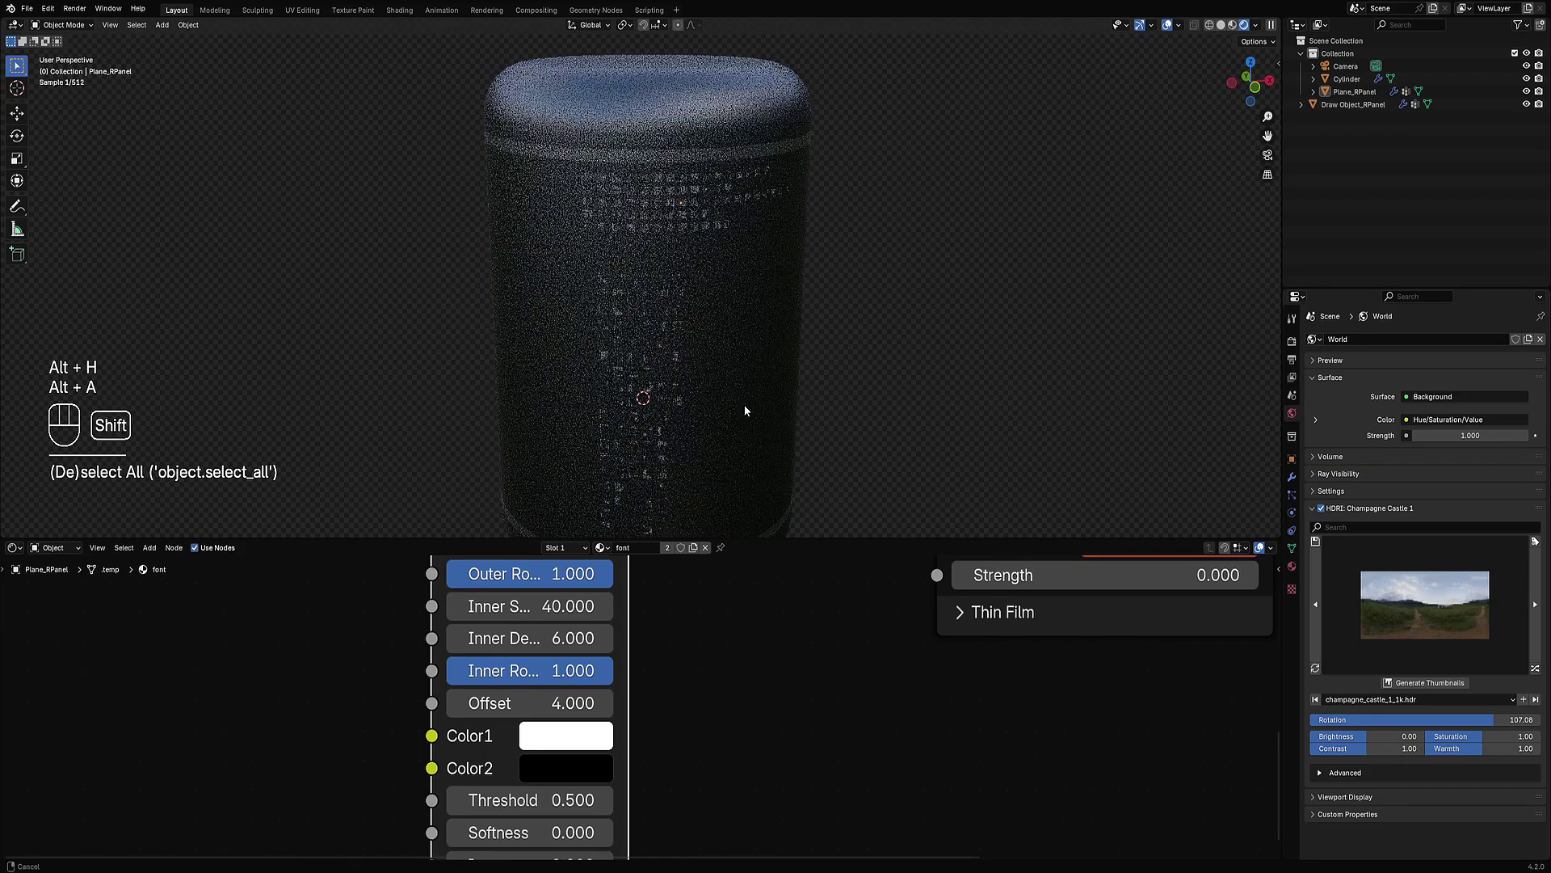
pyautogui.keyDown('shift'); pyautogui.moveTo(745, 409); pyautogui.dragTo(755, 360, button='middle'); pyautogui.keyUp('shift')
pyautogui.keyDown('ctrl'); pyautogui.moveTo(757, 391); pyautogui.dragTo(966, 457, button='middle'); pyautogui.keyUp('ctrl')
pyautogui.hotkey('ctrl', 'space')
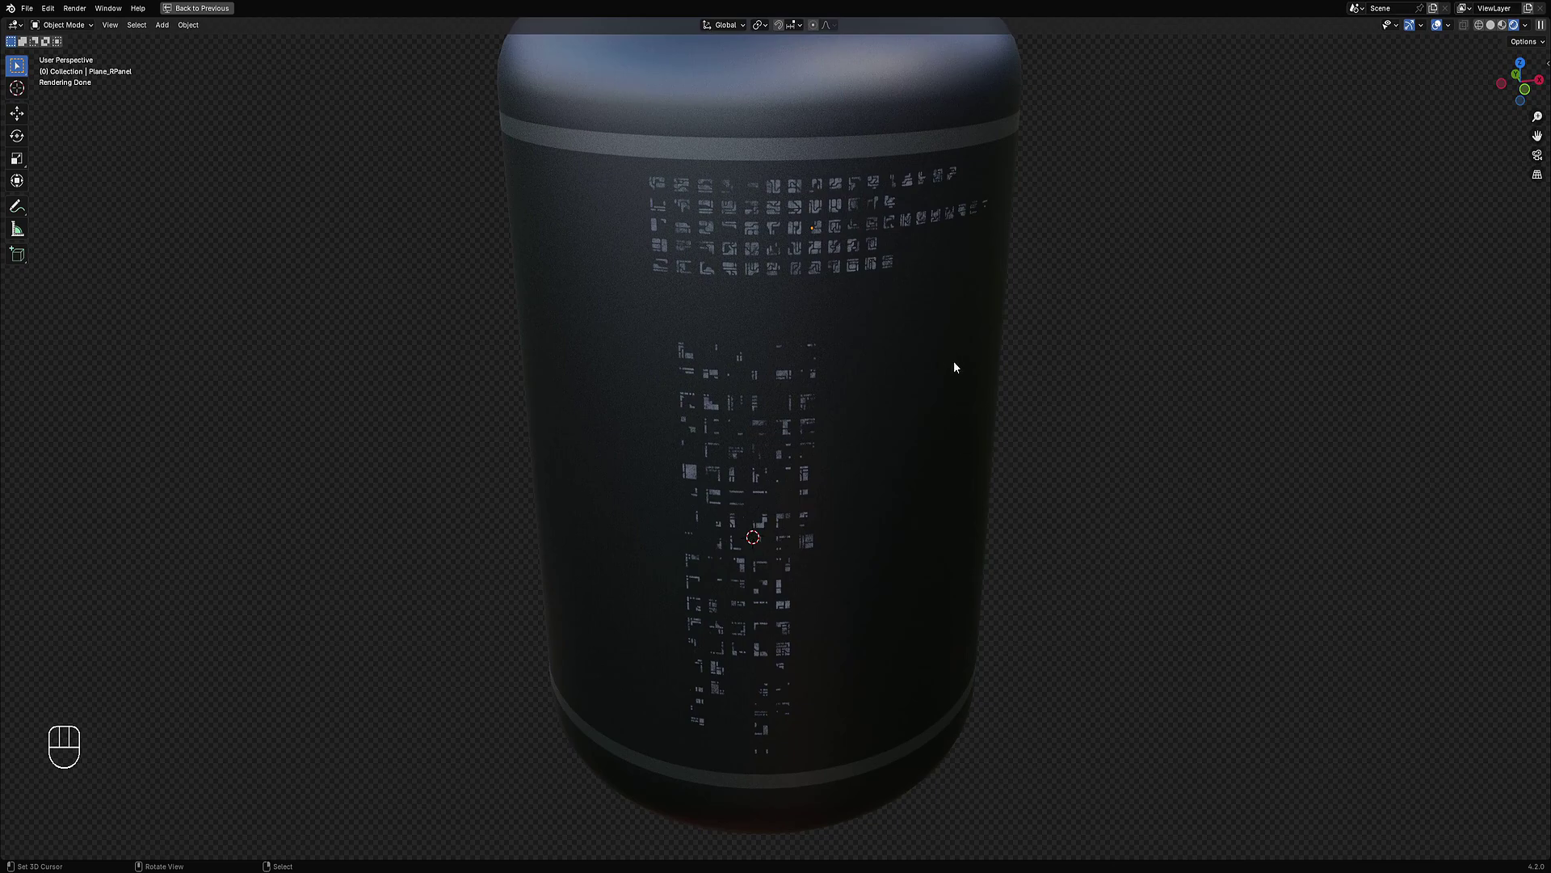
pyautogui.click(1311, 283)
pyautogui.moveTo(969, 474); pyautogui.dragTo(966, 461, button='middle')
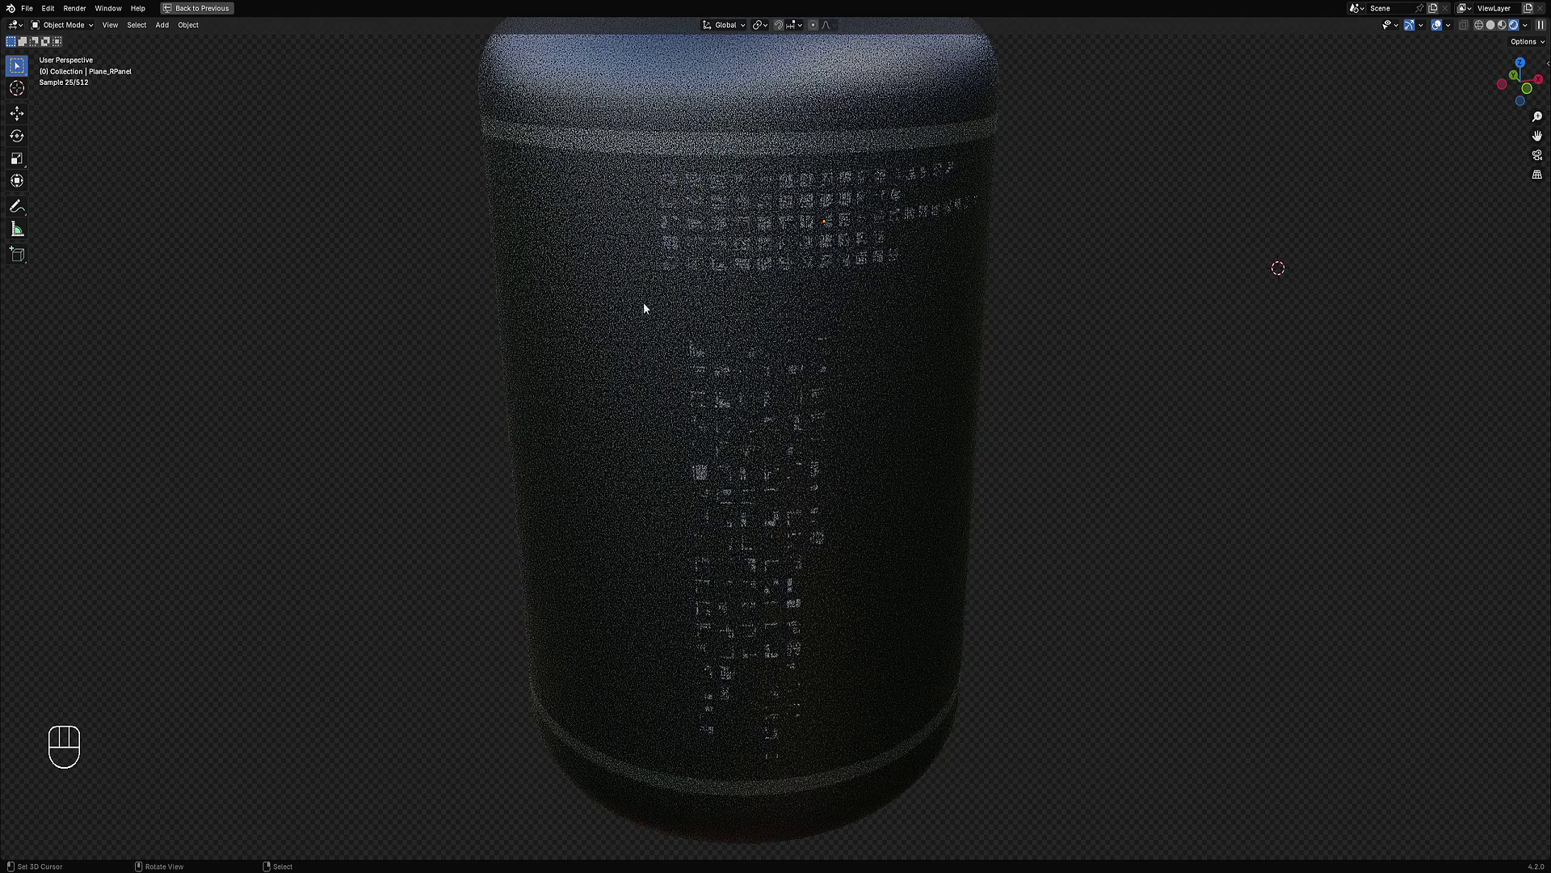
pyautogui.moveTo(727, 399); pyautogui.dragTo(956, 460, button='middle')
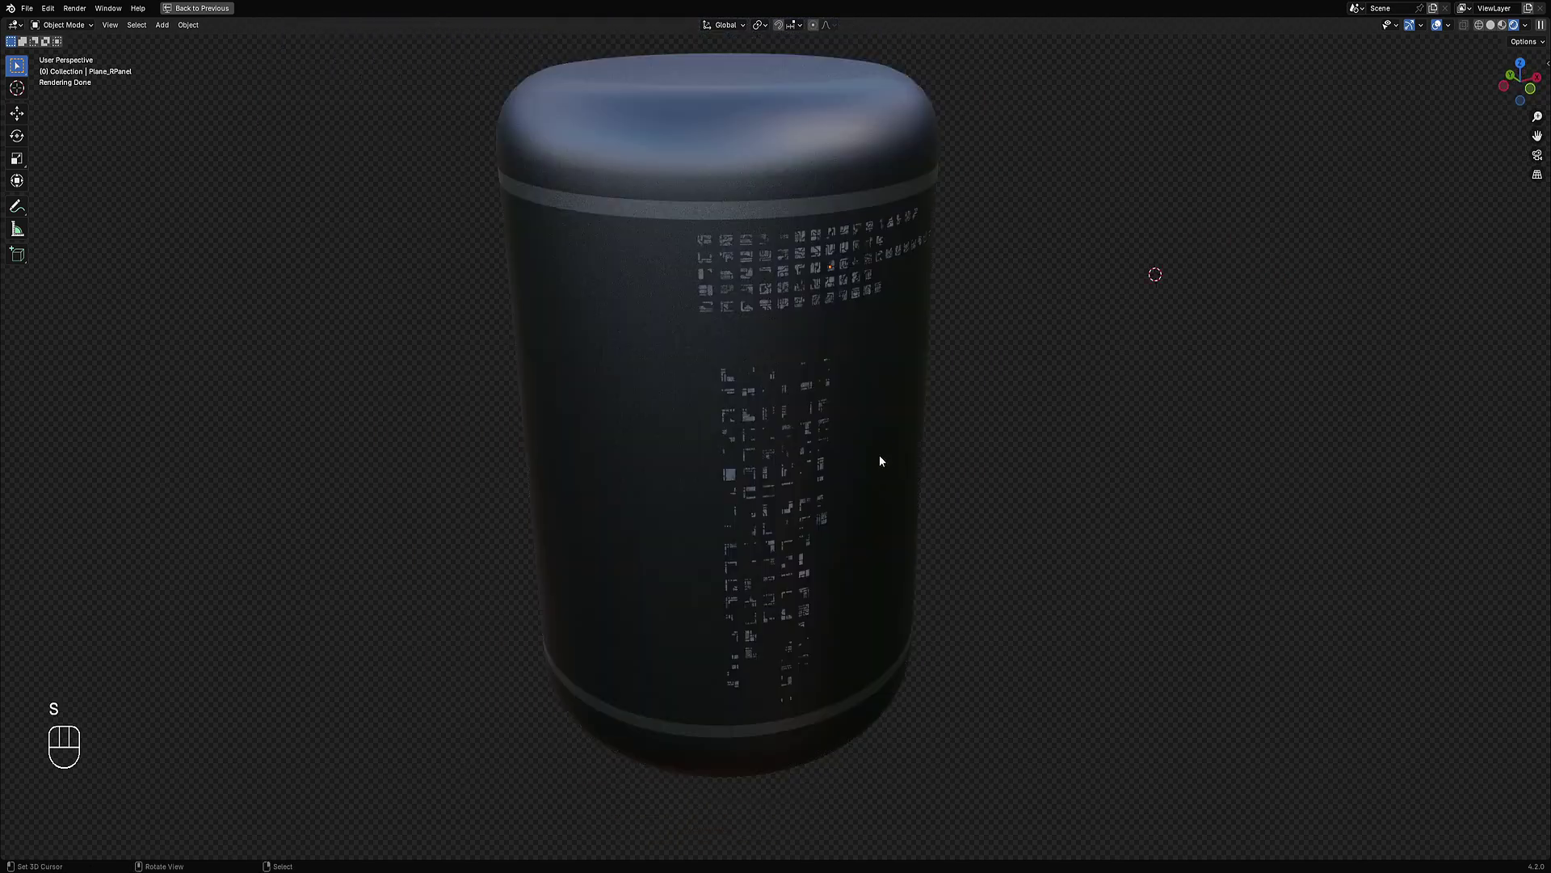
# Step: Scale the new glyph mesh down and move it up to just below the first glyphs, aligned with their starting column
pyautogui.click(822, 458)
pyautogui.click(822, 467)
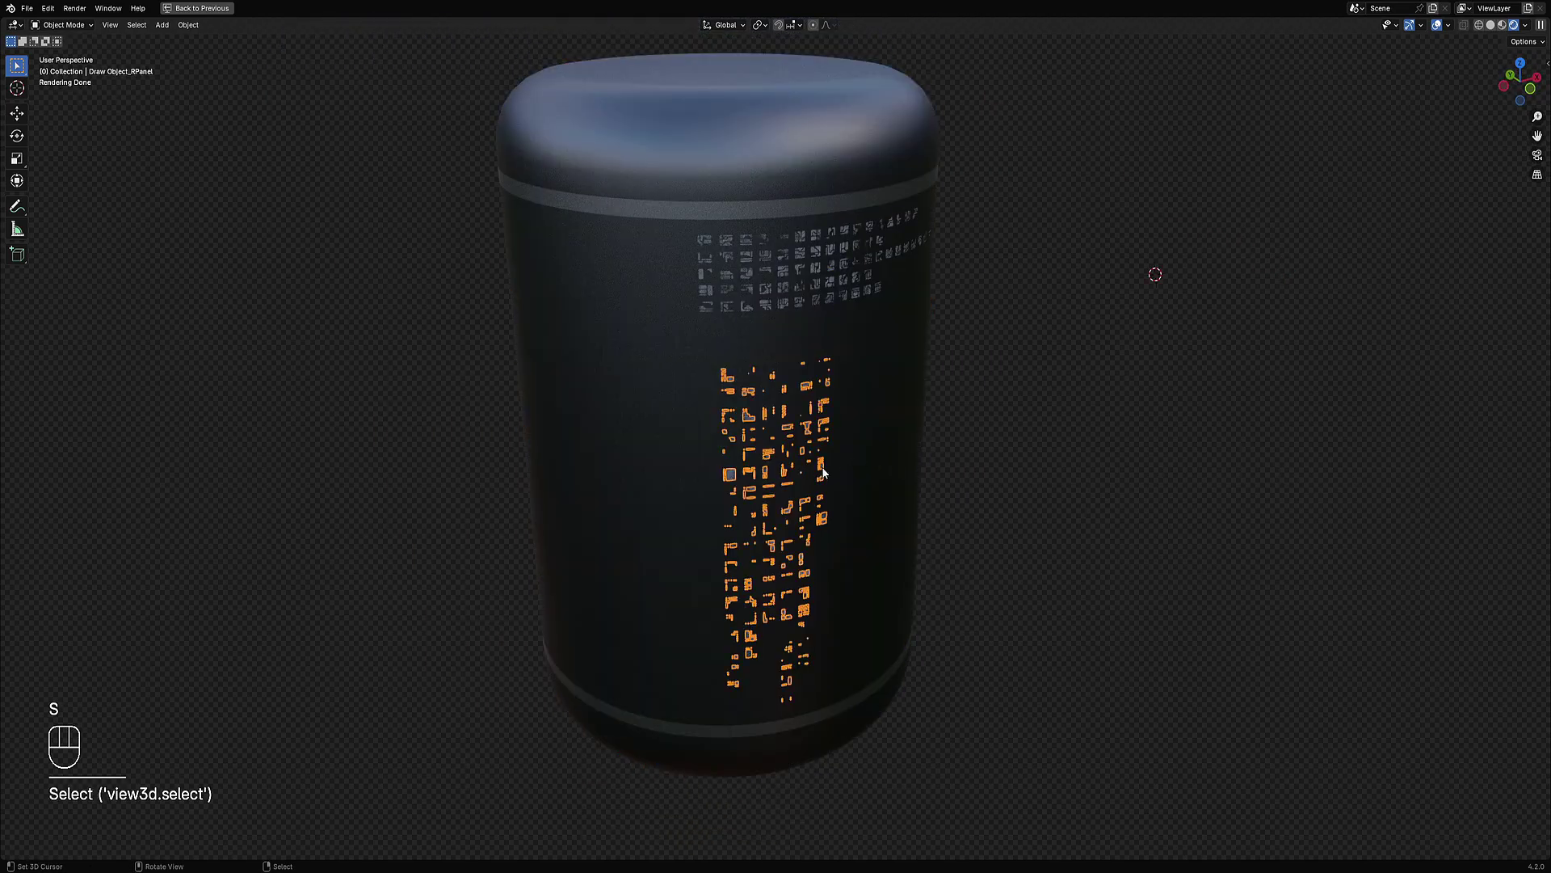
pyautogui.press('s')
pyautogui.click(894, 475)
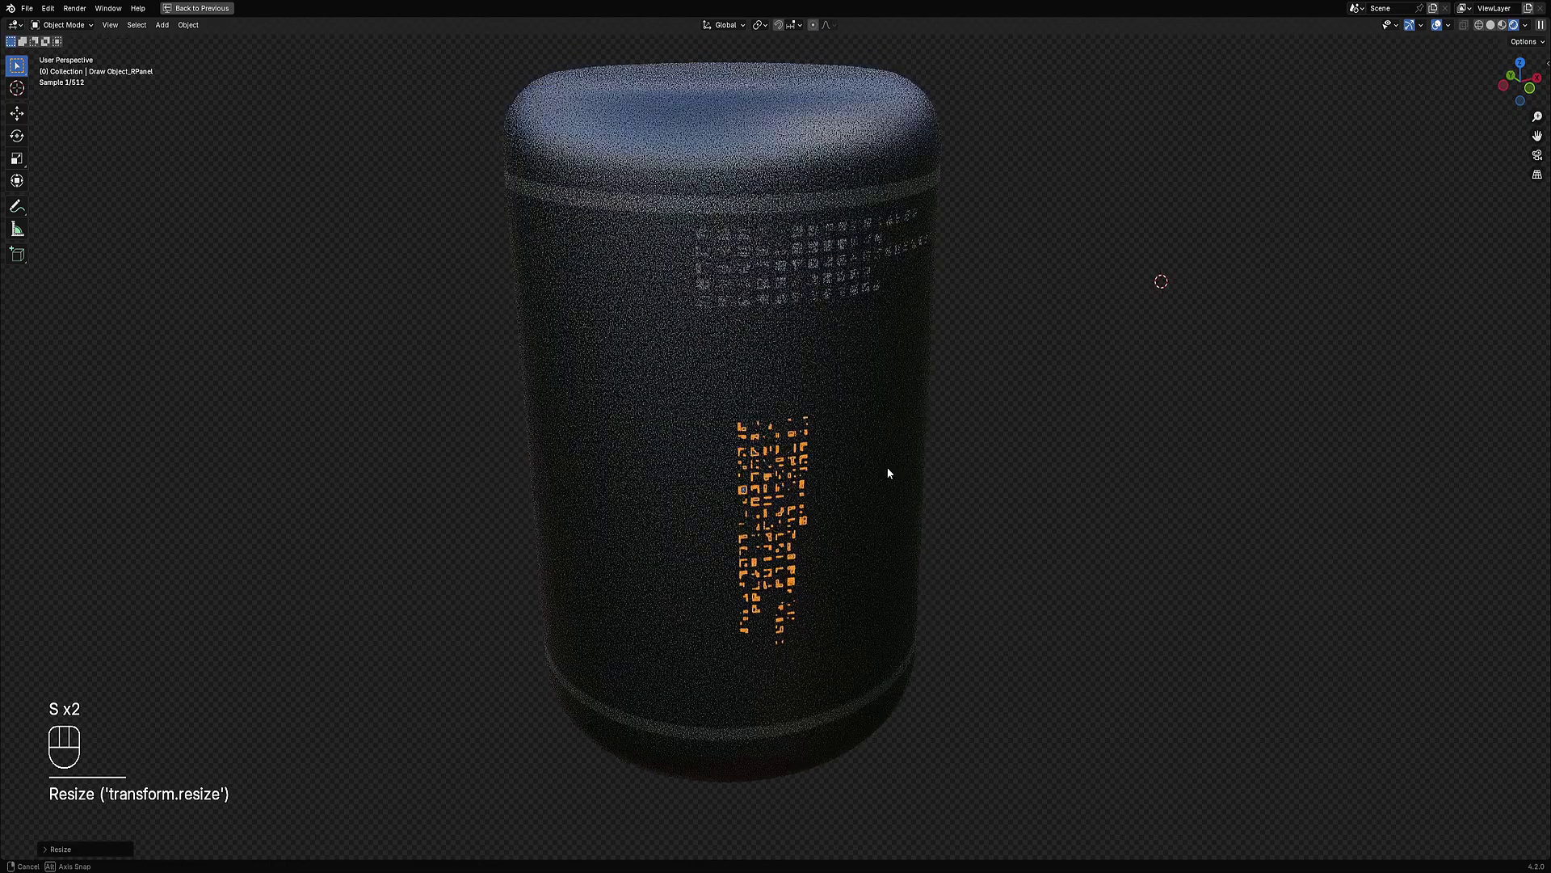
pyautogui.press('g')
pyautogui.click(832, 356)
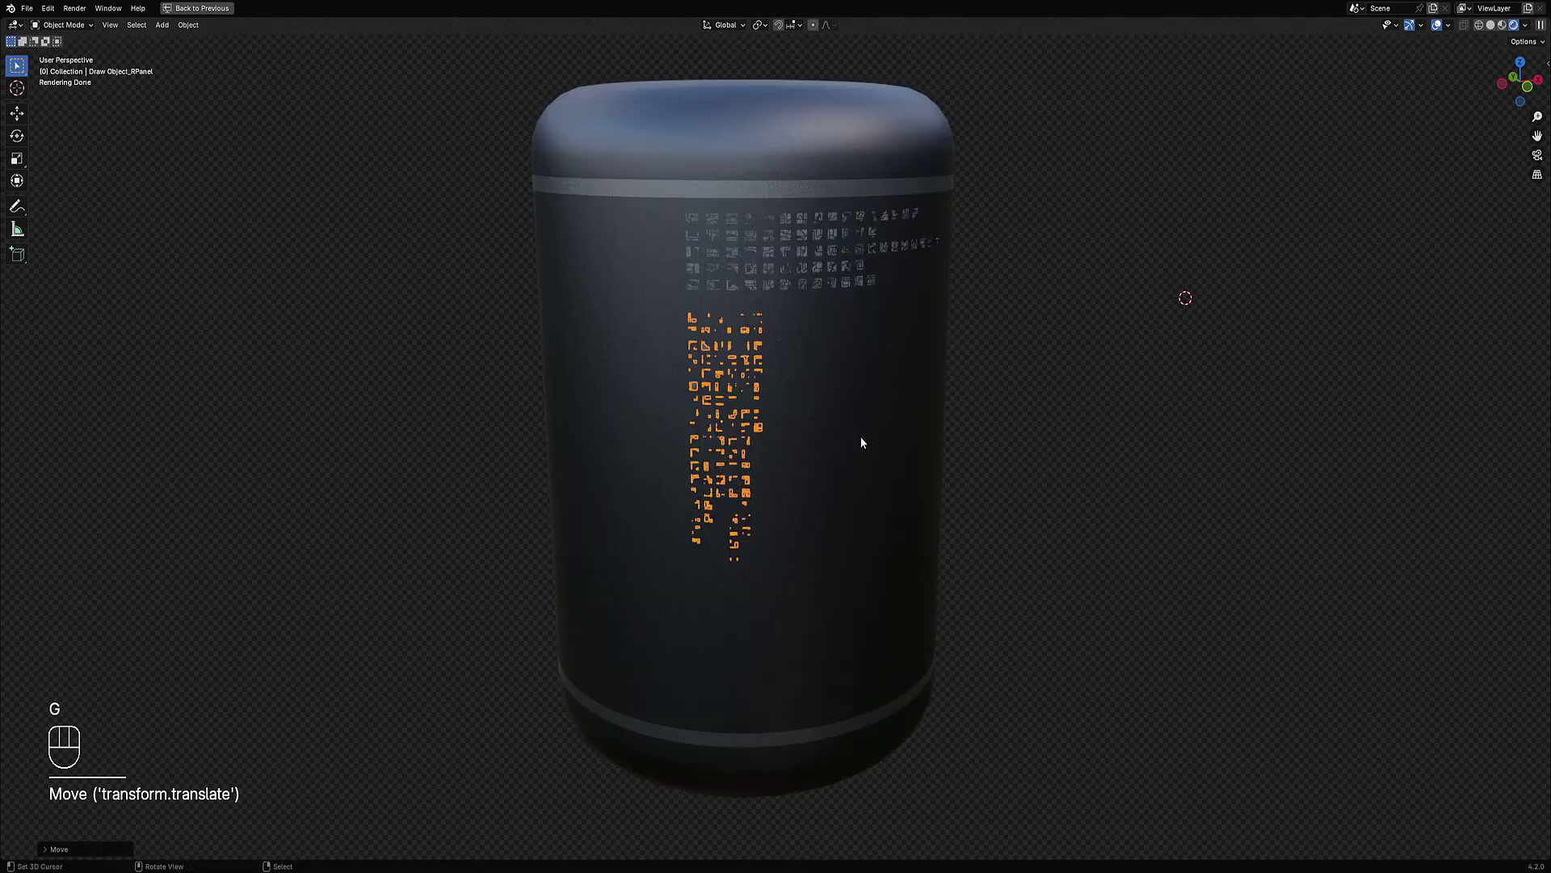
pyautogui.hotkey('shift', 'alt', 'z')
pyautogui.scroll(4, 861, 445)
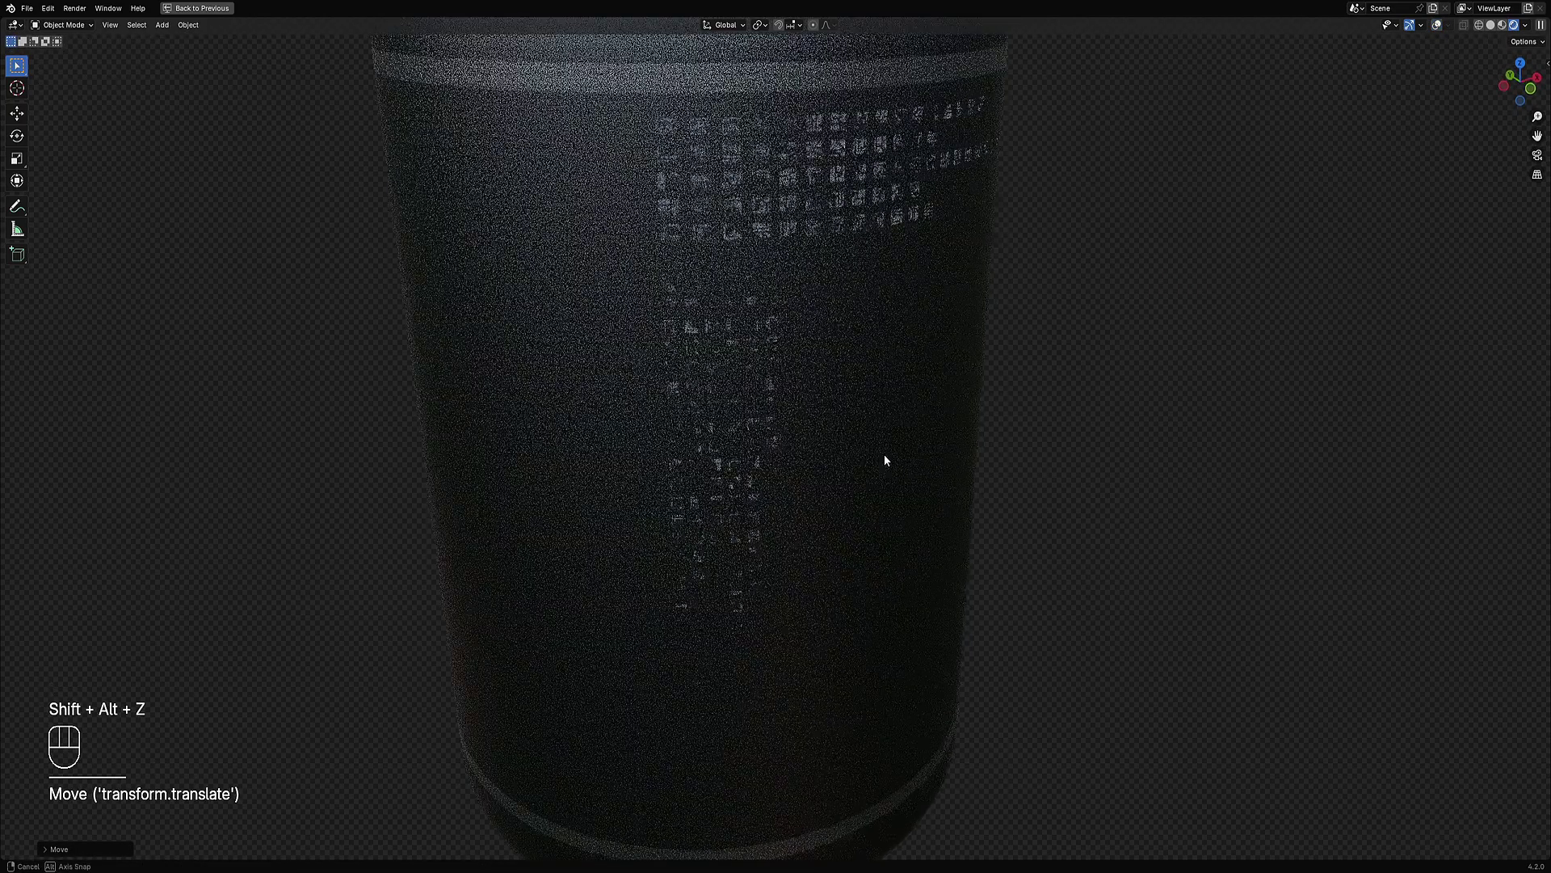
# Step: Set the Quick Dirt node's Threshold to 0.460 in the first glyph mesh's font material
pyautogui.hotkey('ctrl', 'space')
pyautogui.keyDown('shift'); pyautogui.moveTo(856, 293); pyautogui.dragTo(863, 355, button='middle'); pyautogui.keyUp('shift')
pyautogui.scroll(-12, 637, 694)
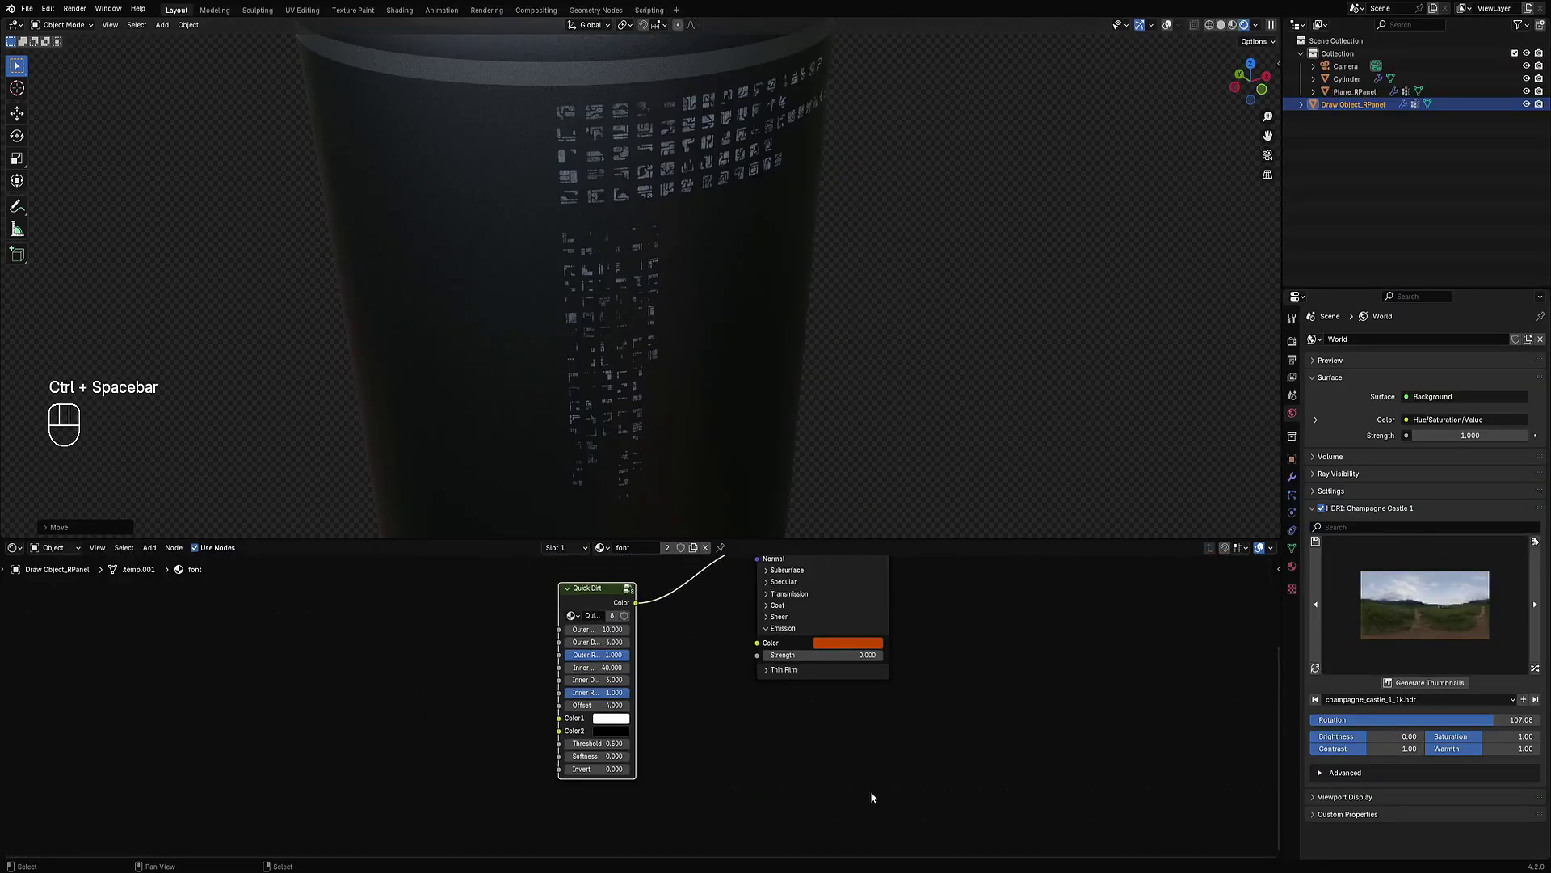
pyautogui.moveTo(870, 790); pyautogui.dragTo(774, 702, button='middle')
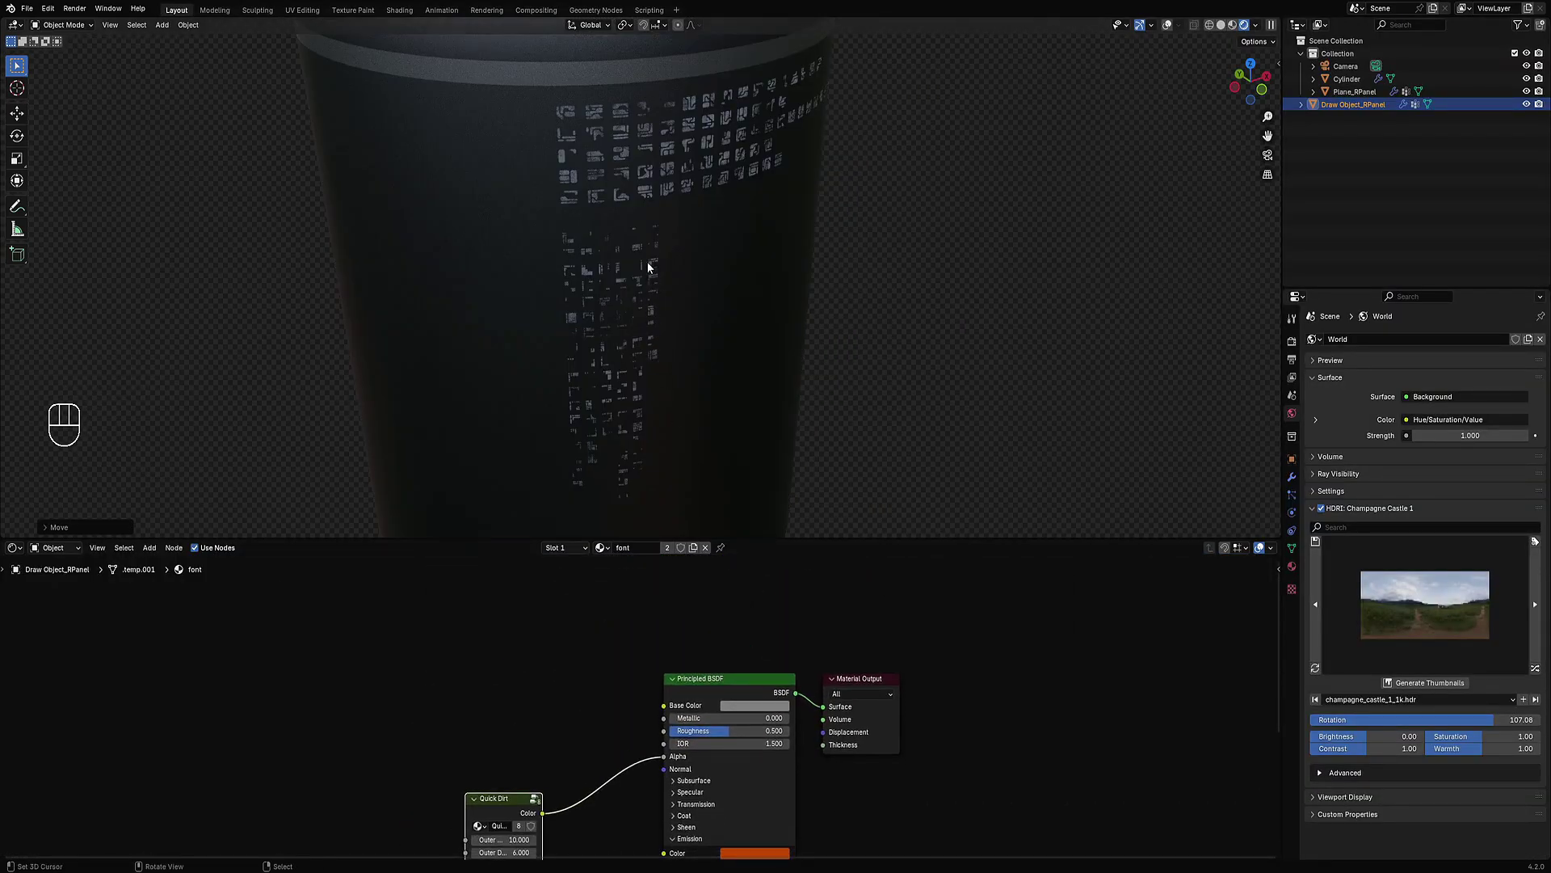
pyautogui.click(645, 194)
pyautogui.click(642, 186)
pyautogui.hotkey('shift', 'alt', 'z')
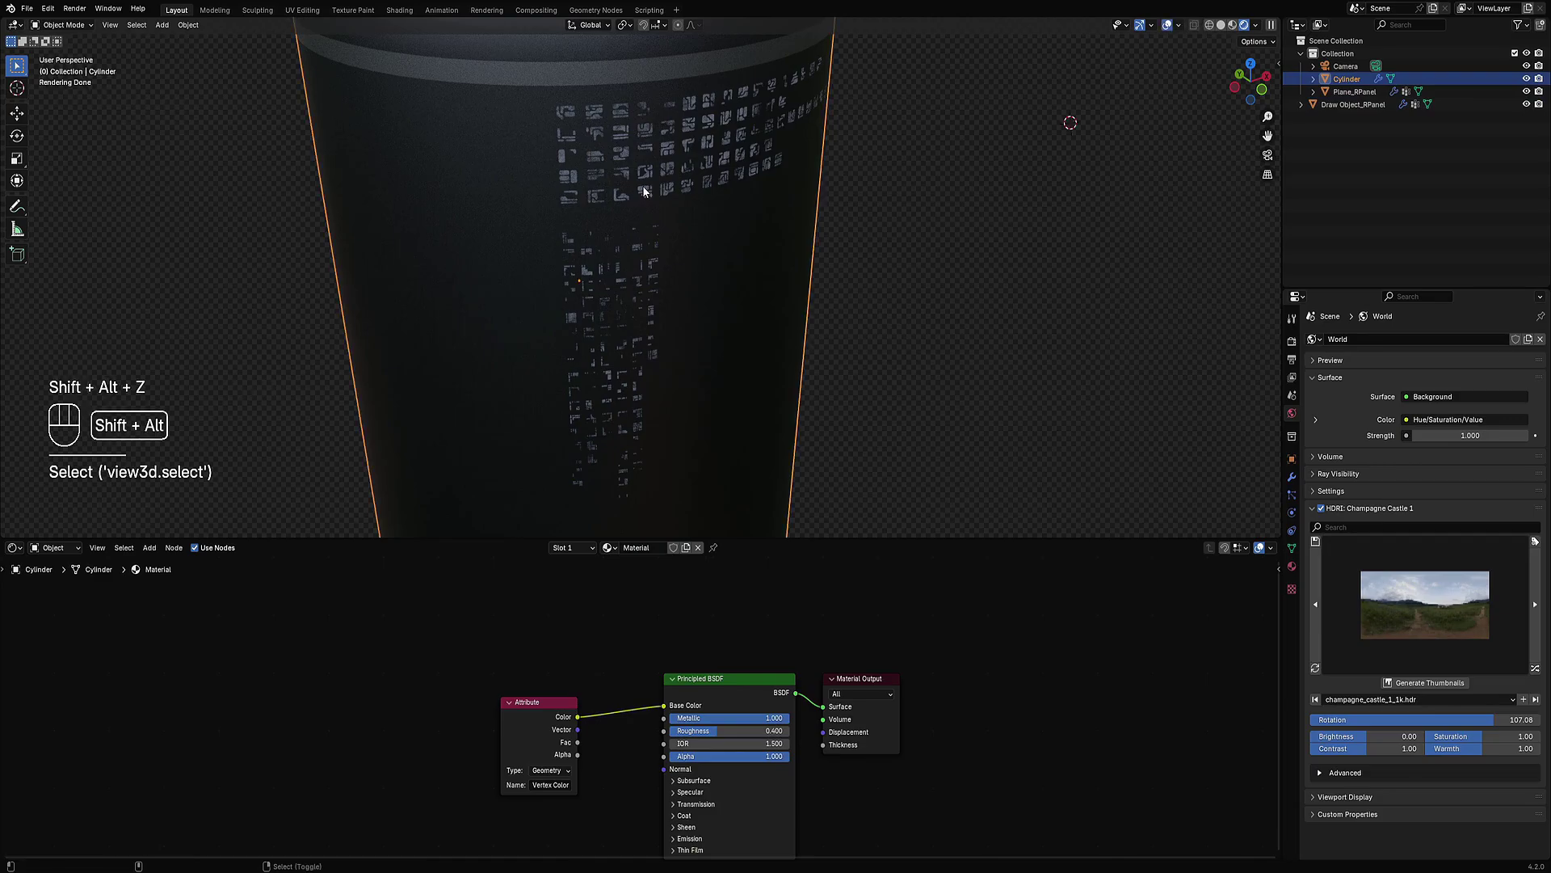
pyautogui.click(642, 186)
pyautogui.hotkey('shift', 'alt', 'z')
pyautogui.moveTo(700, 348); pyautogui.dragTo(735, 367, button='middle')
pyautogui.moveTo(621, 828); pyautogui.dragTo(591, 636, button='middle')
pyautogui.scroll(3, 591, 636)
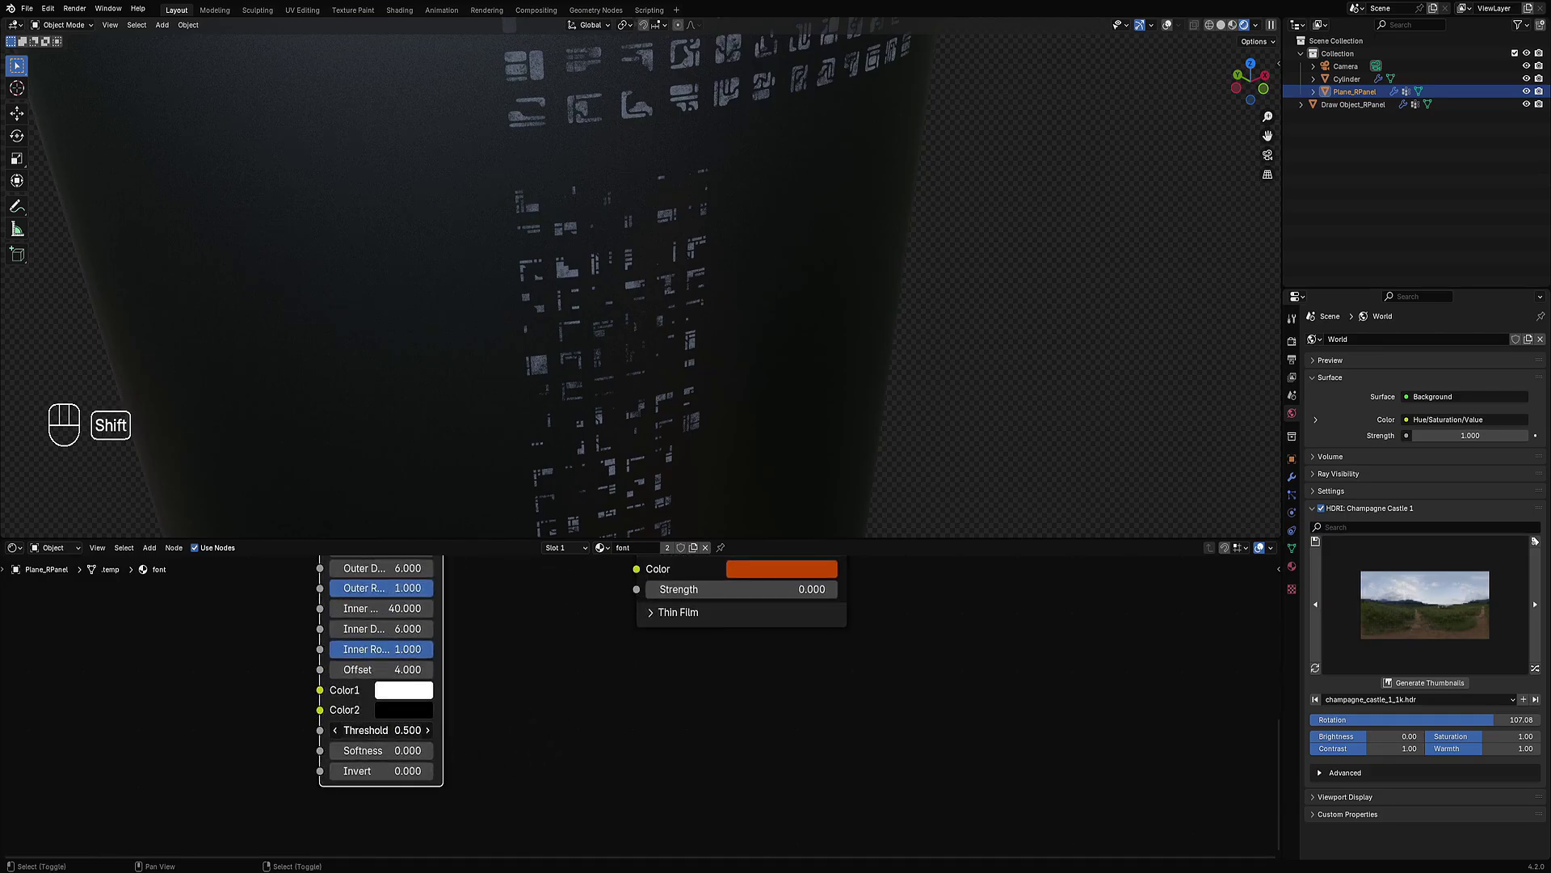
pyautogui.moveTo(380, 730)
pyautogui.keyDown('shift'); pyautogui.mouseDown()
pyautogui.moveTo(404, 729)
pyautogui.moveTo(356, 729)
pyautogui.moveTo(388, 730)
pyautogui.mouseUp(); pyautogui.keyUp('shift')
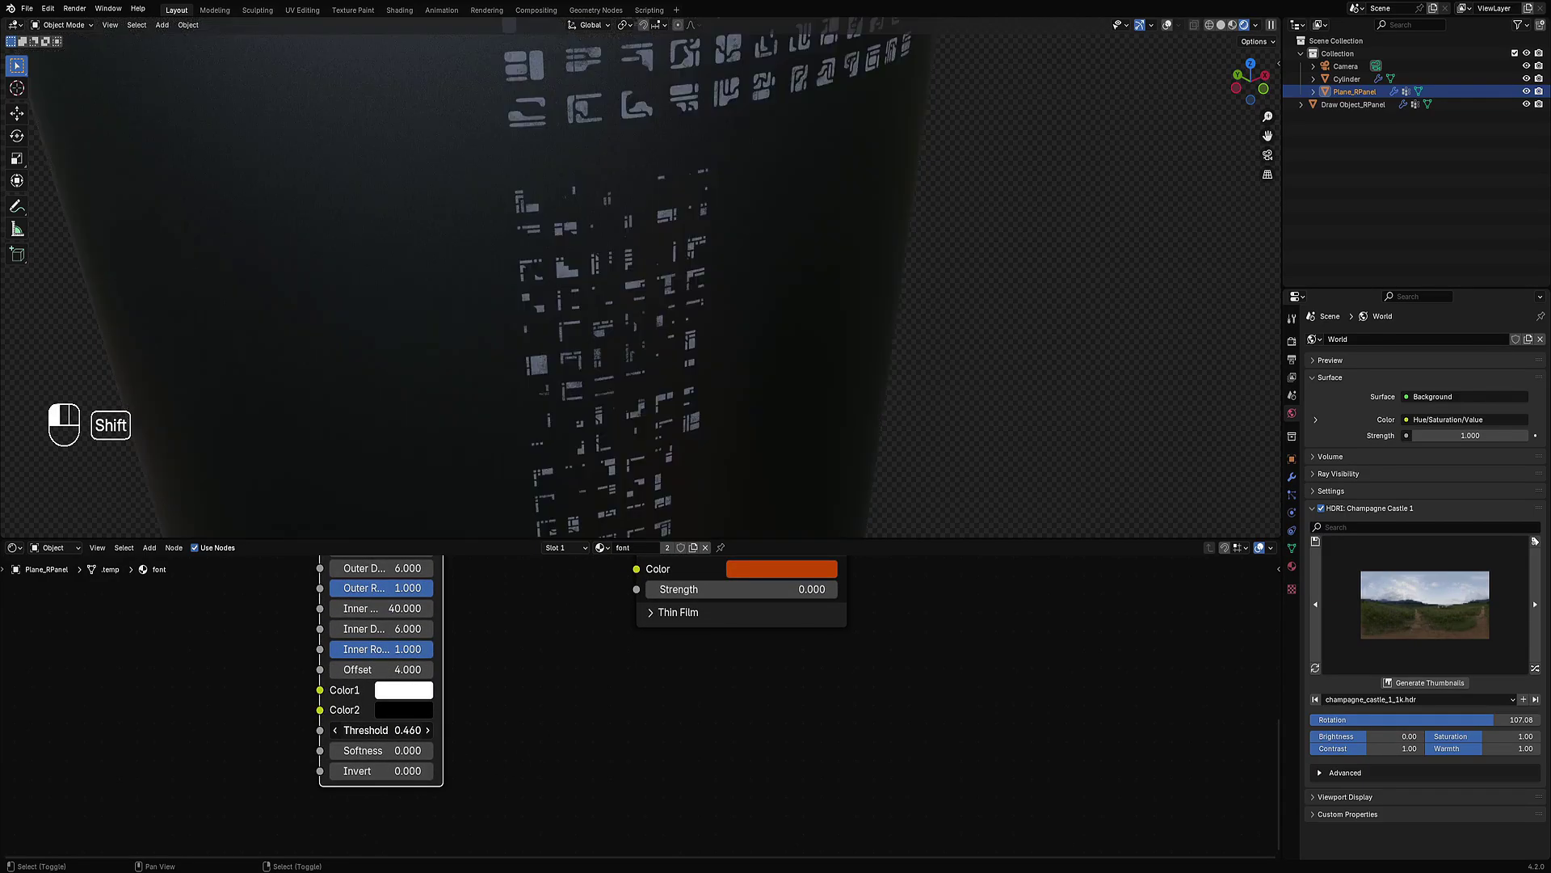
# Step: Examine both rendered glyph sets on the cylinder from several angles in the maximized viewport
pyautogui.moveTo(880, 391); pyautogui.dragTo(843, 376, button='middle')
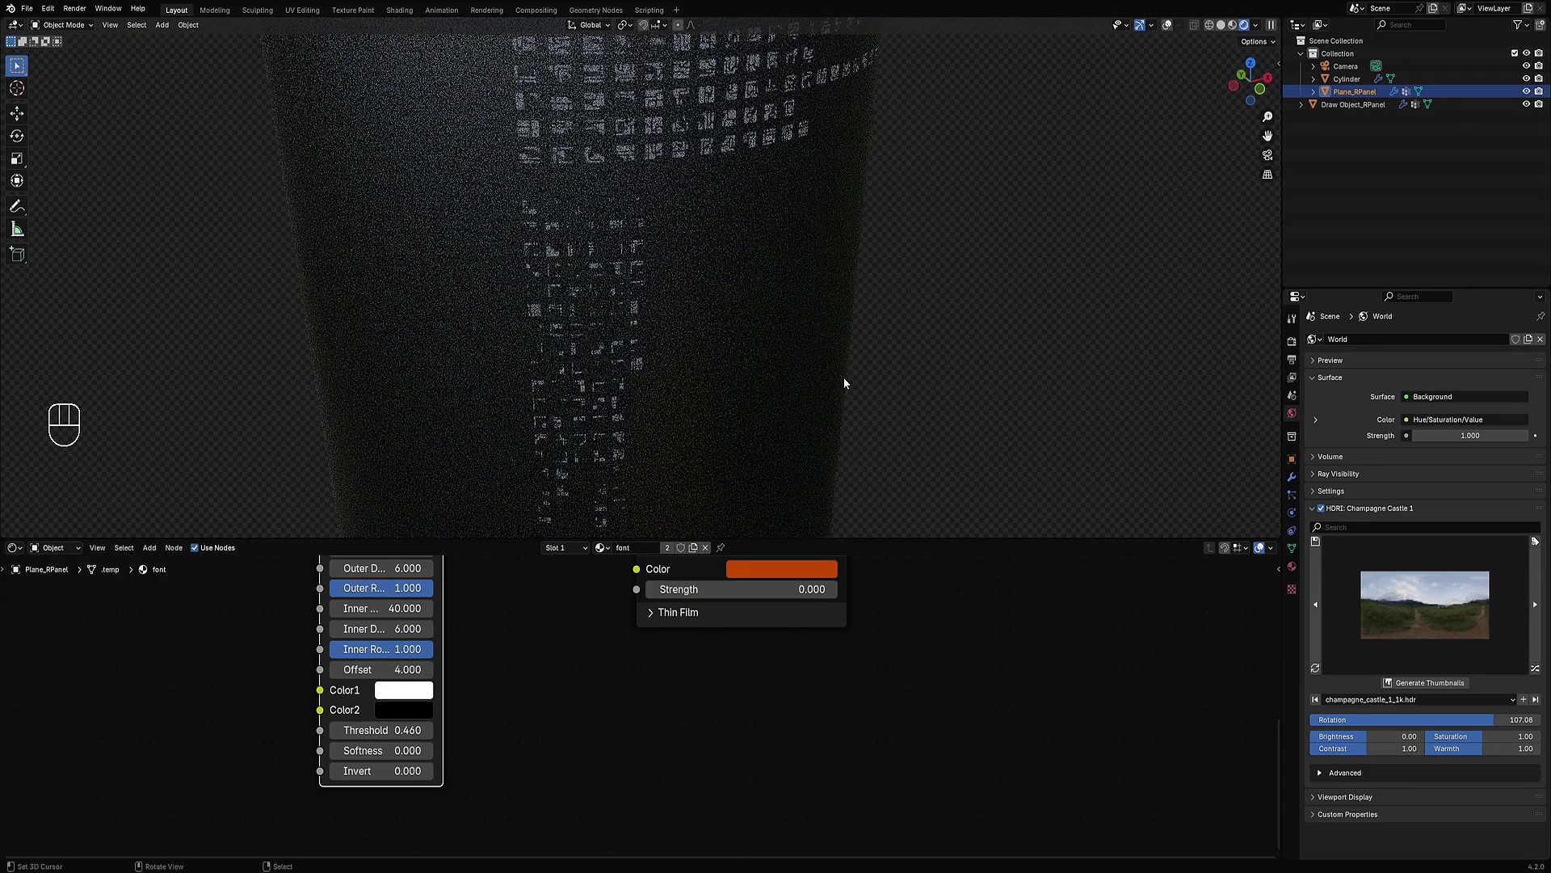
pyautogui.hotkey('ctrl', 'space')
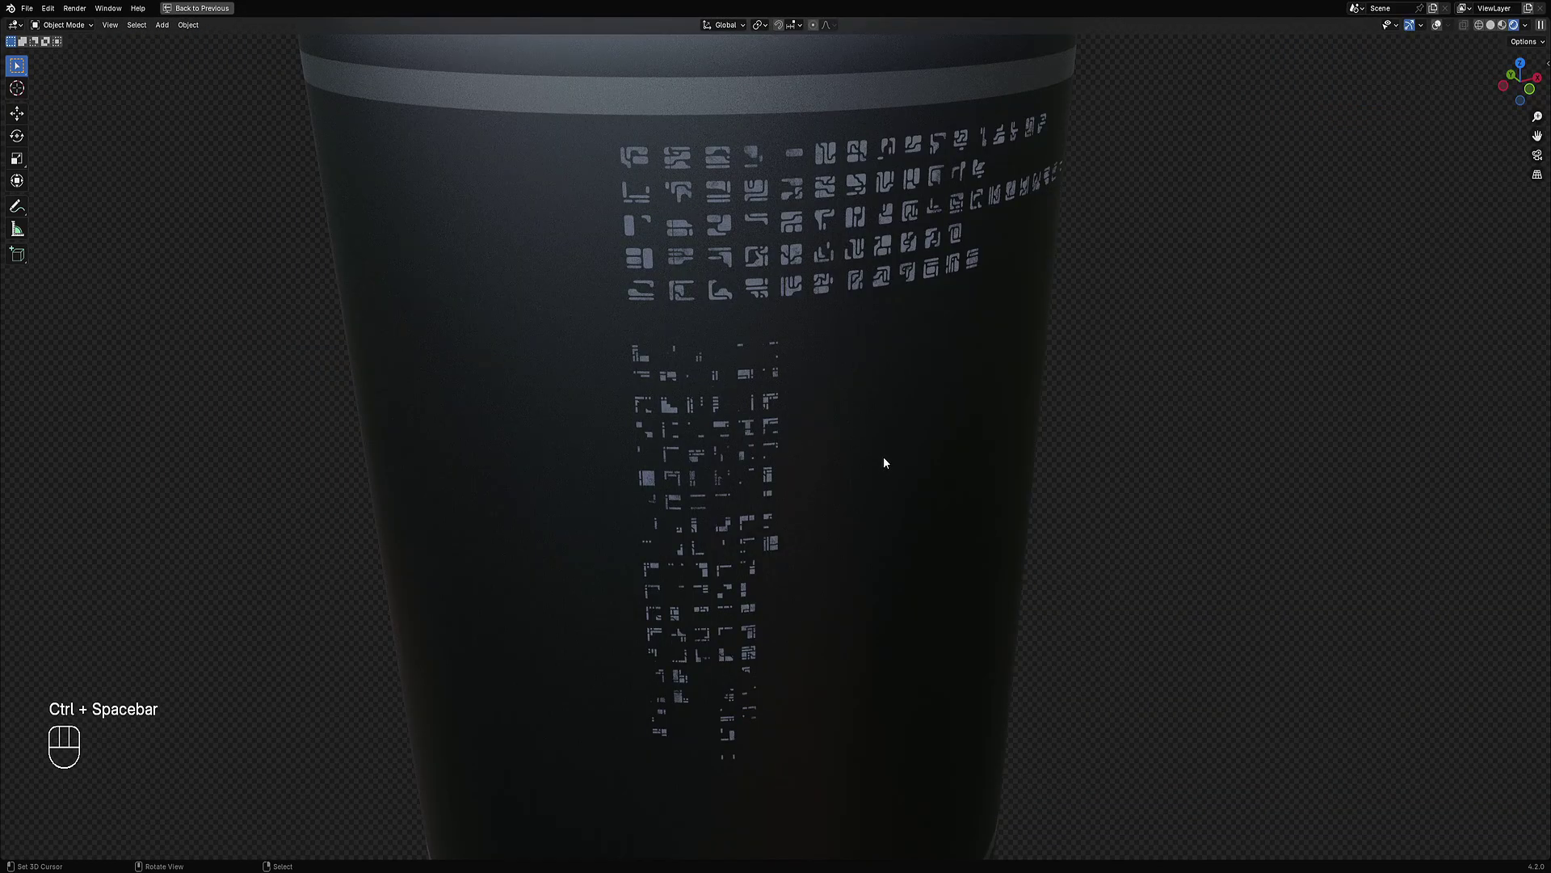
pyautogui.scroll(-3, 881, 457)
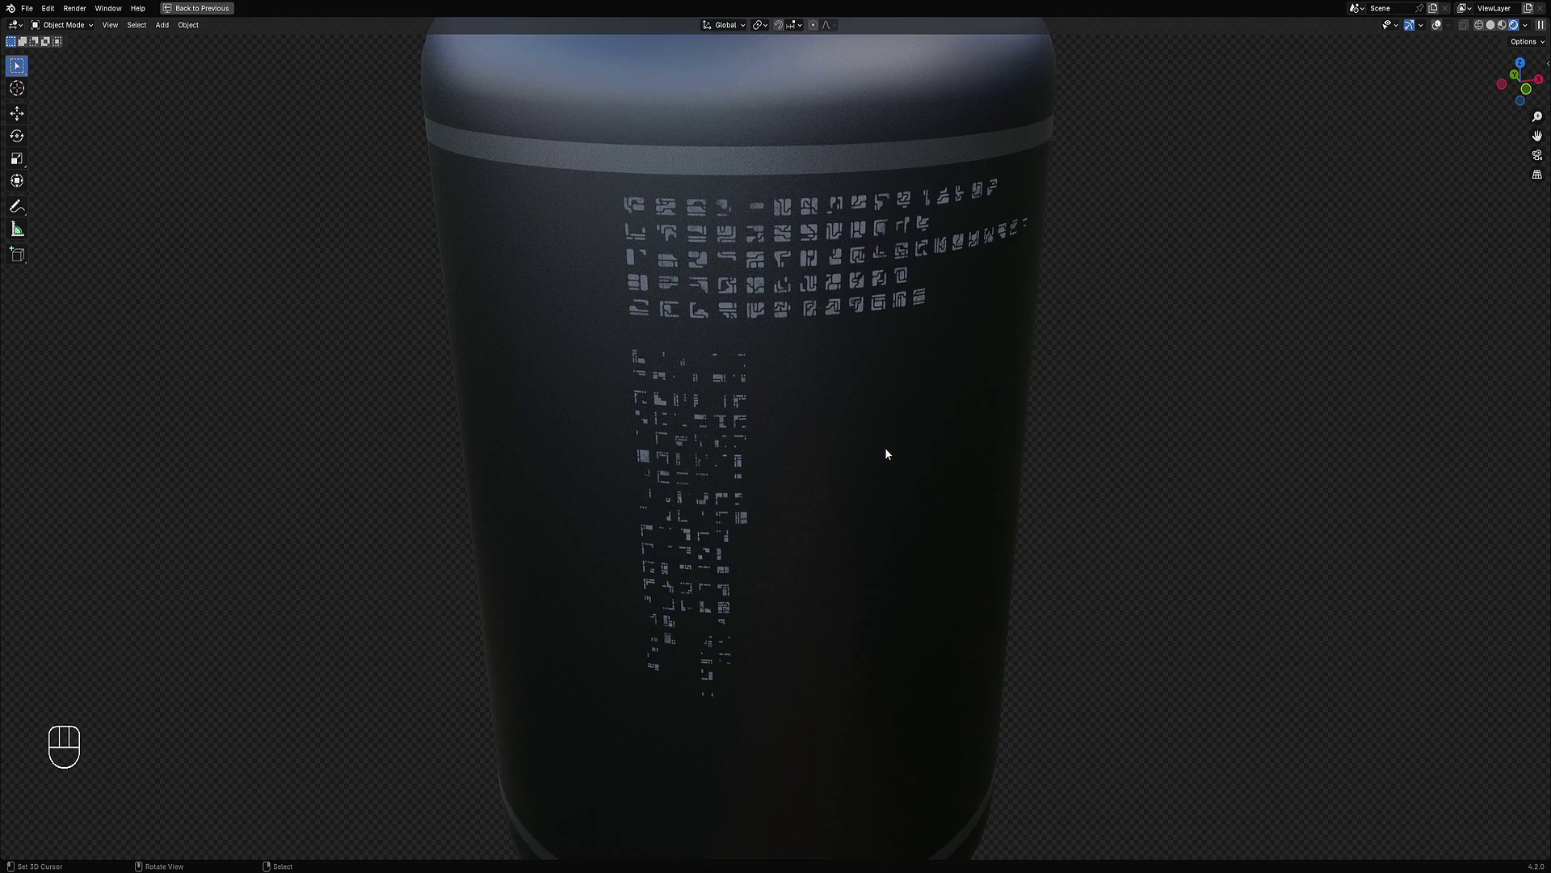
pyautogui.moveTo(1015, 459); pyautogui.dragTo(956, 462, button='middle')
pyautogui.scroll(-2, 955, 463)
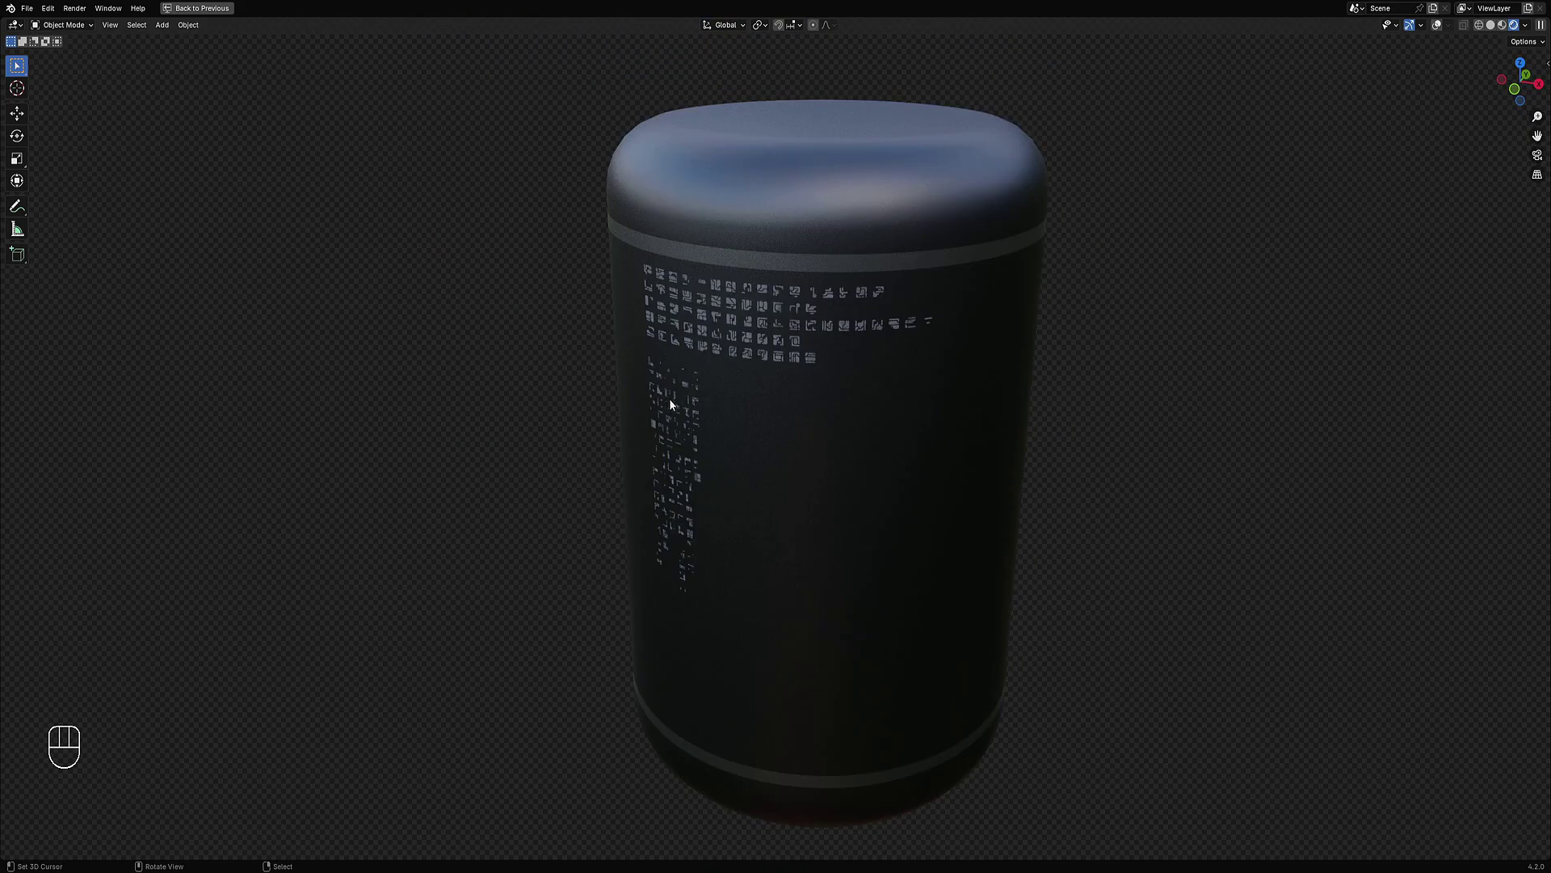
pyautogui.moveTo(759, 441); pyautogui.dragTo(844, 467, button='middle')
pyautogui.scroll(3, 823, 463)
pyautogui.keyDown('shift'); pyautogui.moveTo(844, 467); pyautogui.dragTo(790, 497, button='middle'); pyautogui.keyUp('shift')
pyautogui.moveTo(790, 497); pyautogui.dragTo(864, 495, button='middle')
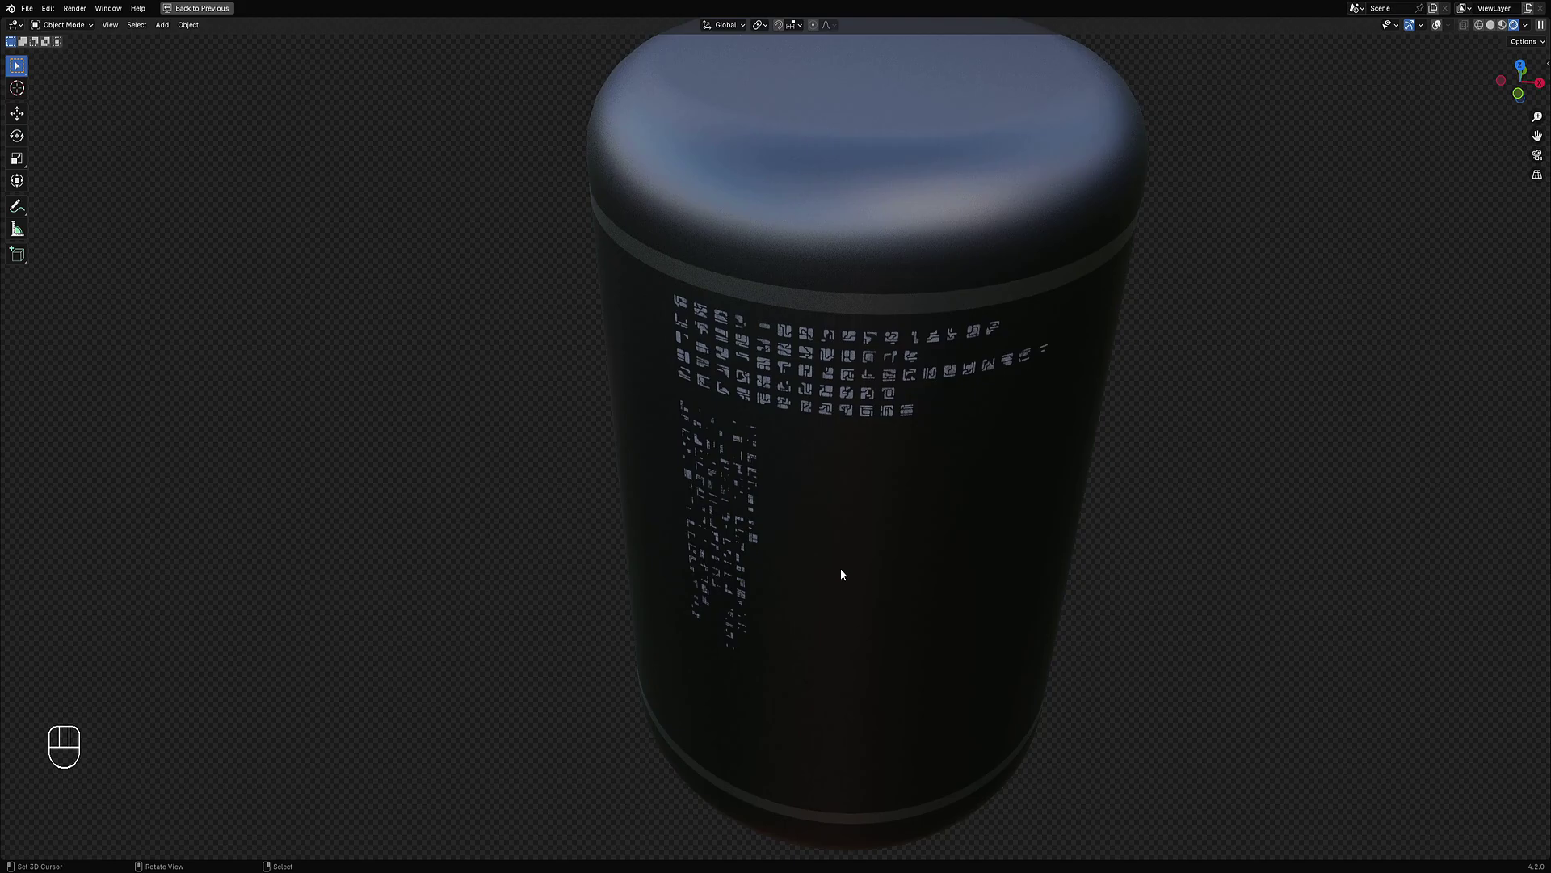
pyautogui.moveTo(841, 569); pyautogui.dragTo(918, 534, button='middle')
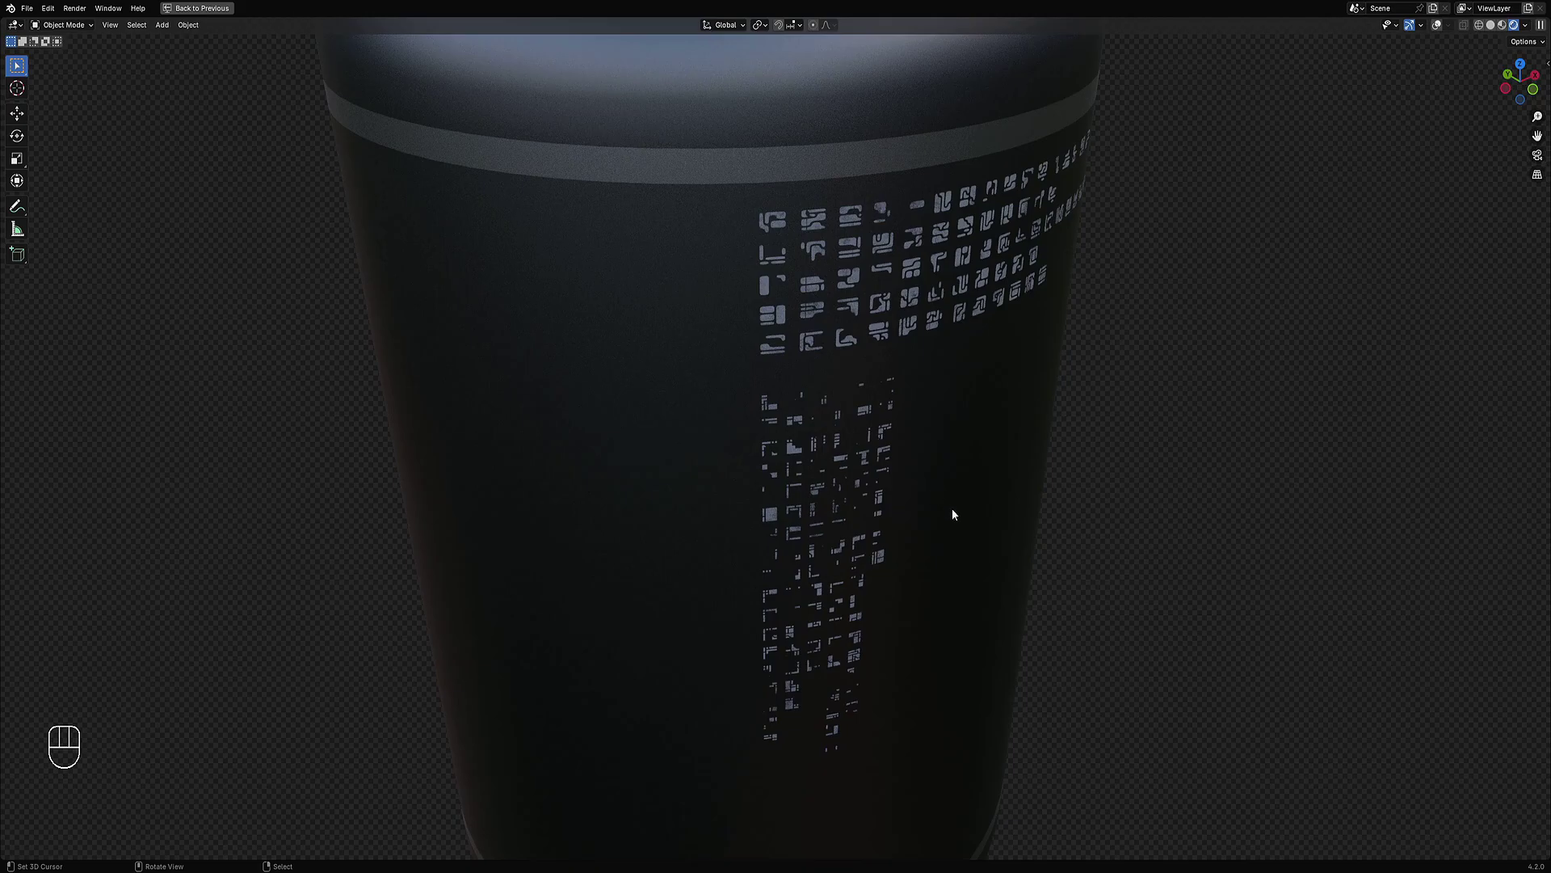
# Step: Switch the viewport back to solid shading with the whole cylinder in view
pyautogui.moveTo(987, 535)
pyautogui.mouseDown(button='middle')
pyautogui.moveTo(854, 533)
pyautogui.moveTo(808, 442)
pyautogui.moveTo(832, 433)
pyautogui.moveTo(840, 453)
pyautogui.mouseUp(button='middle')
pyautogui.scroll(-2, 890, 536)
pyautogui.scroll(-2, 911, 557)
pyautogui.press('z')
pyautogui.click(886, 441)
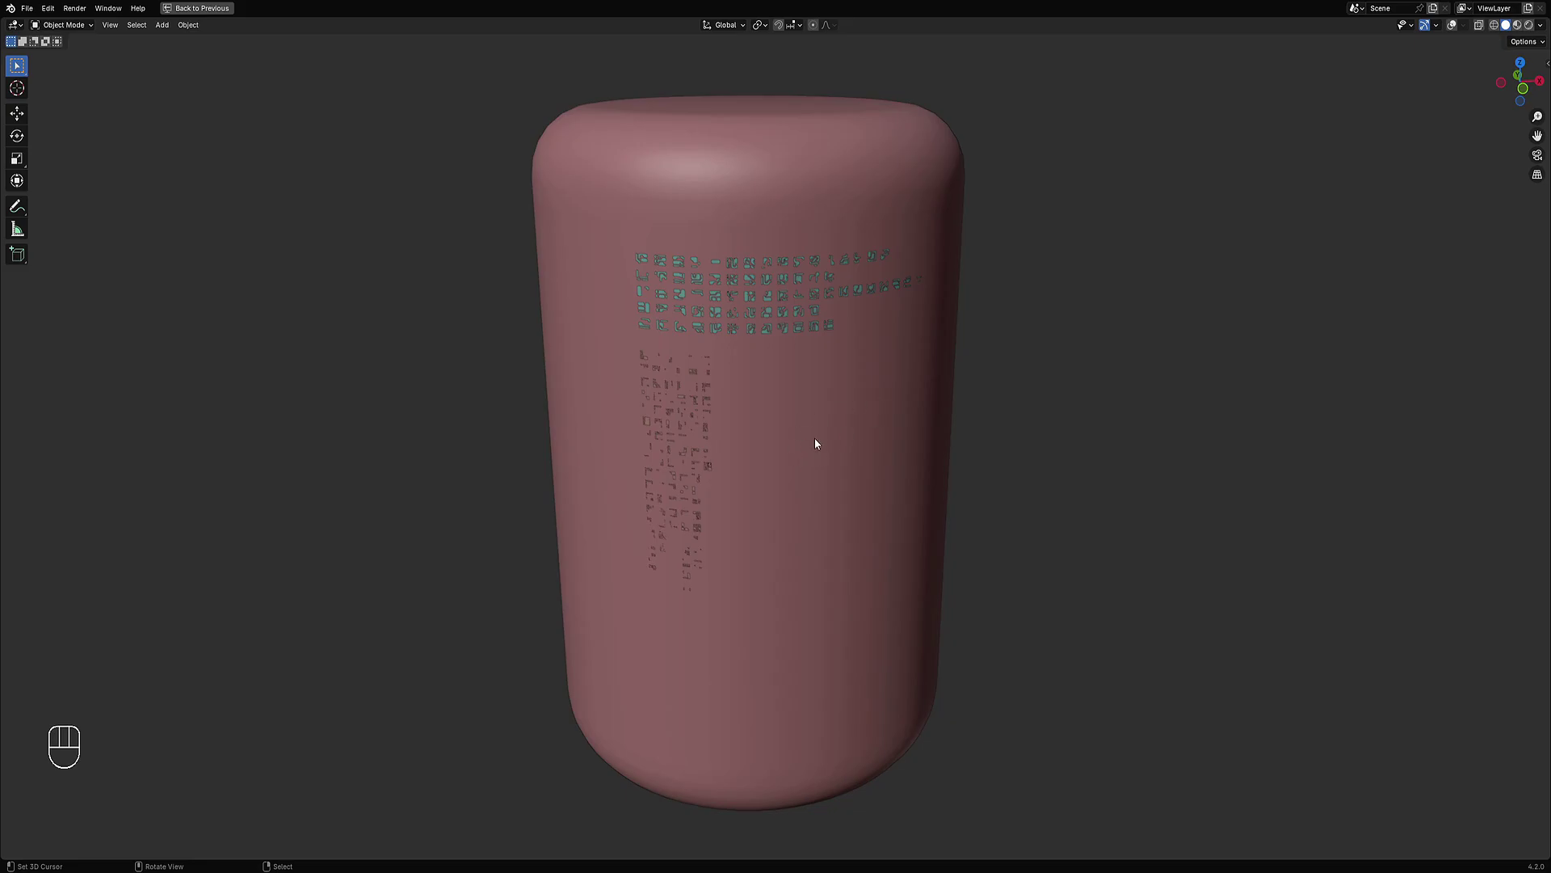
# Step: Examine the glyph sets on the cylinder from several angles and open the cylinder's modifier stack
pyautogui.click(792, 459)
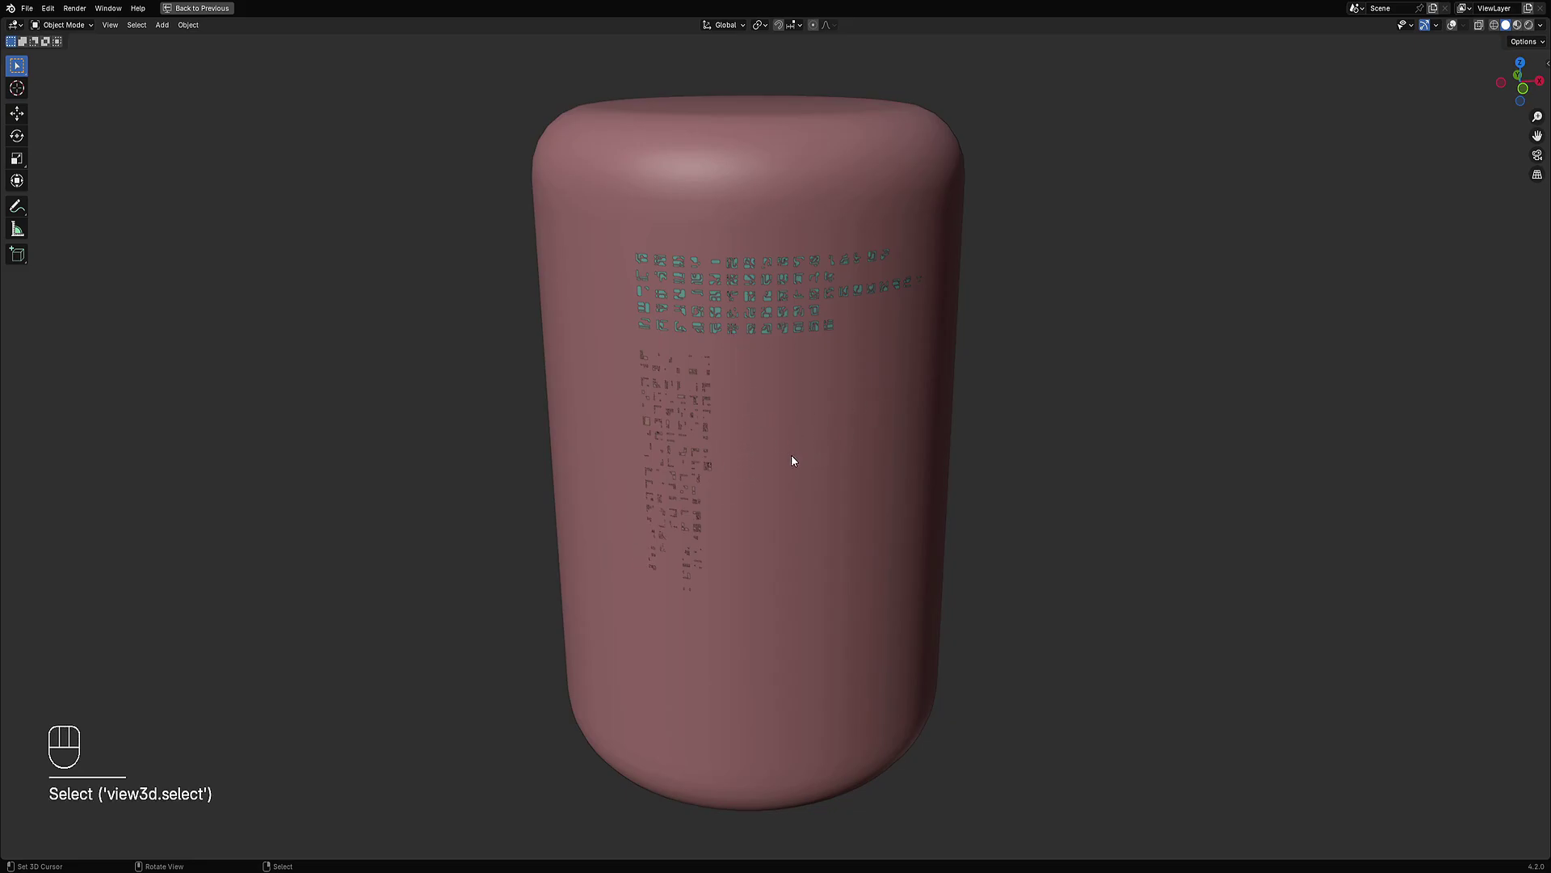
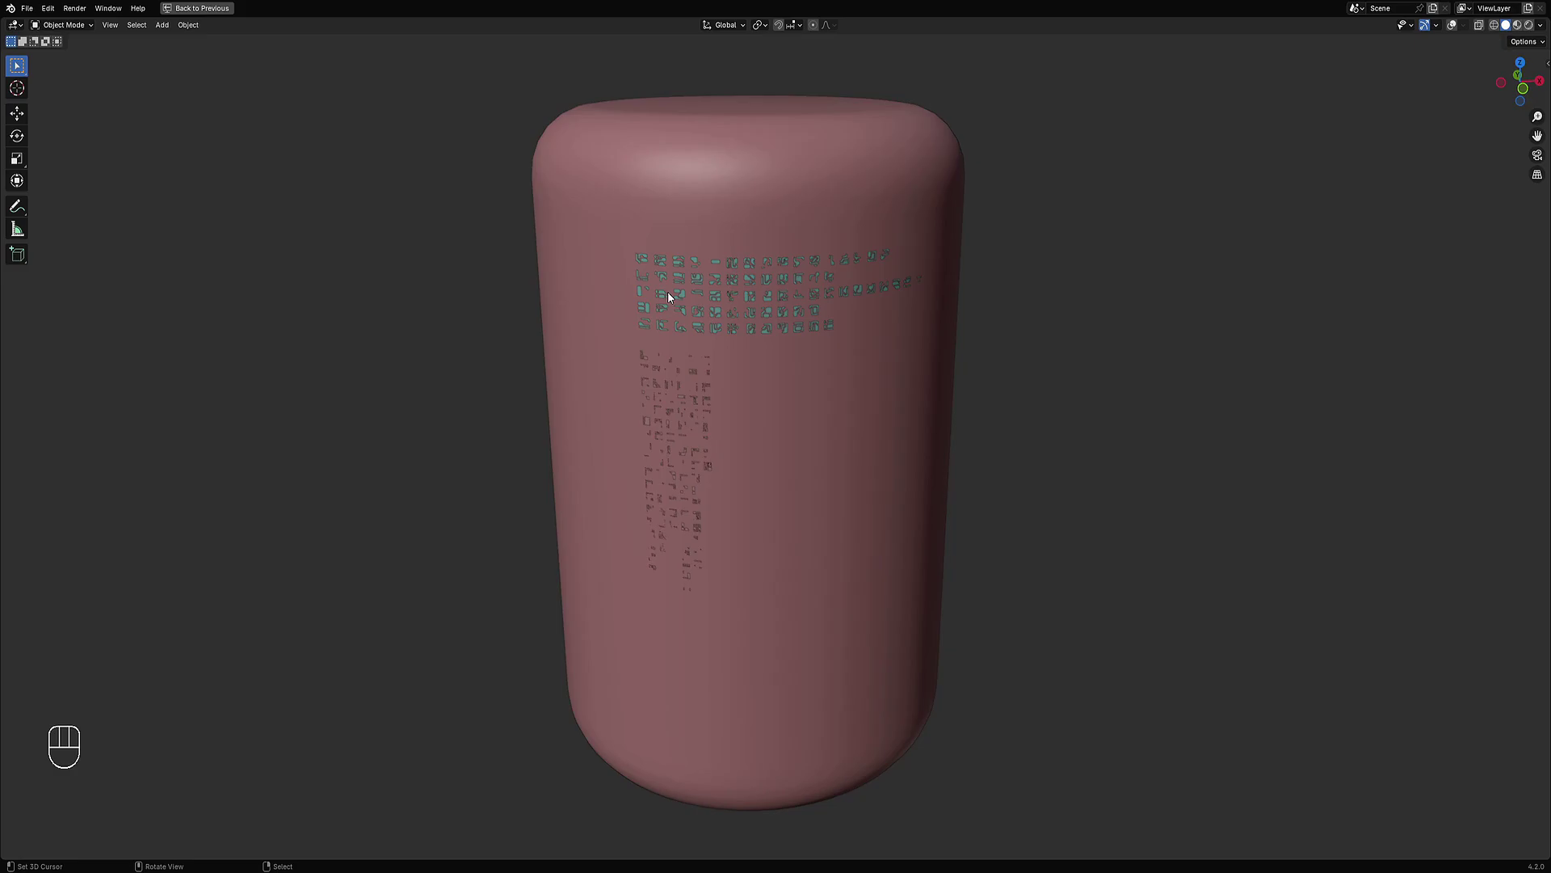
pyautogui.scroll(3, 735, 367)
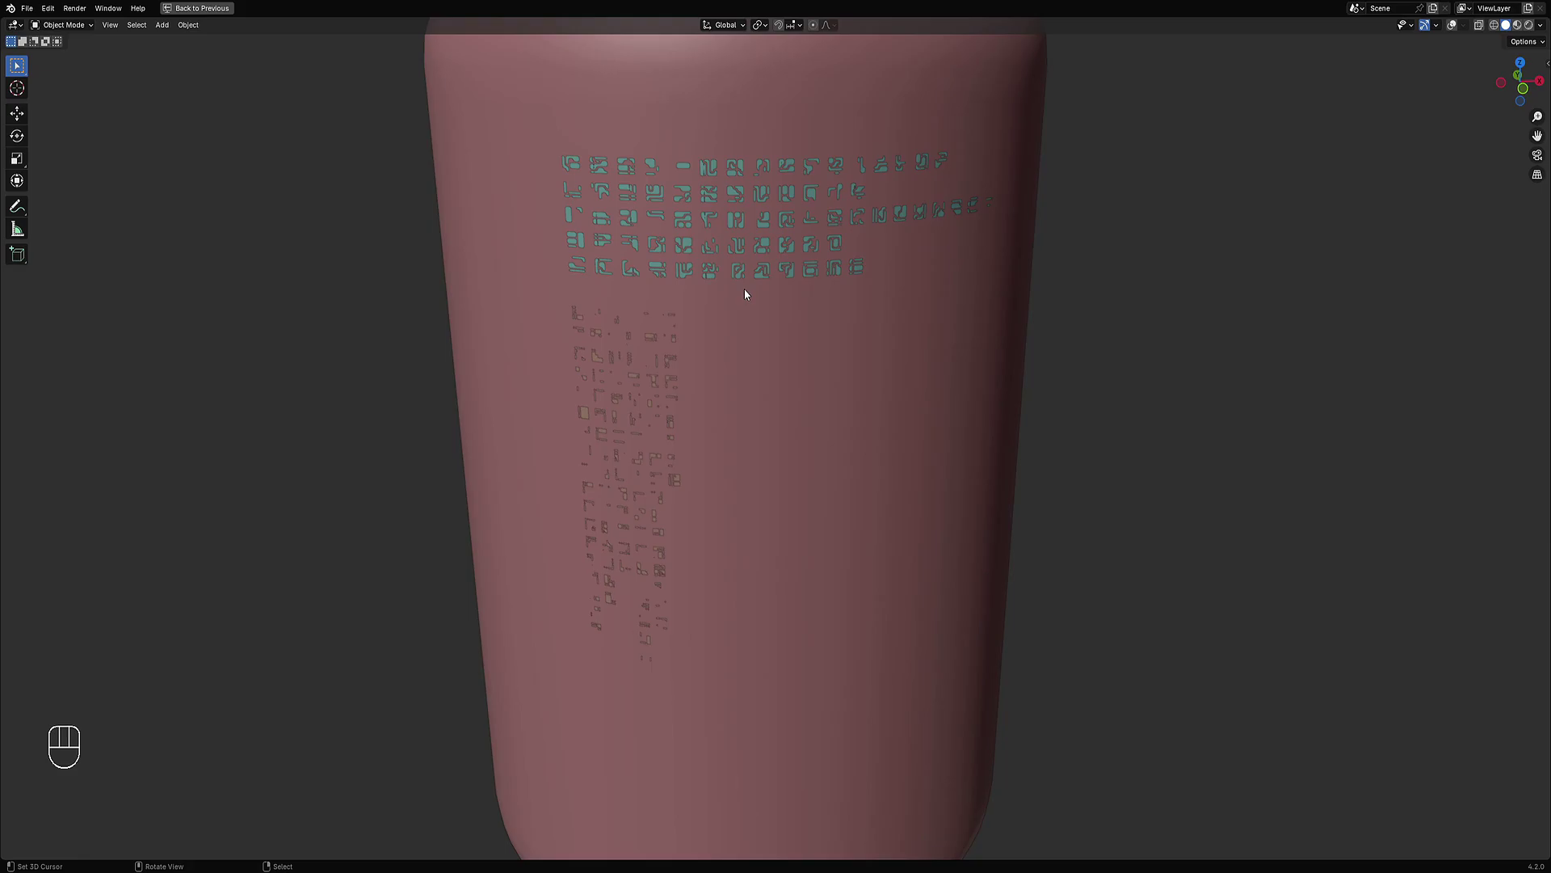
pyautogui.moveTo(746, 294); pyautogui.dragTo(766, 280, button='middle')
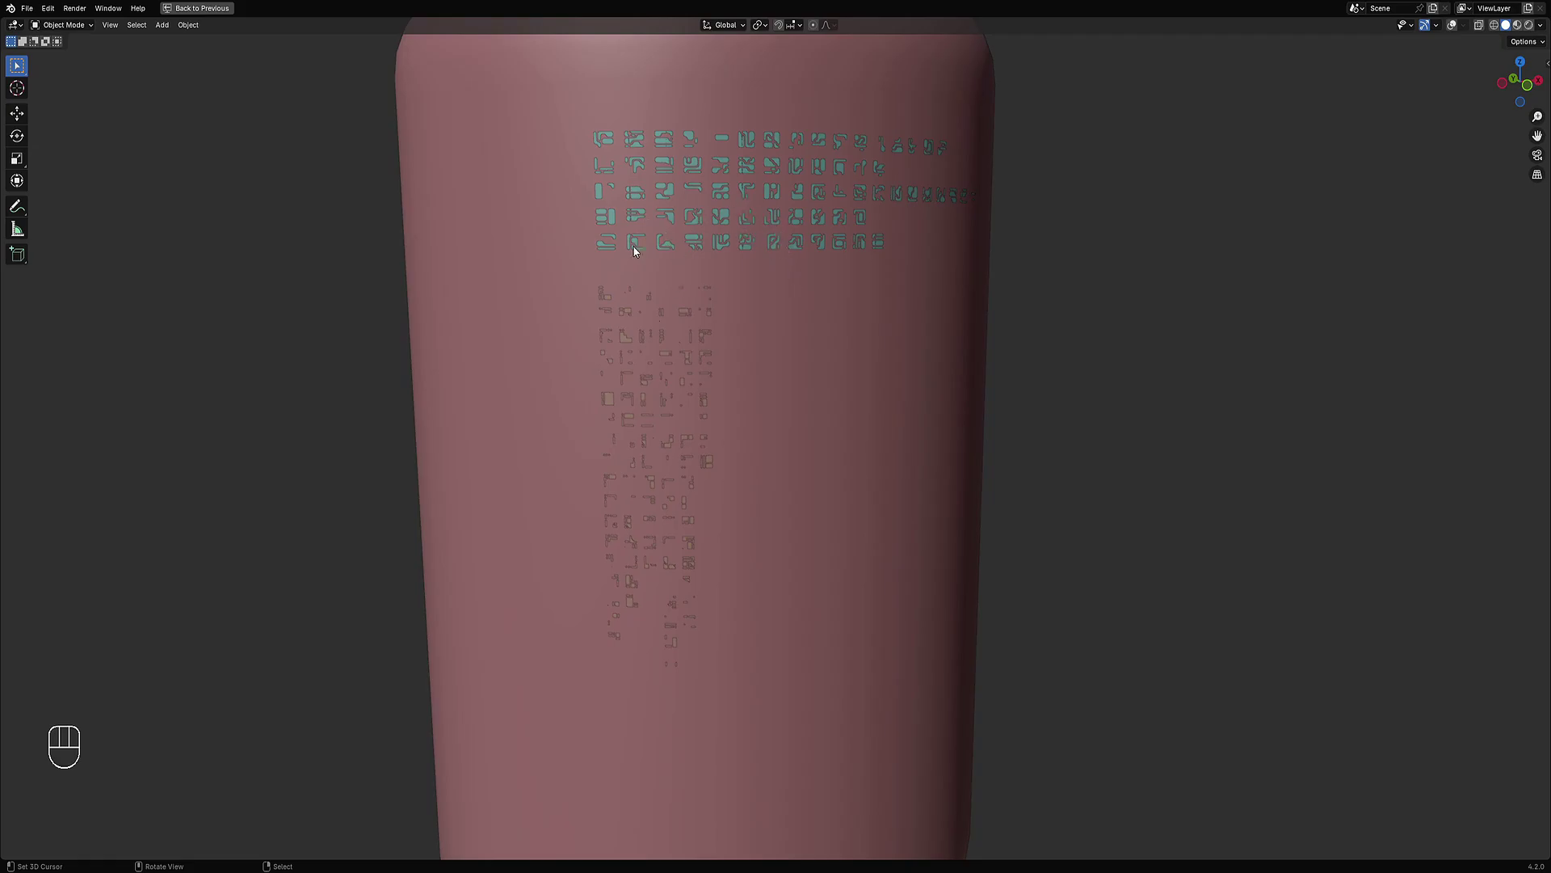
pyautogui.moveTo(831, 270); pyautogui.dragTo(1014, 391, button='middle')
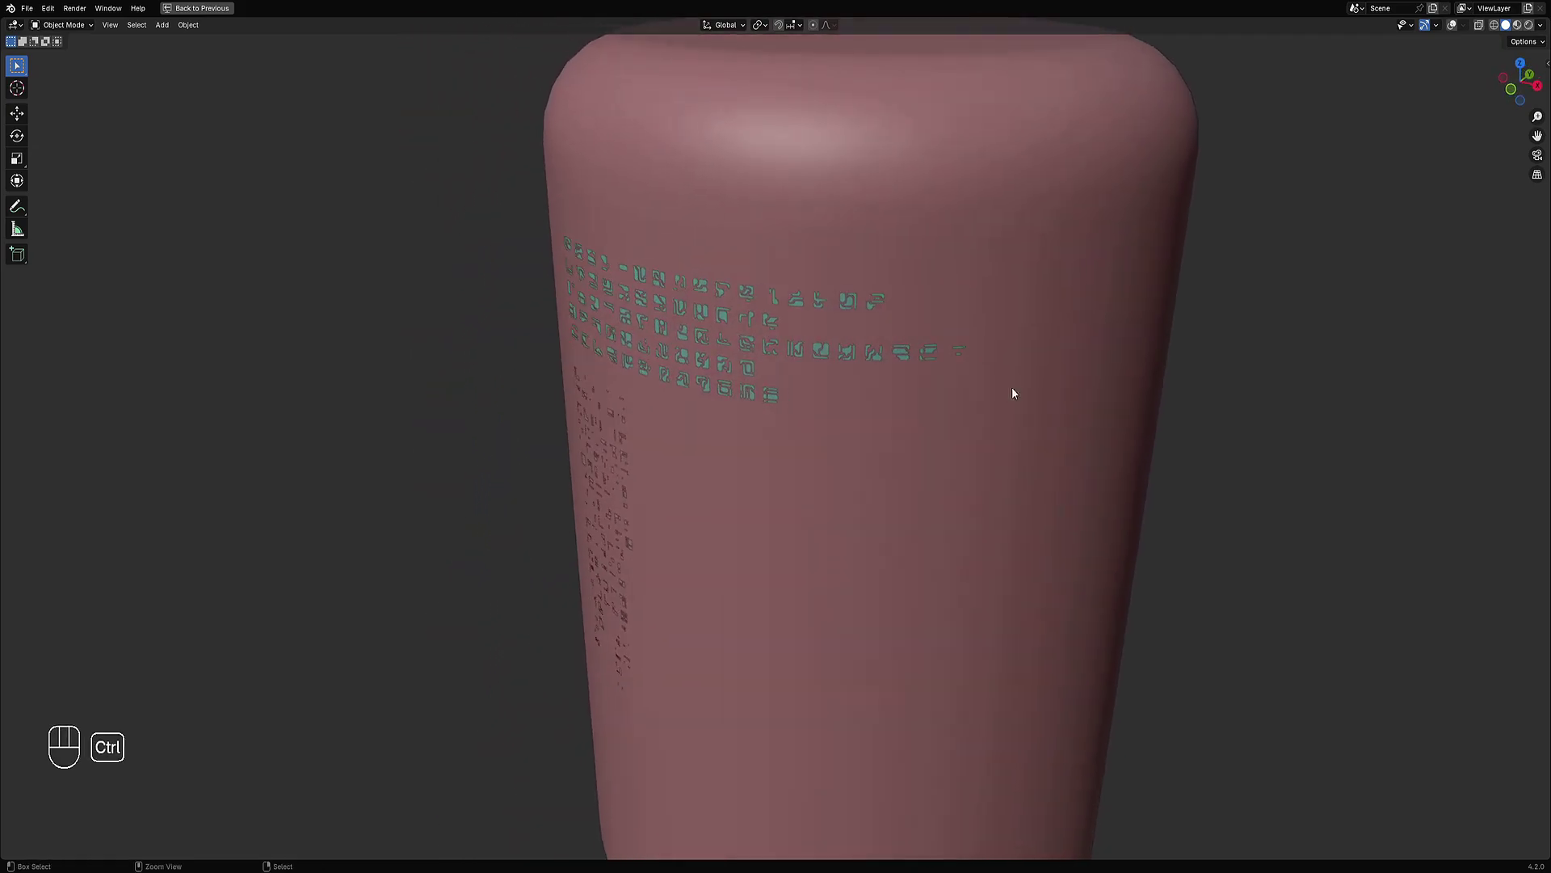
pyautogui.hotkey('ctrl', 'space')
pyautogui.click(1292, 460)
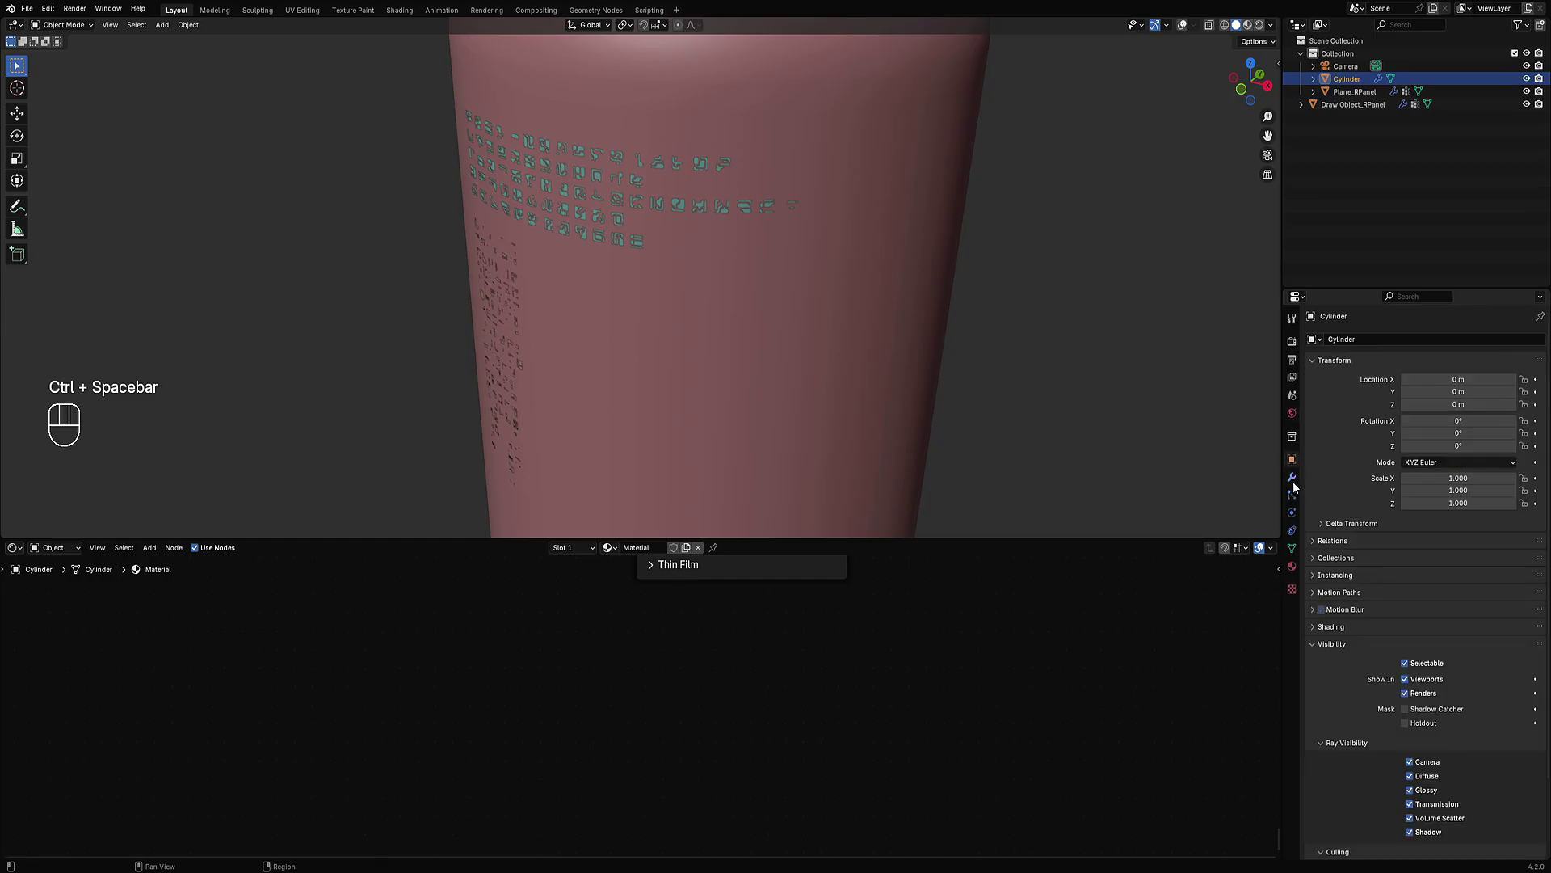
pyautogui.click(1292, 477)
pyautogui.moveTo(970, 420); pyautogui.dragTo(702, 304, button='middle')
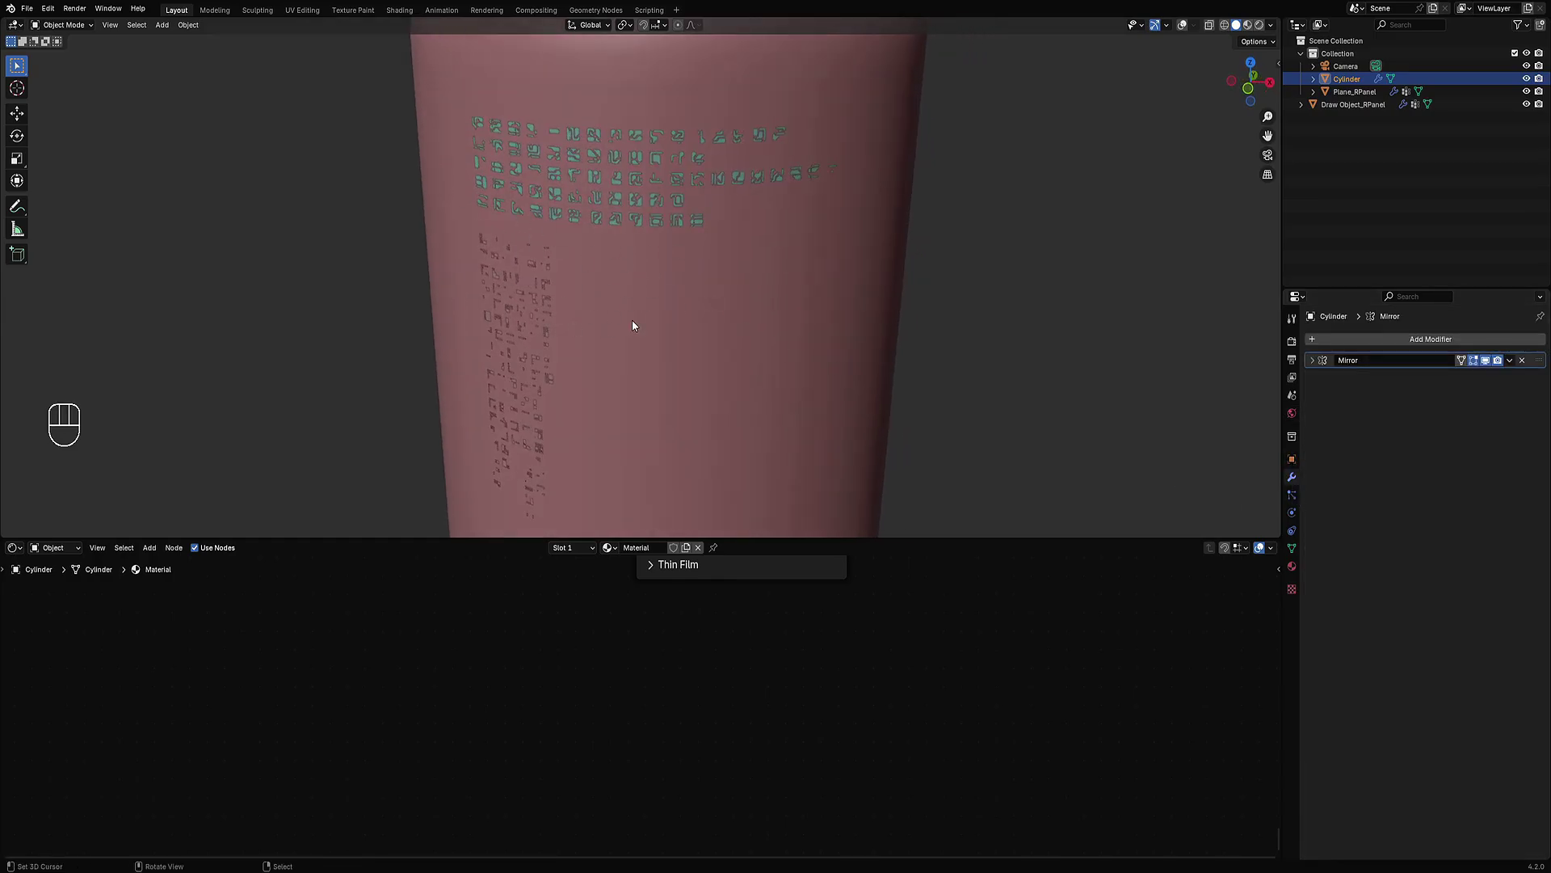
pyautogui.moveTo(632, 325); pyautogui.dragTo(693, 311, button='middle')
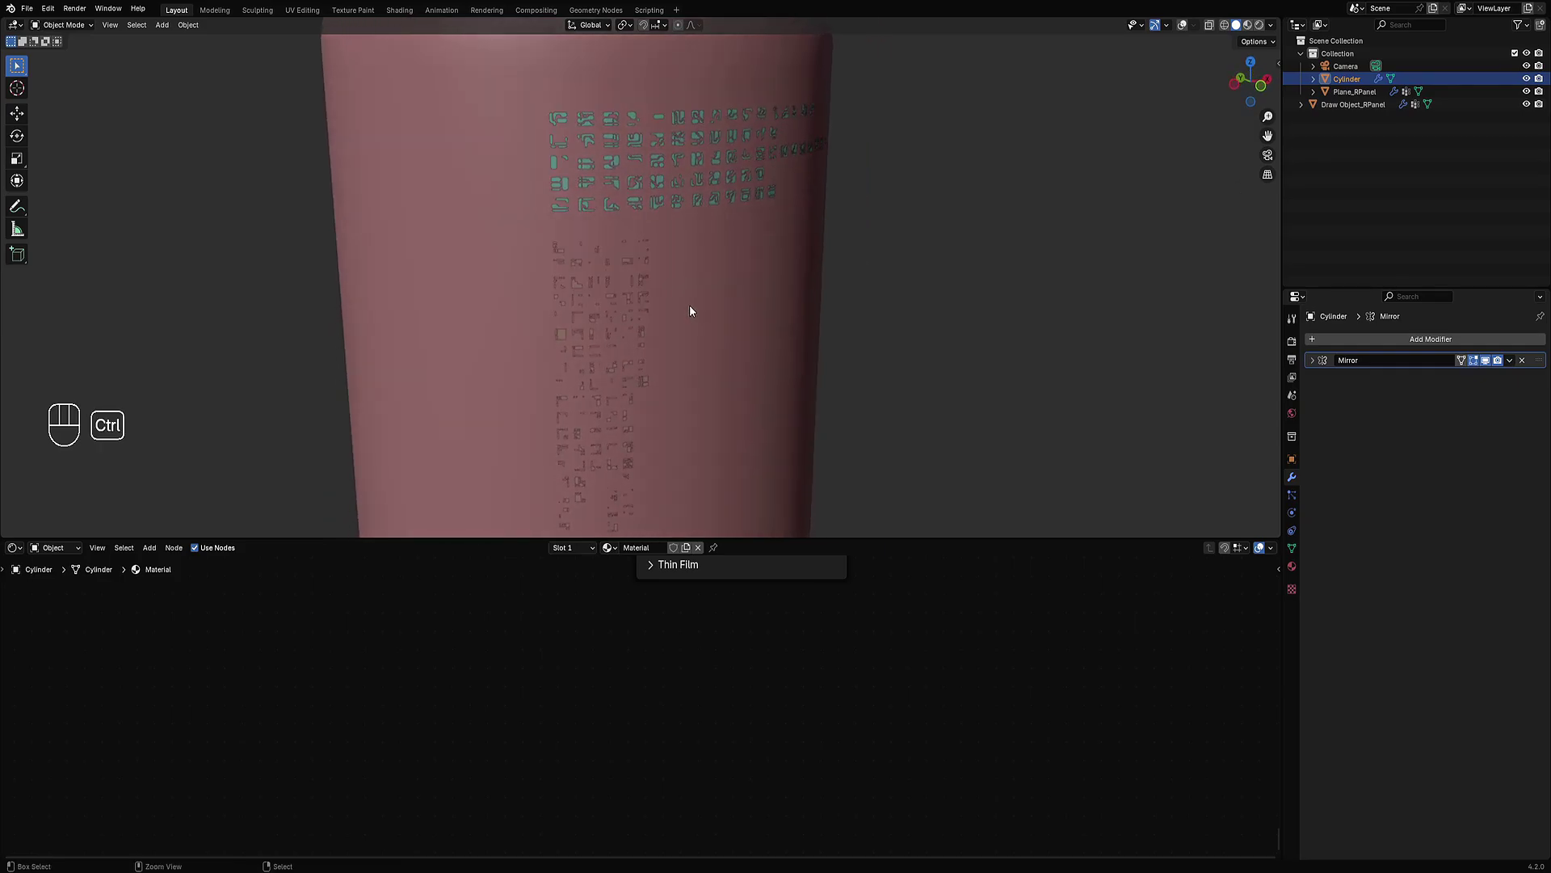
# Step: Inspect the glyphs in rendered shading in the maximized viewport and return to solid shading
pyautogui.hotkey('ctrl', 'space')
pyautogui.moveTo(887, 457); pyautogui.dragTo(879, 449, button='middle')
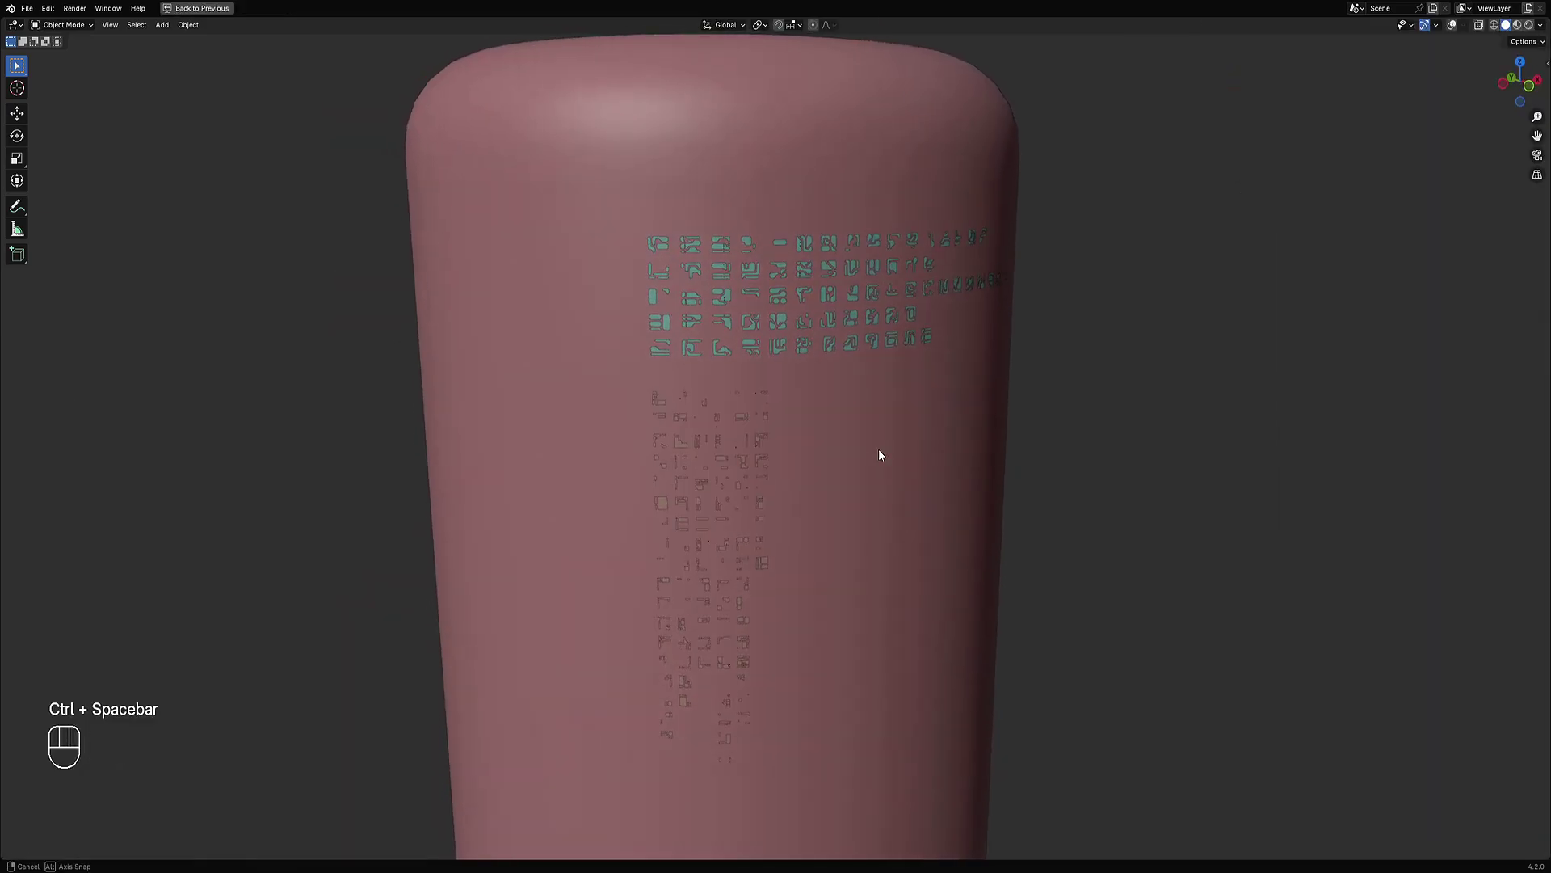
pyautogui.press('z')
pyautogui.click(919, 325)
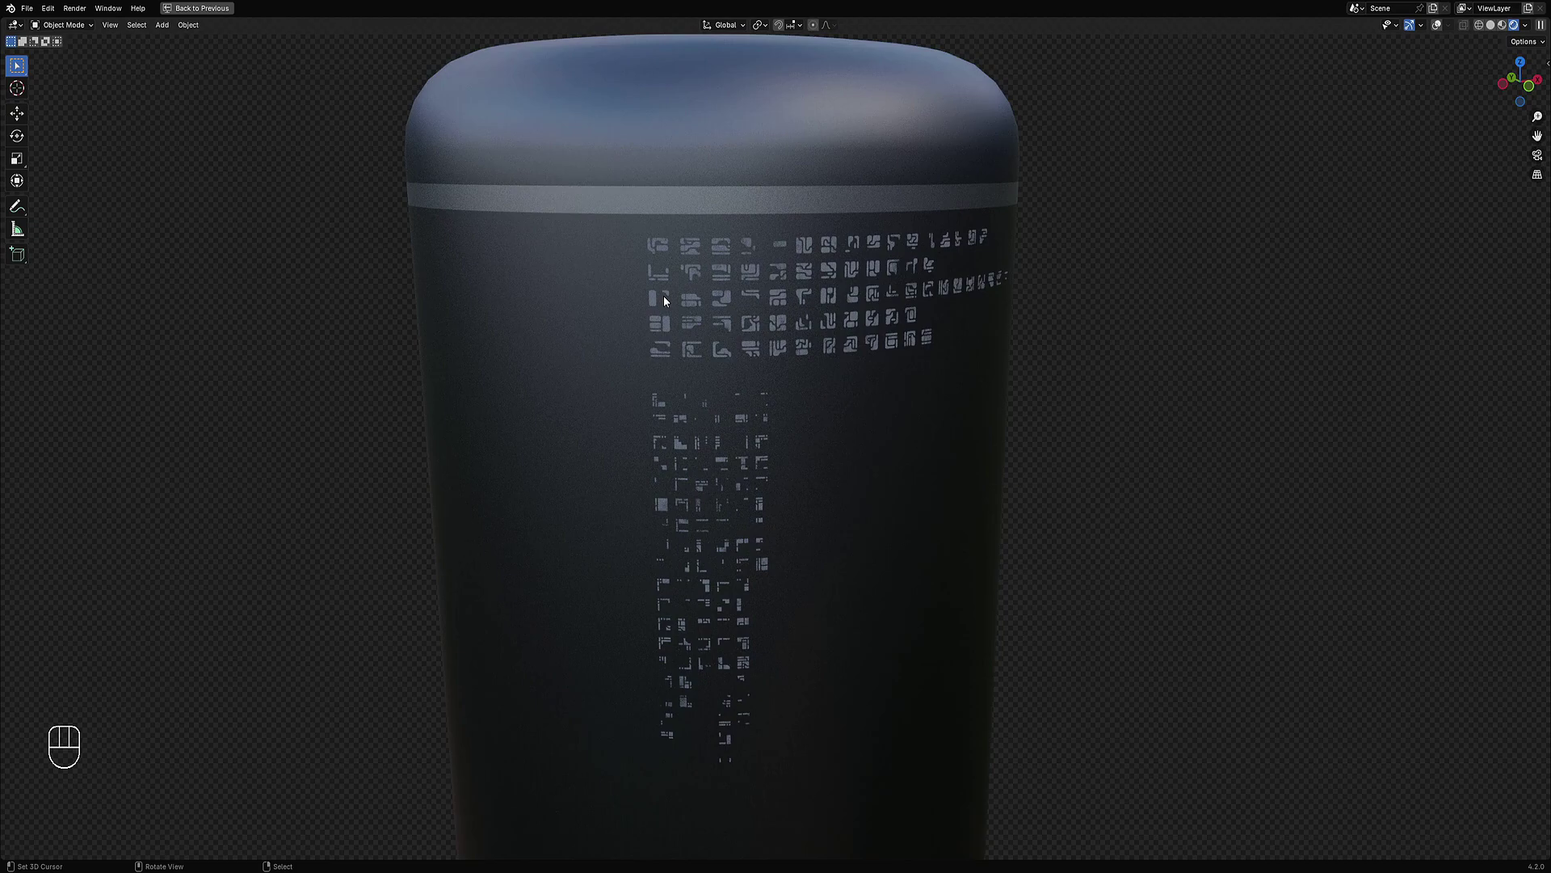
pyautogui.click(687, 252)
pyautogui.press('z')
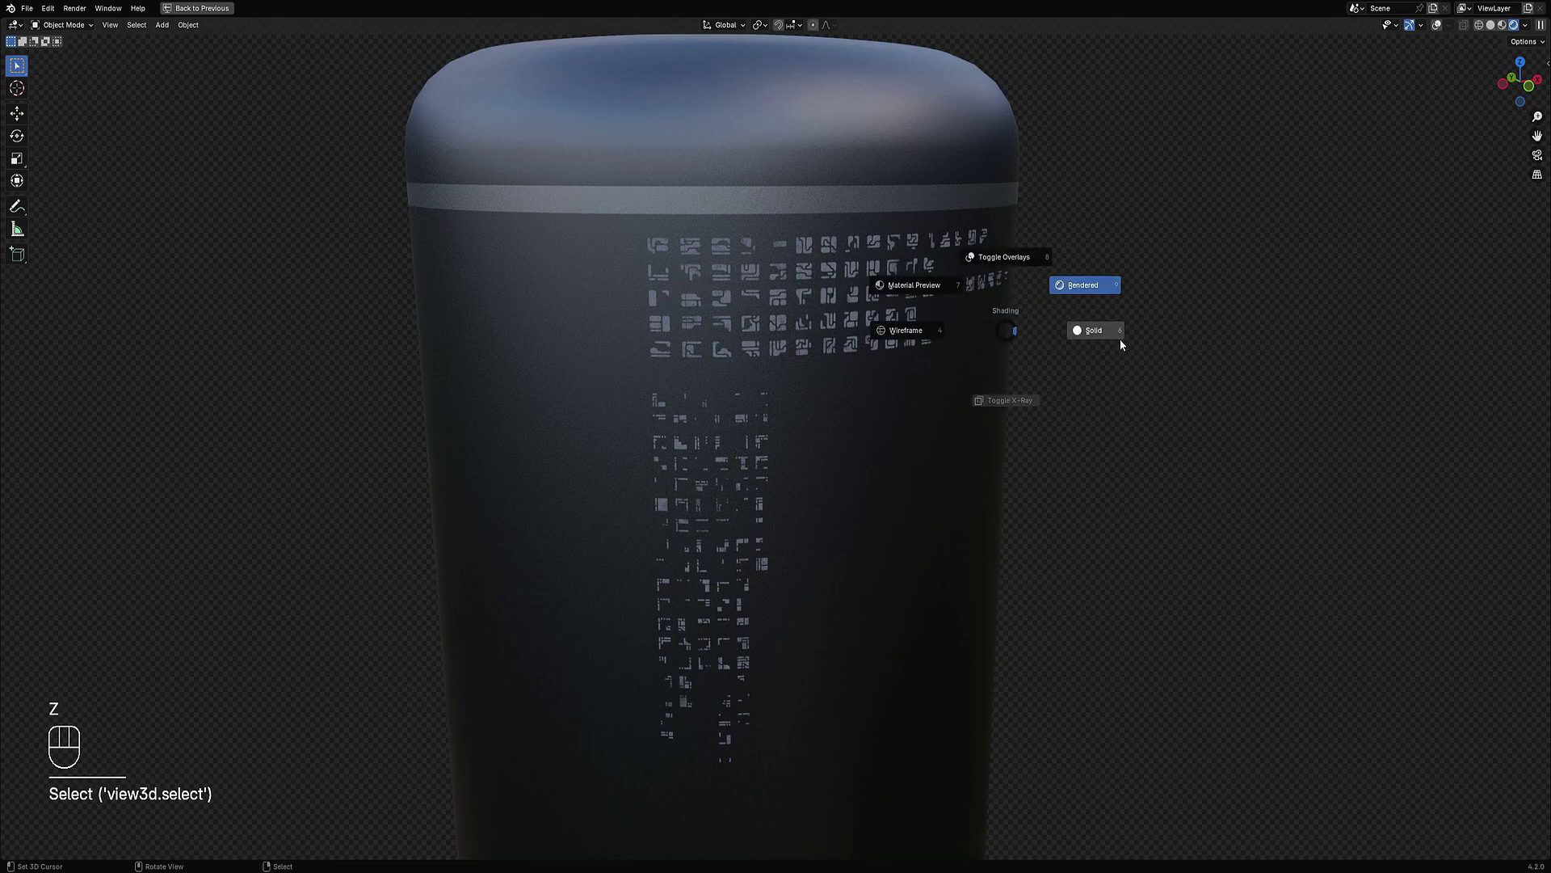
pyautogui.click(1121, 340)
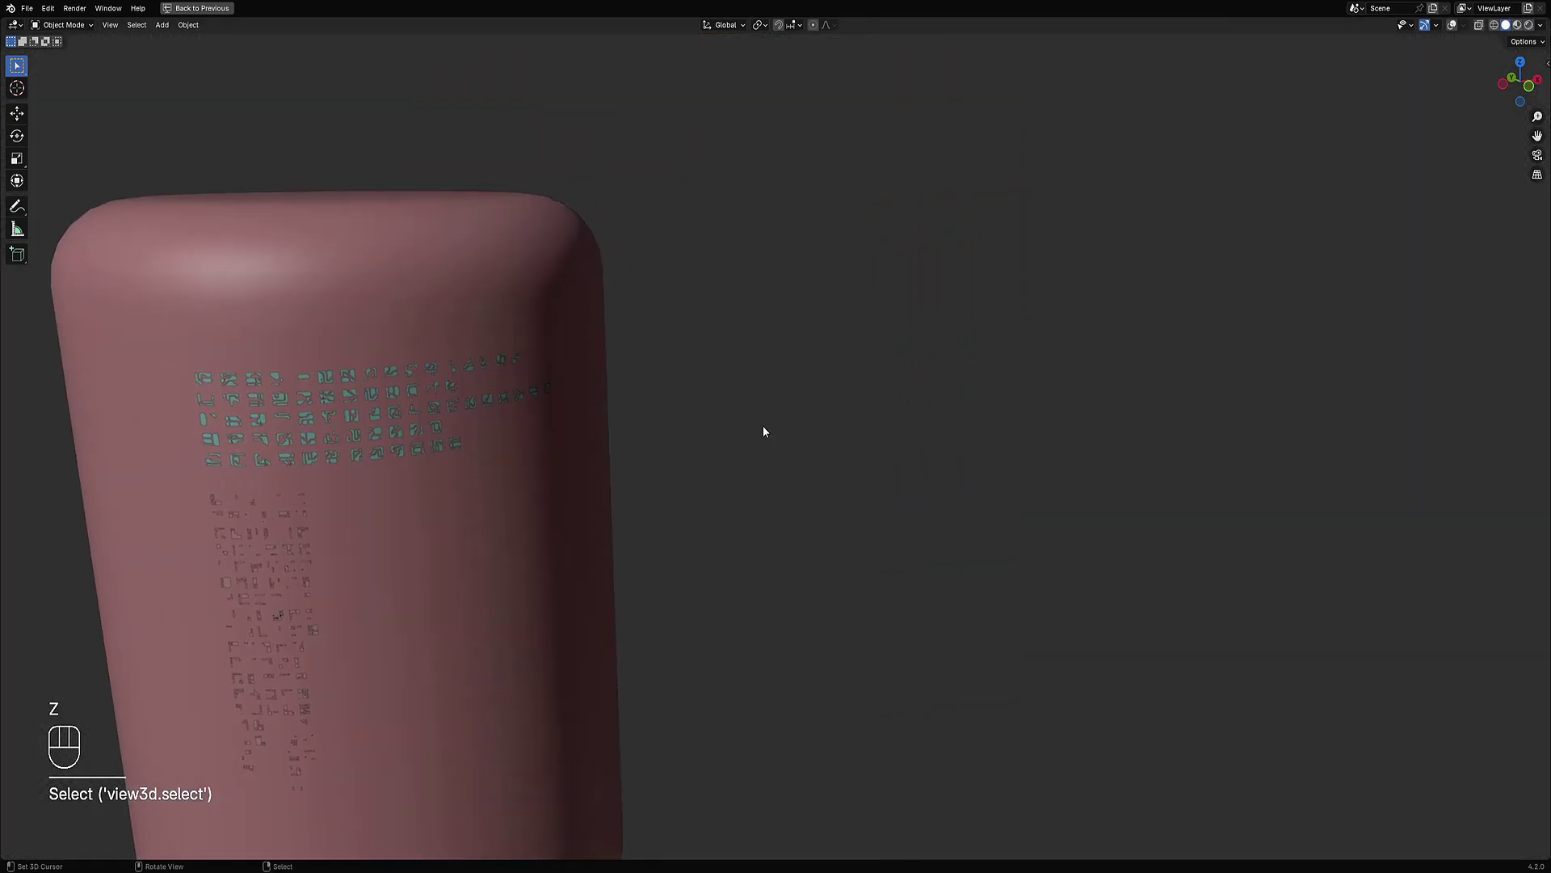
pyautogui.hotkey('shift', 'a')
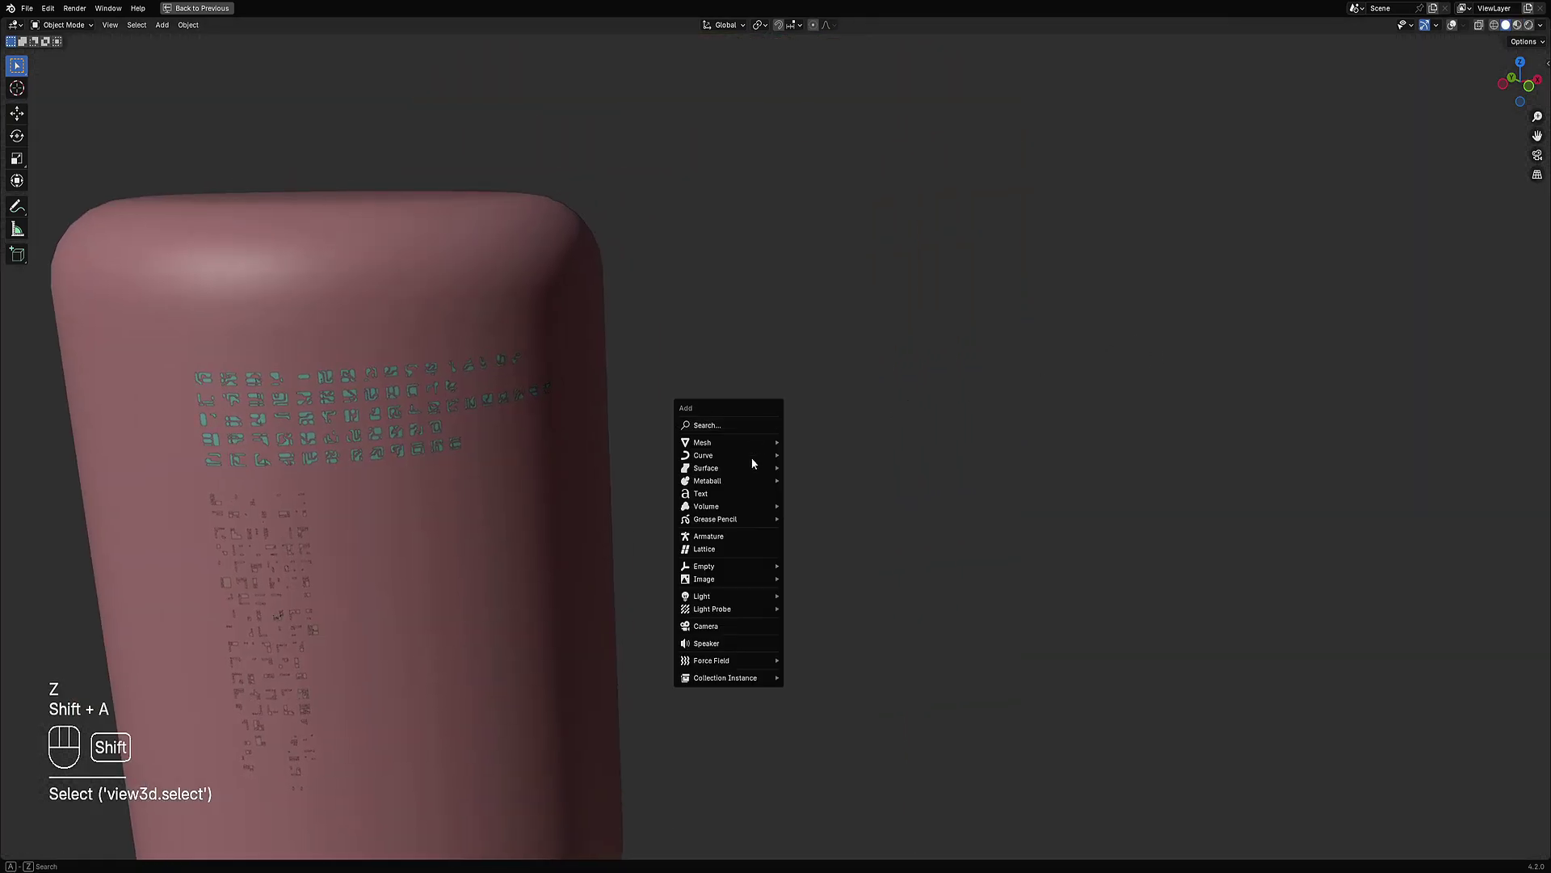
pyautogui.click(743, 491)
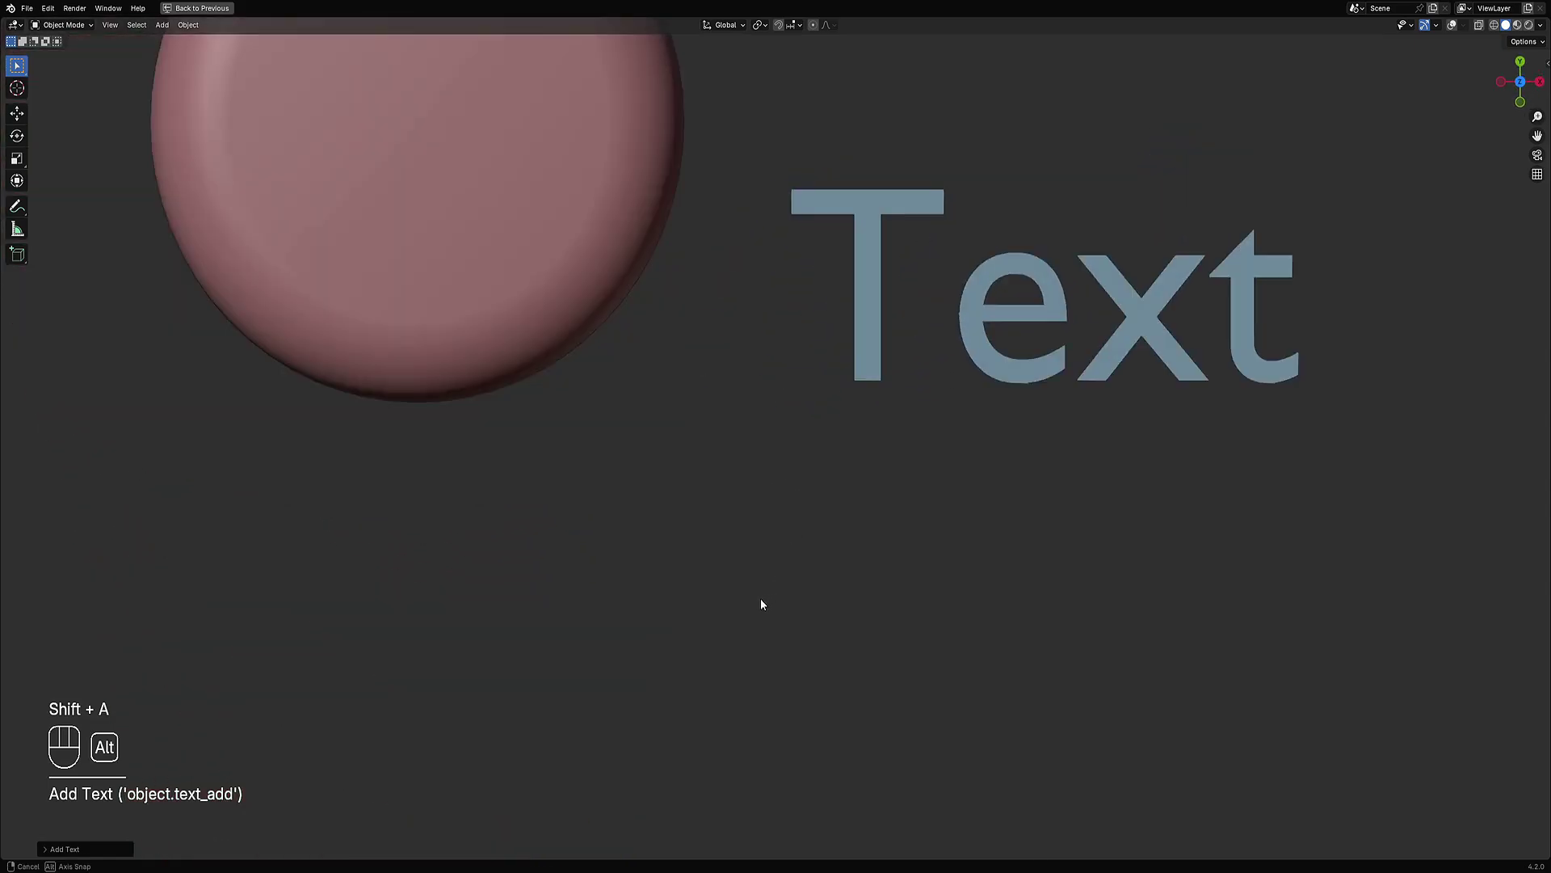
pyautogui.press('Tab')
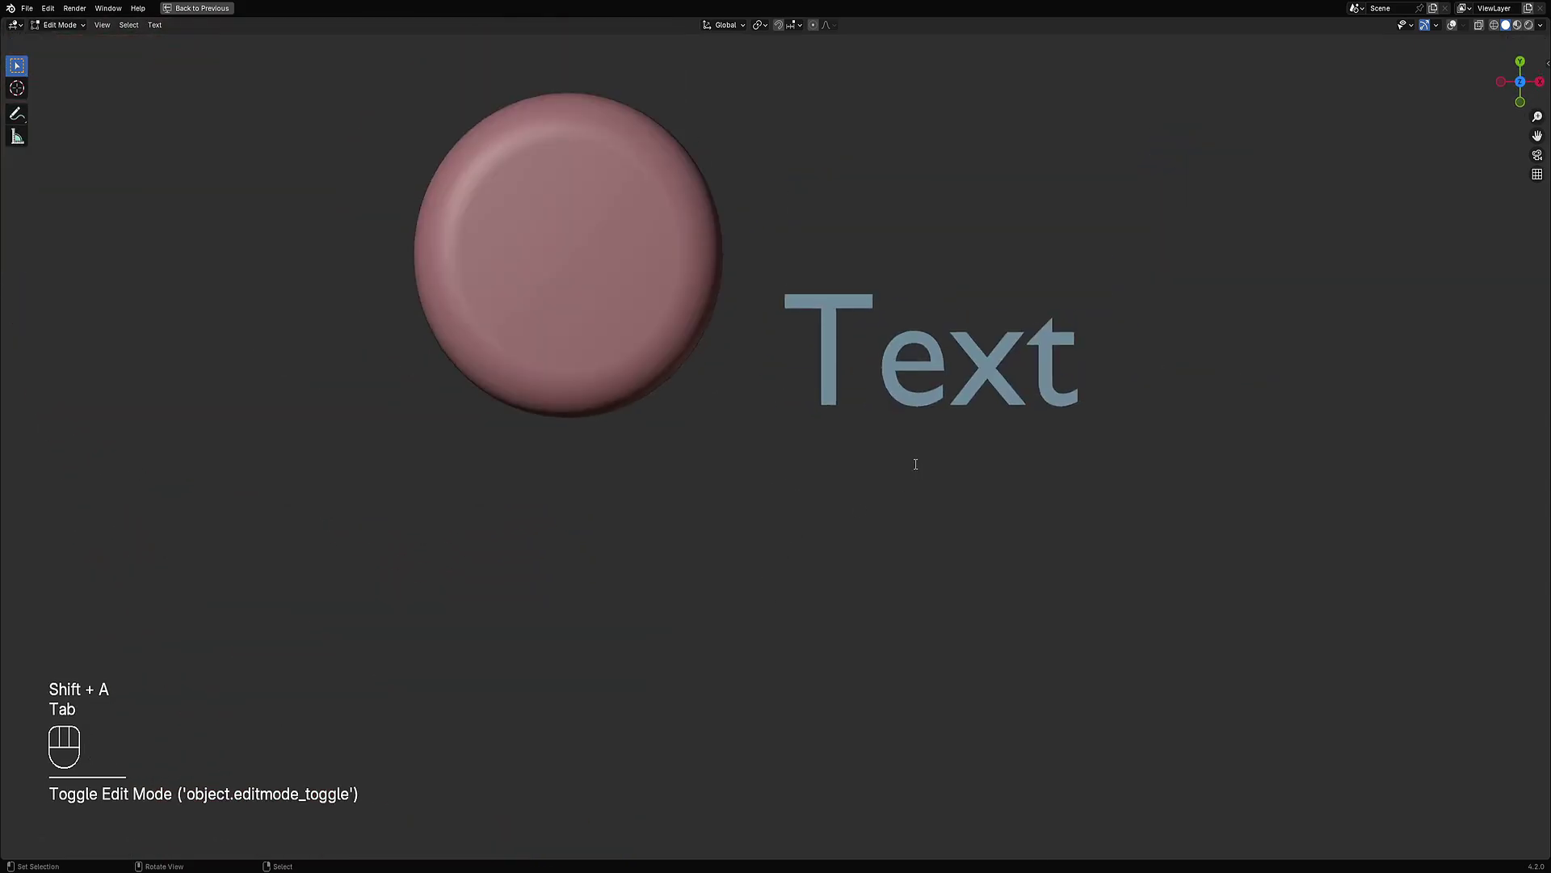
pyautogui.hotkey('ctrl', 'a')
pyautogui.hotkey('shift', 'alt', 'z')
pyautogui.hotkey('ctrl', 'a')
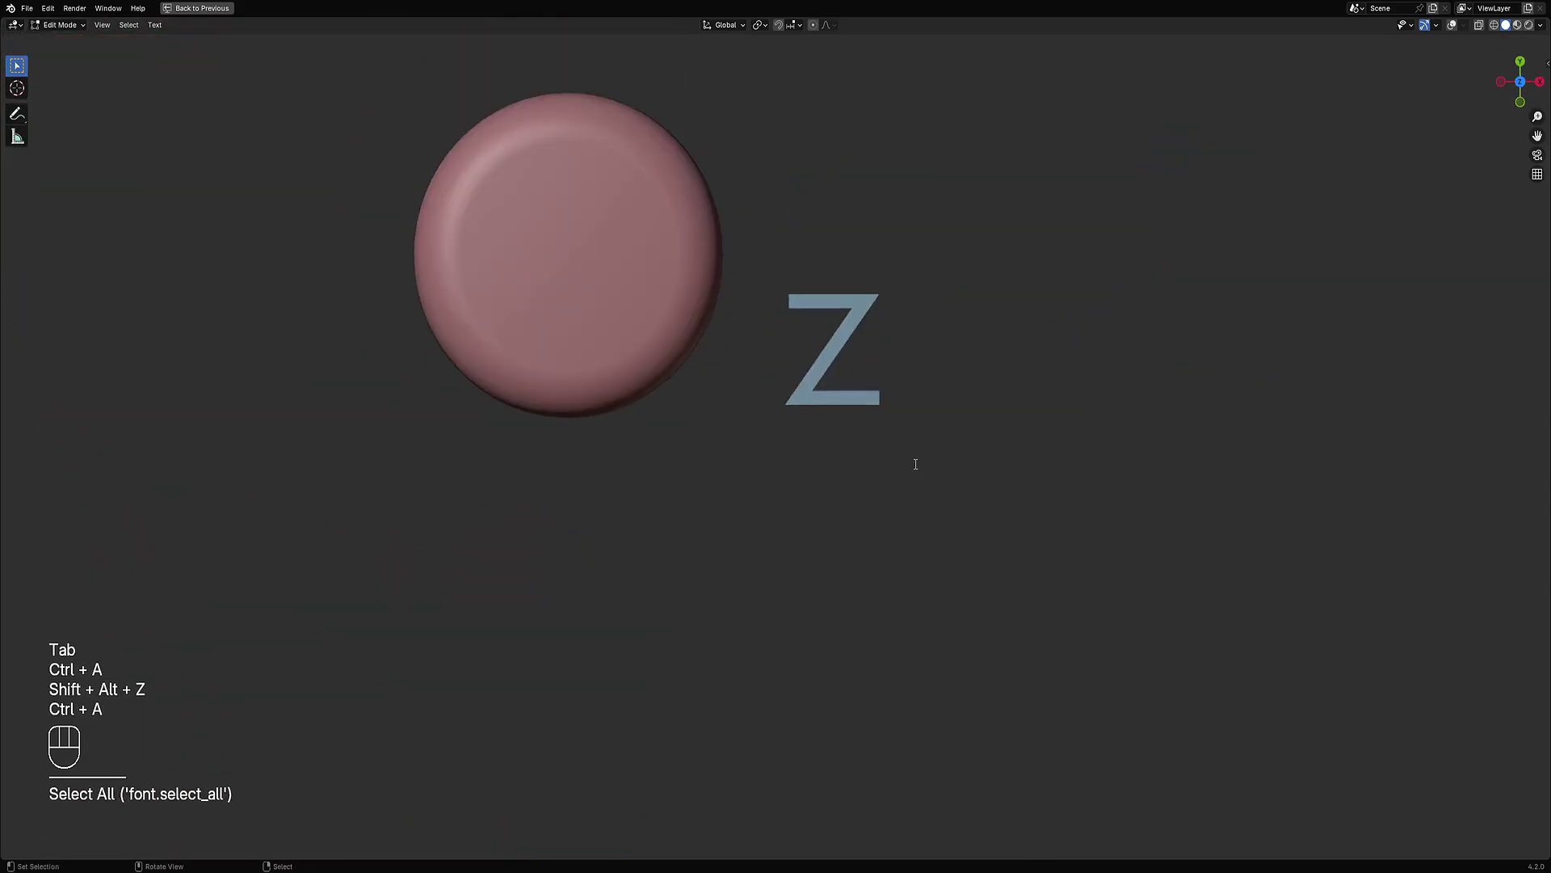
pyautogui.write('BLENDER')
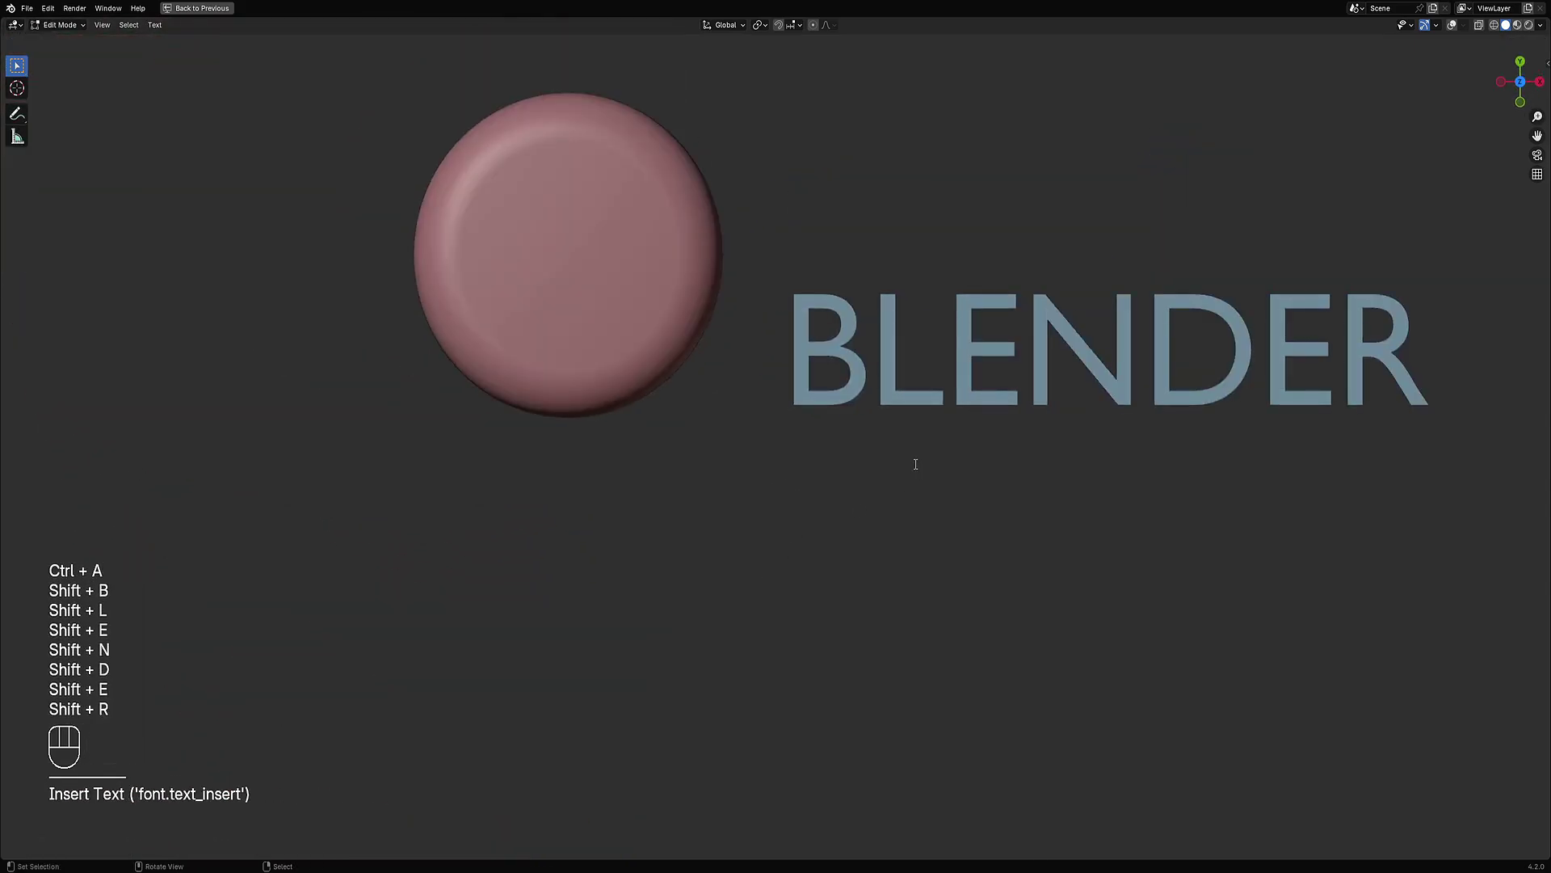
pyautogui.press('Tab')
pyautogui.moveTo(1098, 474); pyautogui.dragTo(1010, 337, button='middle')
pyautogui.click(922, 396)
pyautogui.press('x')
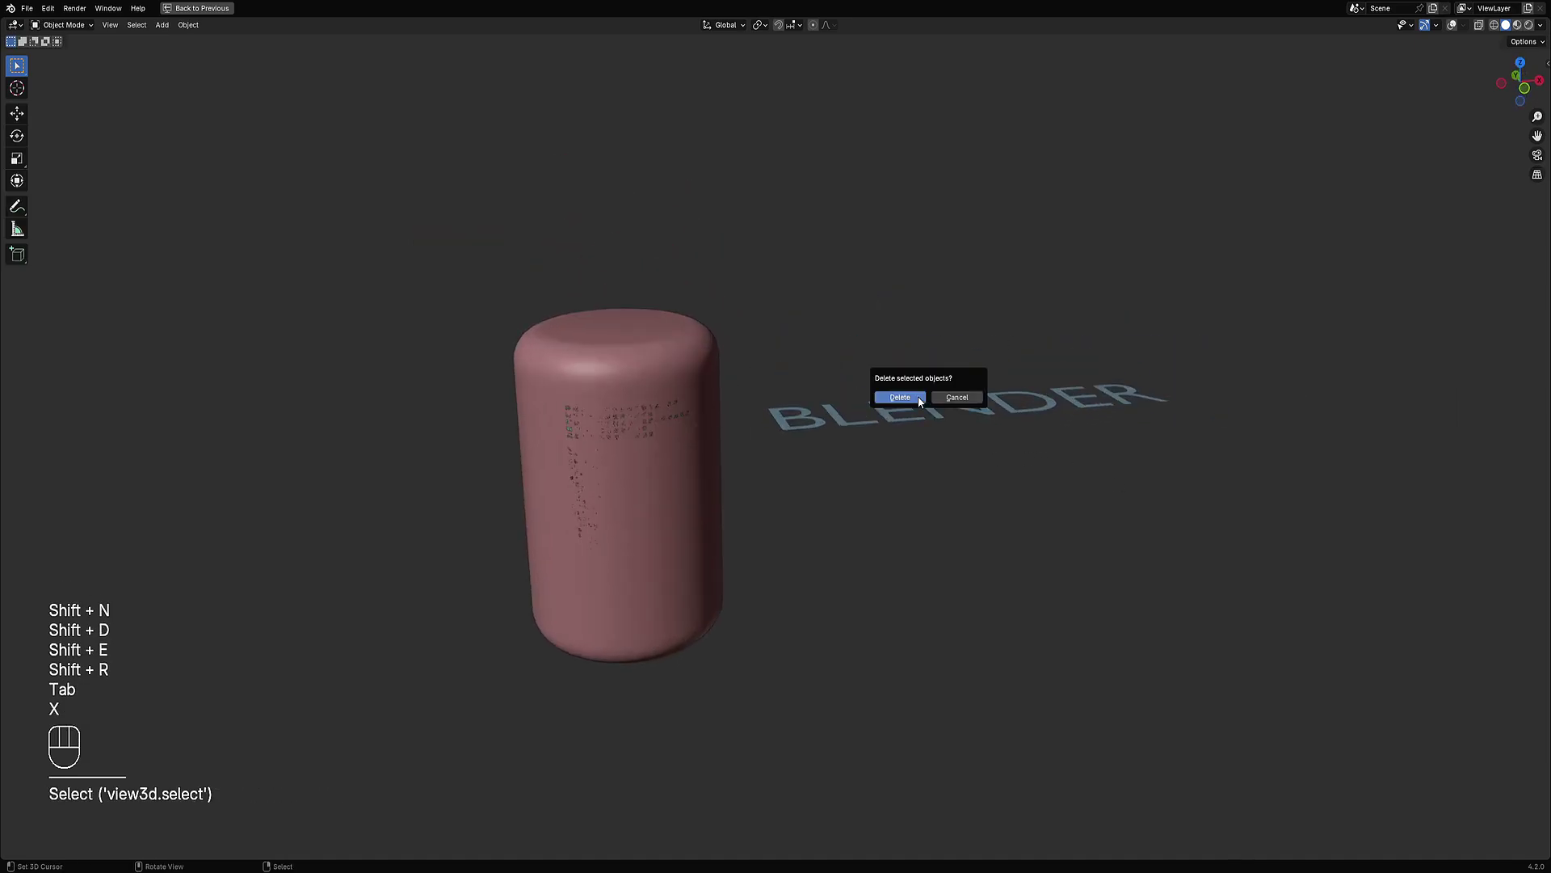
pyautogui.click(902, 399)
# Step: Add a text object beside the cylinder reading BLENDER and display it in wireframe shading
pyautogui.scroll(5, 773, 451)
pyautogui.moveTo(774, 449); pyautogui.dragTo(865, 435, button='middle')
pyautogui.scroll(-3, 938, 412)
pyautogui.keyDown('alt'); pyautogui.moveTo(1012, 391); pyautogui.dragTo(824, 485, button='middle'); pyautogui.keyUp('alt')
pyautogui.hotkey('shift', 'a')
pyautogui.click(818, 477)
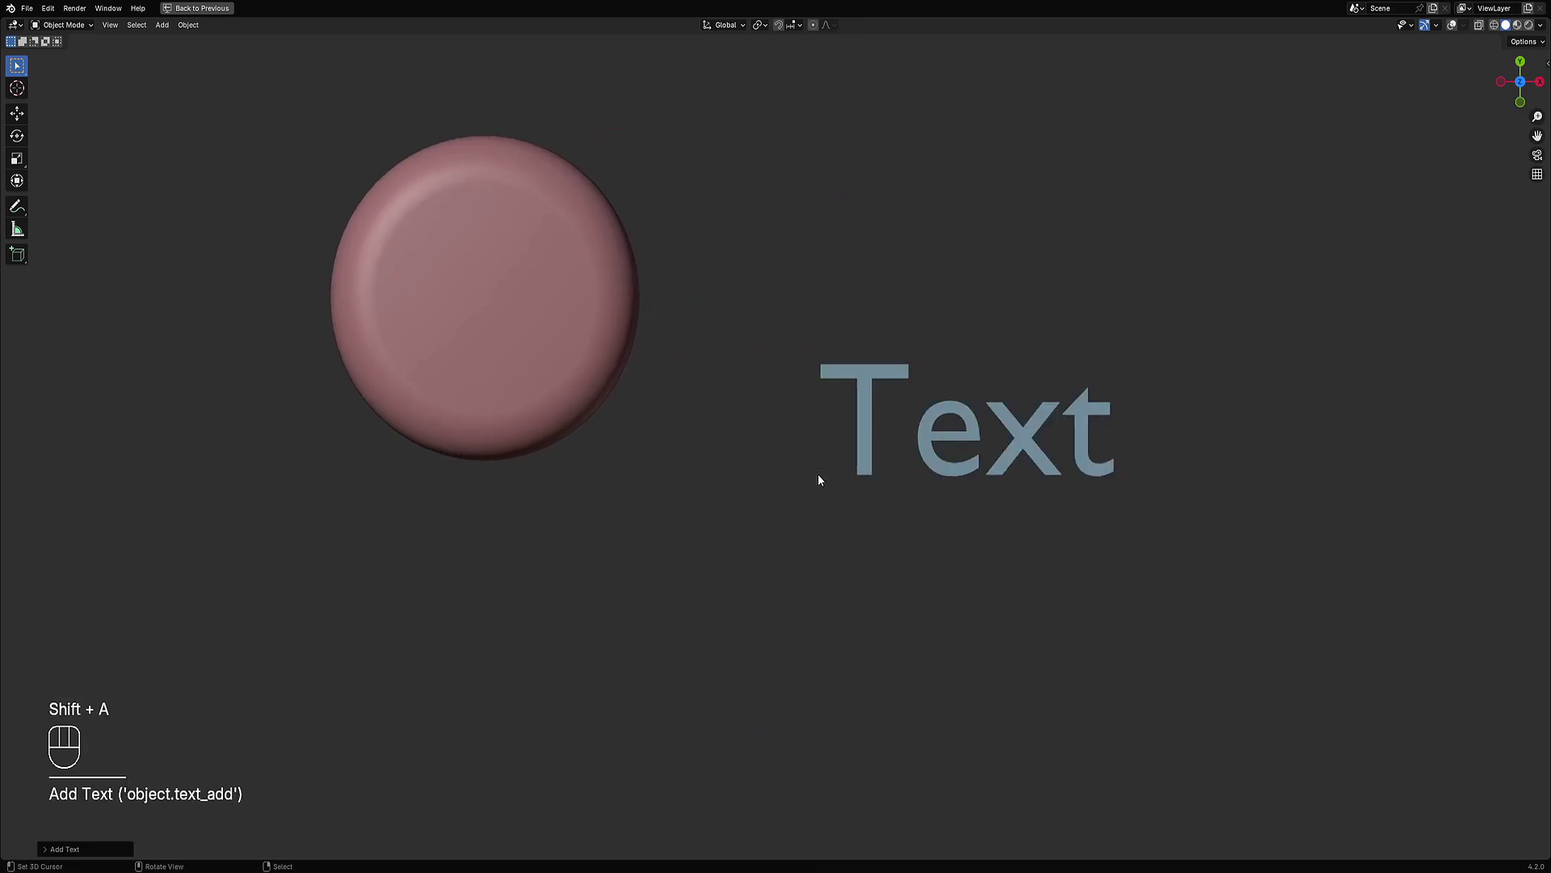
pyautogui.keyDown('shift'); pyautogui.moveTo(1064, 485); pyautogui.dragTo(804, 431, button='middle'); pyautogui.keyUp('shift')
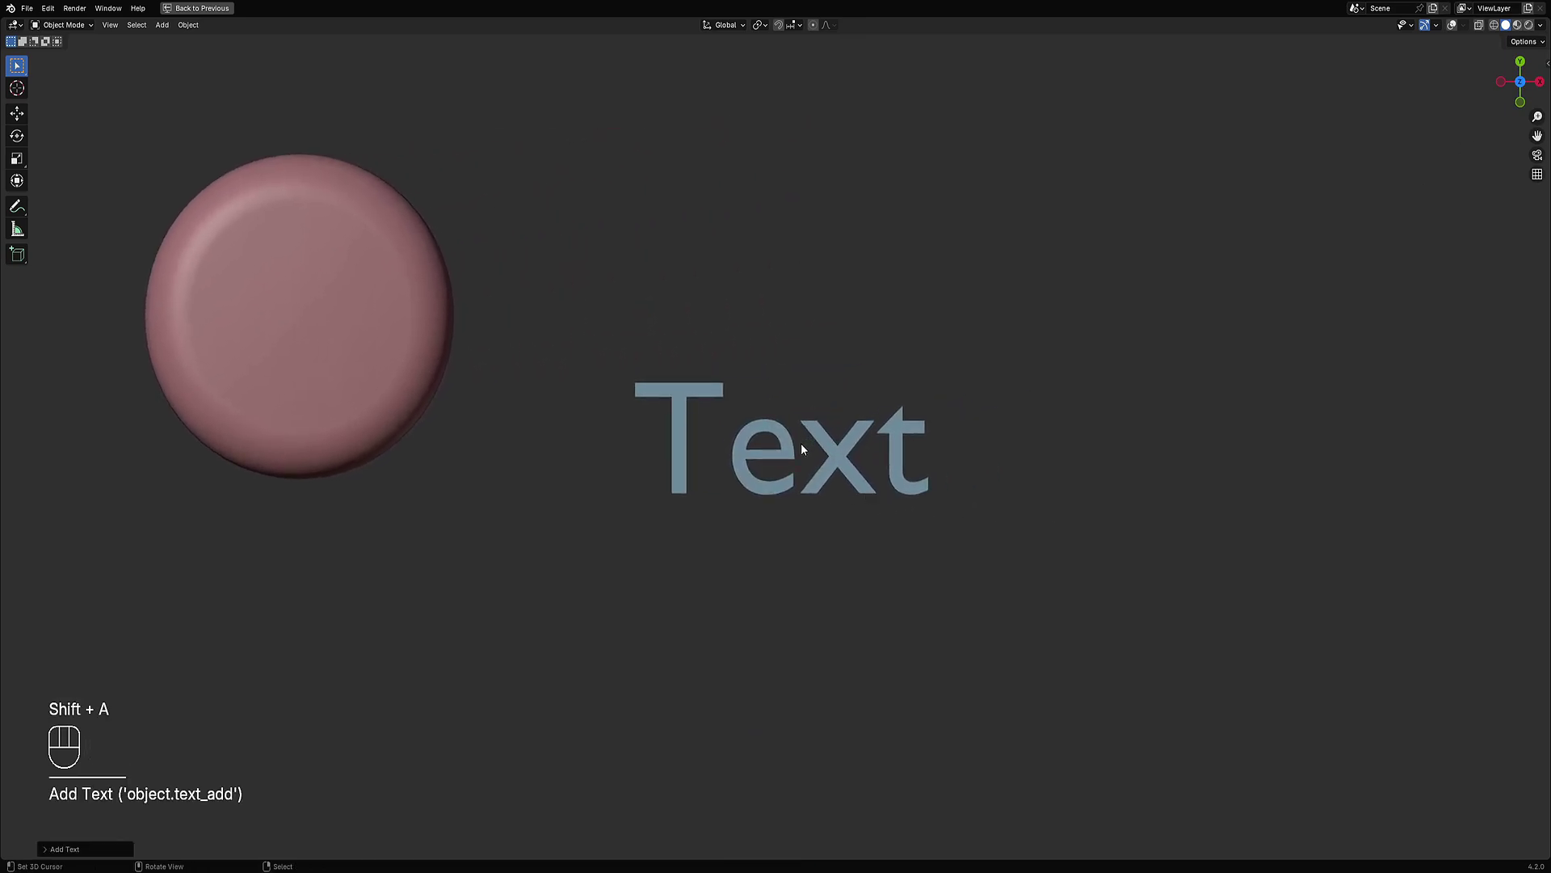
pyautogui.press('Tab')
pyautogui.hotkey('ctrl', 'a')
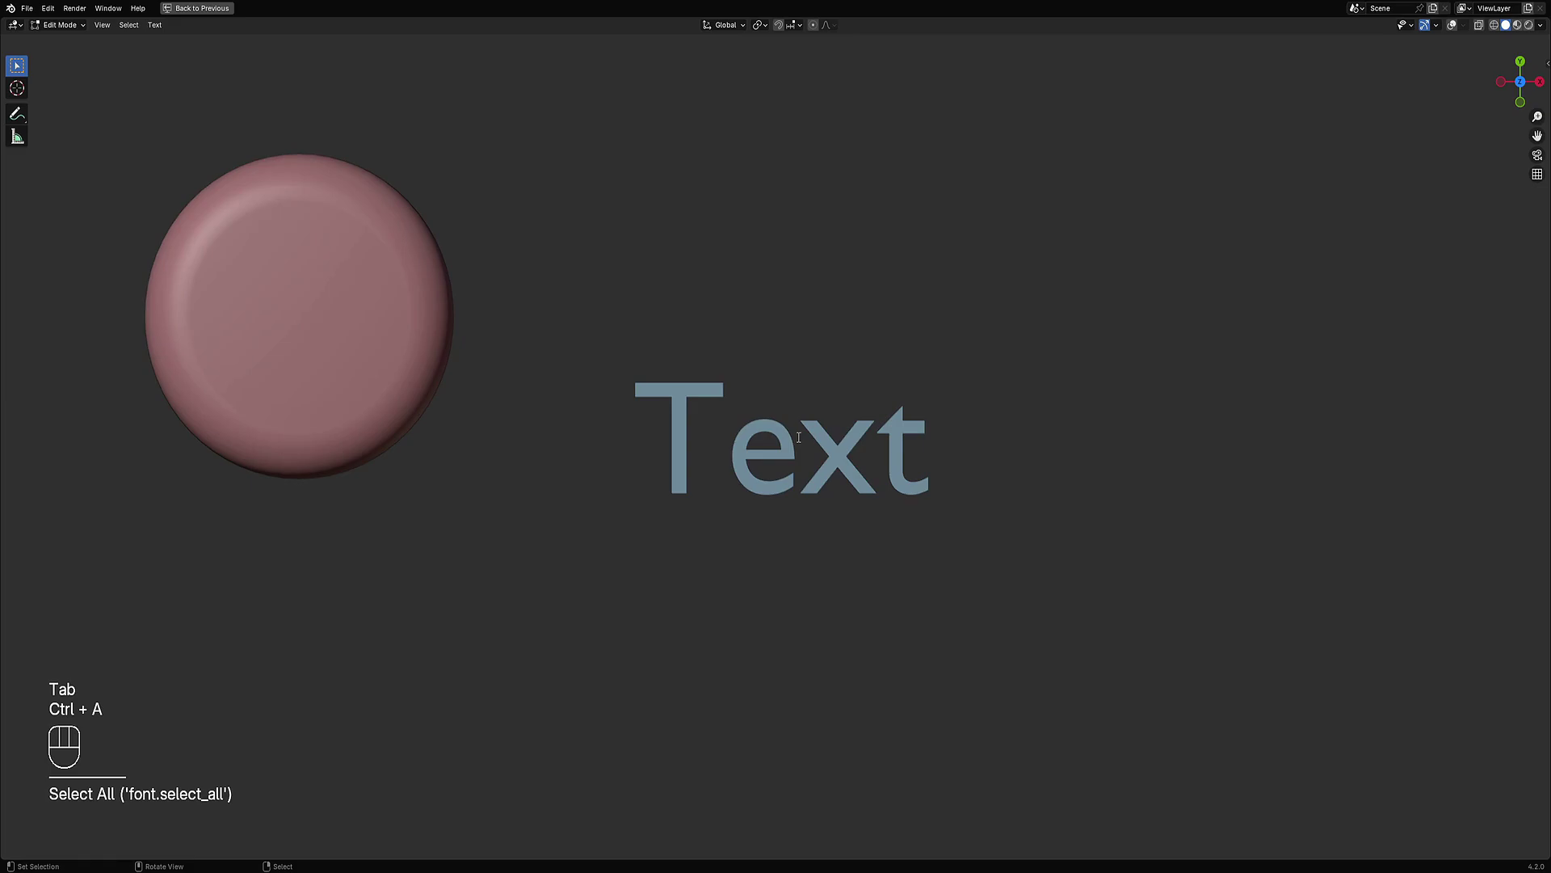
pyautogui.write('BLENDER')
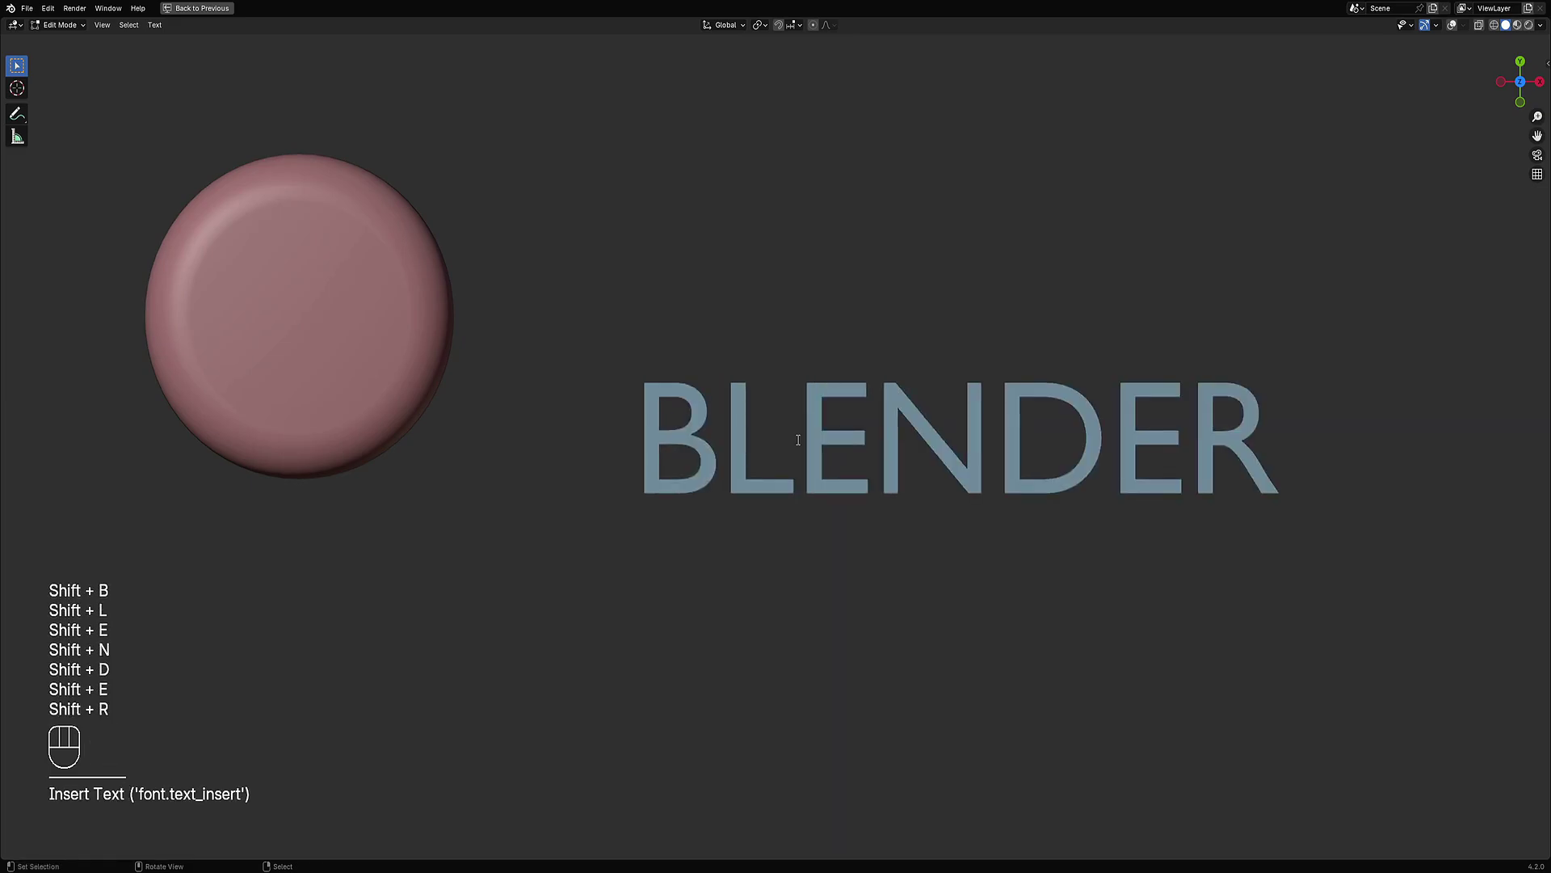
pyautogui.press('Tab')
pyautogui.hotkey('shift', 'z')
pyautogui.keyDown('shift'); pyautogui.moveTo(949, 438); pyautogui.dragTo(742, 471, button='middle'); pyautogui.keyUp('shift')
pyautogui.scroll(3, 742, 471)
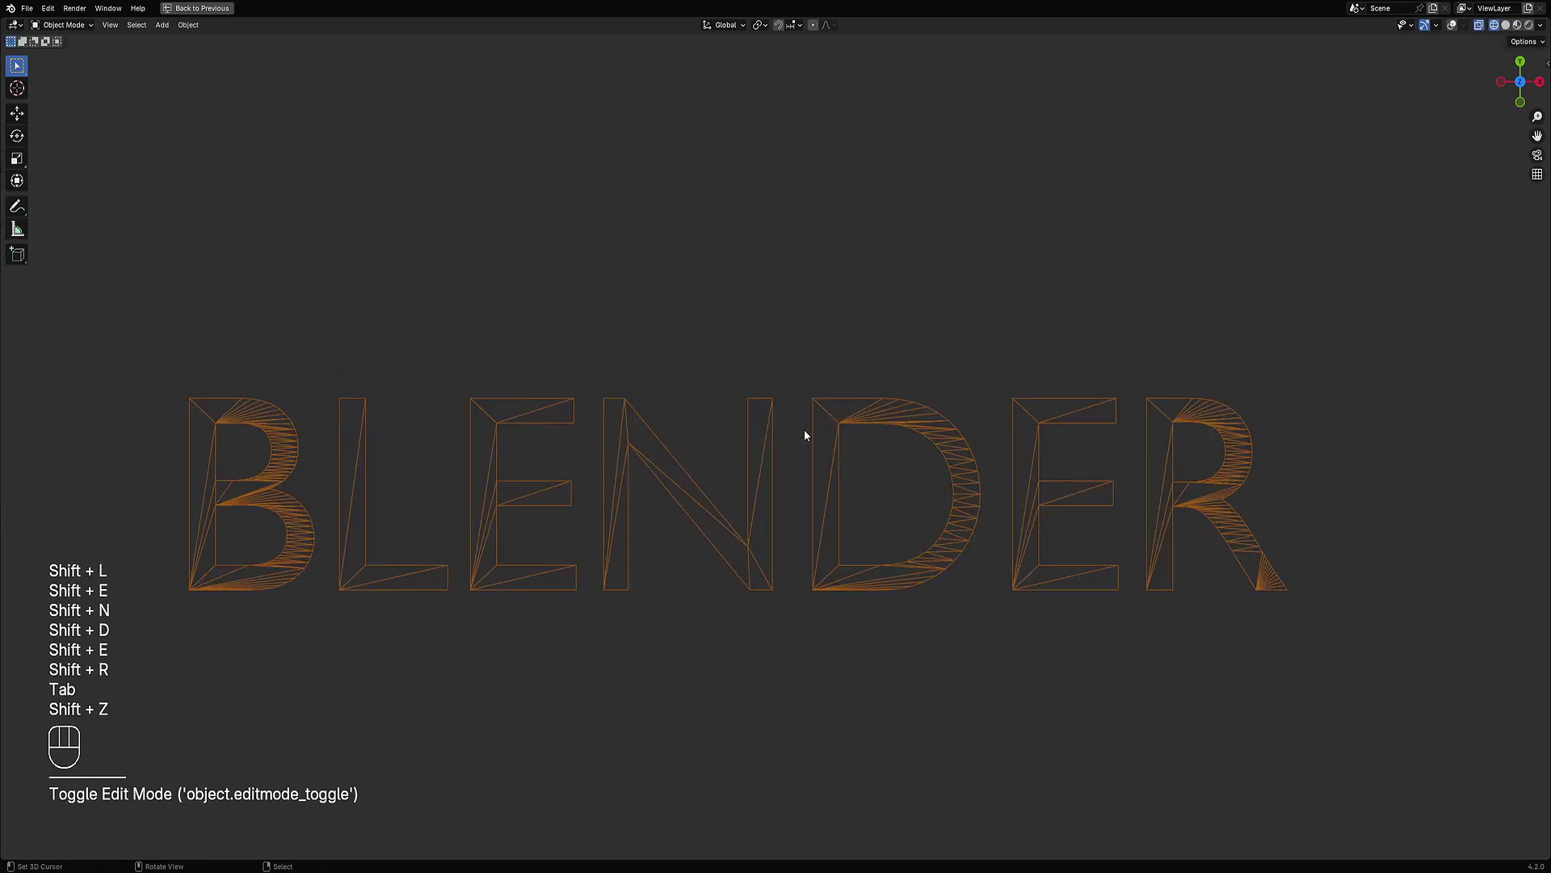
pyautogui.hotkey('shift', 'q')
pyautogui.moveTo(841, 586)
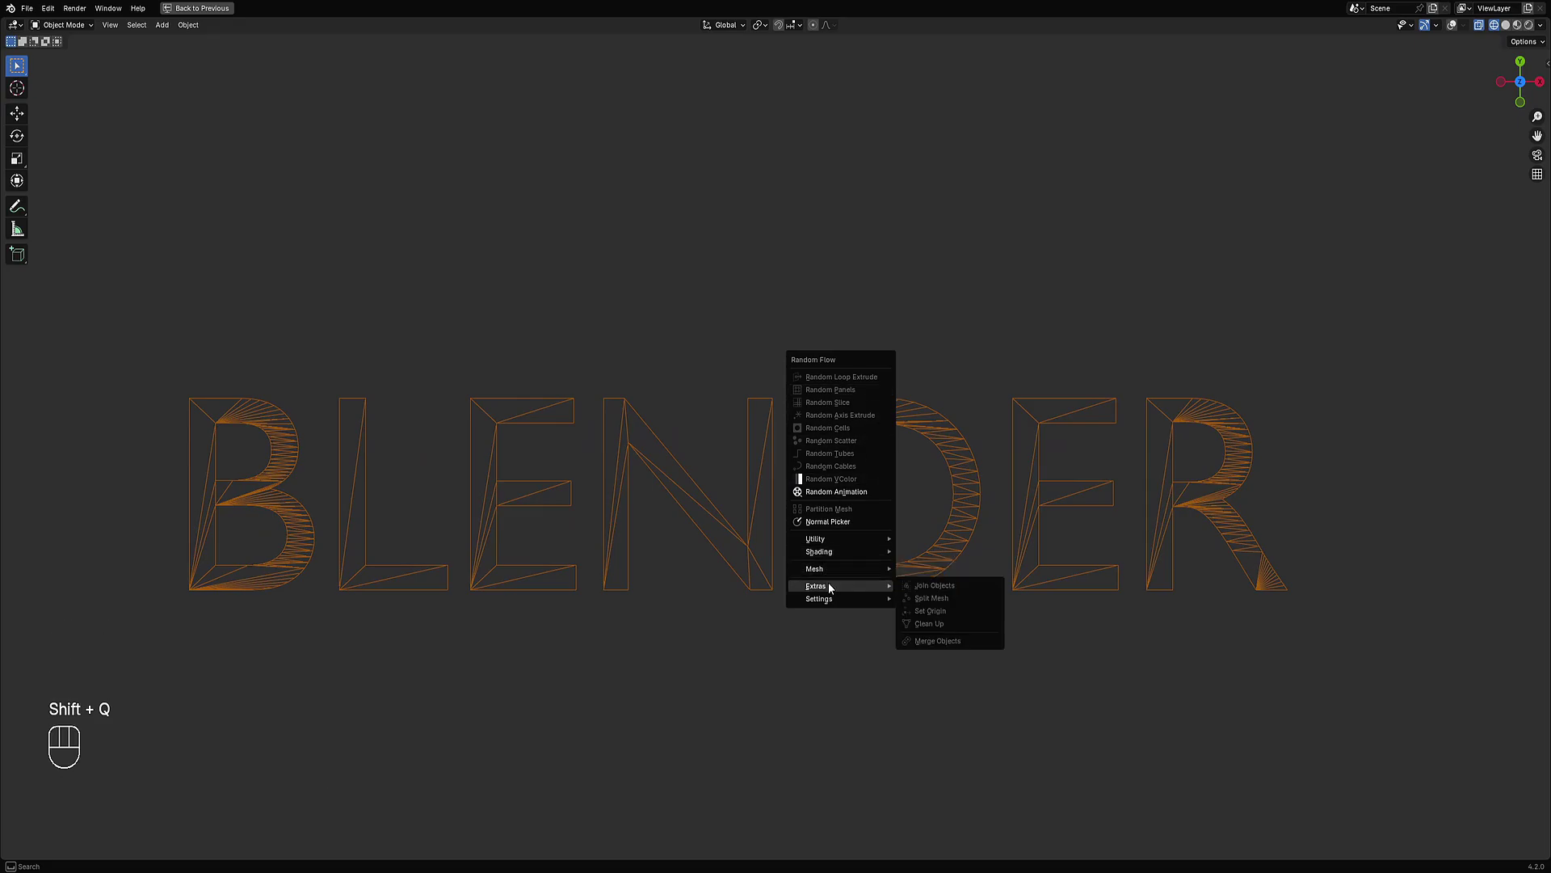
pyautogui.click(696, 551)
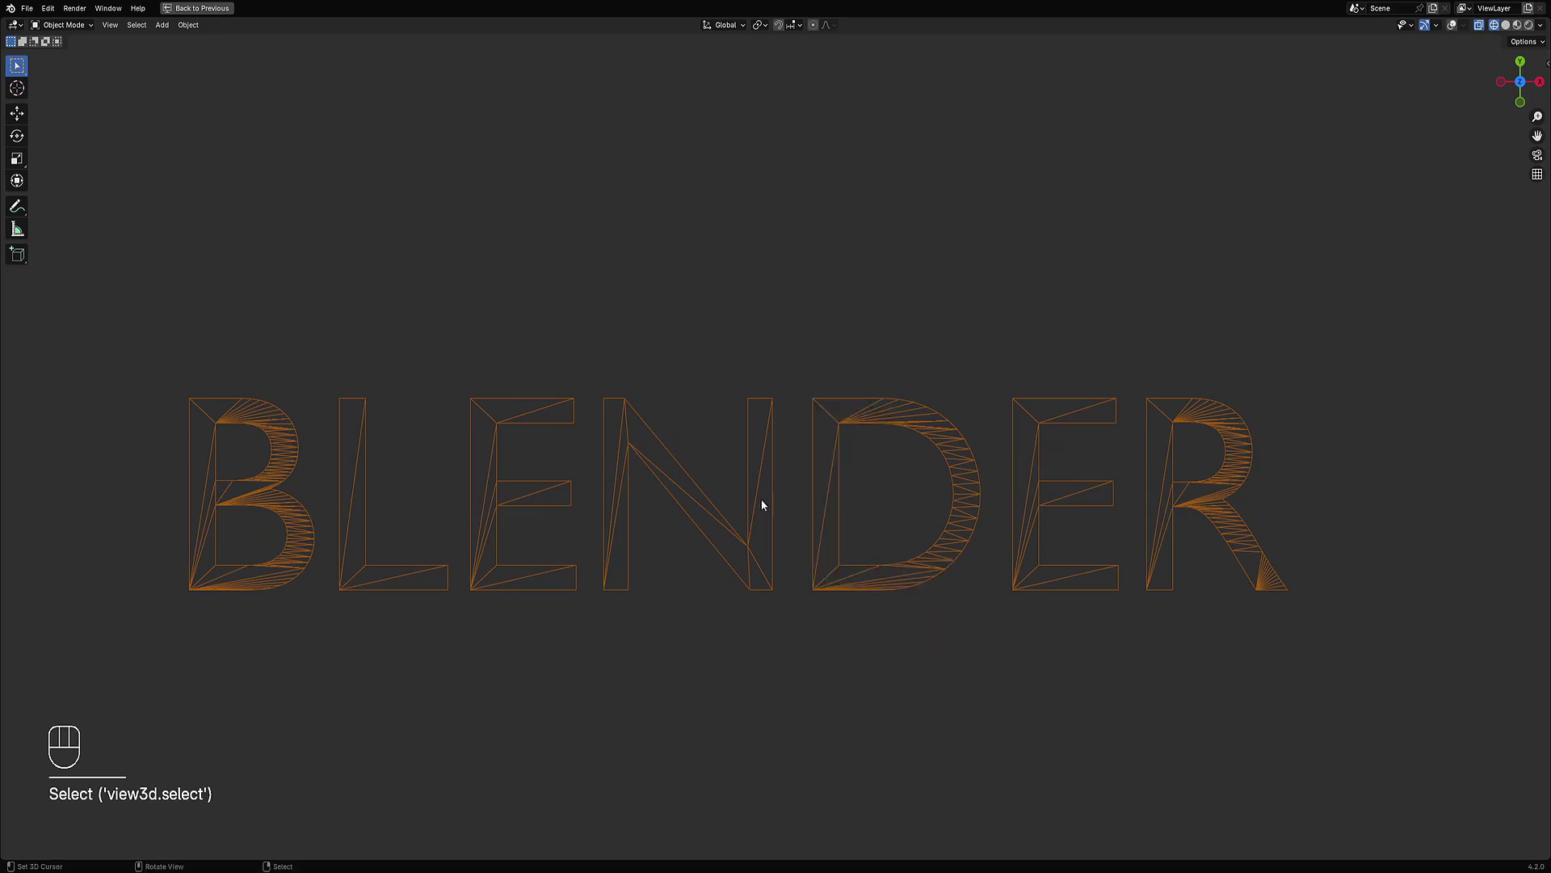
pyautogui.hotkey('shift', 'q')
# Step: Convert the BLENDER text to a dense, even grid mesh with Text Remesh, raising the Octree Depth
pyautogui.hotkey('shift', 'ctrl', 'x')
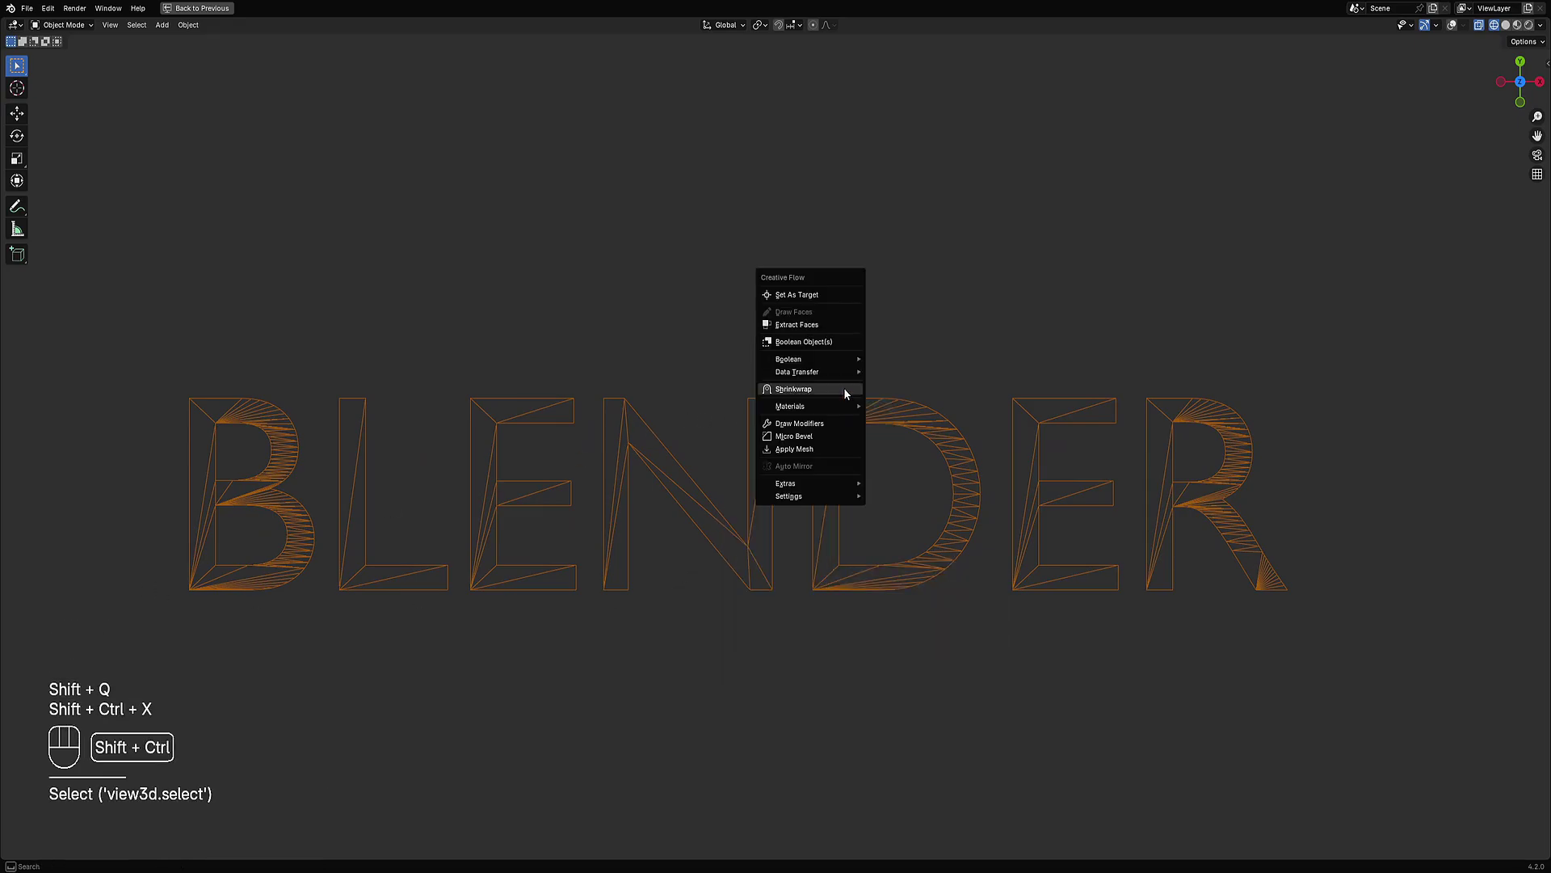
pyautogui.moveTo(837, 483)
pyautogui.click(898, 520)
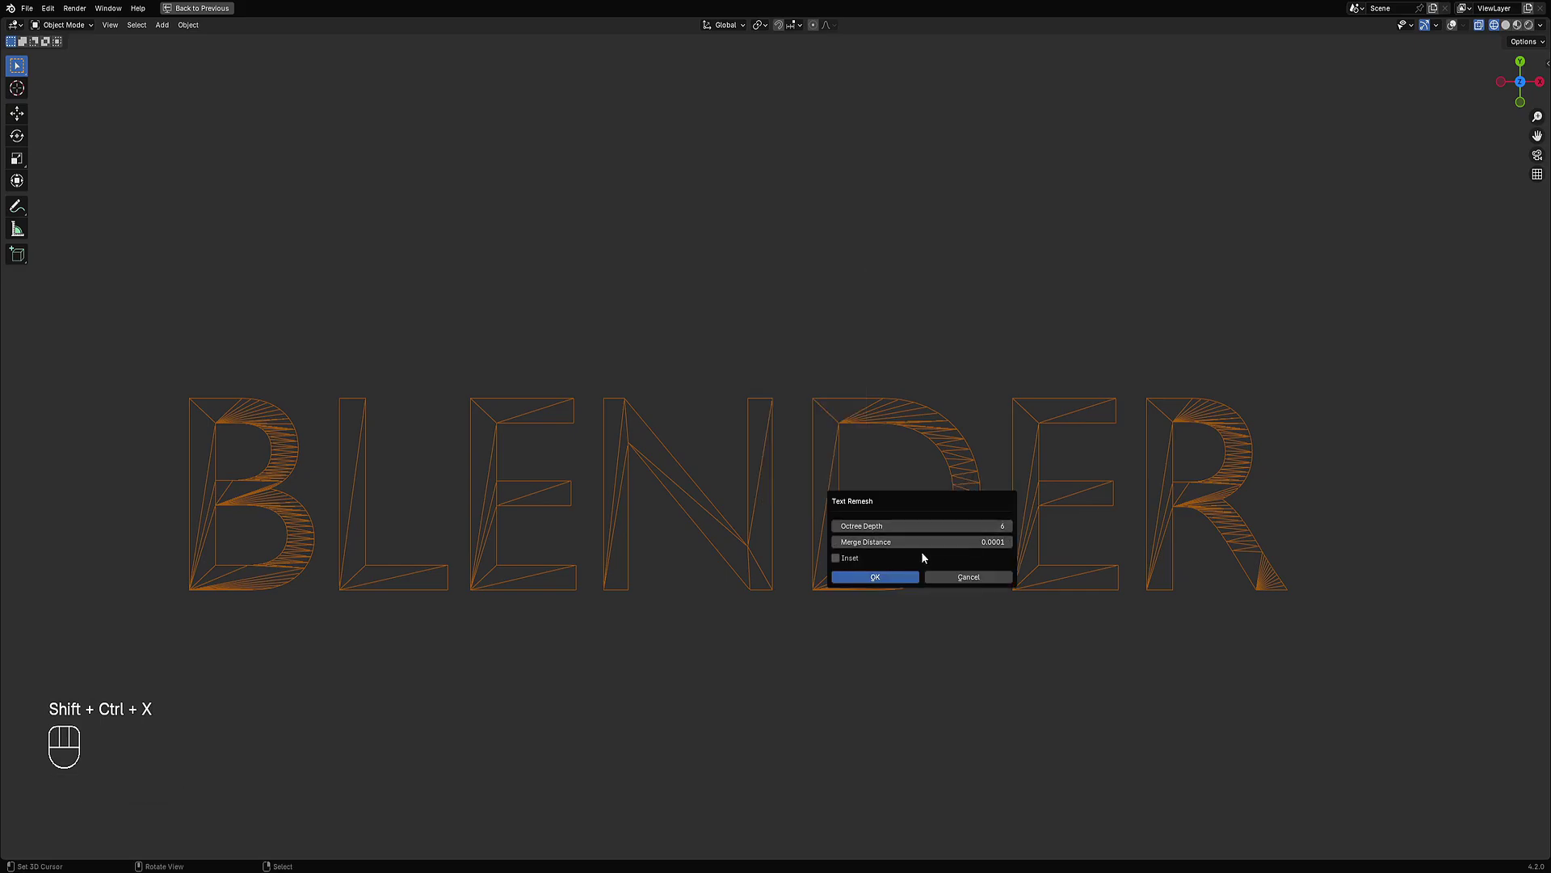
pyautogui.click(907, 577)
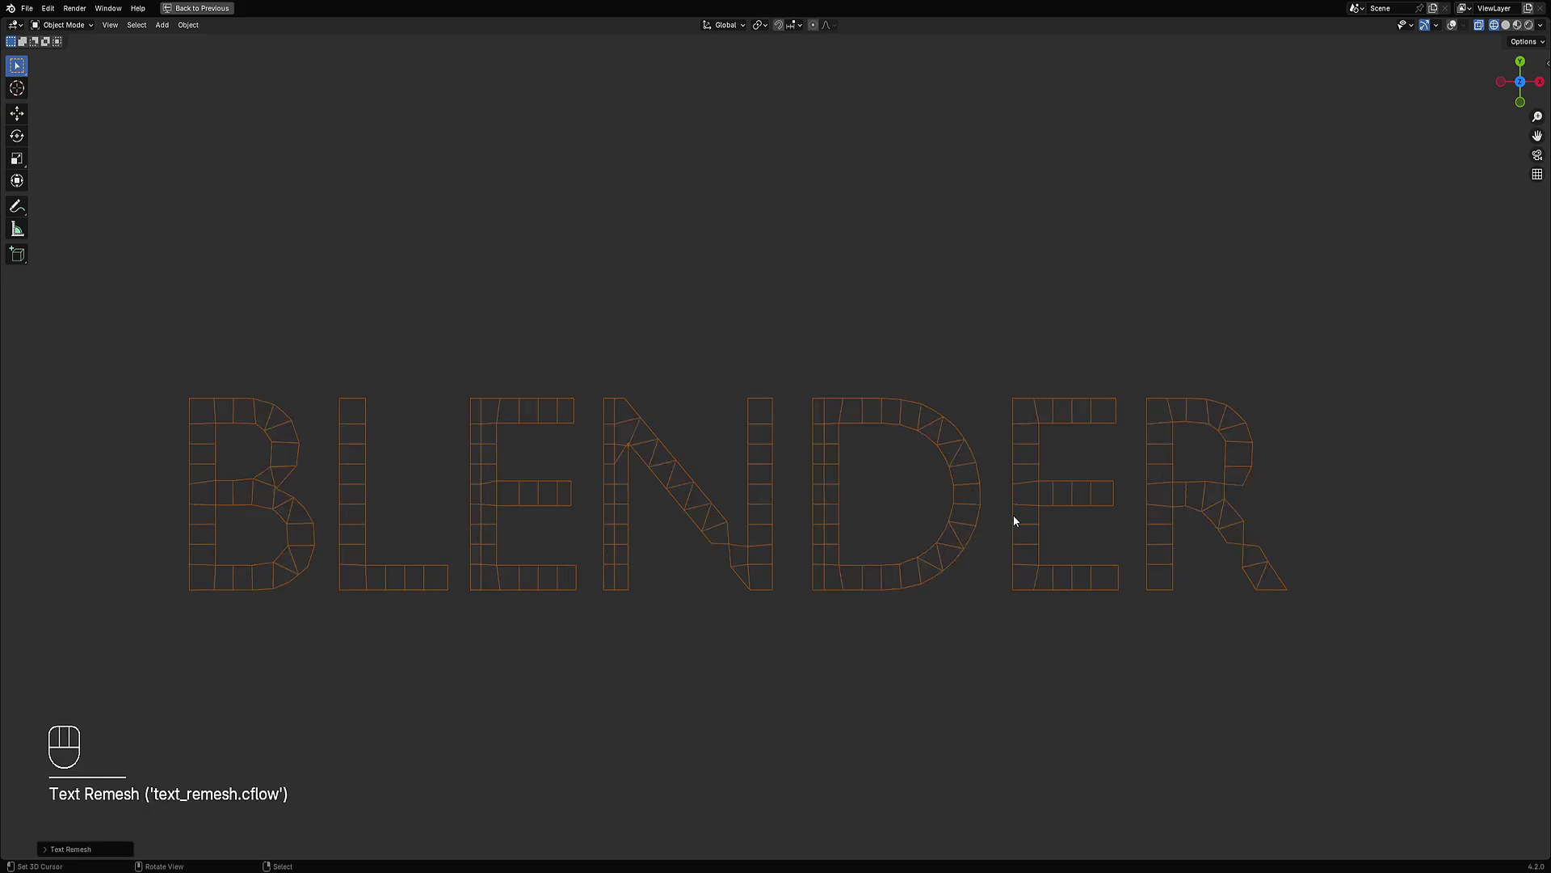
pyautogui.press('F9')
pyautogui.keyDown('ctrl'); pyautogui.scroll(1, 1118, 543); pyautogui.keyUp('ctrl')
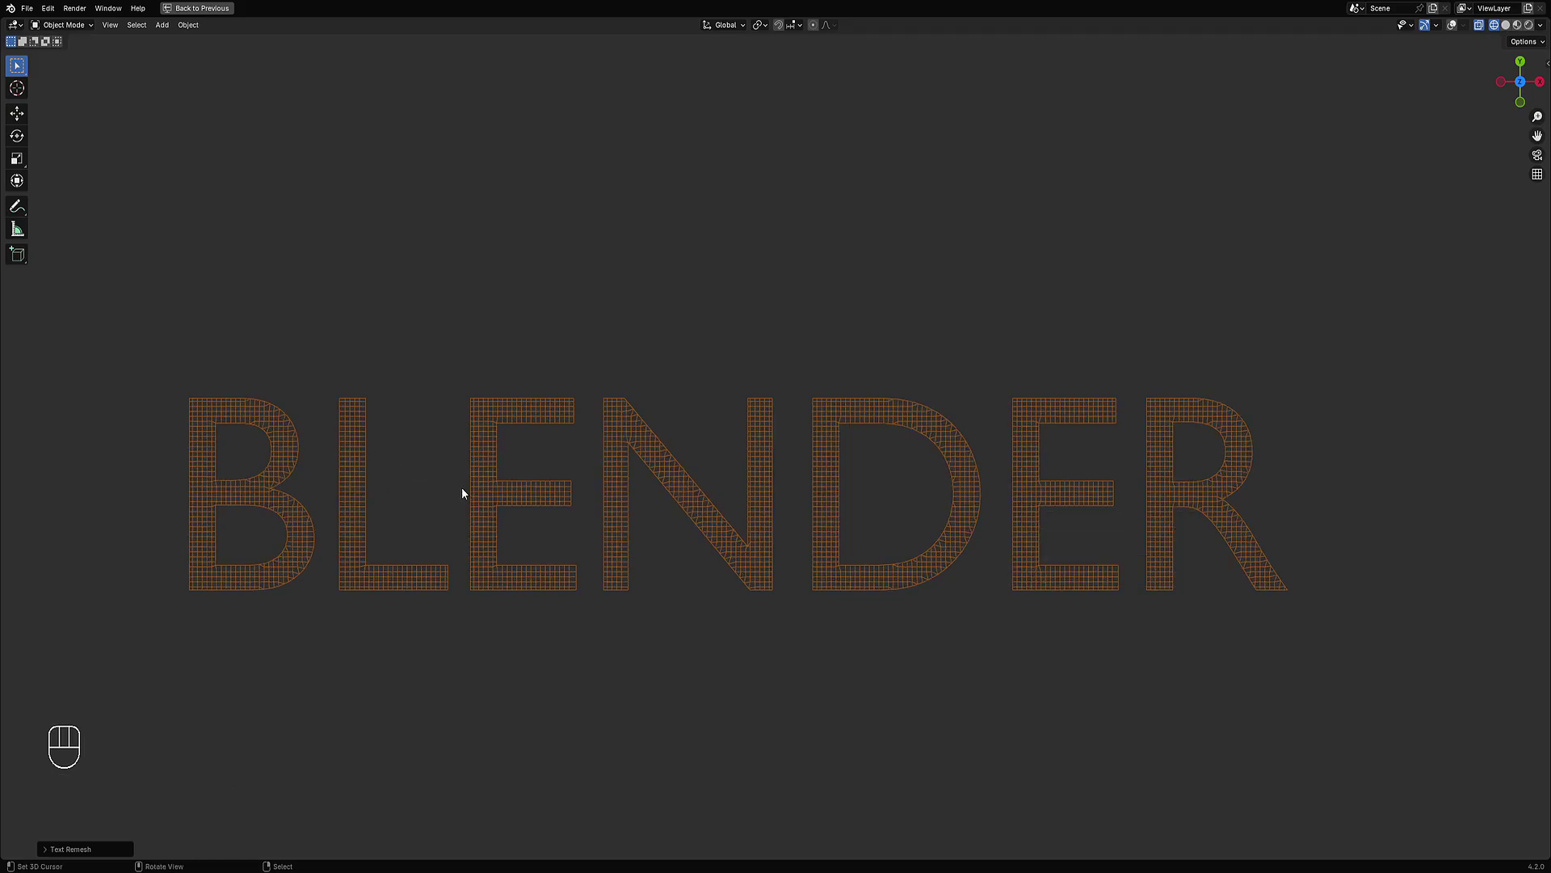
# Step: Rotate the BLENDER mesh upright in a side view and move it down in front of the cylinder's lower half
pyautogui.hotkey('shift', 'z')
pyautogui.scroll(-5, 721, 477)
pyautogui.moveTo(734, 525)
pyautogui.mouseDown(button='middle')
pyautogui.moveTo(739, 401)
pyautogui.moveTo(810, 354)
pyautogui.moveTo(800, 332)
pyautogui.moveTo(911, 333)
pyautogui.mouseUp(button='middle')
pyautogui.press('r')
pyautogui.press('Escape')
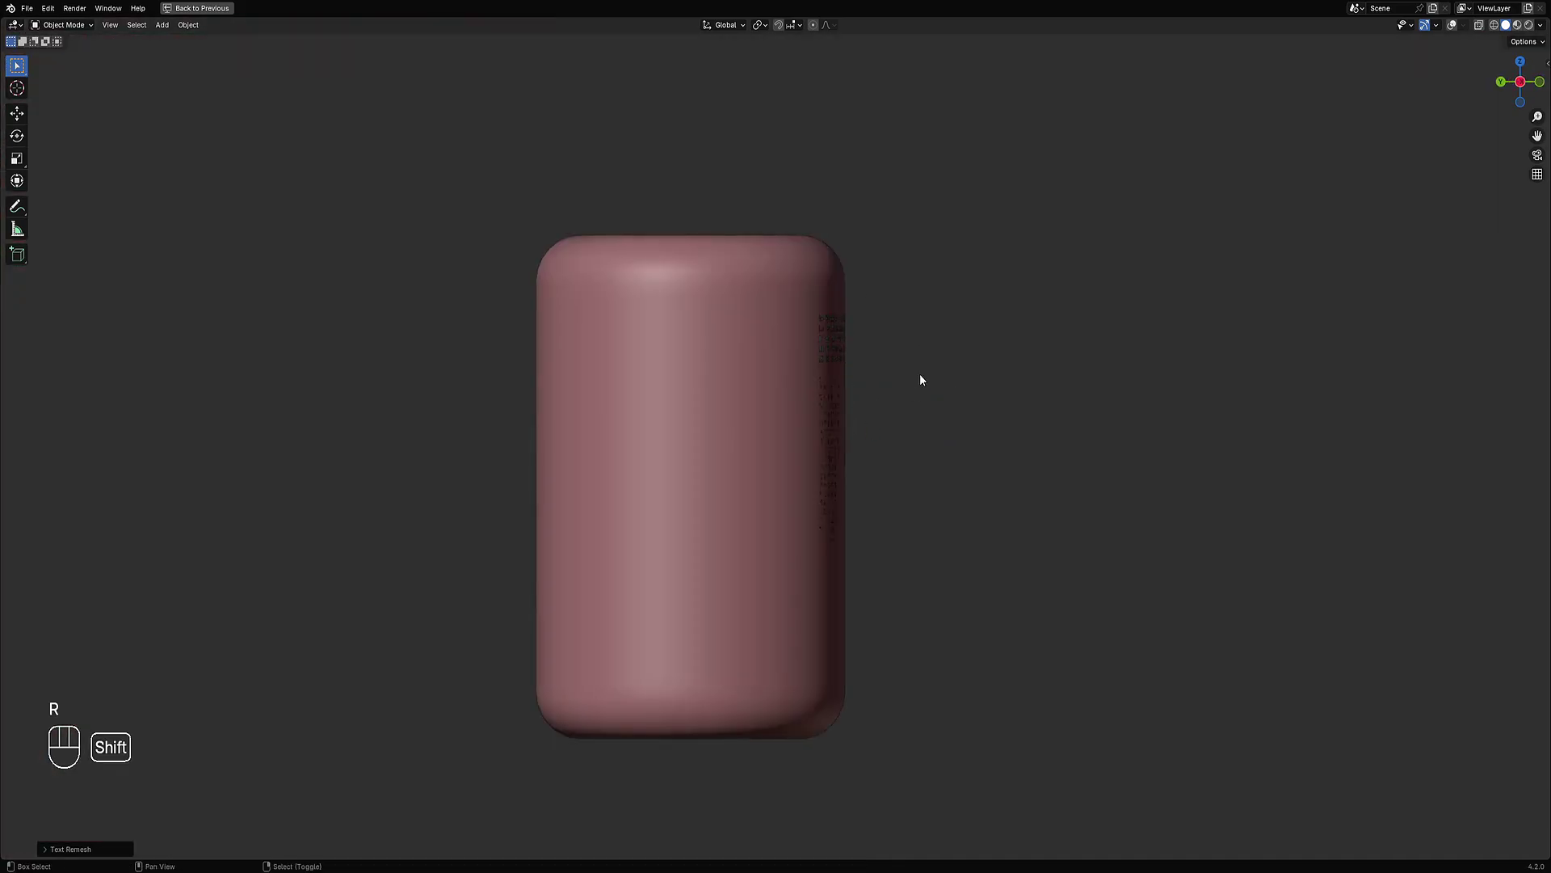
pyautogui.hotkey('shift', 'z')
pyautogui.press('r')
pyautogui.press('ctrl')
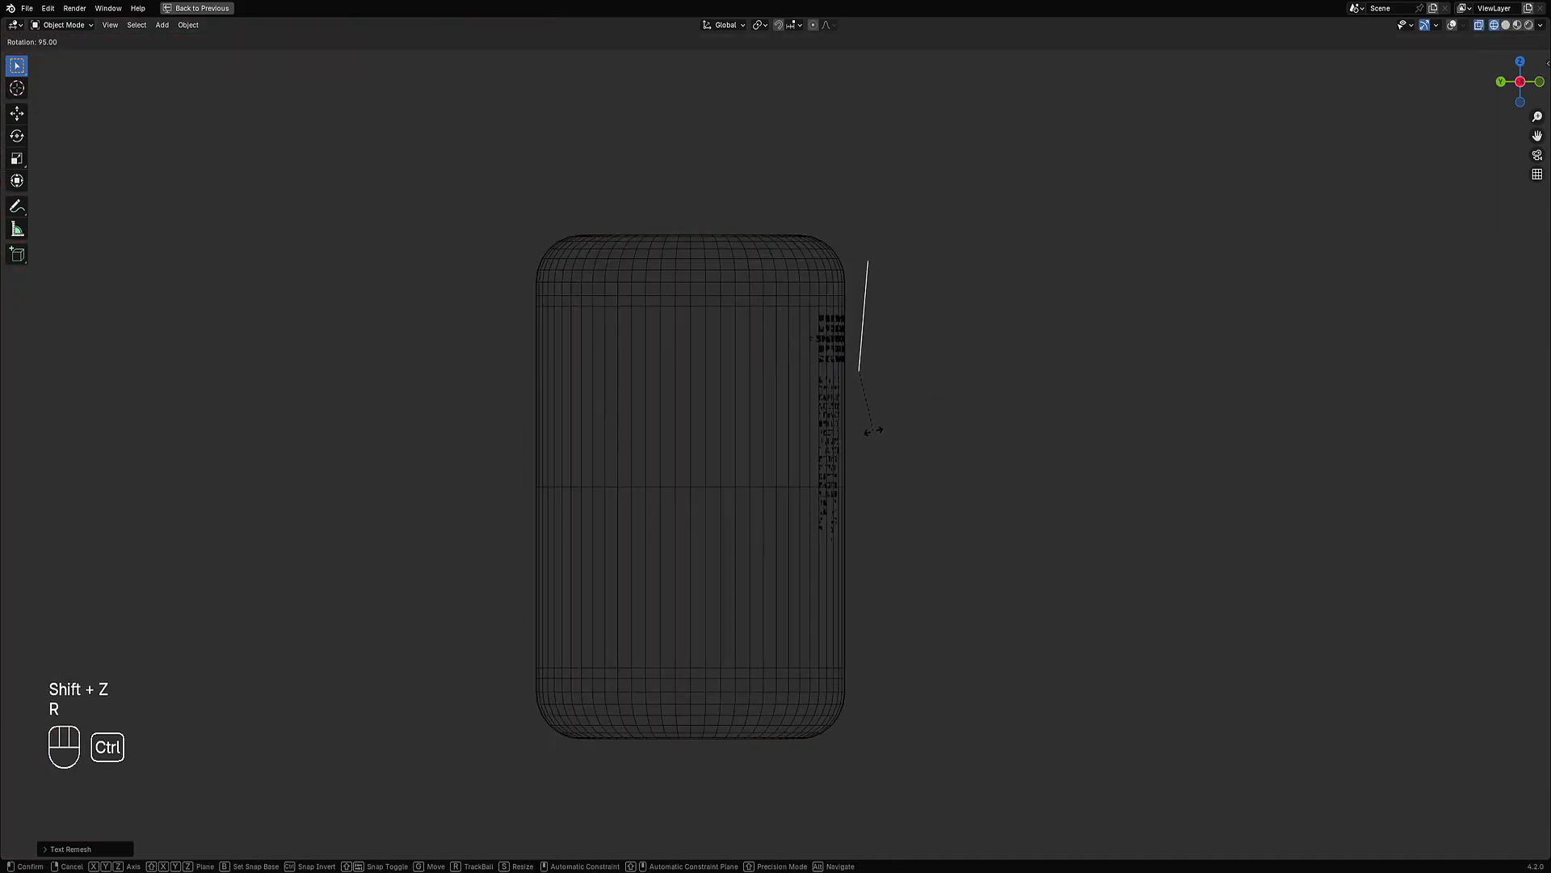
pyautogui.click(875, 428)
pyautogui.press('g')
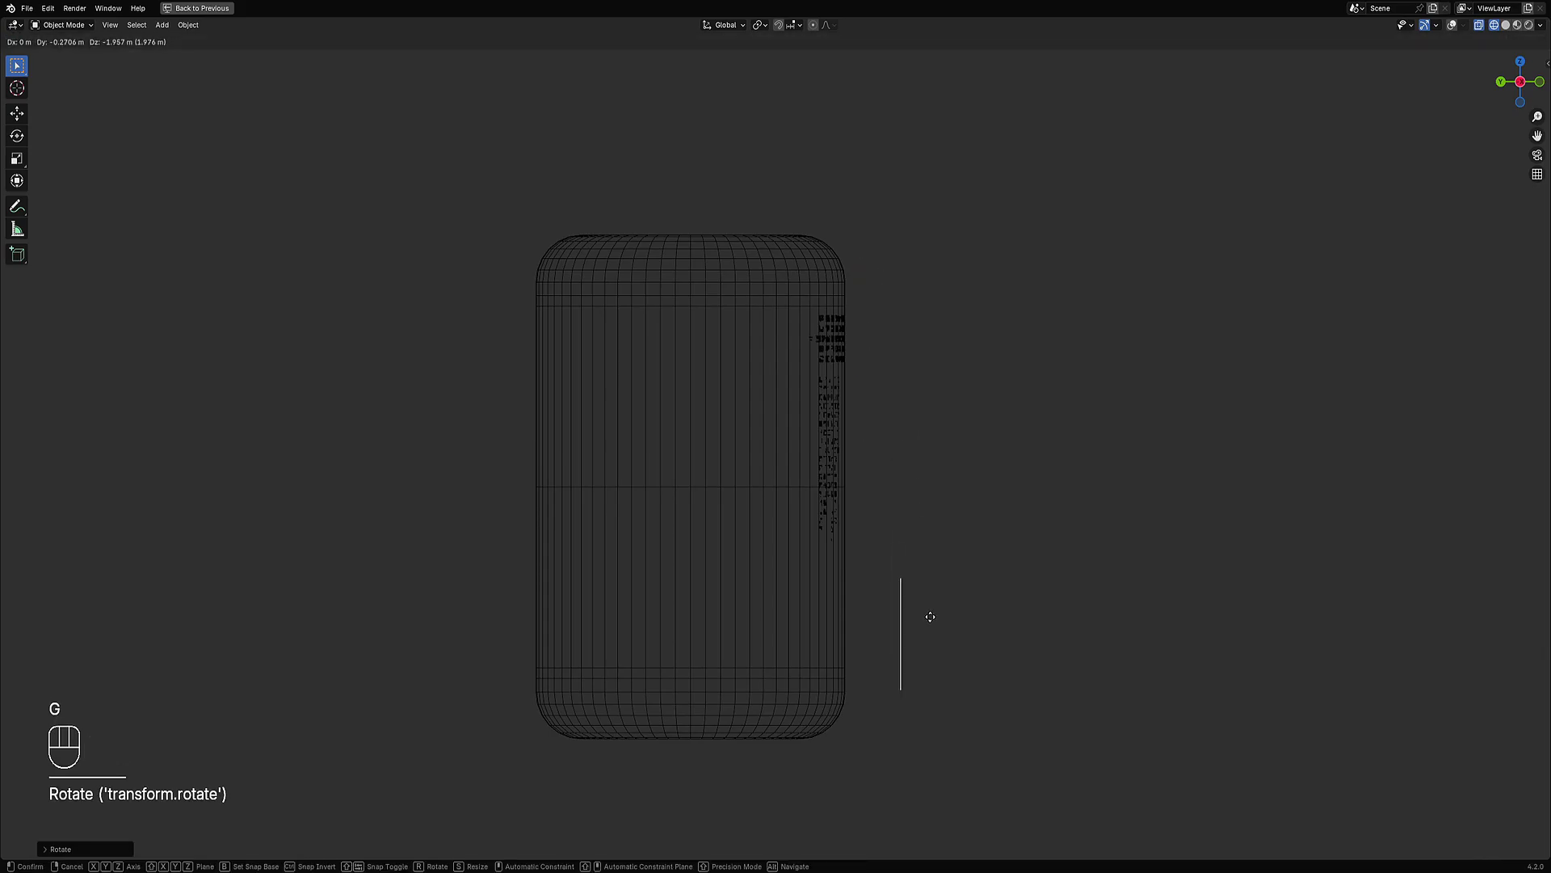
pyautogui.click(927, 616)
# Step: Scale the BLENDER mesh down and place it over the cylinder's lower part, below the second glyph set
pyautogui.moveTo(1198, 488); pyautogui.dragTo(1135, 434, button='middle')
pyautogui.scroll(-2, 1019, 499)
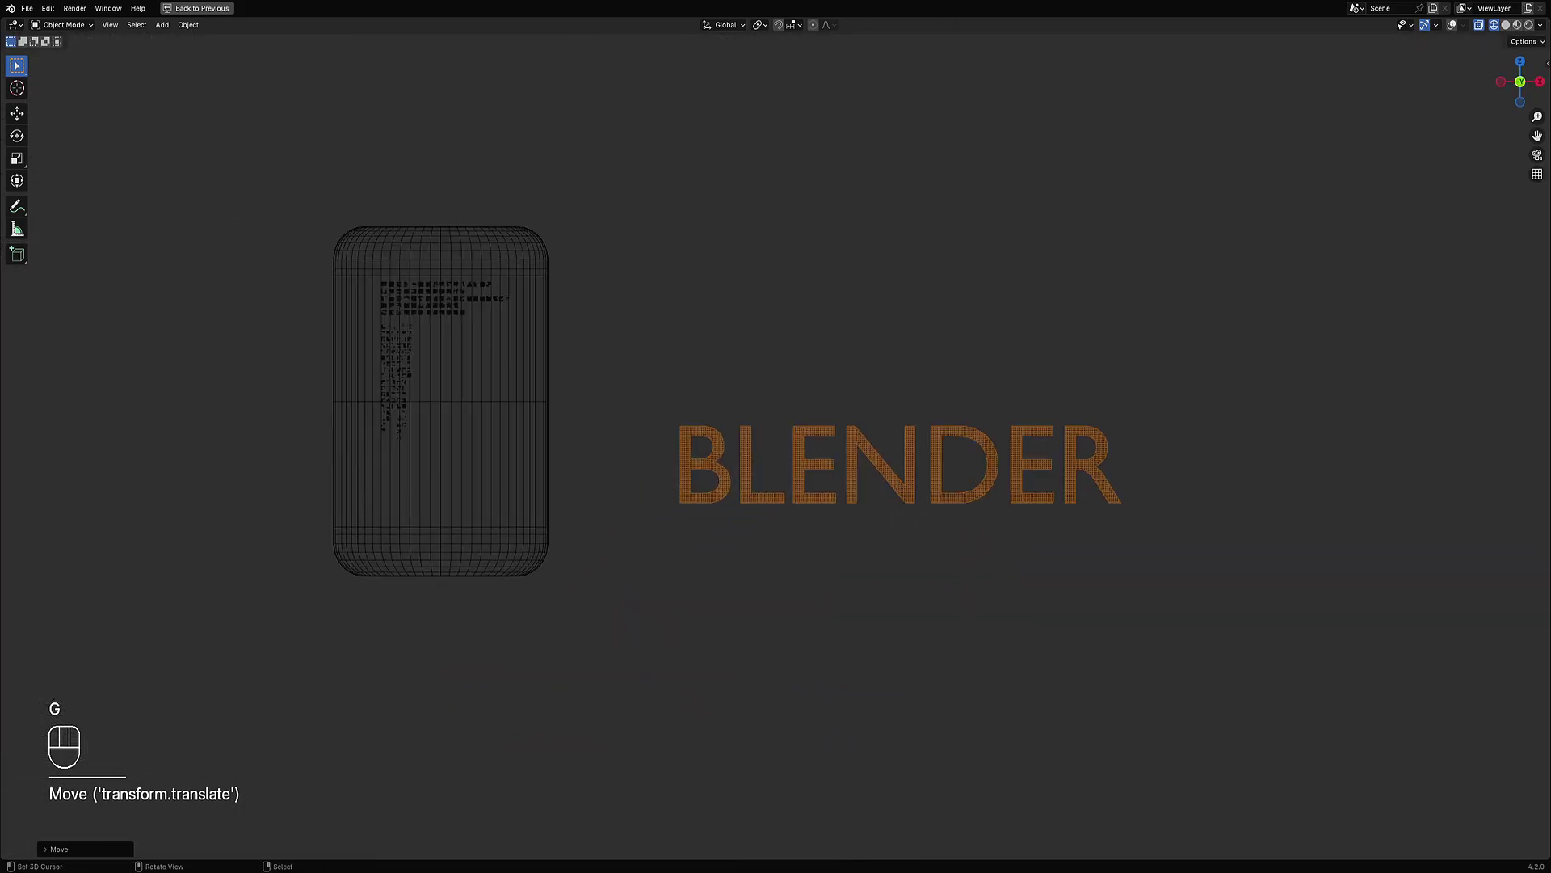
pyautogui.press('s')
pyautogui.click(836, 479)
pyautogui.press('g')
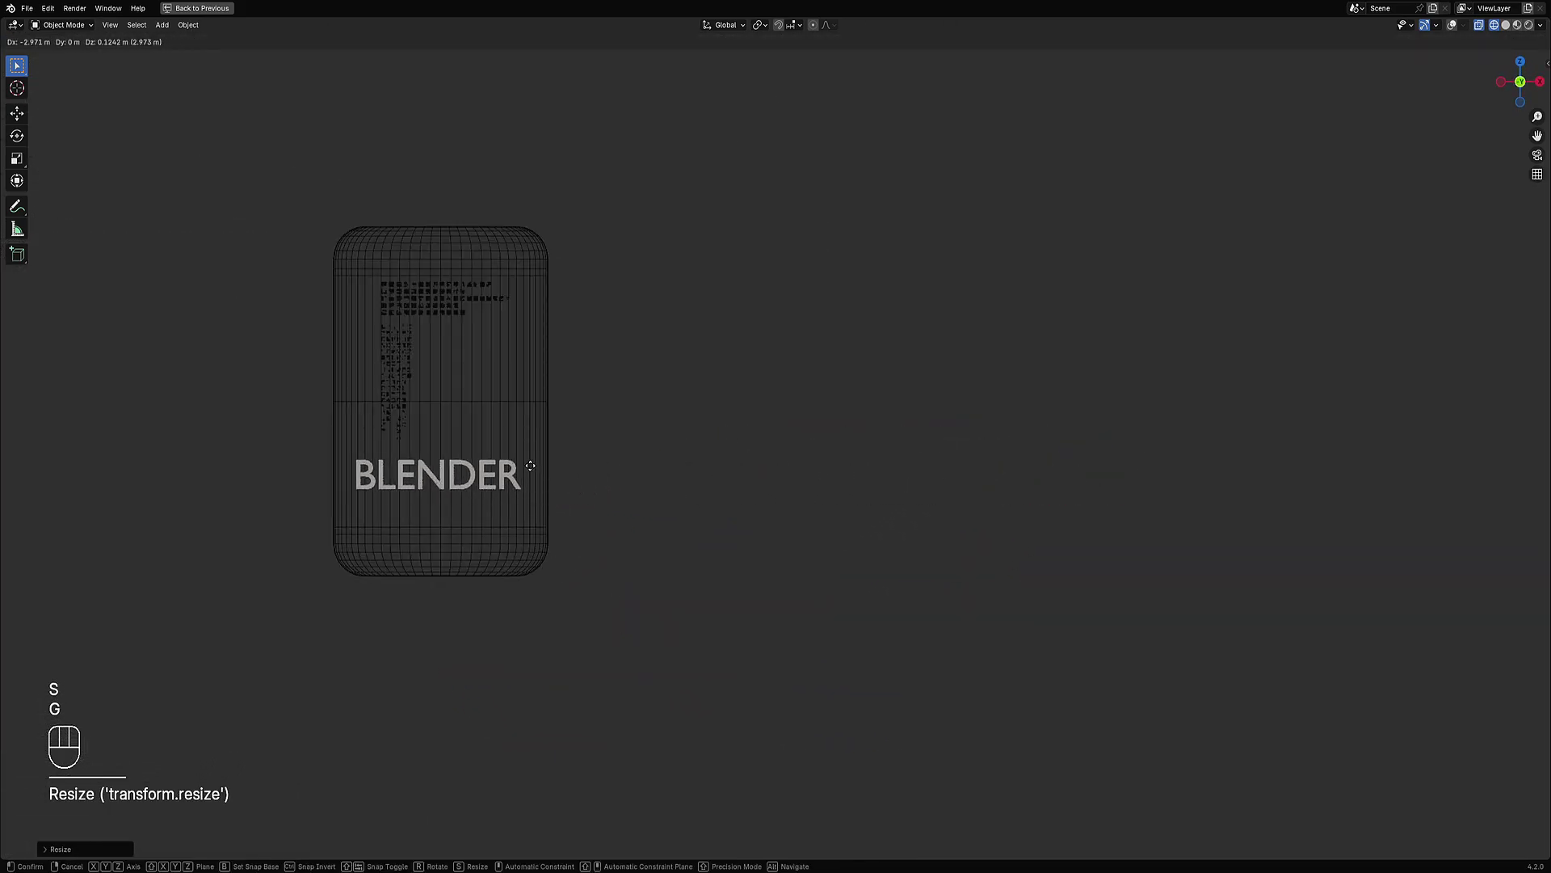
pyautogui.click(527, 467)
pyautogui.keyDown('shift'); pyautogui.moveTo(569, 465); pyautogui.dragTo(728, 447, button='middle'); pyautogui.keyUp('shift')
pyautogui.scroll(3, 732, 449)
pyautogui.press('s')
pyautogui.click(639, 464)
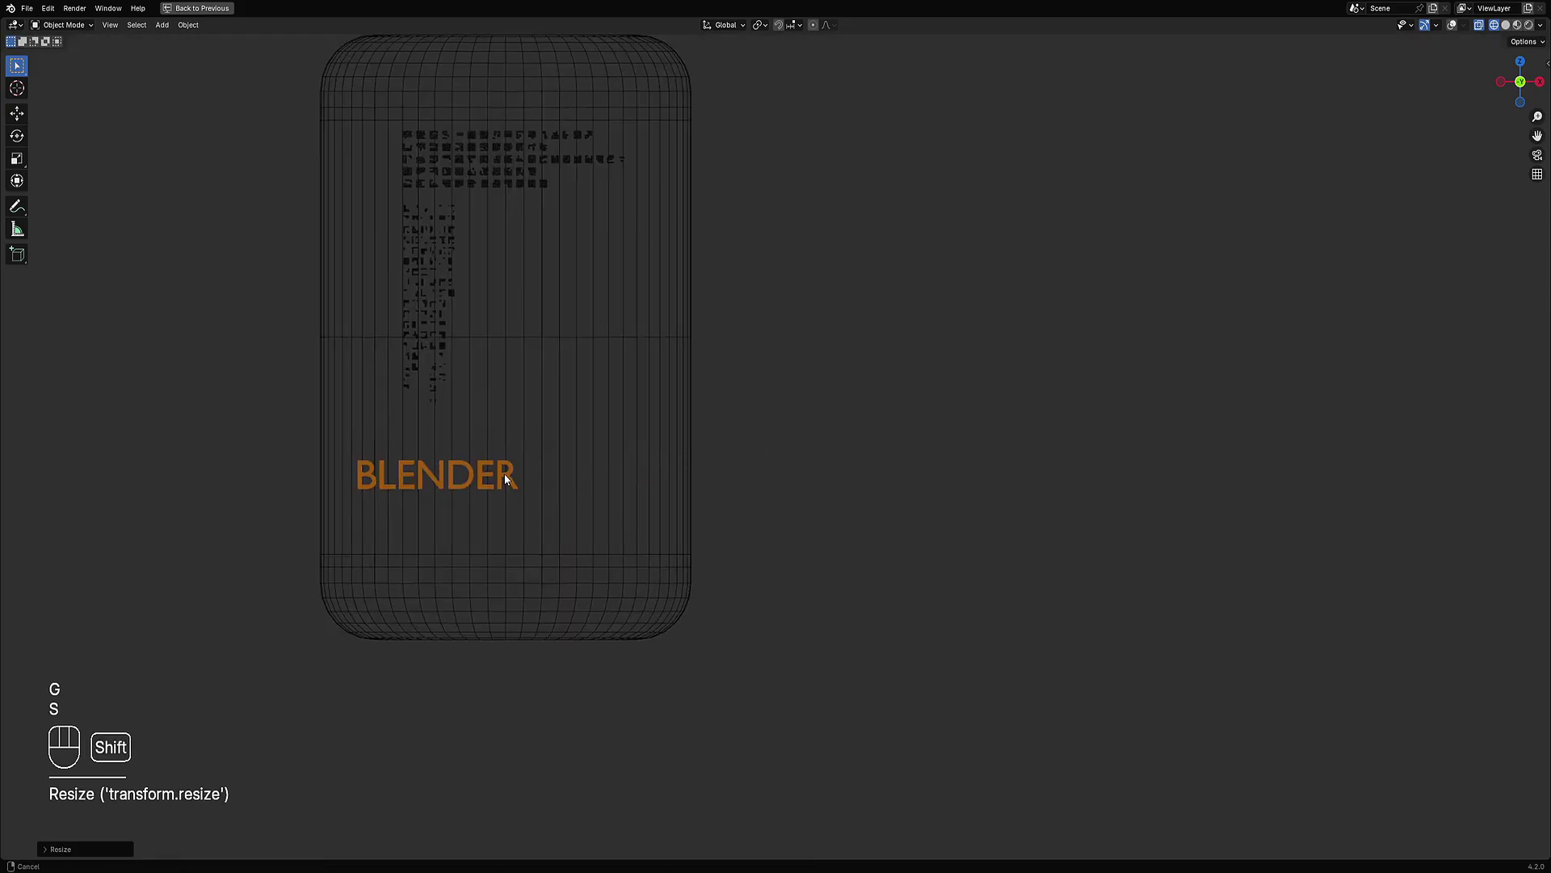
# Step: Enlarge the BLENDER mesh and place it just below the second glyph set in the front view
pyautogui.scroll(2, 682, 544)
pyautogui.press('g')
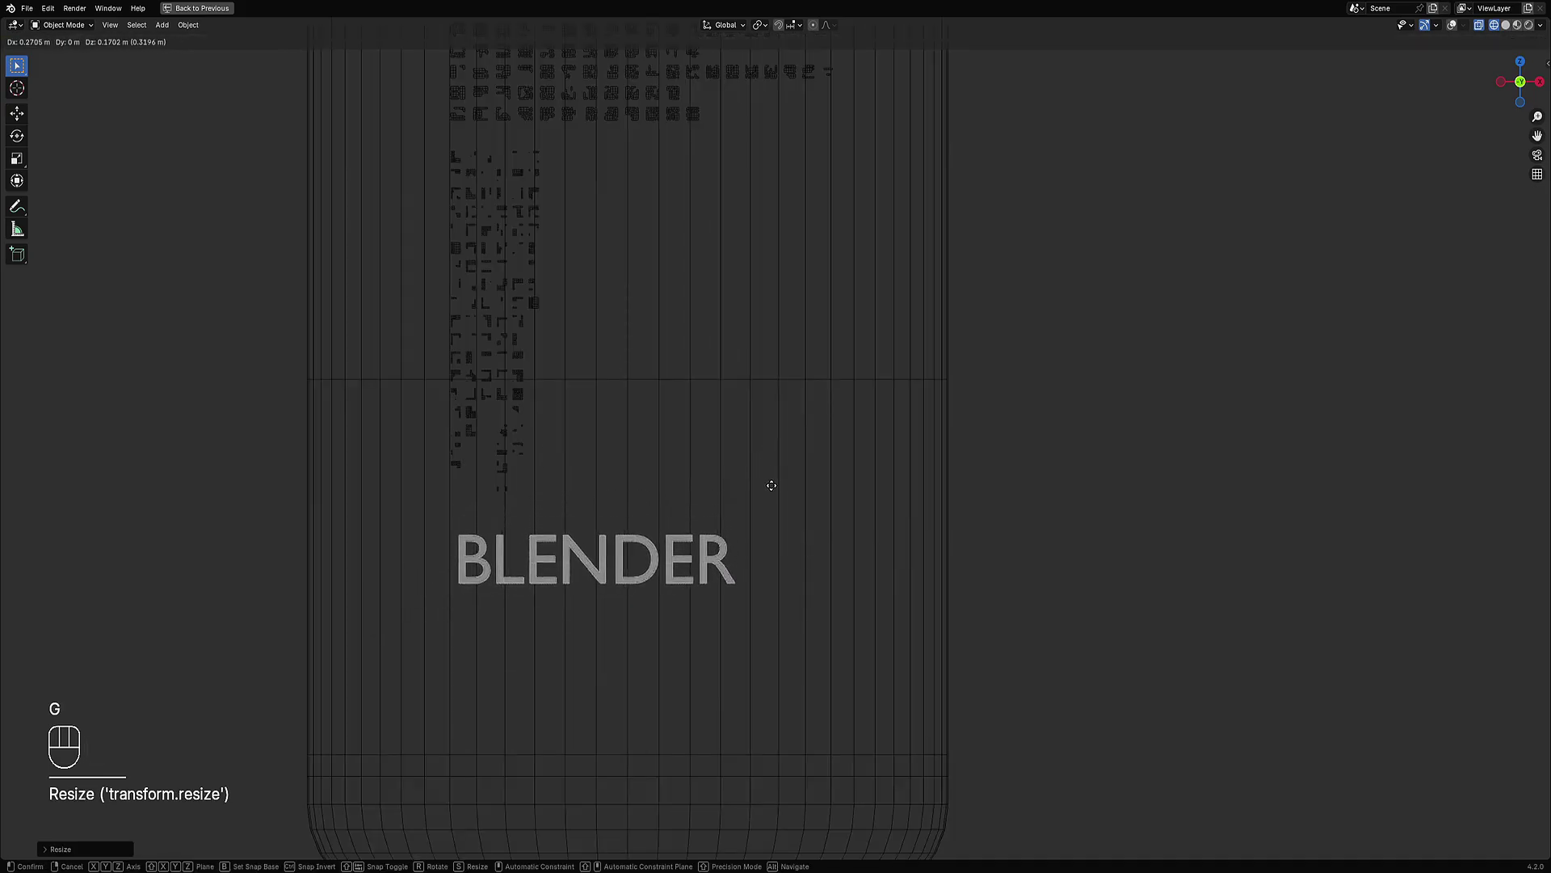
pyautogui.click(768, 530)
pyautogui.press('s')
pyautogui.click(903, 517)
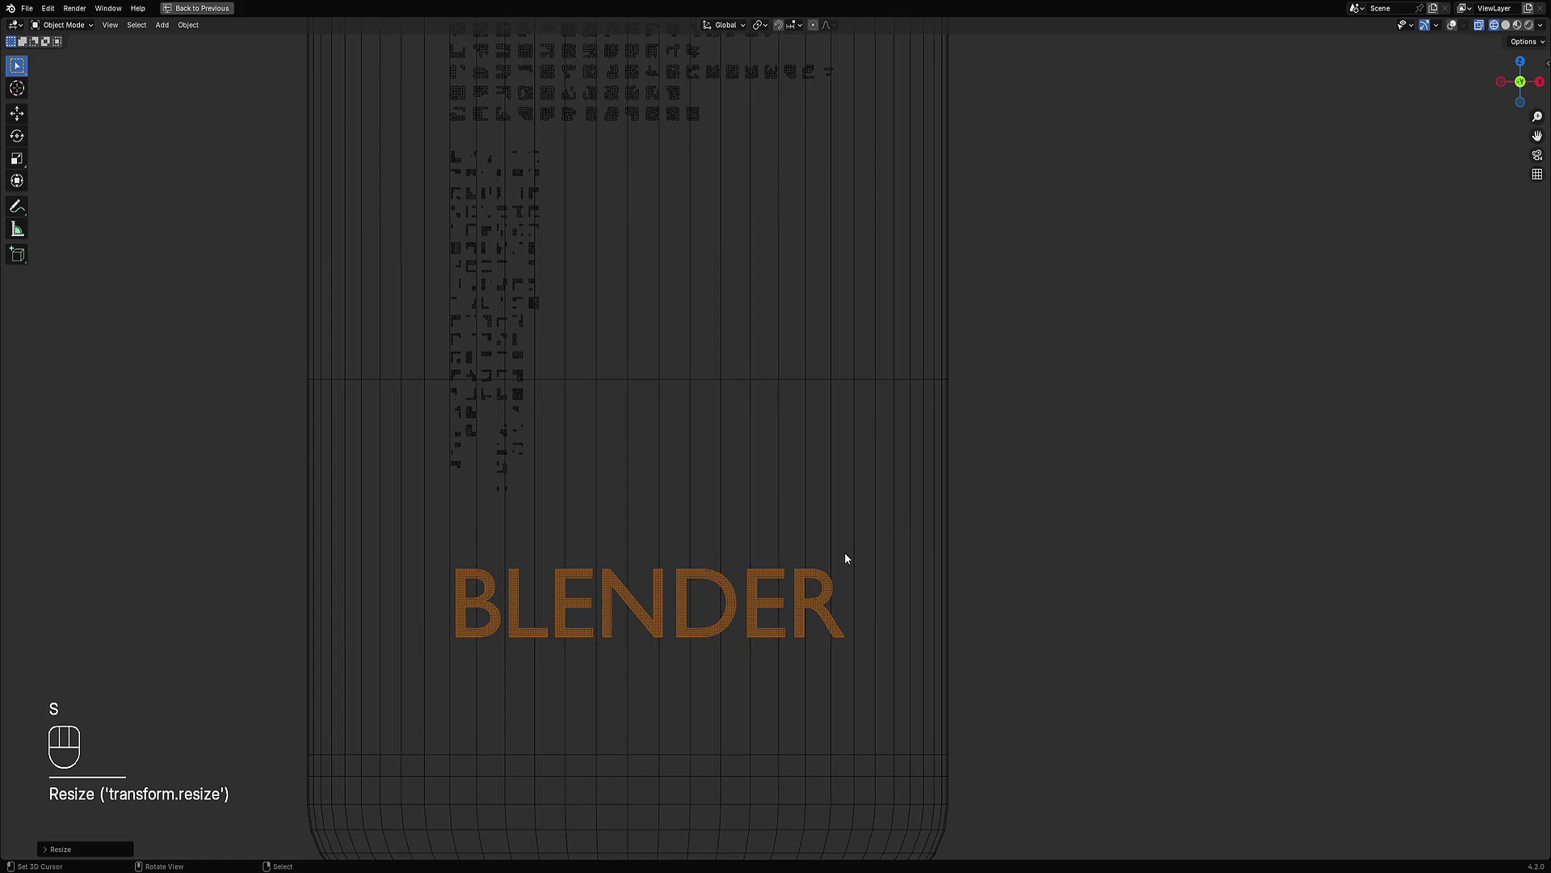
pyautogui.press('g')
pyautogui.click(776, 523)
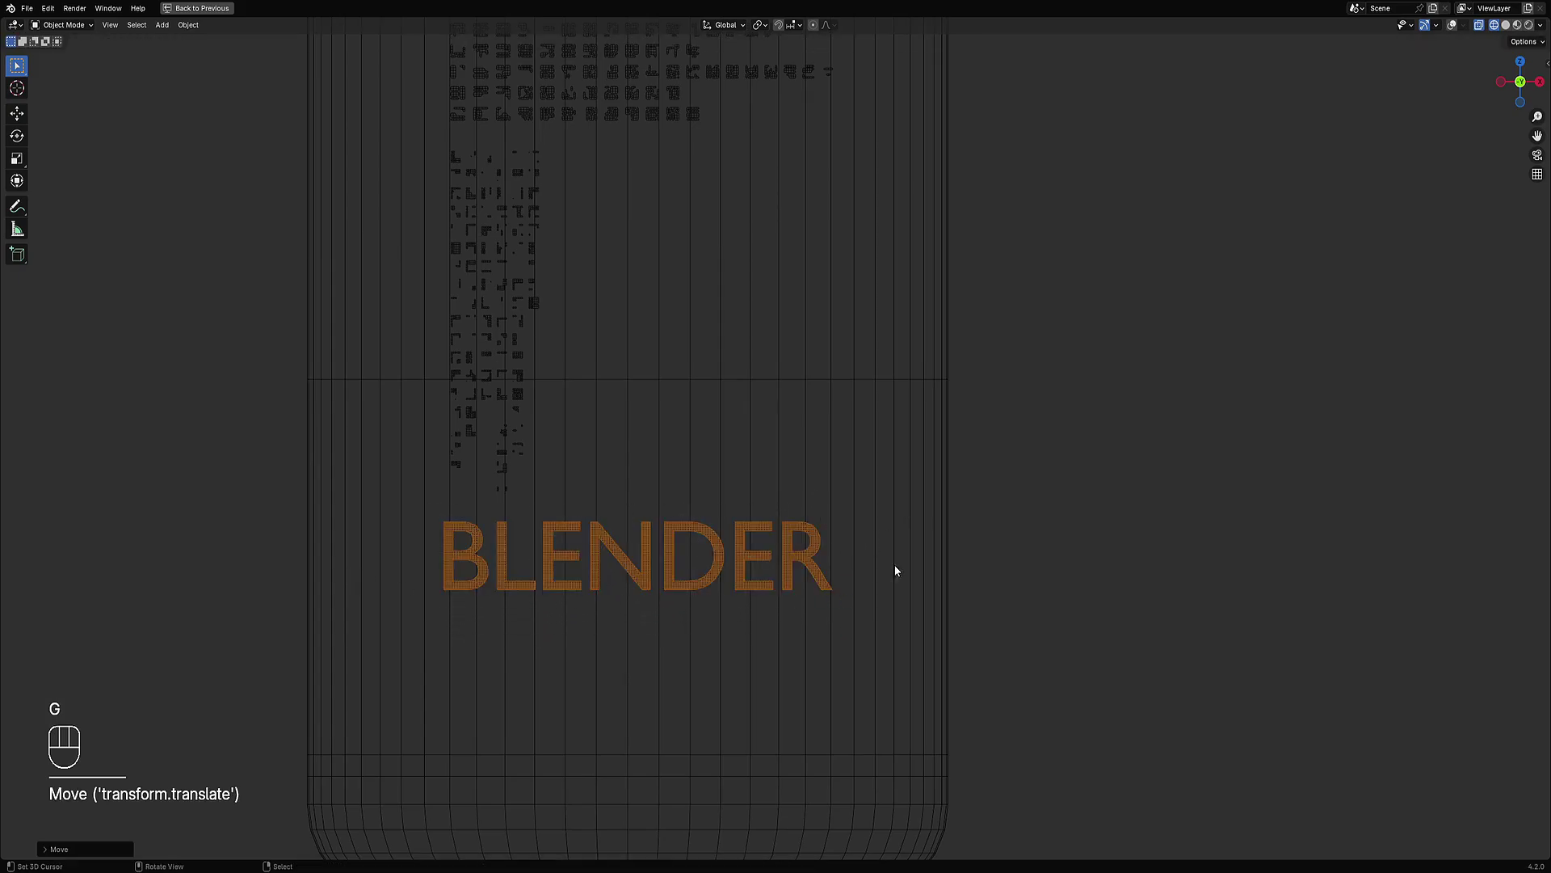
pyautogui.hotkey('shift', 'a')
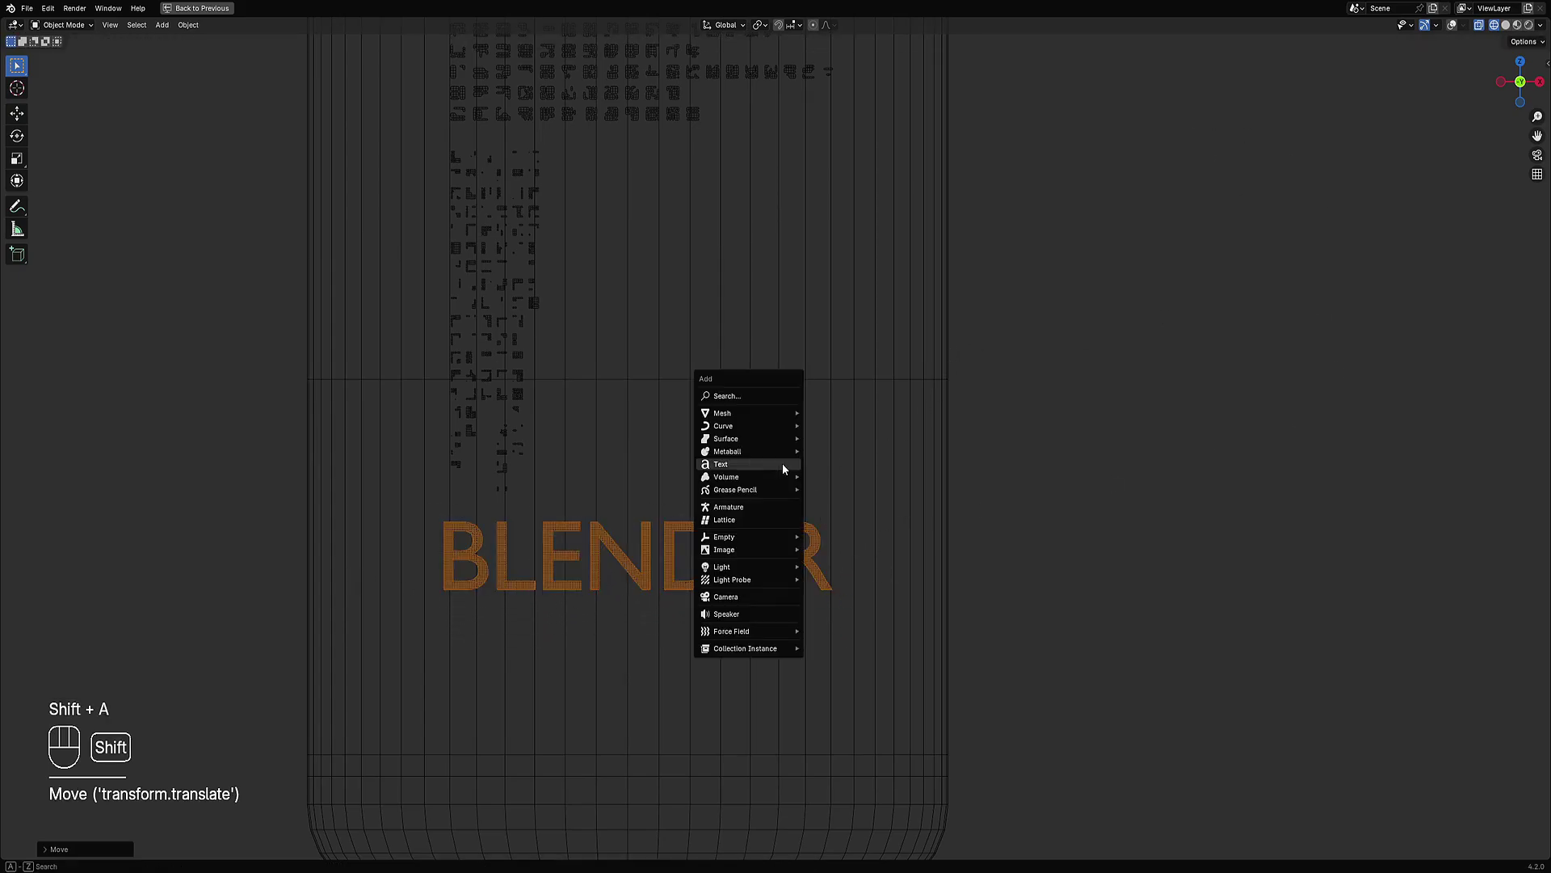
# Step: From the top view, move the BLENDER mesh closer to the front of the cylinder and scale it down
pyautogui.scroll(-1, 751, 437)
pyautogui.scroll(-2, 772, 409)
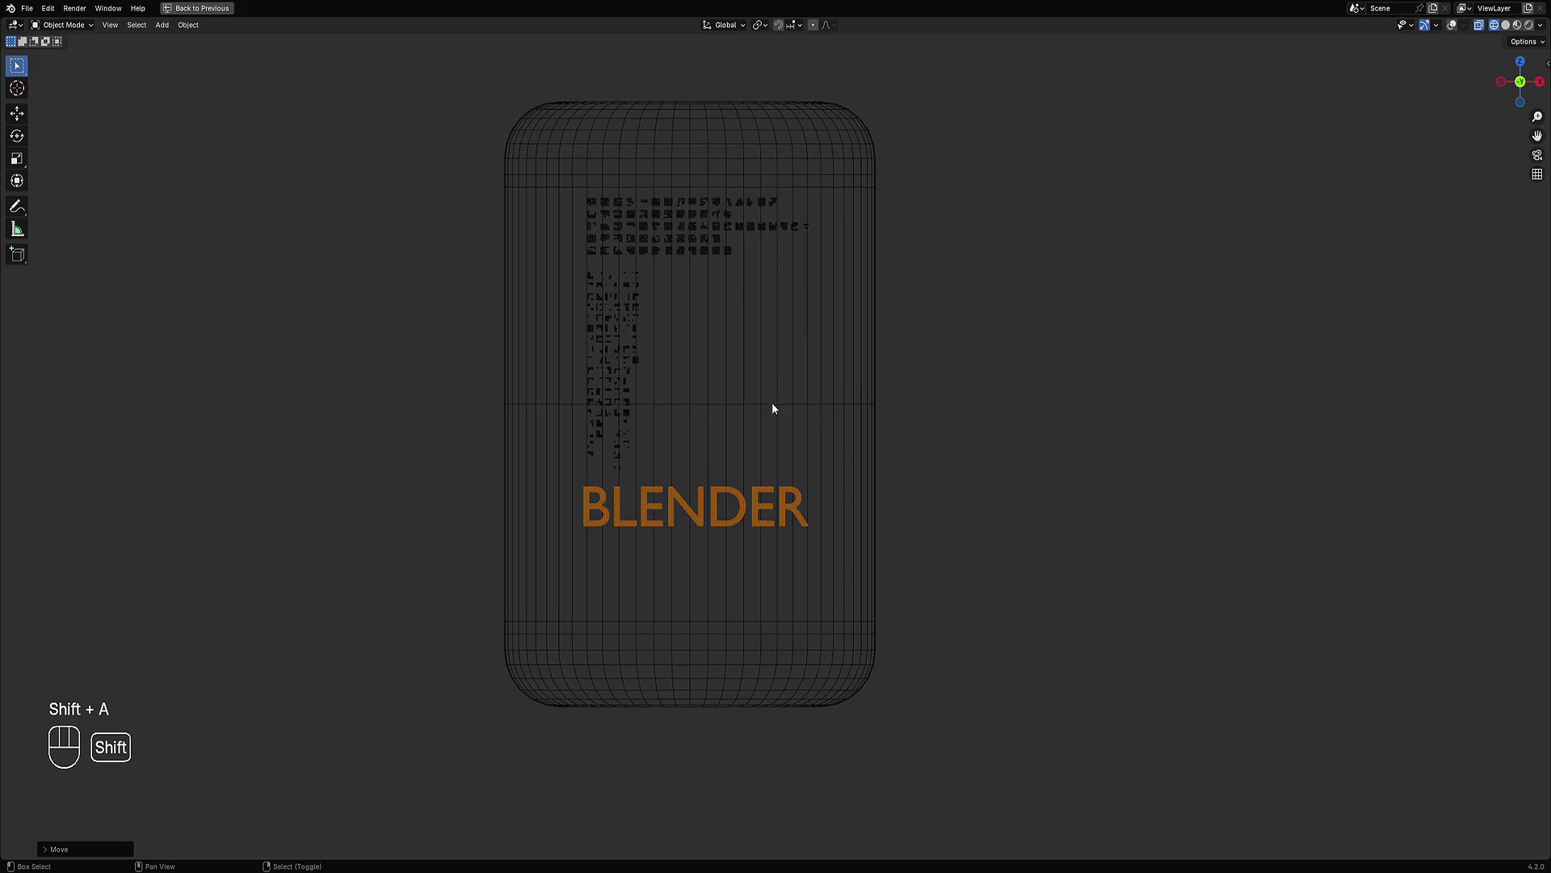
pyautogui.moveTo(772, 408); pyautogui.dragTo(807, 556, button='middle')
pyautogui.hotkey('shift', 'z')
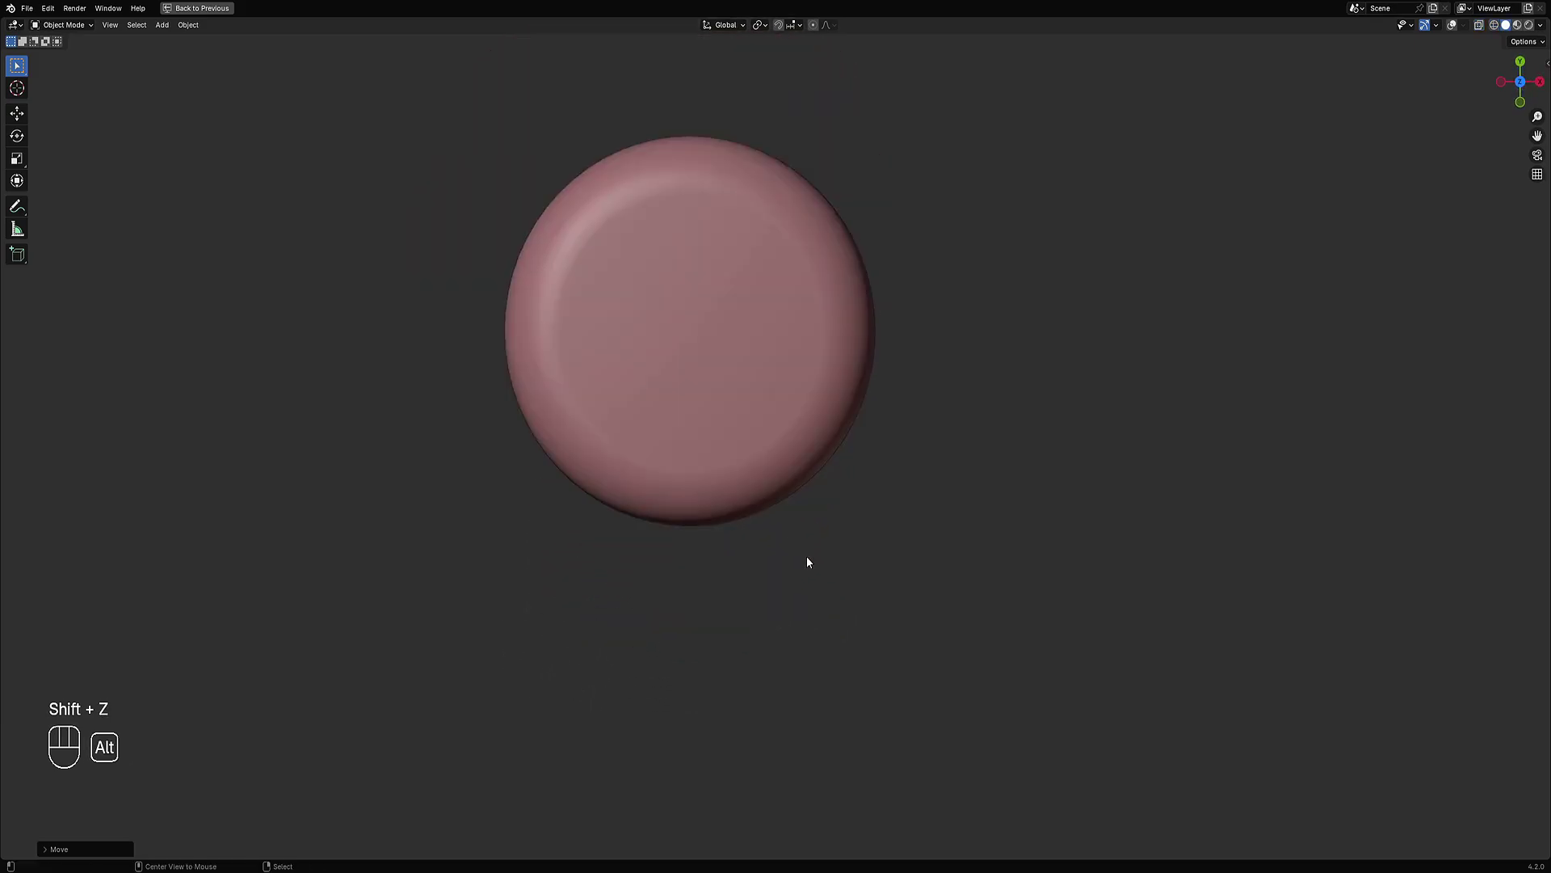
pyautogui.hotkey('shift', 'z')
pyautogui.scroll(2, 728, 501)
pyautogui.press('g')
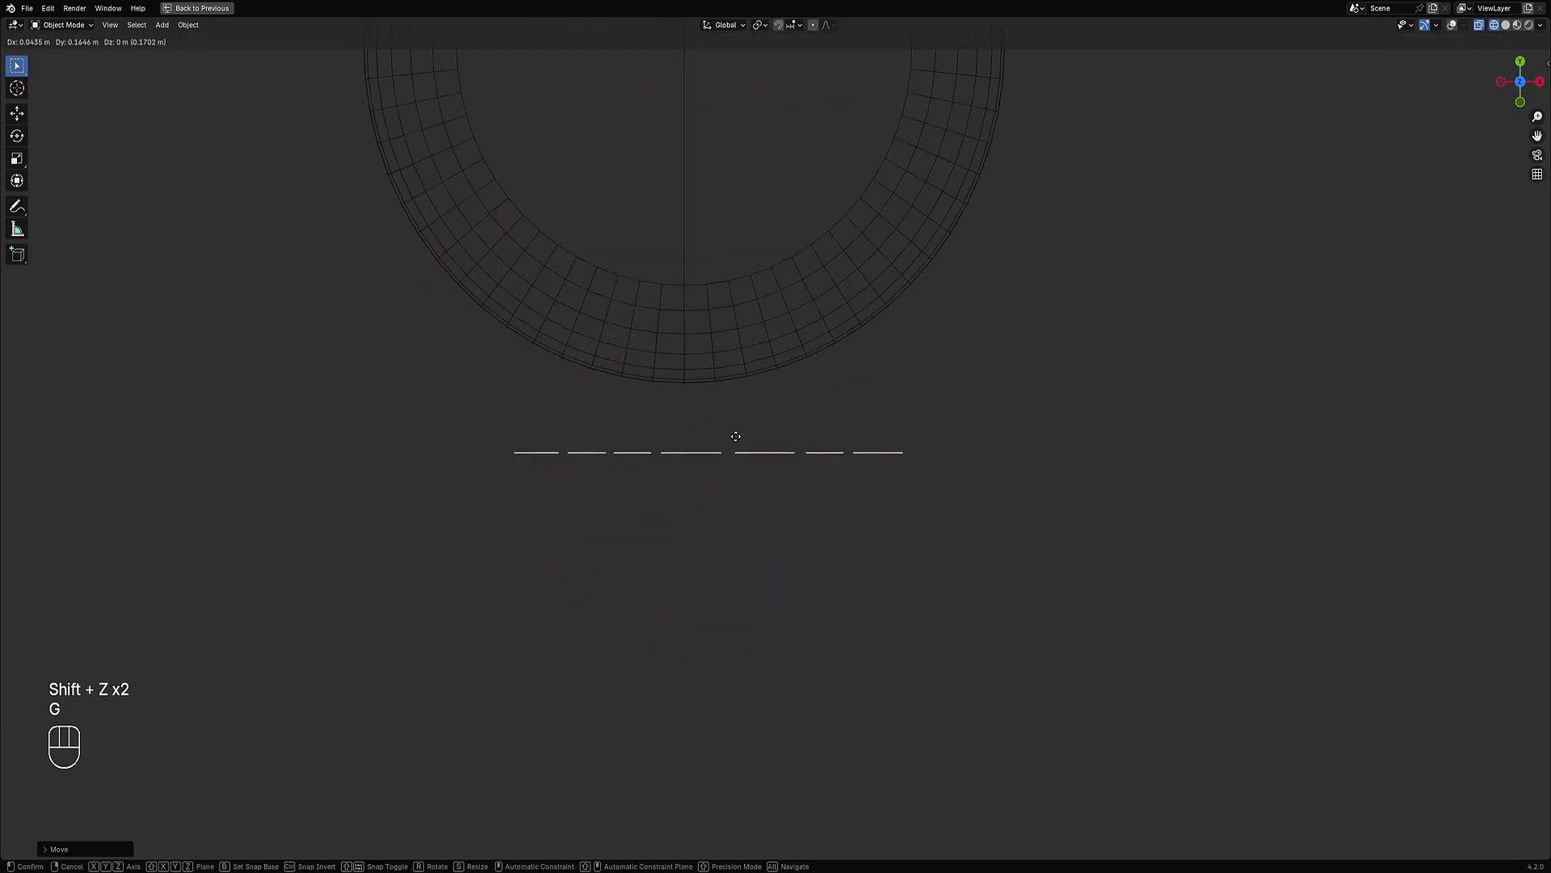
pyautogui.click(724, 426)
pyautogui.press('s')
pyautogui.click(858, 438)
pyautogui.press('g')
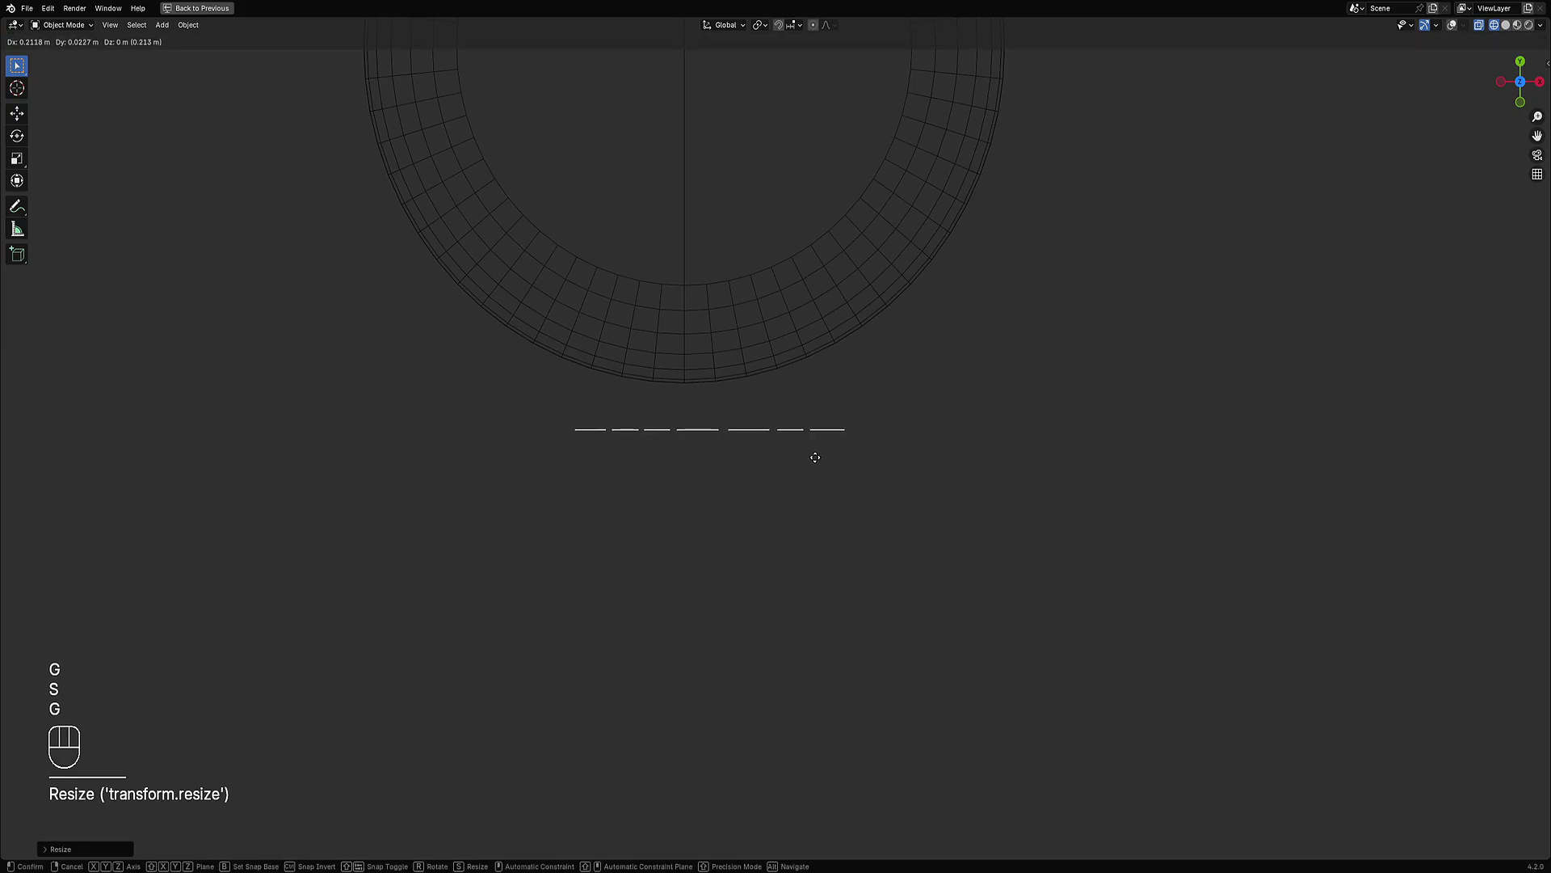
pyautogui.click(811, 458)
# Step: In the front view, enlarge the BLENDER mesh again and reposition it on the cylinder's lower half
pyautogui.moveTo(810, 452); pyautogui.dragTo(821, 348, button='middle')
pyautogui.keyDown('shift'); pyautogui.moveTo(808, 530); pyautogui.dragTo(798, 382, button='middle'); pyautogui.keyUp('shift')
pyautogui.scroll(4, 798, 381)
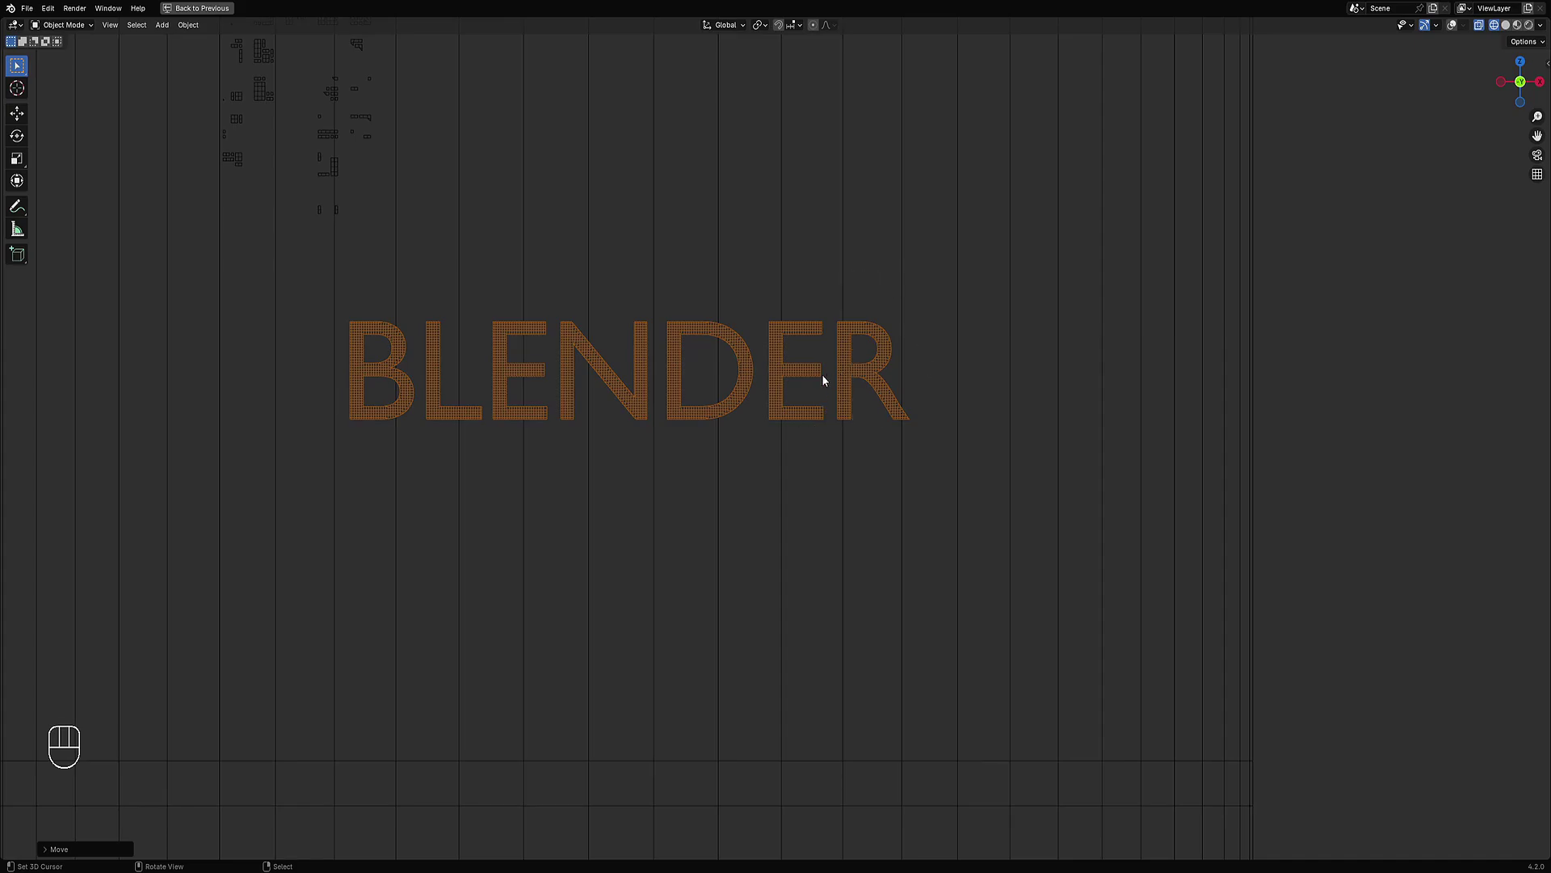
pyautogui.keyDown('shift'); pyautogui.moveTo(822, 375); pyautogui.dragTo(929, 449, button='middle'); pyautogui.keyUp('shift')
pyautogui.scroll(2, 490, 420)
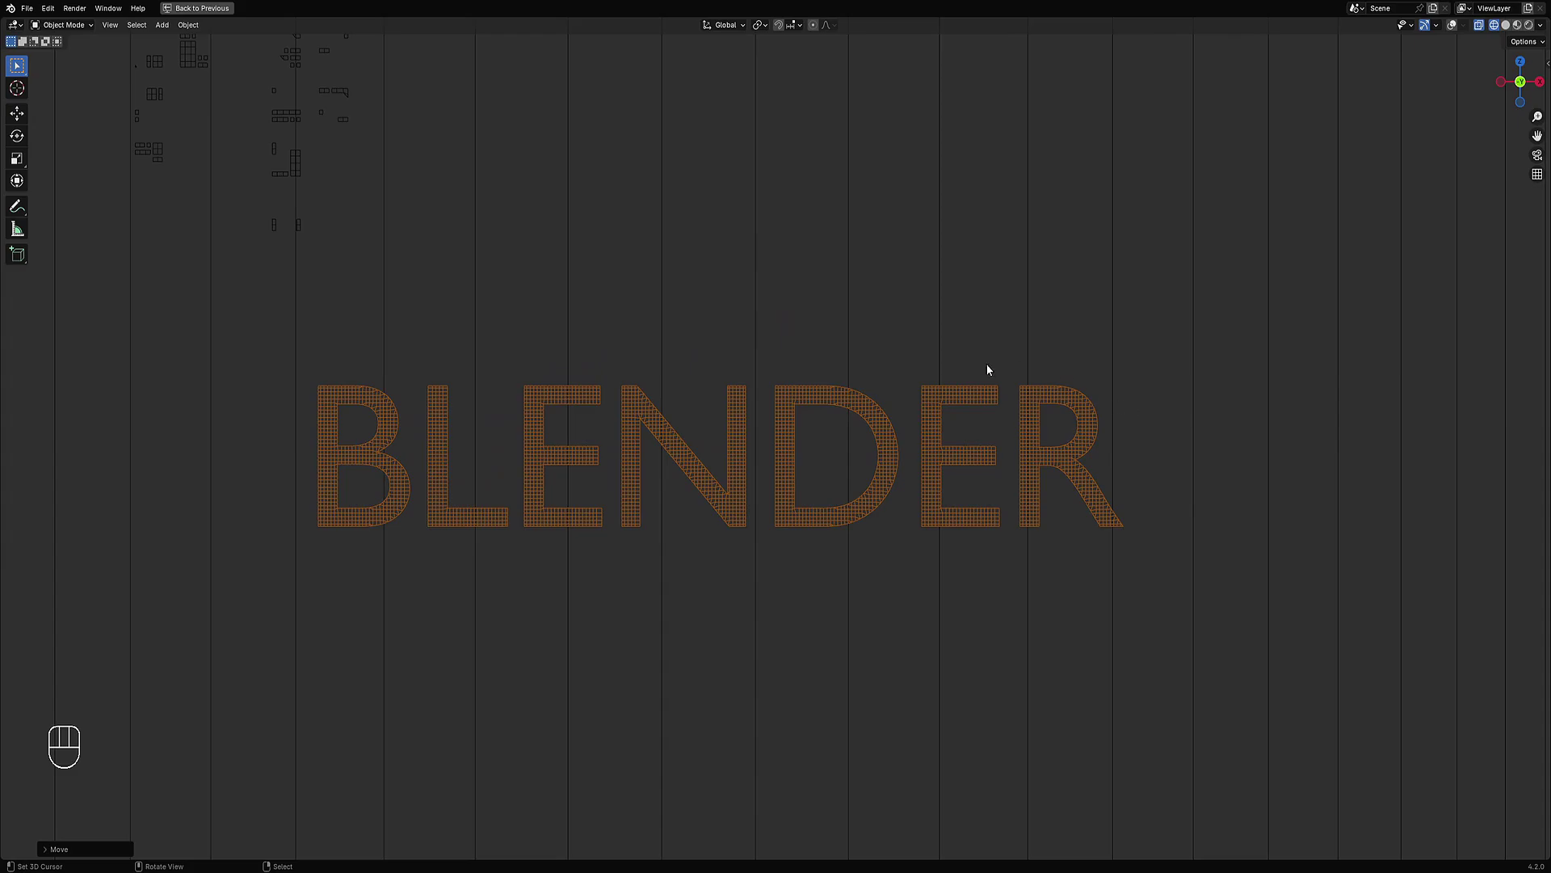
pyautogui.press('s')
pyautogui.click(1298, 377)
pyautogui.scroll(-6, 1105, 394)
pyautogui.press('g')
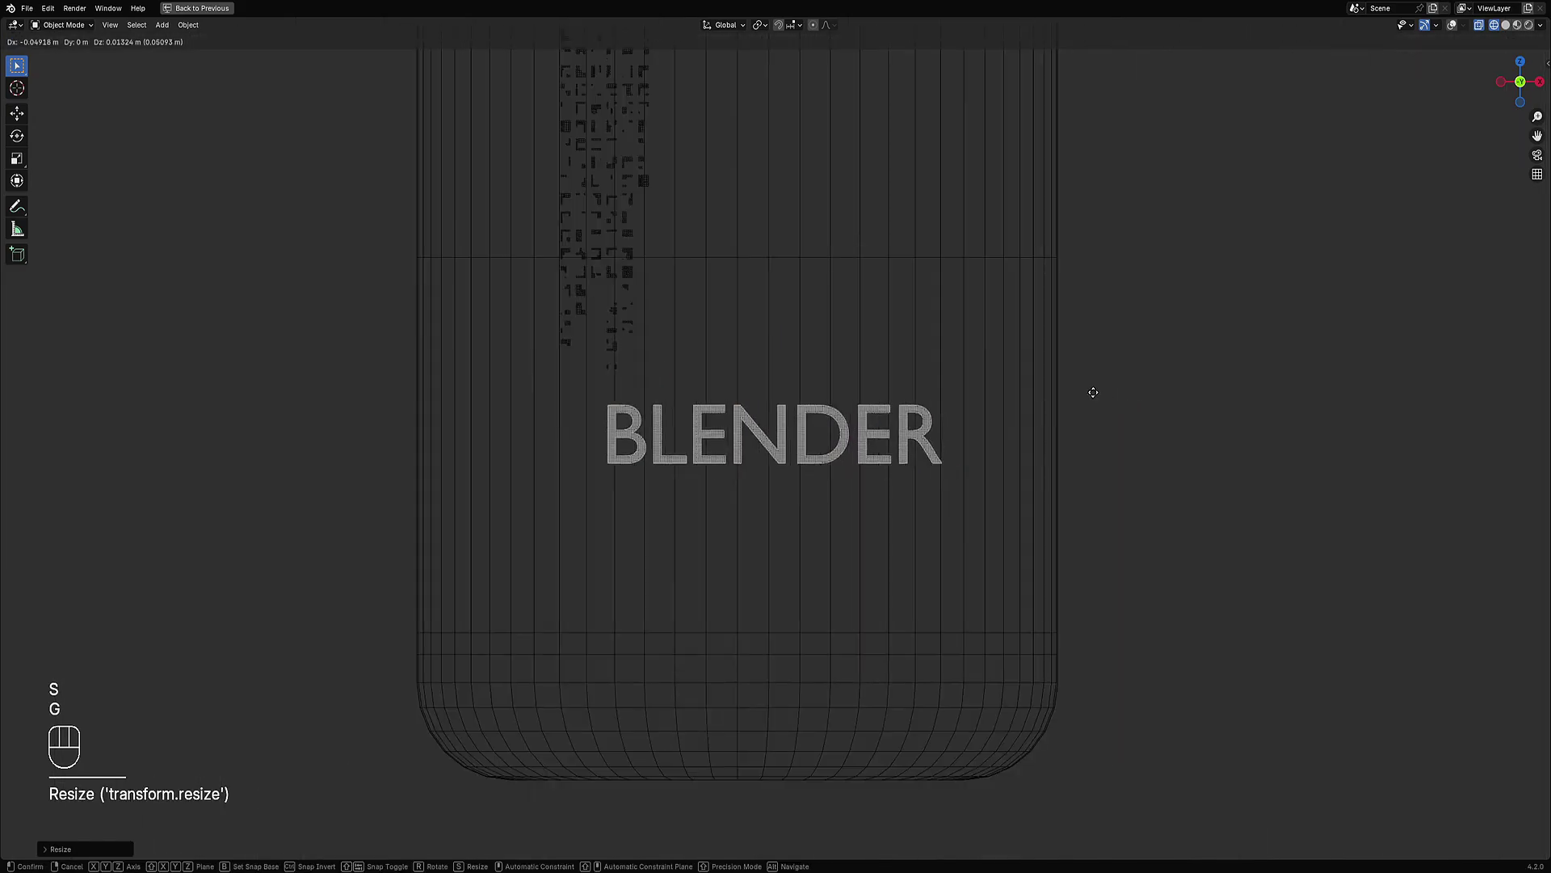
pyautogui.click(1082, 391)
pyautogui.press('s')
pyautogui.click(1118, 384)
# Step: Shrinkwrap the BLENDER mesh onto the cylinder with a 0.0002 offset, using Data Transfer and Floater Mesh
pyautogui.hotkey('shift', 'z')
pyautogui.moveTo(938, 417)
pyautogui.mouseDown(button='middle')
pyautogui.moveTo(978, 331)
pyautogui.moveTo(970, 433)
pyautogui.mouseUp(button='middle')
pyautogui.hotkey('shift', 'alt', 'z')
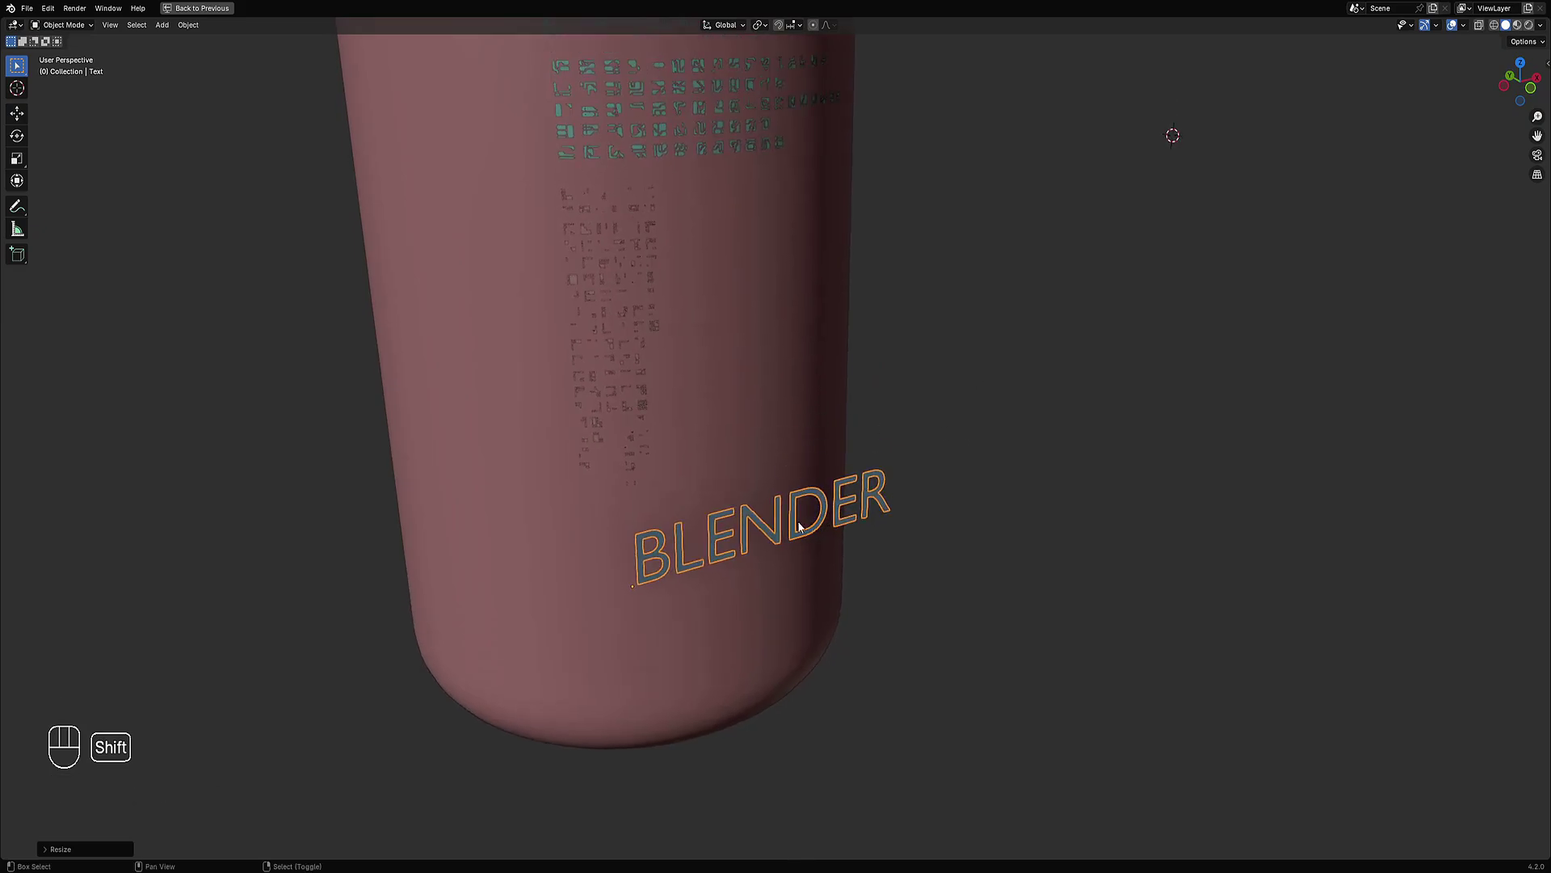
pyautogui.click(802, 319)
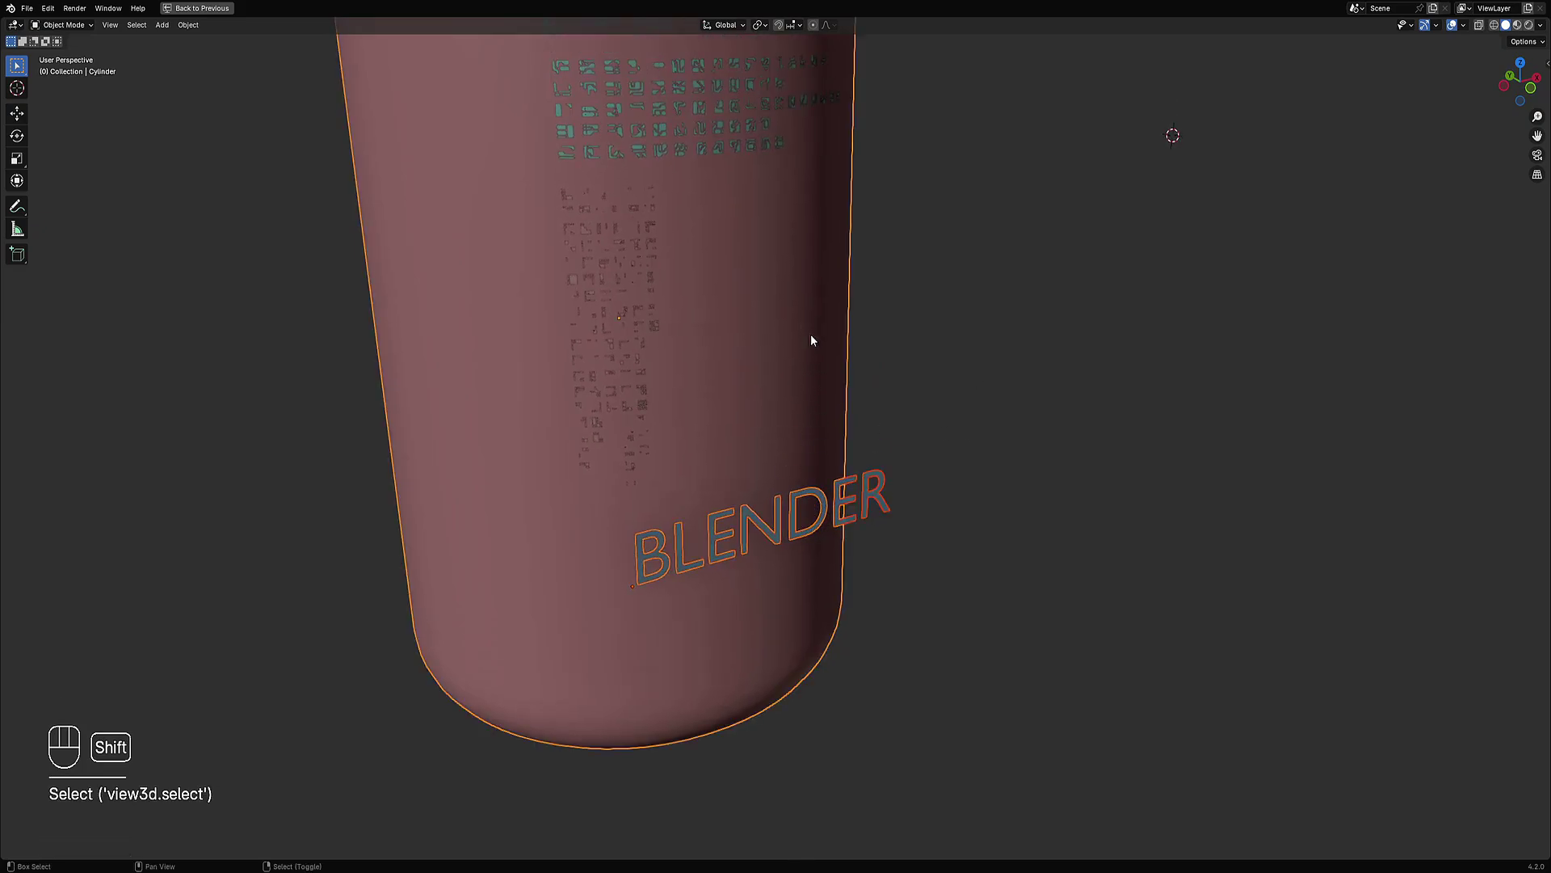
pyautogui.moveTo(811, 332); pyautogui.dragTo(831, 274, button='middle')
pyautogui.scroll(4, 831, 274)
pyautogui.hotkey('shift', 'ctrl', 'x')
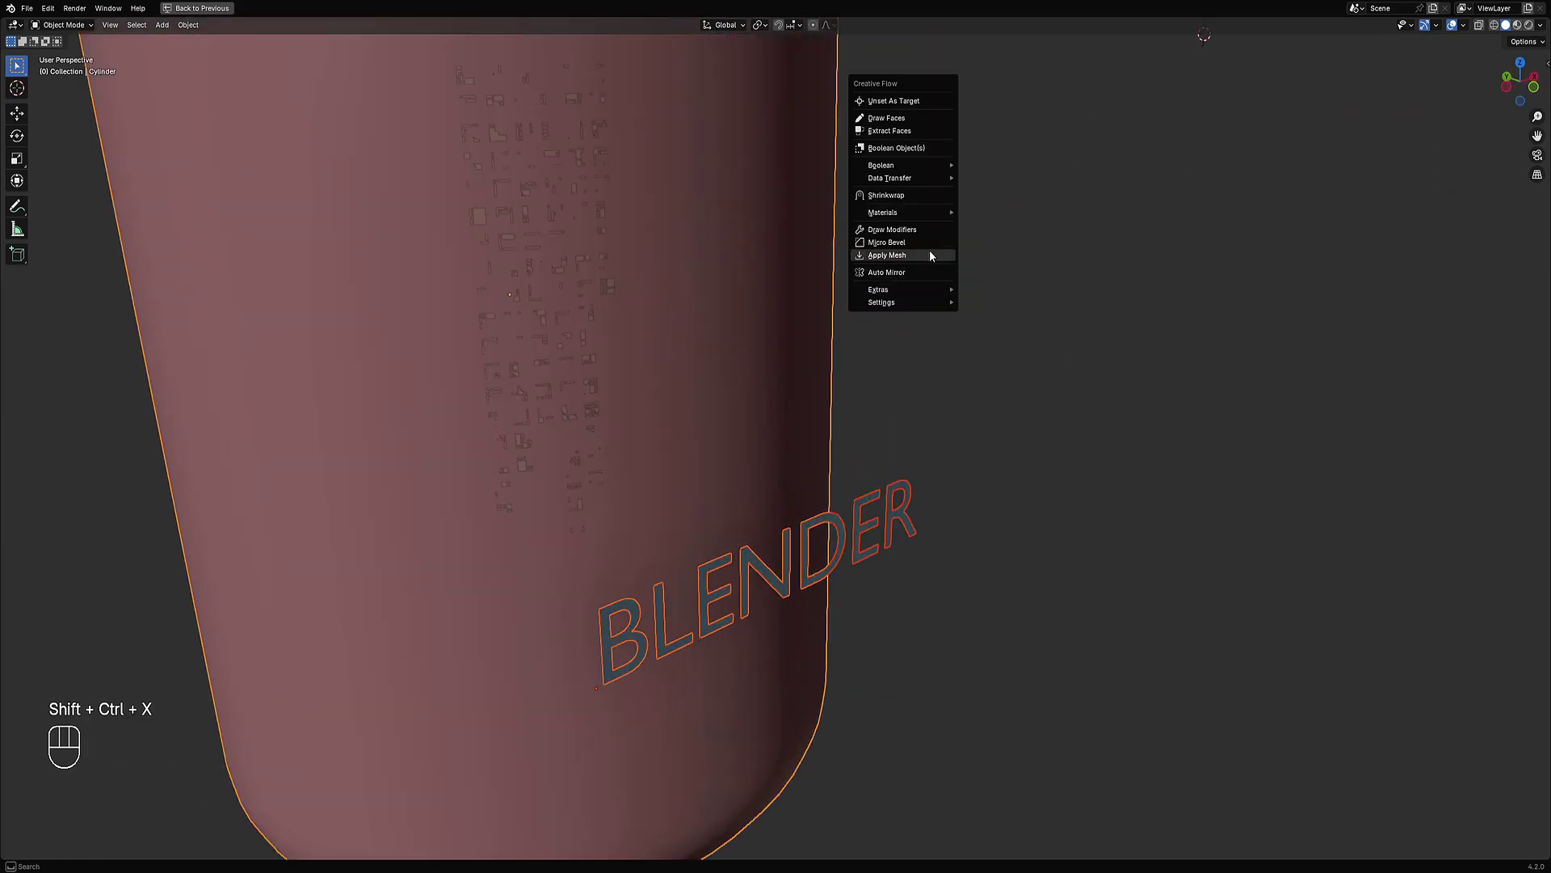
pyautogui.click(914, 197)
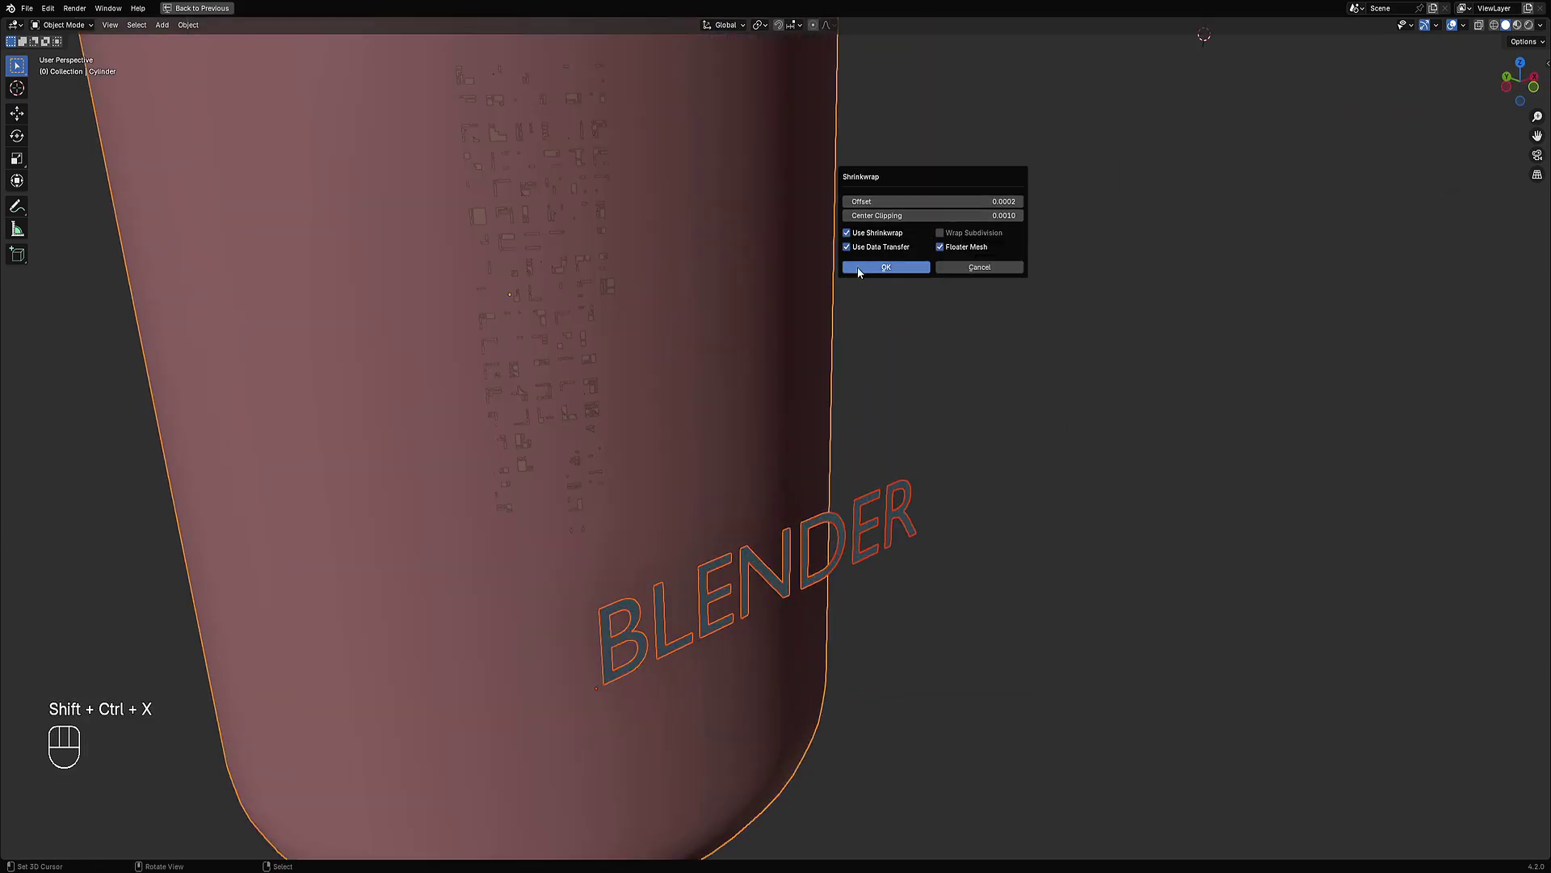
pyautogui.click(919, 268)
pyautogui.scroll(3, 973, 471)
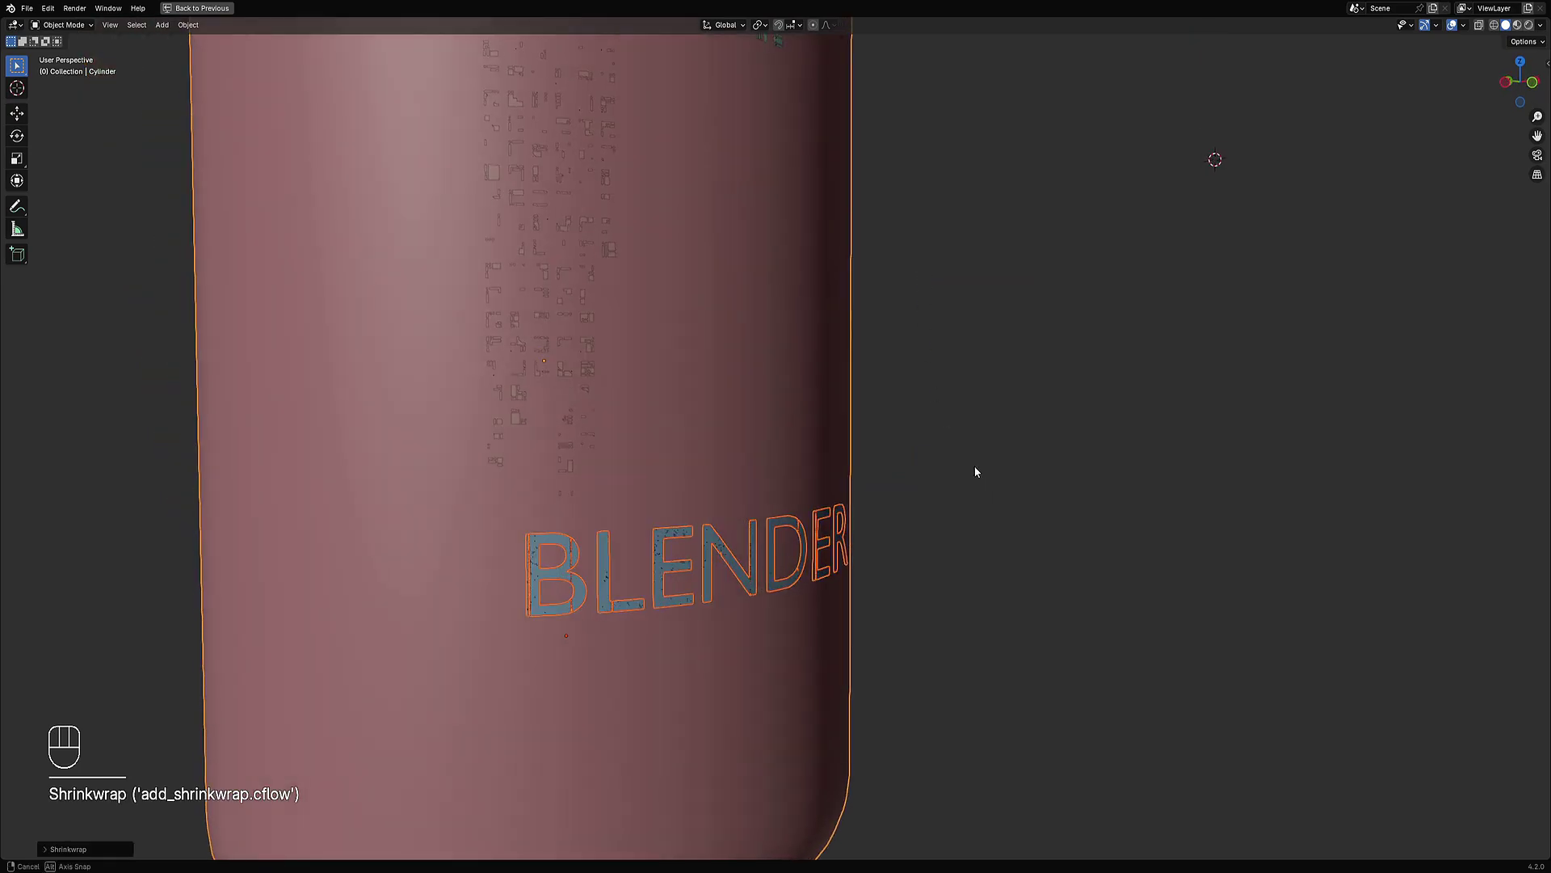
# Step: Raise the Shrinkwrap offset slightly and check the wrapped BLENDER text in rendered shading with overlays hidden
pyautogui.press('F9')
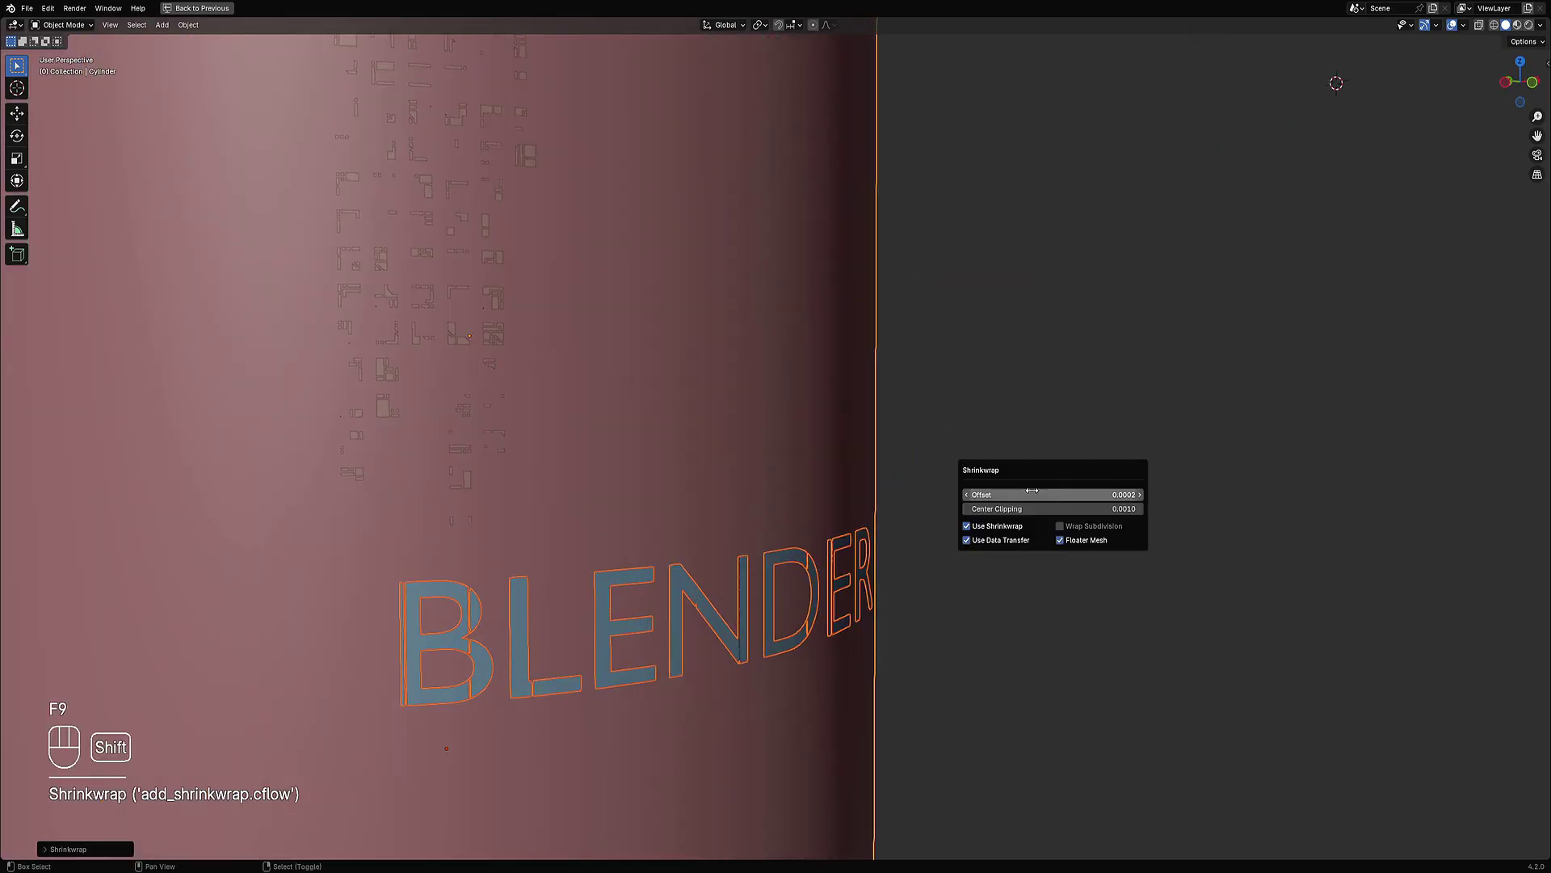
pyautogui.keyDown('shift'); pyautogui.moveTo(1033, 491); pyautogui.dragTo(1045, 494); pyautogui.keyUp('shift')
pyautogui.scroll(-3, 570, 590)
pyautogui.moveTo(569, 589); pyautogui.dragTo(856, 451, button='middle')
pyautogui.press('z')
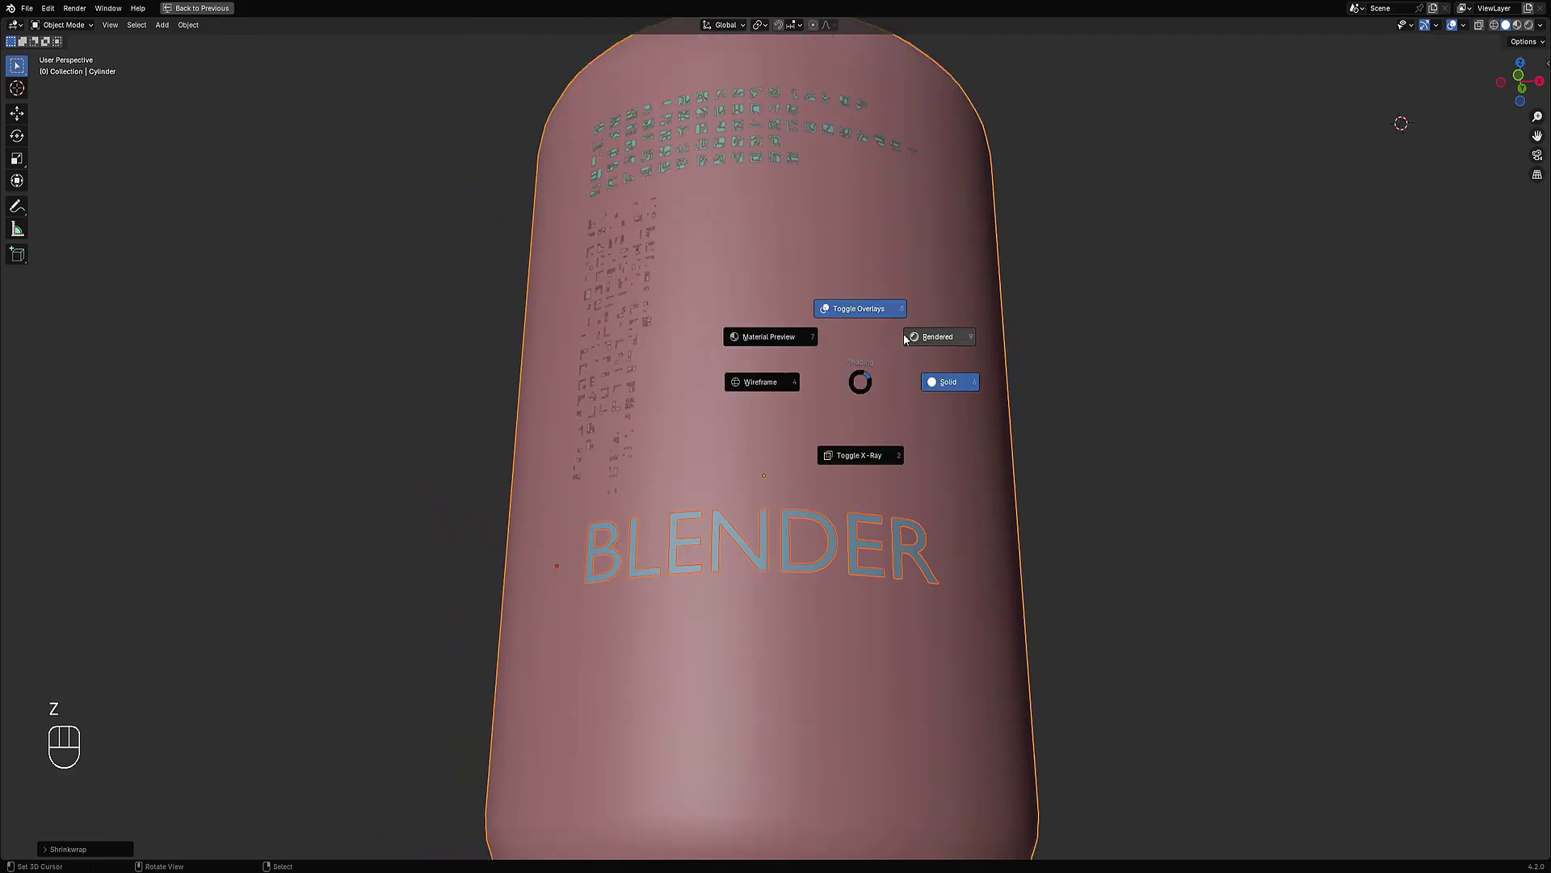
pyautogui.click(904, 336)
pyautogui.hotkey('shift', 'alt', 'z')
pyautogui.moveTo(950, 340)
pyautogui.mouseDown(button='middle')
pyautogui.moveTo(942, 420)
pyautogui.moveTo(962, 509)
pyautogui.moveTo(929, 512)
pyautogui.moveTo(957, 490)
pyautogui.moveTo(883, 478)
pyautogui.mouseUp(button='middle')
# Step: Return to solid shading and assign the existing font material to the BLENDER text
pyautogui.press('z')
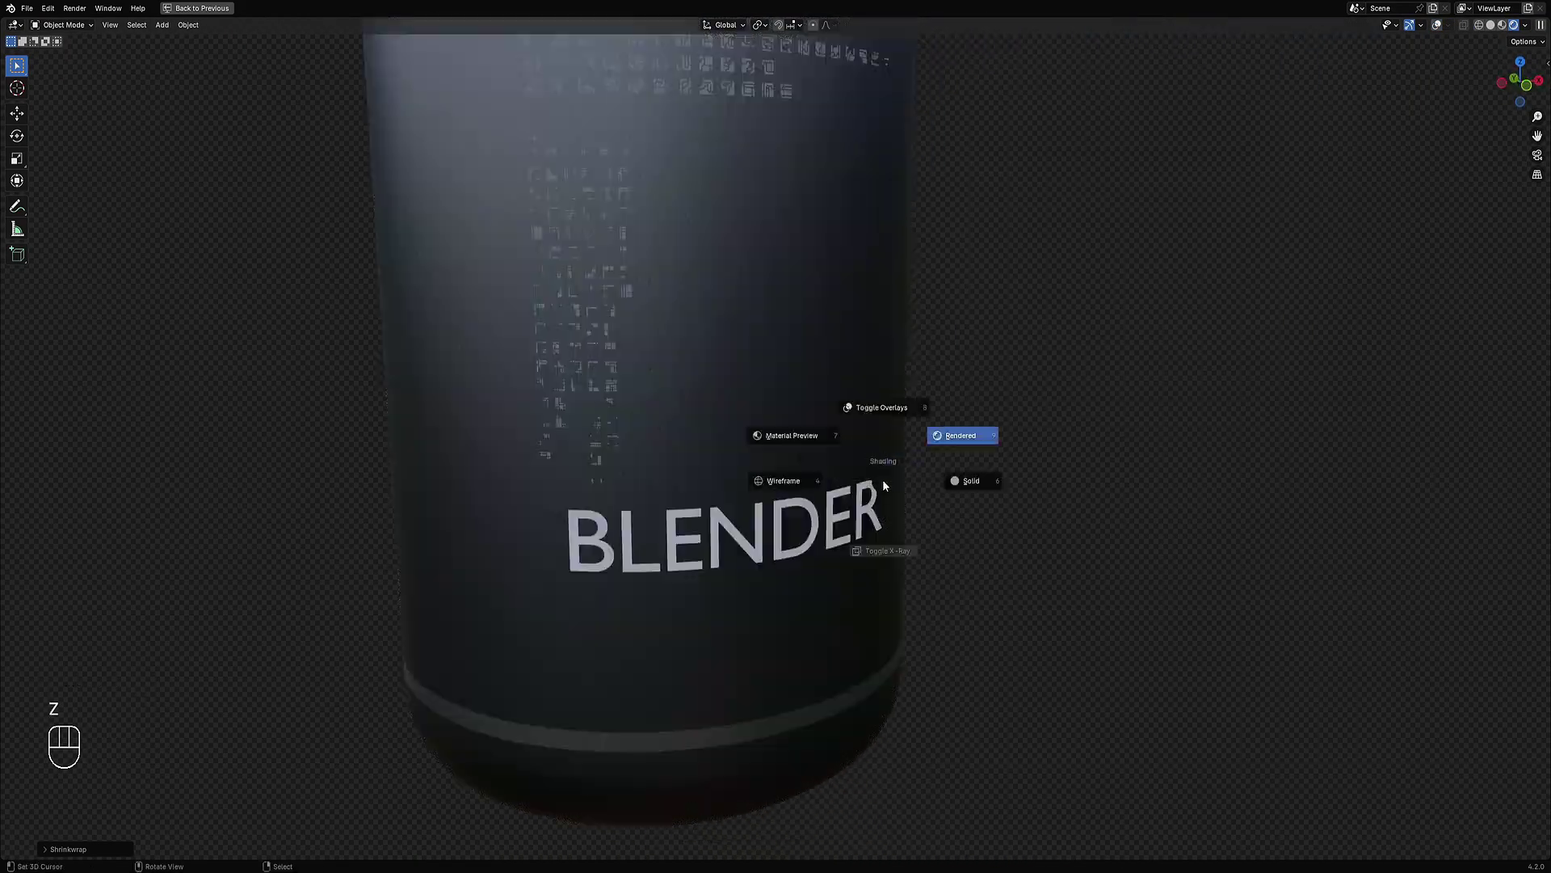
pyautogui.click(961, 478)
pyautogui.scroll(4, 646, 443)
pyautogui.hotkey('ctrl', 'space')
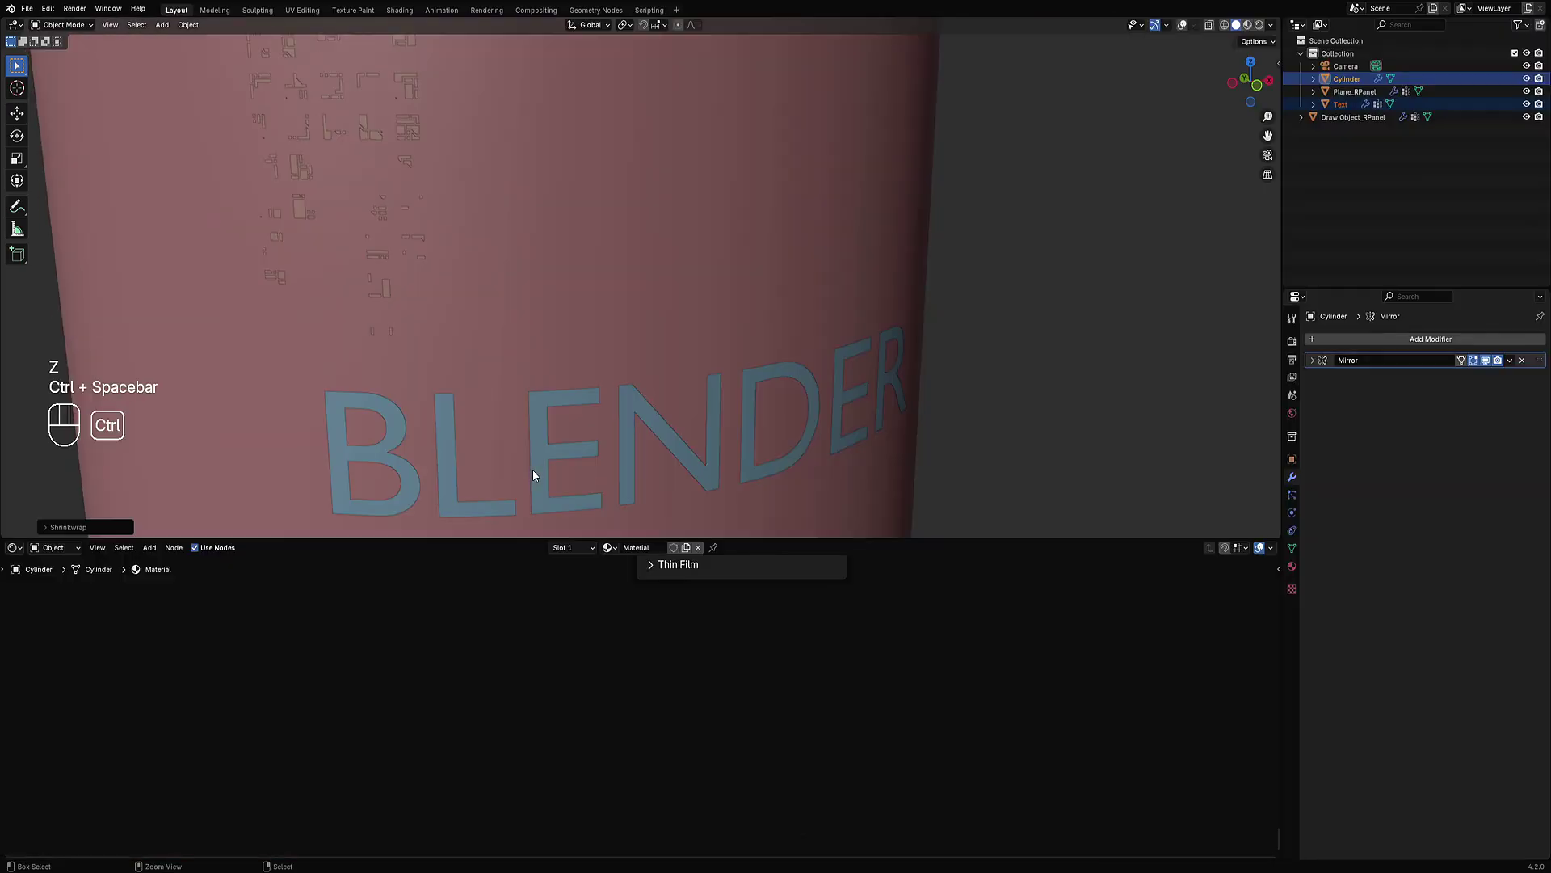
pyautogui.click(389, 284)
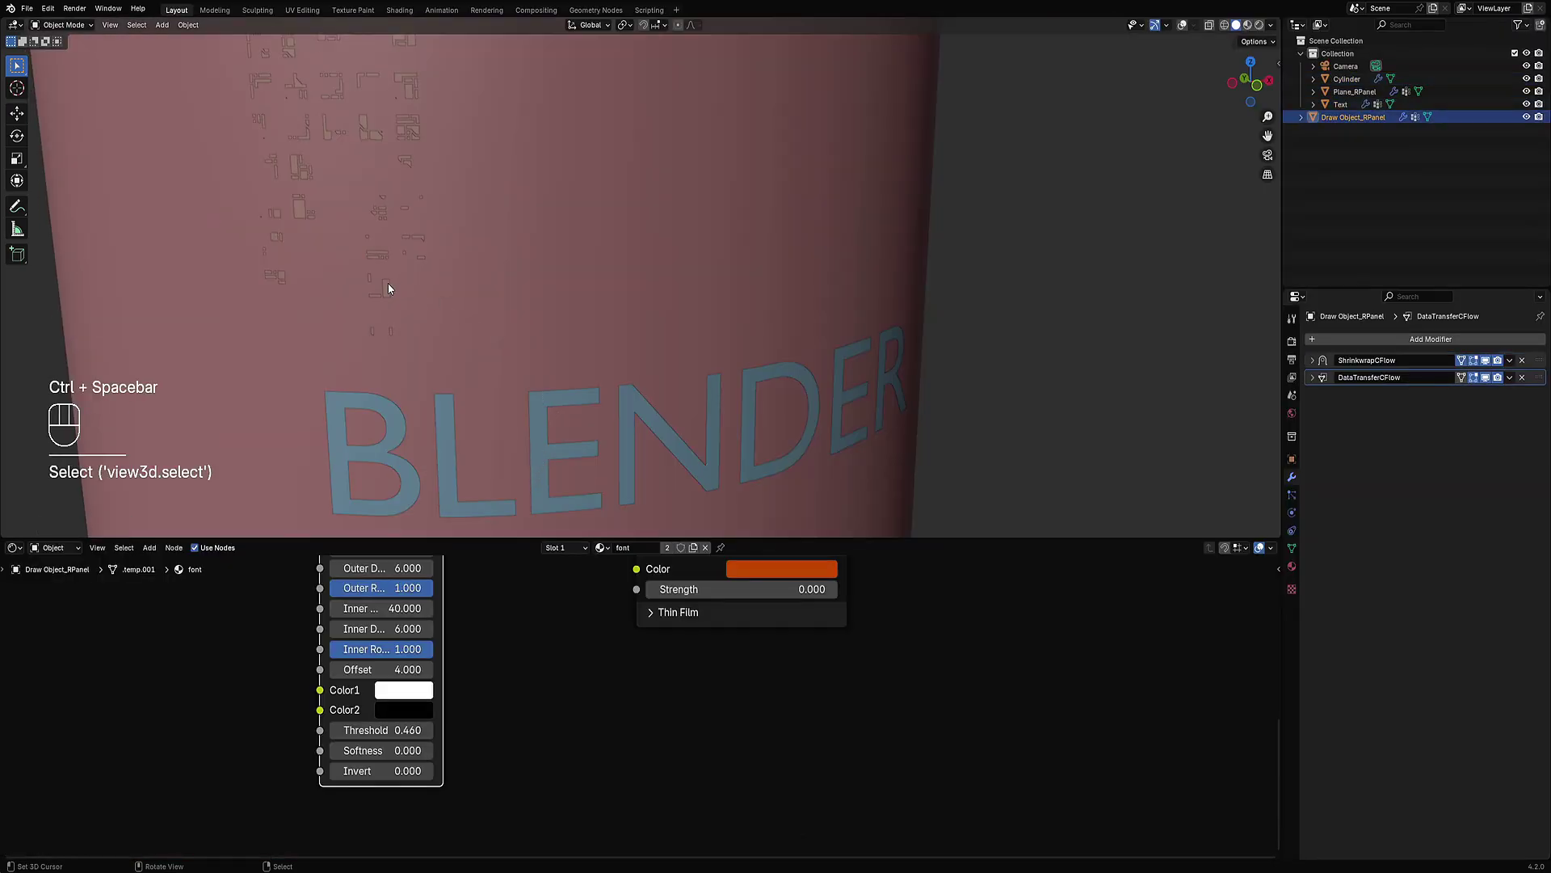
pyautogui.click(537, 445)
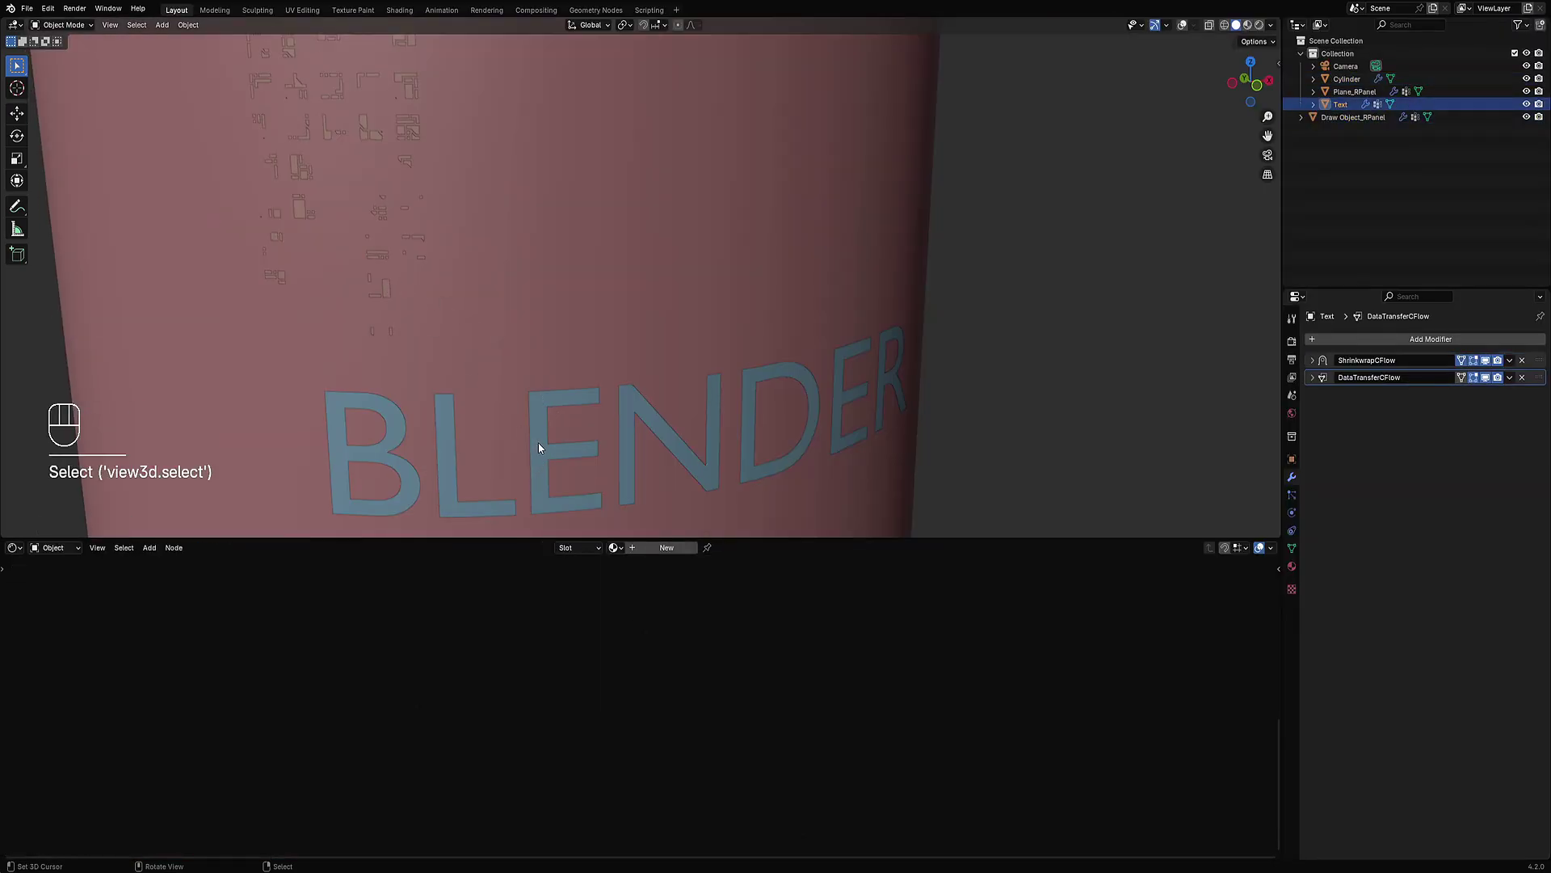
pyautogui.click(614, 548)
pyautogui.click(638, 643)
pyautogui.hotkey('ctrl', 'space')
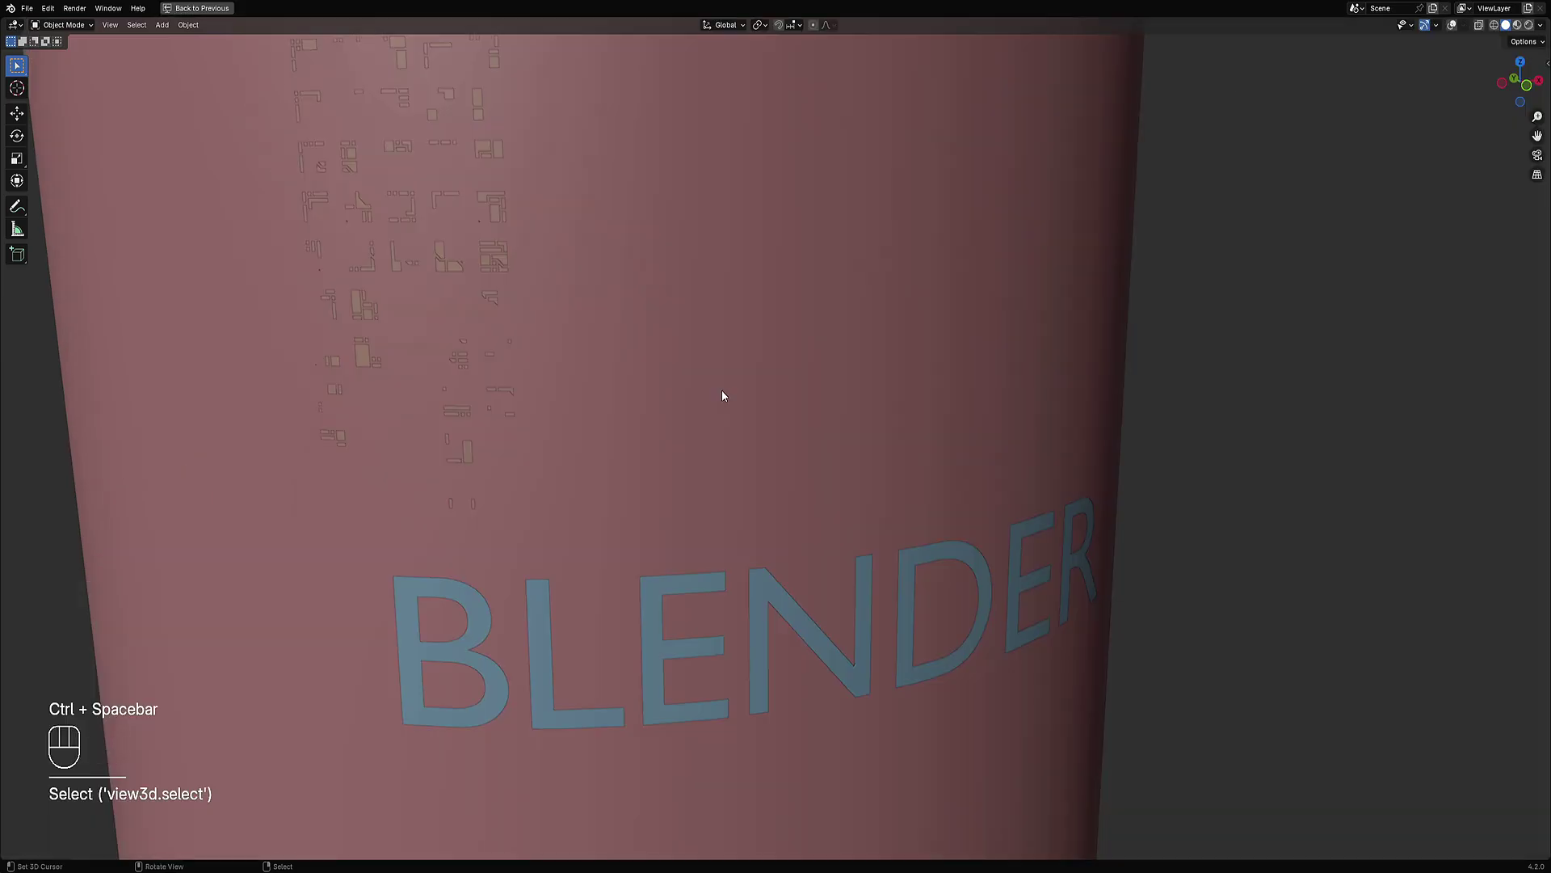
# Step: Preview the whole cylinder with its glyphs and BLENDER text in rendered shading without overlays
pyautogui.press('z')
pyautogui.click(913, 374)
pyautogui.hotkey('shift', 'alt', 'z')
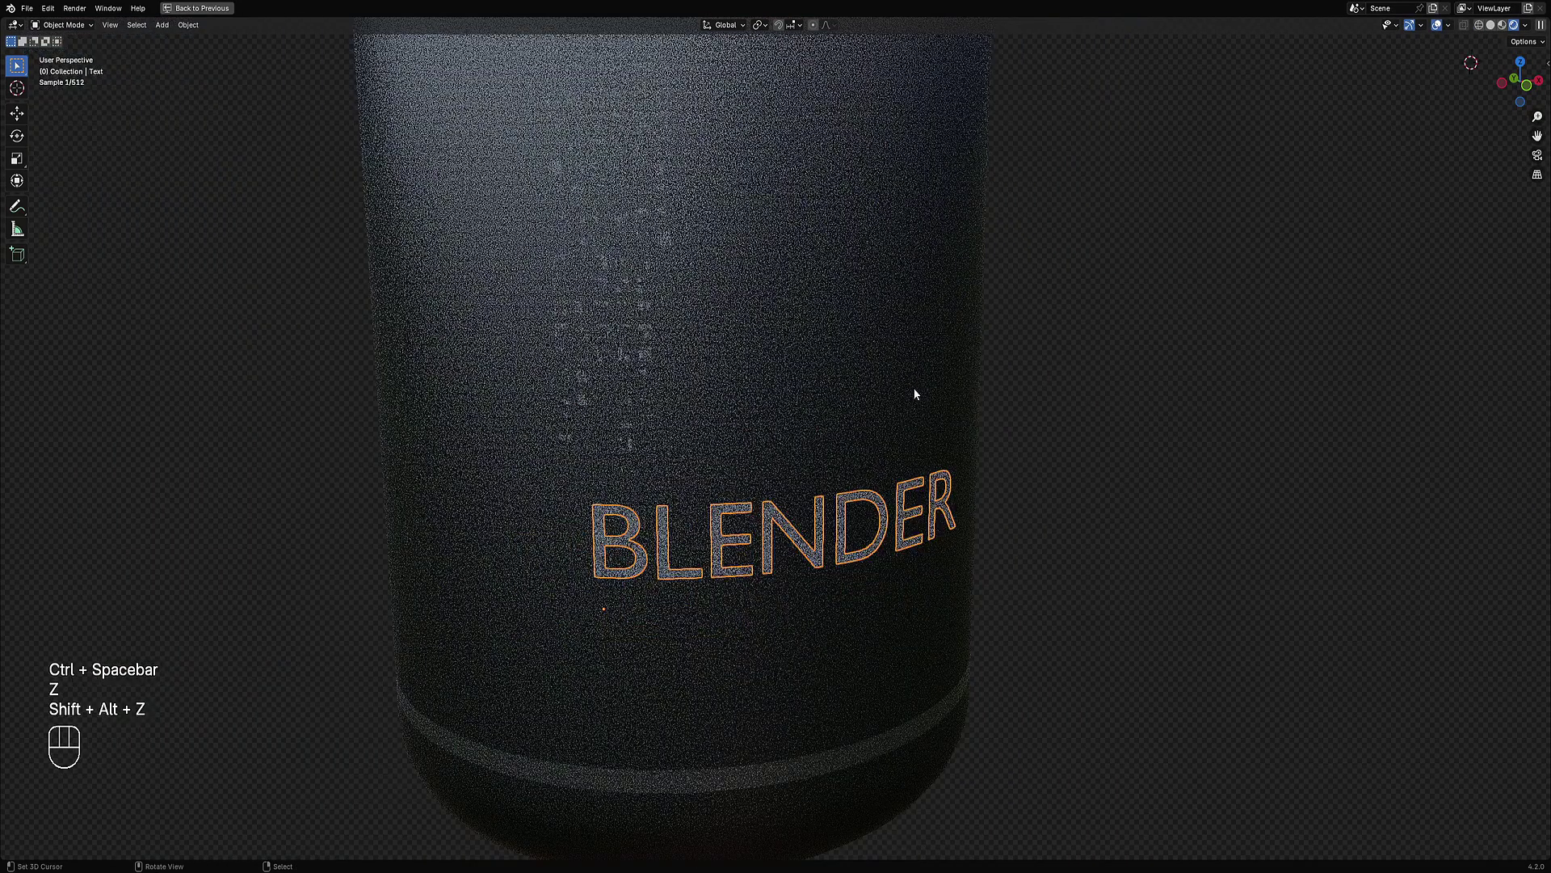
pyautogui.hotkey('shift', 'alt', 'z')
pyautogui.moveTo(1004, 508); pyautogui.dragTo(899, 510, button='middle')
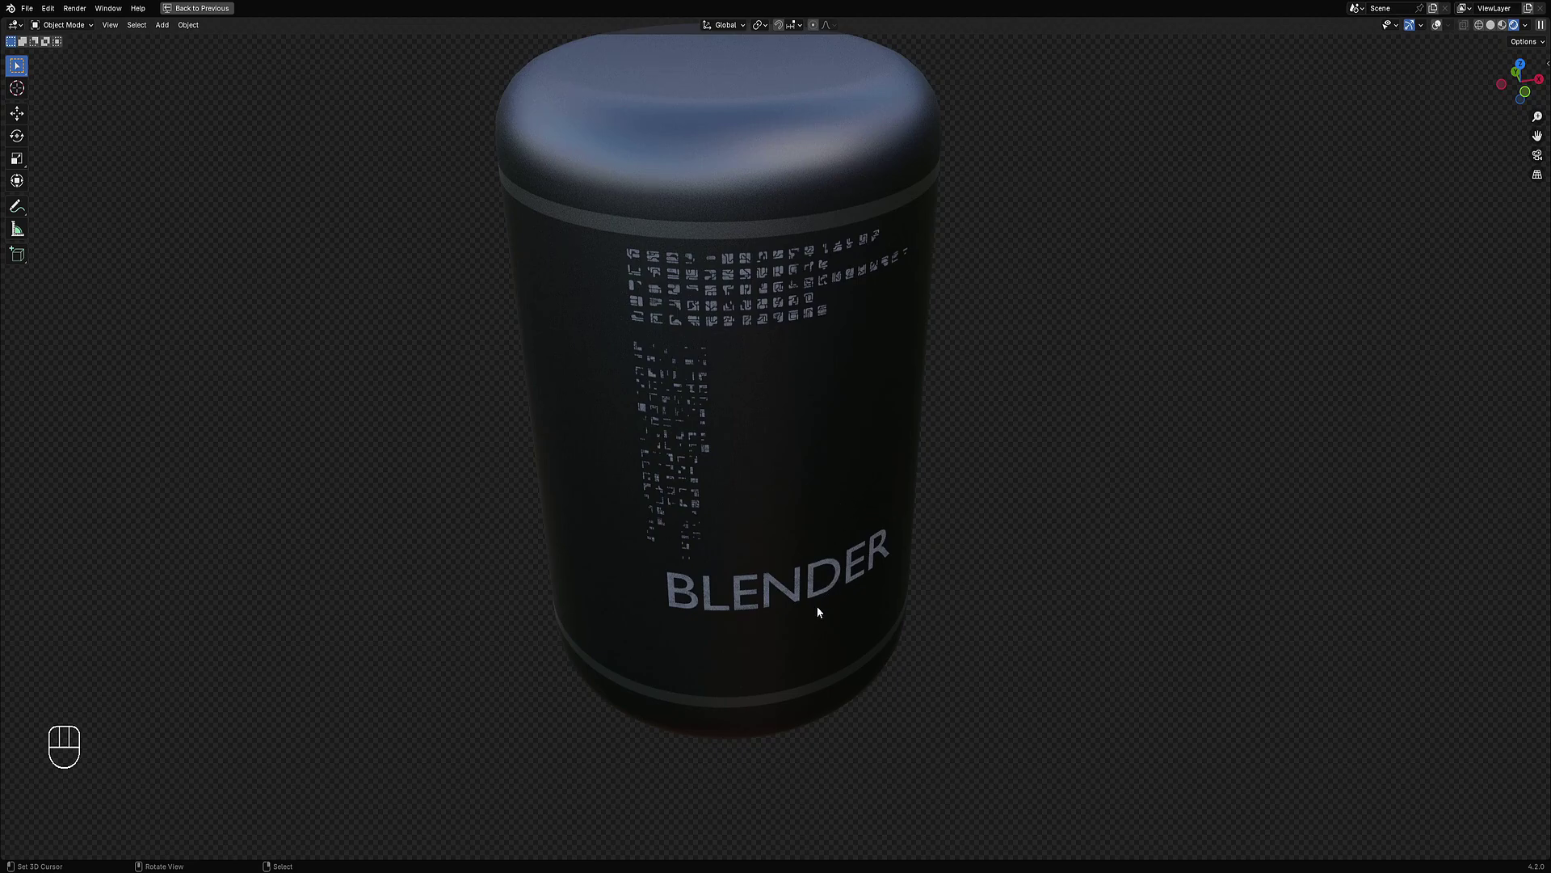
pyautogui.moveTo(807, 602); pyautogui.dragTo(801, 586, button='middle')
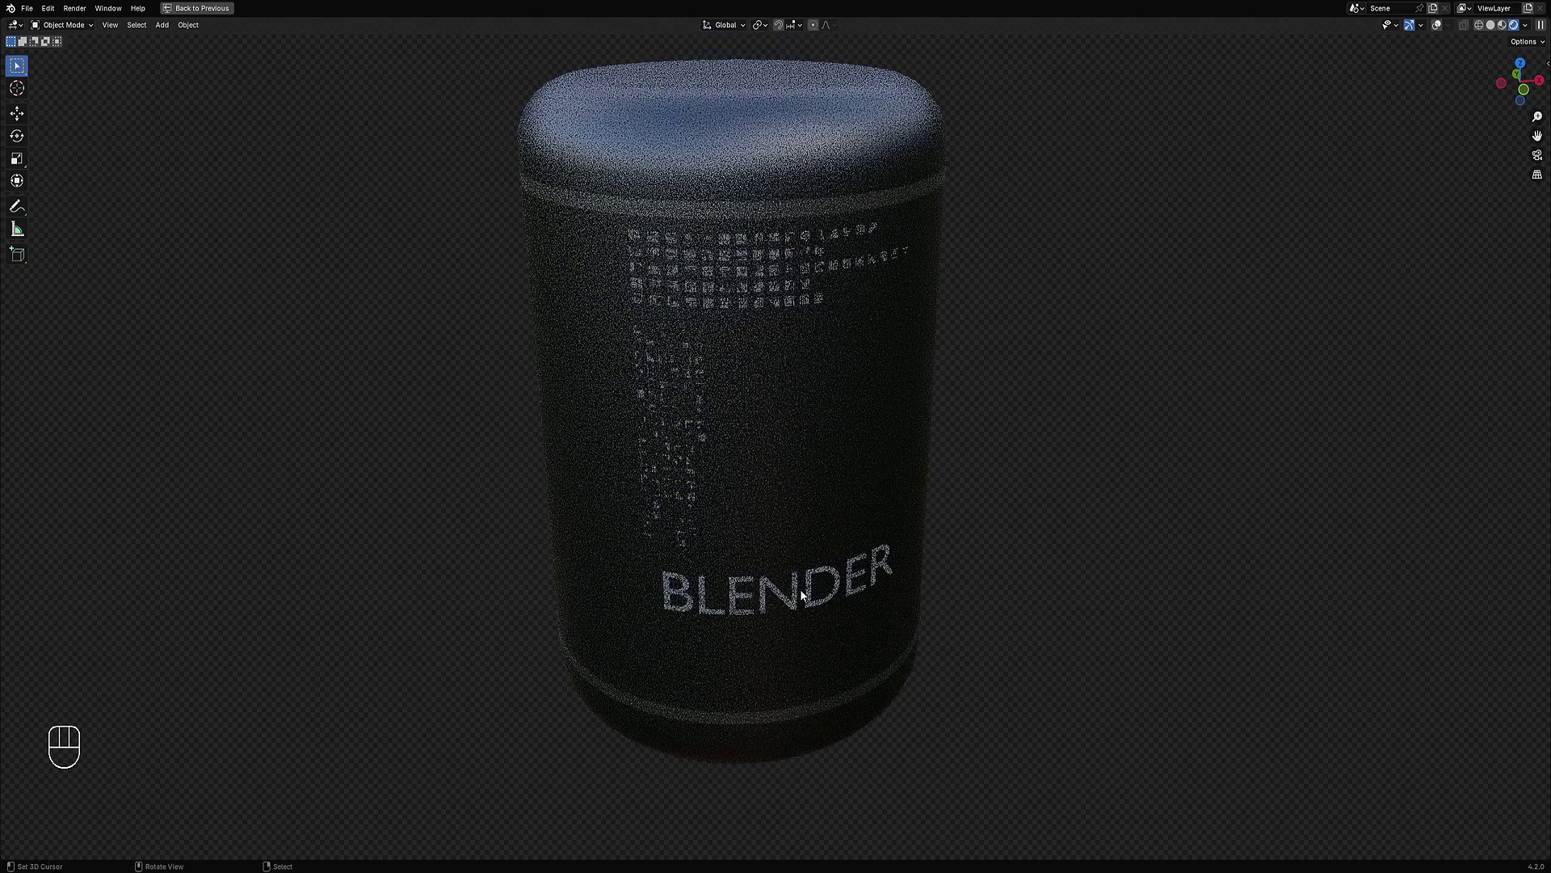
# Step: Draw horizontal annotation lines across and below the BLENDER text with overlays shown, and erase them
pyautogui.press('d')
pyautogui.moveTo(651, 586); pyautogui.dragTo(865, 568)
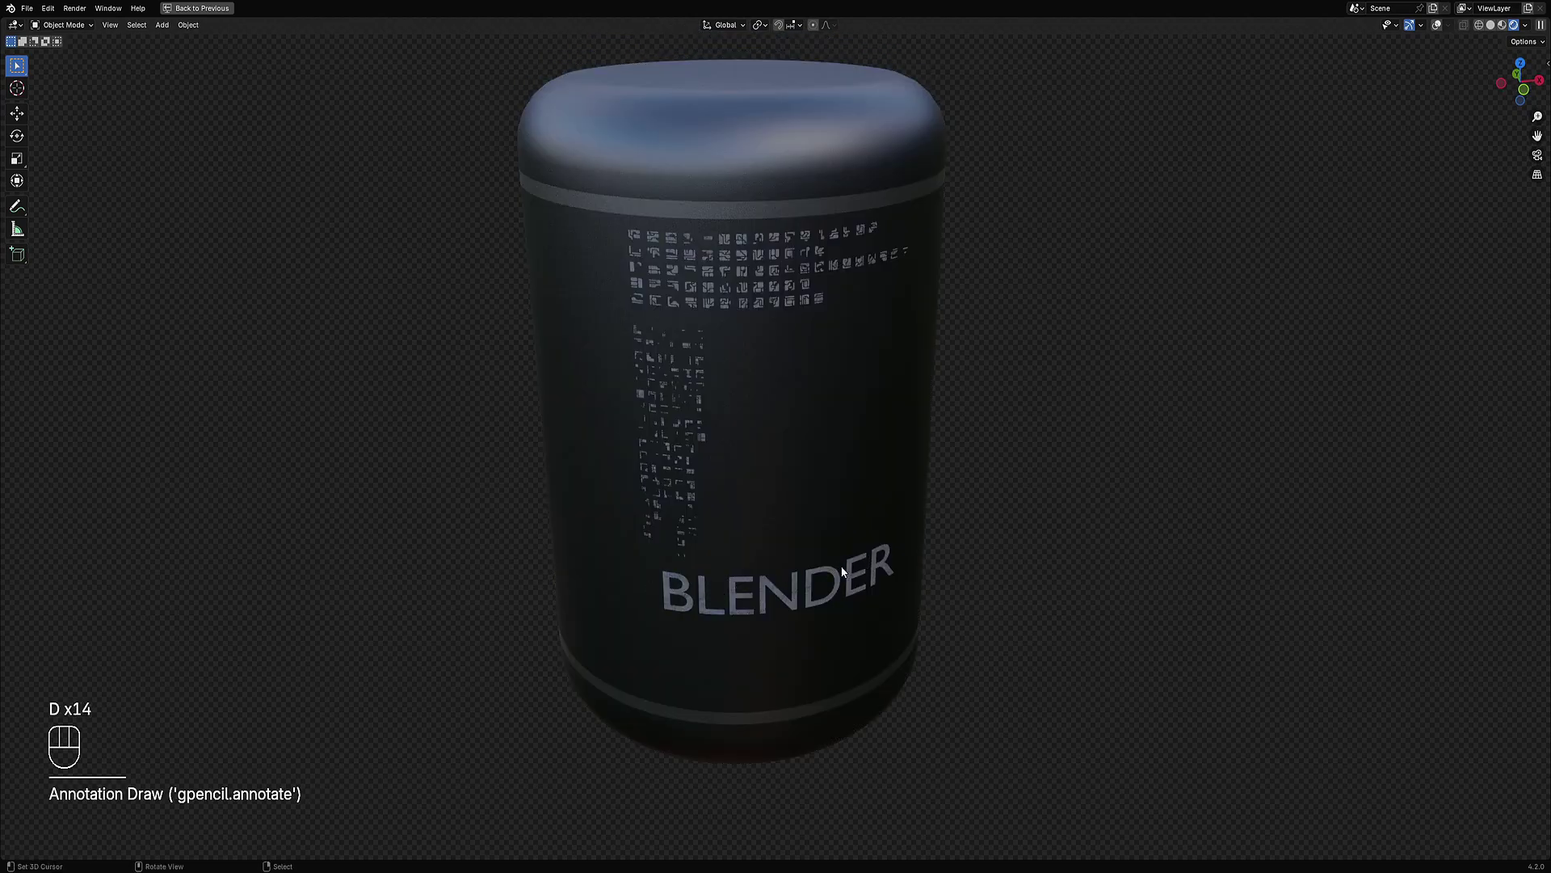
pyautogui.hotkey('shift', 'alt', 'z')
pyautogui.press('d')
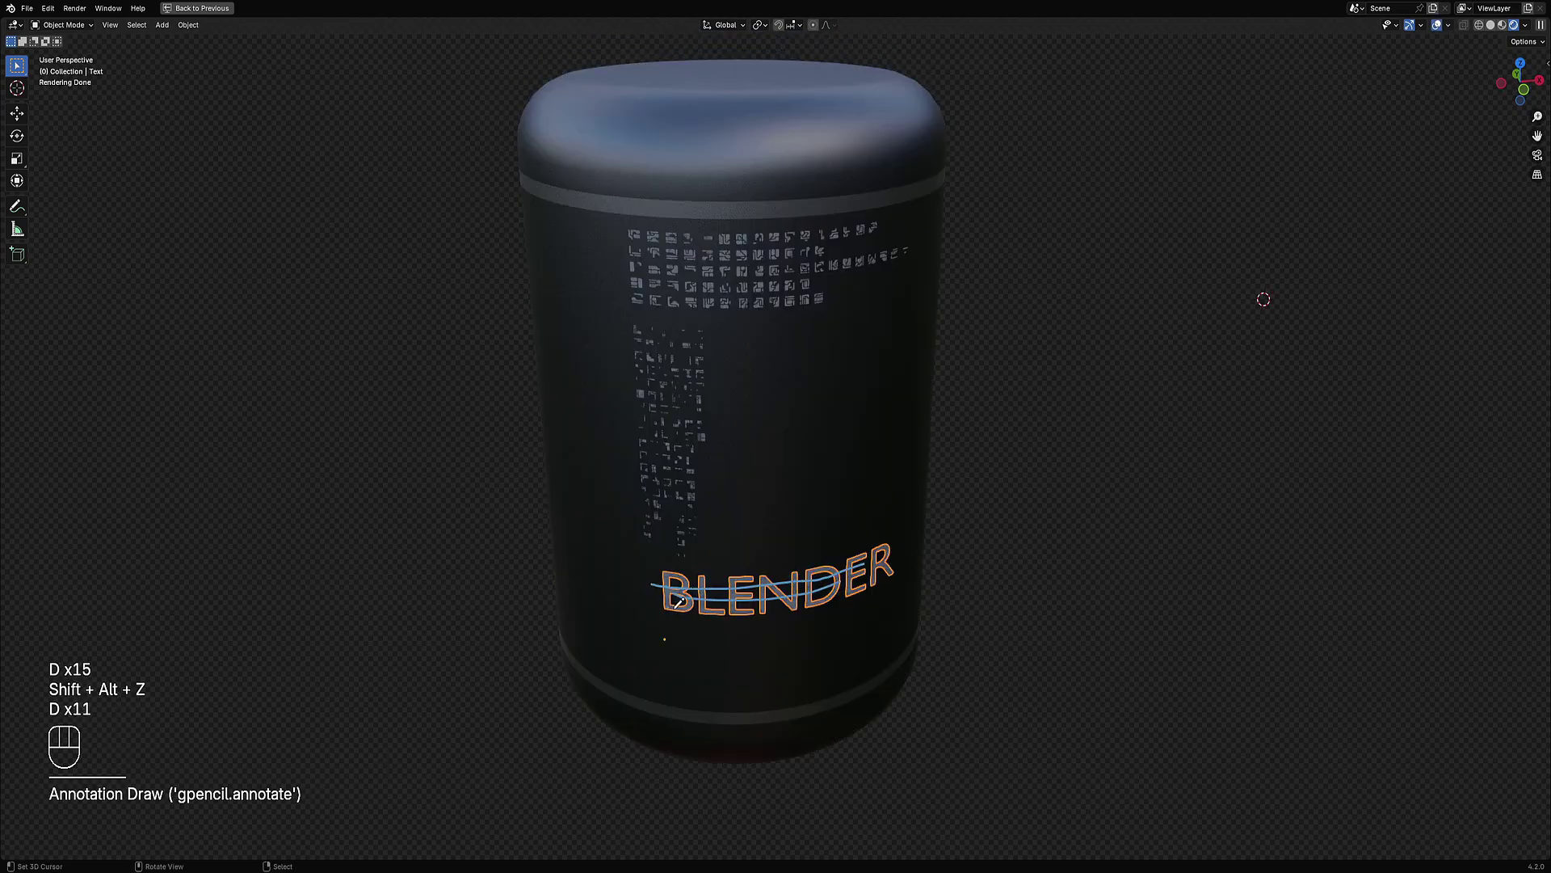
pyautogui.moveTo(663, 611); pyautogui.dragTo(871, 605)
pyautogui.moveTo(666, 639)
pyautogui.mouseDown()
pyautogui.moveTo(830, 627)
pyautogui.moveTo(637, 644)
pyautogui.moveTo(865, 616)
pyautogui.mouseUp()
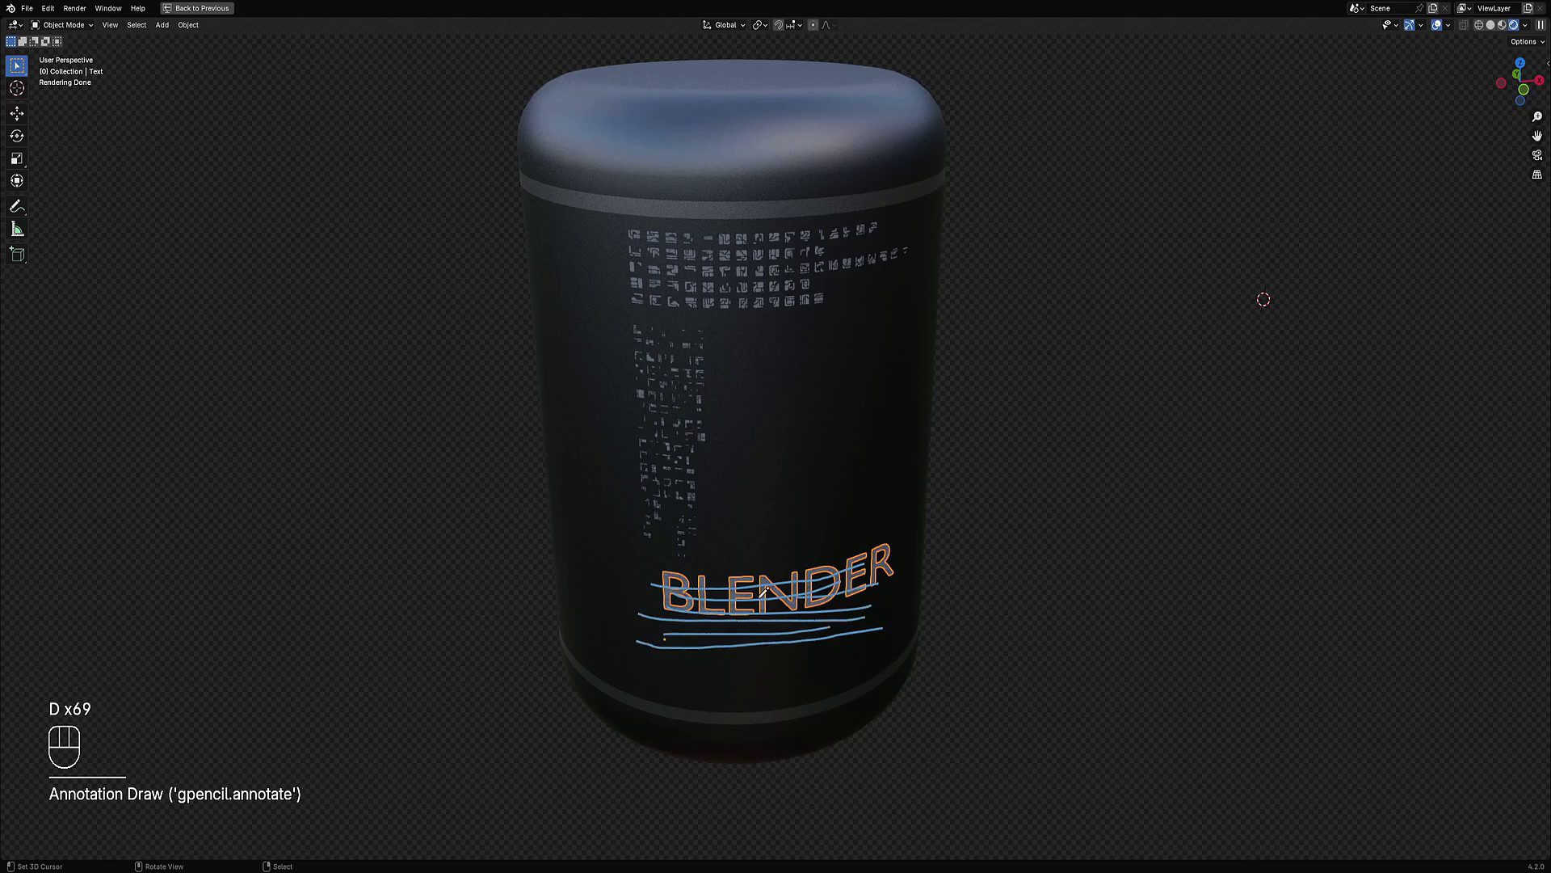
pyautogui.moveTo(623, 588)
pyautogui.mouseDown(button='right')
pyautogui.moveTo(626, 639)
pyautogui.moveTo(949, 582)
pyautogui.moveTo(720, 651)
pyautogui.moveTo(673, 644)
pyautogui.mouseUp(button='right')
pyautogui.scroll(2, 671, 640)
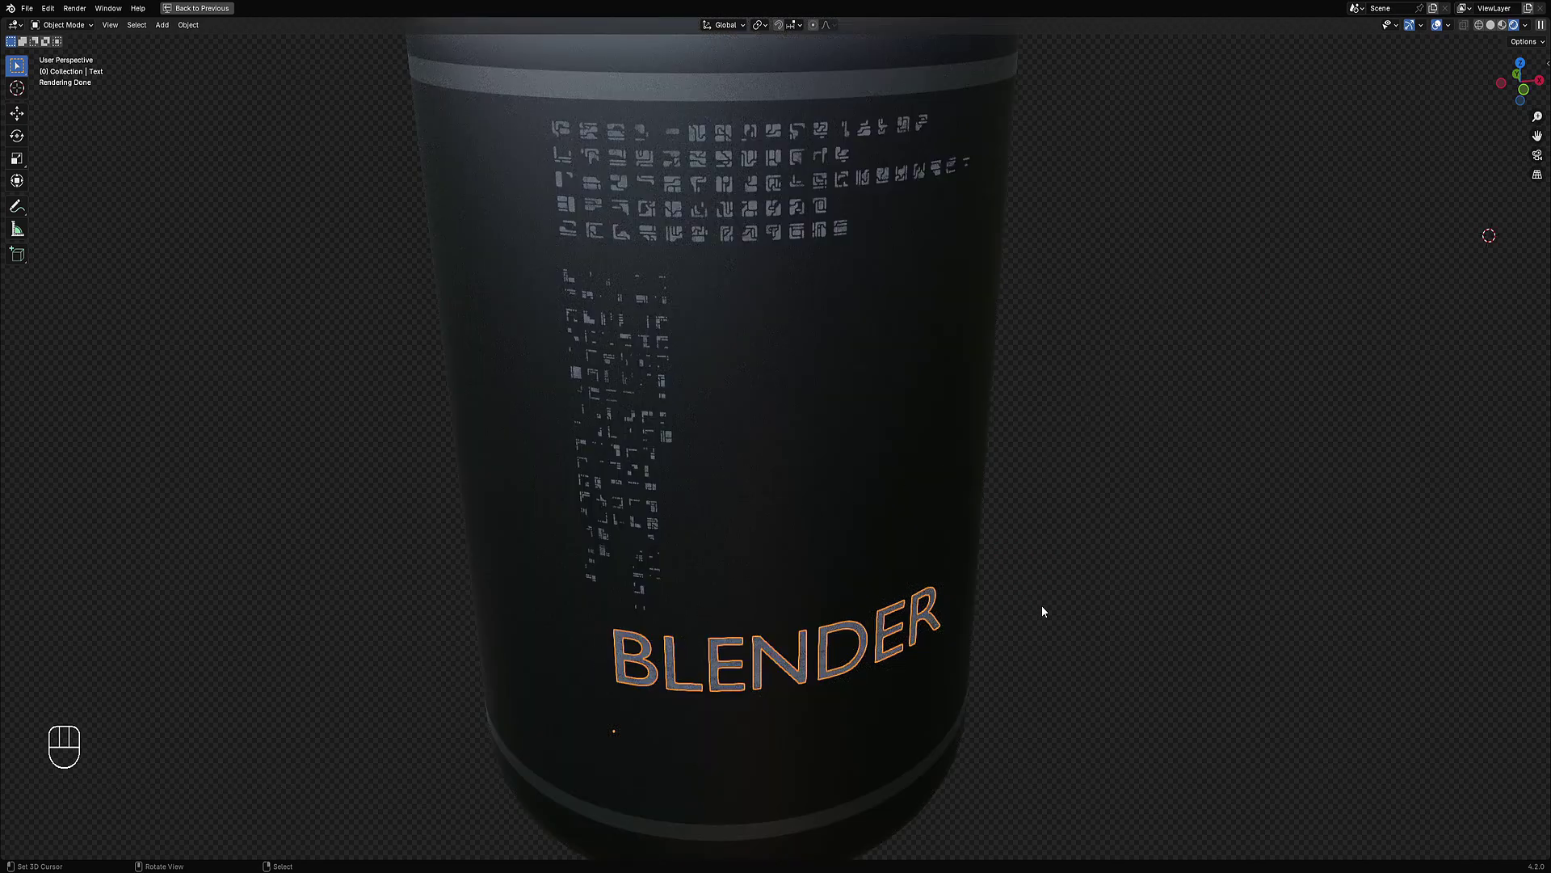
pyautogui.click(677, 213)
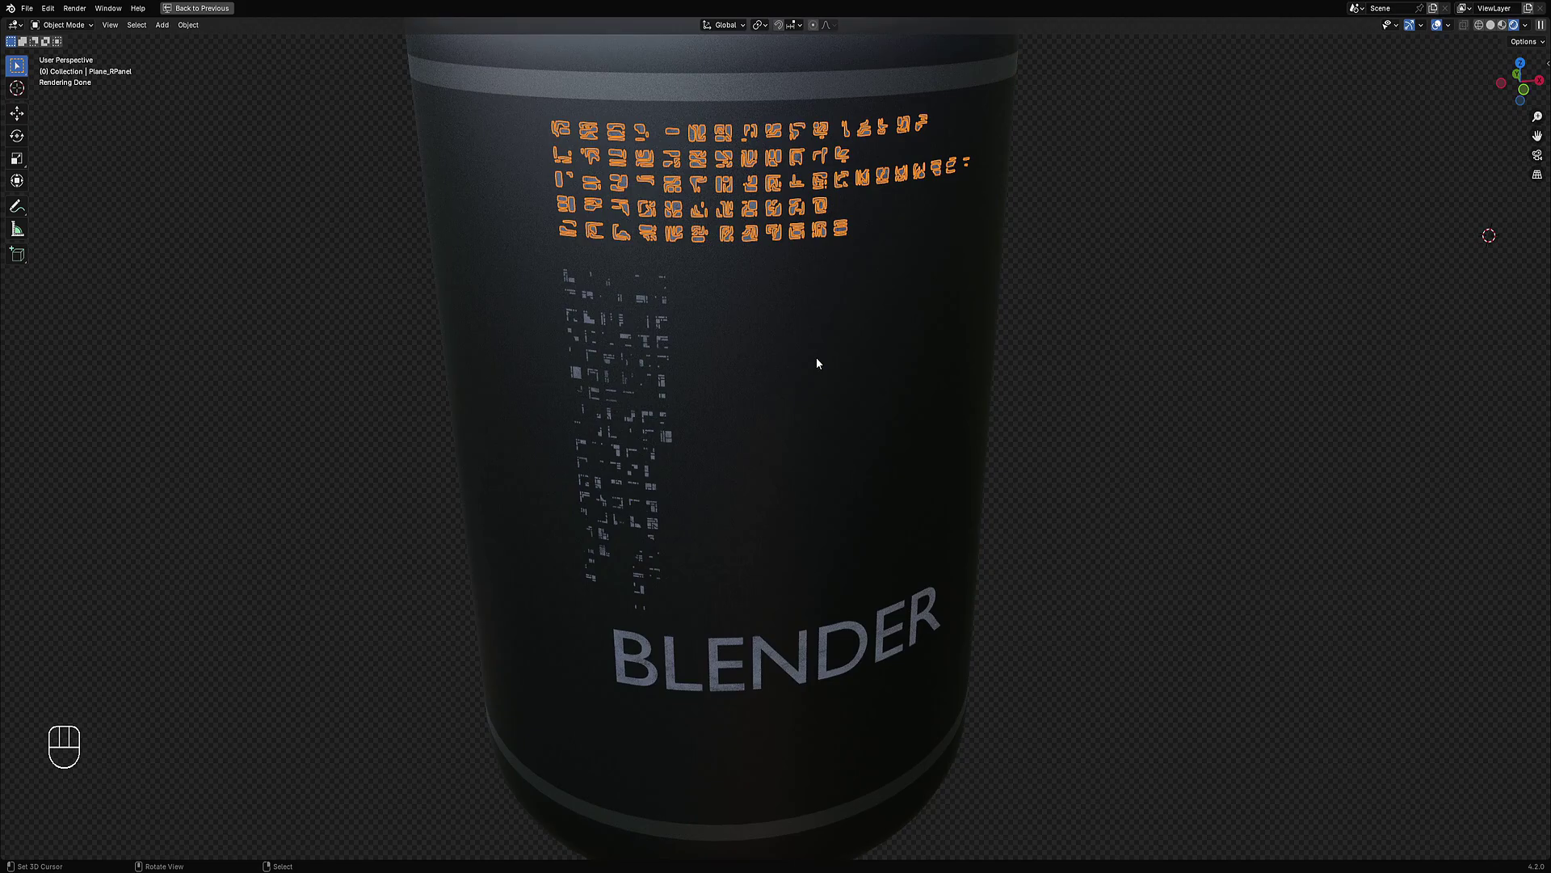
pyautogui.scroll(-5, 816, 357)
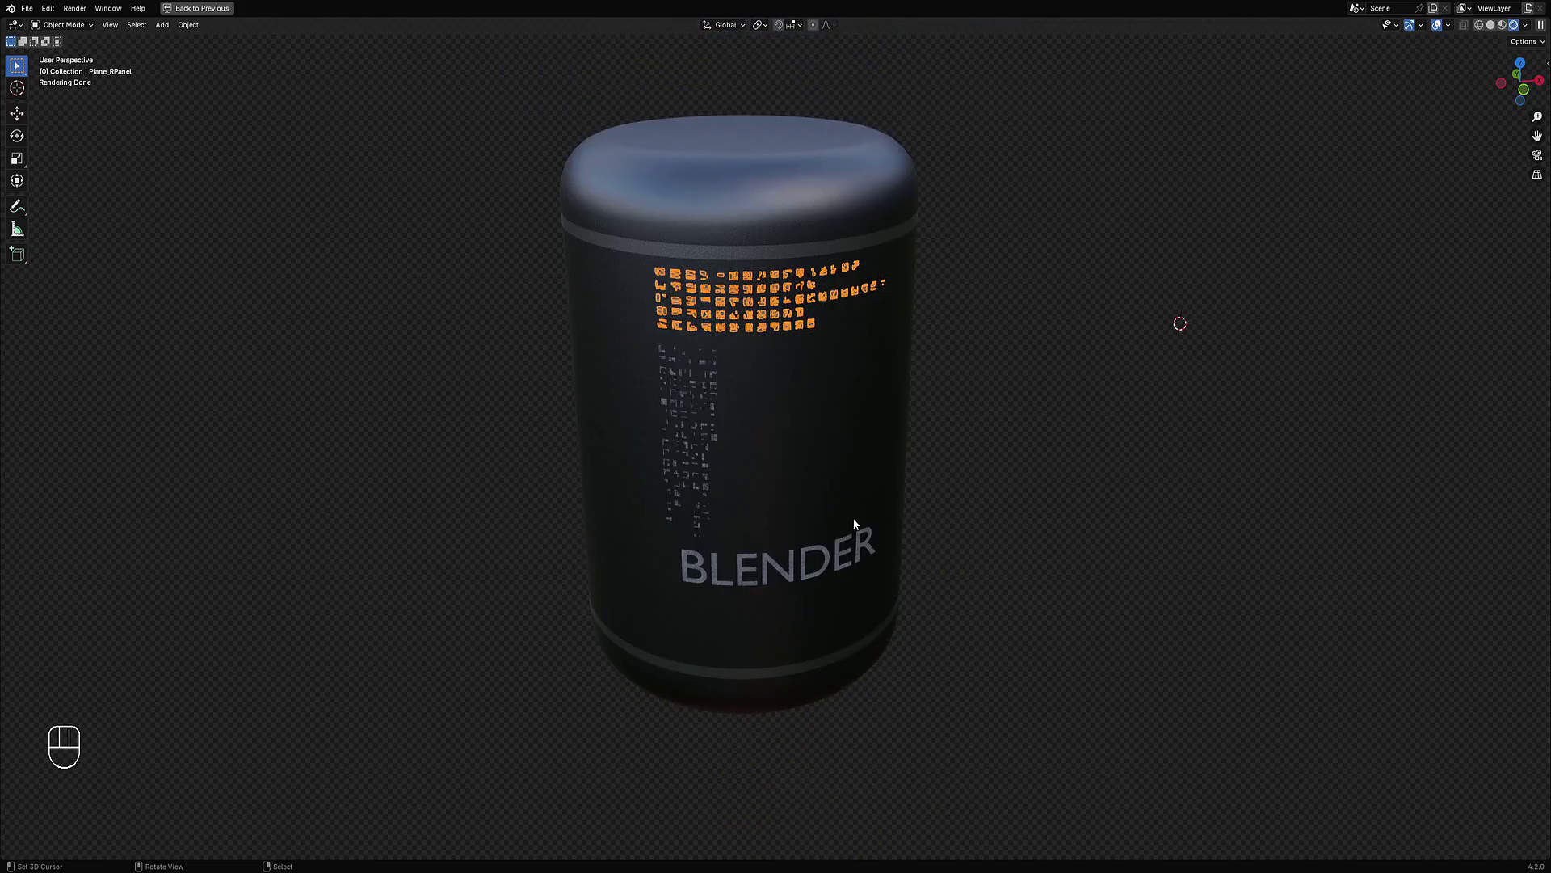
pyautogui.hotkey('alt', 'a')
pyautogui.scroll(2, 894, 483)
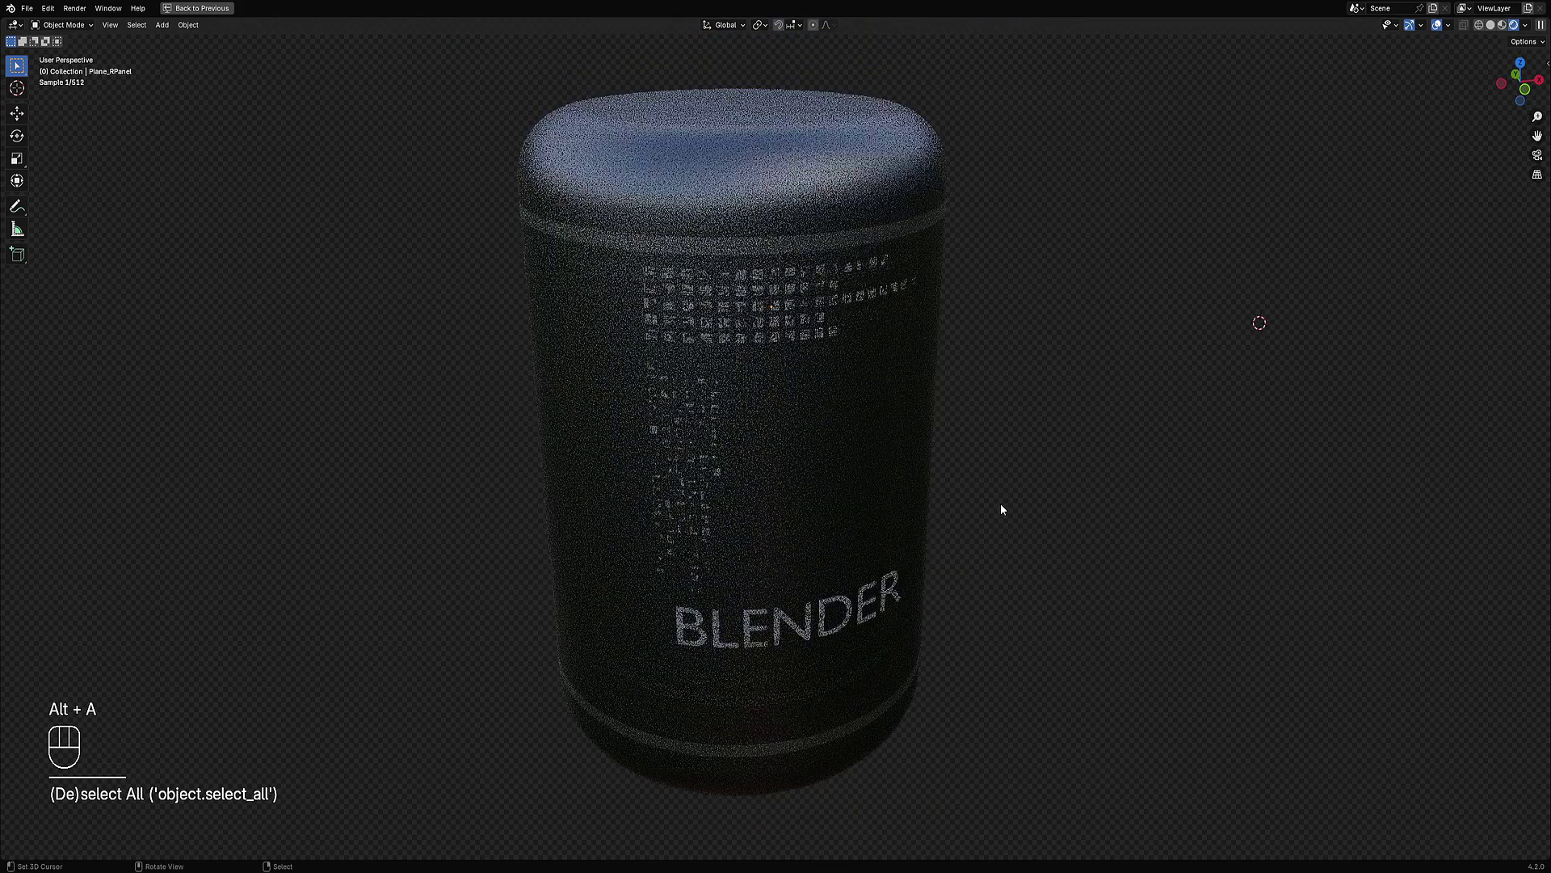
# Step: Move the BLENDER text about 0.08 m in the negative X direction and check its placement on the cylinder
pyautogui.scroll(1, 1000, 509)
pyautogui.click(817, 635)
pyautogui.click(783, 659)
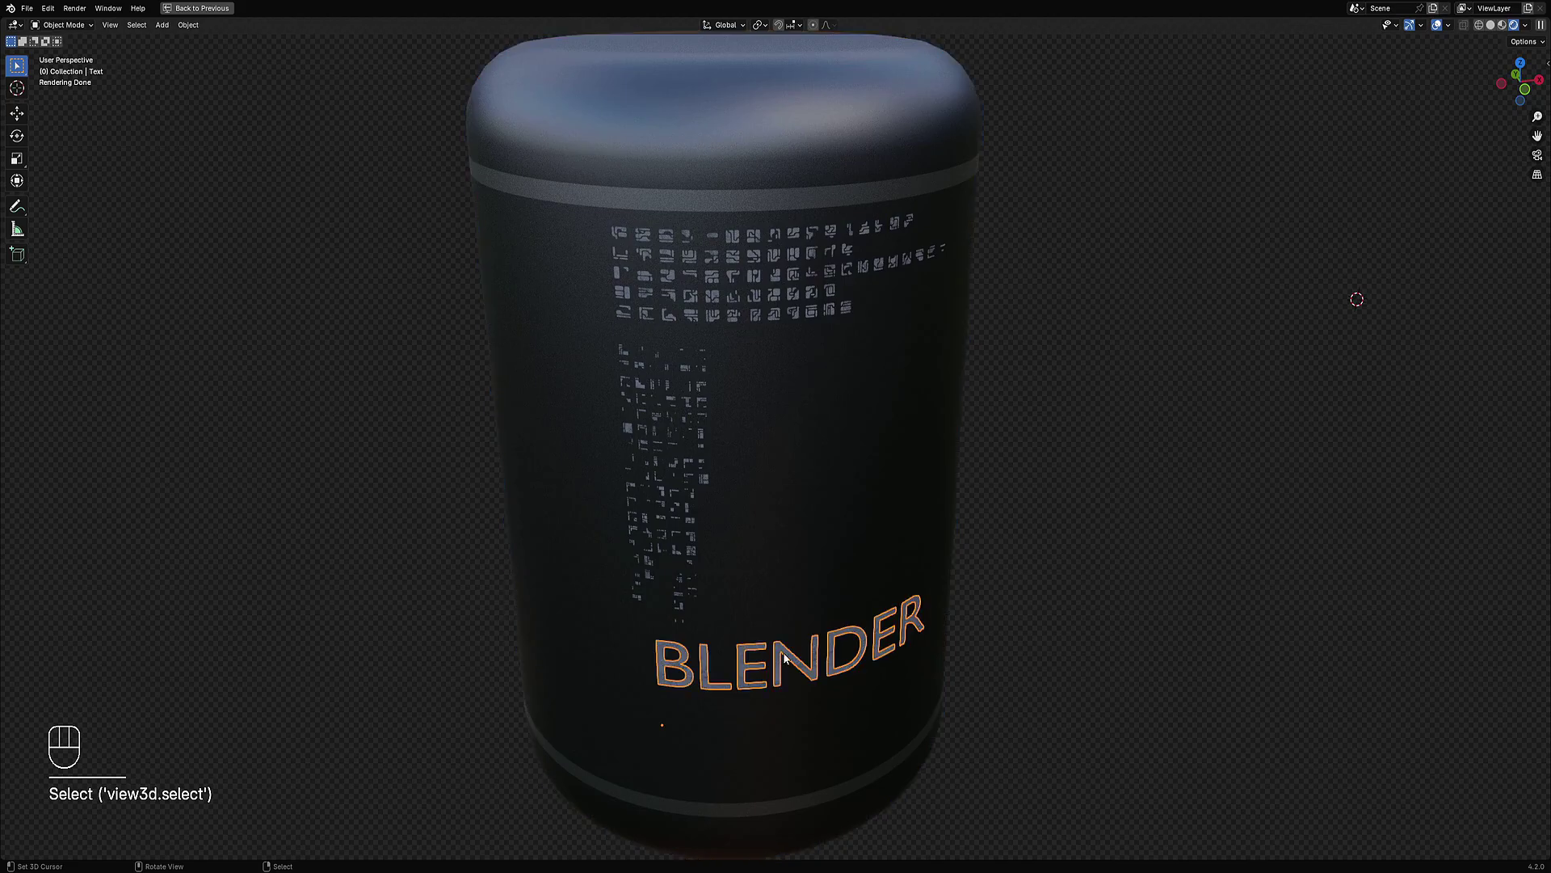
pyautogui.press('g')
pyautogui.press('x')
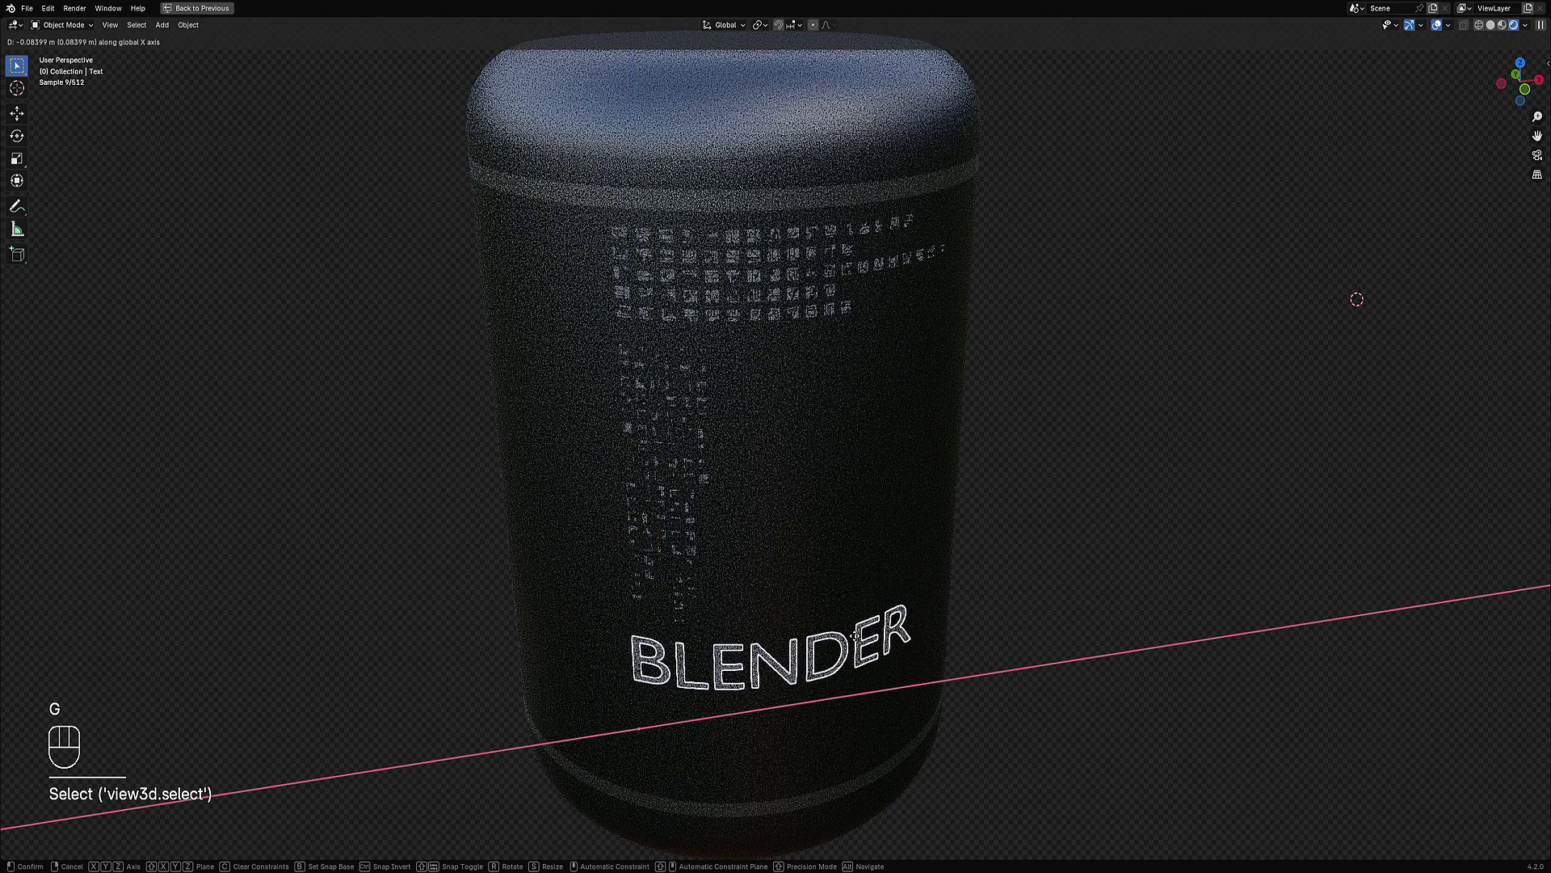
pyautogui.click(825, 556)
pyautogui.hotkey('alt', 'a')
pyautogui.moveTo(826, 556); pyautogui.dragTo(891, 527, button='middle')
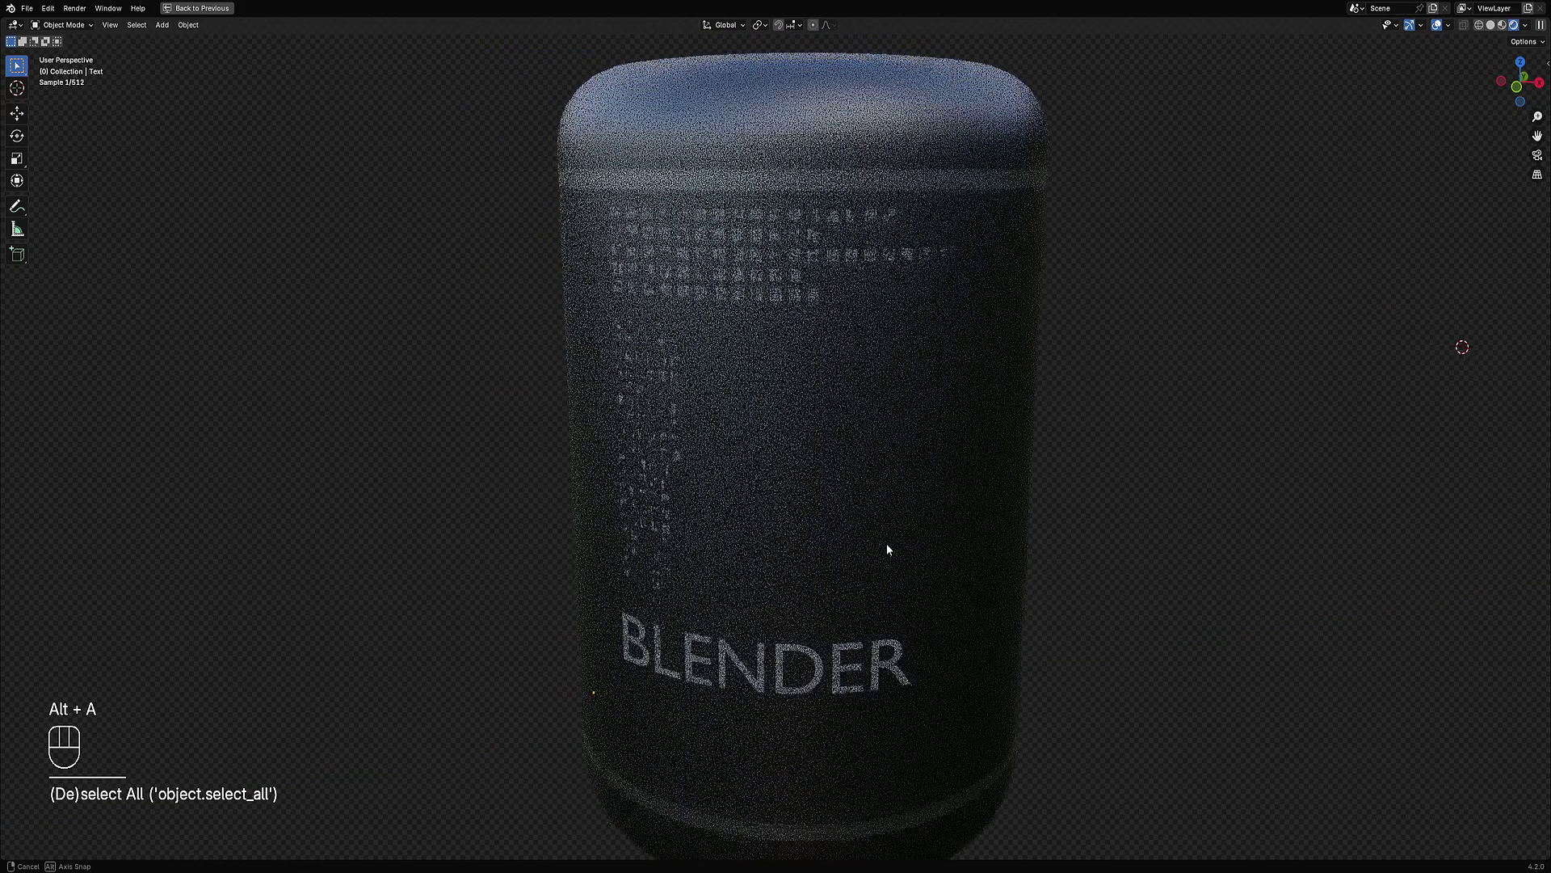
pyautogui.hotkey('shift', 'alt', 'z')
pyautogui.hotkey('shift', 'alt', 'z')
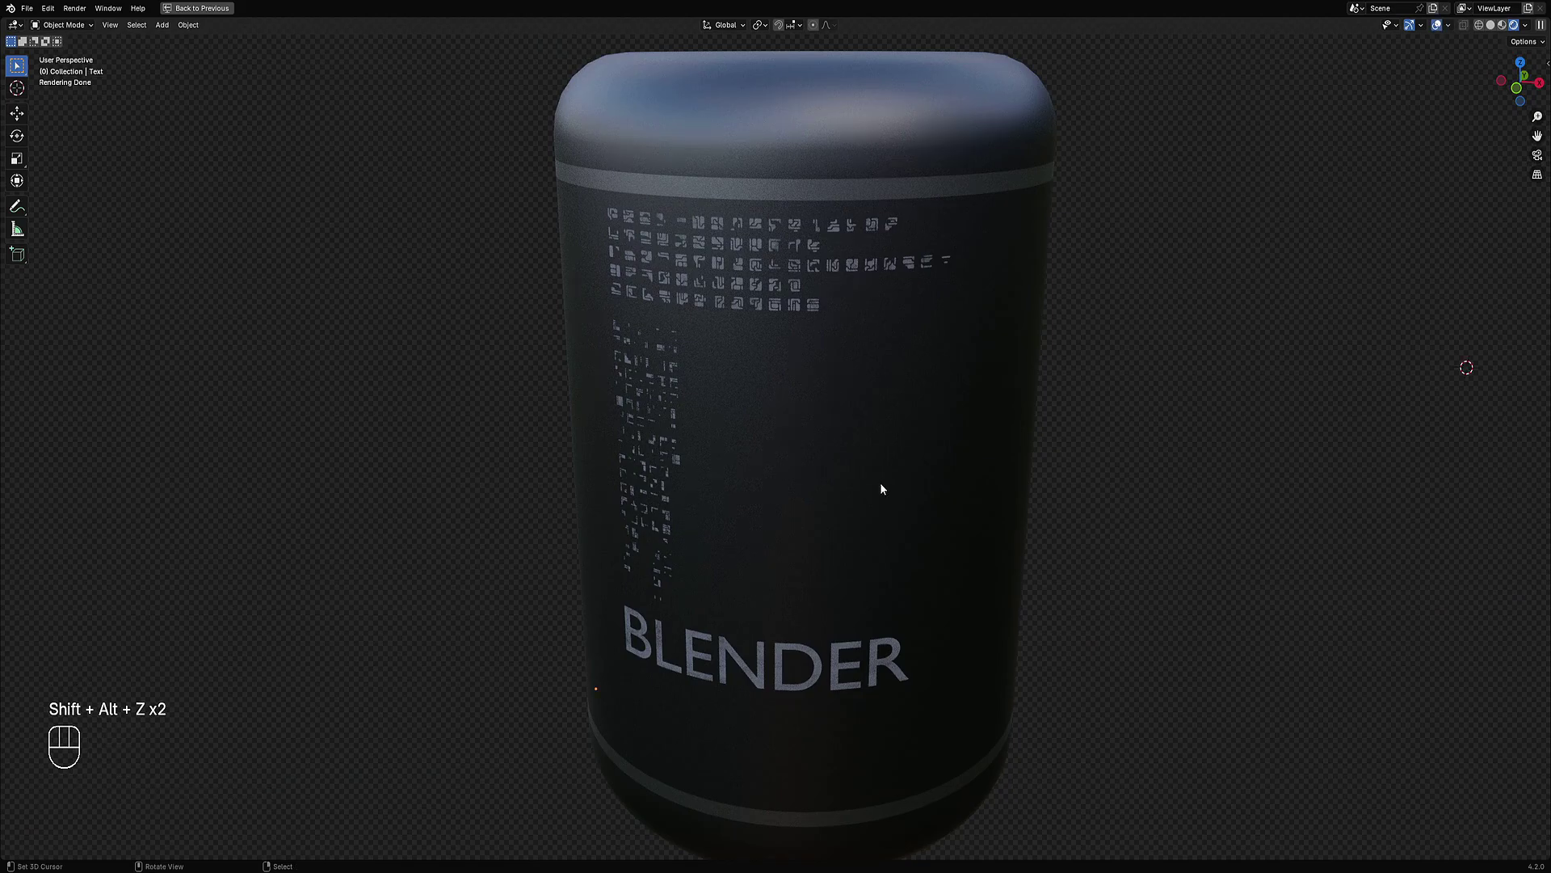
# Step: Add a plane beside the cylinder in solid shading and subdivide it four times in edit mode from the top view
pyautogui.press('z')
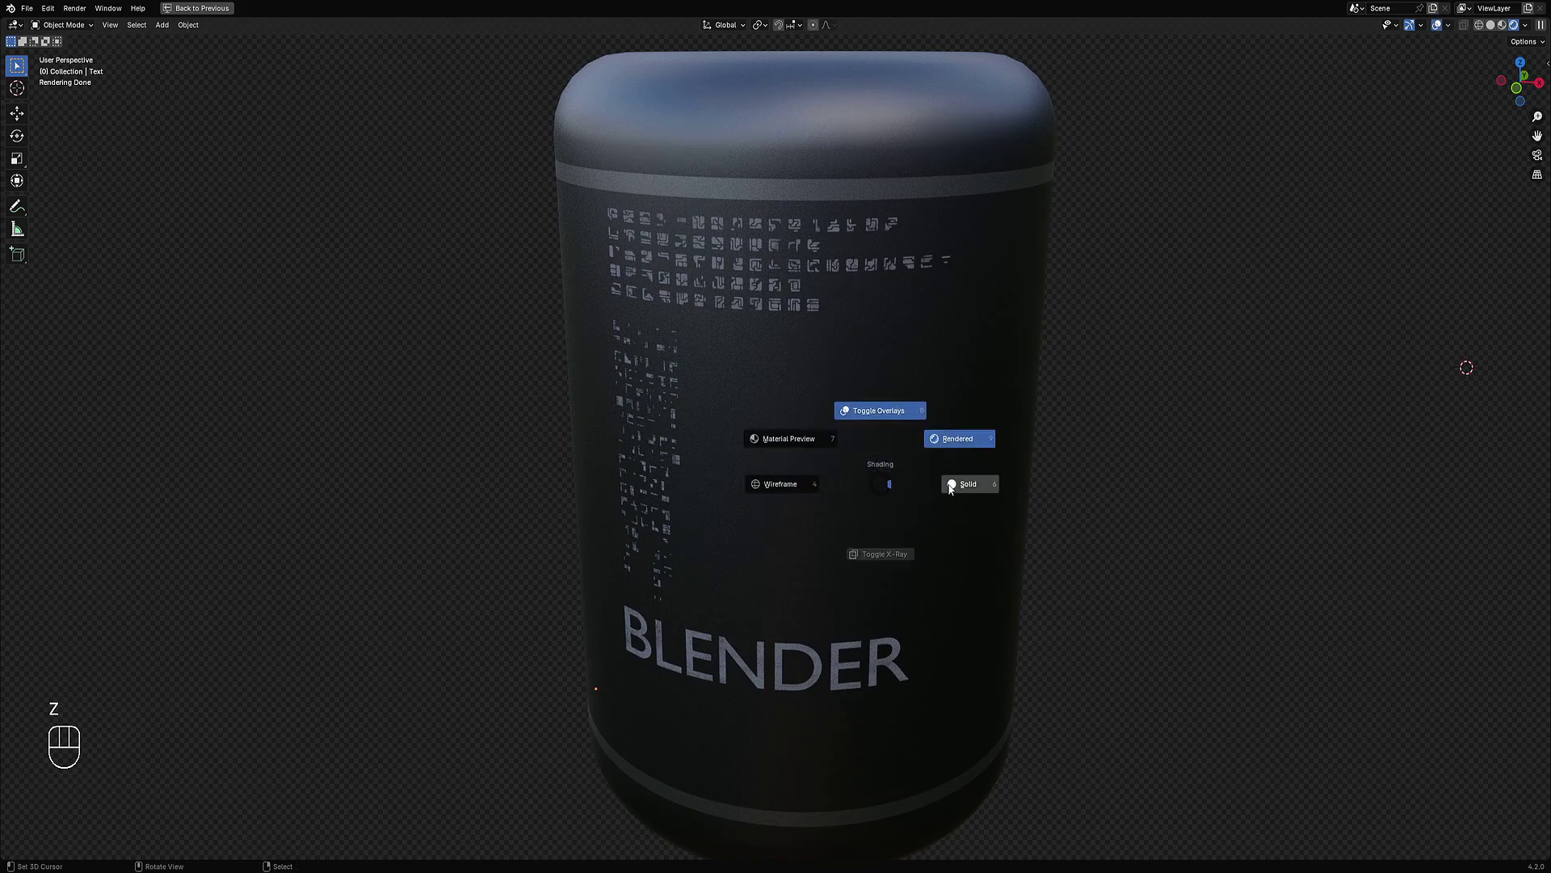
pyautogui.click(945, 486)
pyautogui.moveTo(1026, 431)
pyautogui.mouseDown(button='middle')
pyautogui.moveTo(1120, 495)
pyautogui.moveTo(1295, 374)
pyautogui.moveTo(877, 422)
pyautogui.mouseUp(button='middle')
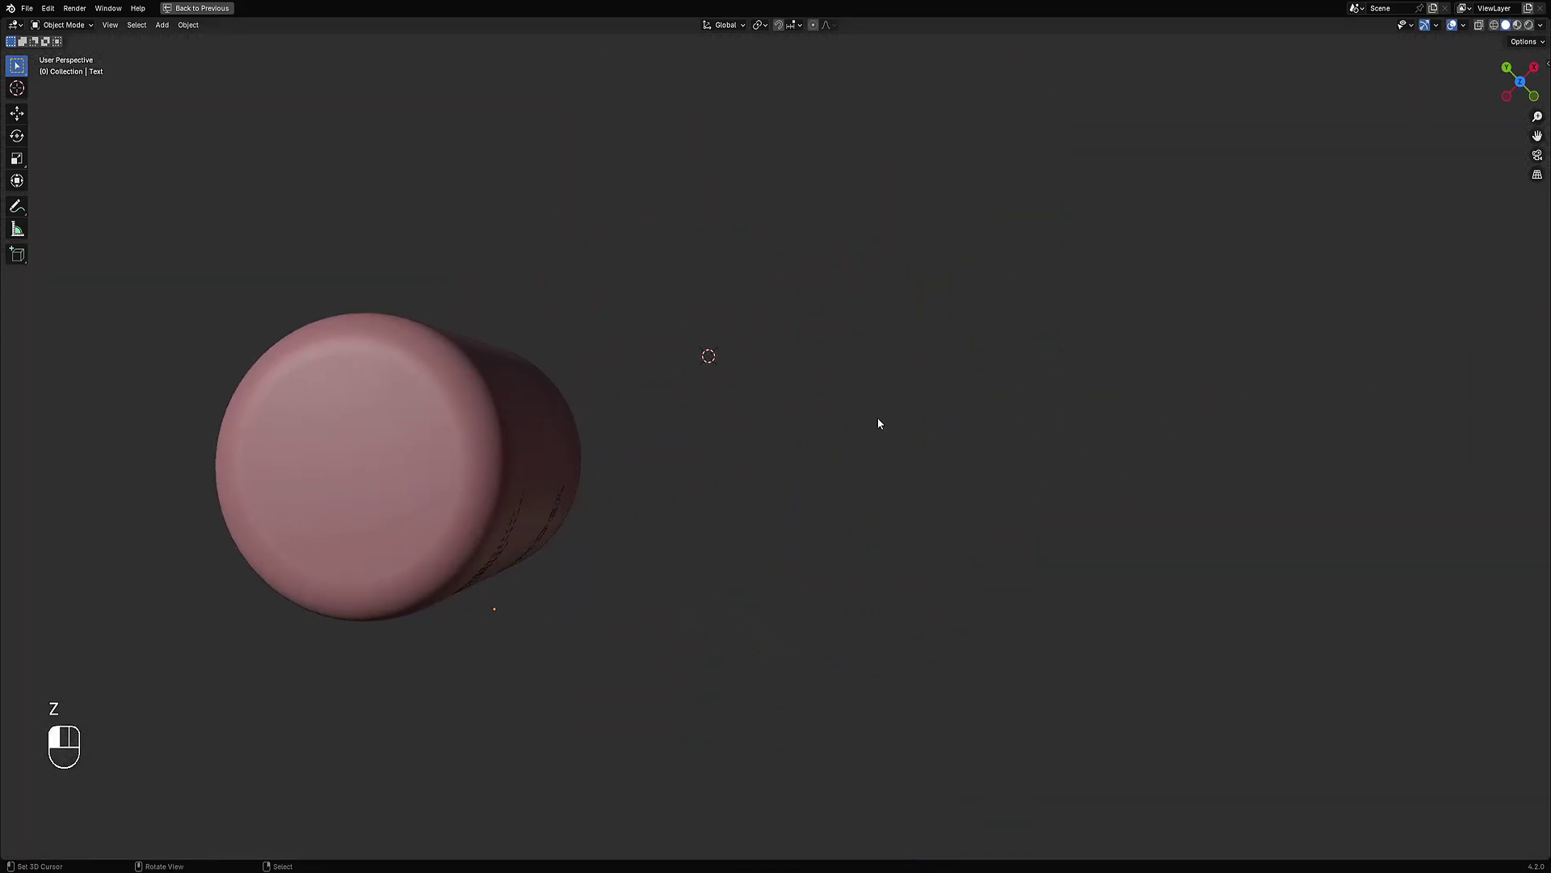
pyautogui.hotkey('shift', 'a')
pyautogui.moveTo(854, 366)
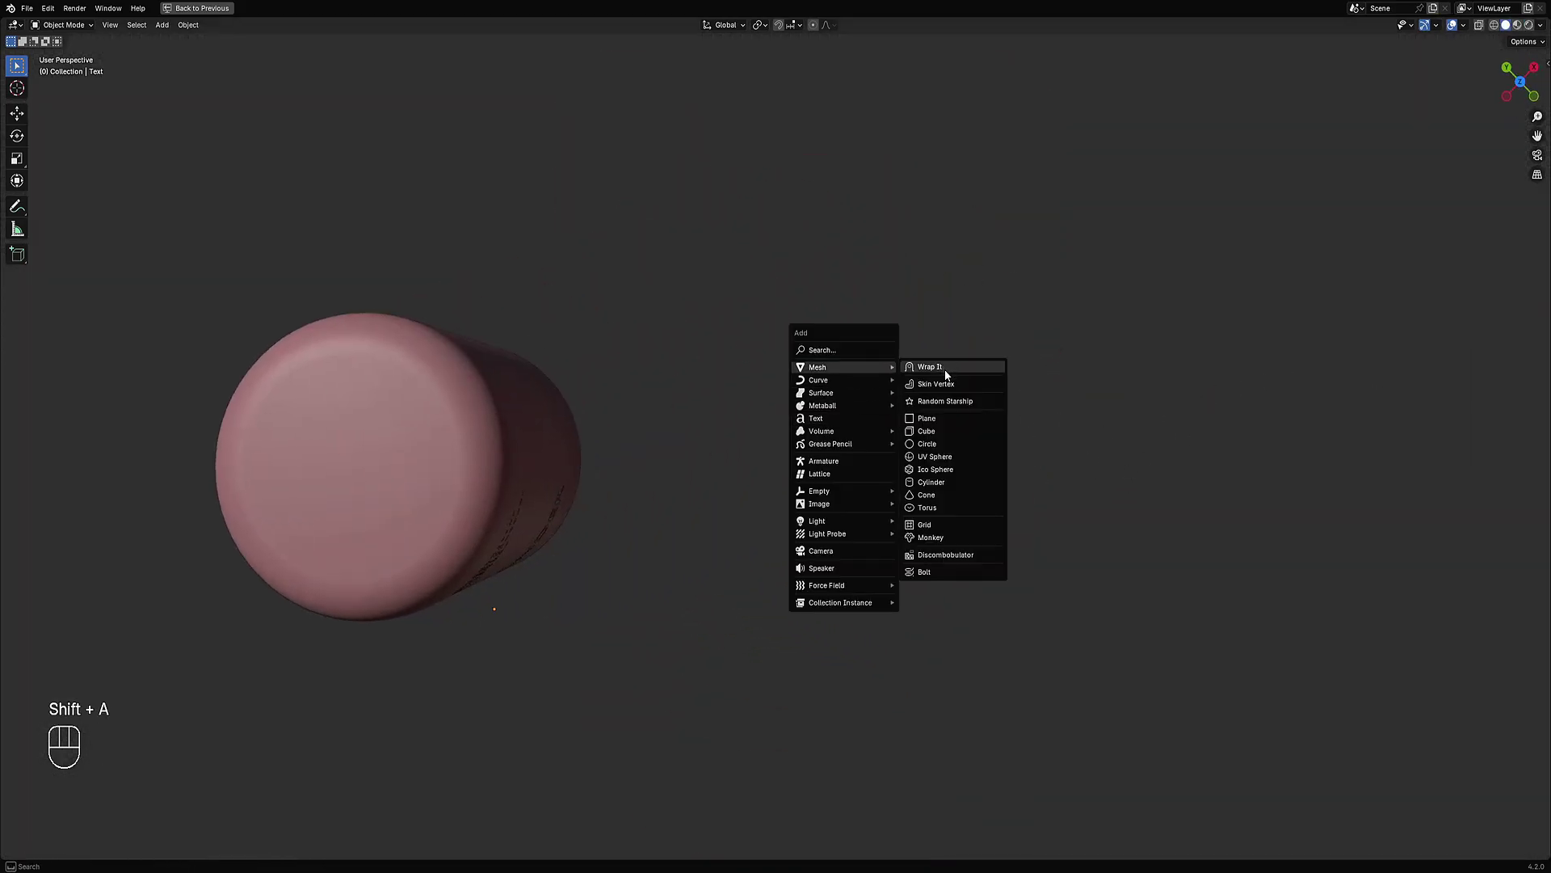
pyautogui.click(940, 423)
pyautogui.keyDown('alt'); pyautogui.moveTo(935, 419); pyautogui.dragTo(865, 286, button='middle'); pyautogui.keyUp('alt')
pyautogui.press('Tab')
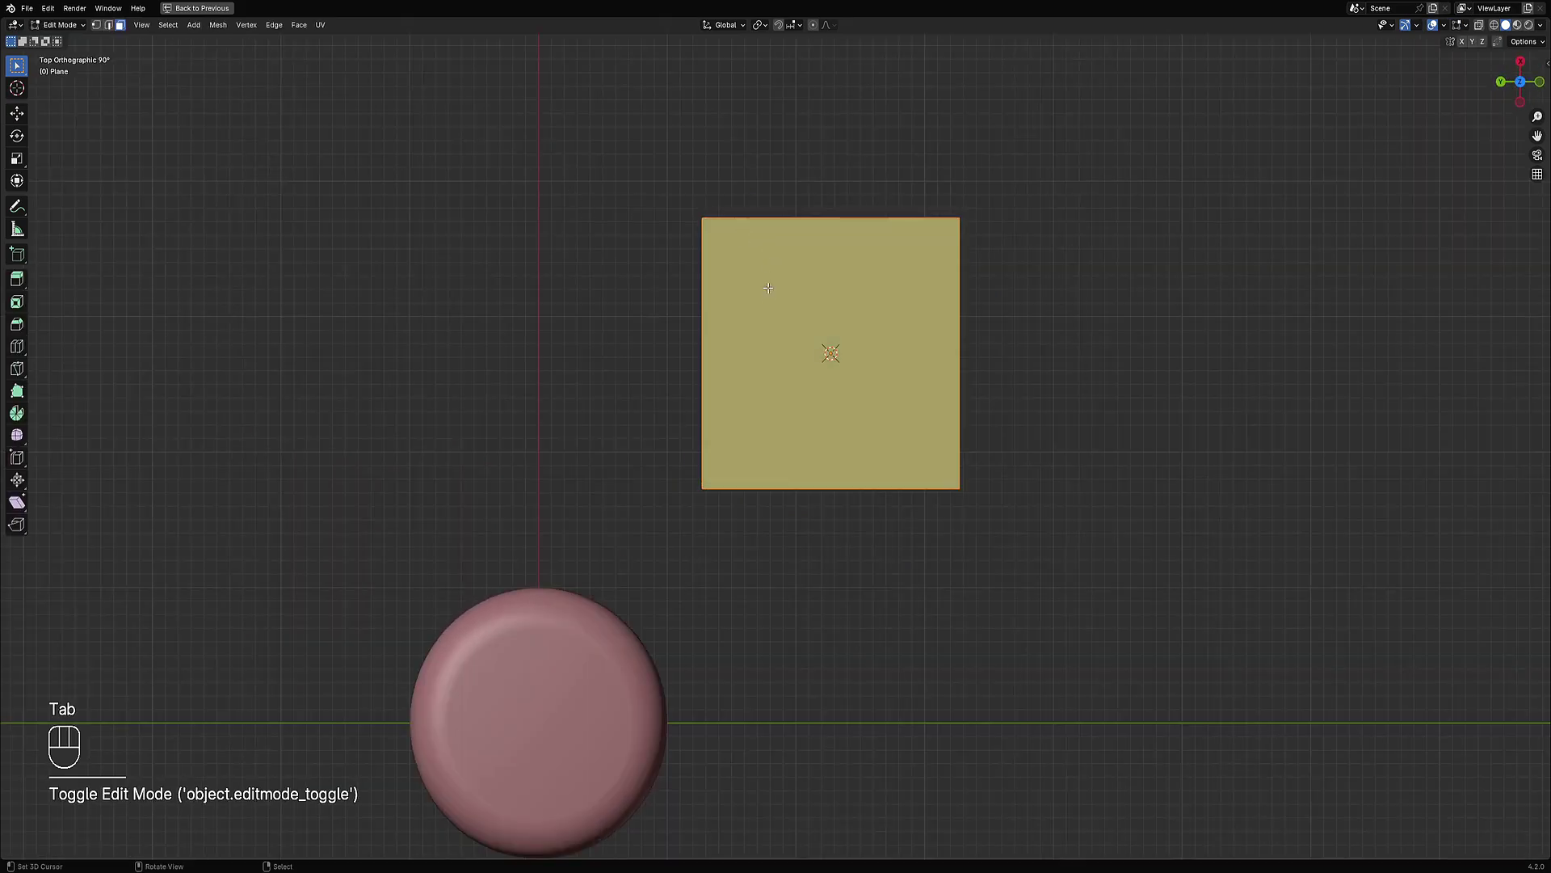
pyautogui.press('w')
pyautogui.press('w')
pyautogui.press('w')
pyautogui.press('w')
pyautogui.click(841, 324)
pyautogui.keyDown('shift'); pyautogui.moveTo(842, 325); pyautogui.dragTo(774, 398, button='middle'); pyautogui.keyUp('shift')
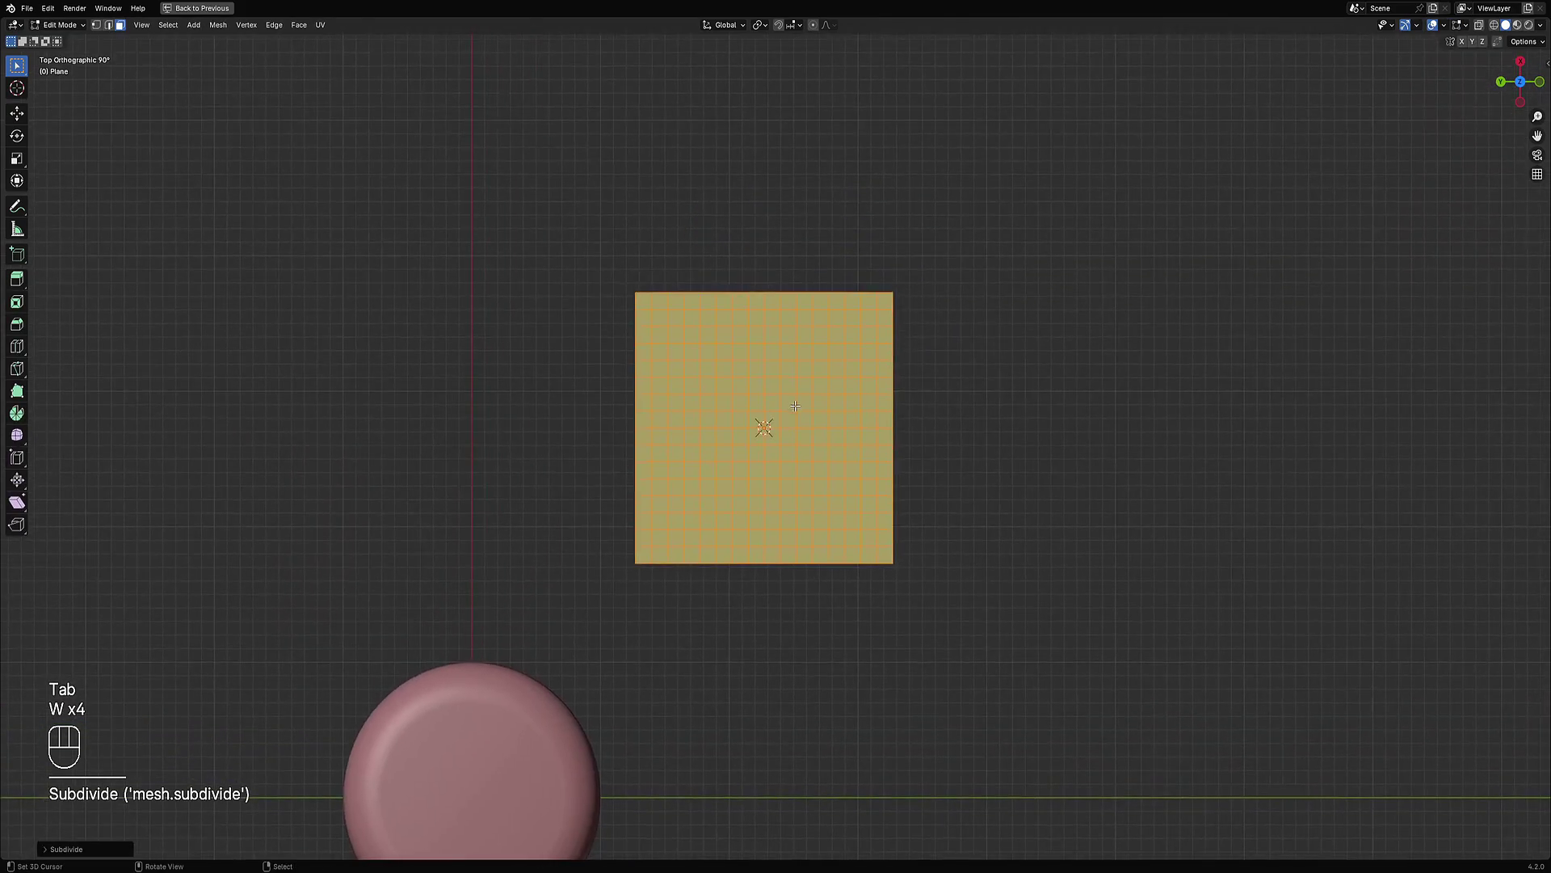
# Step: Inset all faces of the subdivided plane individually by about 0.03 m
pyautogui.scroll(4, 792, 405)
pyautogui.press('i')
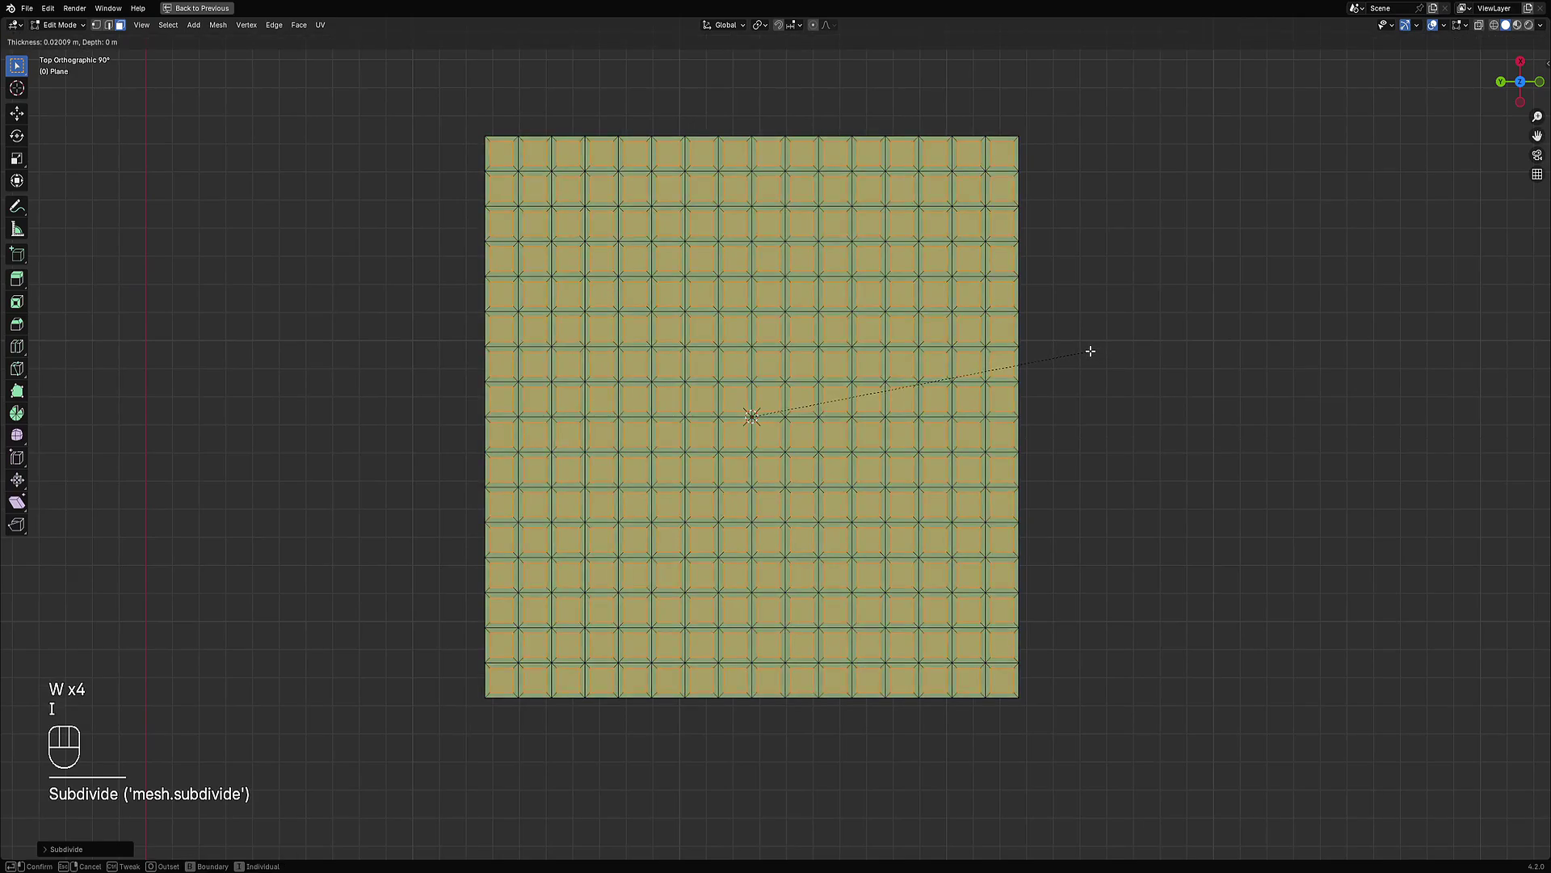
pyautogui.press('i')
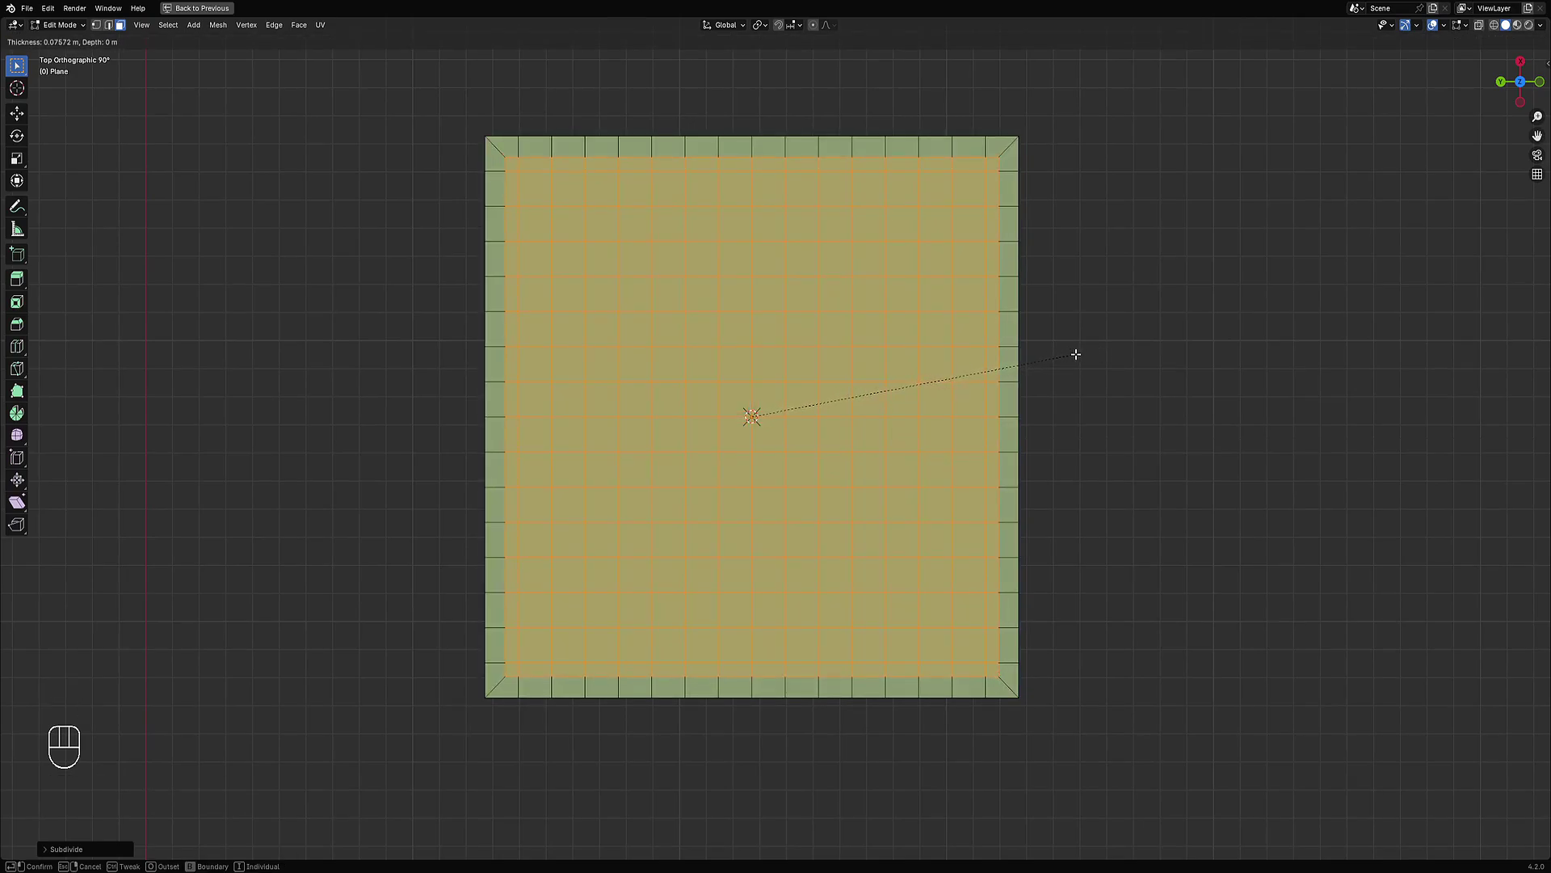
pyautogui.press('i')
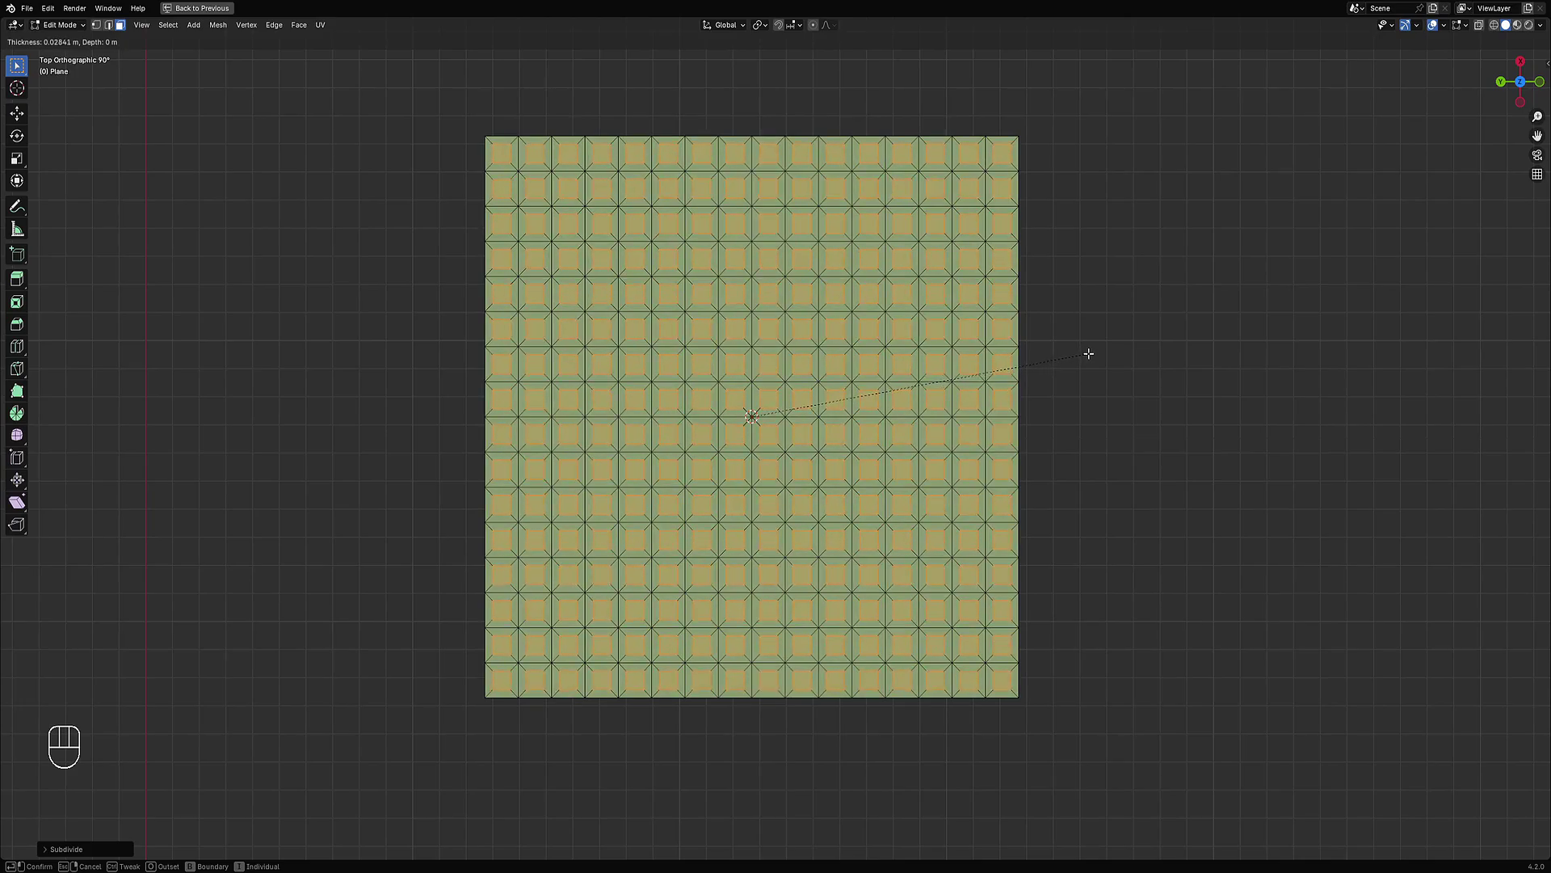
pyautogui.click(1090, 353)
# Step: Select the border faces around three adjacent grid cells near the middle of the plane
pyautogui.scroll(3, 681, 274)
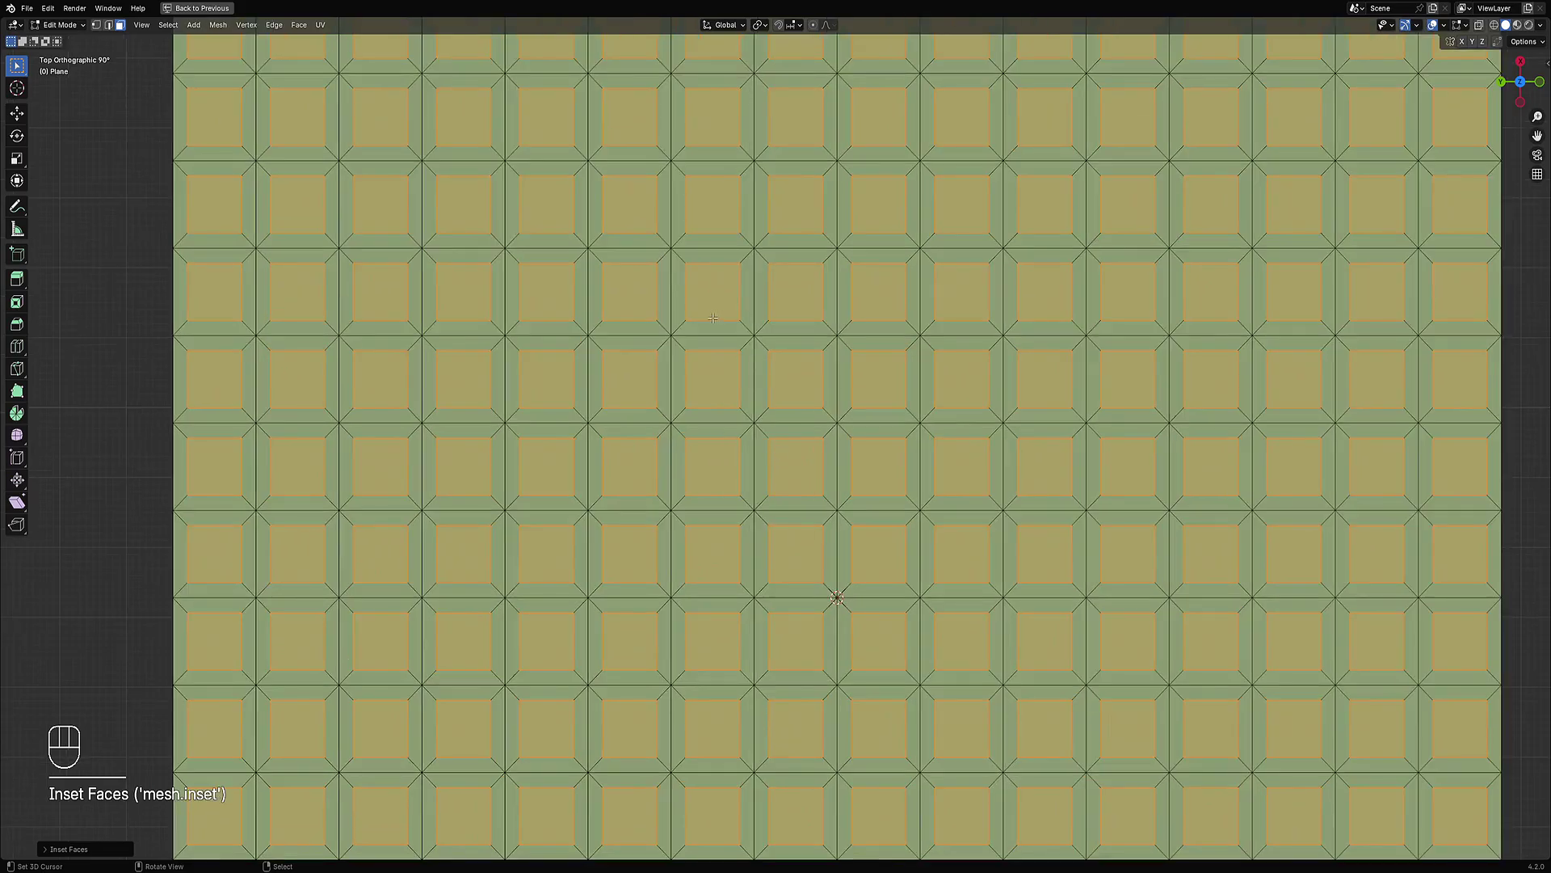
pyautogui.hotkey('alt', 'a')
pyautogui.keyDown('shift'); pyautogui.click(711, 255); pyautogui.keyUp('shift')
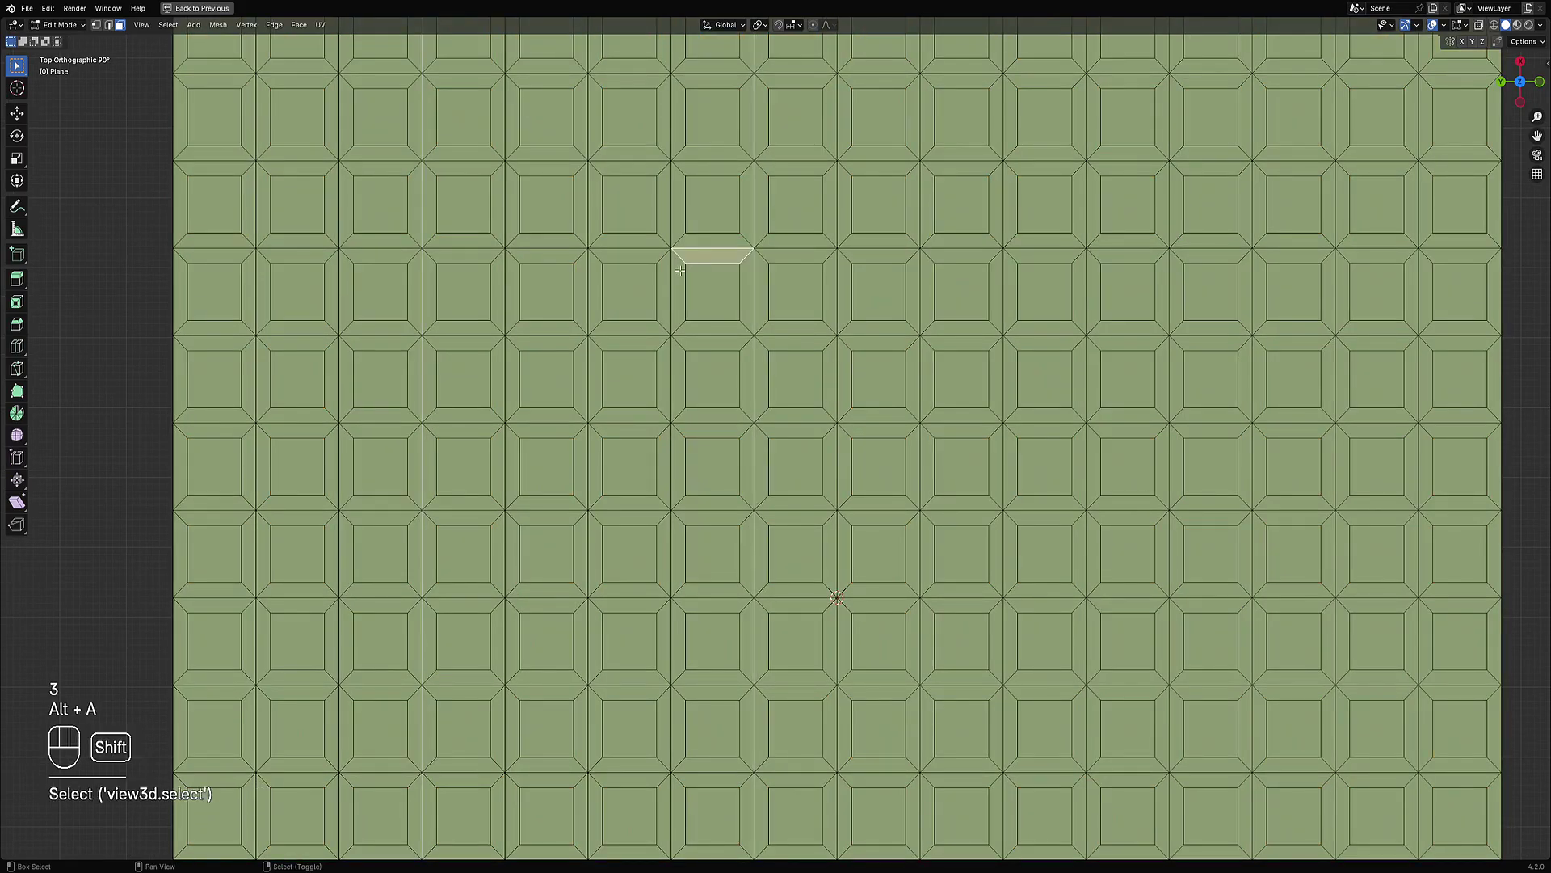
pyautogui.keyDown('shift'); pyautogui.click(679, 292); pyautogui.keyUp('shift')
pyautogui.keyDown('shift'); pyautogui.click(707, 330); pyautogui.keyUp('shift')
pyautogui.keyDown('shift'); pyautogui.click(747, 291); pyautogui.keyUp('shift')
pyautogui.keyDown('shift'); pyautogui.click(794, 255); pyautogui.keyUp('shift')
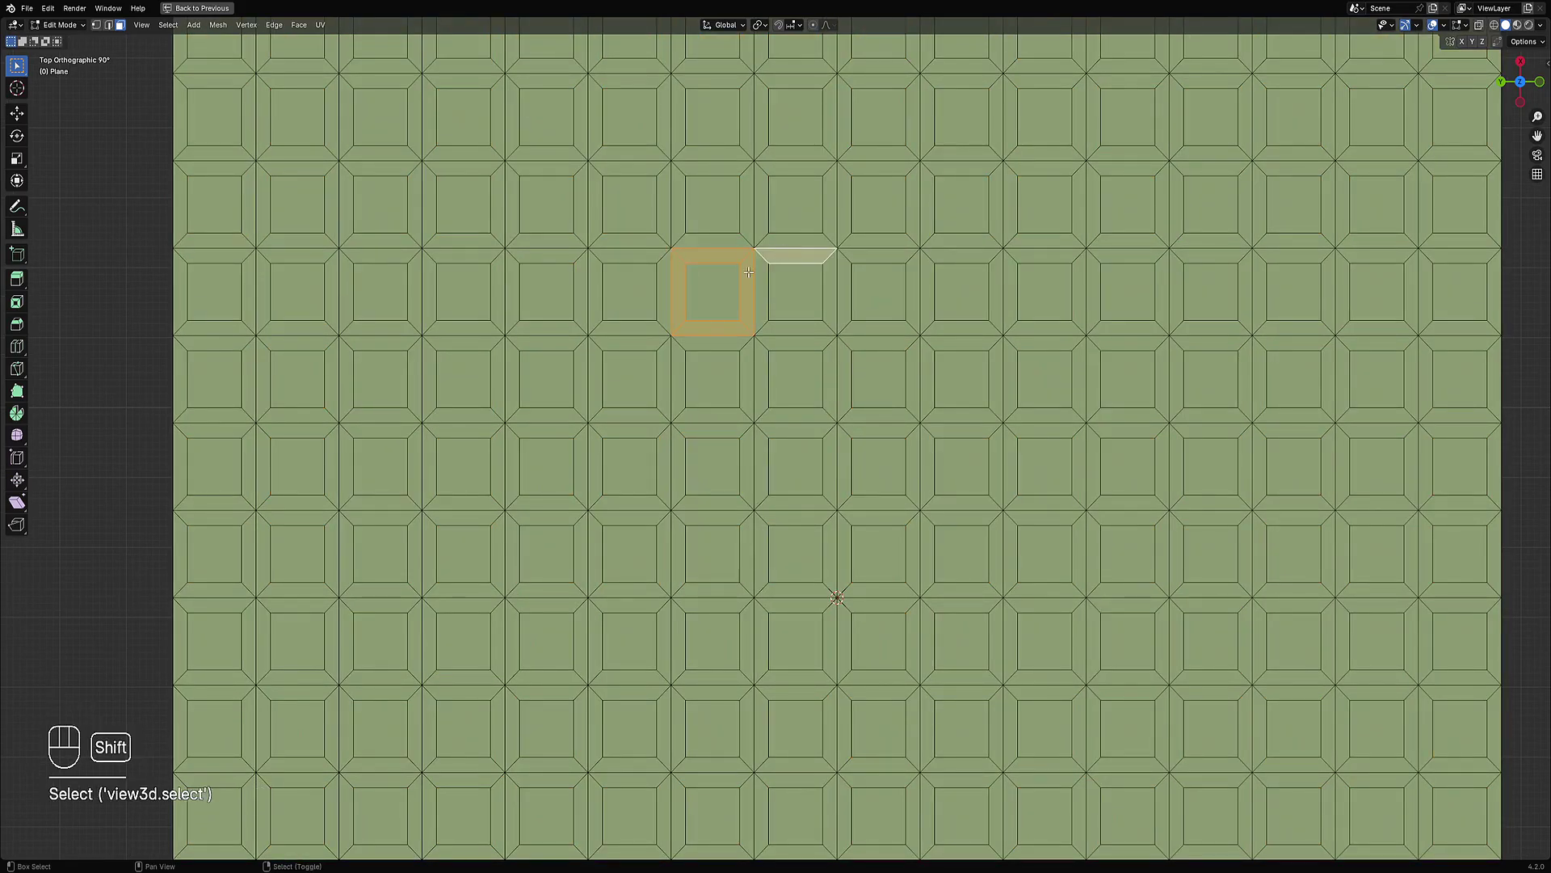
pyautogui.keyDown('shift'); pyautogui.click(763, 287); pyautogui.keyUp('shift')
pyautogui.keyDown('shift'); pyautogui.click(792, 322); pyautogui.keyUp('shift')
pyautogui.keyDown('shift'); pyautogui.click(831, 303); pyautogui.keyUp('shift')
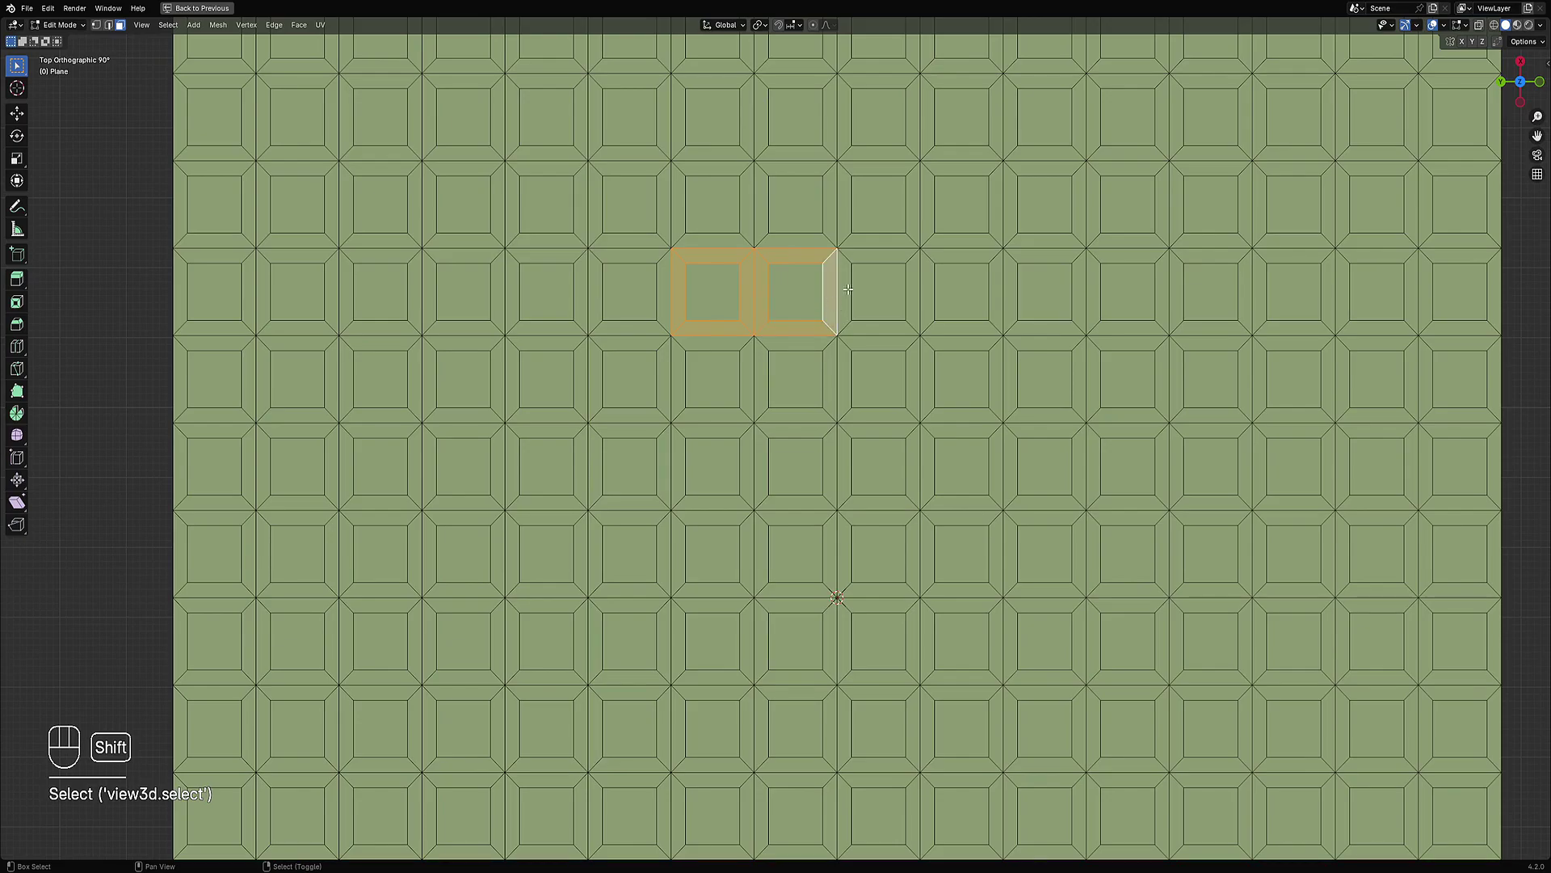
pyautogui.keyDown('shift'); pyautogui.click(845, 290); pyautogui.keyUp('shift')
pyautogui.keyDown('shift'); pyautogui.click(861, 257); pyautogui.keyUp('shift')
pyautogui.keyDown('shift'); pyautogui.click(906, 308); pyautogui.keyUp('shift')
pyautogui.keyDown('shift'); pyautogui.click(880, 328); pyautogui.keyUp('shift')
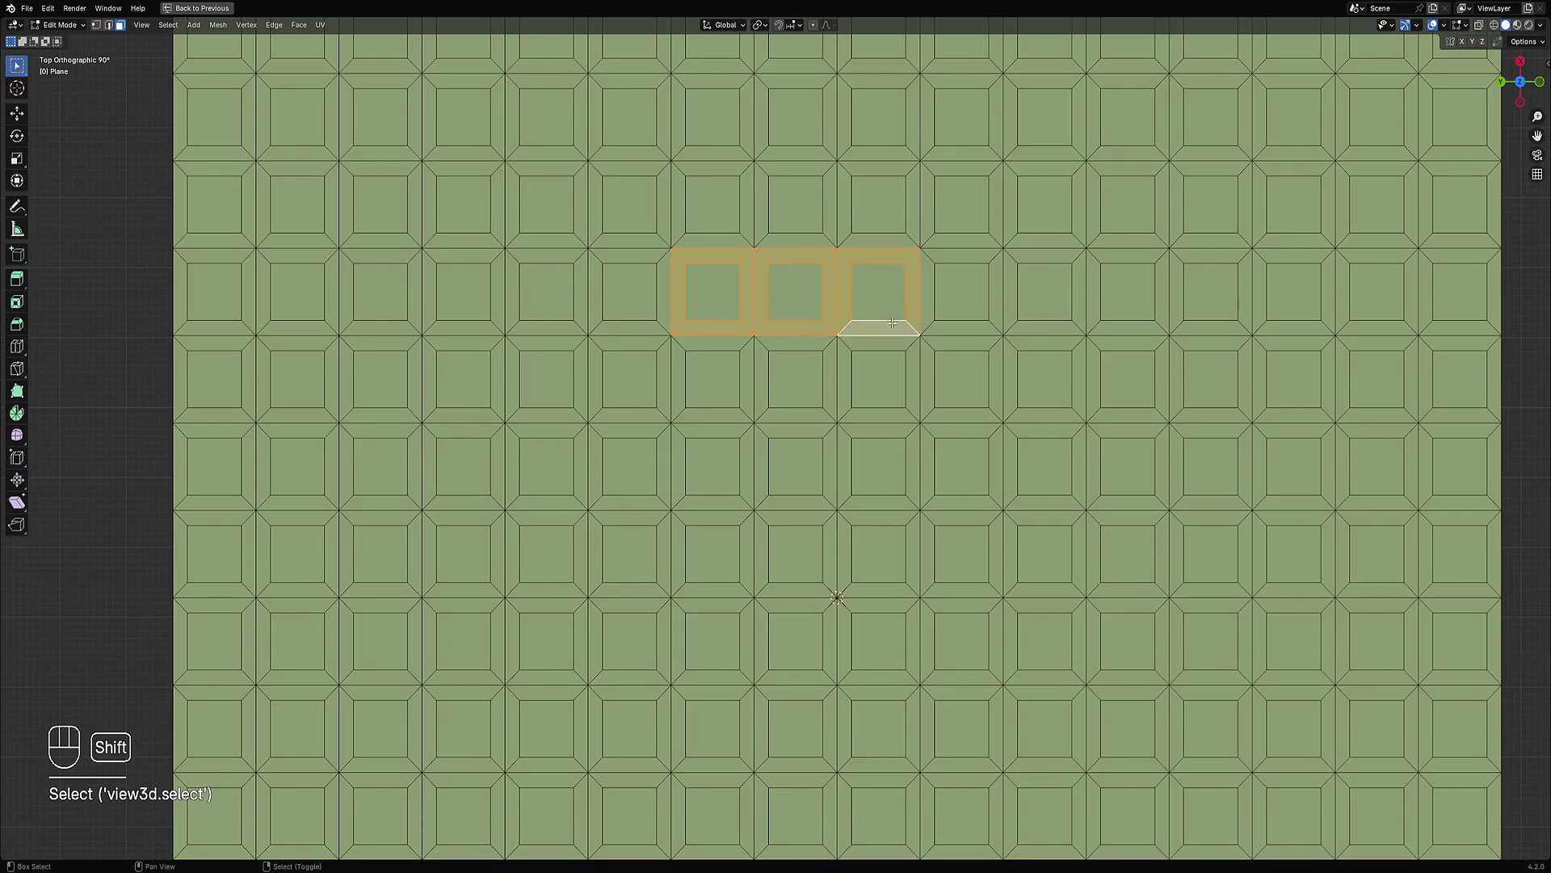
# Step: Leave edit mode and delete the demonstration plane
pyautogui.scroll(-6, 920, 261)
pyautogui.press('Tab')
pyautogui.press('x')
pyautogui.click(920, 267)
# Step: Examine the cylinder with its glyphs and BLENDER text from above in rendered shading
pyautogui.keyDown('shift'); pyautogui.moveTo(643, 607); pyautogui.dragTo(861, 355, button='middle'); pyautogui.keyUp('shift')
pyautogui.scroll(2, 865, 364)
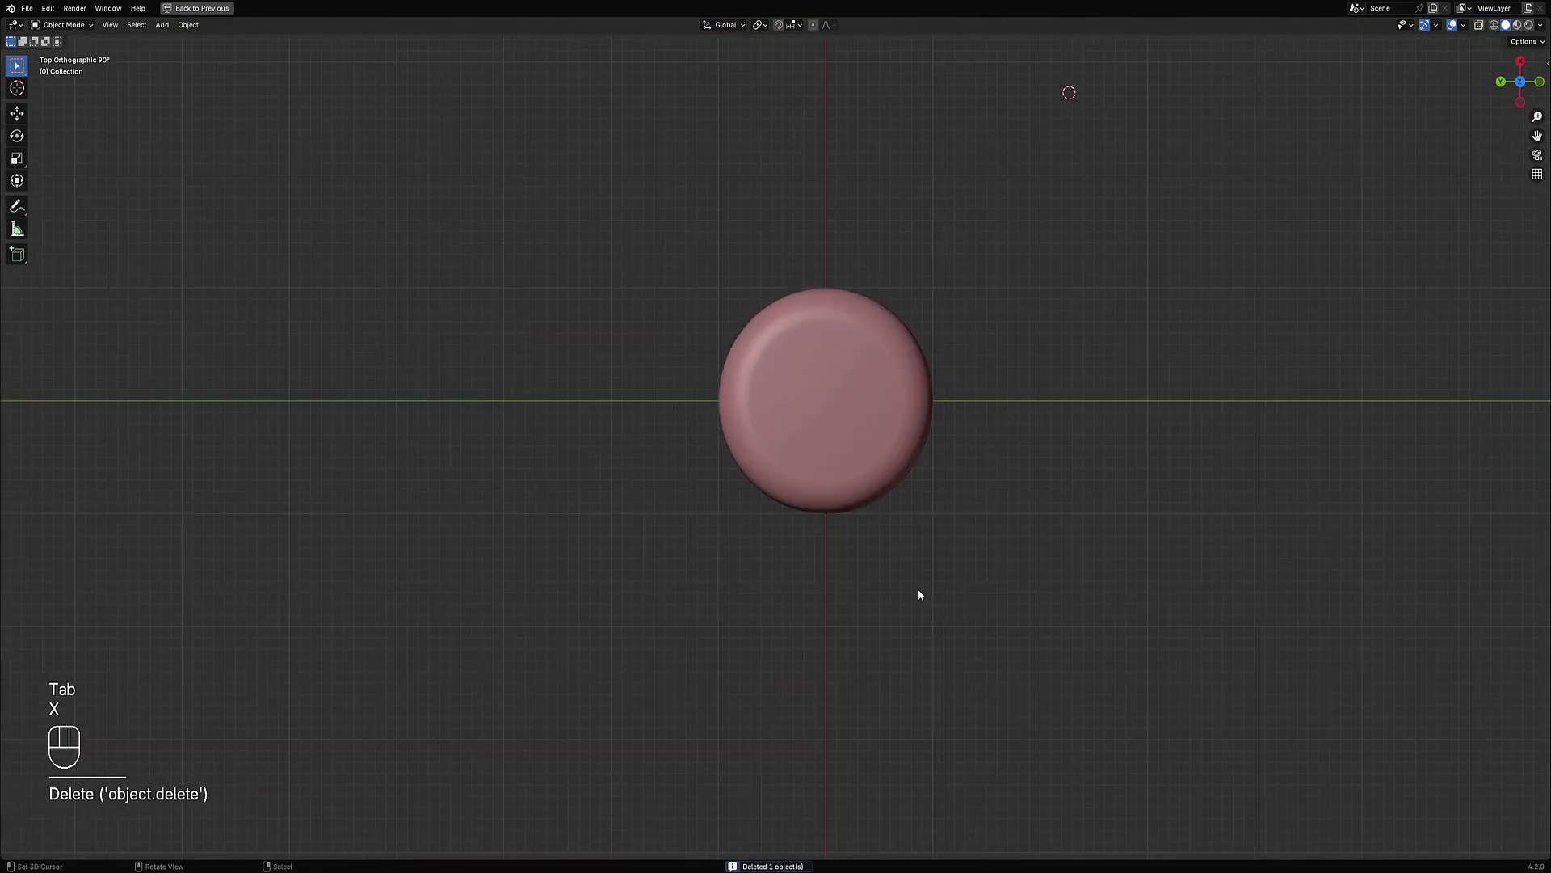
pyautogui.moveTo(918, 588); pyautogui.dragTo(808, 422, button='middle')
pyautogui.scroll(1, 812, 424)
pyautogui.scroll(2, 884, 399)
pyautogui.moveTo(938, 479)
pyautogui.mouseDown(button='middle')
pyautogui.moveTo(884, 399)
pyautogui.moveTo(941, 486)
pyautogui.moveTo(910, 477)
pyautogui.mouseUp(button='middle')
pyautogui.scroll(2, 941, 486)
pyautogui.moveTo(929, 497)
pyautogui.keyDown('shift'); pyautogui.mouseDown(button='middle')
pyautogui.moveTo(959, 519)
pyautogui.moveTo(940, 474)
pyautogui.mouseUp(button='middle'); pyautogui.keyUp('shift')
pyautogui.scroll(-1, 941, 473)
pyautogui.press('z')
pyautogui.click(1006, 432)
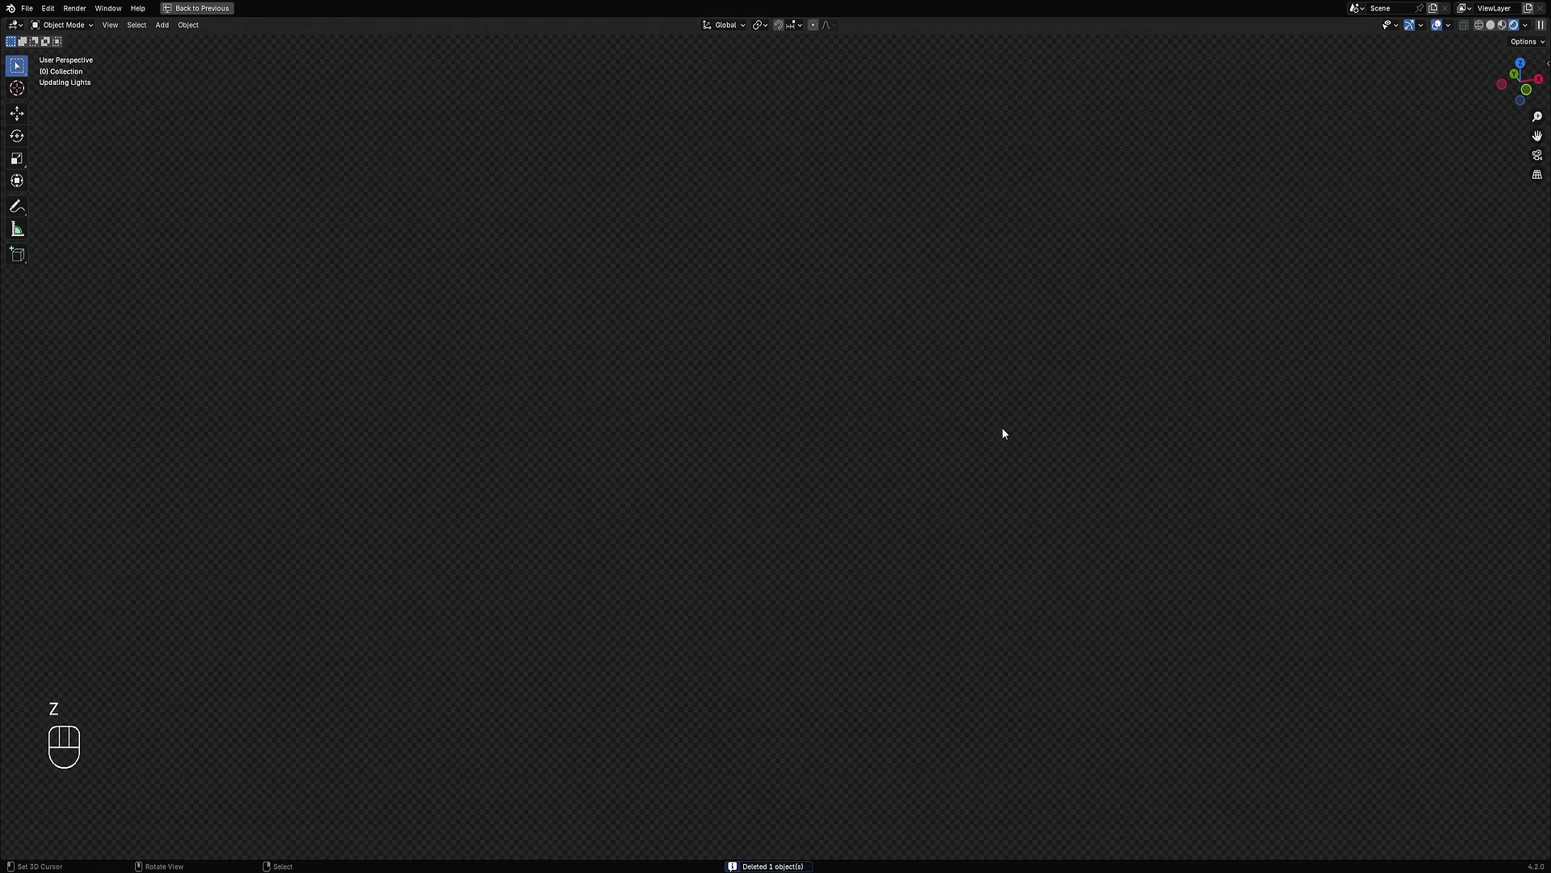
pyautogui.moveTo(984, 404)
pyautogui.mouseDown(button='middle')
pyautogui.moveTo(926, 438)
pyautogui.moveTo(994, 426)
pyautogui.moveTo(1024, 469)
pyautogui.moveTo(964, 487)
pyautogui.mouseUp(button='middle')
pyautogui.scroll(1, 940, 488)
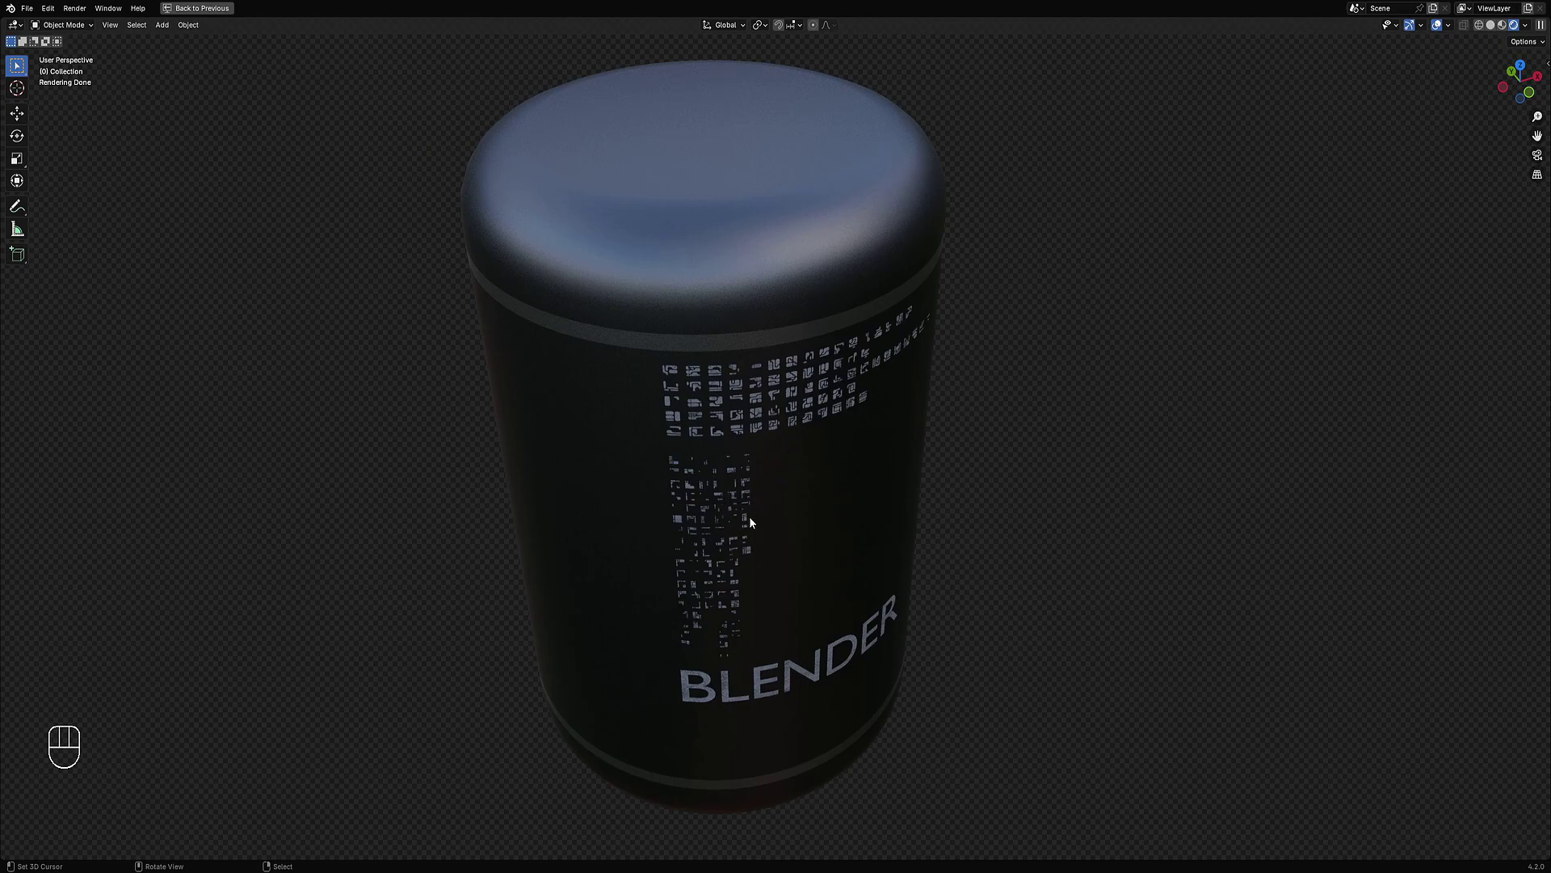
pyautogui.moveTo(901, 515)
pyautogui.mouseDown(button='middle')
pyautogui.moveTo(813, 505)
pyautogui.moveTo(928, 487)
pyautogui.moveTo(879, 506)
pyautogui.mouseUp(button='middle')
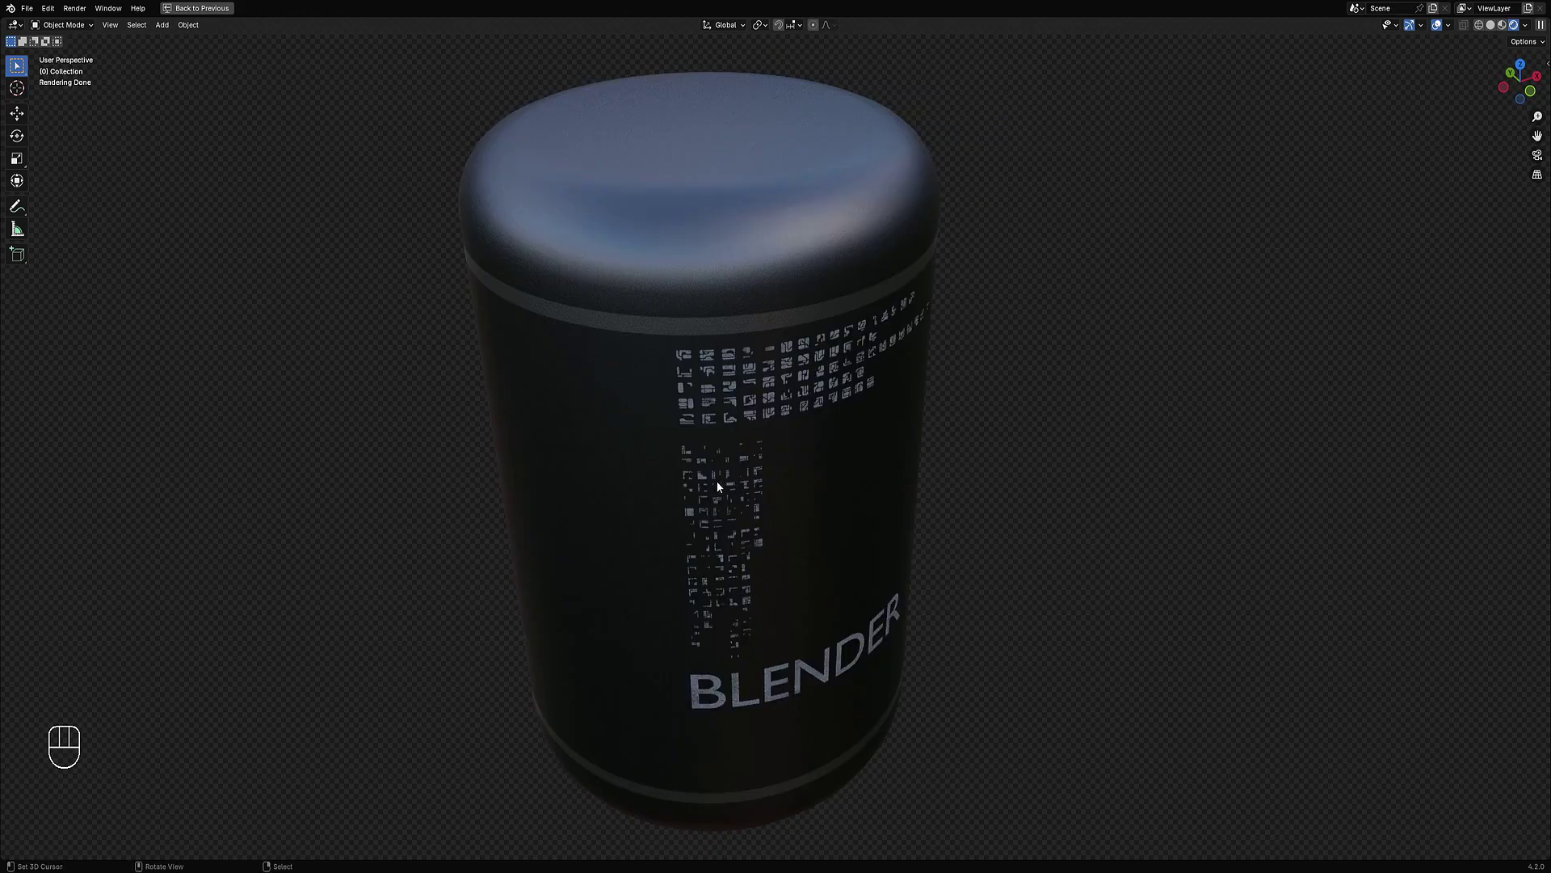
pyautogui.moveTo(887, 385); pyautogui.dragTo(829, 403, button='middle')
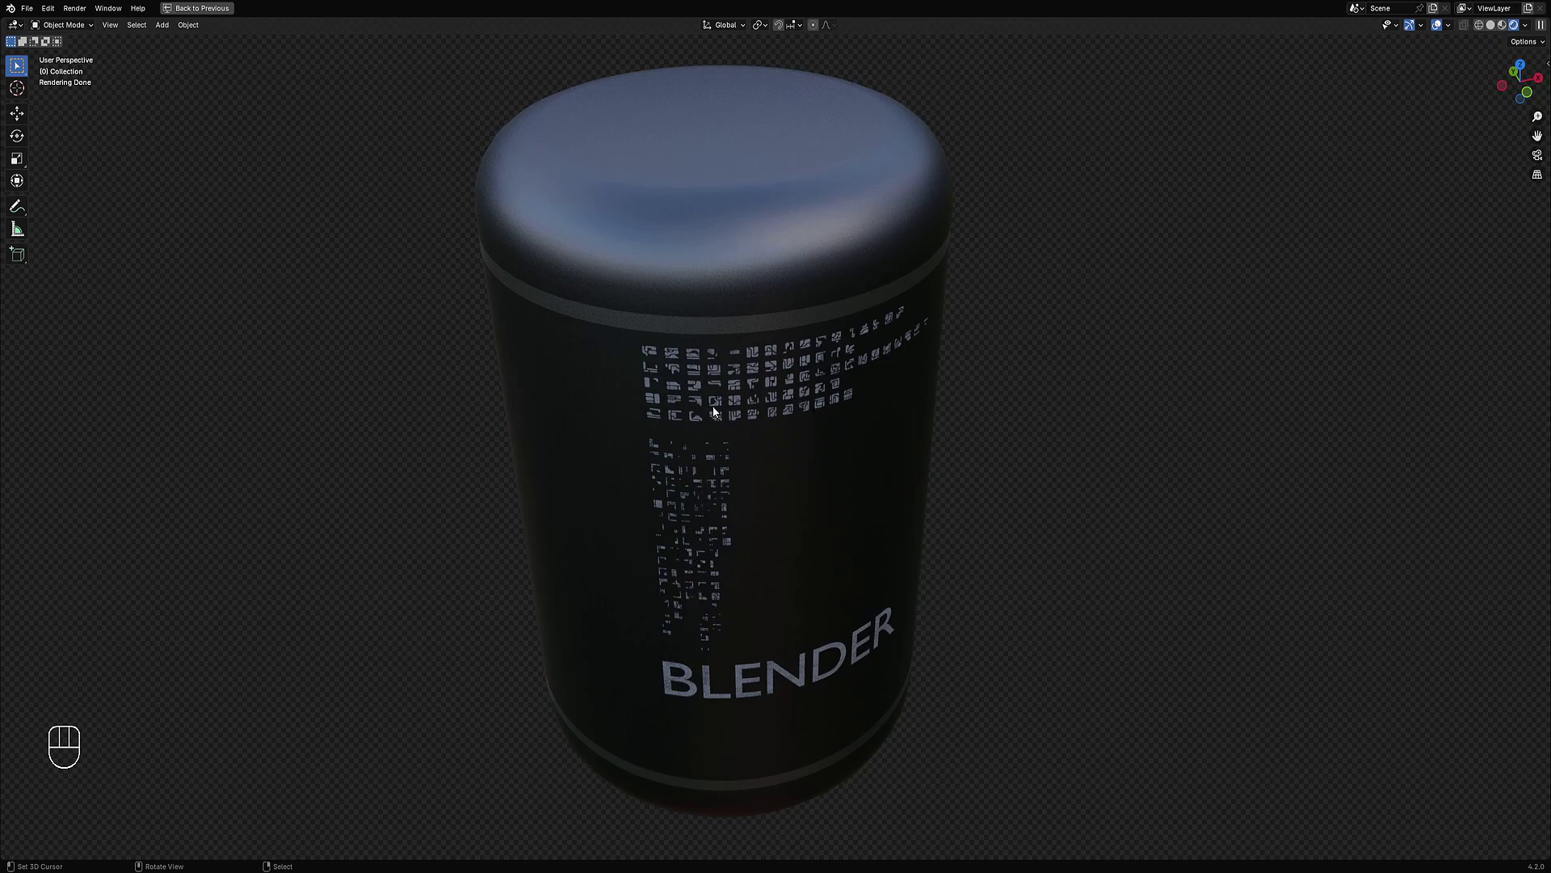
# Step: Select the vertical glyph column and the glyph rows in turn, toggling the overlays to compare their looks
pyautogui.click(699, 481)
pyautogui.click(700, 481)
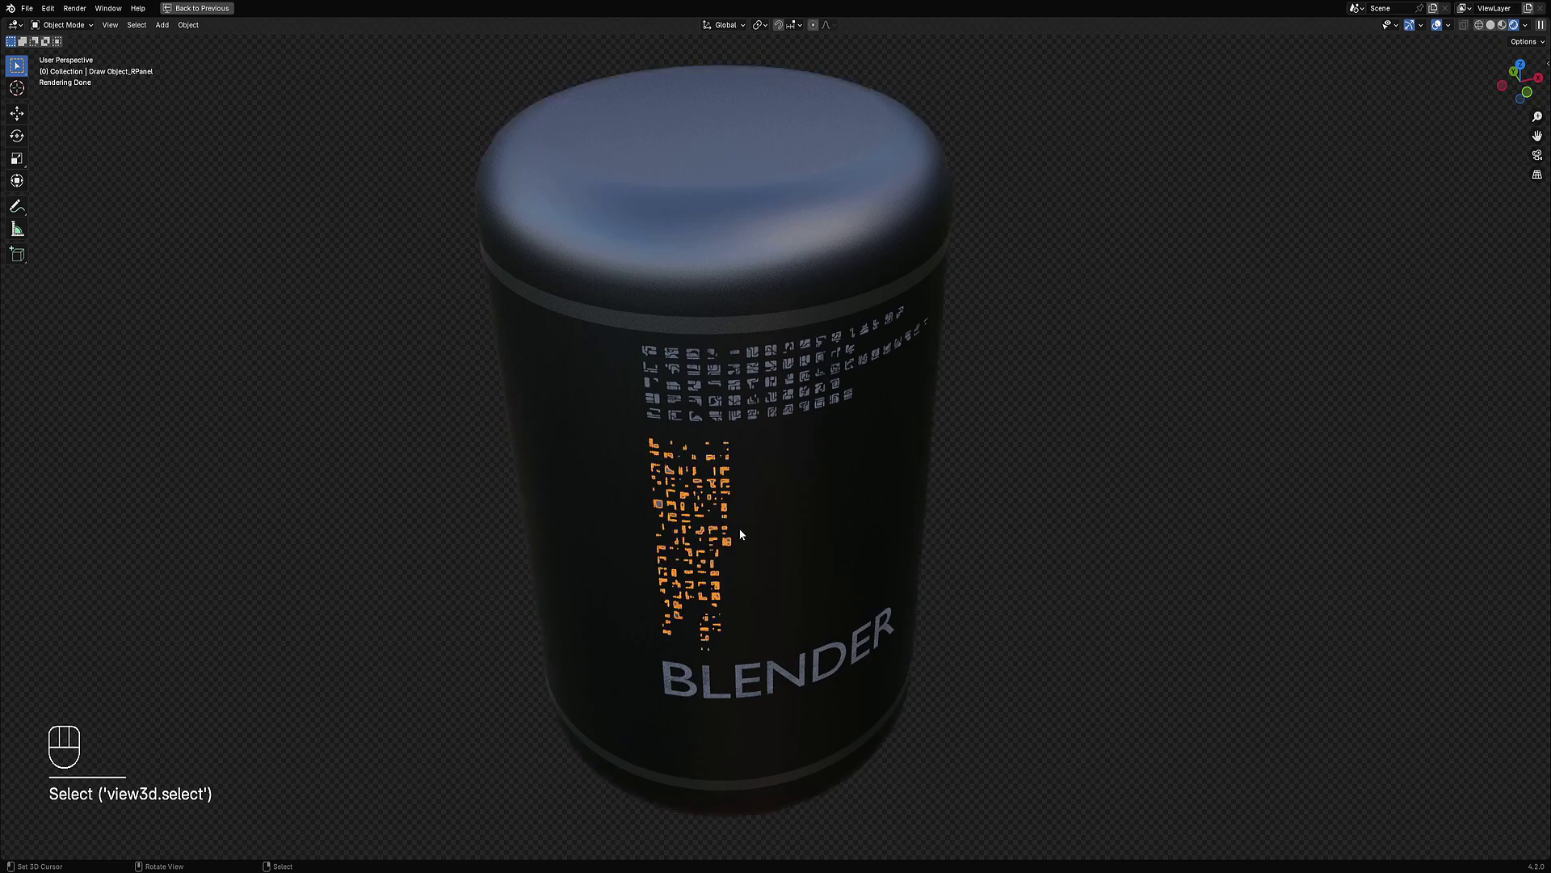
pyautogui.hotkey('shift', 'alt', 'z')
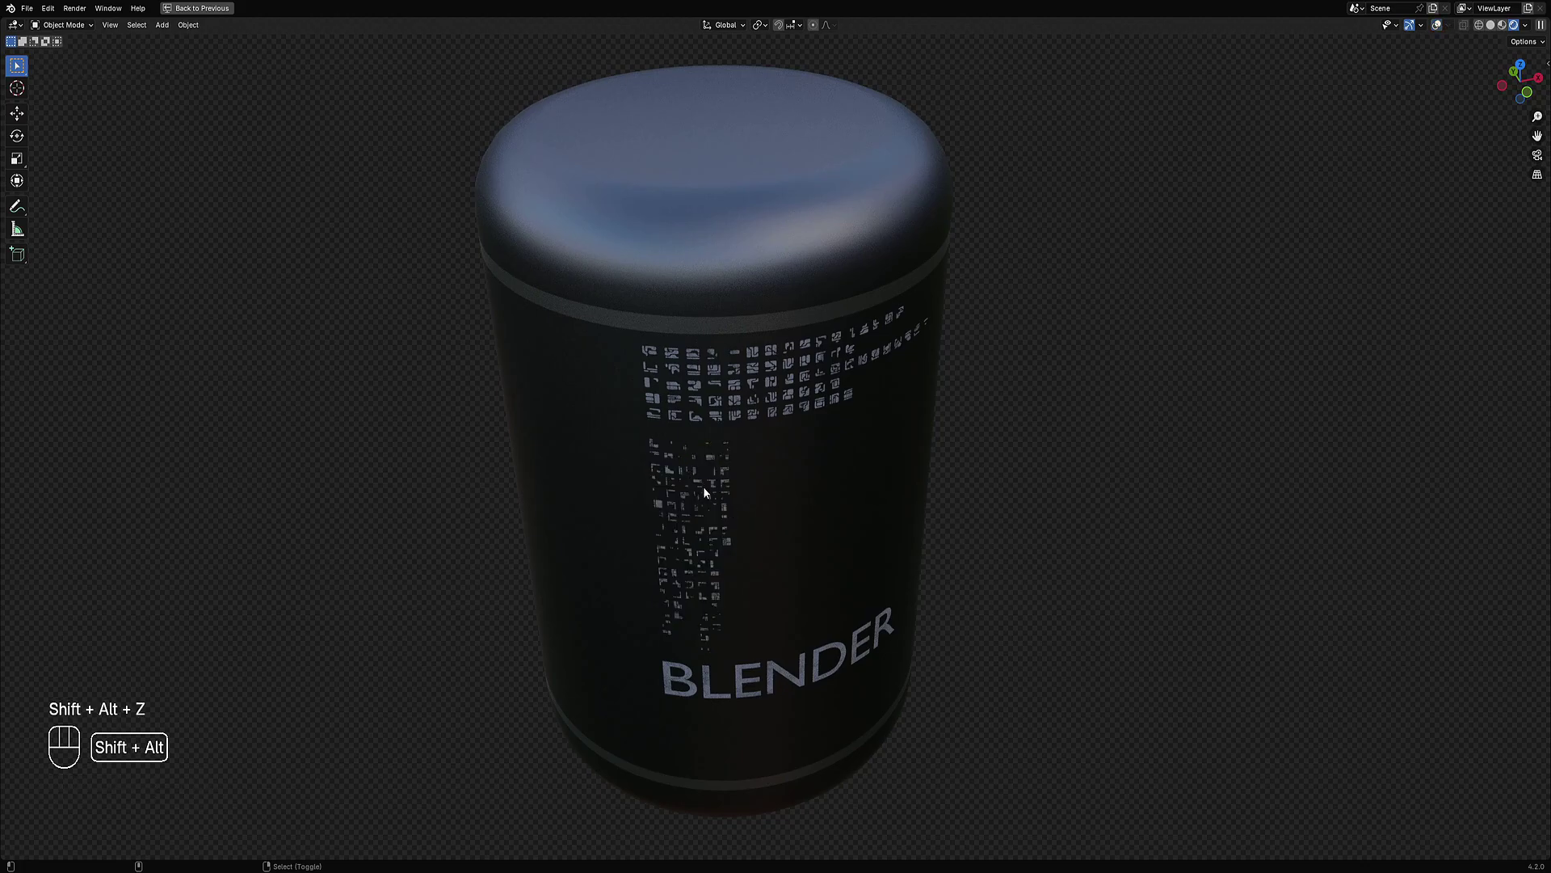
pyautogui.click(735, 400)
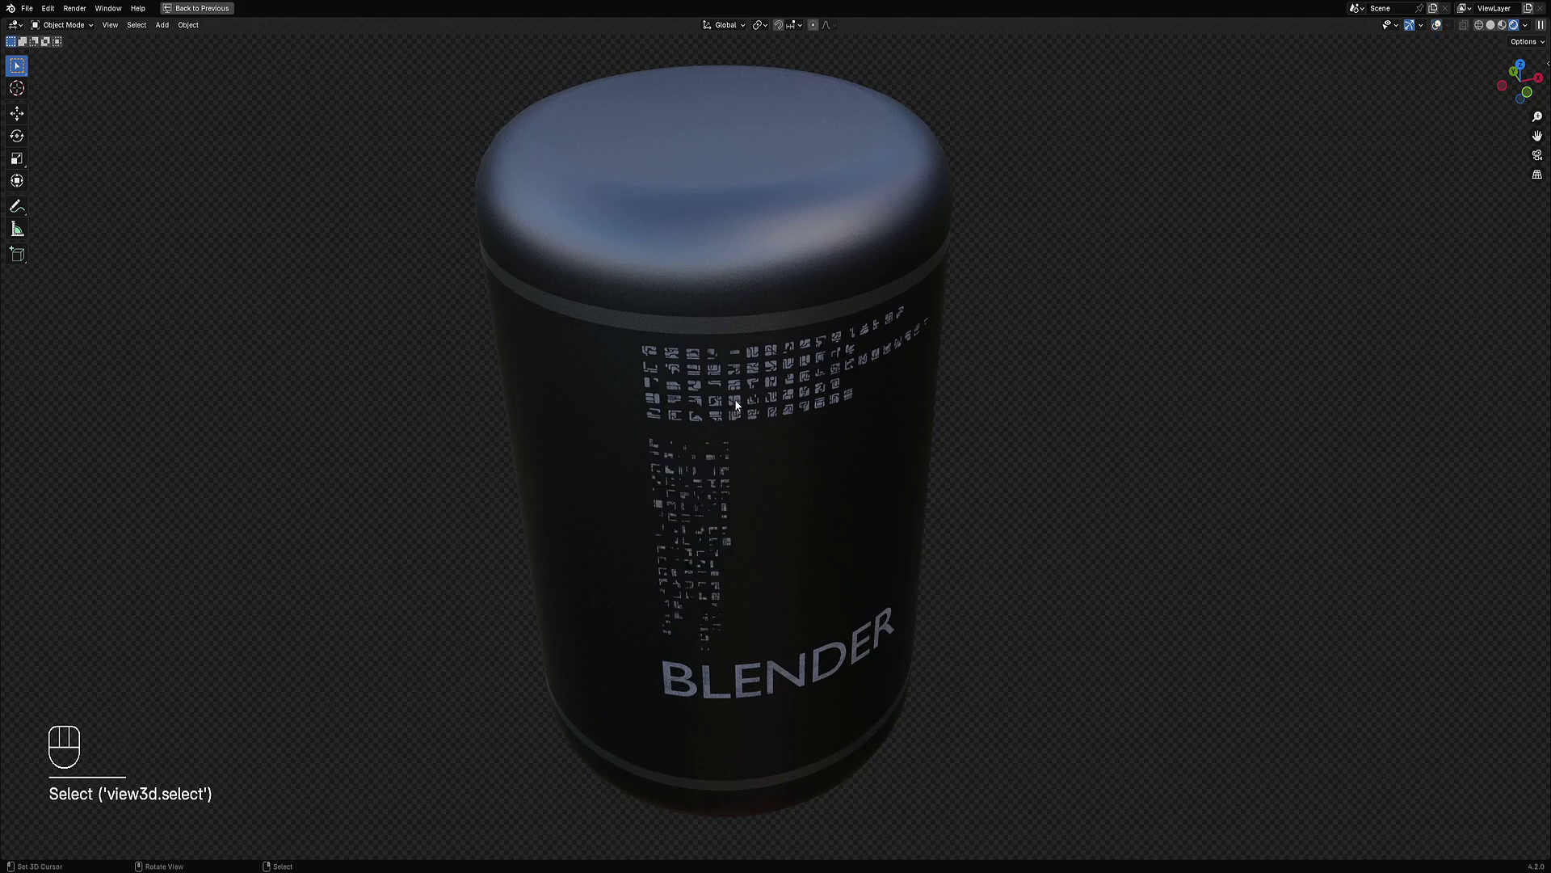
pyautogui.hotkey('shift', 'alt', 'z')
pyautogui.click(734, 399)
pyautogui.hotkey('shift', 'alt', 'z')
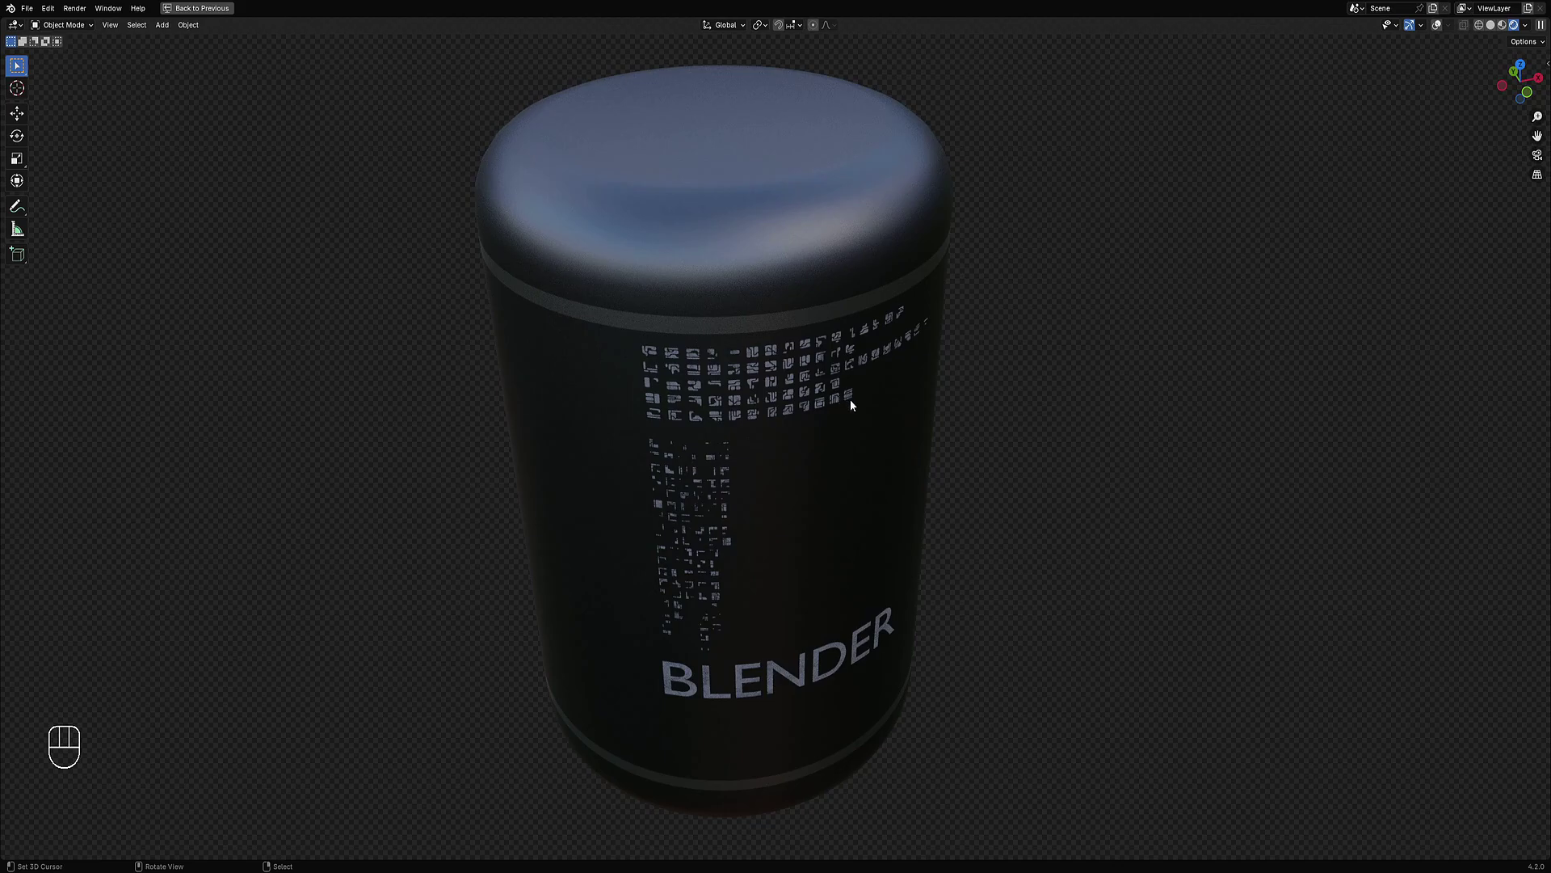
# Step: Inspect the glyphs and BLENDER text around the cylinder from several angles, checking the glyph column with and without overlays
pyautogui.moveTo(850, 400); pyautogui.dragTo(836, 450, button='middle')
pyautogui.scroll(-2, 887, 474)
pyautogui.scroll(2, 849, 474)
pyautogui.scroll(1, 808, 453)
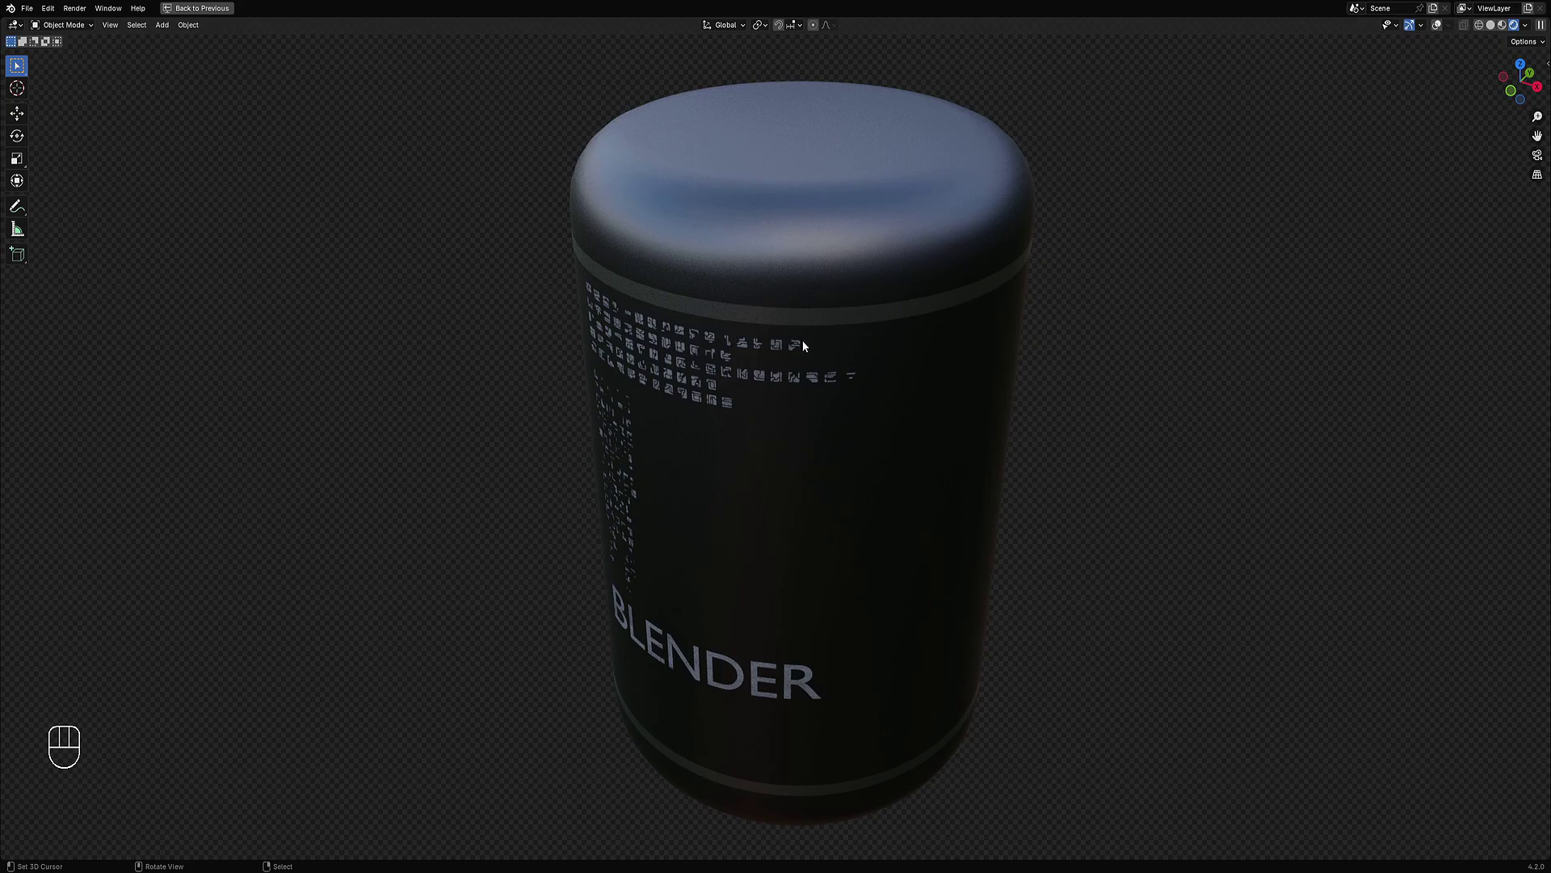
pyautogui.moveTo(803, 342); pyautogui.dragTo(826, 347, button='middle')
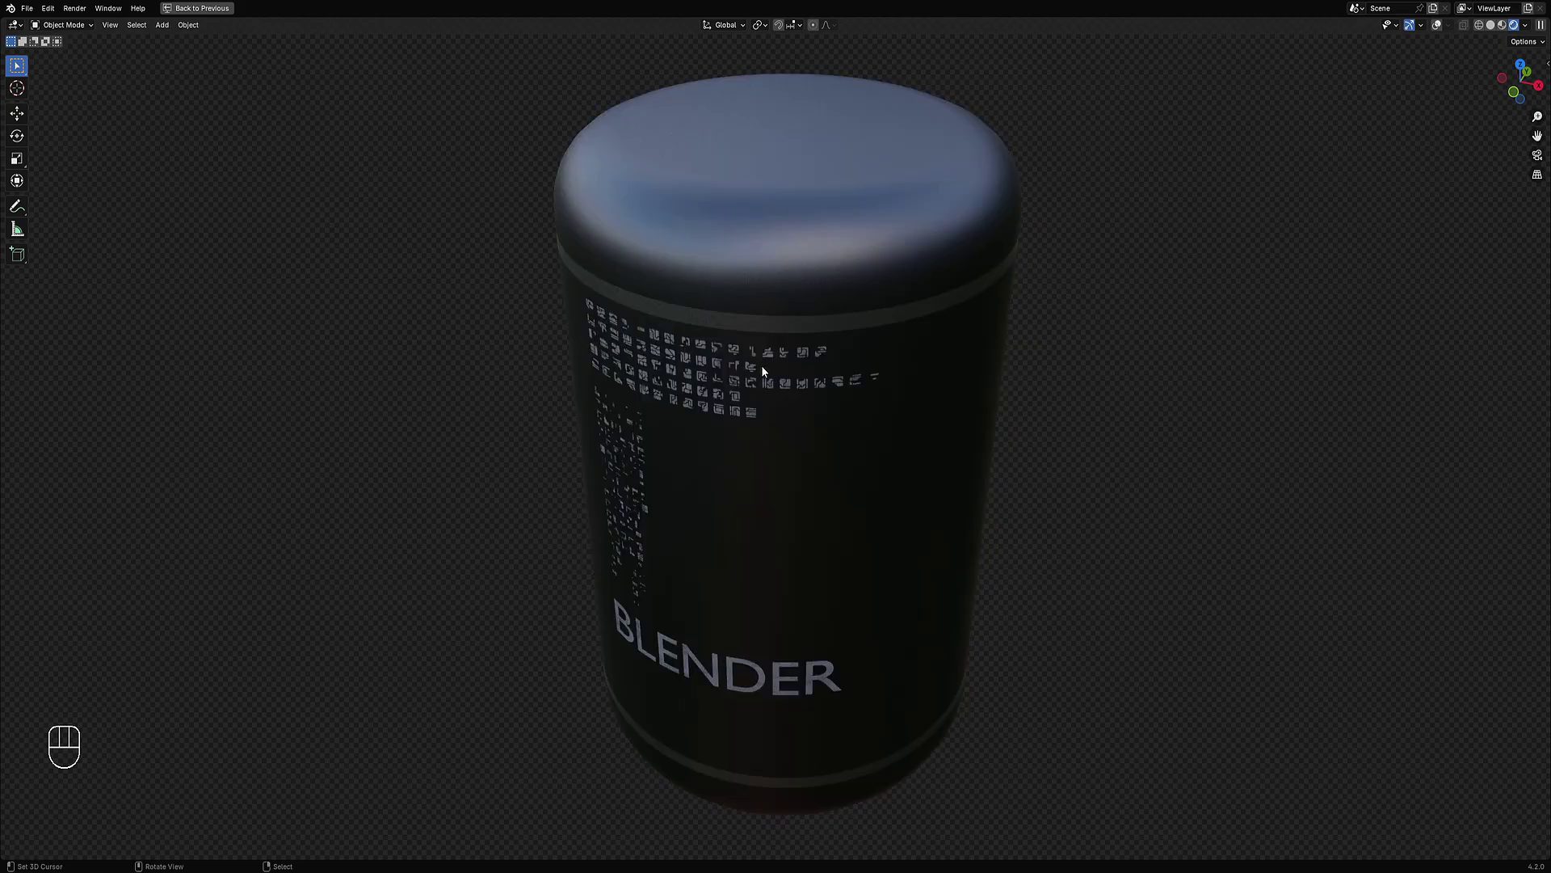
pyautogui.scroll(-2, 829, 429)
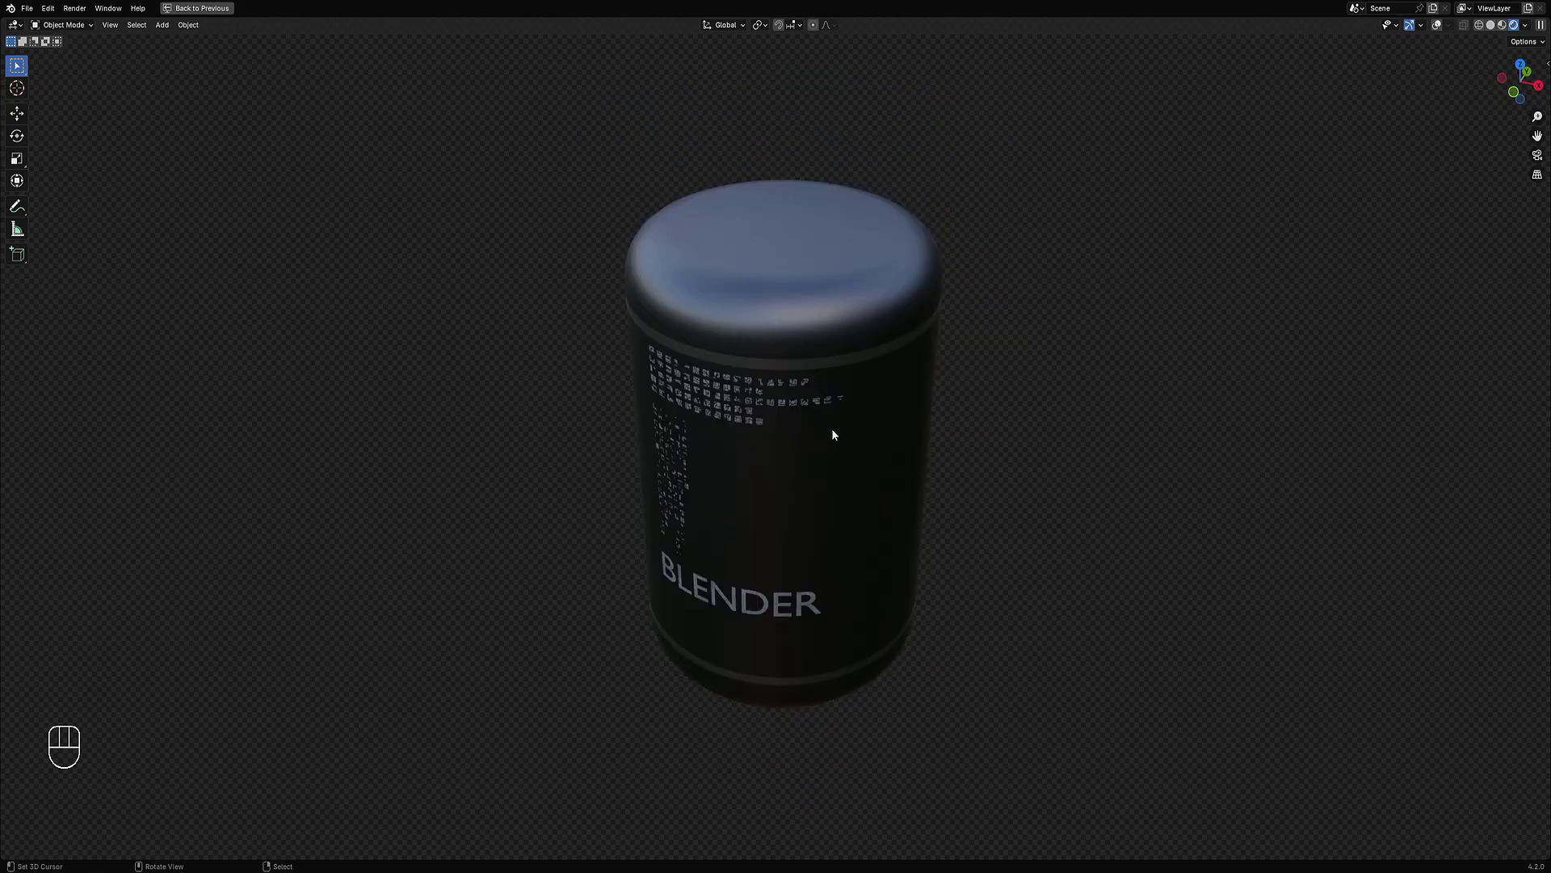
pyautogui.scroll(1, 835, 434)
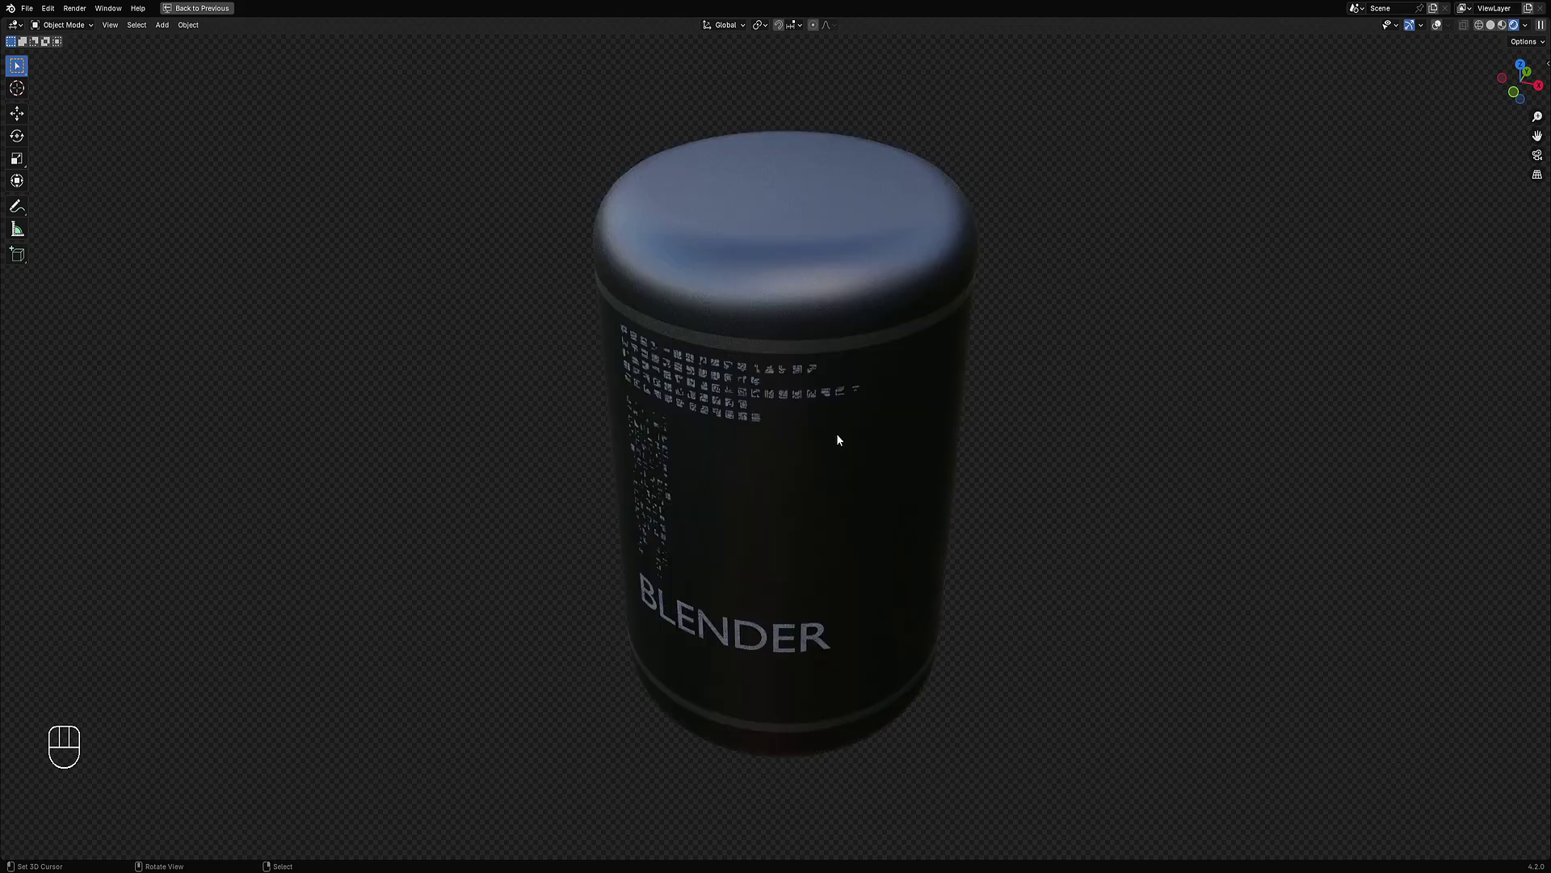
pyautogui.moveTo(817, 429); pyautogui.dragTo(878, 419, button='middle')
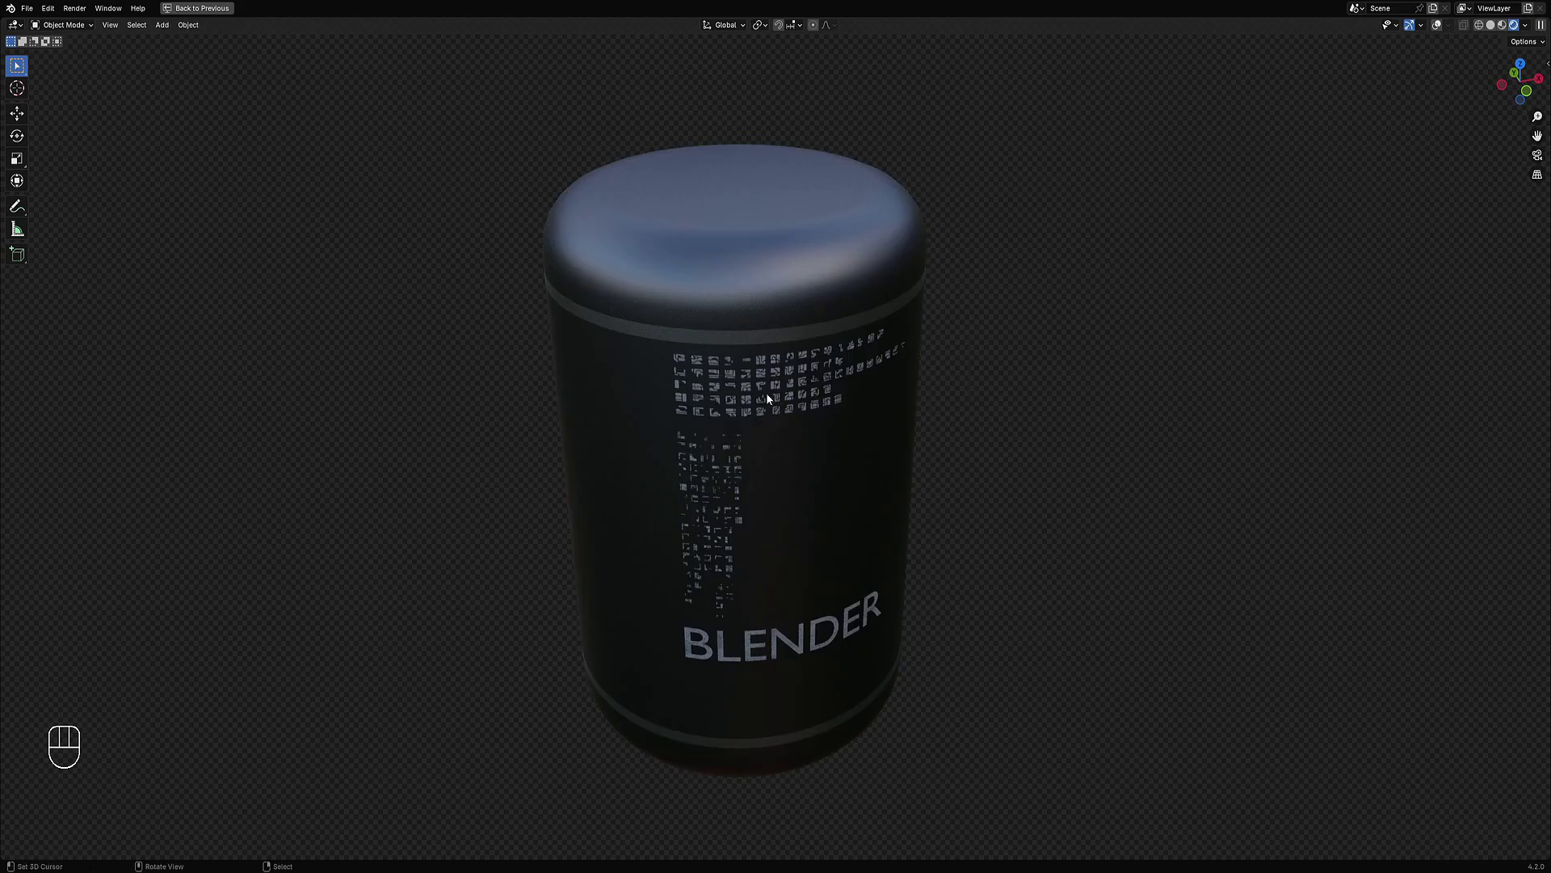
pyautogui.moveTo(777, 451)
pyautogui.mouseDown(button='middle')
pyautogui.moveTo(796, 459)
pyautogui.moveTo(792, 485)
pyautogui.moveTo(850, 457)
pyautogui.moveTo(817, 429)
pyautogui.mouseUp(button='middle')
pyautogui.scroll(1, 797, 459)
pyautogui.click(748, 501)
pyautogui.hotkey('shift', 'alt', 'z')
pyautogui.hotkey('shift', 'alt', 'z')
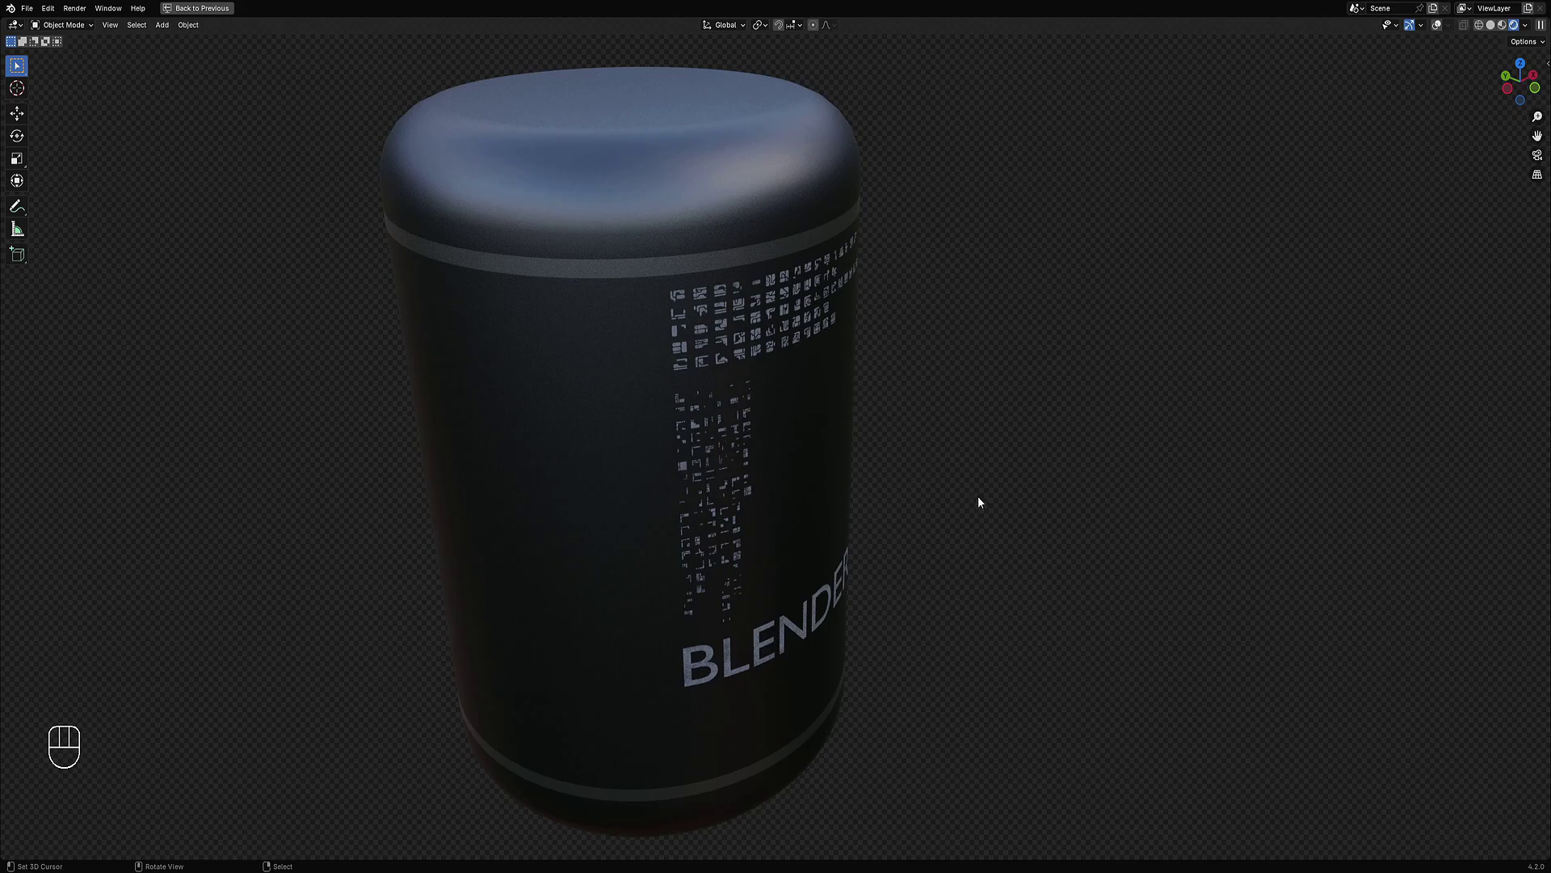
pyautogui.moveTo(980, 502)
pyautogui.mouseDown(button='middle')
pyautogui.moveTo(919, 485)
pyautogui.moveTo(917, 441)
pyautogui.moveTo(987, 530)
pyautogui.mouseUp(button='middle')
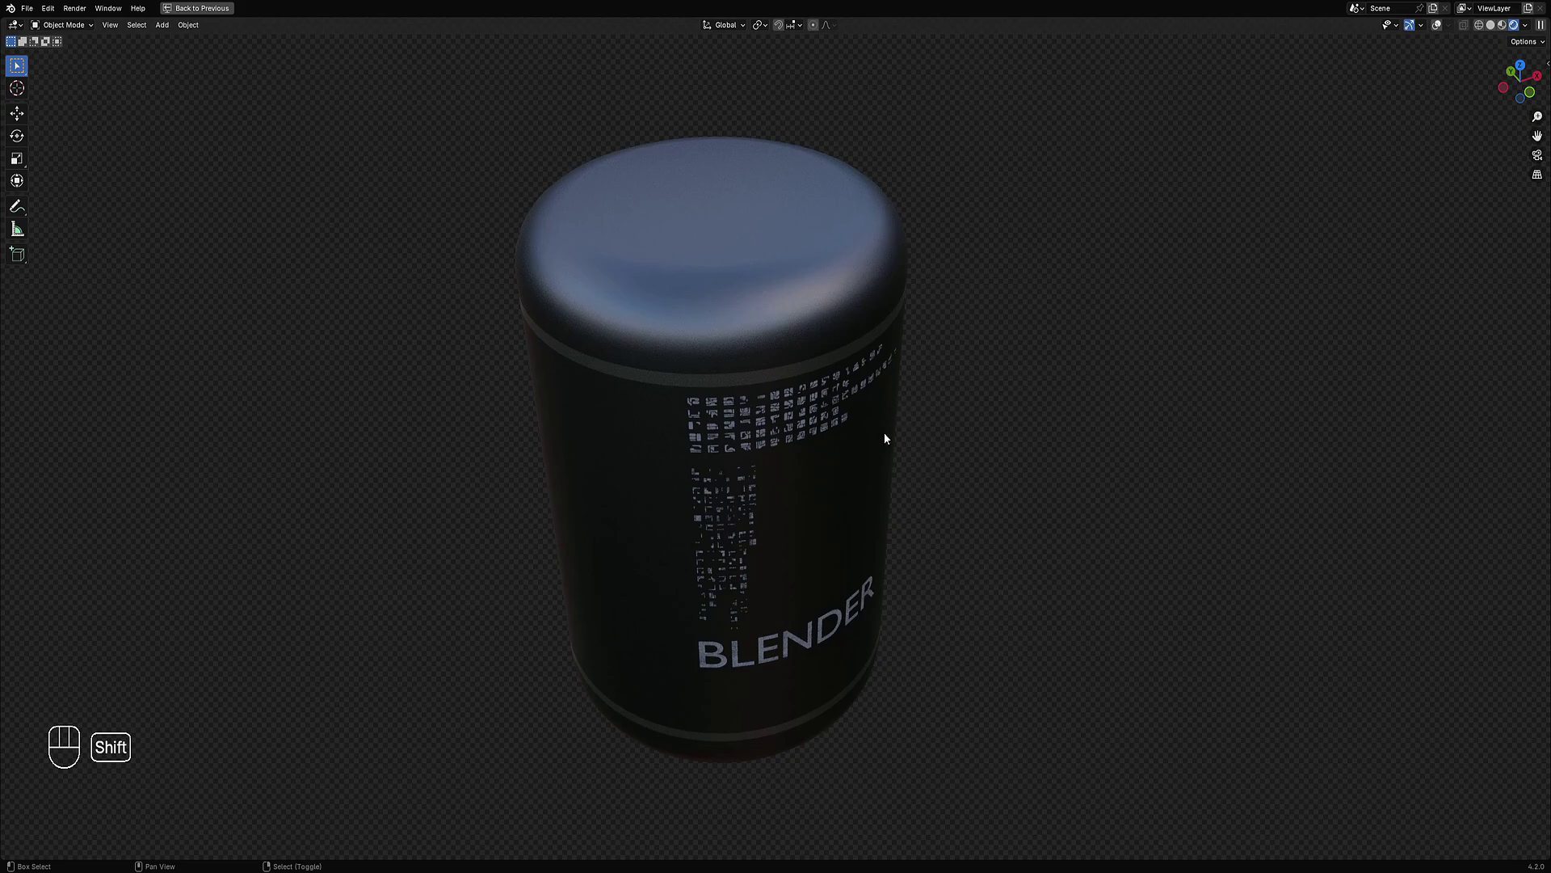
pyautogui.hotkey('shift', 'ctrl', 'x')
pyautogui.hotkey('shift', 'q')
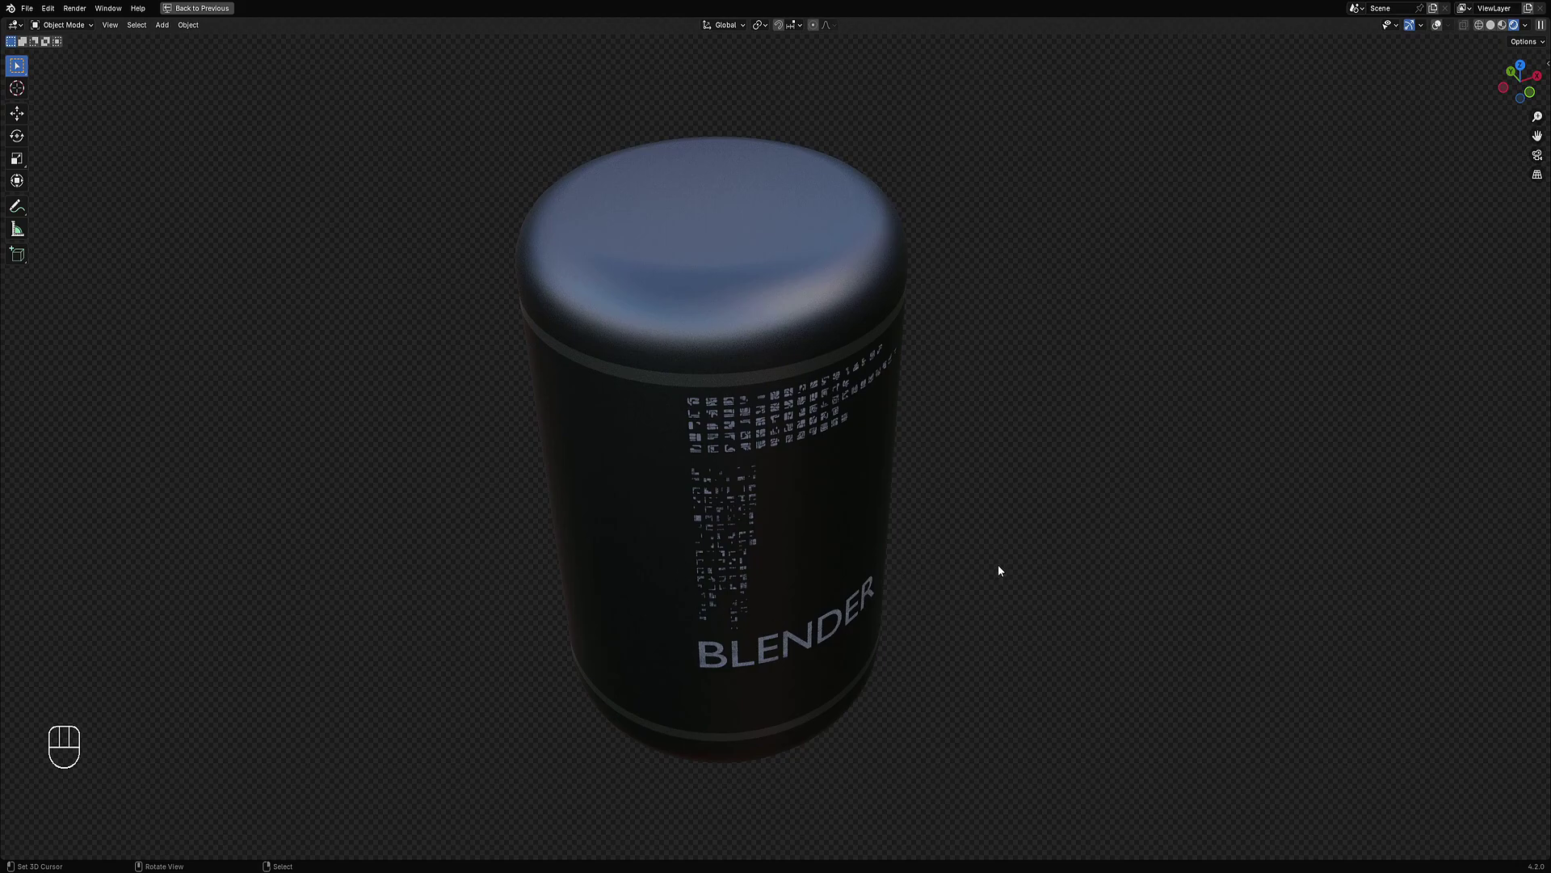
pyautogui.keyDown('shift'); pyautogui.moveTo(999, 570); pyautogui.dragTo(1042, 557, button='middle'); pyautogui.keyUp('shift')
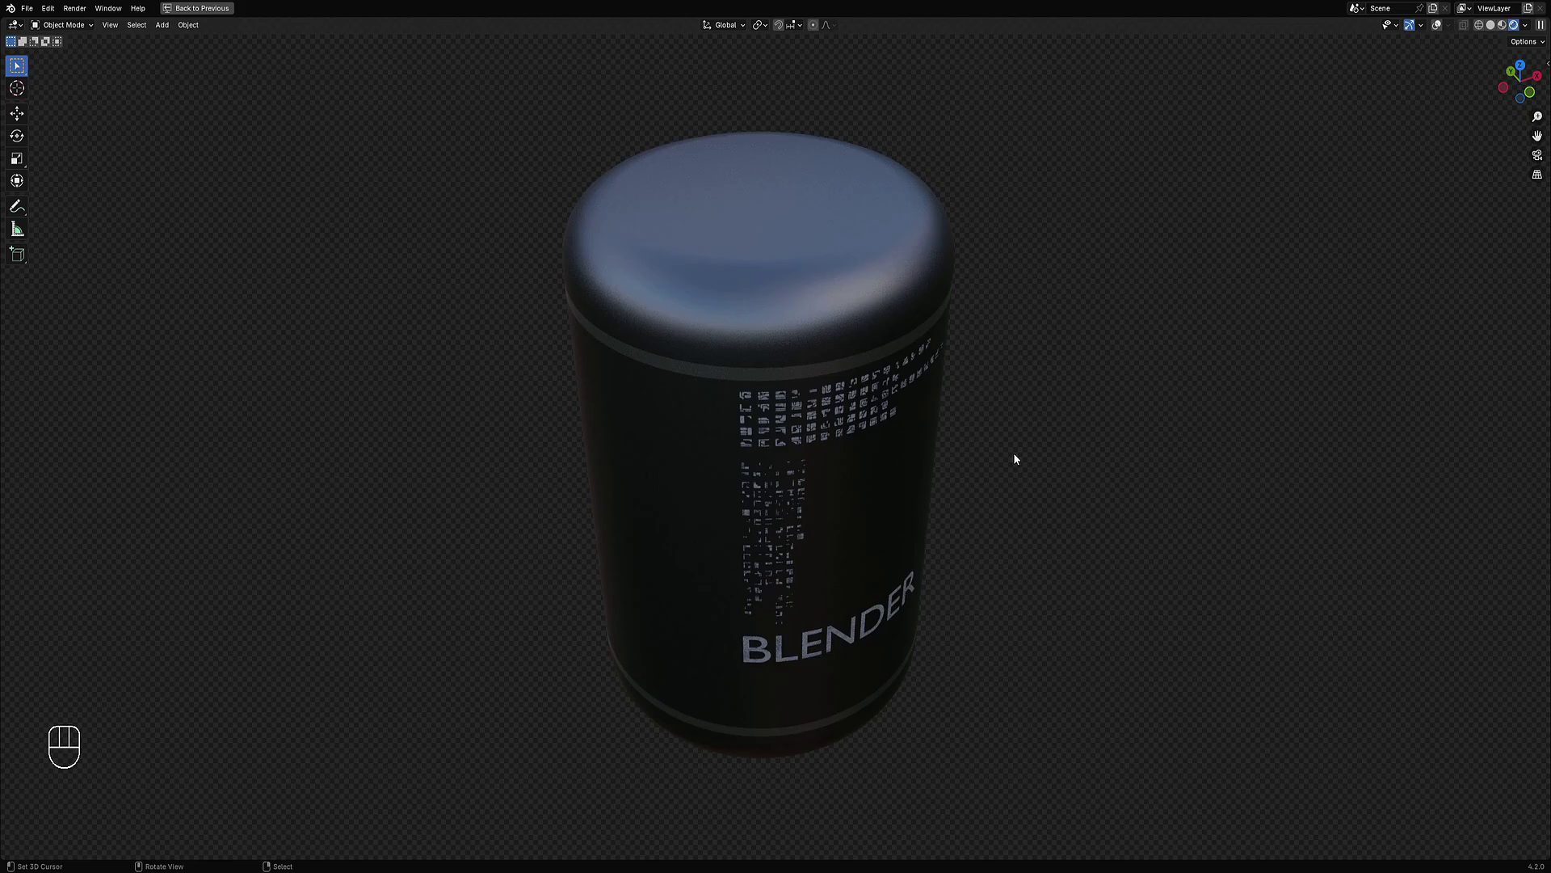
pyautogui.moveTo(1015, 453); pyautogui.dragTo(963, 485, button='middle')
pyautogui.scroll(1, 948, 449)
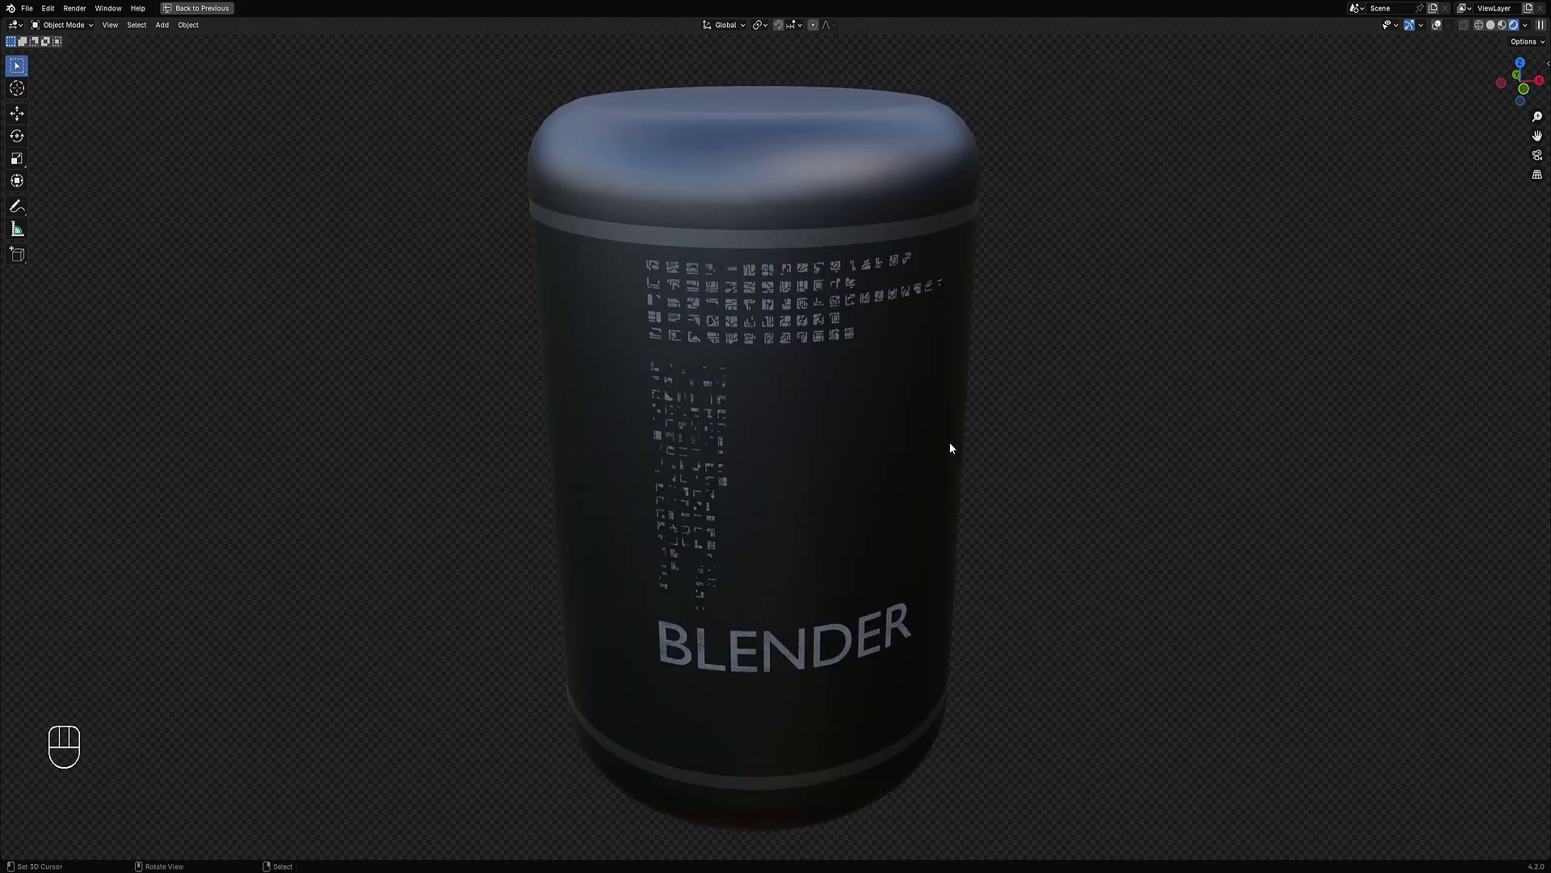